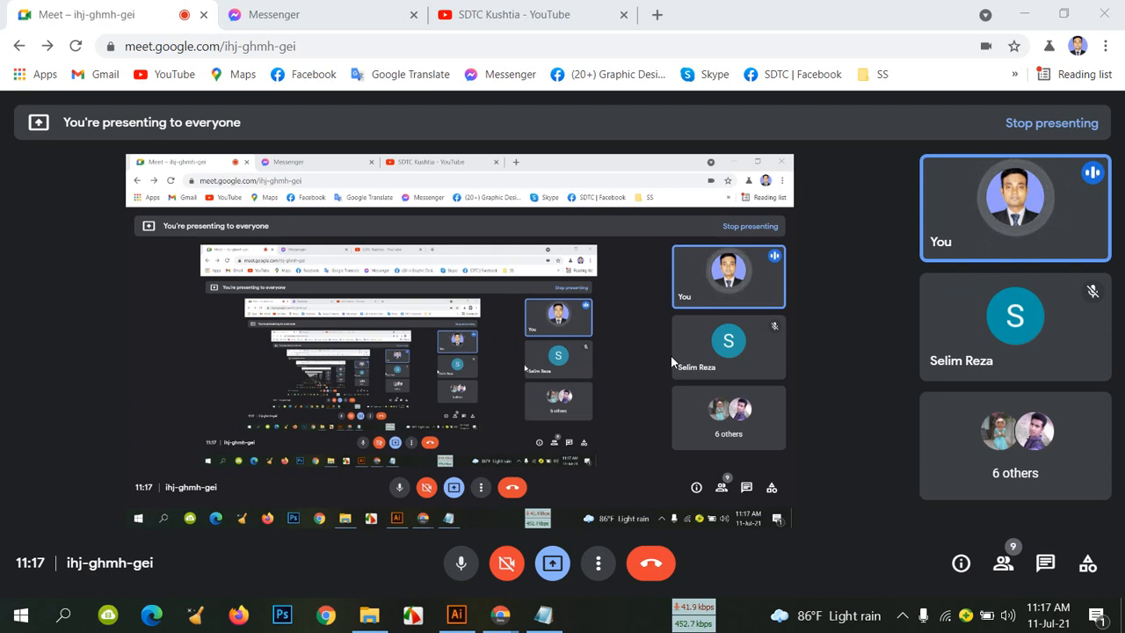
# Show the participant list of the Meet call and look through the people attending
pyautogui.click(1002, 562)
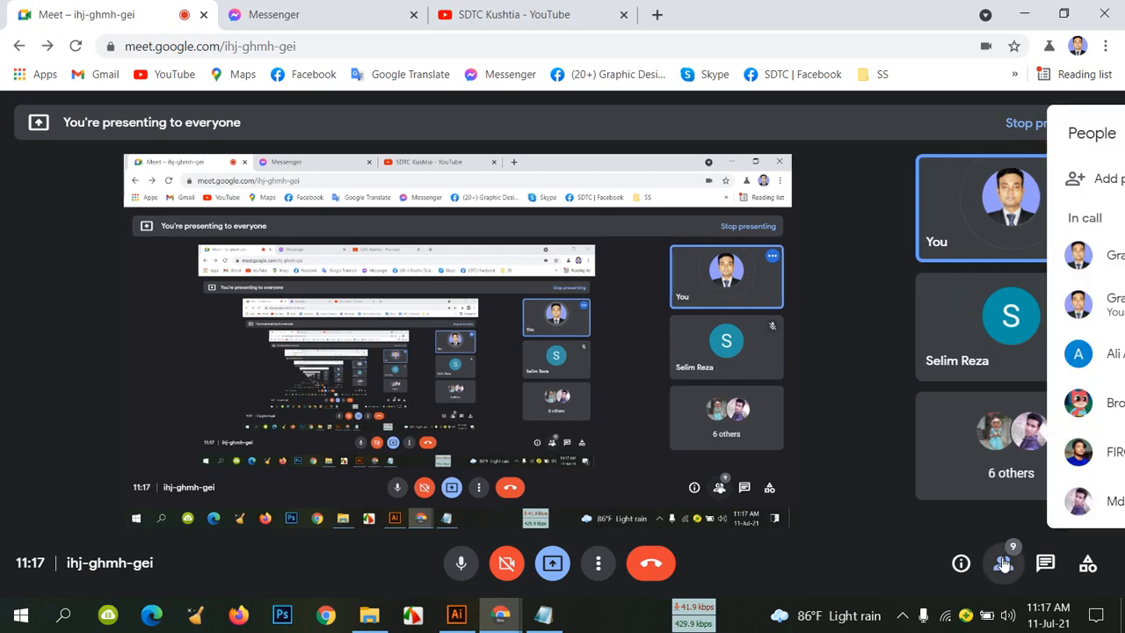
pyautogui.scroll(-3, 976, 344)
pyautogui.scroll(3, 973, 352)
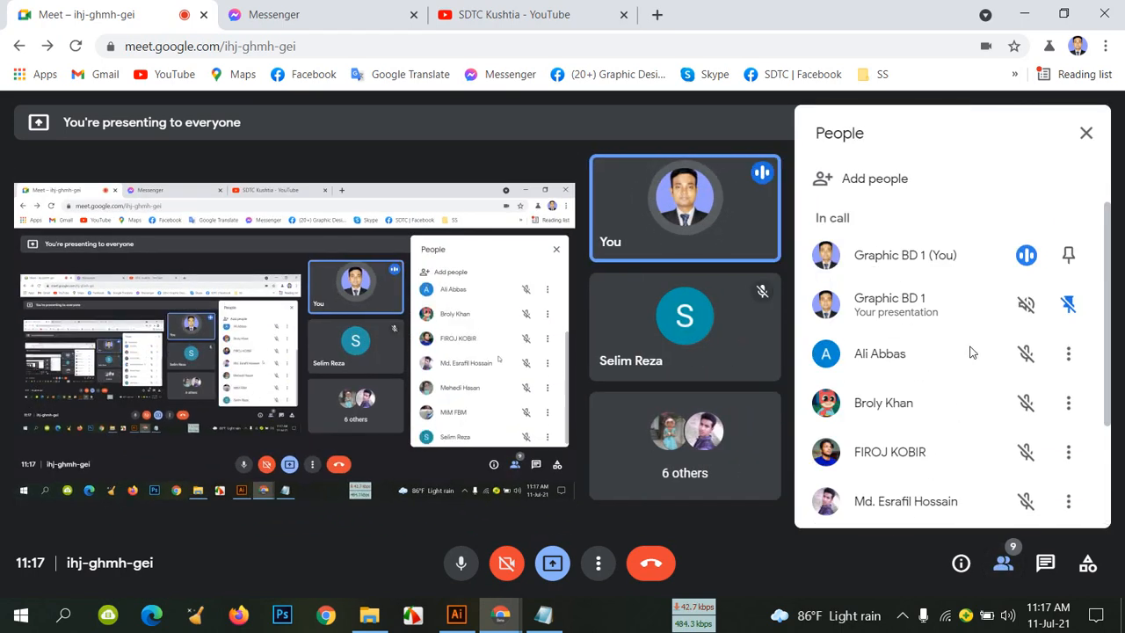
# Switch to the SDTC Kushtia YouTube channel and look through its uploaded class videos
pyautogui.click(496, 20)
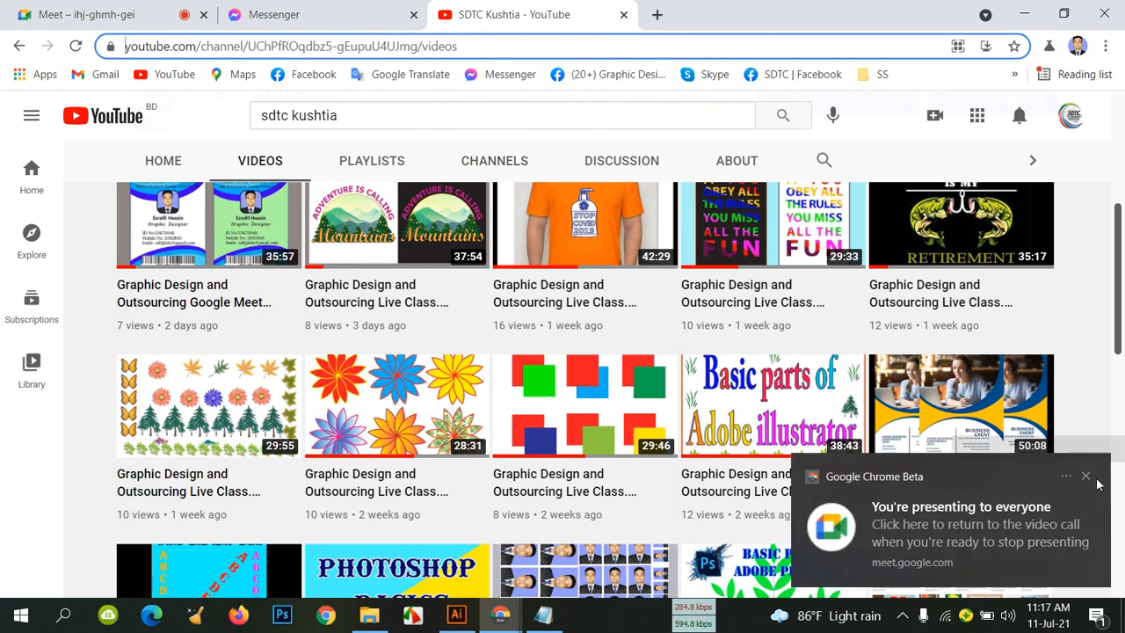
pyautogui.click(1086, 476)
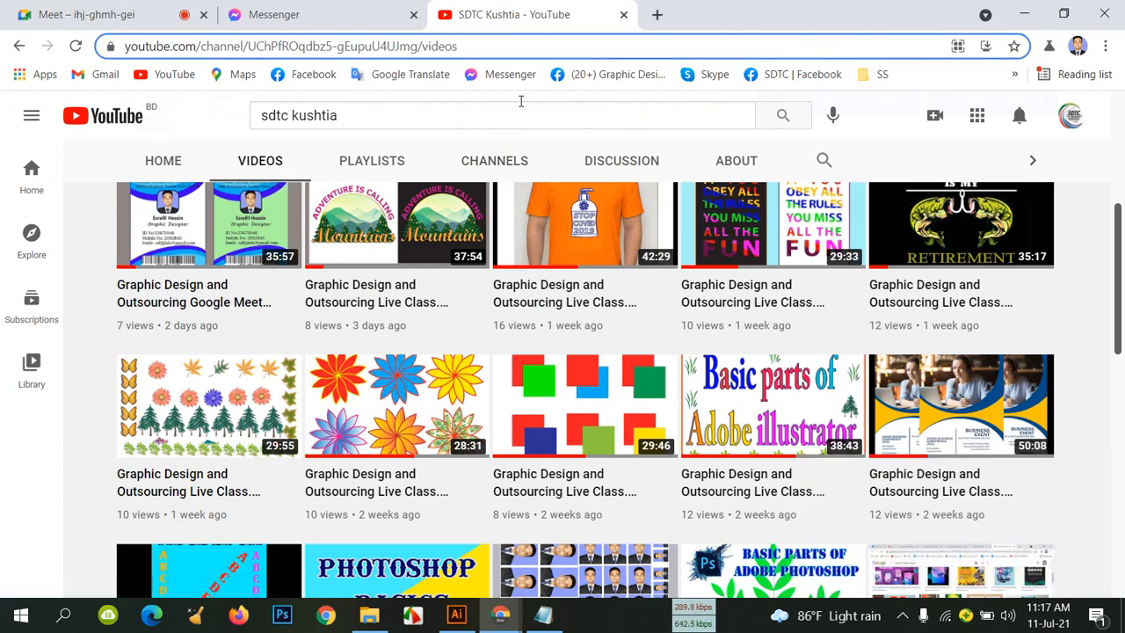
pyautogui.scroll(4, 544, 319)
pyautogui.scroll(-3, 544, 319)
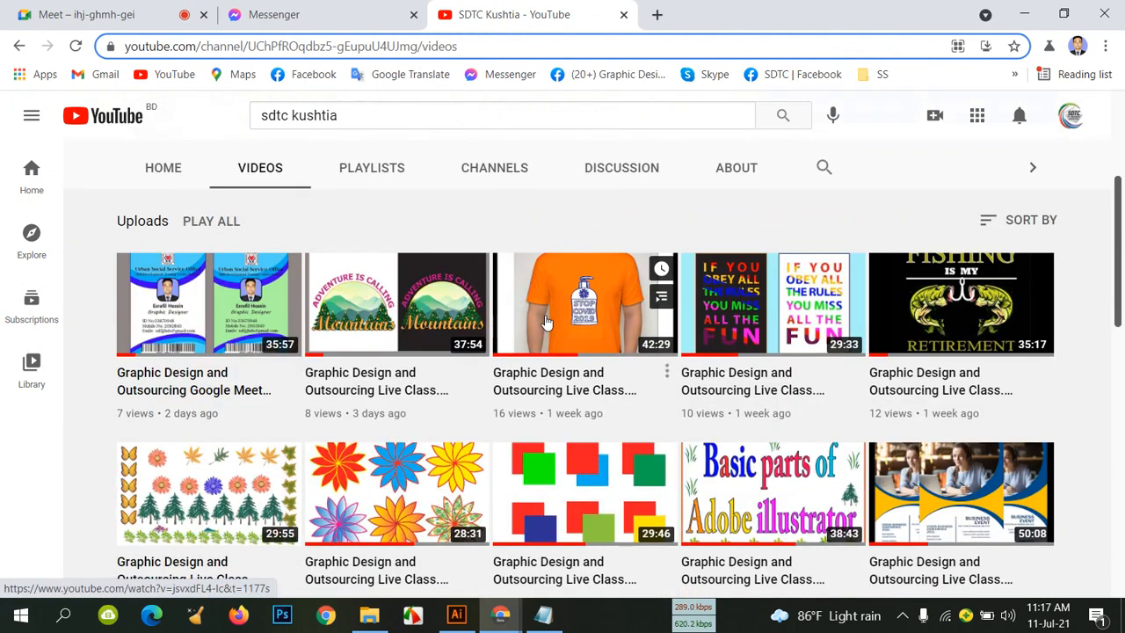
pyautogui.scroll(3, 545, 319)
pyautogui.scroll(-3, 545, 319)
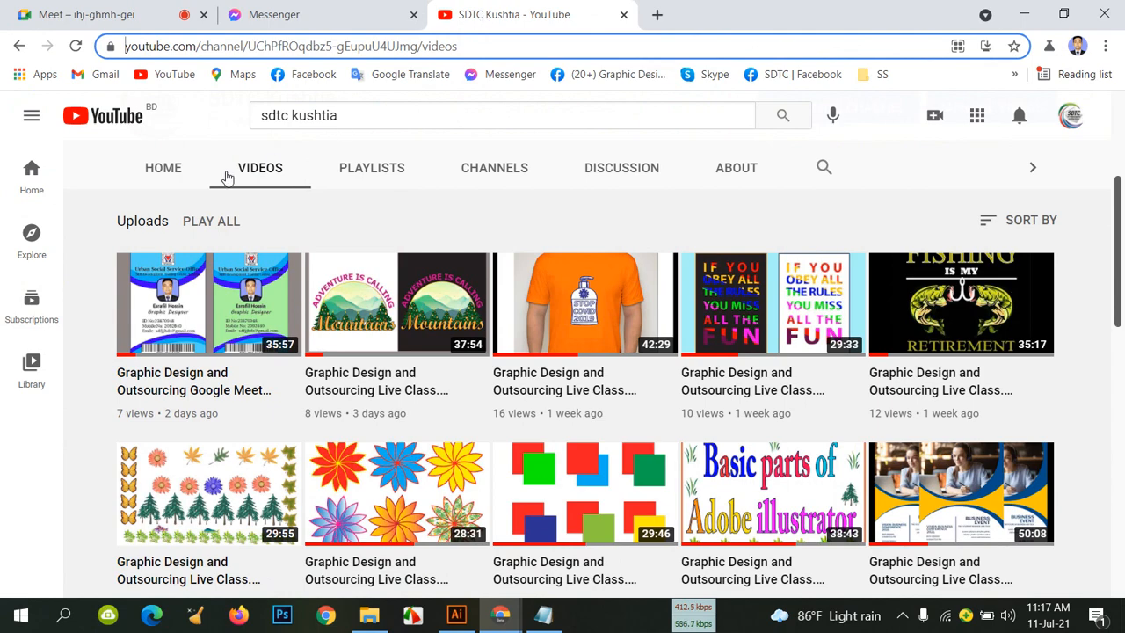
pyautogui.scroll(-4, 507, 351)
pyautogui.scroll(7, 507, 352)
pyautogui.scroll(-3, 507, 351)
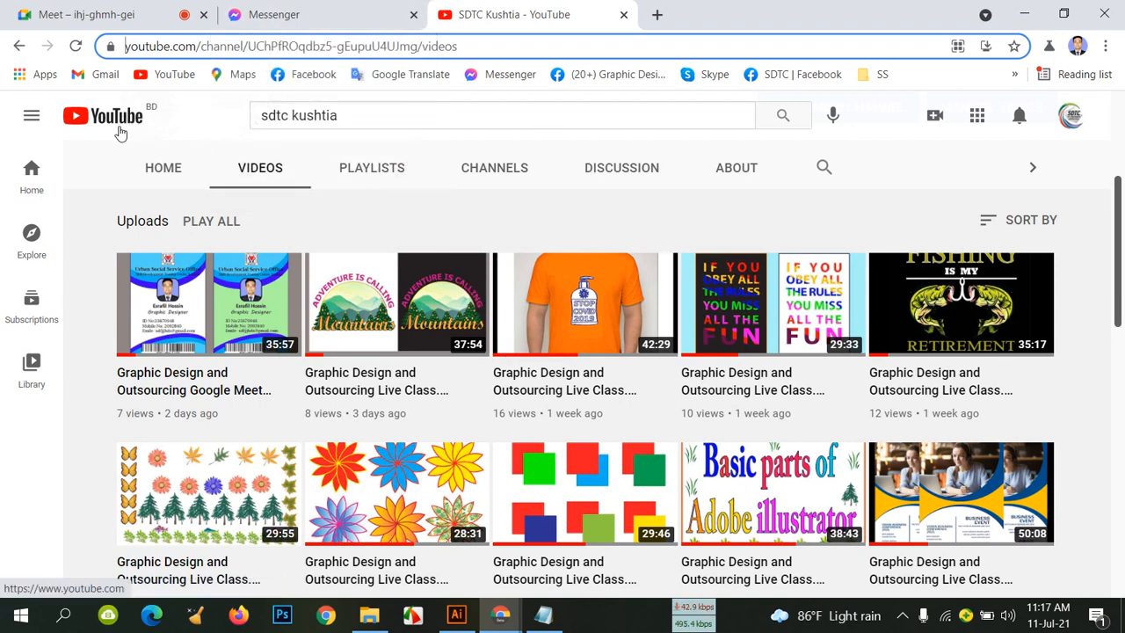
# Check the open Messenger conversation and return to the Meet call to check its in-call messages
pyautogui.click(299, 25)
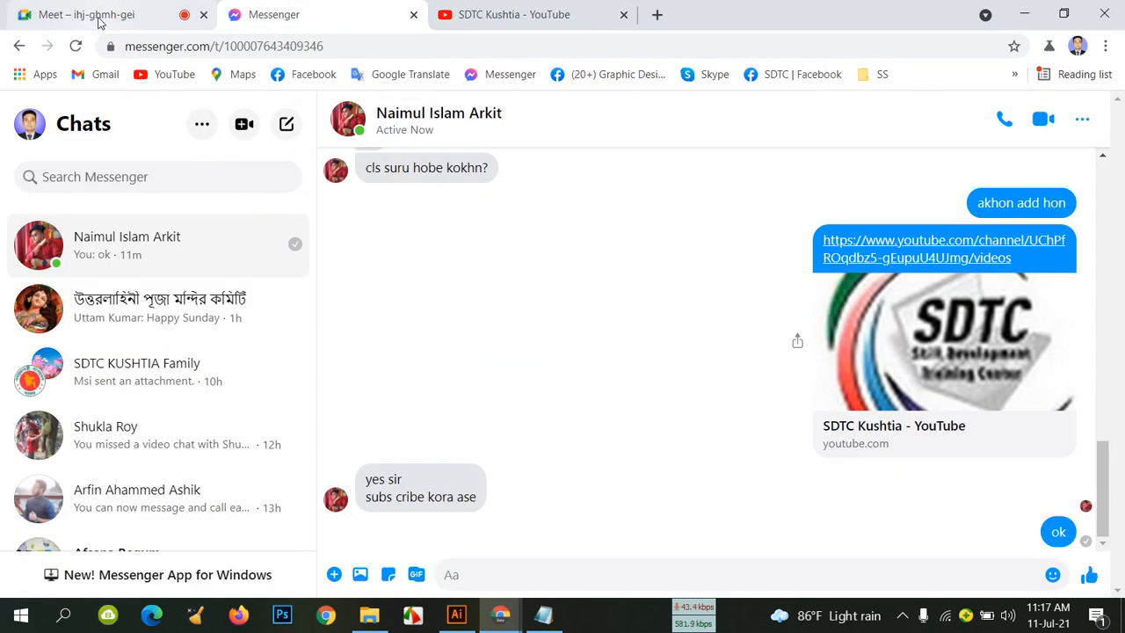
pyautogui.click(31, 5)
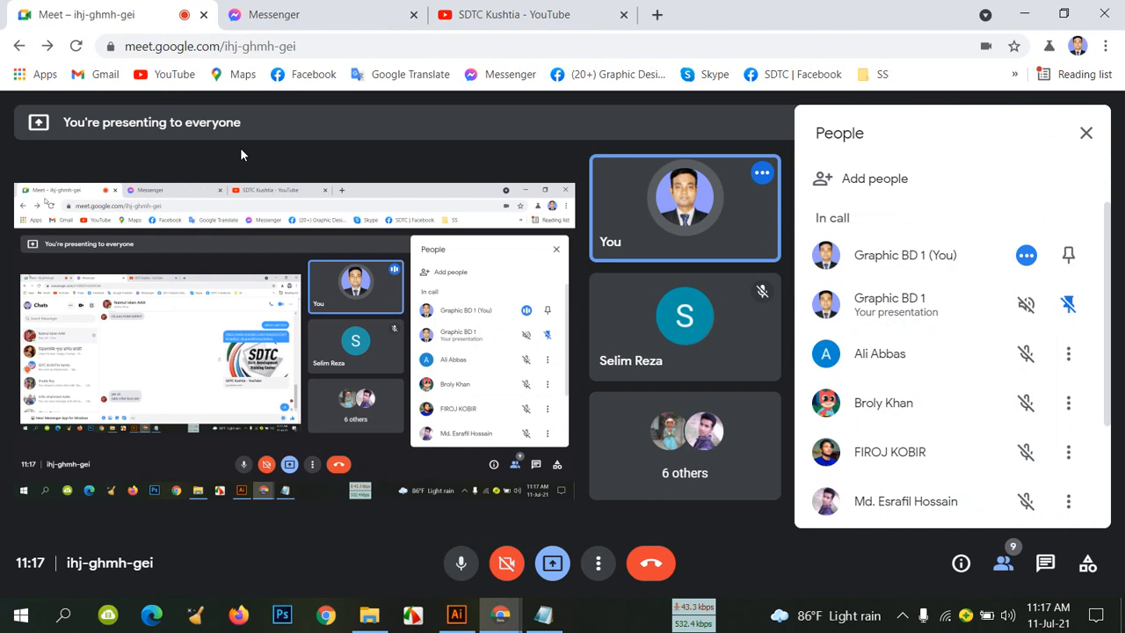
pyautogui.click(1045, 563)
pyautogui.click(1054, 569)
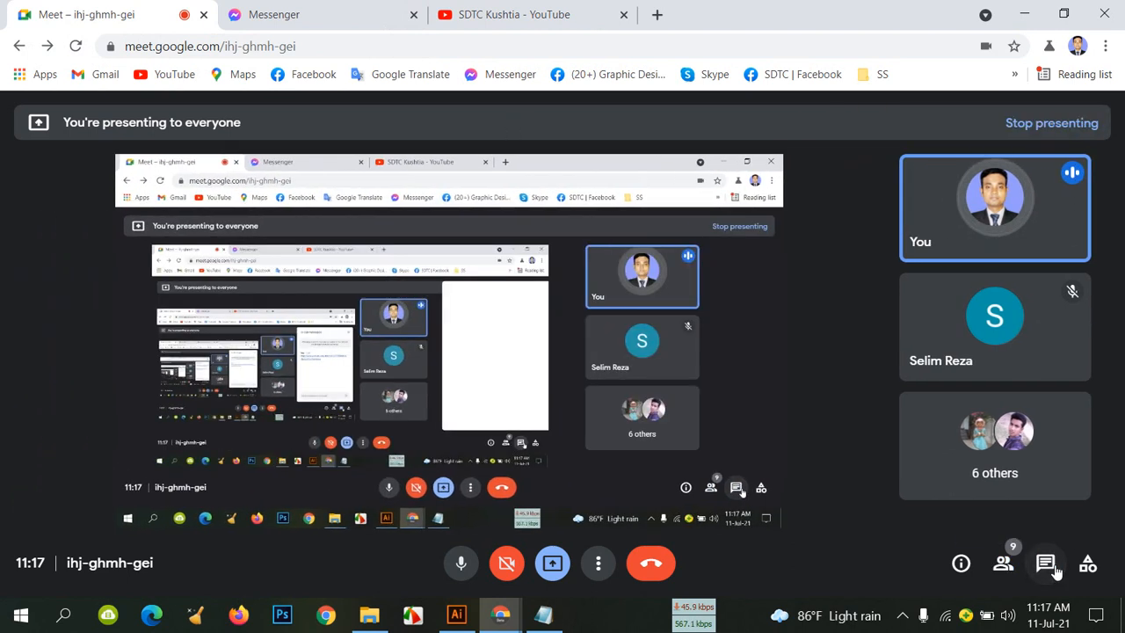
pyautogui.click(1054, 569)
pyautogui.click(1054, 570)
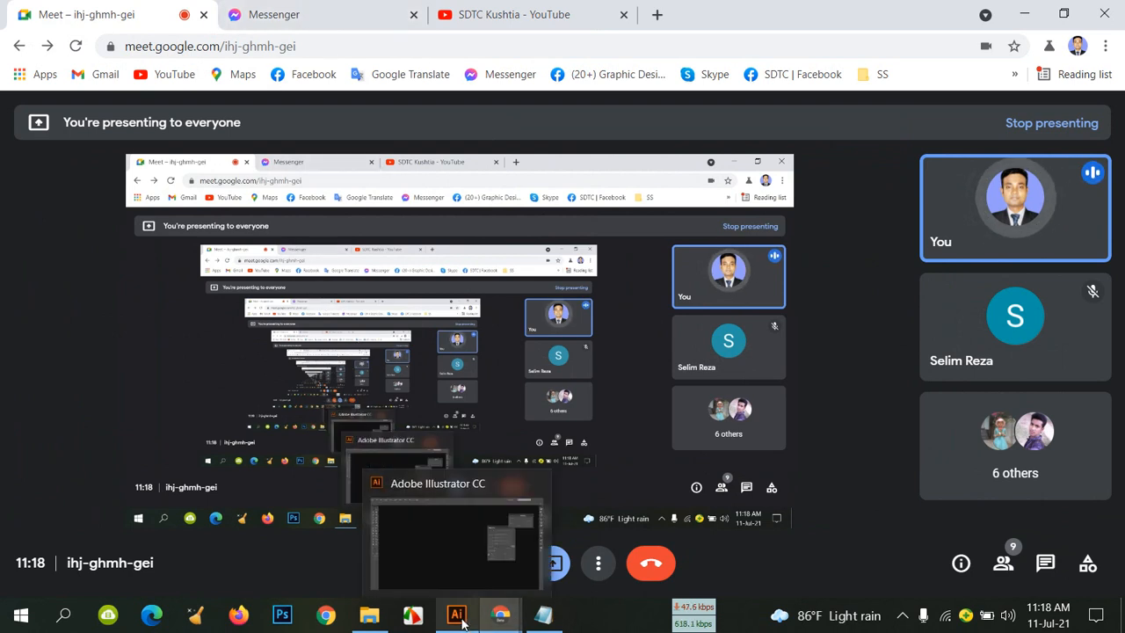
# Open the Hunting Mockup image from the Hunting T-Shirt folder in File Explorer and examine the shirt design up close
pyautogui.click(369, 614)
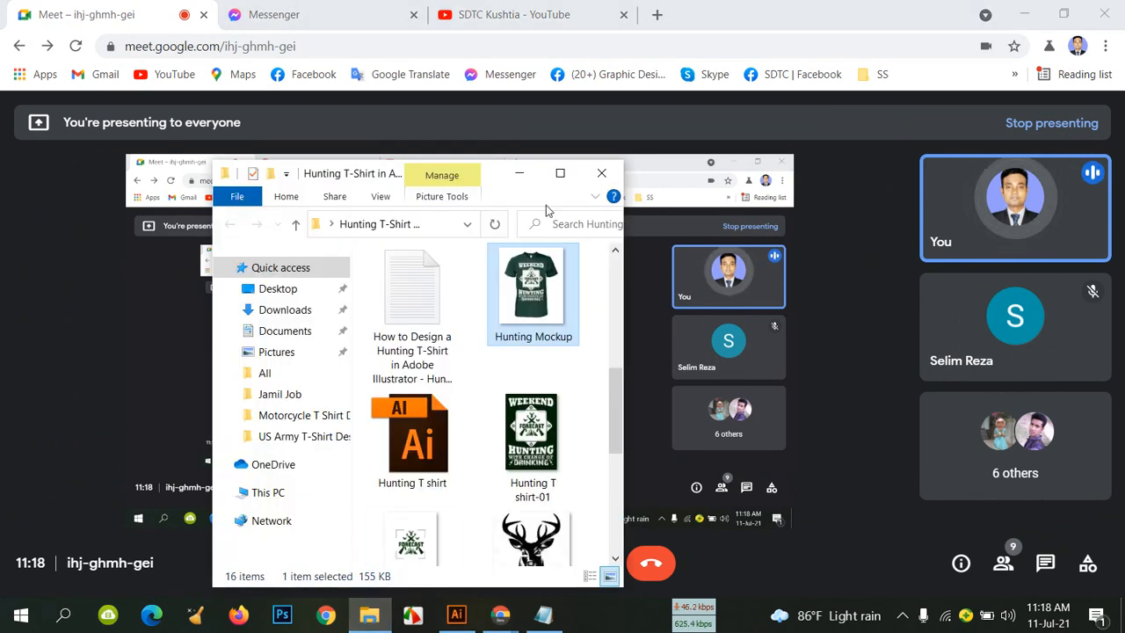
pyautogui.click(560, 174)
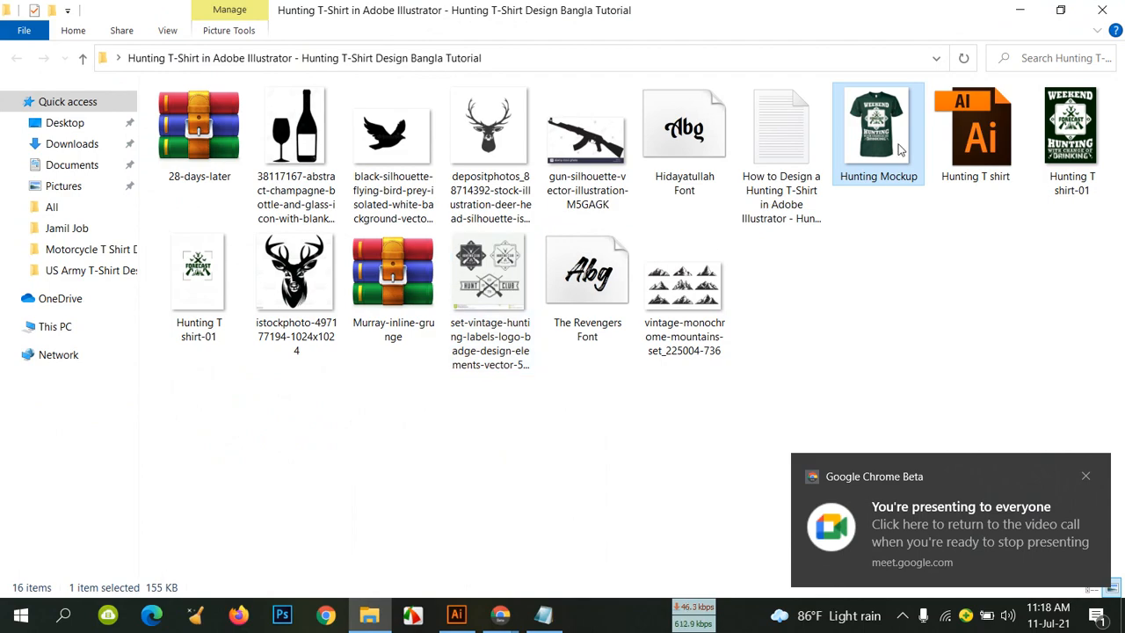
pyautogui.press('Return')
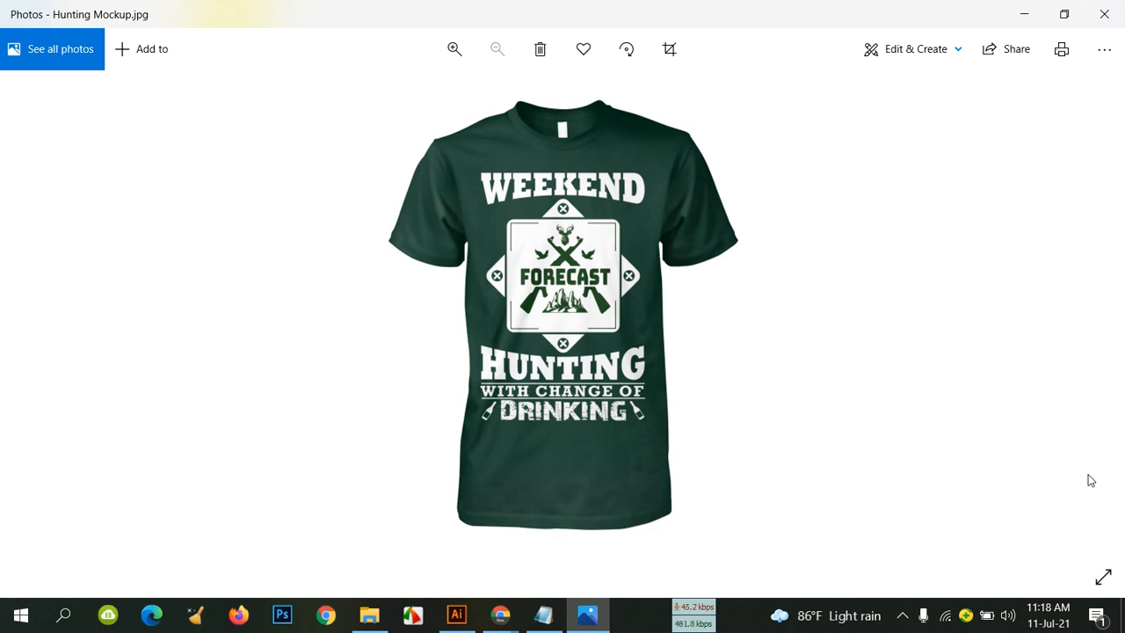
pyautogui.scroll(3, 941, 440)
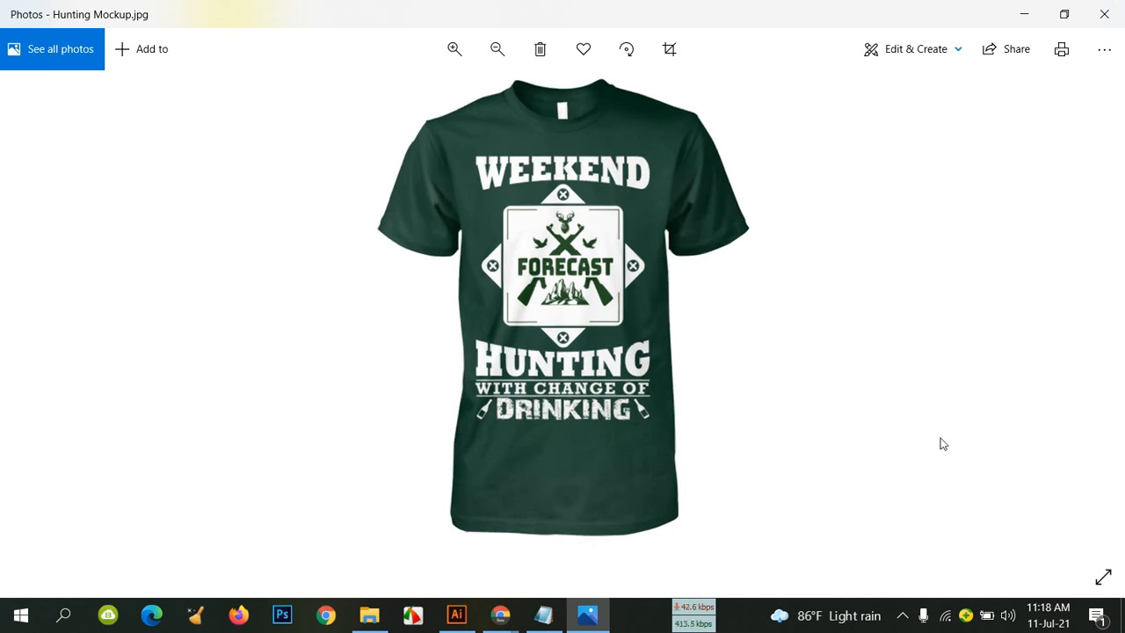
pyautogui.moveTo(761, 303); pyautogui.dragTo(719, 475)
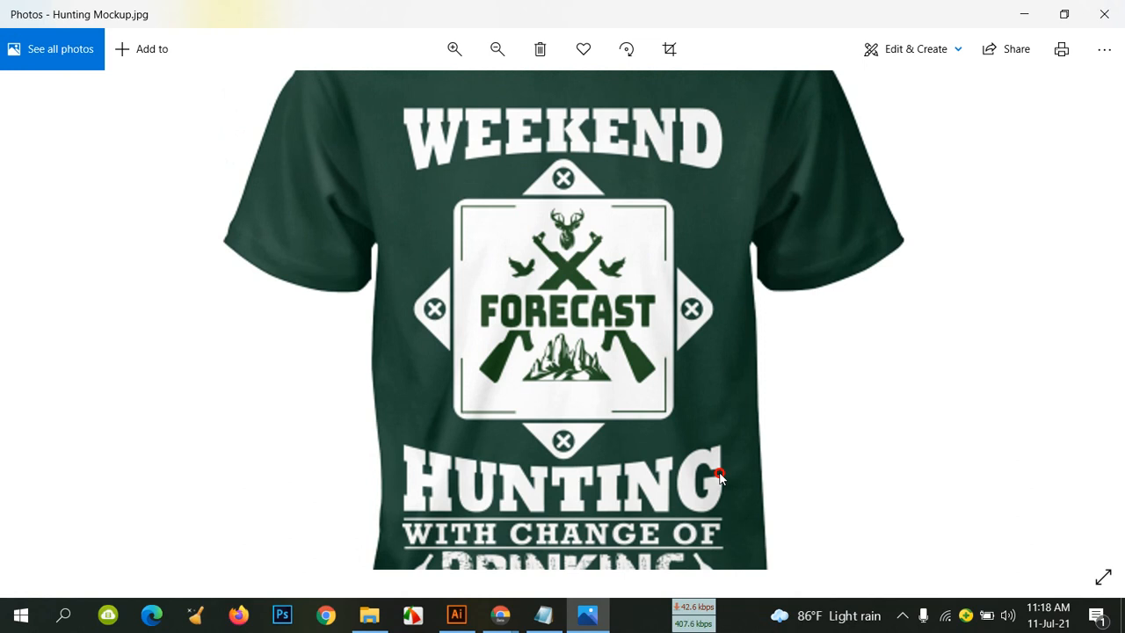
pyautogui.scroll(-3, 723, 468)
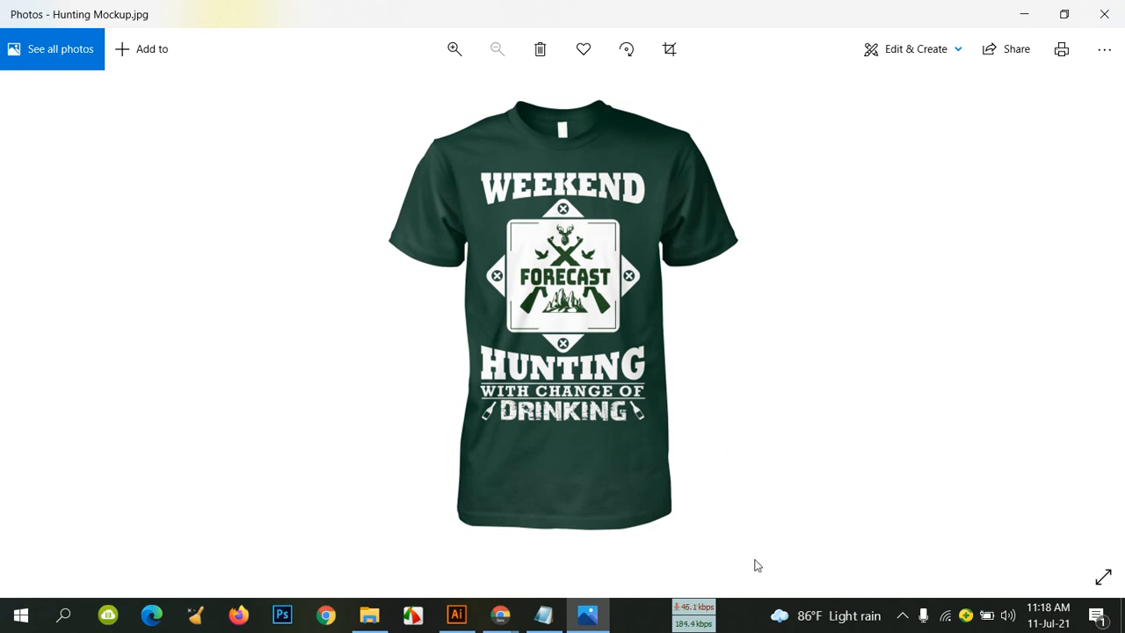
# Return to the Meet call and check Messenger for new messages, dismissing the presenting notification
pyautogui.moveTo(514, 612)
pyautogui.click(457, 569)
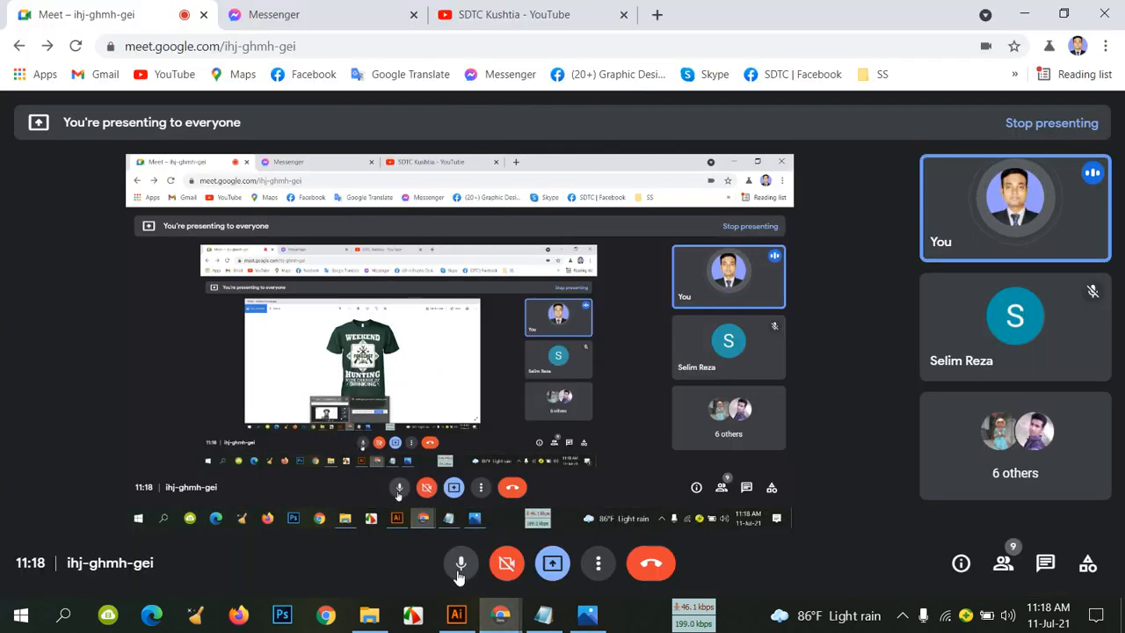
pyautogui.click(332, 7)
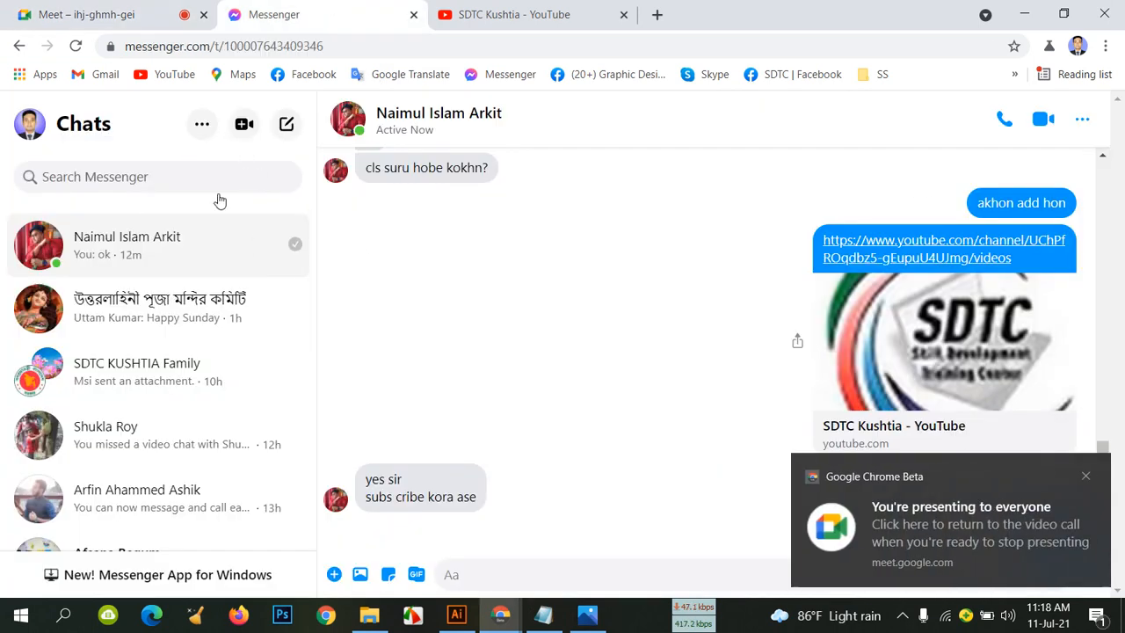
pyautogui.click(1085, 475)
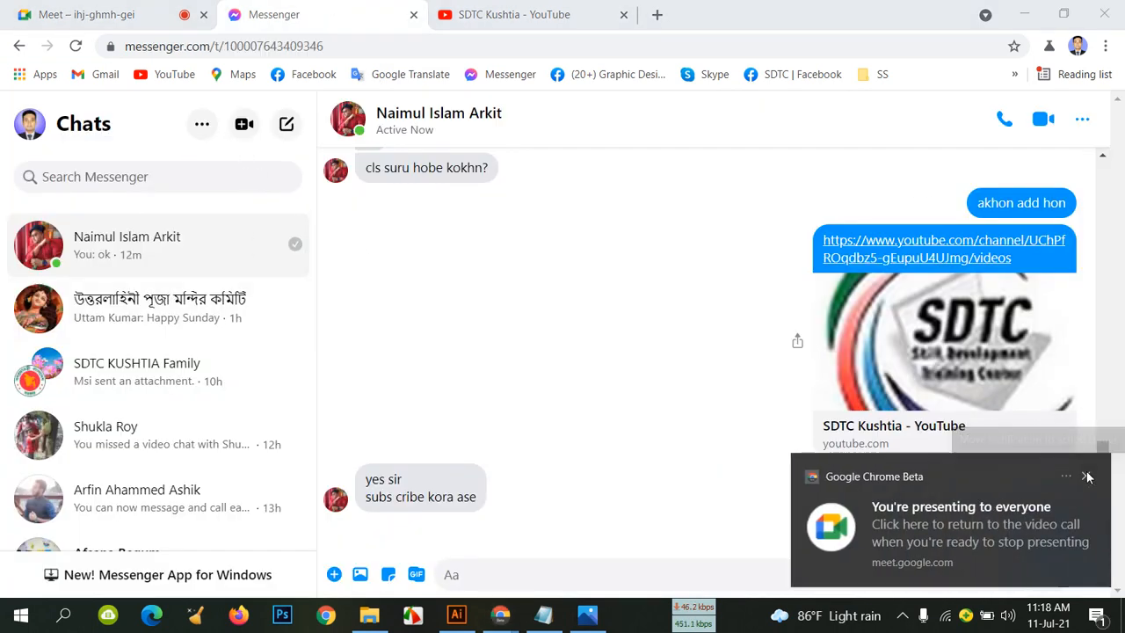
pyautogui.click(129, 11)
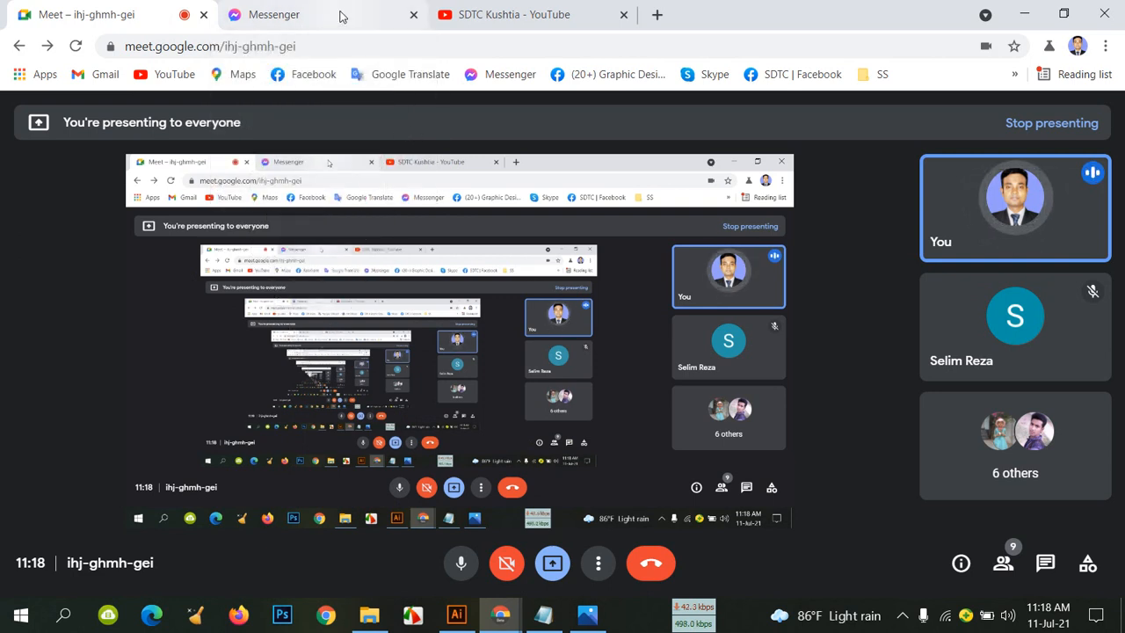
# Look over the source files in the Hunting T-Shirt folder in File Explorer and go back to the Meet call
pyautogui.click(369, 614)
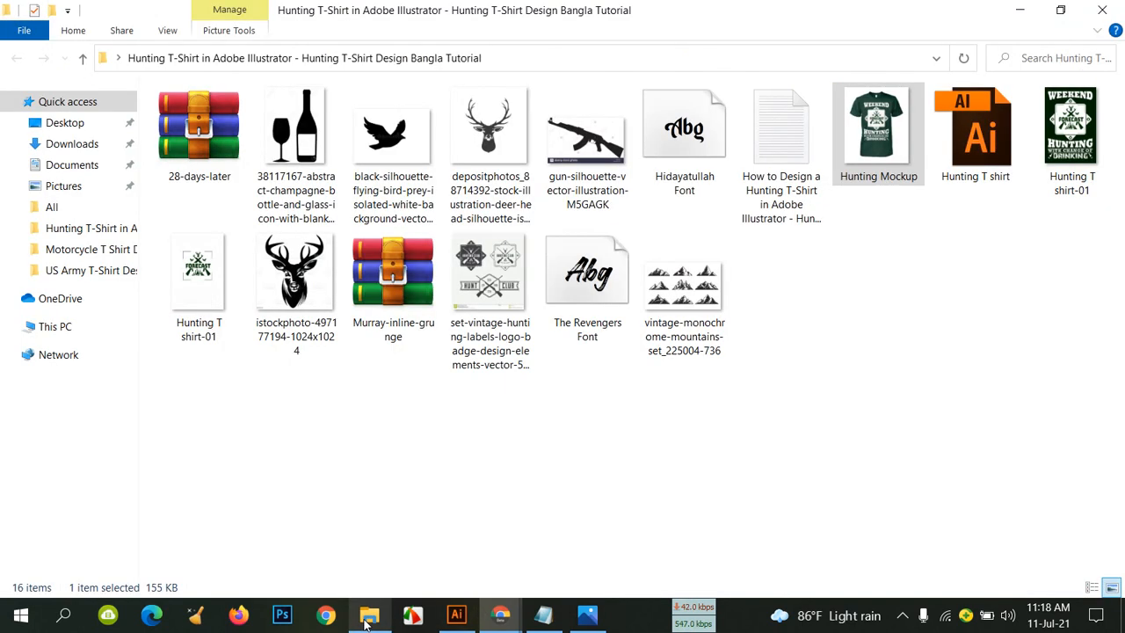
pyautogui.click(306, 455)
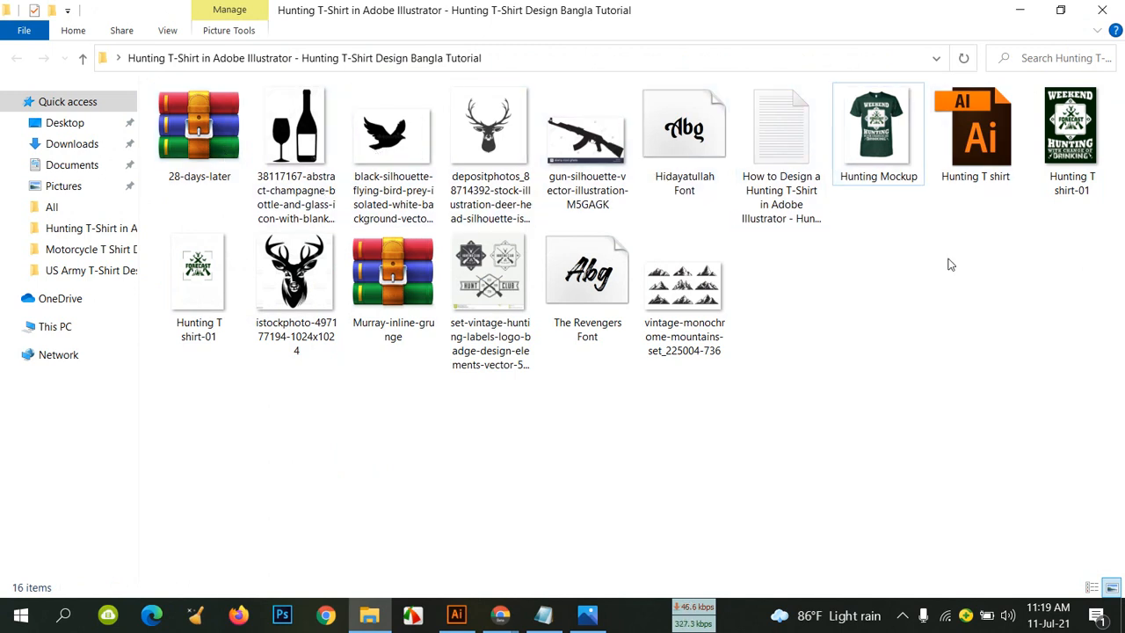
pyautogui.moveTo(498, 612)
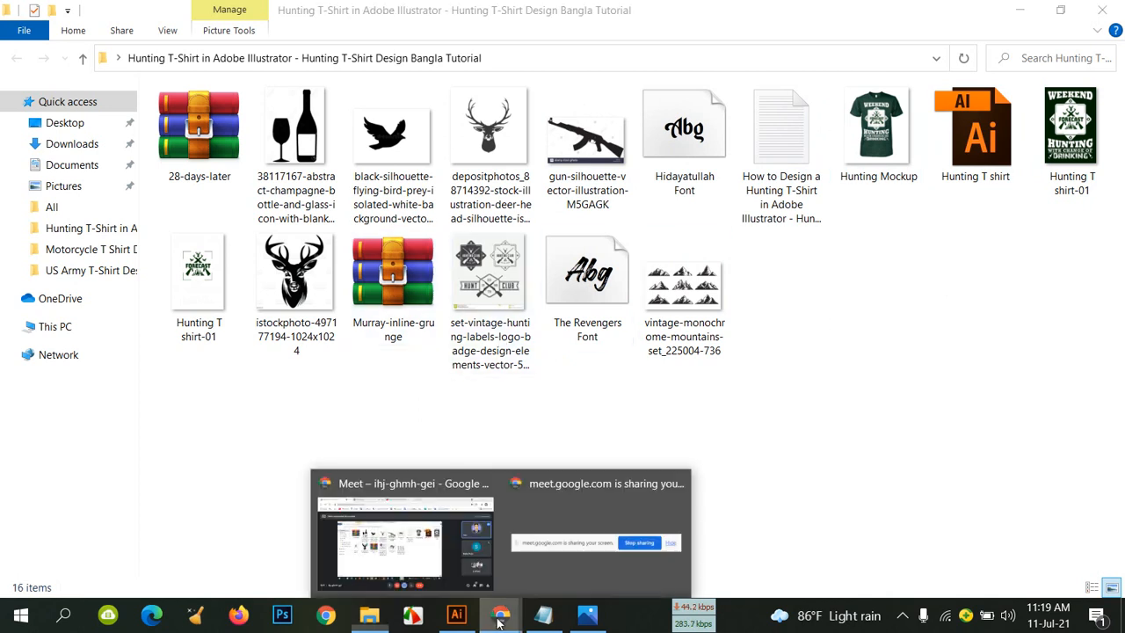
pyautogui.click(422, 561)
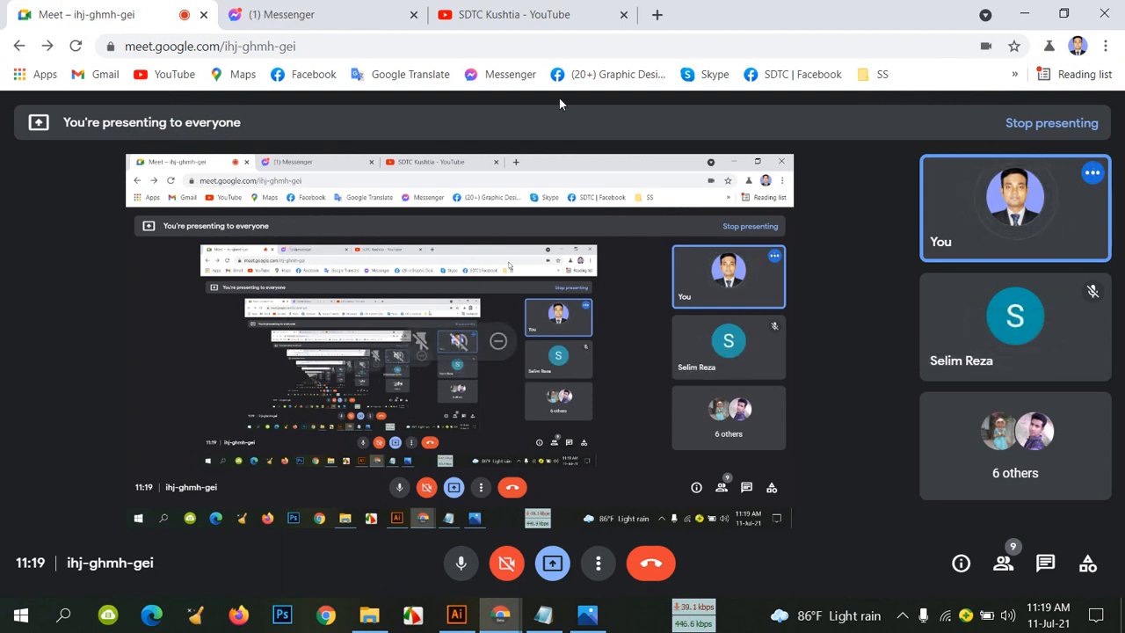
# Read the newly received message in Messenger and switch back to the Meet call
pyautogui.click(316, 14)
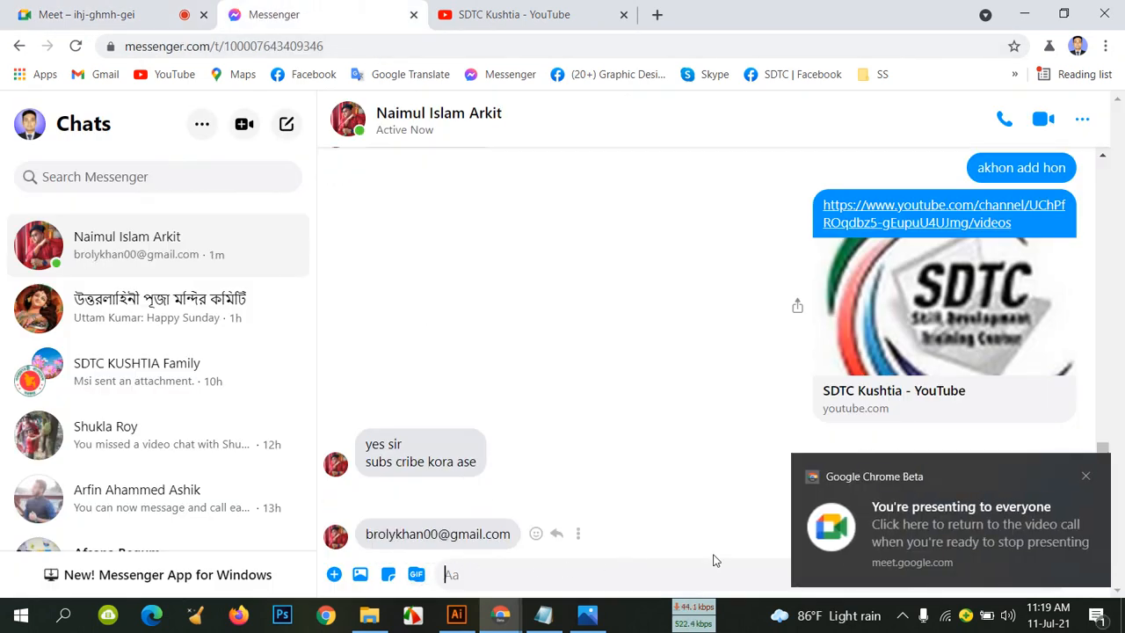
pyautogui.click(1086, 477)
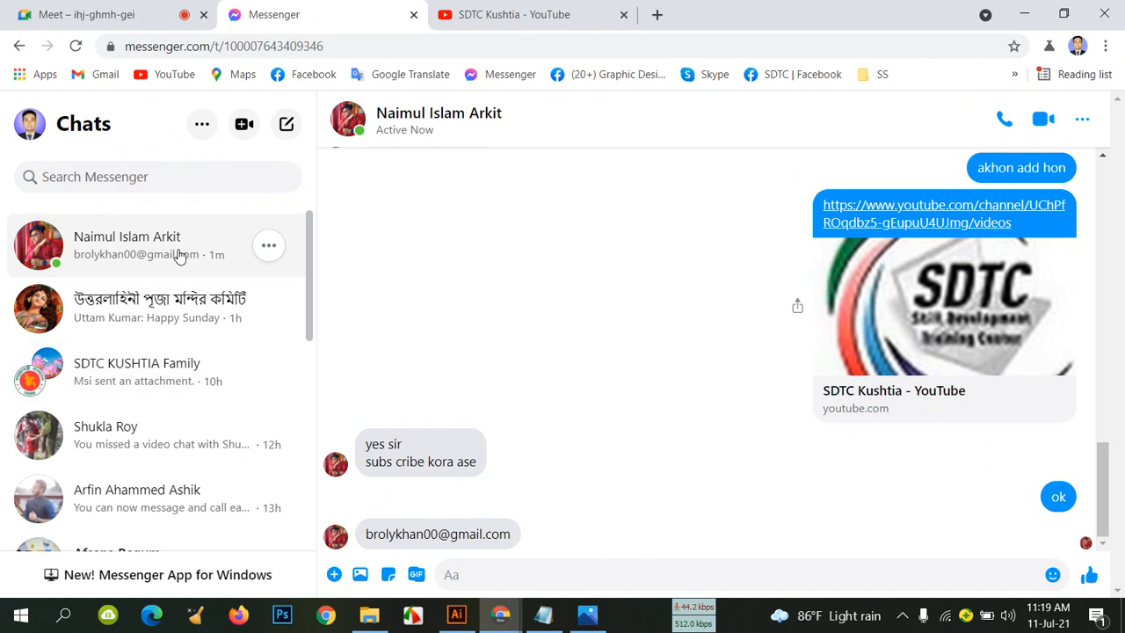
pyautogui.click(66, 22)
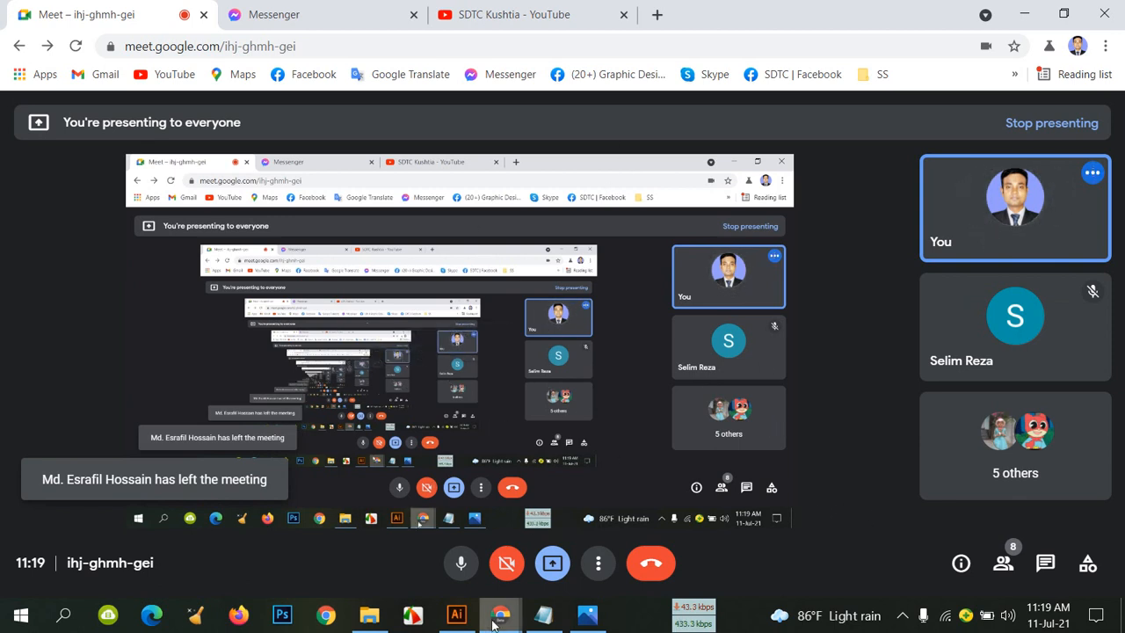
# Switch to Adobe Illustrator and create a new RGB document 18 in wide and 12 in high
pyautogui.click(453, 615)
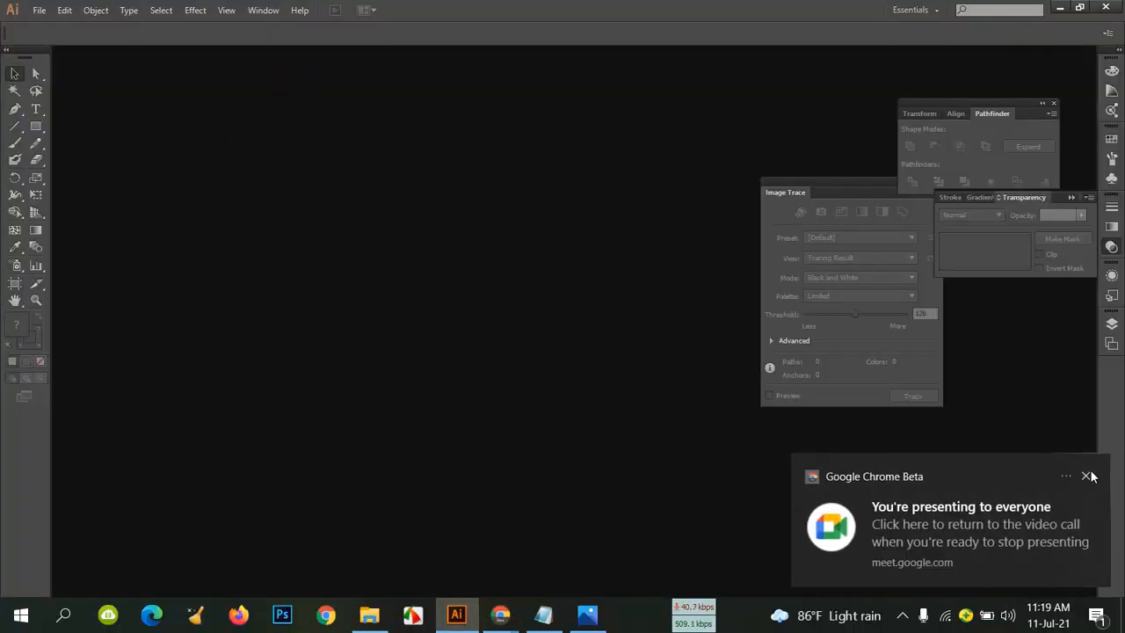
pyautogui.click(1087, 477)
pyautogui.click(39, 10)
pyautogui.click(72, 28)
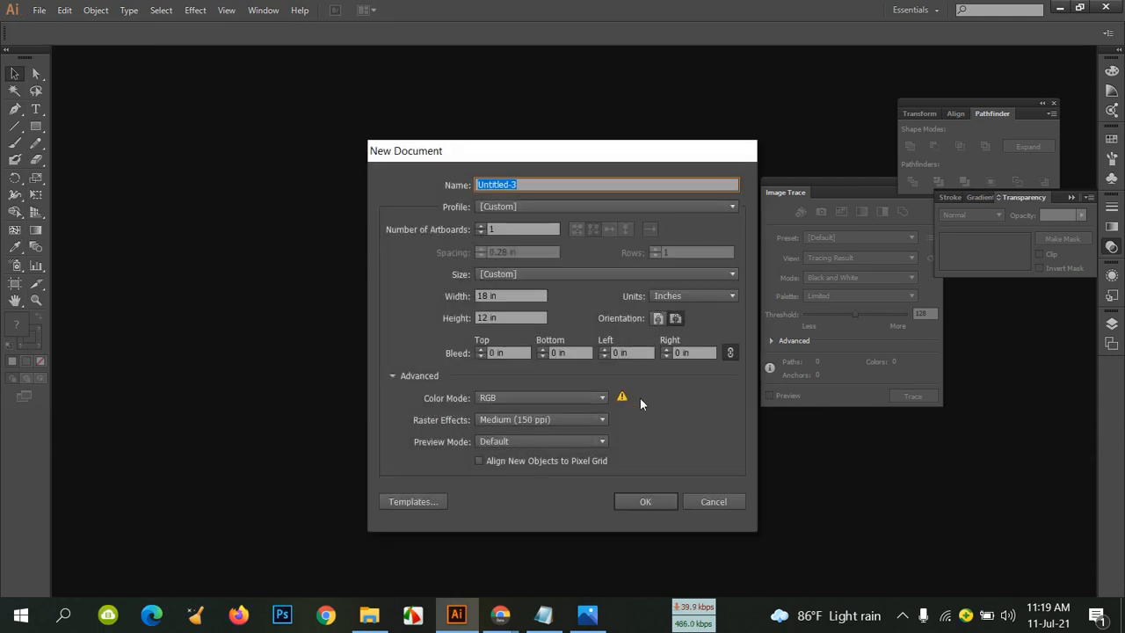
pyautogui.click(646, 501)
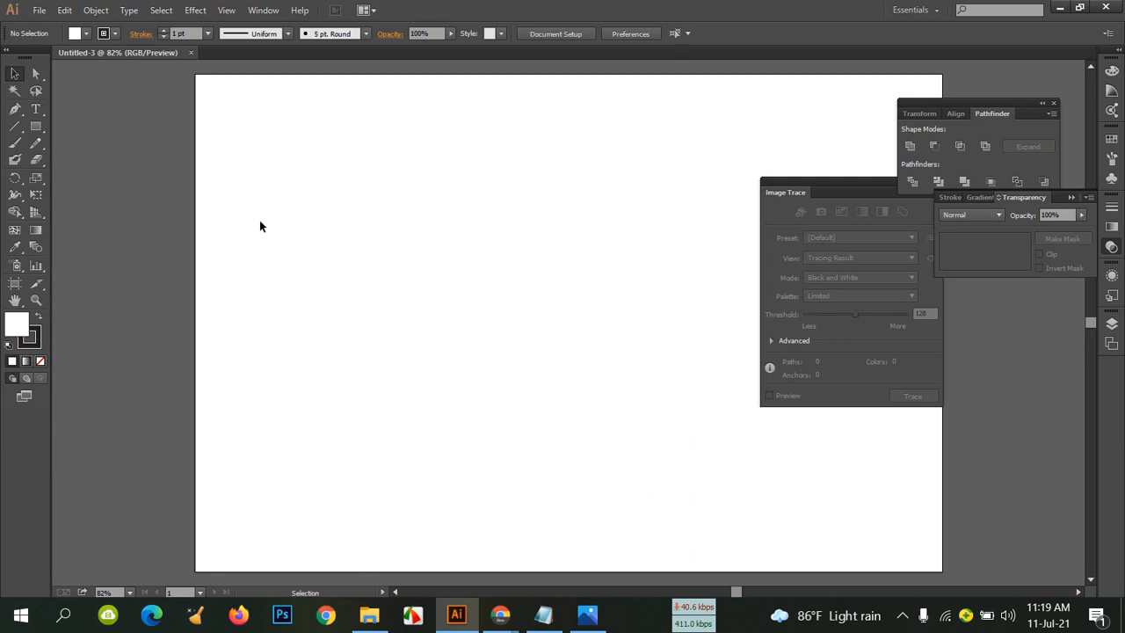
# Draw a rectangle about 8.25 in wide and 12 in high on the left half of the artboard and fill it green
pyautogui.click(36, 126)
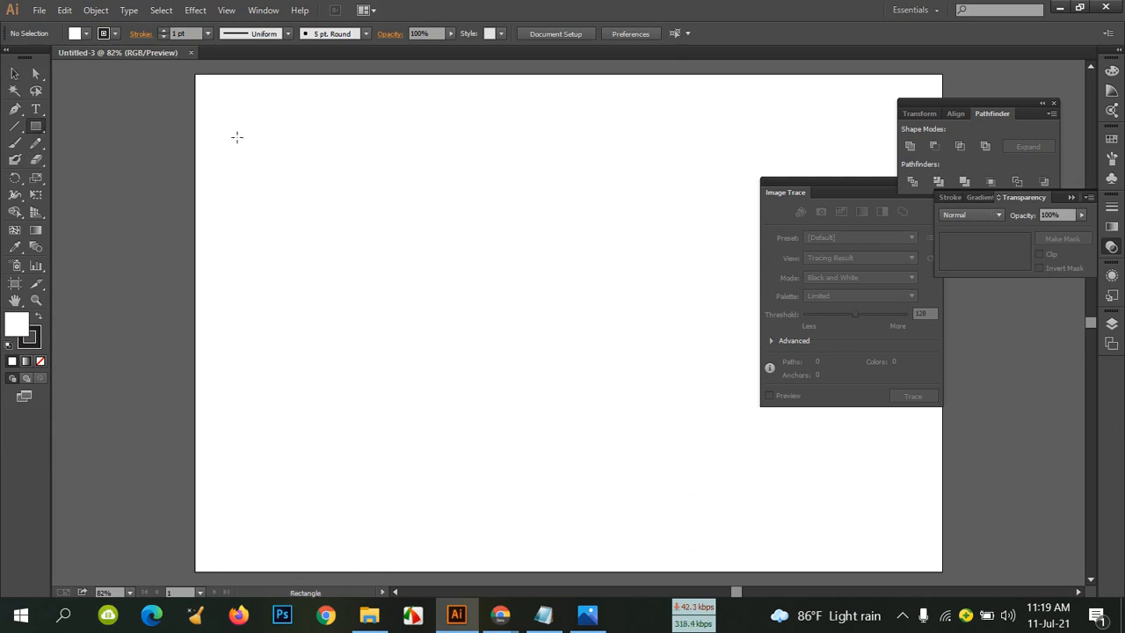
pyautogui.moveTo(245, 79); pyautogui.dragTo(588, 573)
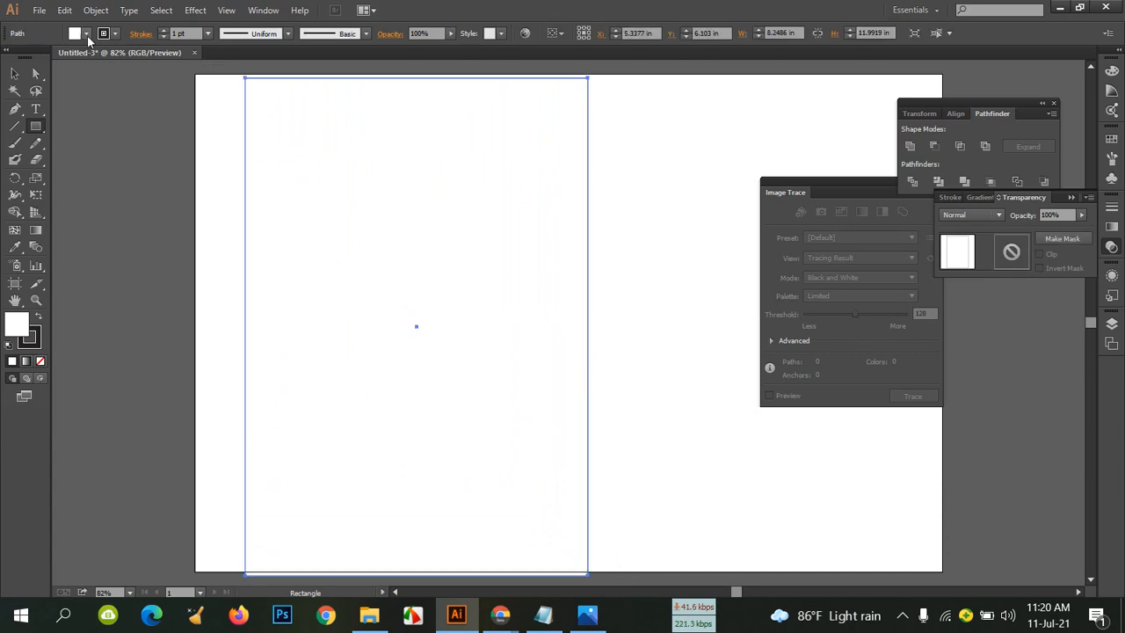
pyautogui.click(87, 34)
pyautogui.click(73, 59)
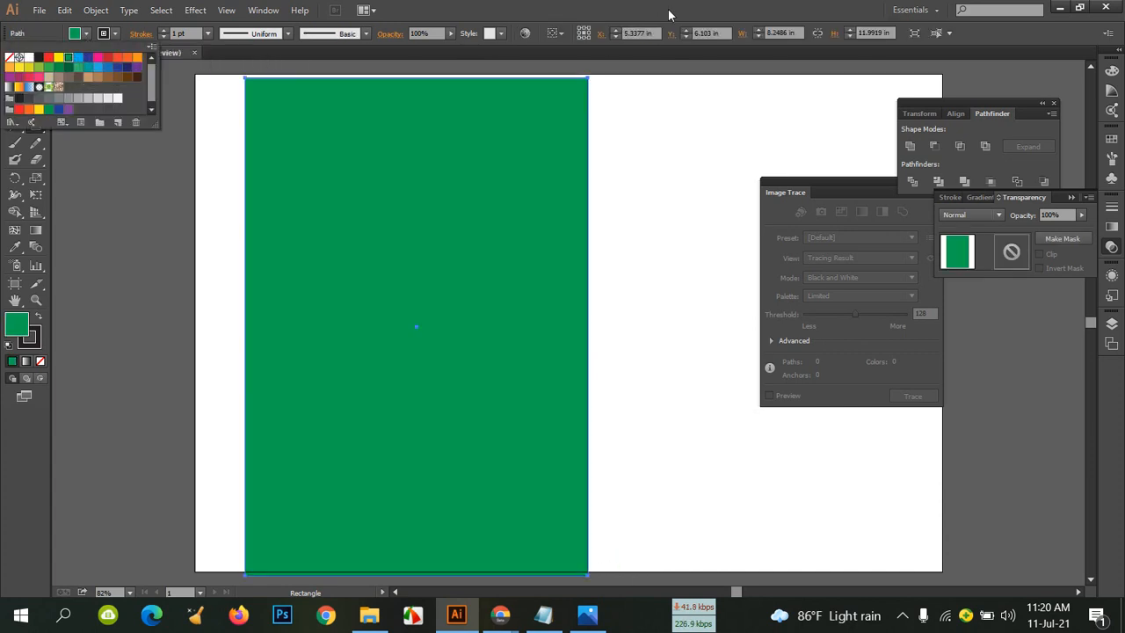
pyautogui.click(671, 11)
# Move the green rectangle up slightly so its upper and lower edges align with the artboard, centred at Y 6 in
pyautogui.click(15, 74)
pyautogui.moveTo(350, 203); pyautogui.dragTo(351, 196)
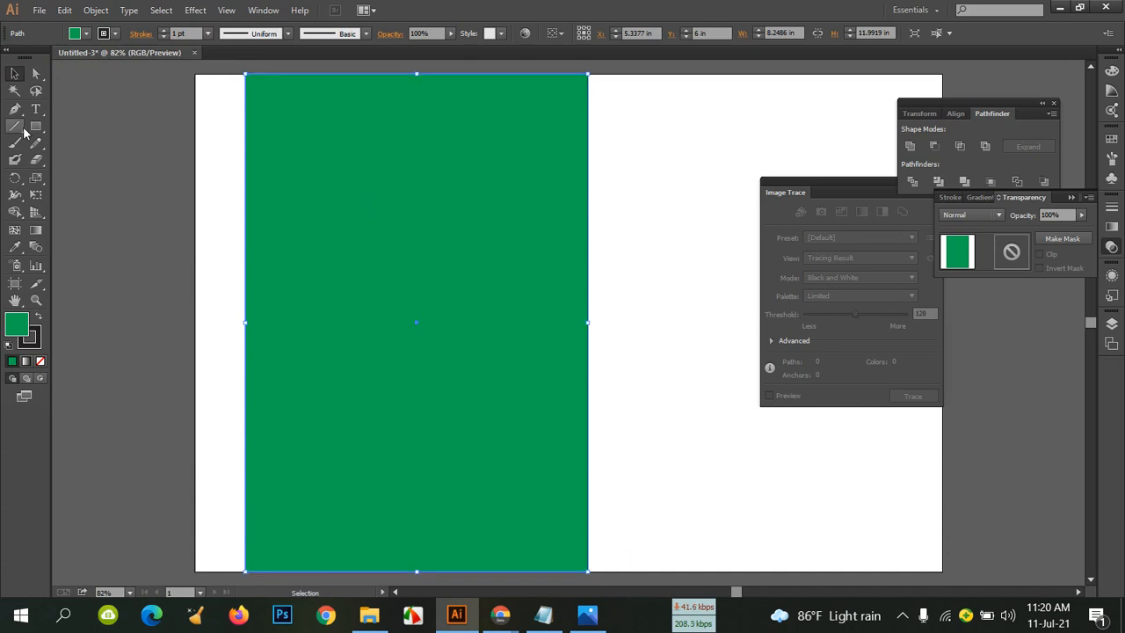
# Draw a circle about 3.12 in across on the upper part of the green rectangle and fill it with CMYK Cyan
pyautogui.moveTo(32, 128); pyautogui.dragTo(84, 161)
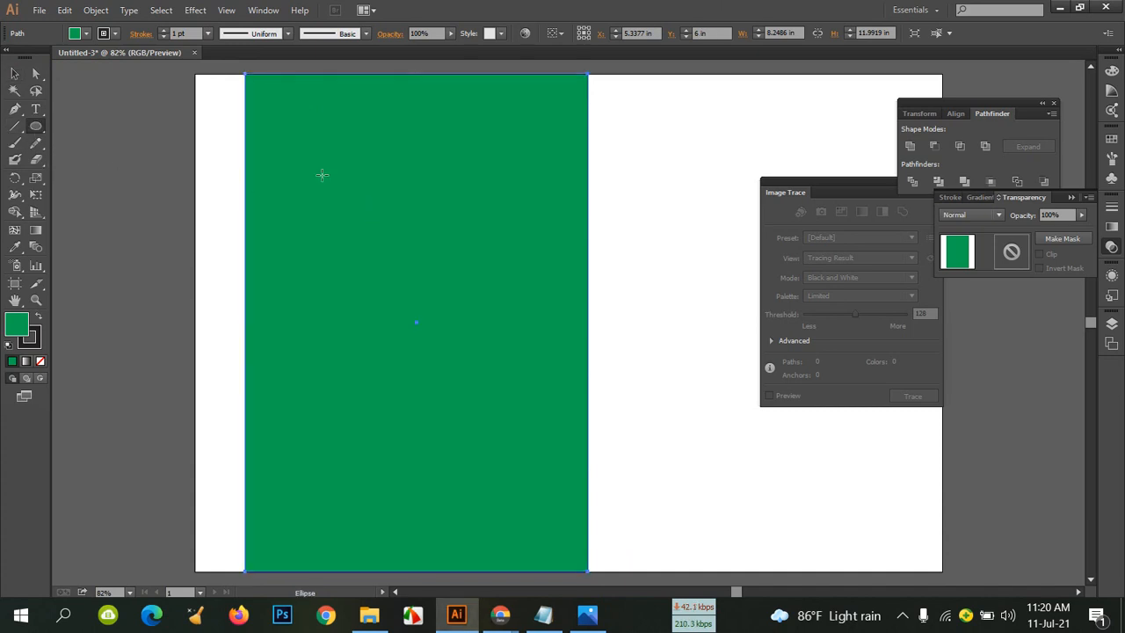
pyautogui.moveTo(322, 175); pyautogui.dragTo(402, 303)
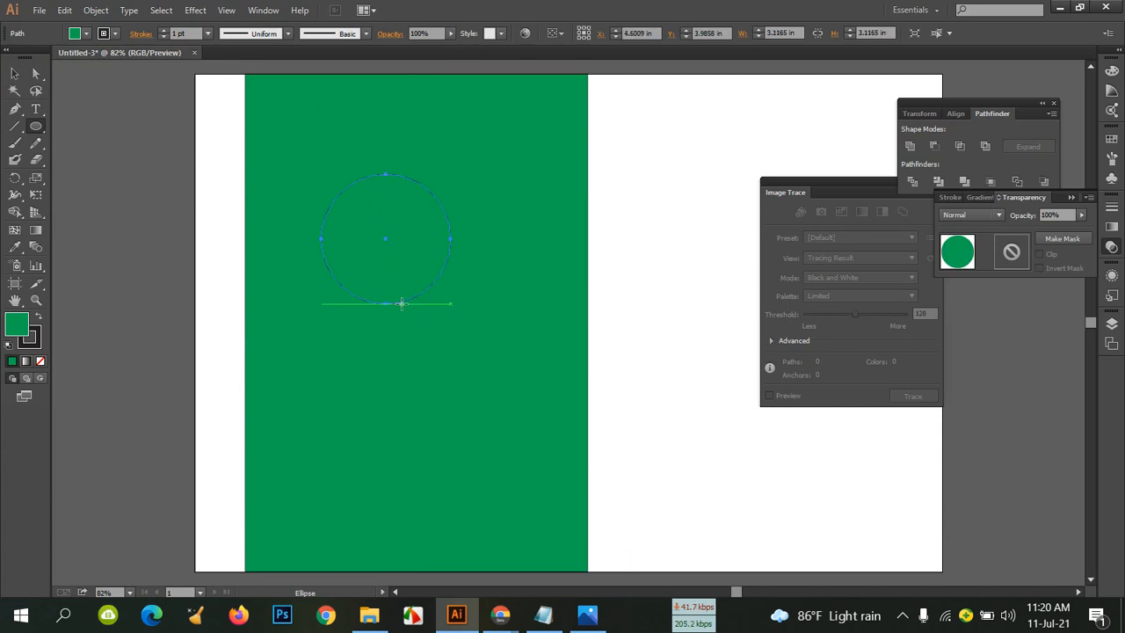
pyautogui.click(86, 33)
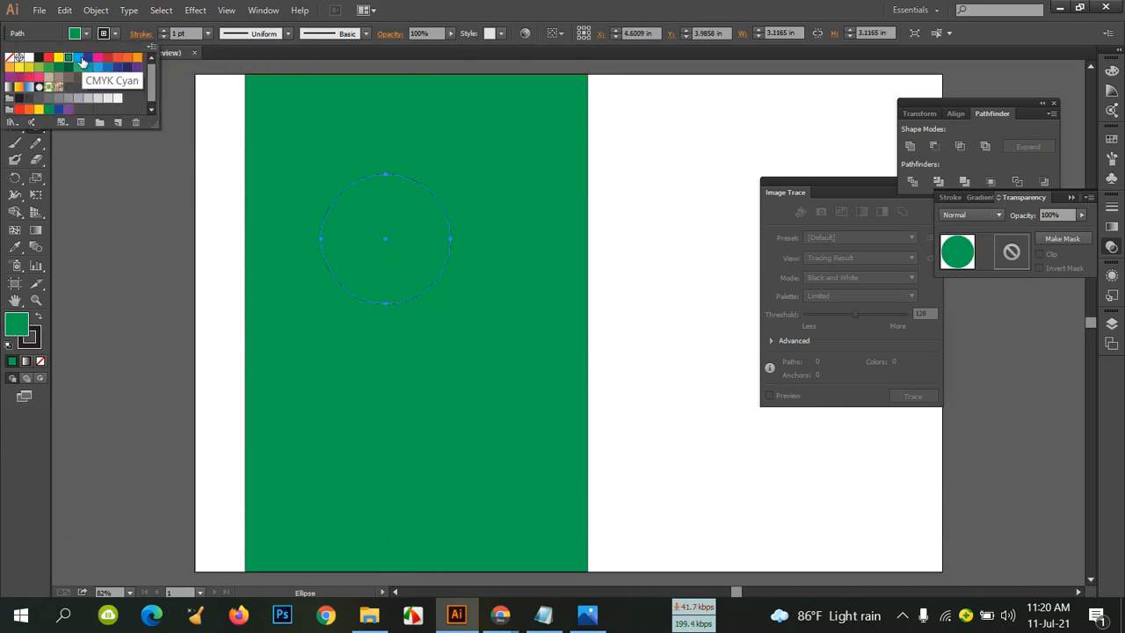
pyautogui.click(78, 58)
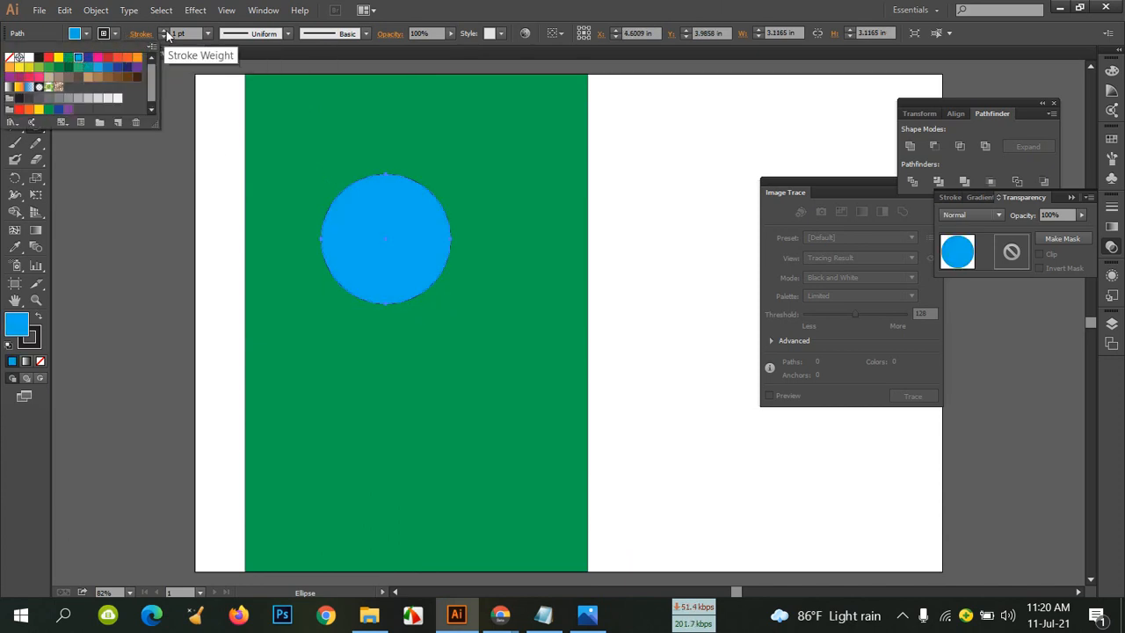
# Set the circle's stroke weight to 6 pt and move the circle to about X 3.52 in, Y 2.78 in
pyautogui.click(164, 31)
pyautogui.click(163, 31)
pyautogui.click(163, 31)
pyautogui.click(163, 31)
pyautogui.click(163, 31)
pyautogui.click(16, 76)
pyautogui.moveTo(404, 235); pyautogui.dragTo(359, 187)
pyautogui.click(515, 232)
pyautogui.click(359, 189)
# Draw a hexagon about 3.02 in wide and 2.62 in high below the circle and fill it with CMYK Magenta
pyautogui.moveTo(50, 125); pyautogui.dragTo(101, 180)
pyautogui.moveTo(321, 324); pyautogui.dragTo(387, 402)
pyautogui.moveTo(367, 363); pyautogui.dragTo(366, 363)
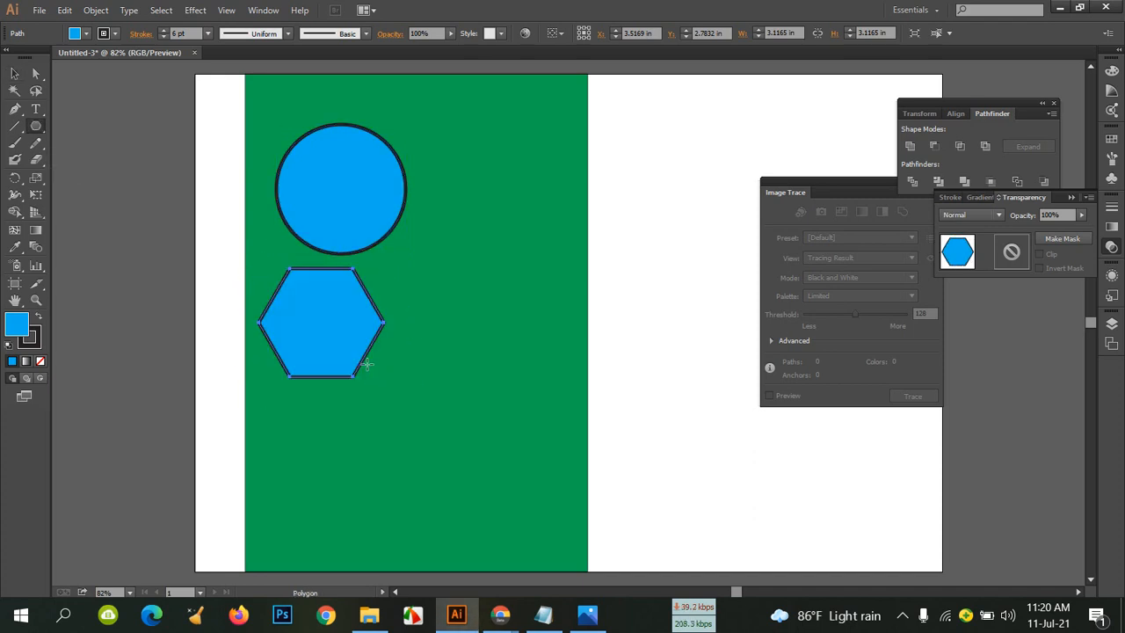
pyautogui.click(86, 32)
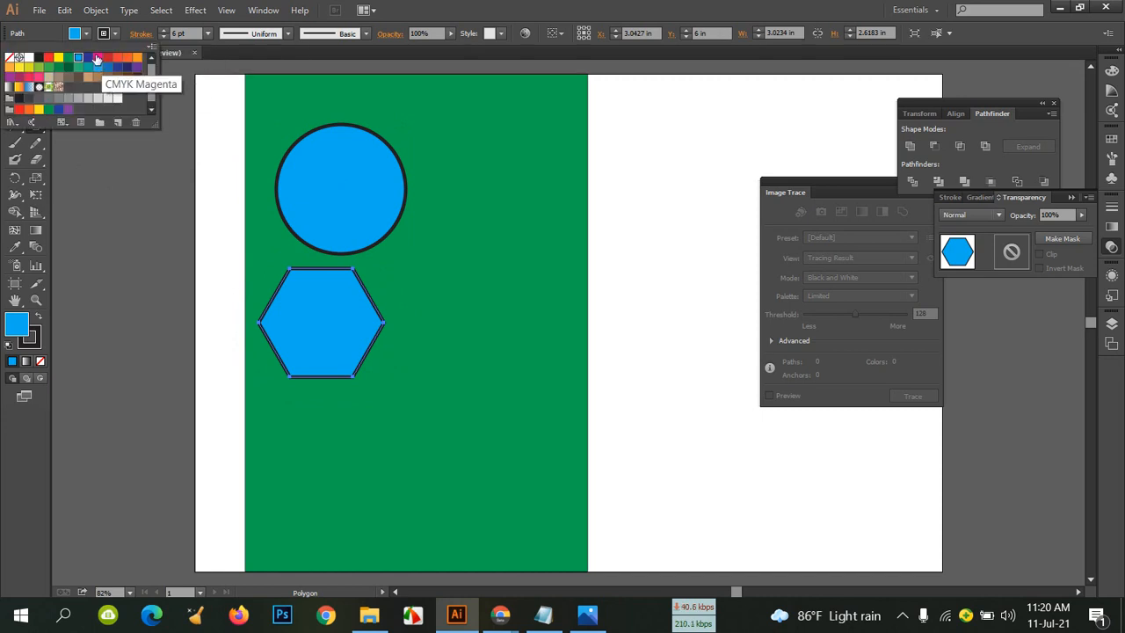
pyautogui.click(97, 58)
pyautogui.click(505, 7)
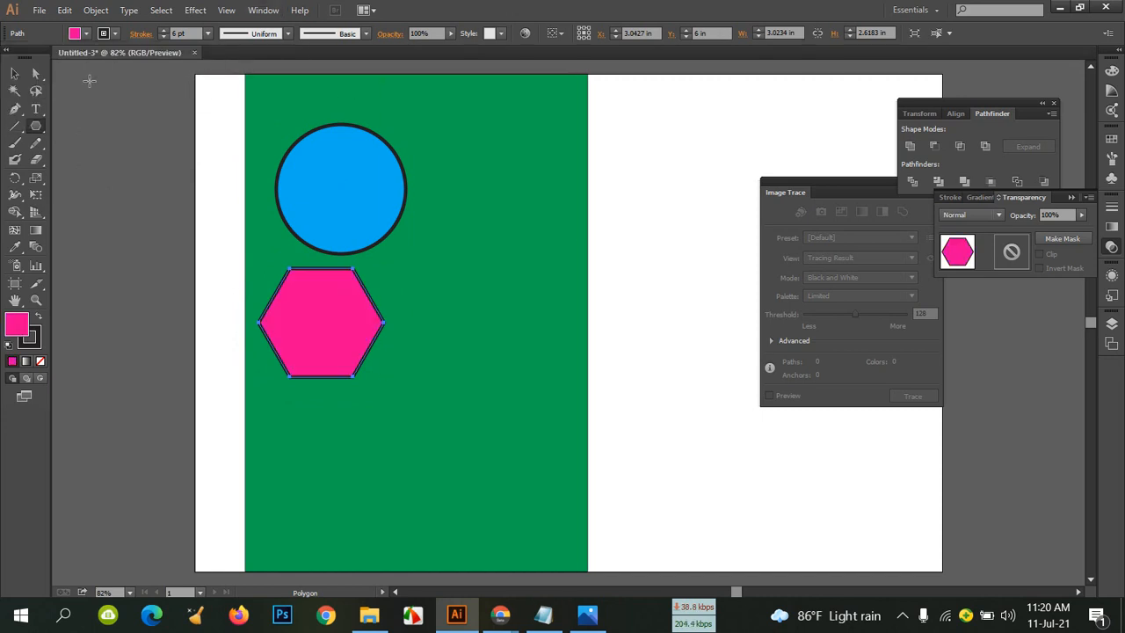
# Move the magenta hexagon down and to the right, centred at about X 4.89 in, Y 6.8 in
pyautogui.click(15, 73)
pyautogui.moveTo(345, 312); pyautogui.dragTo(422, 345)
pyautogui.click(534, 267)
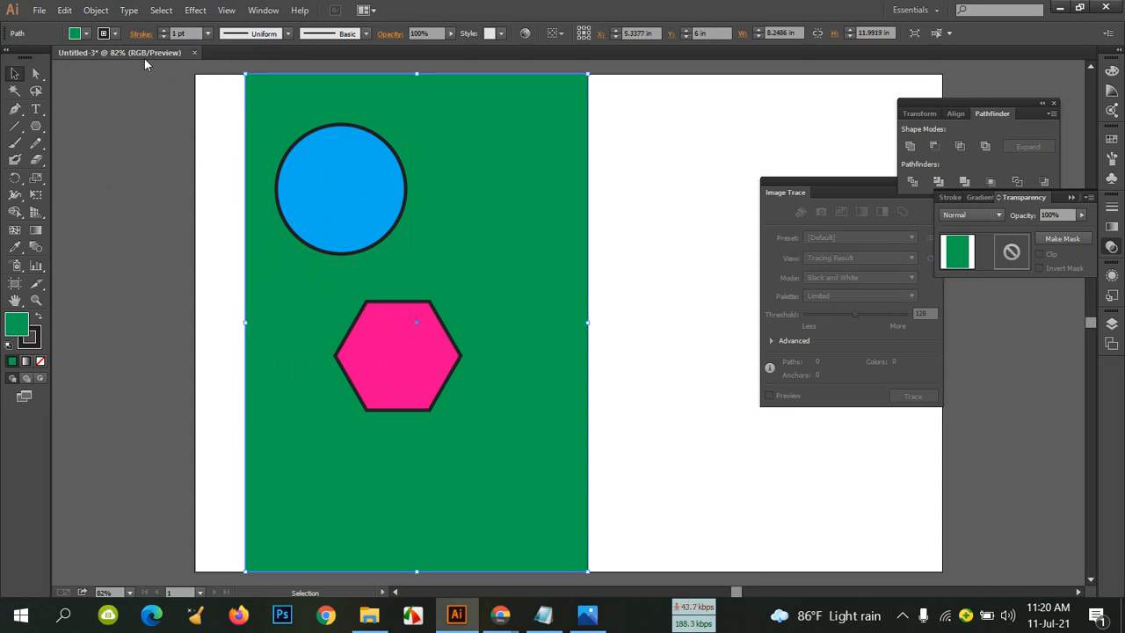
# Float the design document in its own window and open the passport portrait photo from the Desktop
pyautogui.moveTo(144, 58); pyautogui.dragTo(168, 149)
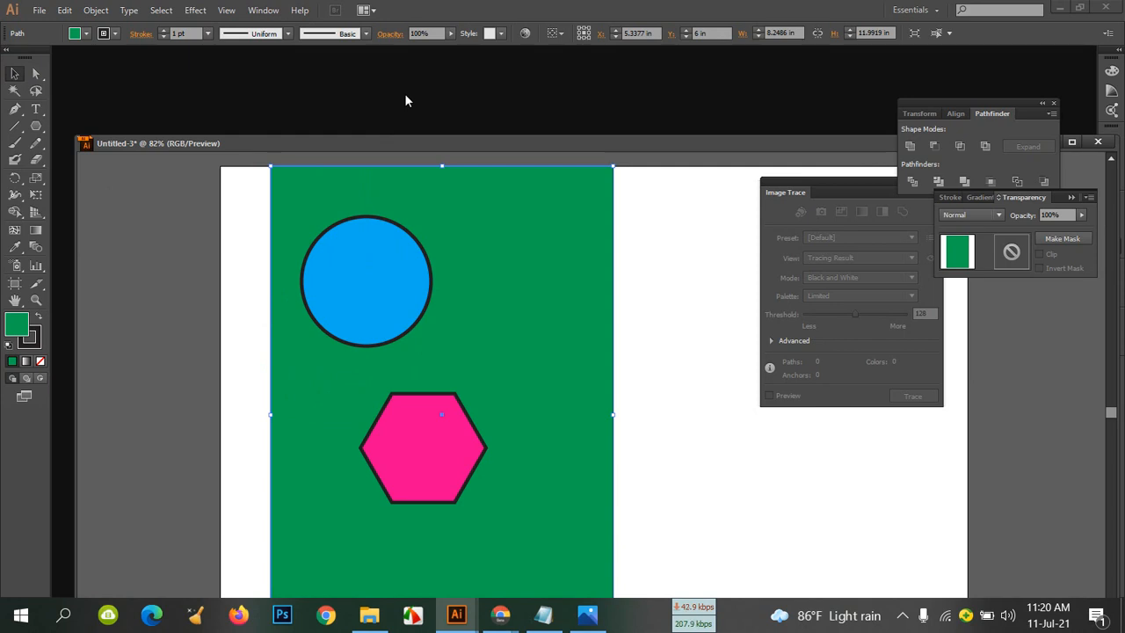
pyautogui.hotkey('ctrl', 'o')
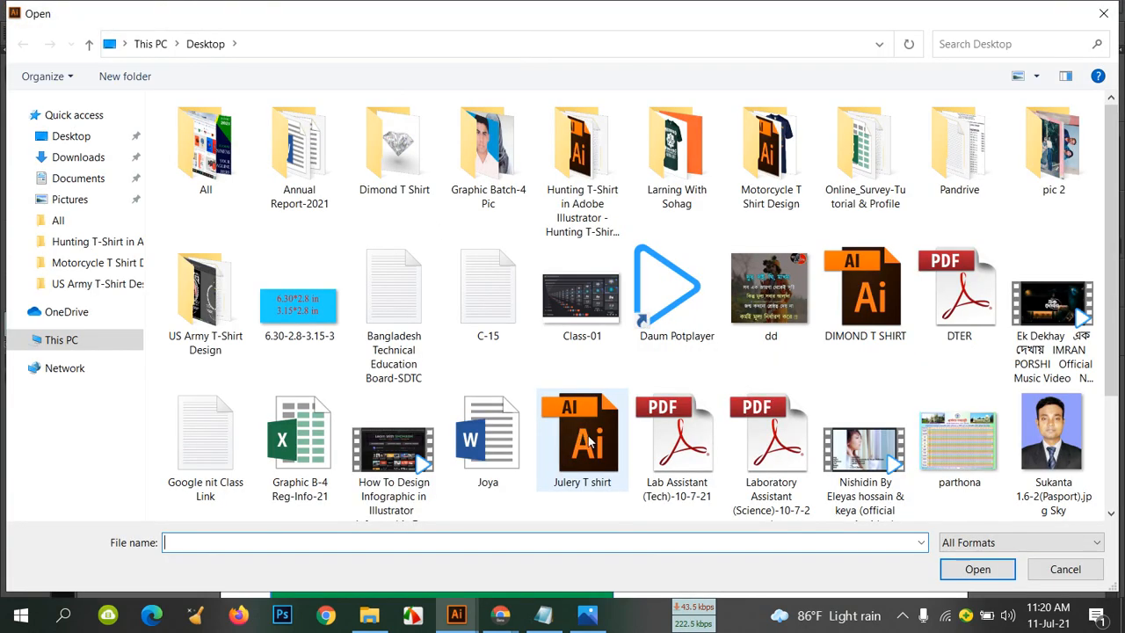
pyautogui.doubleClick(1050, 405)
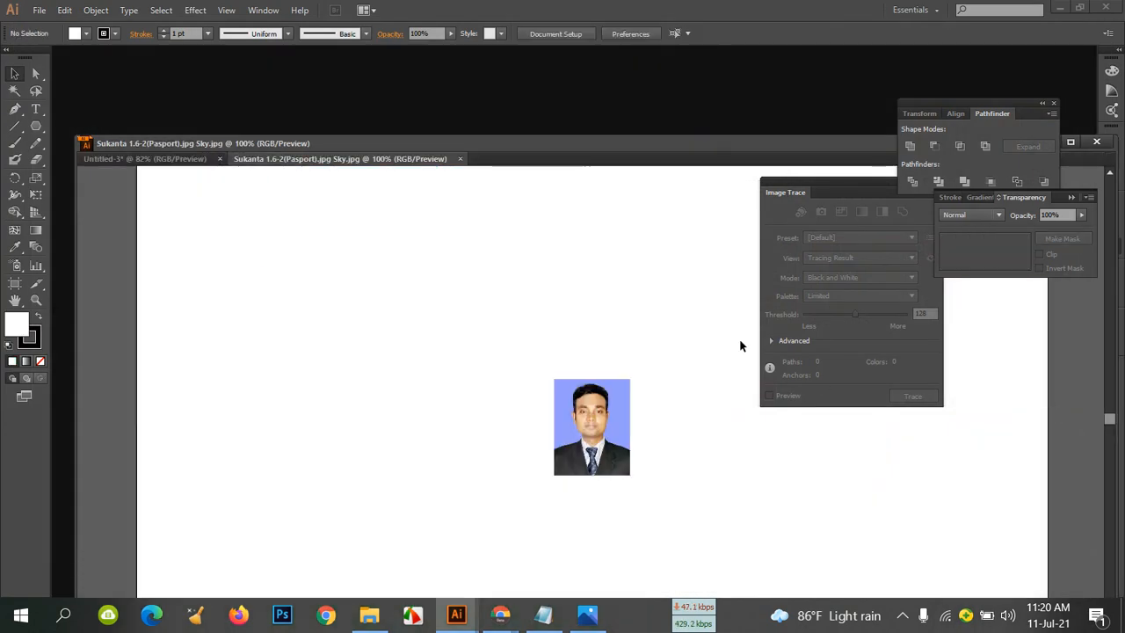
# Float the photo's window, copy the portrait into the design beside the circle, and enlarge it to about 2.95 by 3.74 in
pyautogui.moveTo(400, 160); pyautogui.dragTo(634, 359)
pyautogui.moveTo(933, 530); pyautogui.dragTo(478, 229)
pyautogui.moveTo(505, 285); pyautogui.dragTo(564, 362)
pyautogui.click(622, 299)
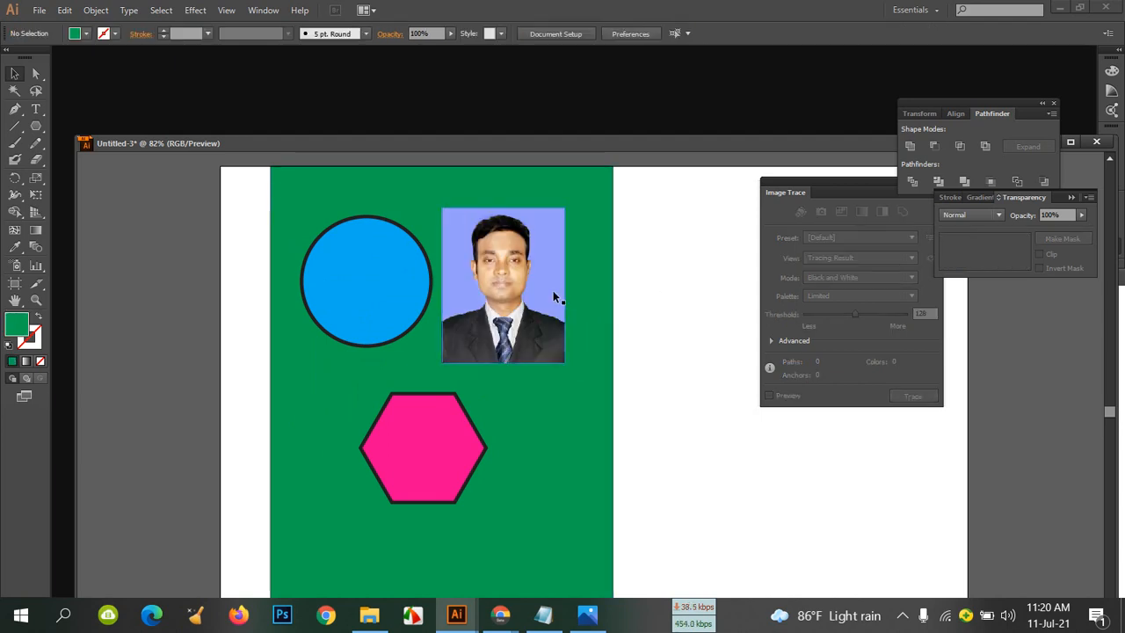
# Move the portrait photo on top of the blue circle
pyautogui.click(379, 307)
pyautogui.click(503, 309)
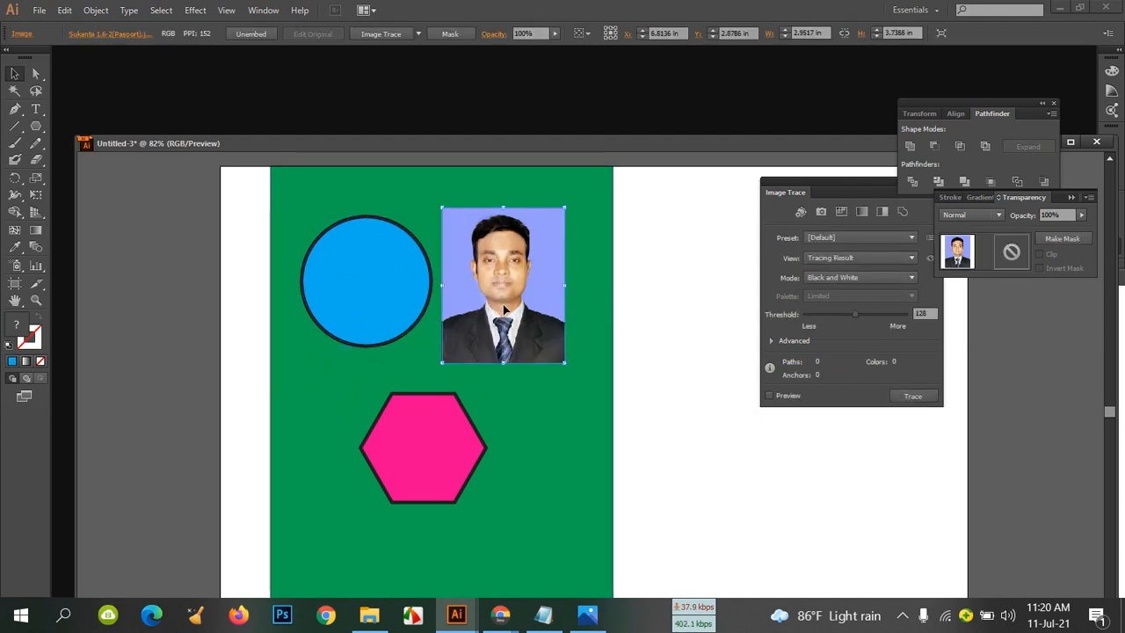
pyautogui.moveTo(503, 309); pyautogui.dragTo(370, 304)
pyautogui.click(530, 291)
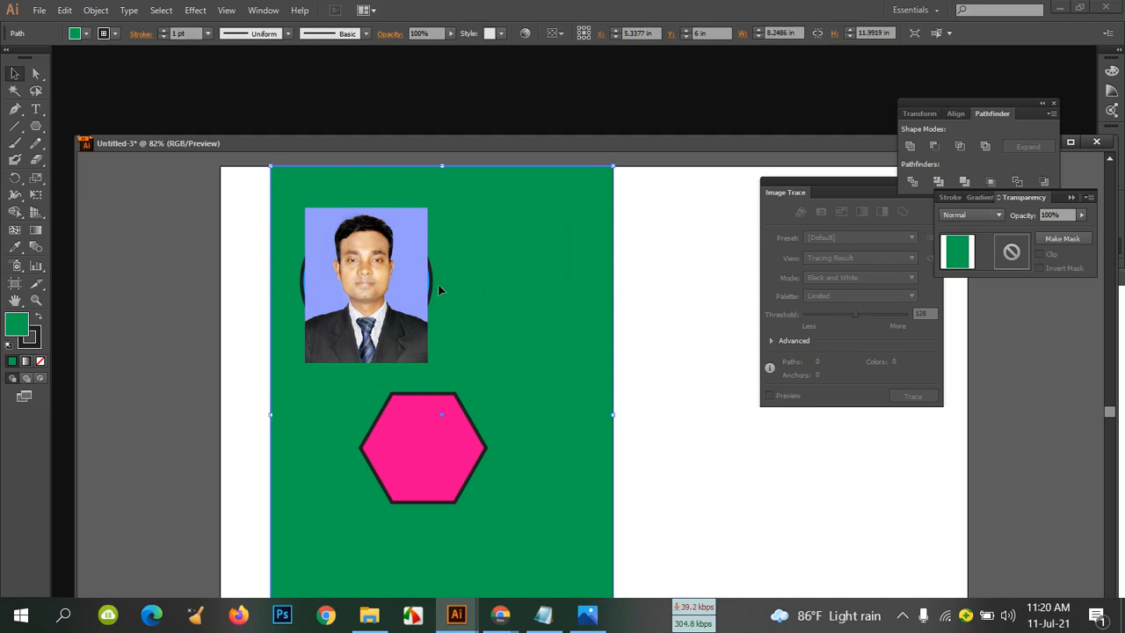
# Try to make a clipping mask from the portrait photo and the circle lying behind it
pyautogui.click(430, 283)
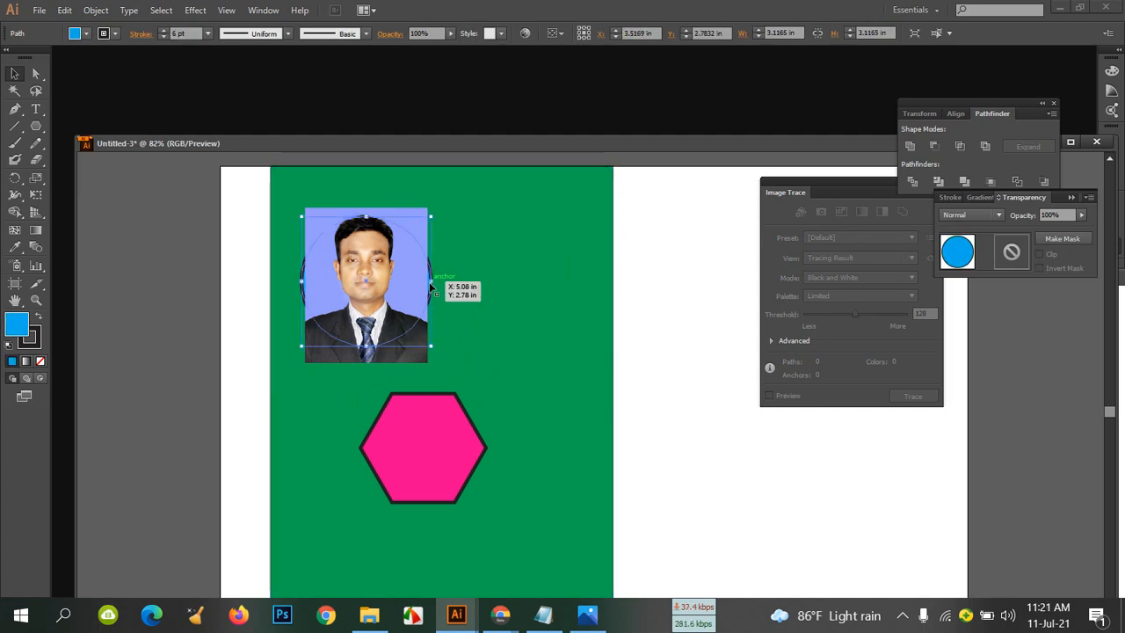
pyautogui.keyDown('shift'); pyautogui.click(396, 272); pyautogui.keyUp('shift')
pyautogui.rightClick(397, 272)
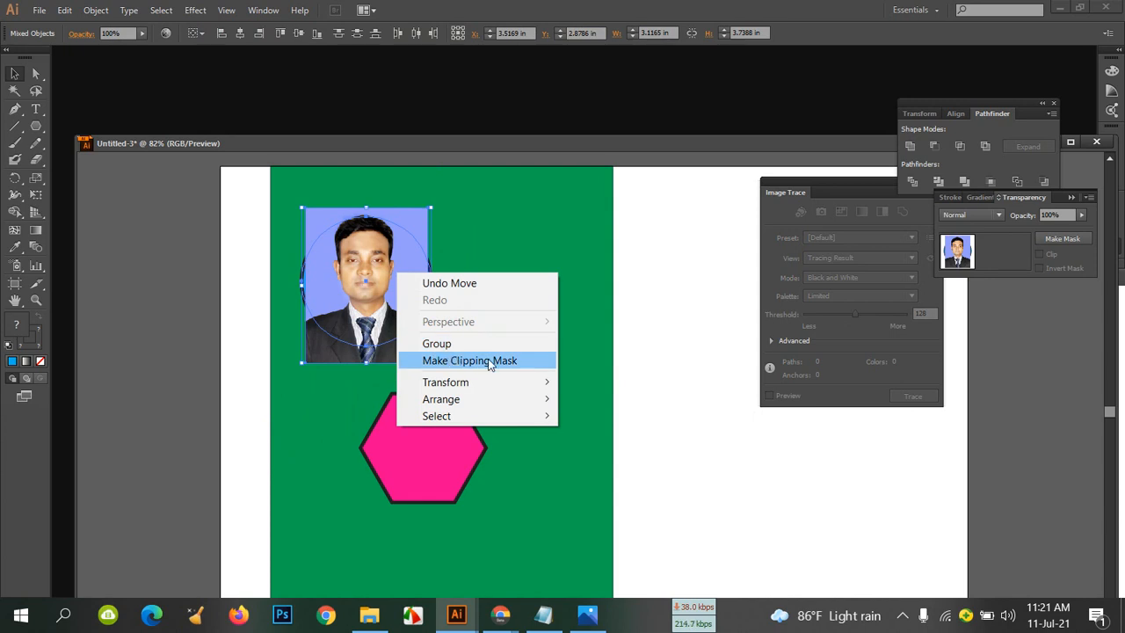
pyautogui.click(489, 361)
pyautogui.click(716, 325)
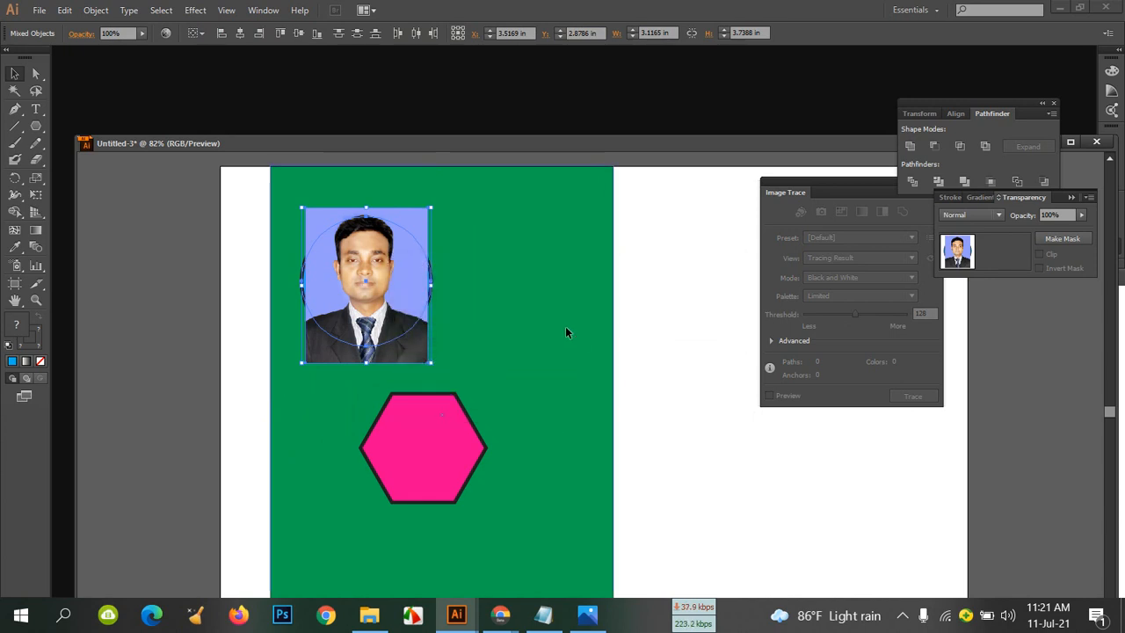
pyautogui.click(565, 332)
pyautogui.click(409, 282)
pyautogui.rightClick(410, 283)
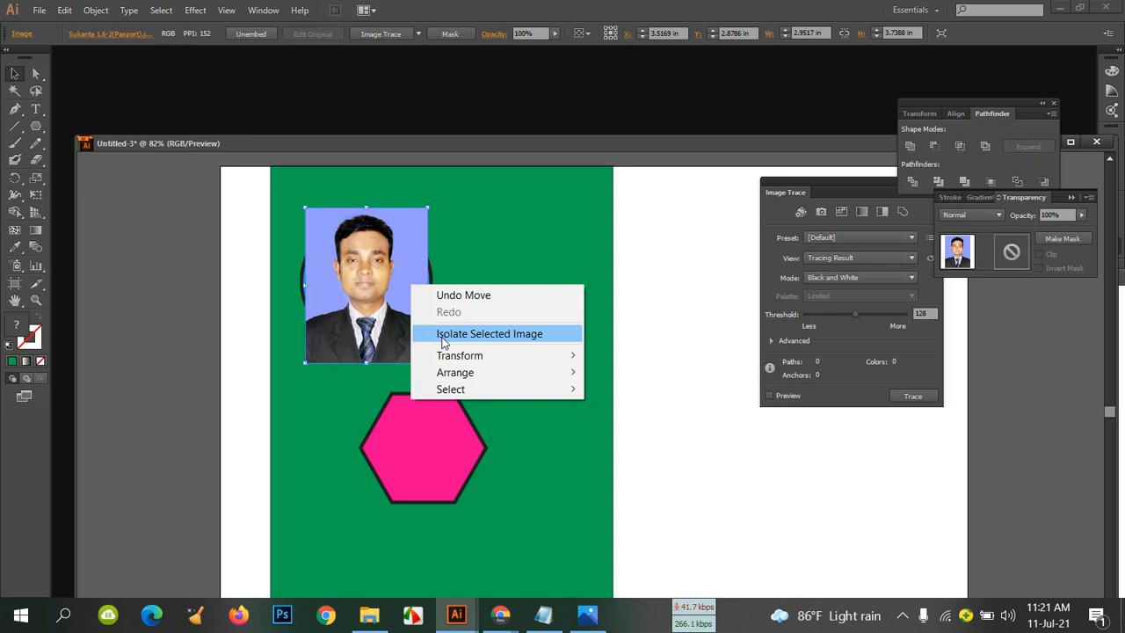
pyautogui.click(439, 273)
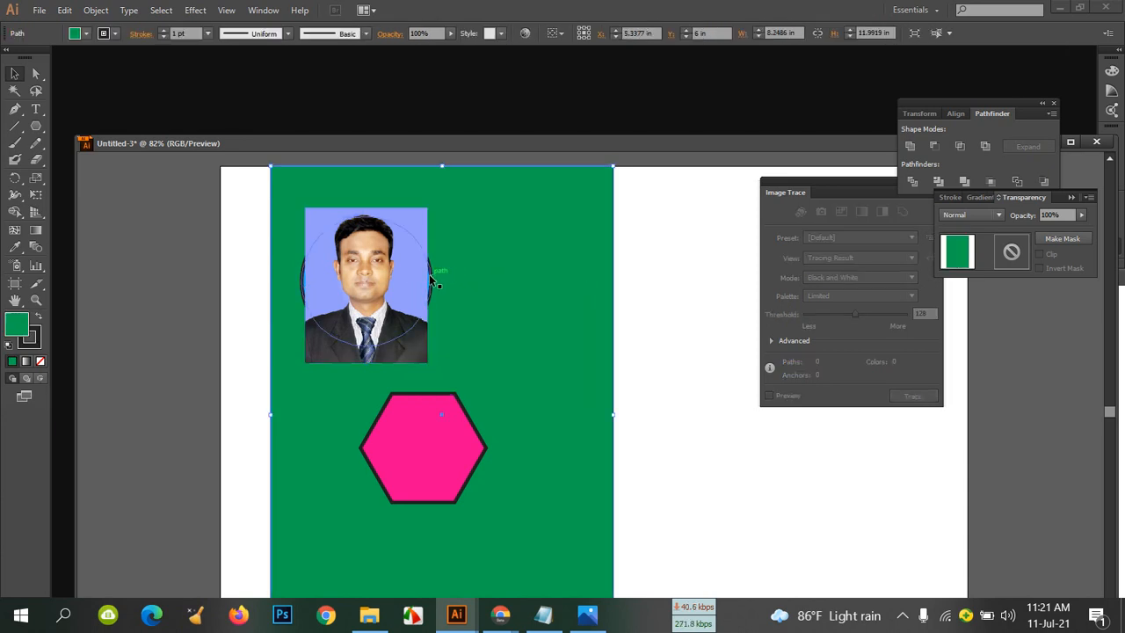
pyautogui.click(429, 274)
pyautogui.rightClick(428, 274)
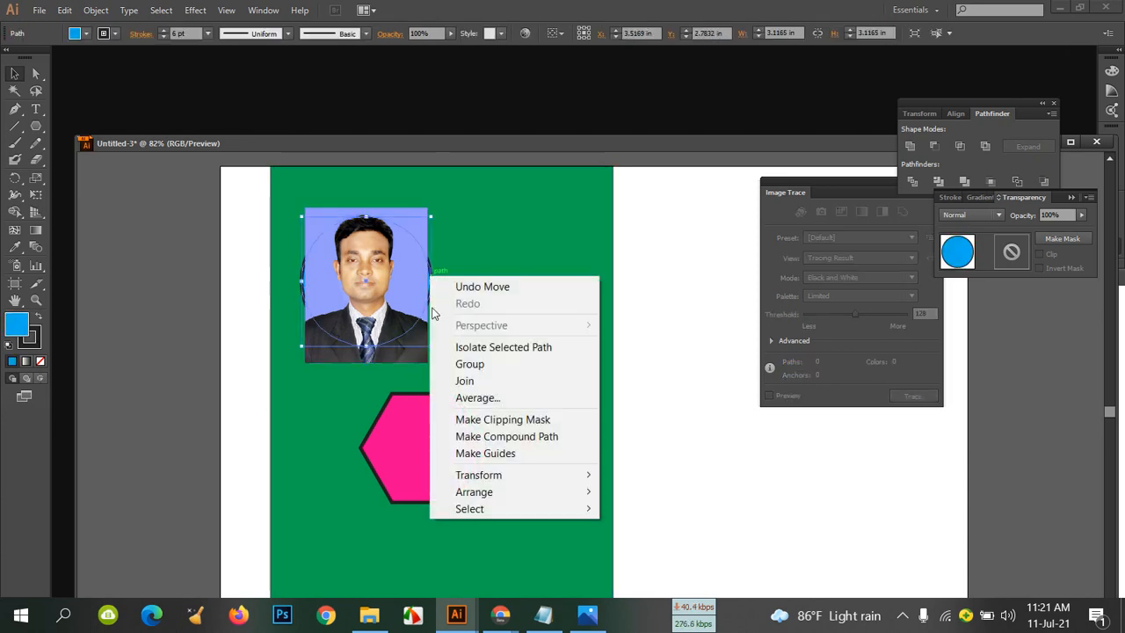
pyautogui.click(515, 256)
# Shift the photo partly off the circle and bring the blue circle to the front
pyautogui.moveTo(427, 277); pyautogui.dragTo(522, 281)
pyautogui.click(360, 272)
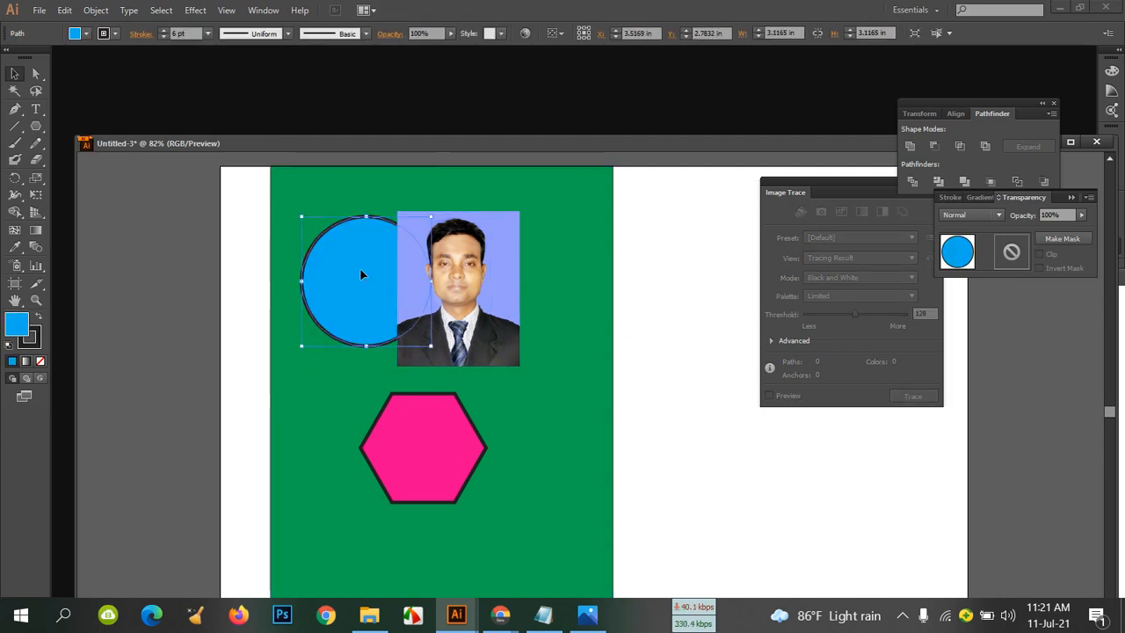
pyautogui.rightClick(360, 275)
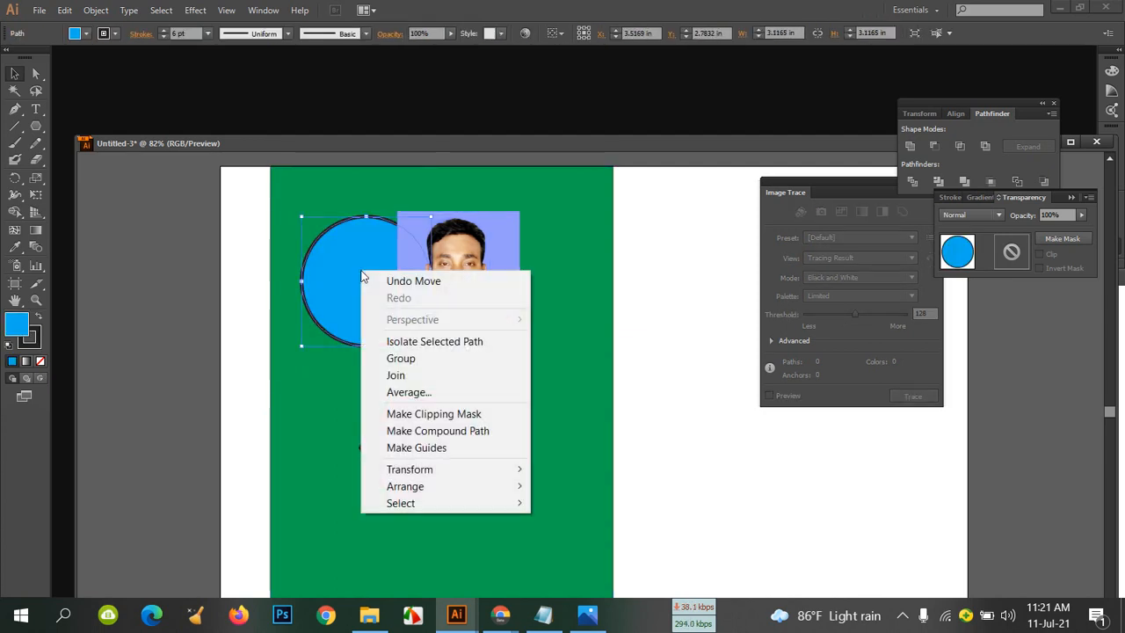
pyautogui.click(538, 270)
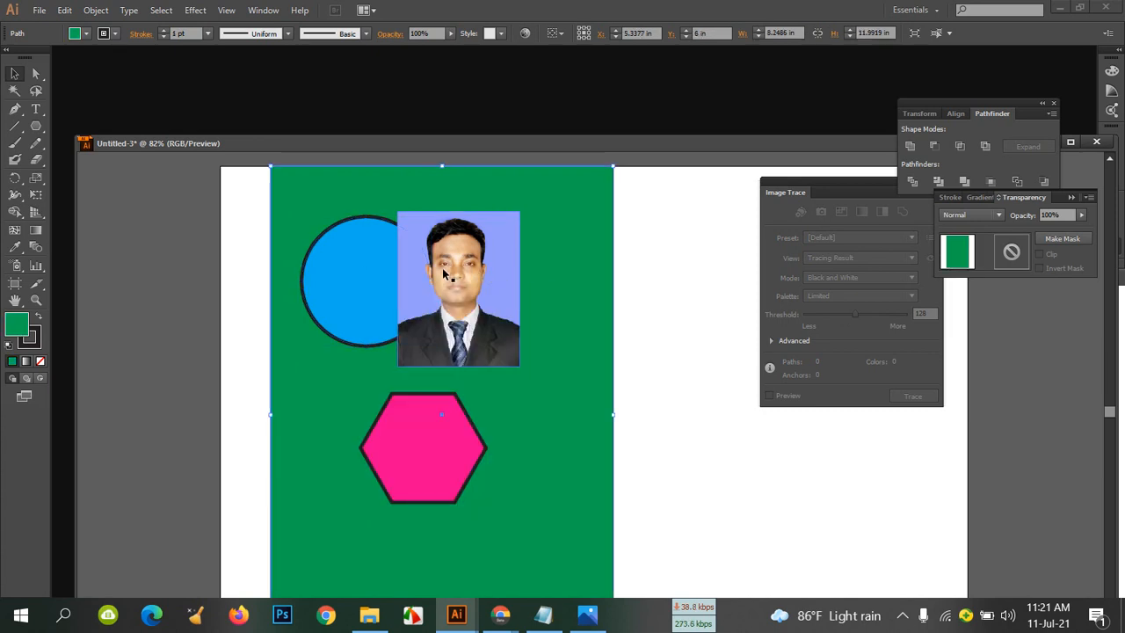
pyautogui.click(384, 270)
pyautogui.rightClick(383, 270)
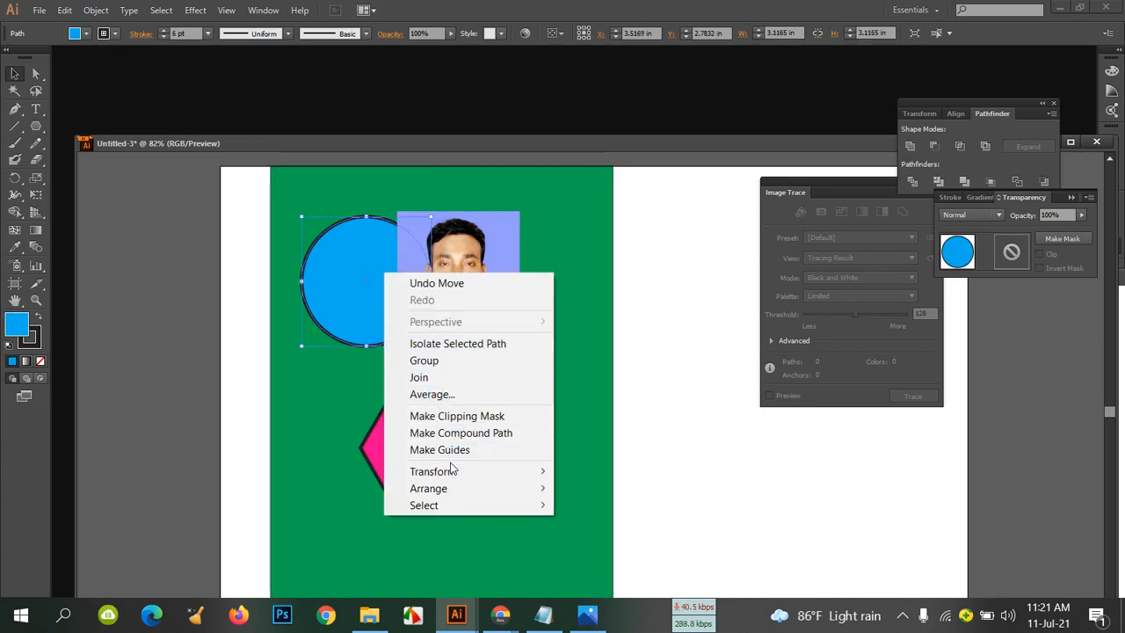
pyautogui.moveTo(538, 488)
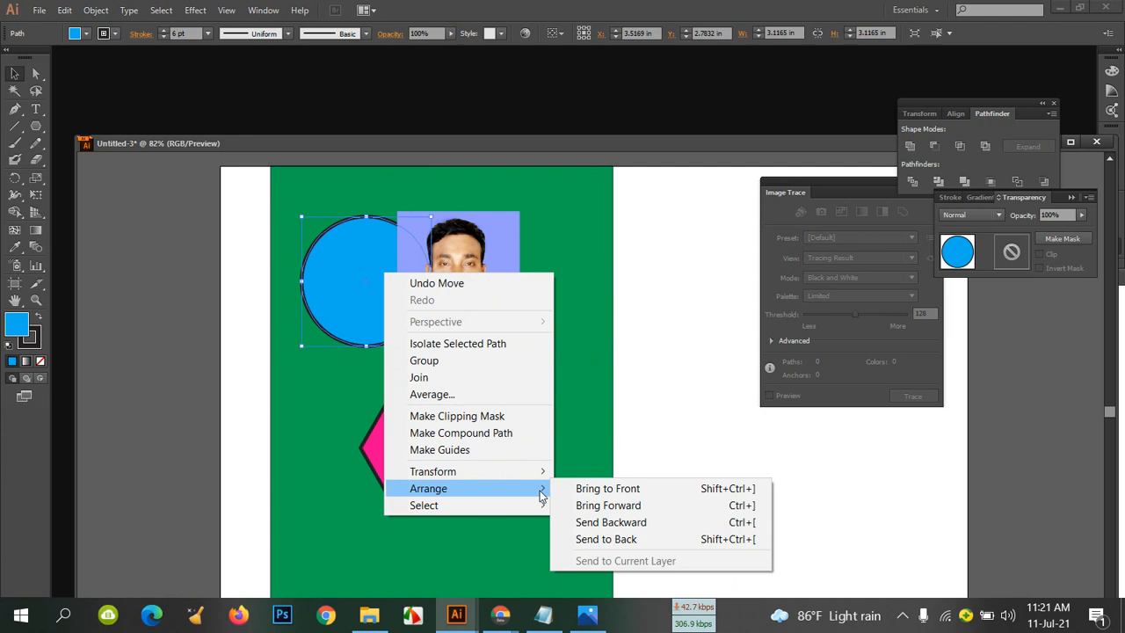
pyautogui.click(634, 490)
# Centre the portrait photo beneath the blue circle and make a clipping mask from the two
pyautogui.moveTo(503, 304); pyautogui.dragTo(404, 288)
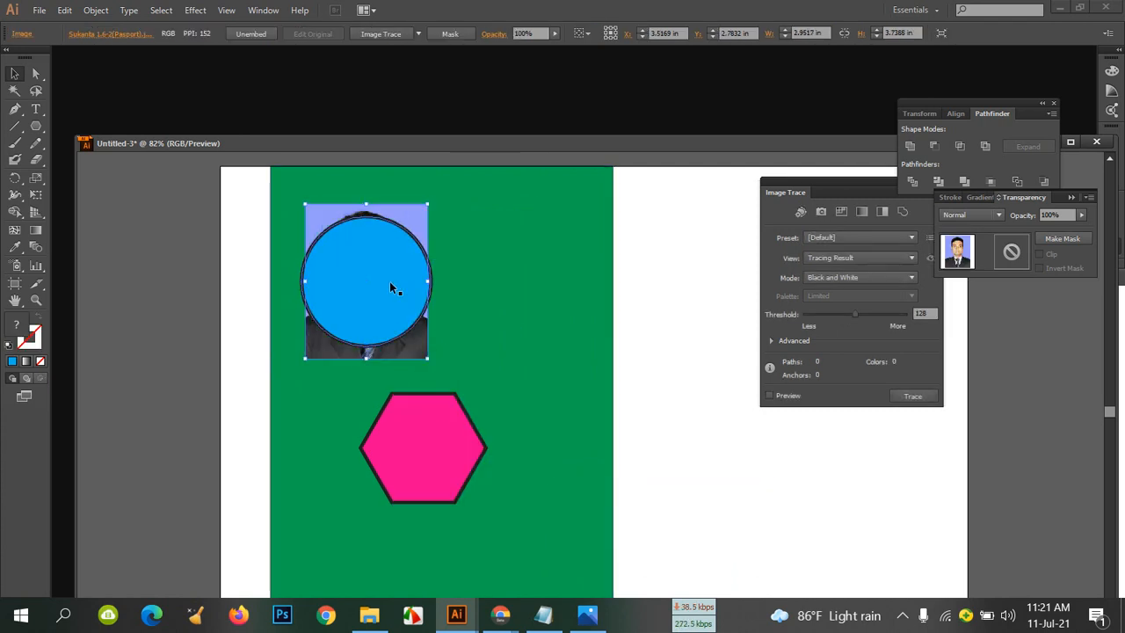
pyautogui.click(525, 310)
pyautogui.click(402, 267)
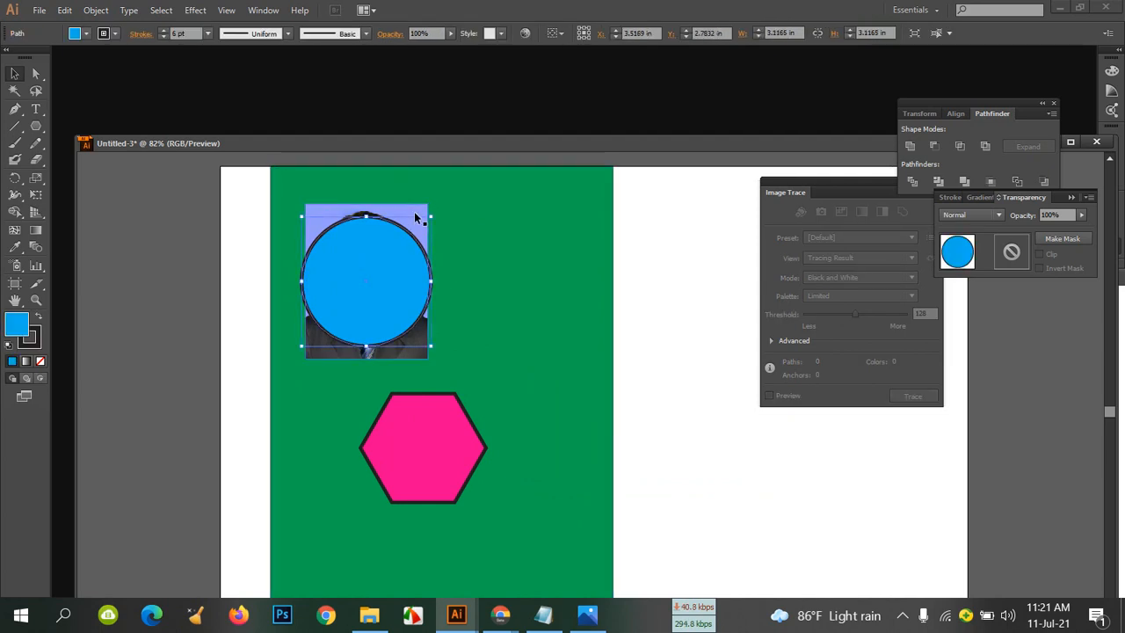
pyautogui.keyDown('shift'); pyautogui.click(415, 211); pyautogui.keyUp('shift')
pyautogui.rightClick(391, 286)
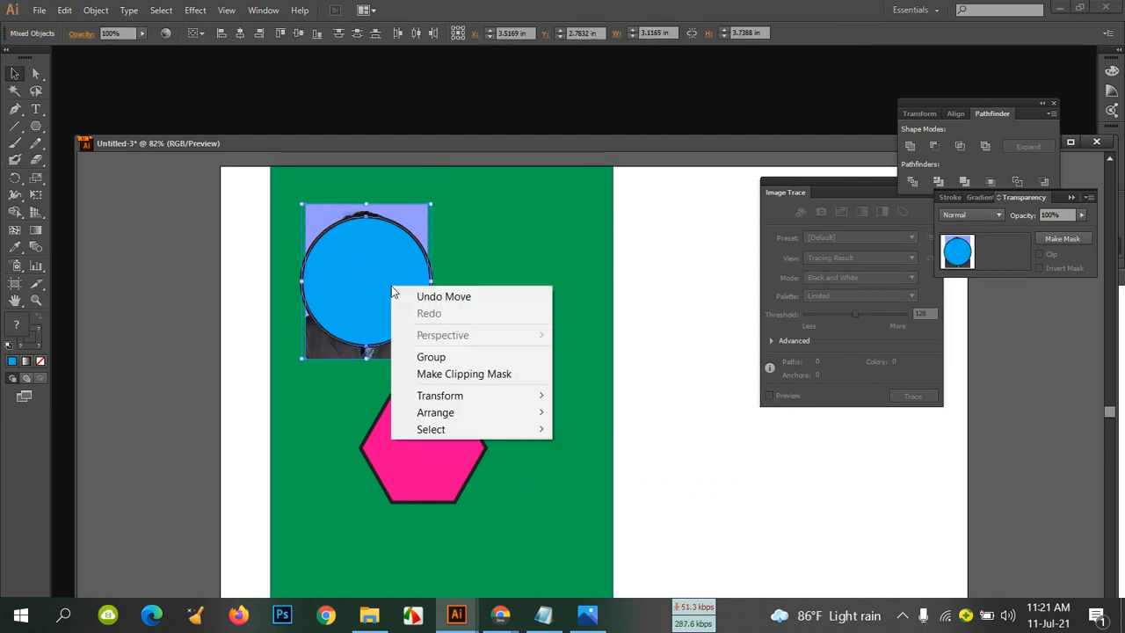
pyautogui.click(444, 374)
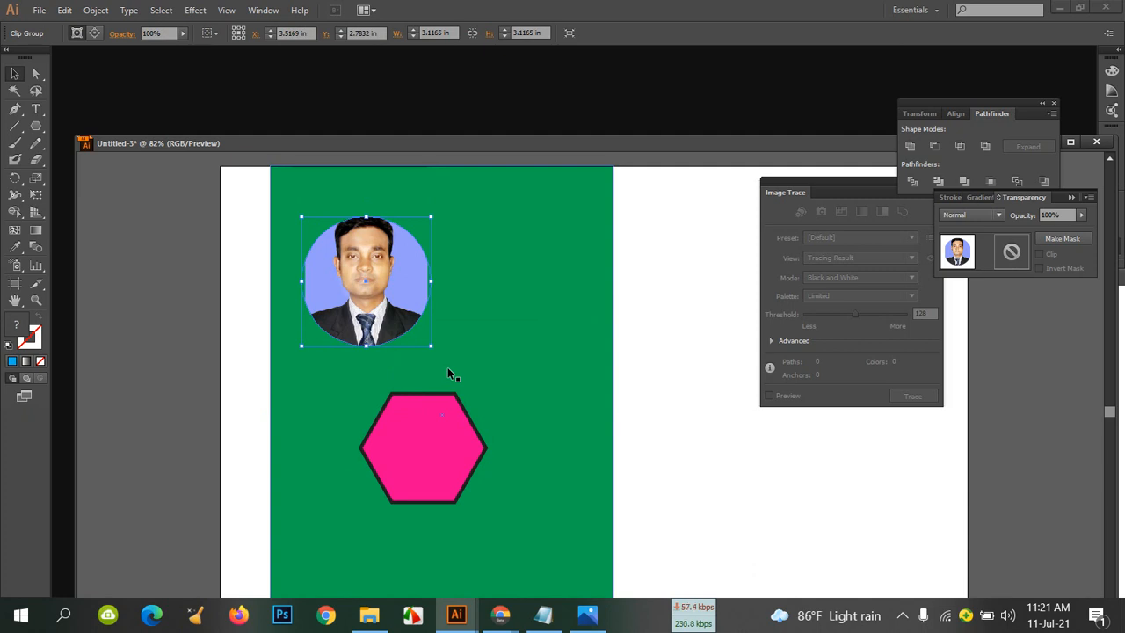
# Nudge the circular clipped photo down and back up until it is centred at about Y 2.69 in
pyautogui.click(398, 419)
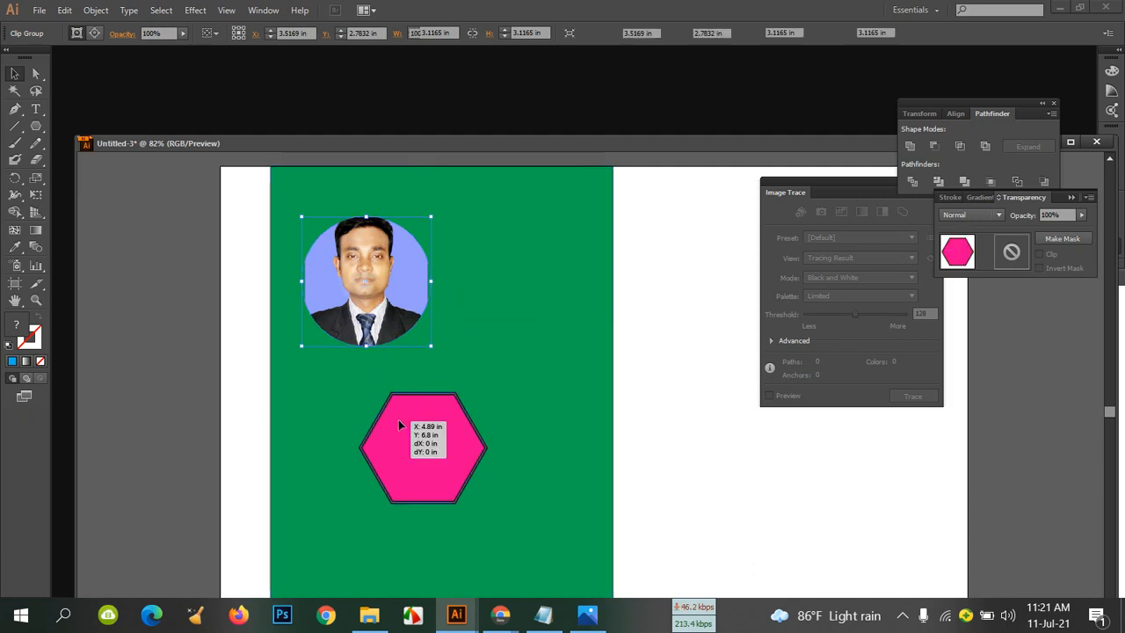
pyautogui.click(375, 339)
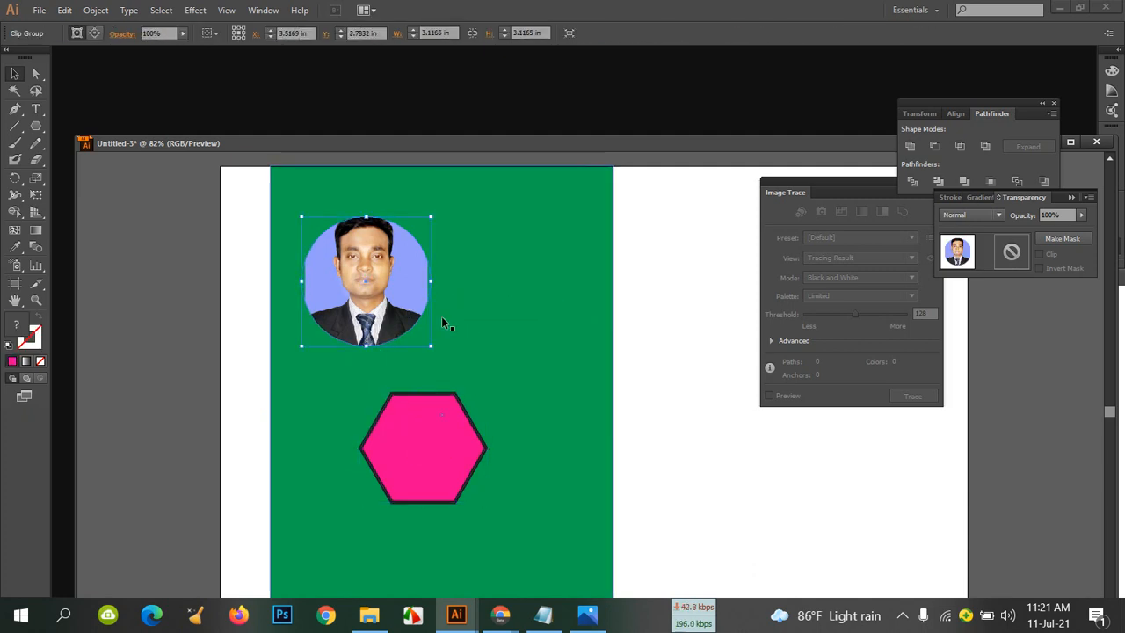
pyautogui.press('Down')
pyautogui.press('Down')
pyautogui.press('Down')
pyautogui.press('Down')
pyautogui.press('Down')
pyautogui.press('Down')
pyautogui.press('Down')
pyautogui.press('Down')
pyautogui.press('Down')
pyautogui.press('Down')
pyautogui.press('Down')
pyautogui.press('Up')
pyautogui.press('Up')
pyautogui.press('Up')
pyautogui.press('Up')
pyautogui.press('Up')
pyautogui.press('Up')
pyautogui.press('Up')
pyautogui.press('Up')
pyautogui.press('Up')
pyautogui.press('Up')
pyautogui.press('Up')
pyautogui.press('Up')
pyautogui.press('Up')
pyautogui.press('Up')
pyautogui.press('Up')
pyautogui.press('Up')
pyautogui.press('Up')
pyautogui.press('Up')
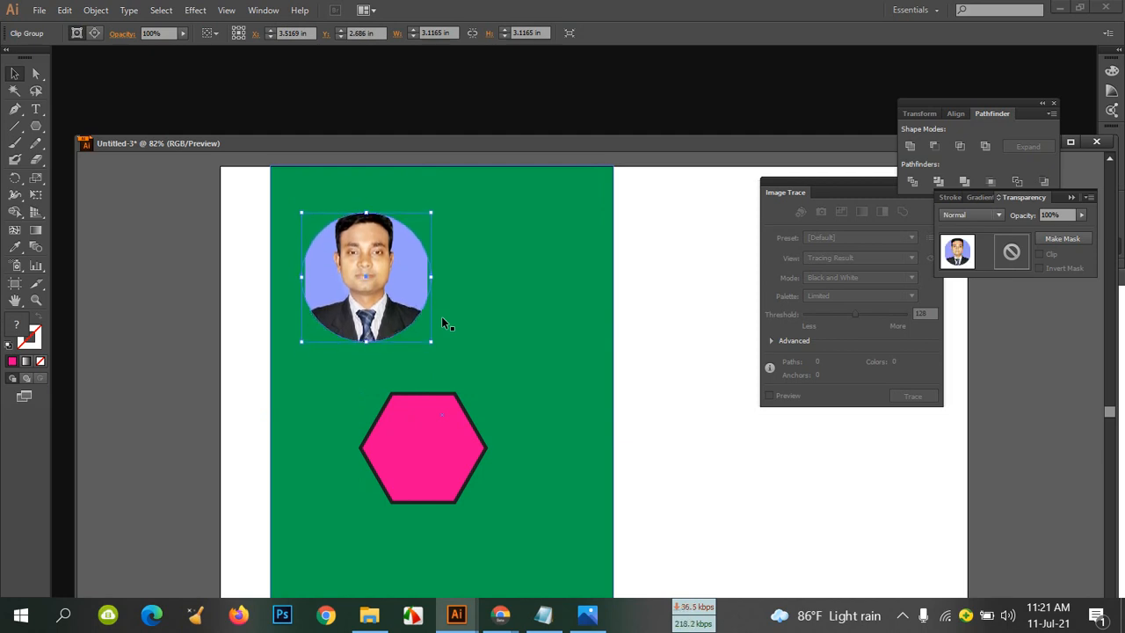
# Copy the portrait photo from its own window to the area beside the artboard's left edge and enlarge it proportionally
pyautogui.click(448, 451)
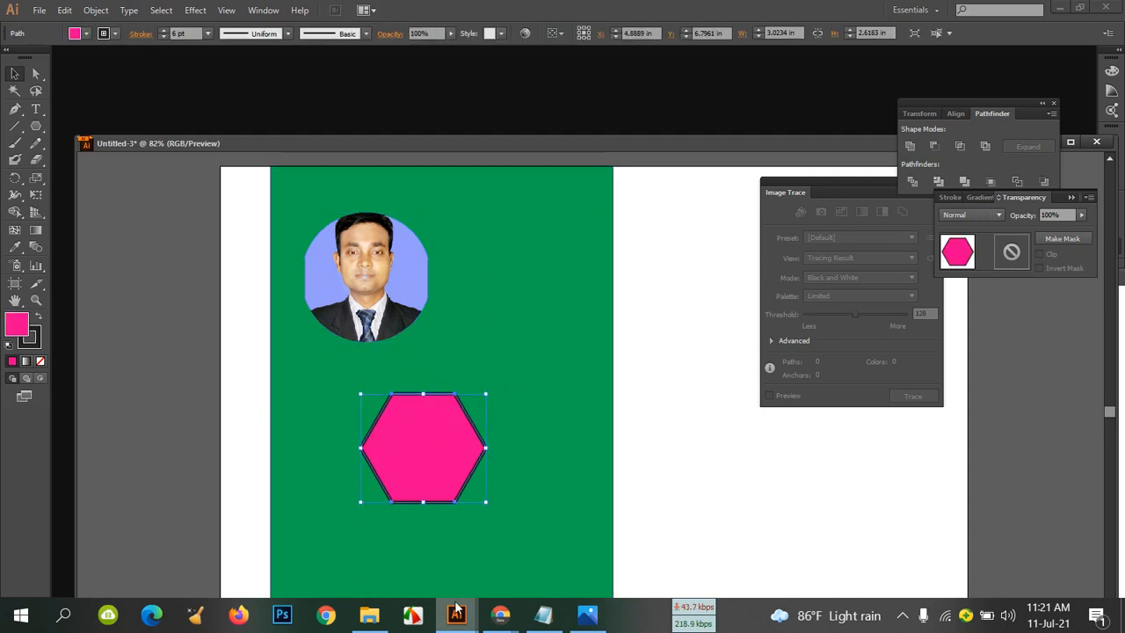
pyautogui.moveTo(456, 614)
pyautogui.click(623, 531)
pyautogui.moveTo(931, 553); pyautogui.dragTo(178, 339)
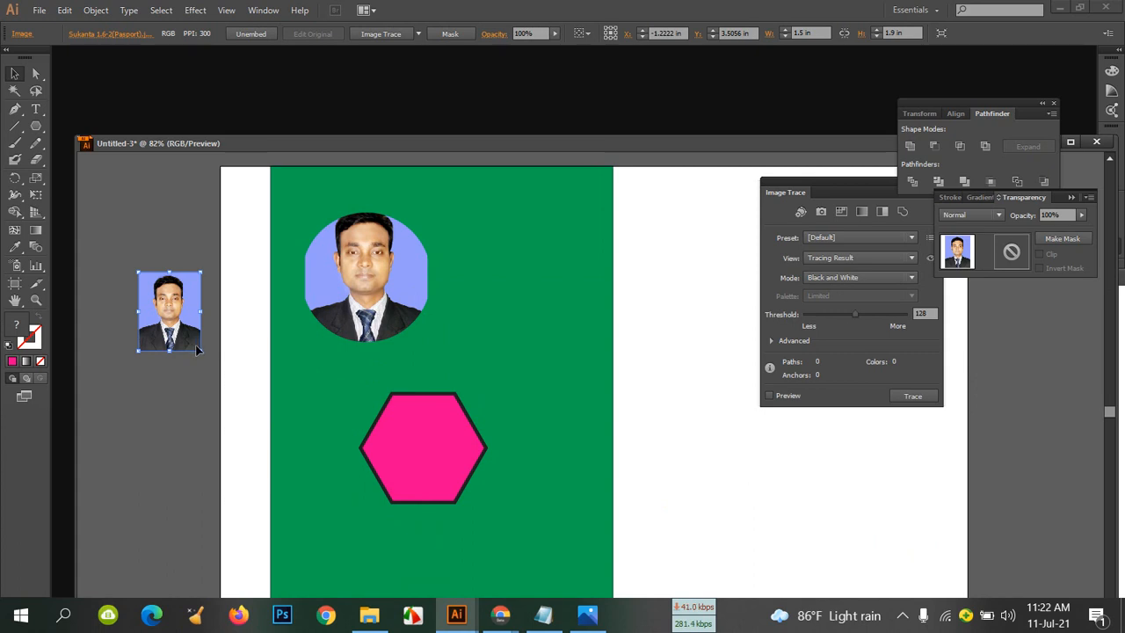
pyautogui.moveTo(202, 349); pyautogui.dragTo(249, 409)
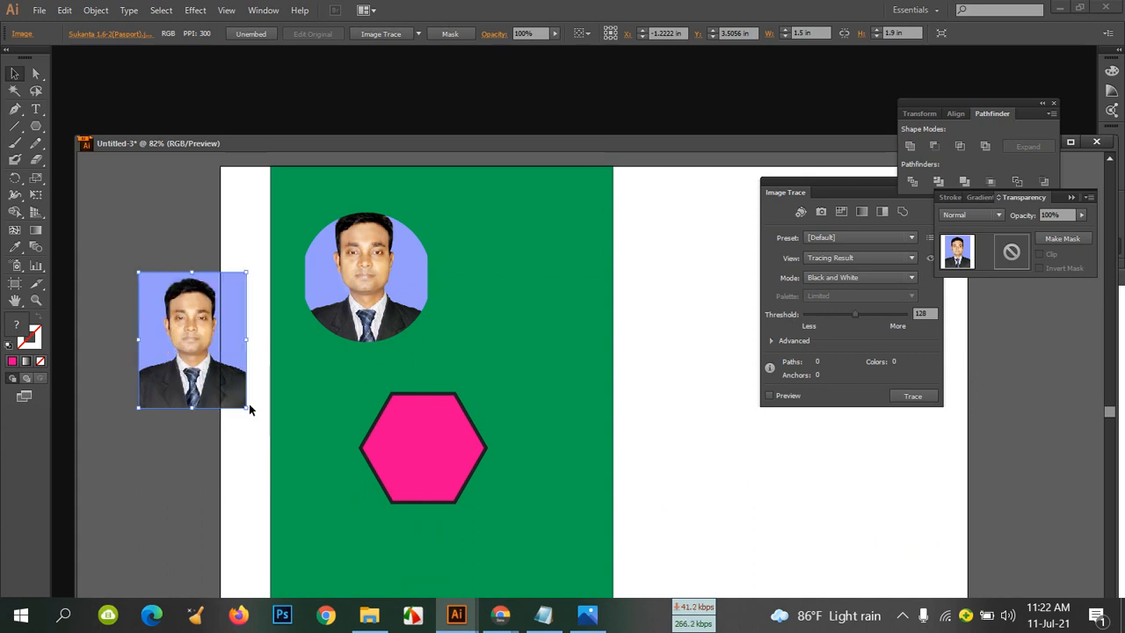
# Move the enlarged portrait photo over the pink hexagon and bring the hexagon to the front
pyautogui.click(496, 381)
pyautogui.moveTo(231, 338); pyautogui.dragTo(434, 450)
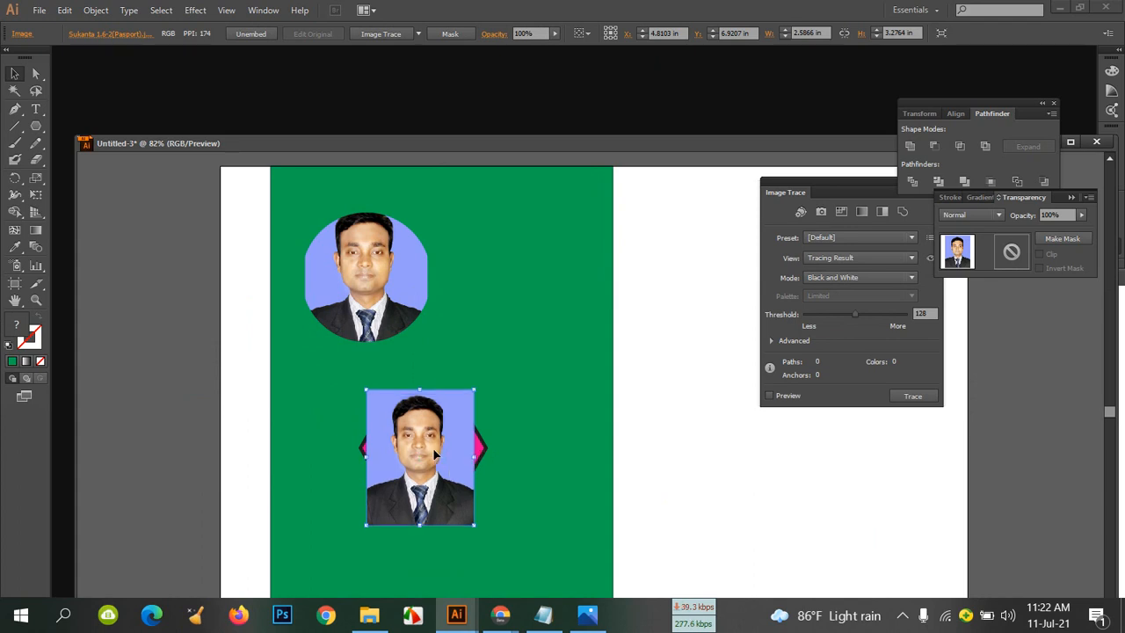
pyautogui.rightClick(434, 450)
pyautogui.click(531, 369)
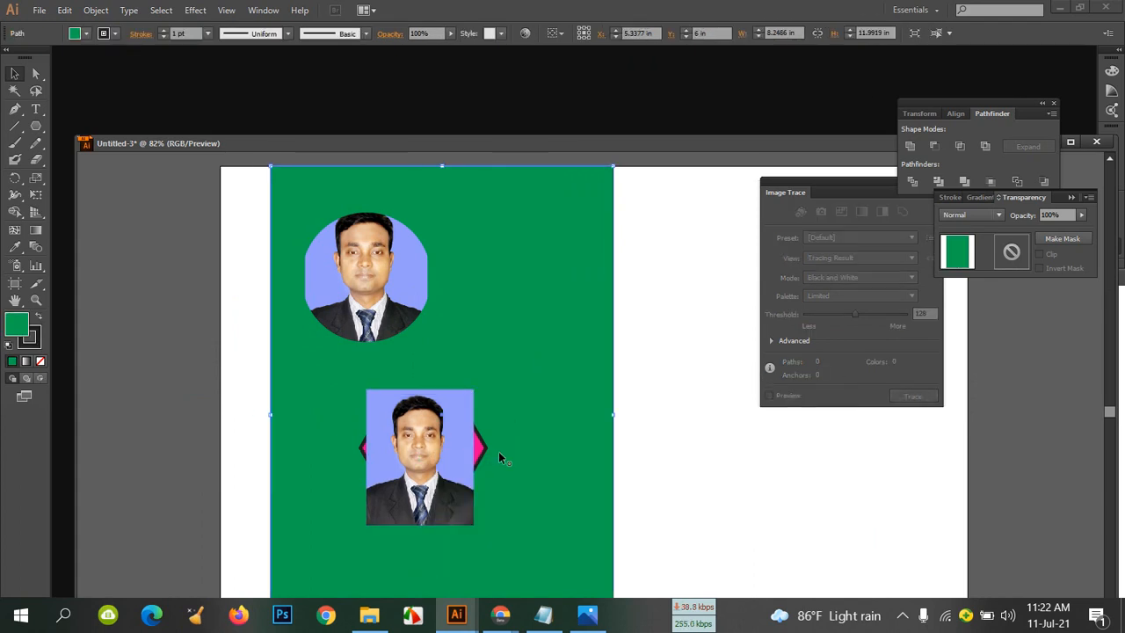
pyautogui.click(476, 437)
pyautogui.rightClick(480, 445)
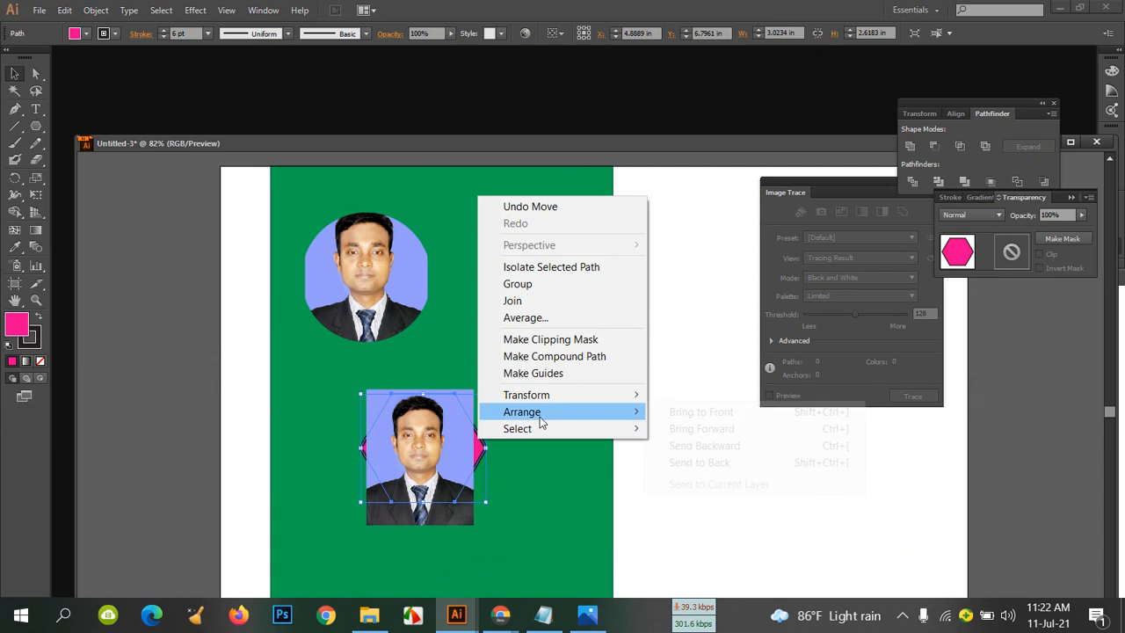
pyautogui.moveTo(548, 417)
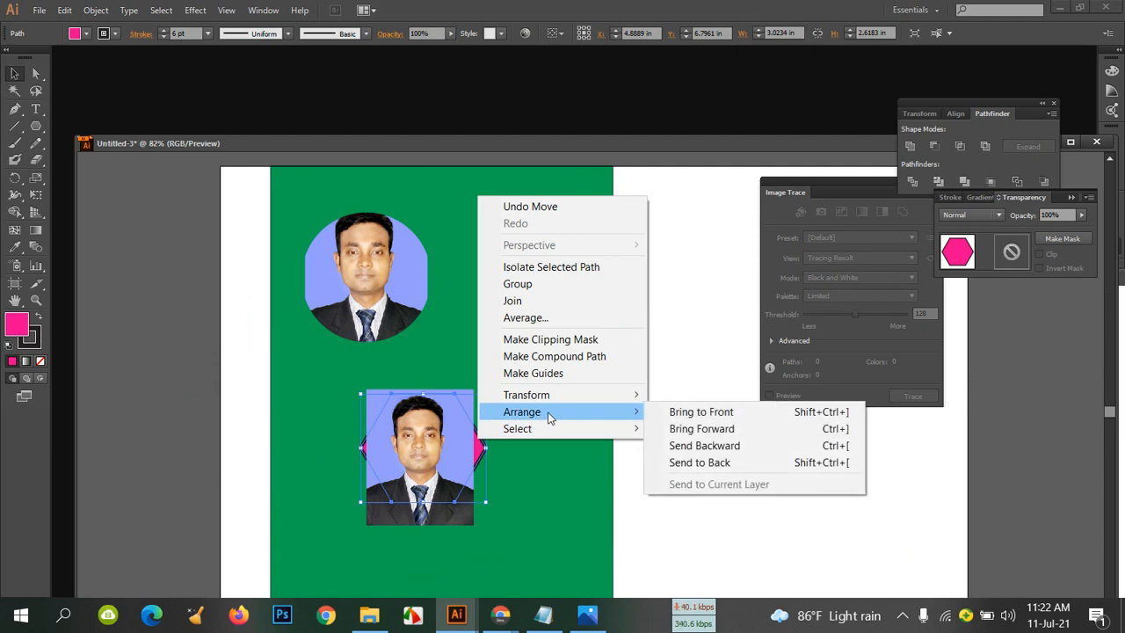
pyautogui.click(694, 411)
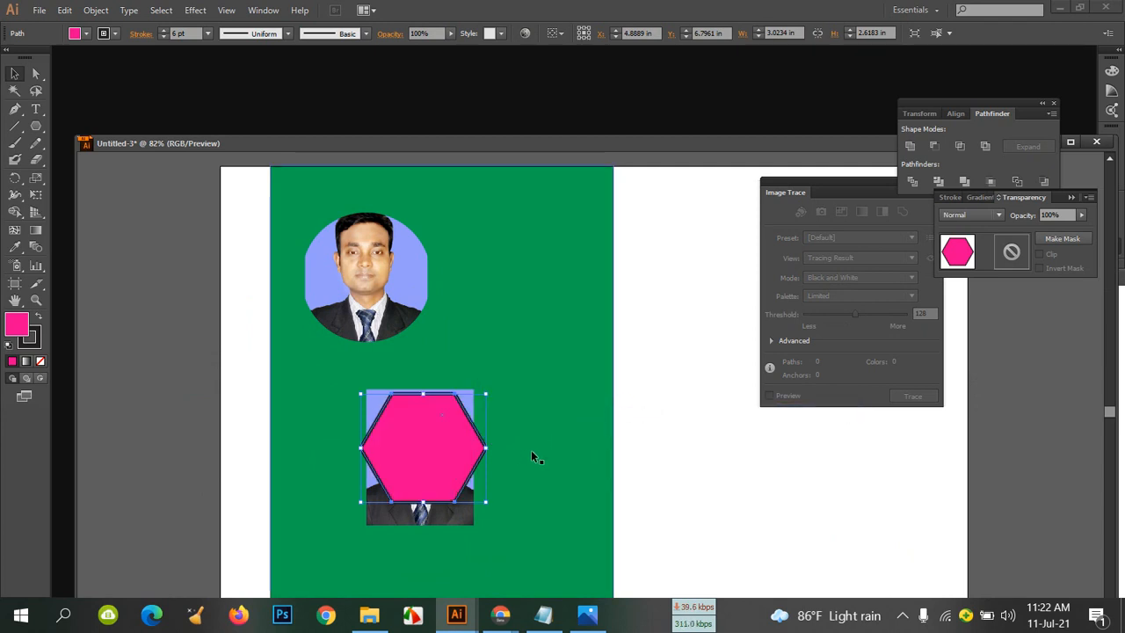
# Nudge the hexagon sideways to about X 4.81 in to centre it over the photo, and lower its opacity to 42%
pyautogui.press('Left')
pyautogui.press('Left')
pyautogui.press('Left')
pyautogui.press('Left')
pyautogui.press('Left')
pyautogui.press('Left')
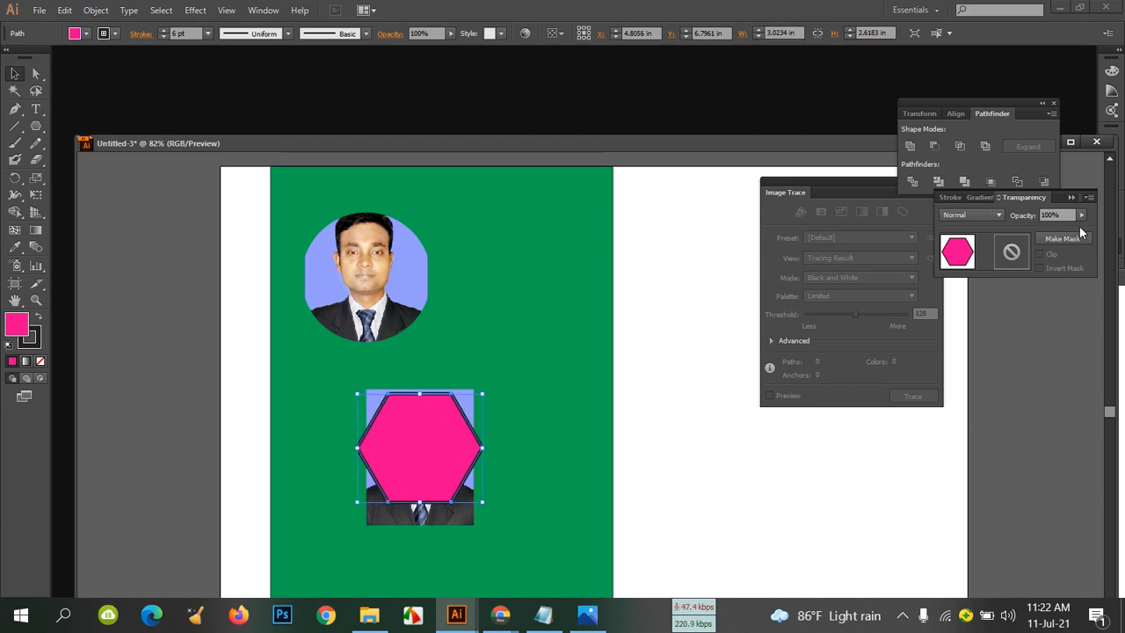
pyautogui.moveTo(1064, 231); pyautogui.dragTo(1048, 231)
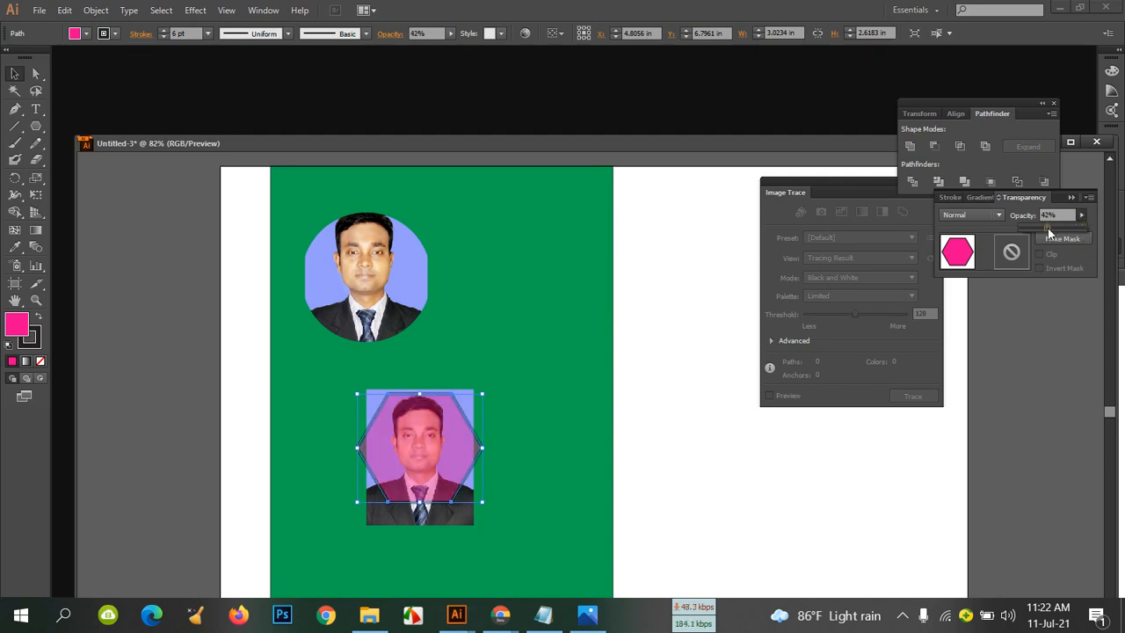
pyautogui.click(554, 407)
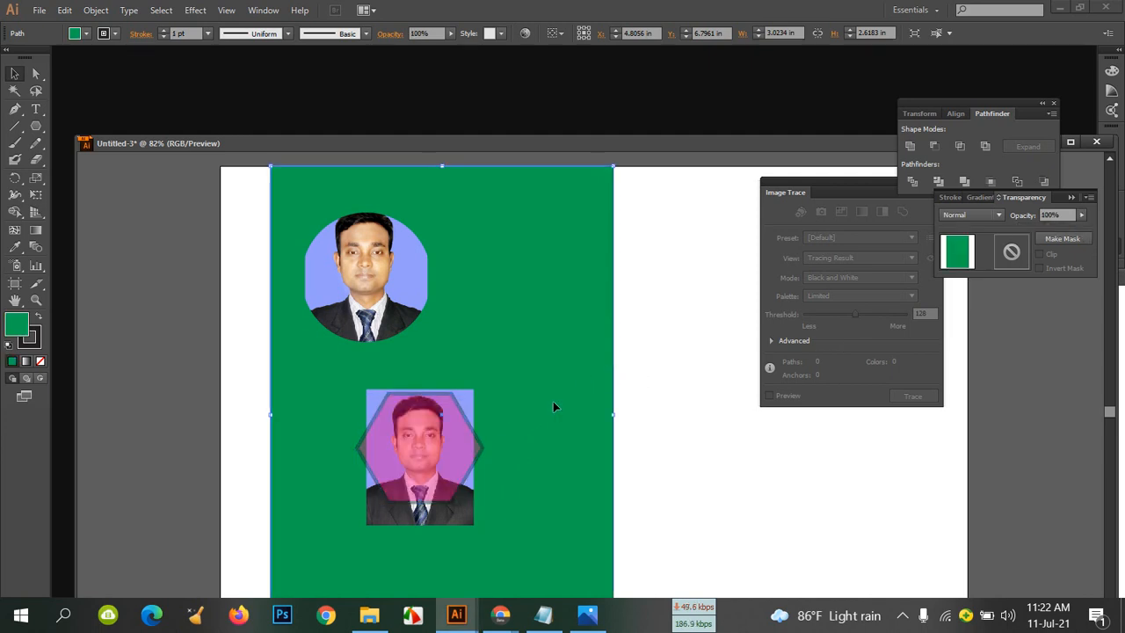
# Try to make a clipping mask with only the hexagon selected
pyautogui.rightClick(465, 431)
pyautogui.moveTo(542, 384)
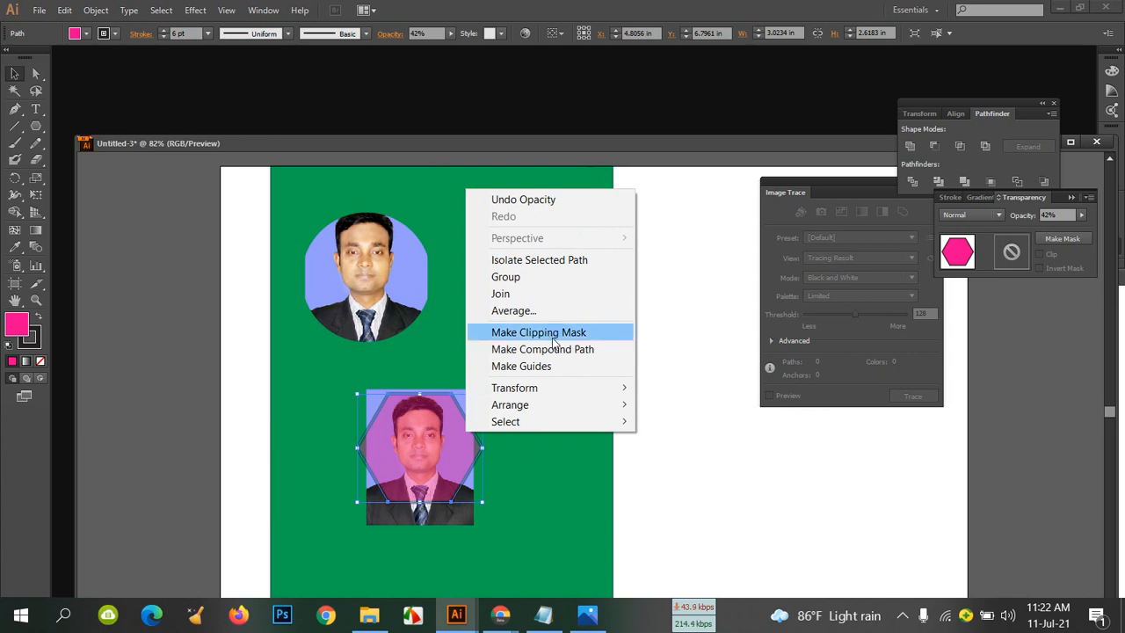
pyautogui.click(553, 336)
pyautogui.click(682, 327)
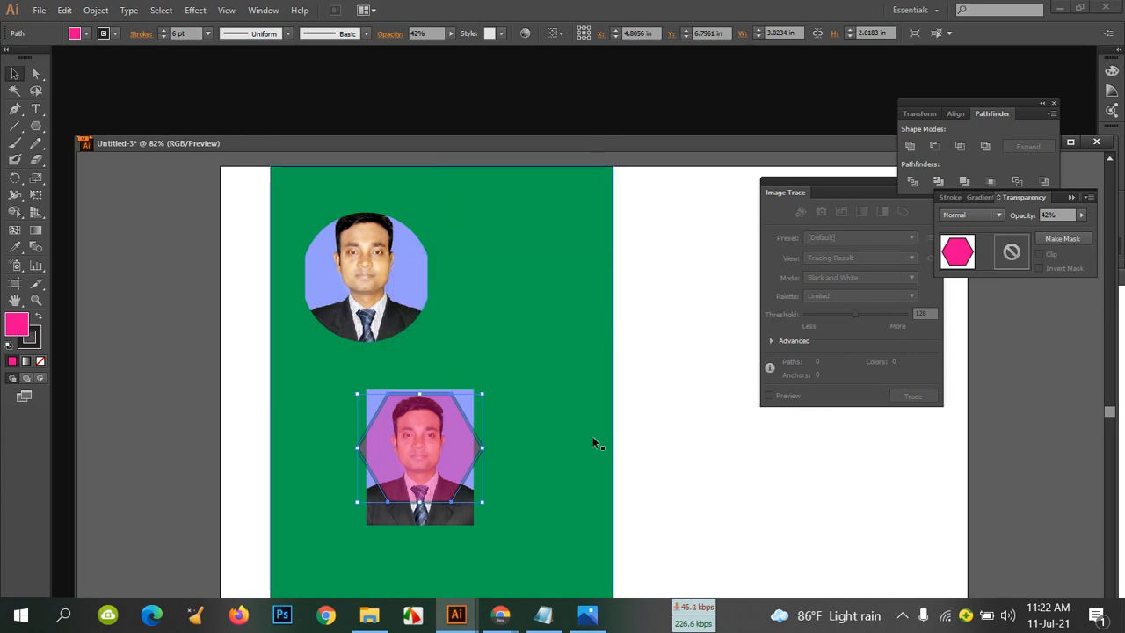
# Select the hexagon together with the portrait photo beneath it and make a clipping mask from the two
pyautogui.click(565, 455)
pyautogui.click(462, 439)
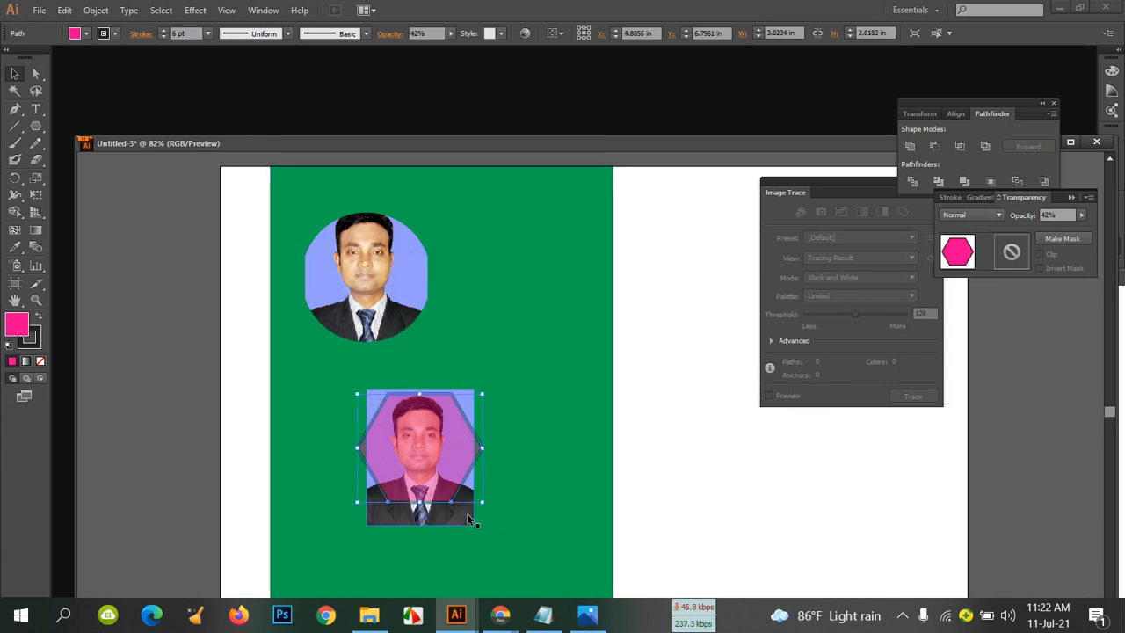
pyautogui.keyDown('shift'); pyautogui.click(466, 514); pyautogui.keyUp('shift')
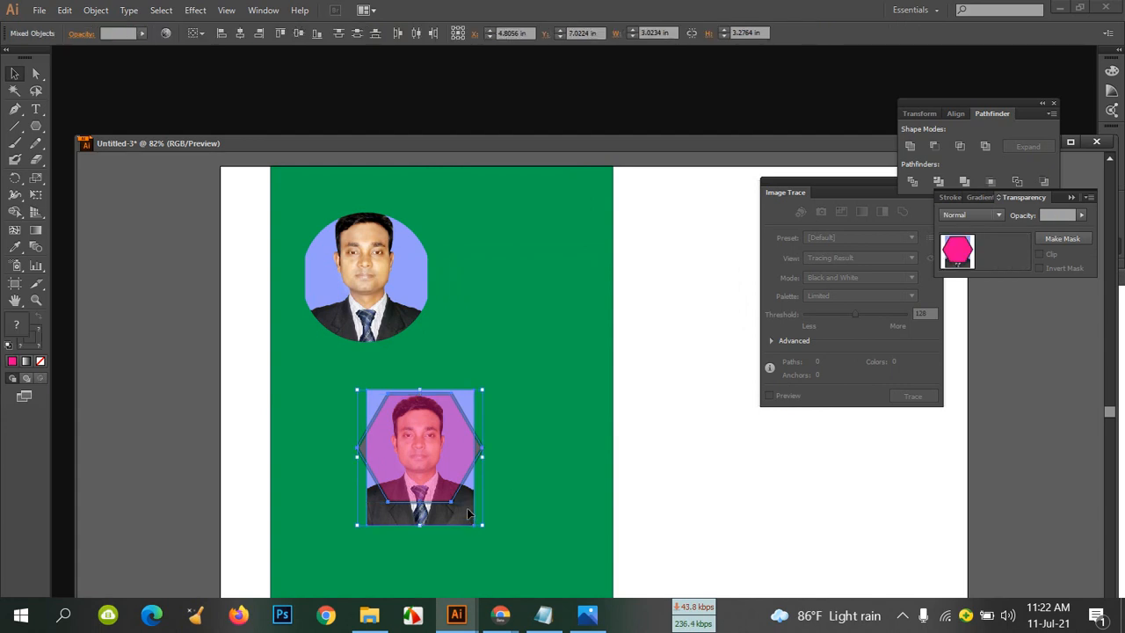
pyautogui.rightClick(461, 443)
pyautogui.click(520, 529)
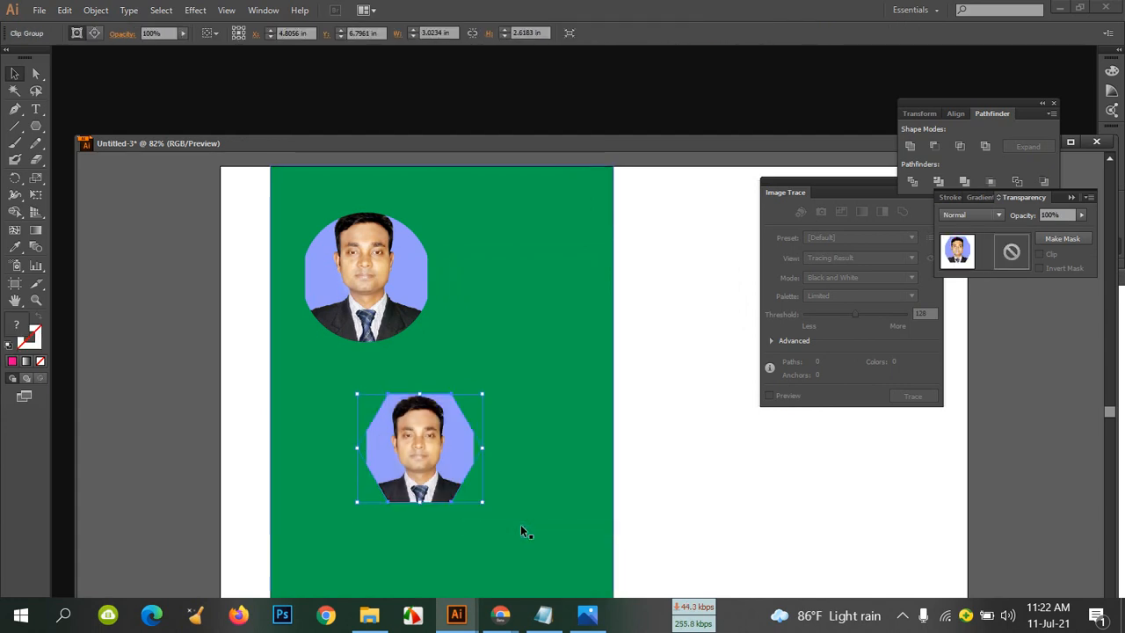
pyautogui.click(536, 479)
pyautogui.click(458, 436)
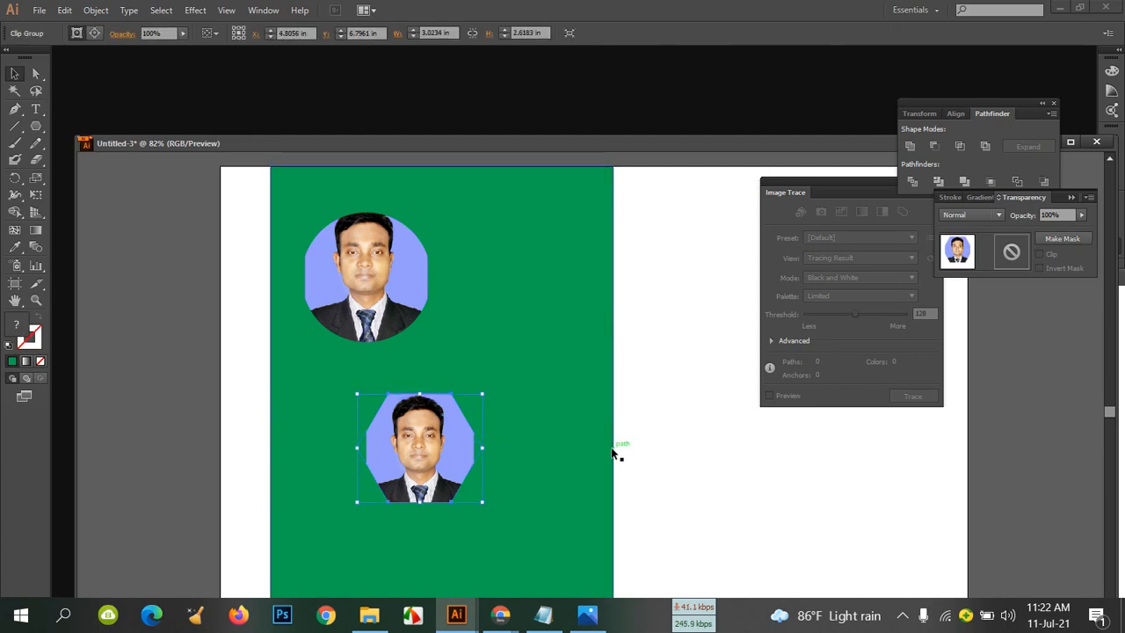
# Tidy the workspace by moving the Pathfinder panel out of the way, maximising the Untitled-3 document and clearing away the photo's window
pyautogui.moveTo(958, 102); pyautogui.dragTo(881, 42)
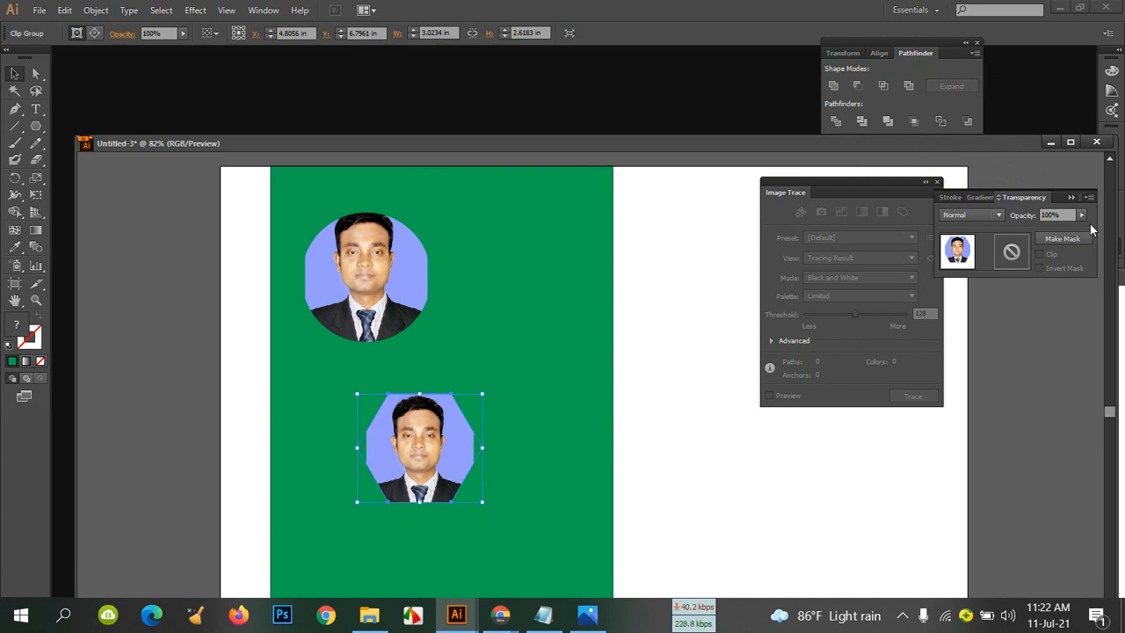
pyautogui.moveTo(985, 145); pyautogui.dragTo(921, 55)
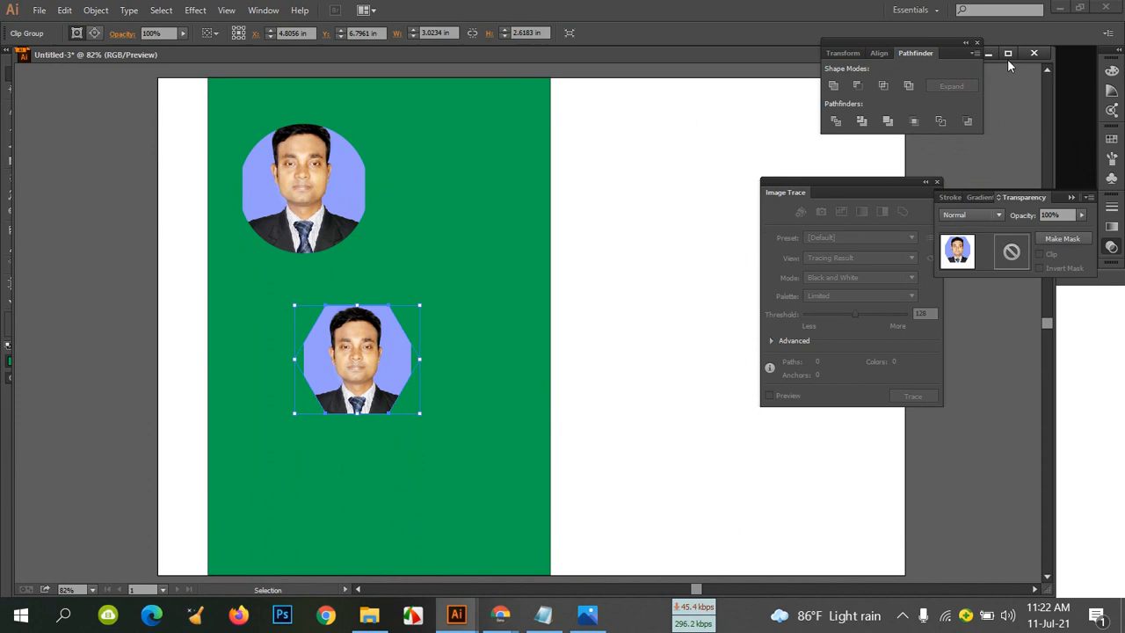
pyautogui.click(1007, 54)
pyautogui.click(1080, 7)
pyautogui.moveTo(758, 39); pyautogui.dragTo(758, 50)
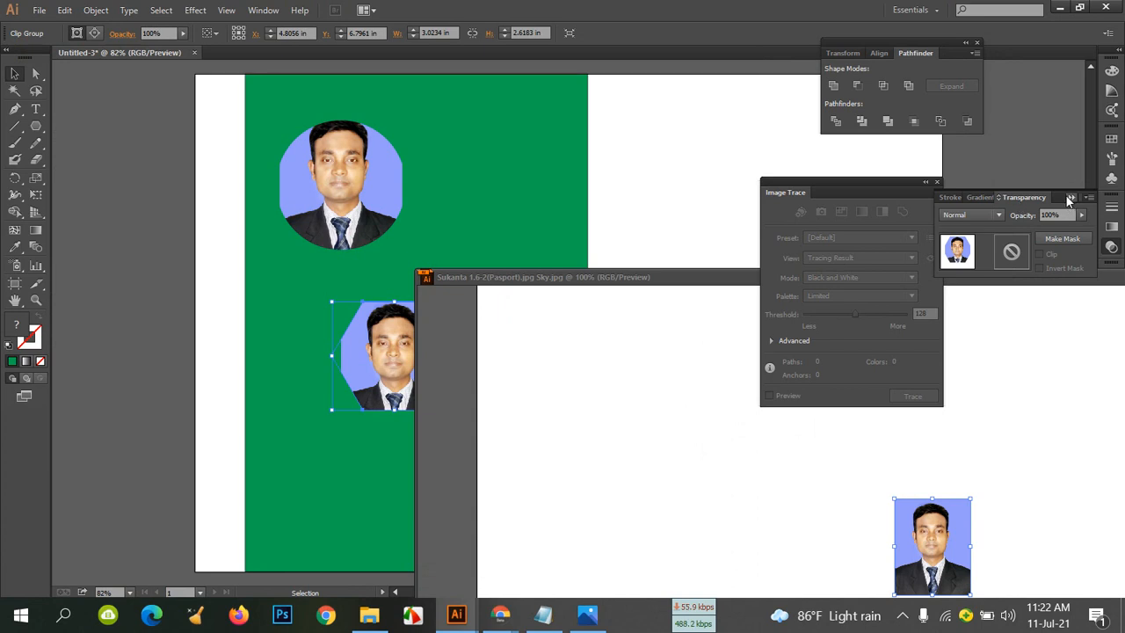
pyautogui.click(1070, 198)
pyautogui.moveTo(996, 279); pyautogui.dragTo(499, 260)
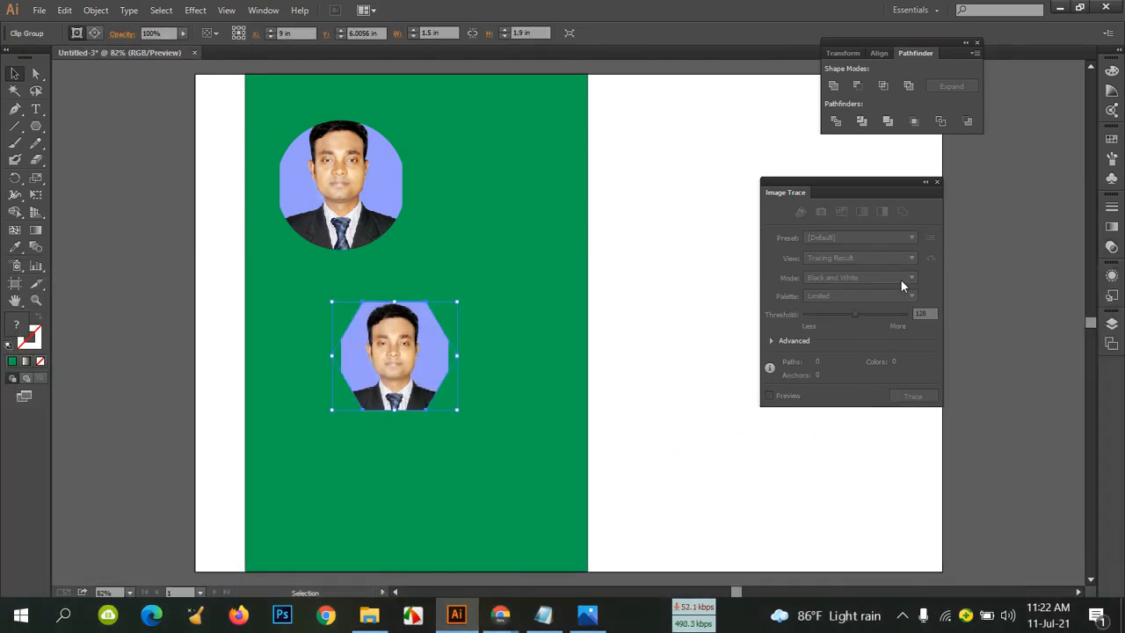
# Add a 7 pt stroke to the hexagonal clipped photo
pyautogui.click(1111, 249)
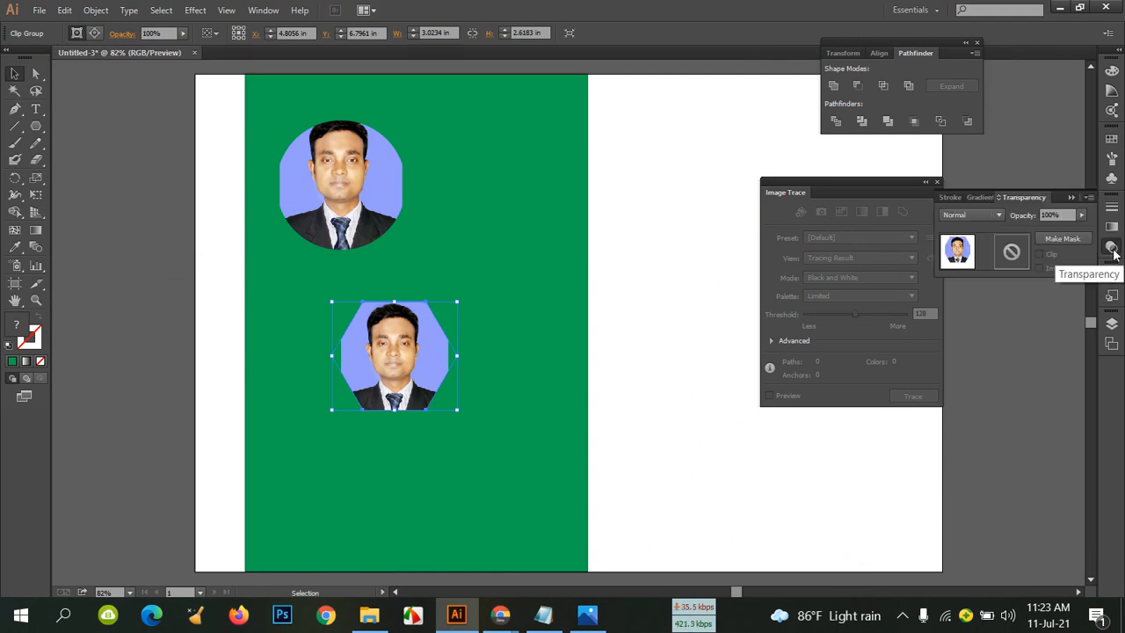
pyautogui.click(984, 197)
pyautogui.click(953, 197)
pyautogui.click(983, 198)
pyautogui.click(1024, 200)
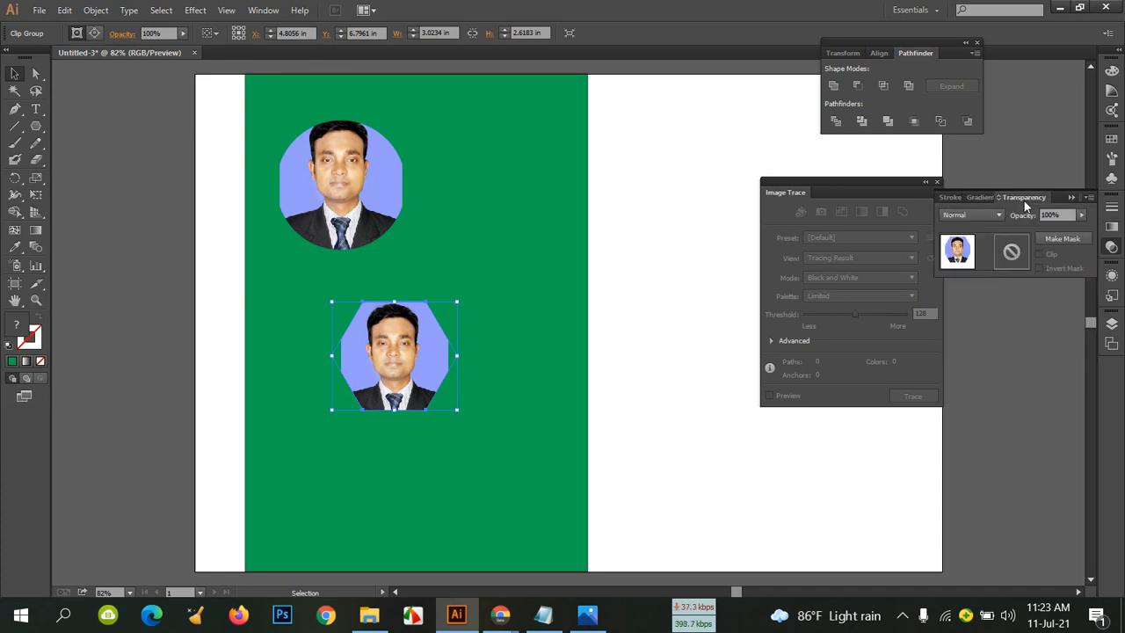
pyautogui.click(957, 199)
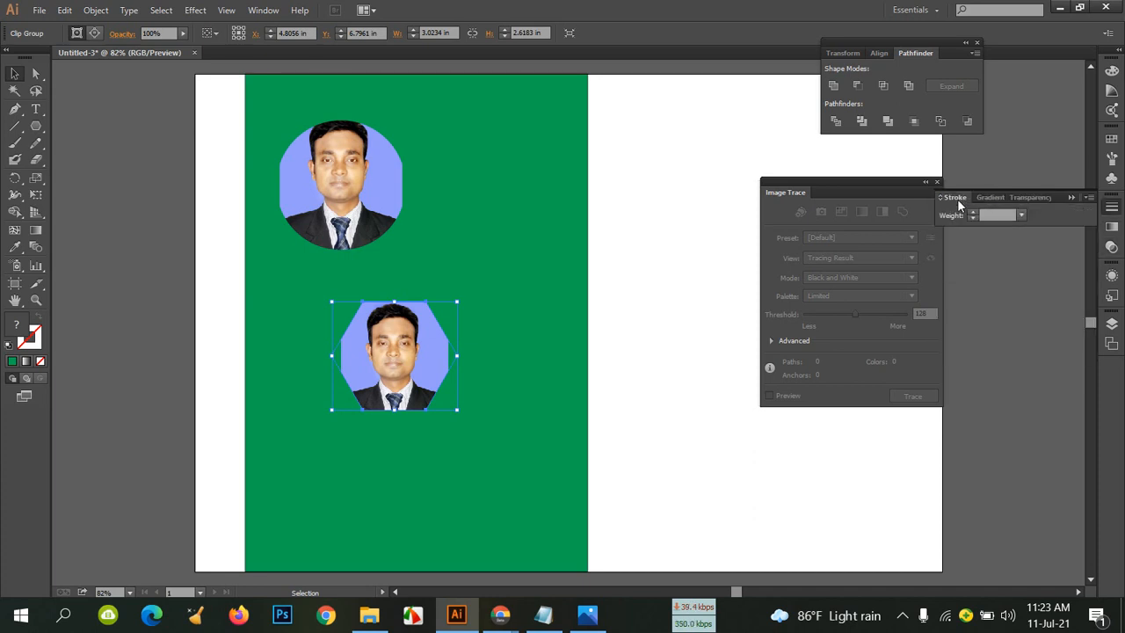
pyautogui.click(975, 215)
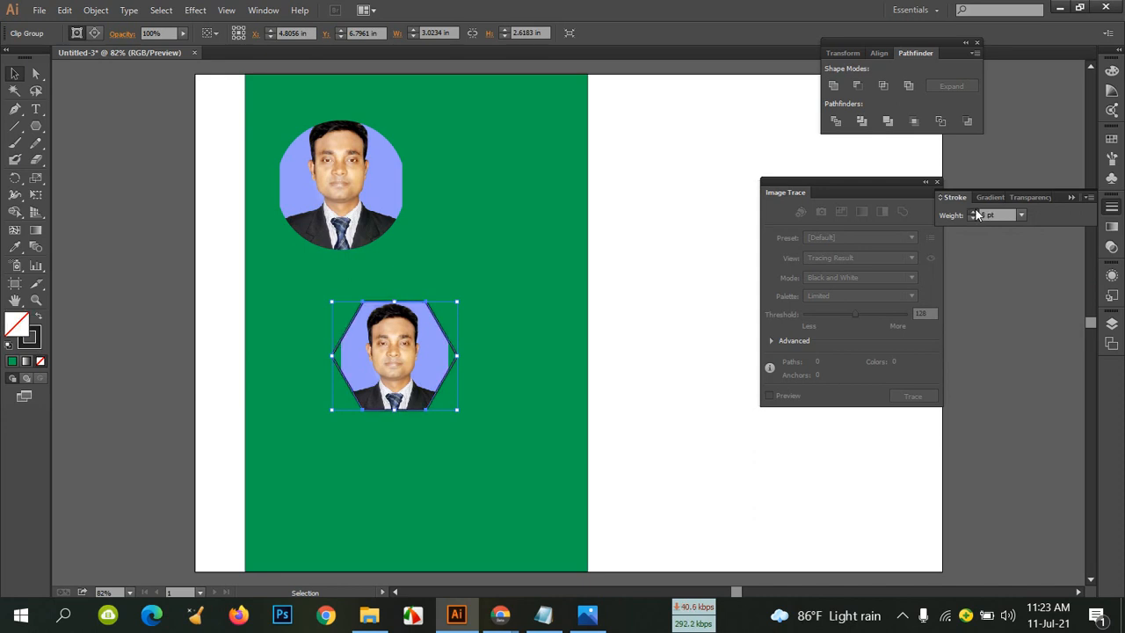
# Recolour the hexagon's stroke to the red ff0049 and deselect the clipped photo
pyautogui.click(32, 340)
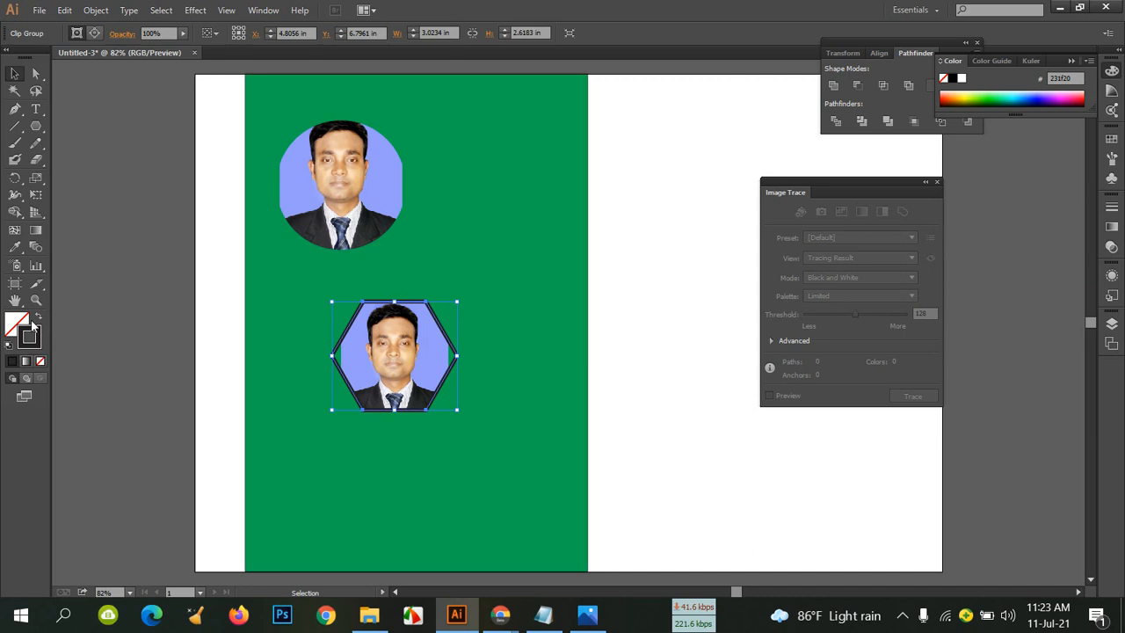
pyautogui.doubleClick(30, 330)
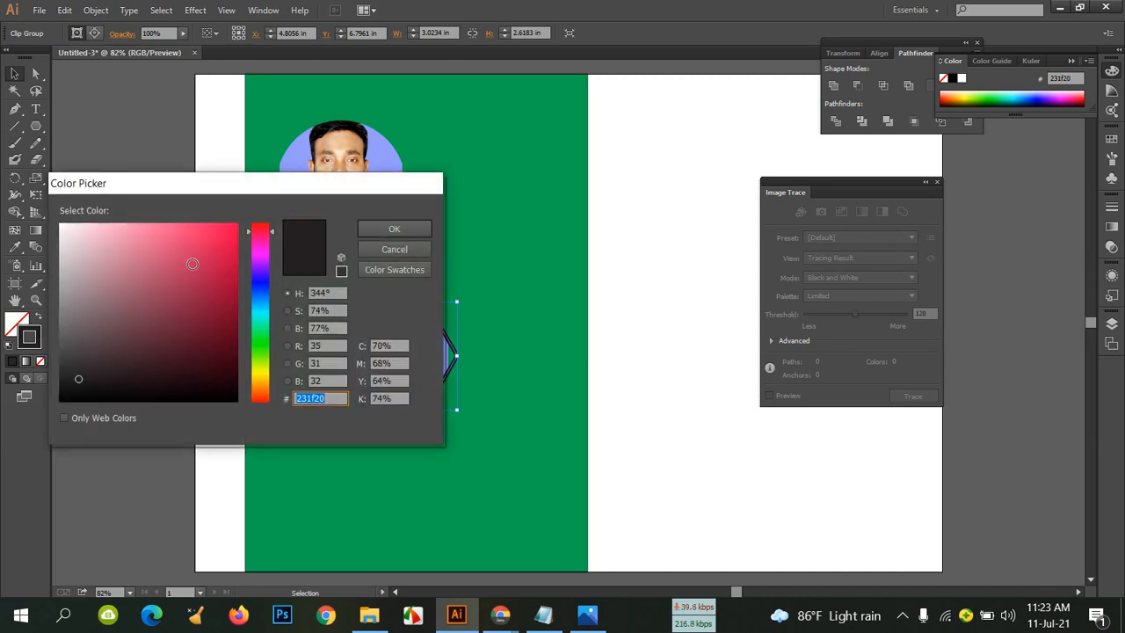
pyautogui.moveTo(208, 236); pyautogui.dragTo(236, 225)
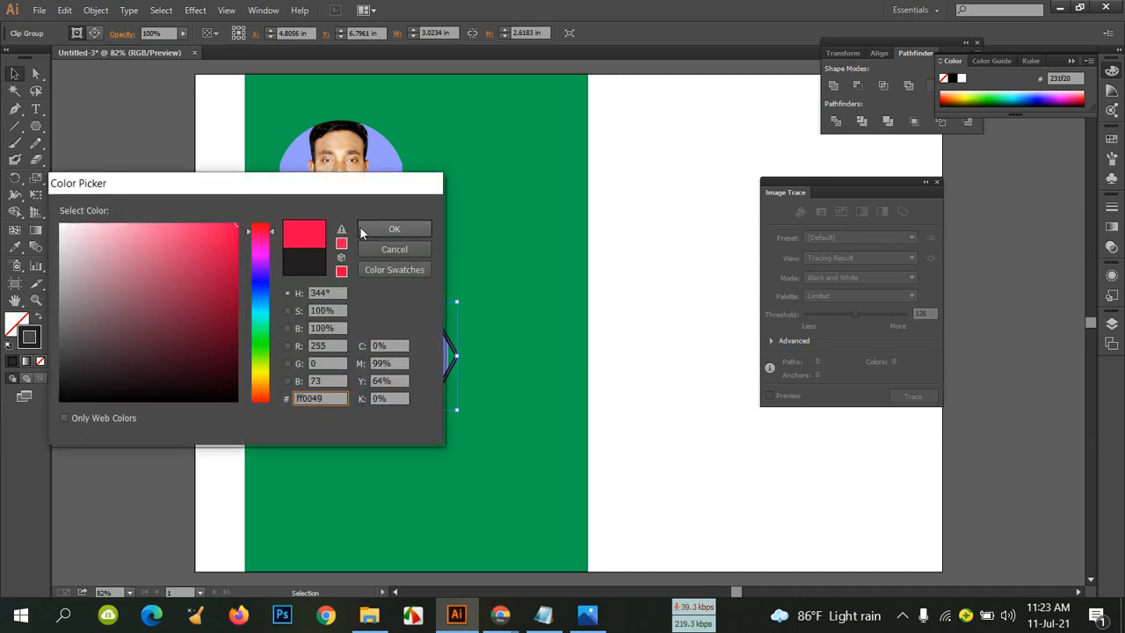
pyautogui.click(393, 228)
pyautogui.click(154, 254)
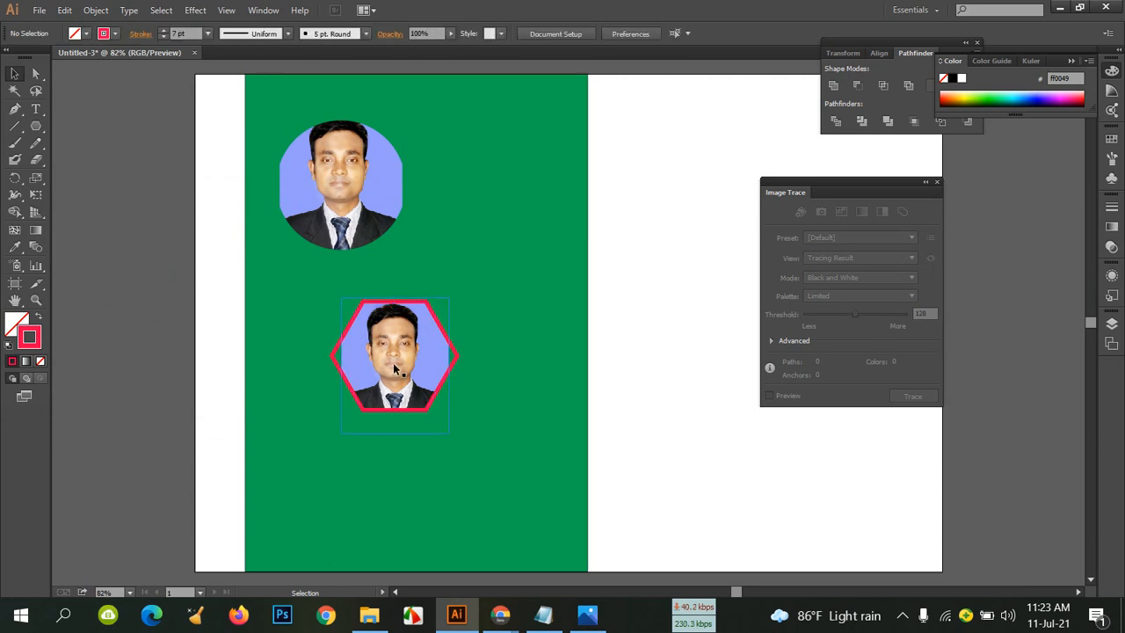
# Close the Untitled-3 demonstration document without saving it
pyautogui.moveTo(456, 615)
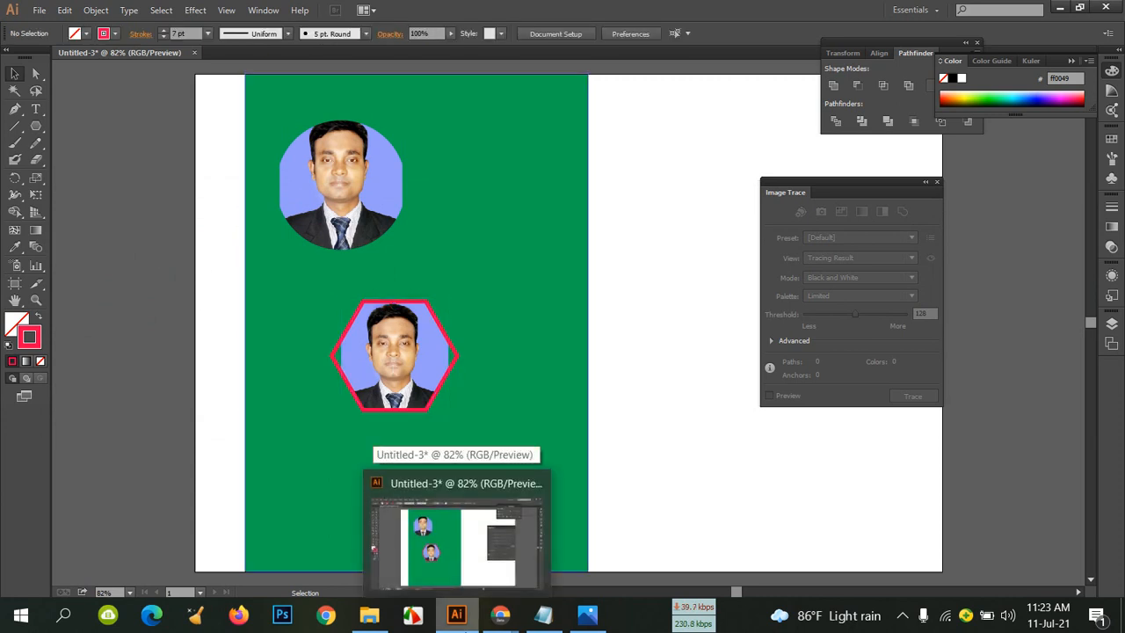
pyautogui.click(196, 53)
pyautogui.click(616, 328)
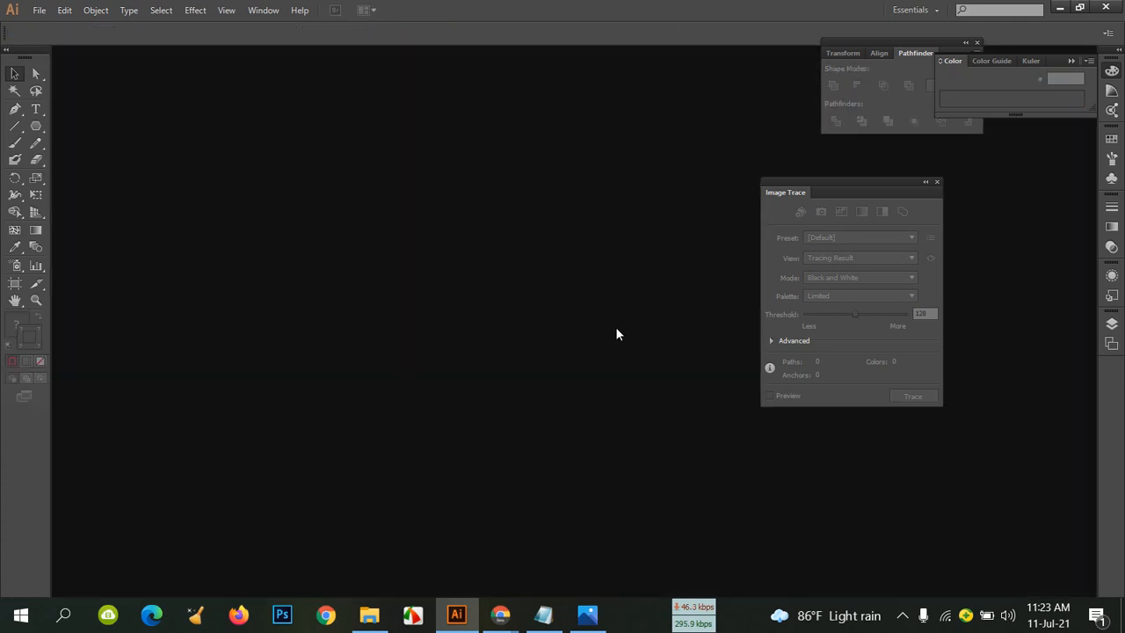
# Create a new RGB document named Untitled-4 in portrait orientation, 12 in wide and 18 in high
pyautogui.click(39, 10)
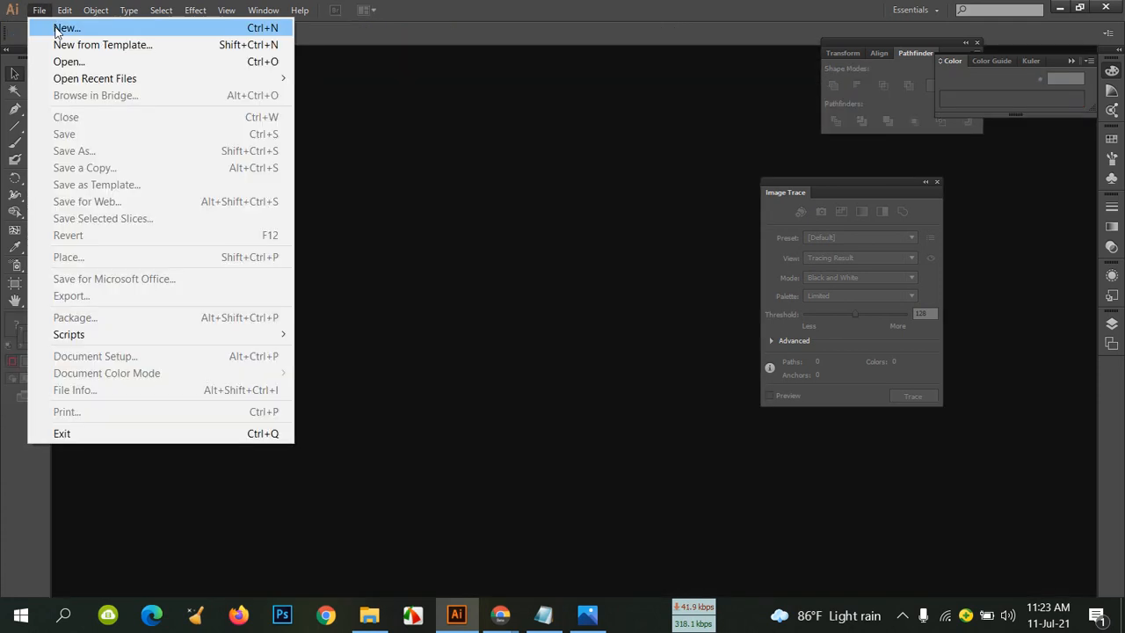
pyautogui.click(51, 25)
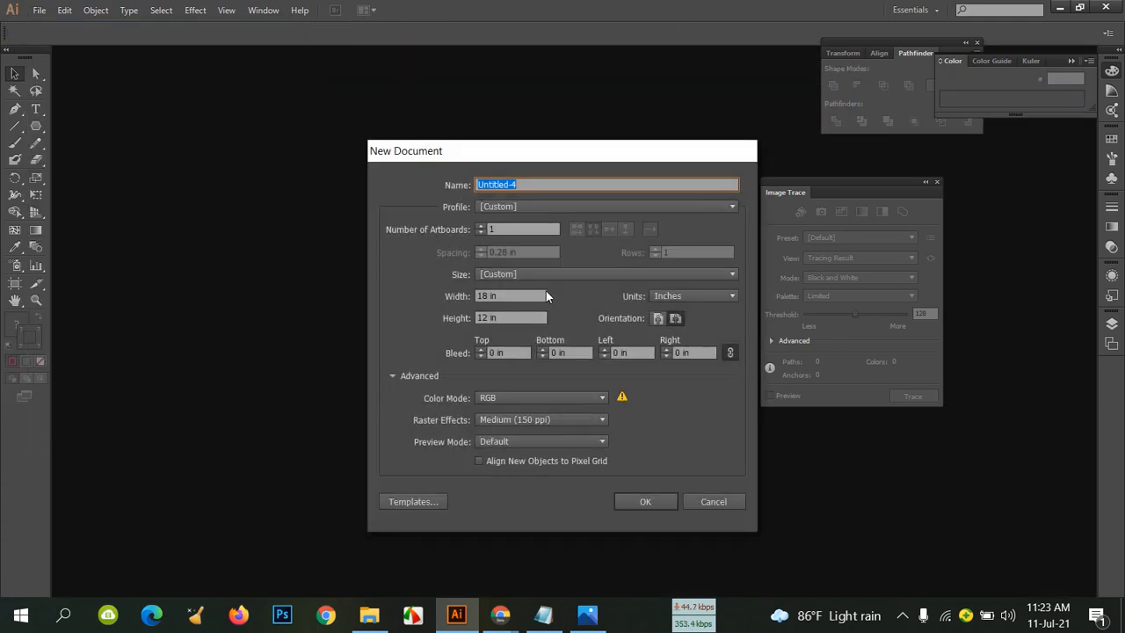
pyautogui.click(661, 316)
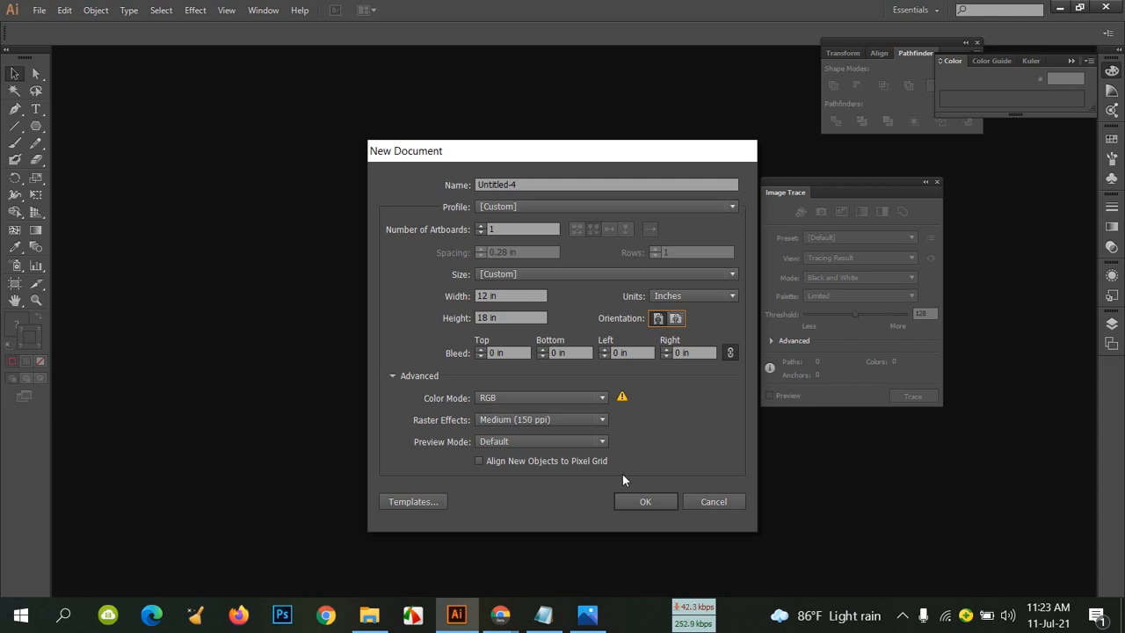
pyautogui.click(660, 503)
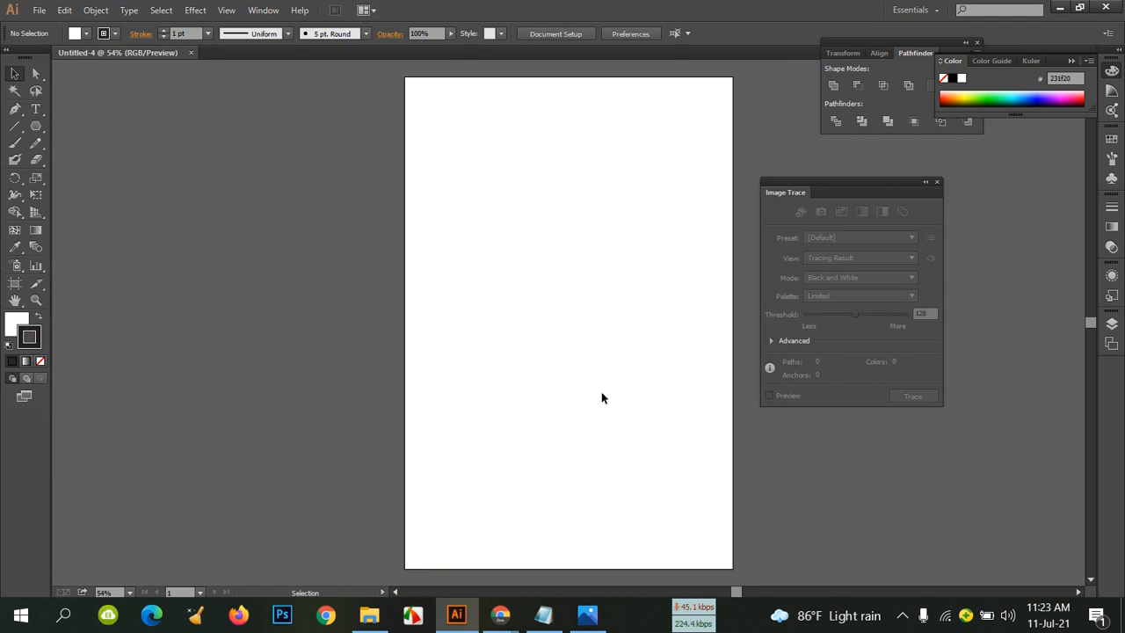
# Open Hunting T shirt.ai from the tutorial folder in File Explorer and return to the blank Untitled-4 document
pyautogui.click(382, 620)
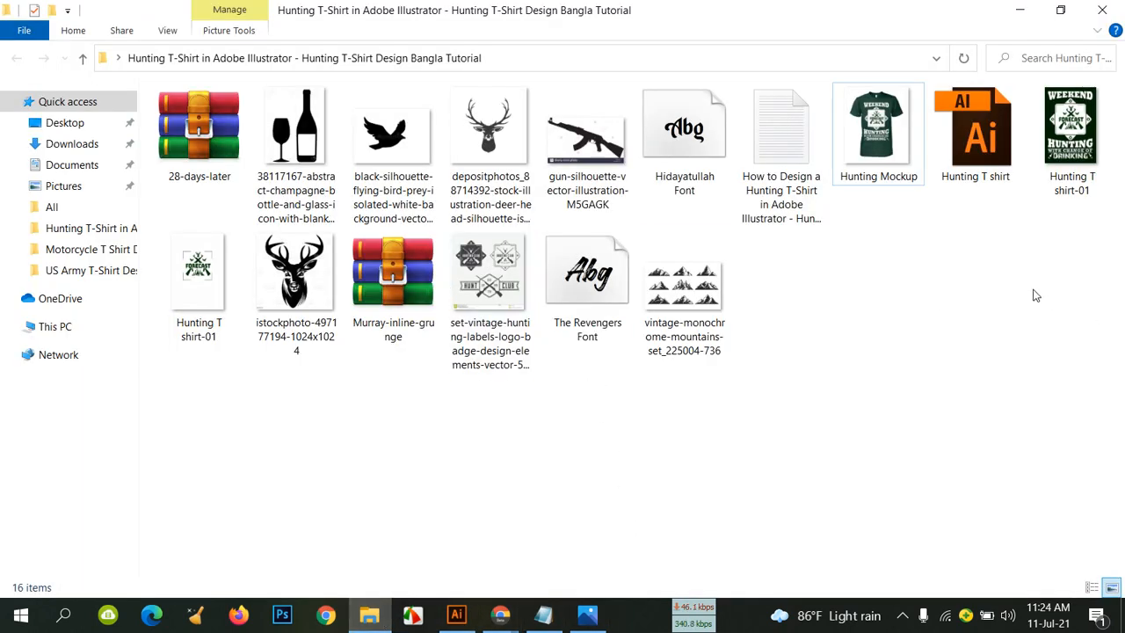
pyautogui.doubleClick(958, 173)
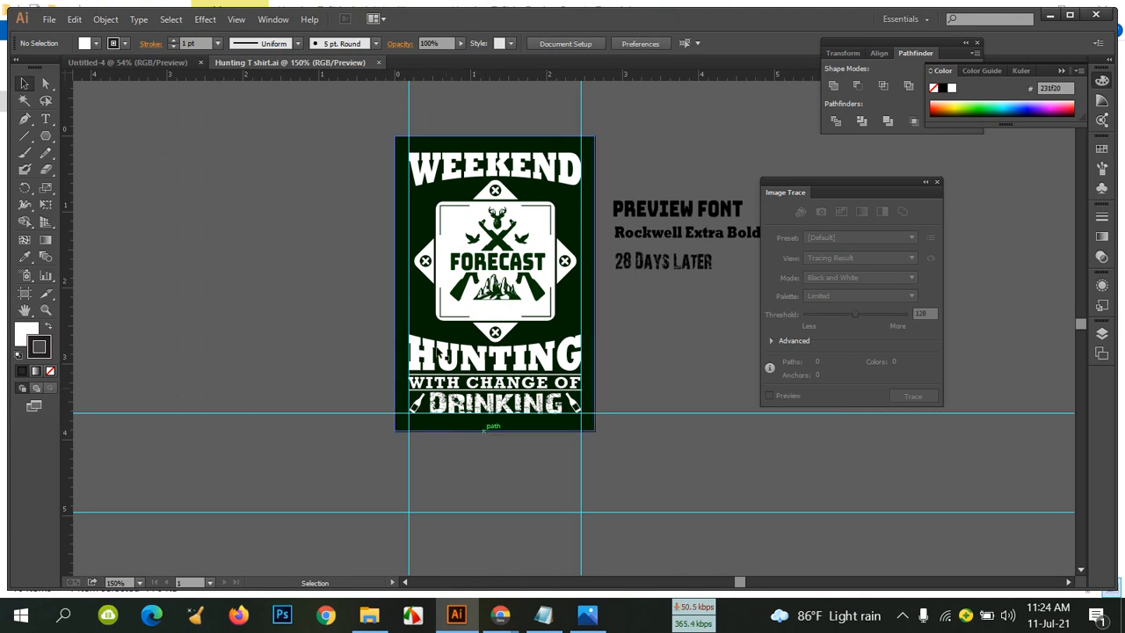
pyautogui.click(176, 70)
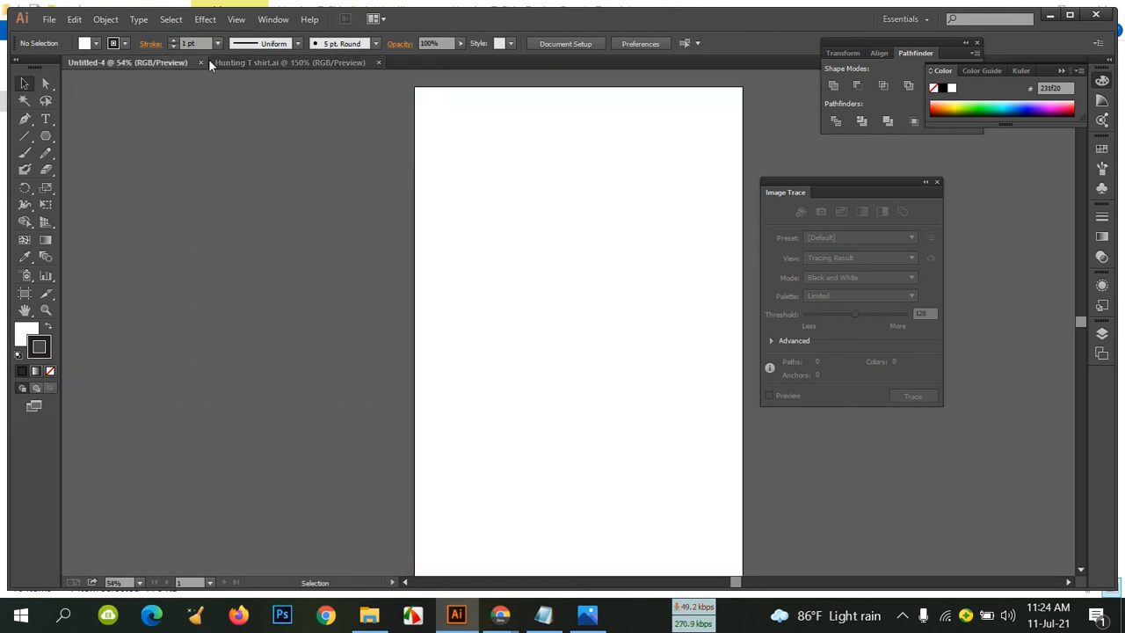
# Close the blank Untitled-4 document and the floating Image Trace and Pathfinder panels
pyautogui.click(201, 62)
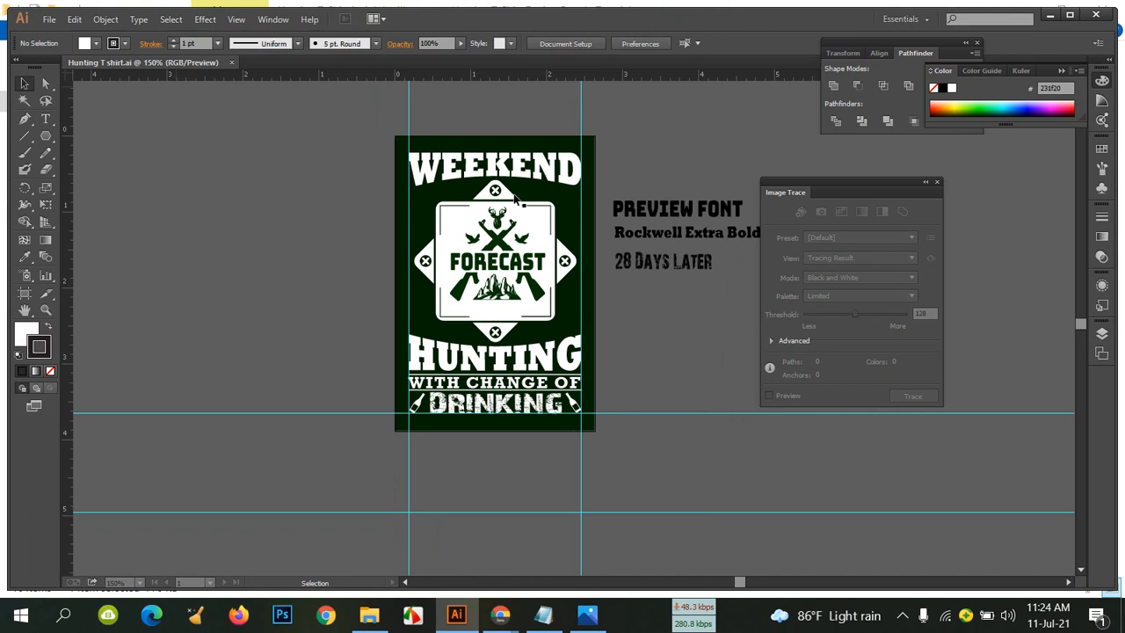
pyautogui.moveTo(874, 180); pyautogui.dragTo(1006, 228)
pyautogui.moveTo(876, 45); pyautogui.dragTo(892, 147)
pyautogui.moveTo(1041, 230); pyautogui.dragTo(999, 296)
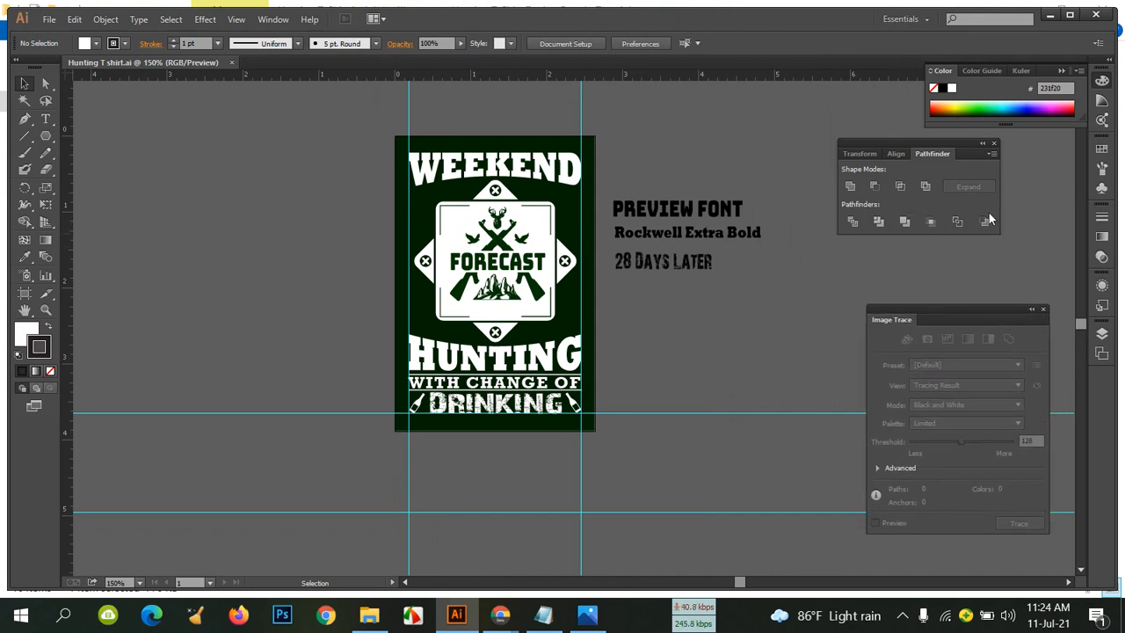
pyautogui.moveTo(904, 144); pyautogui.dragTo(952, 154)
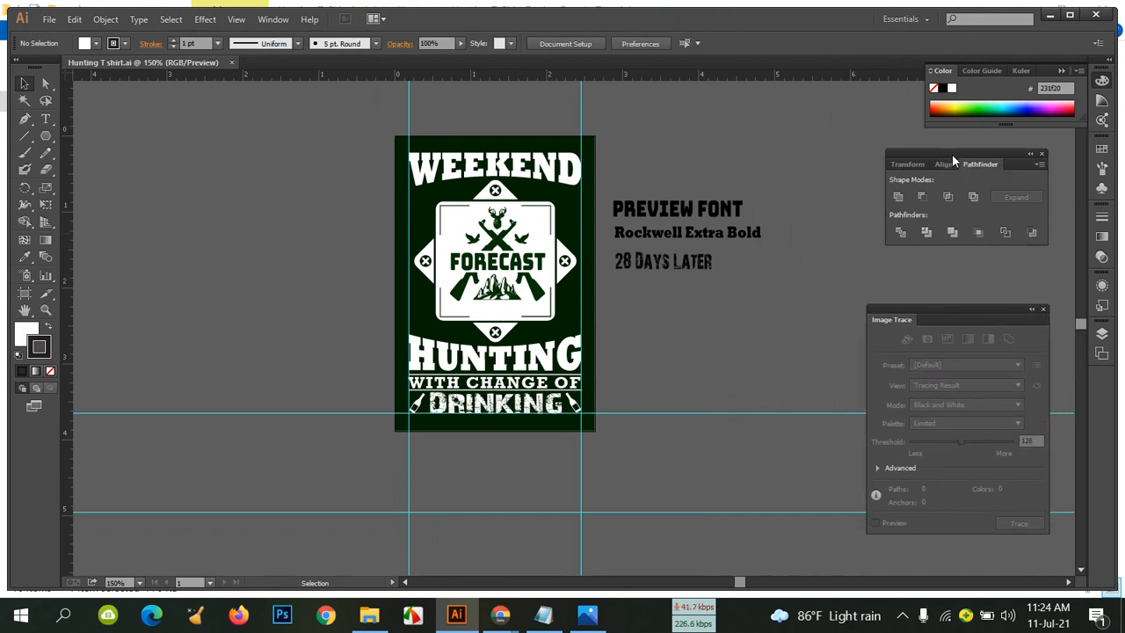
pyautogui.click(1042, 310)
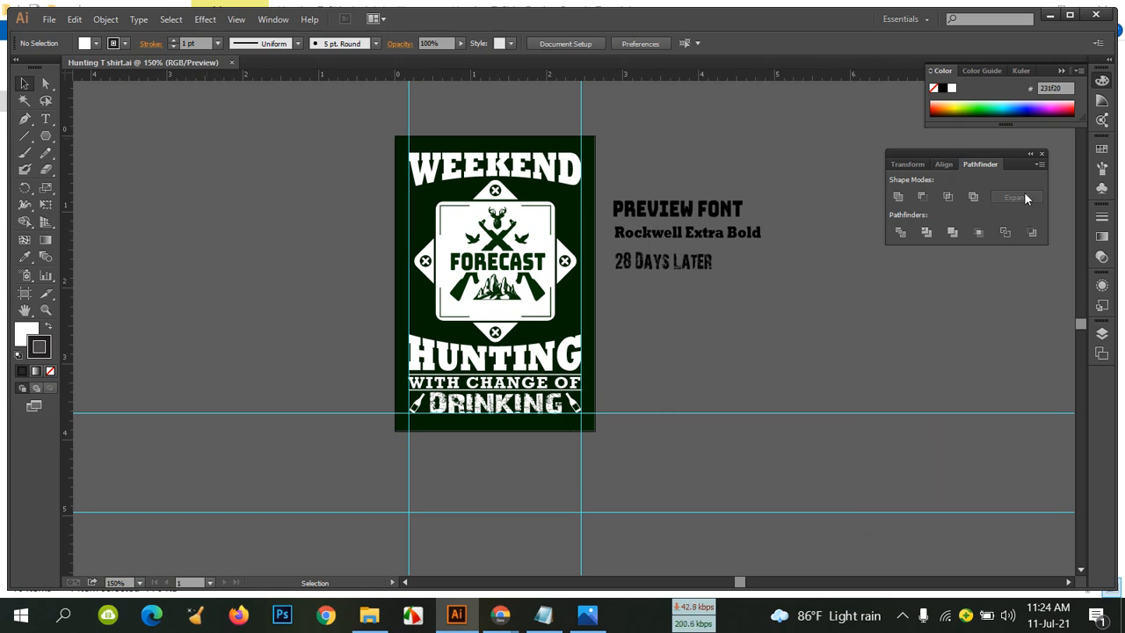
pyautogui.click(1041, 154)
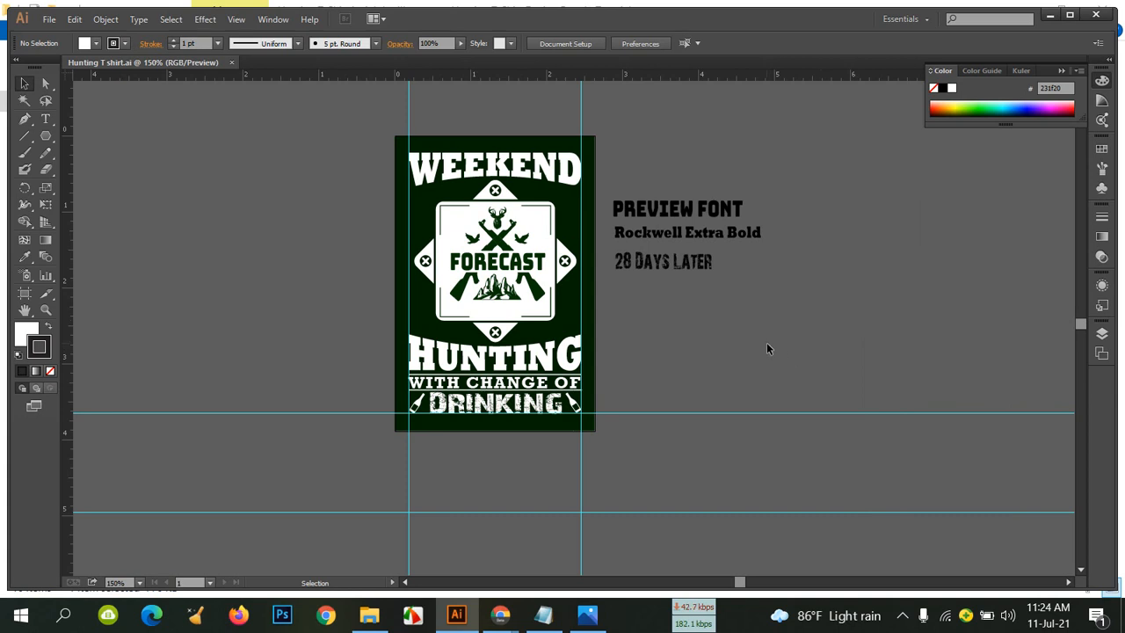
# Move the three font-name samples up and further away from the T-shirt design, and deselect them
pyautogui.scroll(-3, 767, 343)
pyautogui.scroll(3, 767, 339)
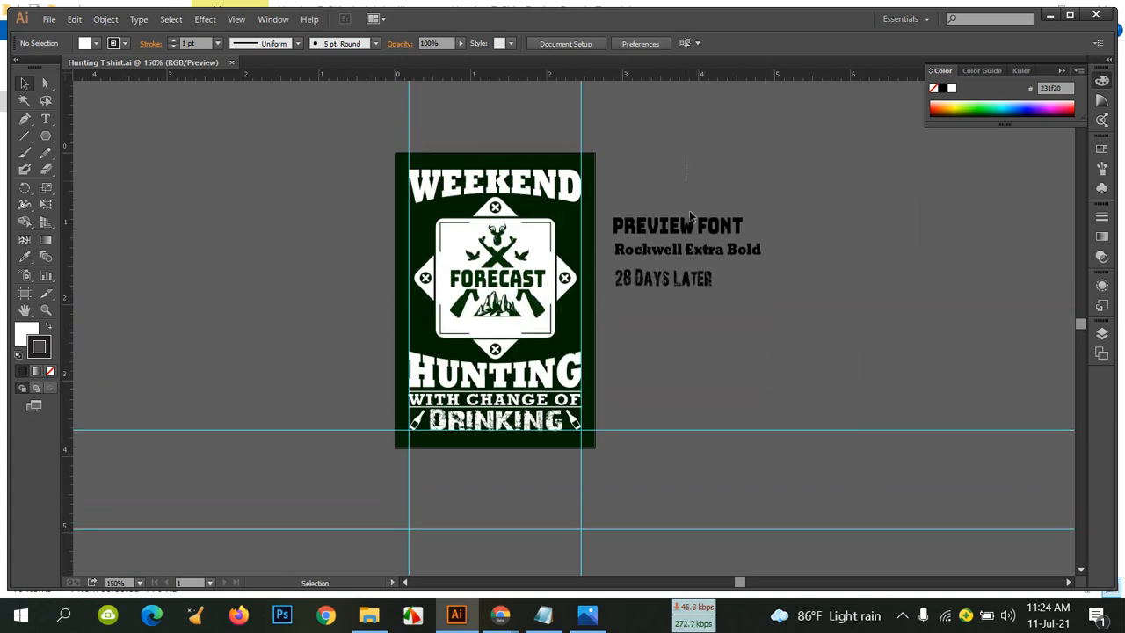
pyautogui.moveTo(741, 358); pyautogui.dragTo(741, 358)
pyautogui.moveTo(681, 239); pyautogui.dragTo(790, 169)
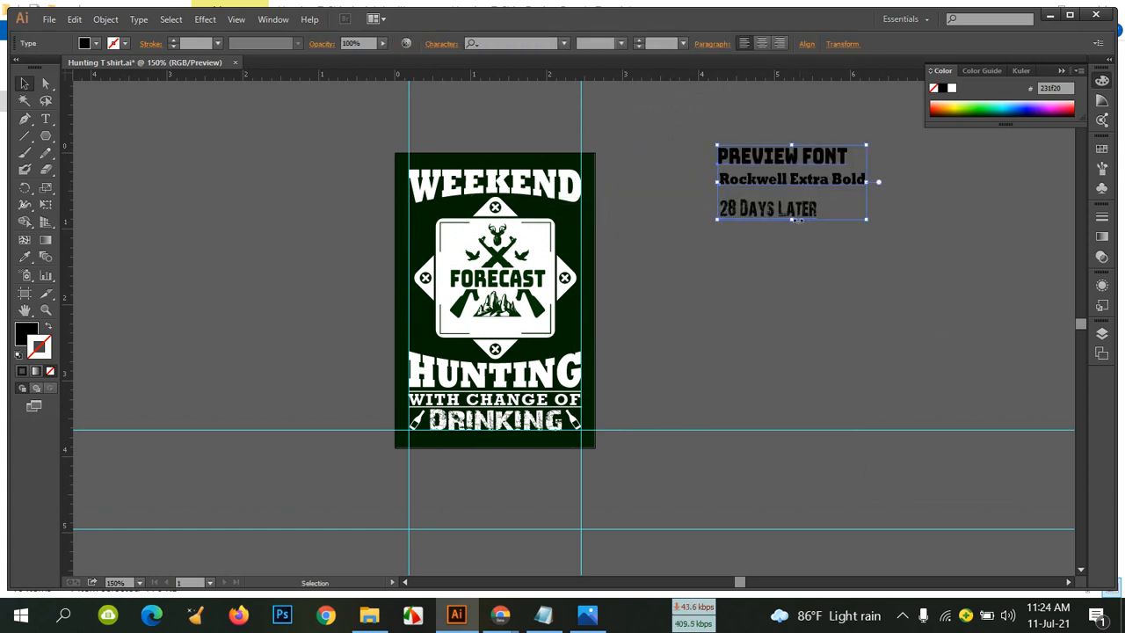
pyautogui.moveTo(779, 215); pyautogui.dragTo(740, 187)
pyautogui.click(845, 276)
pyautogui.click(755, 227)
pyautogui.click(788, 297)
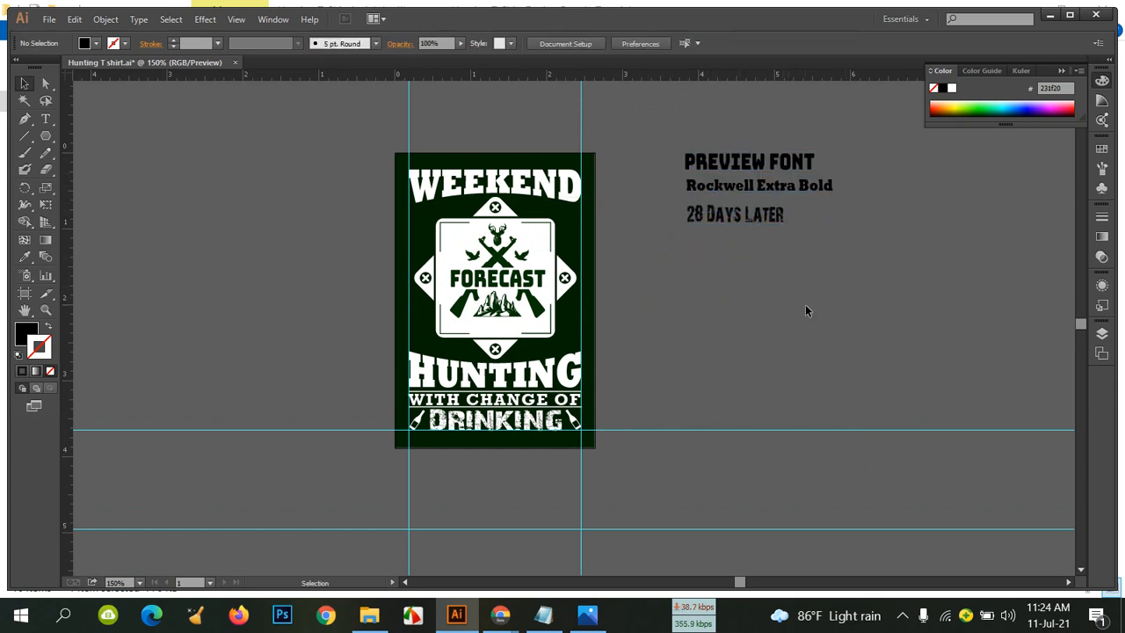
pyautogui.hotkey('ctrl', '=')
pyautogui.hotkey('ctrl', '=')
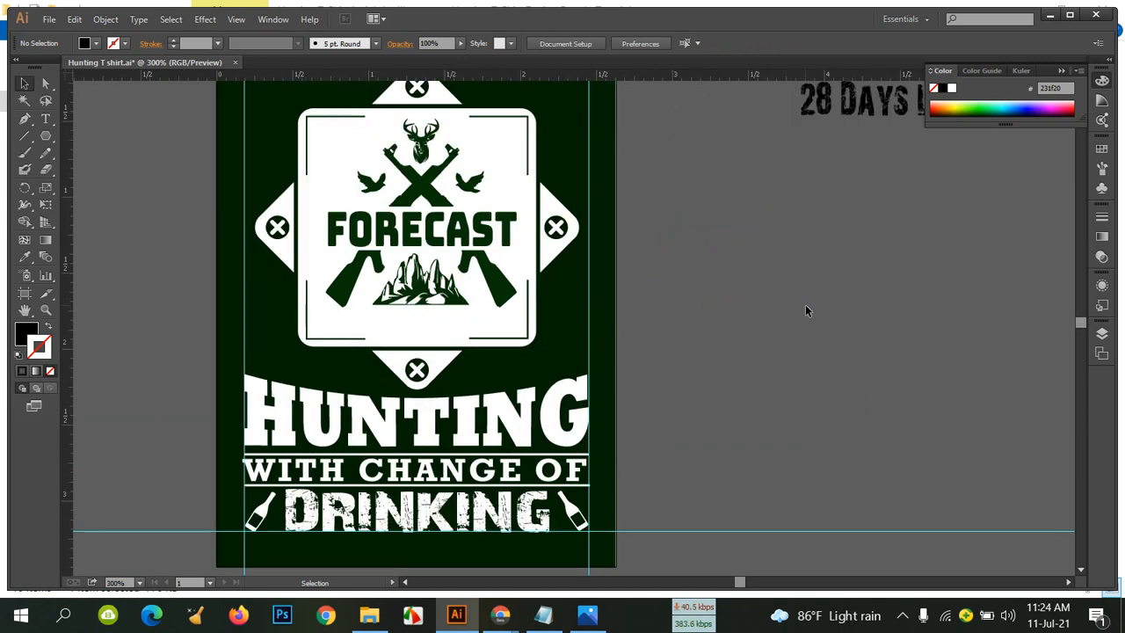
pyautogui.scroll(5, 805, 303)
pyautogui.moveTo(759, 139); pyautogui.dragTo(744, 264)
pyautogui.click(825, 348)
pyautogui.moveTo(746, 385); pyautogui.dragTo(820, 364)
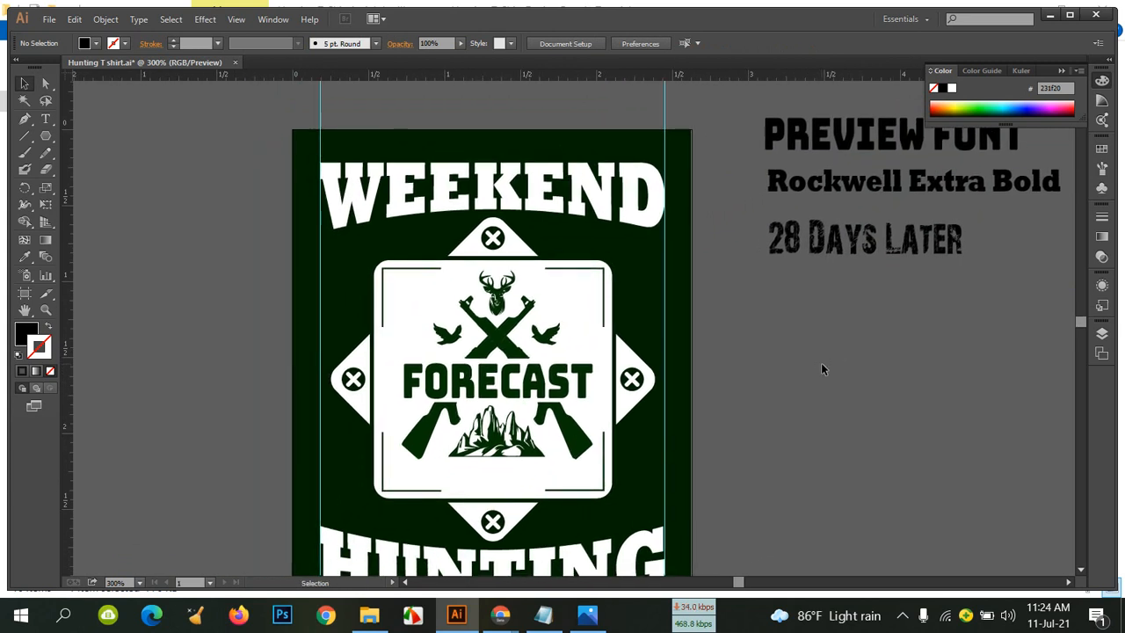
# Switch to Google Meet to review the call's participant list, return to Illustrator and dismiss the presenting notification
pyautogui.moveTo(500, 615)
pyautogui.click(404, 531)
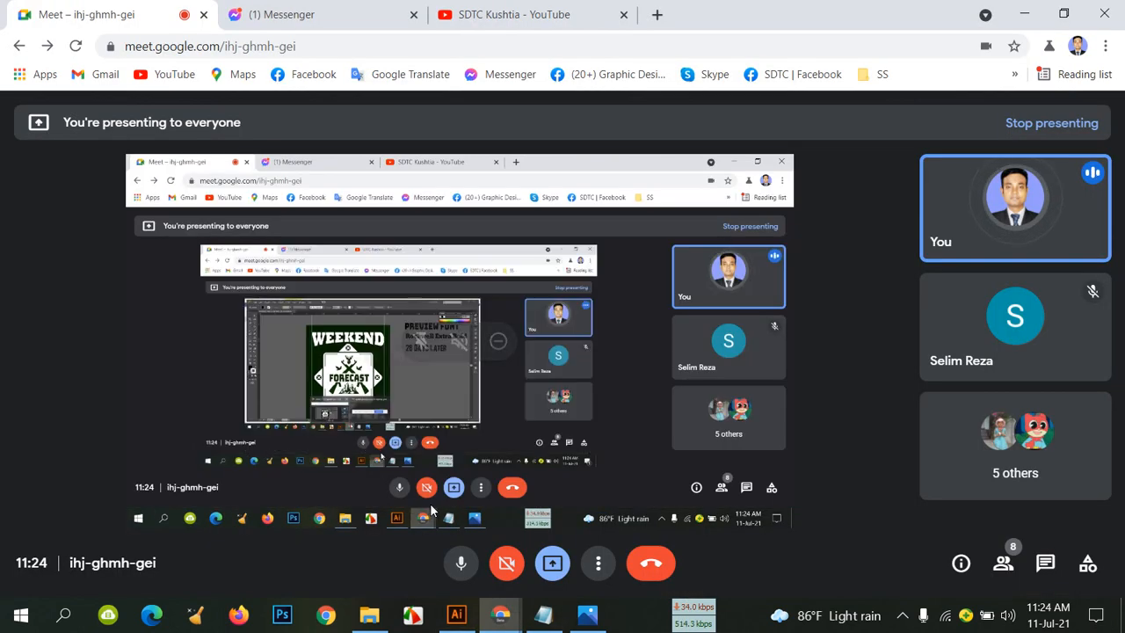
pyautogui.moveTo(960, 371)
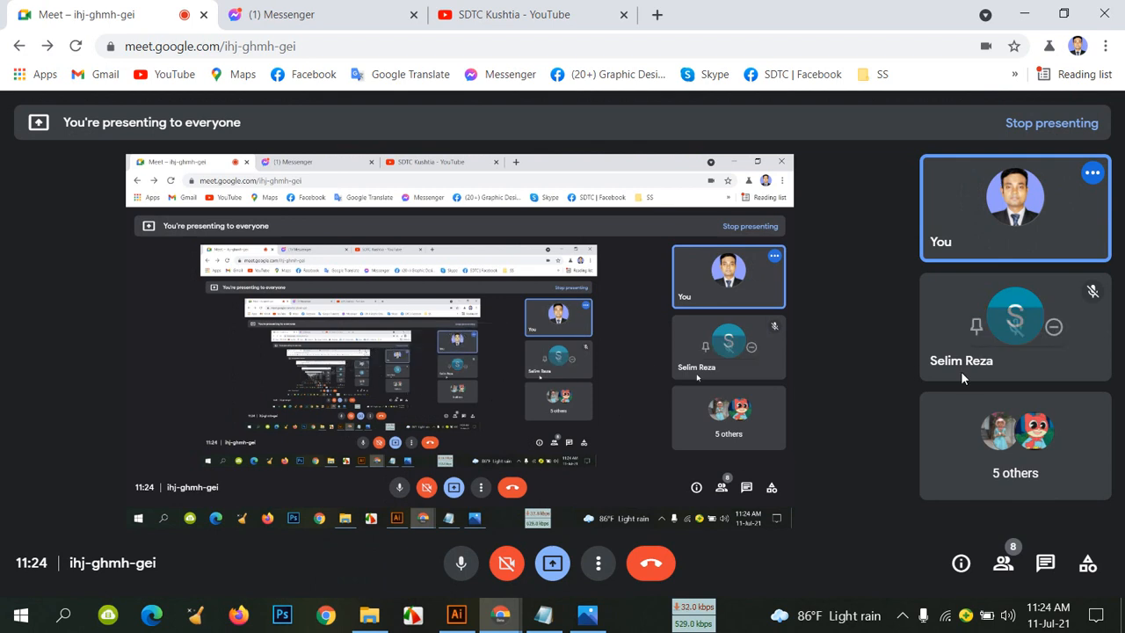
pyautogui.click(1011, 549)
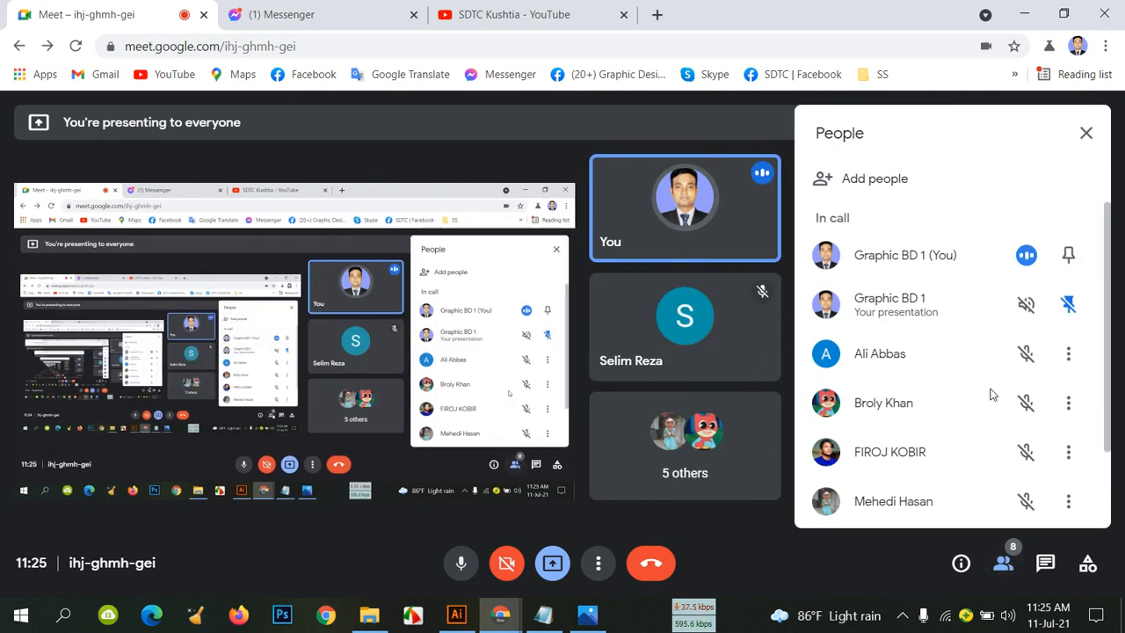
pyautogui.scroll(-2, 991, 393)
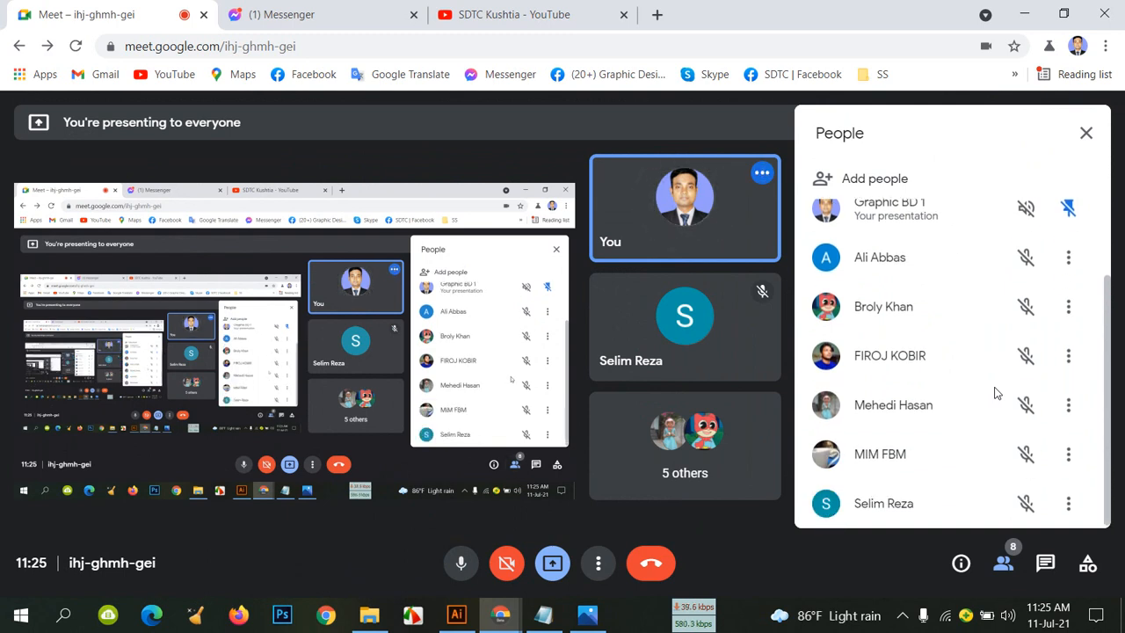
pyautogui.click(458, 614)
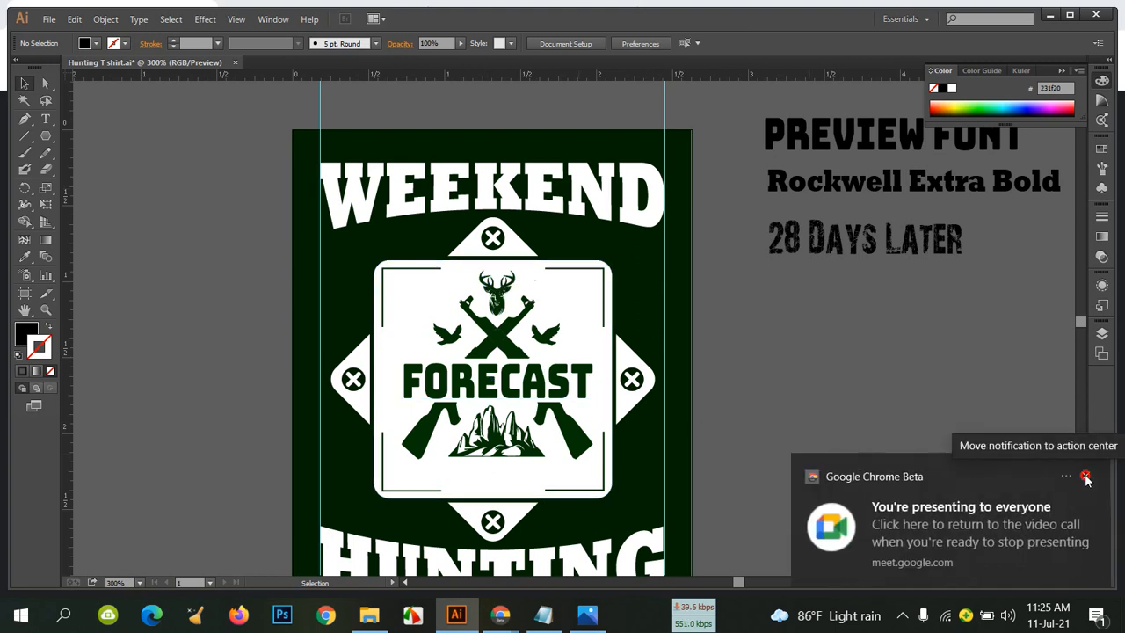
pyautogui.click(1085, 477)
pyautogui.hotkey('ctrl', '-')
pyautogui.hotkey('ctrl', '-')
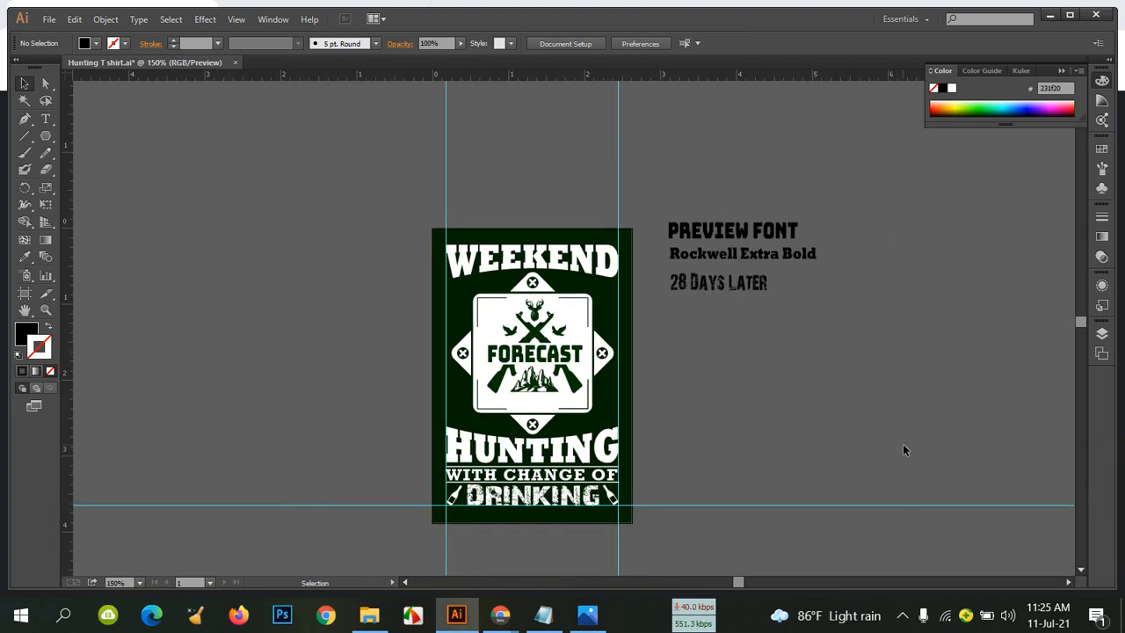
pyautogui.scroll(-2, 790, 404)
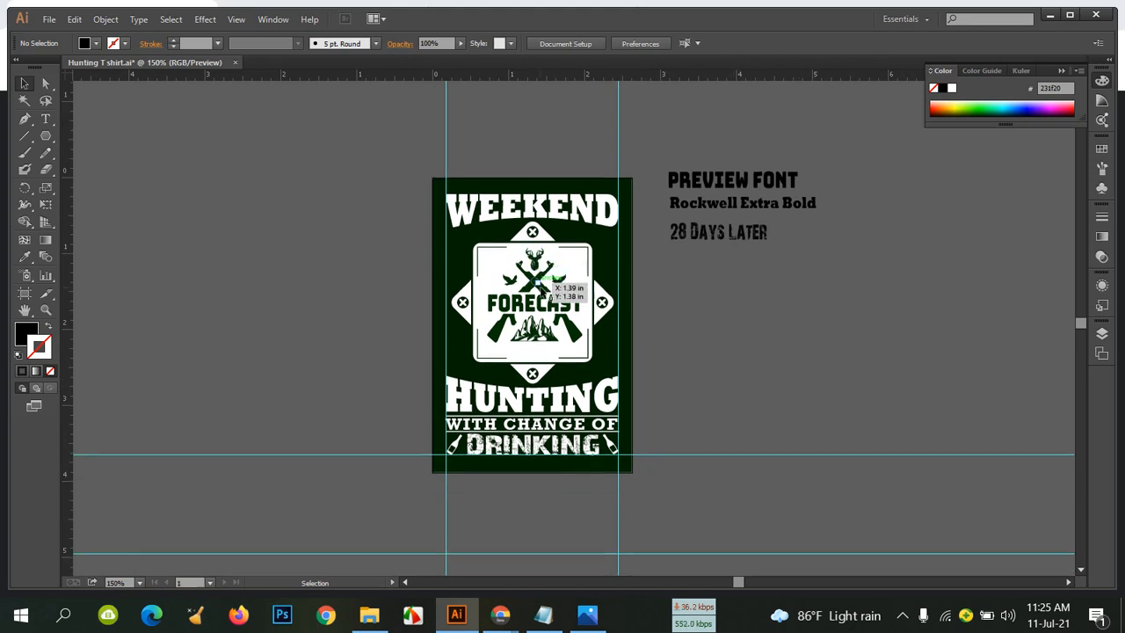
pyautogui.moveTo(548, 283); pyautogui.dragTo(271, 301)
pyautogui.click(645, 352)
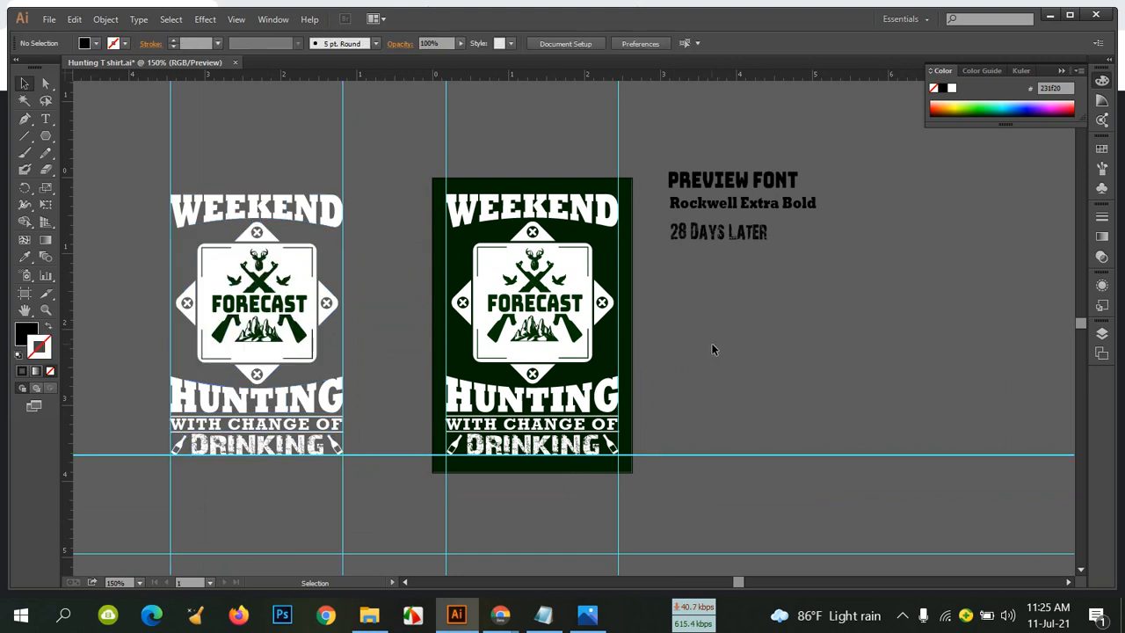
pyautogui.hotkey('ctrl', 'z')
pyautogui.hotkey('ctrl', 'z')
# Move the T-shirt artwork off the artboard to its left and select the dark green background rectangle
pyautogui.moveTo(569, 312); pyautogui.dragTo(303, 322)
pyautogui.click(882, 367)
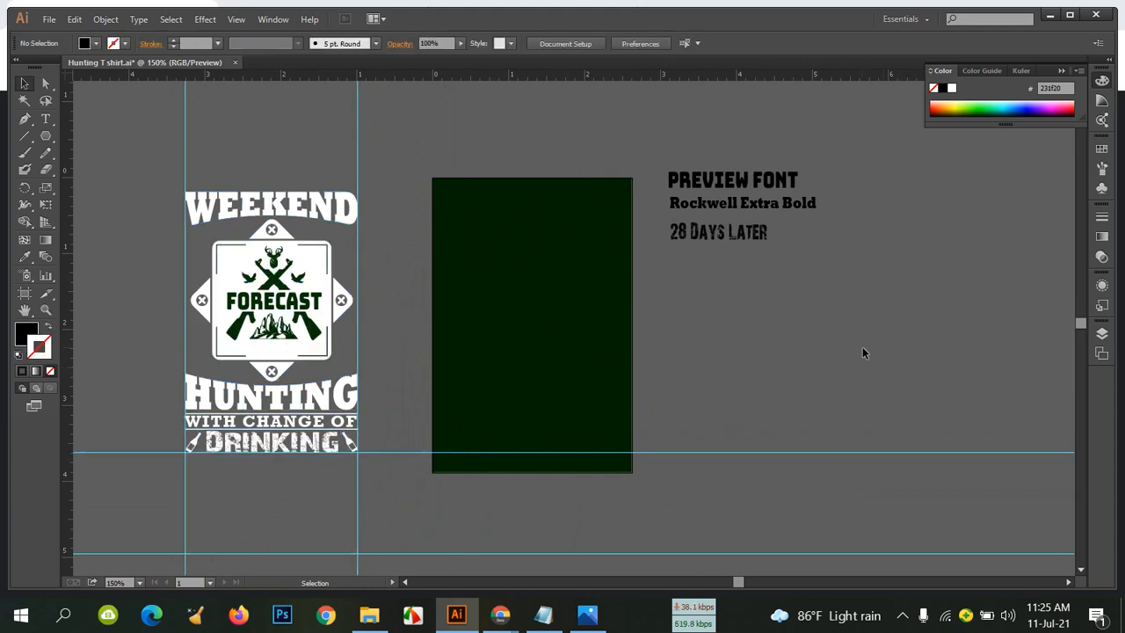
pyautogui.click(603, 359)
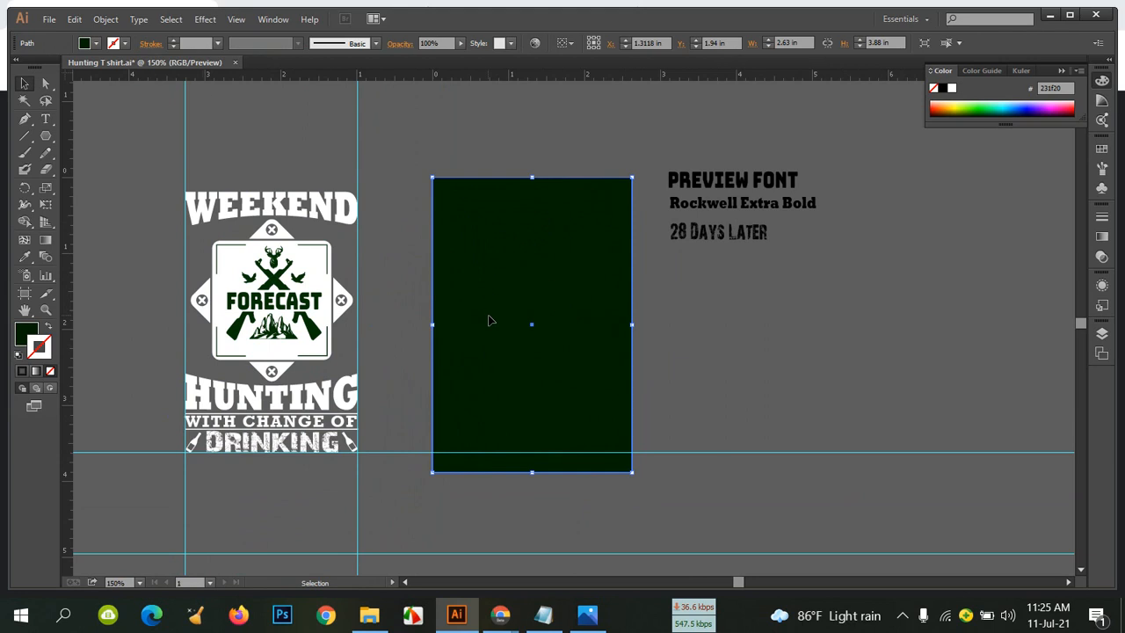
pyautogui.click(49, 19)
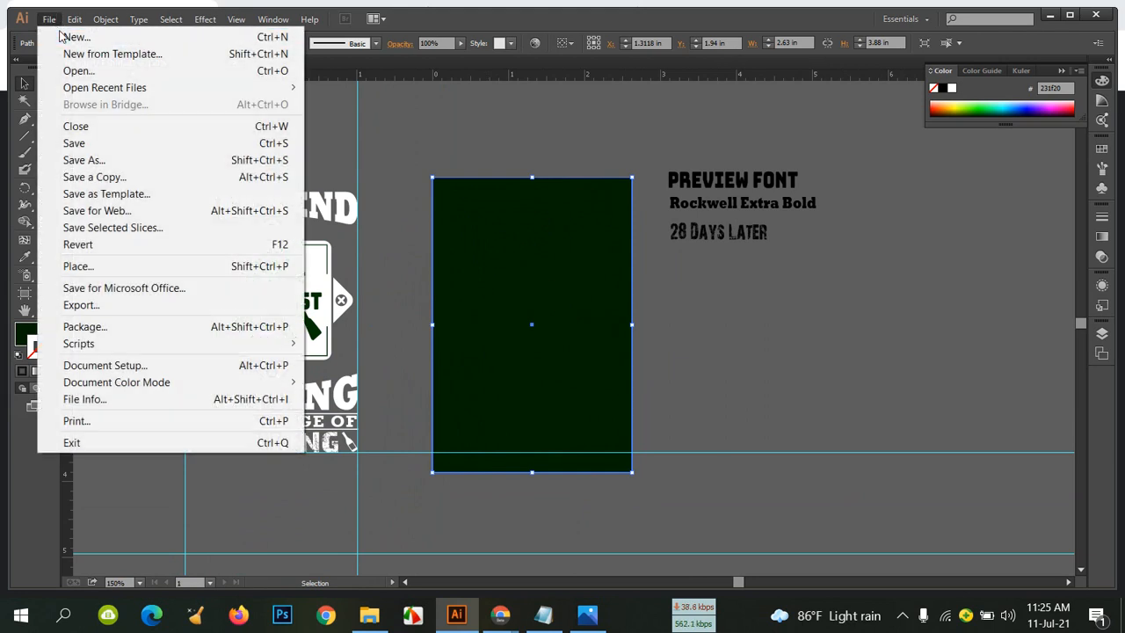
pyautogui.press('Escape')
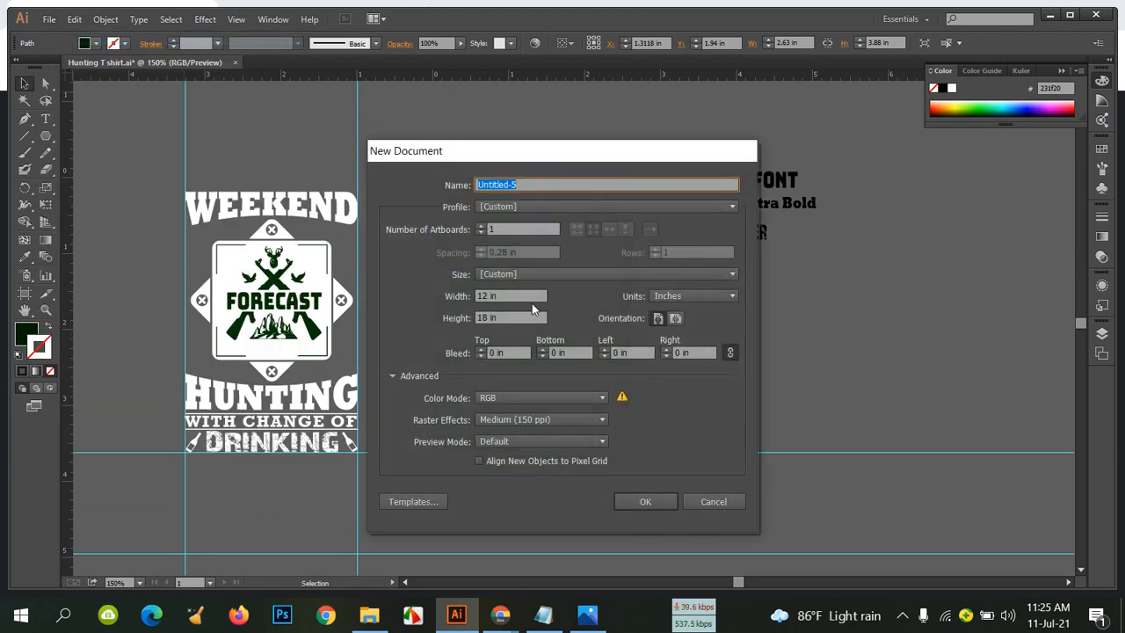
pyautogui.click(712, 501)
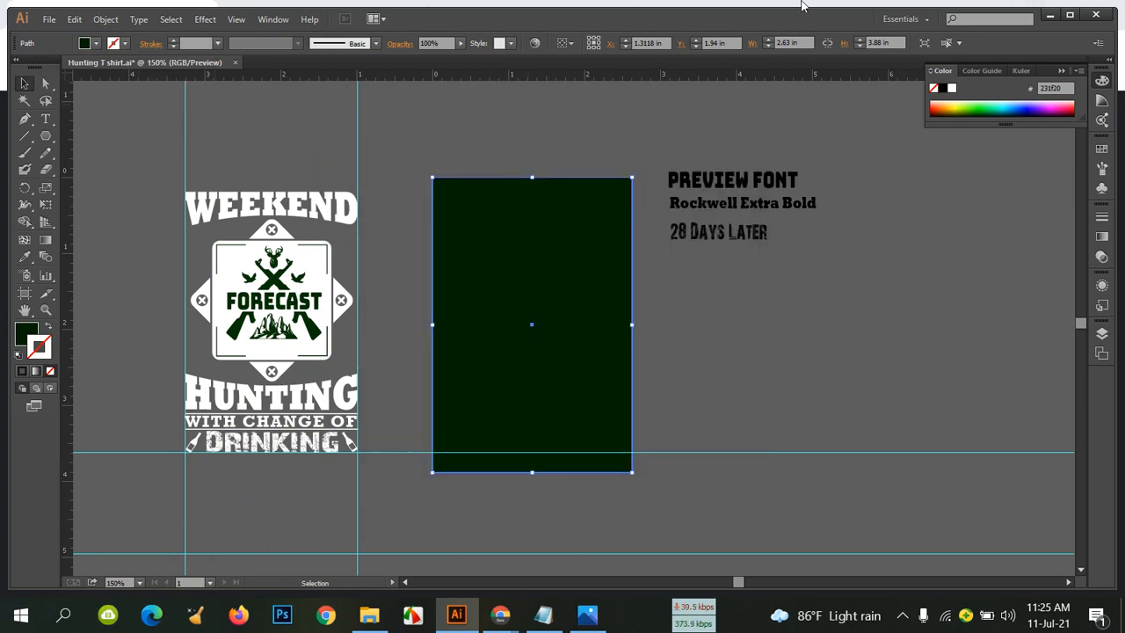
# Maximise the Illustrator window and move the dark green background rectangle off the artboard, below the font samples
pyautogui.doubleClick(769, 21)
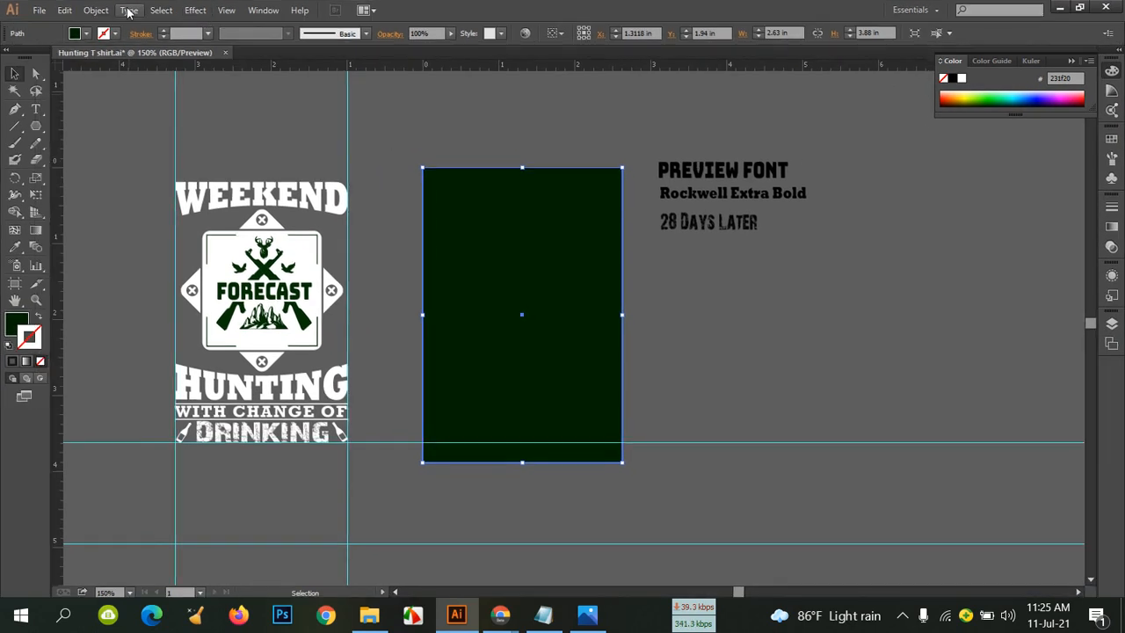
pyautogui.click(97, 9)
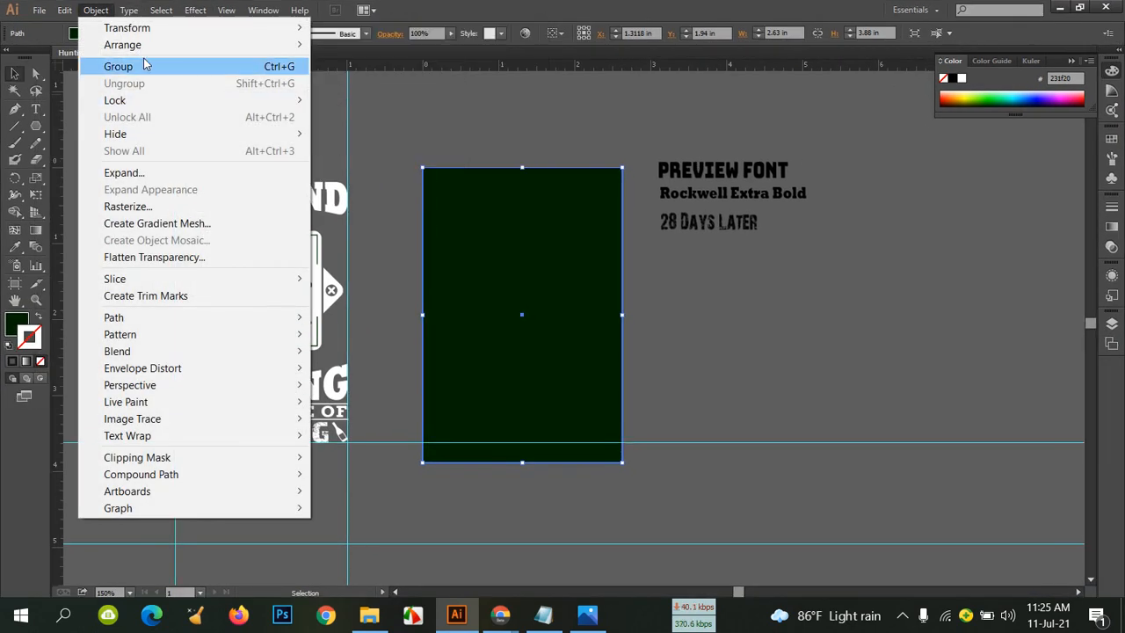
pyautogui.click(548, 279)
pyautogui.click(95, 10)
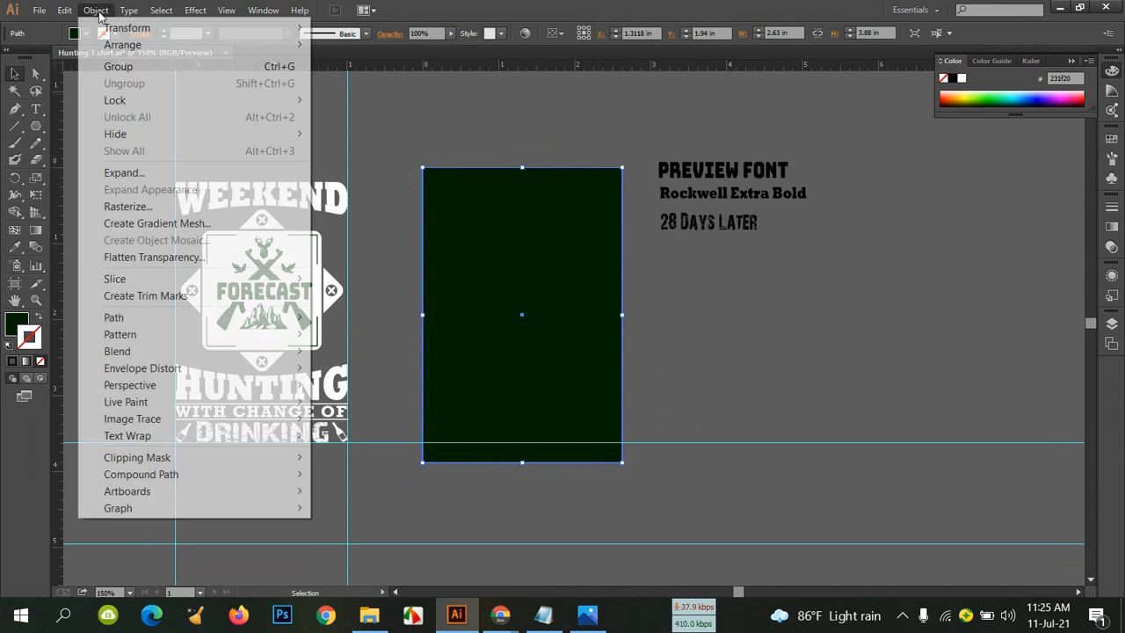
pyautogui.click(1014, 448)
pyautogui.click(954, 388)
pyautogui.moveTo(566, 300); pyautogui.dragTo(786, 402)
pyautogui.click(903, 355)
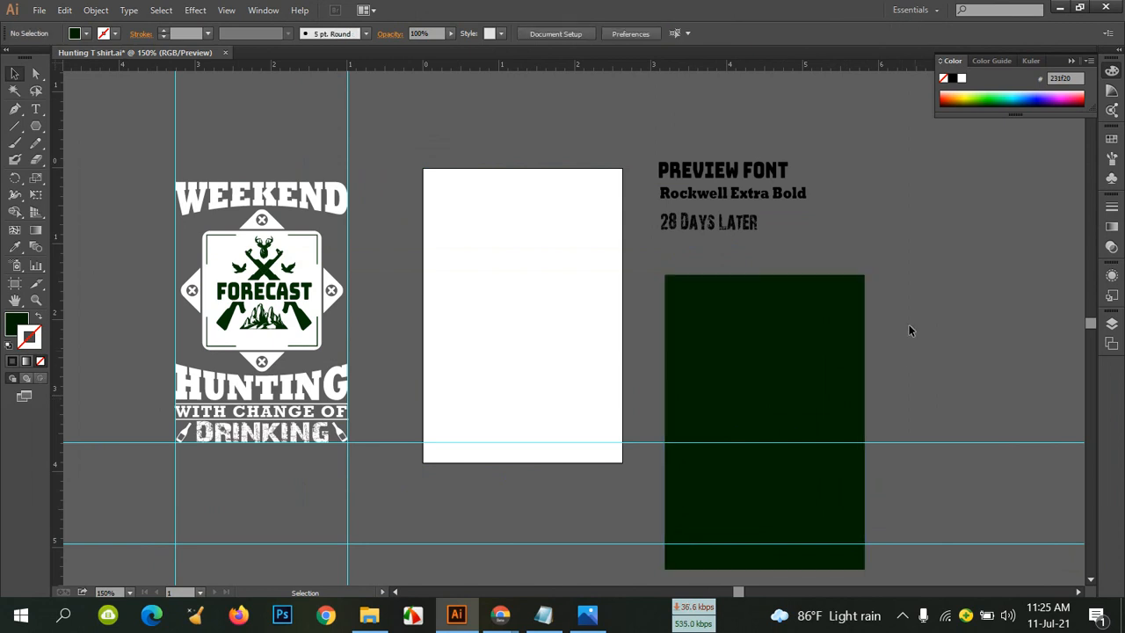
# Draw a rectangle about 2.63 in wide and 3.84 in high over the artboard in the existing background's dark green
pyautogui.click(750, 389)
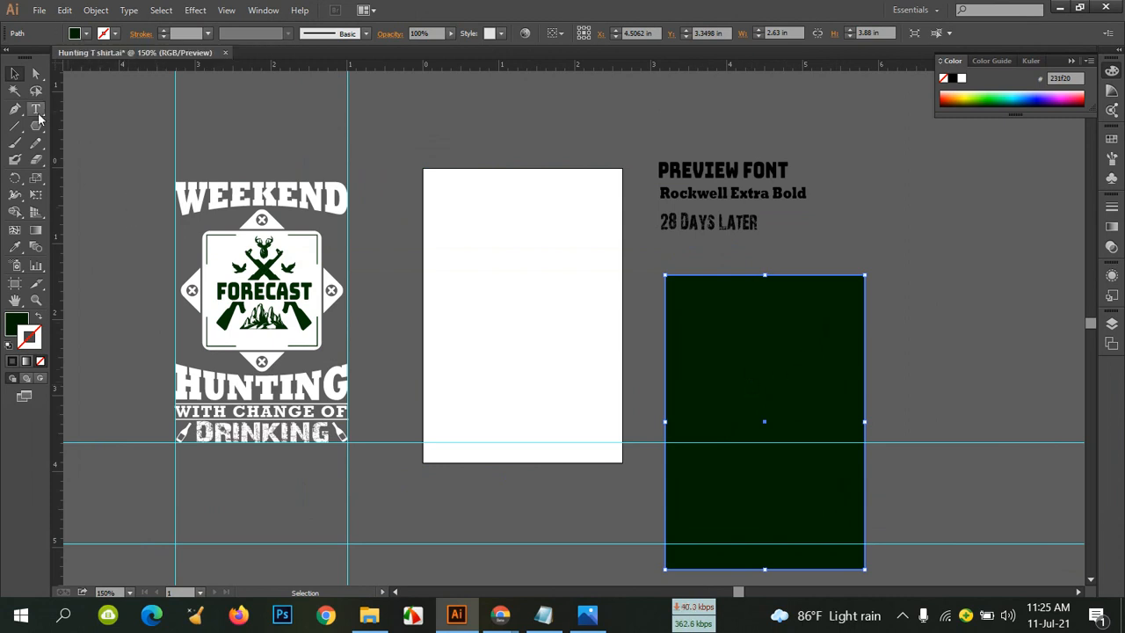
pyautogui.moveTo(36, 126); pyautogui.dragTo(94, 125)
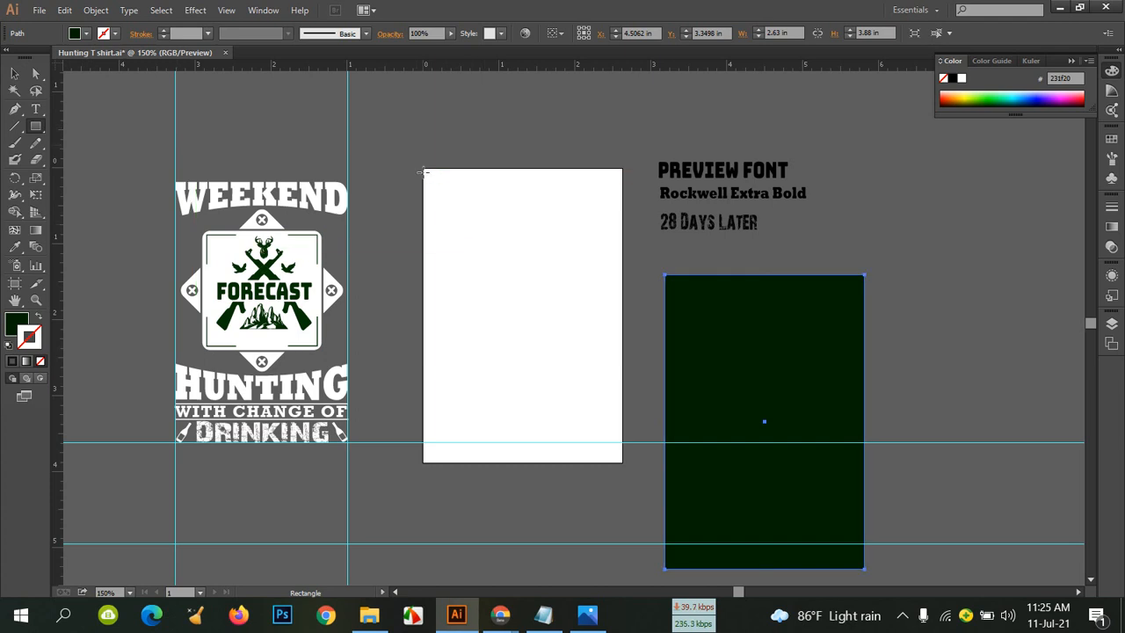
pyautogui.moveTo(423, 168); pyautogui.dragTo(621, 462)
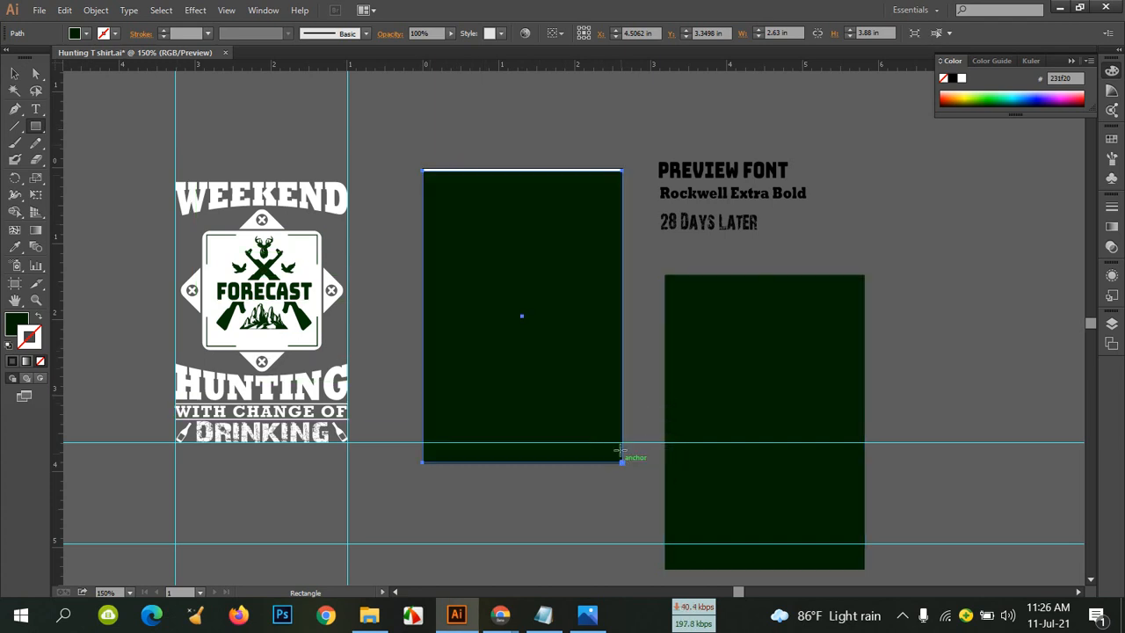
# Fill the new artboard rectangle with the green swatch C=90 M=30 Y=95 K=30
pyautogui.click(86, 34)
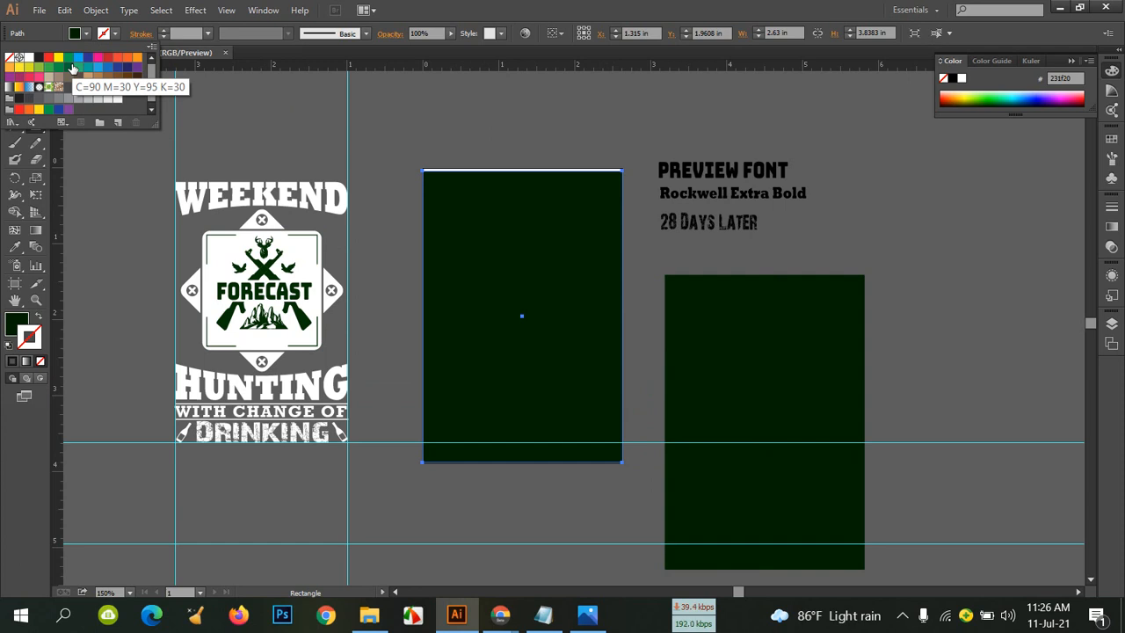
pyautogui.doubleClick(17, 325)
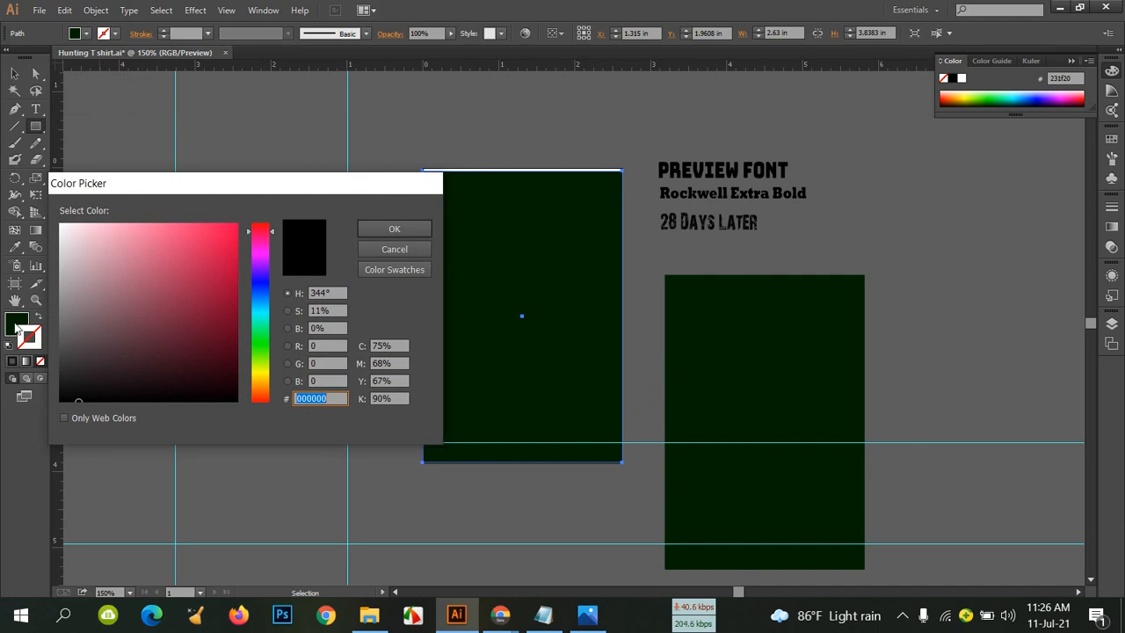
pyautogui.click(398, 252)
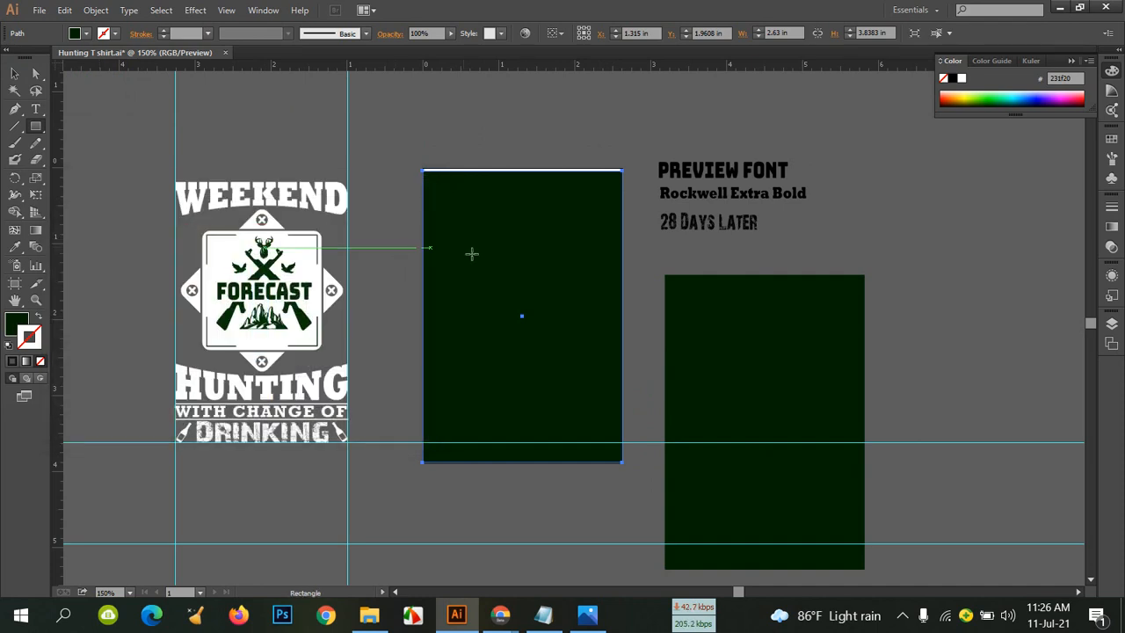
pyautogui.click(86, 34)
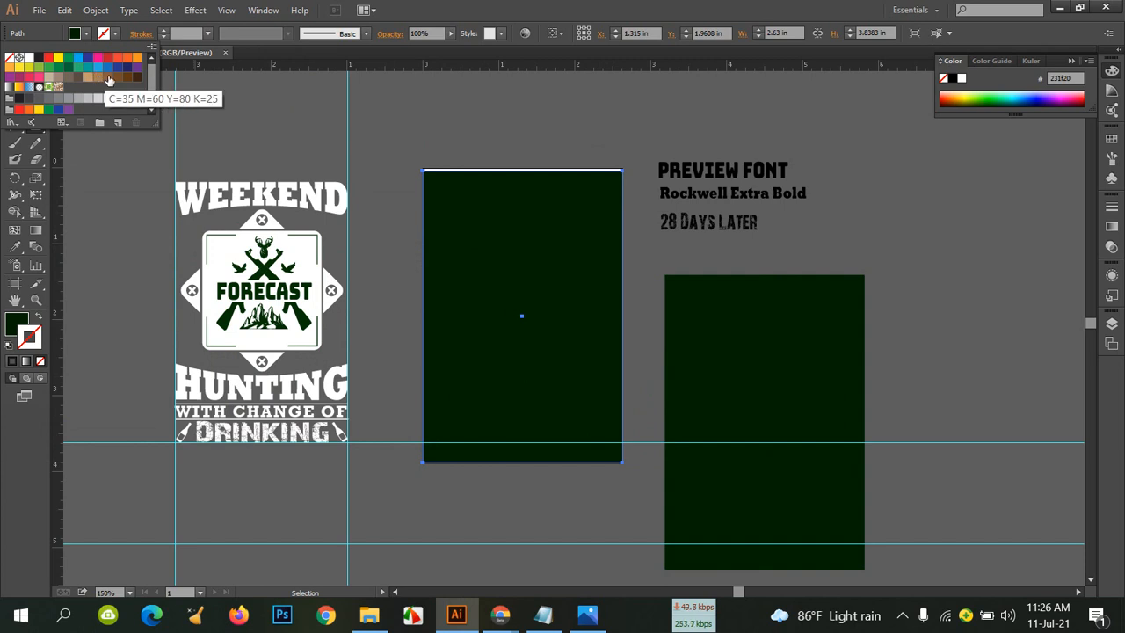
pyautogui.click(69, 69)
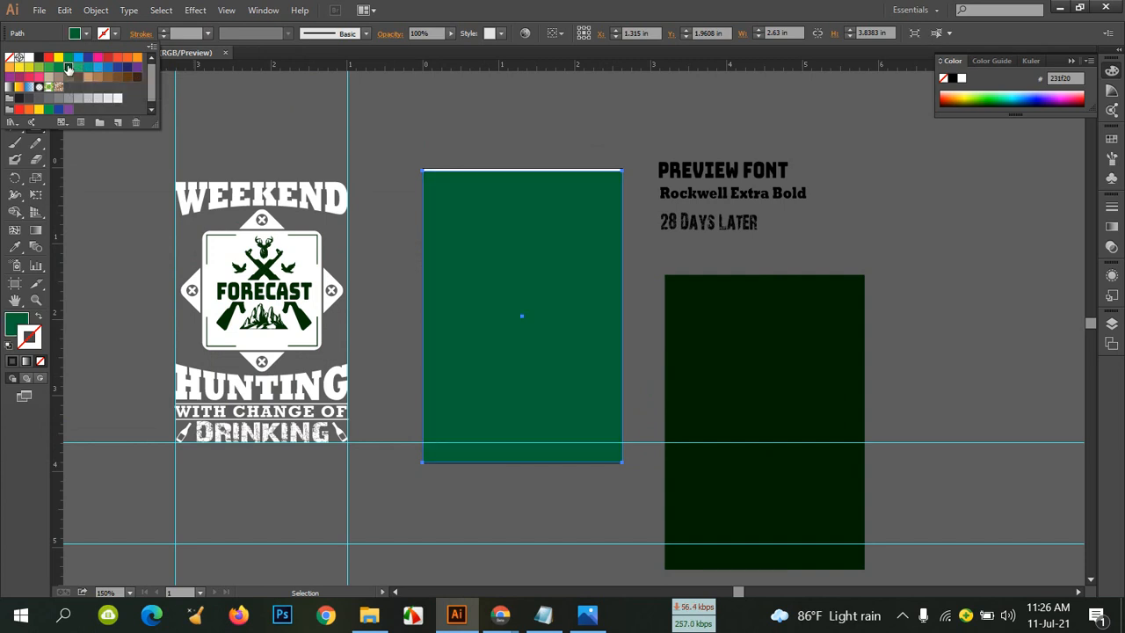
# Set the fill of the new artboard rectangle to dark green 072602, swapping that colour in from the stroke
pyautogui.click(21, 325)
pyautogui.doubleClick(21, 325)
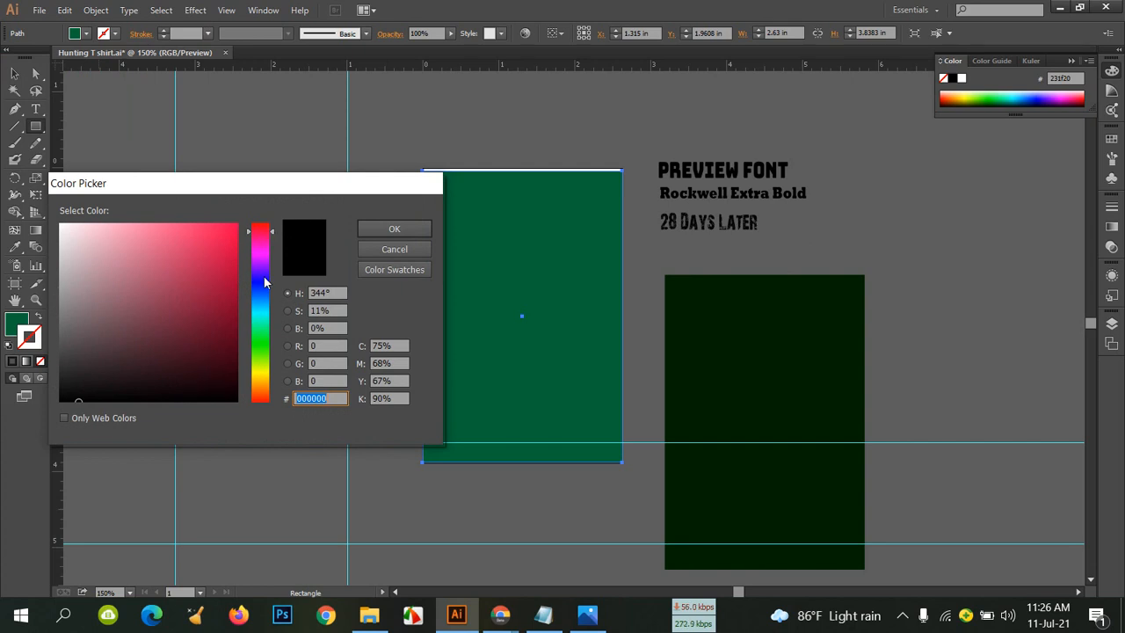
pyautogui.click(257, 348)
pyautogui.click(231, 374)
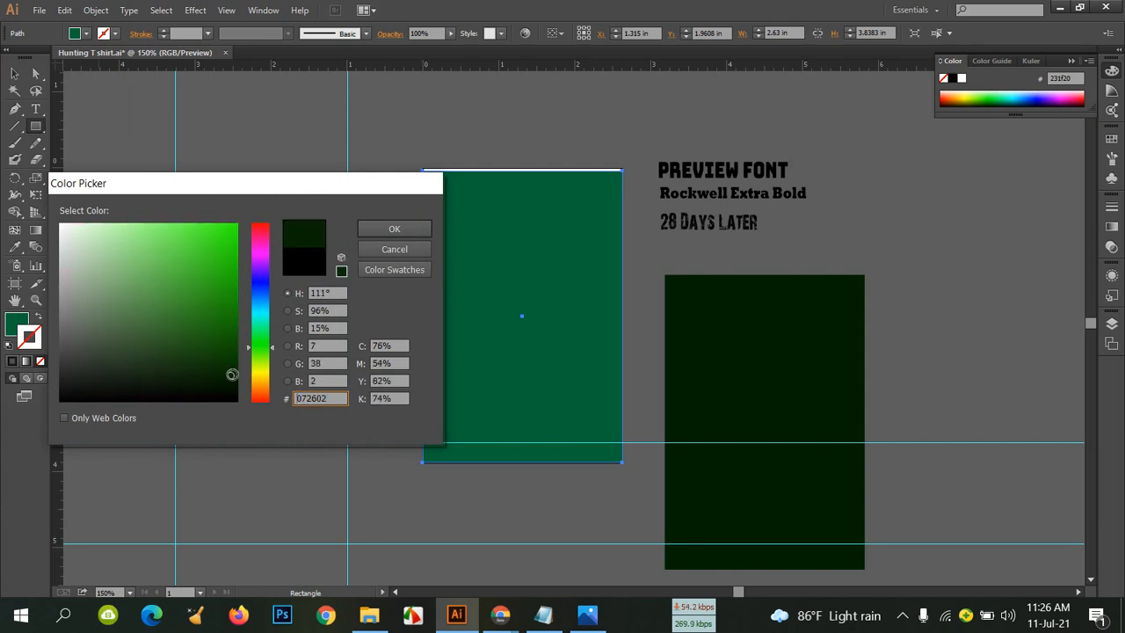
pyautogui.click(394, 229)
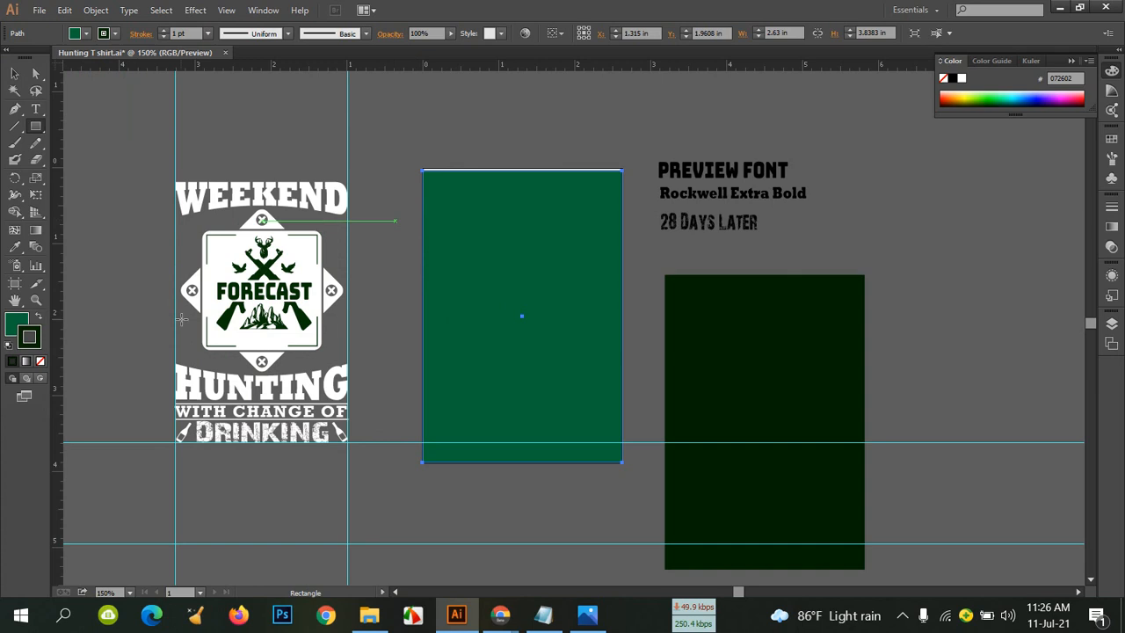
pyautogui.click(40, 319)
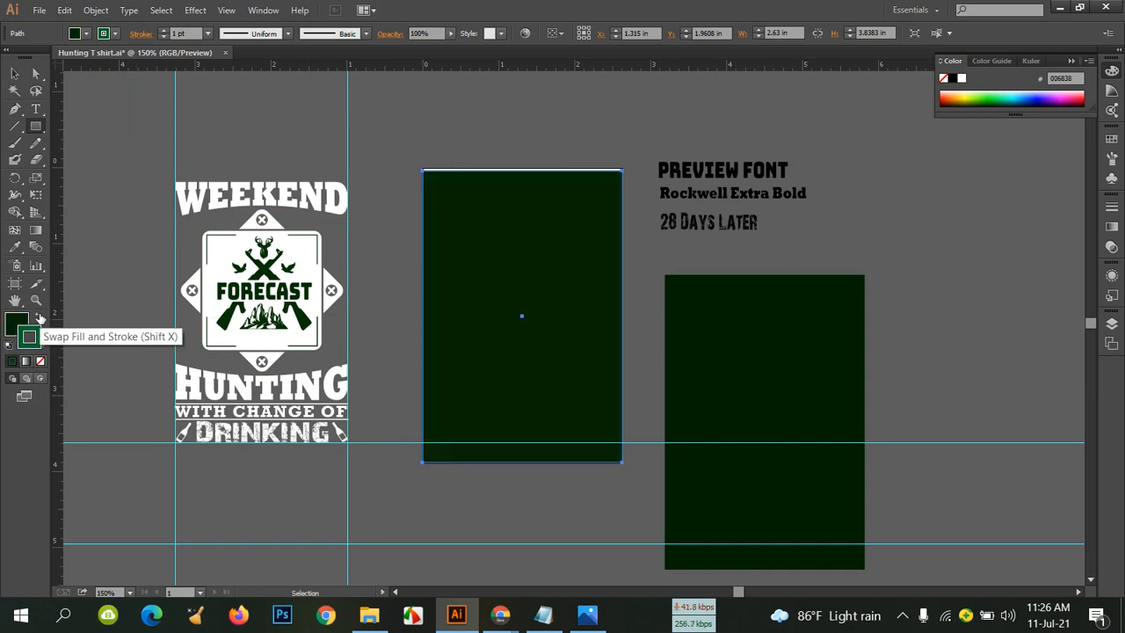
pyautogui.click(87, 35)
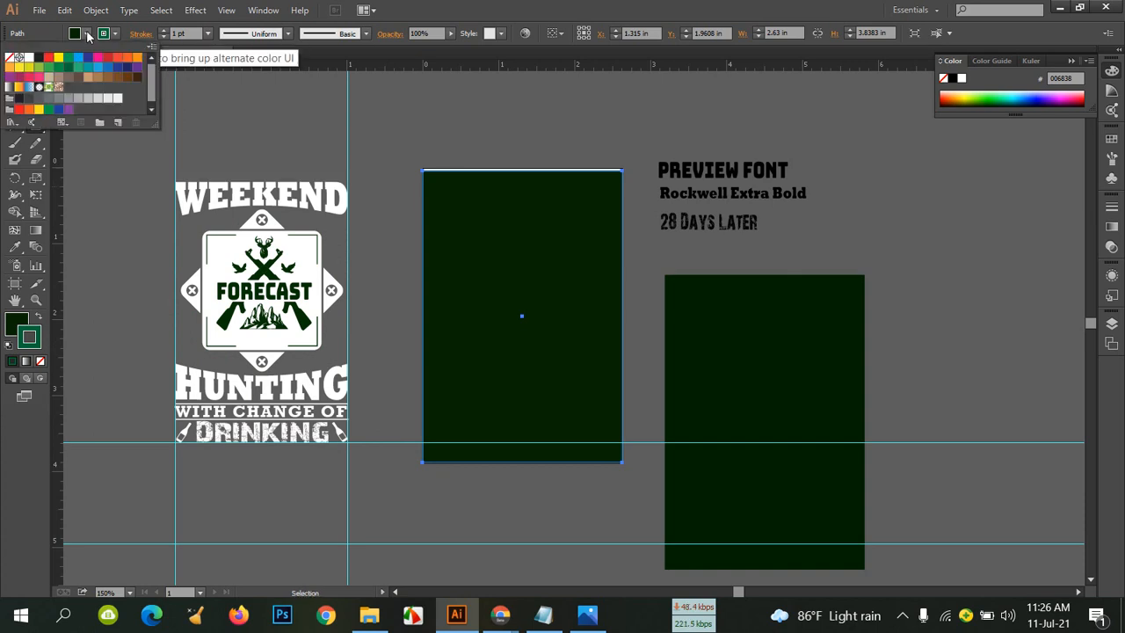
pyautogui.doubleClick(16, 324)
pyautogui.moveTo(206, 394); pyautogui.dragTo(223, 377)
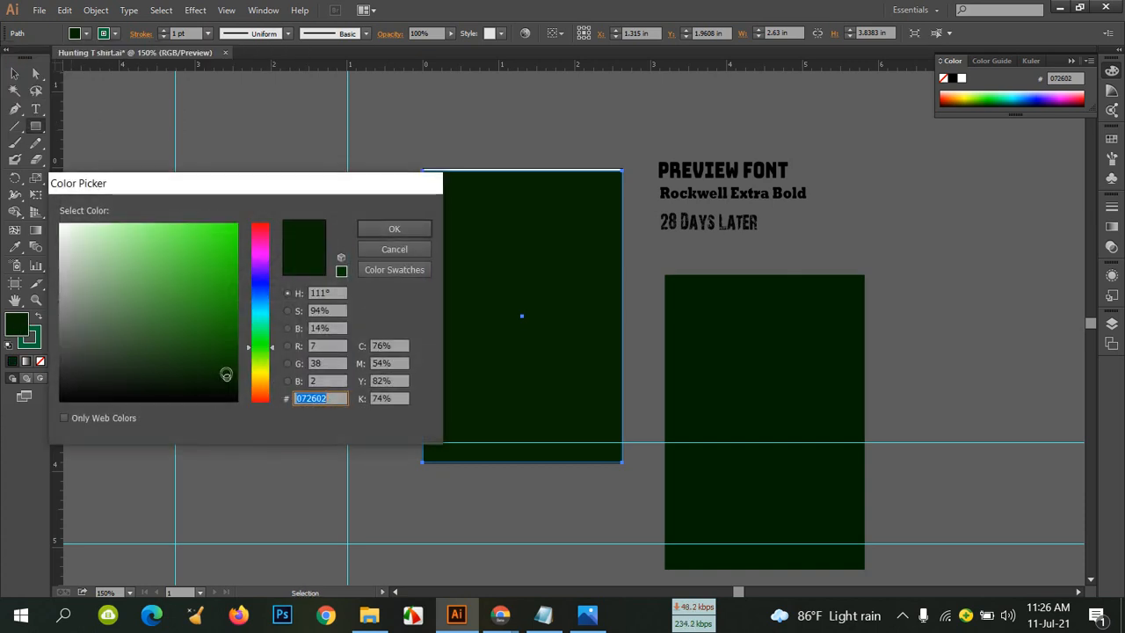
pyautogui.click(393, 229)
# Delete the newly drawn artboard rectangle and move the original dark green background rectangle back over the artboard
pyautogui.press('v')
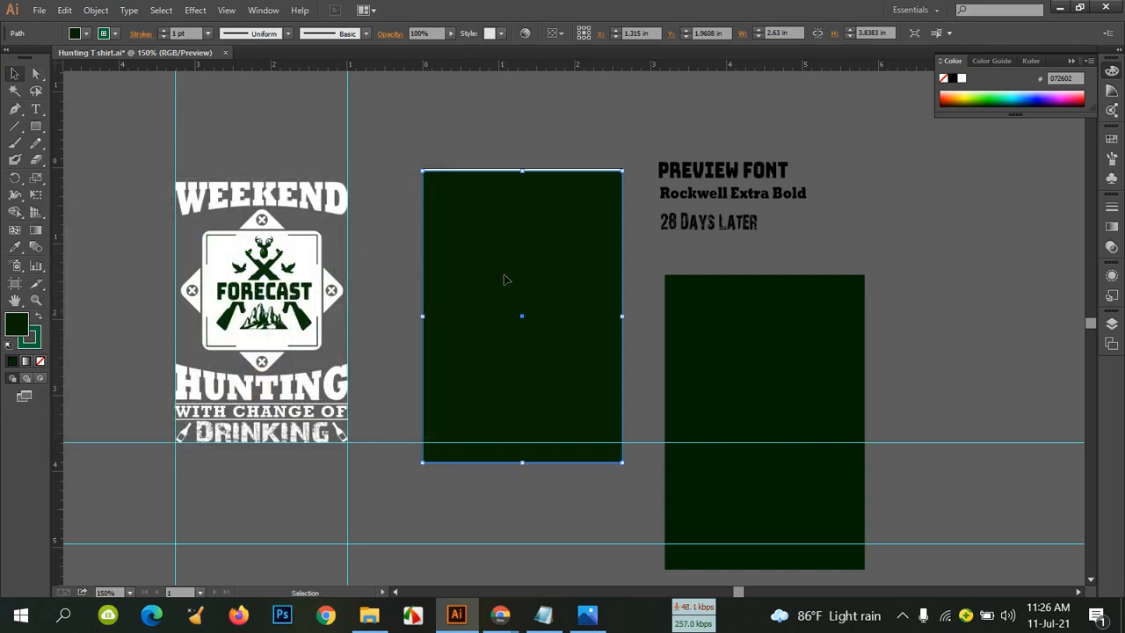
pyautogui.press('Delete')
pyautogui.moveTo(730, 362); pyautogui.dragTo(521, 252)
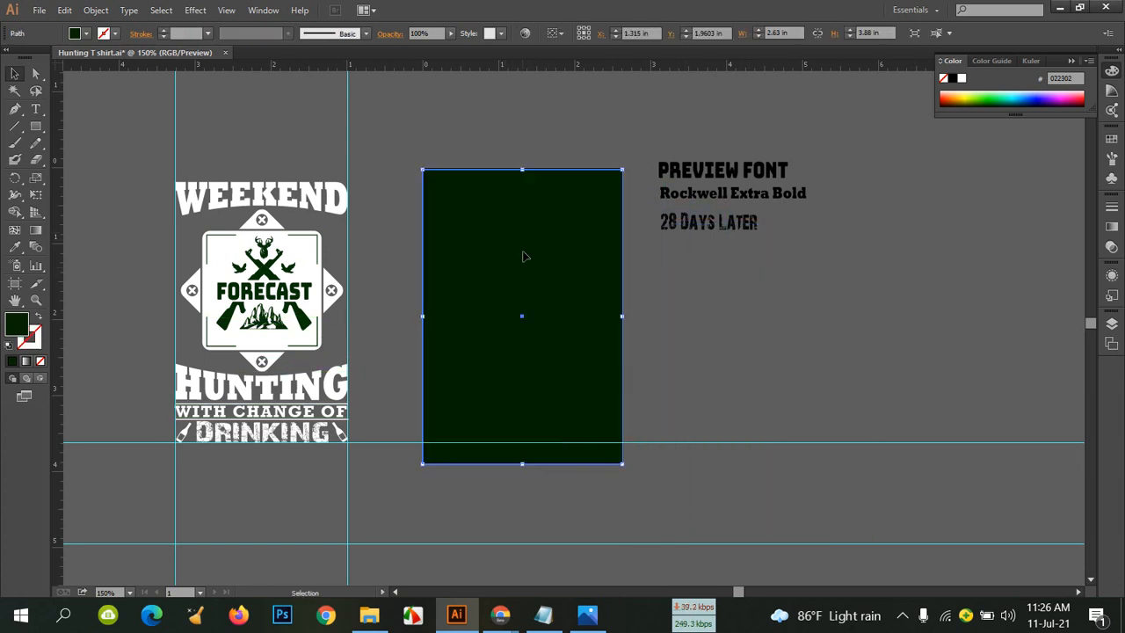
pyautogui.click(697, 346)
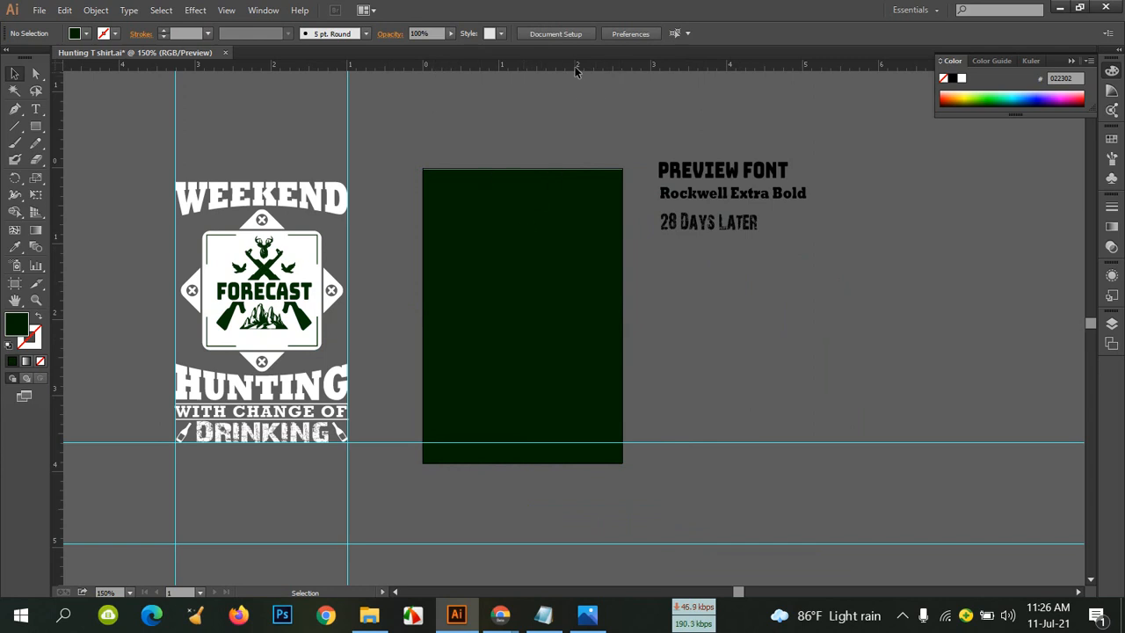
# Select the dark green background and shift it up to Y 1.94 in so that it lines up with the artboard
pyautogui.click(96, 10)
pyautogui.click(141, 112)
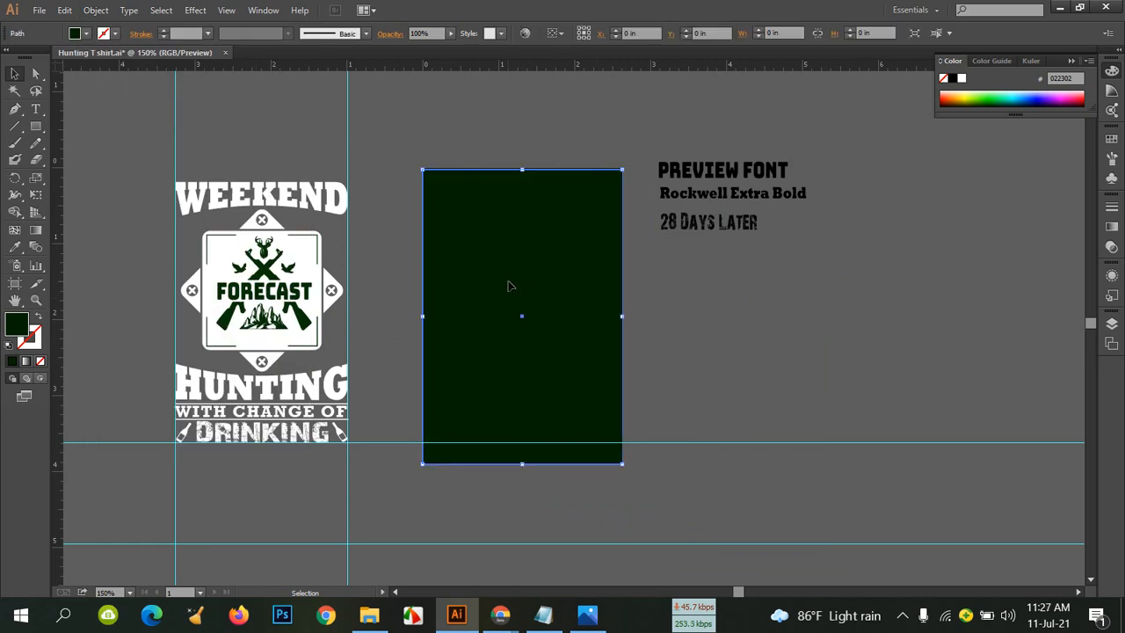
pyautogui.press('Up')
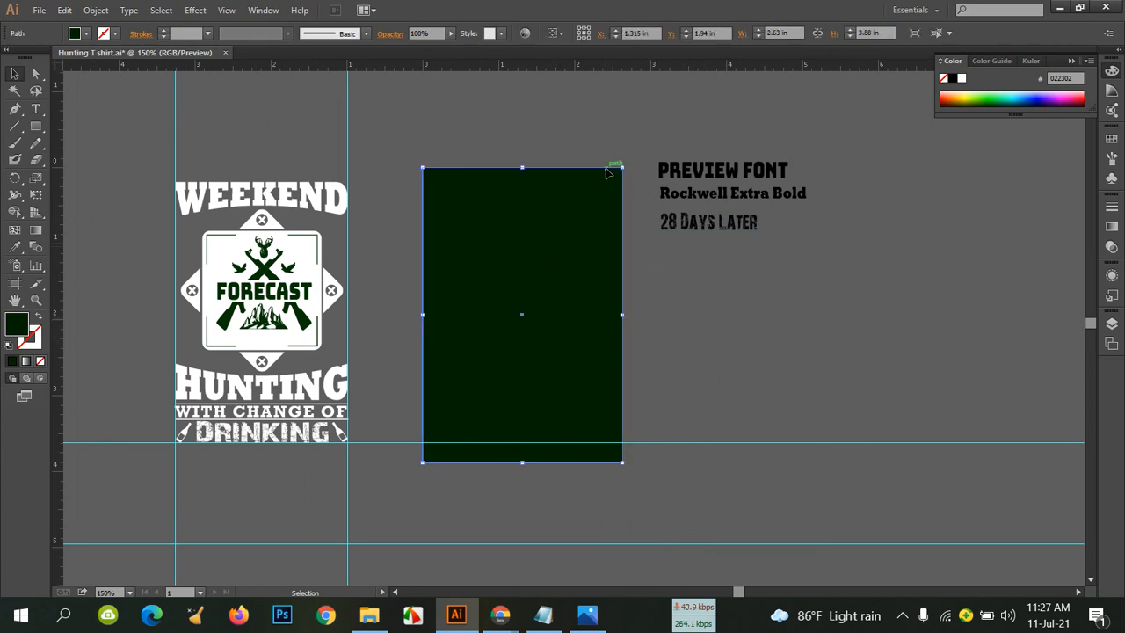
# Examine the opacity control and the Align To options for the background, keeping Align to Selection
pyautogui.click(454, 36)
pyautogui.click(453, 34)
pyautogui.click(453, 34)
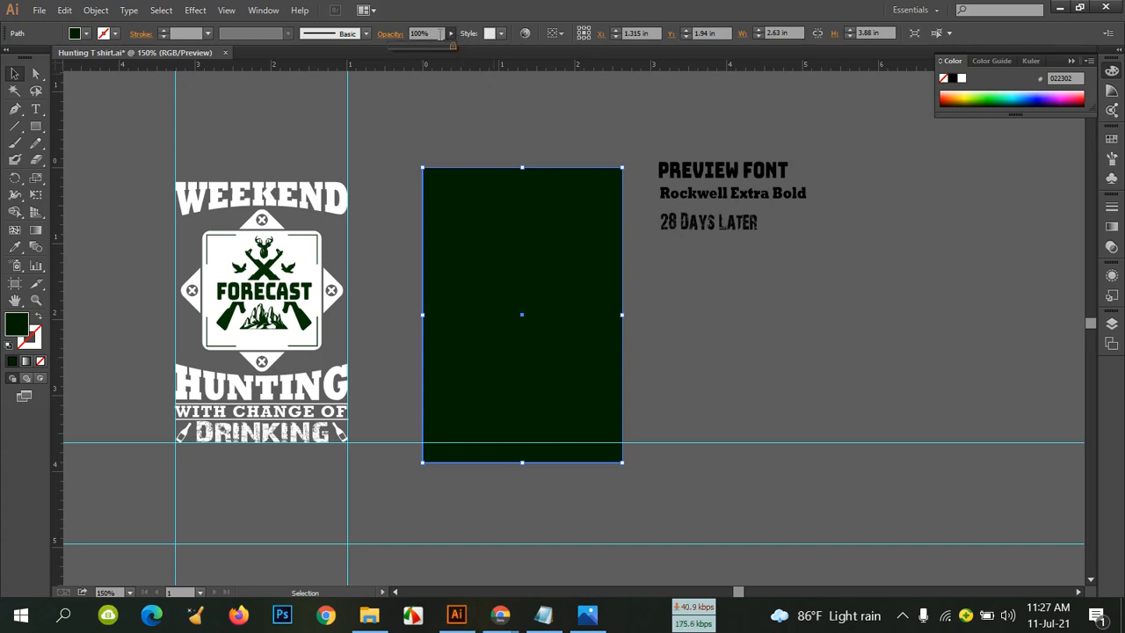
pyautogui.click(400, 33)
pyautogui.click(400, 33)
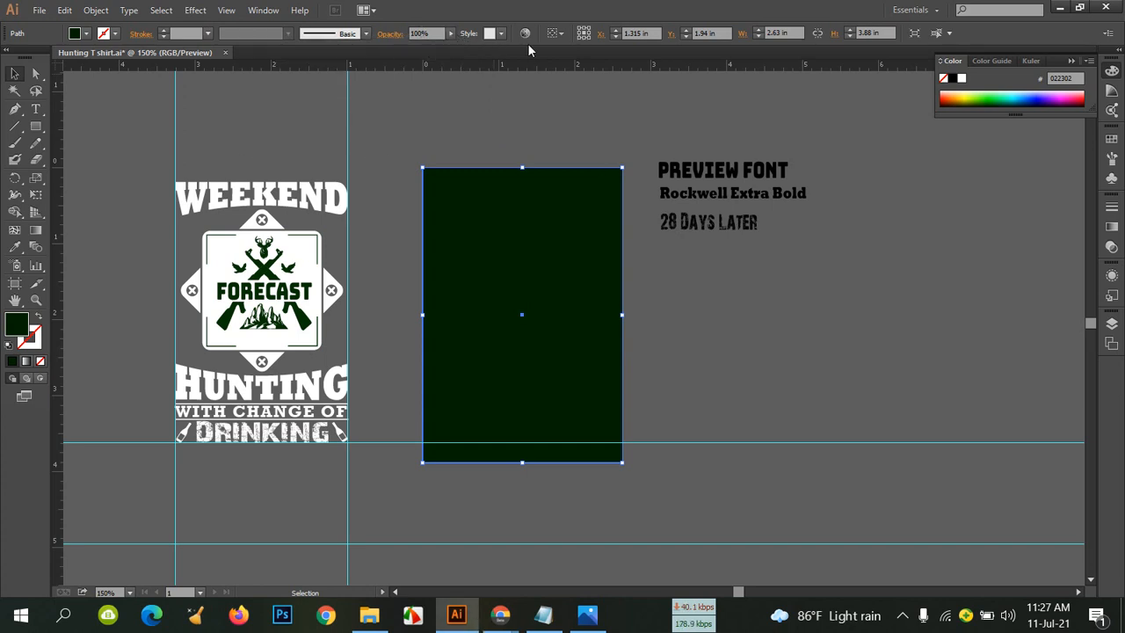
pyautogui.click(567, 34)
pyautogui.click(567, 33)
pyautogui.click(566, 33)
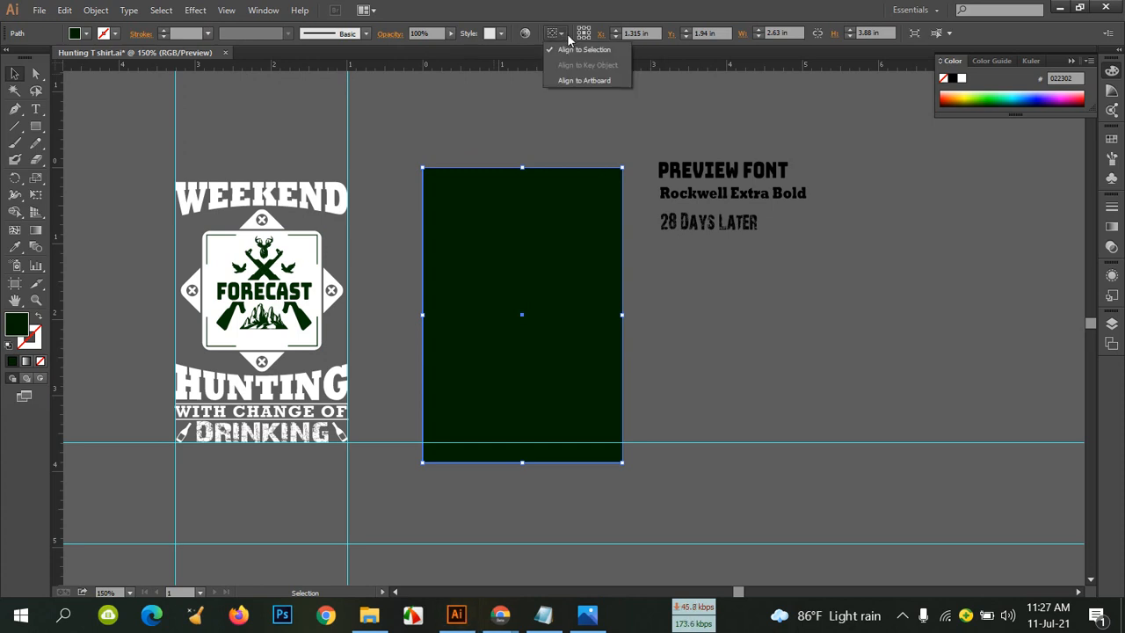
pyautogui.click(566, 34)
pyautogui.click(566, 34)
pyautogui.click(566, 33)
pyautogui.click(566, 33)
pyautogui.click(580, 50)
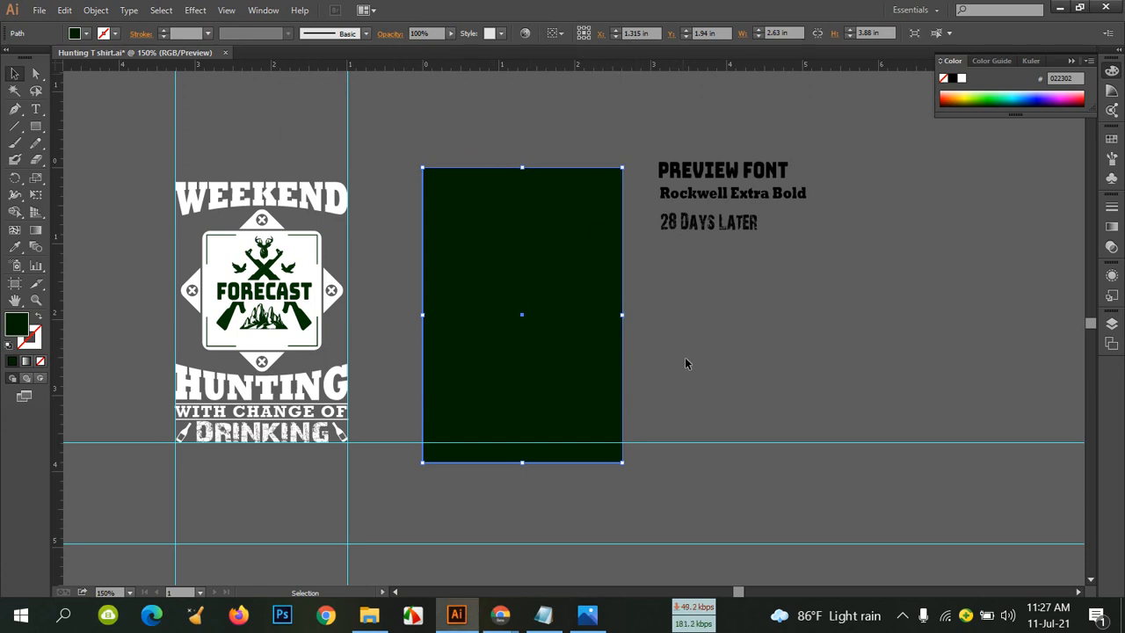
pyautogui.click(560, 35)
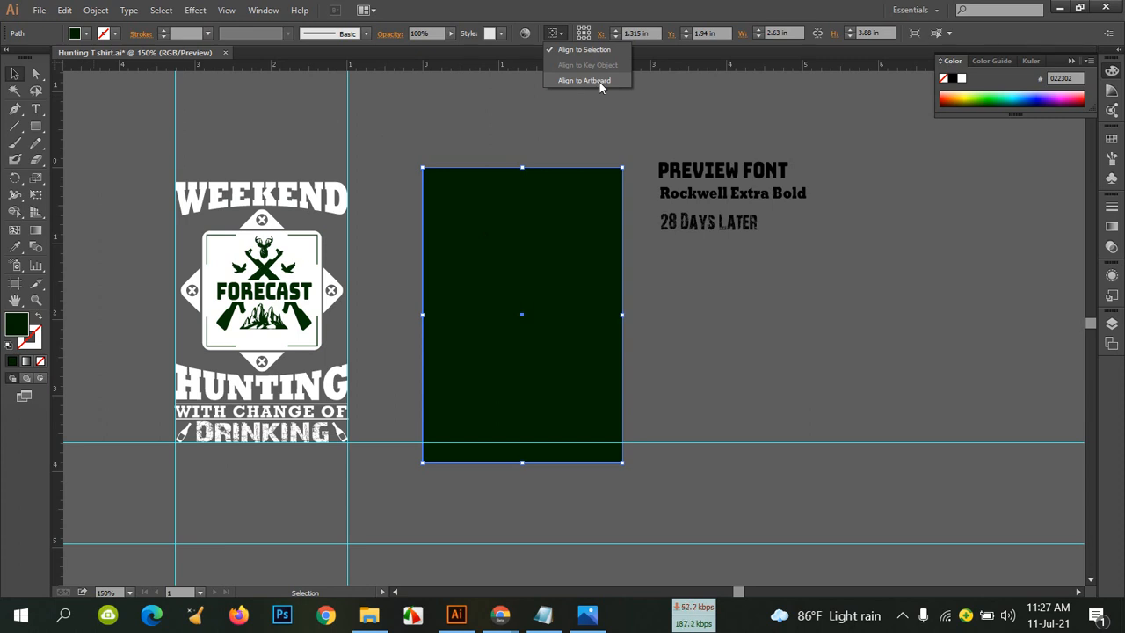
pyautogui.click(717, 328)
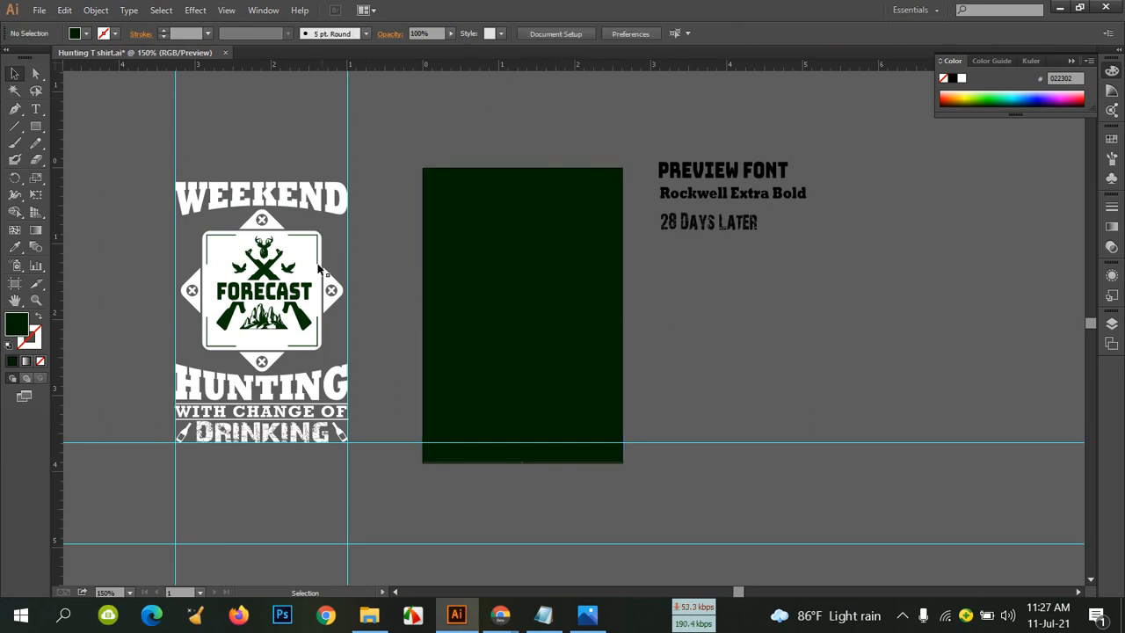
# Draw a square about 1.77 in wide below the font samples, beside the artboard, and fill it white
pyautogui.scroll(-3, 267, 279)
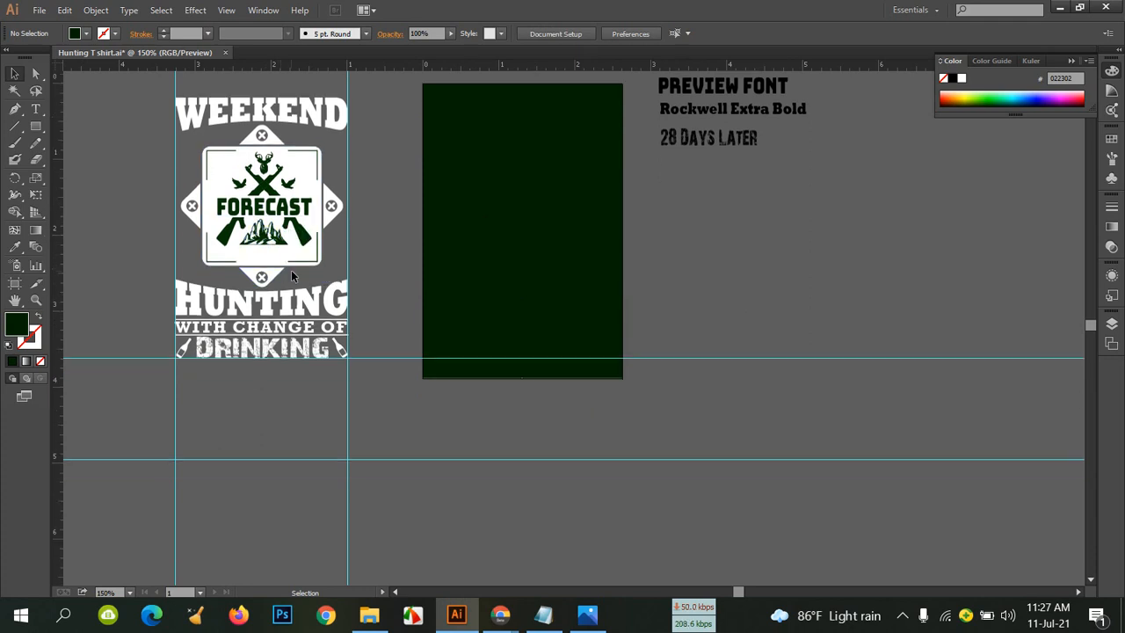
pyautogui.scroll(1, 263, 276)
pyautogui.scroll(1, 257, 272)
pyautogui.moveTo(41, 125); pyautogui.dragTo(98, 132)
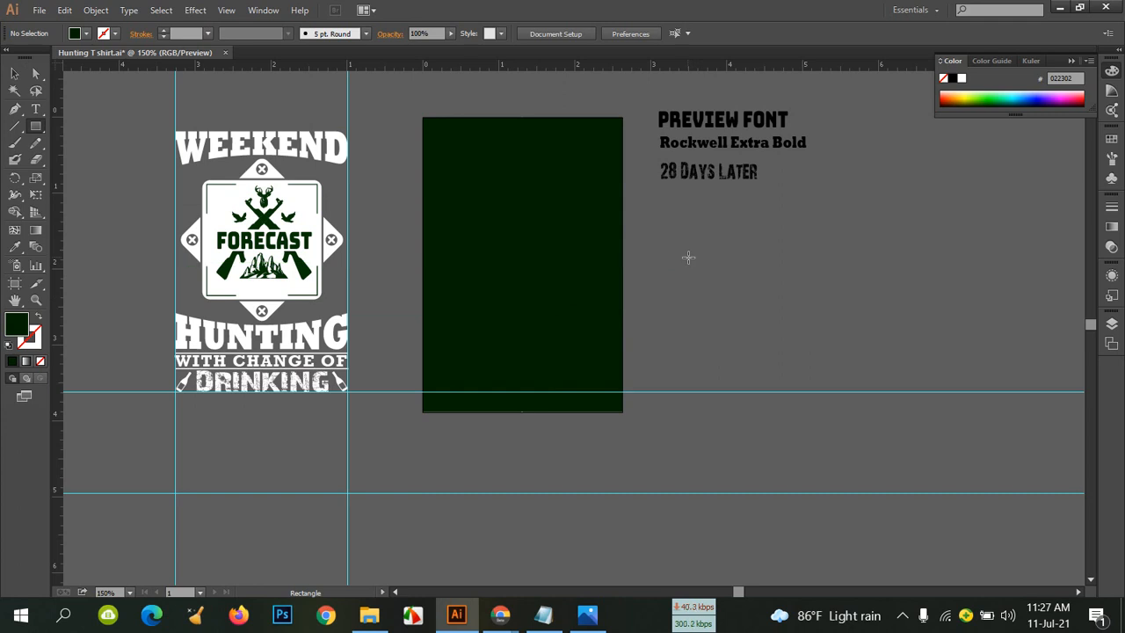
pyautogui.moveTo(688, 258); pyautogui.dragTo(822, 392)
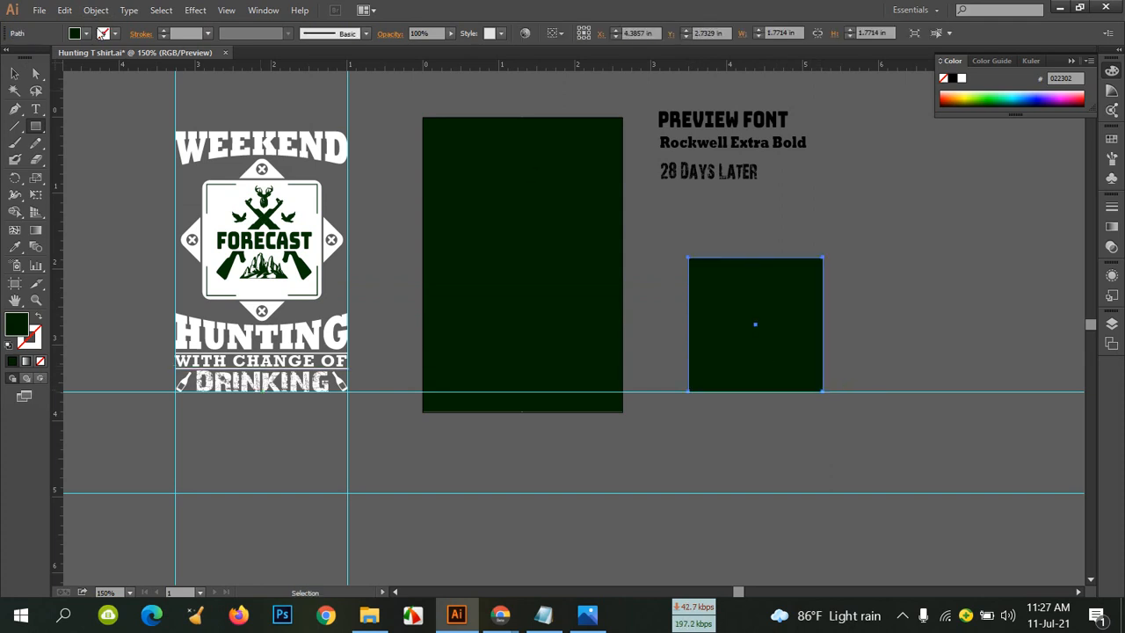
pyautogui.click(86, 33)
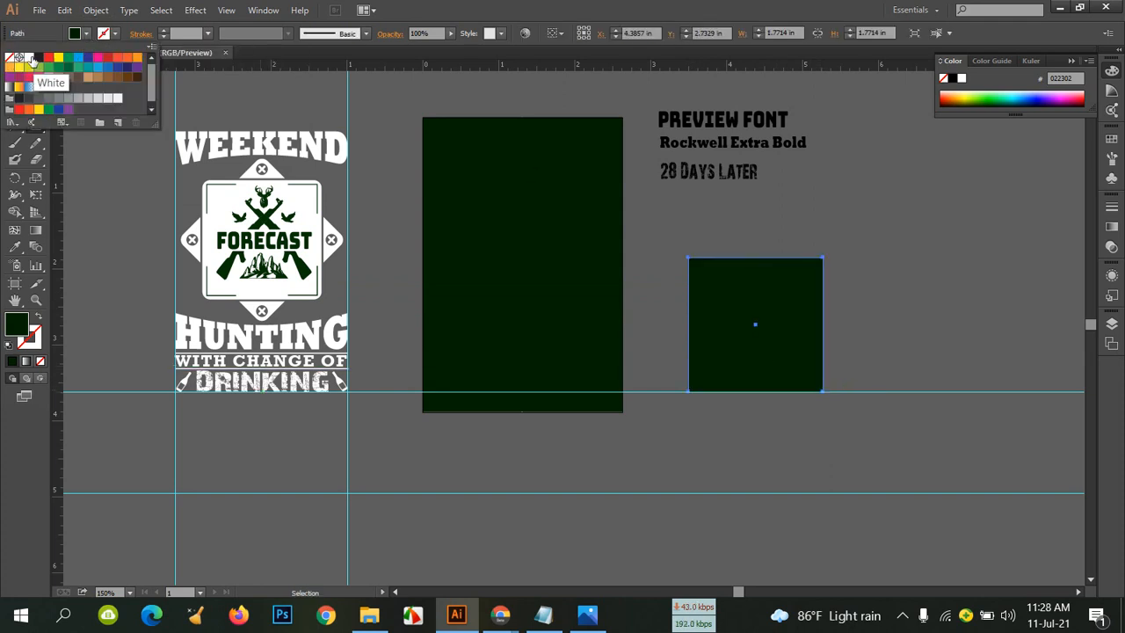
pyautogui.click(29, 58)
pyautogui.press('v')
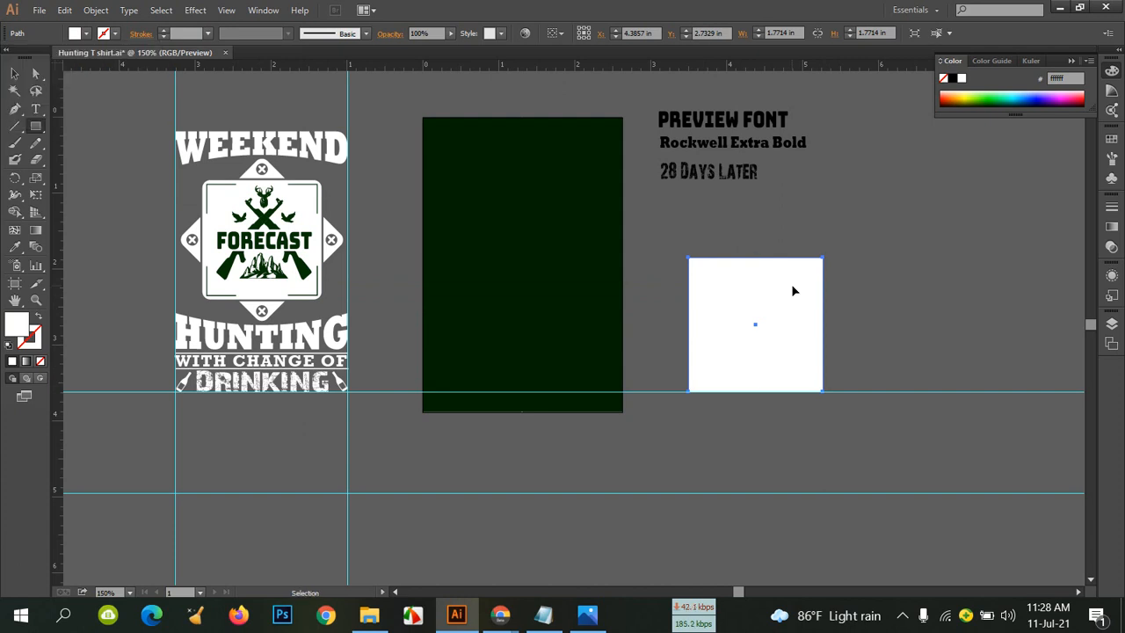
pyautogui.hotkey('ctrl', '=')
pyautogui.press('space')
pyautogui.moveTo(956, 372); pyautogui.dragTo(799, 357)
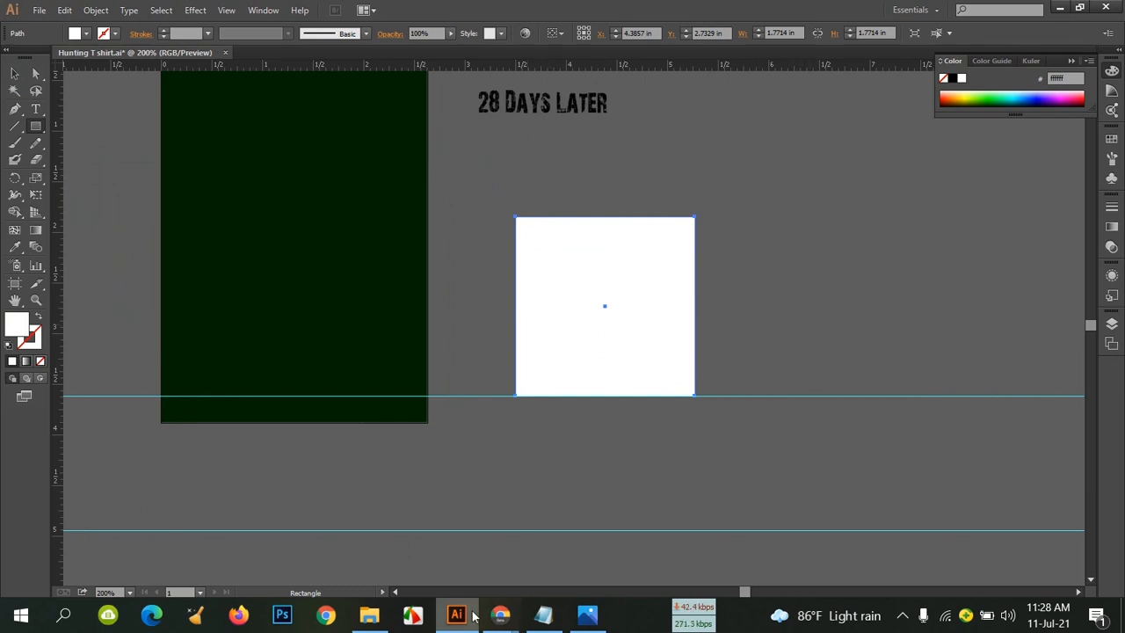
# Check the participants in the Google Meet call in Chrome, return to Illustrator and dismiss the presenting notifications
pyautogui.moveTo(500, 614)
pyautogui.click(388, 548)
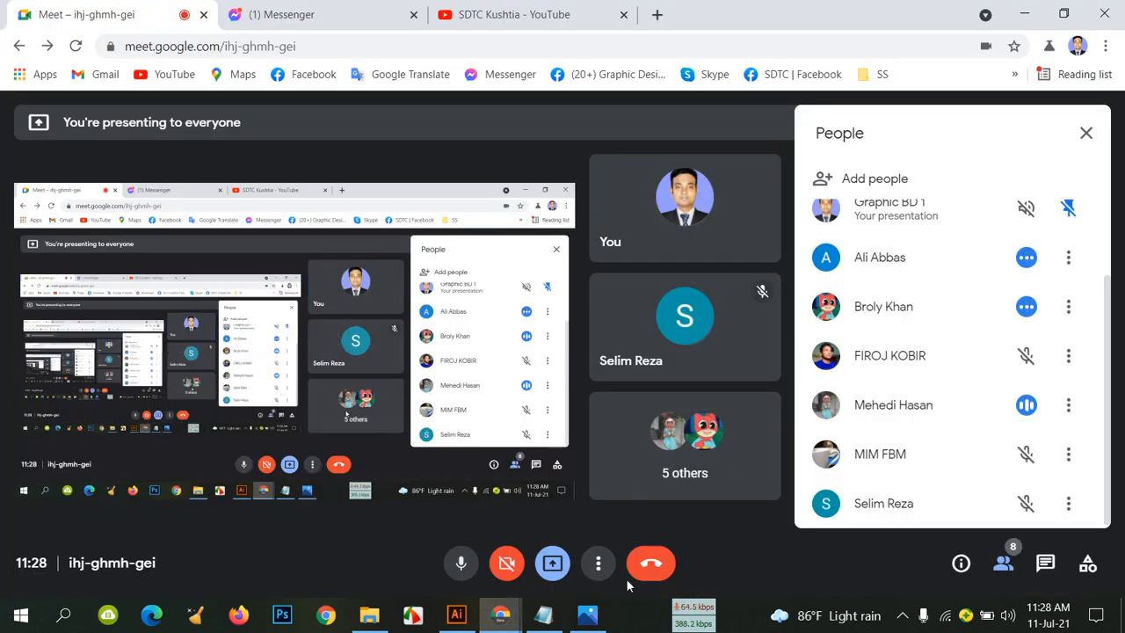
pyautogui.click(464, 619)
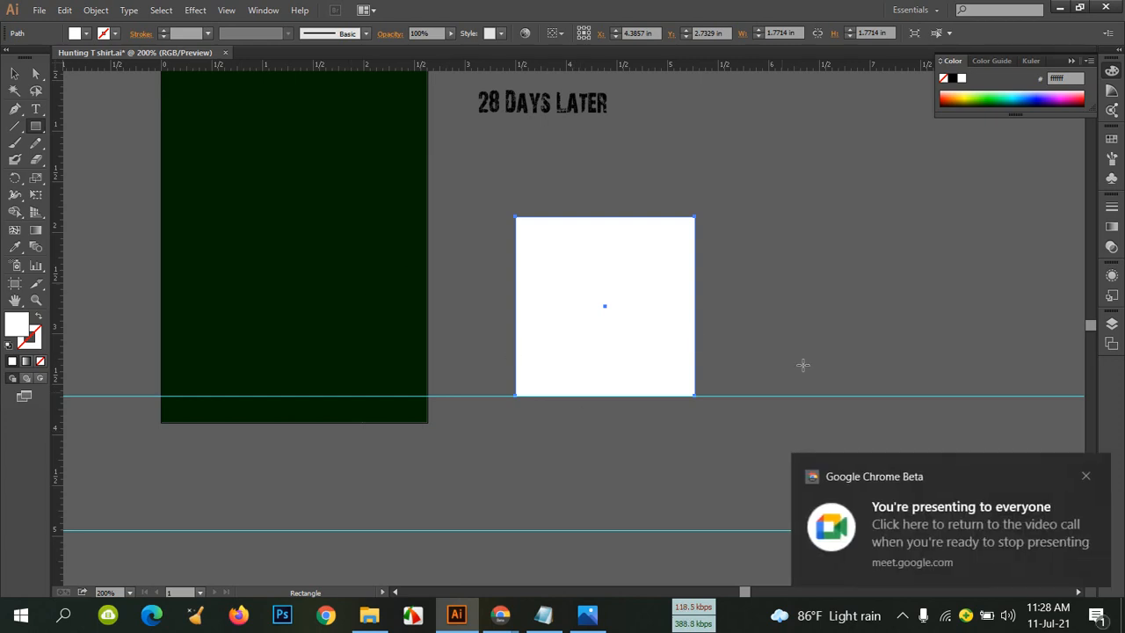
pyautogui.click(1085, 476)
pyautogui.moveTo(500, 615)
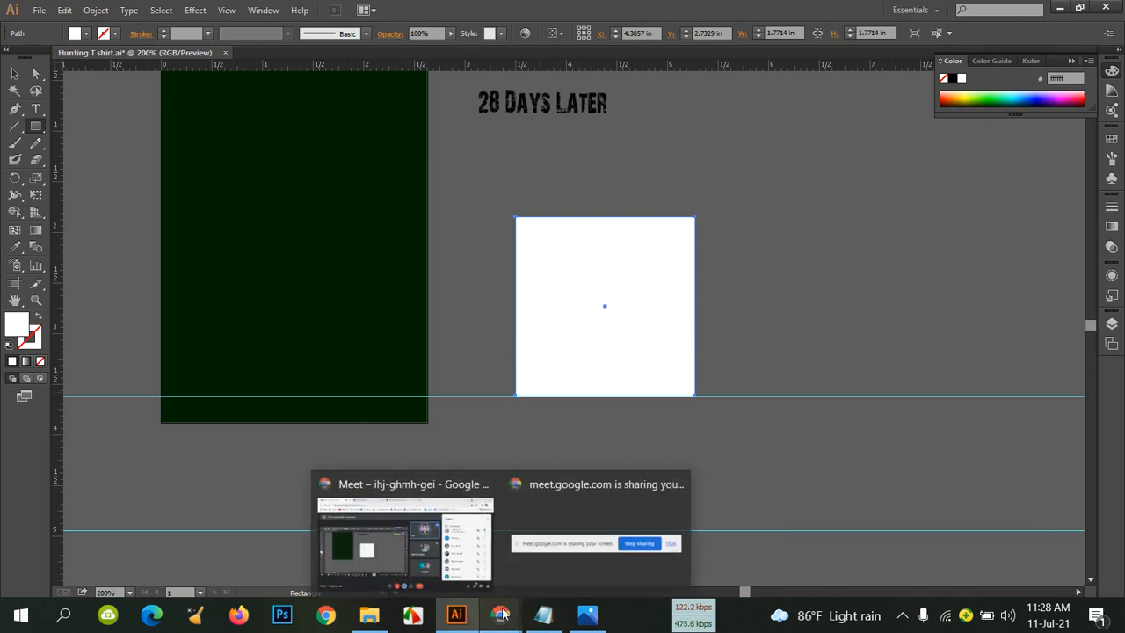
pyautogui.click(431, 547)
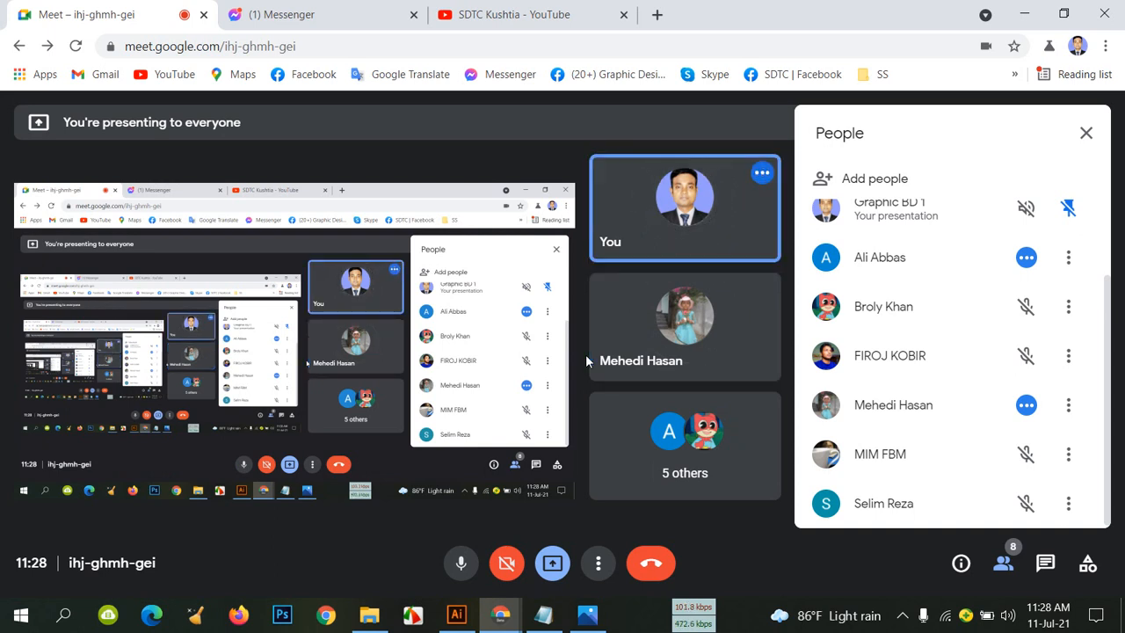
pyautogui.click(443, 624)
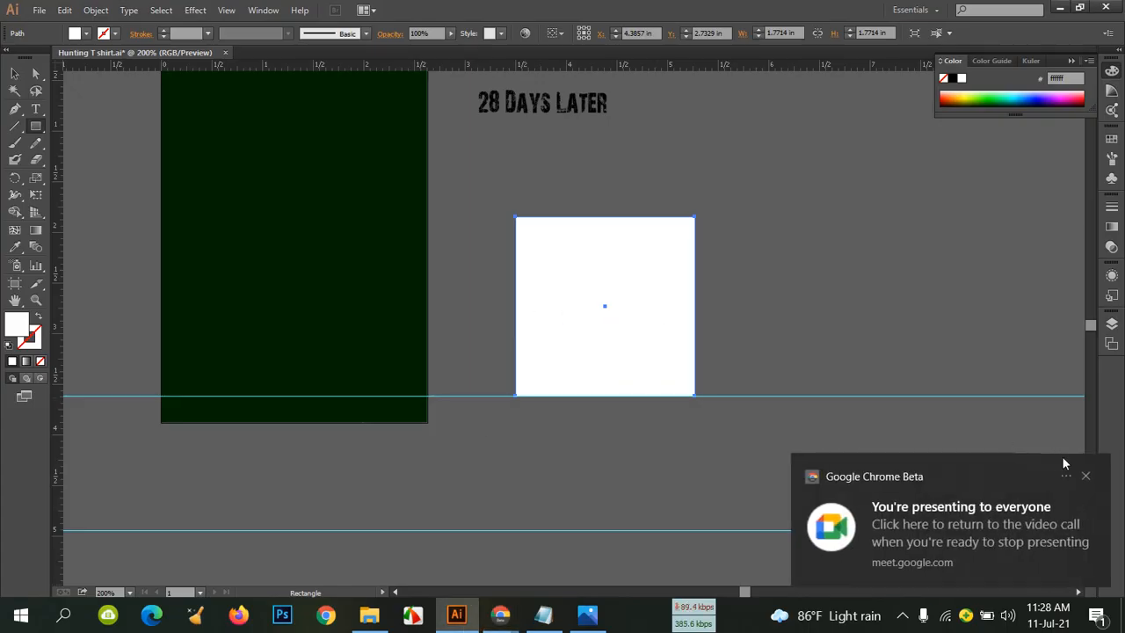
pyautogui.click(1091, 475)
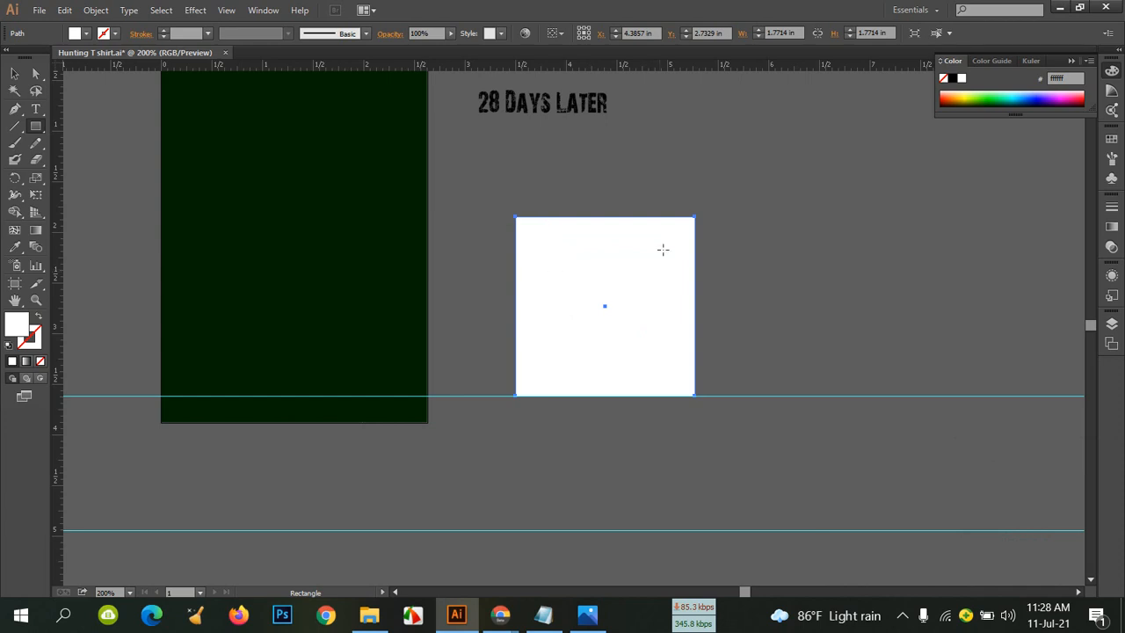
# Move the white square to the empty area left of the T-shirt artwork and switch to the Direct Selection tool
pyautogui.scroll(1, 589, 272)
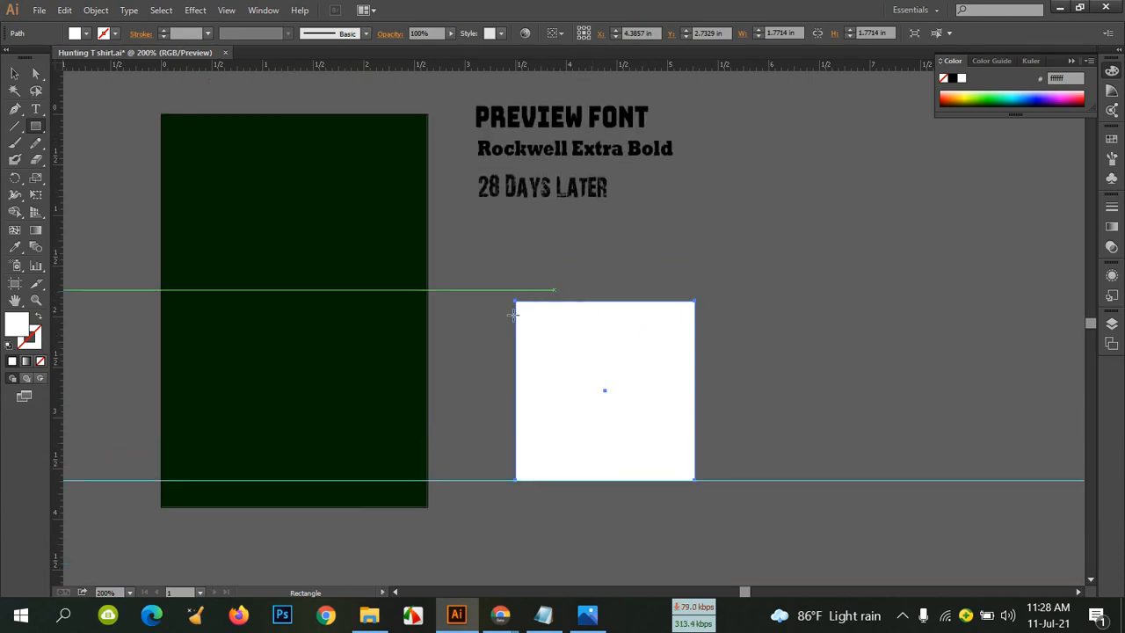
pyautogui.click(14, 73)
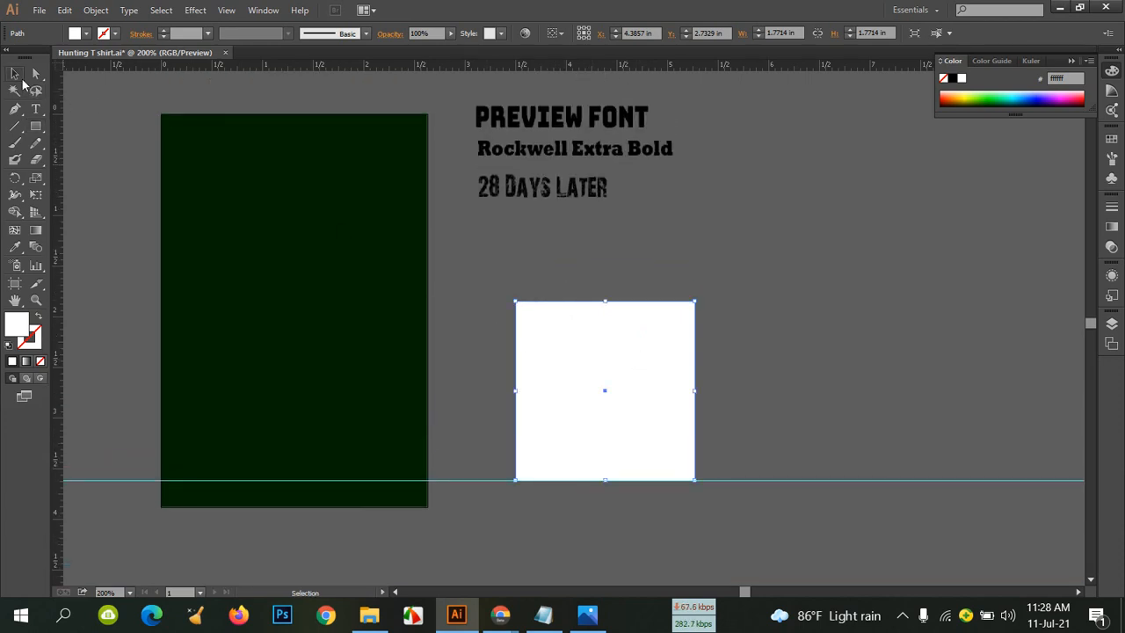
pyautogui.moveTo(688, 263); pyautogui.dragTo(689, 262)
pyautogui.moveTo(545, 256); pyautogui.dragTo(917, 252)
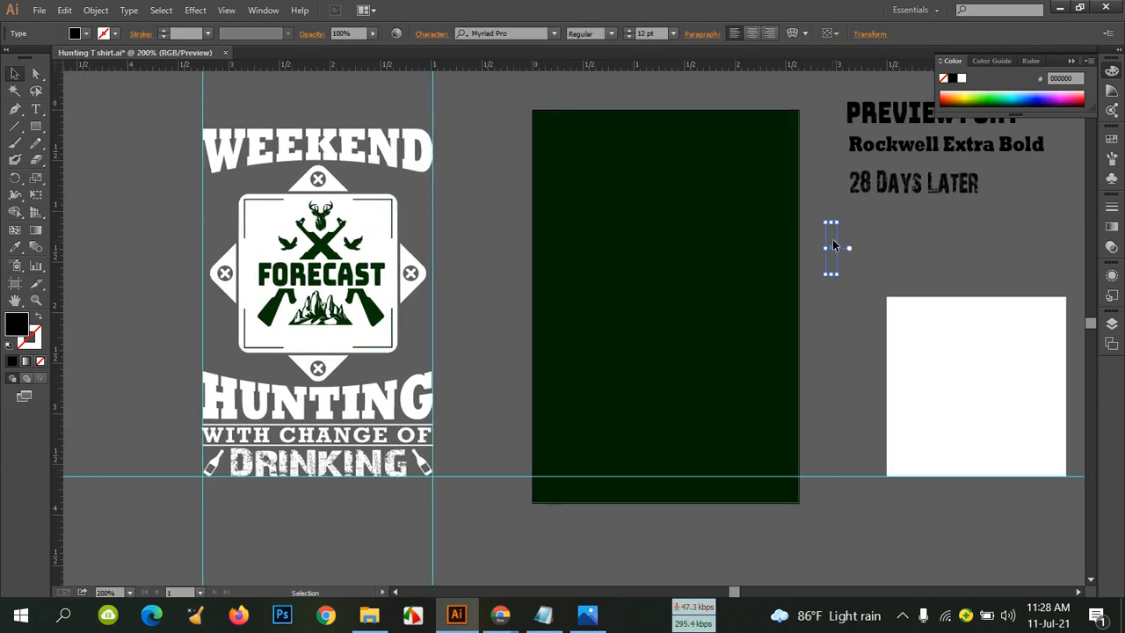
pyautogui.click(832, 239)
pyautogui.moveTo(1001, 320); pyautogui.dragTo(152, 256)
pyautogui.moveTo(484, 279); pyautogui.dragTo(887, 285)
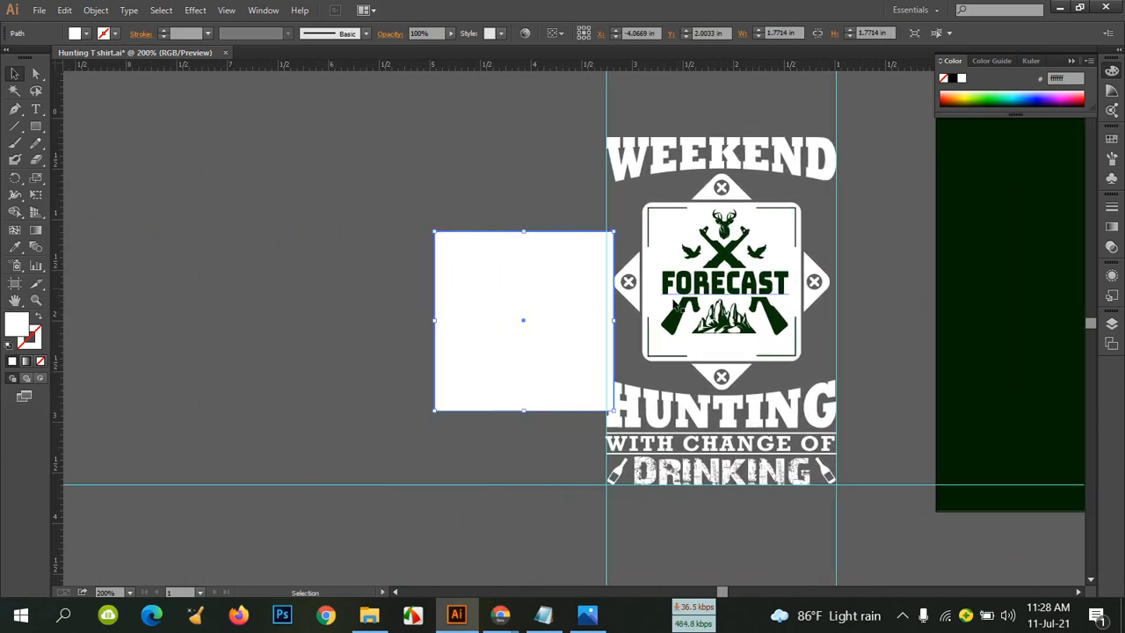
pyautogui.moveTo(540, 294); pyautogui.dragTo(378, 262)
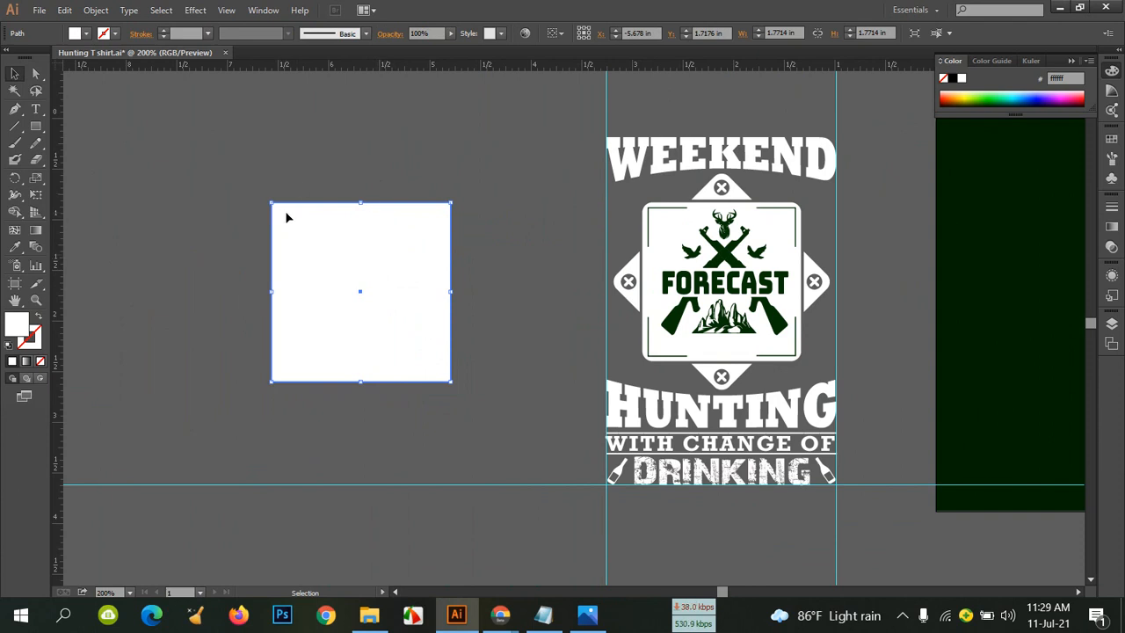
pyautogui.click(36, 77)
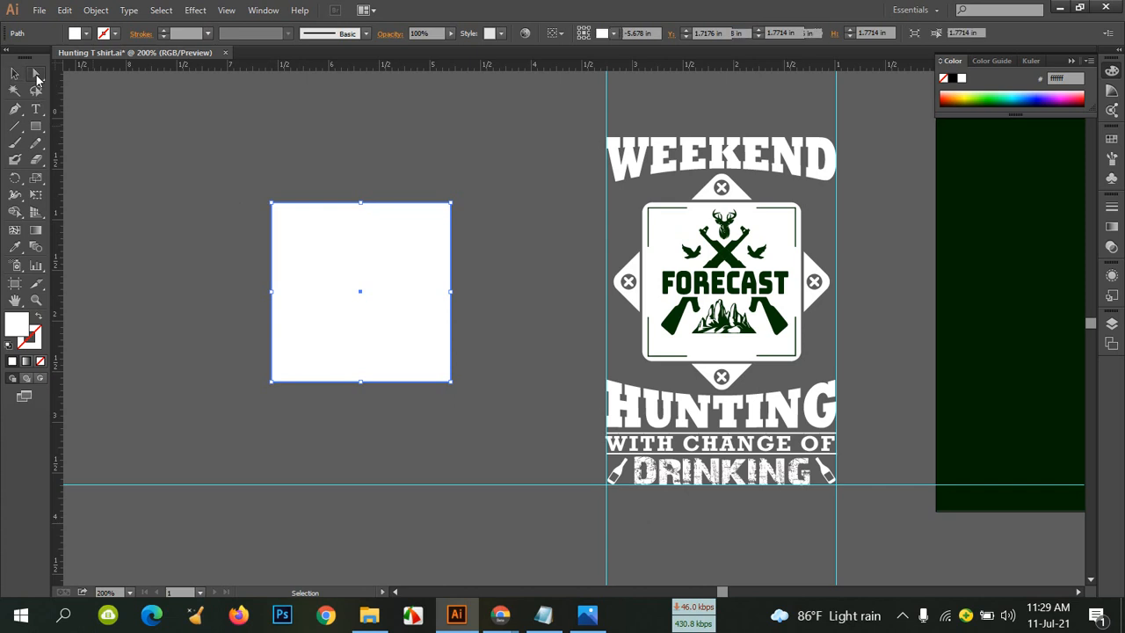
# Round the white square's corners to 0.15 in and move the square farther up and away from the T-shirt artwork
pyautogui.moveTo(282, 214); pyautogui.dragTo(287, 221)
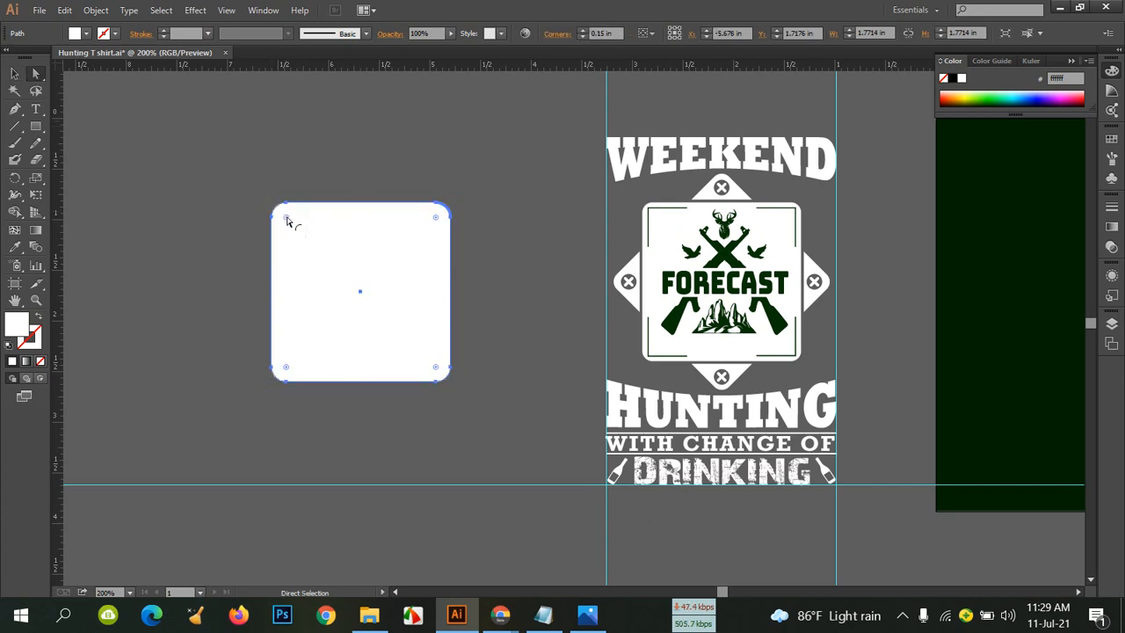
pyautogui.click(170, 143)
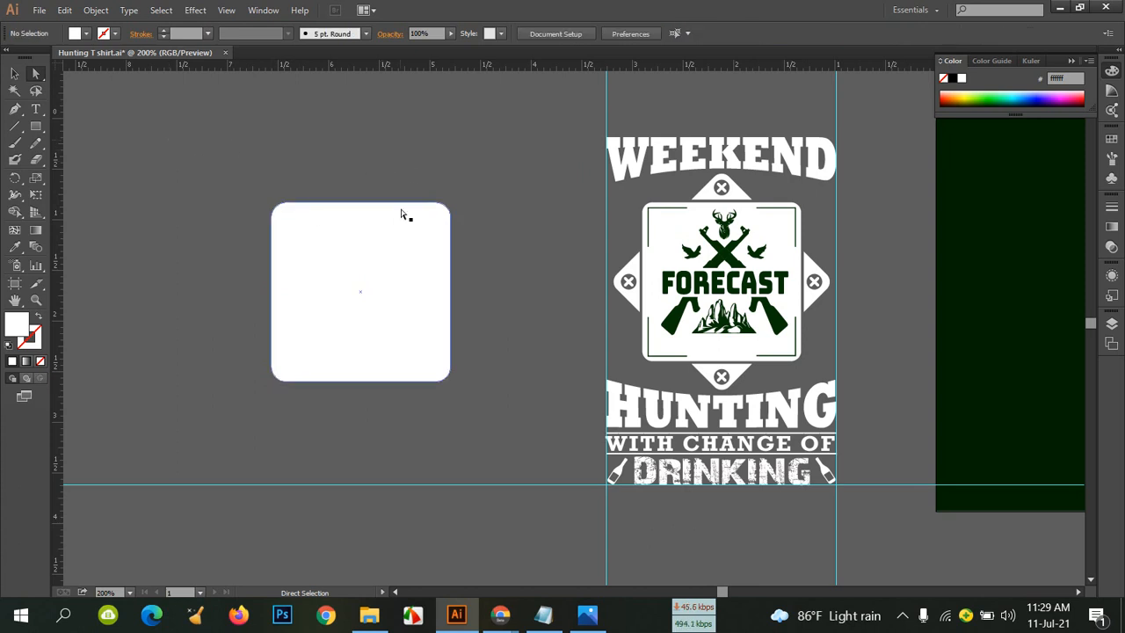
pyautogui.click(16, 74)
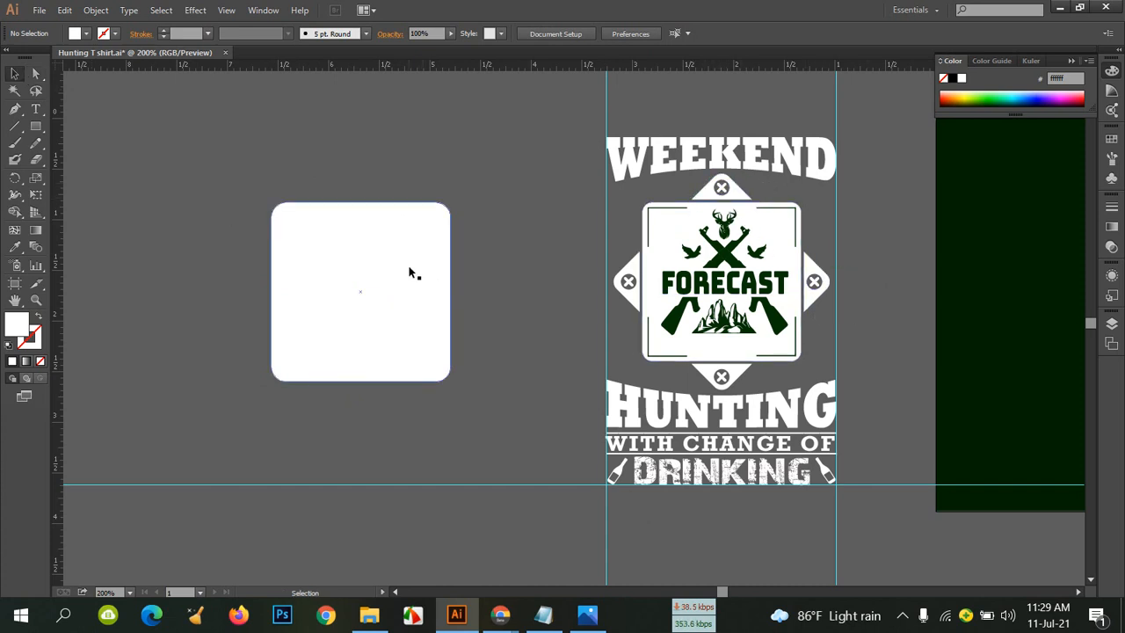
pyautogui.moveTo(396, 271); pyautogui.dragTo(317, 246)
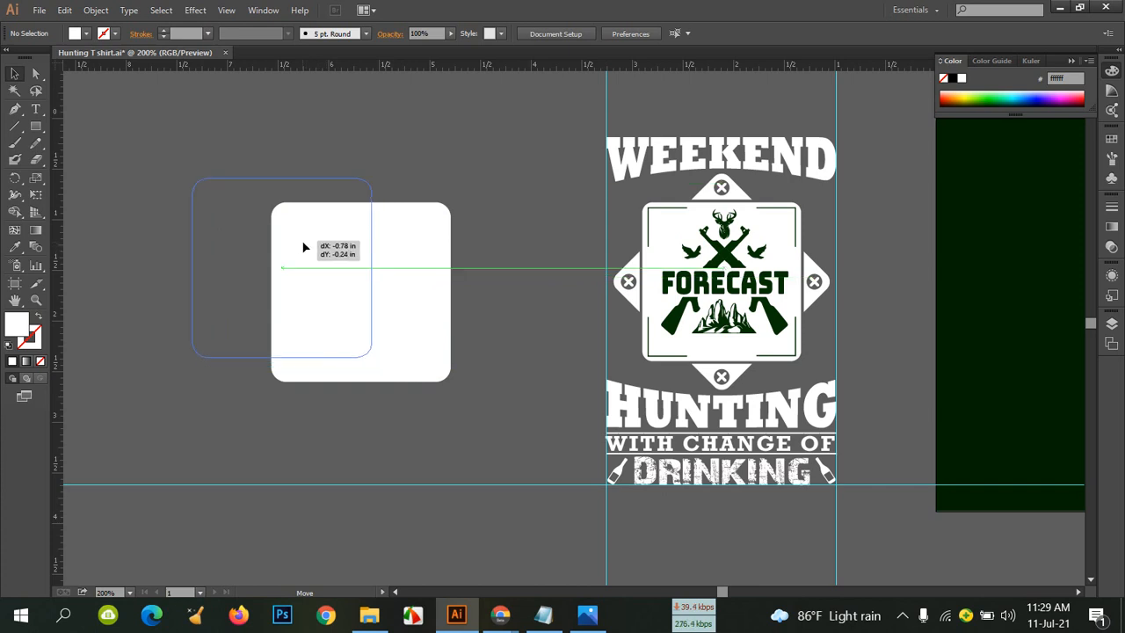
pyautogui.click(443, 265)
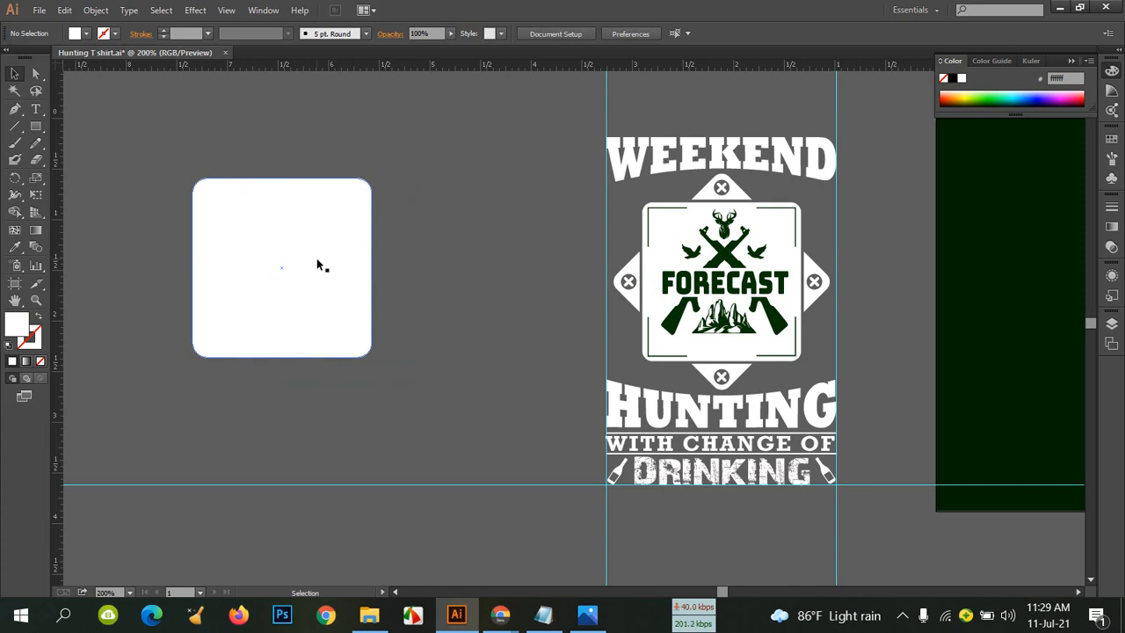
pyautogui.moveTo(318, 263); pyautogui.dragTo(222, 193)
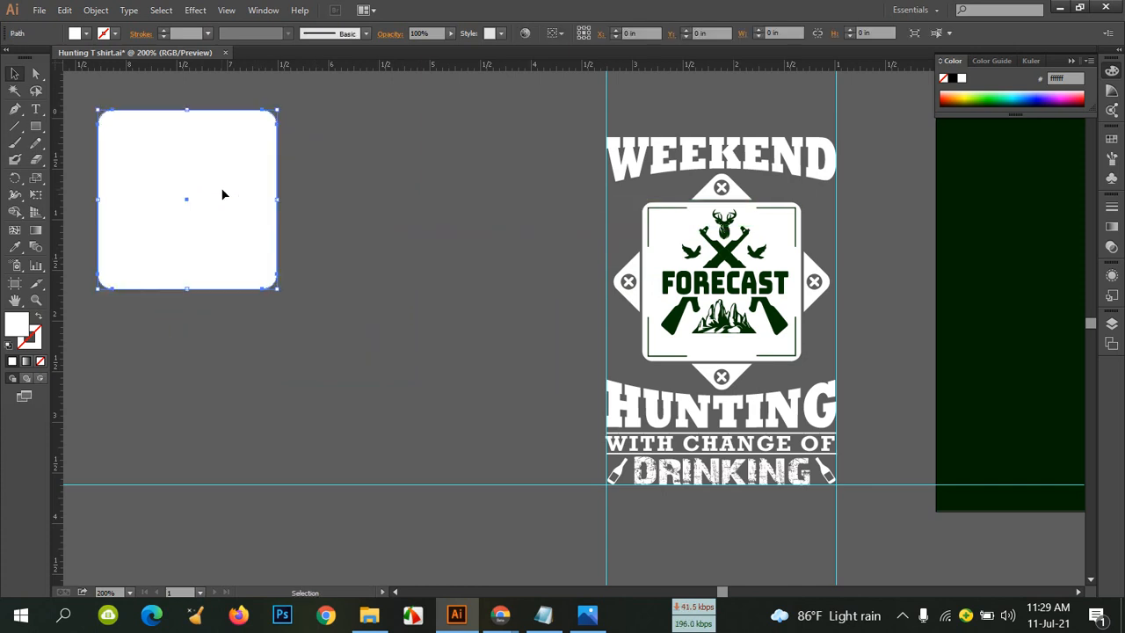
# Duplicate the rounded white square, rotate the copy 45 degrees into a diamond and place it below the original, slightly overlapping
pyautogui.moveTo(226, 191); pyautogui.dragTo(444, 298)
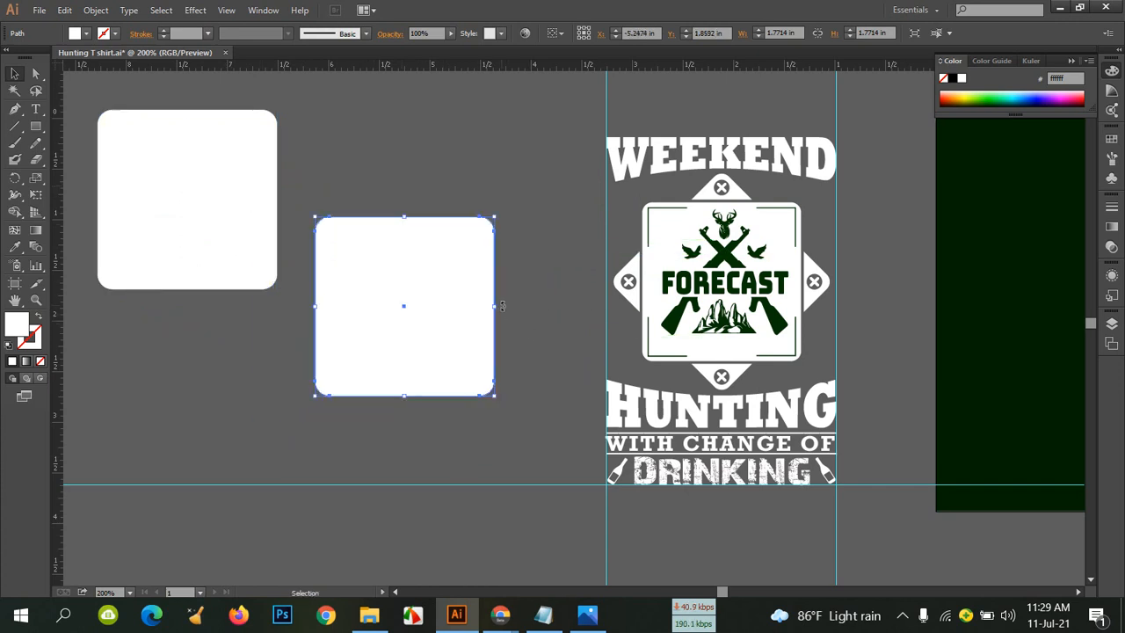
pyautogui.moveTo(502, 305); pyautogui.dragTo(519, 384)
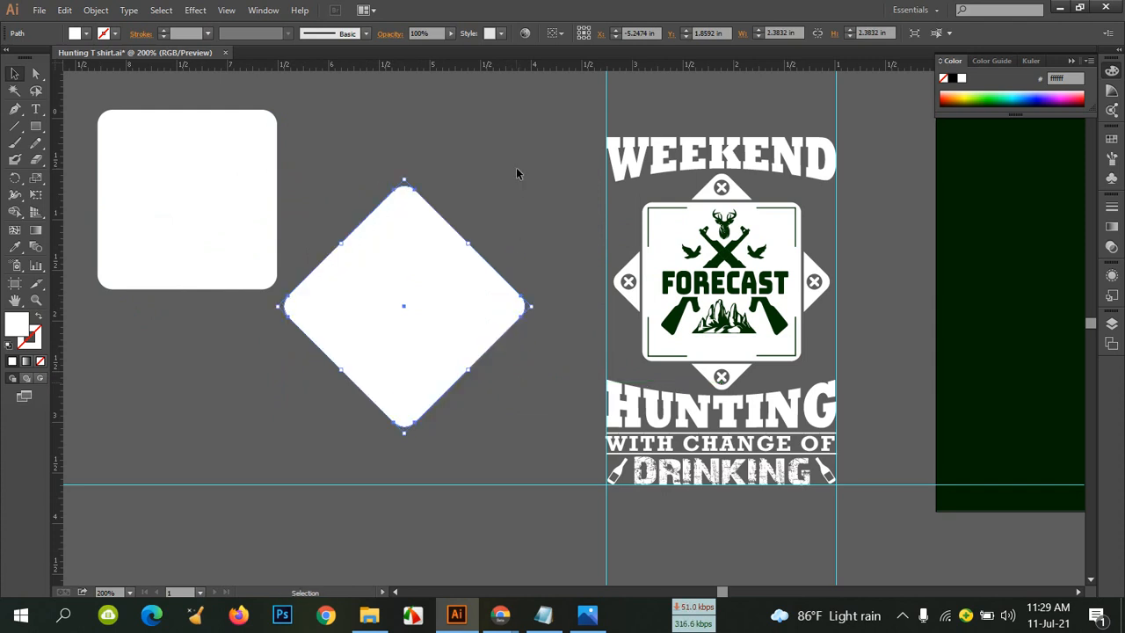
pyautogui.click(512, 195)
pyautogui.moveTo(403, 284); pyautogui.dragTo(267, 344)
pyautogui.click(430, 233)
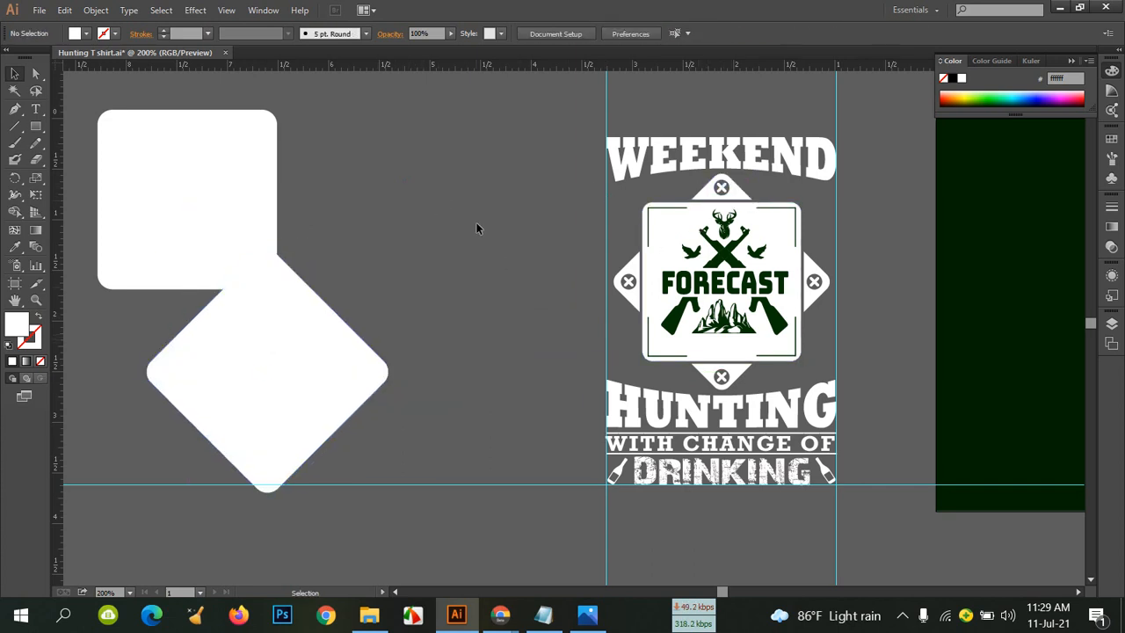
# Draw a circle about 1.02 in wide in the empty space beside the white shapes and fill it black
pyautogui.click(36, 126)
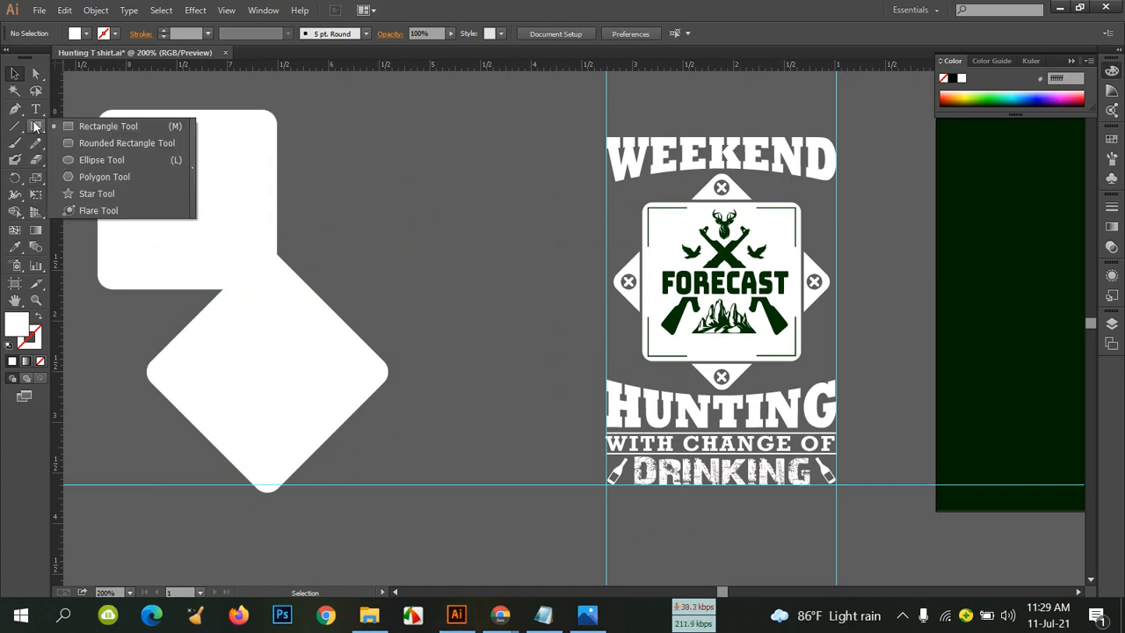
pyautogui.click(88, 162)
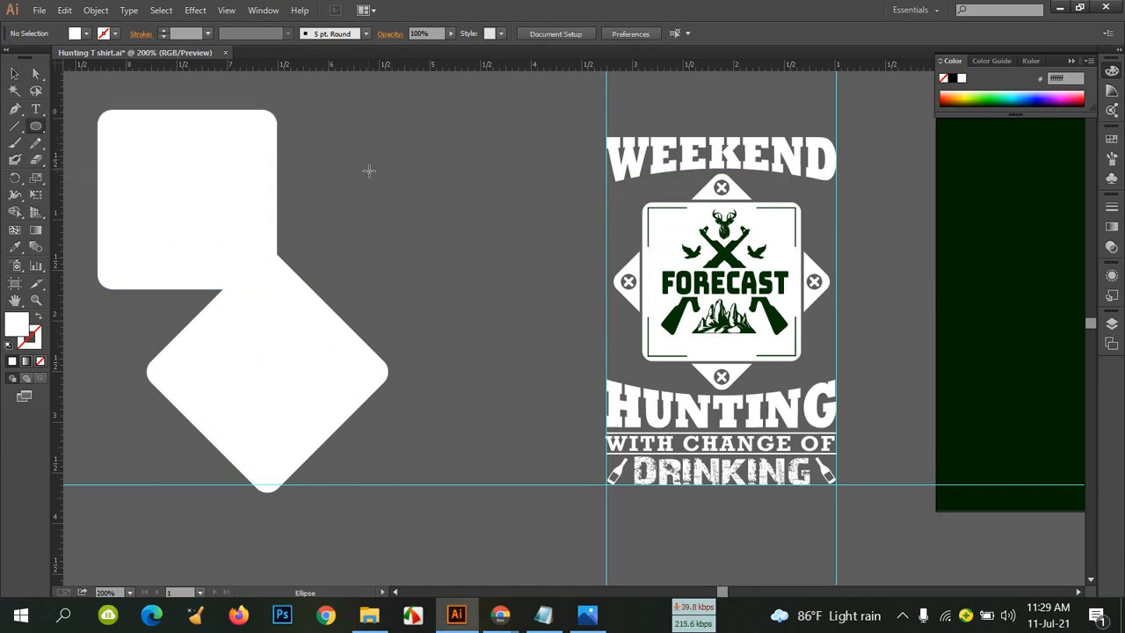
pyautogui.moveTo(351, 163); pyautogui.dragTo(455, 264)
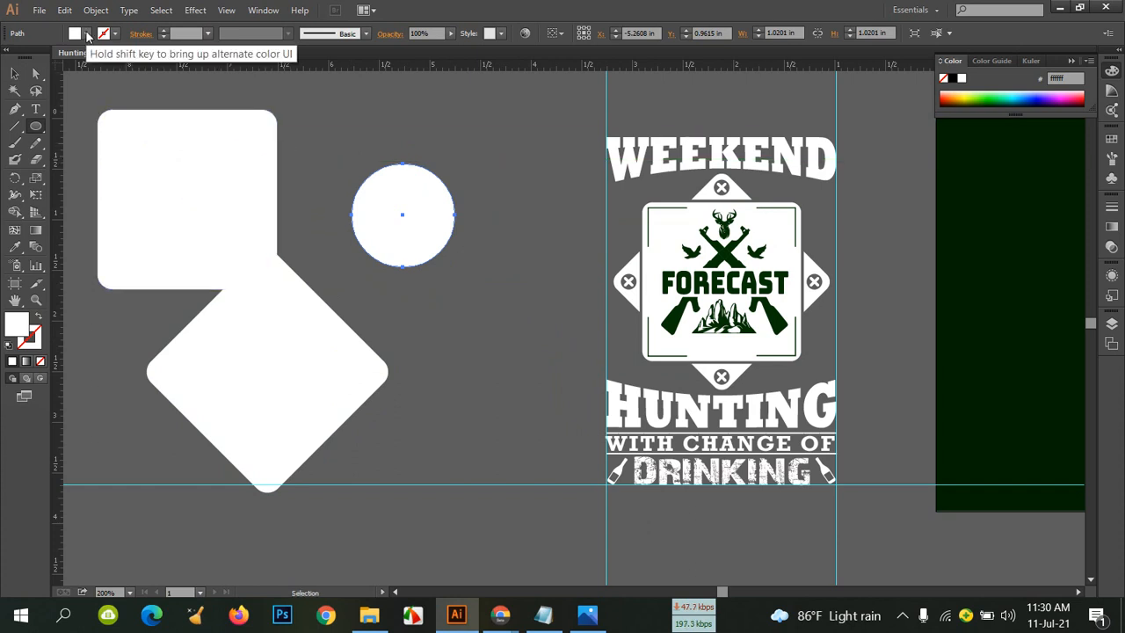
pyautogui.click(87, 35)
pyautogui.click(38, 58)
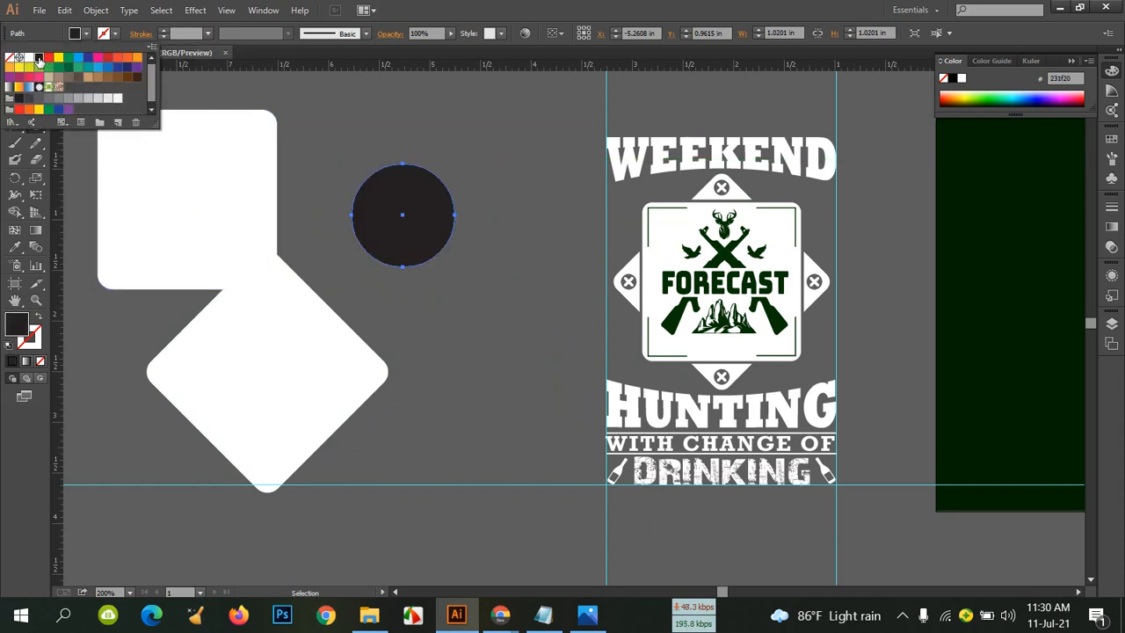
pyautogui.click(524, 12)
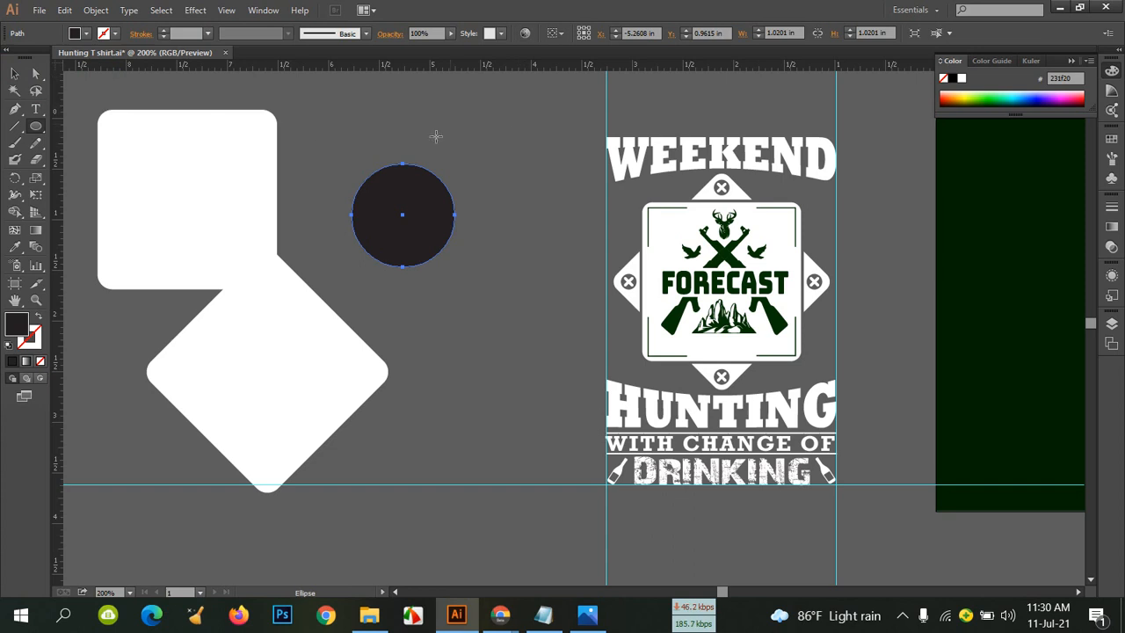
# Draw a narrow upright rounded rectangle about 0.24 by 0.95 in beside the black circle and fill it white
pyautogui.click(36, 126)
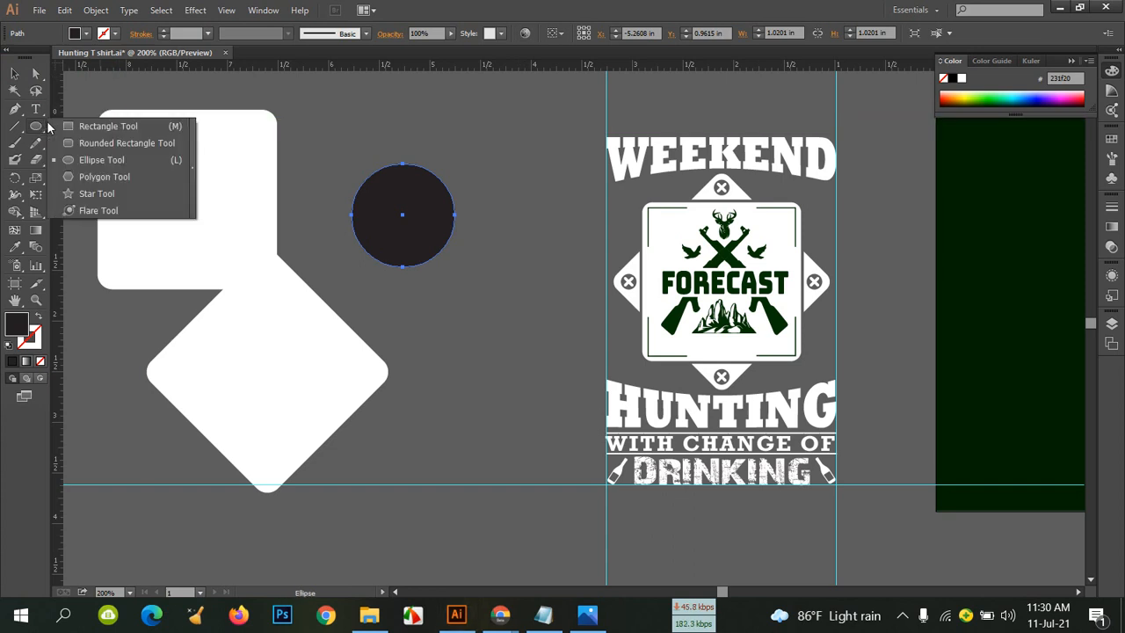
pyautogui.click(94, 143)
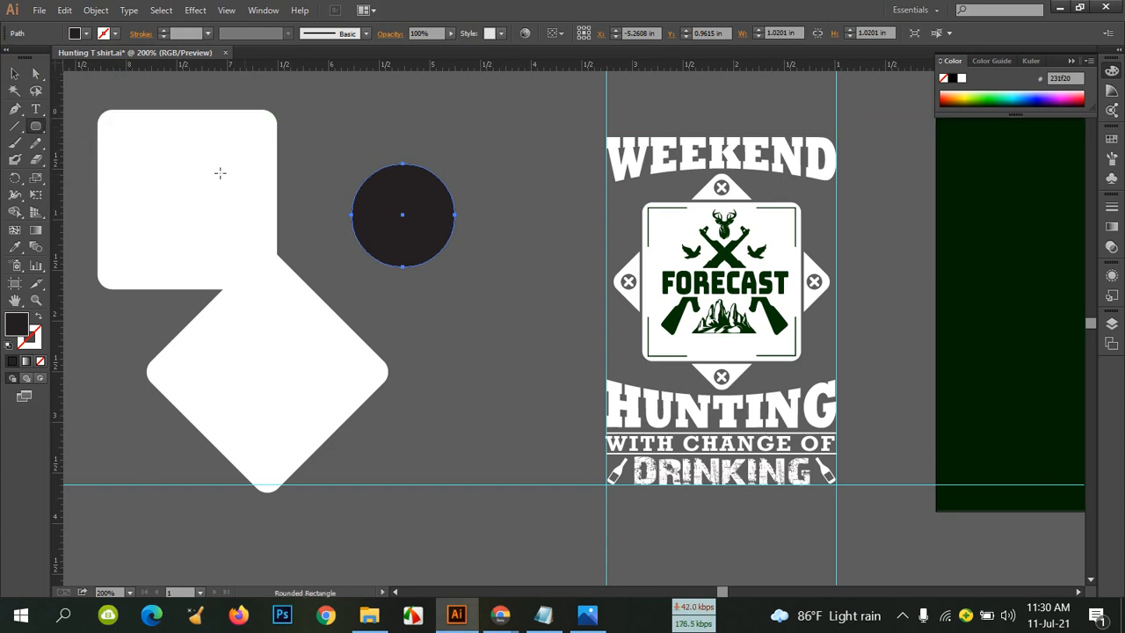
pyautogui.moveTo(483, 165); pyautogui.dragTo(508, 260)
pyautogui.press('v')
pyautogui.click(85, 33)
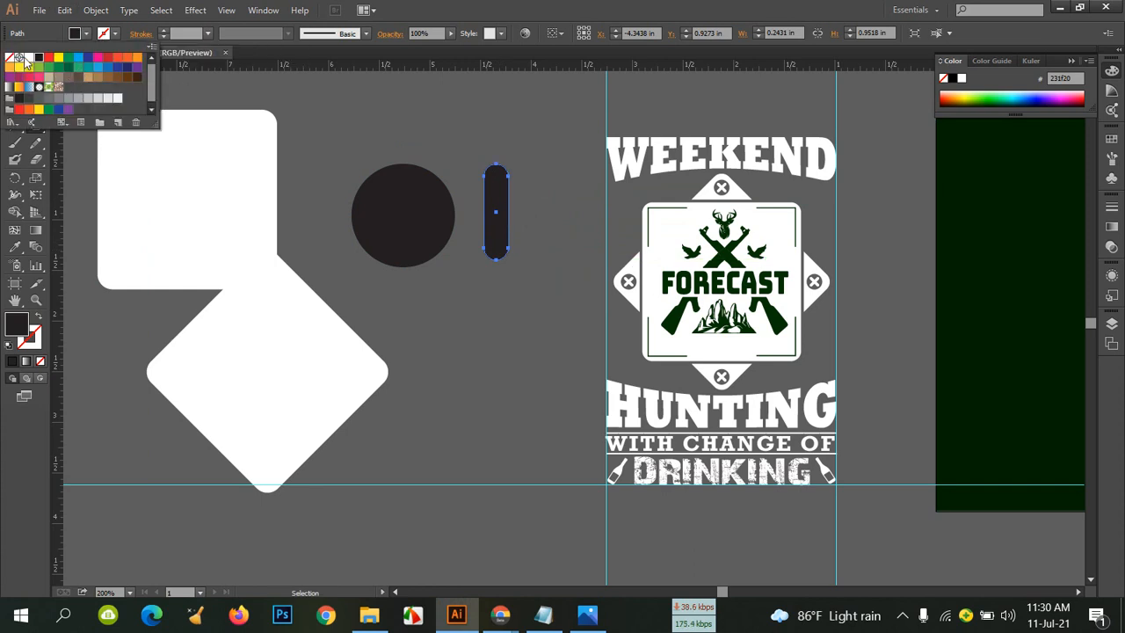
pyautogui.click(30, 58)
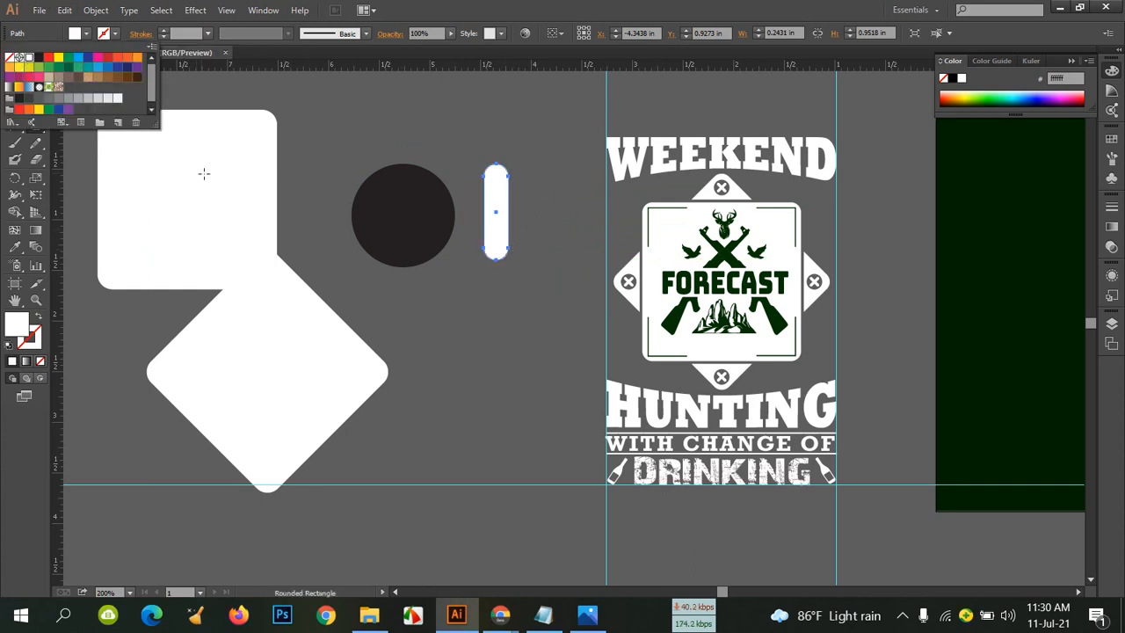
pyautogui.click(542, 6)
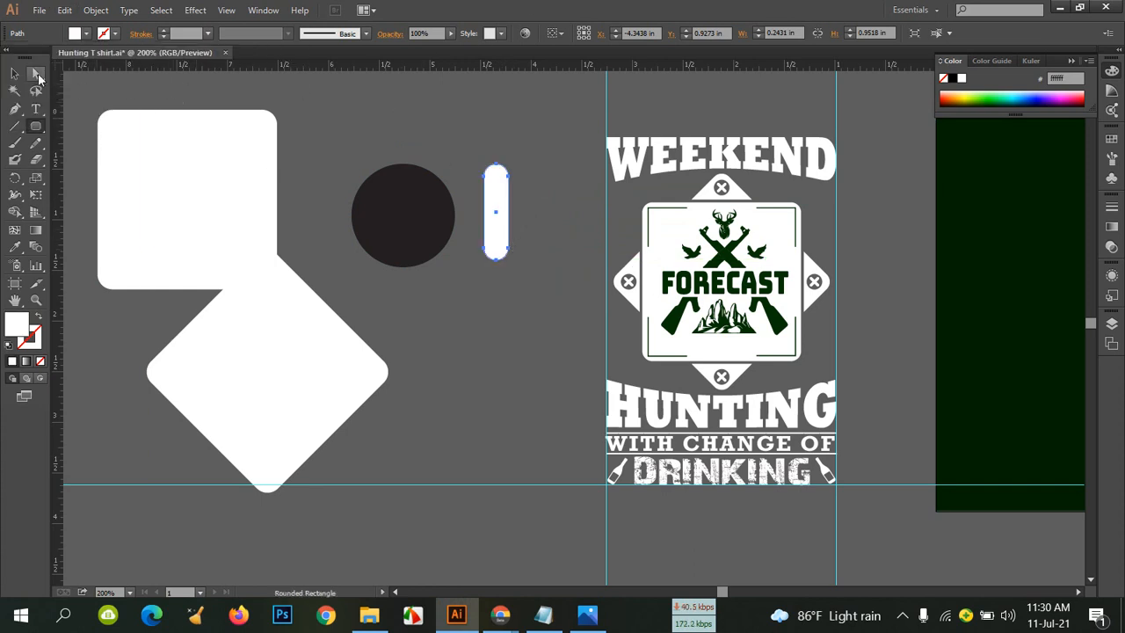
# Rotate the white rounded bar 45 degrees and reflect a copy across the vertical axis to form an X
pyautogui.moveTo(519, 218); pyautogui.dragTo(533, 182)
pyautogui.rightClick(504, 215)
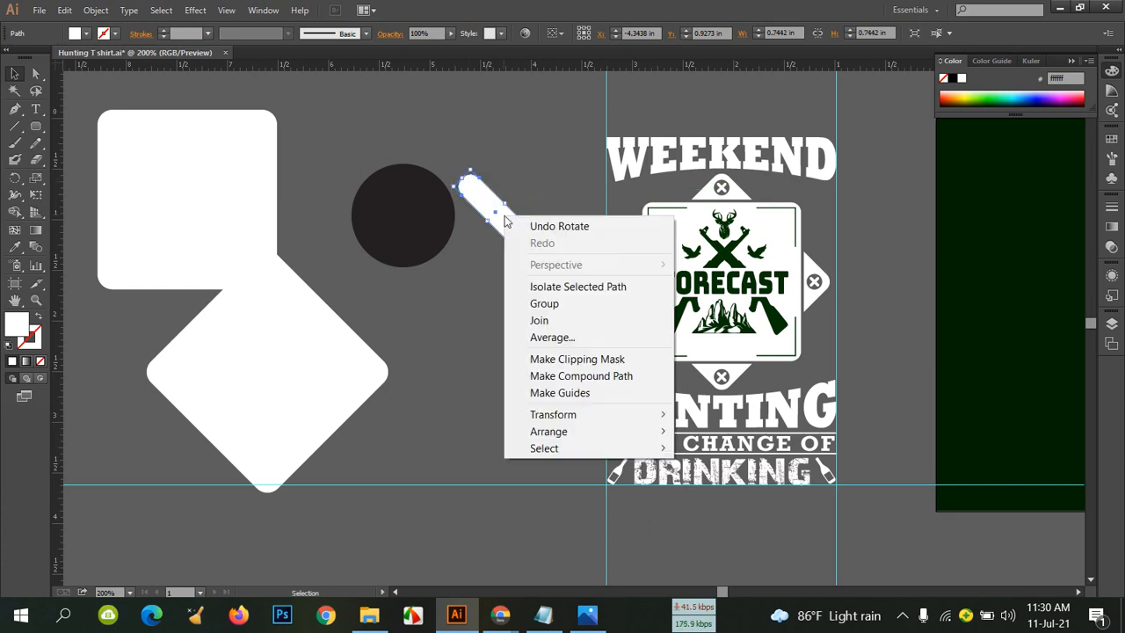
pyautogui.moveTo(571, 413)
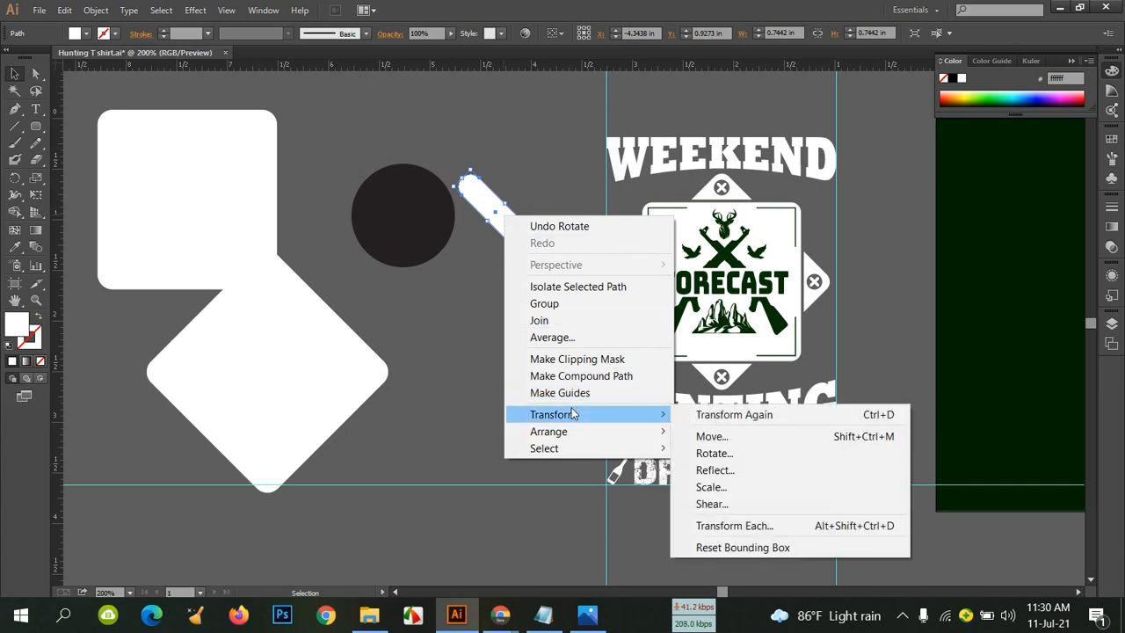
pyautogui.click(714, 470)
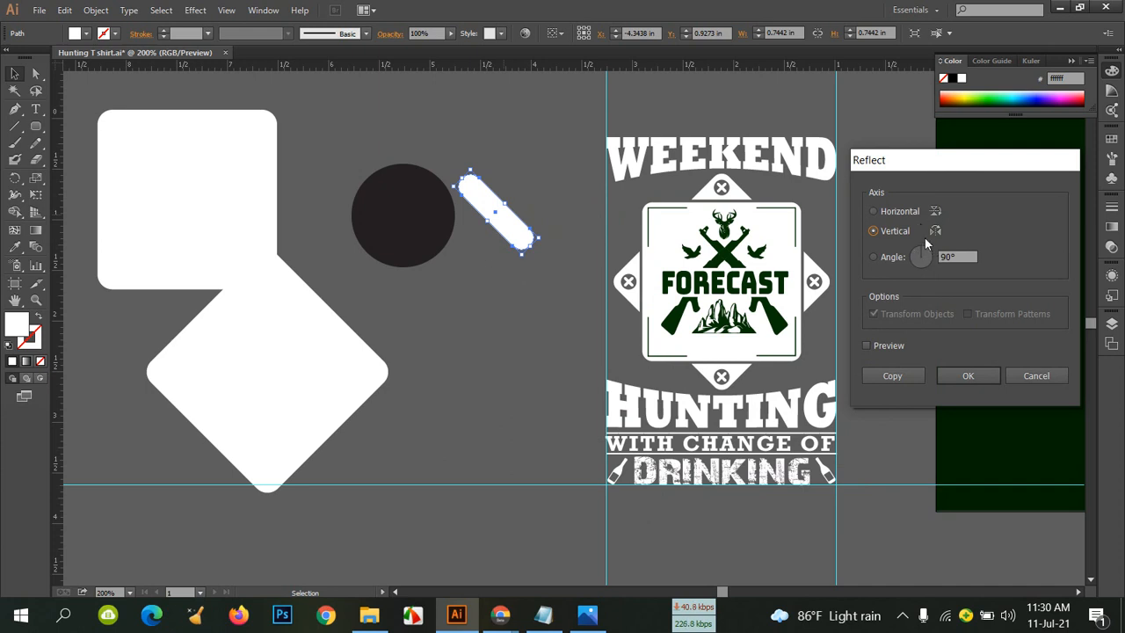
pyautogui.click(867, 345)
pyautogui.click(876, 378)
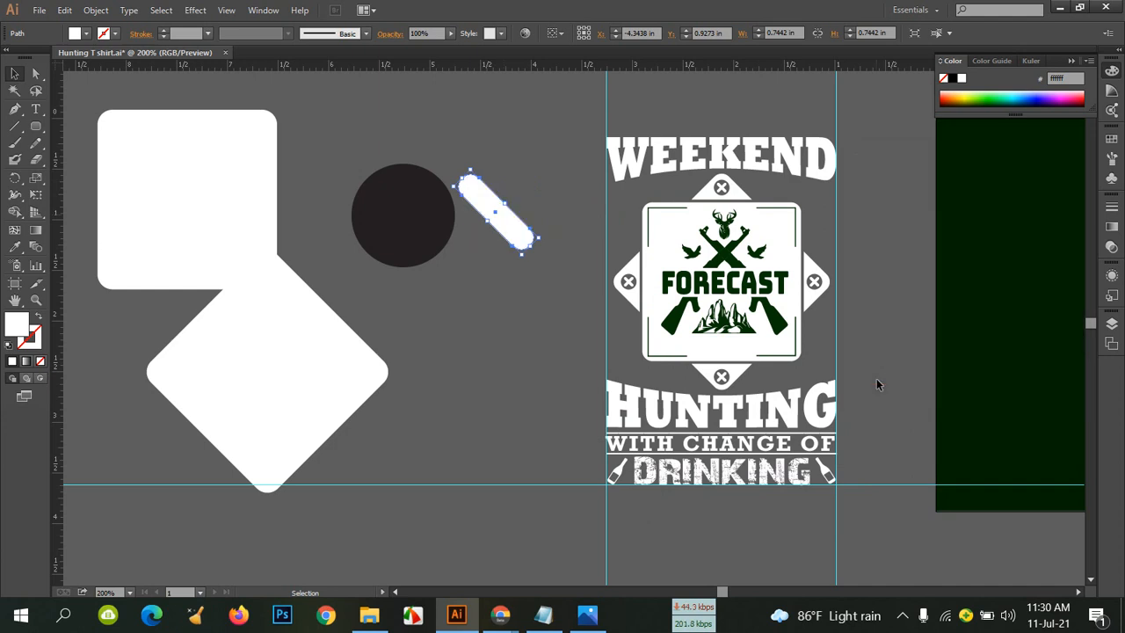
pyautogui.click(545, 282)
# Shift the black circle slightly away from the X and group the X's two crossing bars
pyautogui.moveTo(410, 219); pyautogui.dragTo(383, 213)
pyautogui.click(480, 315)
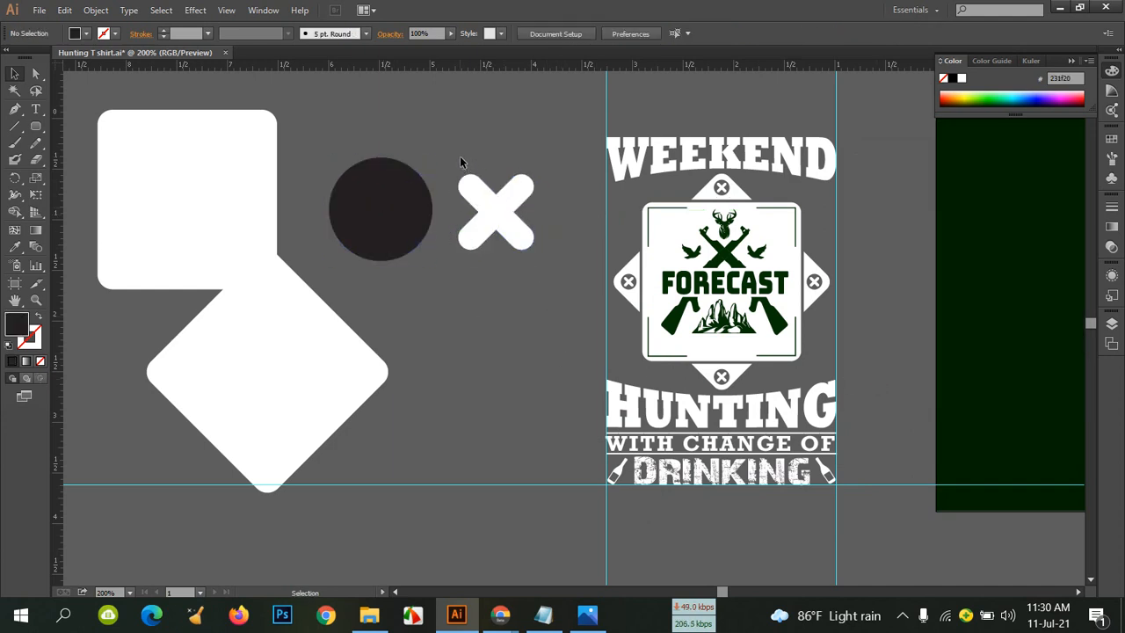
pyautogui.moveTo(489, 204); pyautogui.dragTo(542, 254)
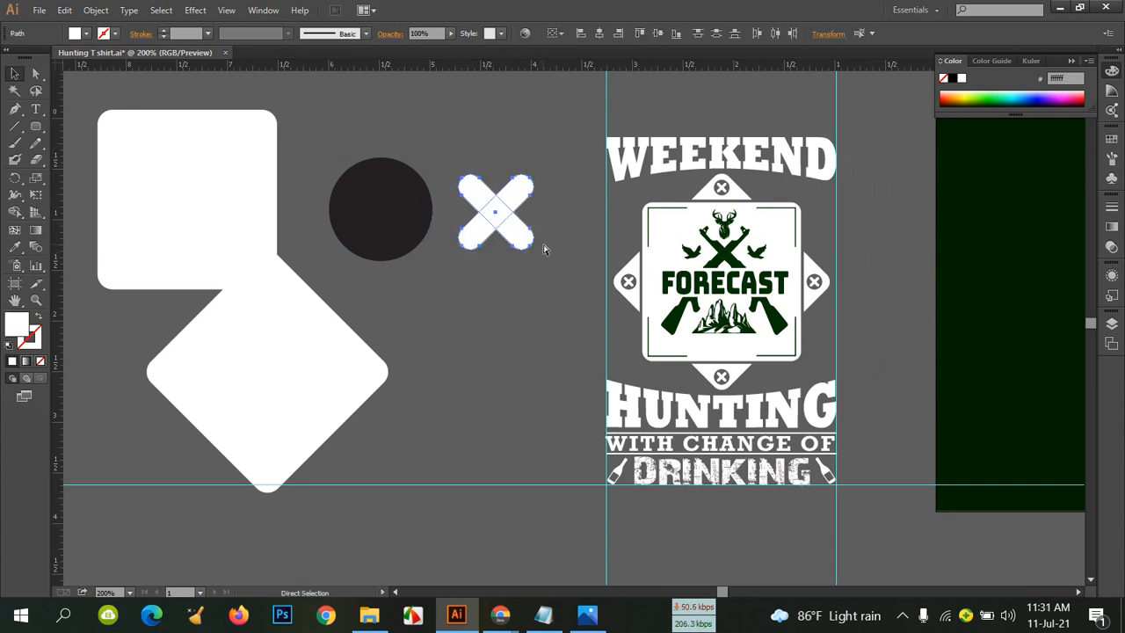
pyautogui.hotkey('ctrl', 'g')
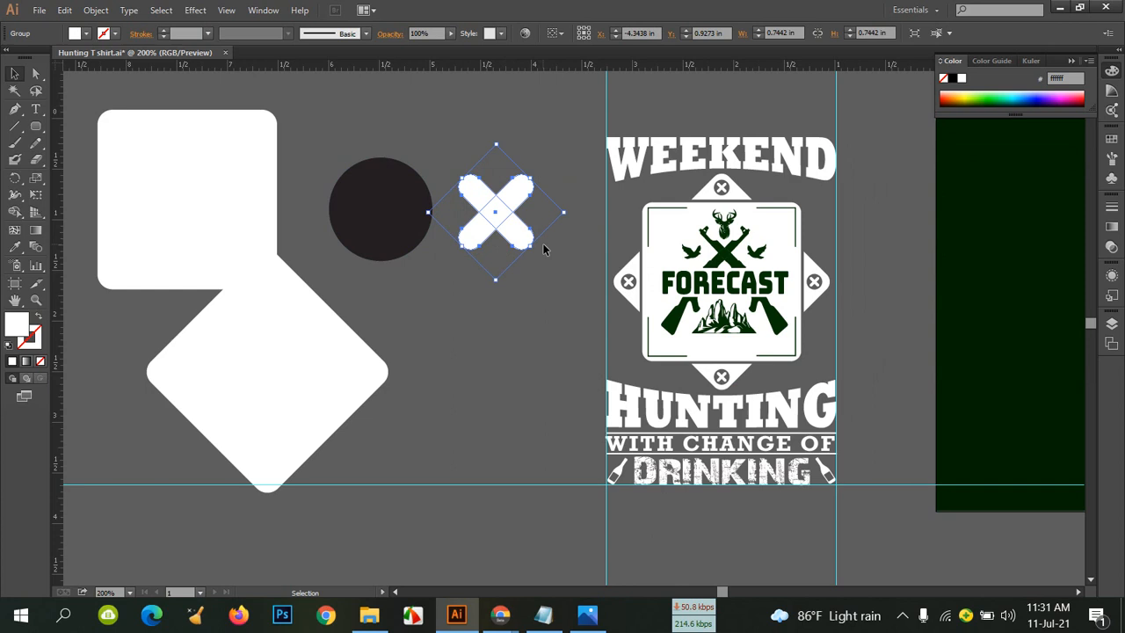
pyautogui.click(529, 307)
# Place the white X over the black circle and scale it down to about 0.68 in wide to fit inside
pyautogui.moveTo(499, 219); pyautogui.dragTo(382, 212)
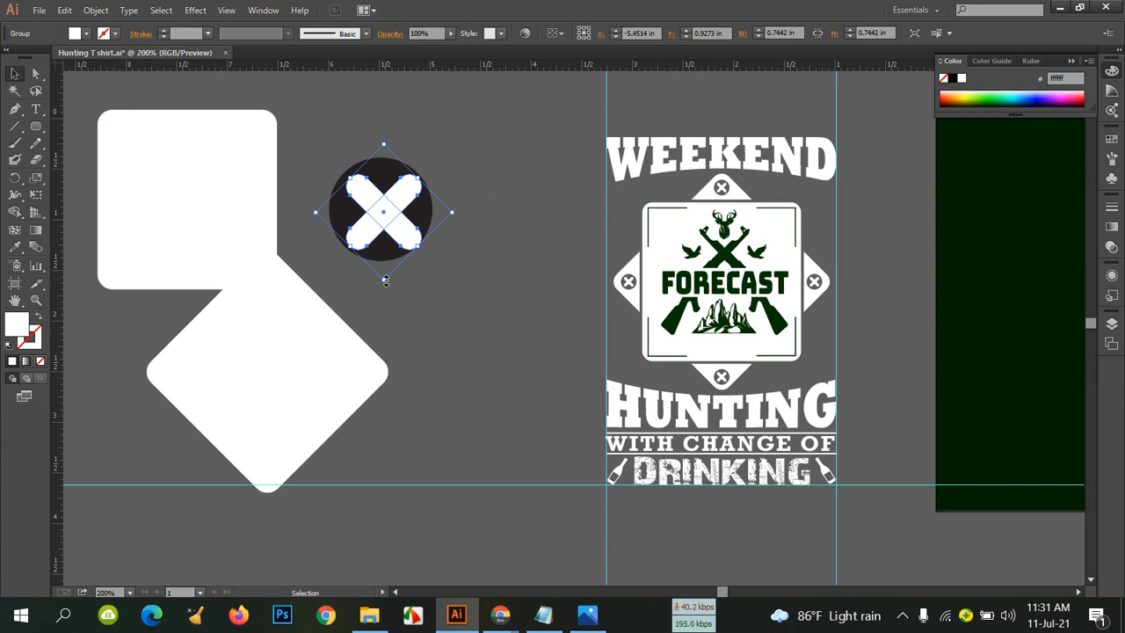
pyautogui.moveTo(385, 279); pyautogui.dragTo(379, 267)
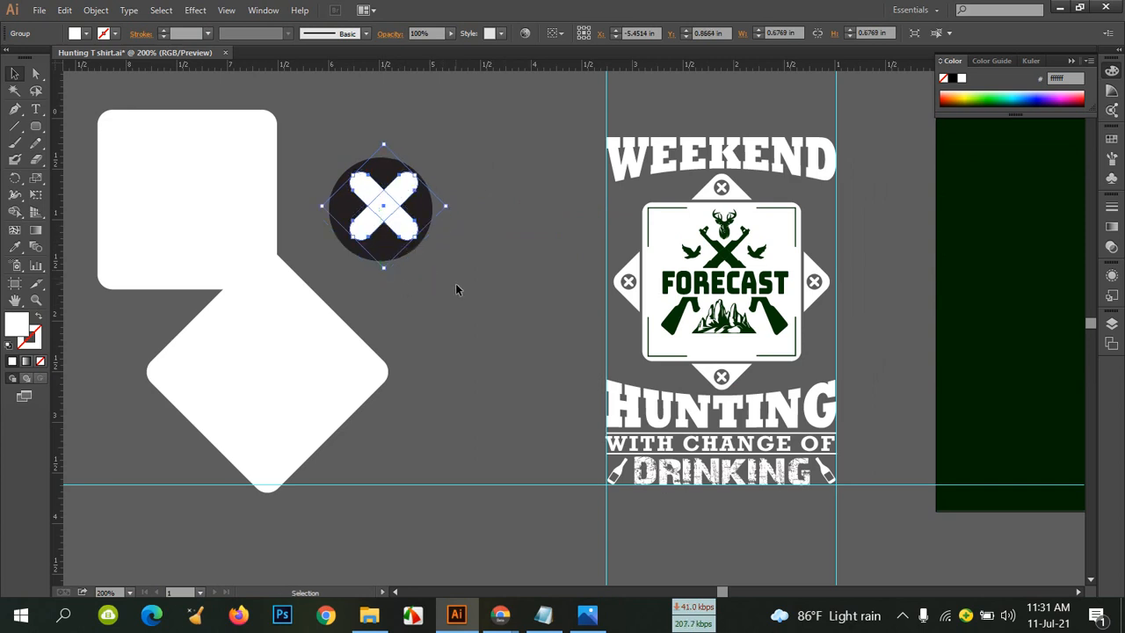
pyautogui.click(474, 252)
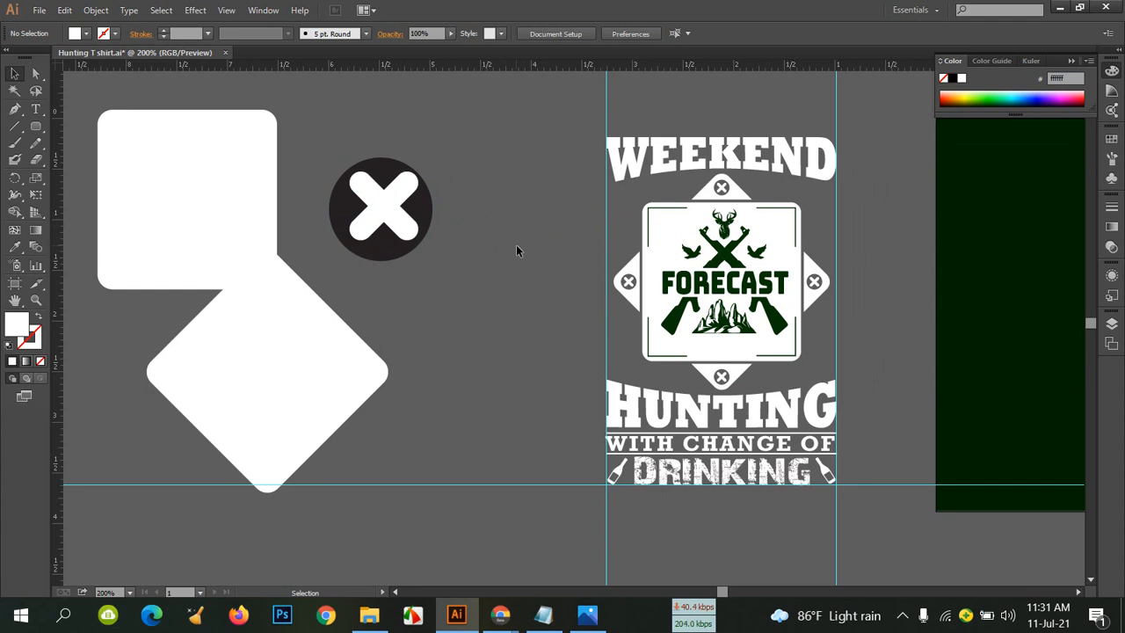
# Align the centers of the white X and black circle both horizontally and vertically
pyautogui.moveTo(330, 145); pyautogui.dragTo(452, 256)
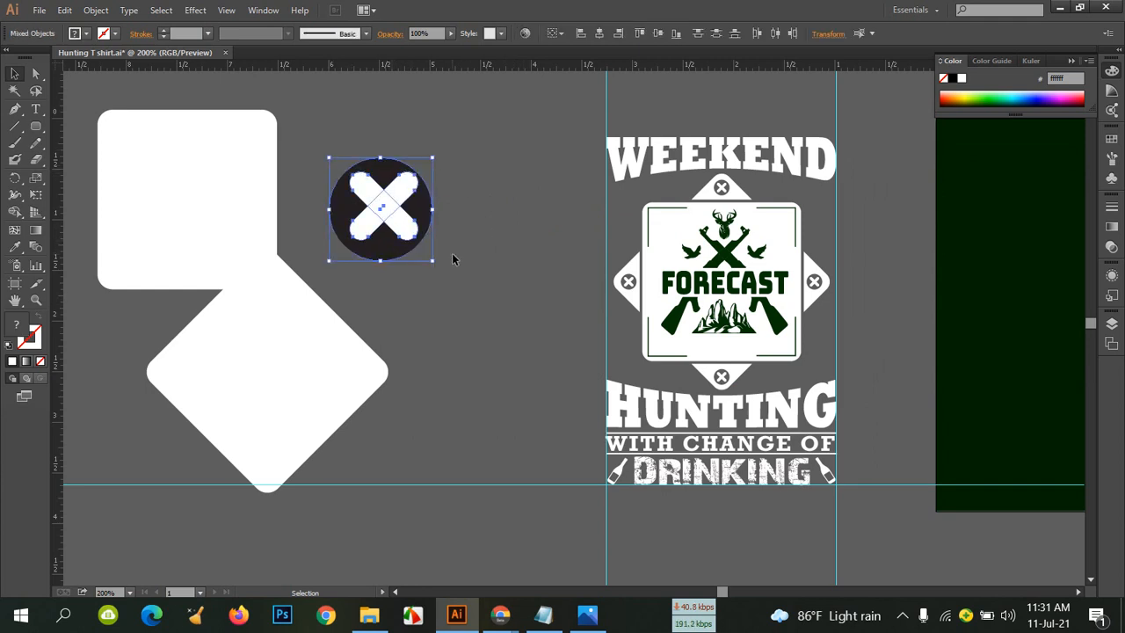
pyautogui.click(598, 35)
pyautogui.click(660, 37)
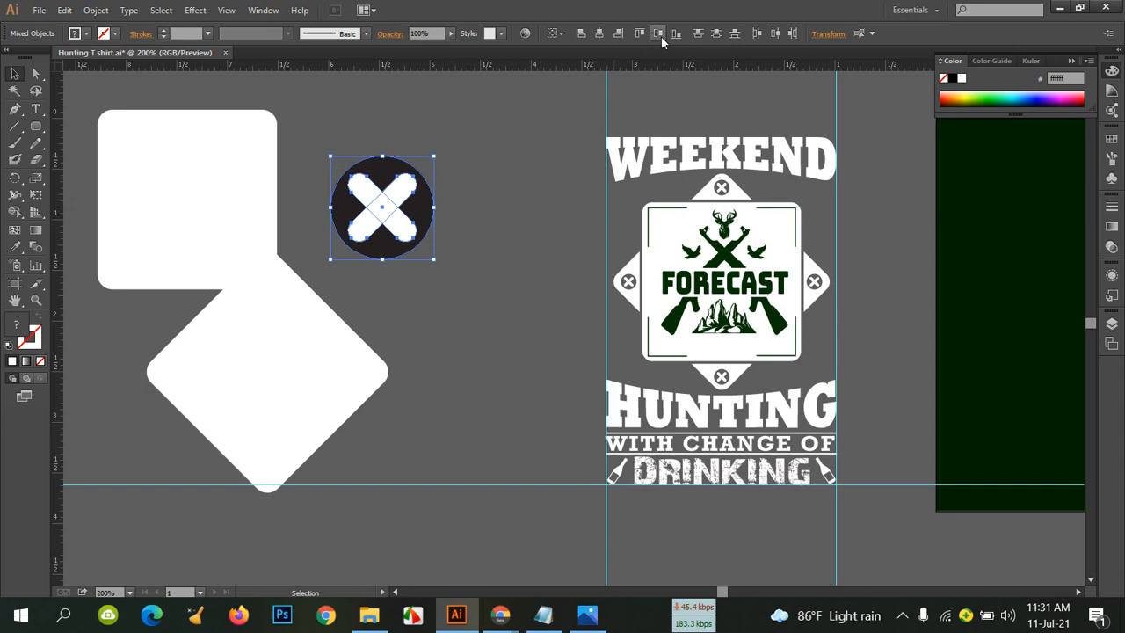
pyautogui.click(521, 211)
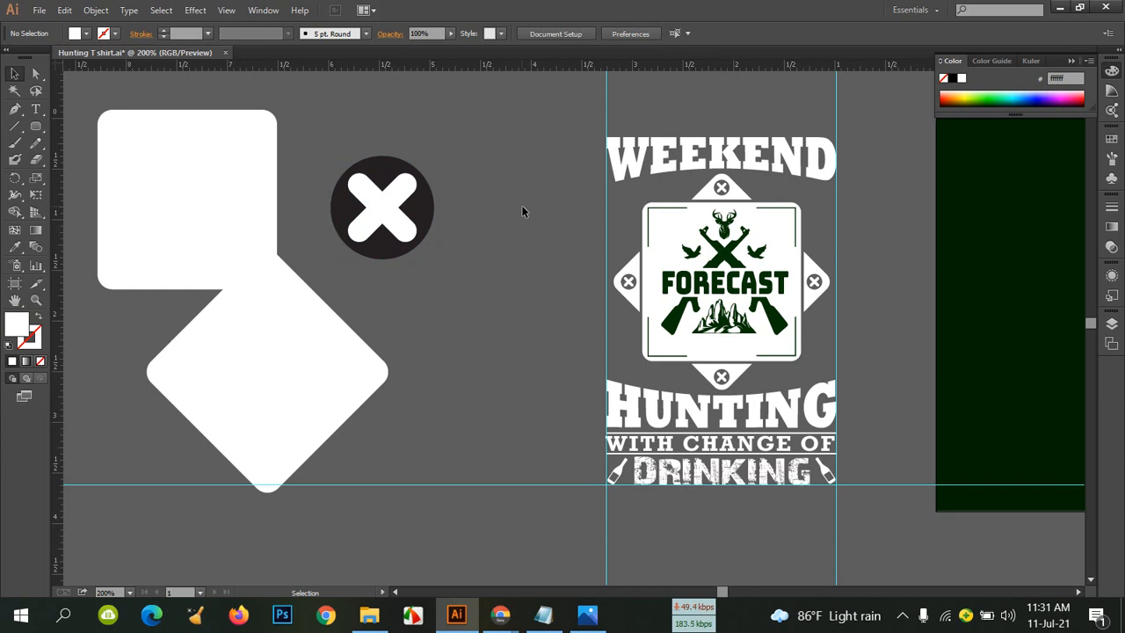
pyautogui.click(431, 204)
pyautogui.click(495, 225)
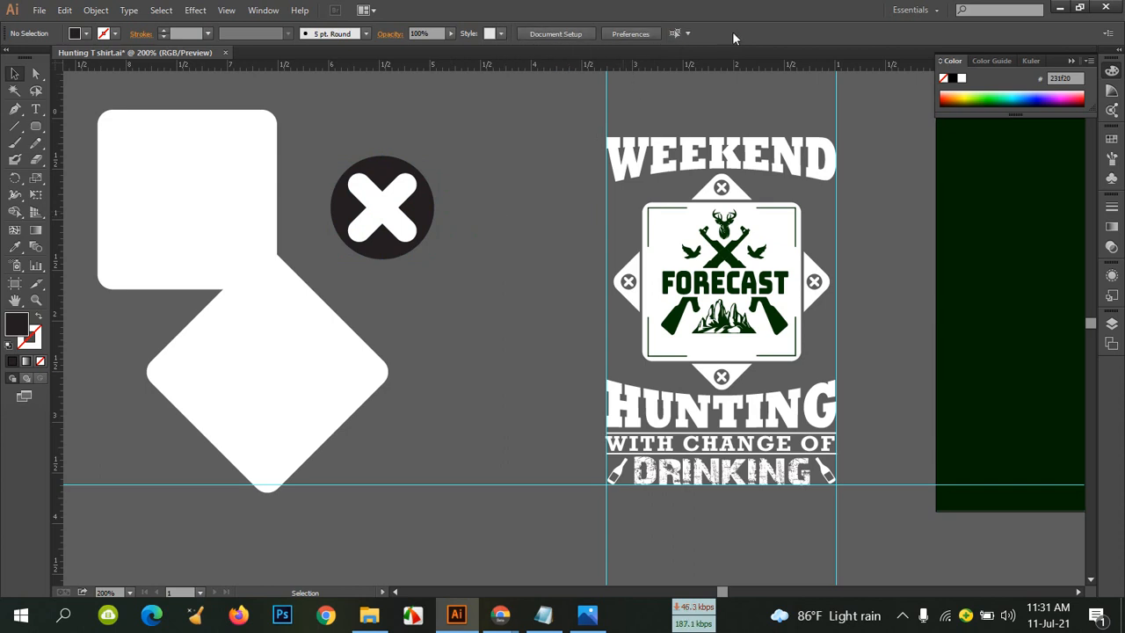
pyautogui.click(430, 194)
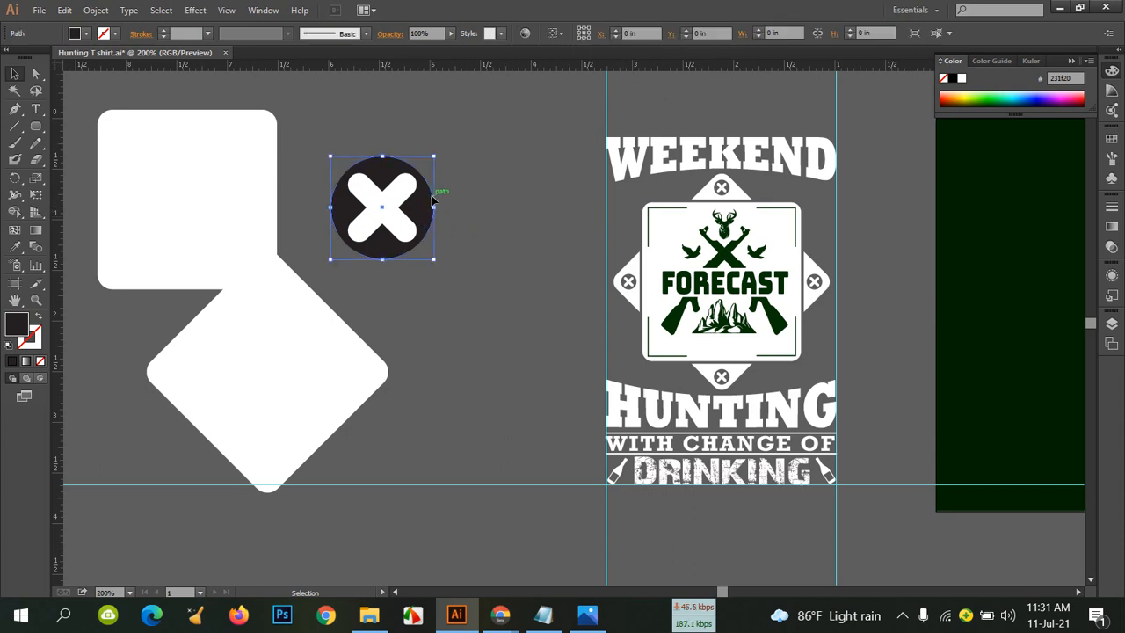
pyautogui.click(562, 32)
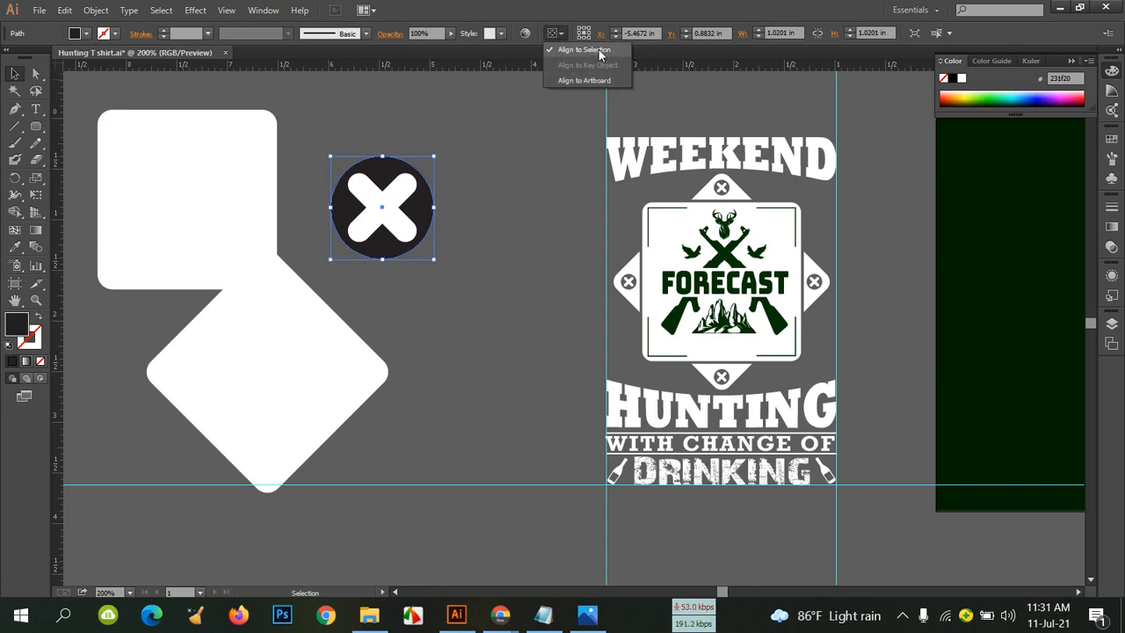
pyautogui.click(504, 127)
pyautogui.click(504, 128)
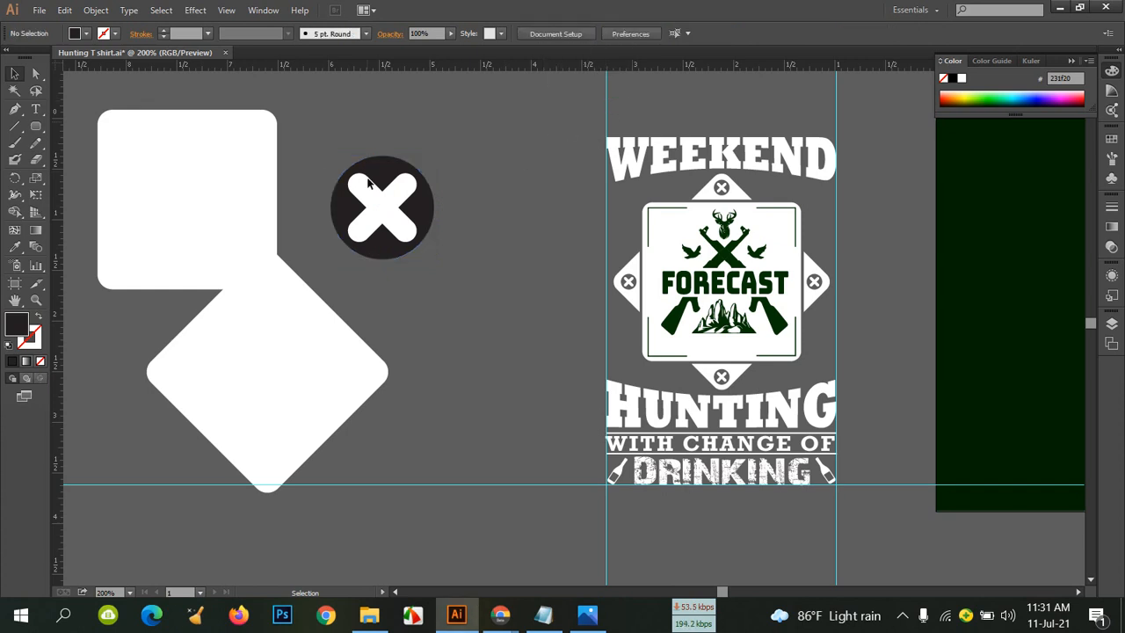
# Group the white X with its black circle and scale the emblem down proportionally to about a quarter of its size
pyautogui.moveTo(313, 154); pyautogui.dragTo(447, 268)
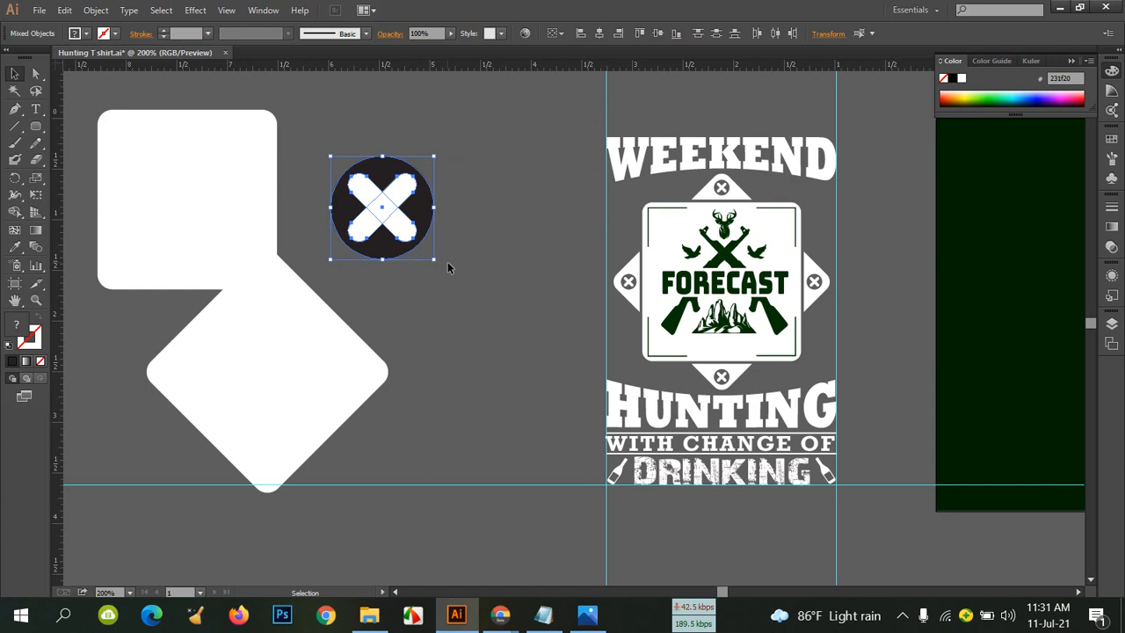
pyautogui.hotkey('ctrl', 'g')
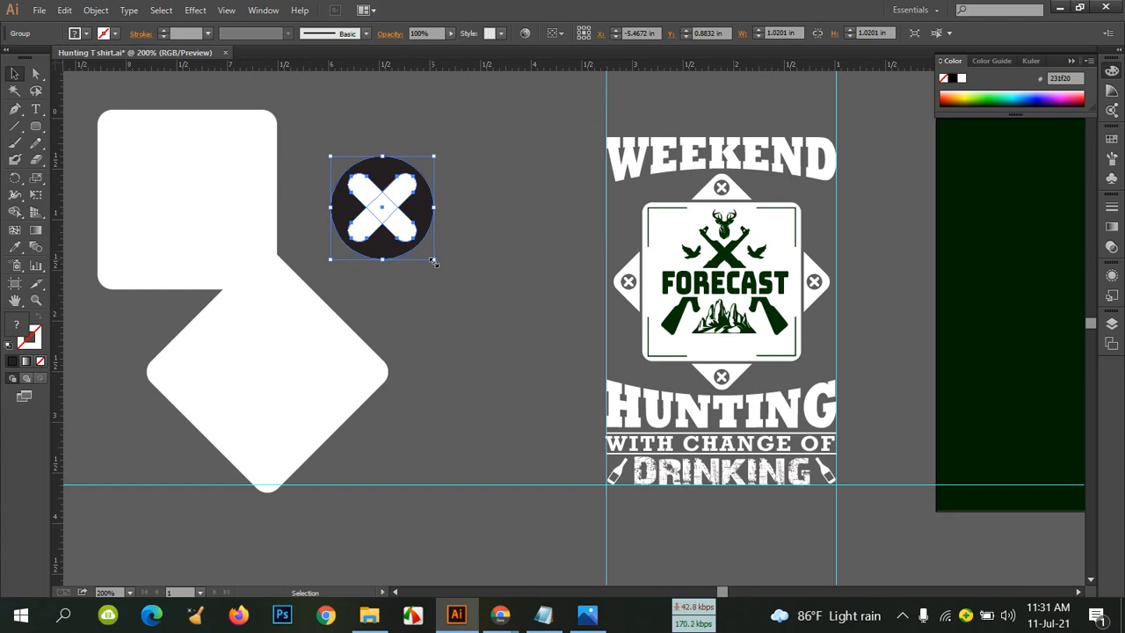
pyautogui.moveTo(433, 262); pyautogui.dragTo(375, 181)
pyautogui.click(429, 207)
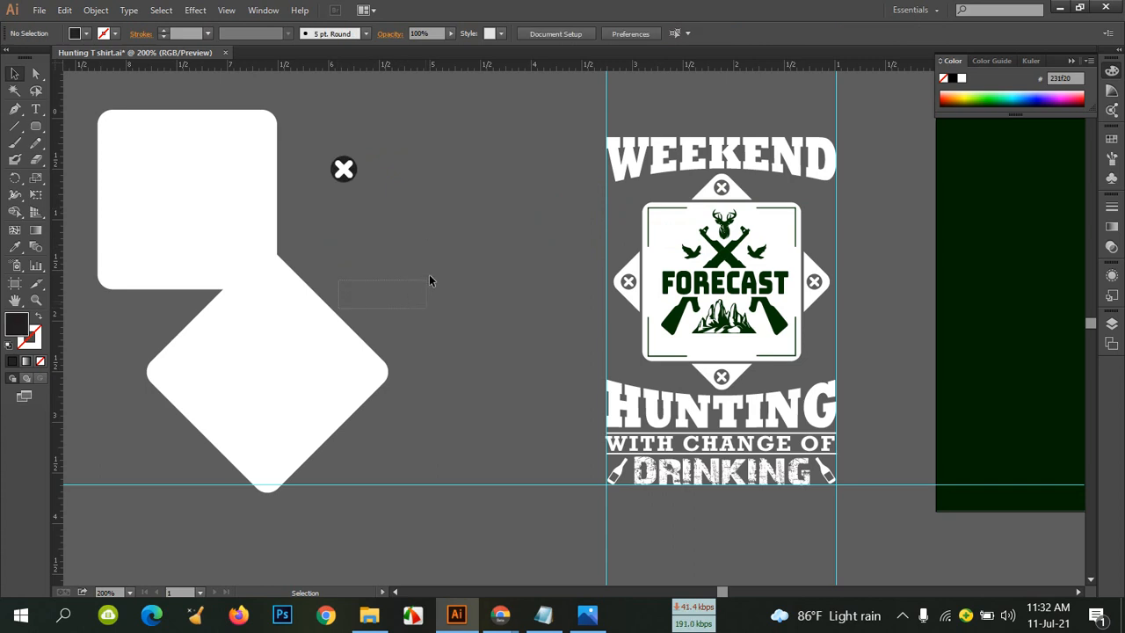
# Move the diamond clear of the rounded square and place the X emblem, about 0.19 in wide, inside the diamond's top corner
pyautogui.moveTo(322, 333); pyautogui.dragTo(431, 282)
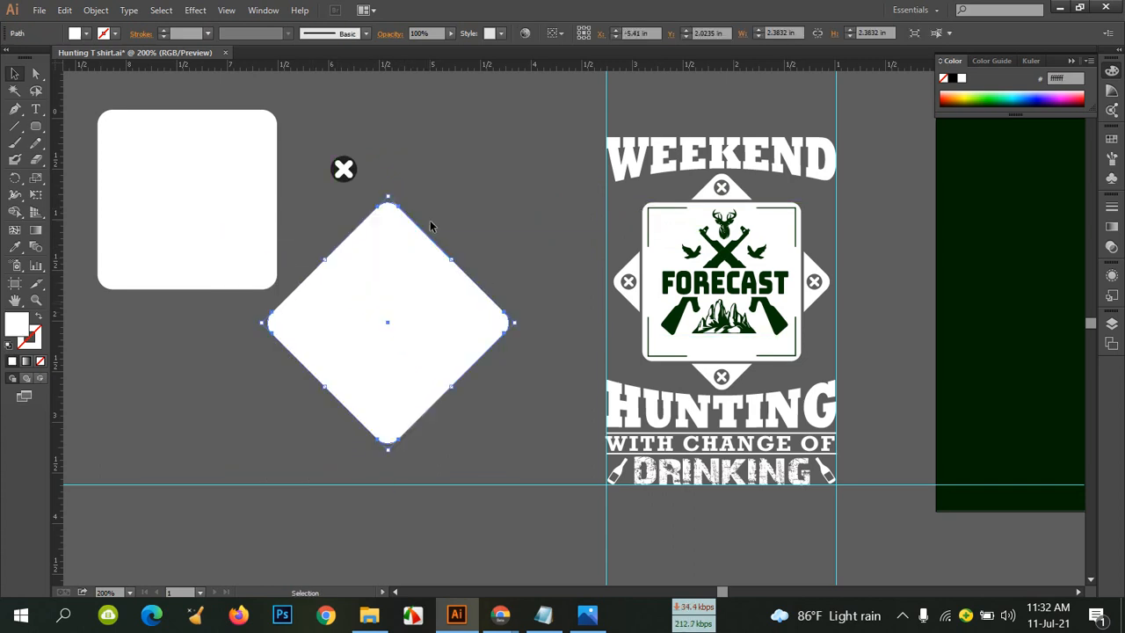
pyautogui.click(443, 198)
pyautogui.moveTo(347, 173); pyautogui.dragTo(384, 217)
pyautogui.click(462, 216)
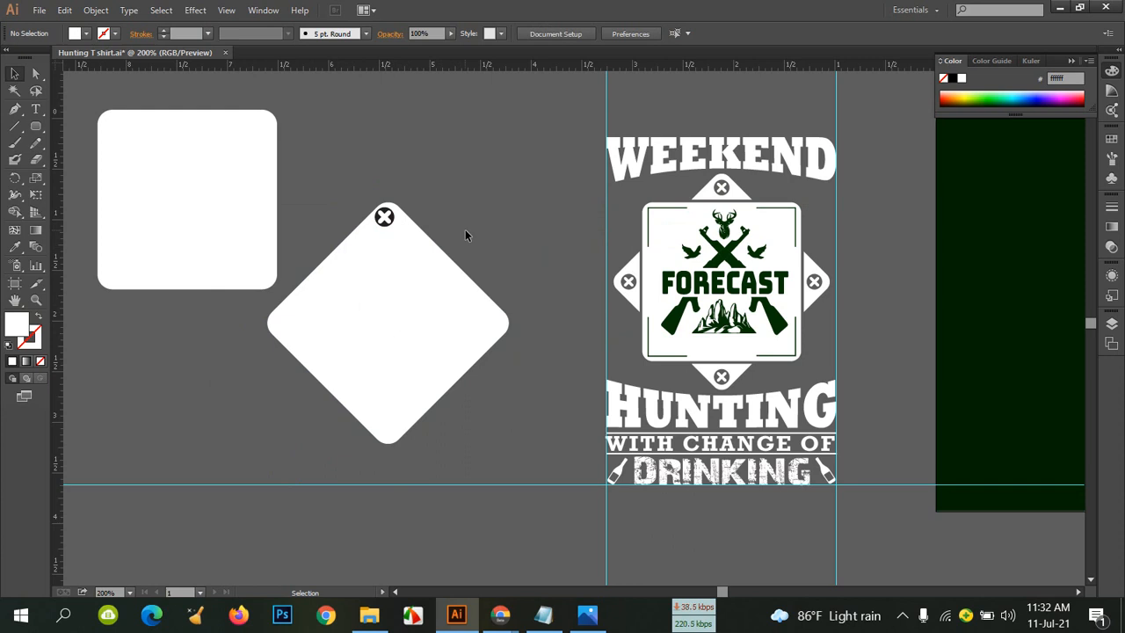
# Align the X emblem and the white diamond by their horizontal centers
pyautogui.moveTo(356, 195); pyautogui.dragTo(393, 247)
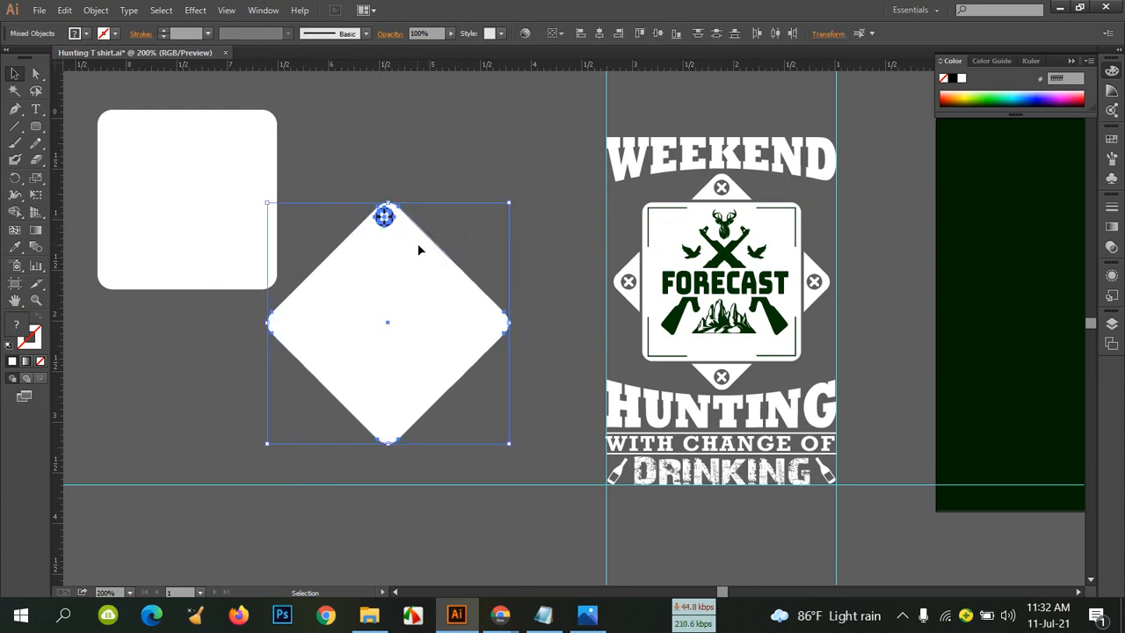
pyautogui.click(598, 34)
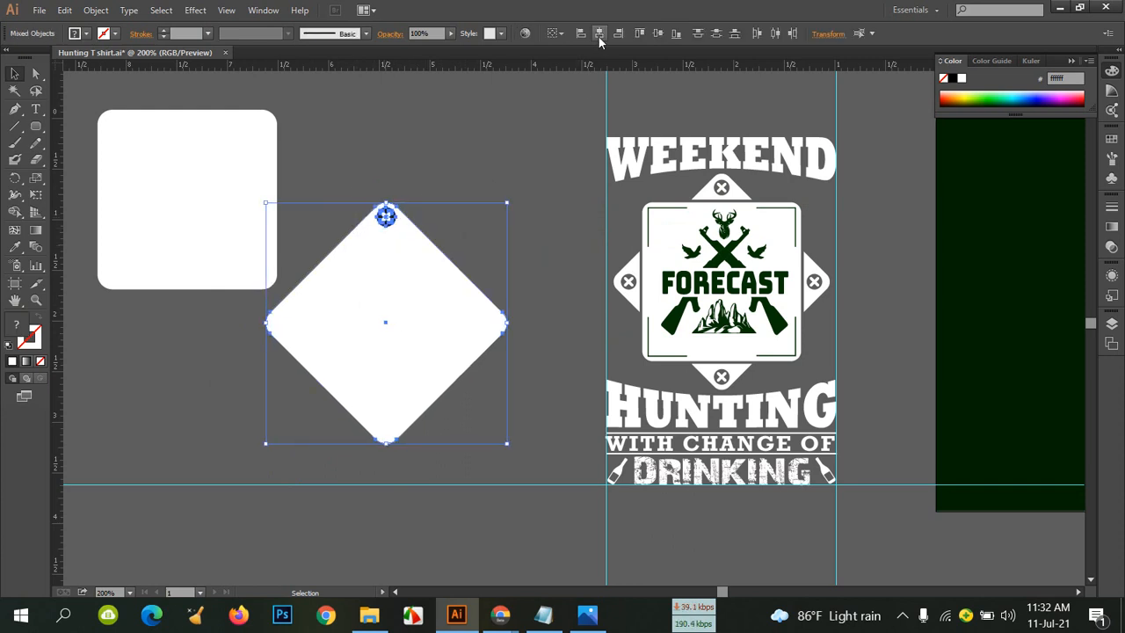
pyautogui.click(508, 128)
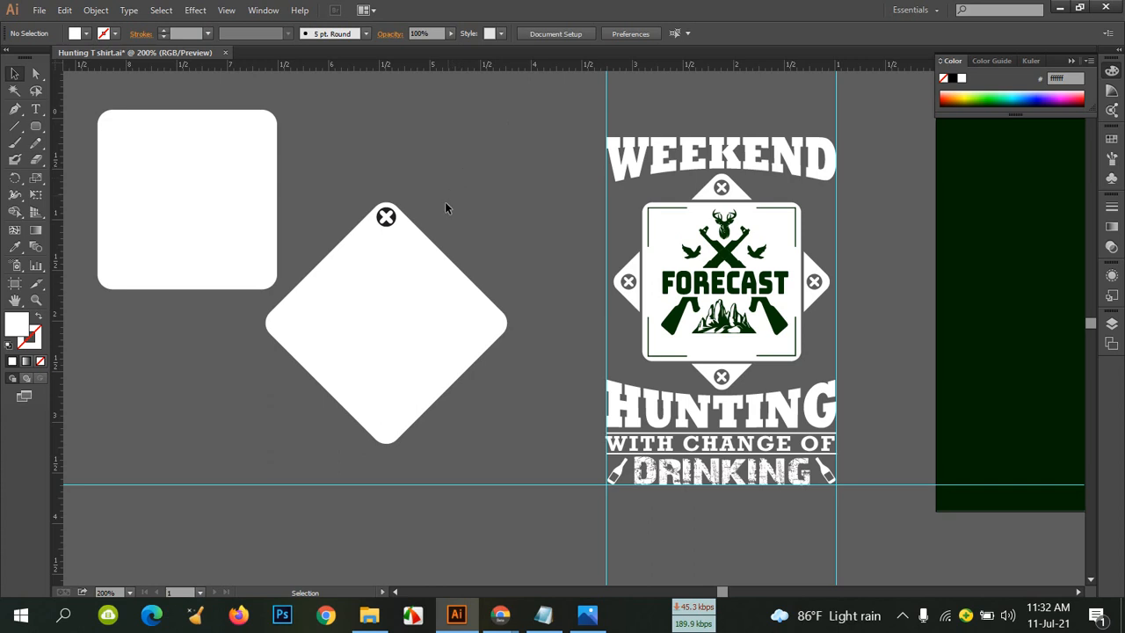
# Copy the X emblem into the diamond's right corner, and reflect a copy across the horizontal axis for the bottom corner
pyautogui.moveTo(385, 218); pyautogui.dragTo(493, 327)
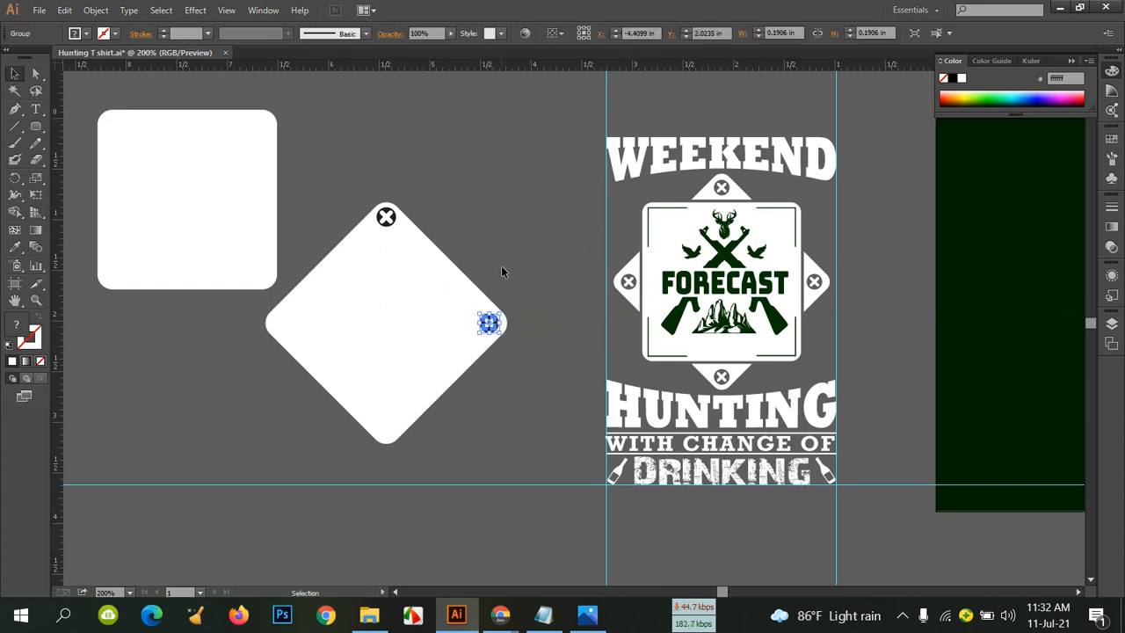
pyautogui.click(427, 225)
pyautogui.click(386, 218)
pyautogui.rightClick(385, 218)
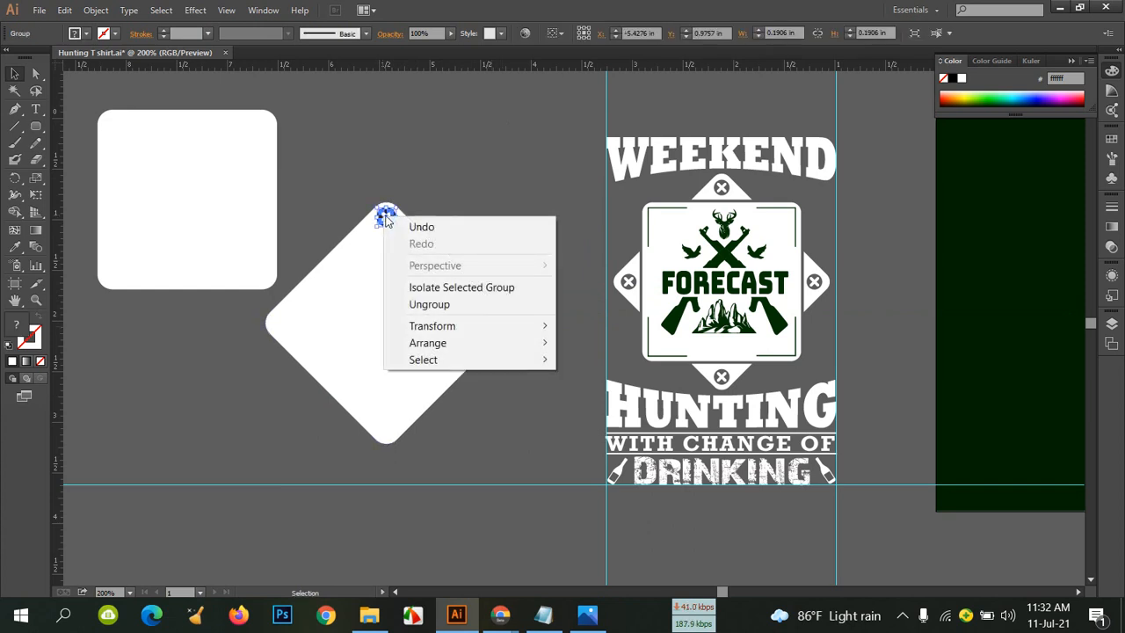
pyautogui.moveTo(527, 359)
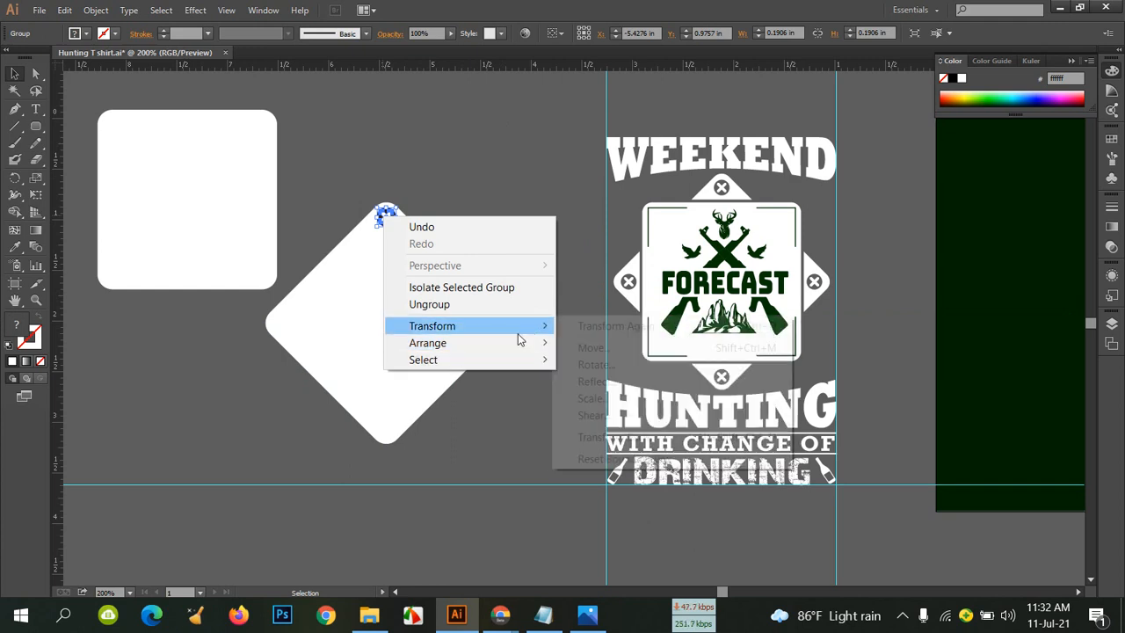
pyautogui.moveTo(519, 334)
pyautogui.click(632, 381)
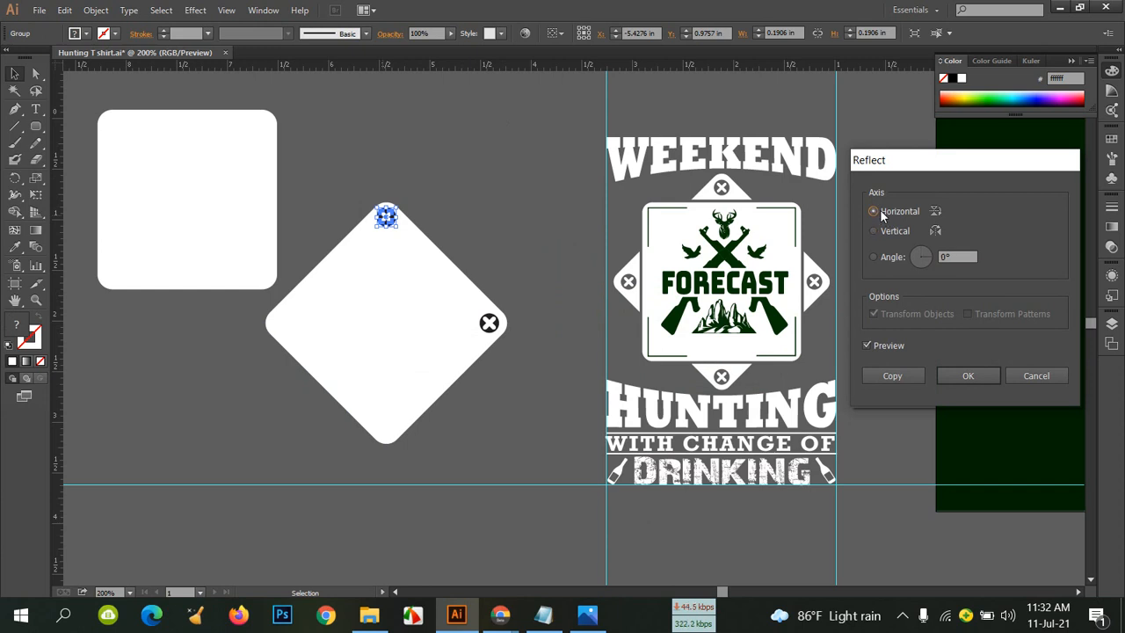
pyautogui.click(898, 375)
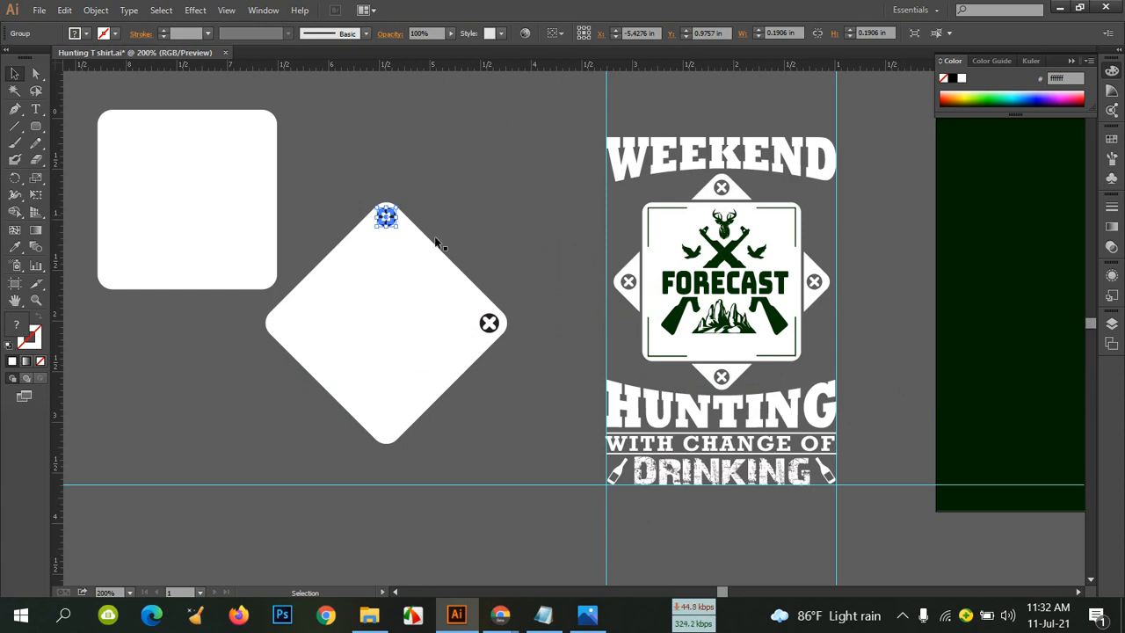
pyautogui.moveTo(386, 220); pyautogui.dragTo(387, 429)
pyautogui.click(516, 393)
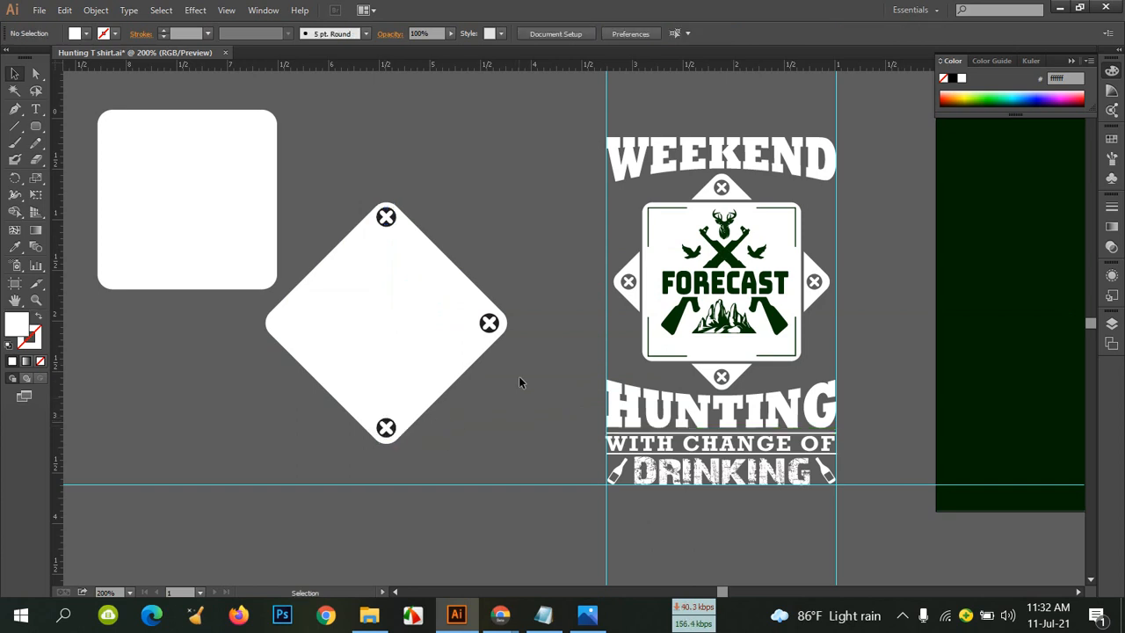
# Copy the right corner's emblem straight across to the diamond's left corner and nudge it slightly outward
pyautogui.moveTo(488, 329); pyautogui.dragTo(283, 331)
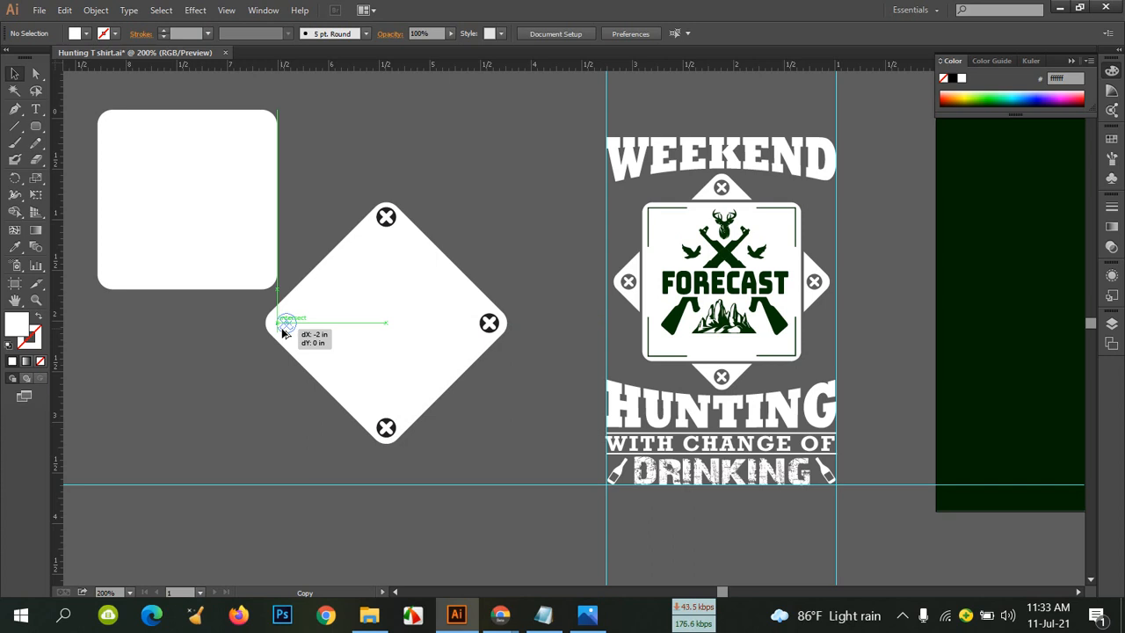
pyautogui.moveTo(283, 331); pyautogui.dragTo(283, 331)
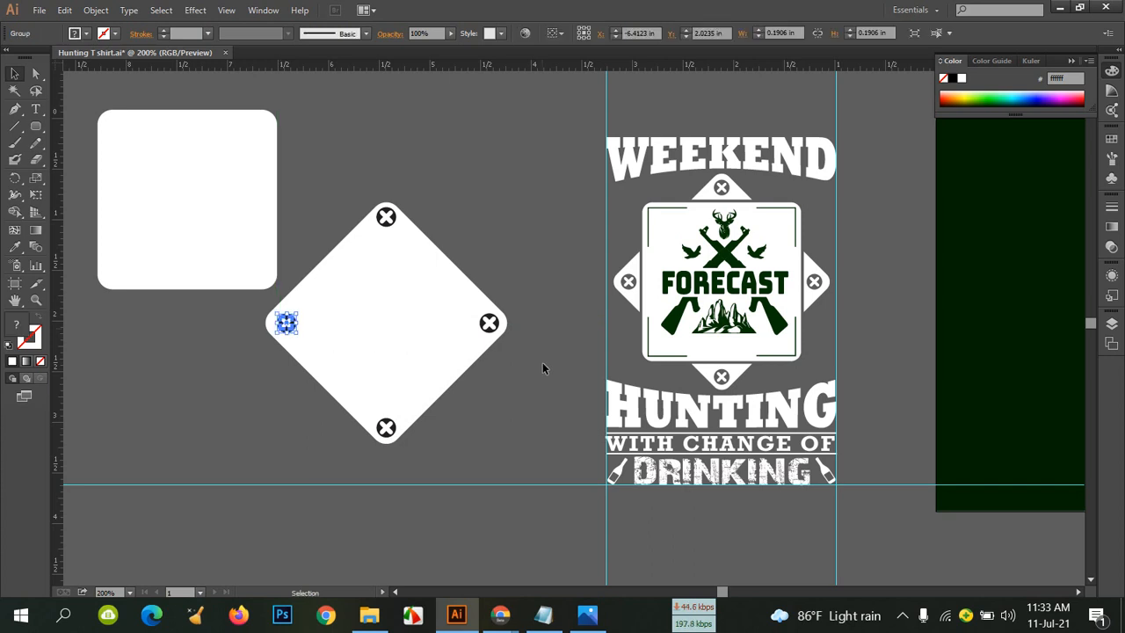
pyautogui.press('Left')
pyautogui.click(471, 204)
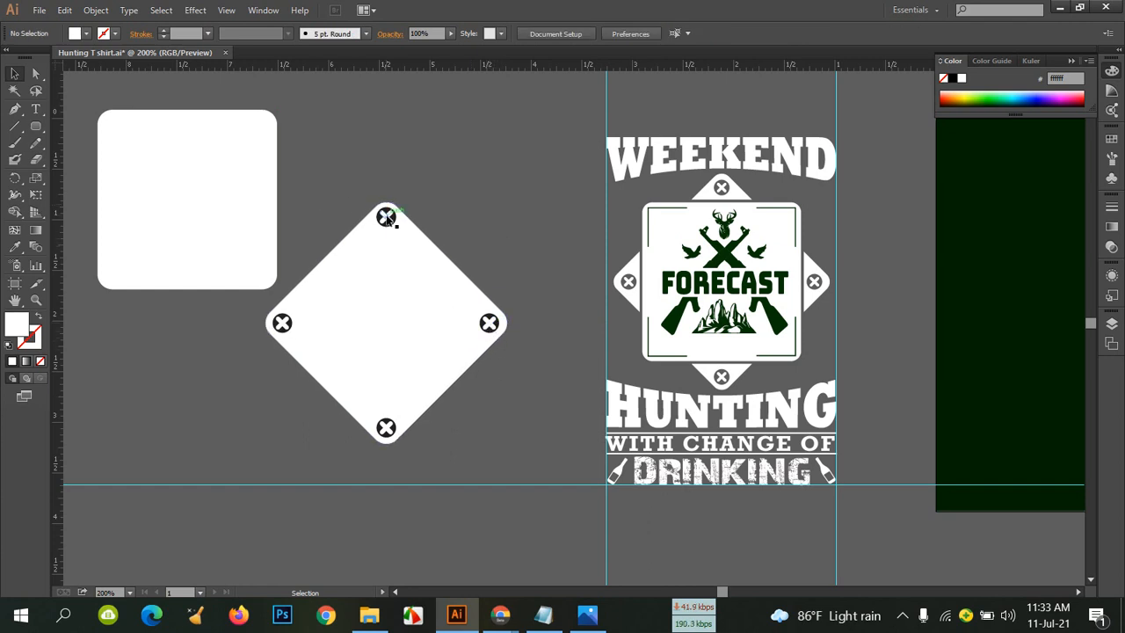
# Select the four corner emblems, try distributing them by their vertical centers, and group them
pyautogui.moveTo(386, 217); pyautogui.dragTo(302, 342)
pyautogui.keyDown('shift'); pyautogui.click(394, 430); pyautogui.keyUp('shift')
pyautogui.keyDown('shift'); pyautogui.click(495, 324); pyautogui.keyUp('shift')
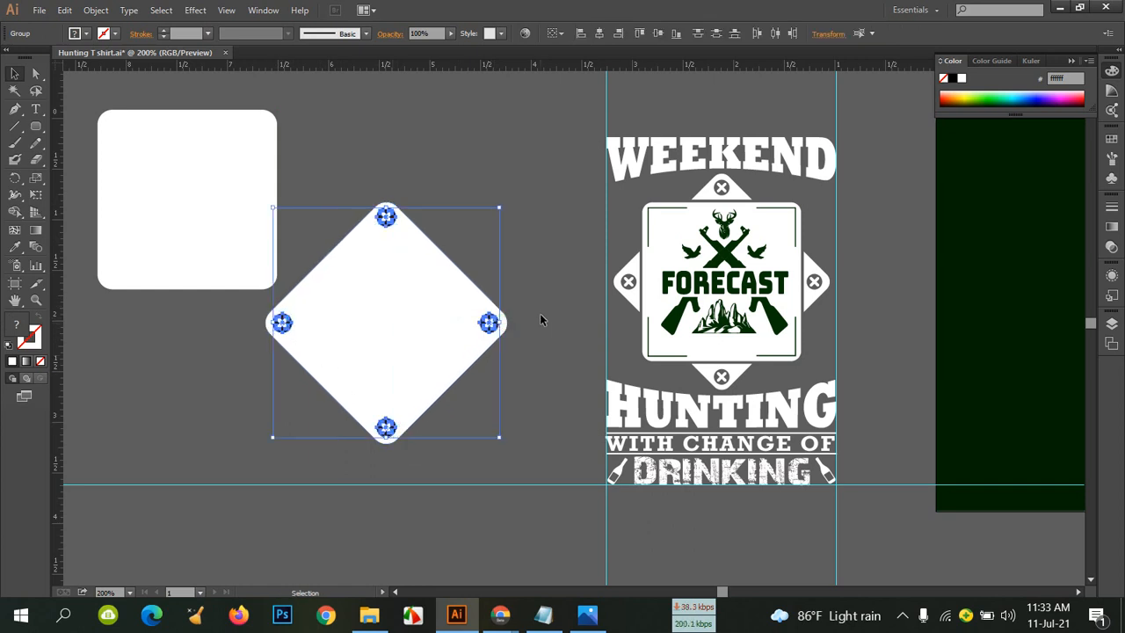
pyautogui.click(718, 33)
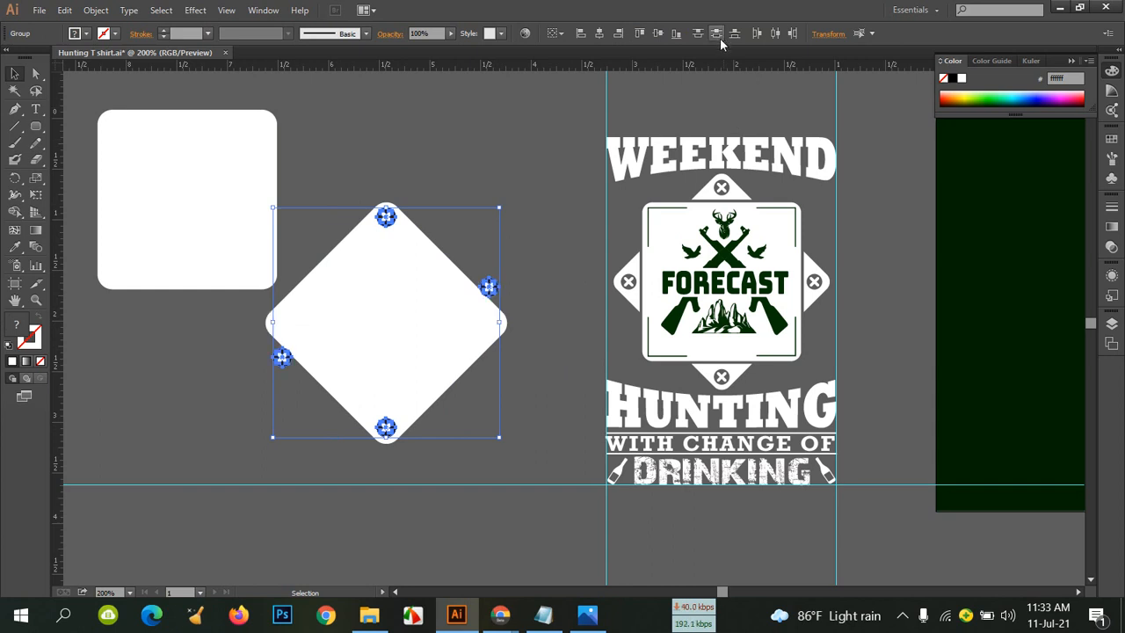
pyautogui.click(720, 38)
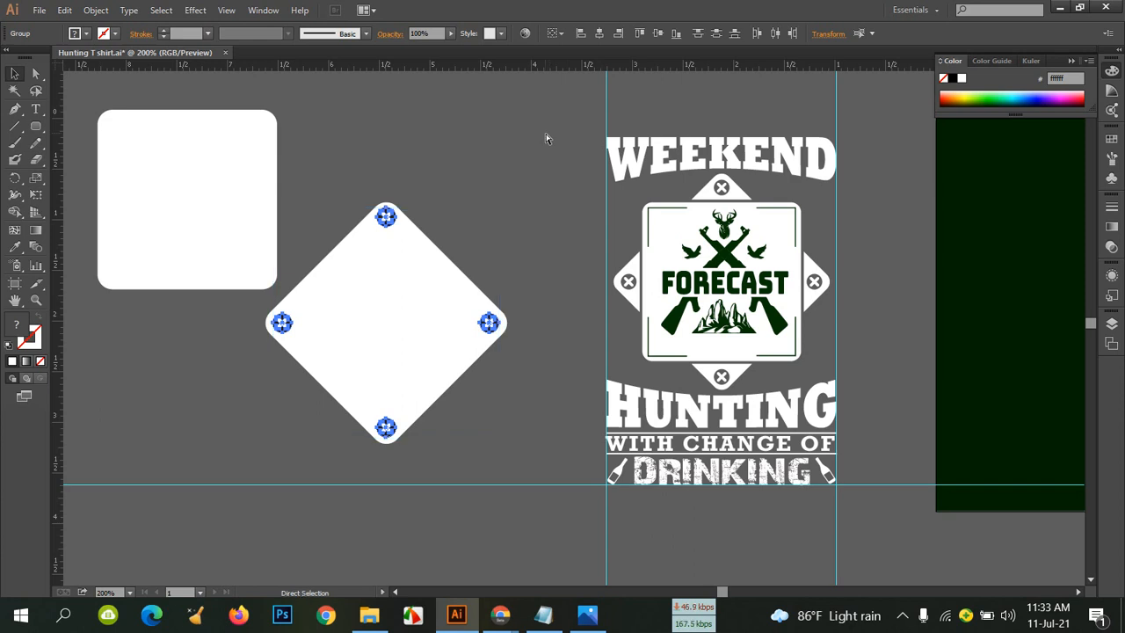
pyautogui.hotkey('ctrl', 'g')
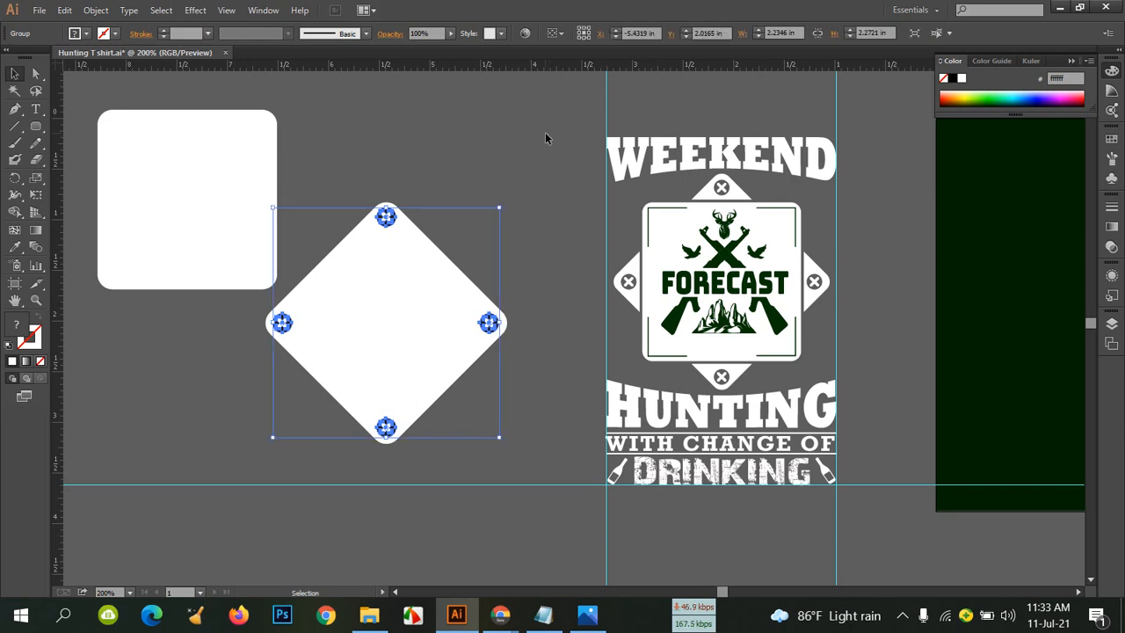
# Center the group of corner emblems on the white diamond both horizontally and vertically
pyautogui.keyDown('shift'); pyautogui.click(333, 291); pyautogui.keyUp('shift')
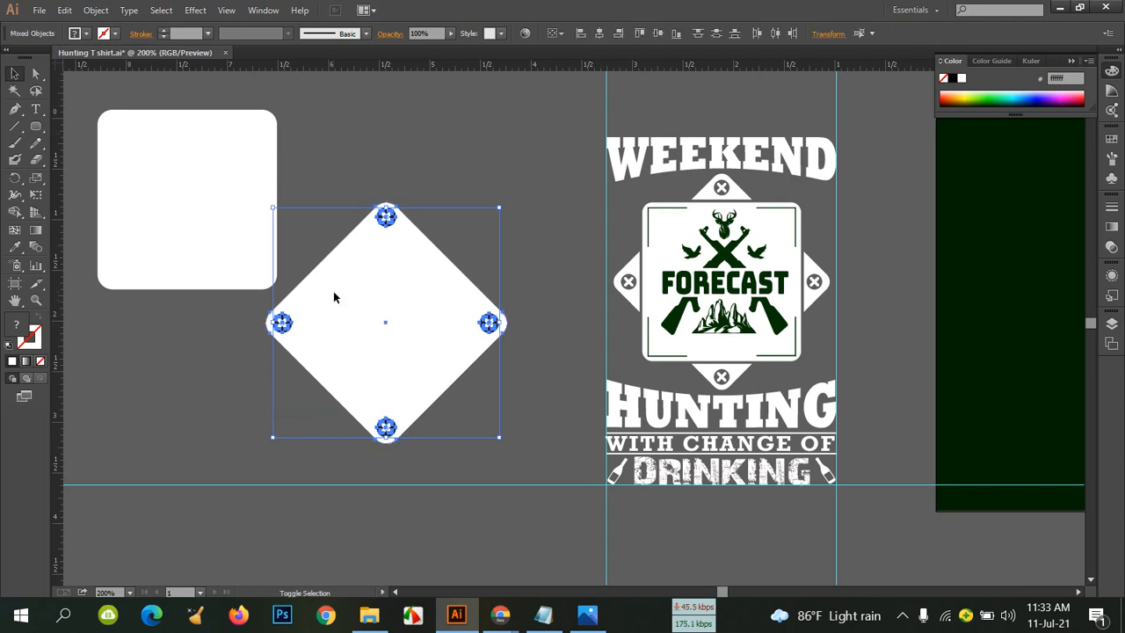
pyautogui.click(600, 36)
pyautogui.click(661, 35)
pyautogui.click(500, 114)
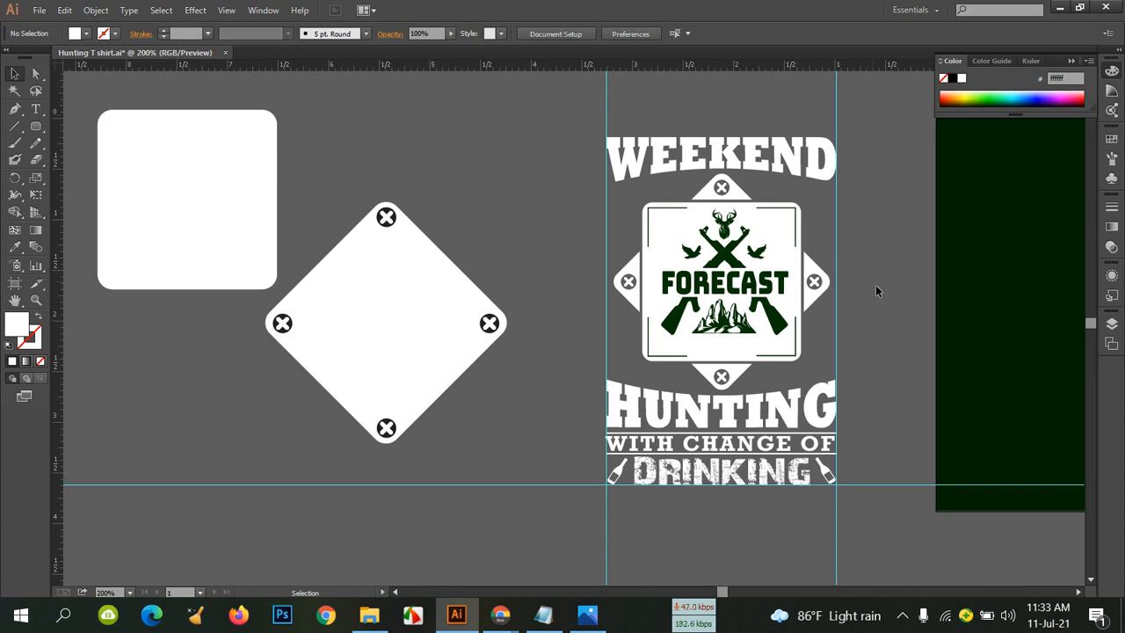
# Examine the finished FORECAST badge up close, including its corner emblems, frame lines and the cut between square and diamond
pyautogui.hotkey('ctrl', '=')
pyautogui.hotkey('ctrl', '=')
pyautogui.hotkey('ctrl', '=')
pyautogui.hotkey('ctrl', '=')
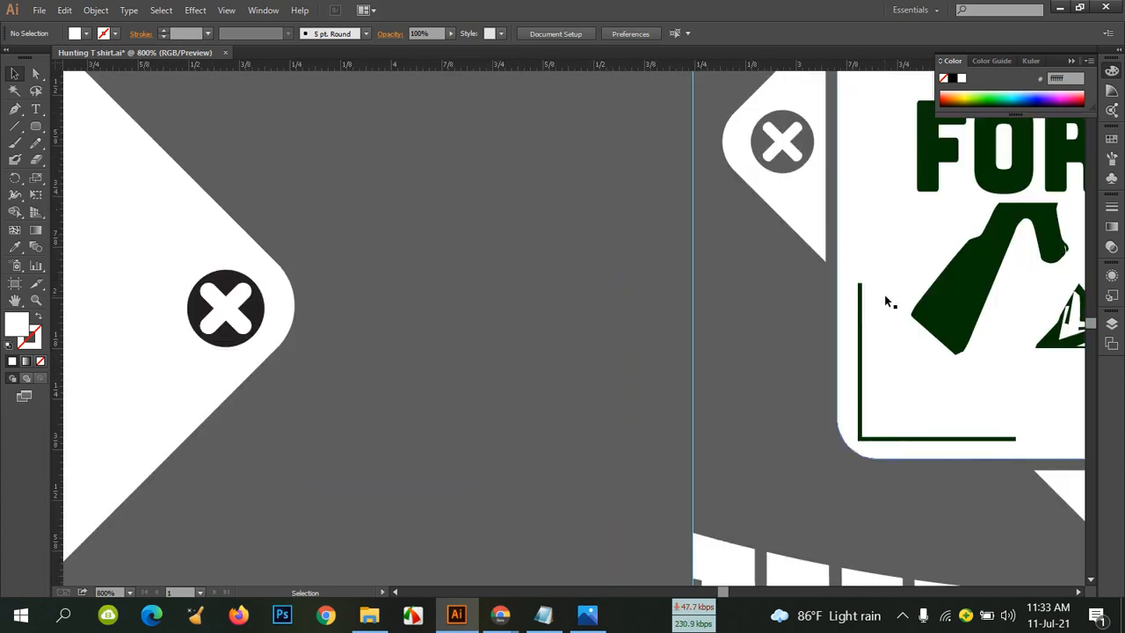
pyautogui.press('space')
pyautogui.moveTo(965, 359); pyautogui.dragTo(375, 480)
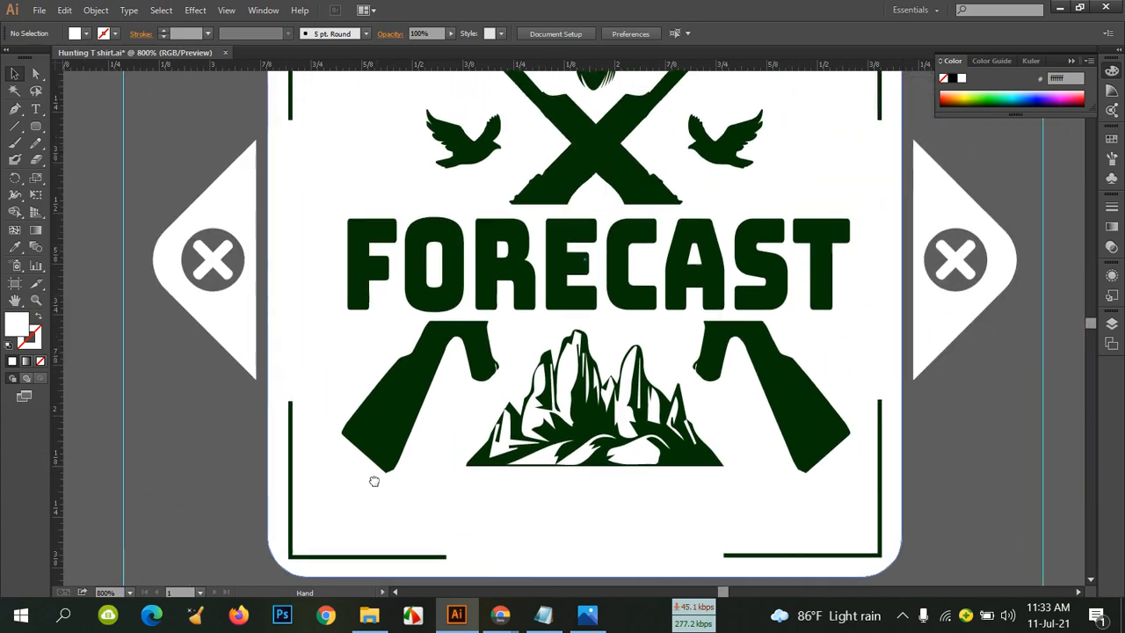
pyautogui.moveTo(576, 314); pyautogui.dragTo(571, 605)
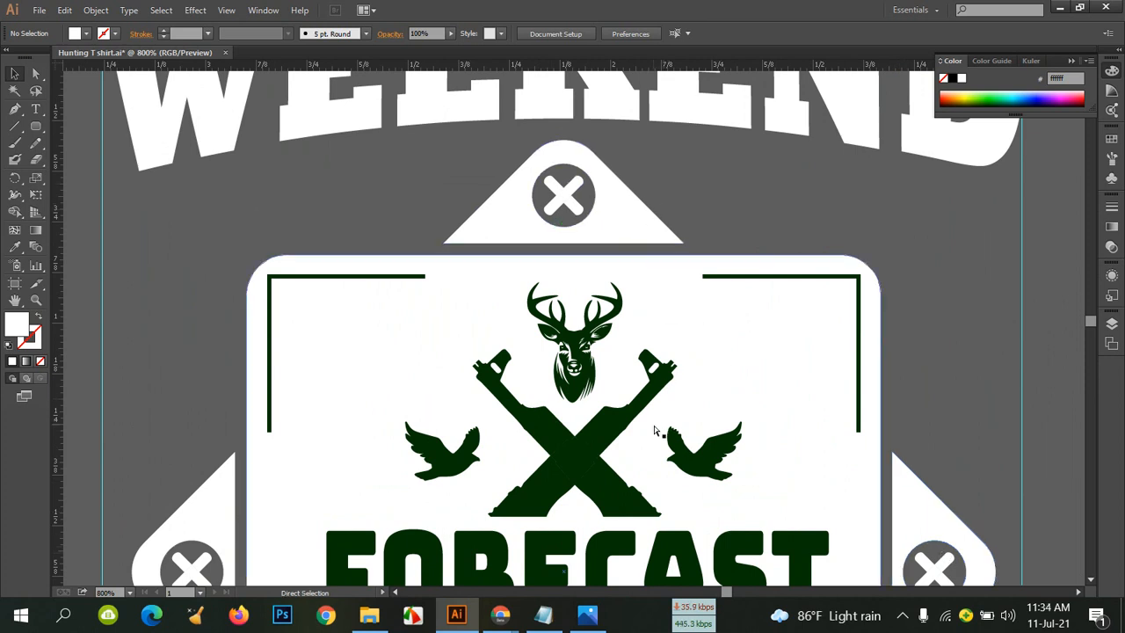
pyautogui.hotkey('ctrl', '-')
pyautogui.hotkey('ctrl', '-')
pyautogui.hotkey('ctrl', '-')
pyautogui.moveTo(729, 392); pyautogui.dragTo(941, 212)
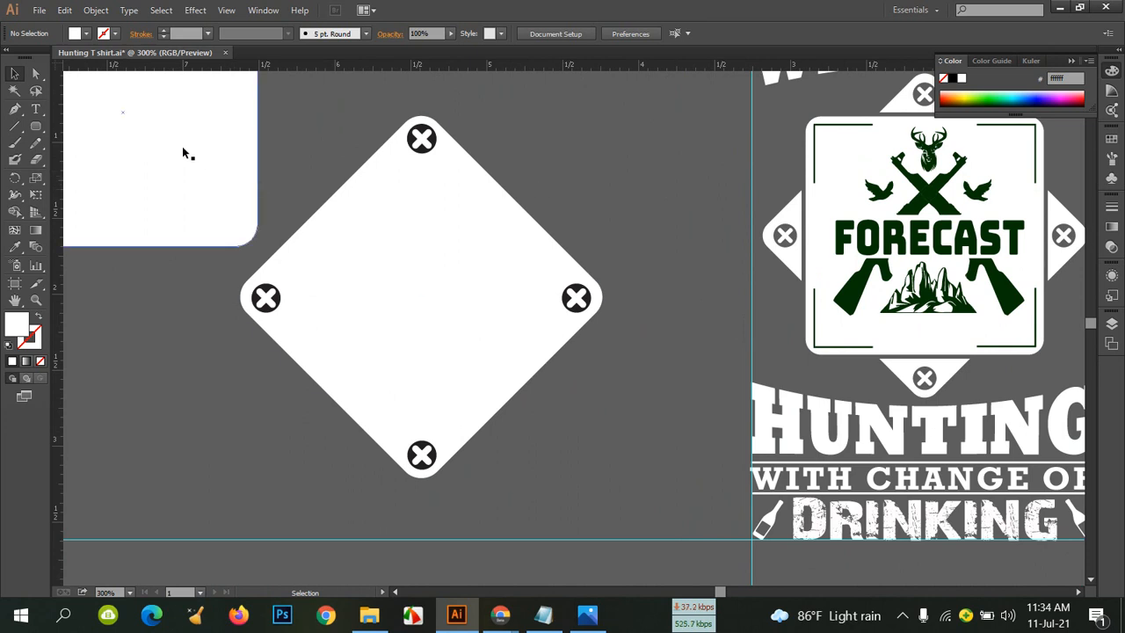
# Place the rounded square over the middle of the diamond and align all badge pieces by their horizontal and vertical centers
pyautogui.moveTo(181, 156); pyautogui.dragTo(469, 335)
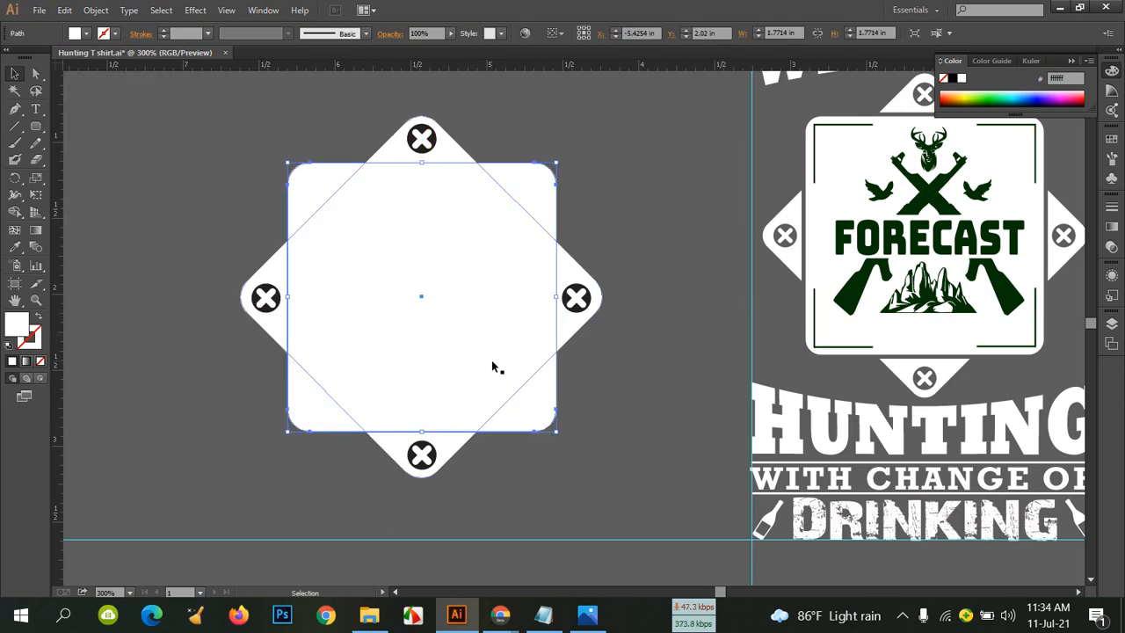
pyautogui.click(682, 331)
pyautogui.moveTo(224, 109); pyautogui.dragTo(663, 479)
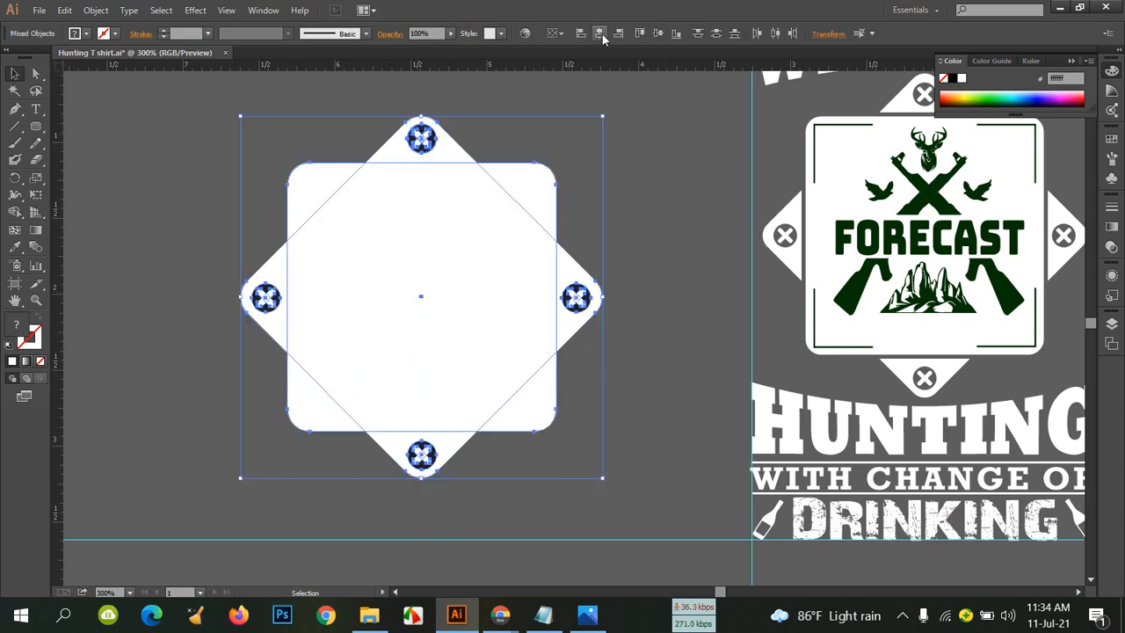
pyautogui.click(657, 35)
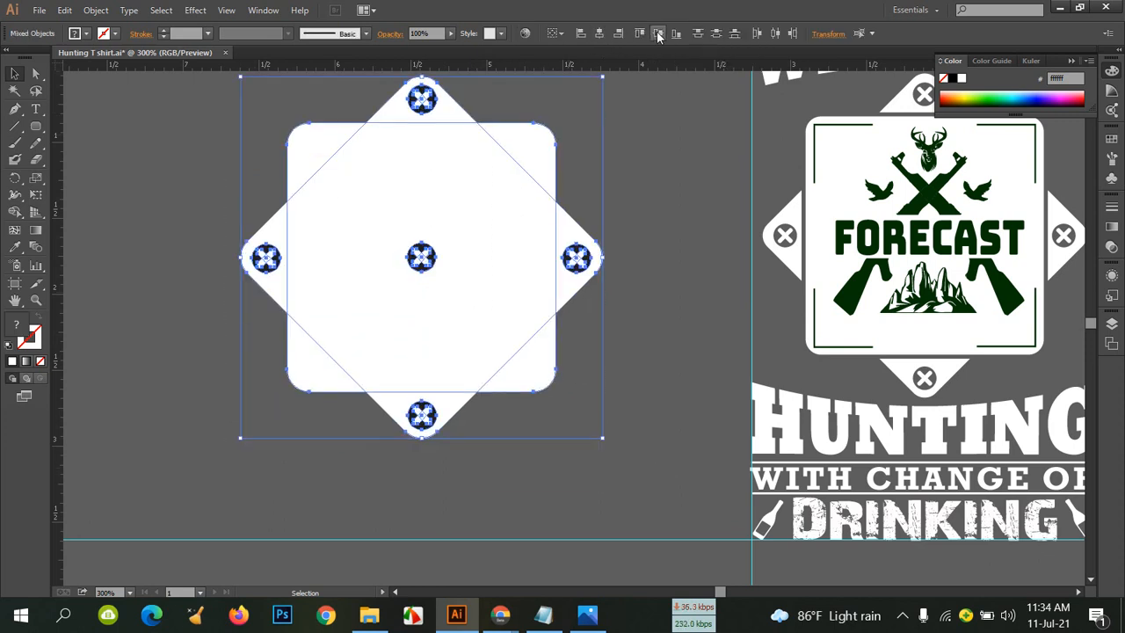
pyautogui.click(670, 221)
pyautogui.scroll(2, 661, 243)
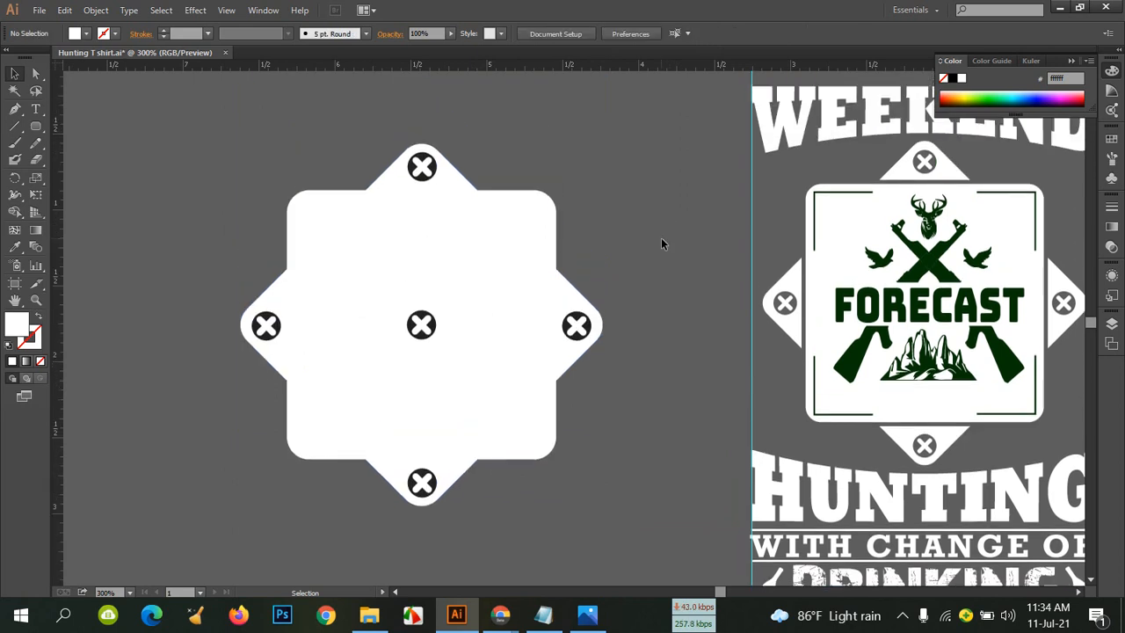
# Fill the white rounded square with CMYK Cyan
pyautogui.click(529, 211)
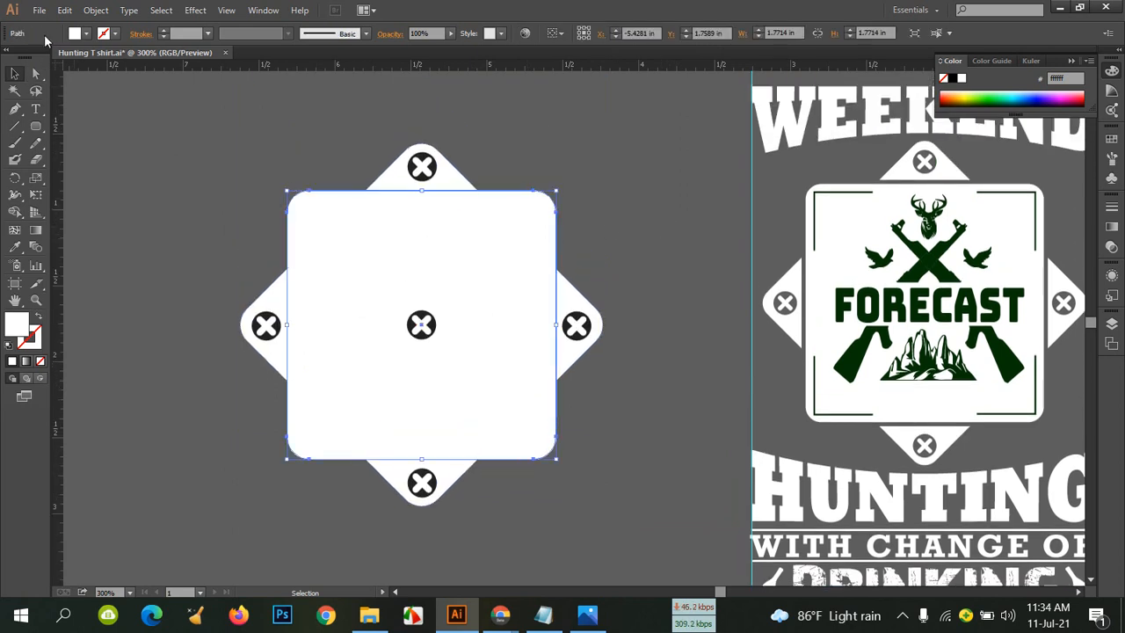
pyautogui.click(86, 33)
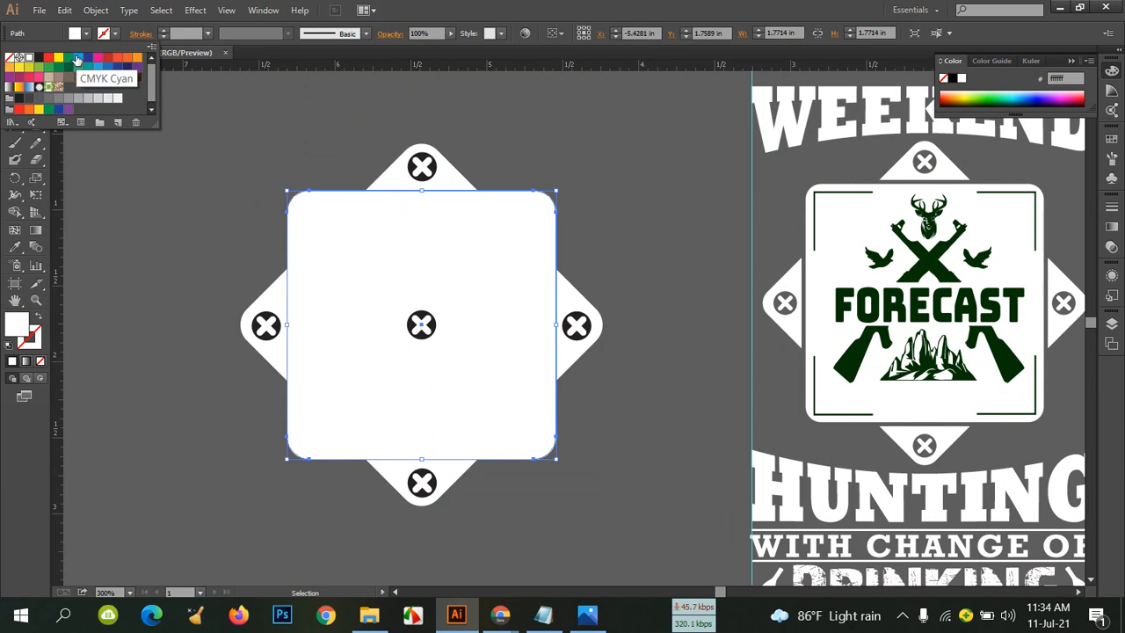
pyautogui.click(77, 58)
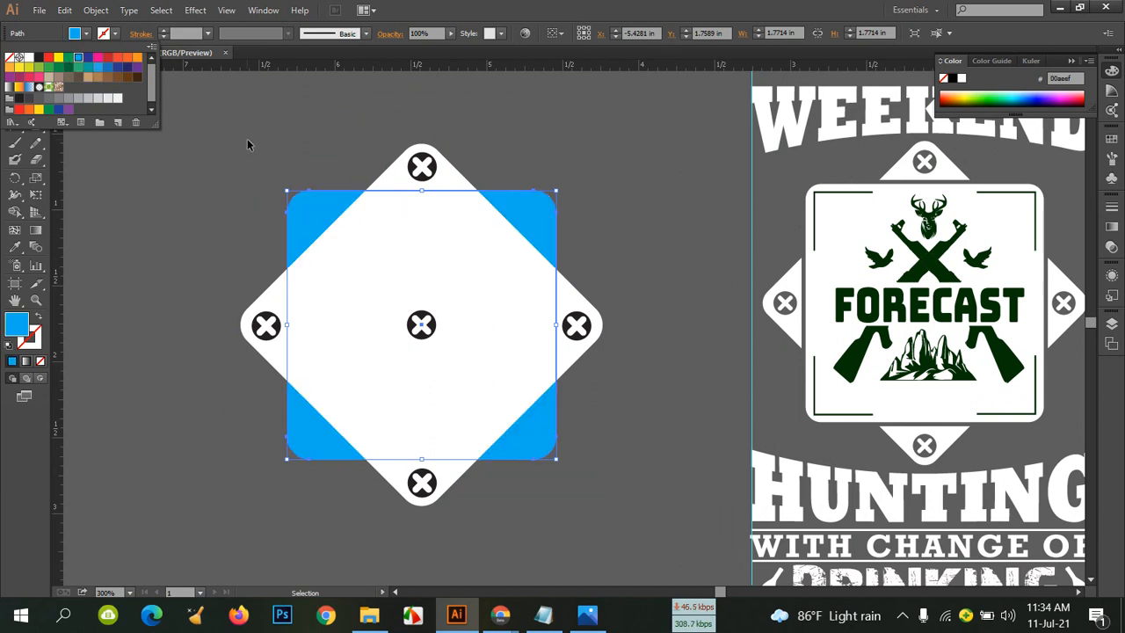
pyautogui.click(518, 198)
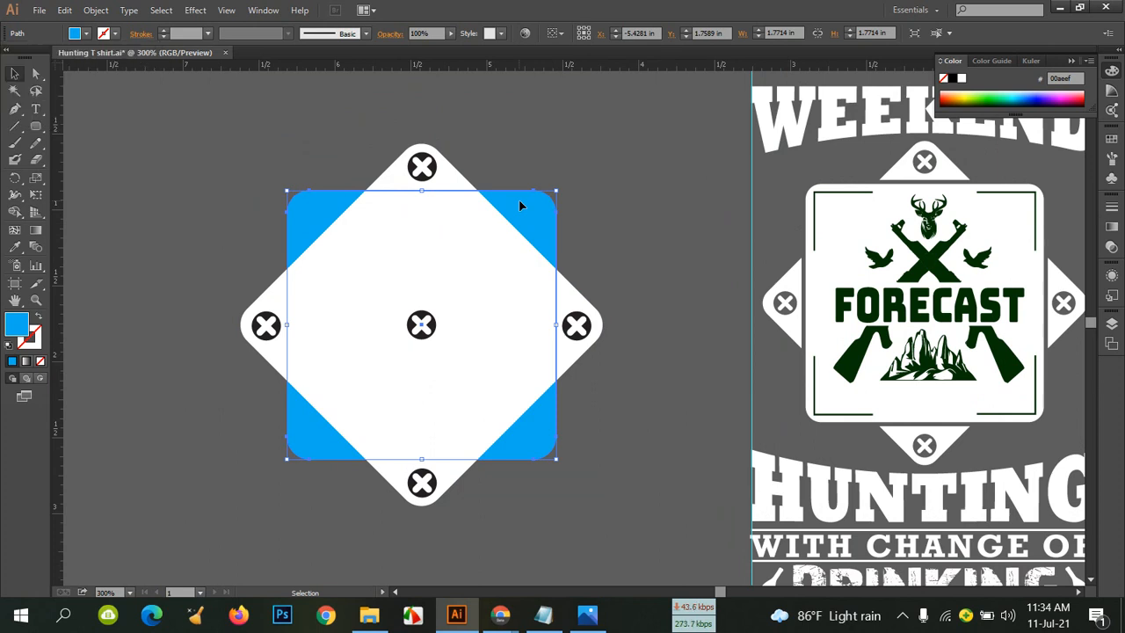
# Bring the cyan rounded square to the front of the stack, above the diamond and the emblems
pyautogui.click(647, 215)
pyautogui.rightClick(536, 224)
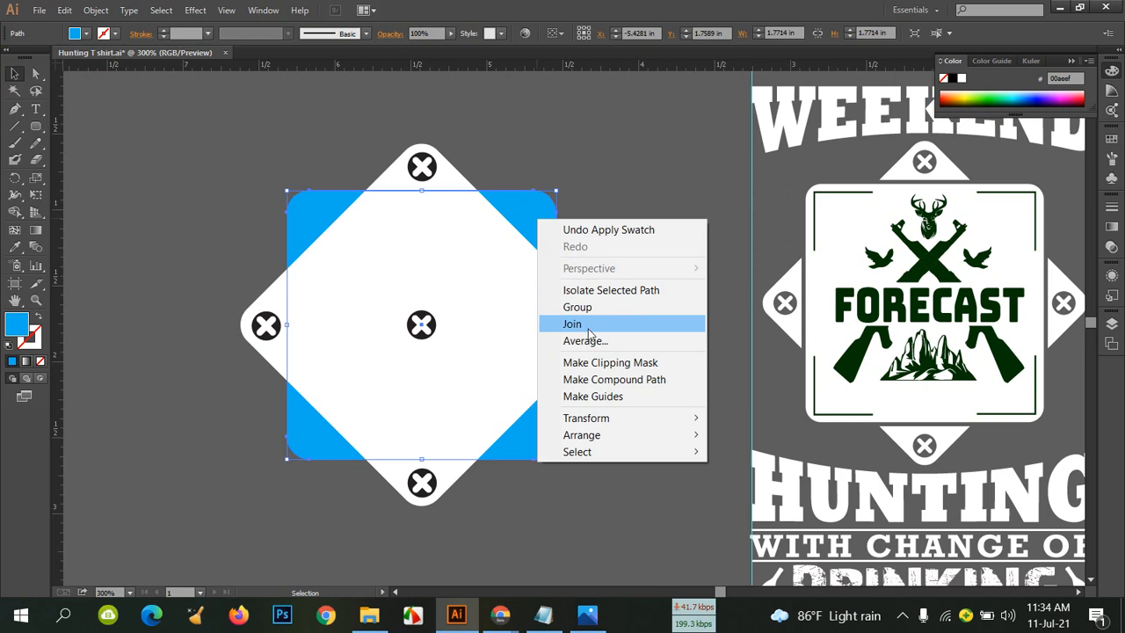
pyautogui.moveTo(598, 418)
pyautogui.moveTo(659, 444)
pyautogui.click(826, 439)
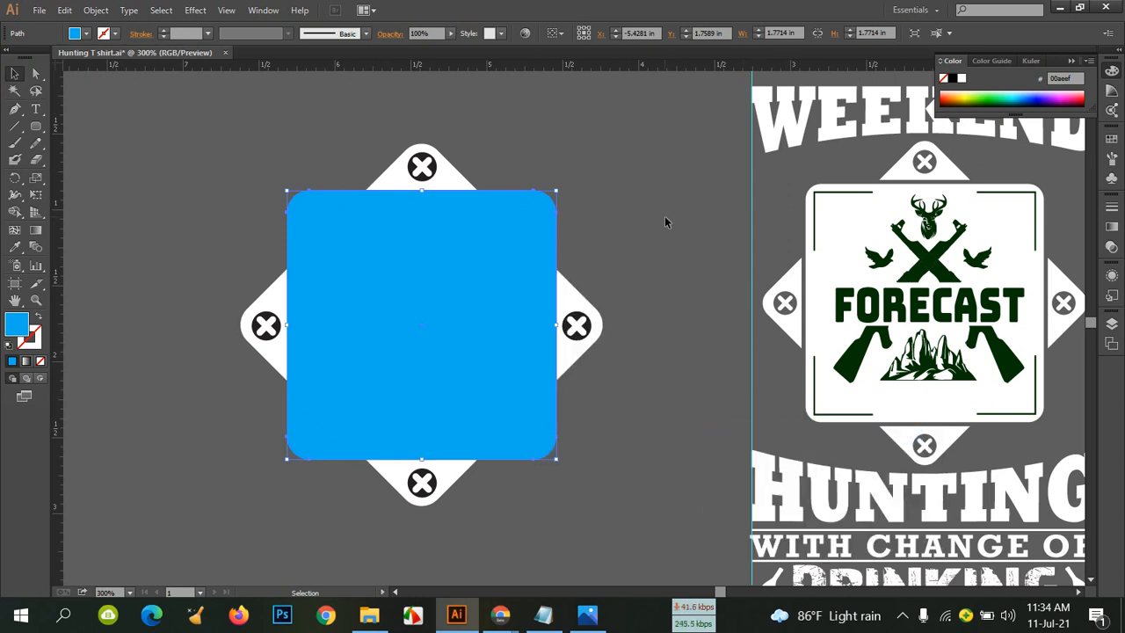
pyautogui.click(664, 215)
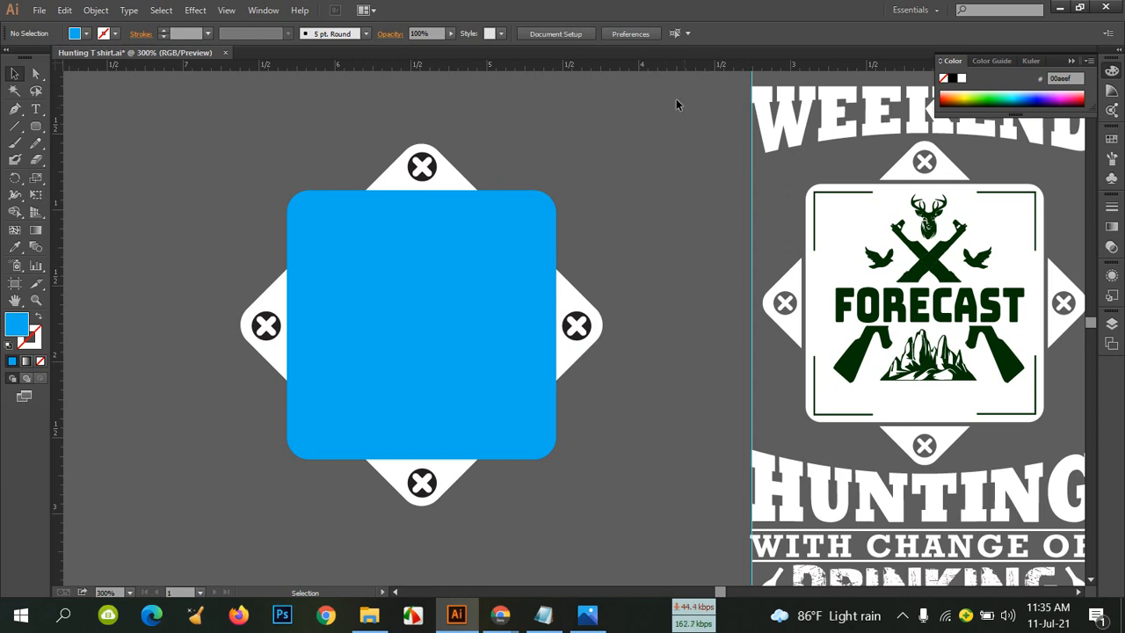
# Ungroup the four X-in-circle corner emblems so each one can be moved separately
pyautogui.click(437, 252)
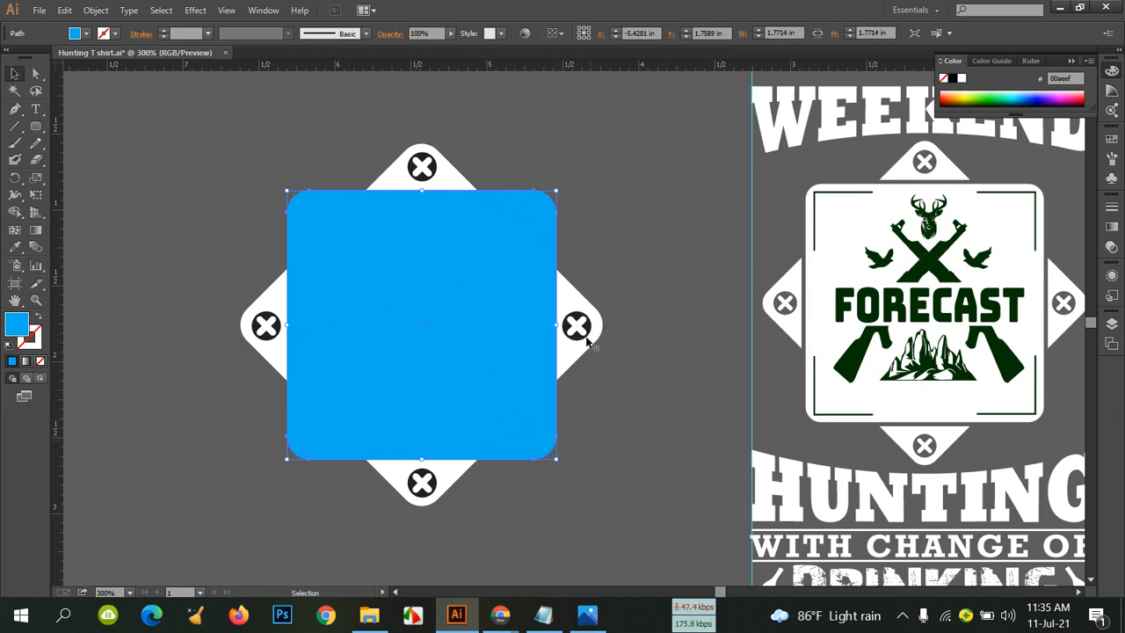
pyautogui.click(623, 243)
pyautogui.rightClick(578, 331)
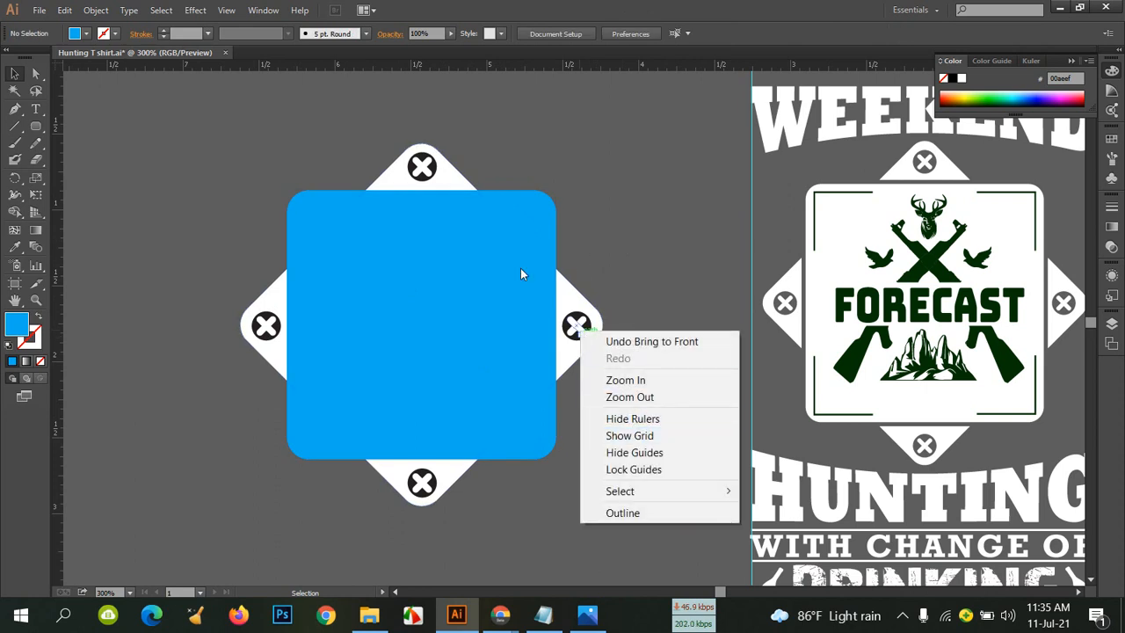
pyautogui.click(277, 313)
pyautogui.rightClick(276, 310)
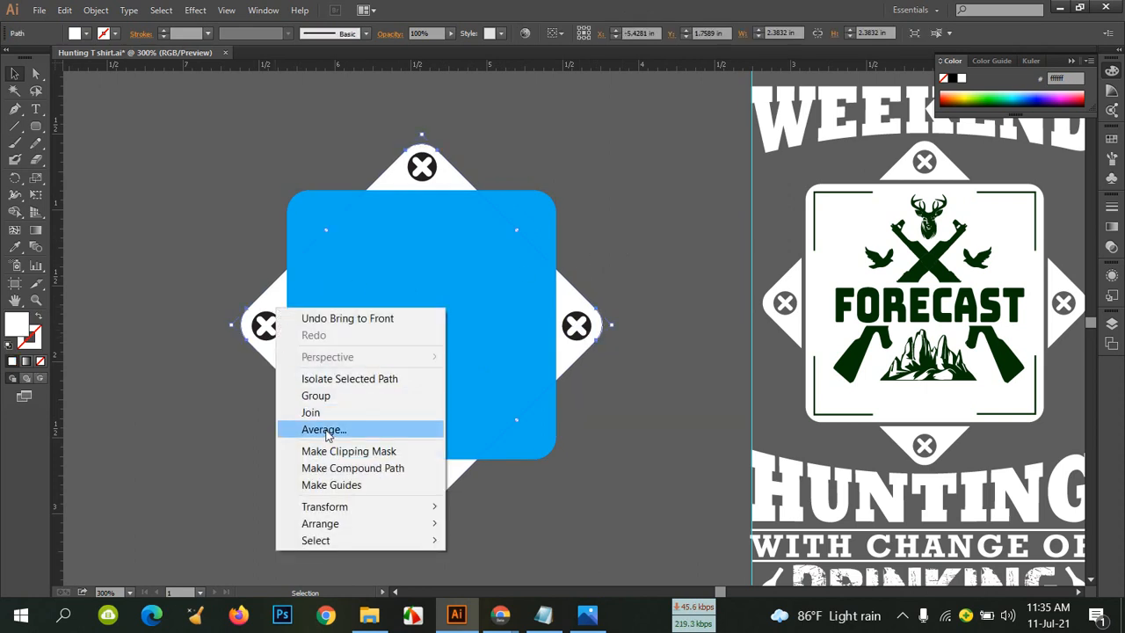
pyautogui.click(261, 340)
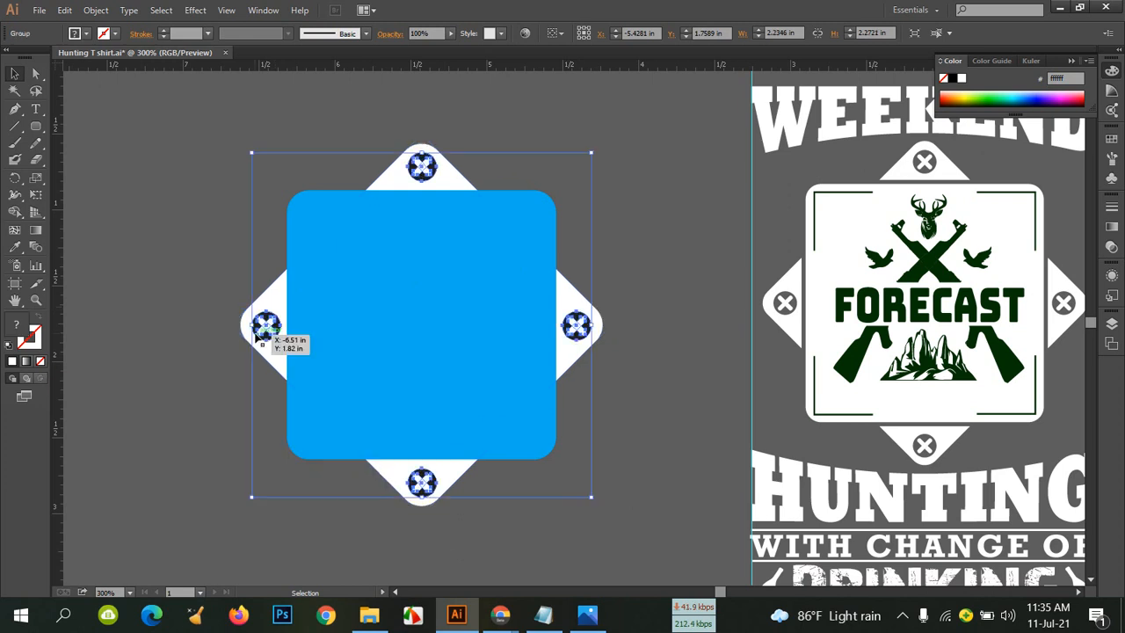
pyautogui.rightClick(255, 337)
pyautogui.click(301, 422)
# Nudge the left and right emblems slightly outward toward the diamond's tips, and check the top and bottom emblems
pyautogui.click(266, 325)
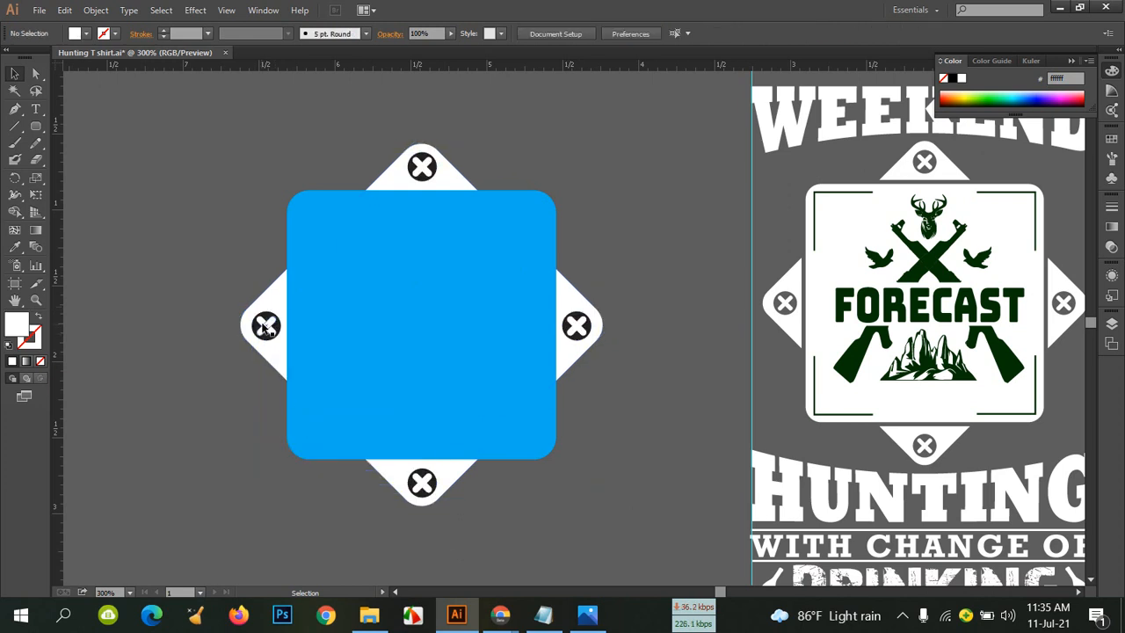
pyautogui.press('Left')
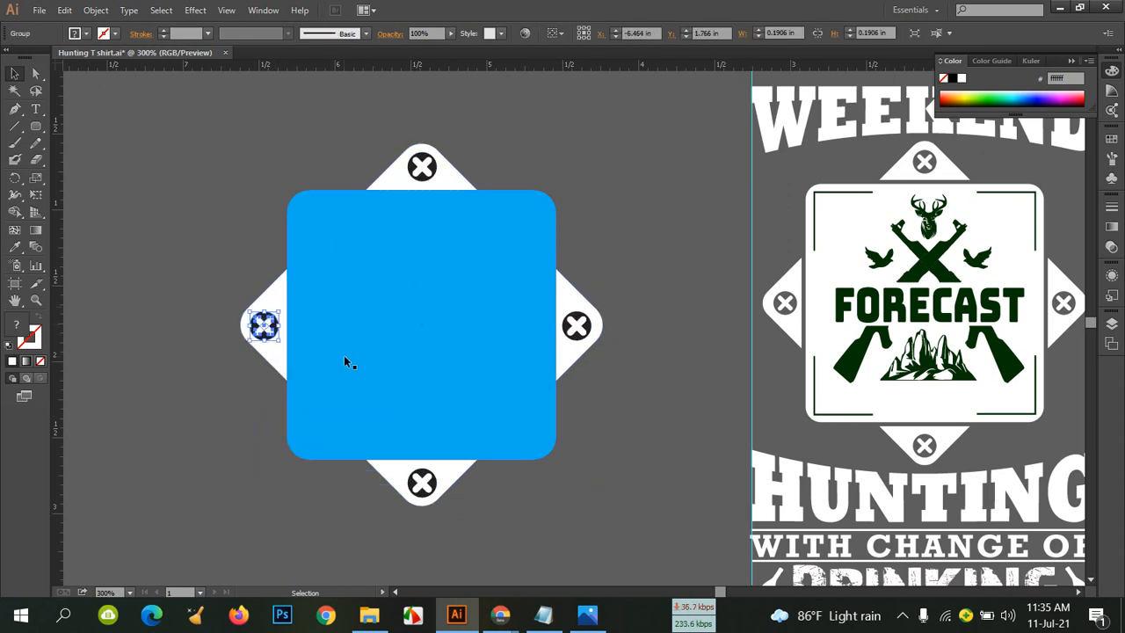
pyautogui.moveTo(578, 325); pyautogui.dragTo(583, 326)
pyautogui.click(668, 314)
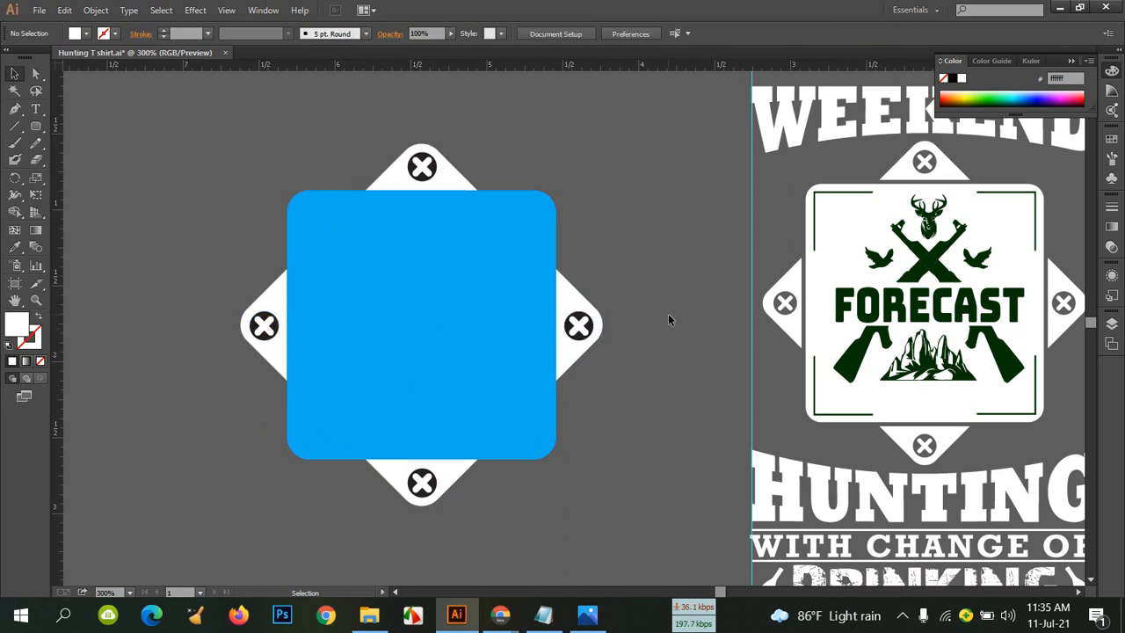
pyautogui.click(425, 165)
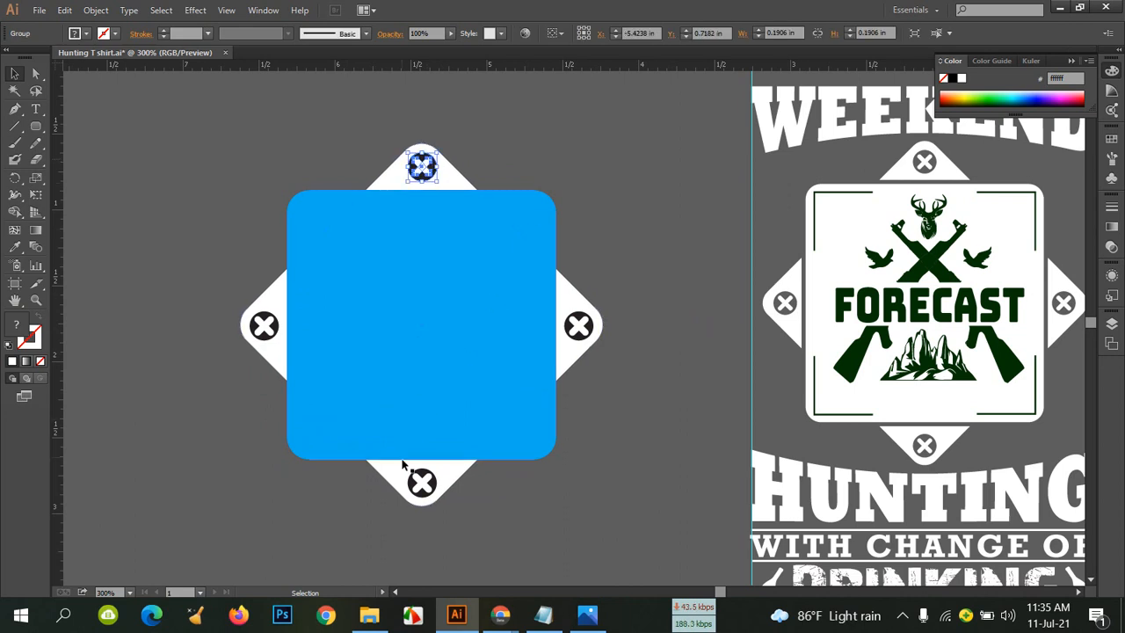
pyautogui.click(425, 480)
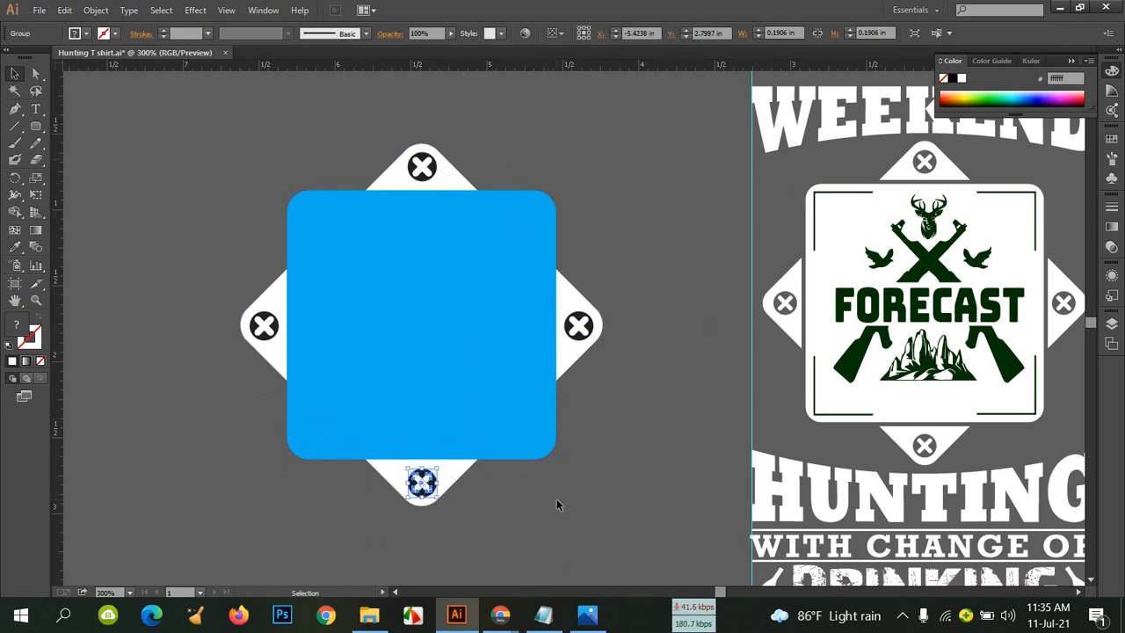
# Select the four corner emblems together with the white diamond and group them
pyautogui.click(578, 325)
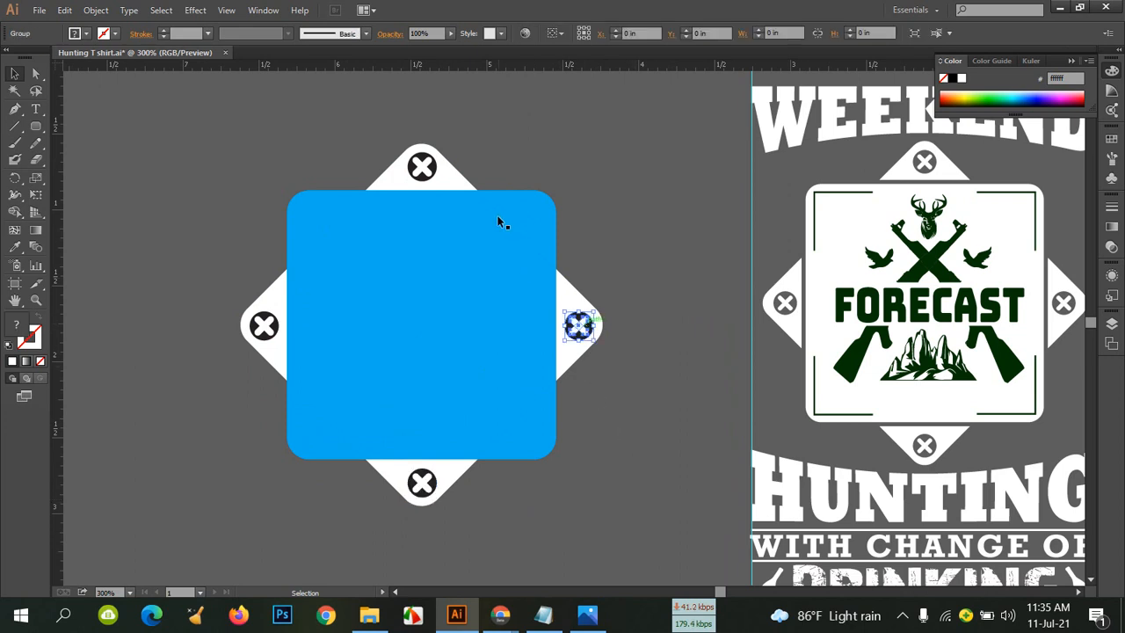
pyautogui.keyDown('shift'); pyautogui.click(423, 169); pyautogui.keyUp('shift')
pyautogui.keyDown('shift'); pyautogui.click(263, 325); pyautogui.keyUp('shift')
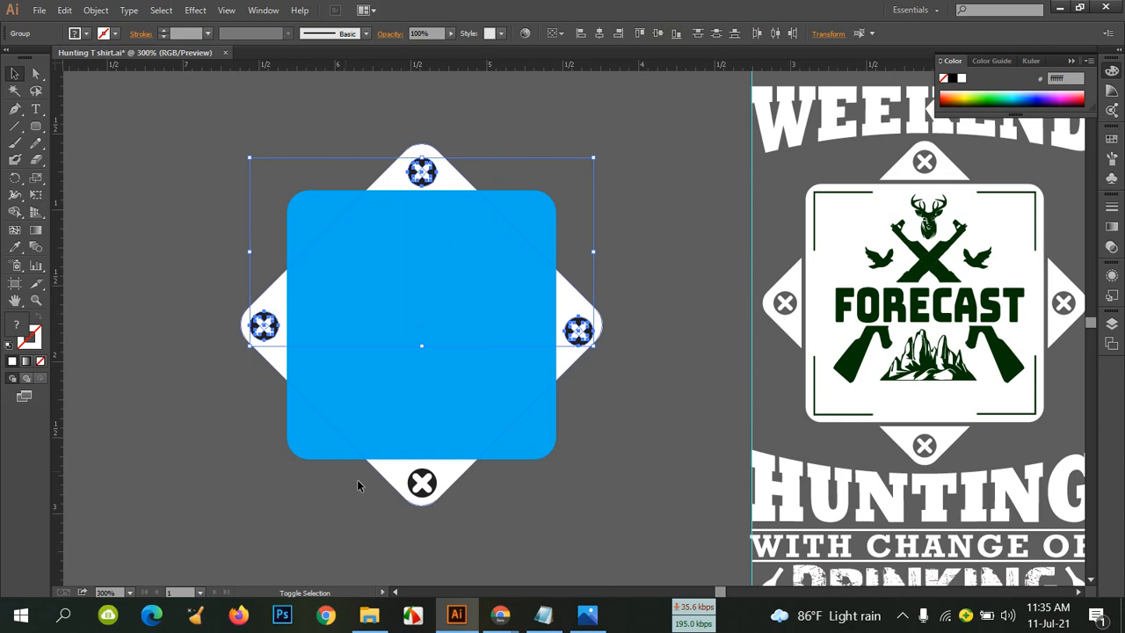
pyautogui.keyDown('shift'); pyautogui.click(424, 482); pyautogui.keyUp('shift')
pyautogui.press('a')
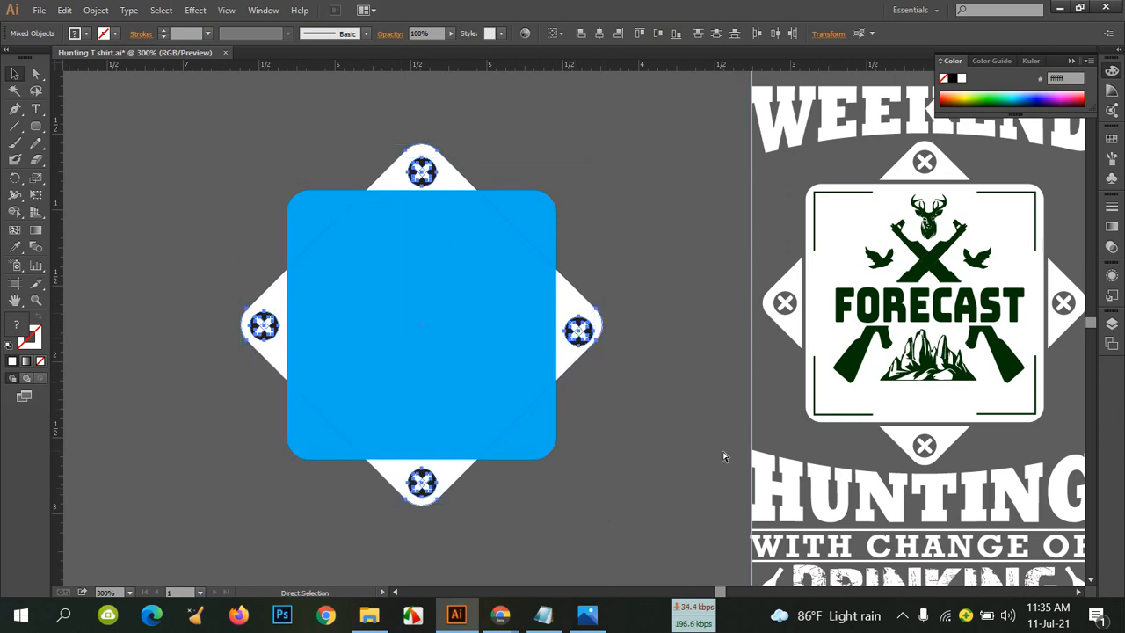
pyautogui.hotkey('ctrl', 'g')
pyautogui.click(708, 447)
# Start an Offset Path on the cyan square with the preview on and a miter limit of 2
pyautogui.click(425, 327)
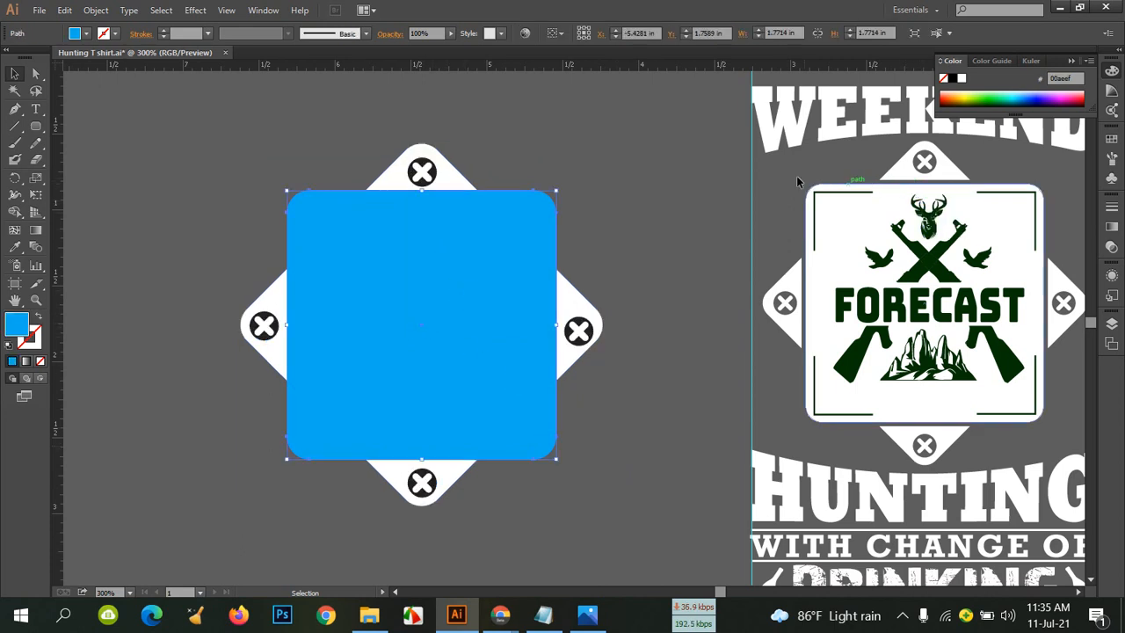
pyautogui.click(96, 10)
pyautogui.moveTo(140, 316)
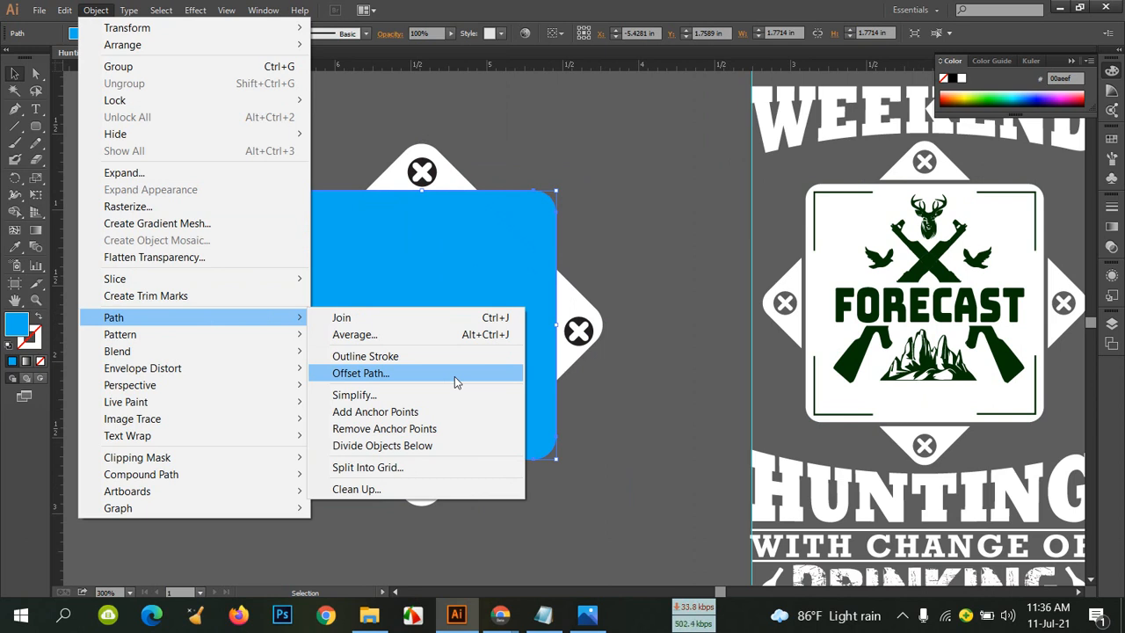
pyautogui.click(454, 376)
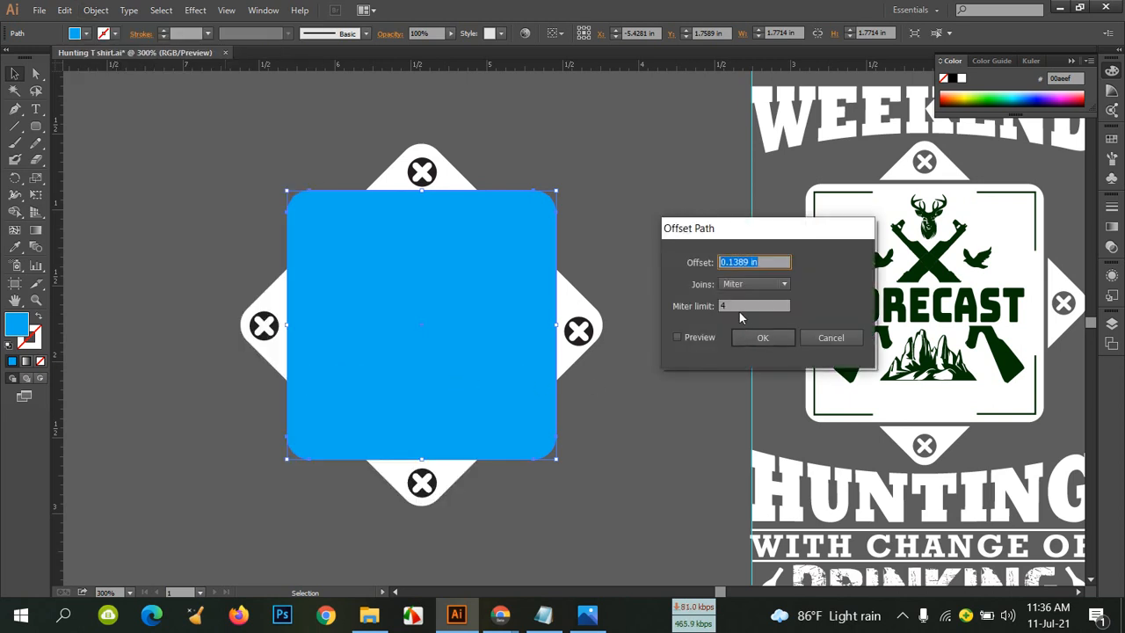
pyautogui.click(676, 337)
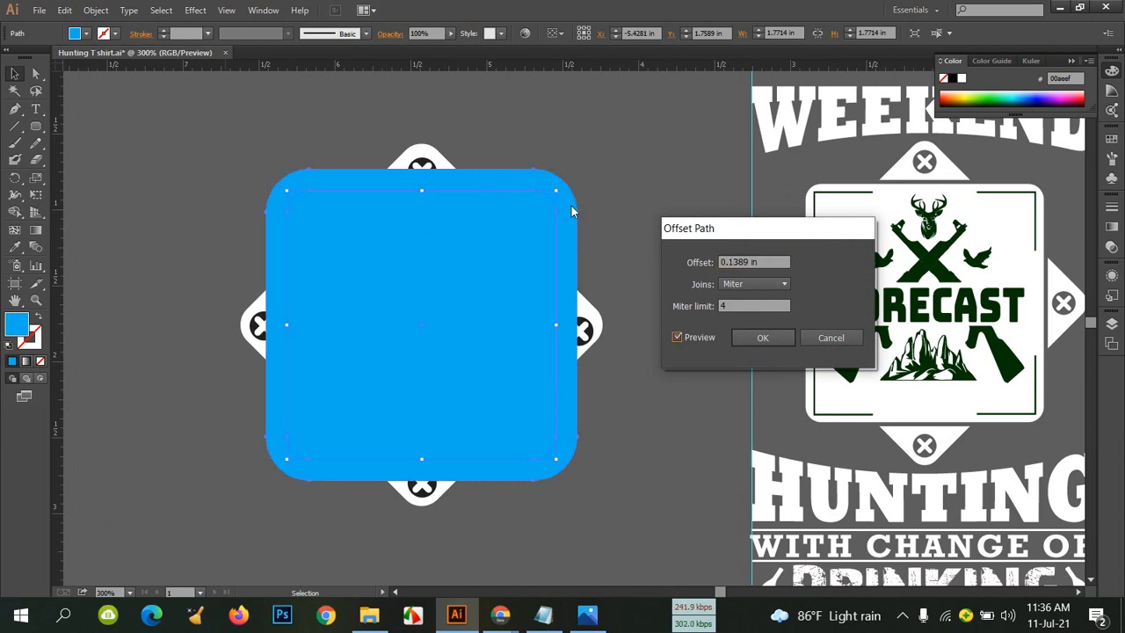
pyautogui.click(1087, 470)
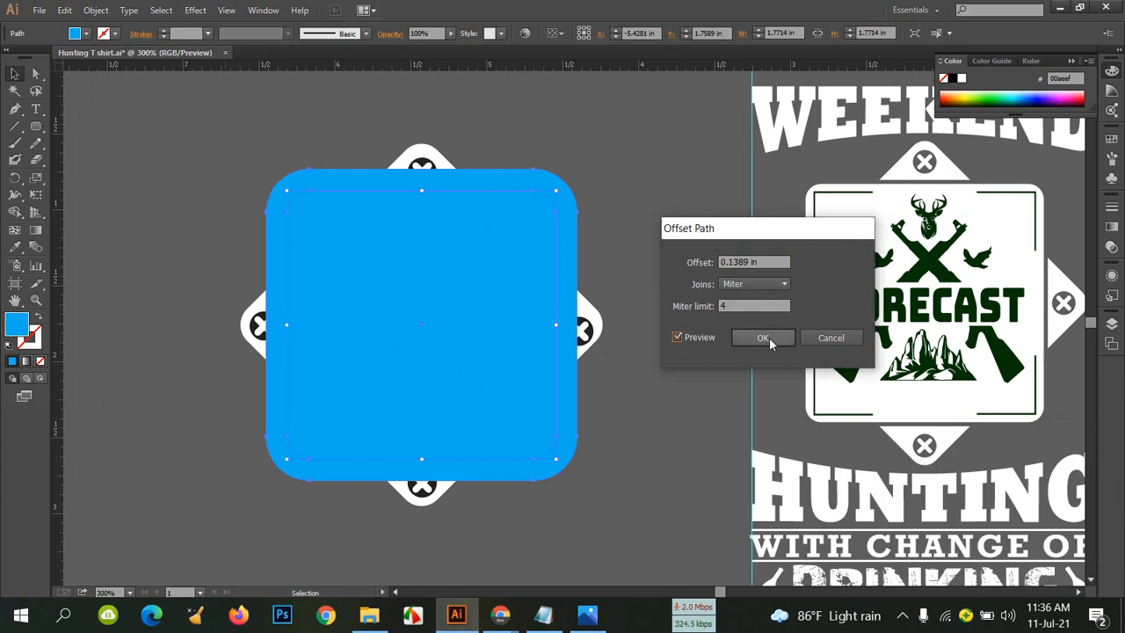
pyautogui.click(743, 306)
pyautogui.press('Down')
pyautogui.press('Down')
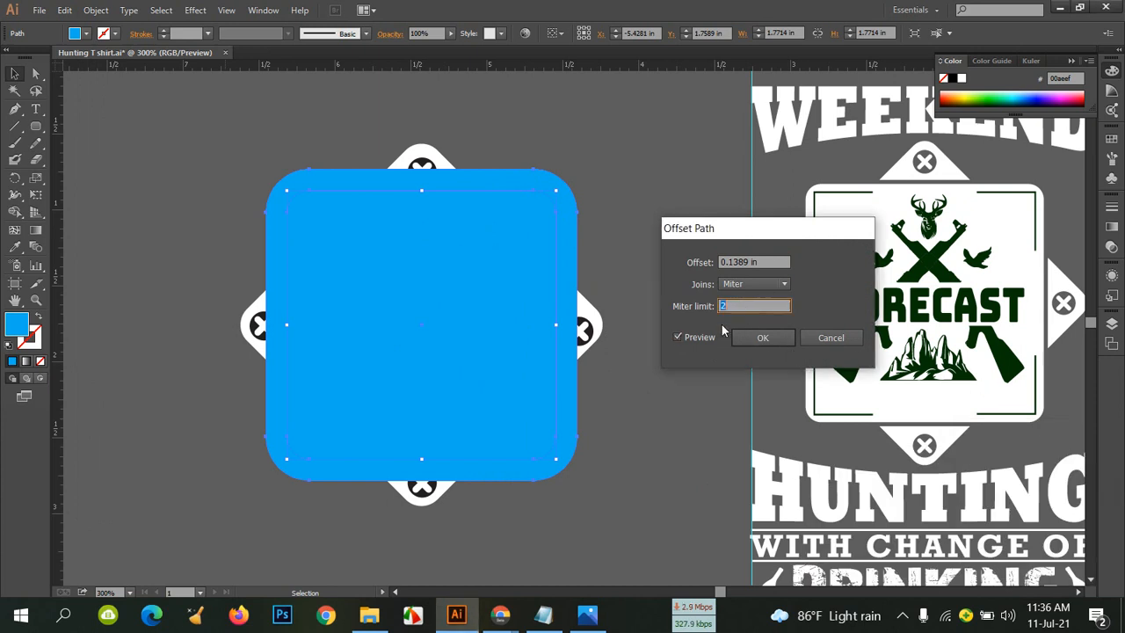
pyautogui.click(677, 339)
pyautogui.click(678, 339)
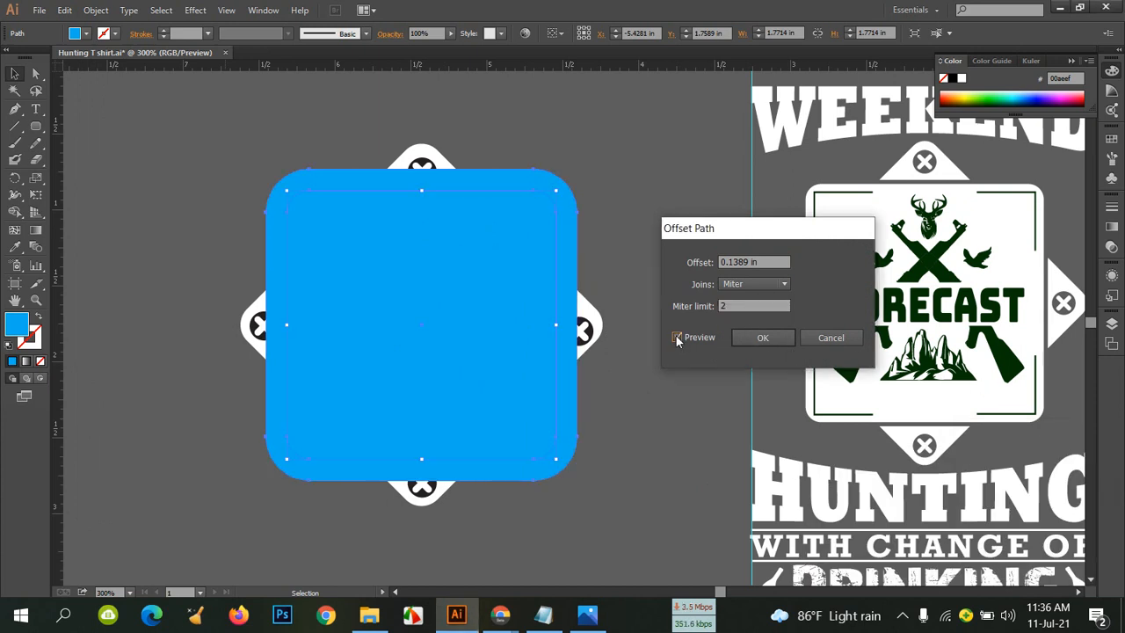
# Try offset distances of 0.1 in and 0.05 in for the cyan square in the preview
pyautogui.click(751, 262)
pyautogui.moveTo(752, 262); pyautogui.dragTo(731, 256)
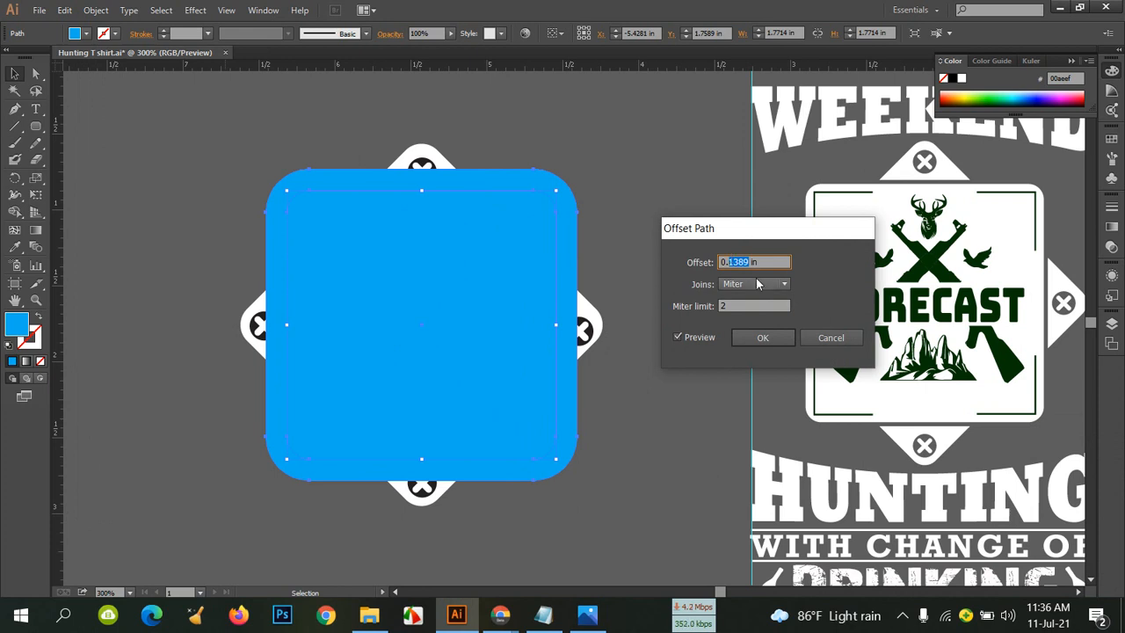
pyautogui.write('1')
pyautogui.click(678, 338)
pyautogui.click(680, 339)
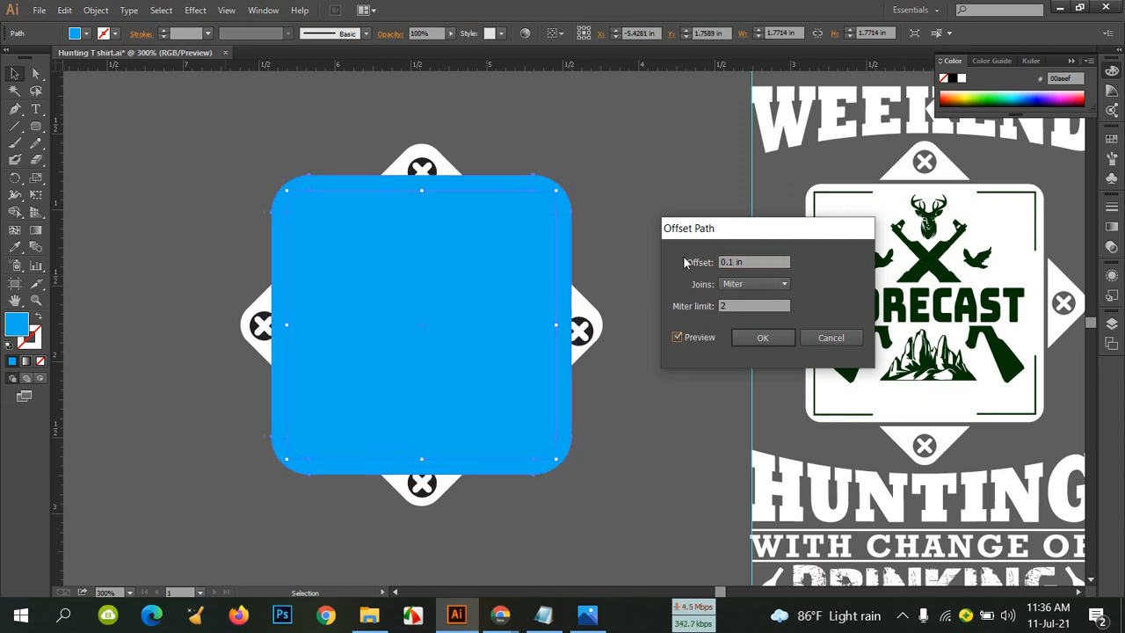
pyautogui.click(736, 262)
pyautogui.click(678, 337)
pyautogui.click(677, 339)
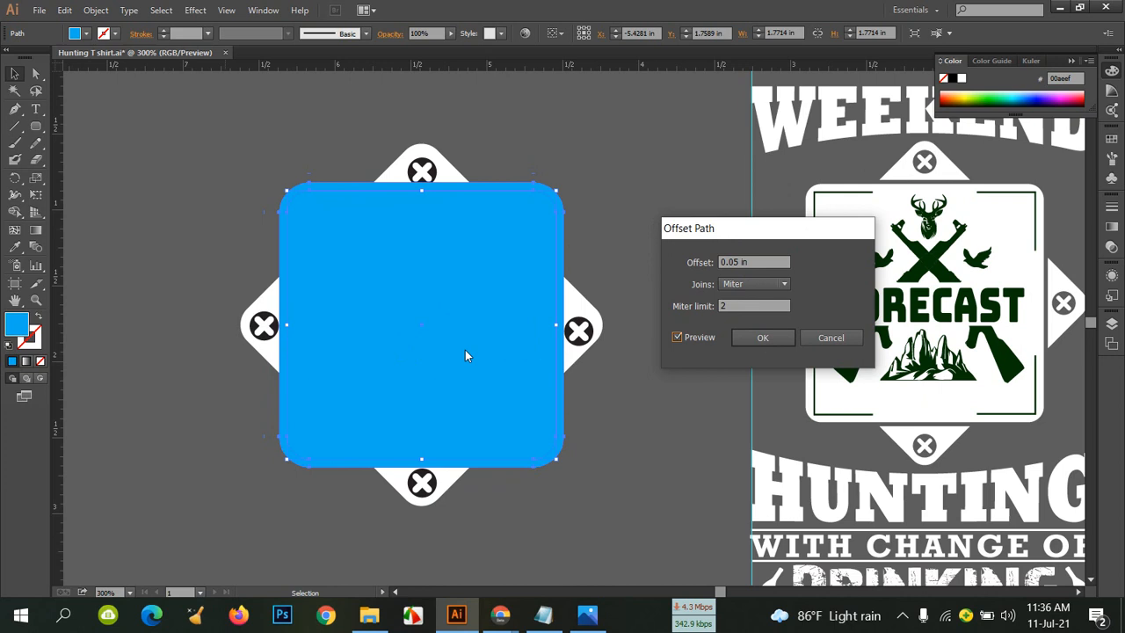
# Set the offset distance to 0.03 in, refresh the preview and apply the offset to the cyan square
pyautogui.click(743, 263)
pyautogui.press('BackSpace')
pyautogui.write('3')
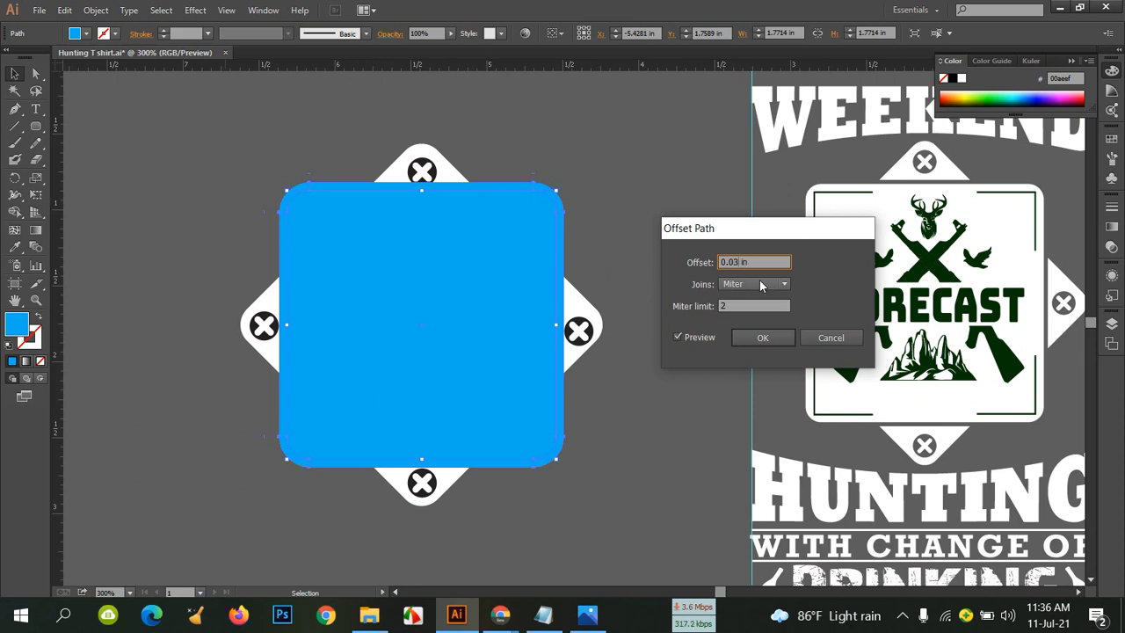
pyautogui.click(678, 339)
pyautogui.click(678, 338)
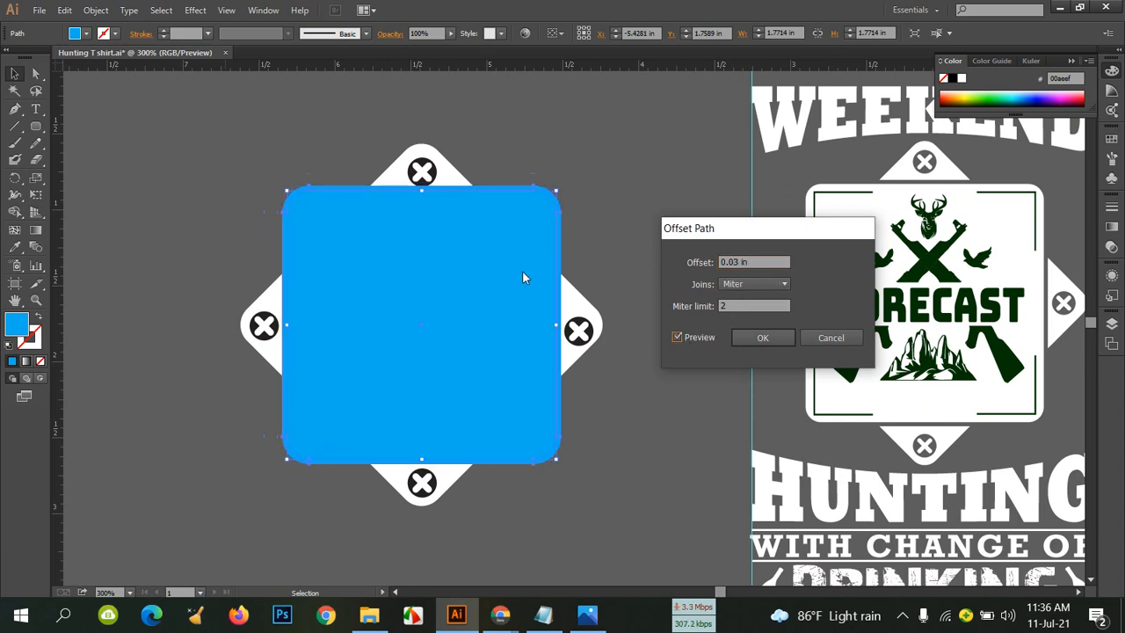
pyautogui.click(761, 338)
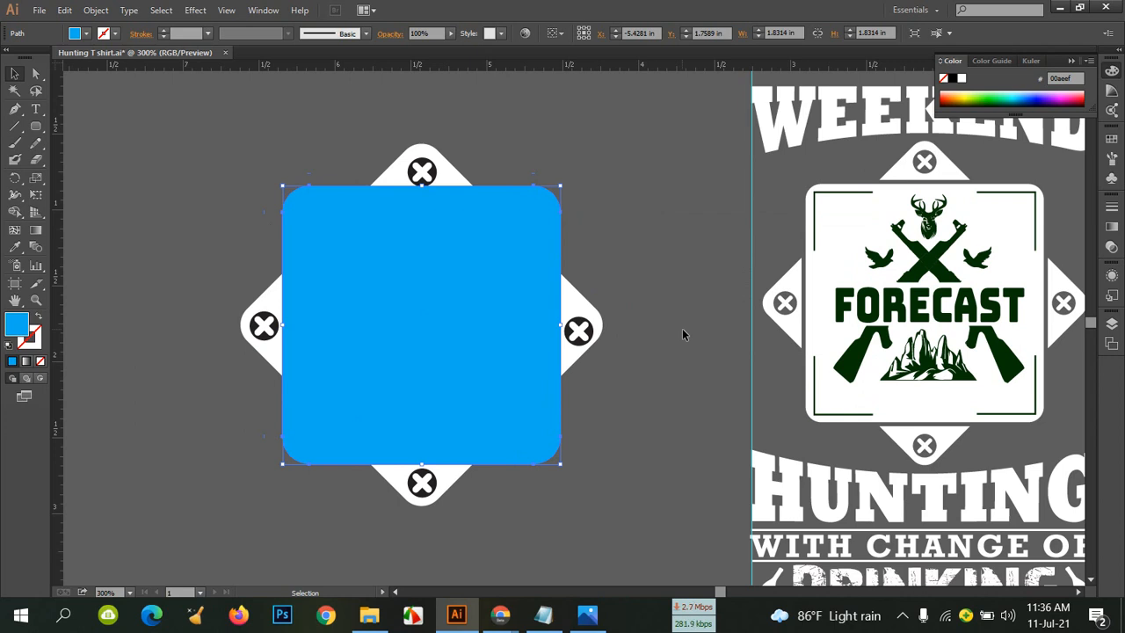
# Bring up the Pathfinder operations and place them in the empty space between the badge and the reference design
pyautogui.click(263, 9)
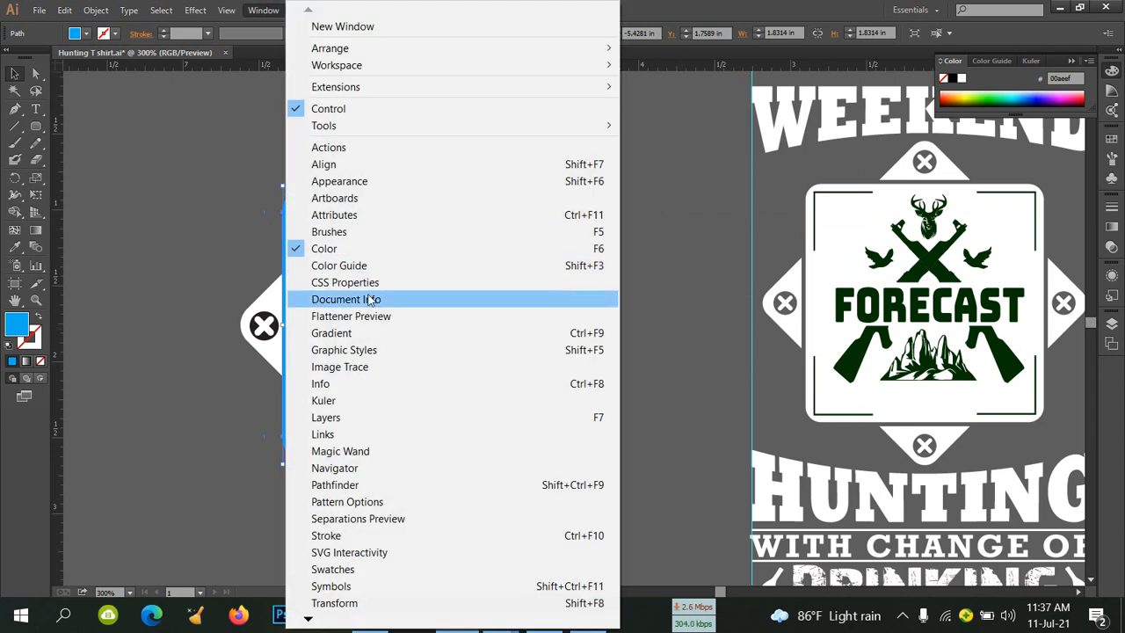
pyautogui.click(357, 485)
pyautogui.moveTo(975, 160); pyautogui.dragTo(699, 182)
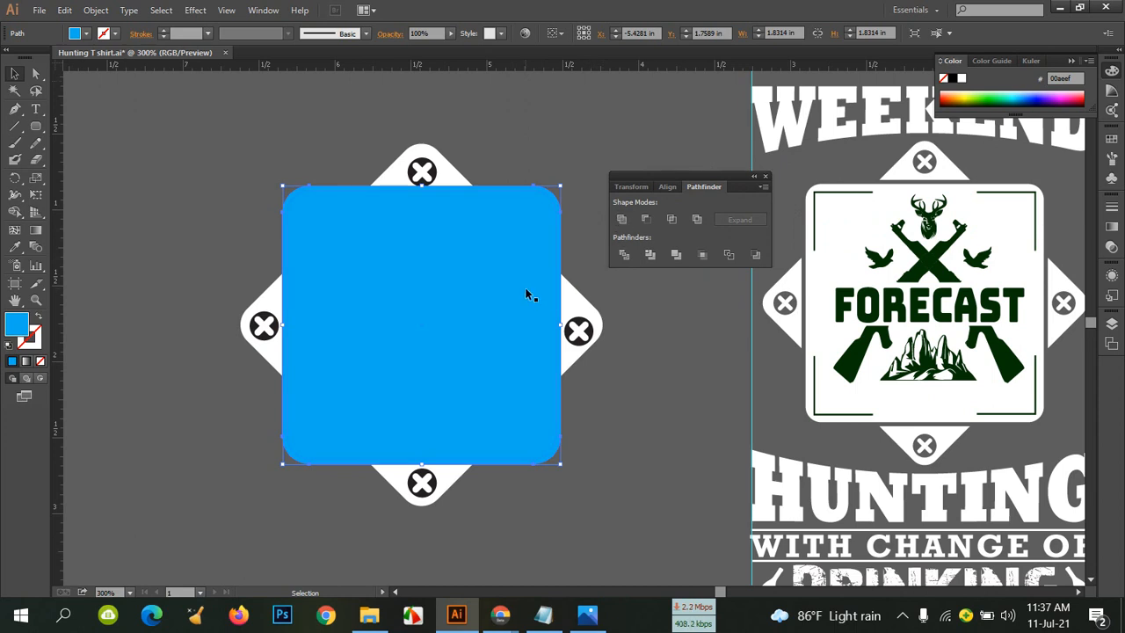
# Try subtracting the offset cyan square from the diamond and emblem group with Minus Front, and undo it
pyautogui.keyDown('shift'); pyautogui.click(577, 304); pyautogui.keyUp('shift')
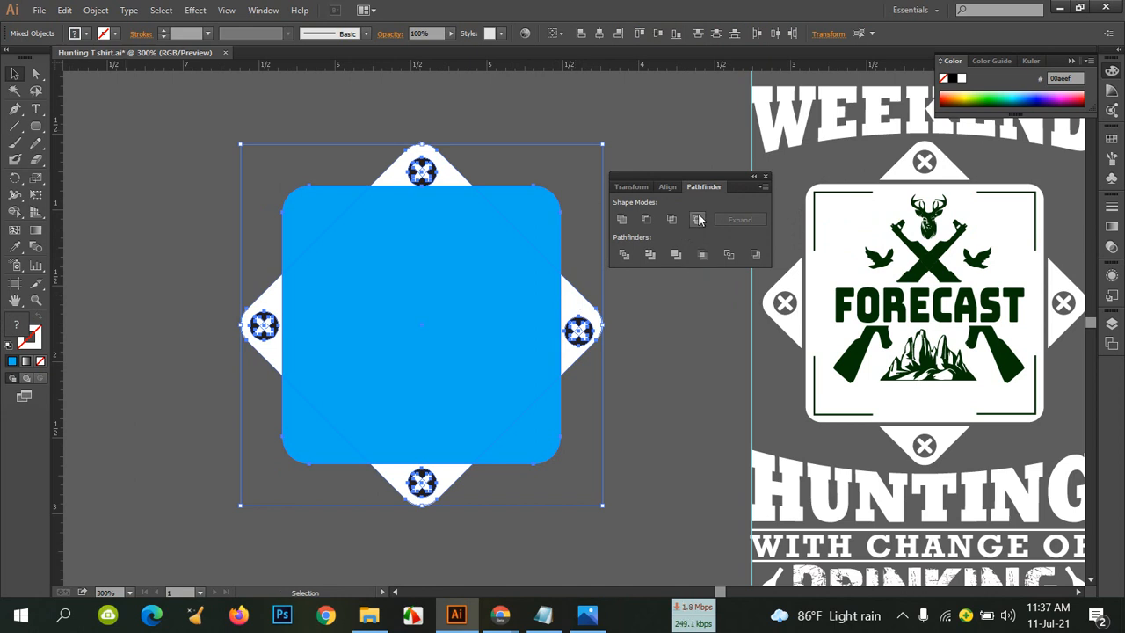
pyautogui.click(646, 219)
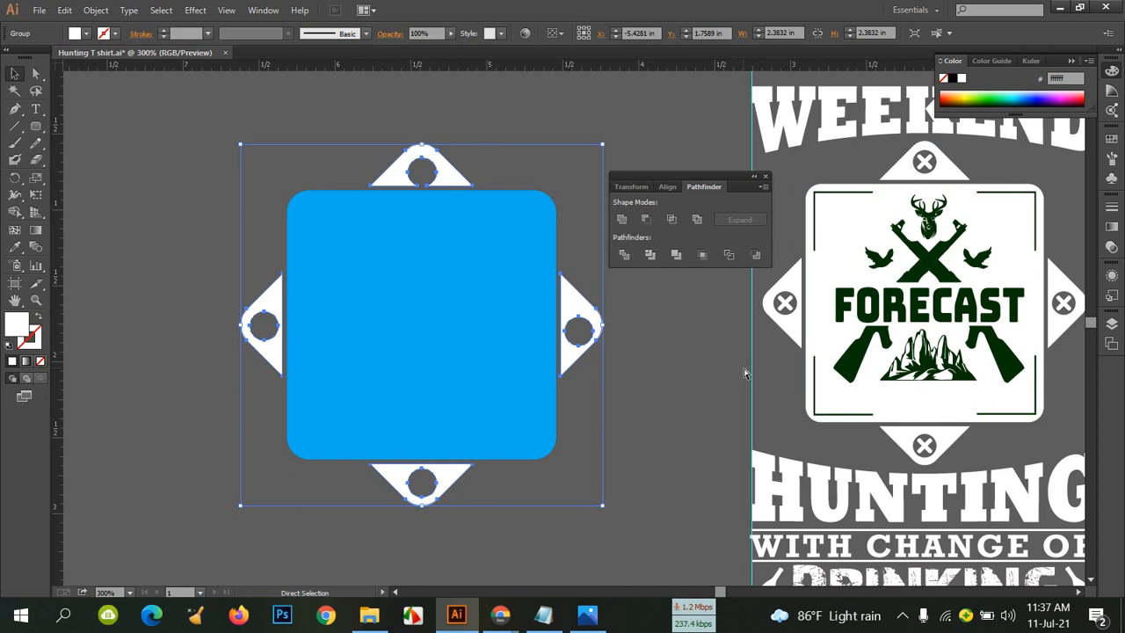
pyautogui.hotkey('ctrl', 'z')
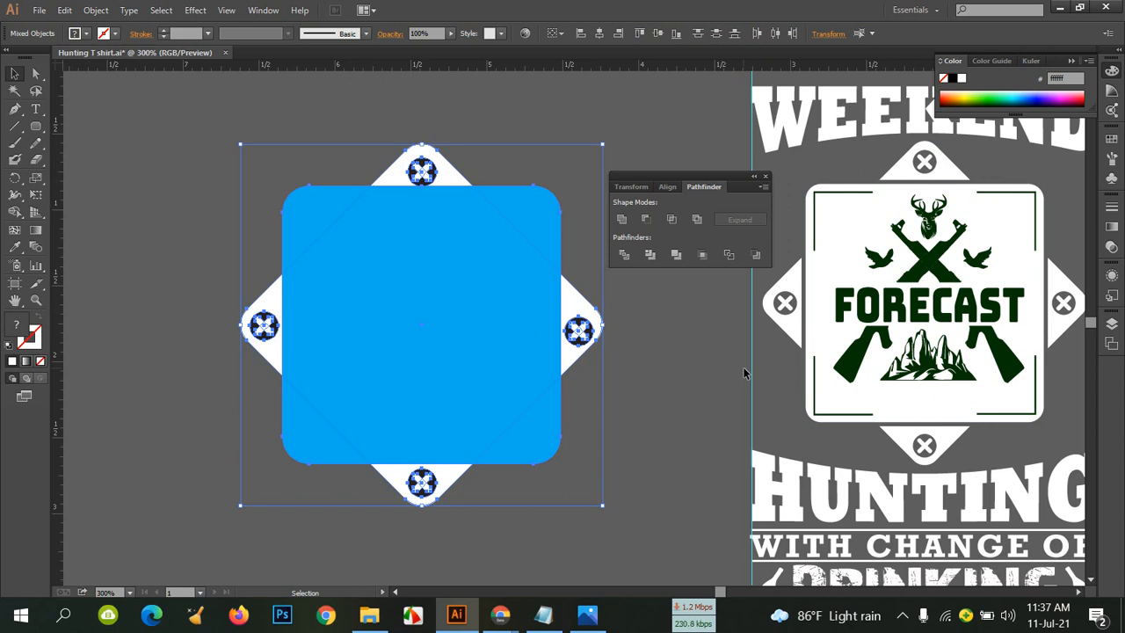
# Try Intersect on the offset square and diamond group, and split the overlapping shapes with Divide
pyautogui.click(672, 221)
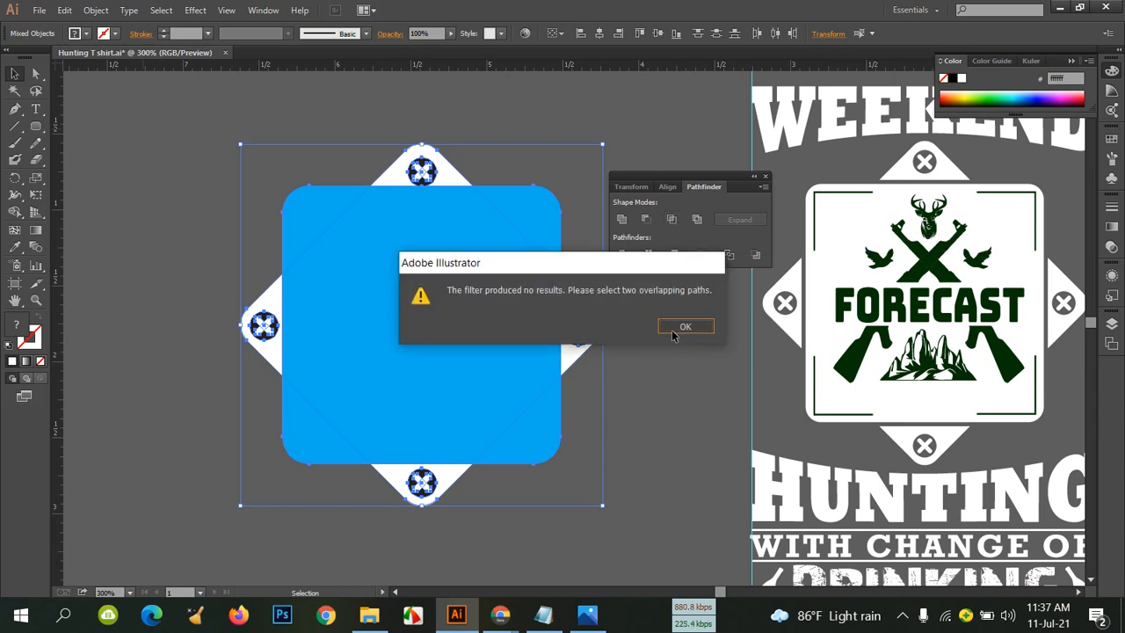
pyautogui.click(672, 327)
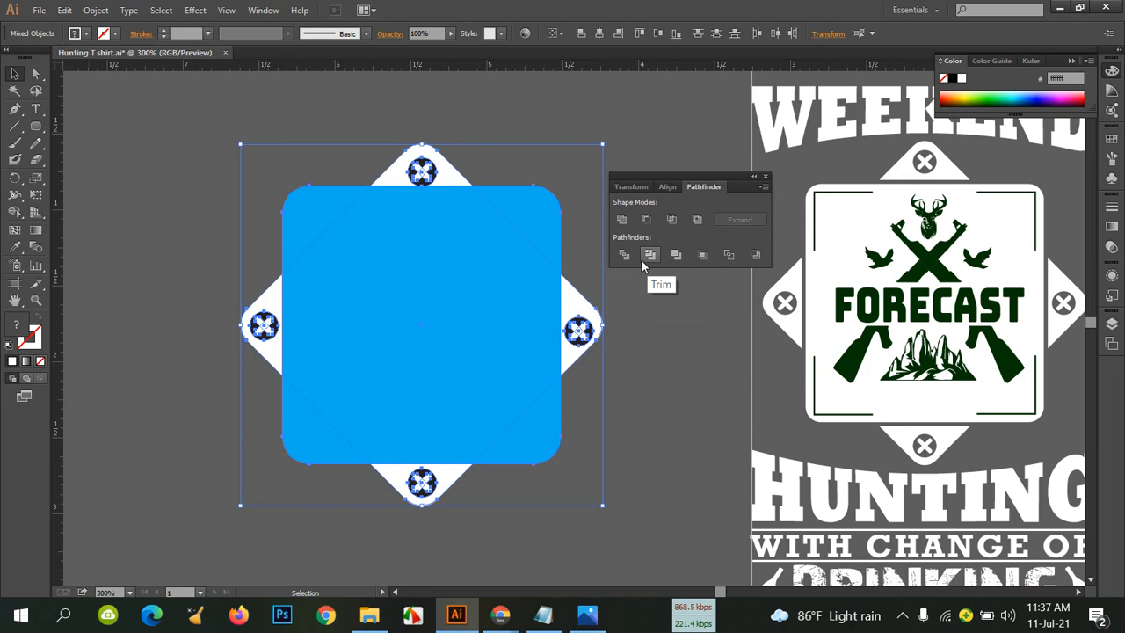
pyautogui.click(634, 260)
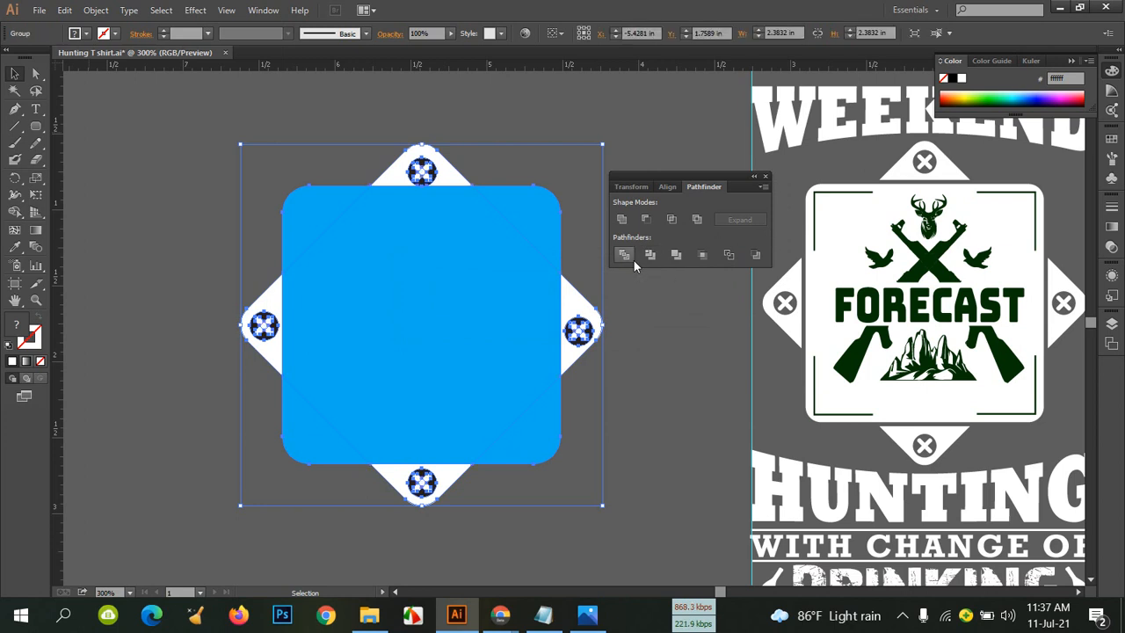
pyautogui.click(733, 352)
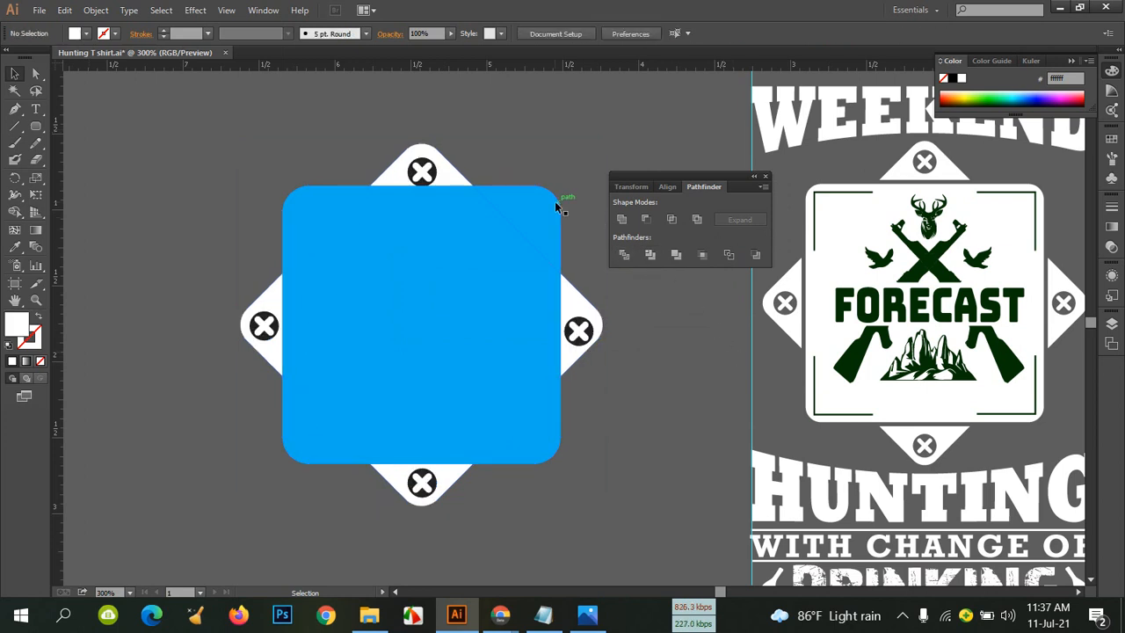
# Recolor the smaller original rounded square to CMYK Yellow
pyautogui.click(493, 234)
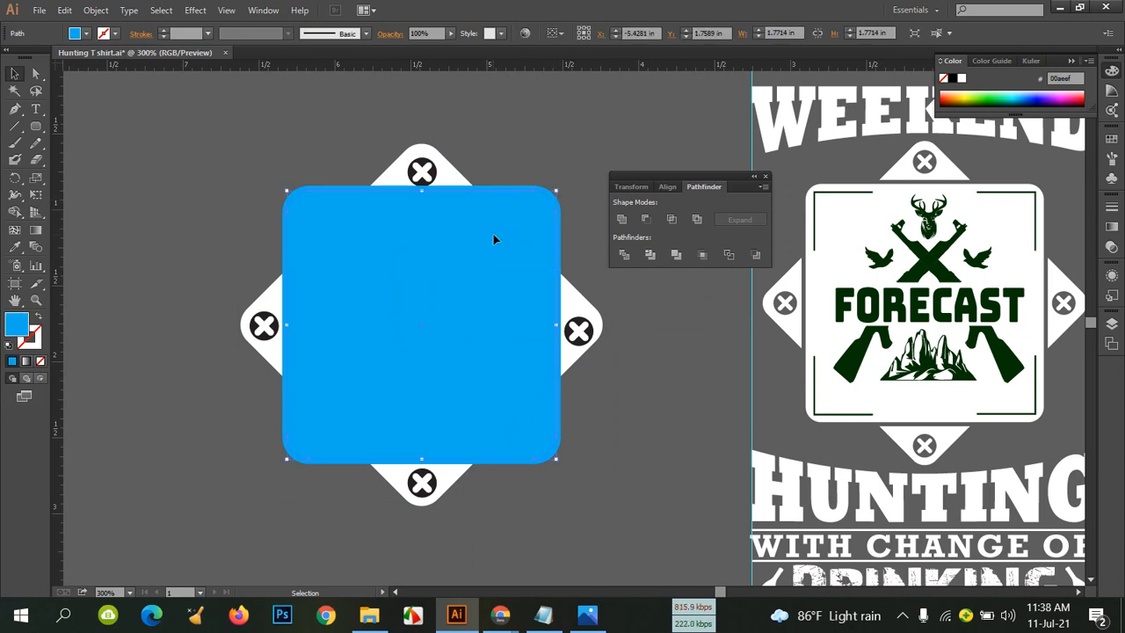
pyautogui.click(87, 33)
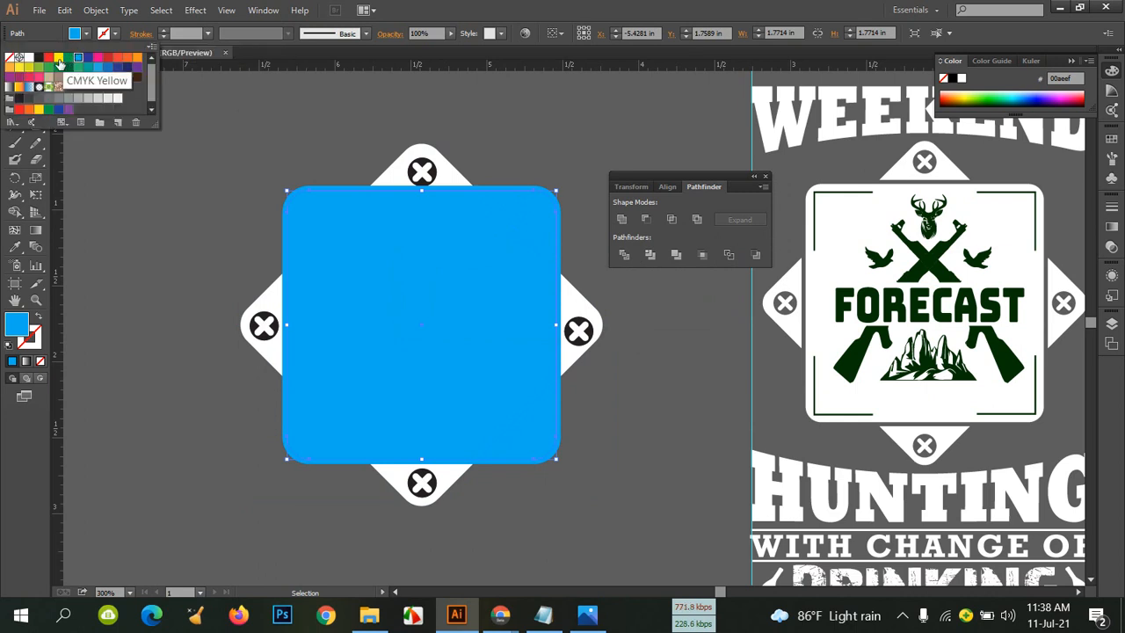
pyautogui.click(58, 59)
pyautogui.click(321, 130)
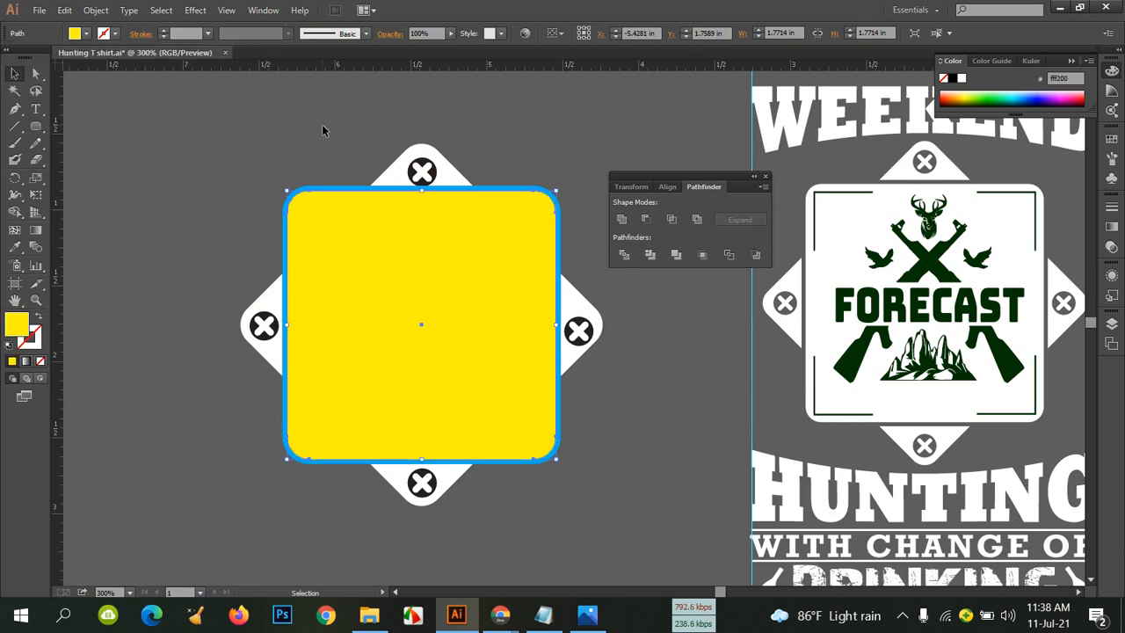
# Ungroup the divided badge pieces, and undo the deletion of the yellow square
pyautogui.click(521, 188)
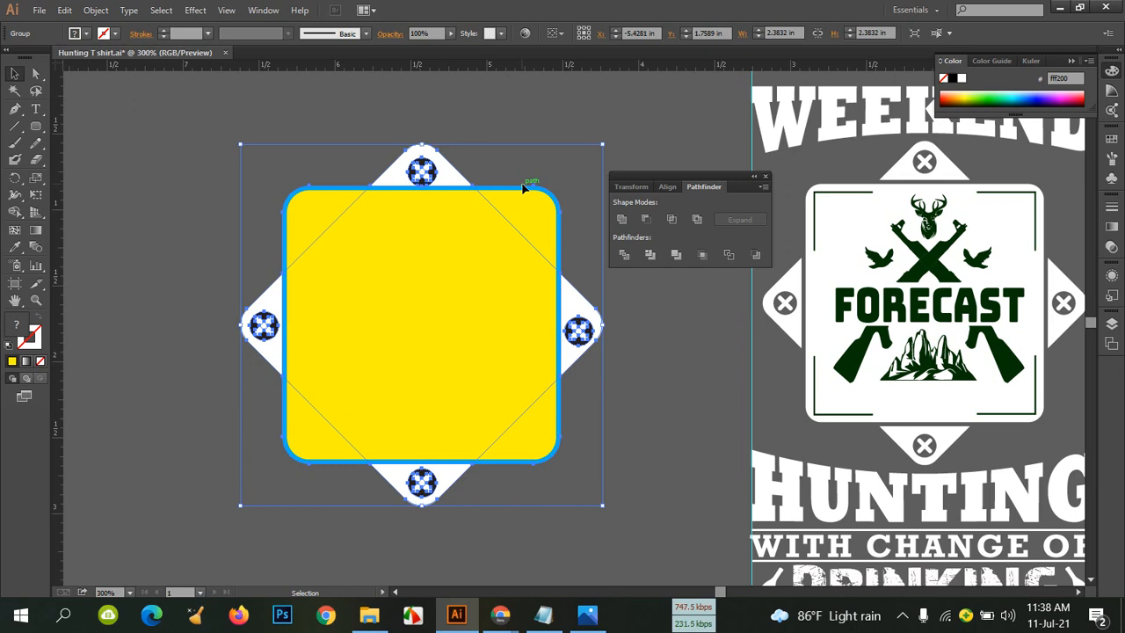
pyautogui.rightClick(522, 188)
pyautogui.click(571, 272)
pyautogui.click(568, 204)
pyautogui.click(553, 193)
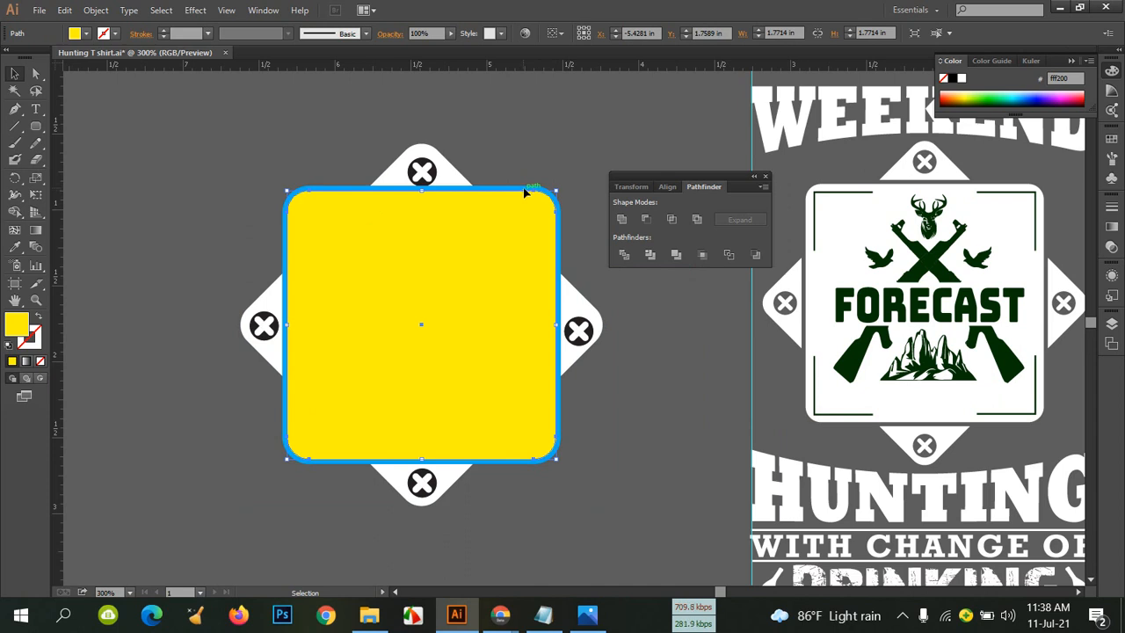
pyautogui.press('Delete')
pyautogui.hotkey('ctrl', 'z')
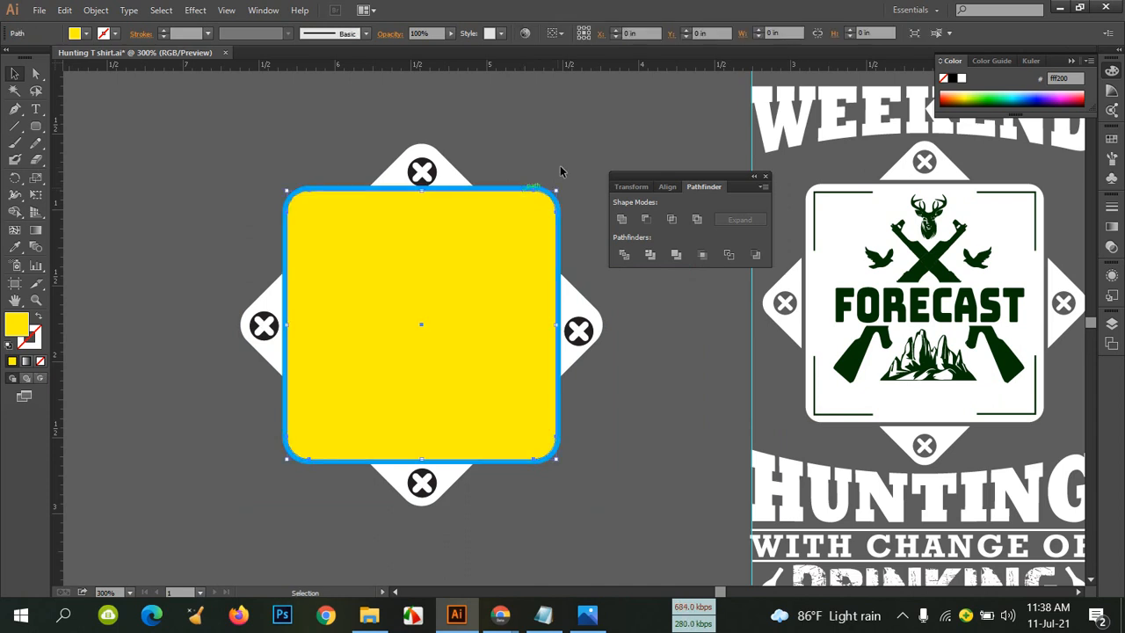
# Delete the cyan piece at the badge's upper-right corner, and restore the yellow square after deleting it too
pyautogui.click(558, 204)
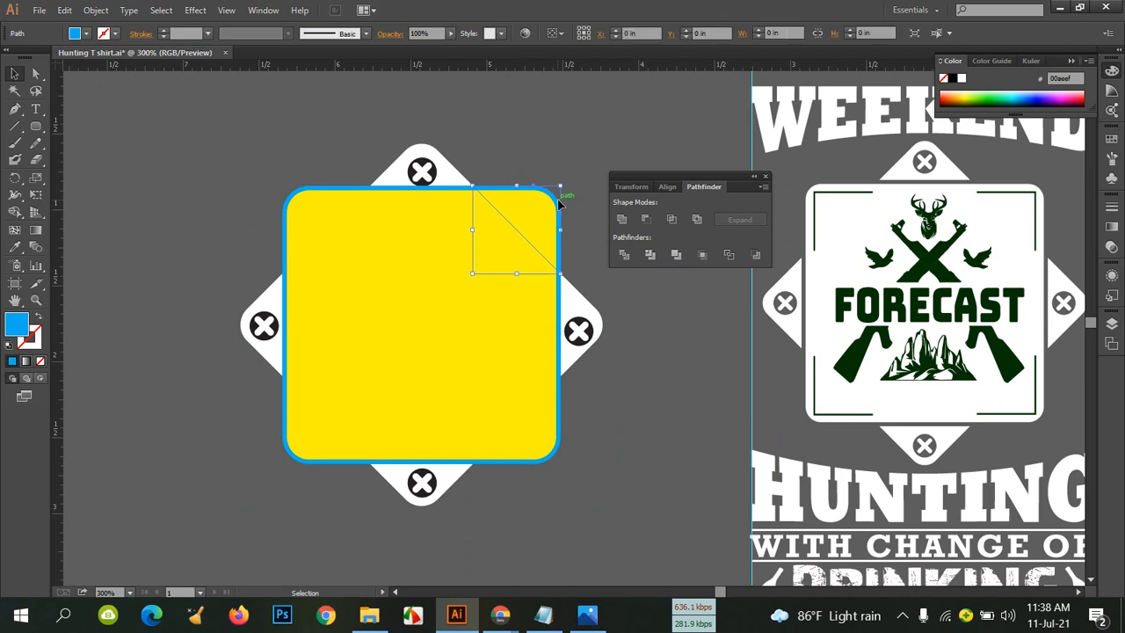
pyautogui.click(561, 205)
pyautogui.click(377, 193)
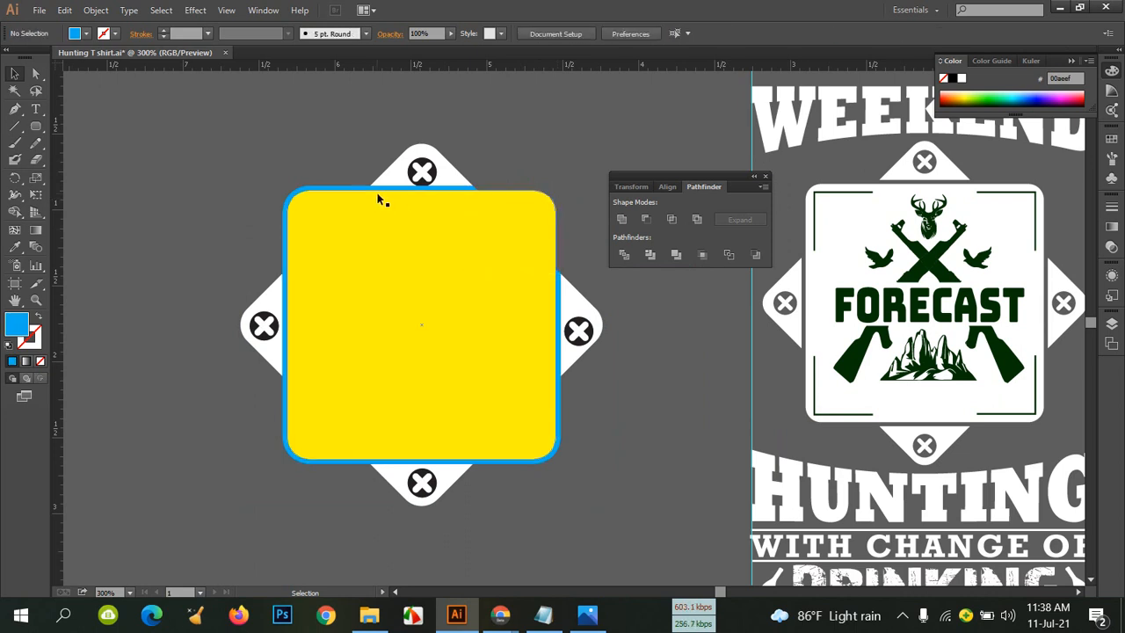
pyautogui.press('Delete')
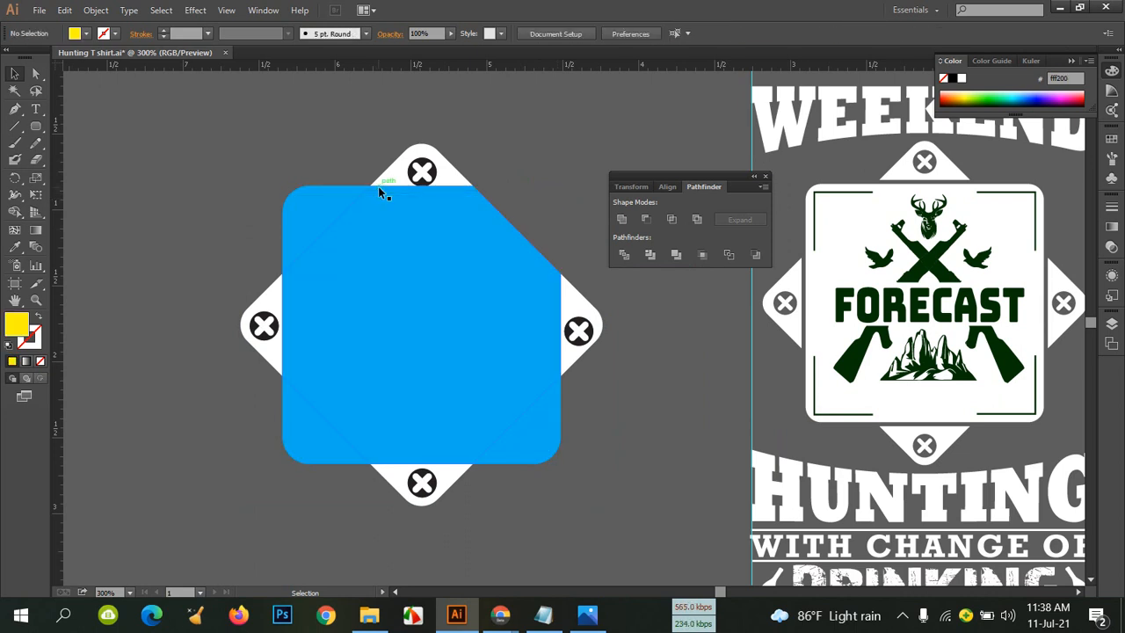
pyautogui.hotkey('ctrl', 'z')
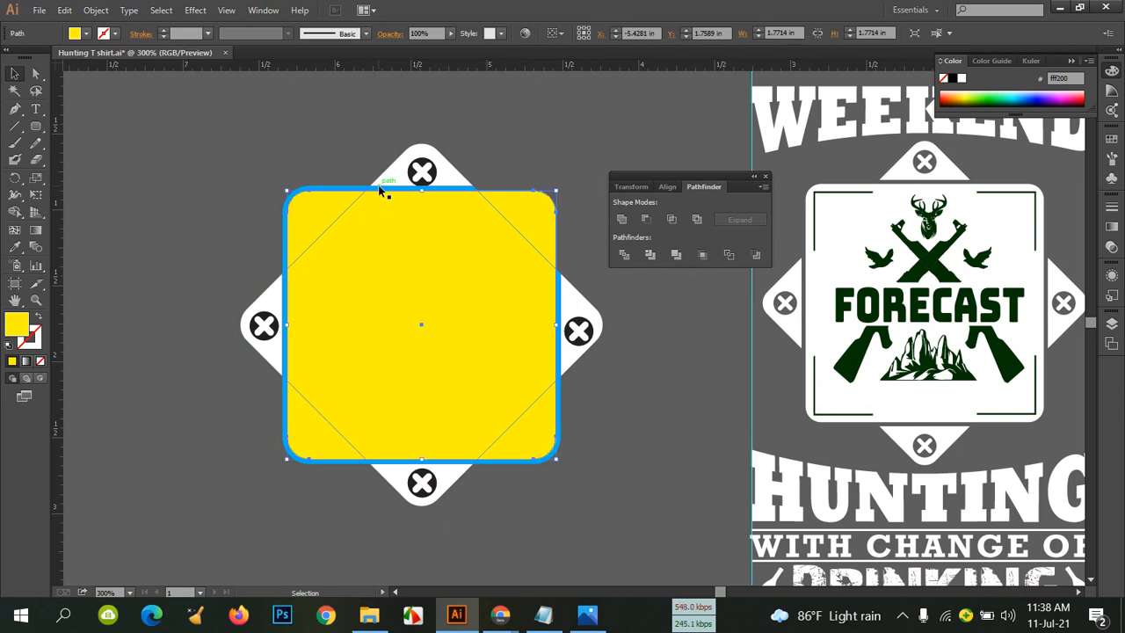
# Delete the cyan pieces around the yellow square's upper-left and lower-left corners
pyautogui.keyDown('ctrl'); pyautogui.click(379, 190); pyautogui.keyUp('ctrl')
pyautogui.keyDown('ctrl'); pyautogui.click(348, 188); pyautogui.keyUp('ctrl')
pyautogui.press('Delete')
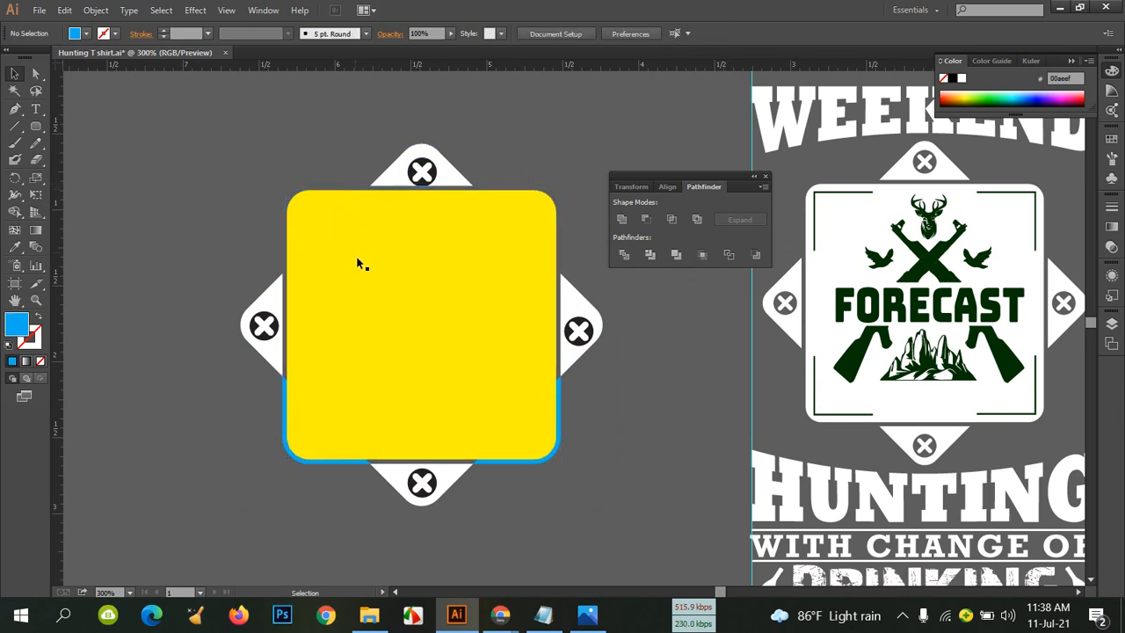
pyautogui.keyDown('ctrl'); pyautogui.click(297, 461); pyautogui.keyUp('ctrl')
pyautogui.press('Delete')
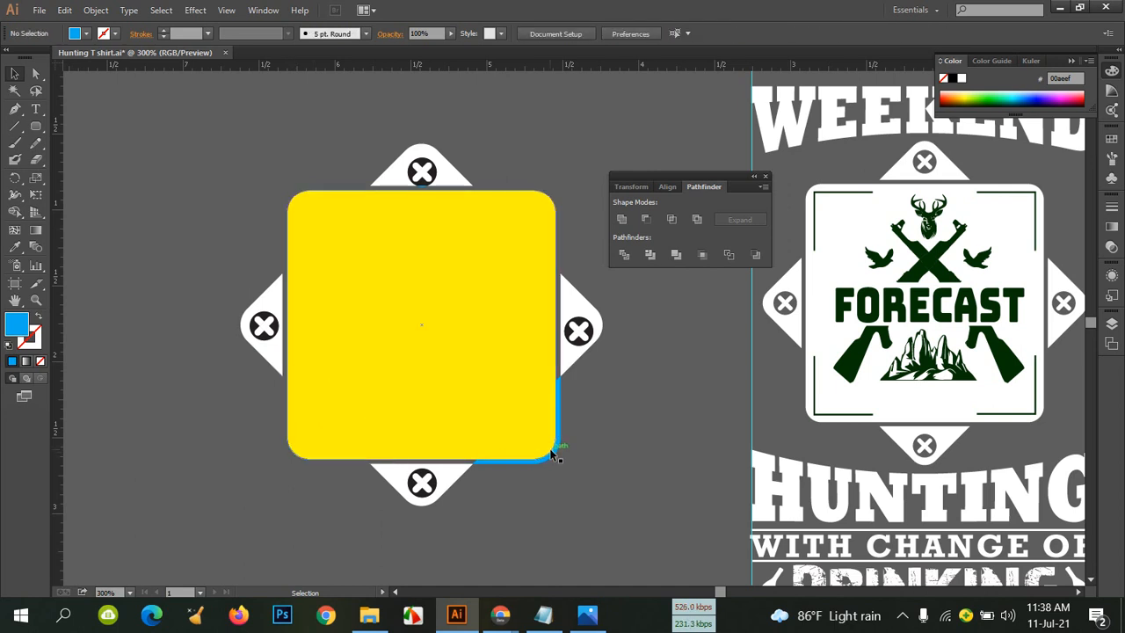
# Restore the yellow square after deleting it, and delete the remaining cyan piece at the badge's lower-right corner
pyautogui.keyDown('ctrl'); pyautogui.click(552, 455); pyautogui.keyUp('ctrl')
pyautogui.press('Delete')
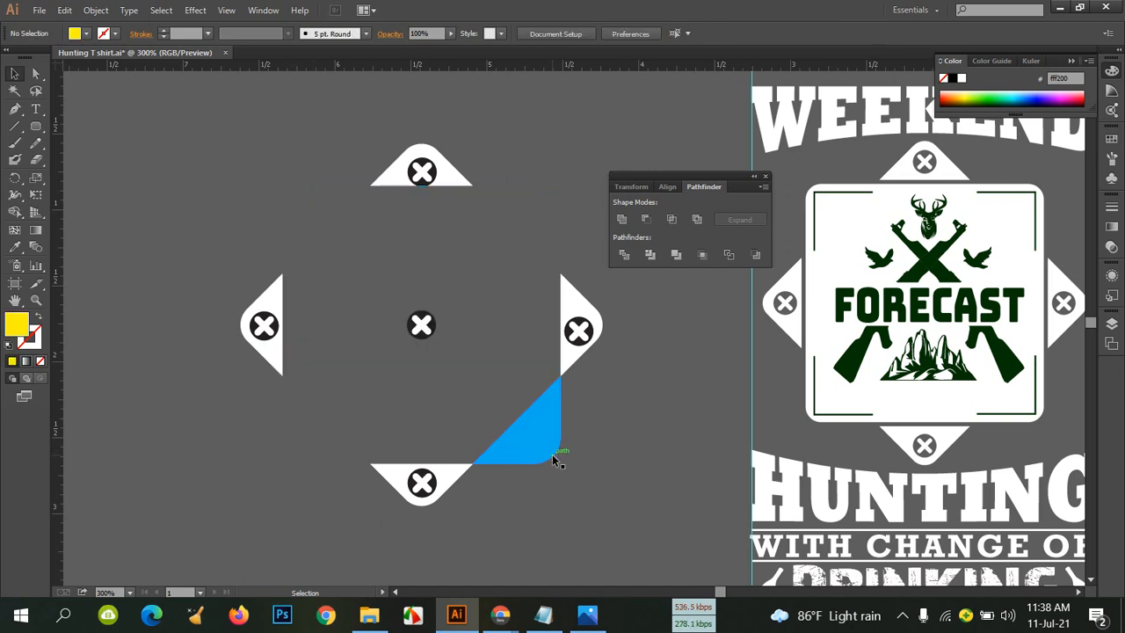
pyautogui.hotkey('ctrl', 'z')
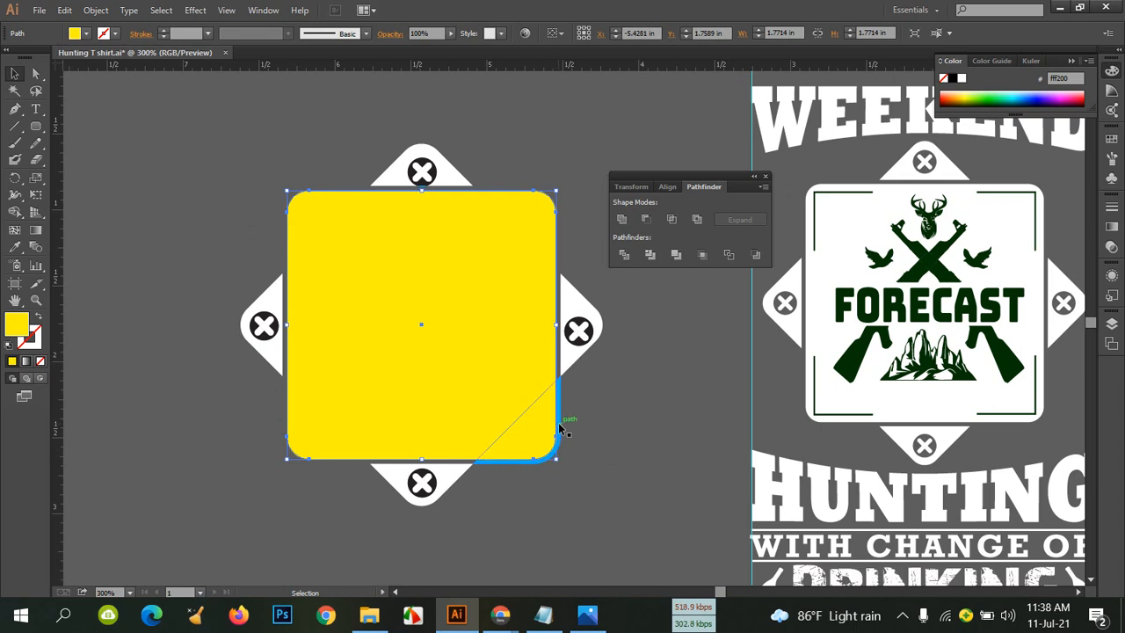
pyautogui.keyDown('ctrl'); pyautogui.click(559, 428); pyautogui.keyUp('ctrl')
pyautogui.click(560, 428)
pyautogui.press('Delete')
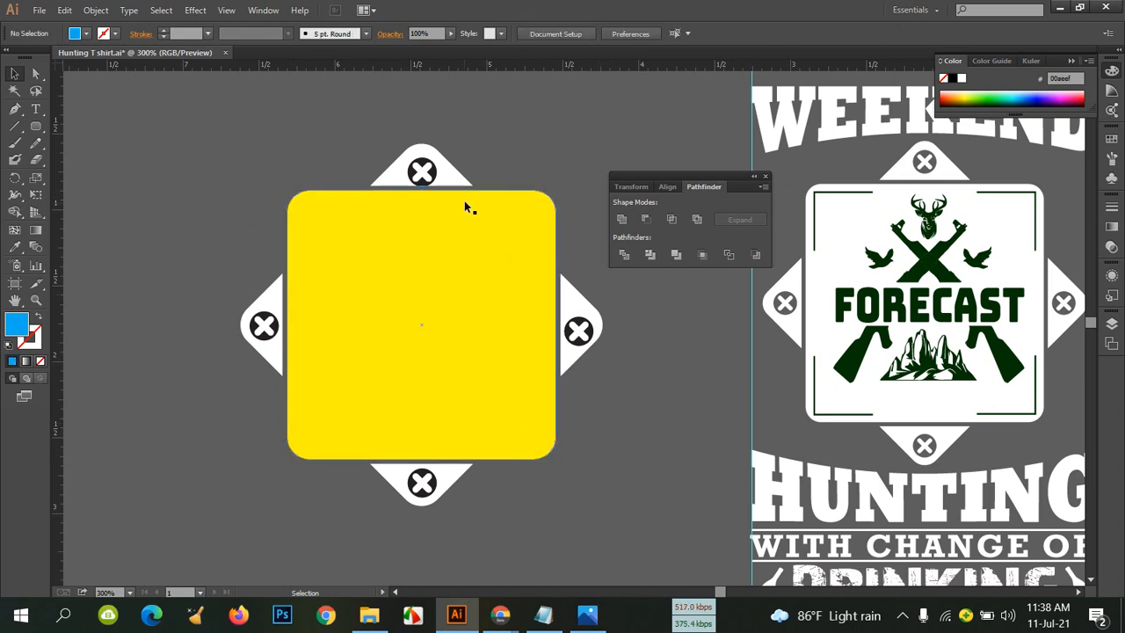
# Examine the top emblem's cross and cut edge up close, along with the gap around the yellow square
pyautogui.press('p')
pyautogui.hotkey('ctrl', '+')
pyautogui.hotkey('ctrl', '+')
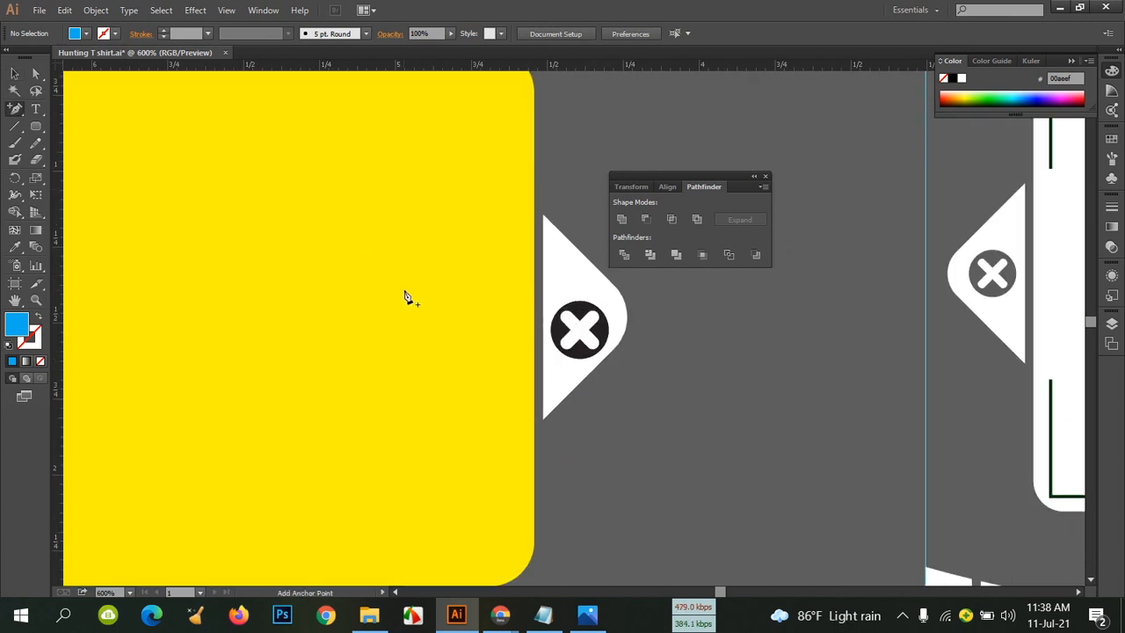
pyautogui.scroll(3, 407, 297)
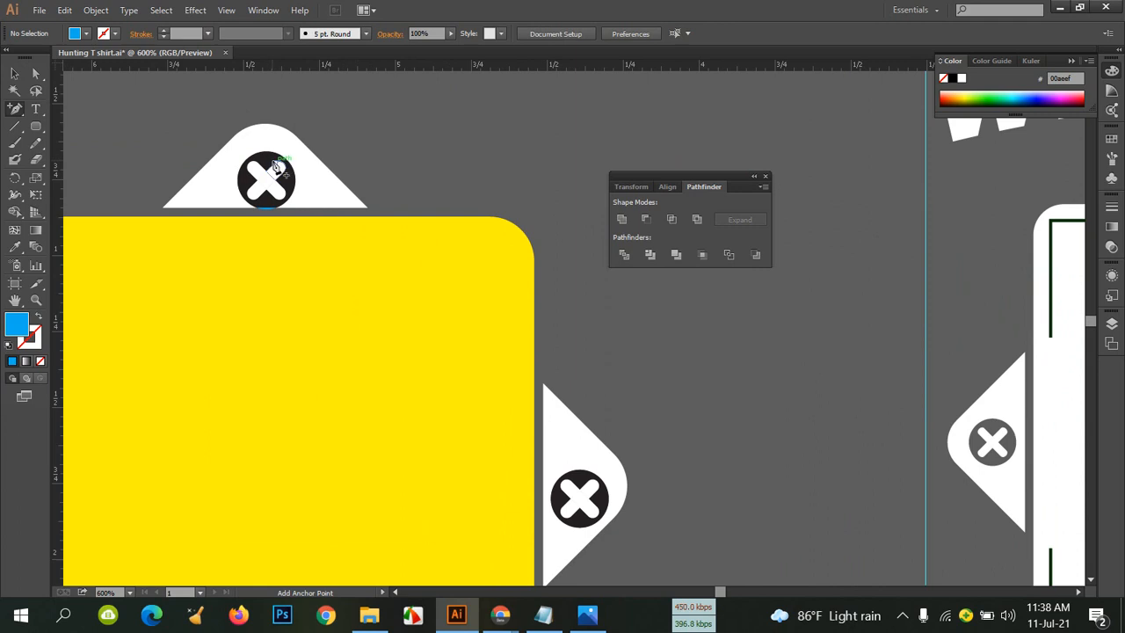
pyautogui.click(15, 72)
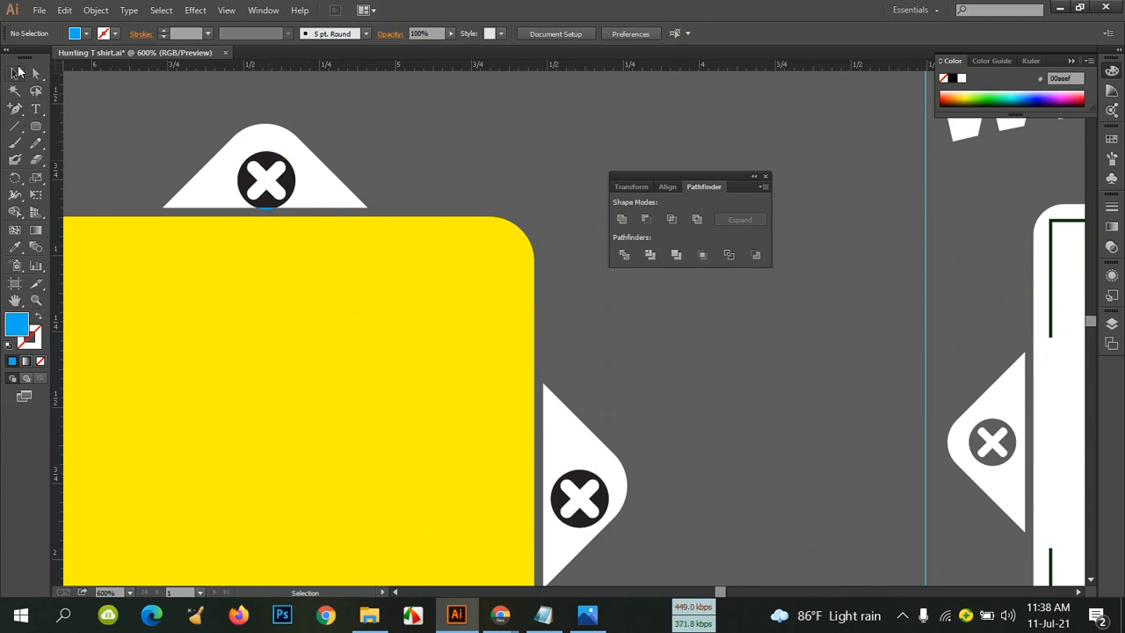
pyautogui.click(273, 181)
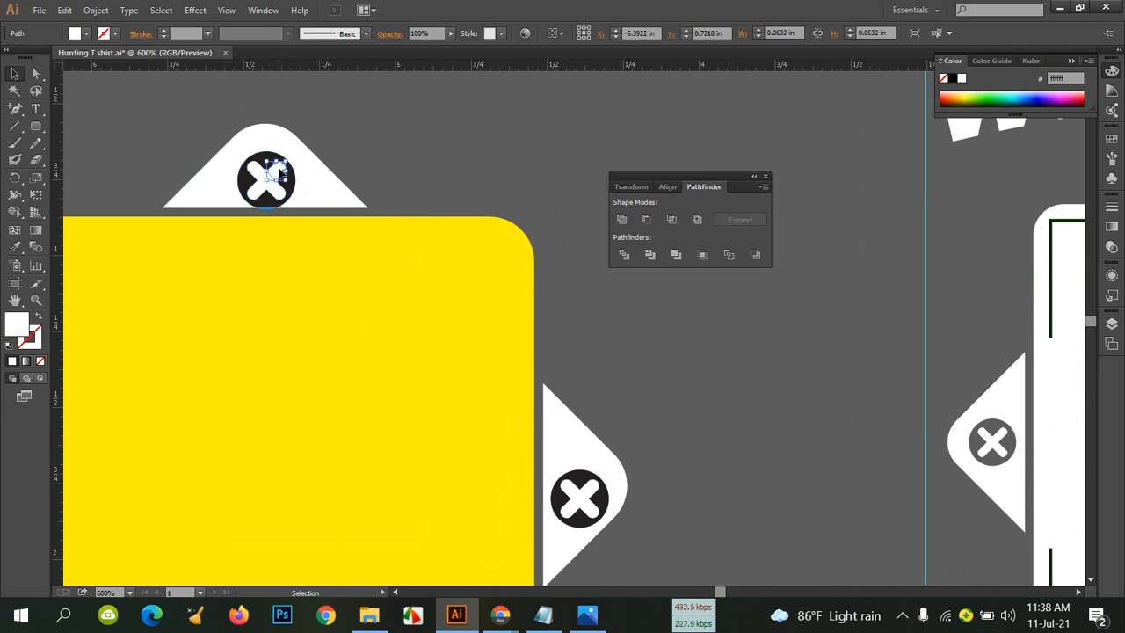
pyautogui.click(387, 154)
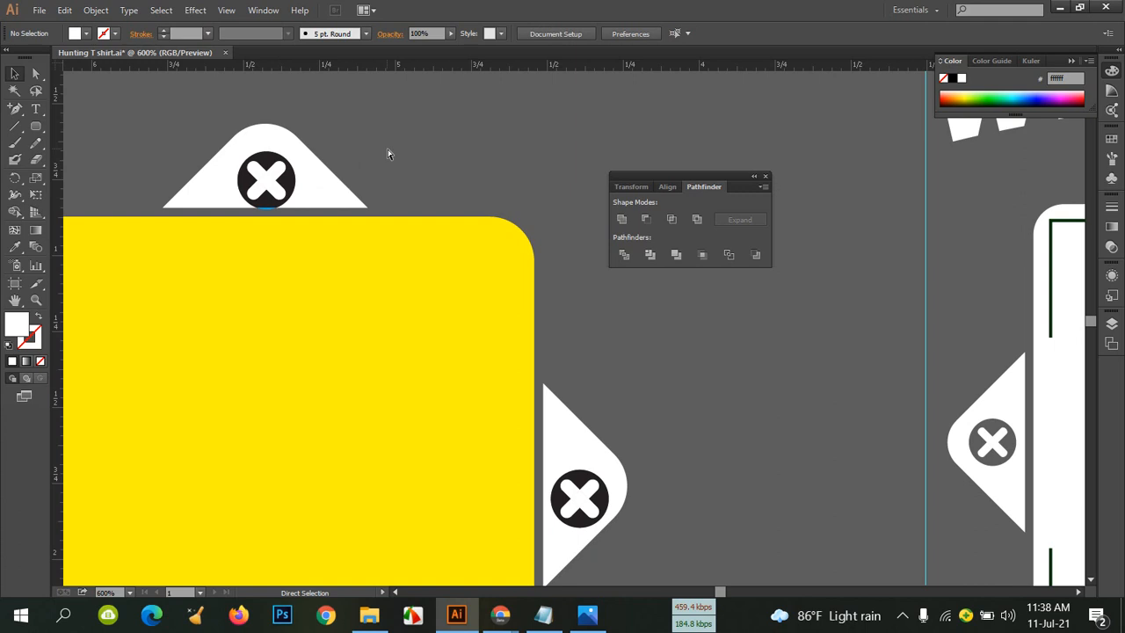
pyautogui.hotkey('ctrl', '-')
pyautogui.hotkey('ctrl', '-')
pyautogui.scroll(-3, 433, 210)
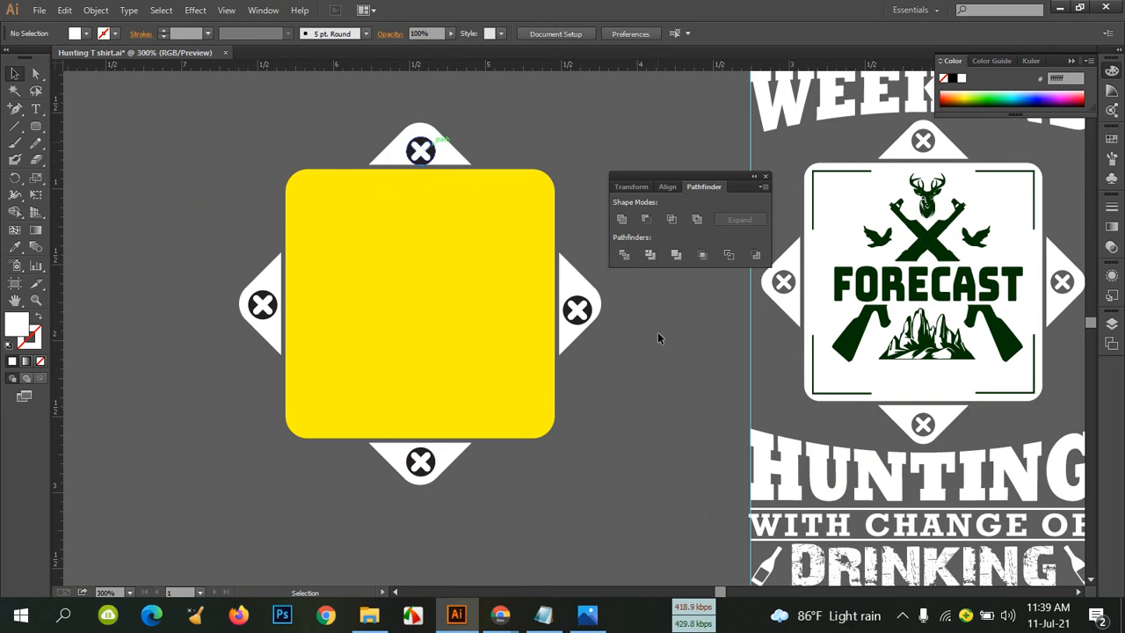
# Undo the piece deletions, the yellow fill, the Divide operation and the offset path on the cyan square
pyautogui.hotkey('ctrl', 'z')
pyautogui.hotkey('ctrl', 'z')
pyautogui.hotkey('ctrl', 'z')
pyautogui.hotkey('ctrl', 'z')
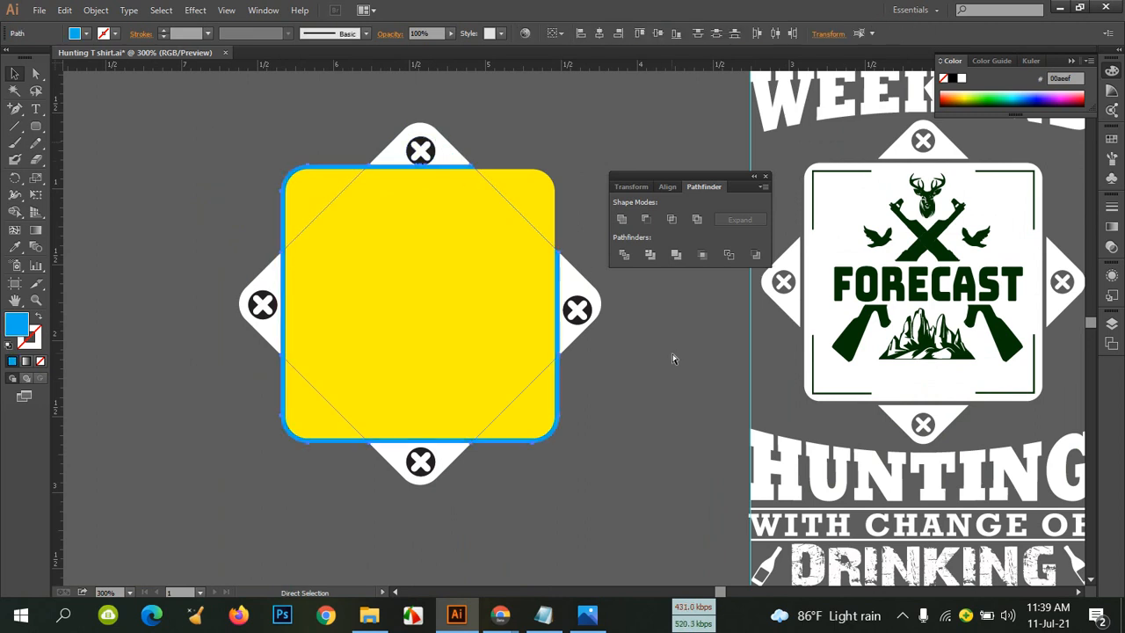
pyautogui.hotkey('ctrl', 'z')
pyautogui.hotkey('ctrl', 'z')
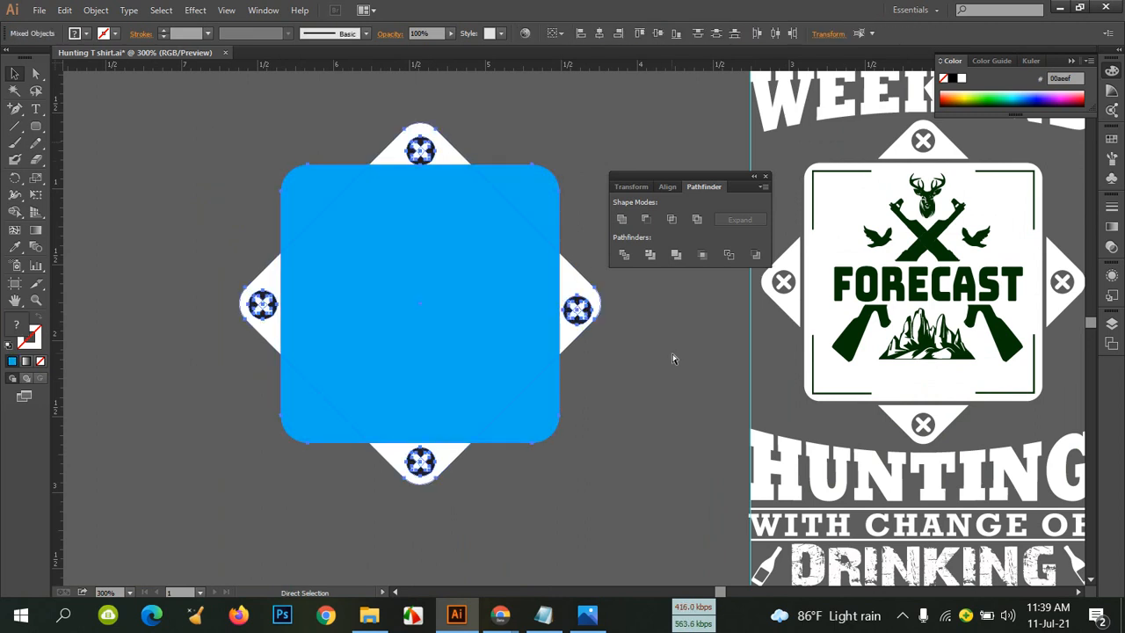
pyautogui.click(555, 286)
pyautogui.hotkey('ctrl', 'z')
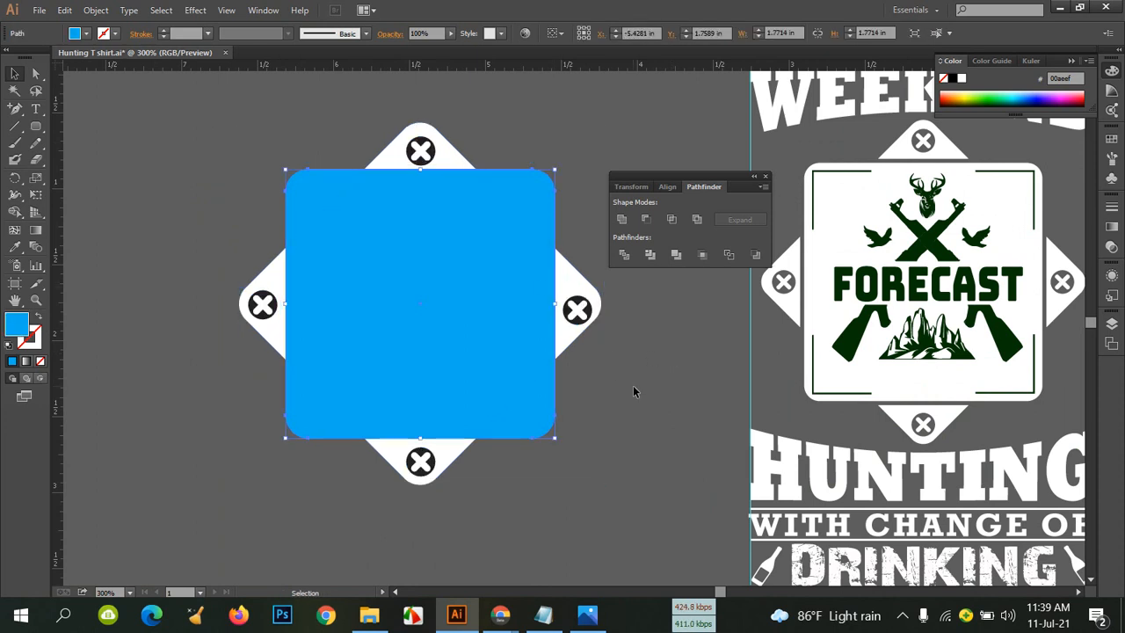
# Ungroup the four cross emblems and nudge the top one slightly upward in its corner
pyautogui.click(633, 387)
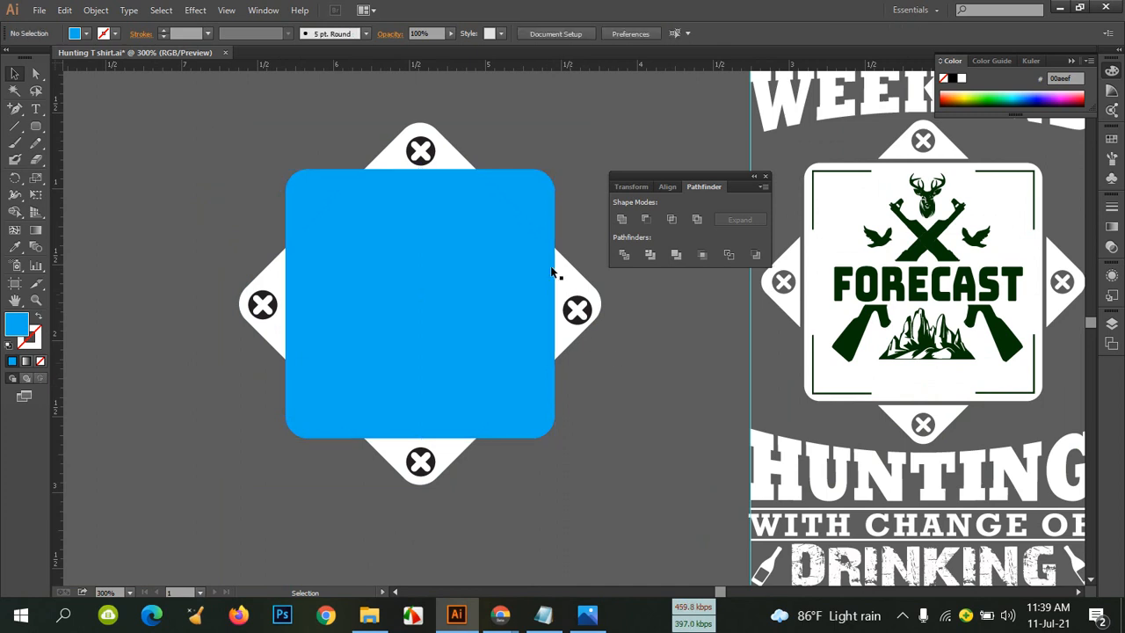
pyautogui.click(421, 148)
pyautogui.rightClick(422, 141)
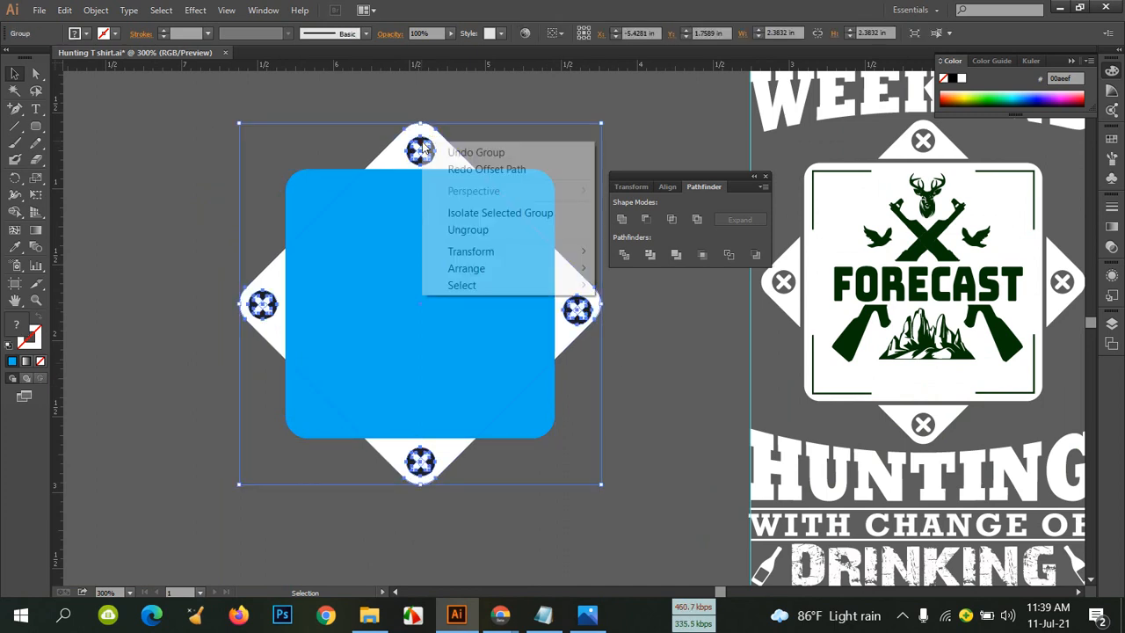
pyautogui.click(467, 229)
pyautogui.click(557, 105)
pyautogui.click(420, 150)
pyautogui.press('Up')
pyautogui.press('Up')
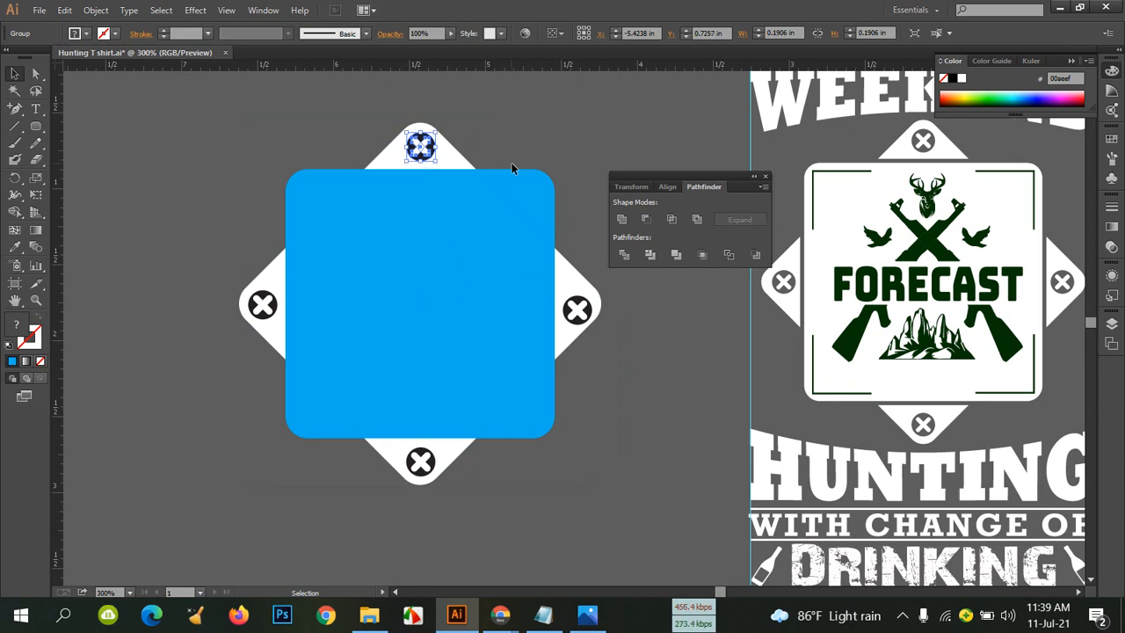
pyautogui.click(516, 160)
# Nudge the right cross emblem slightly up and to the right within its corner of the diamond
pyautogui.press('a')
pyautogui.hotkey('ctrl', '=')
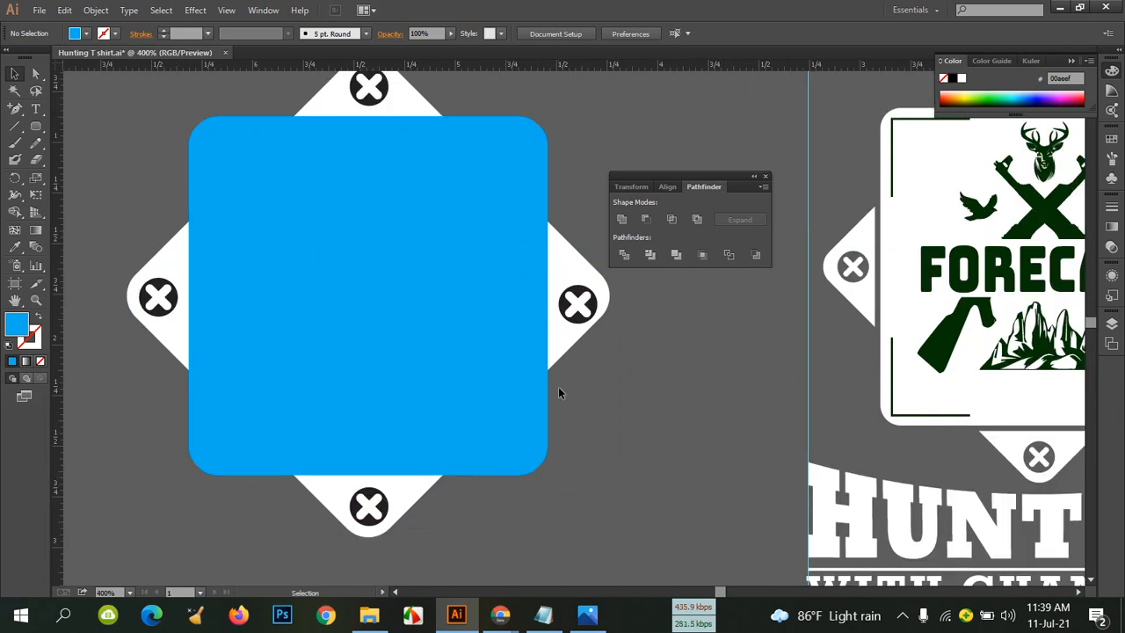
pyautogui.scroll(-3, 615, 376)
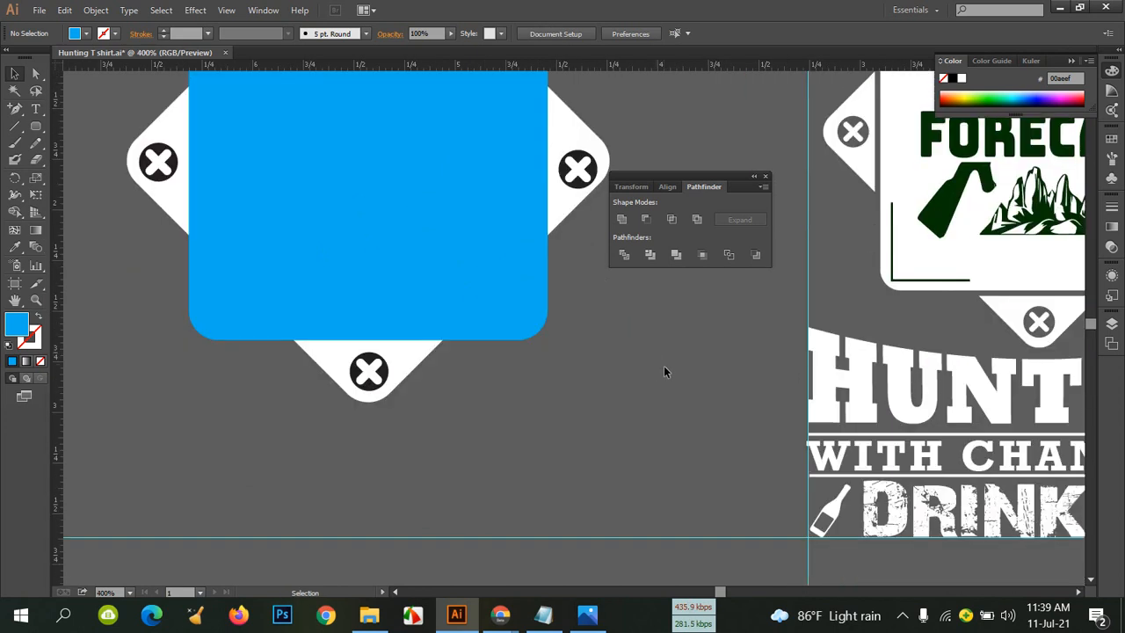
pyautogui.click(577, 168)
pyautogui.press('Up')
pyautogui.press('Up')
pyautogui.press('Up')
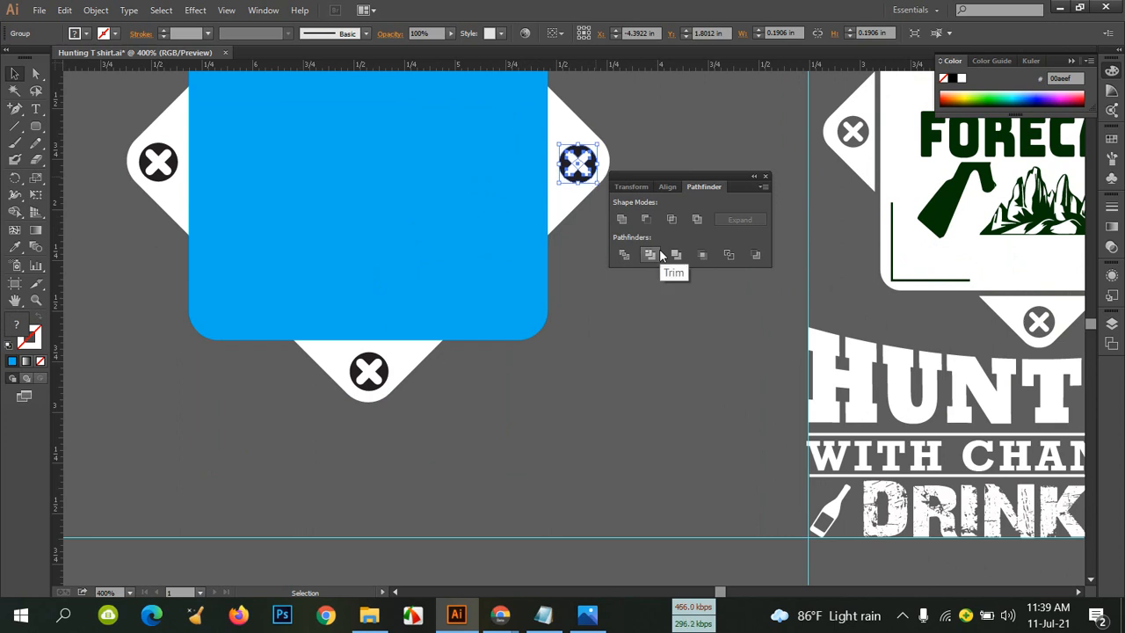
pyautogui.press('Right')
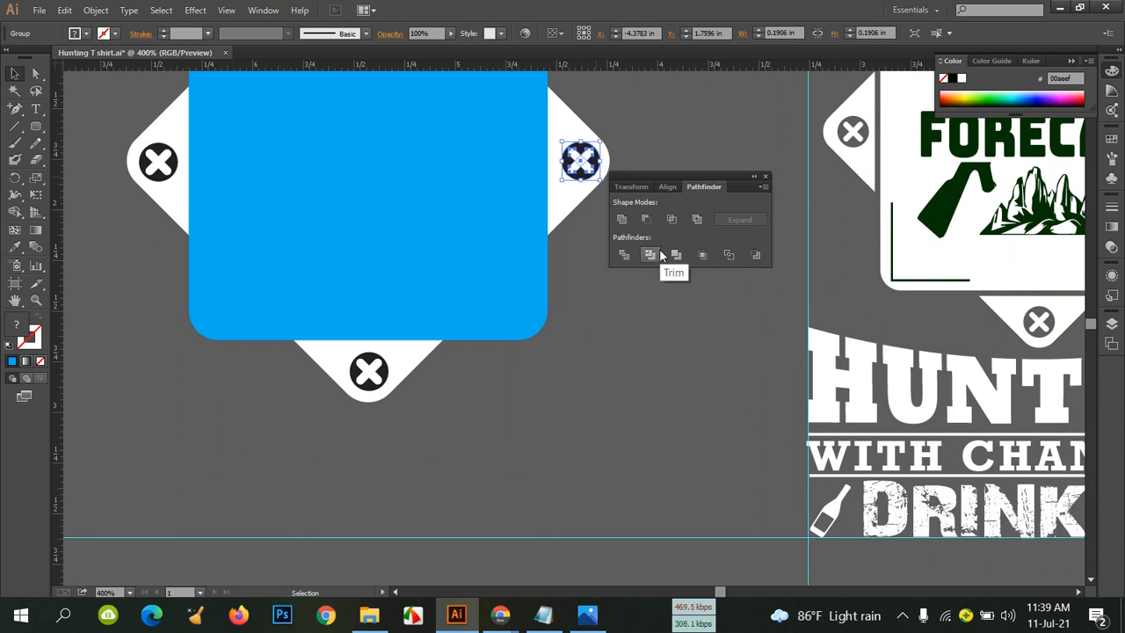
# Try shifting the bottom cross emblem one nudge to the left
pyautogui.click(374, 378)
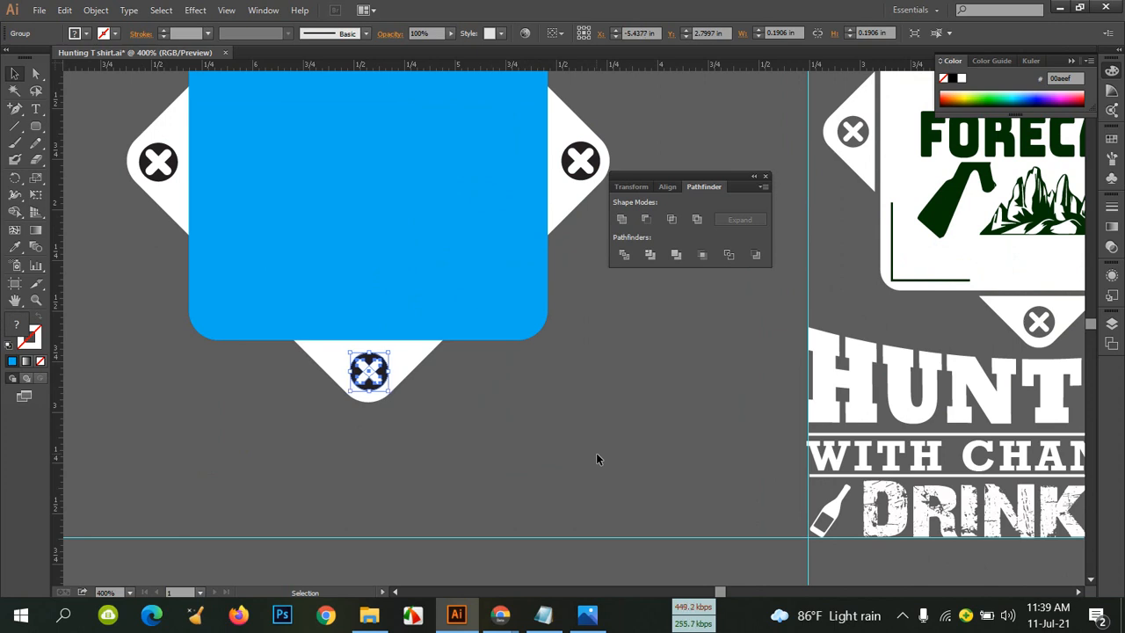
pyautogui.press('Left')
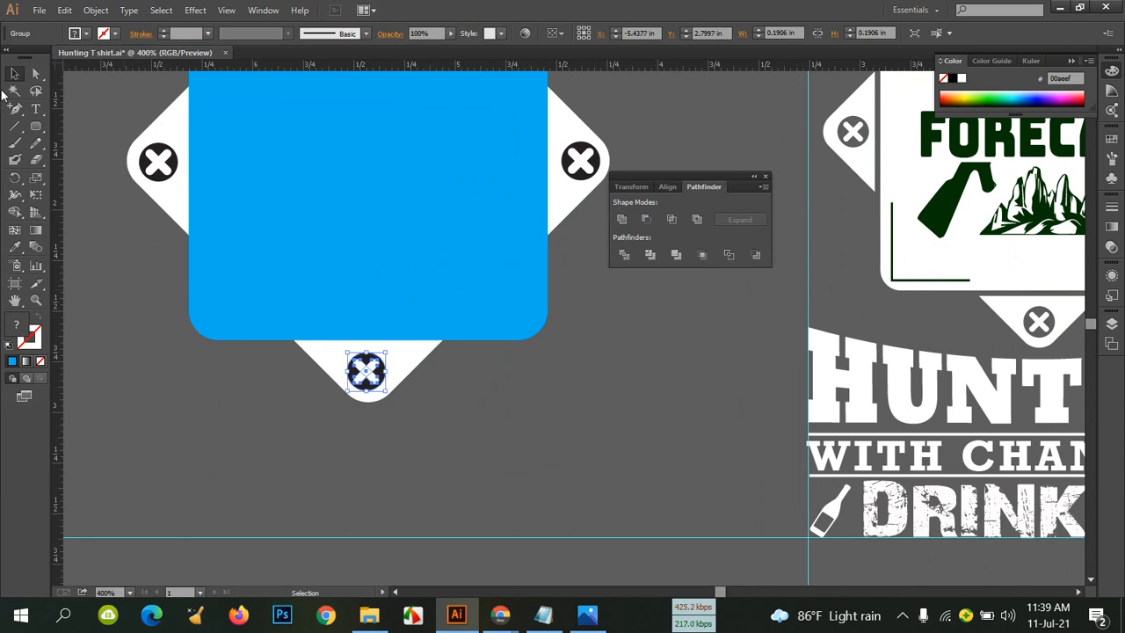
pyautogui.click(151, 161)
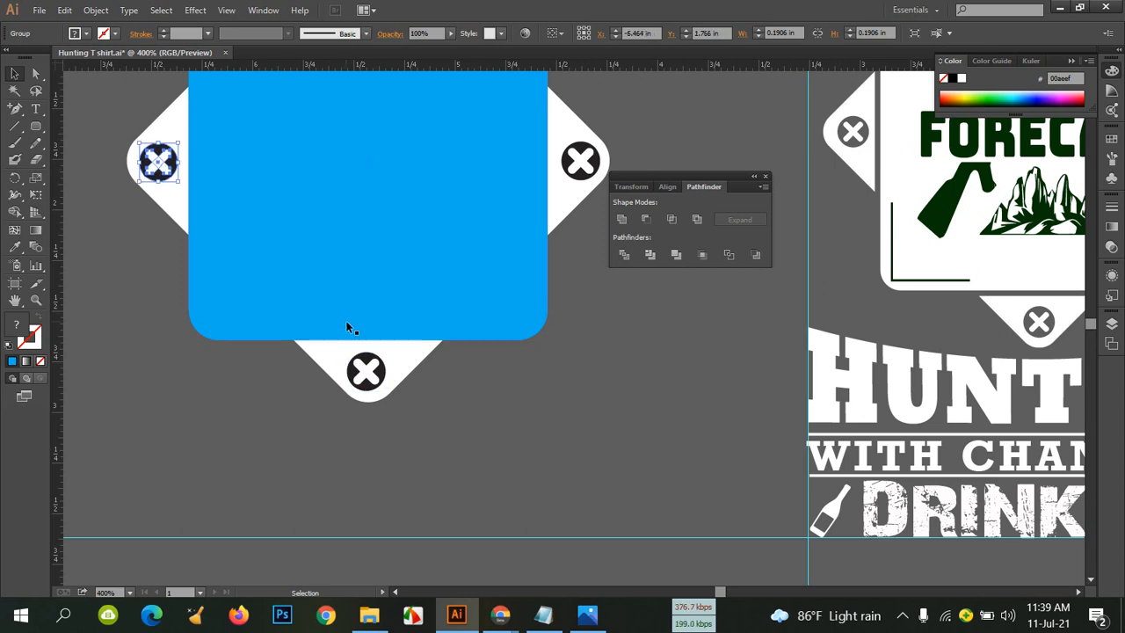
pyautogui.click(575, 394)
pyautogui.scroll(4, 568, 391)
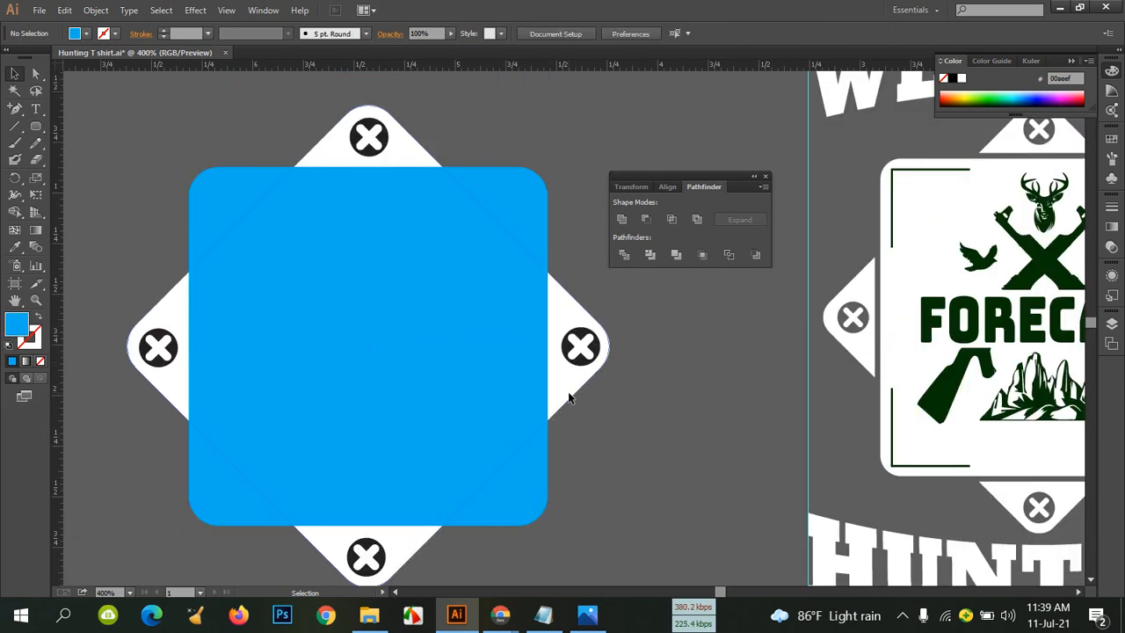
# Nudge the bottom cross emblem one step right and one step down in its corner
pyautogui.scroll(-2, 567, 397)
pyautogui.click(366, 488)
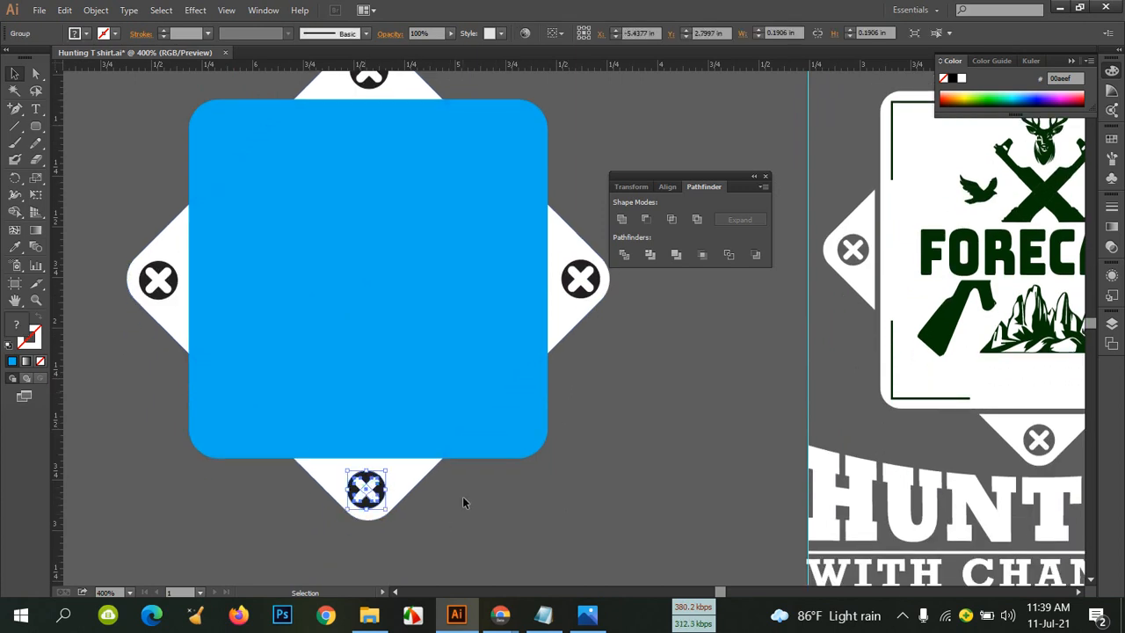
pyautogui.press('Right')
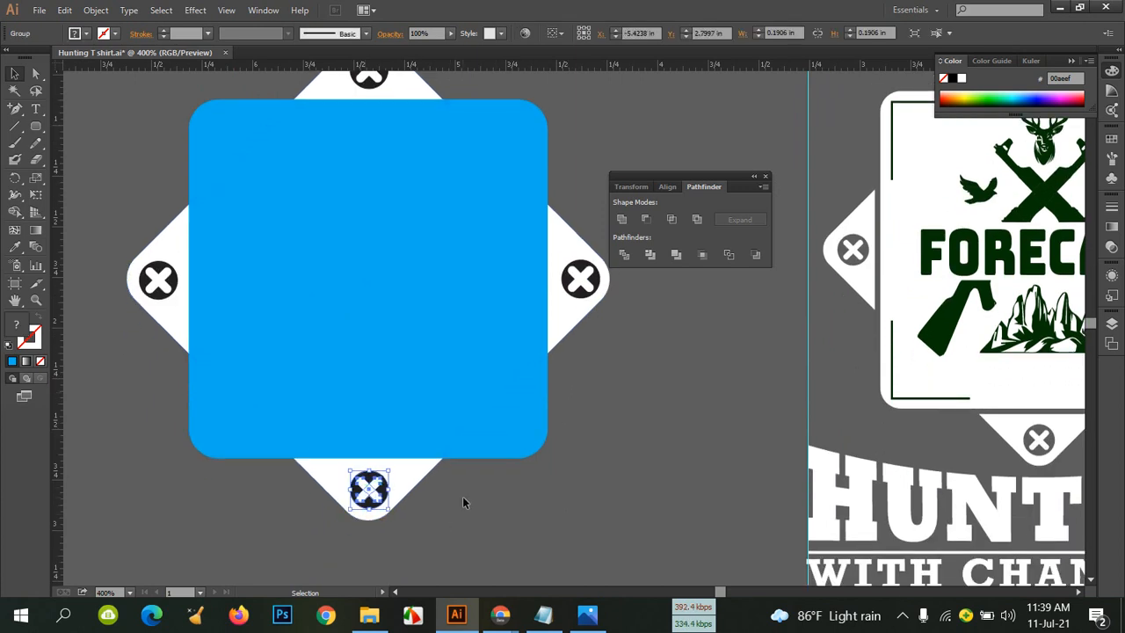
pyautogui.press('Down')
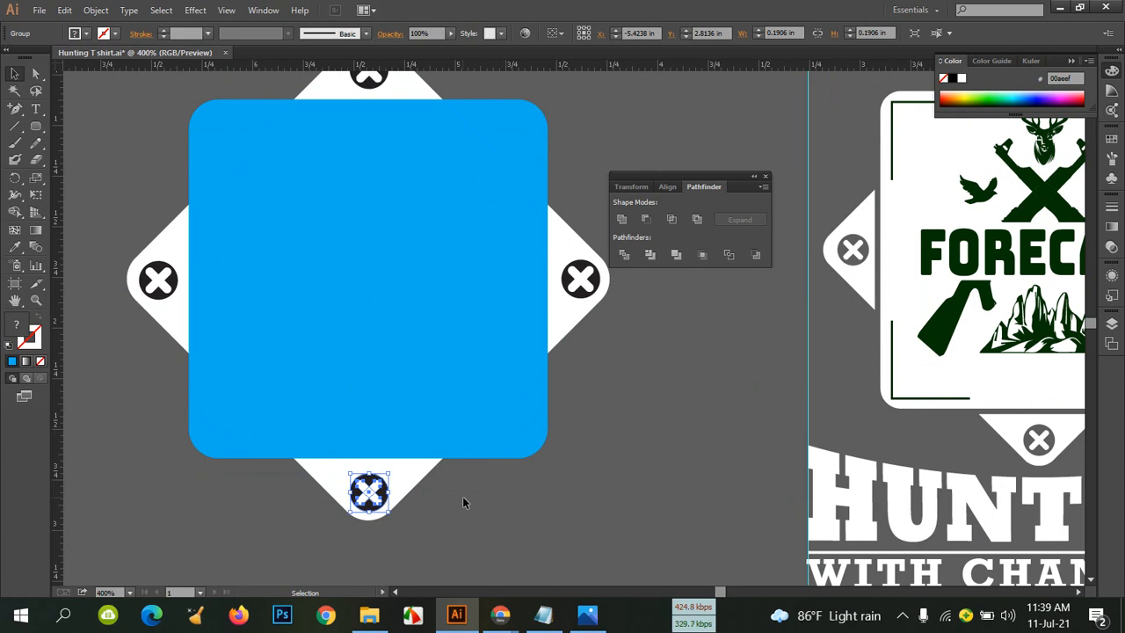
pyautogui.click(464, 499)
# Nudge the top cross emblem two steps further up toward the diamond's tip
pyautogui.scroll(3, 393, 409)
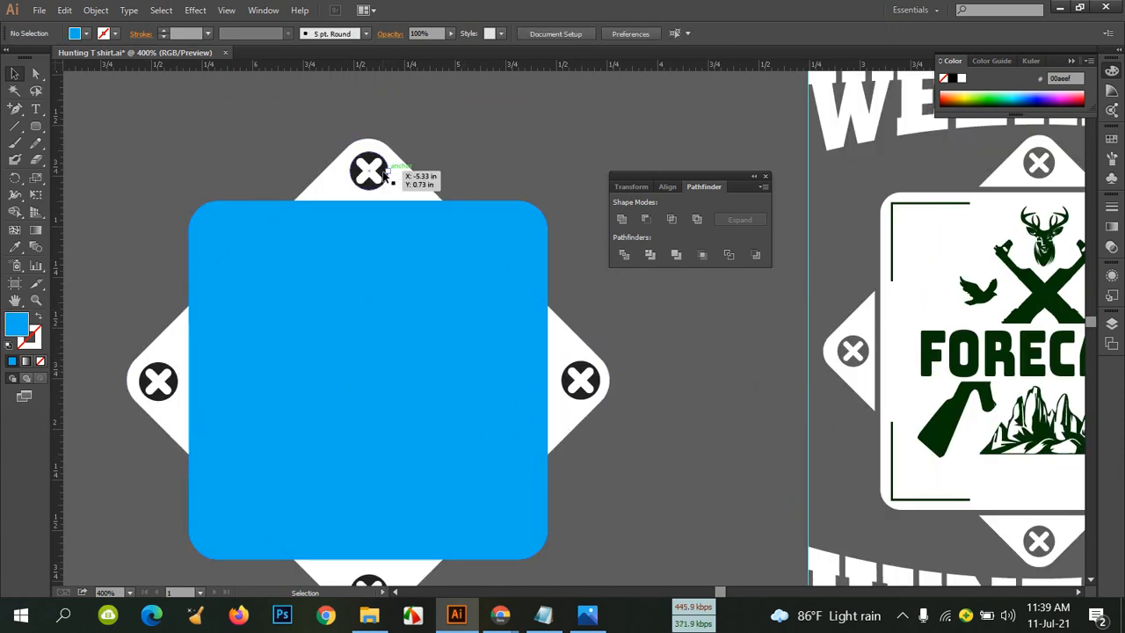
pyautogui.click(387, 174)
pyautogui.press('Up')
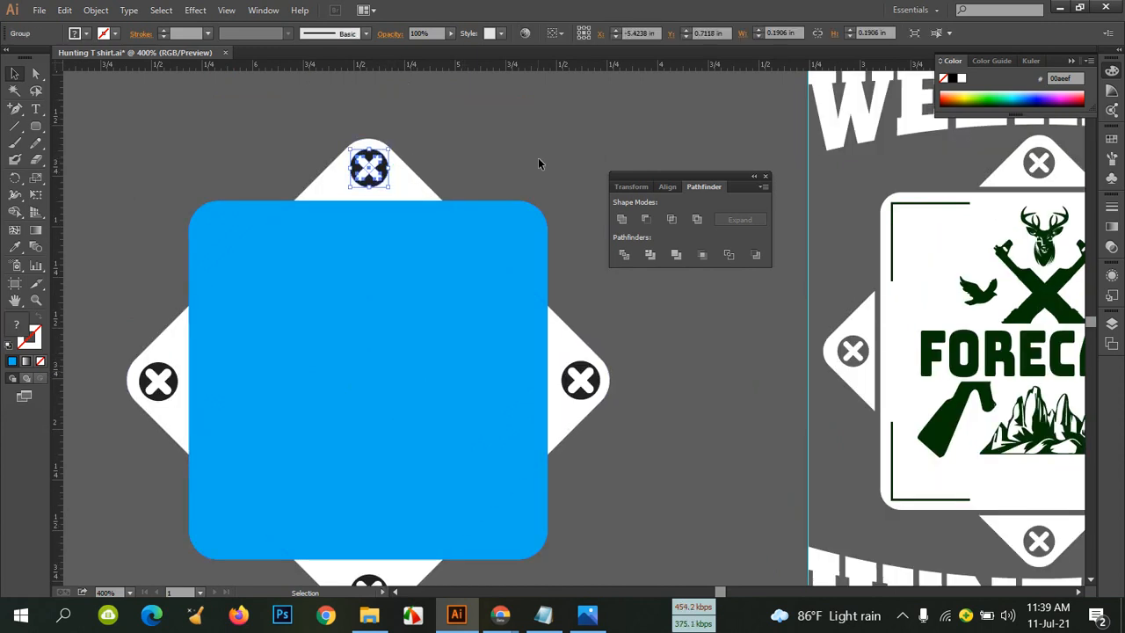
pyautogui.press('Left')
pyautogui.press('Up')
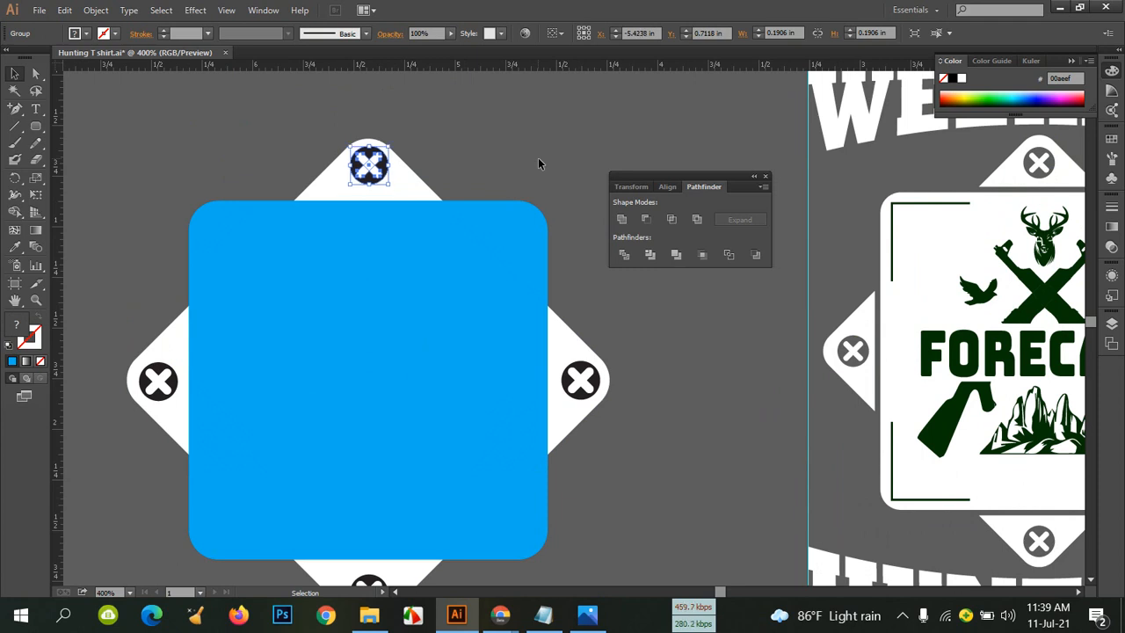
pyautogui.press('Right')
pyautogui.click(598, 116)
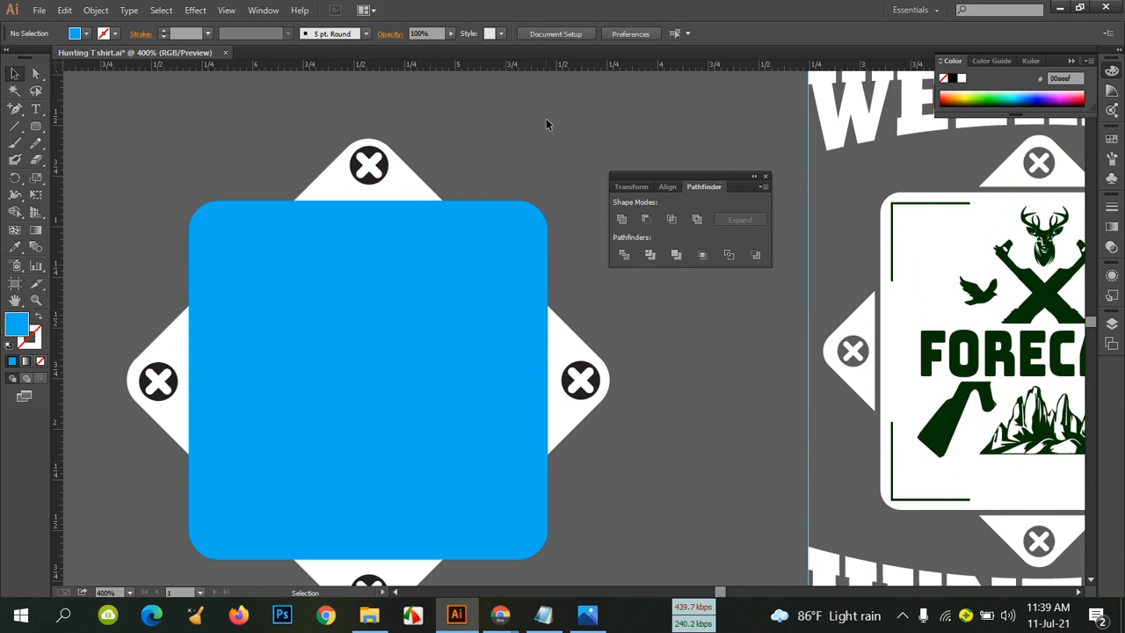
# Offset the blue rounded square's path by 0.03 in with miter joins and a miter limit of 2
pyautogui.scroll(-2, 584, 339)
pyautogui.click(430, 244)
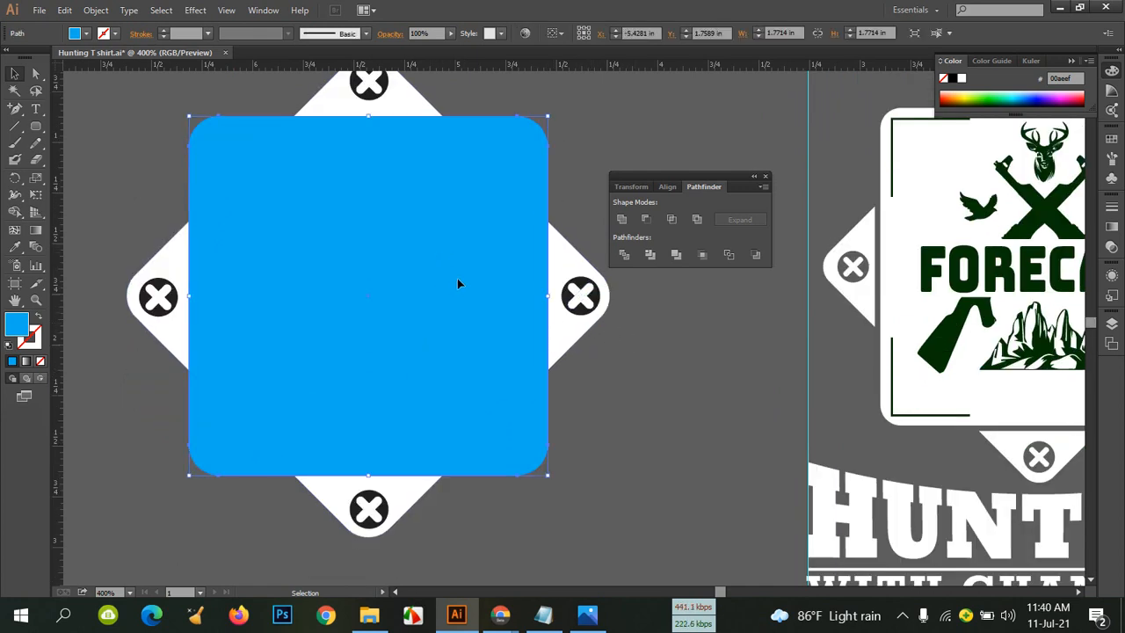
pyautogui.scroll(2, 575, 344)
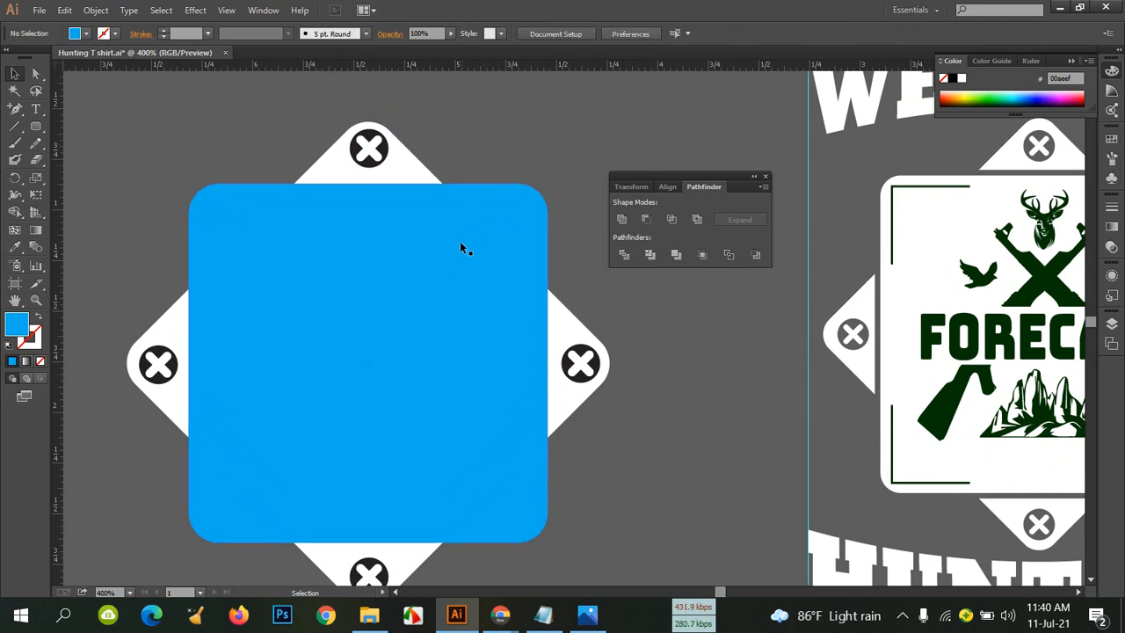
pyautogui.click(96, 10)
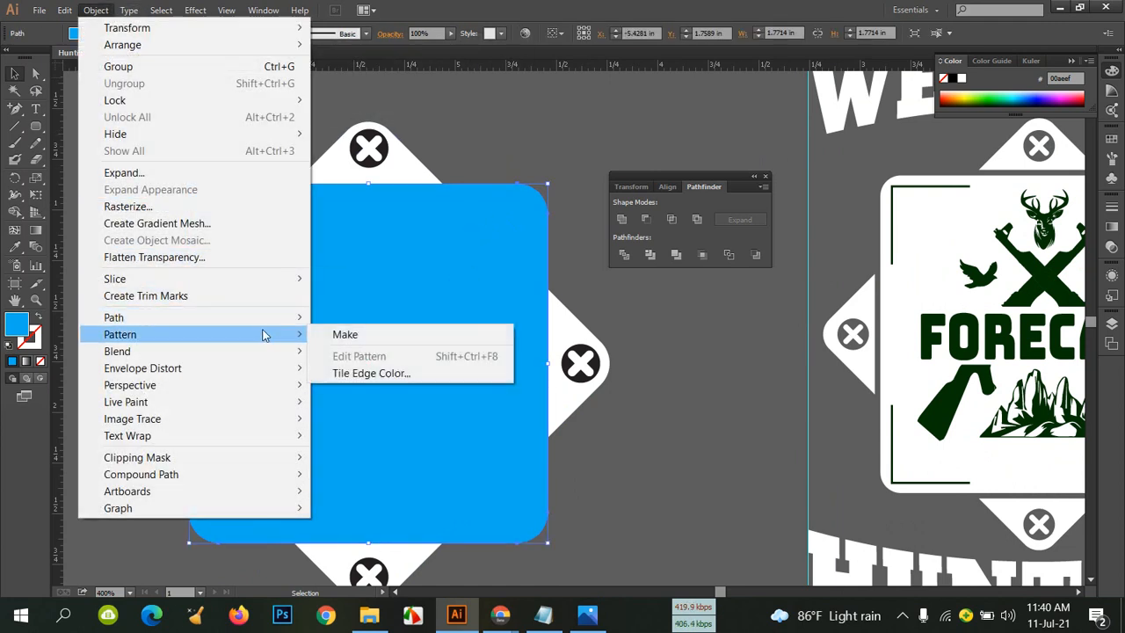
pyautogui.moveTo(255, 319)
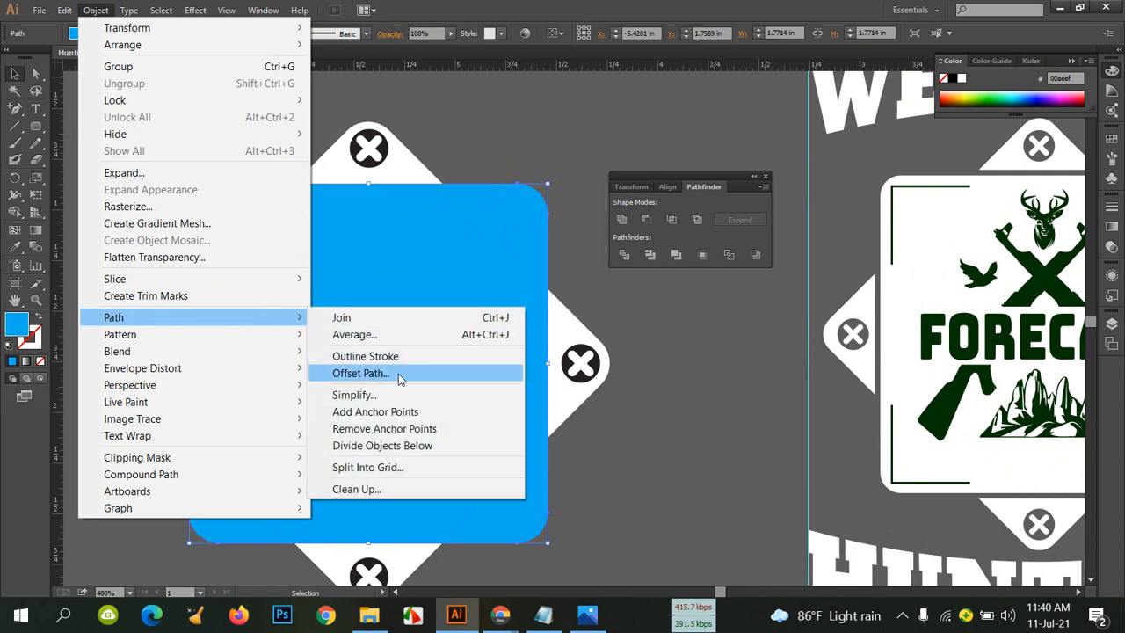
pyautogui.click(360, 372)
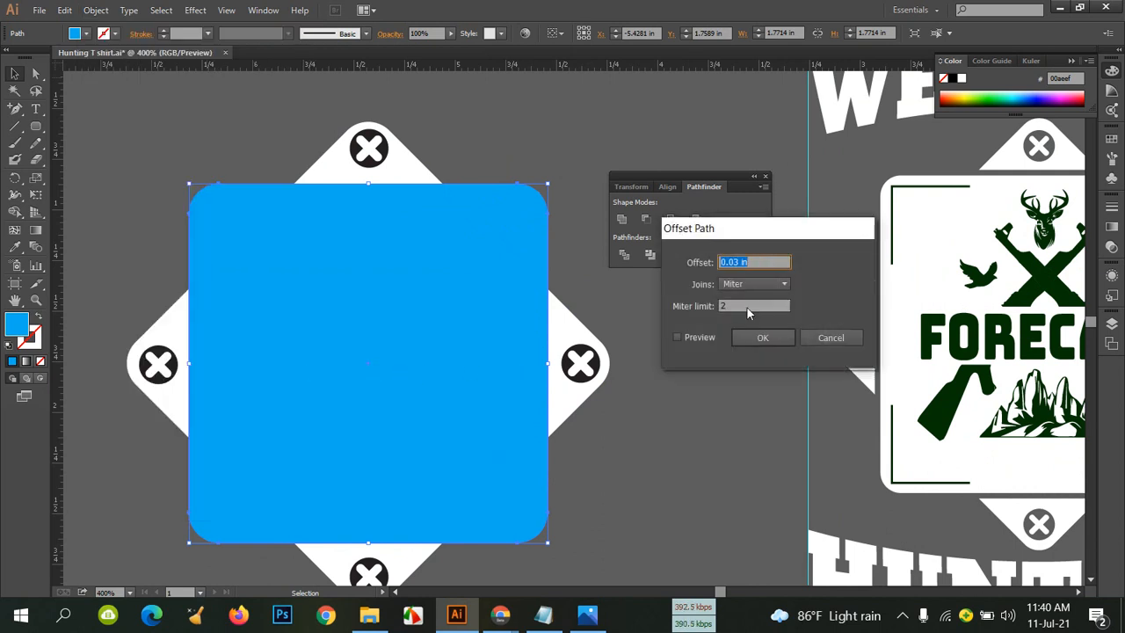
pyautogui.click(682, 341)
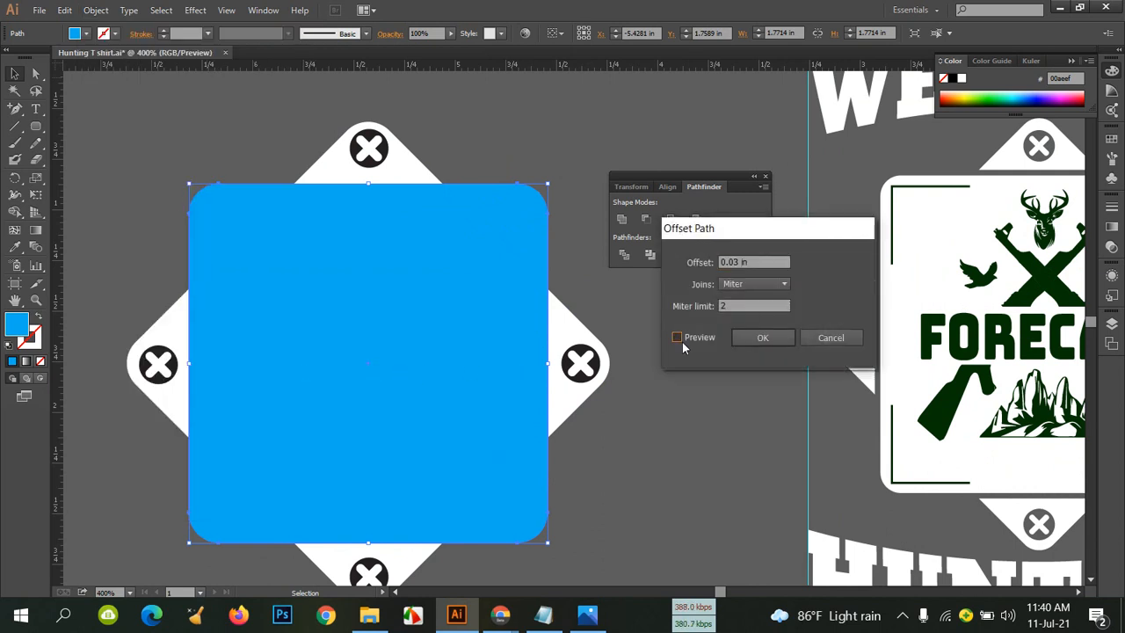
pyautogui.click(763, 338)
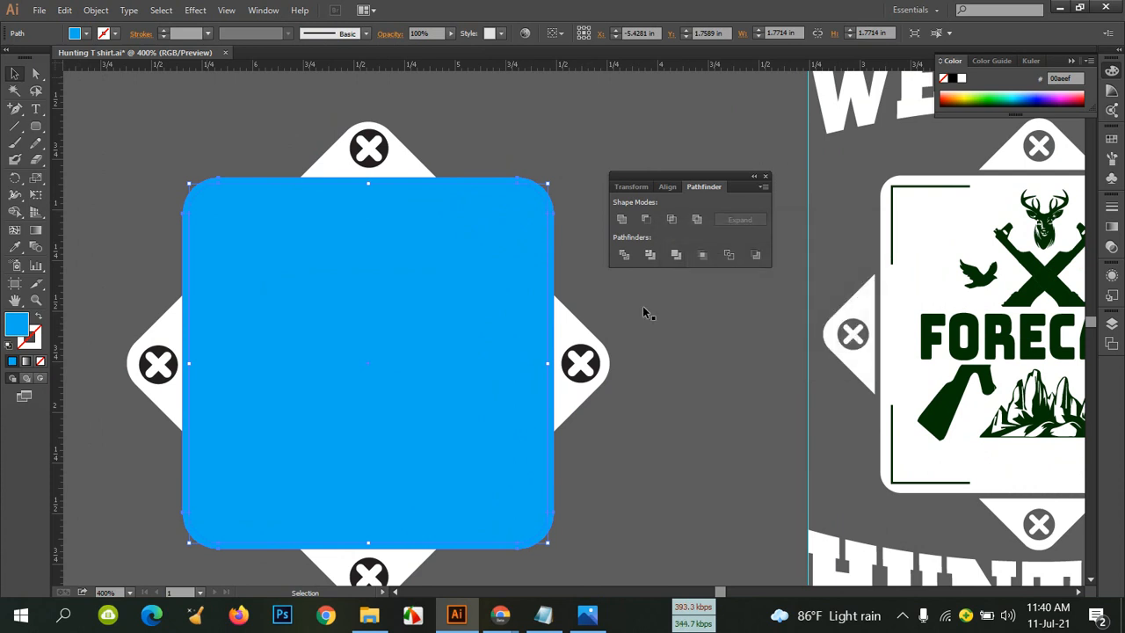
# Try subtracting the enlarged offset square from the white diamond with Minus Front, and undo the cut
pyautogui.click(625, 222)
pyautogui.keyDown('shift'); pyautogui.click(397, 172); pyautogui.keyUp('shift')
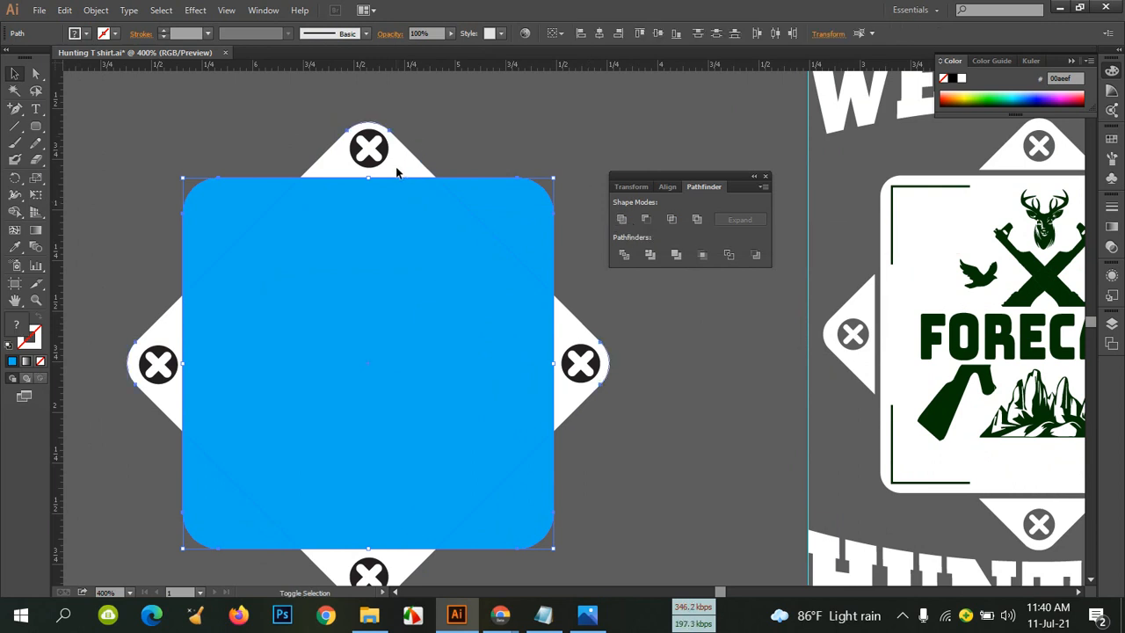
pyautogui.click(645, 221)
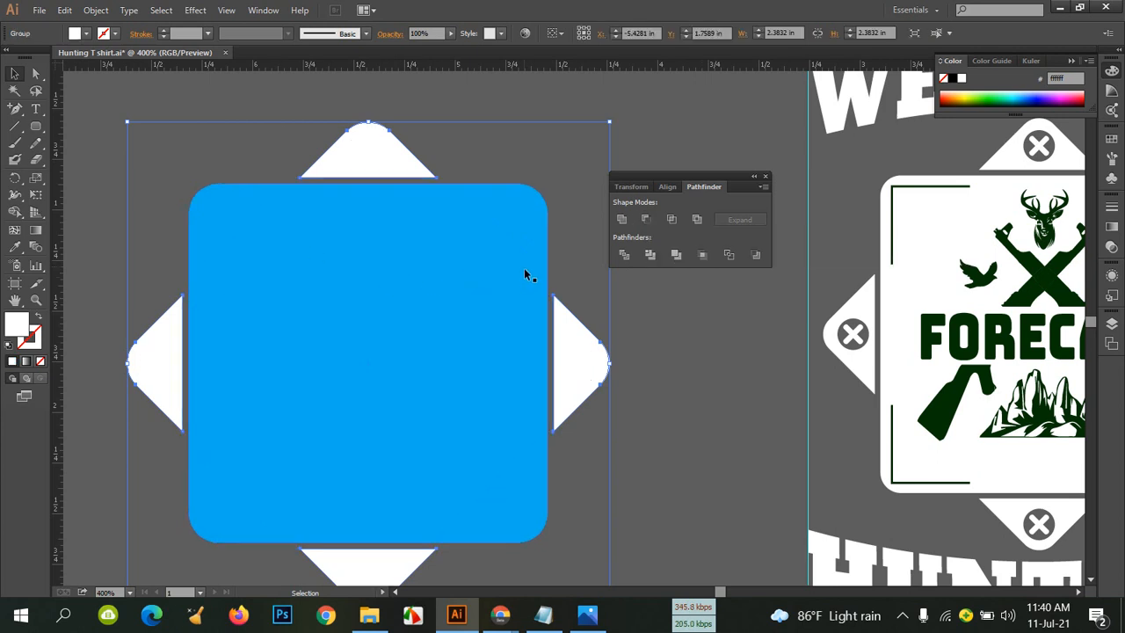
pyautogui.hotkey('ctrl', 'z')
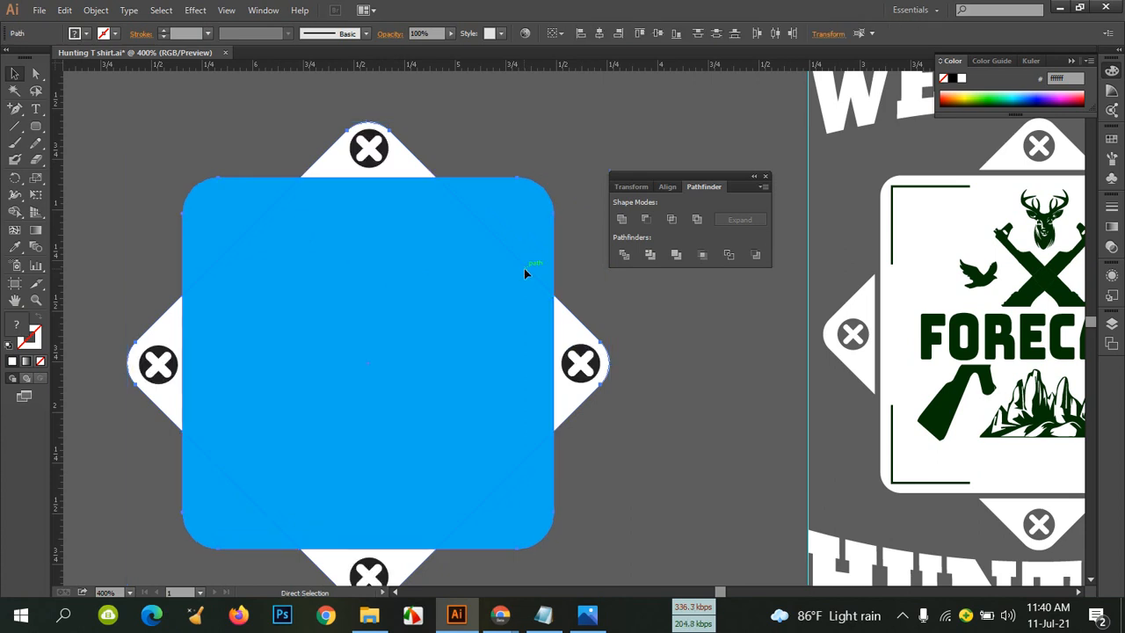
# Retry Minus Front after selecting the white diamond before the offset square, and undo that cut as well
pyautogui.click(410, 172)
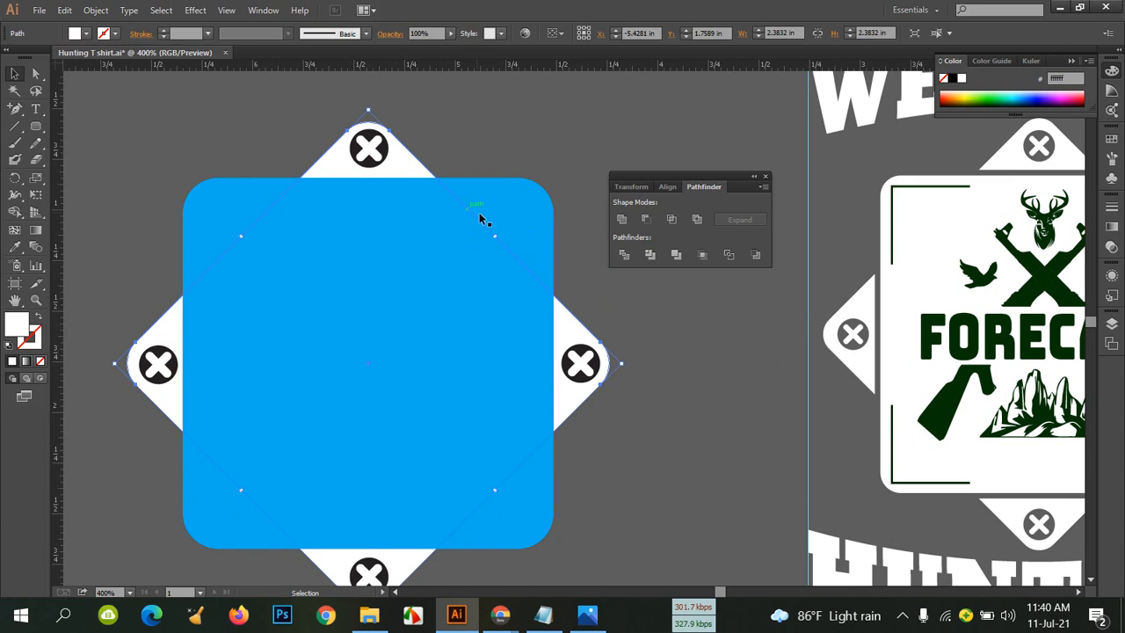
pyautogui.press('shift')
pyautogui.keyDown('shift'); pyautogui.click(533, 187); pyautogui.keyUp('shift')
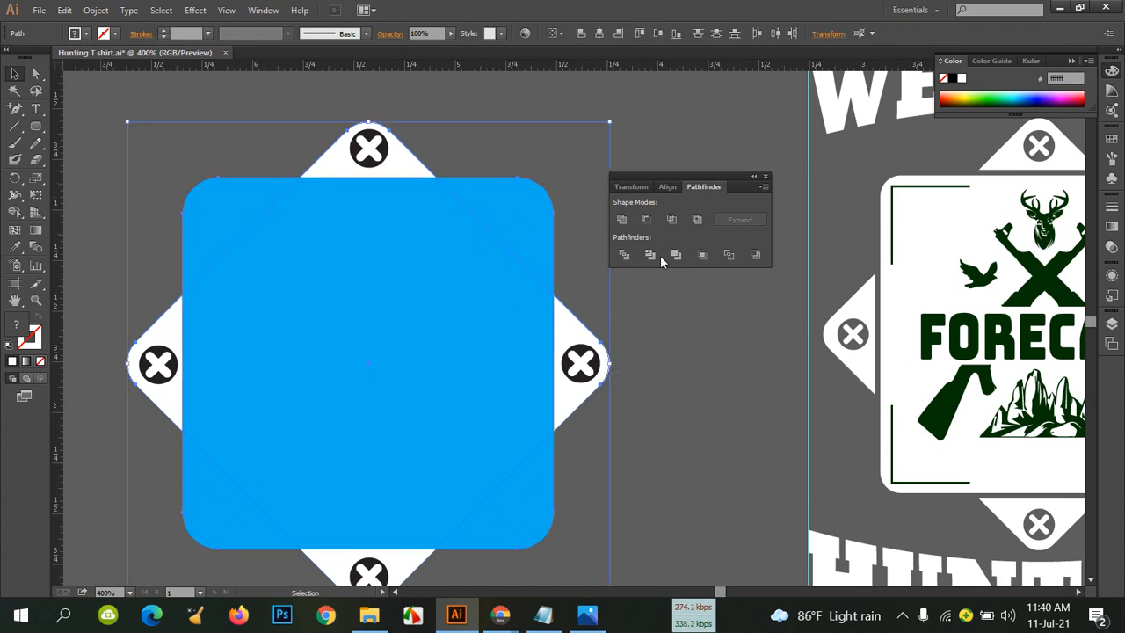
pyautogui.click(647, 220)
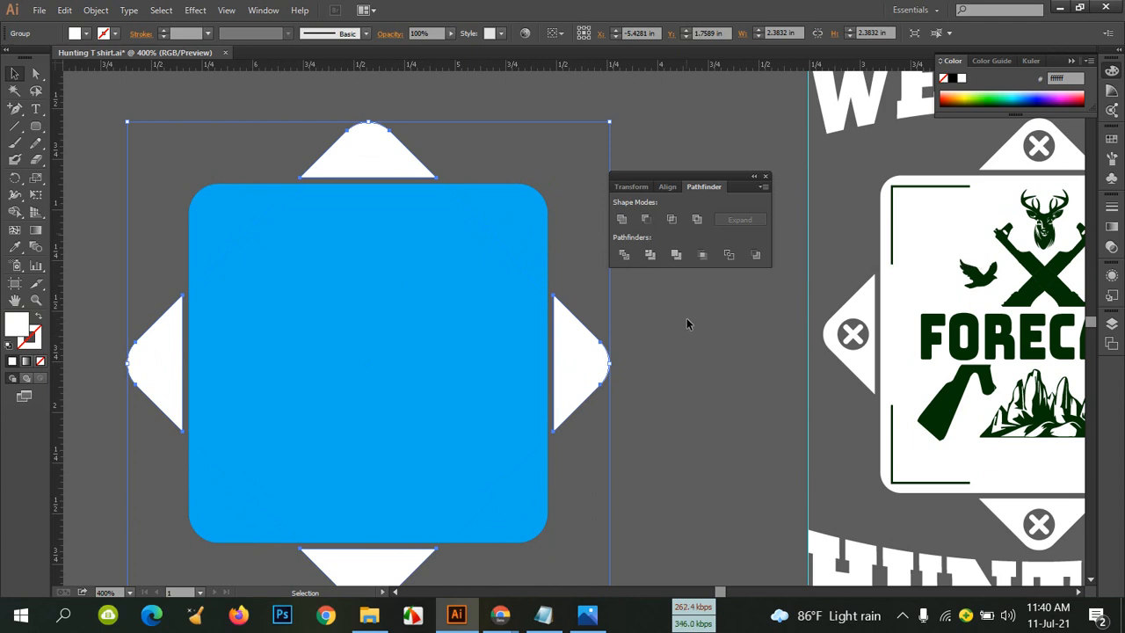
pyautogui.hotkey('ctrl', 'z')
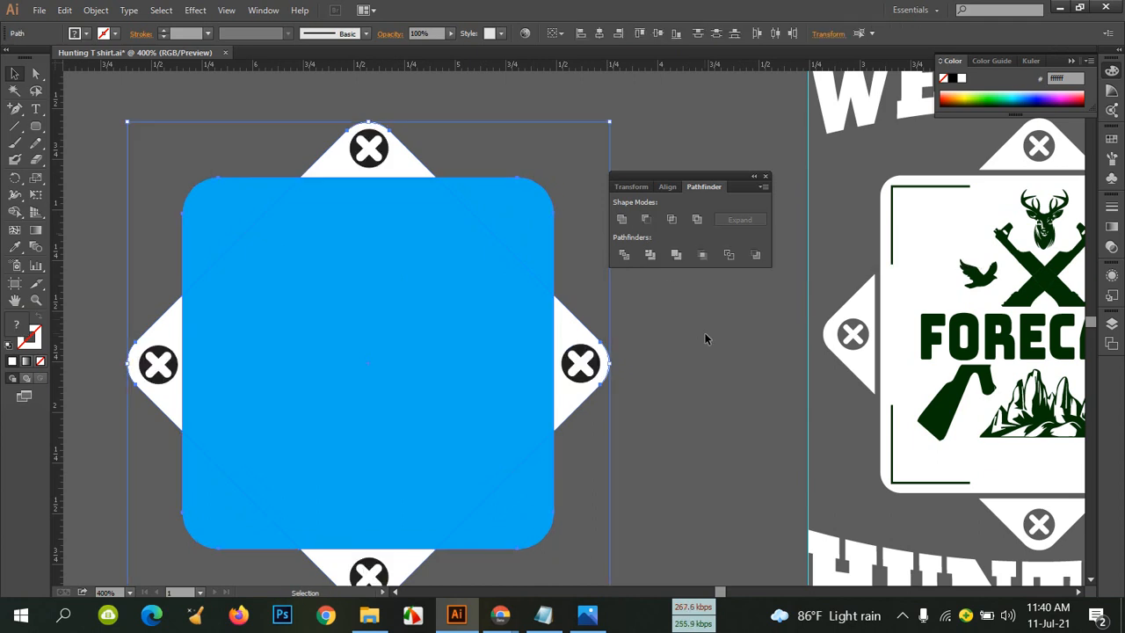
# Lock the four cross emblems in the diamond's corners
pyautogui.click(704, 338)
pyautogui.click(374, 151)
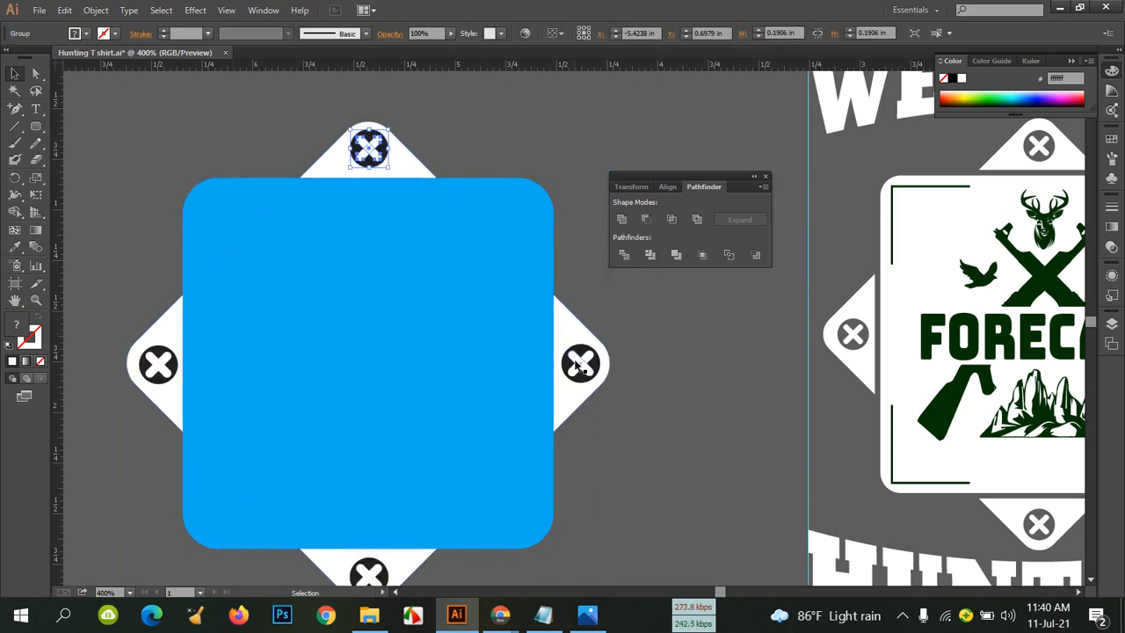
pyautogui.keyDown('shift'); pyautogui.click(580, 364); pyautogui.keyUp('shift')
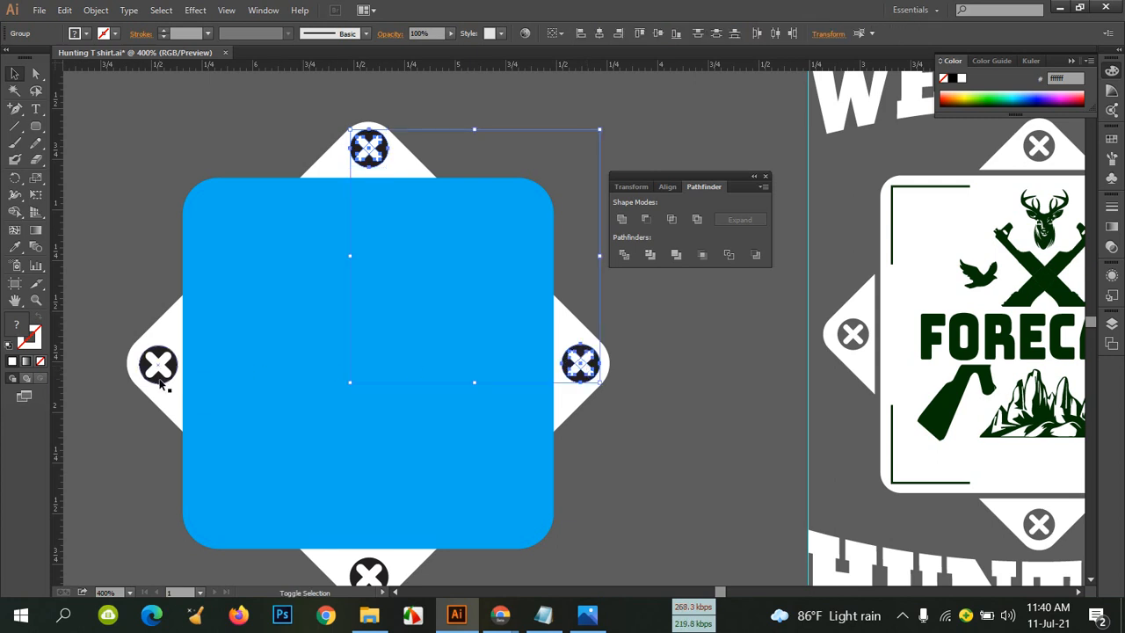
pyautogui.keyDown('shift'); pyautogui.click(160, 382); pyautogui.keyUp('shift')
pyautogui.keyDown('shift'); pyautogui.click(364, 572); pyautogui.keyUp('shift')
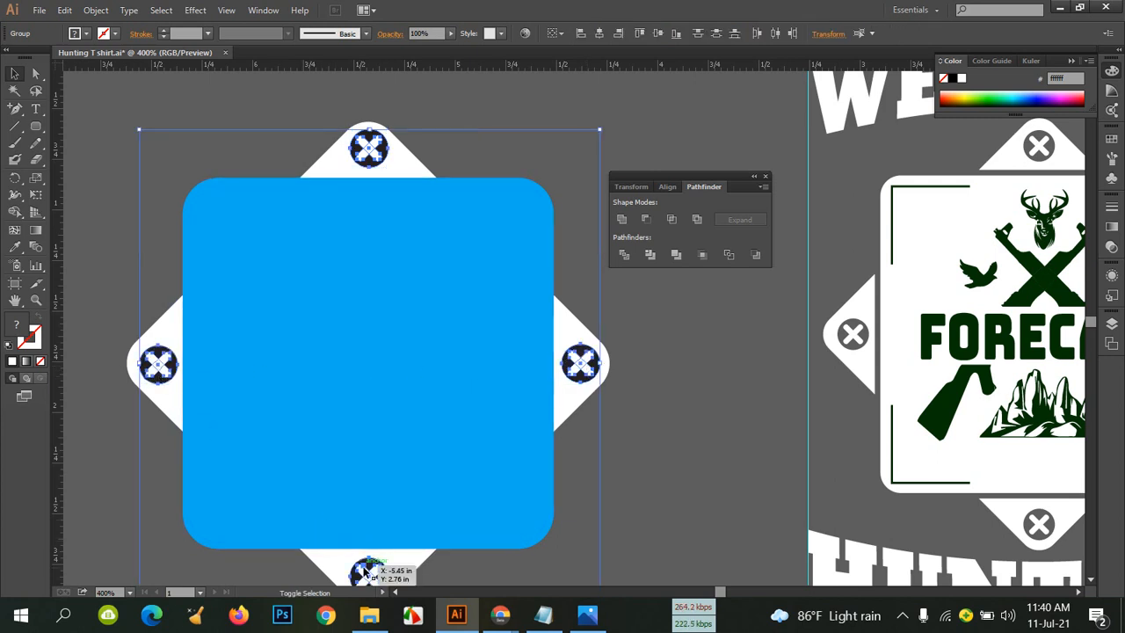
pyautogui.hotkey('ctrl', 'shift', 'a')
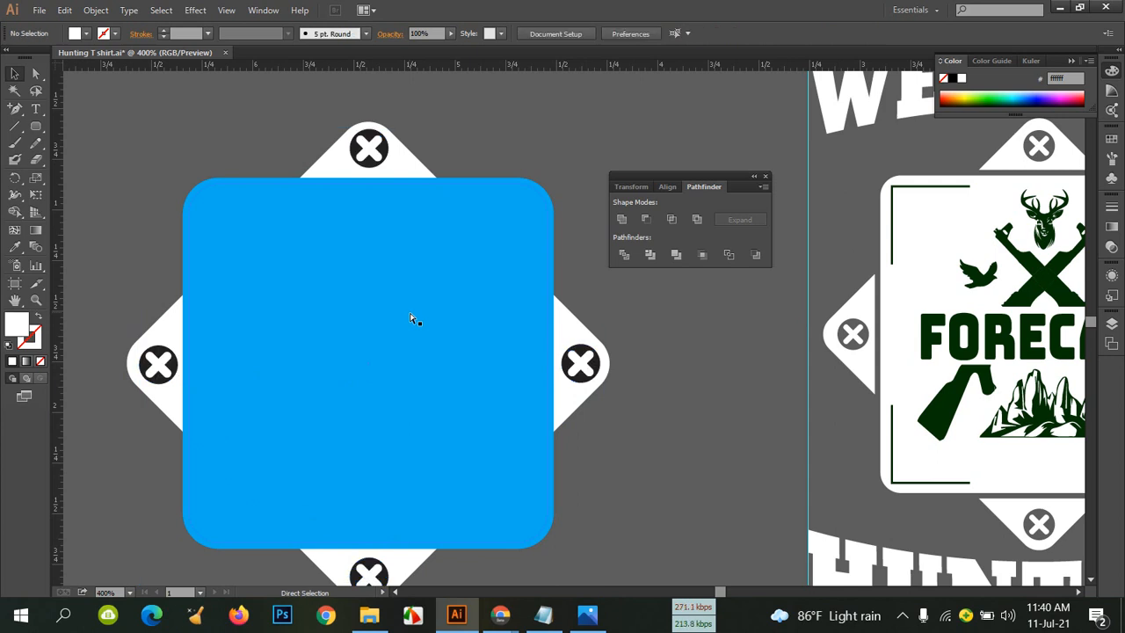
# Subtract the enlarged offset square from the white diamond with Minus Front while the emblems are locked
pyautogui.click(420, 176)
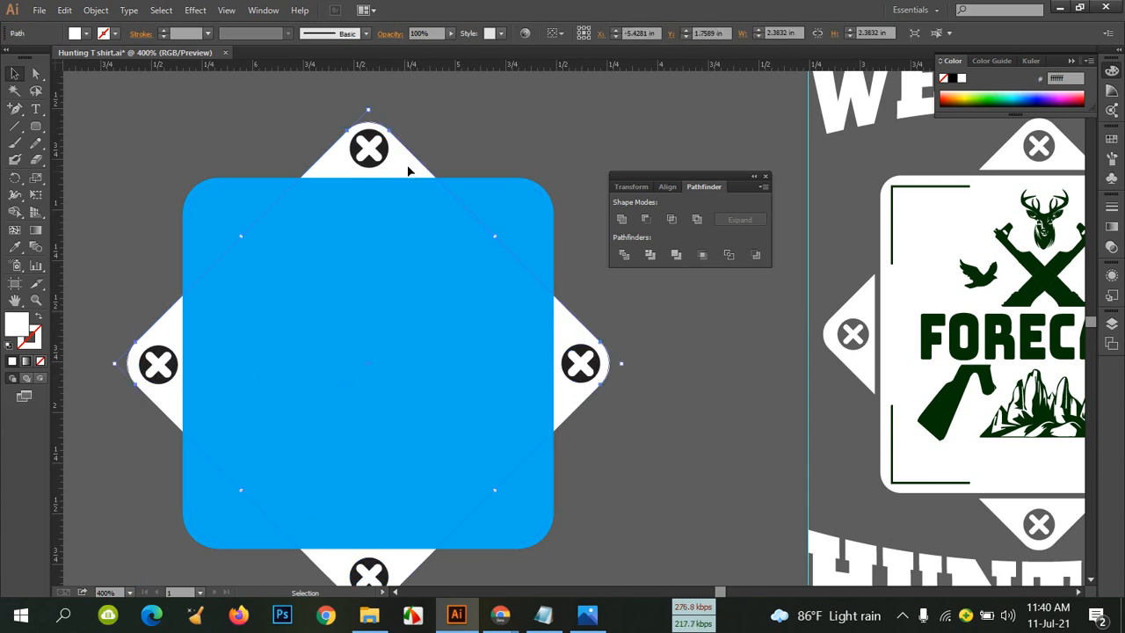
pyautogui.click(552, 213)
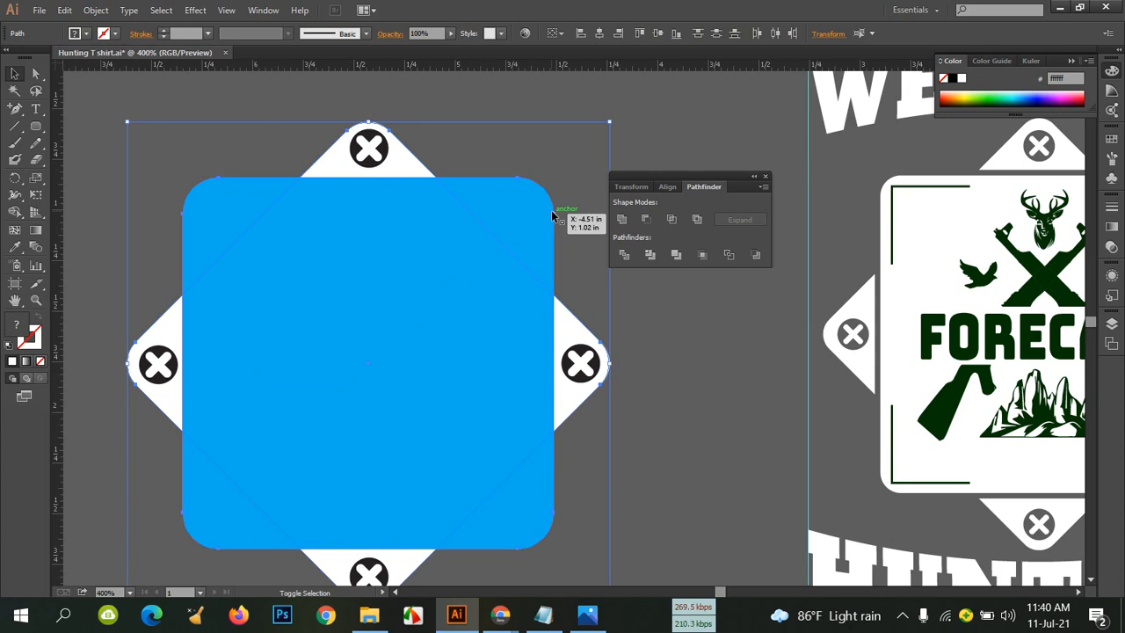
pyautogui.click(645, 220)
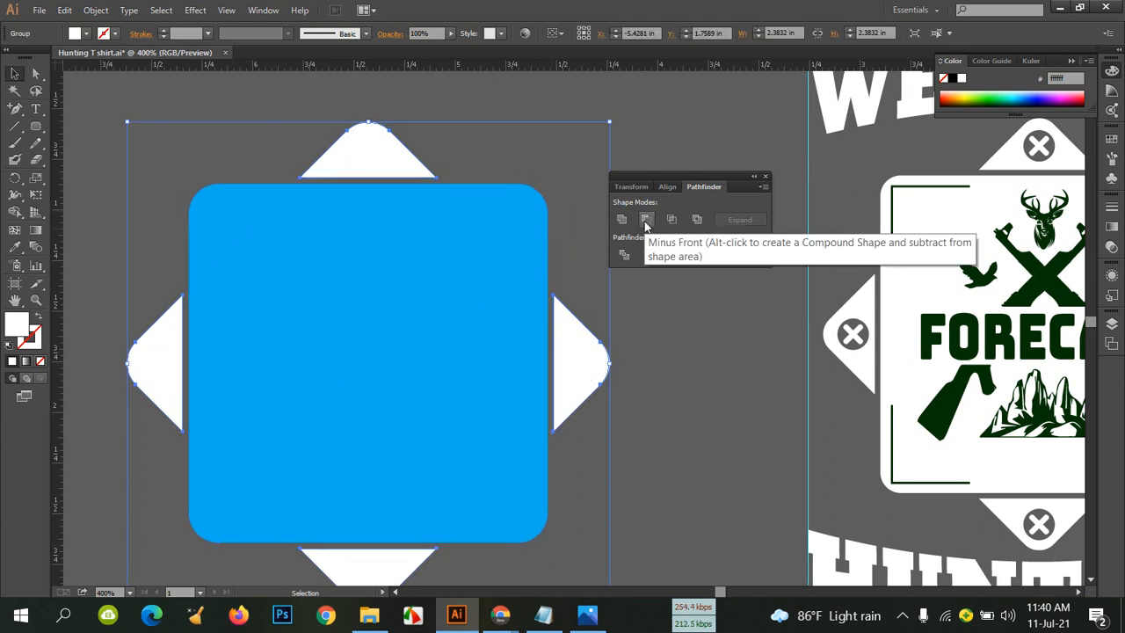
pyautogui.hotkey('ctrl', '-')
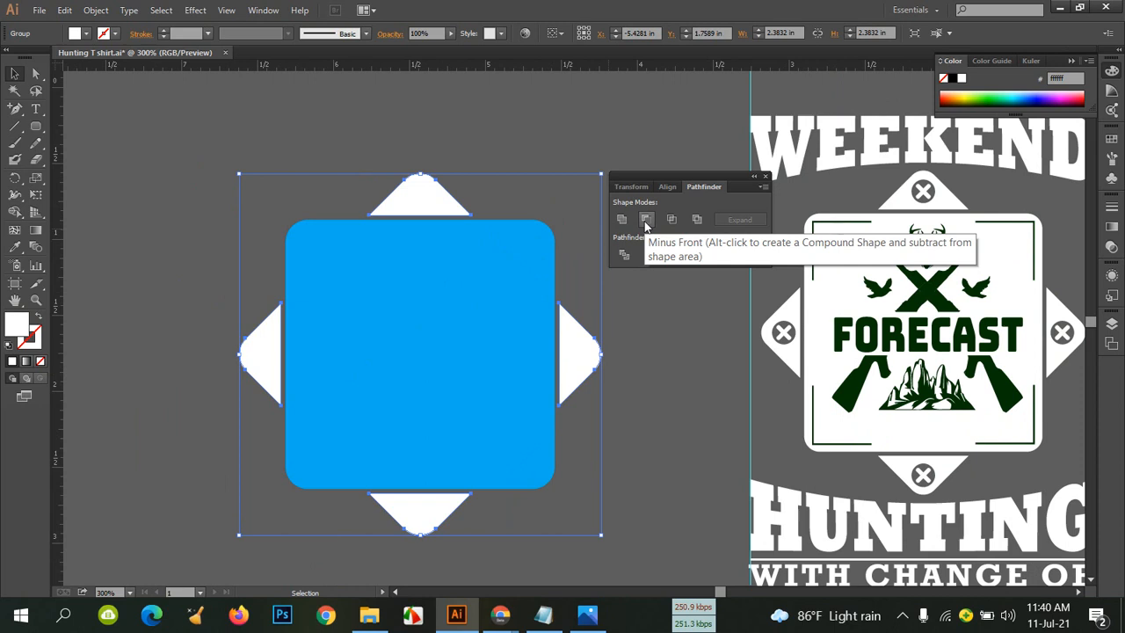
# Send the group of cut diamond corners to the back of the stacking order
pyautogui.click(440, 143)
pyautogui.click(441, 200)
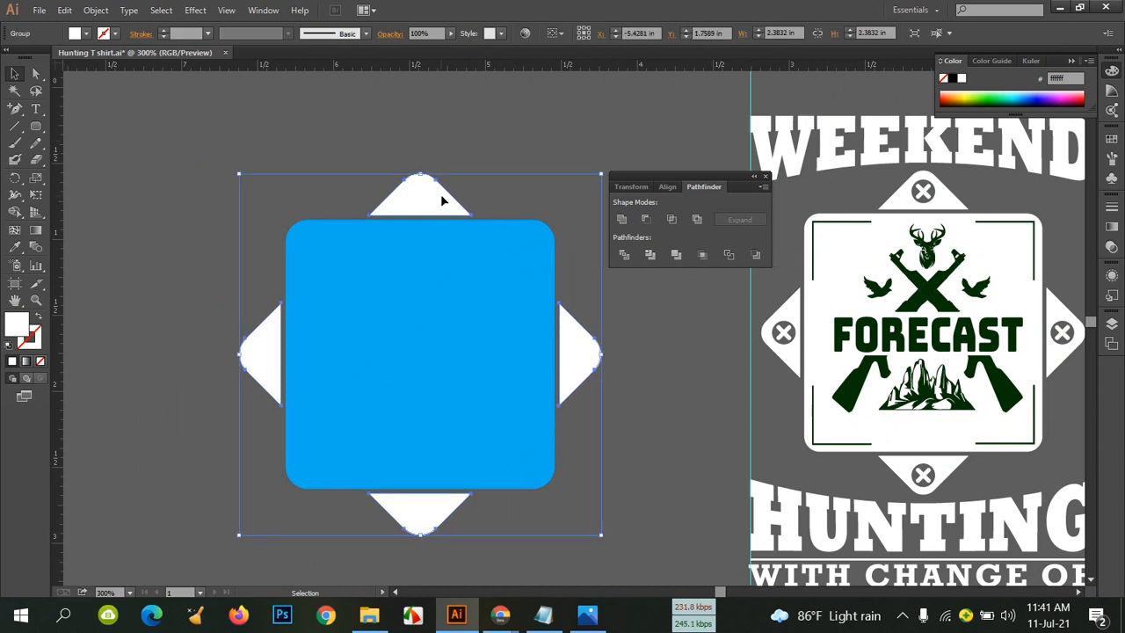
pyautogui.rightClick(441, 199)
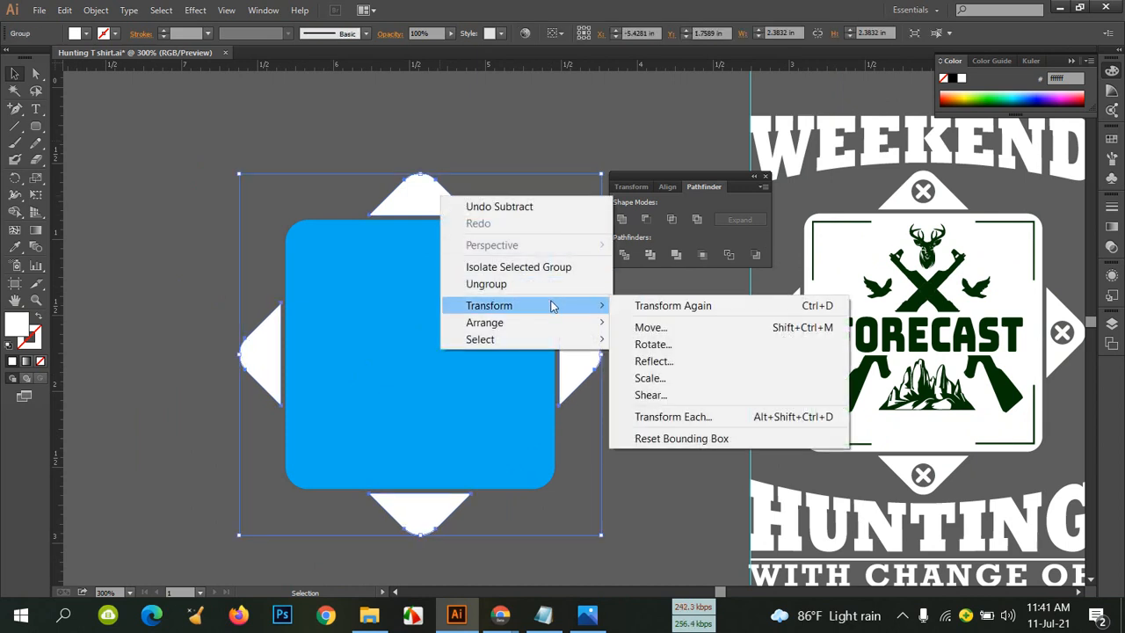
pyautogui.moveTo(604, 333)
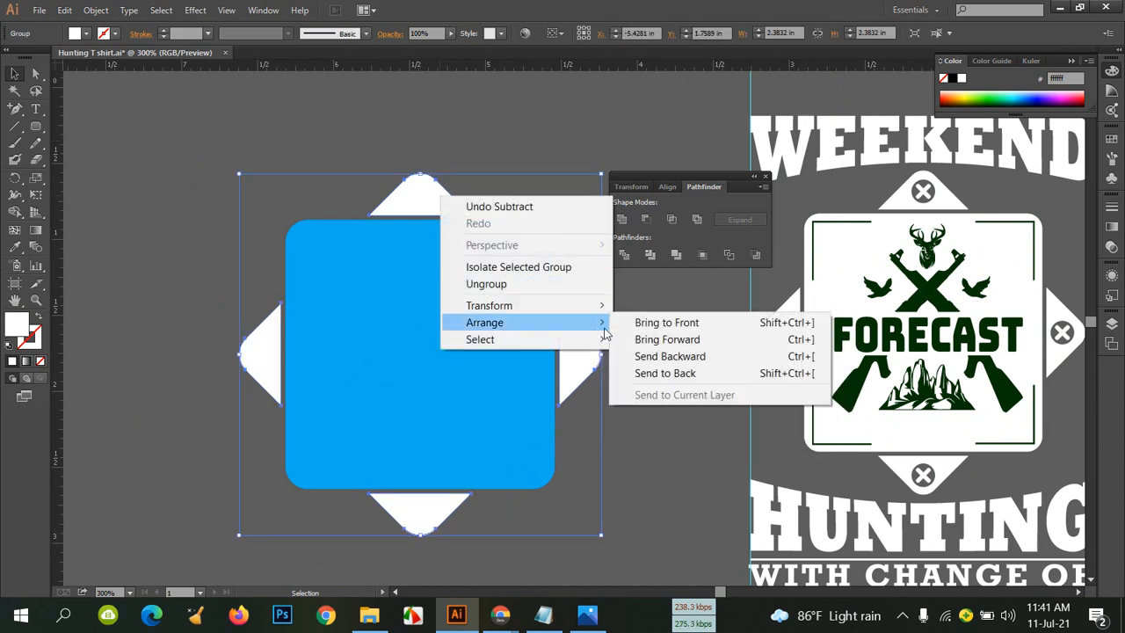
pyautogui.click(665, 373)
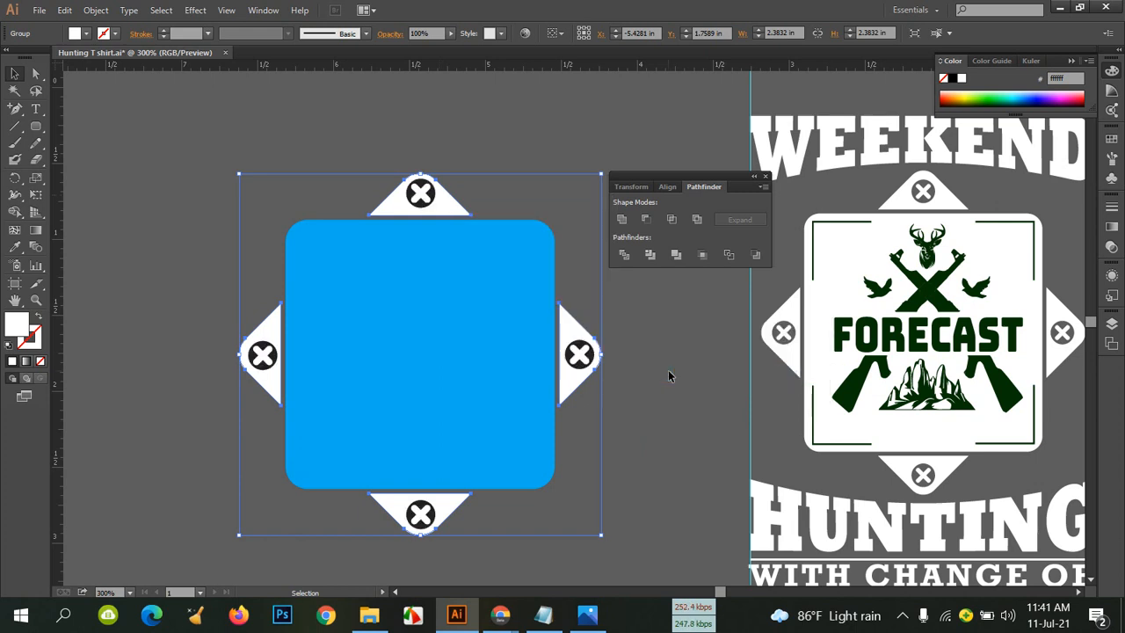
# Undo the stacking change, the Minus Front cut and the emblem lock, and redo the lock and the cut
pyautogui.hotkey('ctrl', 'z')
pyautogui.hotkey('ctrl', 'z')
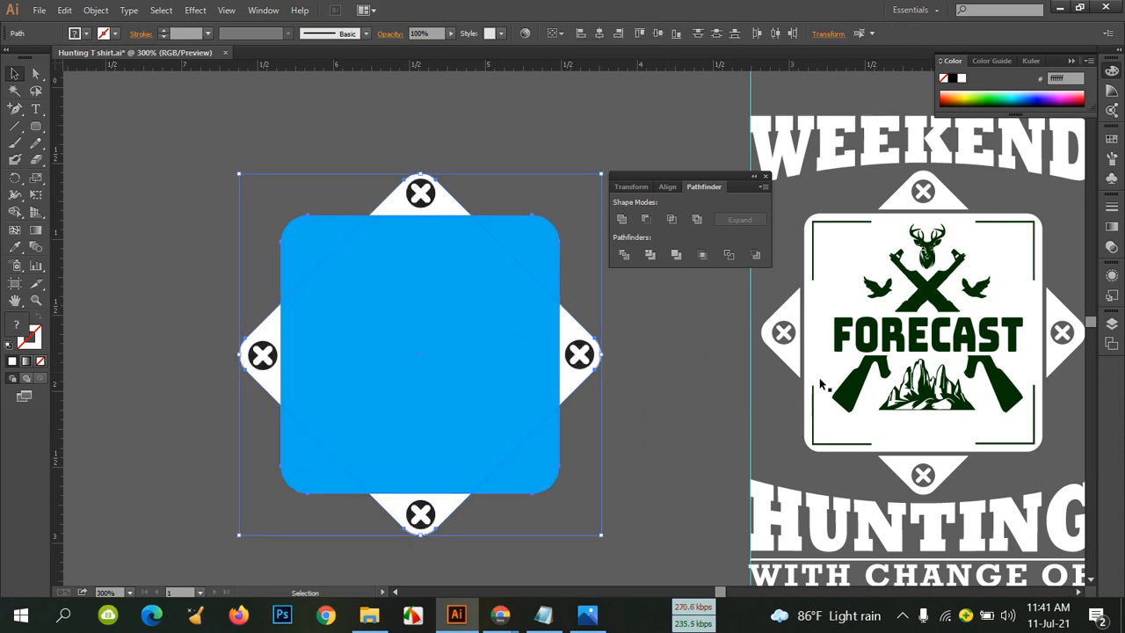
pyautogui.hotkey('ctrl', 'z')
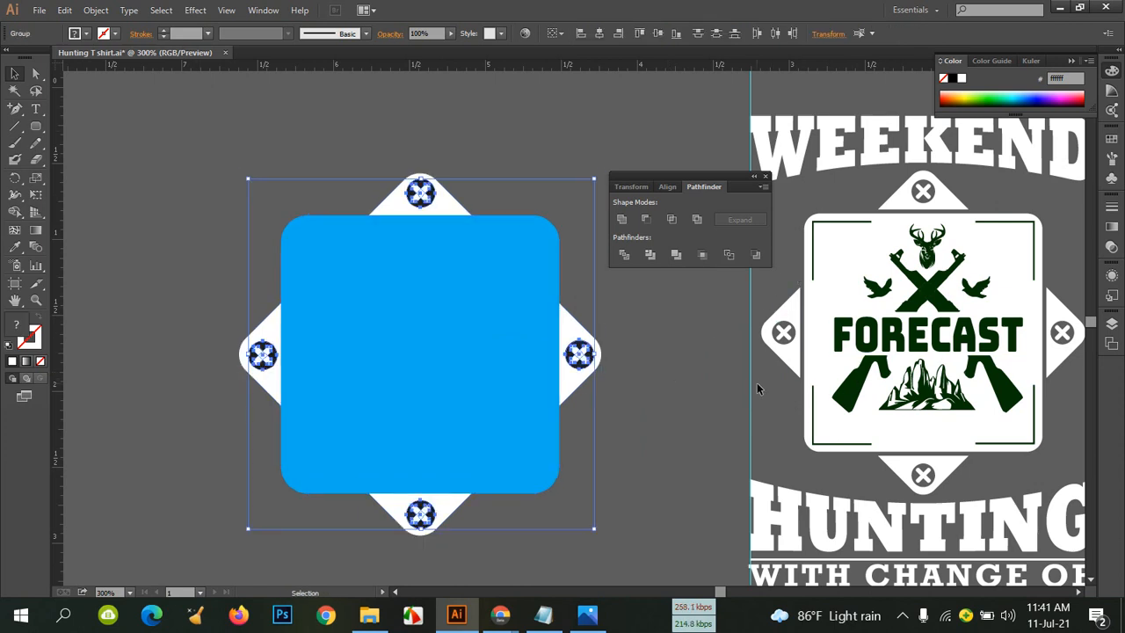
pyautogui.hotkey('ctrl', 'shift', 'z')
pyautogui.hotkey('ctrl', 'shift', 'z')
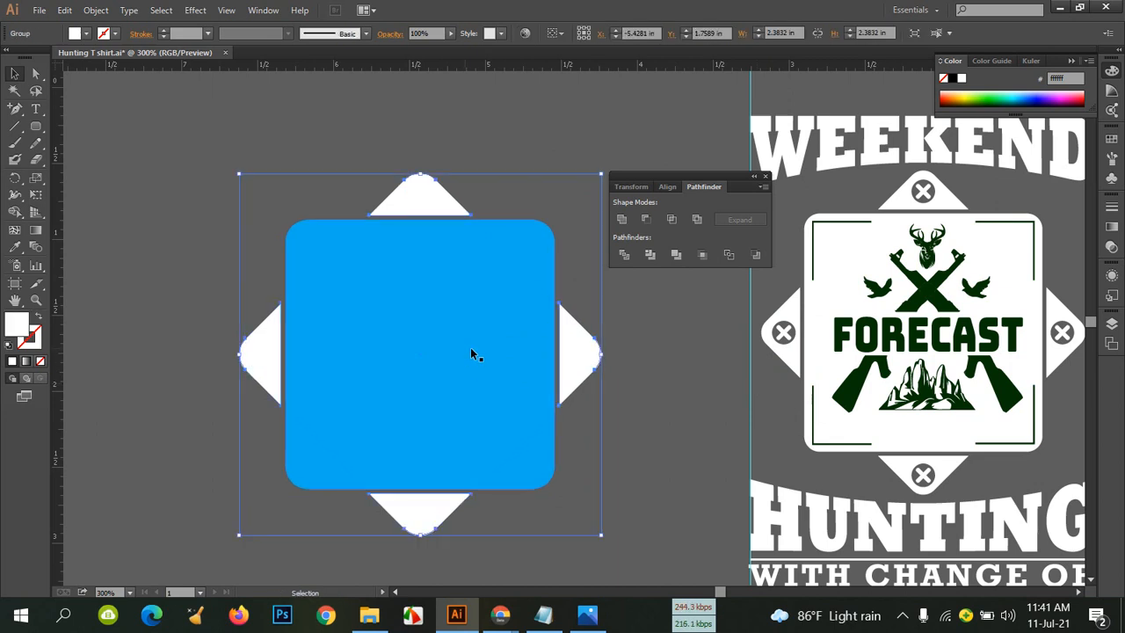
# Send the four white corner pieces to the back, behind the cross emblems, and clear the selection
pyautogui.rightClick(592, 357)
pyautogui.moveTo(661, 482)
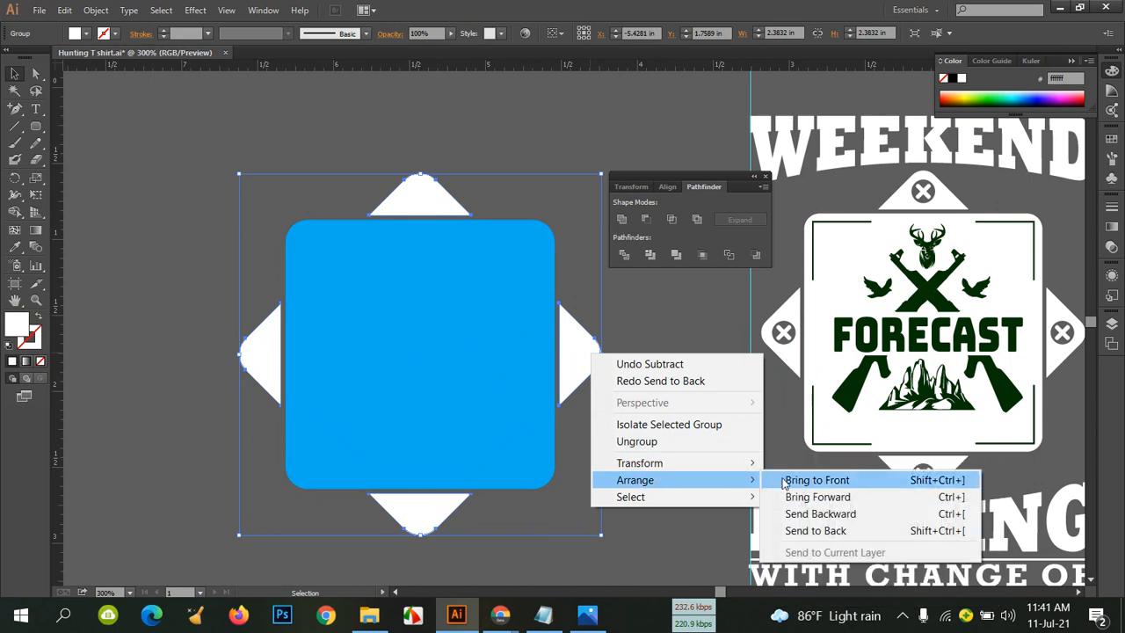
pyautogui.click(848, 530)
pyautogui.click(696, 390)
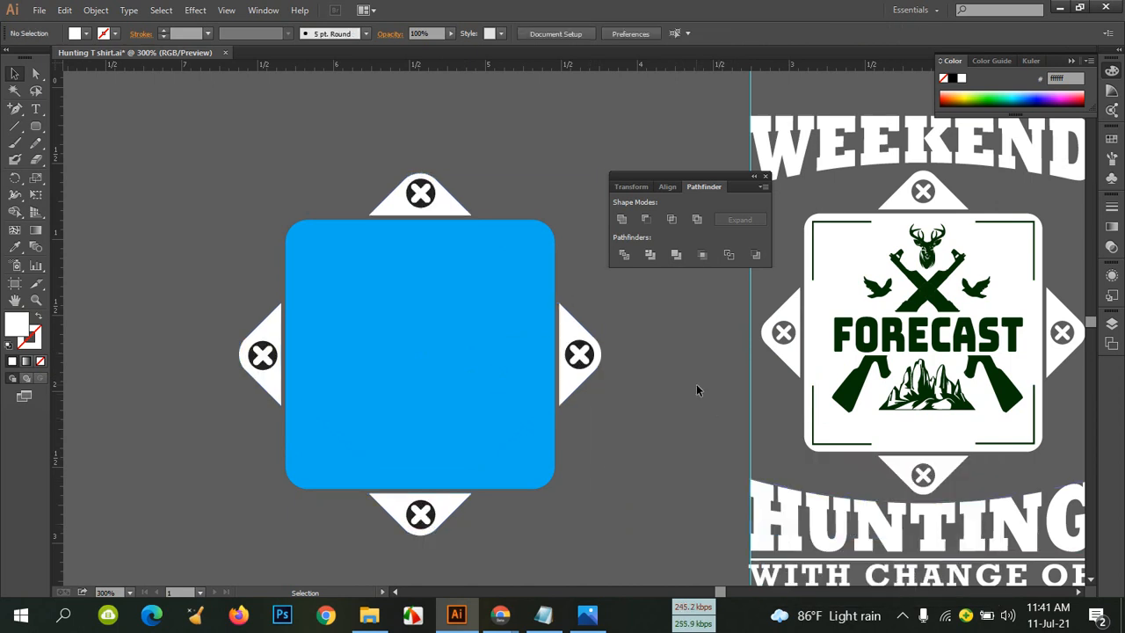
# Unlock all locked objects and deselect them
pyautogui.click(585, 356)
pyautogui.click(96, 9)
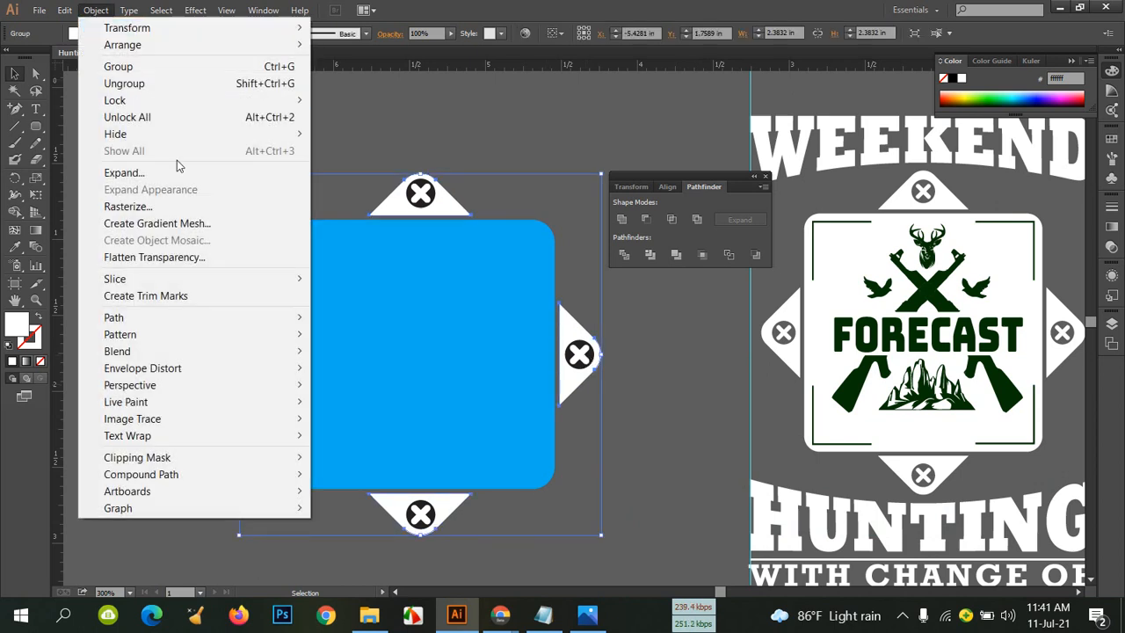
pyautogui.click(173, 123)
pyautogui.click(570, 101)
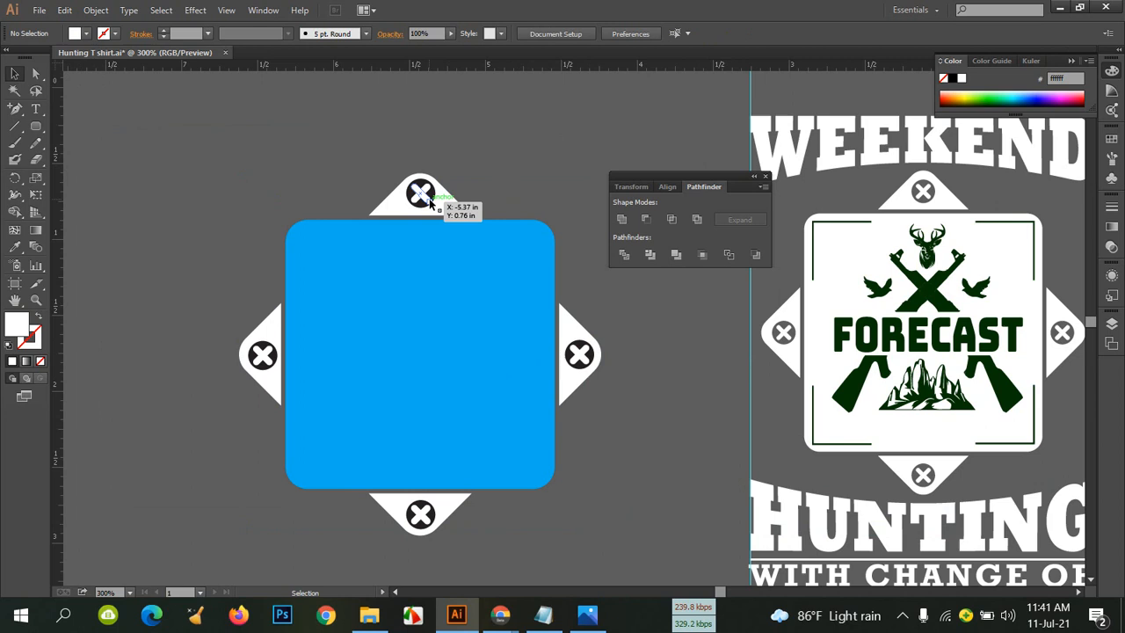
# Change the blue rounded square's fill to white and deselect it
pyautogui.click(511, 302)
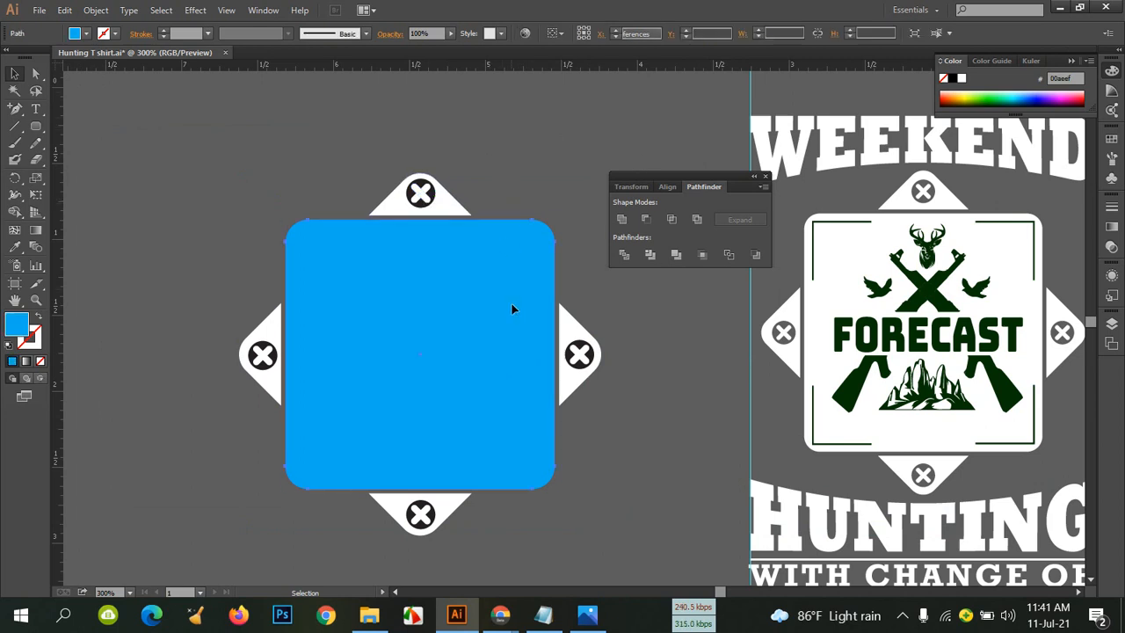
pyautogui.click(88, 33)
pyautogui.click(29, 58)
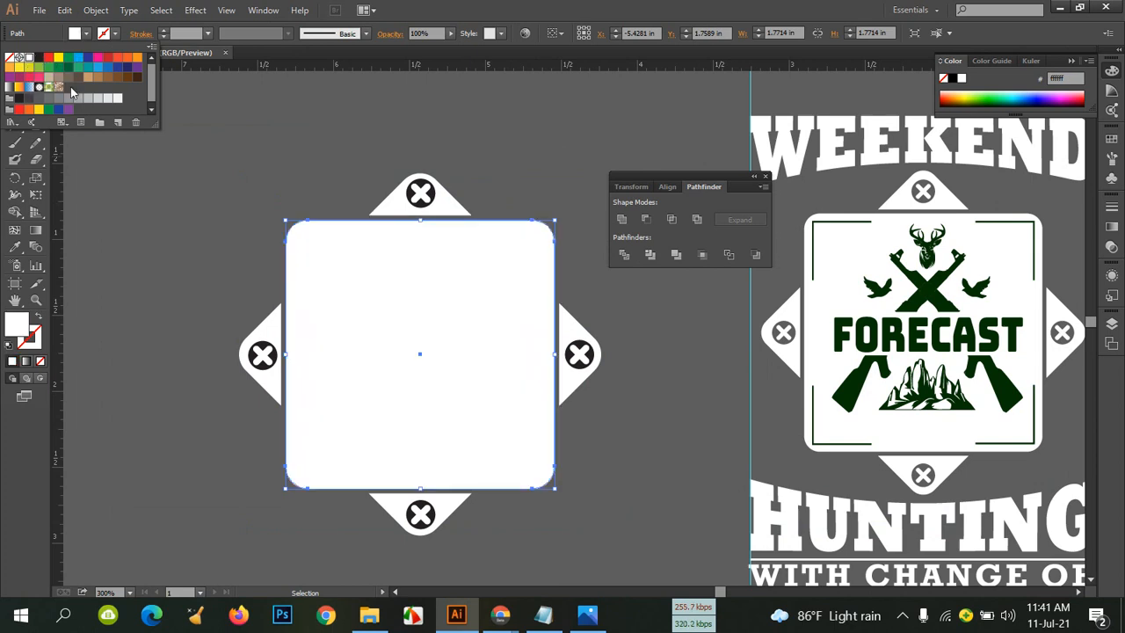
pyautogui.click(396, 141)
pyautogui.click(641, 384)
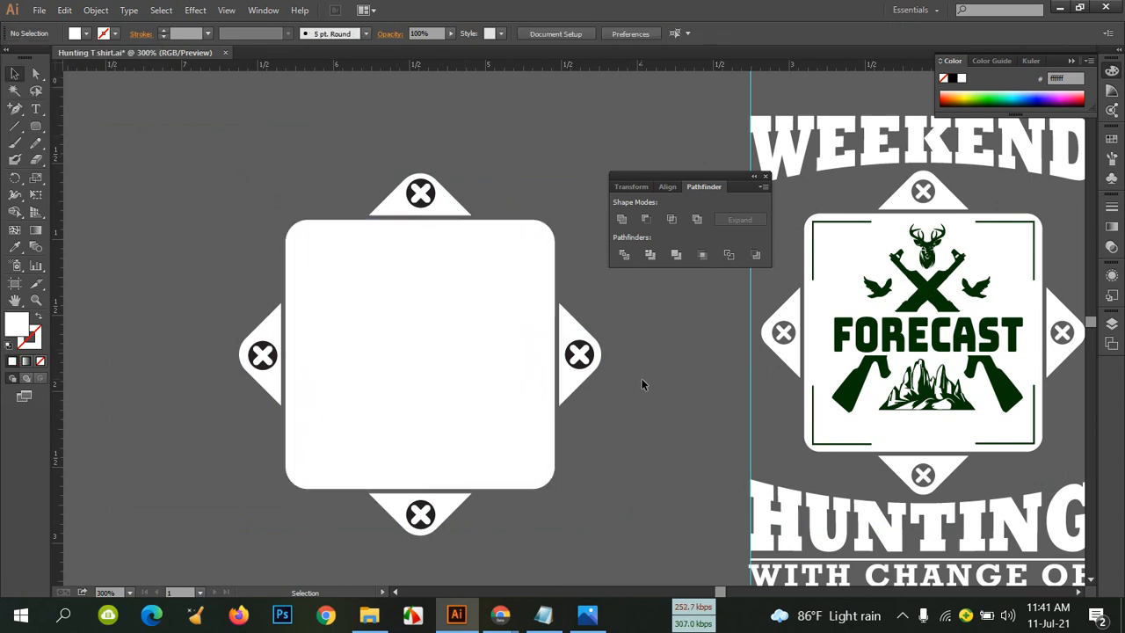
# Group the rounded square, corner pieces and cross emblems, and move the badge to about X -5.90 in, Y 1.53 in
pyautogui.moveTo(183, 141); pyautogui.dragTo(605, 541)
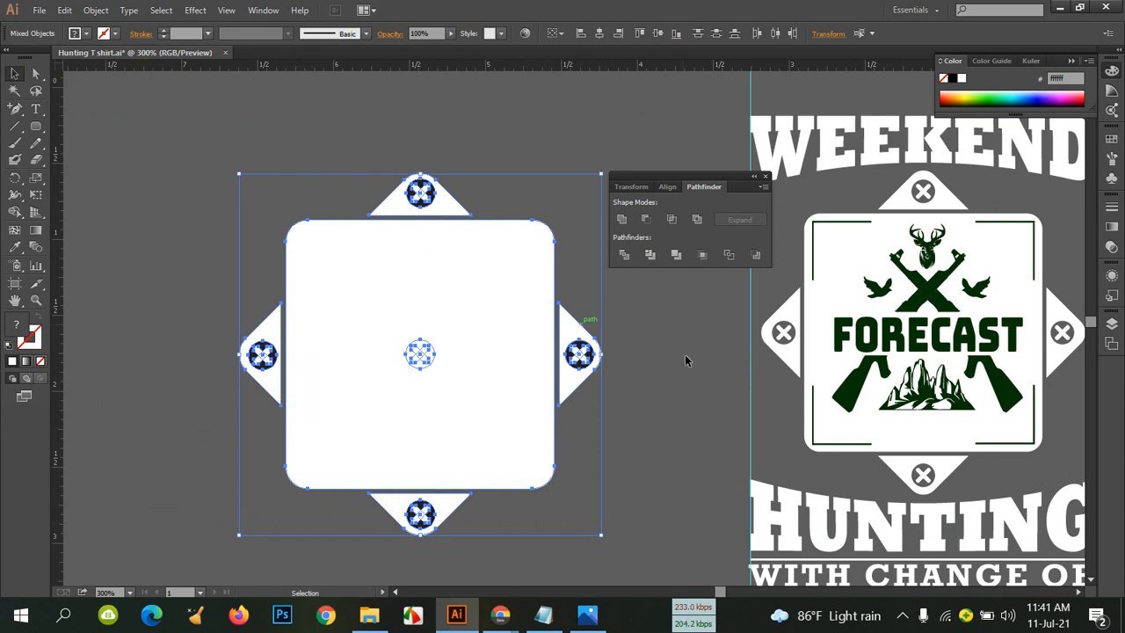
pyautogui.click(638, 379)
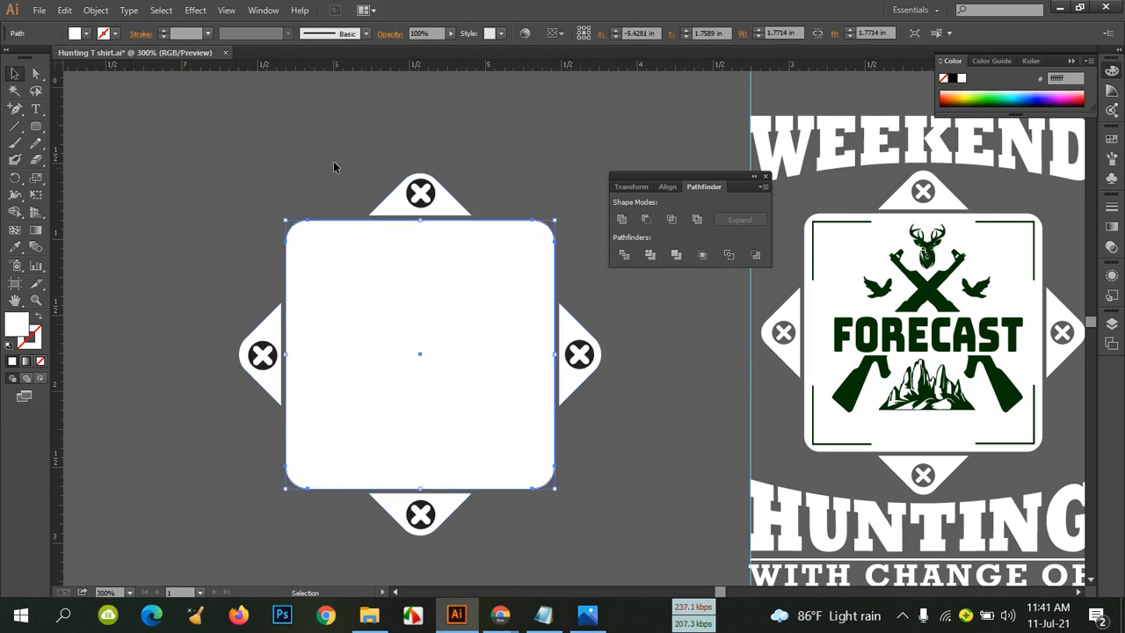
pyautogui.moveTo(173, 137); pyautogui.dragTo(602, 548)
pyautogui.hotkey('ctrl', 'g')
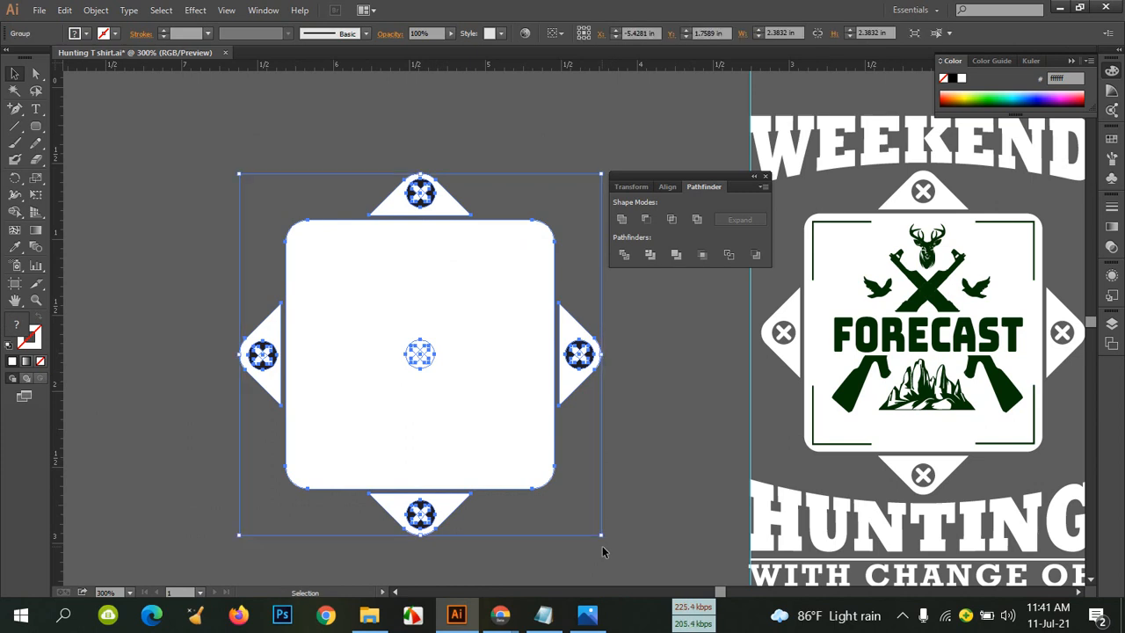
pyautogui.moveTo(466, 322); pyautogui.dragTo(396, 285)
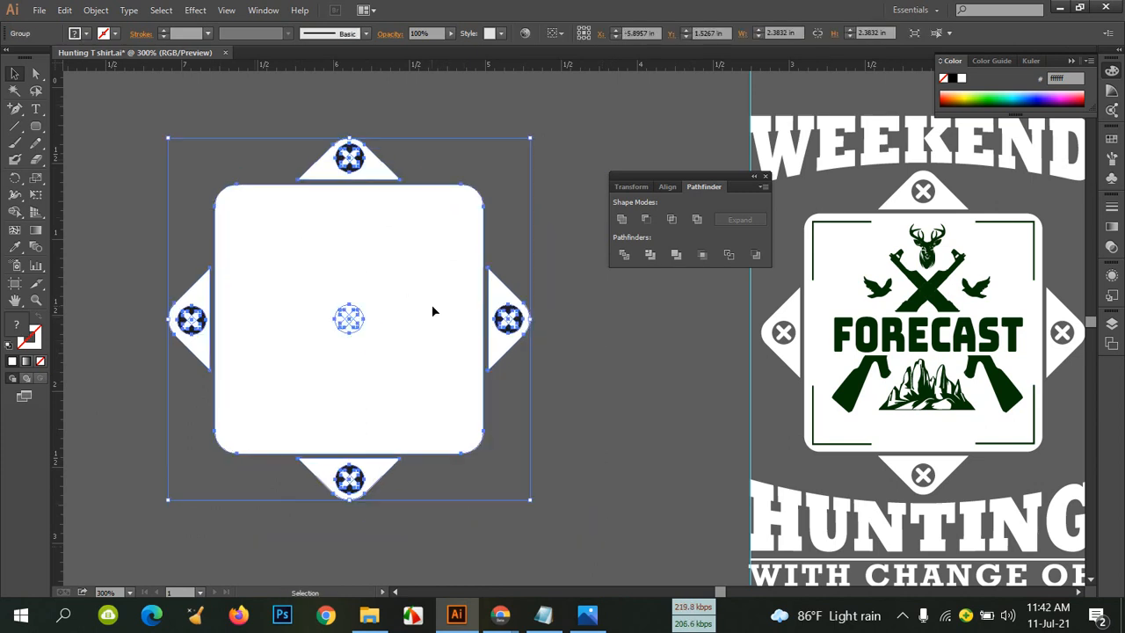
pyautogui.rightClick(357, 325)
pyautogui.click(610, 373)
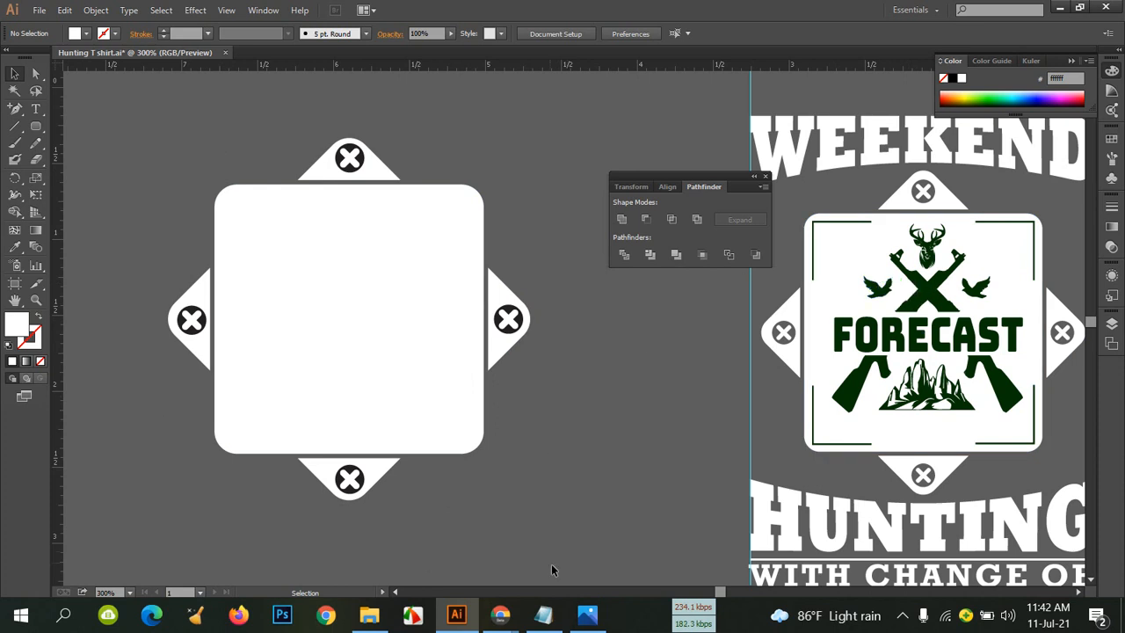
# Close the class link note in Notepad, open the hunting T-shirt design text file from the project folder maximized, and look over its list
pyautogui.click(551, 622)
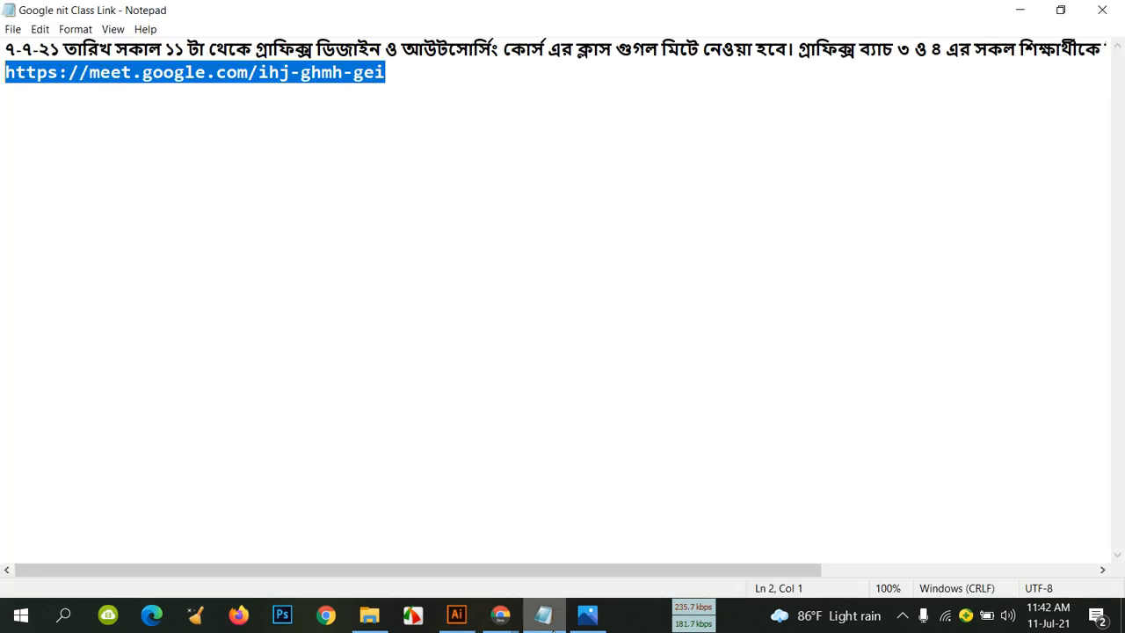
pyautogui.click(1105, 9)
pyautogui.click(369, 615)
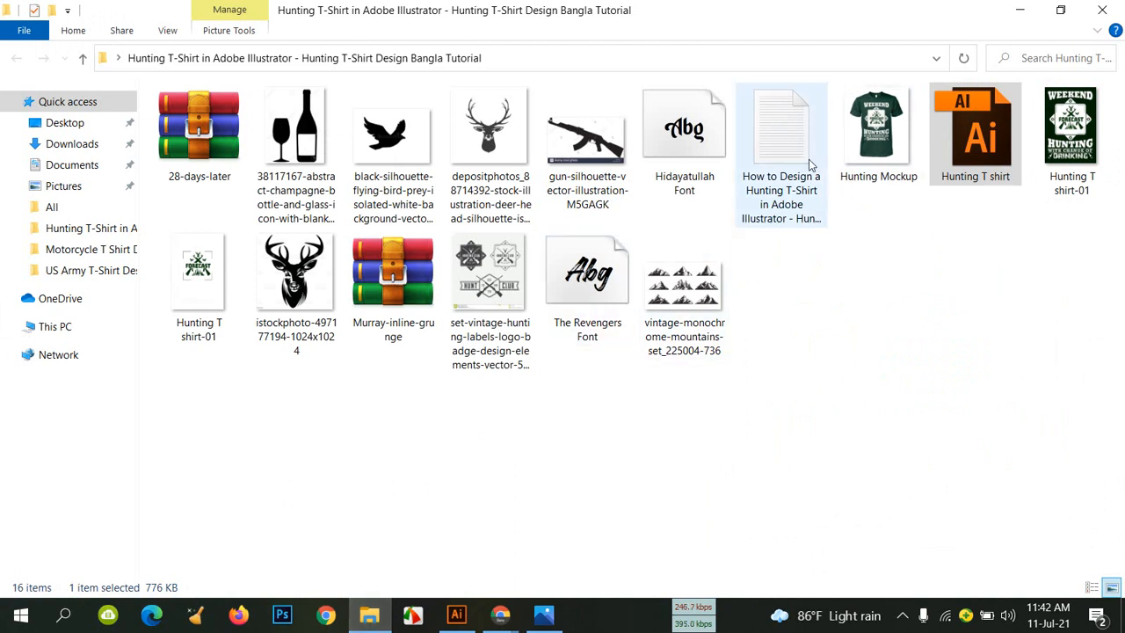
pyautogui.doubleClick(784, 161)
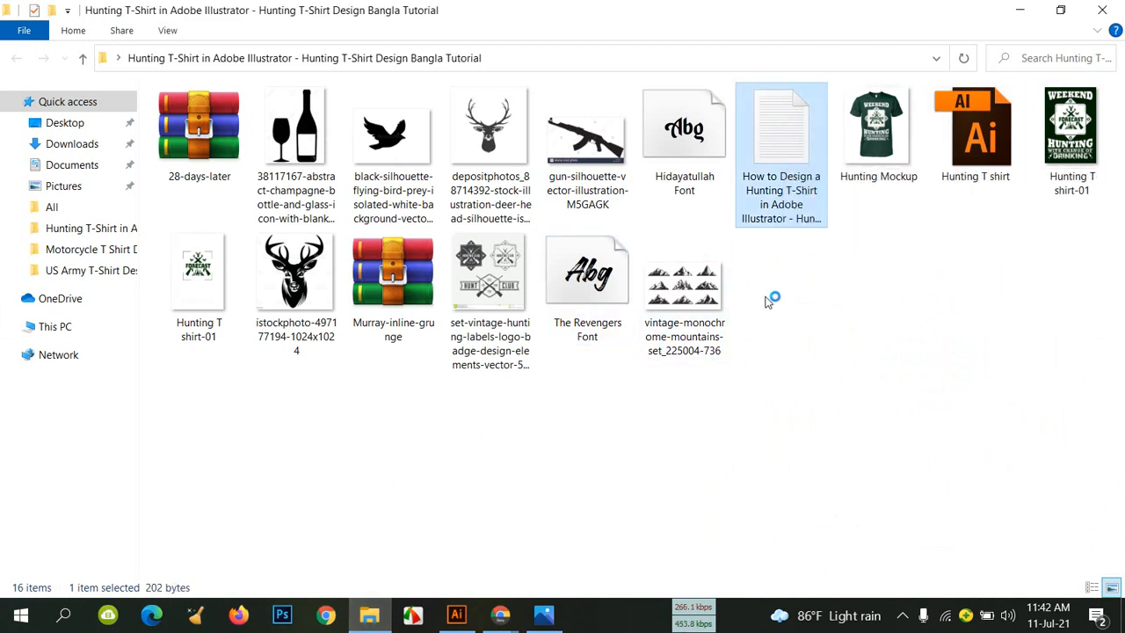
pyautogui.click(1004, 208)
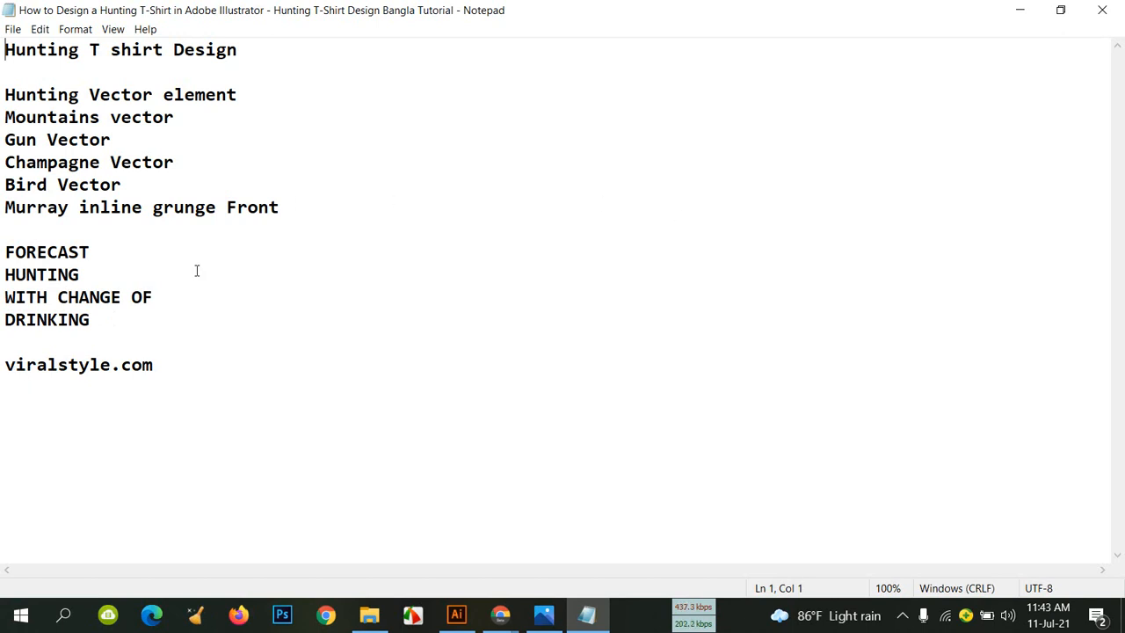
pyautogui.moveTo(188, 373); pyautogui.dragTo(2, 54)
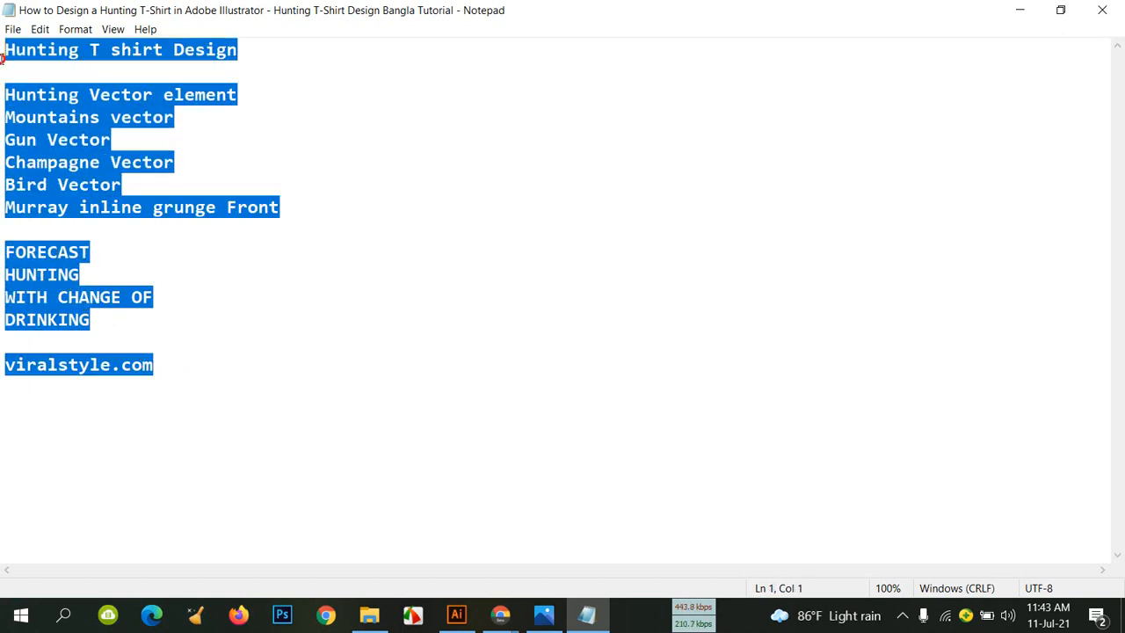
pyautogui.click(431, 298)
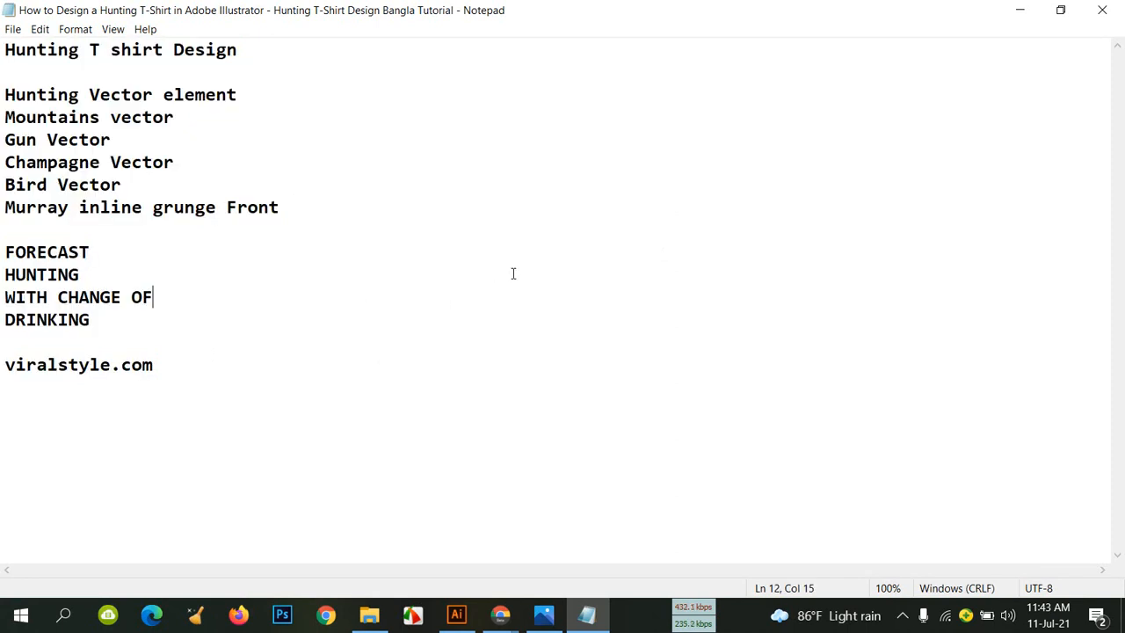
# Restore the text file to a smaller window beside the project folder and copy the "Gun Vector" line
pyautogui.click(1060, 10)
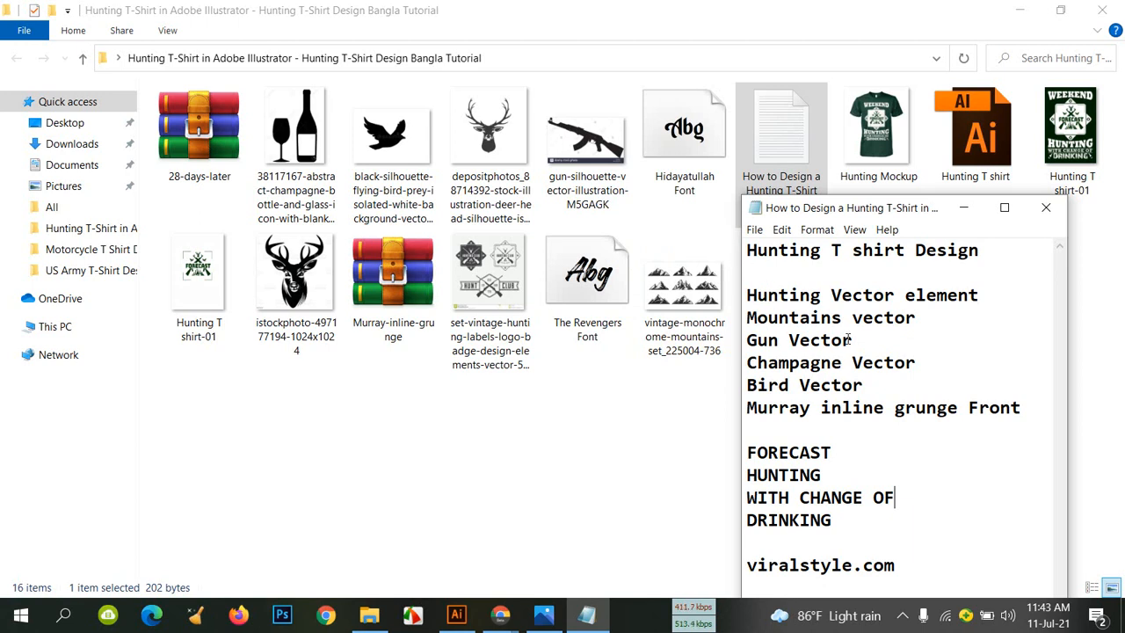
pyautogui.moveTo(853, 340); pyautogui.dragTo(750, 346)
pyautogui.rightClick(772, 337)
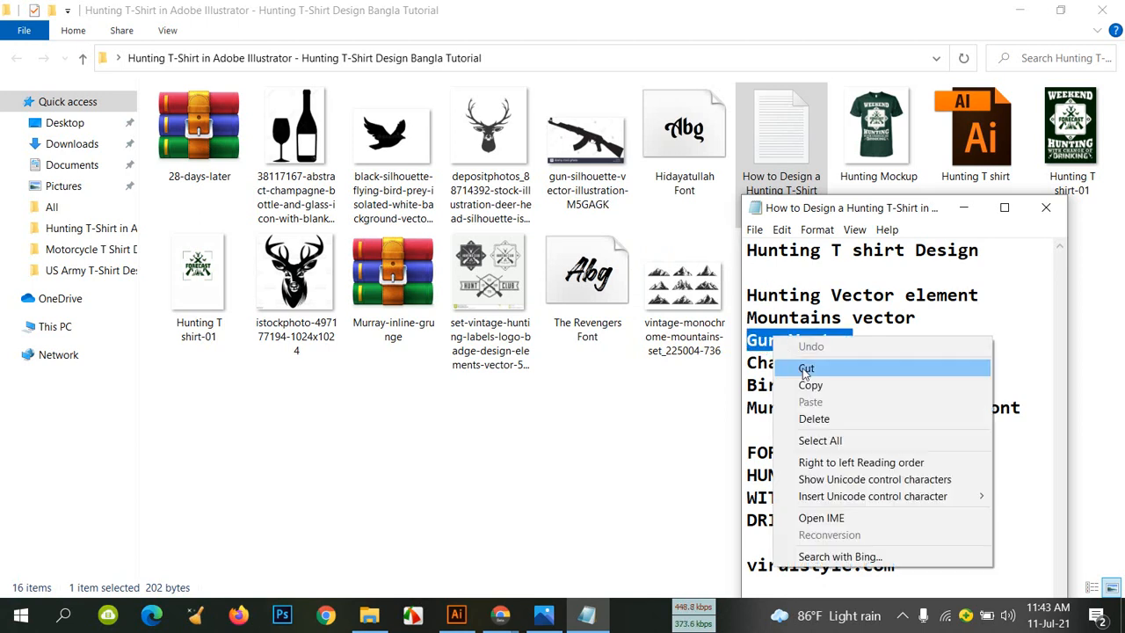
pyautogui.click(806, 385)
# Switch to the Meet call in Chrome, check the unread Messenger conversation, and return to the call
pyautogui.click(502, 615)
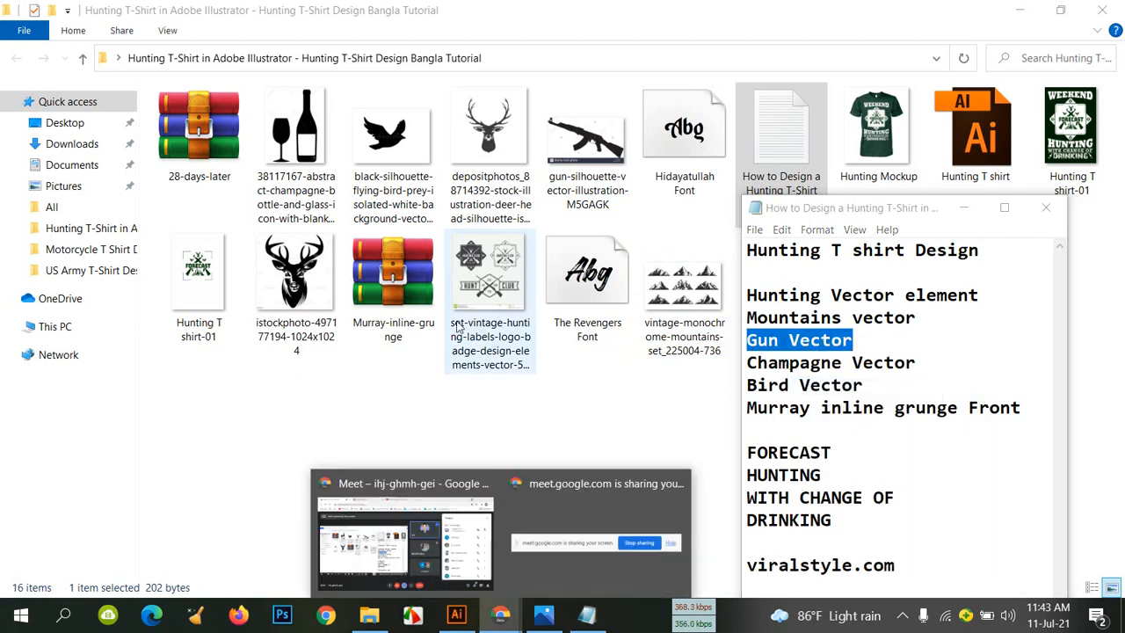
pyautogui.moveTo(493, 621)
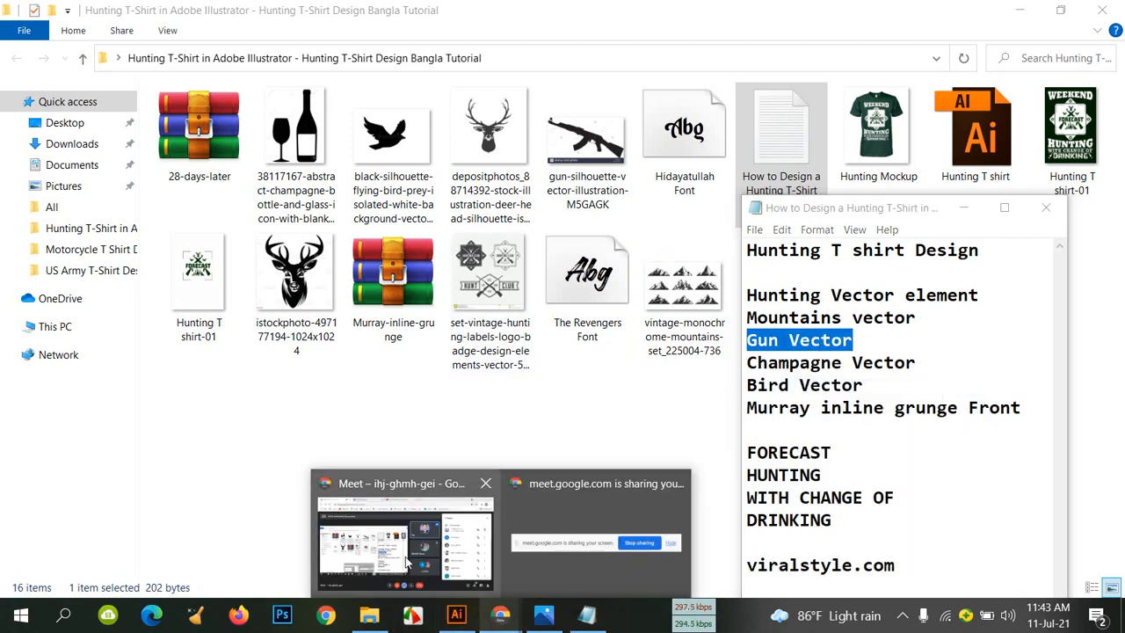
pyautogui.click(413, 541)
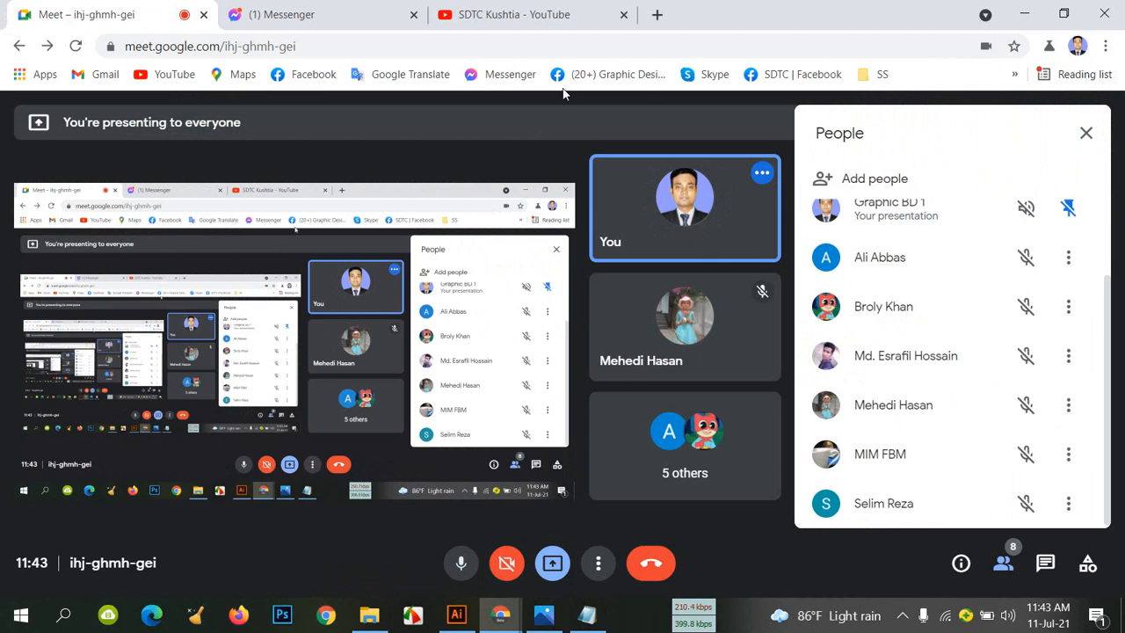
pyautogui.click(355, 24)
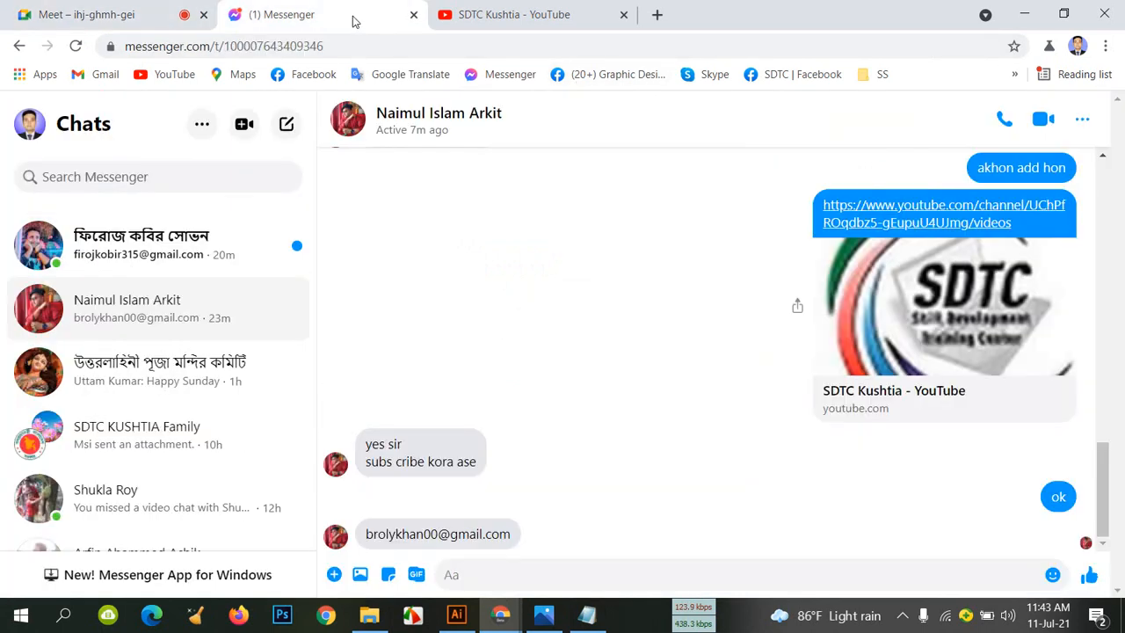
pyautogui.click(206, 232)
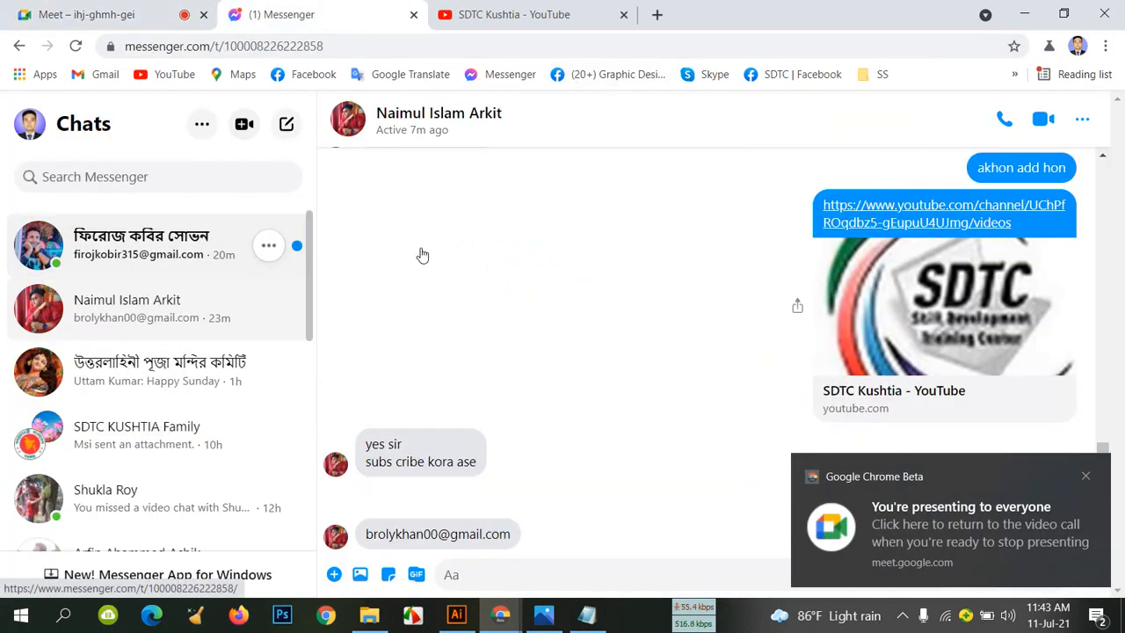
pyautogui.click(105, 14)
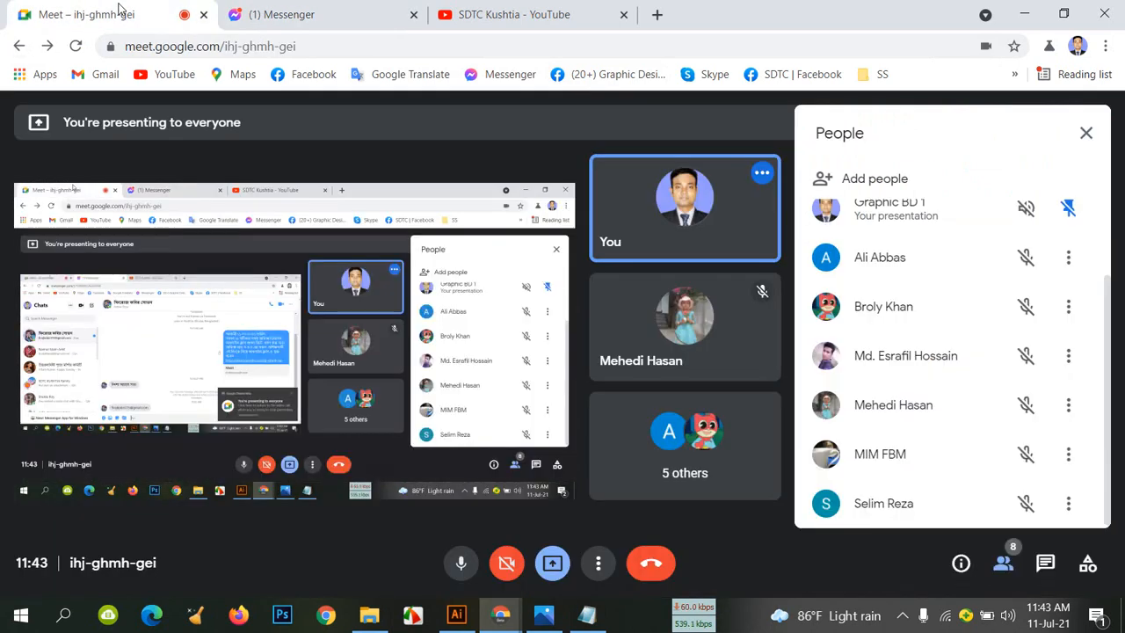
# Search Google for "Gun Vector" in a new browser tab, using the copied text
pyautogui.click(657, 14)
pyautogui.rightClick(518, 49)
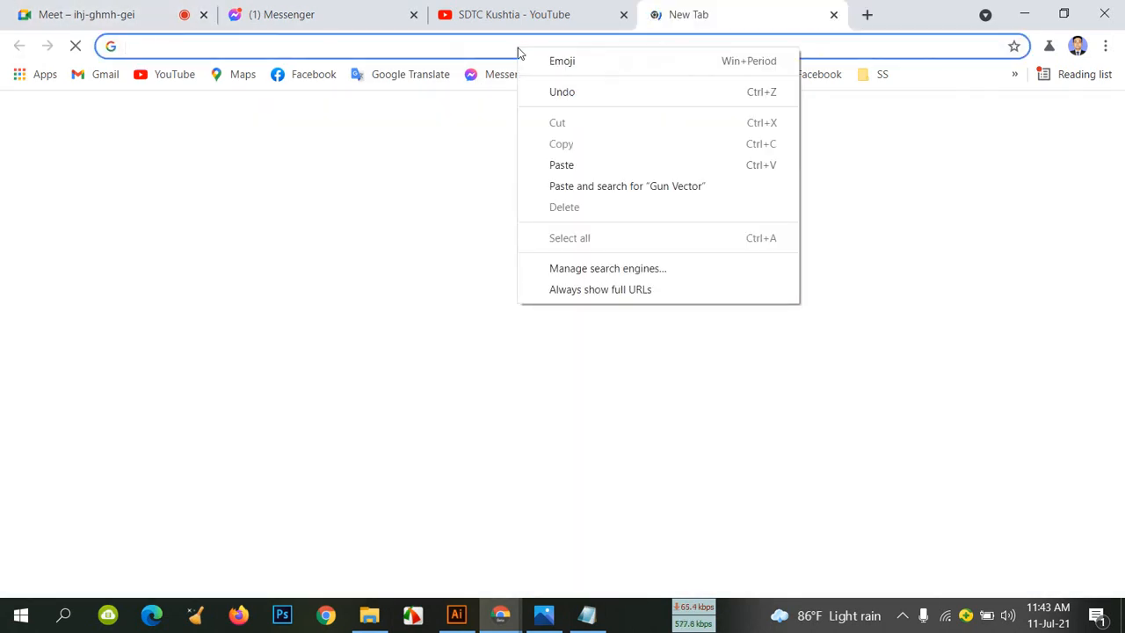
pyautogui.click(562, 164)
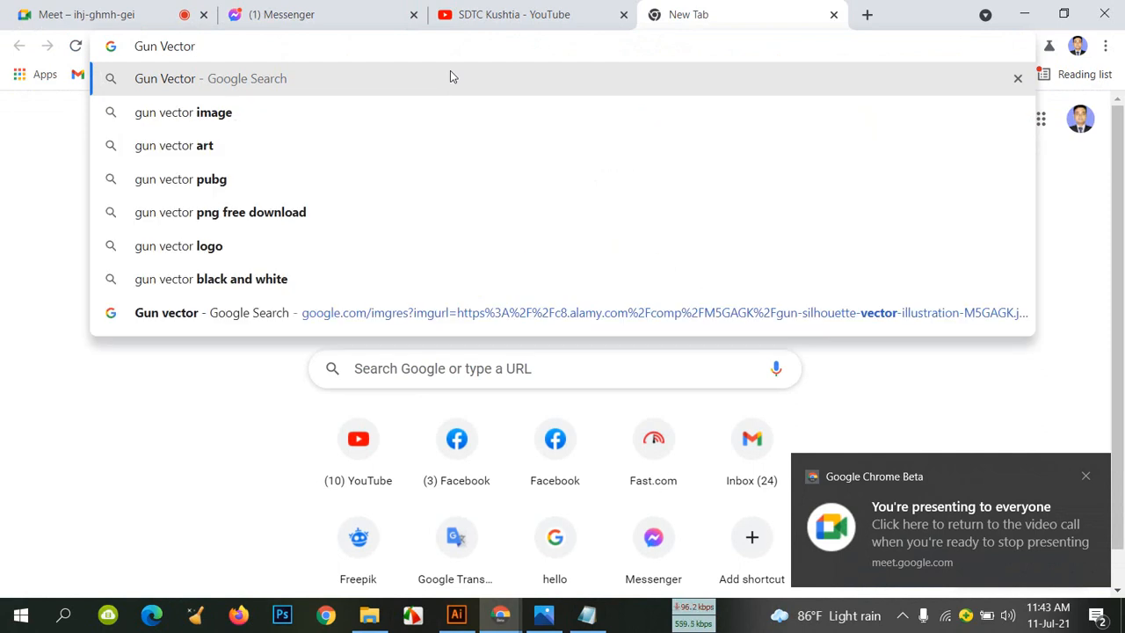
pyautogui.click(450, 78)
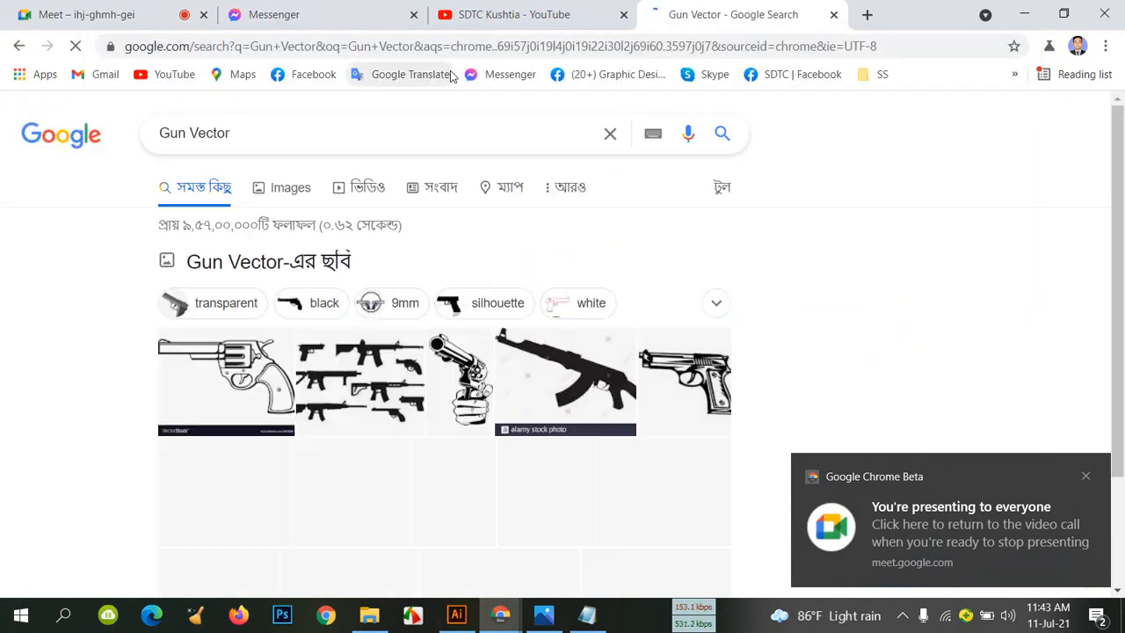
# Open the Freepik result "Gun Images | Free Vectors, Stock Photos & PSD" in a new tab and switch to it
pyautogui.scroll(-5, 347, 268)
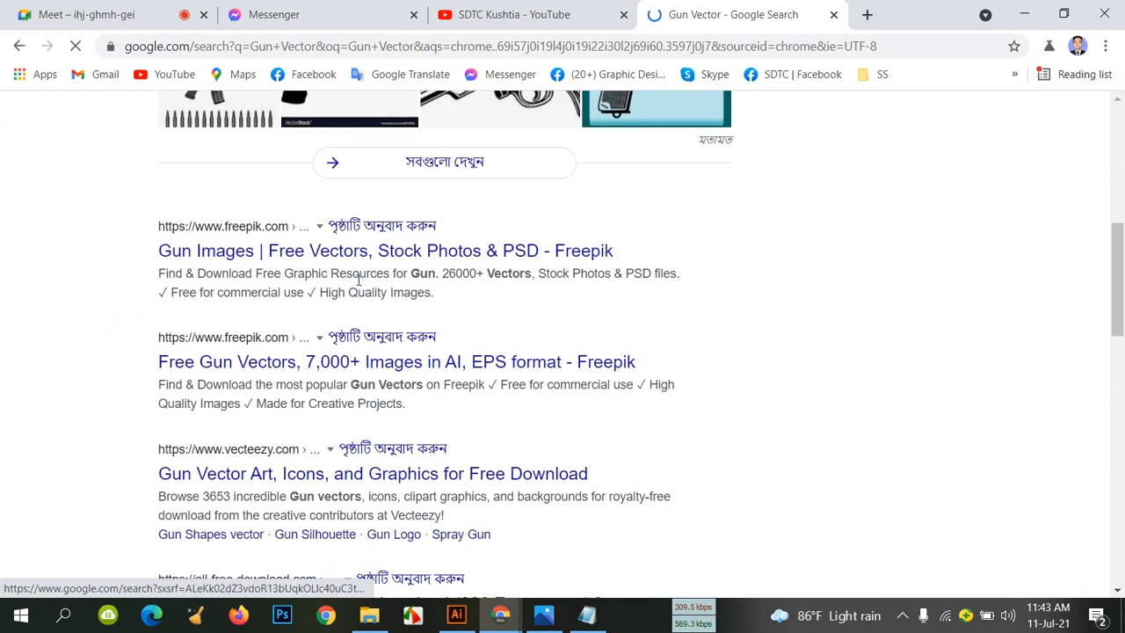
pyautogui.rightClick(322, 255)
pyautogui.click(374, 271)
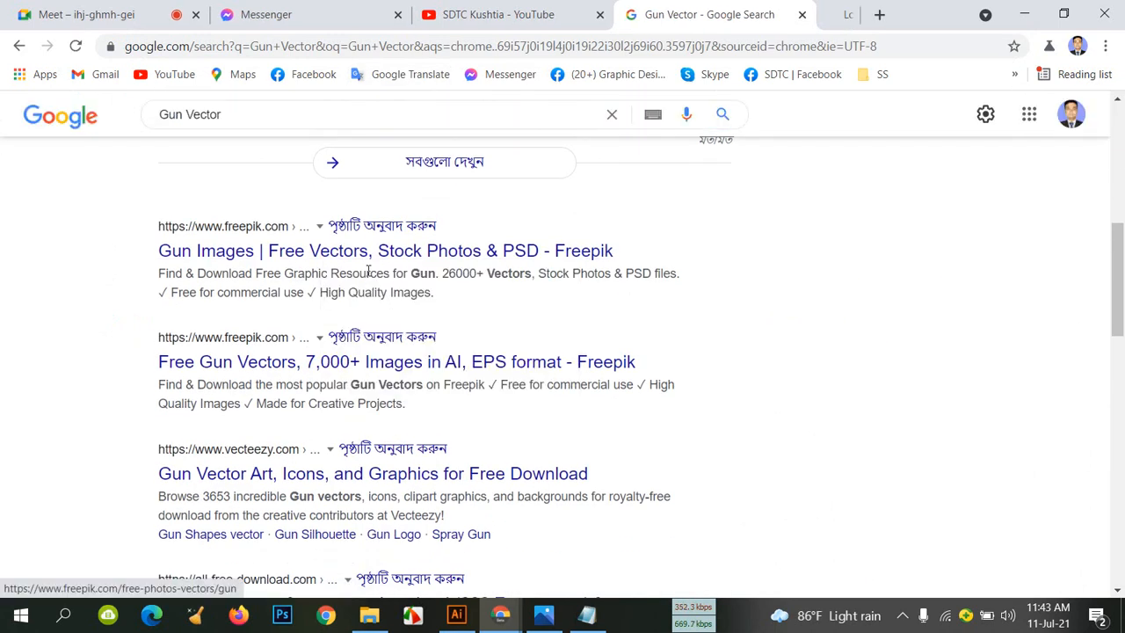
pyautogui.click(777, 14)
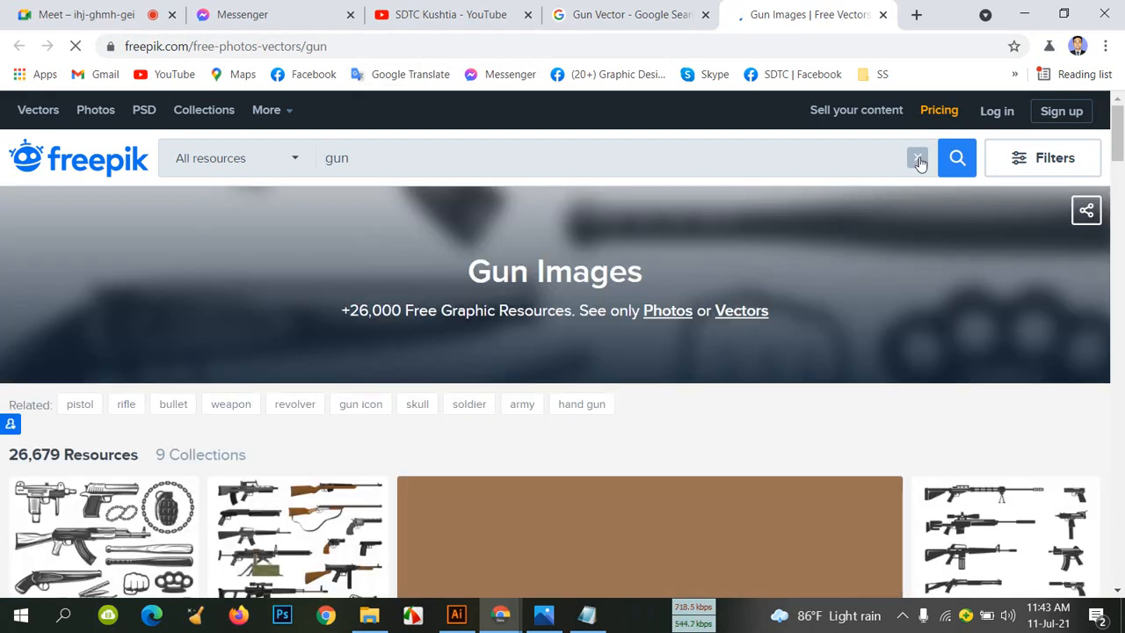
# Look through the first page of Freepik gun images for suitable gun silhouettes and illustrations
pyautogui.scroll(-4, 914, 294)
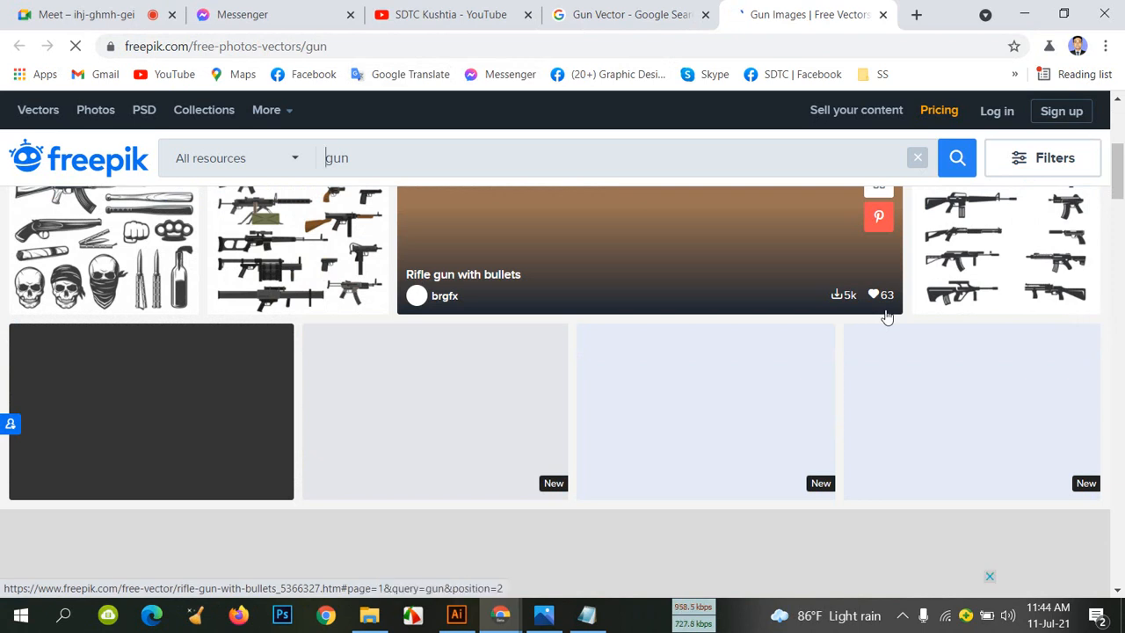
pyautogui.scroll(-6, 871, 371)
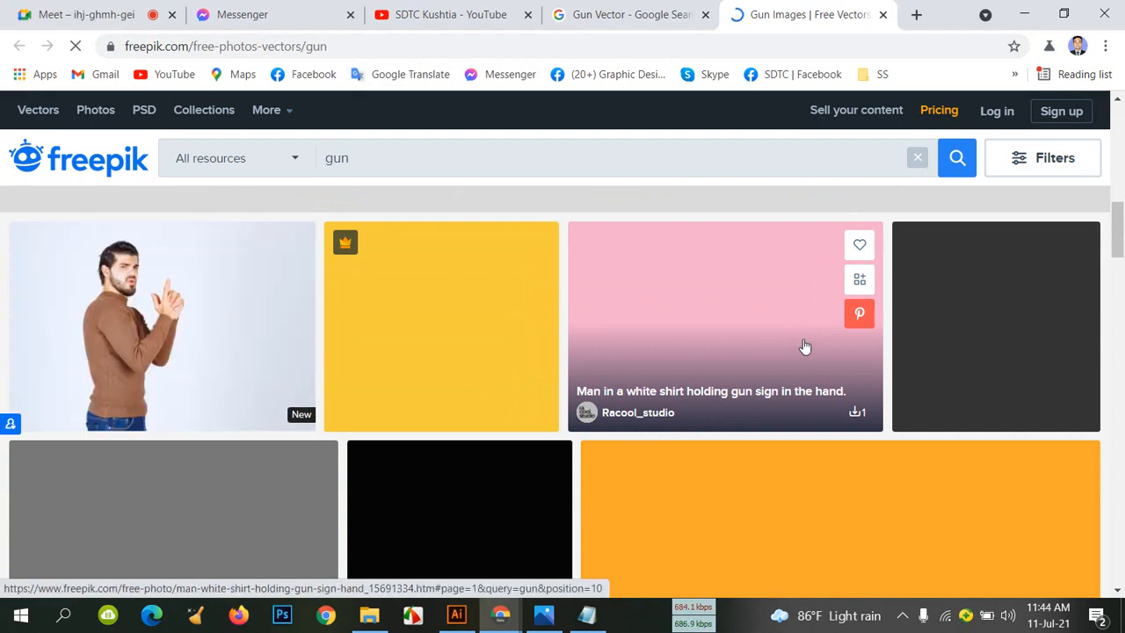
pyautogui.scroll(-3, 739, 342)
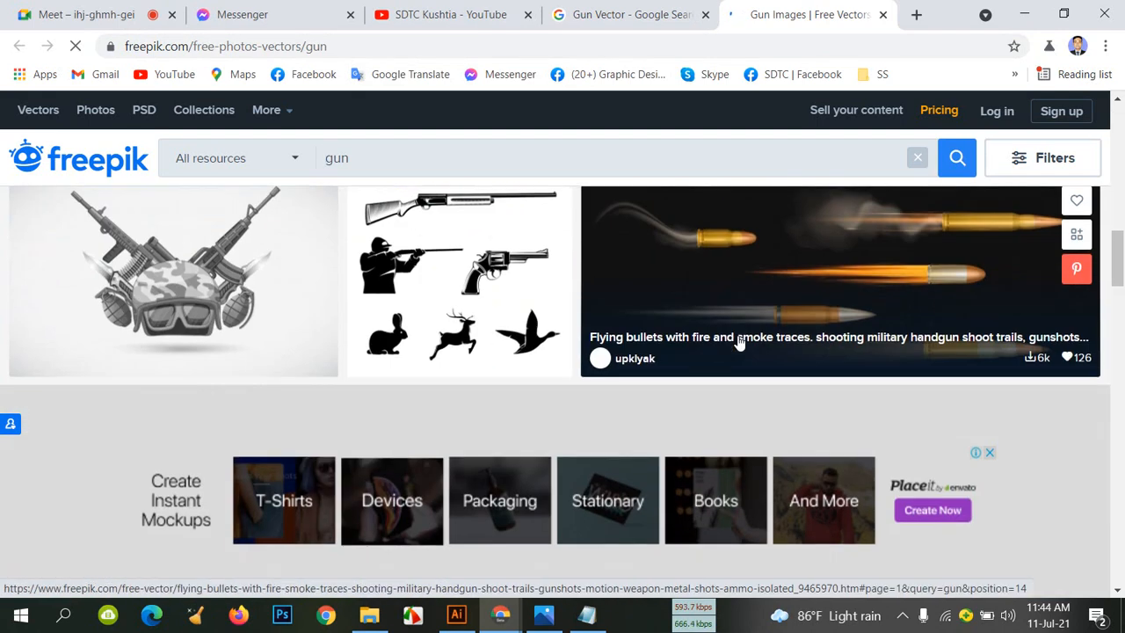
pyautogui.scroll(-5, 739, 342)
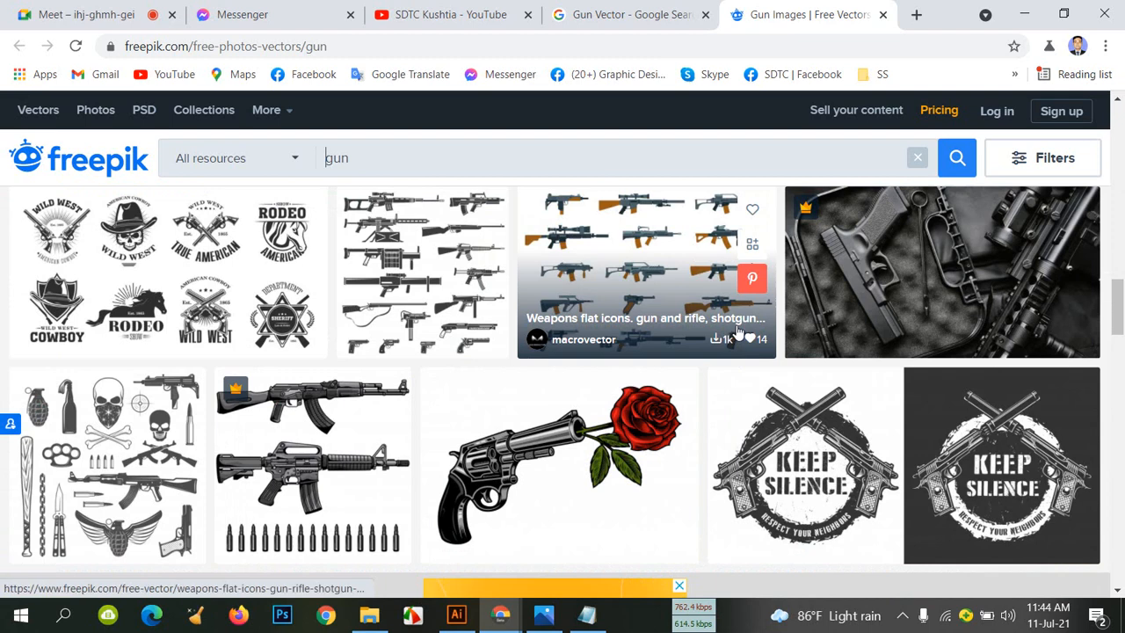
pyautogui.scroll(-2, 515, 349)
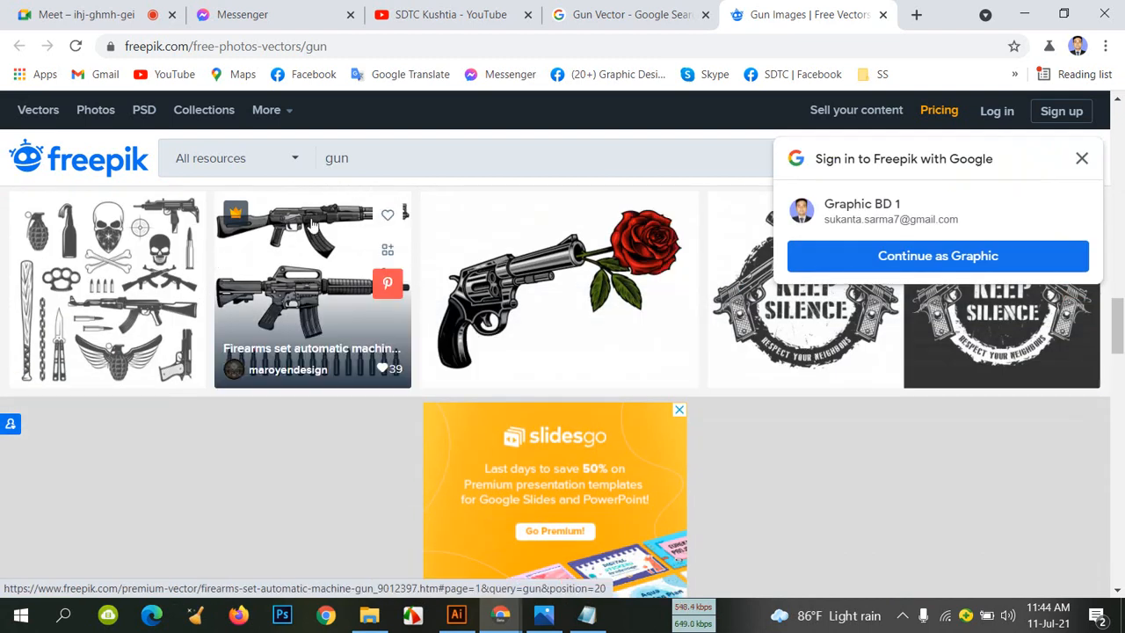
pyautogui.scroll(1, 311, 224)
pyautogui.scroll(-3, 359, 321)
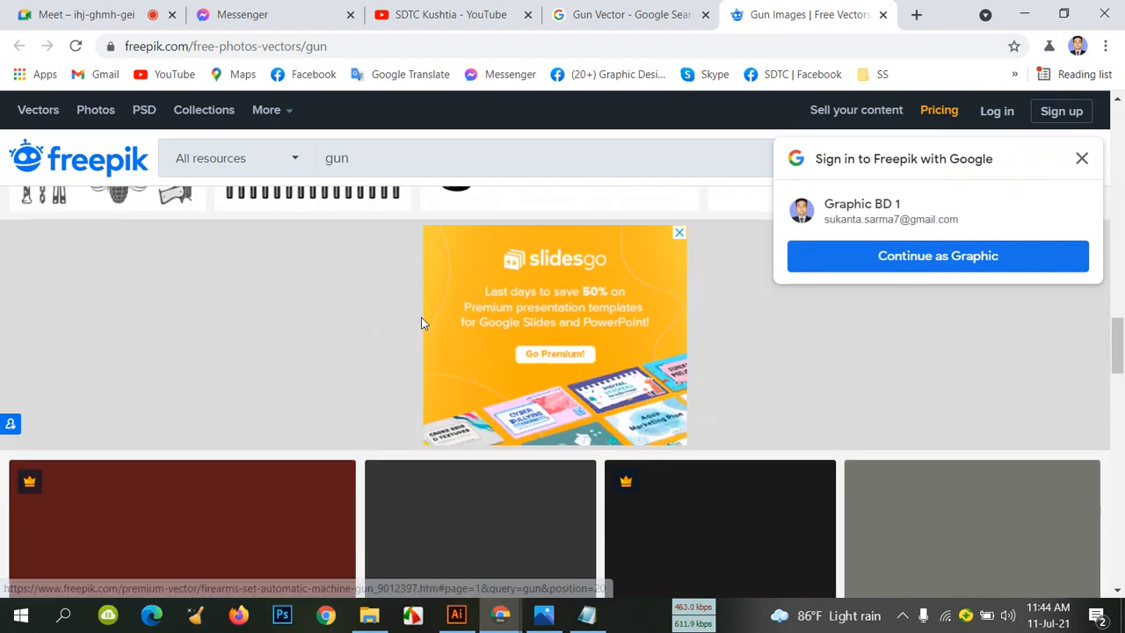
pyautogui.scroll(-2, 422, 324)
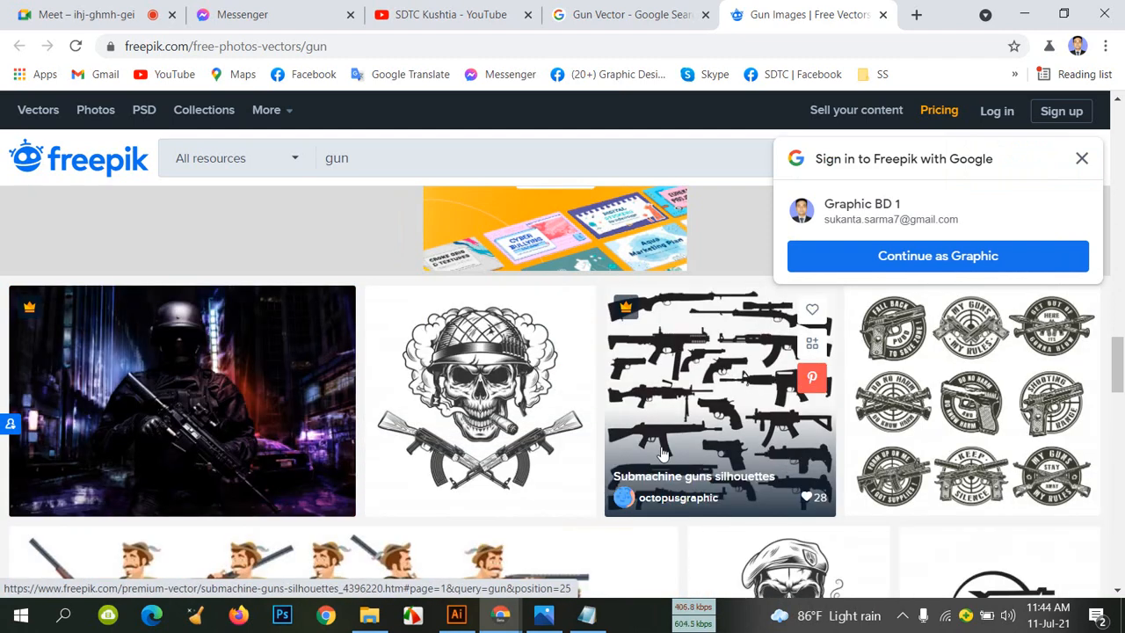
pyautogui.scroll(-4, 652, 425)
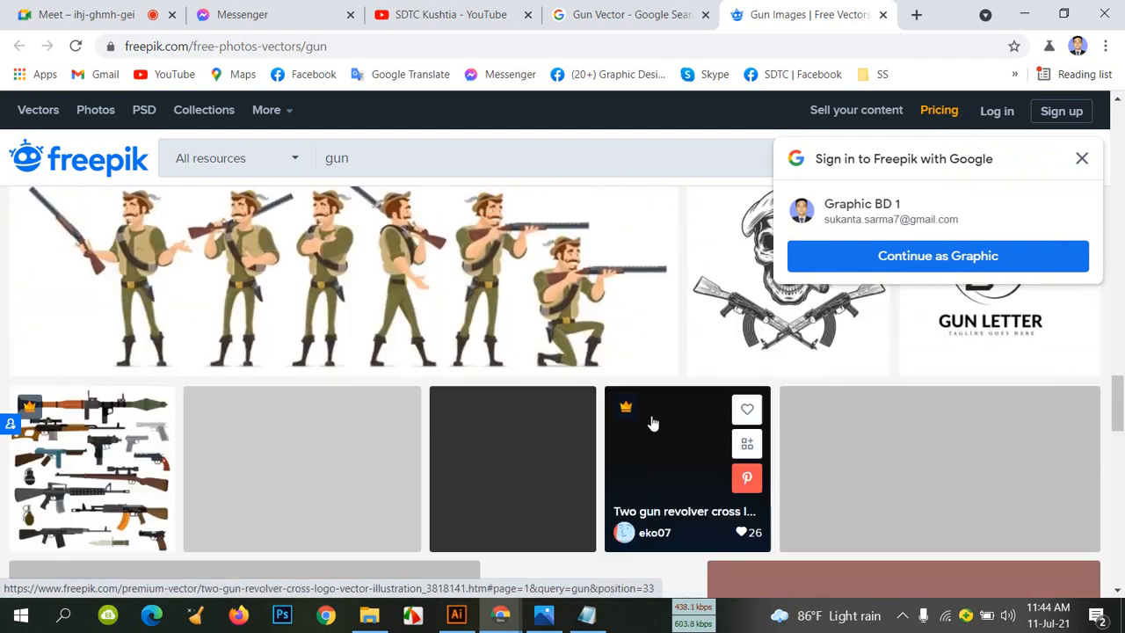
pyautogui.scroll(1, 652, 423)
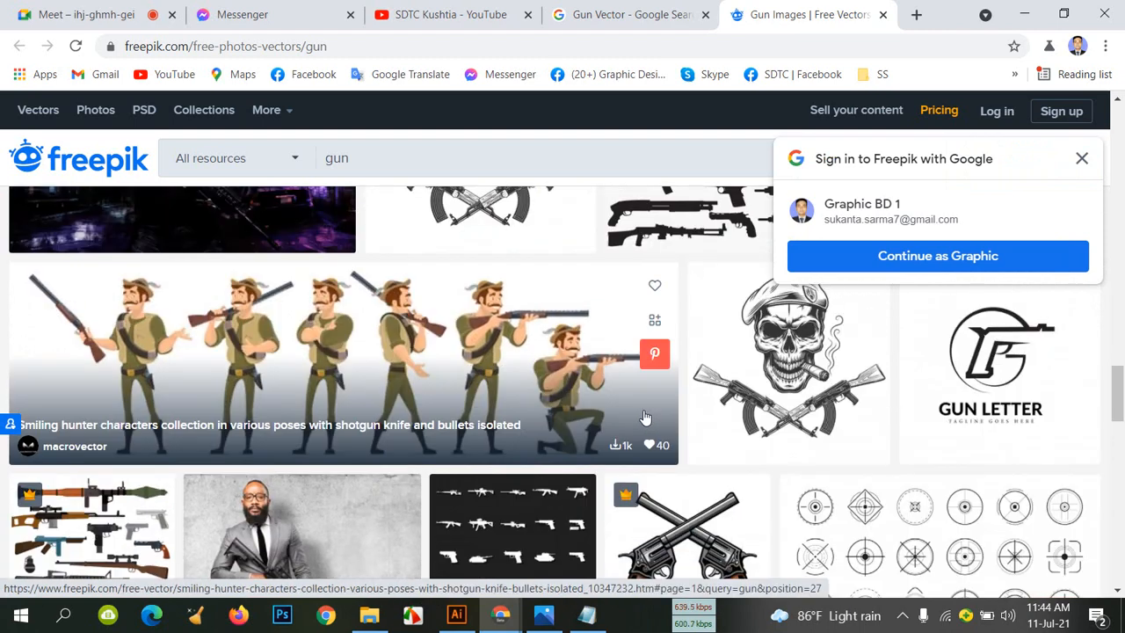
pyautogui.scroll(-8, 644, 417)
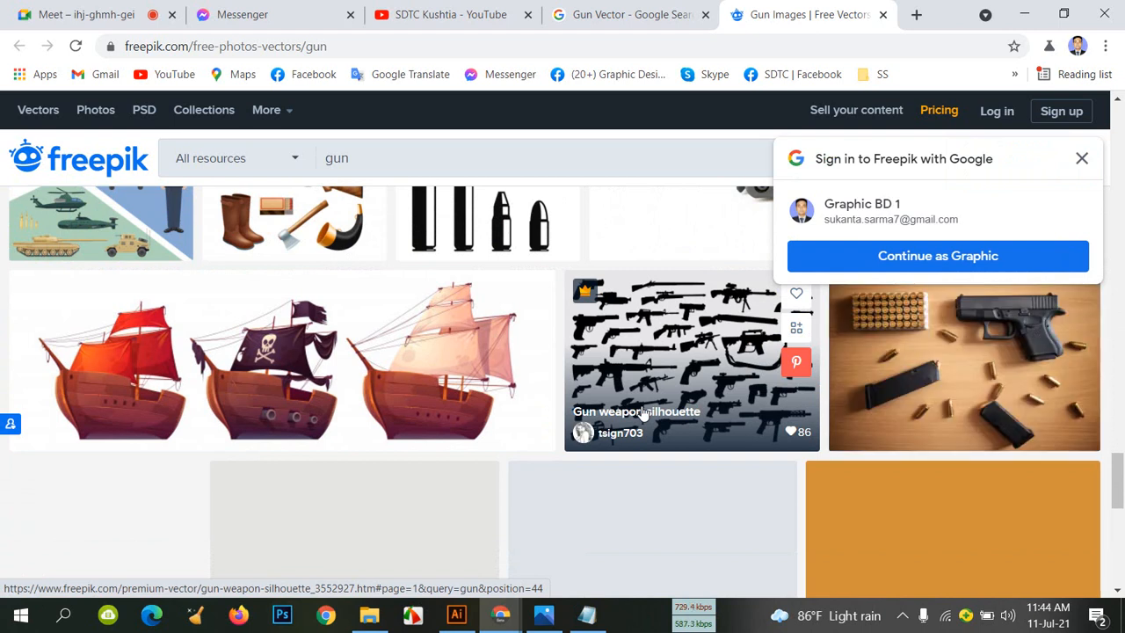
pyautogui.scroll(-3, 642, 413)
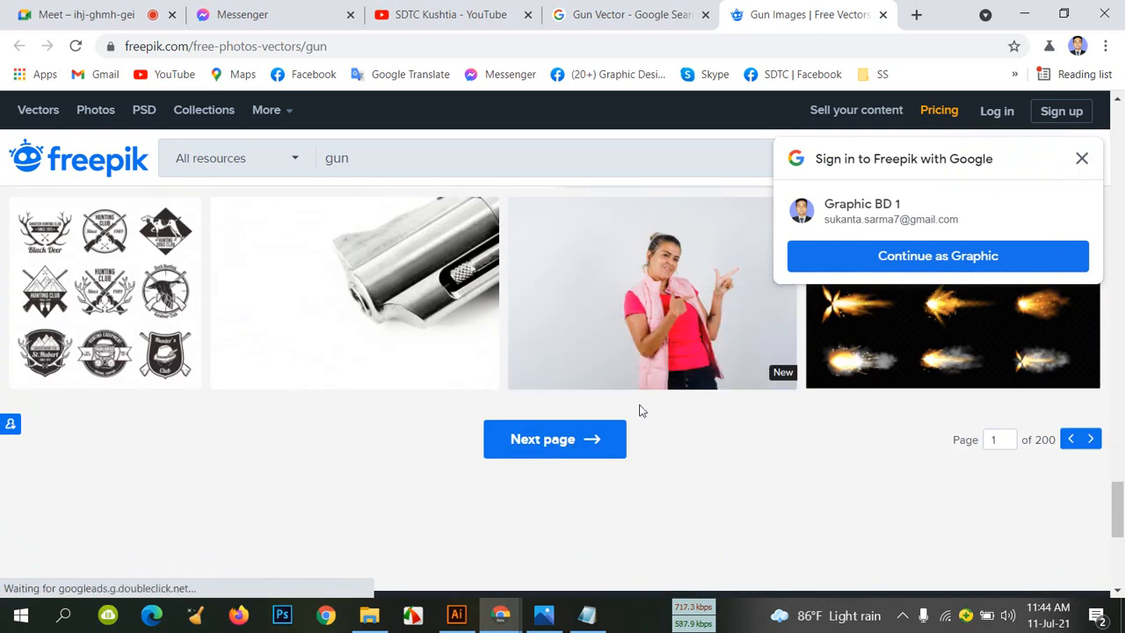
# Sign in to Freepik with the suggested Google account
pyautogui.click(943, 268)
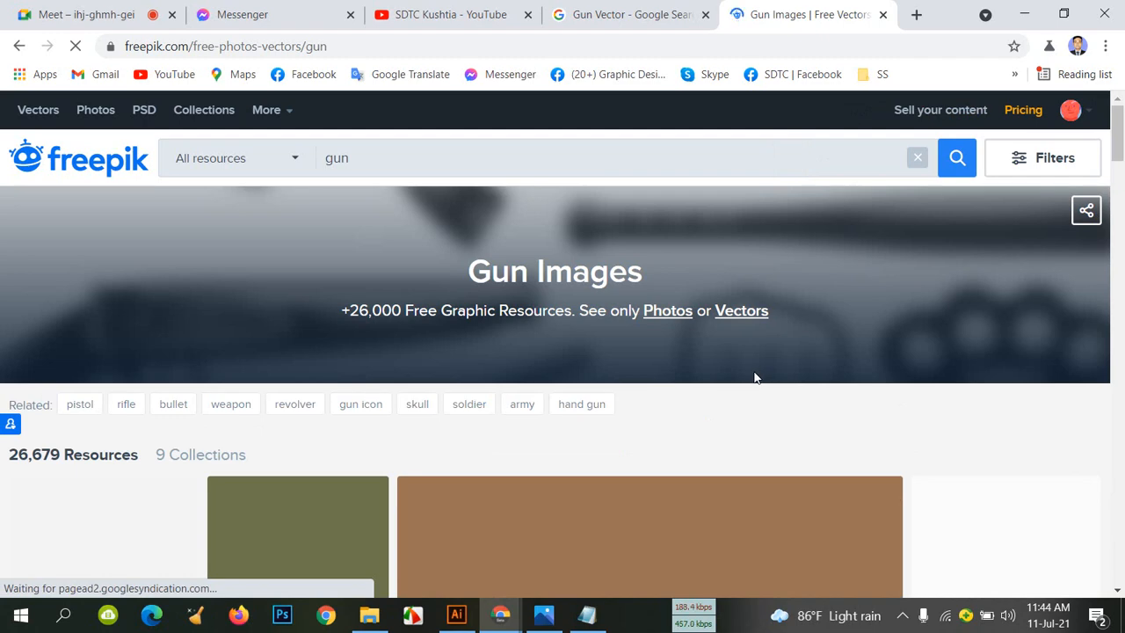
# Find the "Submachine guns silhouettes" vector among the gun results and open it in a new tab
pyautogui.scroll(-6, 760, 378)
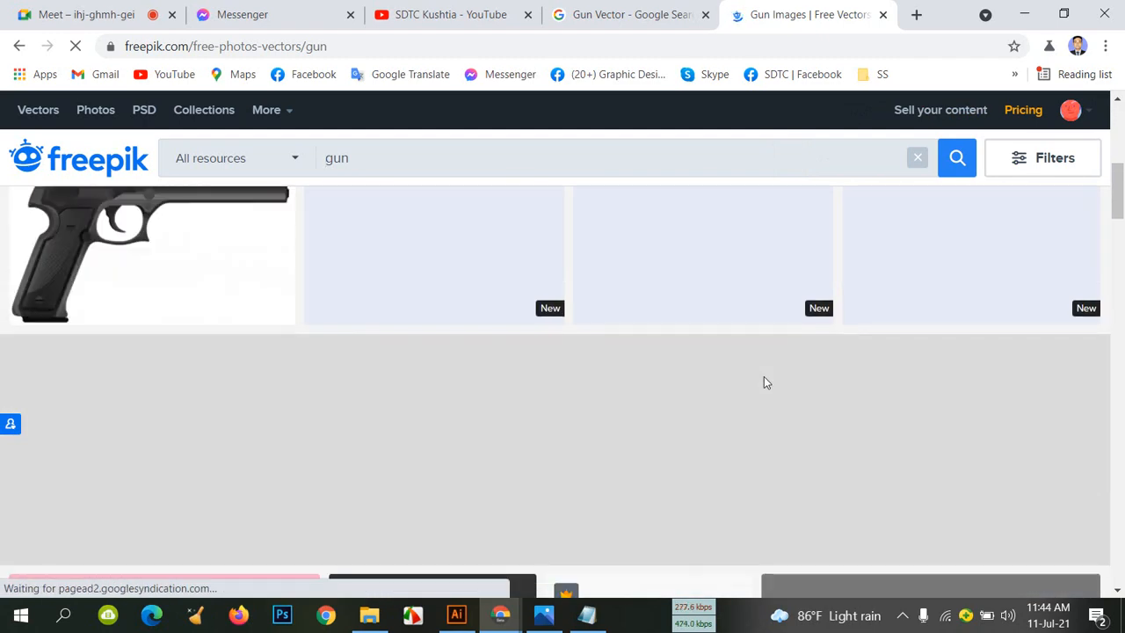
pyautogui.scroll(-3, 764, 381)
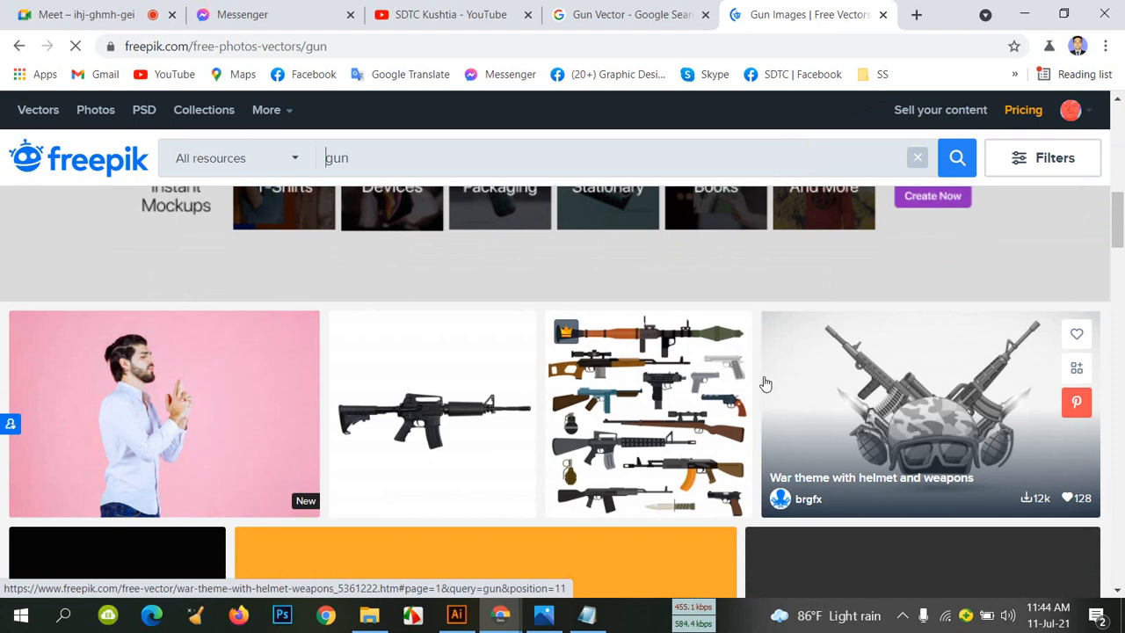
pyautogui.scroll(-3, 765, 384)
pyautogui.scroll(-2, 765, 386)
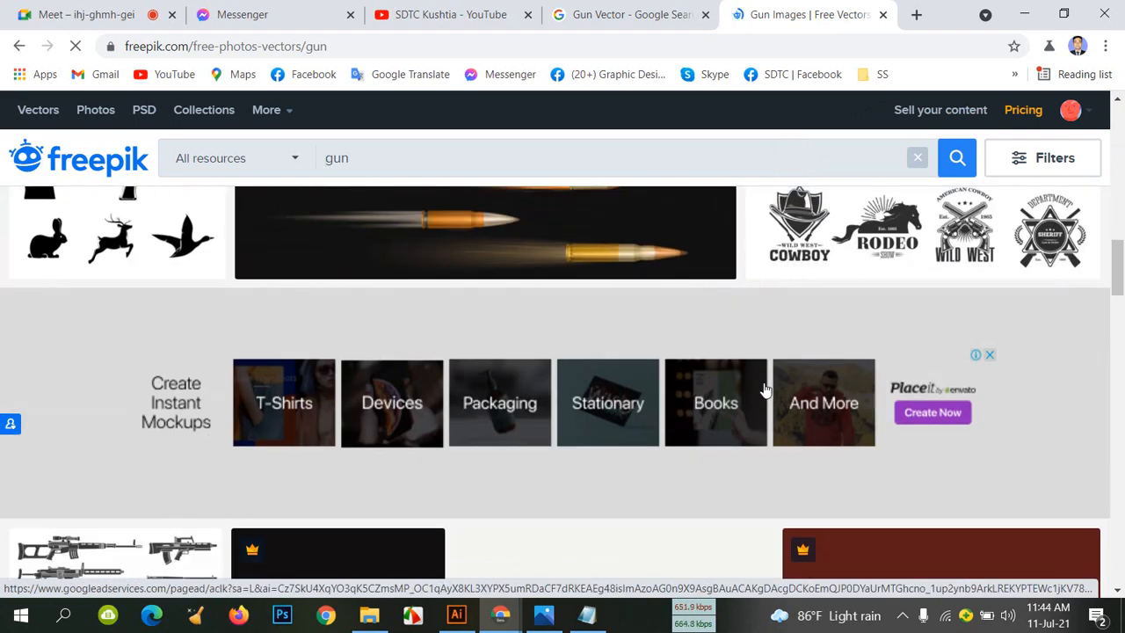
pyautogui.scroll(-3, 765, 389)
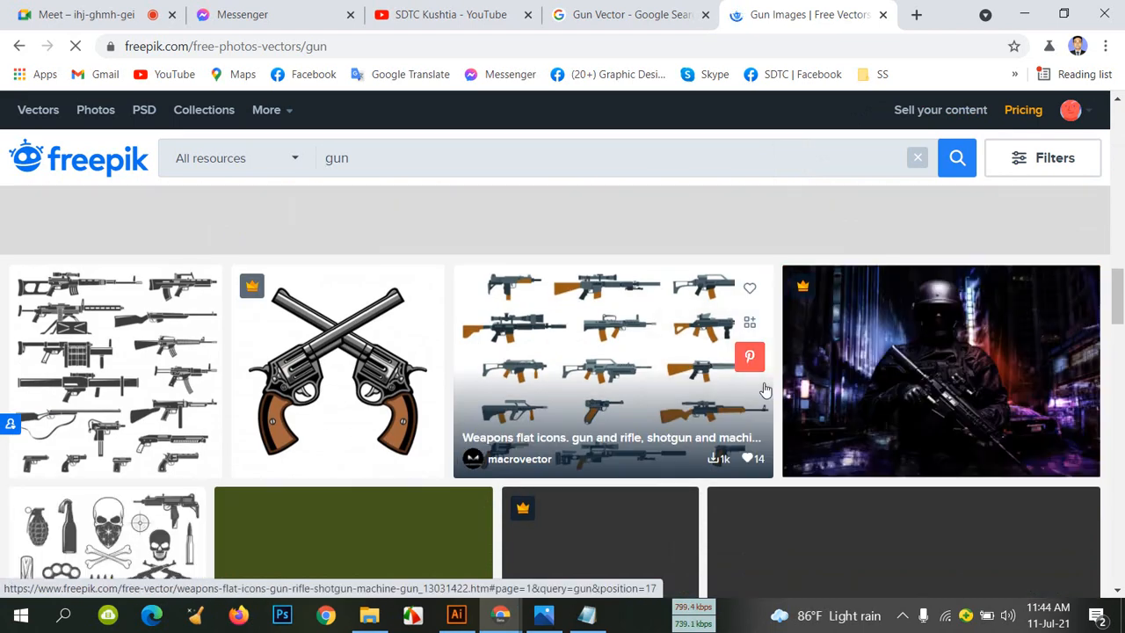
pyautogui.scroll(-3, 764, 389)
pyautogui.scroll(-4, 763, 391)
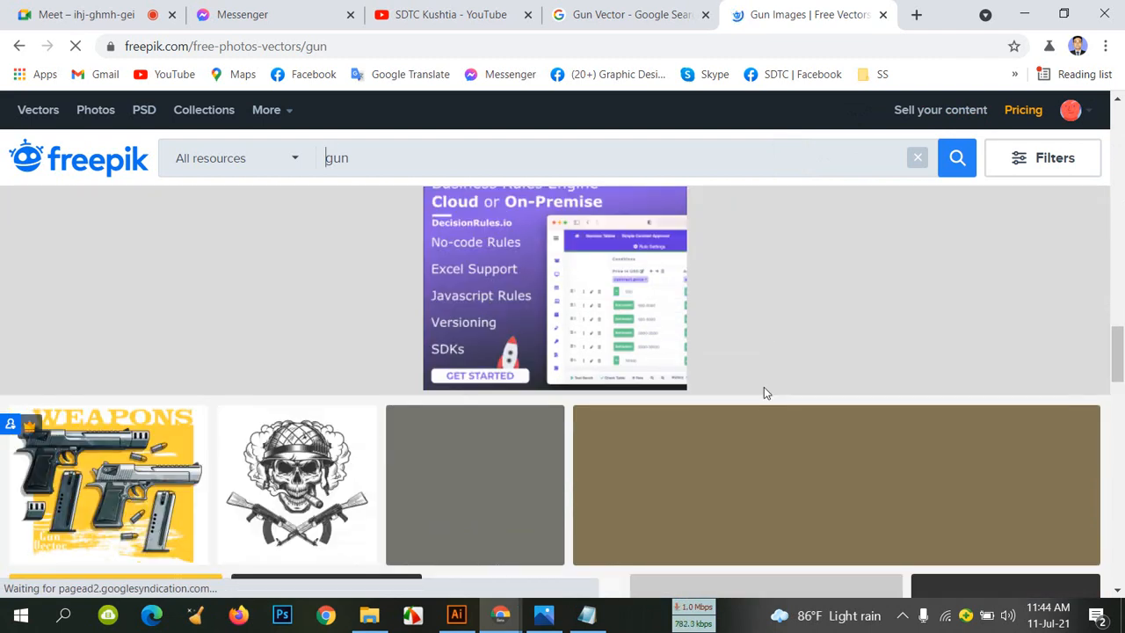
pyautogui.scroll(-4, 764, 391)
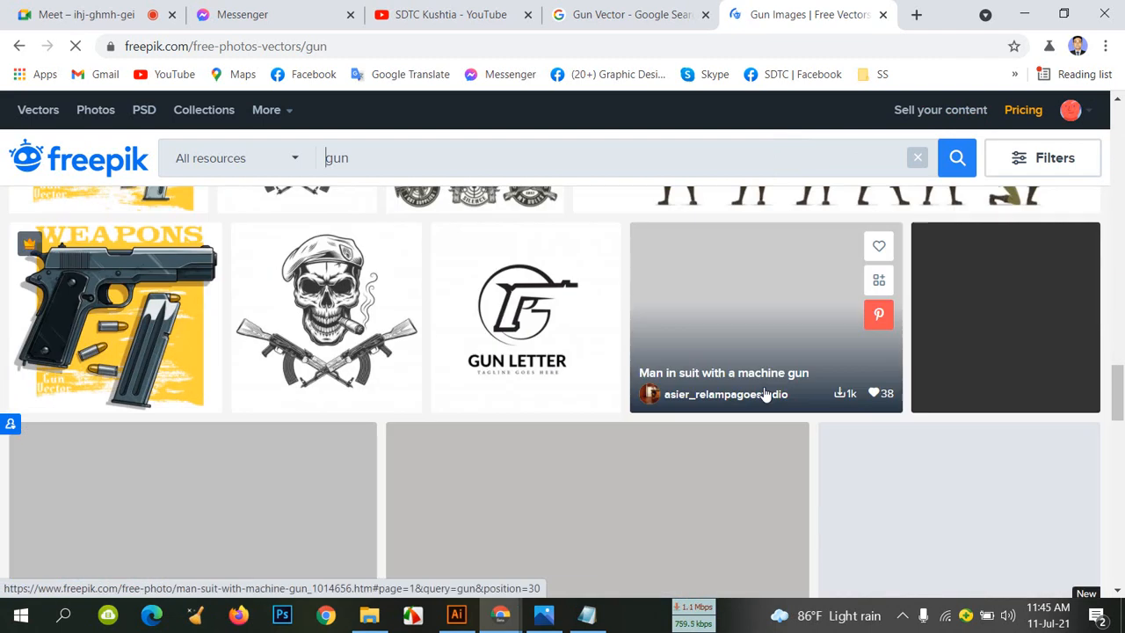
pyautogui.scroll(-3, 764, 395)
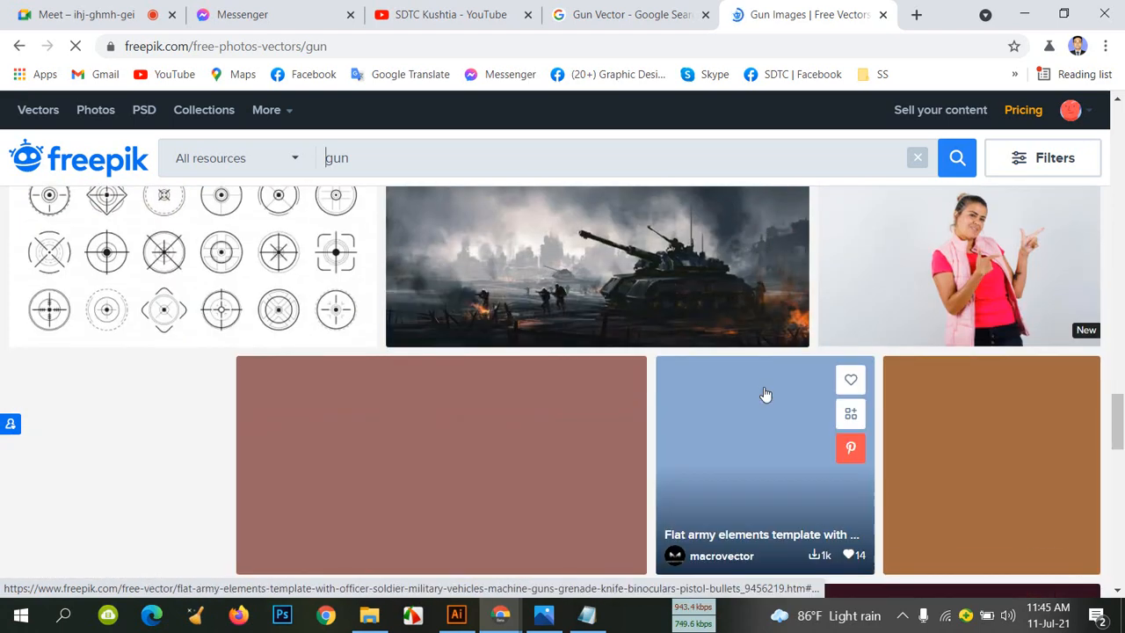
pyautogui.scroll(-5, 765, 395)
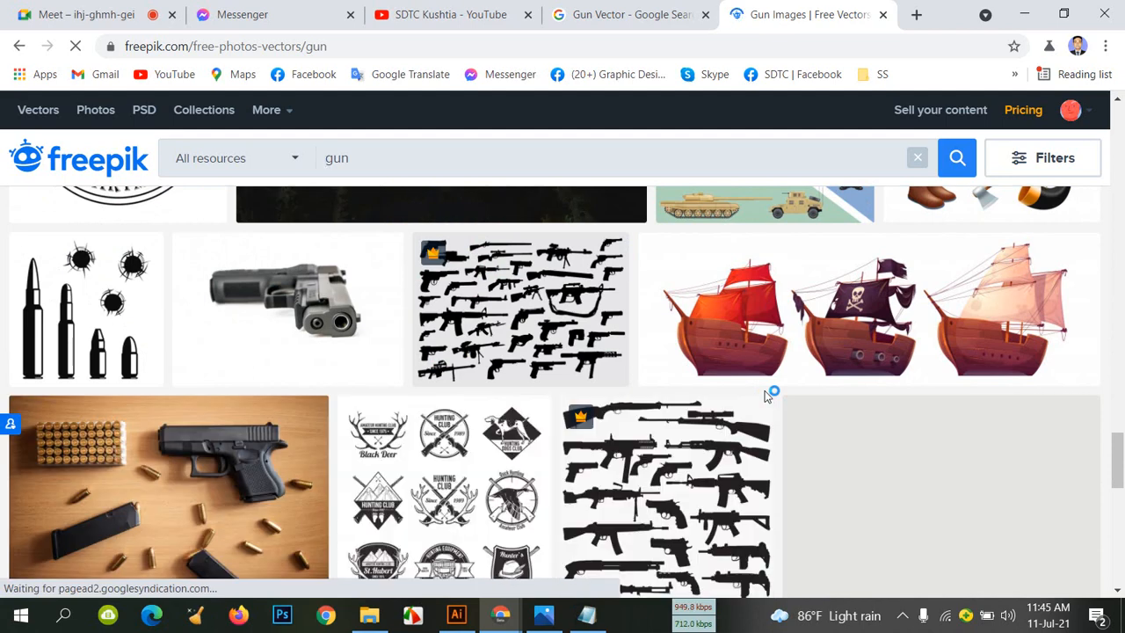
pyautogui.scroll(-2, 765, 394)
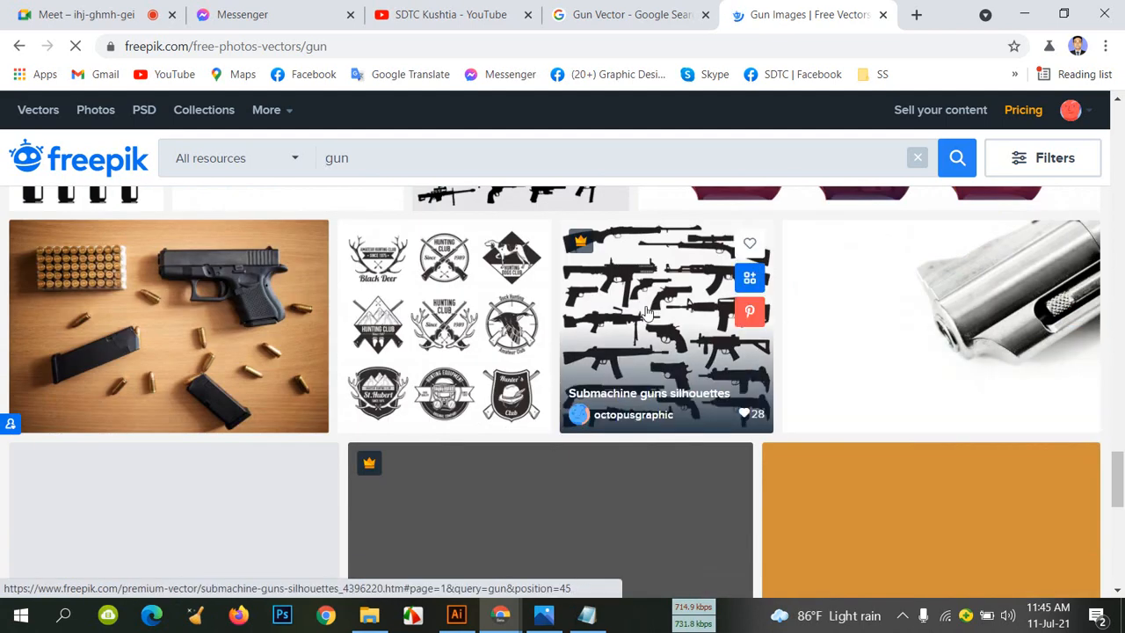
pyautogui.rightClick(670, 327)
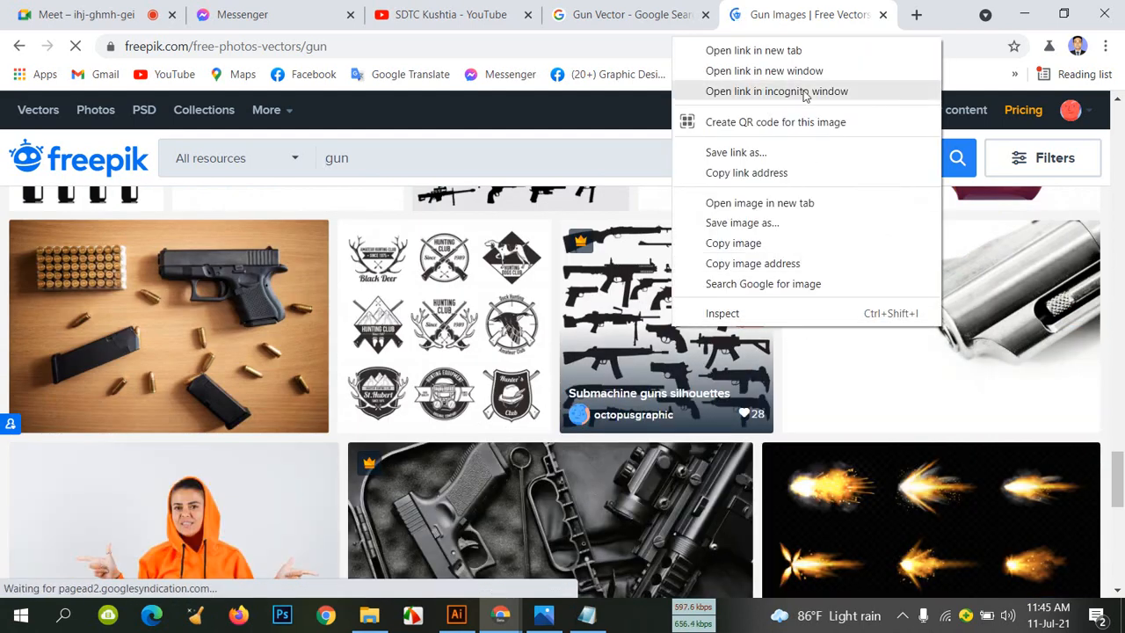
pyautogui.click(802, 51)
# Filter the Freepik gun results by the Free license
pyautogui.scroll(-4, 821, 252)
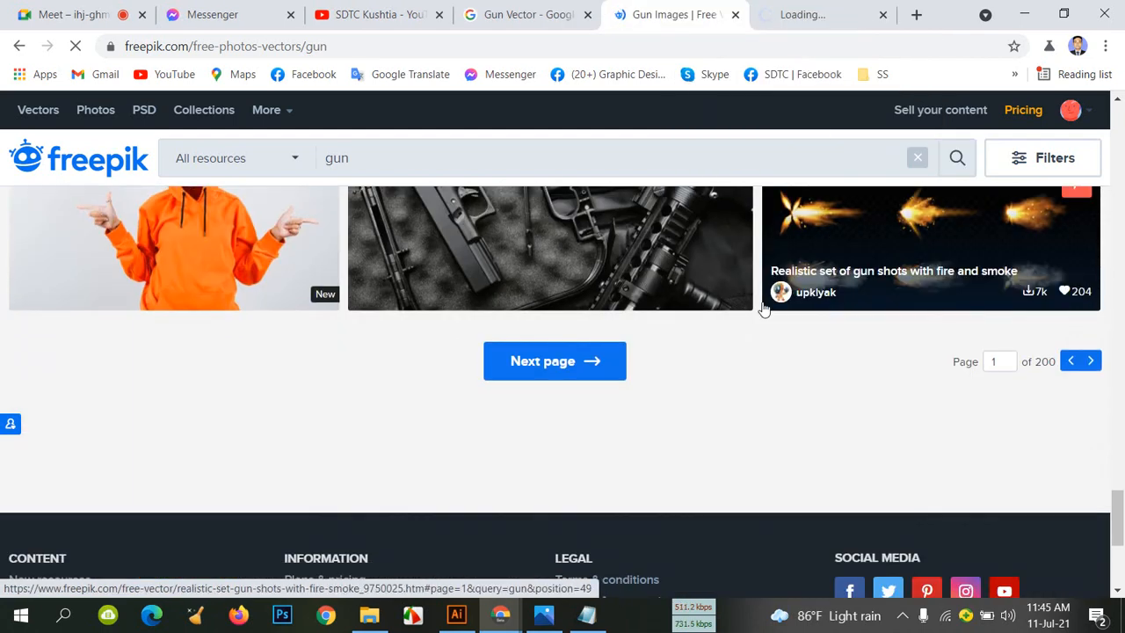
pyautogui.scroll(15, 763, 308)
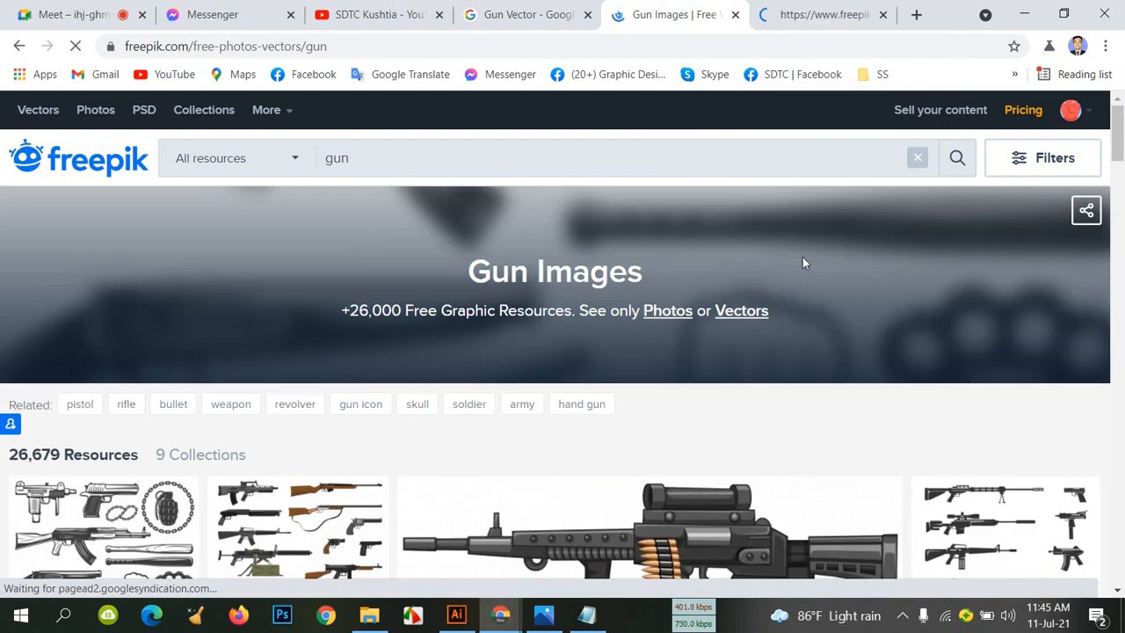
pyautogui.click(1042, 167)
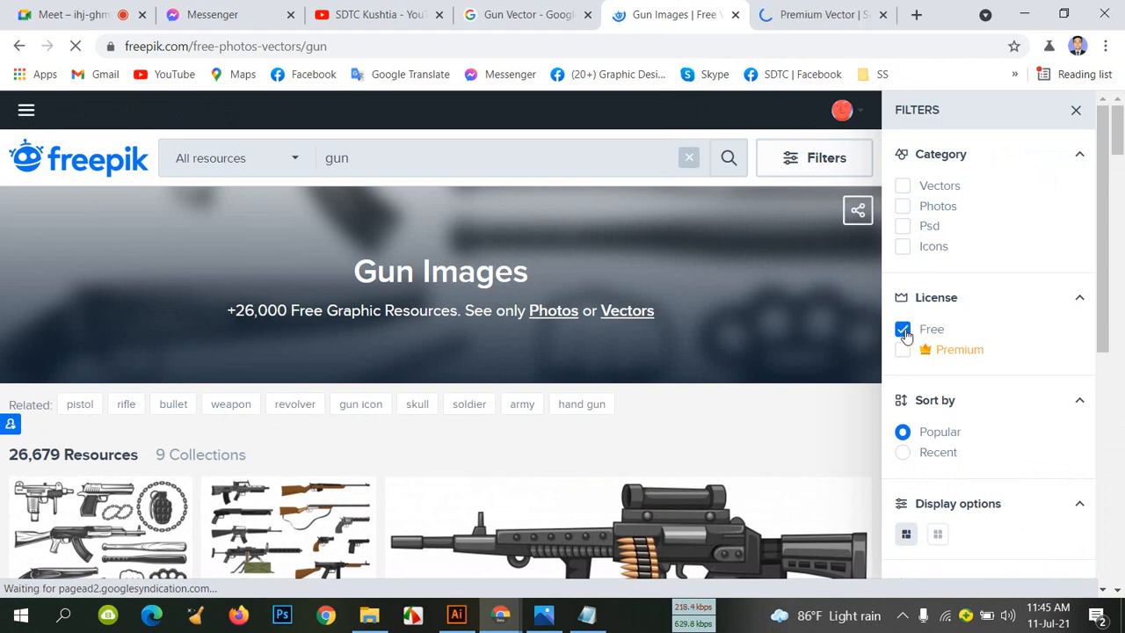
# Examine the "Submachine guns silhouettes" preview and its license details on its resource page
pyautogui.click(822, 15)
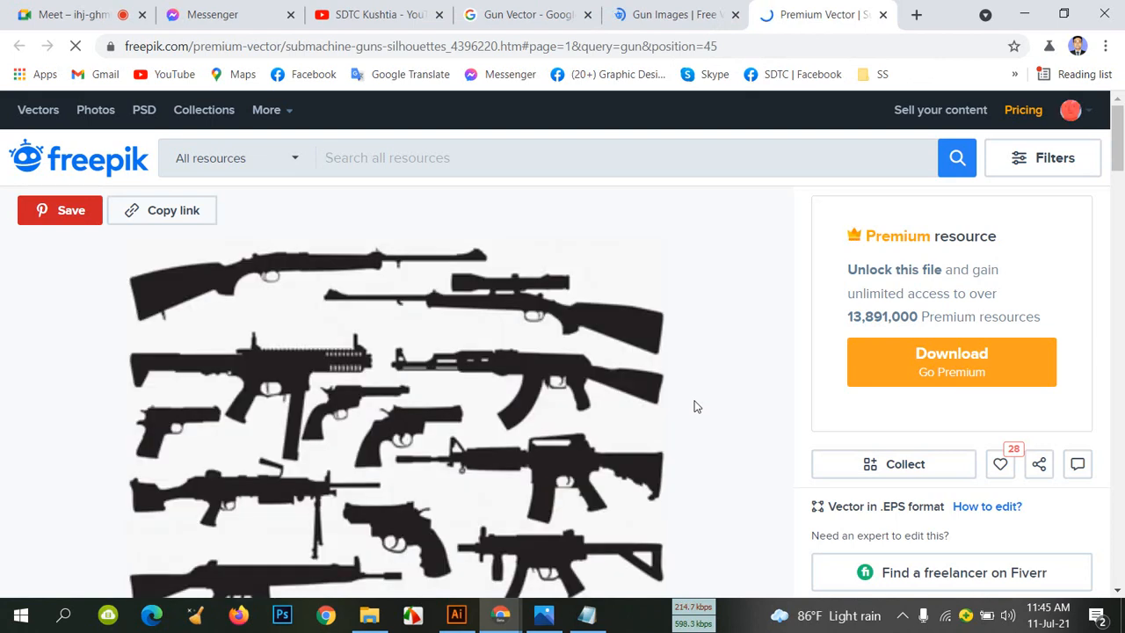
pyautogui.scroll(-3, 512, 362)
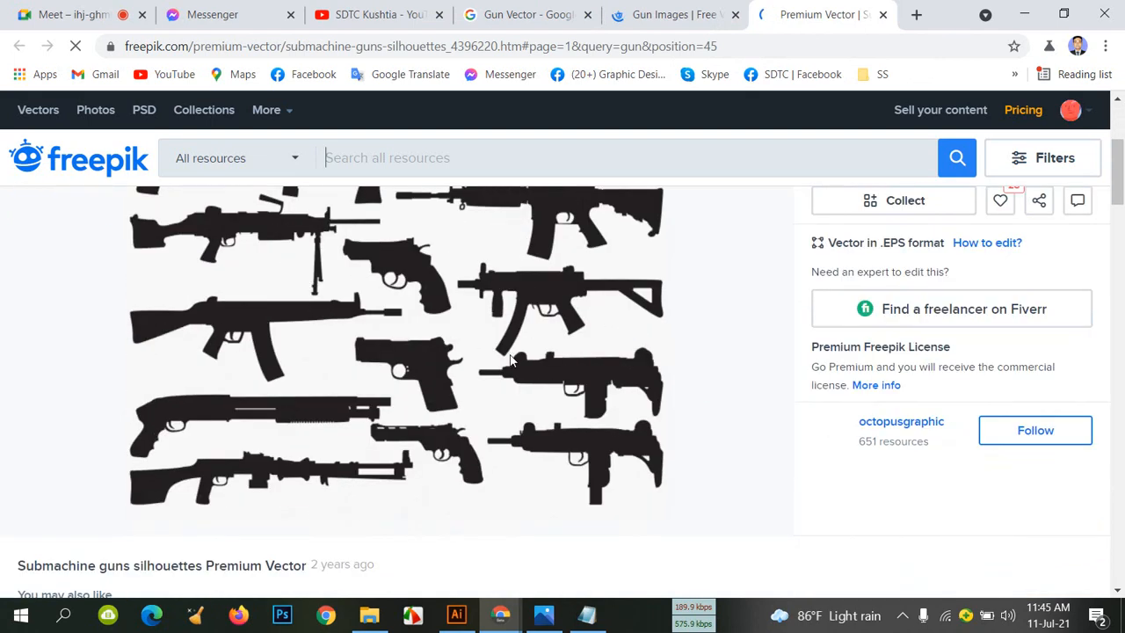
pyautogui.scroll(1, 512, 361)
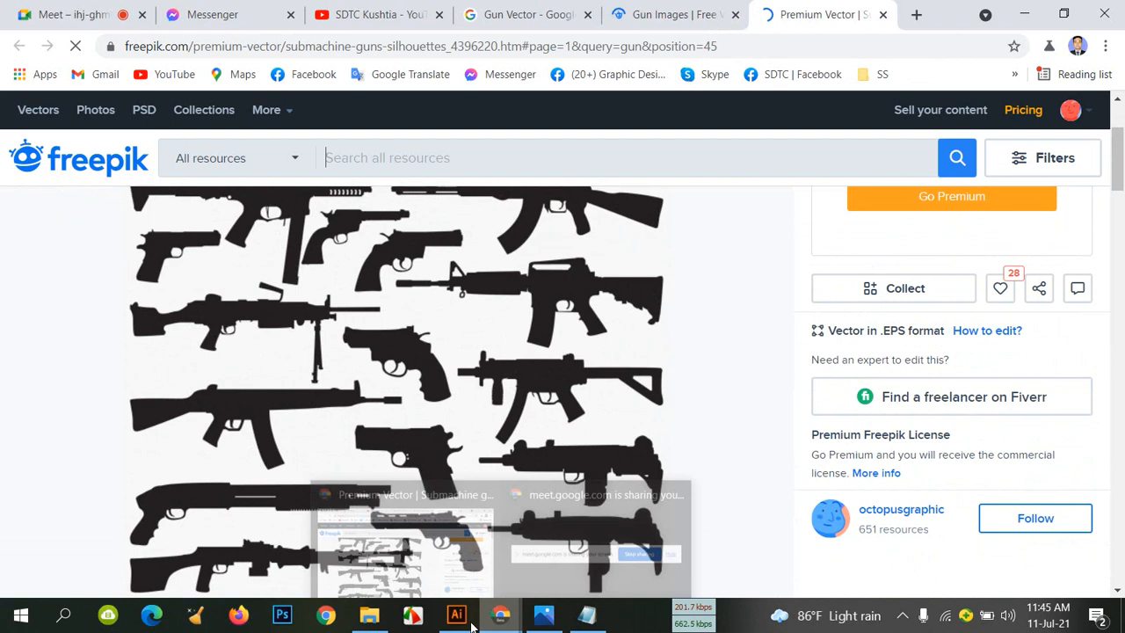
# Switch to File Explorer and bring up the Hunting T-Shirt in Adobe Illustrator project folder
pyautogui.click(387, 618)
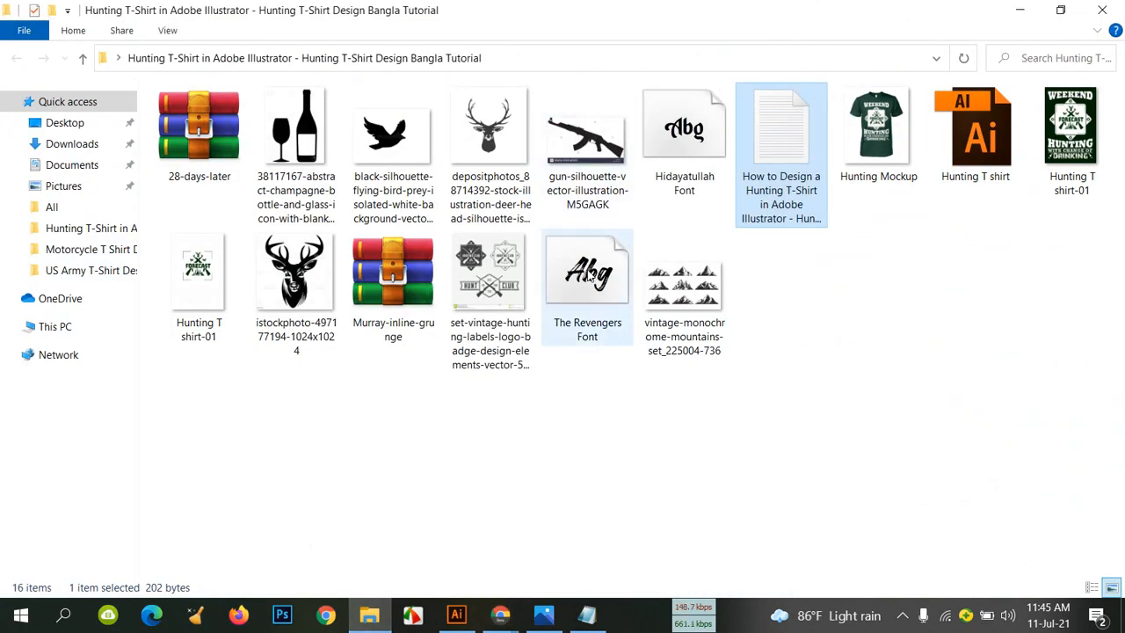
# Preview the gun-silhouette-vector-illustration-M5GAGK image from the project folder, close the preview and copy the image file
pyautogui.click(585, 145)
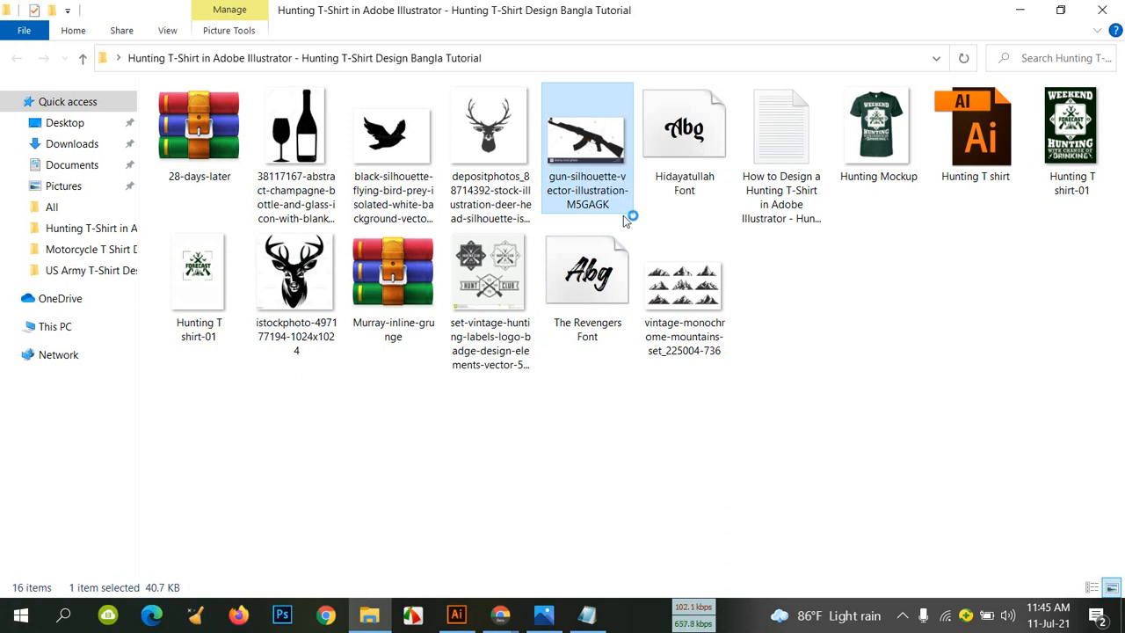
pyautogui.press('Return')
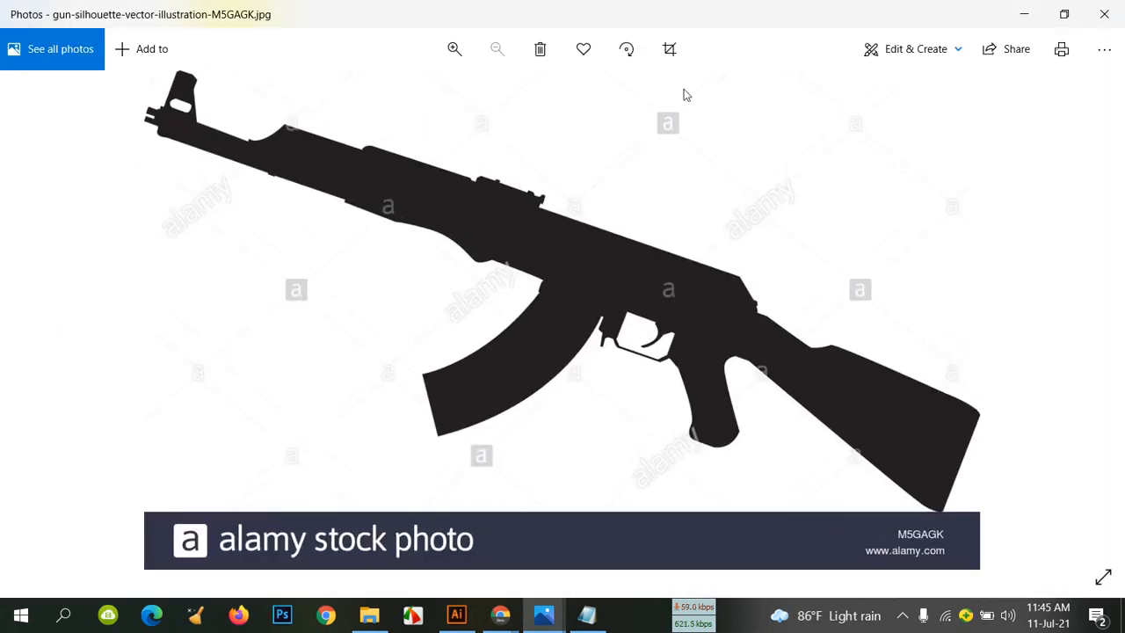
pyautogui.click(1103, 14)
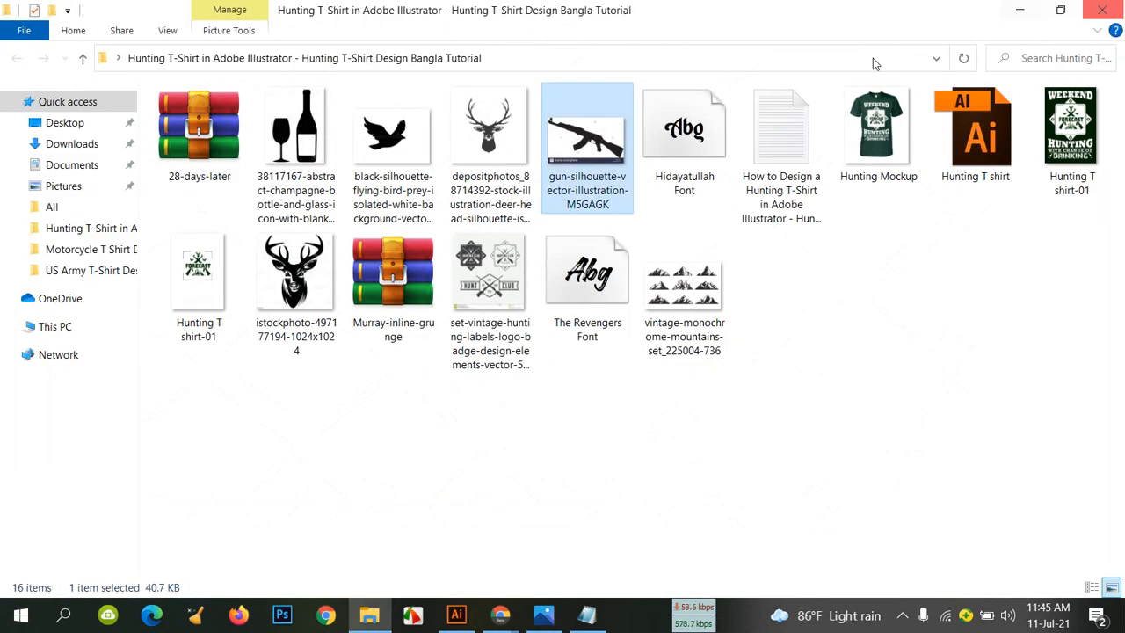
pyautogui.rightClick(598, 151)
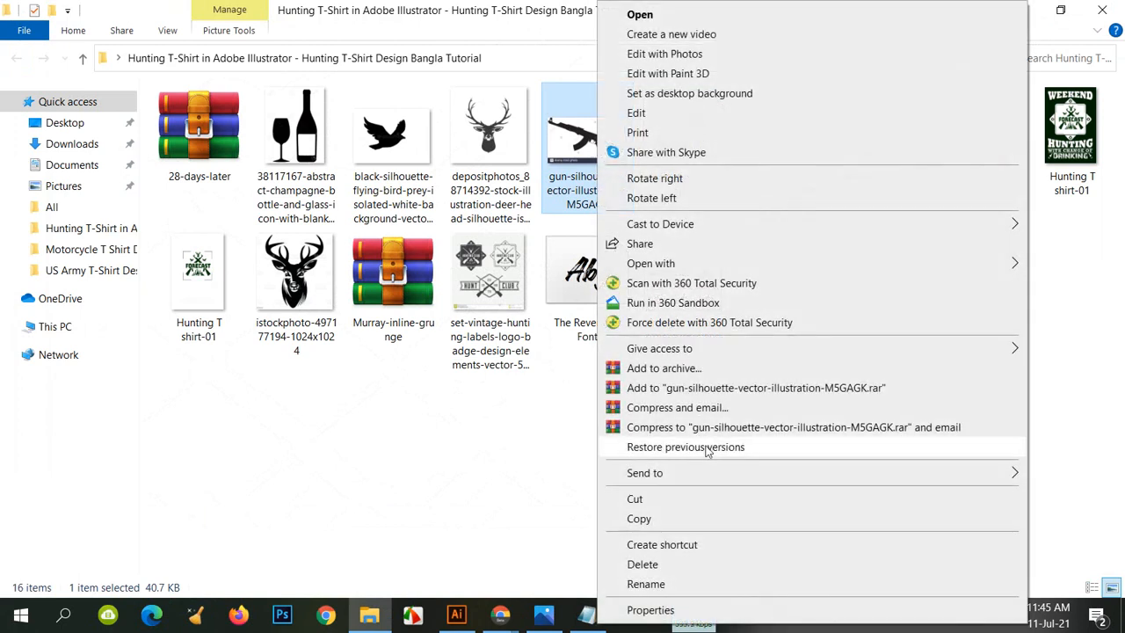
pyautogui.click(705, 517)
# Switch to Chrome and look over the "Submachine guns silhouettes" page and its related resources
pyautogui.moveTo(506, 624)
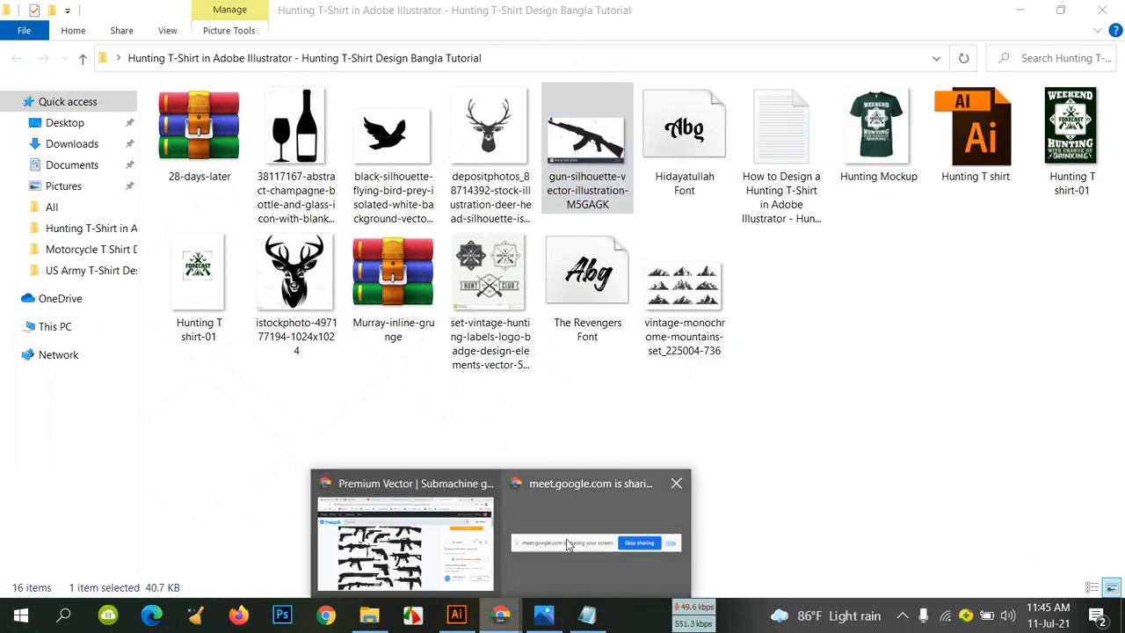
pyautogui.click(404, 562)
pyautogui.scroll(-1, 492, 313)
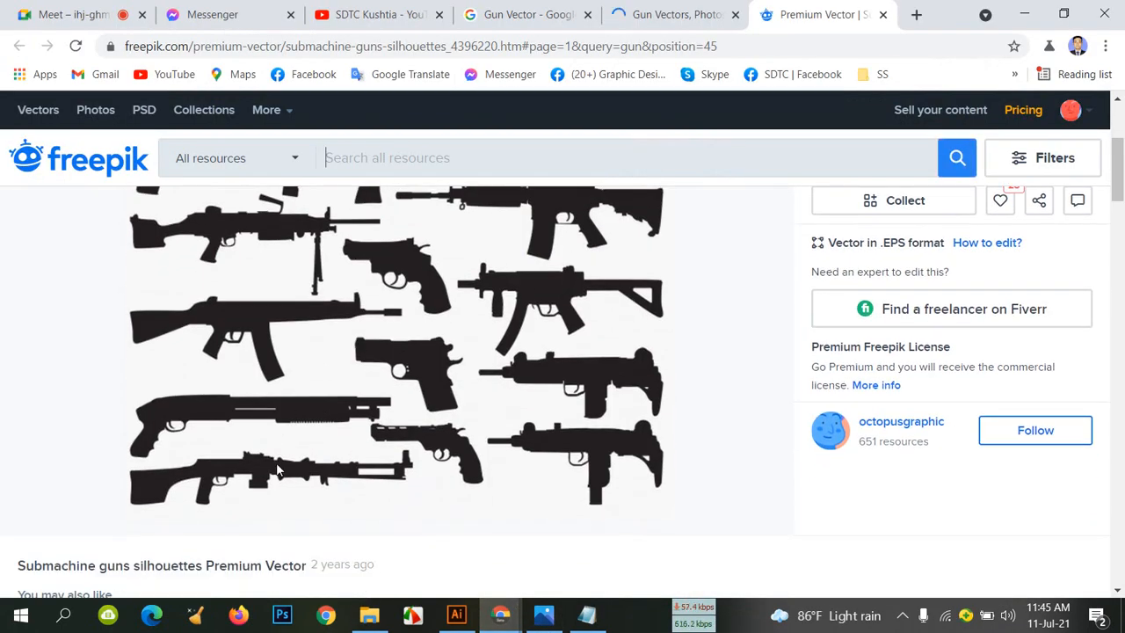
pyautogui.scroll(-5, 421, 391)
pyautogui.scroll(-3, 454, 372)
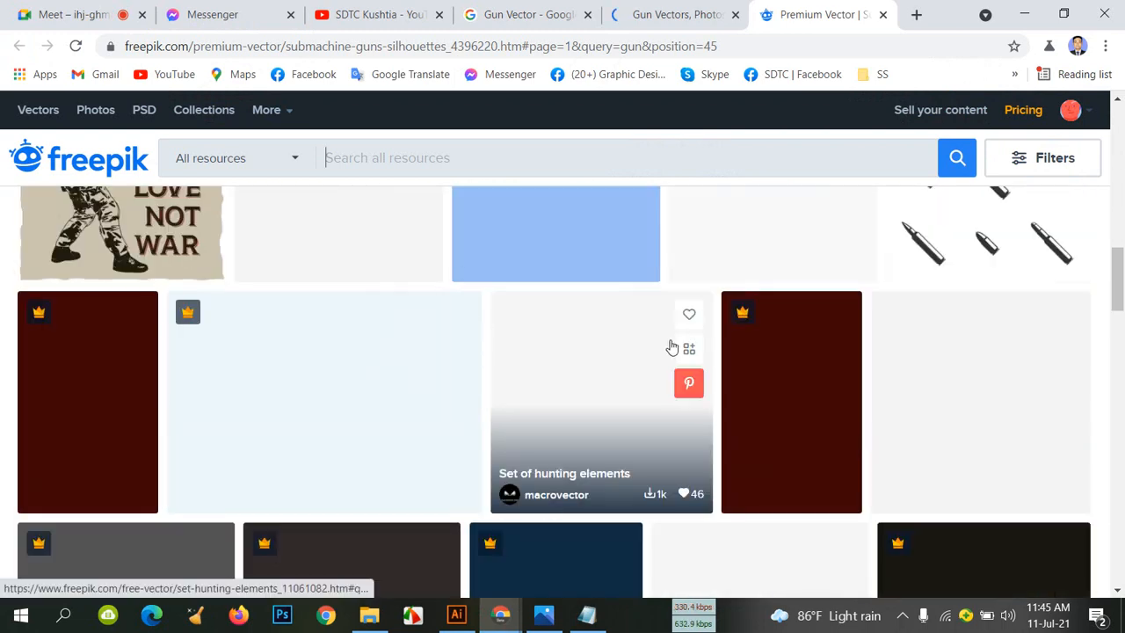
pyautogui.scroll(-5, 671, 346)
pyautogui.scroll(15, 672, 347)
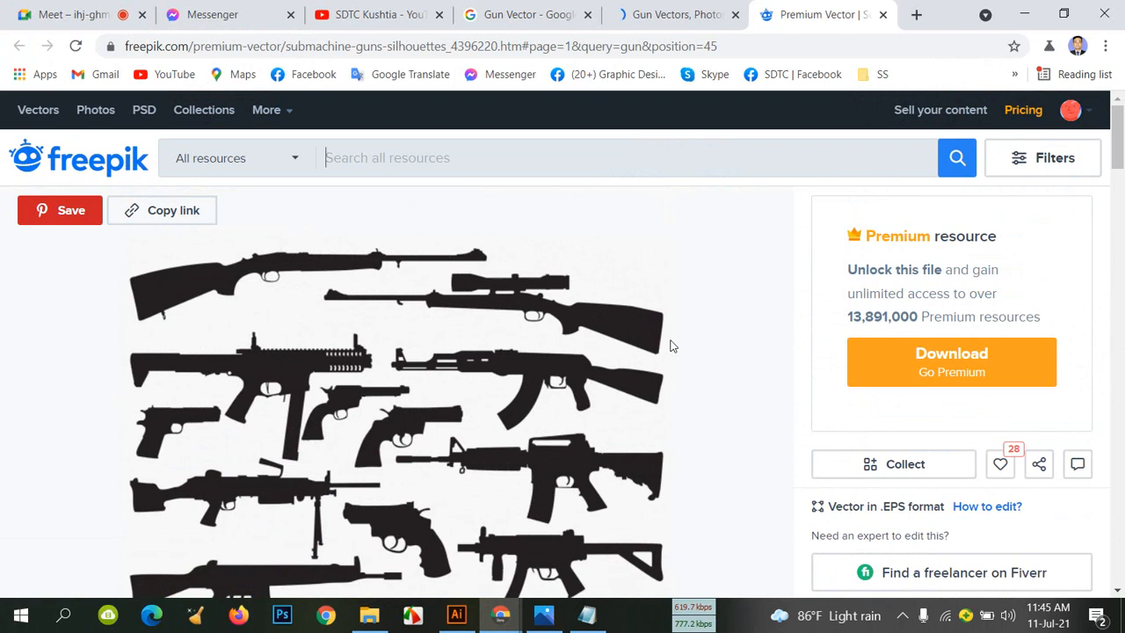
# Close the "Submachine guns silhouettes" page and browse the free Freepik gun results for usable gun artwork
pyautogui.click(668, 14)
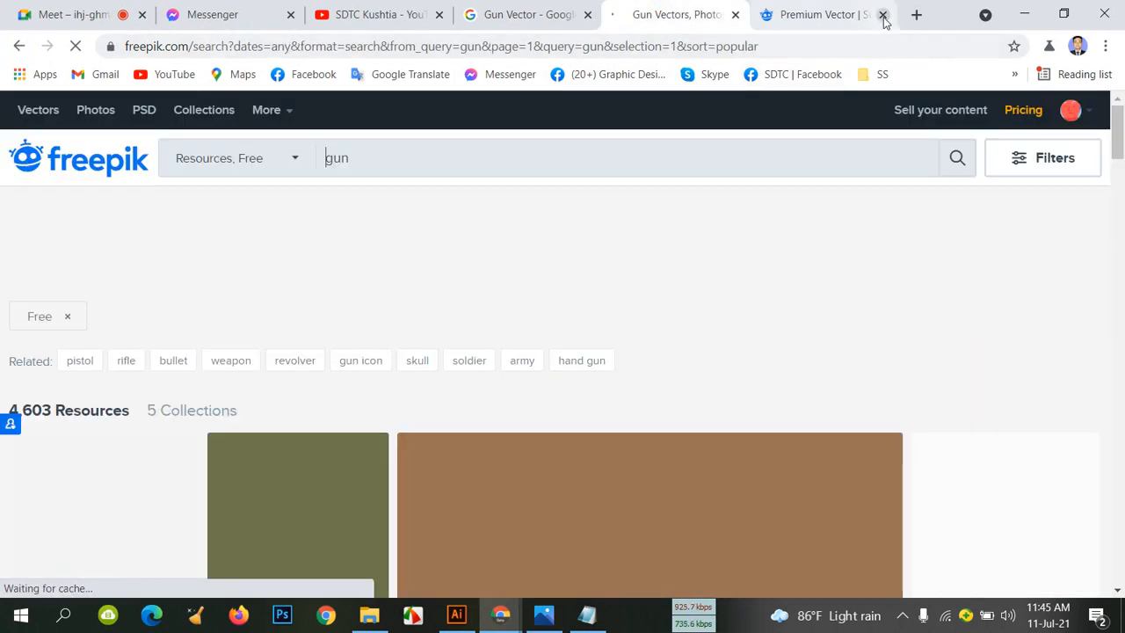
pyautogui.click(882, 15)
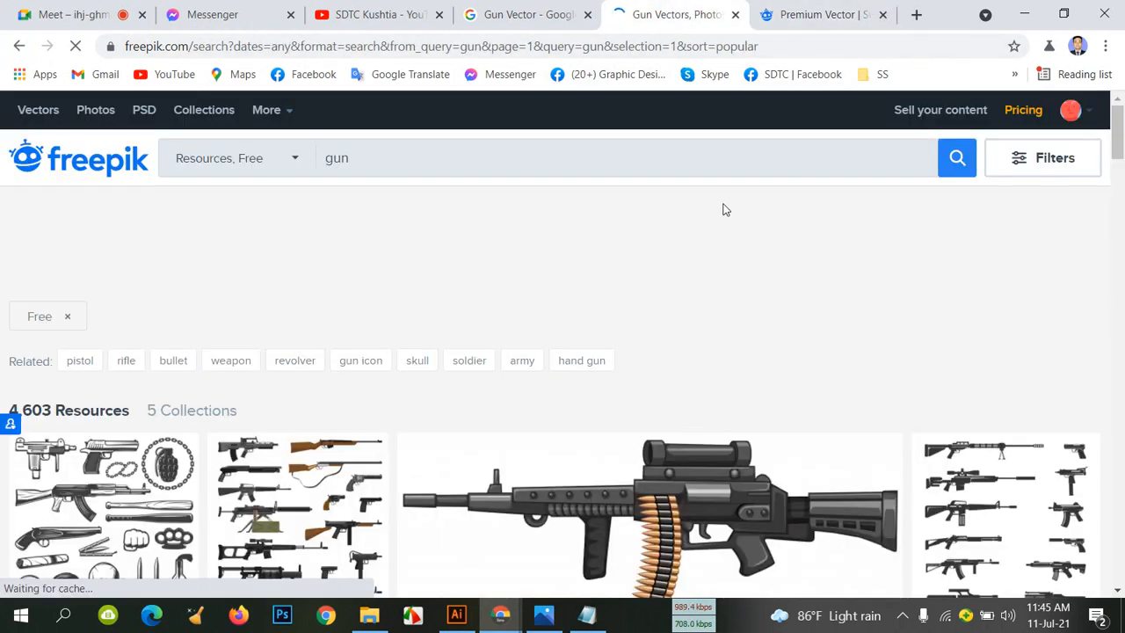
pyautogui.scroll(-3, 688, 313)
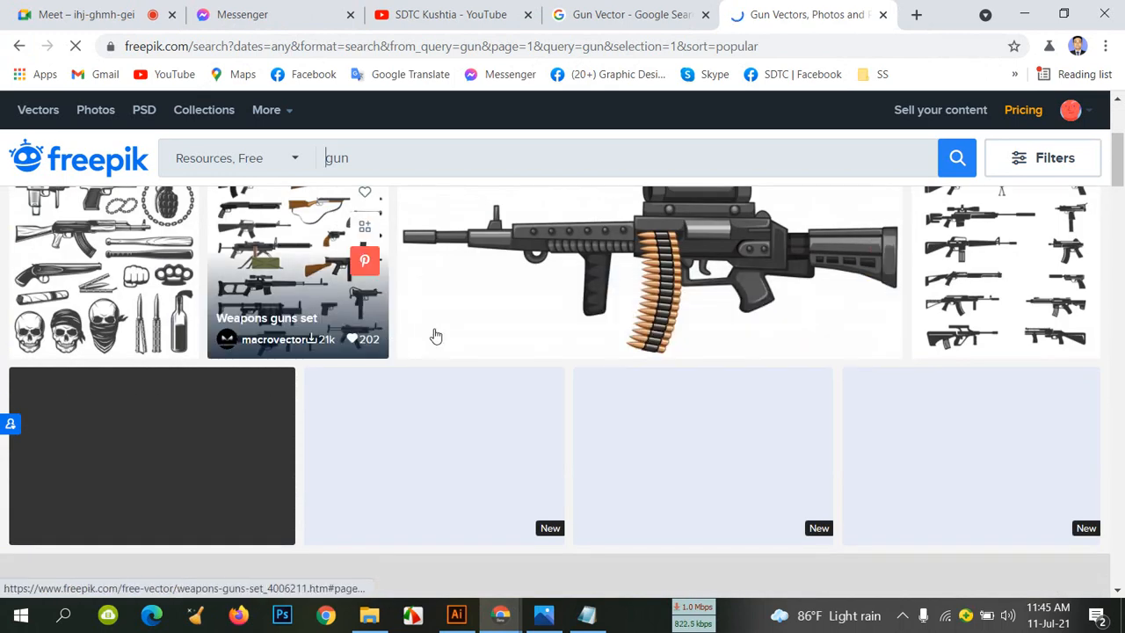
pyautogui.scroll(-5, 721, 341)
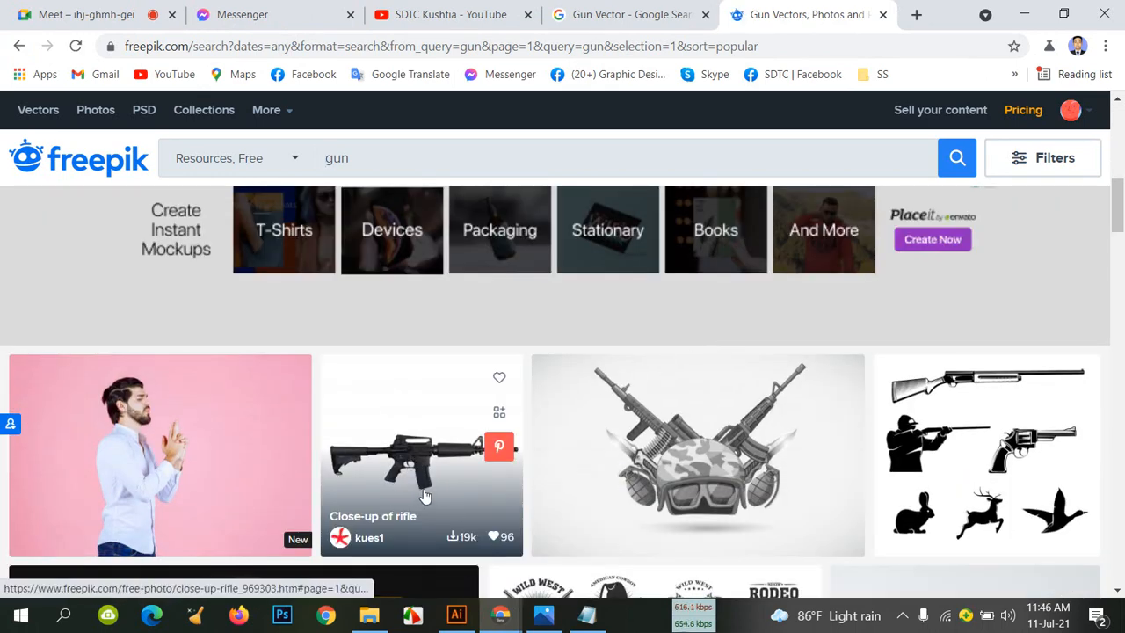
pyautogui.scroll(-3, 425, 491)
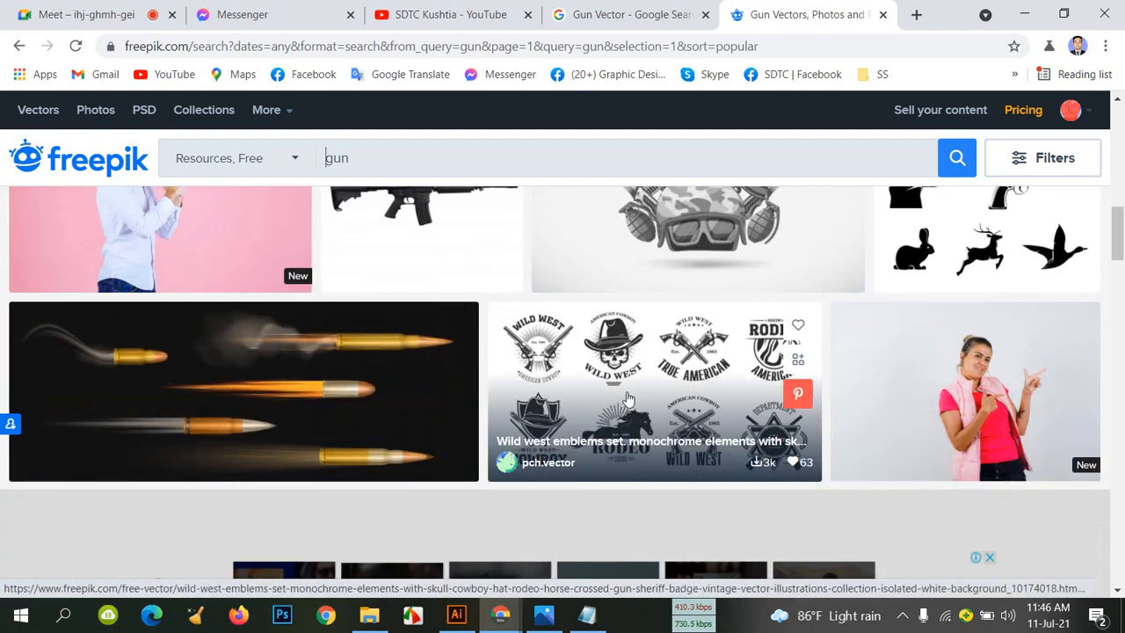
pyautogui.scroll(-5, 626, 400)
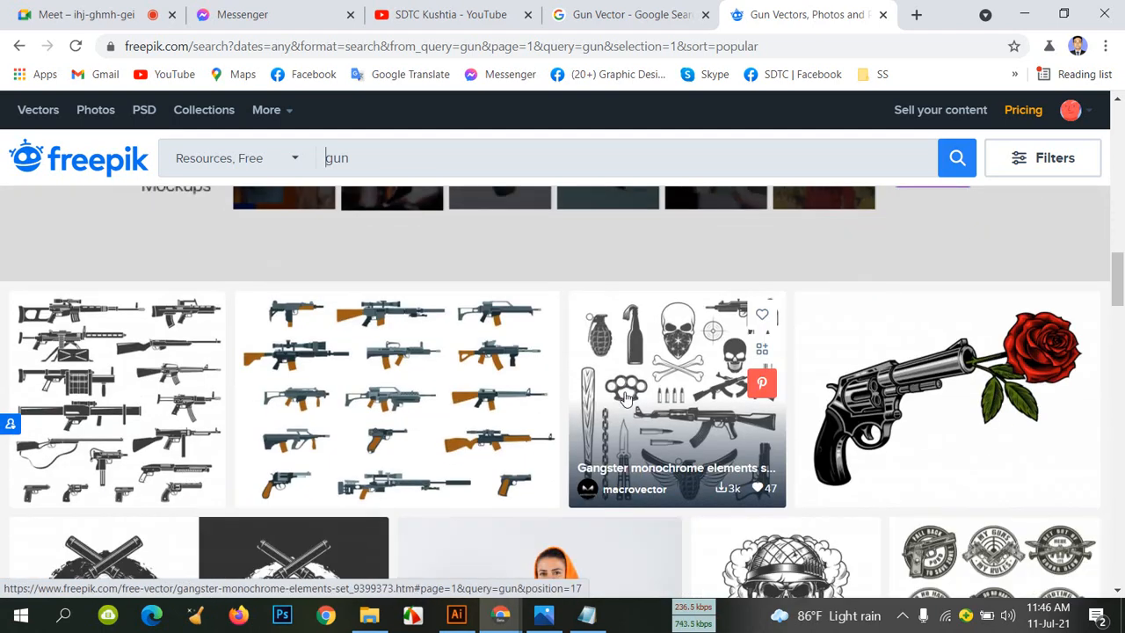
pyautogui.scroll(-2, 626, 399)
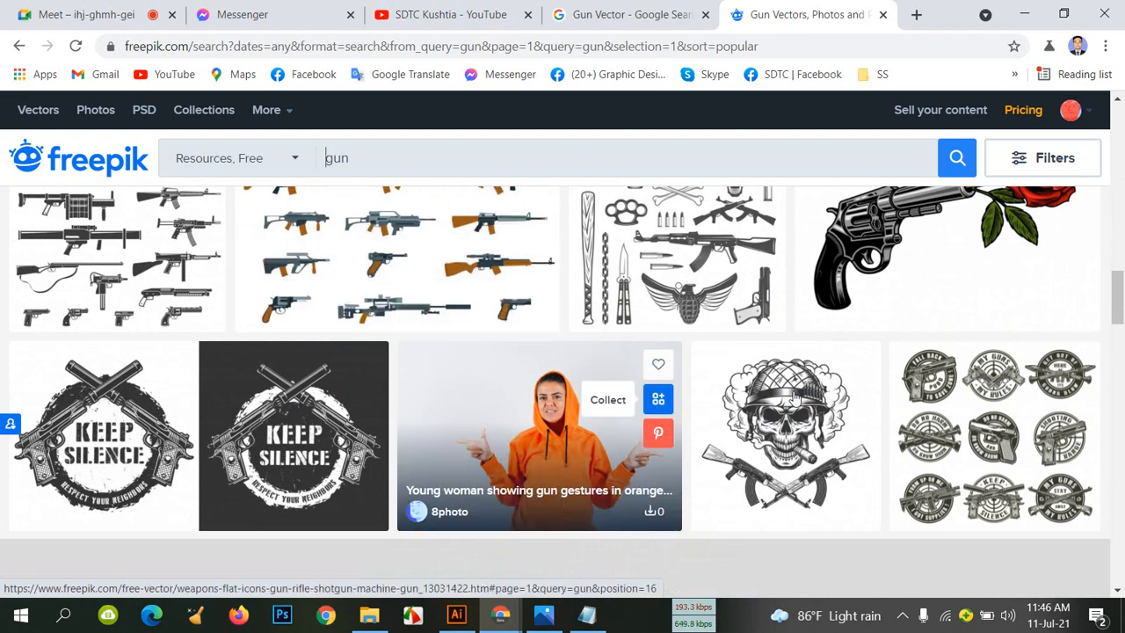
pyautogui.scroll(-3, 256, 276)
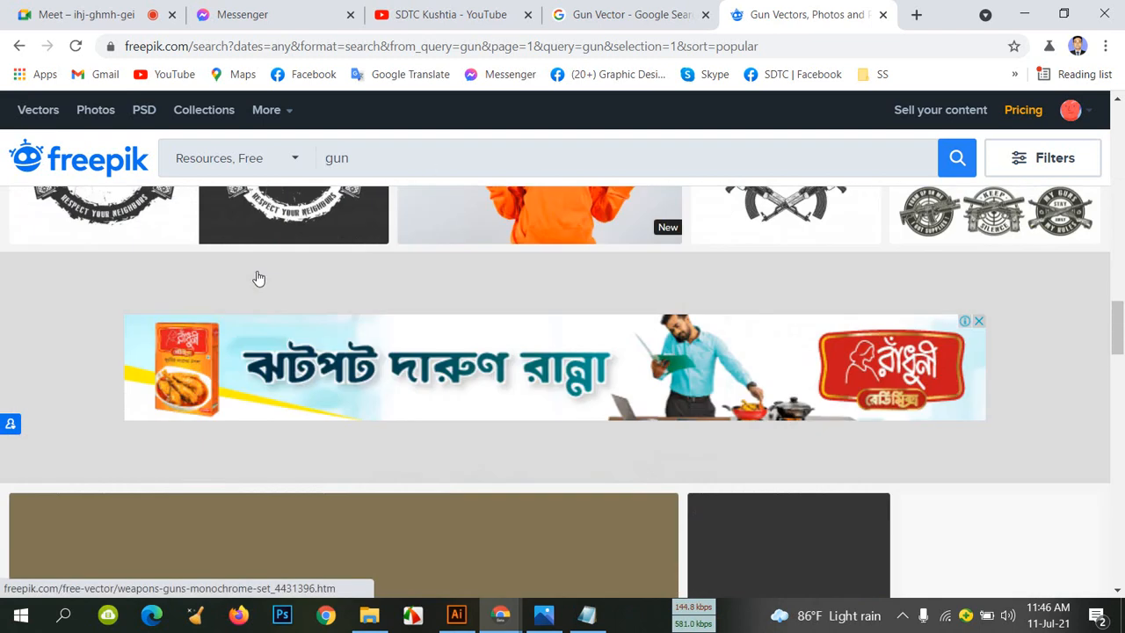
pyautogui.scroll(-10, 422, 294)
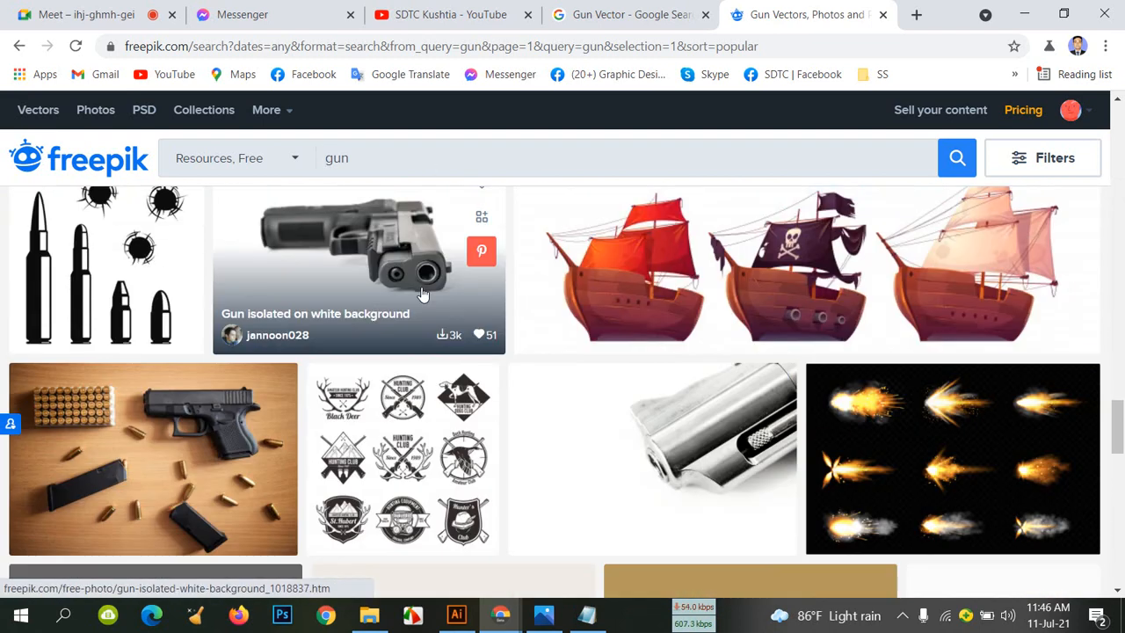
pyautogui.scroll(-4, 422, 294)
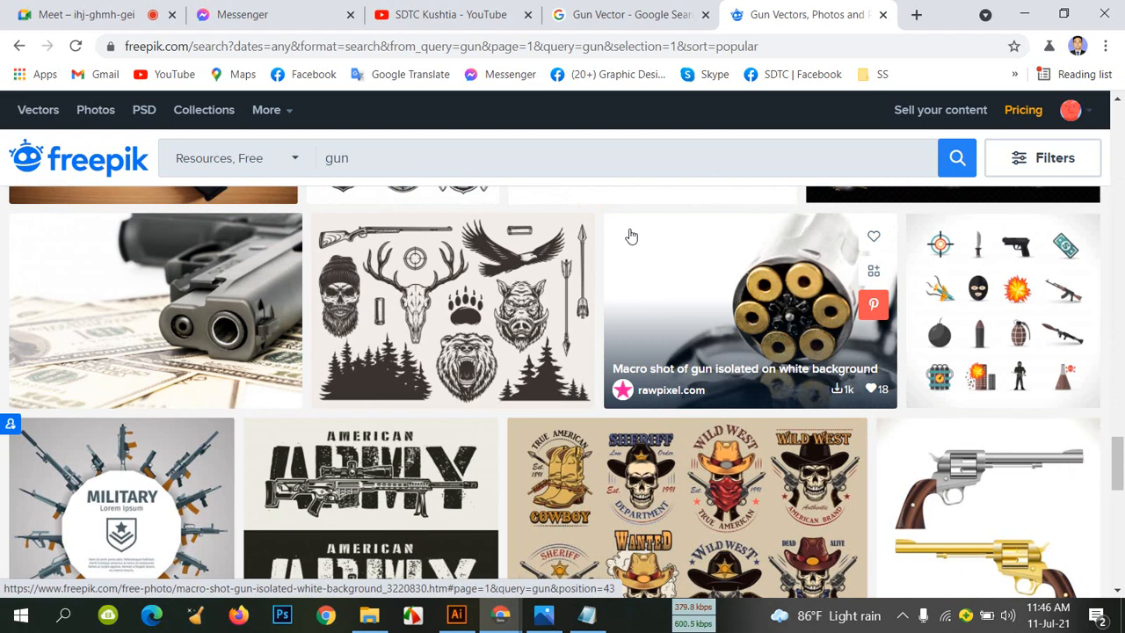
pyautogui.scroll(-3, 630, 236)
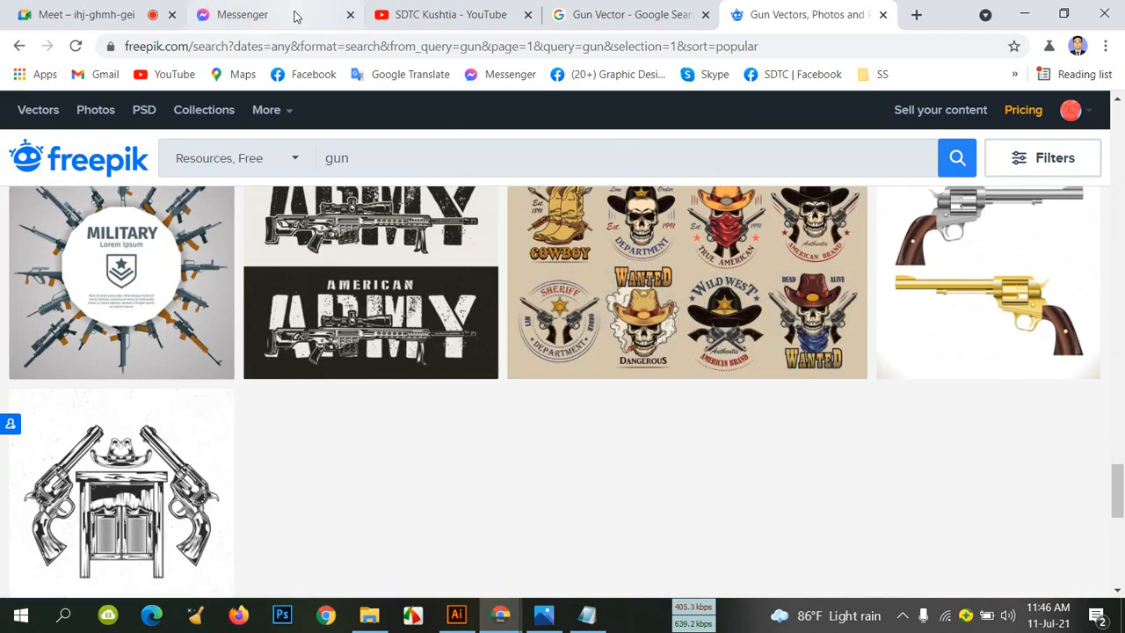
# Switch to Illustrator and paste the copied gun silhouette image into the Hunting T shirt document
pyautogui.click(467, 614)
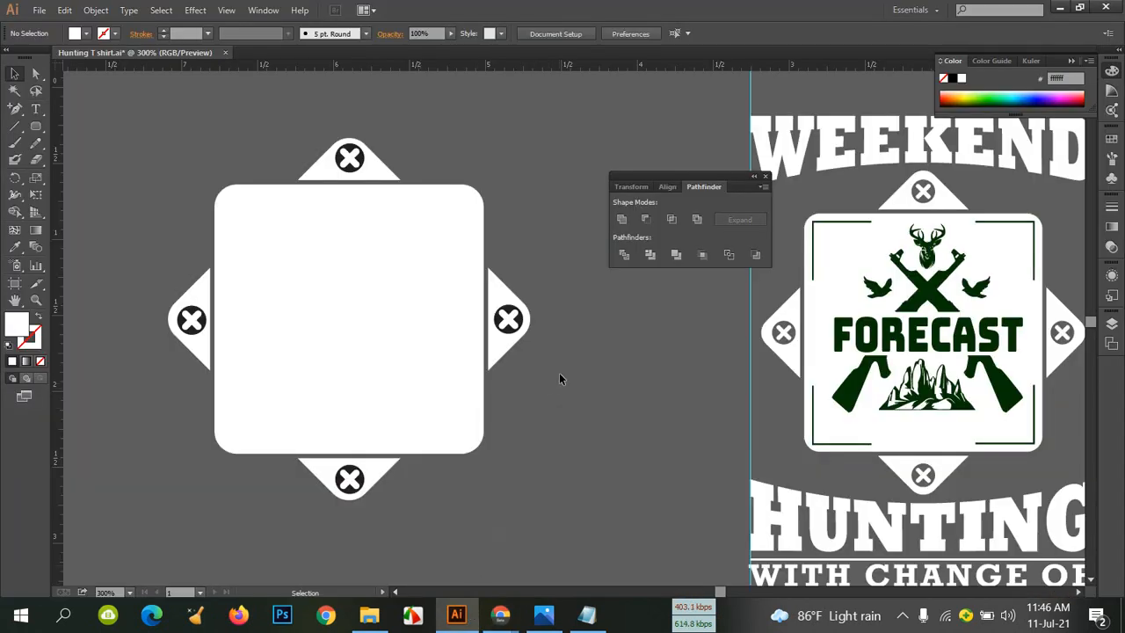
pyautogui.scroll(-6, 574, 383)
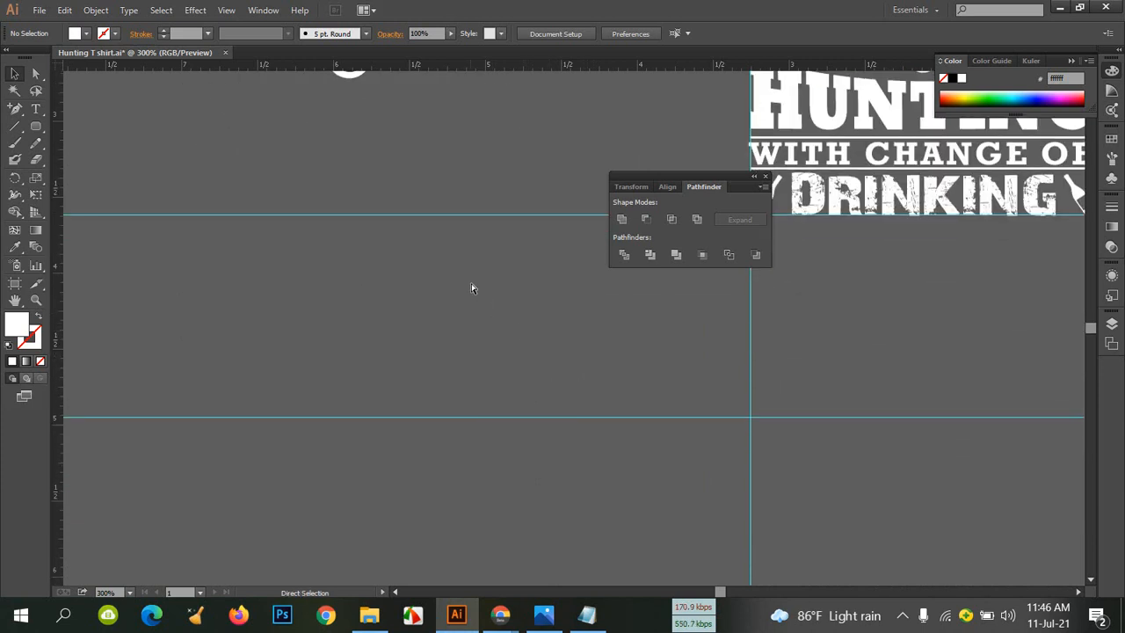
pyautogui.hotkey('ctrl', 'v')
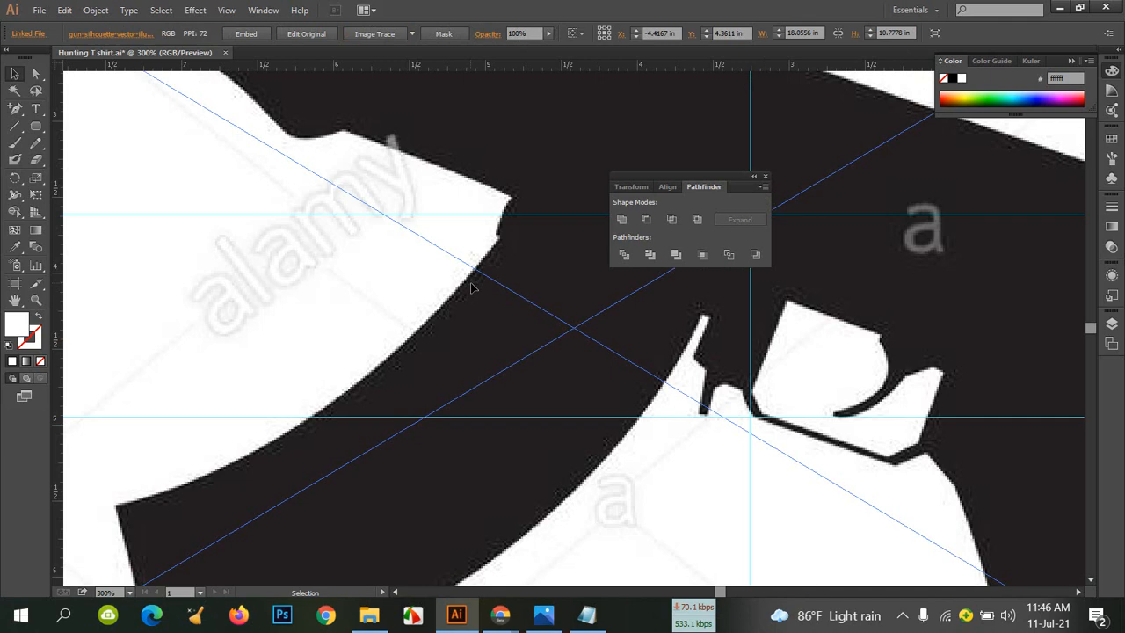
pyautogui.hotkey('ctrl', '-')
pyautogui.hotkey('ctrl', '-')
pyautogui.hotkey('ctrl', '-')
pyautogui.hotkey('ctrl', '-')
pyautogui.hotkey('ctrl', '-')
pyautogui.hotkey('ctrl', '-')
pyautogui.hotkey('ctrl', '-')
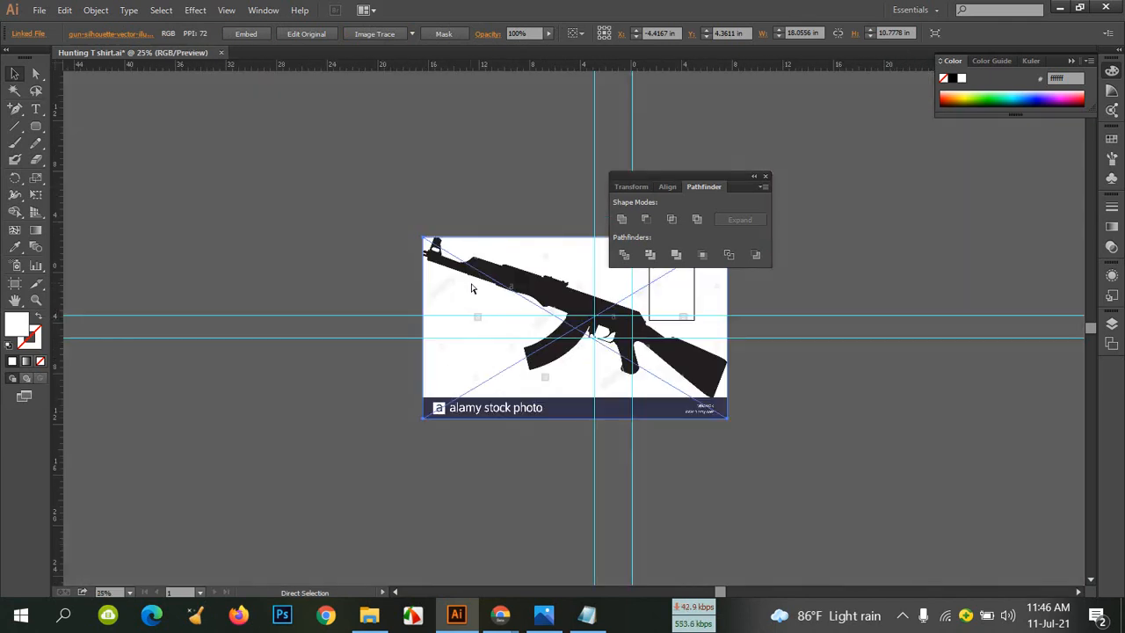
# Scale the gun image down to about 3.6 by 2.15 in and place it below the white badge shape
pyautogui.moveTo(527, 275); pyautogui.dragTo(282, 179)
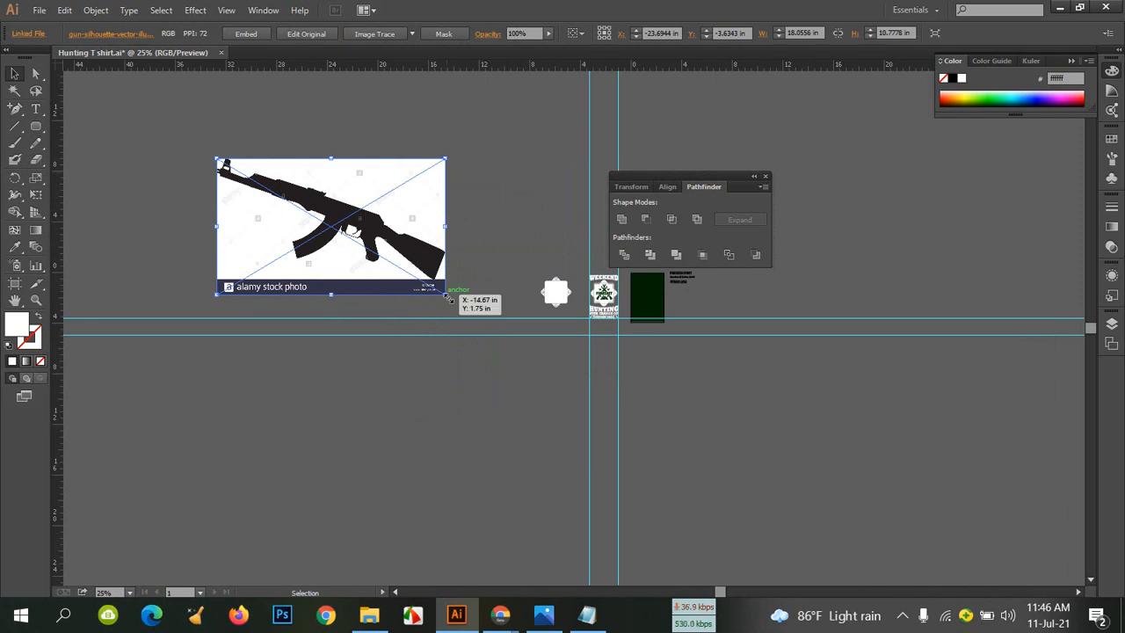
pyautogui.moveTo(448, 299); pyautogui.dragTo(343, 208)
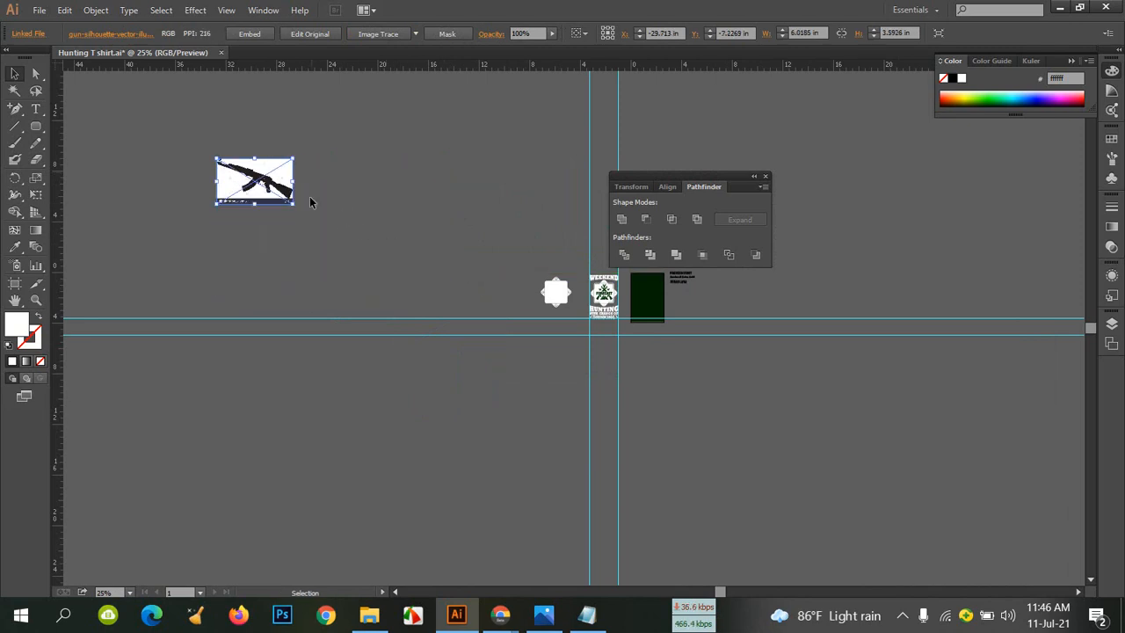
pyautogui.moveTo(290, 186); pyautogui.dragTo(571, 356)
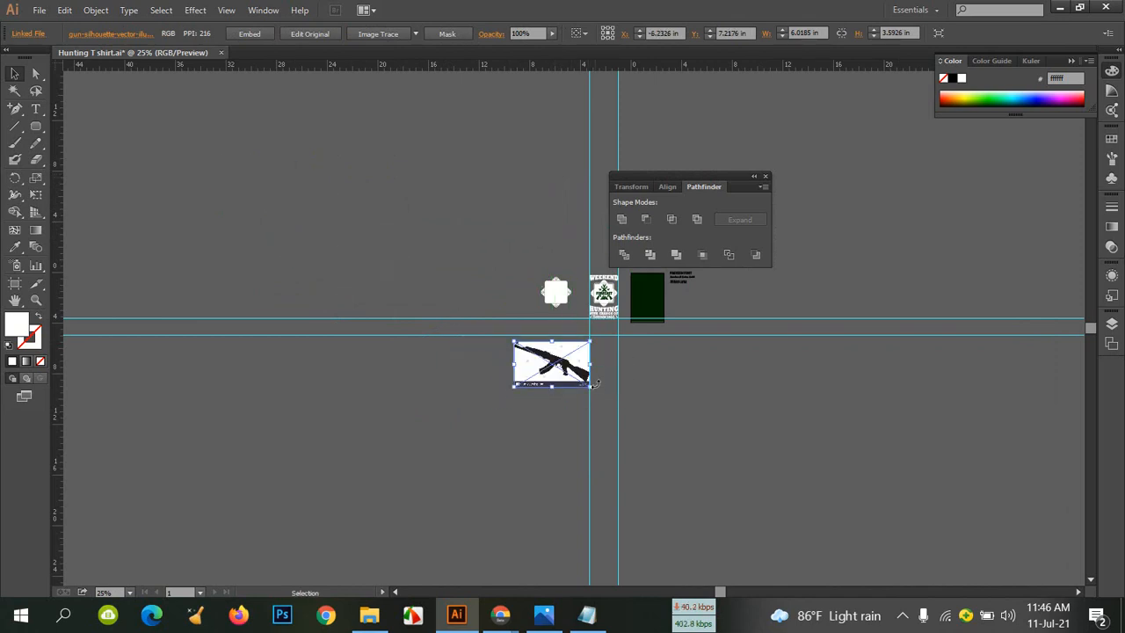
pyautogui.moveTo(514, 387); pyautogui.dragTo(538, 383)
pyautogui.click(536, 393)
# Shift the gun image slightly to the left so it sits clear of the vertical guide
pyautogui.hotkey('ctrl', '+')
pyautogui.hotkey('ctrl', '+')
pyautogui.hotkey('ctrl', '+')
pyautogui.hotkey('ctrl', '+')
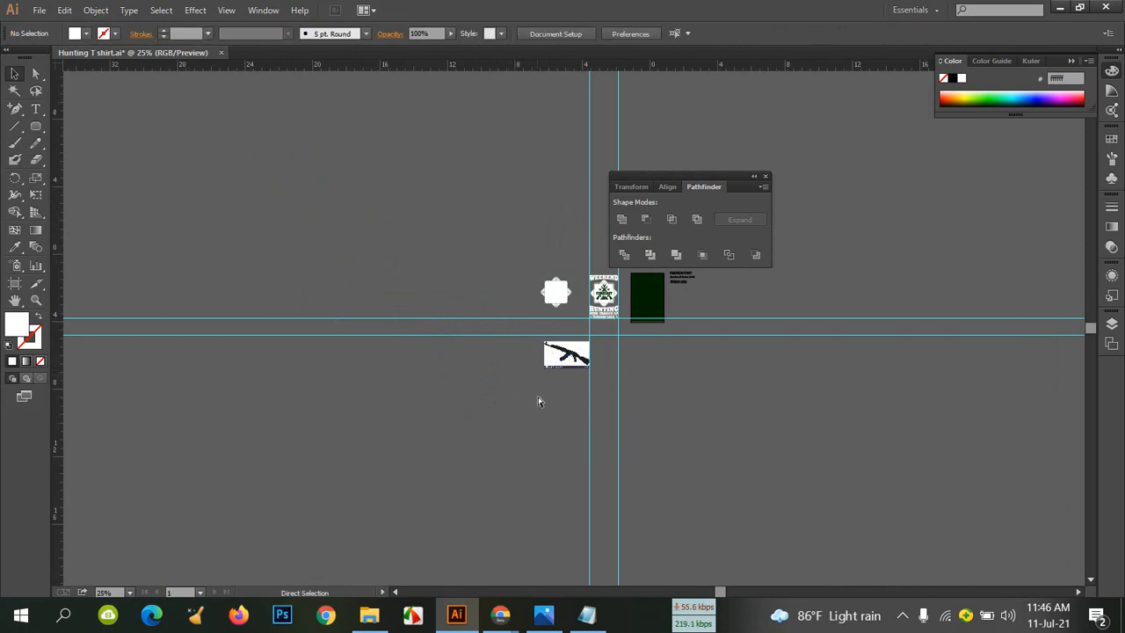
pyautogui.hotkey('ctrl', '+')
pyautogui.hotkey('ctrl', '+')
pyautogui.hotkey('ctrl', '+')
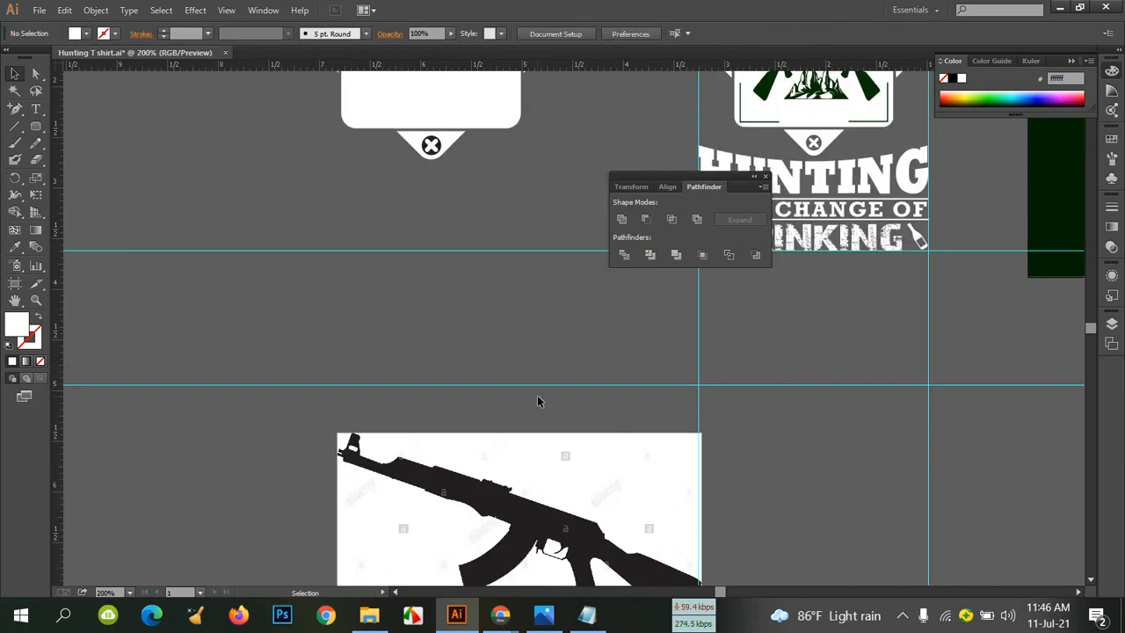
pyautogui.scroll(-5, 537, 395)
pyautogui.click(537, 379)
pyautogui.moveTo(499, 329); pyautogui.dragTo(466, 327)
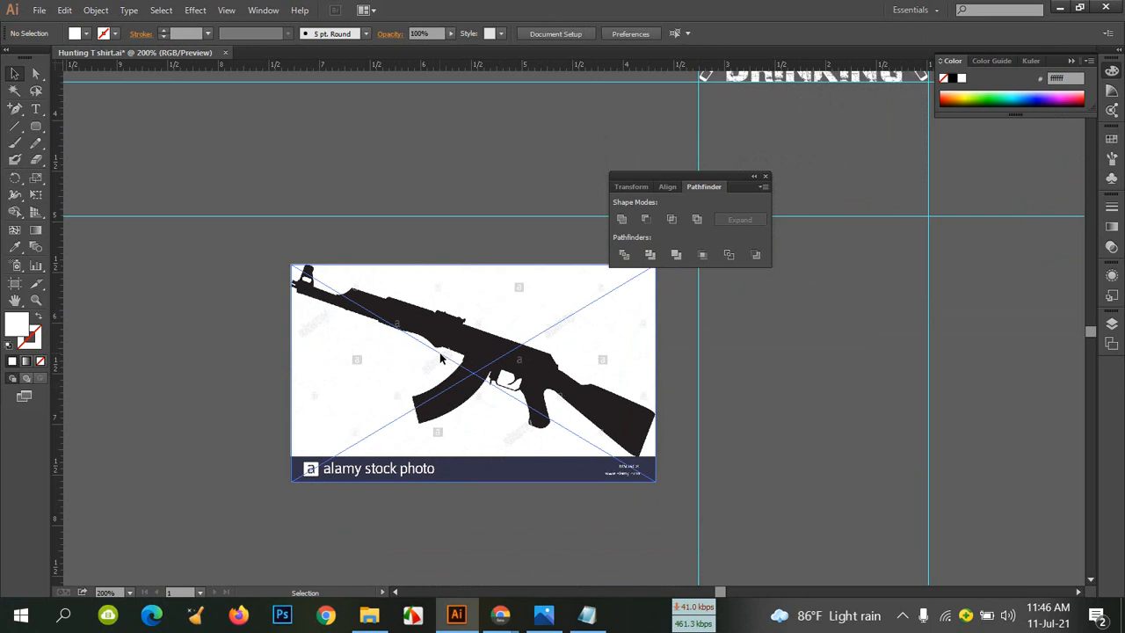
# Switch to Chrome to compare the free Freepik gun artwork once more, and return to the gun image in Illustrator
pyautogui.moveTo(500, 614)
pyautogui.click(481, 590)
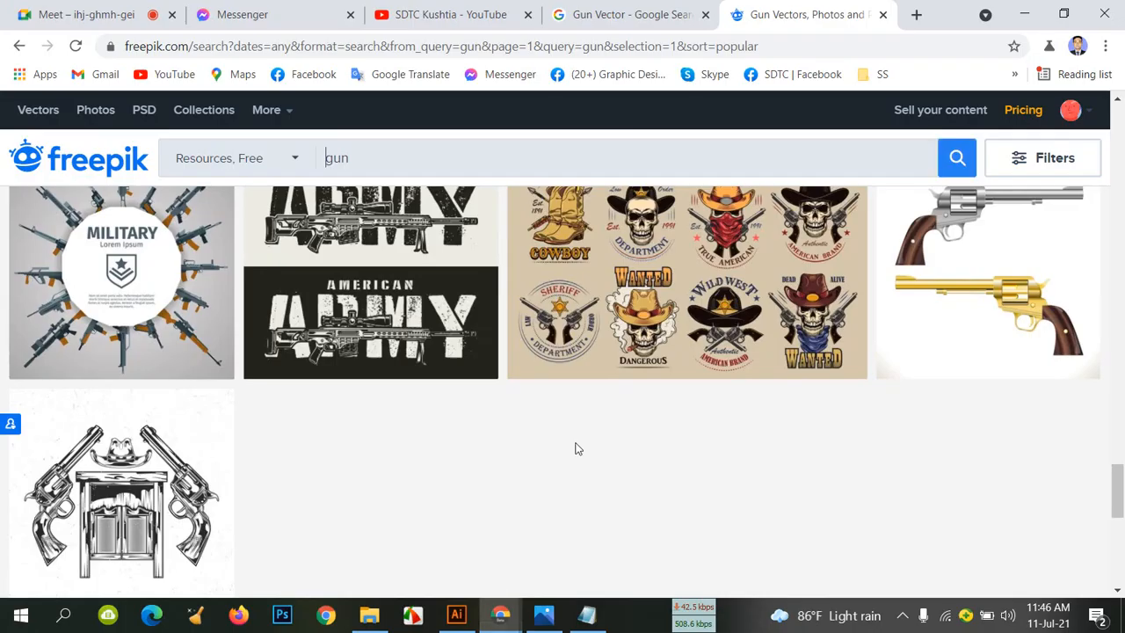
pyautogui.scroll(-6, 630, 360)
pyautogui.scroll(15, 651, 389)
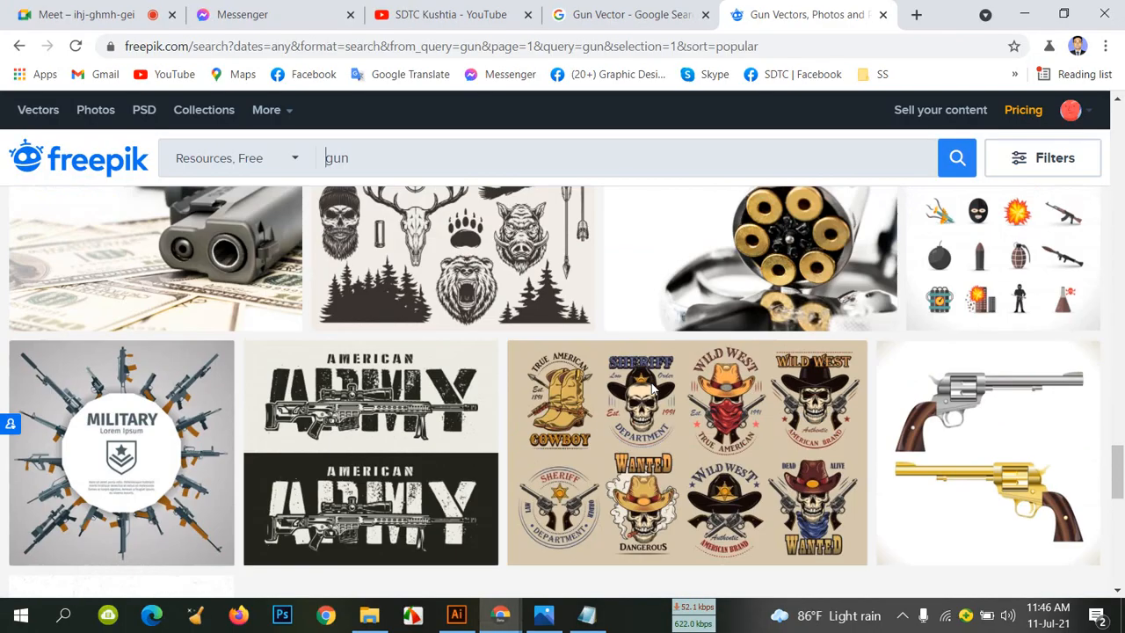
pyautogui.scroll(6, 651, 389)
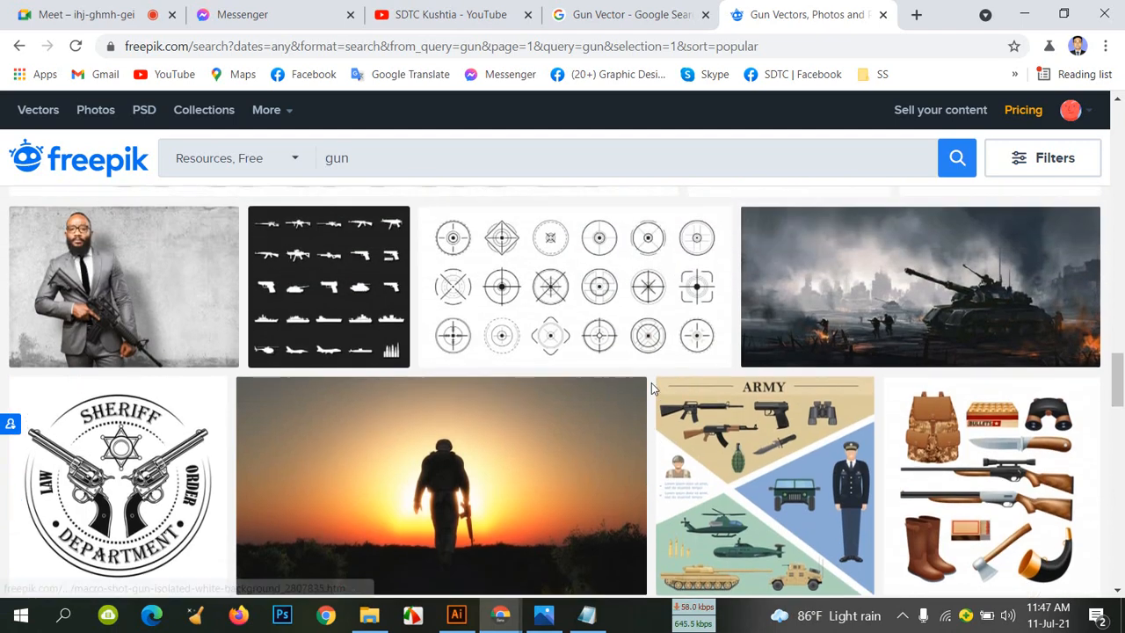
pyautogui.scroll(-4, 651, 389)
pyautogui.scroll(9, 651, 390)
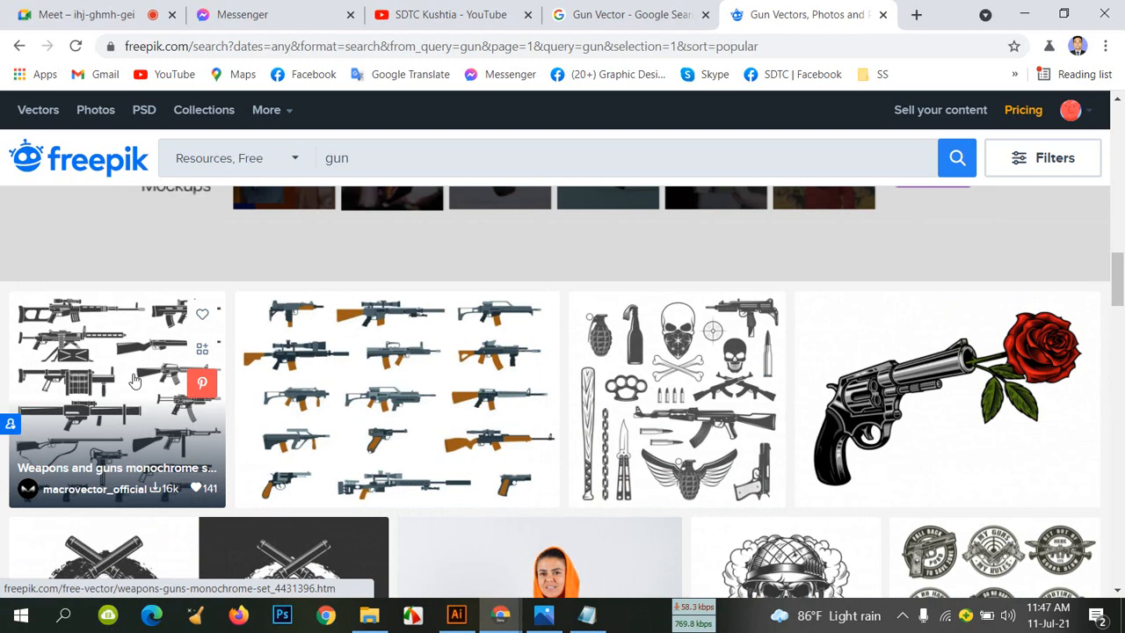
pyautogui.scroll(-5, 432, 414)
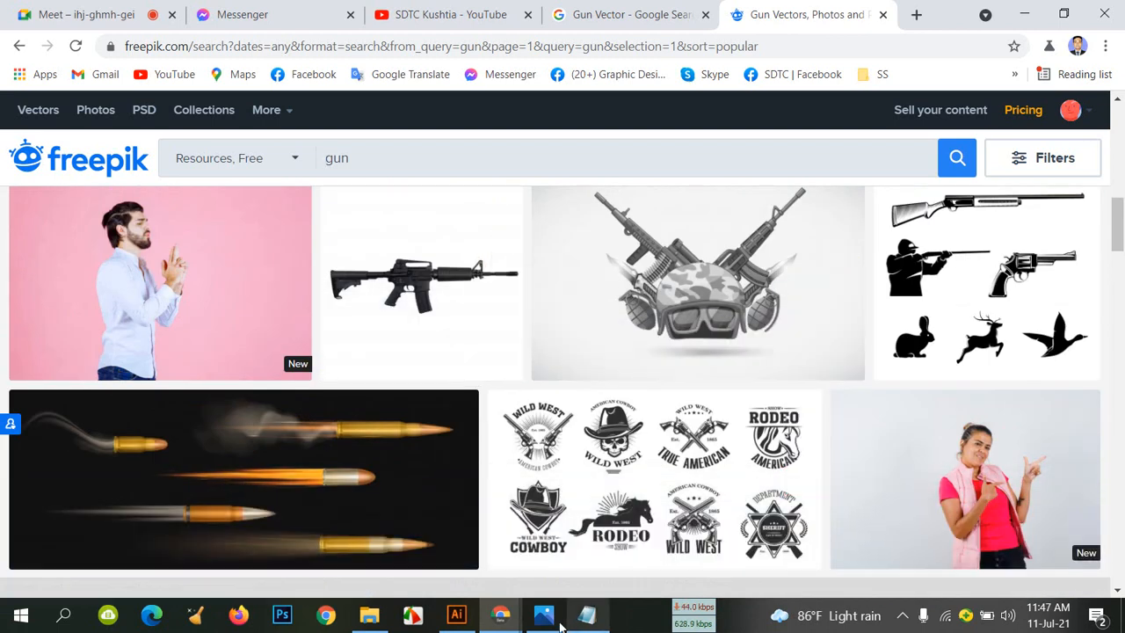
pyautogui.click(456, 615)
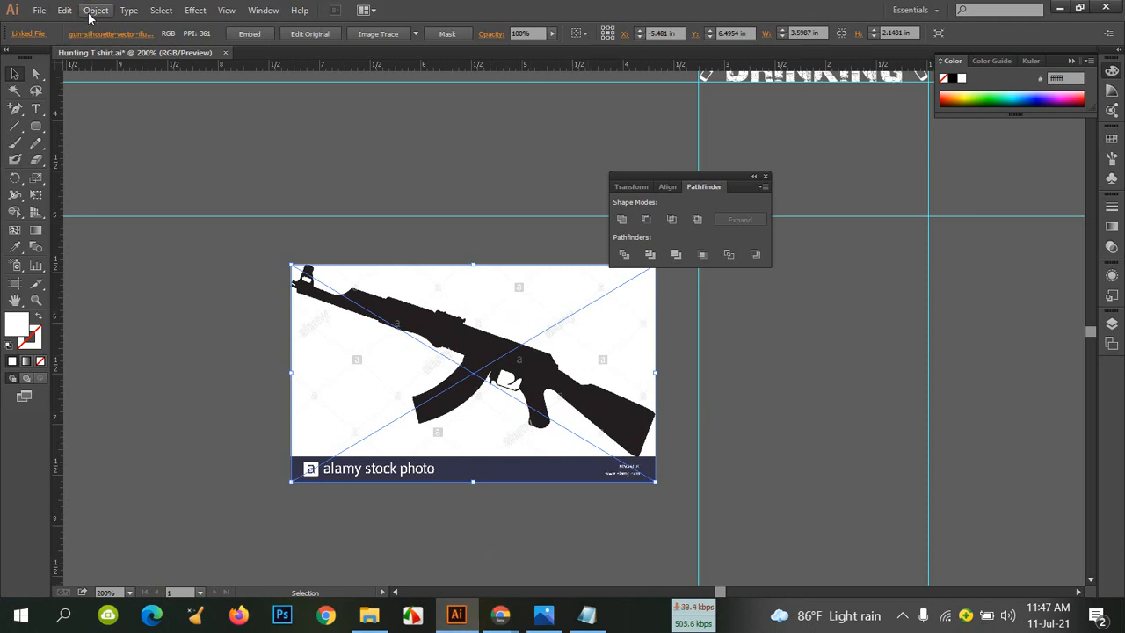
# Image Trace the gun picture in Black and White mode with Ignore White enabled, and expand the result into paths
pyautogui.click(263, 10)
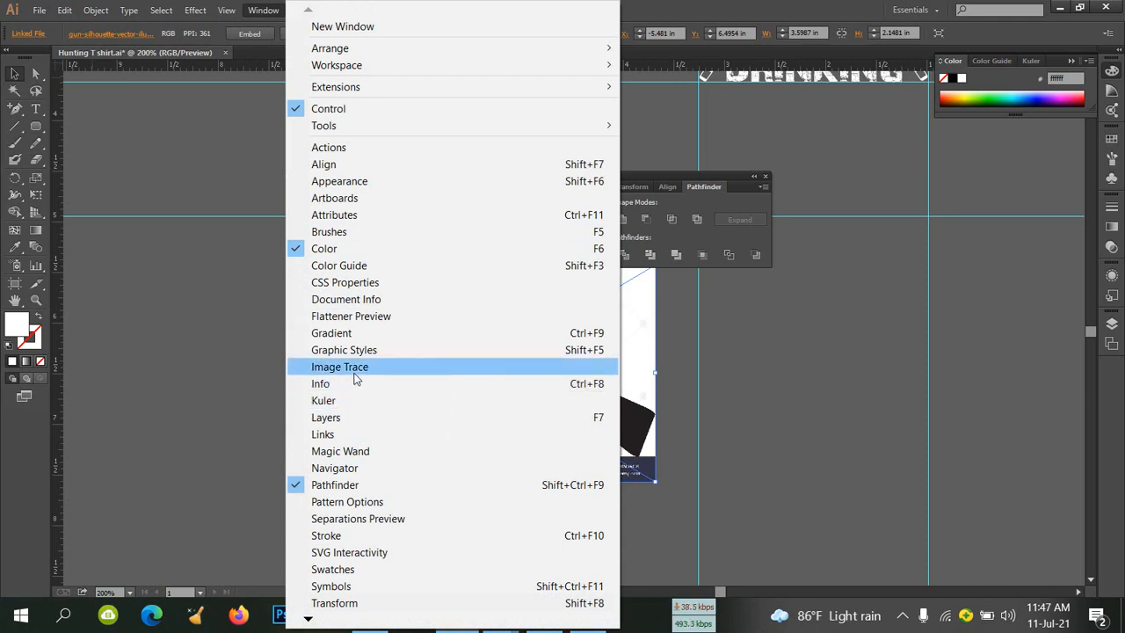
pyautogui.click(426, 370)
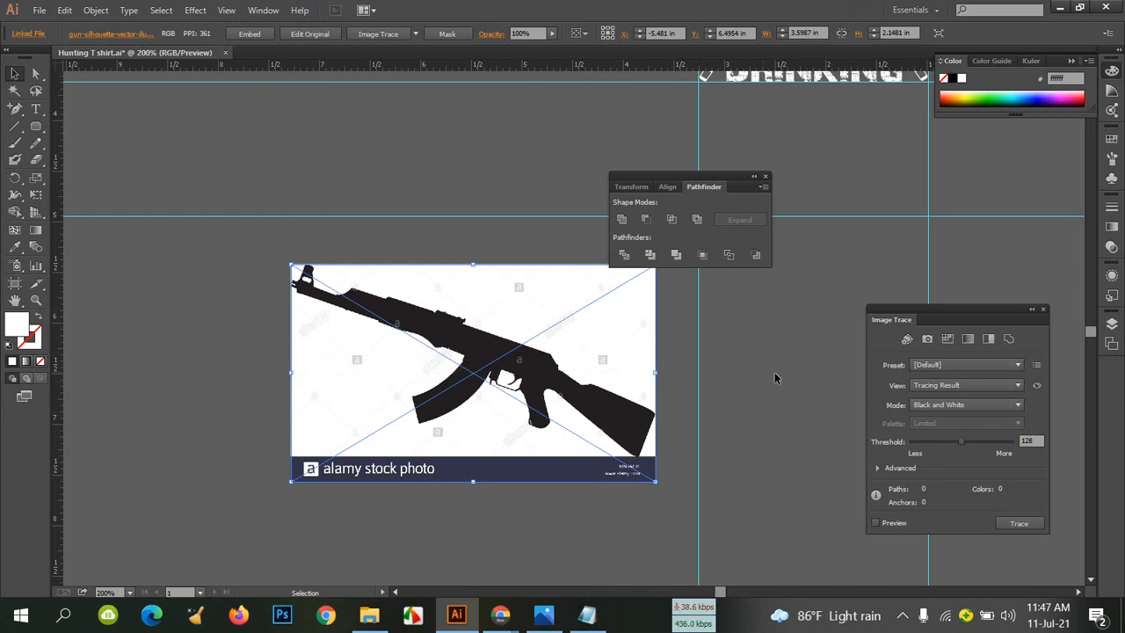
pyautogui.moveTo(944, 308)
pyautogui.mouseDown()
pyautogui.moveTo(225, 182)
pyautogui.moveTo(383, 169)
pyautogui.moveTo(409, 138)
pyautogui.mouseUp()
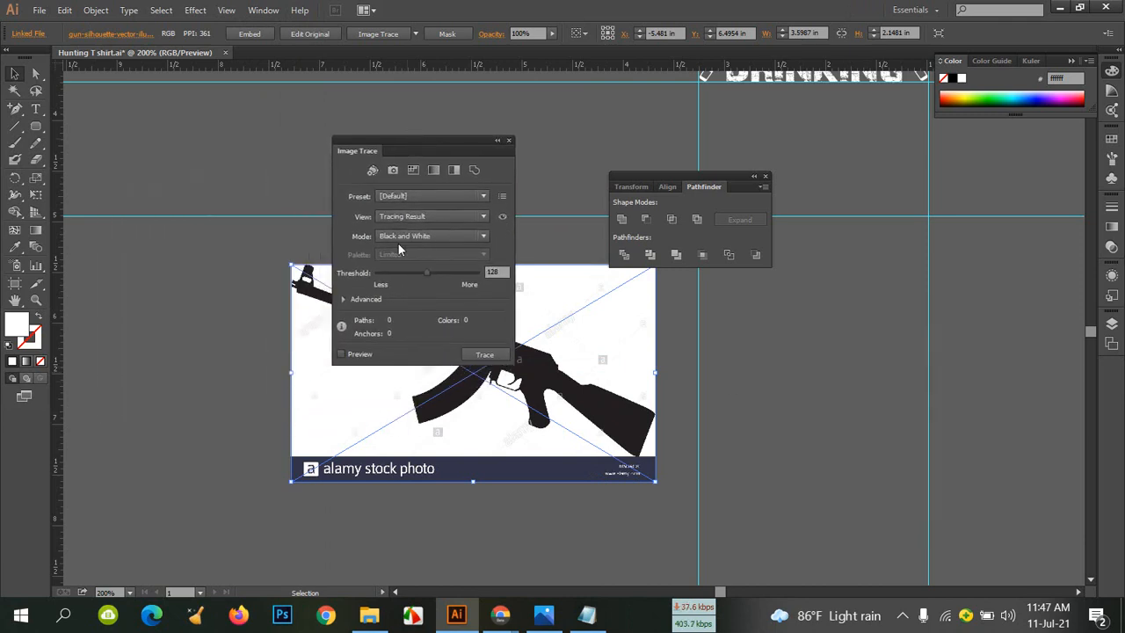
pyautogui.click(348, 301)
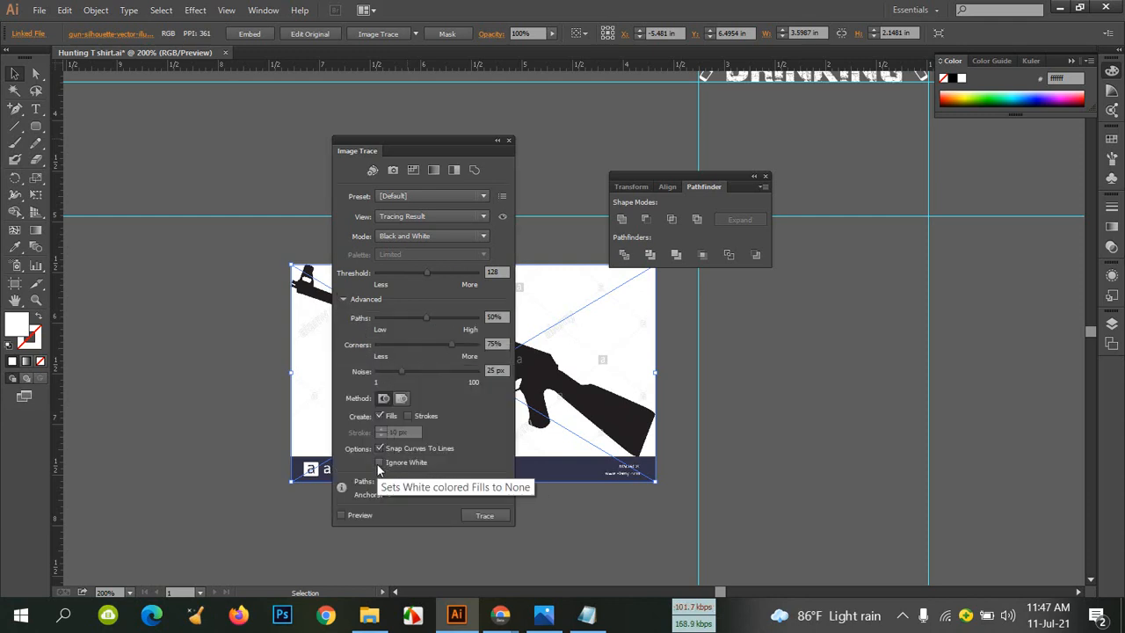
pyautogui.moveTo(409, 147)
pyautogui.mouseDown()
pyautogui.moveTo(838, 192)
pyautogui.moveTo(861, 173)
pyautogui.mouseUp()
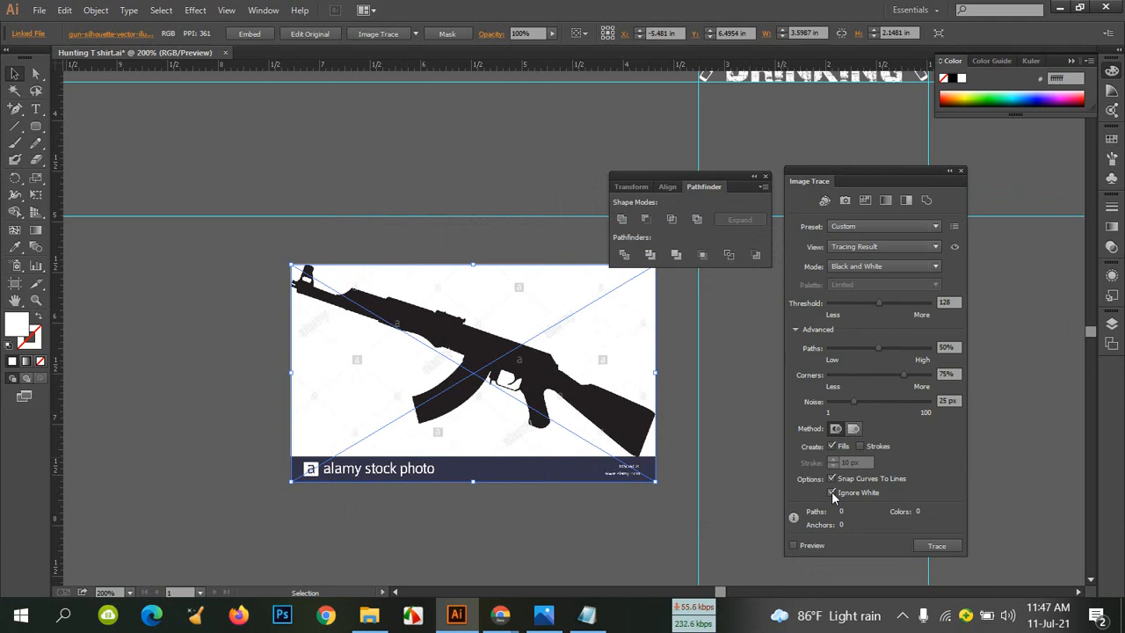
pyautogui.click(795, 545)
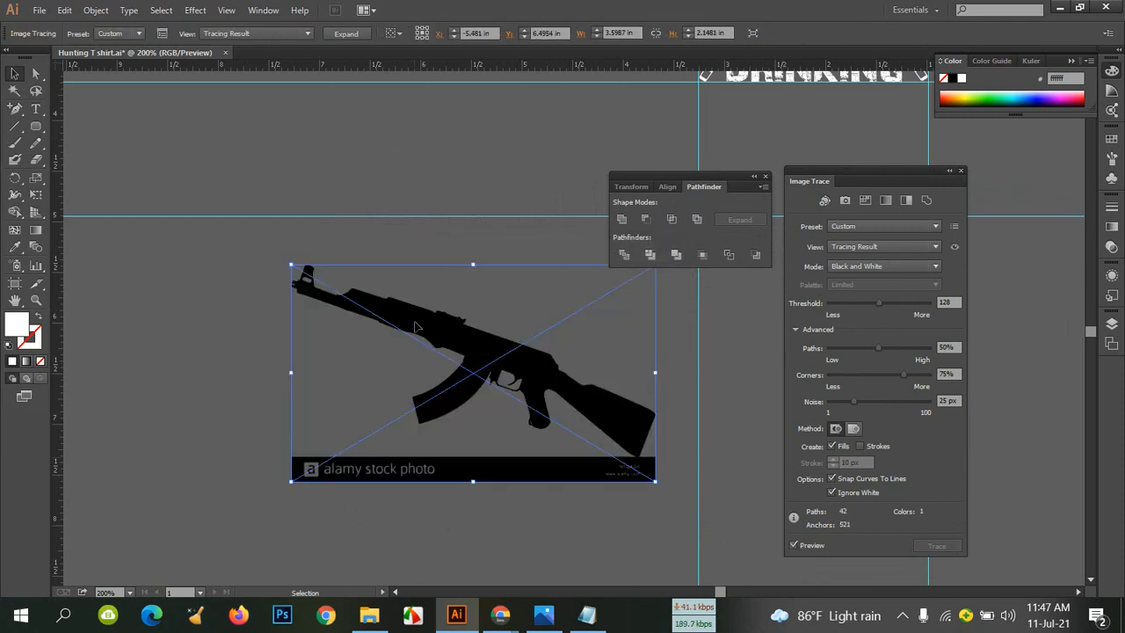
pyautogui.click(345, 33)
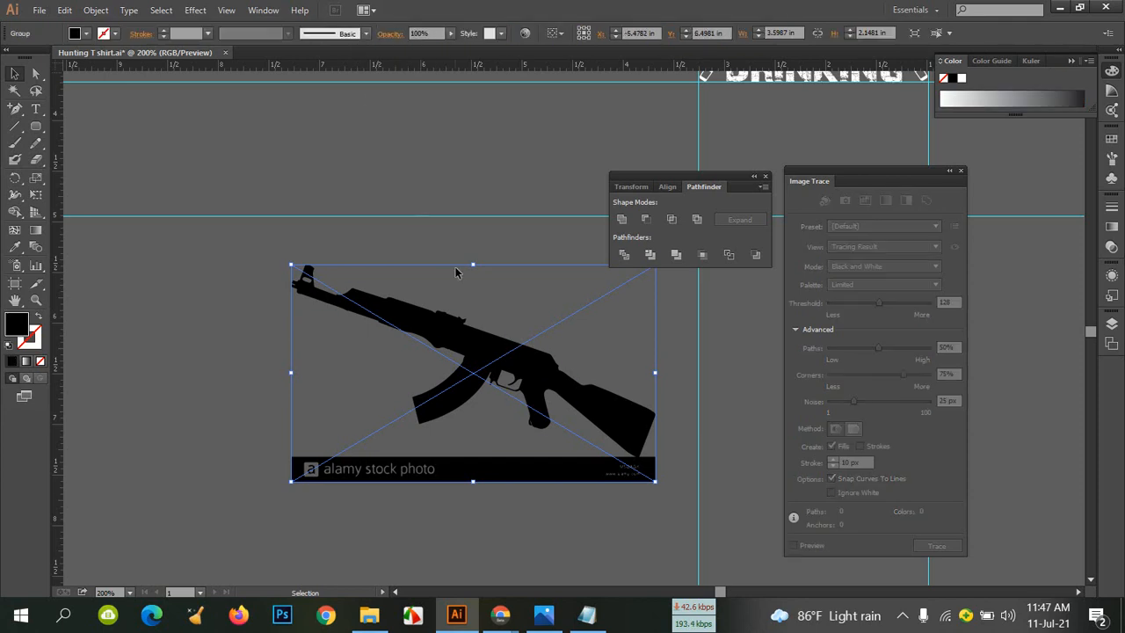
# Shift the expanded gun artwork up and to the left, and ungroup it
pyautogui.moveTo(489, 369)
pyautogui.mouseDown()
pyautogui.moveTo(387, 318)
pyautogui.moveTo(382, 329)
pyautogui.mouseUp()
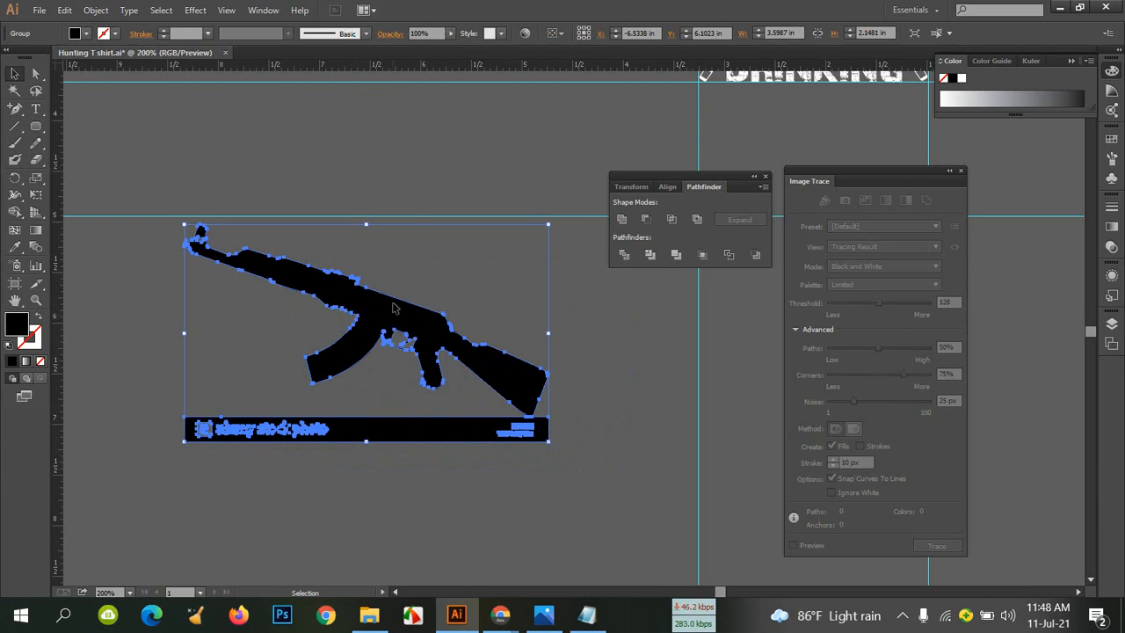
pyautogui.rightClick(394, 308)
pyautogui.click(464, 393)
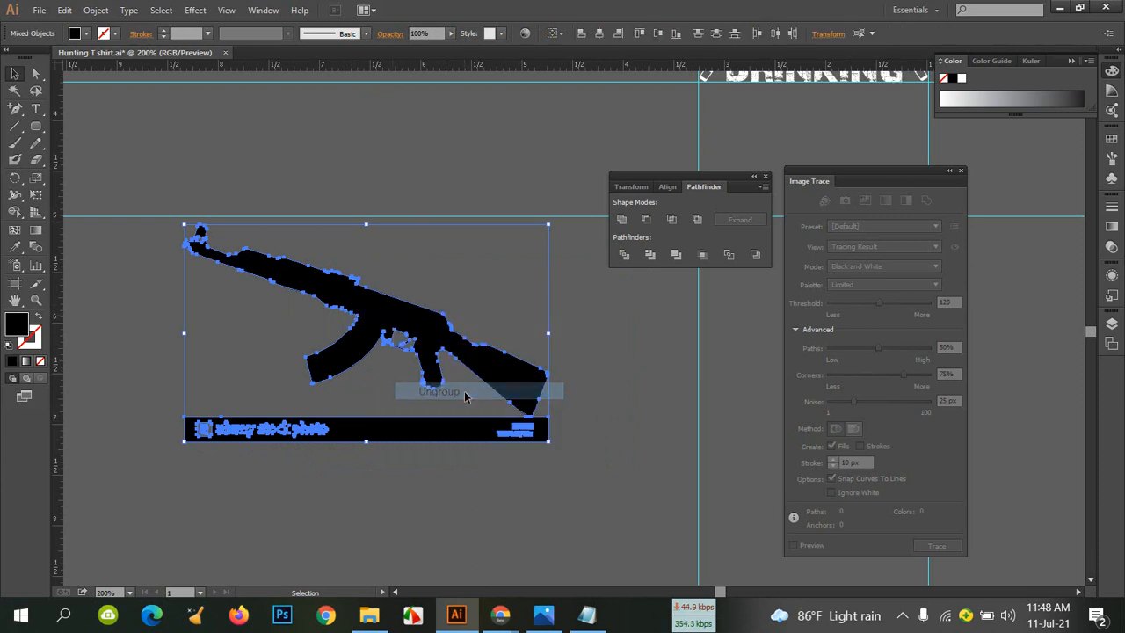
pyautogui.click(464, 464)
# Try to separate the gun silhouette from the stock photo banner by moving it away
pyautogui.moveTo(442, 333)
pyautogui.mouseDown()
pyautogui.moveTo(591, 352)
pyautogui.moveTo(407, 311)
pyautogui.moveTo(391, 319)
pyautogui.mouseUp()
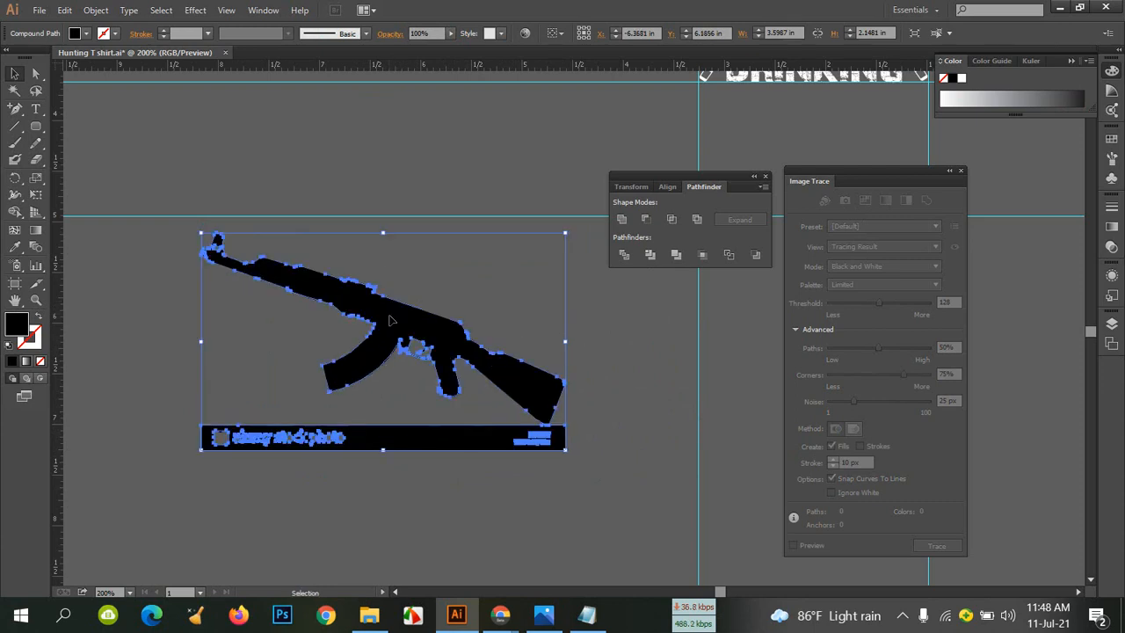
pyautogui.click(624, 409)
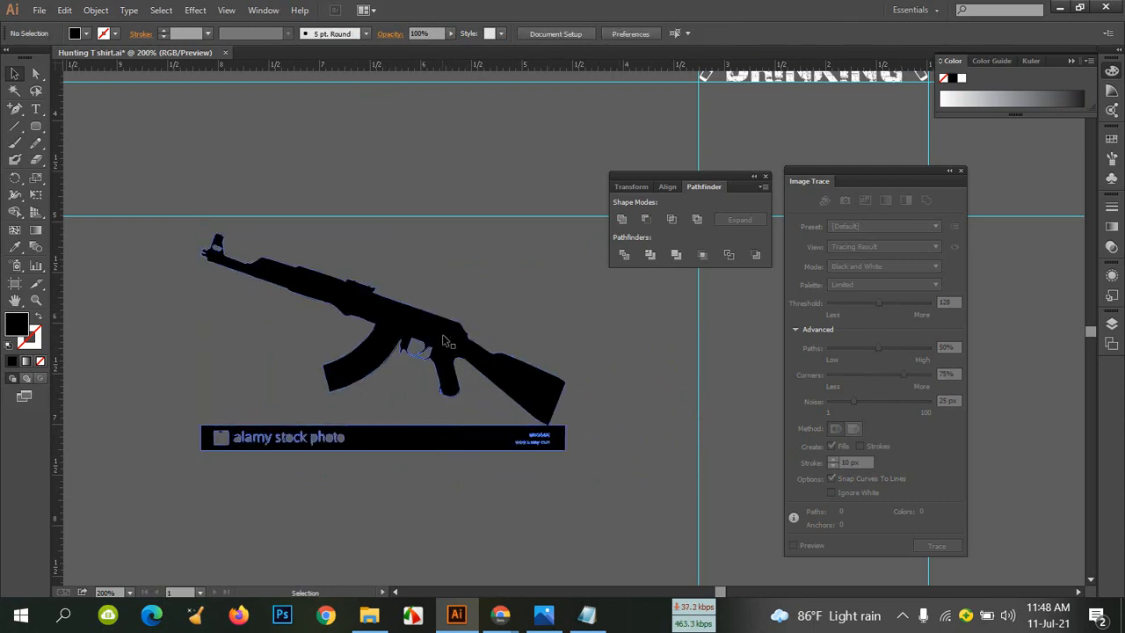
pyautogui.click(550, 408)
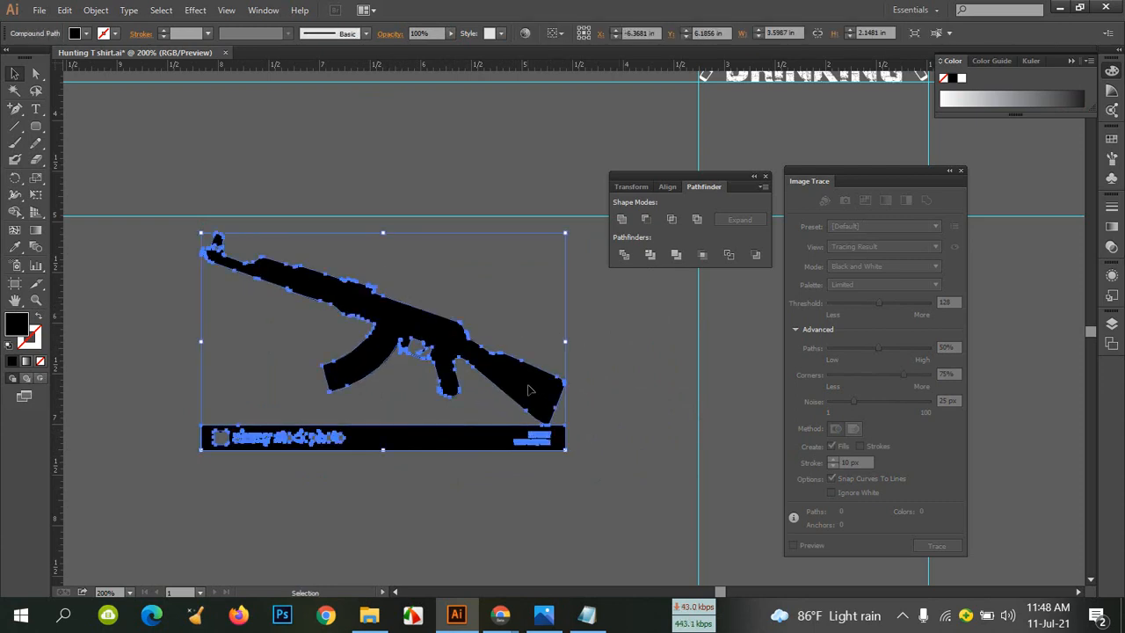
pyautogui.rightClick(529, 387)
pyautogui.click(651, 361)
pyautogui.moveTo(495, 377); pyautogui.dragTo(641, 384)
pyautogui.moveTo(548, 335); pyautogui.dragTo(338, 314)
pyautogui.click(601, 399)
pyautogui.press('a')
# Undo the moves of the gun artwork back to its position just after ungrouping
pyautogui.hotkey('ctrl', 'z')
pyautogui.hotkey('ctrl', 'z')
pyautogui.hotkey('ctrl', 'z')
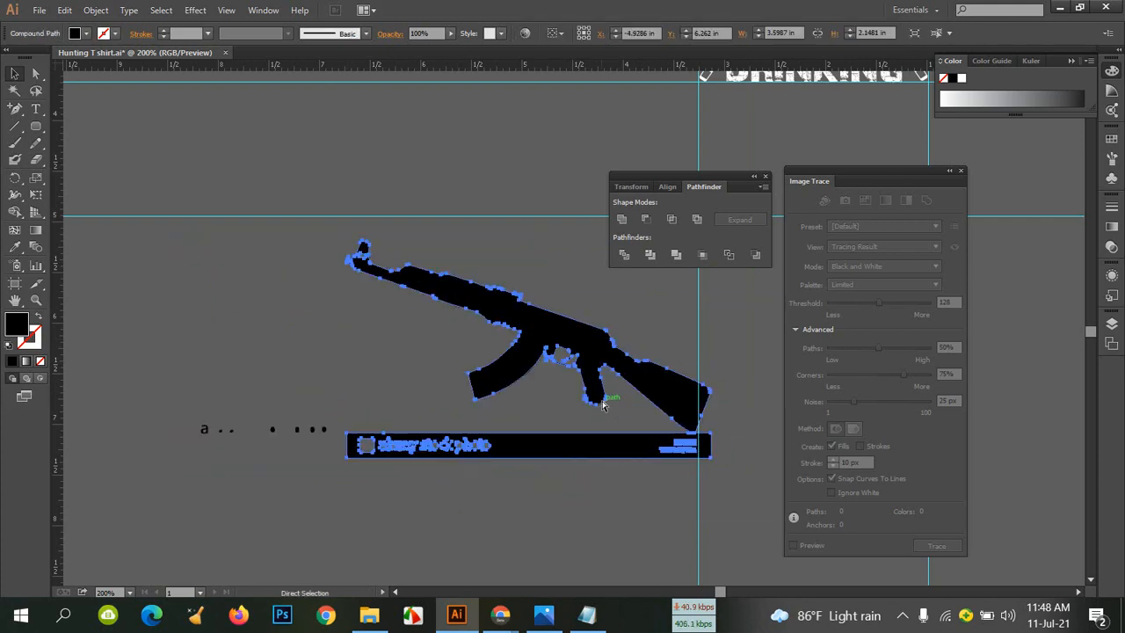
pyautogui.hotkey('ctrl', 'shift', 'z')
pyautogui.hotkey('ctrl', 'shift', 'z')
pyautogui.hotkey('ctrl', 'shift', 'z')
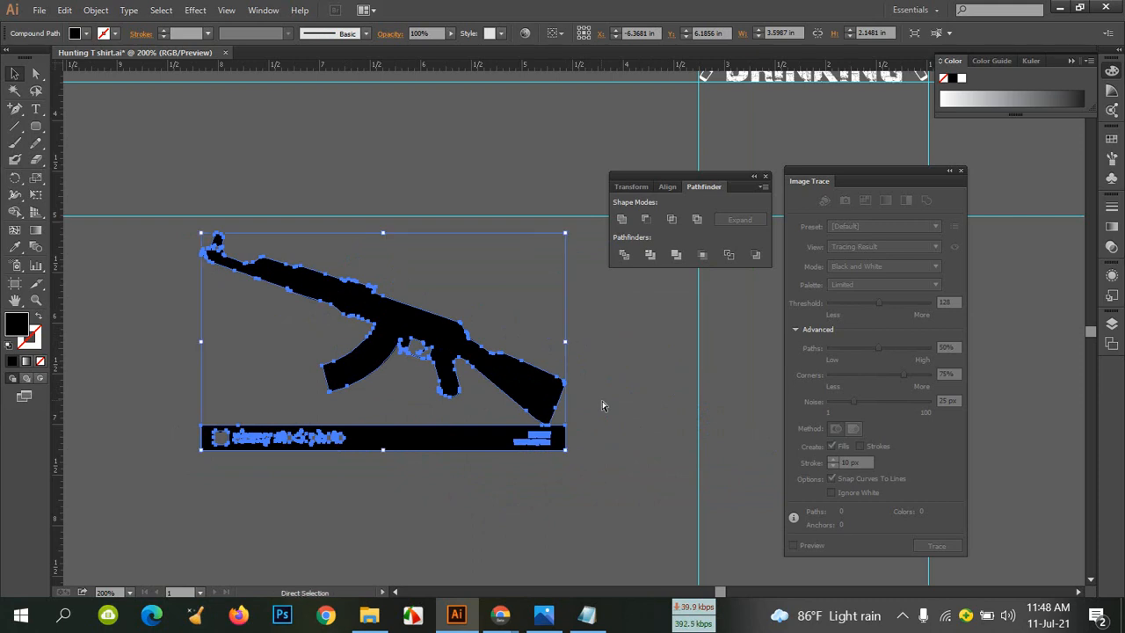
pyautogui.hotkey('ctrl', 'z')
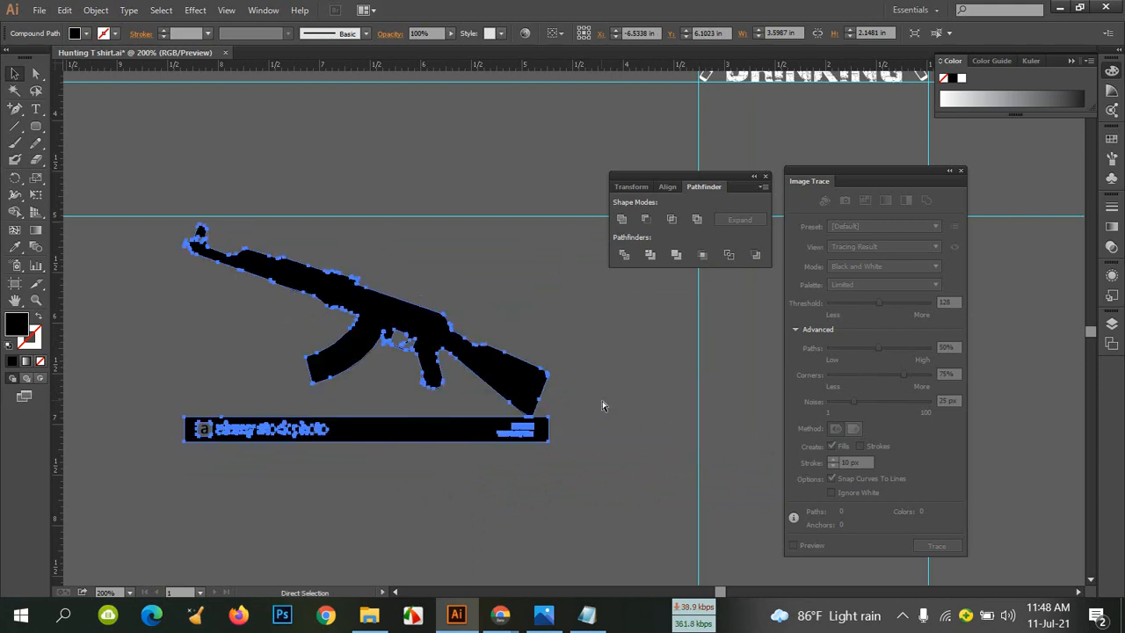
# Erase the stock photo banner and its lettering beneath the gun silhouette with the Eraser tool
pyautogui.press('v')
pyautogui.click(580, 464)
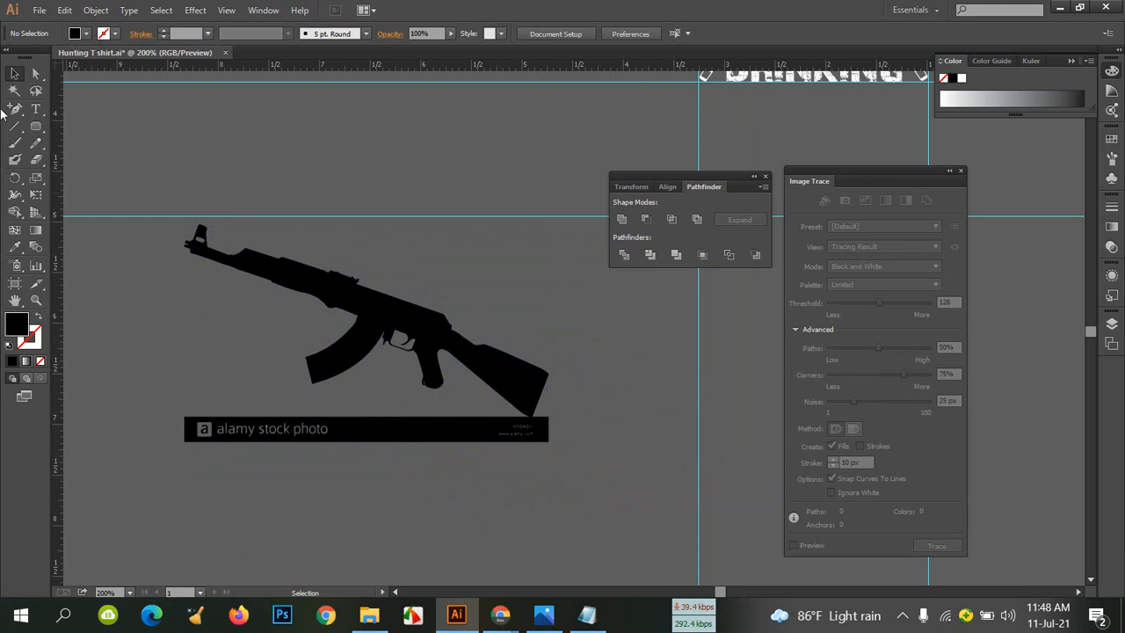
pyautogui.click(36, 159)
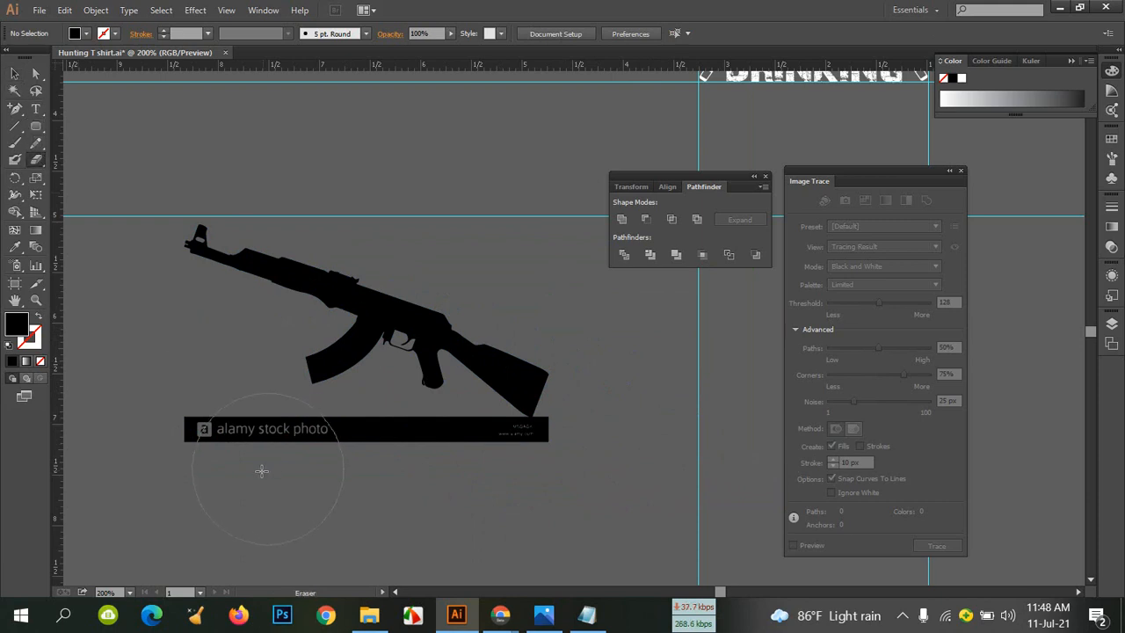
pyautogui.moveTo(193, 479)
pyautogui.mouseDown()
pyautogui.moveTo(424, 477)
pyautogui.moveTo(503, 496)
pyautogui.moveTo(561, 489)
pyautogui.moveTo(505, 491)
pyautogui.moveTo(550, 489)
pyautogui.moveTo(530, 507)
pyautogui.mouseUp()
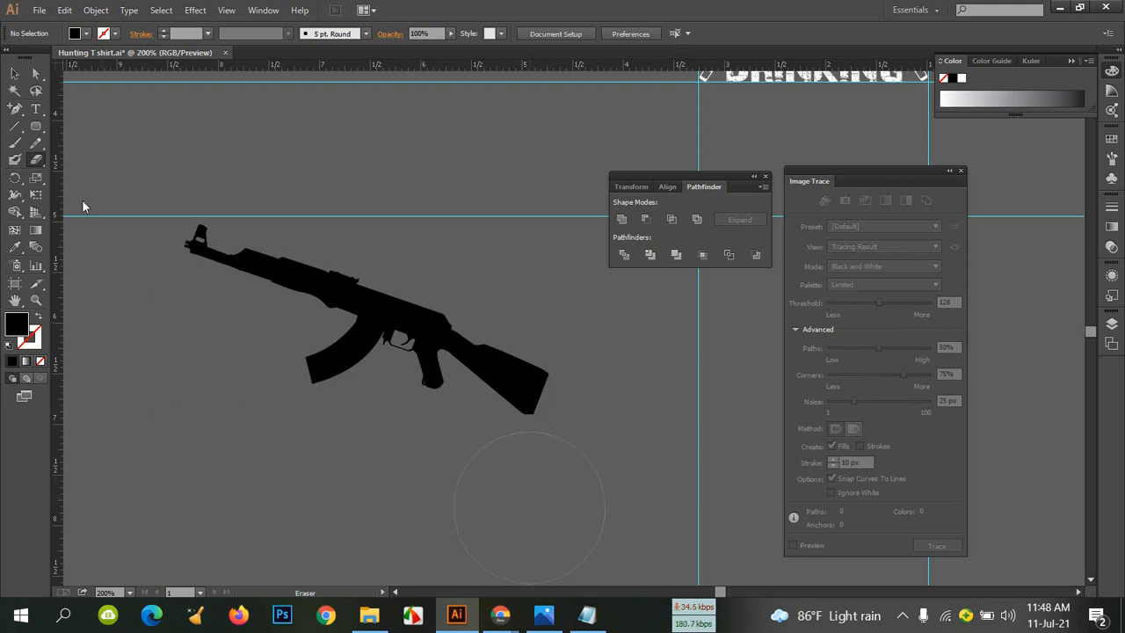
# Move the cleaned gun silhouette slightly down and to the right
pyautogui.click(15, 73)
pyautogui.click(397, 327)
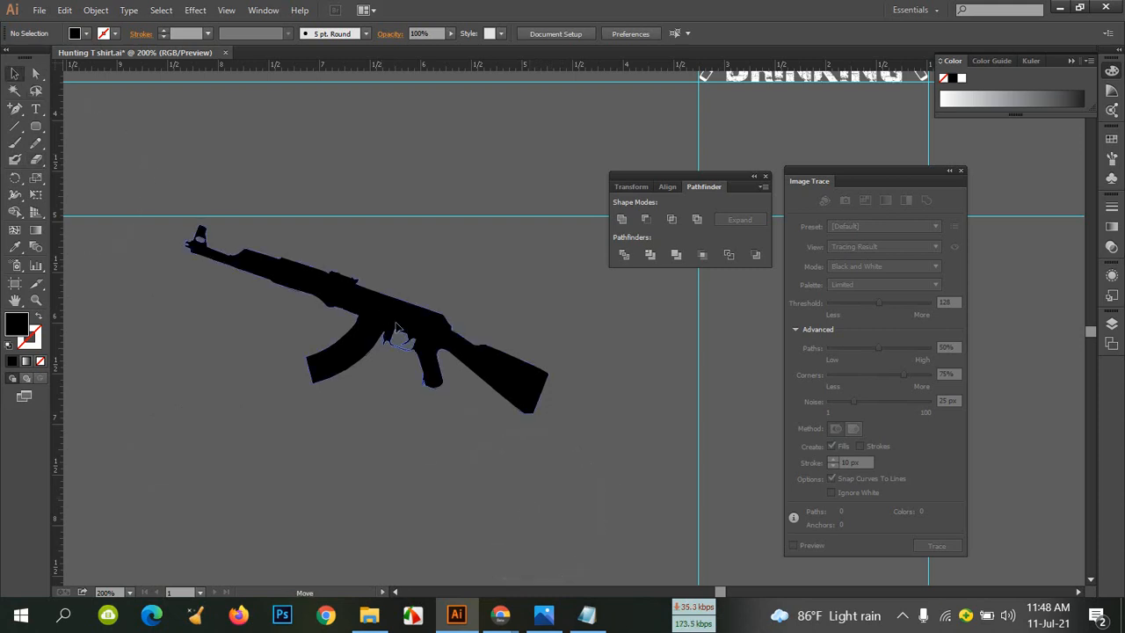
pyautogui.moveTo(397, 327); pyautogui.dragTo(431, 347)
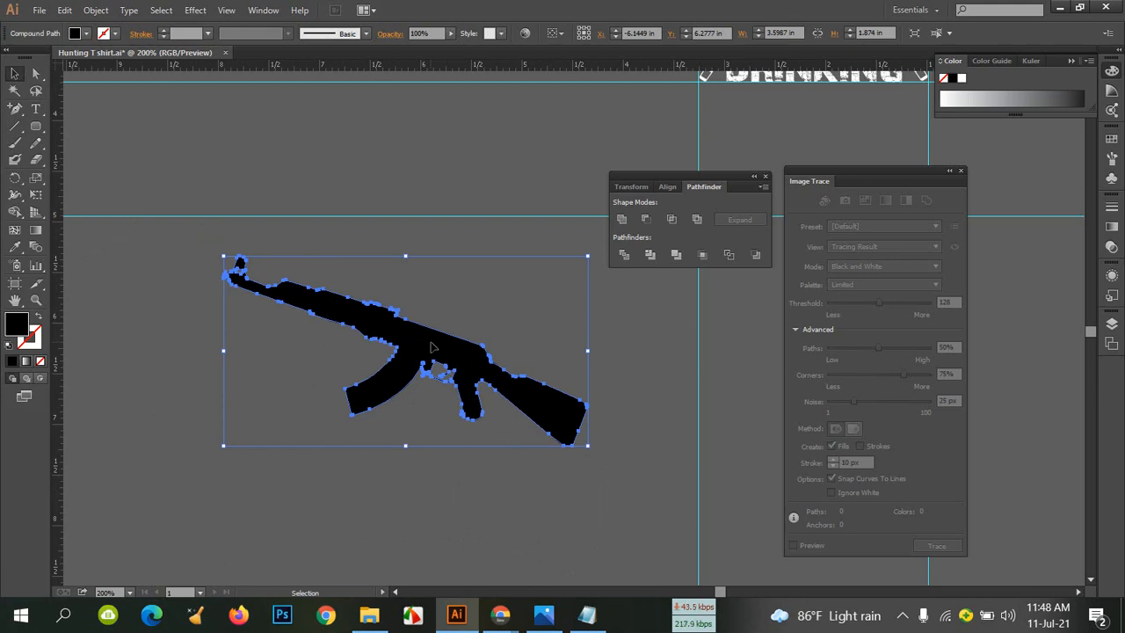
pyautogui.click(96, 10)
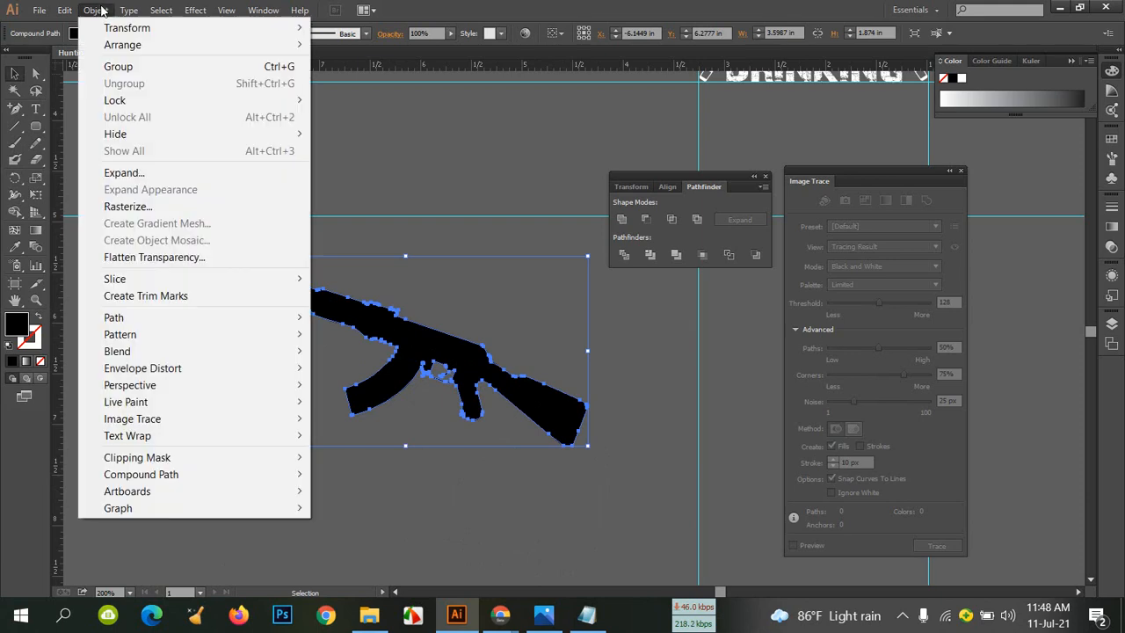
pyautogui.click(158, 172)
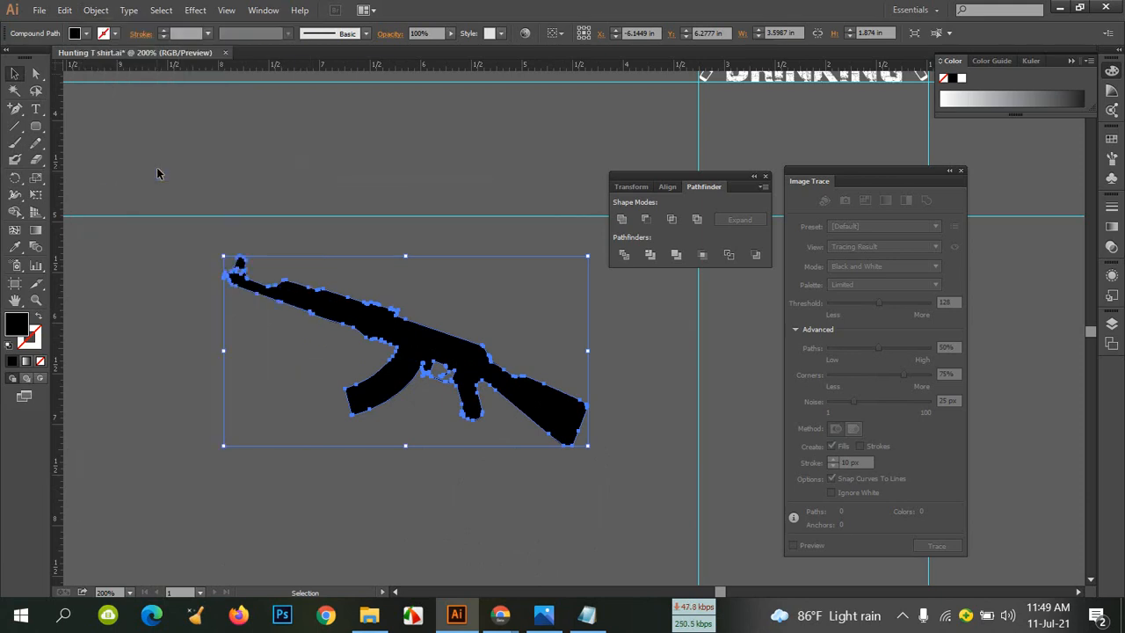
pyautogui.click(384, 170)
# Rotate the gun silhouette clockwise to a steeper diagonal and move the Pathfinder panel away from the artwork
pyautogui.click(395, 316)
pyautogui.moveTo(593, 350); pyautogui.dragTo(597, 469)
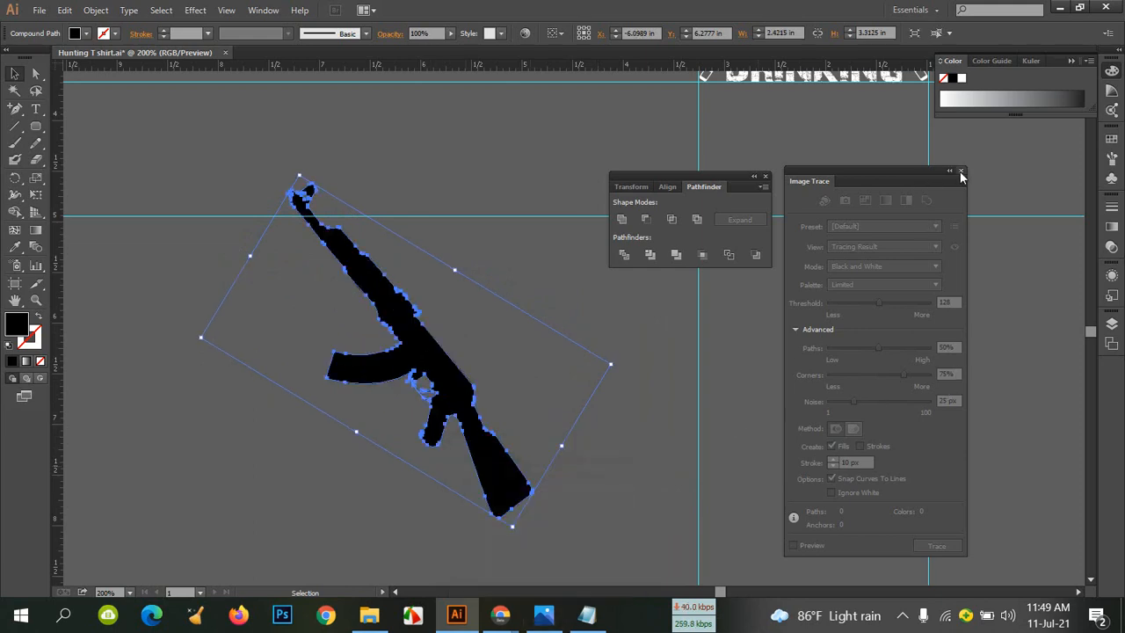
pyautogui.moveTo(721, 177)
pyautogui.mouseDown()
pyautogui.moveTo(742, 169)
pyautogui.moveTo(1056, 264)
pyautogui.moveTo(925, 335)
pyautogui.moveTo(898, 328)
pyautogui.mouseUp()
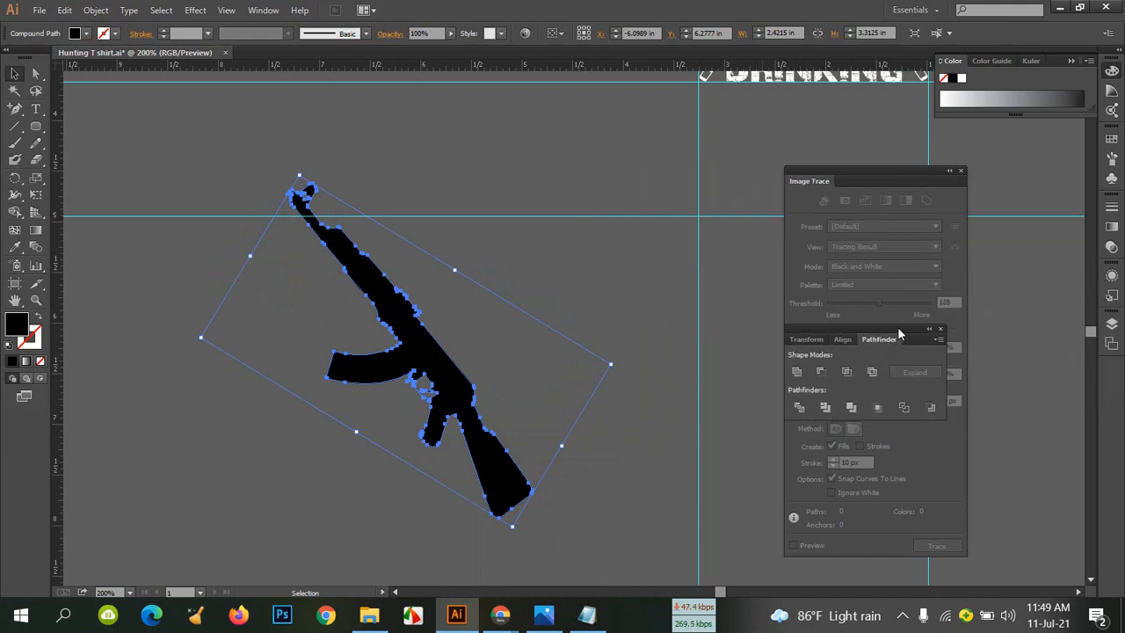
# Move the rotated gun silhouette up and to the right so its muzzle sits just below the white badge
pyautogui.moveTo(990, 394); pyautogui.dragTo(675, 503)
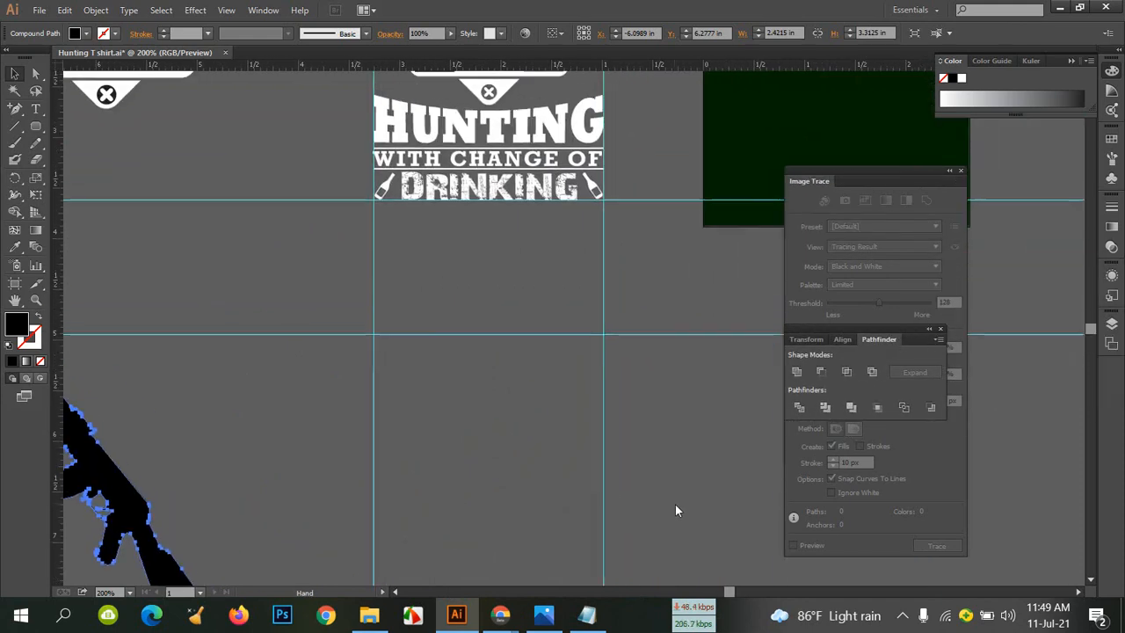
pyautogui.moveTo(97, 477); pyautogui.dragTo(269, 294)
pyautogui.moveTo(569, 277); pyautogui.dragTo(637, 491)
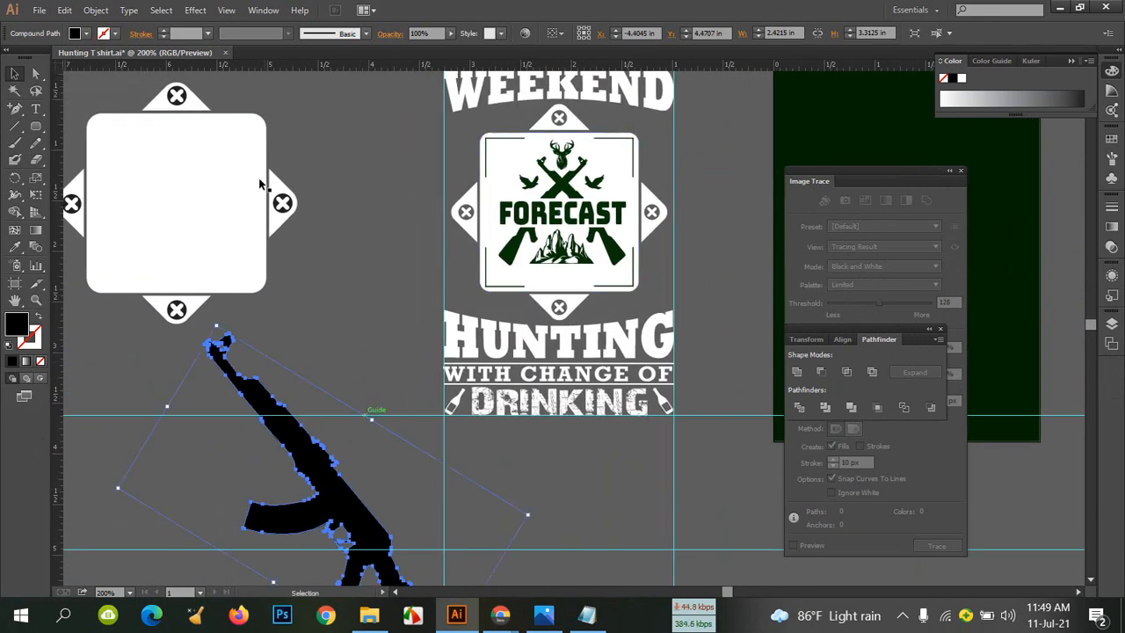
pyautogui.moveTo(221, 170); pyautogui.dragTo(962, 178)
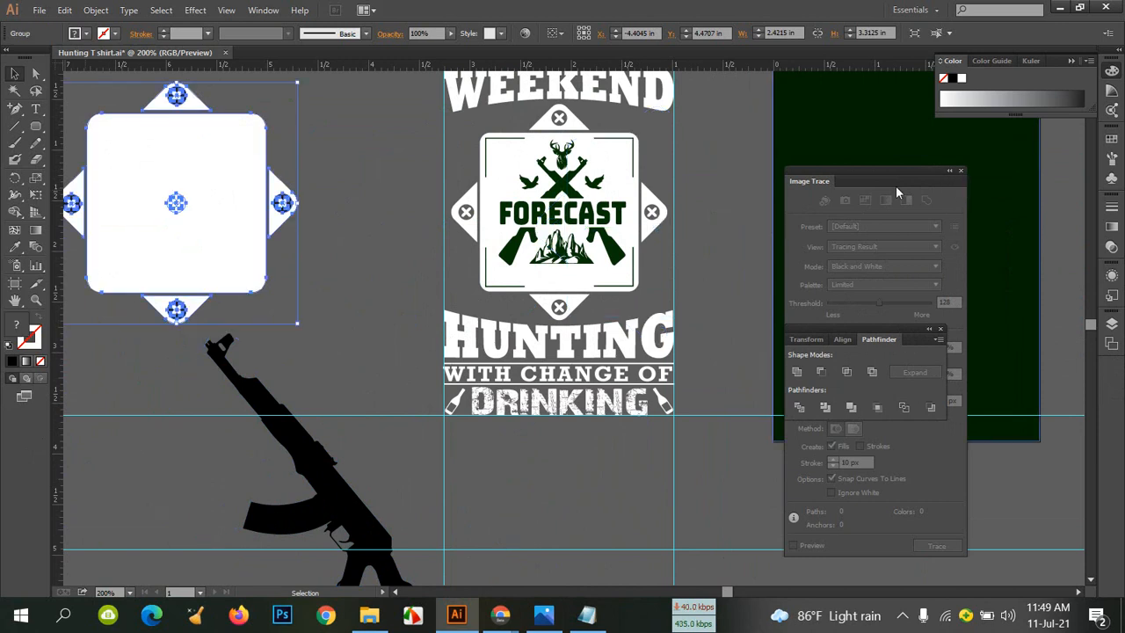
pyautogui.moveTo(174, 176)
pyautogui.mouseDown()
pyautogui.moveTo(845, 202)
pyautogui.moveTo(747, 200)
pyautogui.mouseUp()
pyautogui.click(343, 199)
pyautogui.moveTo(171, 192); pyautogui.dragTo(852, 176)
pyautogui.click(342, 176)
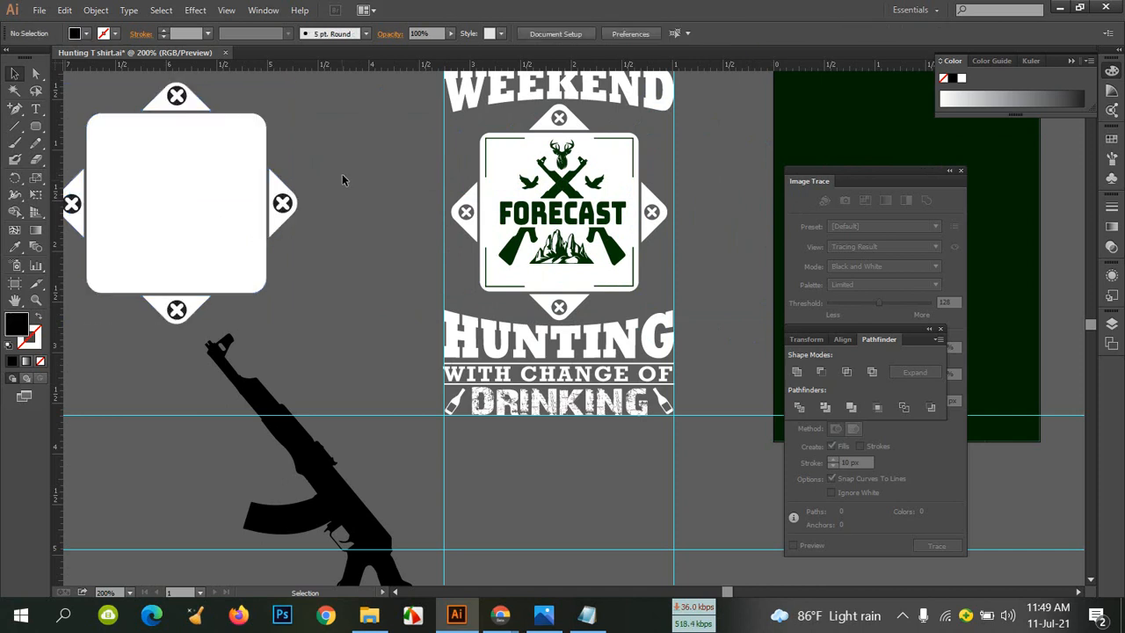
pyautogui.click(236, 178)
pyautogui.scroll(1, 313, 203)
pyautogui.moveTo(347, 229); pyautogui.dragTo(492, 246)
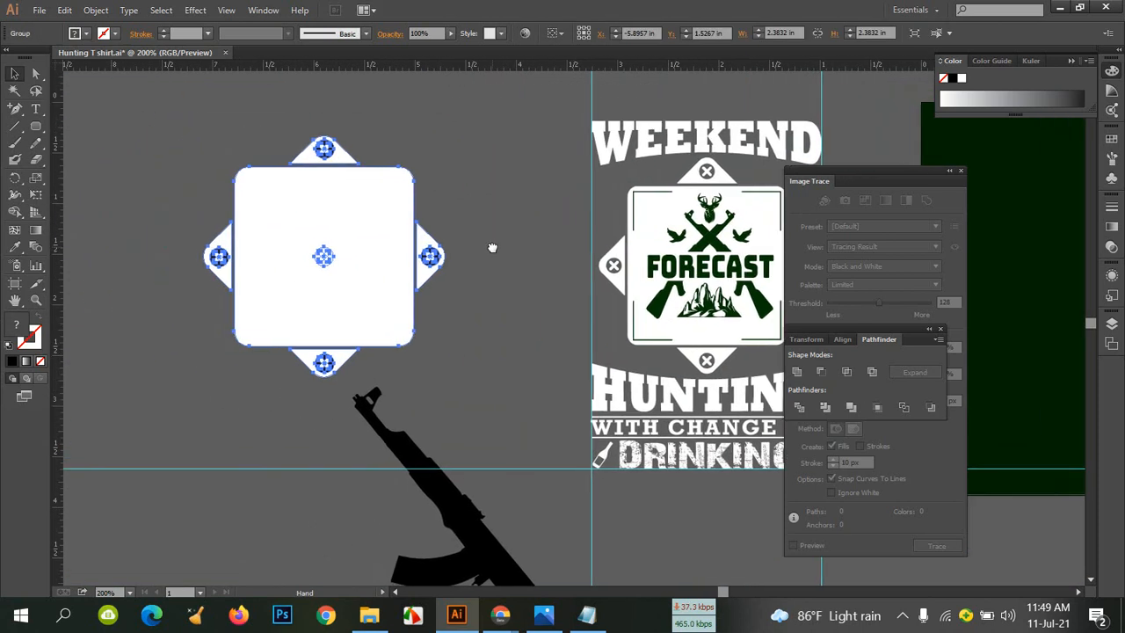
pyautogui.click(462, 221)
pyautogui.click(387, 181)
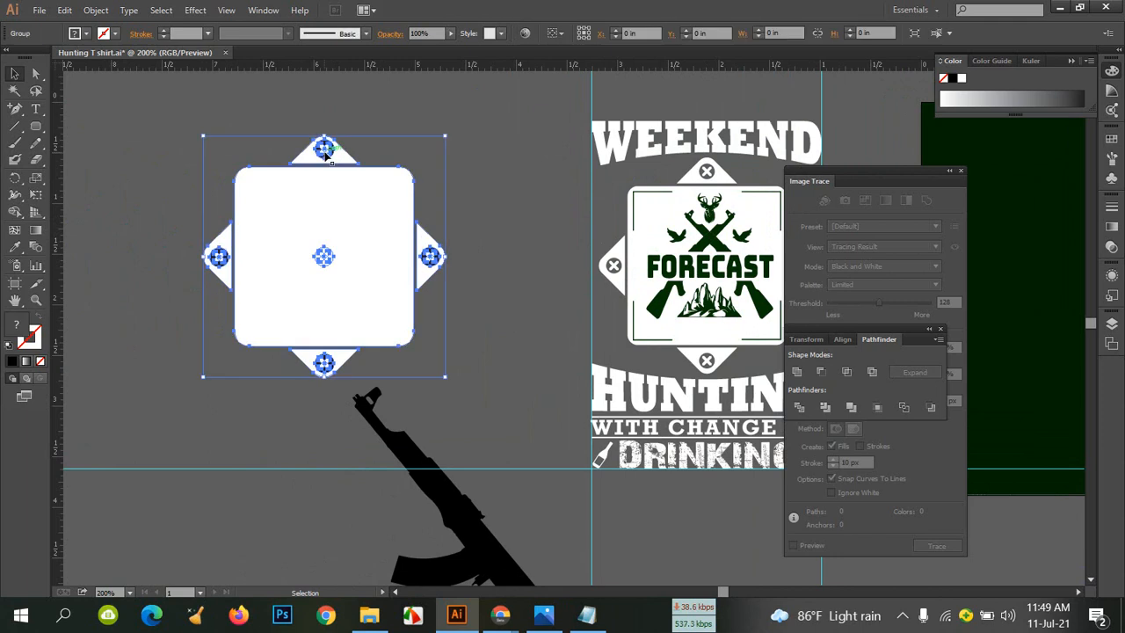
pyautogui.click(92, 14)
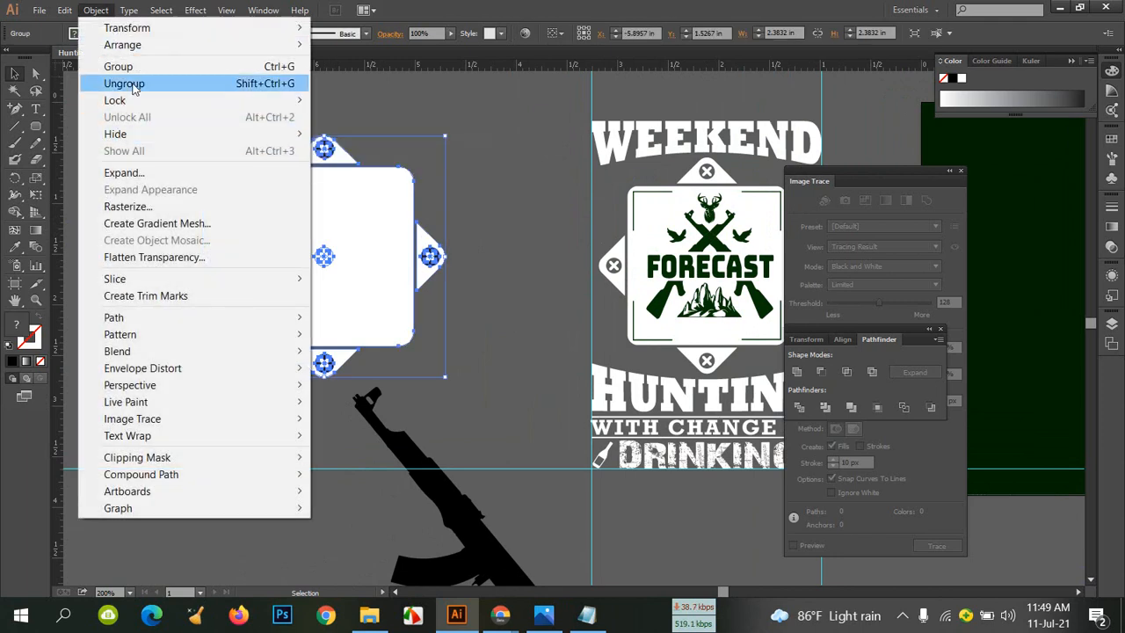
pyautogui.moveTo(133, 106)
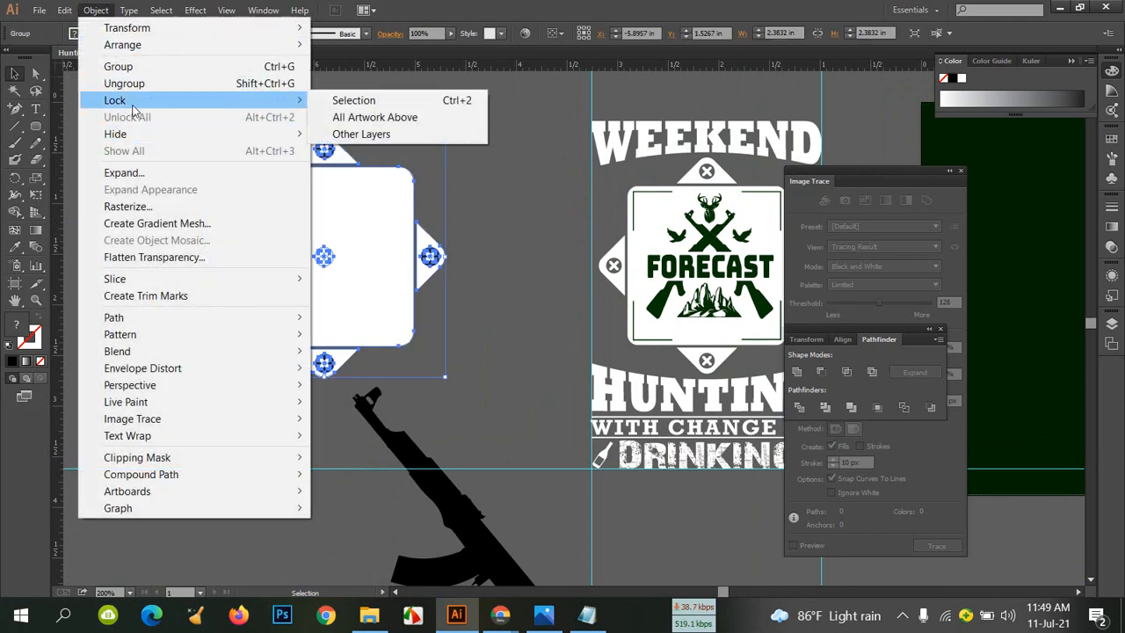
pyautogui.click(514, 222)
pyautogui.click(324, 150)
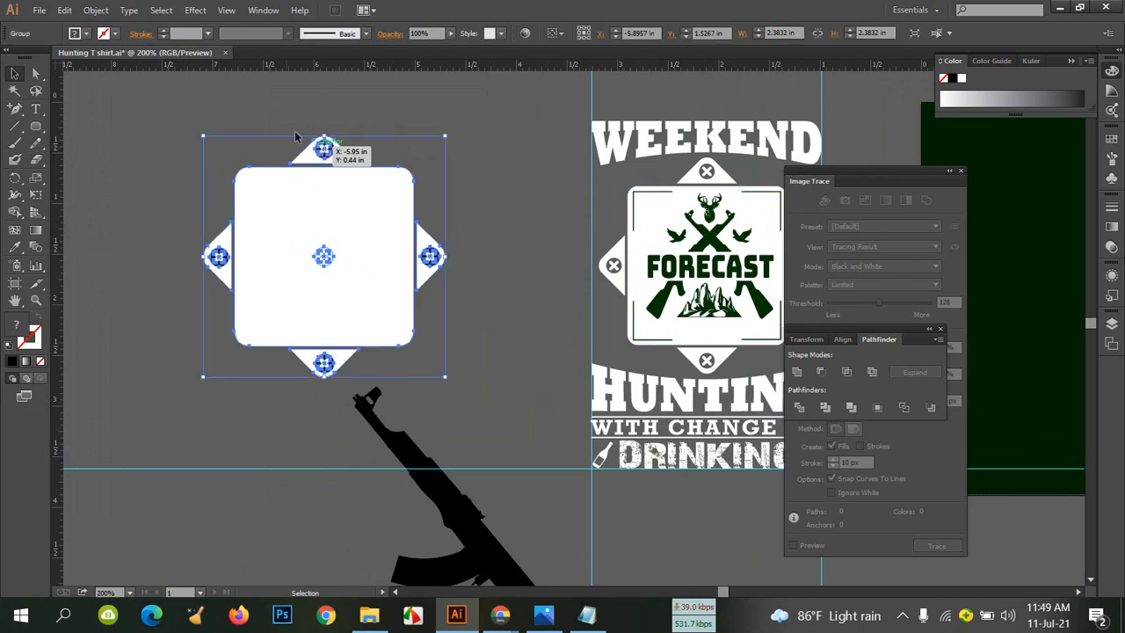
pyautogui.click(96, 11)
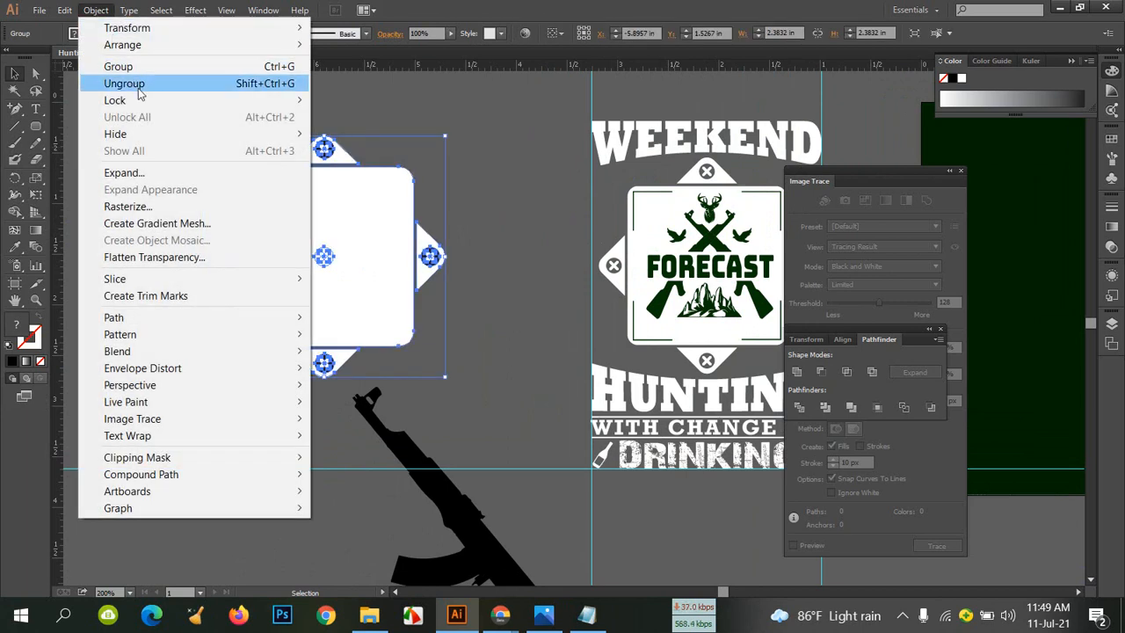
pyautogui.moveTo(139, 102)
pyautogui.click(479, 182)
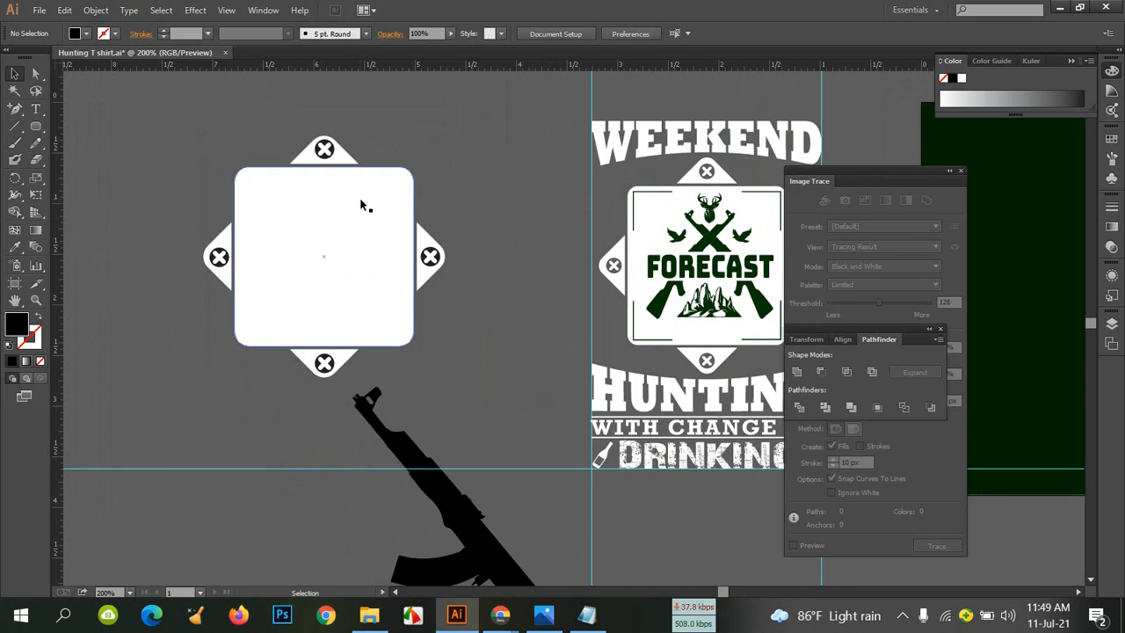
# Move the complete white badge with its corner tabs out of the way, below the DRINKING lettering of the reference design
pyautogui.click(360, 205)
pyautogui.click(96, 10)
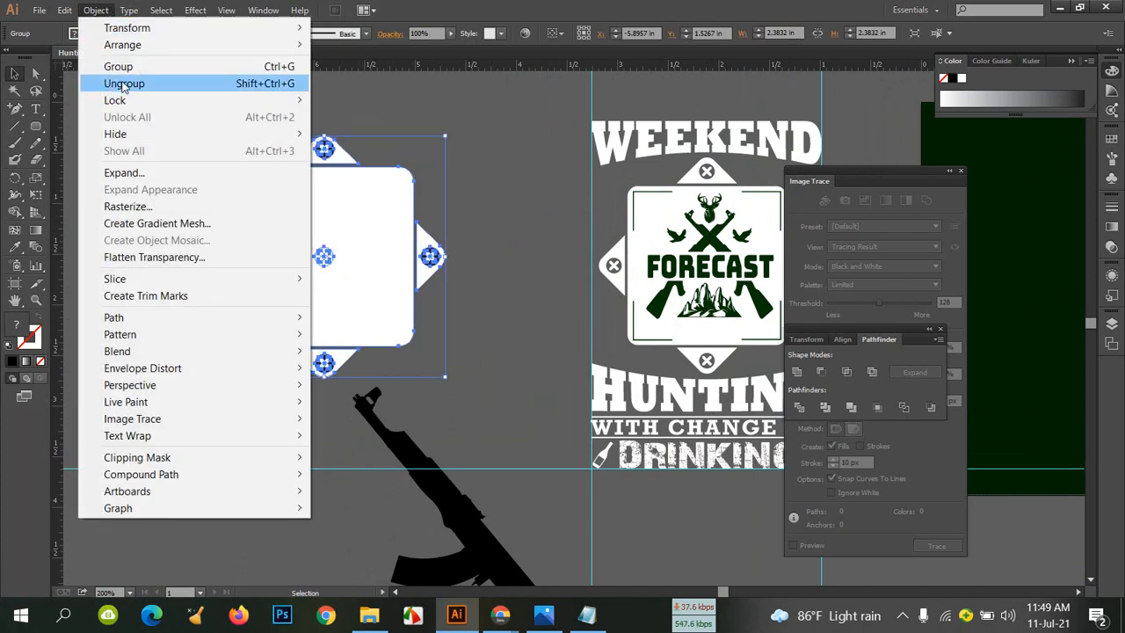
pyautogui.click(578, 186)
pyautogui.moveTo(209, 111); pyautogui.dragTo(482, 384)
pyautogui.moveTo(387, 263); pyautogui.dragTo(770, 510)
pyautogui.scroll(-3, 431, 258)
pyautogui.moveTo(772, 457); pyautogui.dragTo(698, 516)
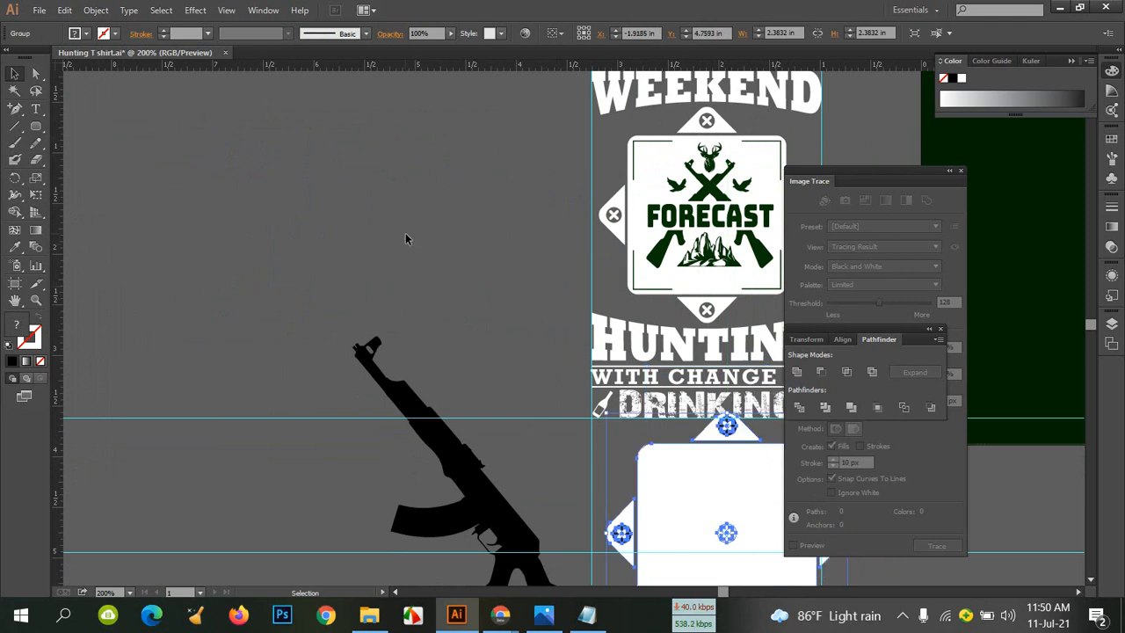
# Move the gun silhouette up into the empty area and scale it down proportionally to about 1.54 × 2.11 in
pyautogui.click(405, 232)
pyautogui.moveTo(456, 463); pyautogui.dragTo(380, 209)
pyautogui.scroll(5, 463, 319)
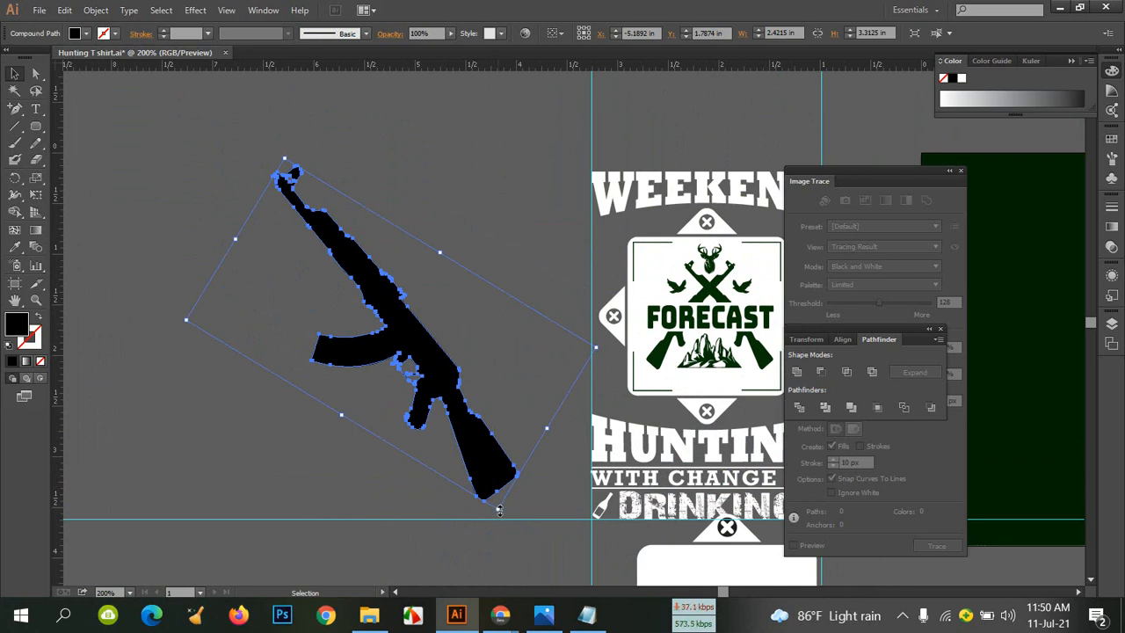
pyautogui.moveTo(498, 511); pyautogui.dragTo(409, 401)
pyautogui.click(468, 381)
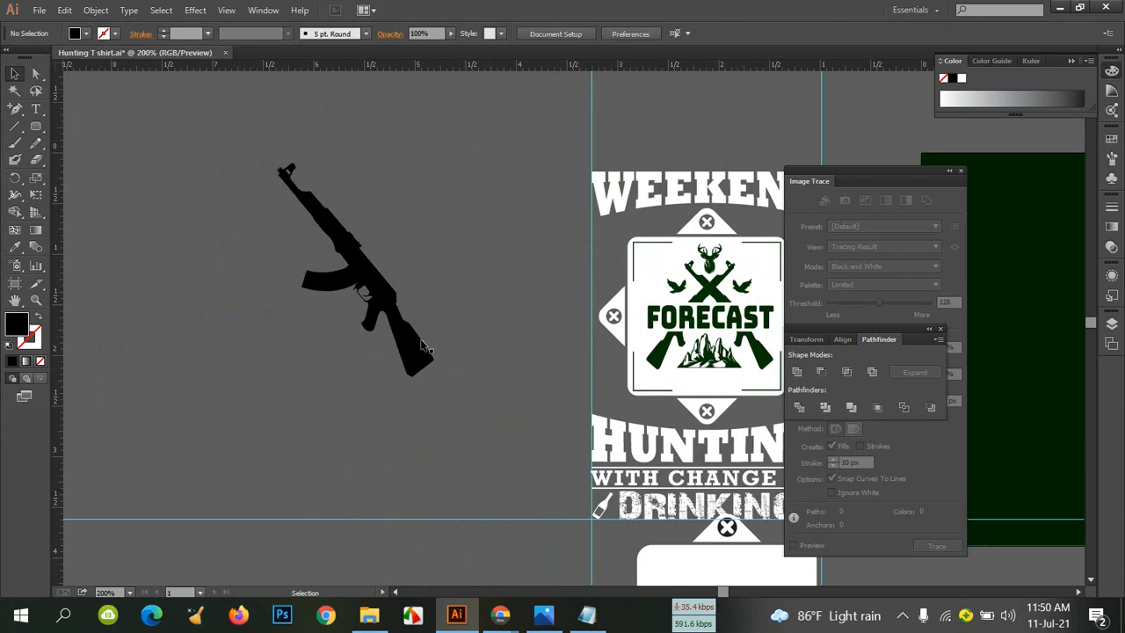
# Rotate the reduced gun silhouette very slightly counterclockwise
pyautogui.click(392, 314)
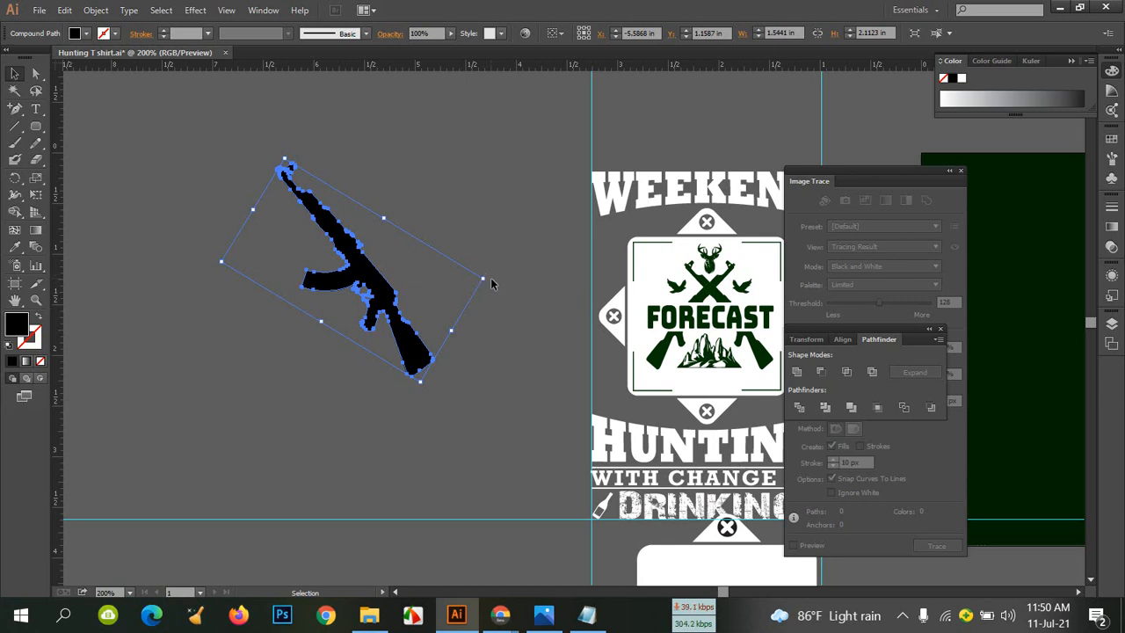
pyautogui.moveTo(488, 278); pyautogui.dragTo(497, 256)
pyautogui.moveTo(497, 253); pyautogui.dragTo(498, 280)
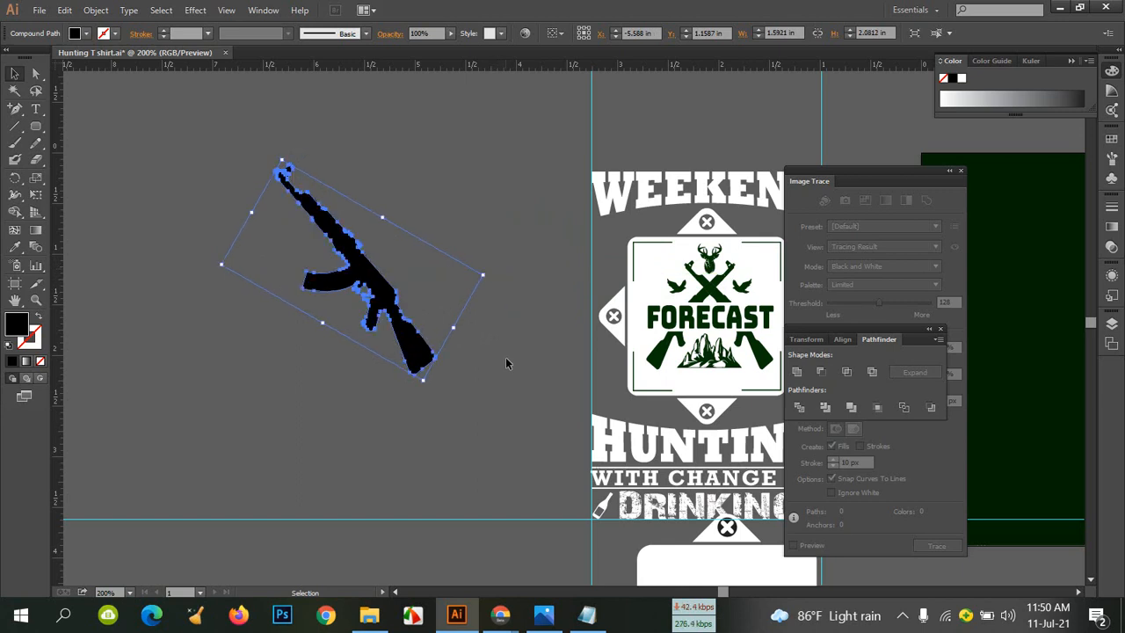
pyautogui.click(504, 353)
# Create a mirrored copy of the gun silhouette by reflecting it across the vertical axis
pyautogui.rightClick(368, 274)
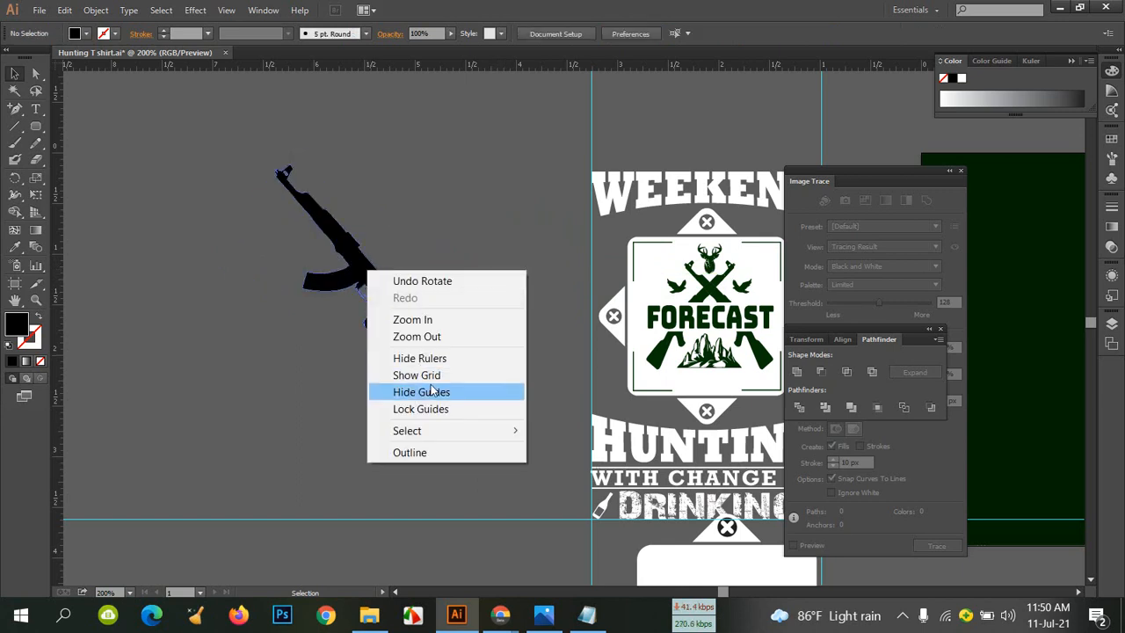
pyautogui.moveTo(445, 430)
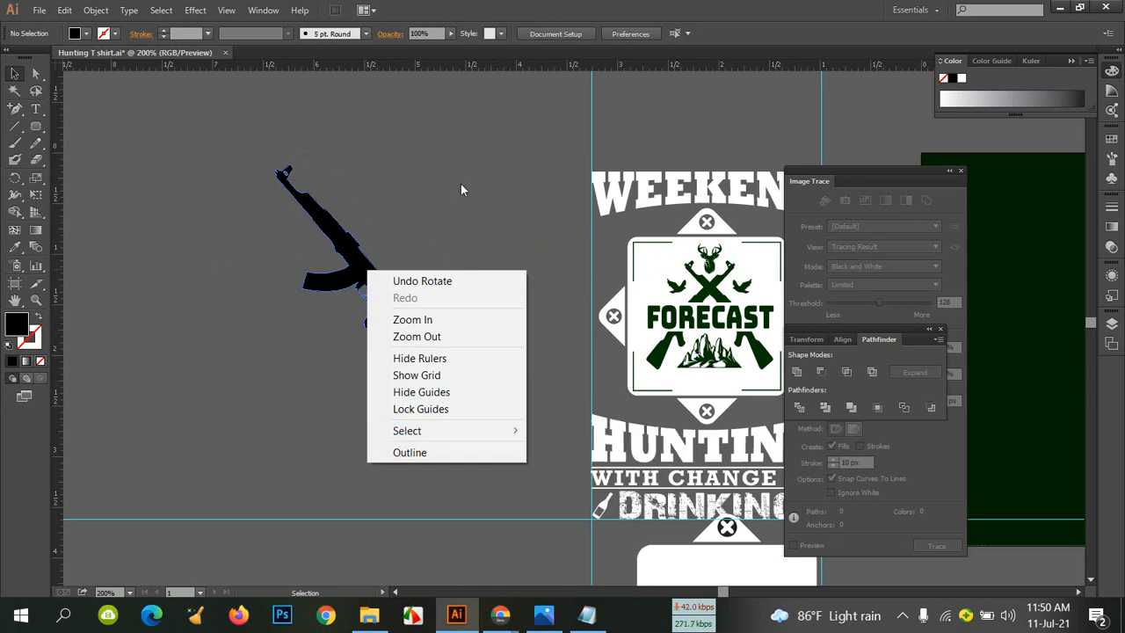
pyautogui.click(359, 265)
pyautogui.click(355, 263)
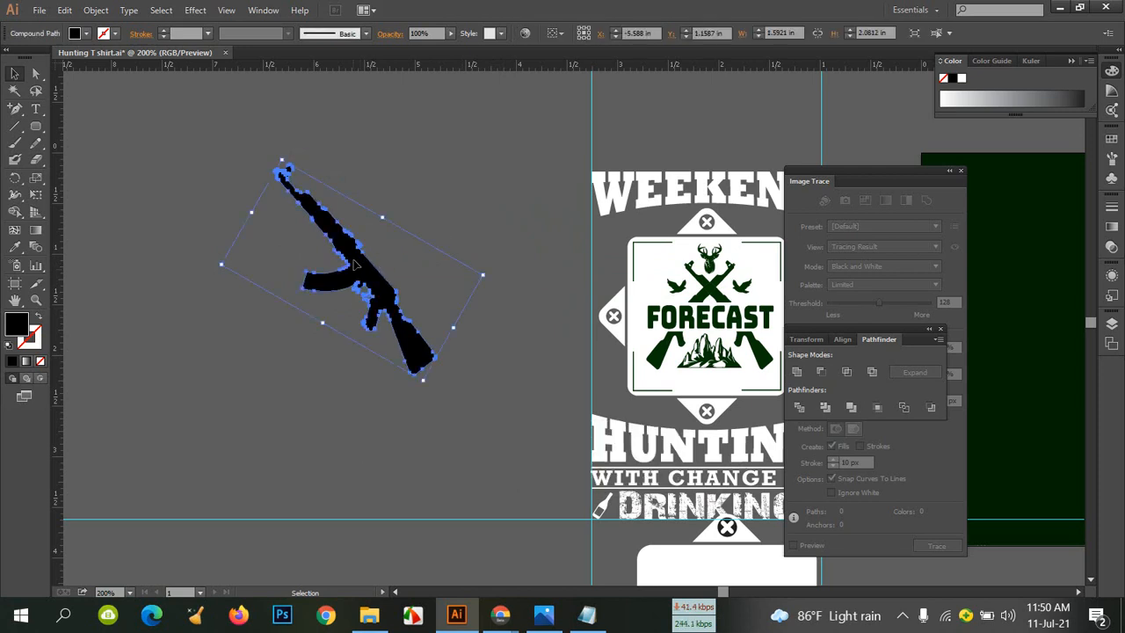
pyautogui.rightClick(355, 263)
pyautogui.moveTo(405, 375)
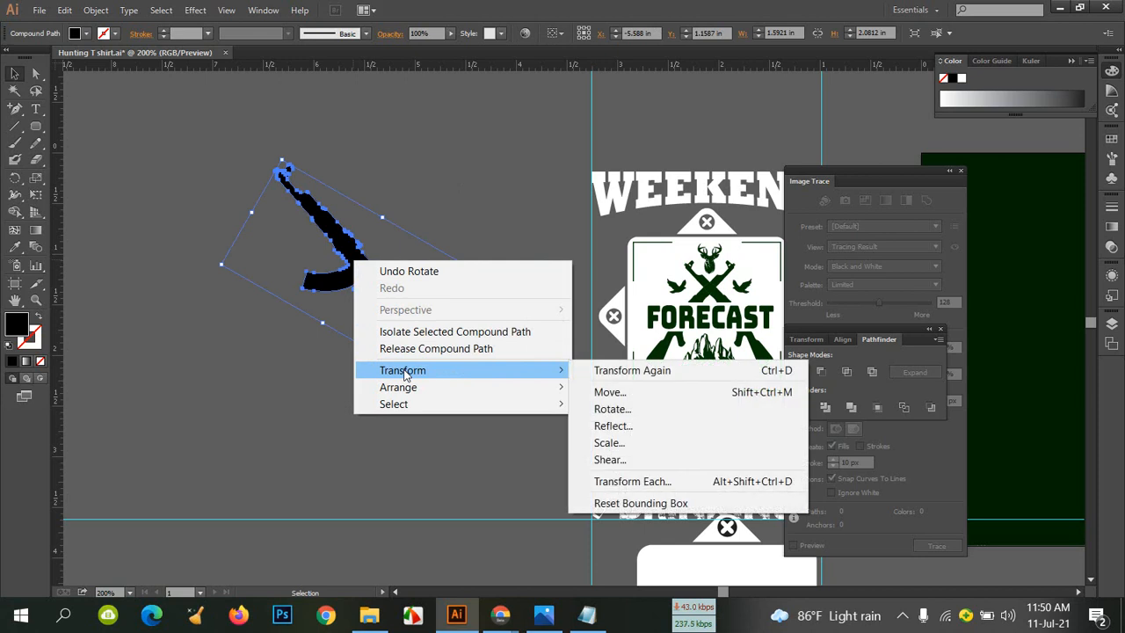
pyautogui.click(674, 429)
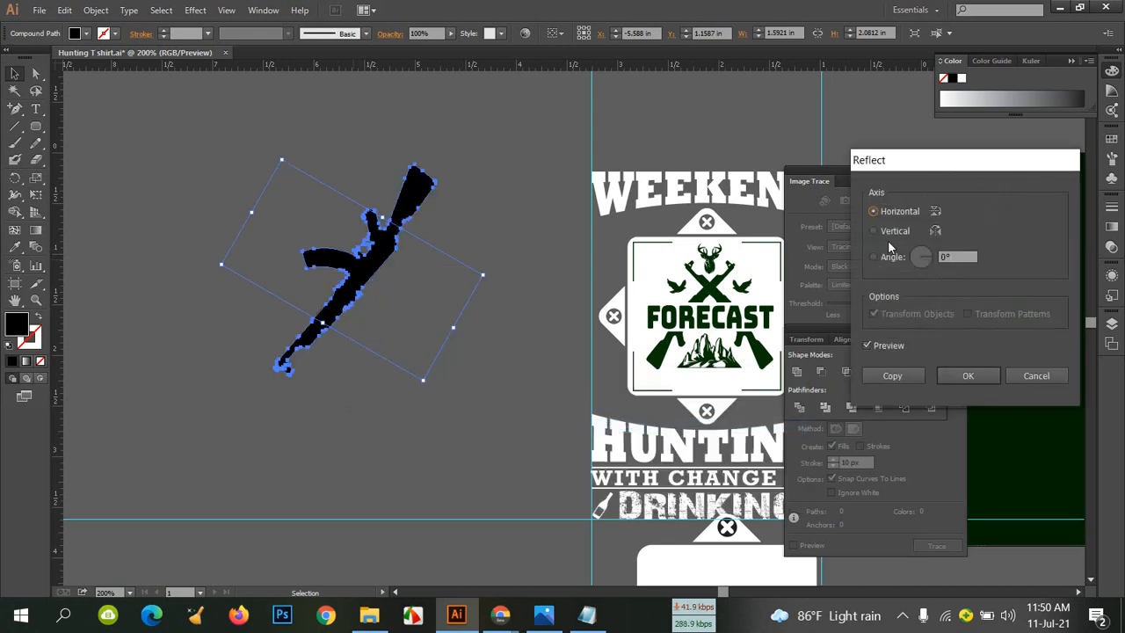
pyautogui.click(882, 234)
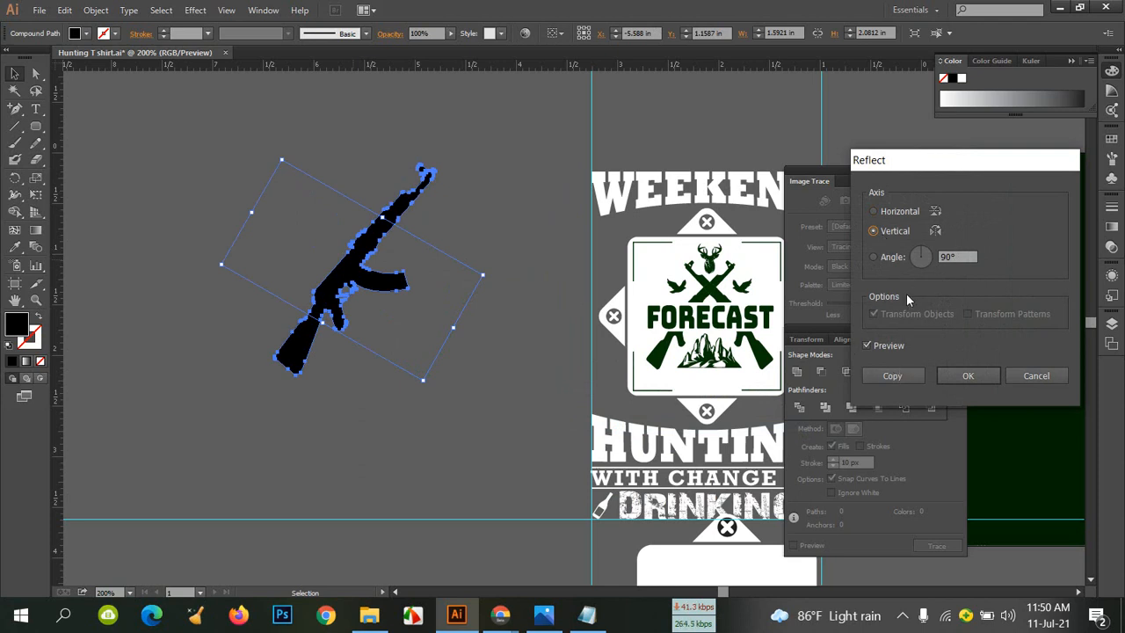
pyautogui.click(910, 376)
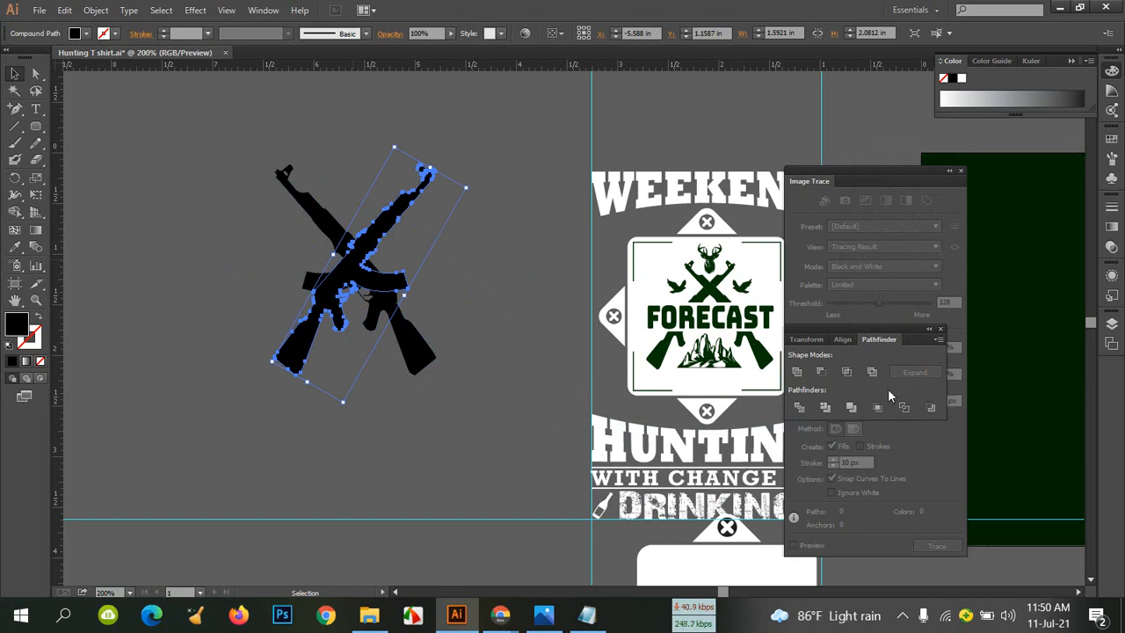
# Move the mirrored gun to the left, then nudge it up and right so the two barrels cross with their muzzles level
pyautogui.moveTo(353, 266); pyautogui.dragTo(253, 267)
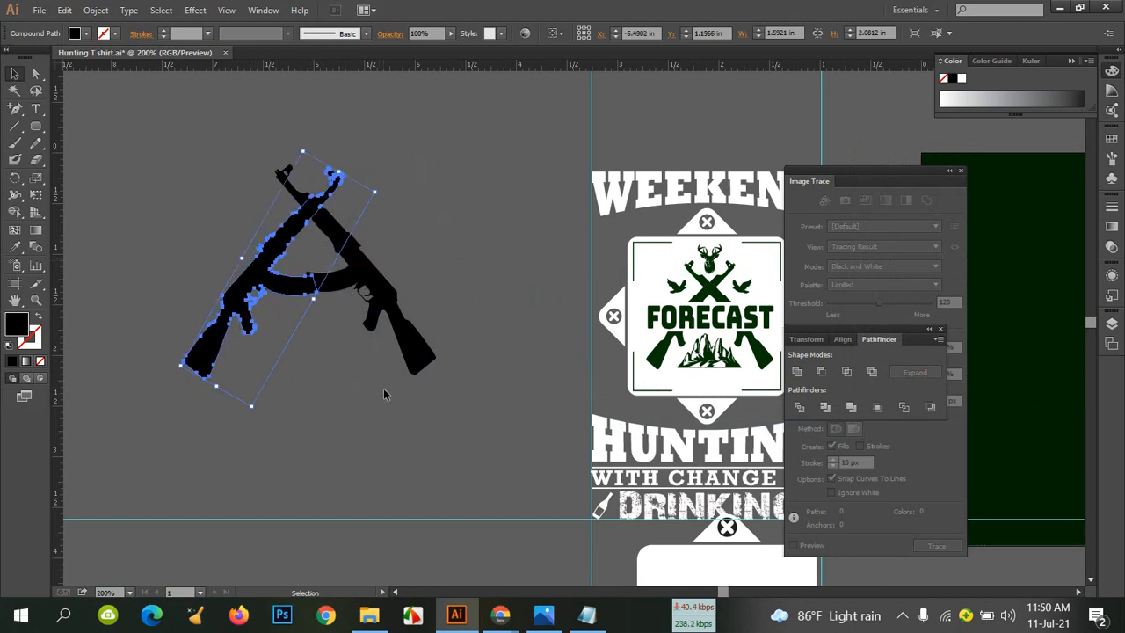
pyautogui.press('Up')
pyautogui.press('Up')
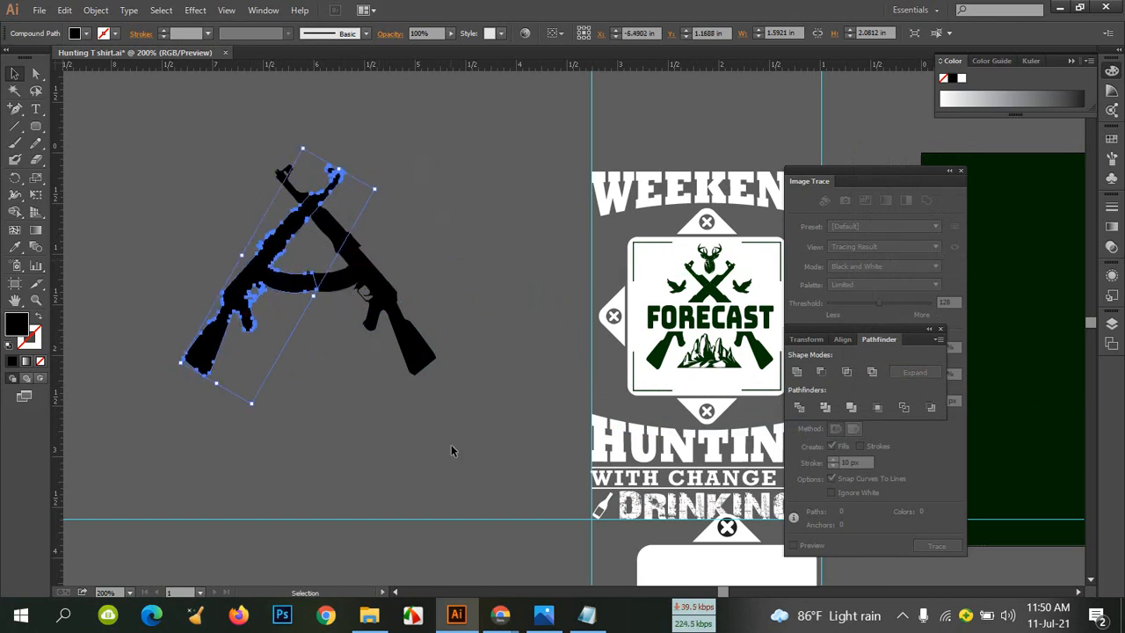
pyautogui.press('Up')
pyautogui.press('Right')
pyautogui.press('Right')
pyautogui.press('Right')
pyautogui.press('Right')
pyautogui.press('Right')
pyautogui.press('Right')
pyautogui.press('Right')
pyautogui.press('Right')
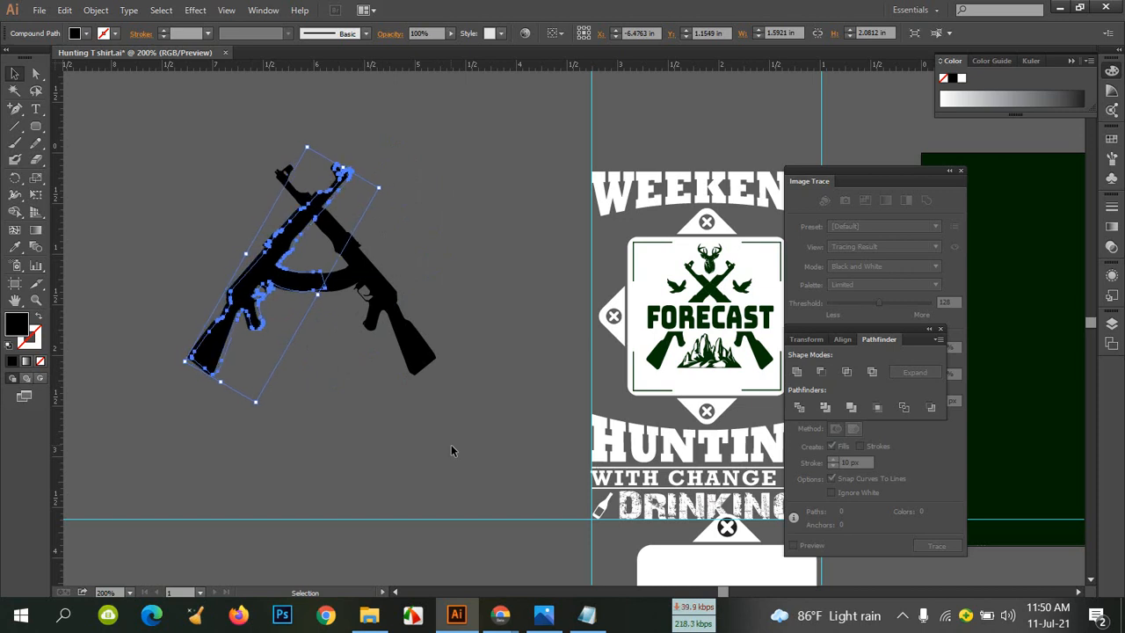
pyautogui.press('Right')
pyautogui.press('Right')
pyautogui.press('Right')
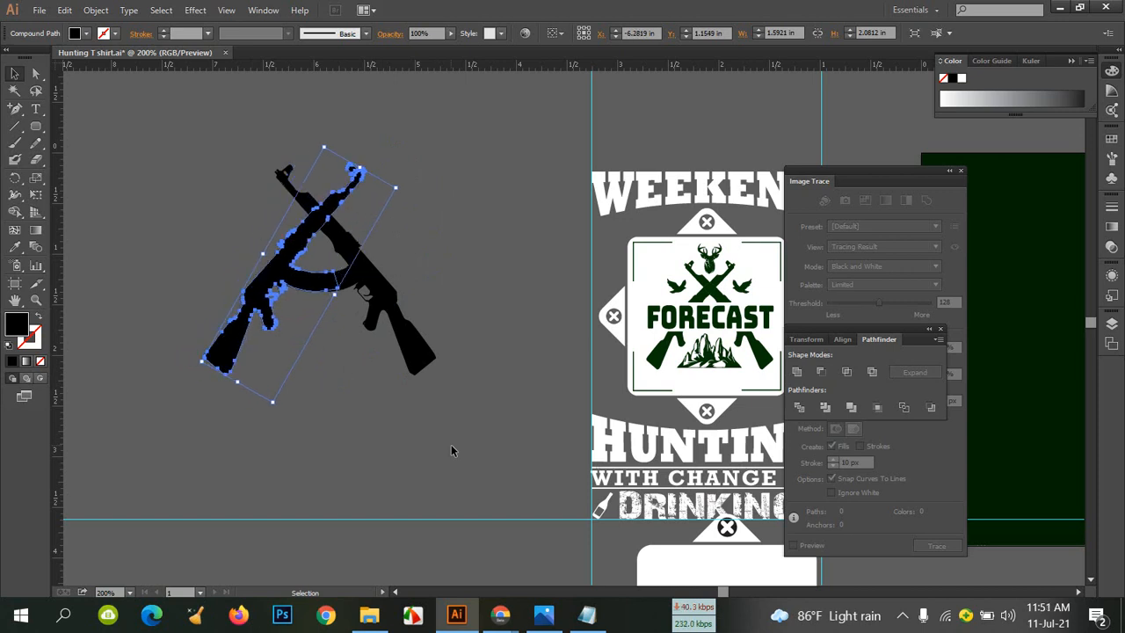
pyautogui.click(410, 417)
# Nudge the mirrored gun to the right until both curved magazines merge into one even arc
pyautogui.moveTo(254, 132); pyautogui.dragTo(481, 474)
pyautogui.hotkey('ctrl', '+')
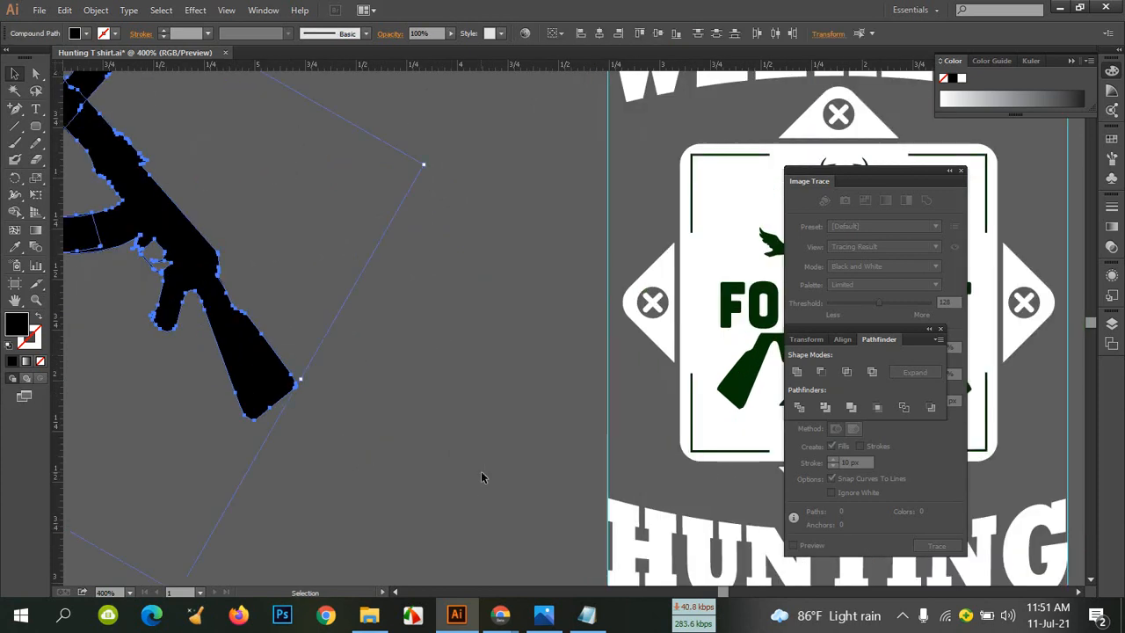
pyautogui.moveTo(488, 443); pyautogui.dragTo(864, 495)
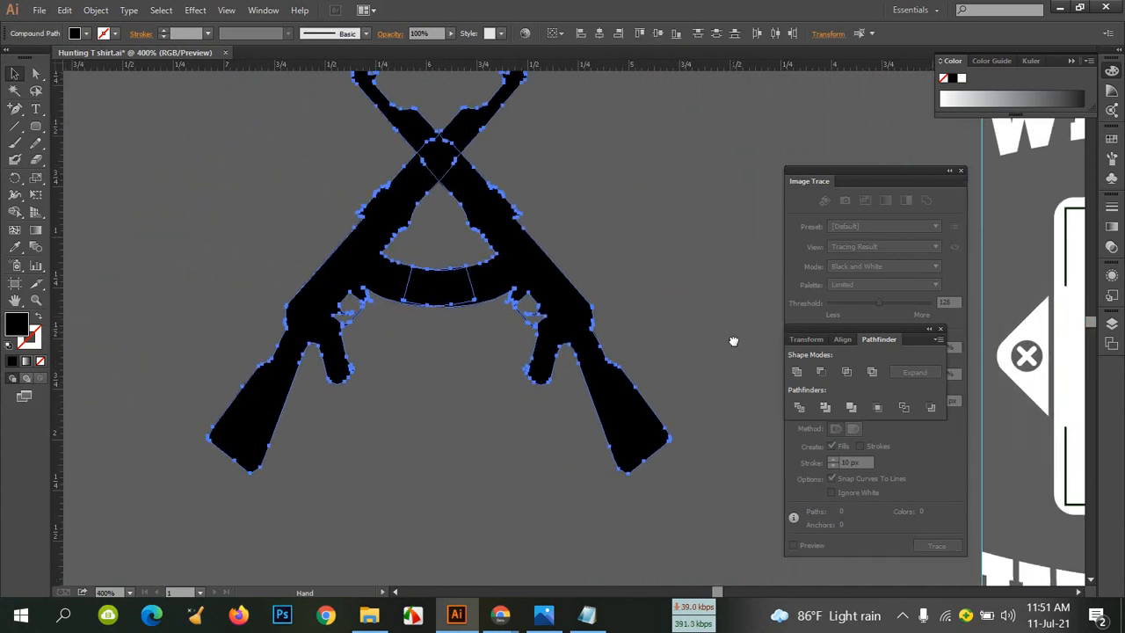
pyautogui.moveTo(734, 318); pyautogui.dragTo(766, 458)
pyautogui.click(701, 350)
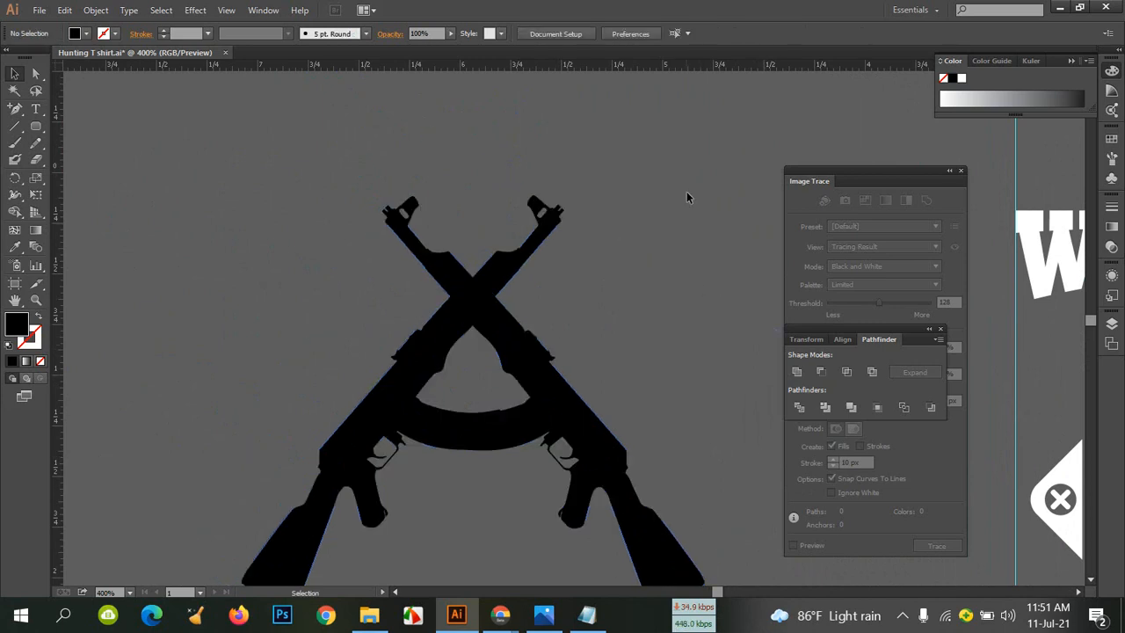
pyautogui.click(484, 427)
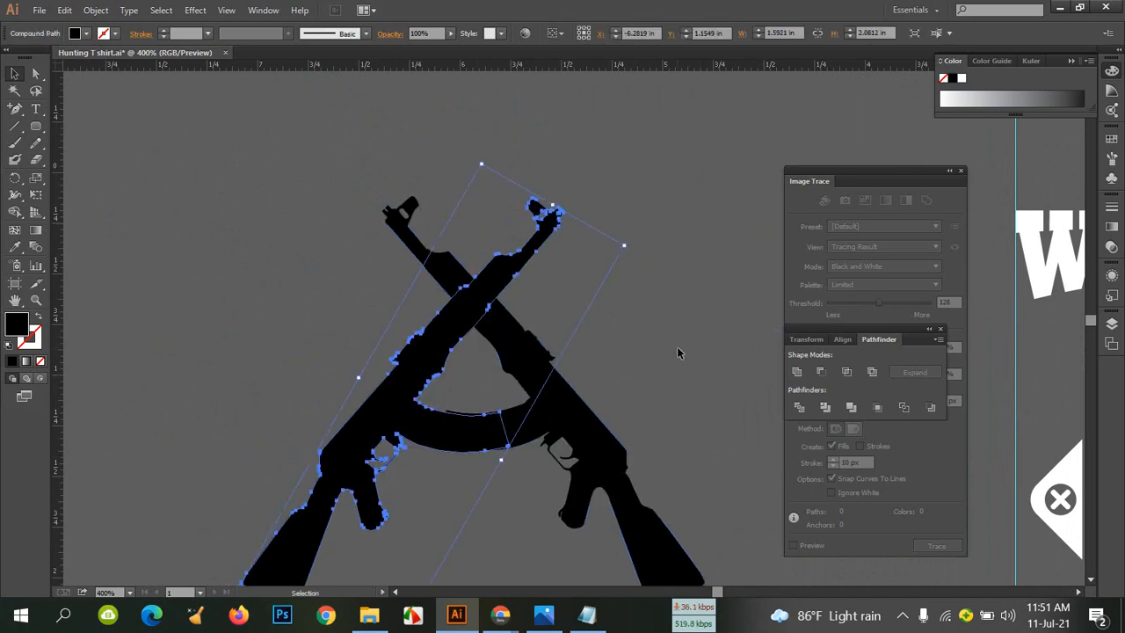
pyautogui.press('Right')
pyautogui.press('Right')
pyautogui.press('Right')
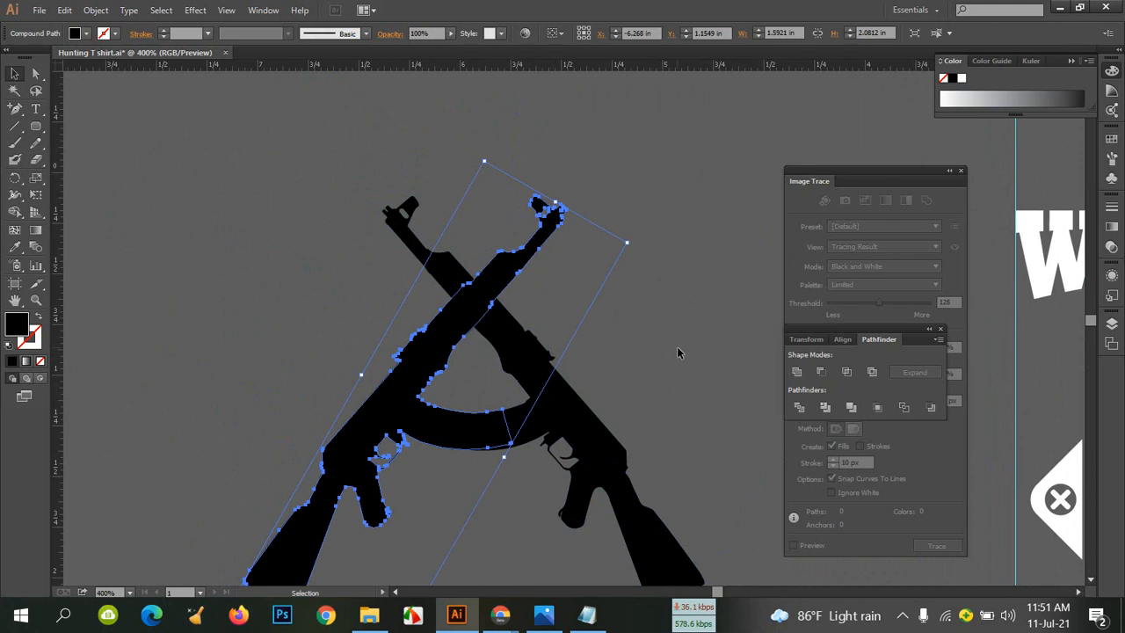
pyautogui.press('Right')
pyautogui.press('Right')
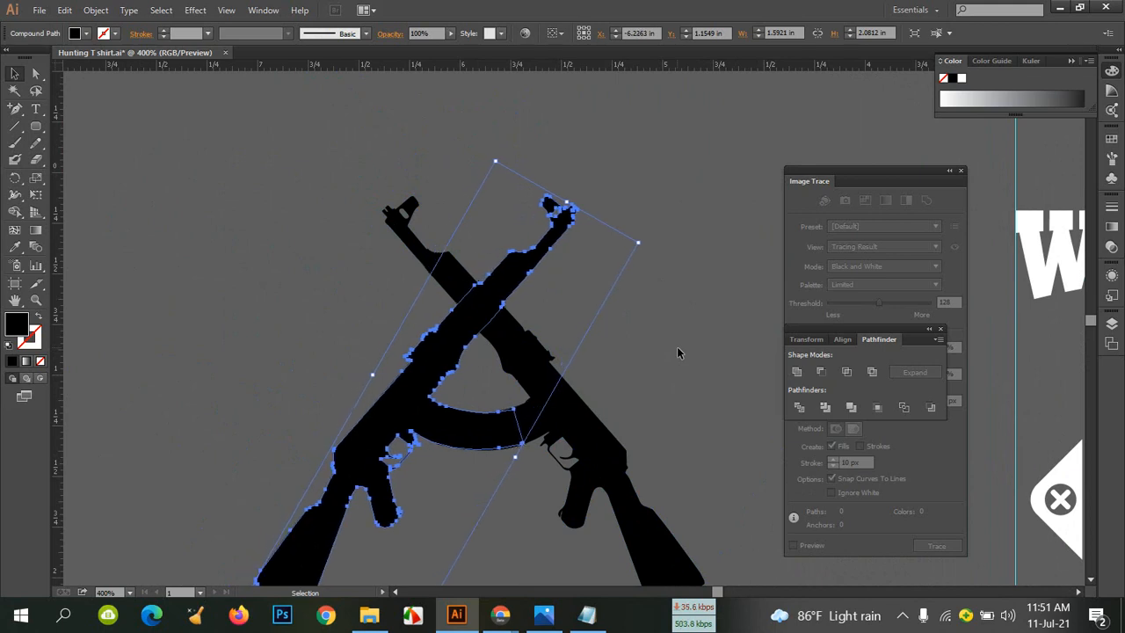
pyautogui.press('Left')
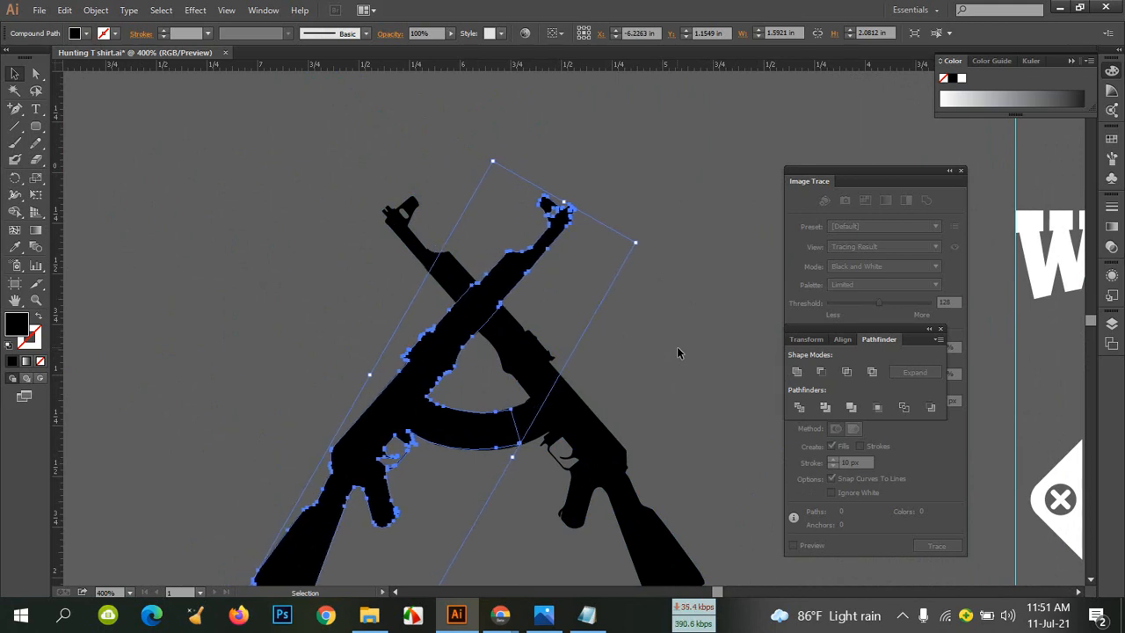
pyautogui.click(677, 348)
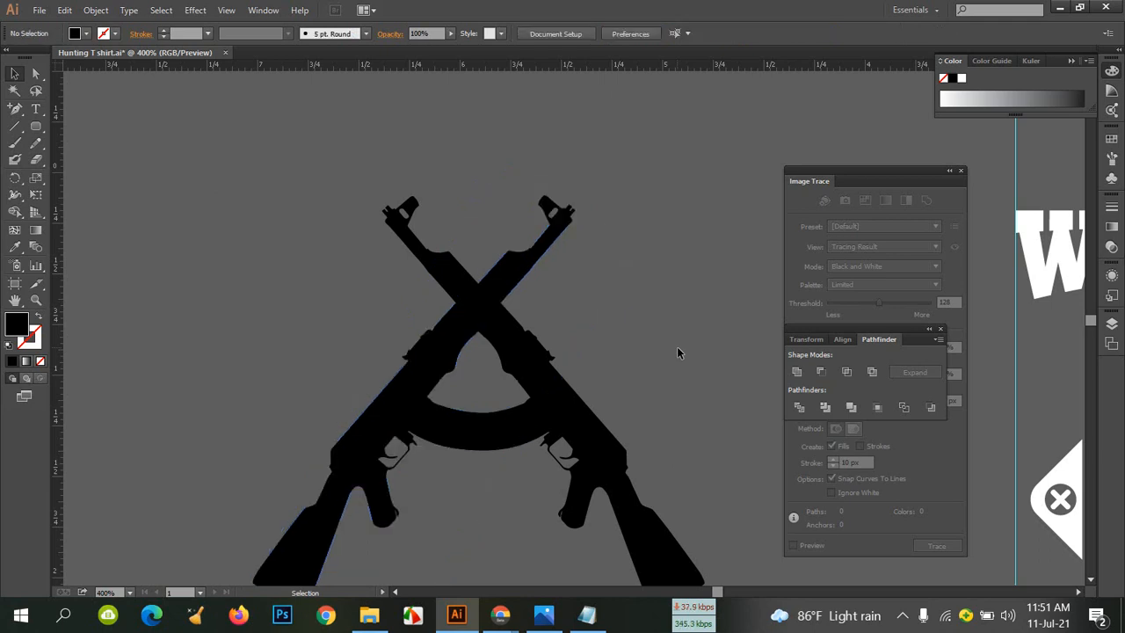
# Fine-tune the crossing of the two guns by nudging the mirrored gun slightly further right
pyautogui.hotkey('ctrl', '-')
pyautogui.hotkey('ctrl', '-')
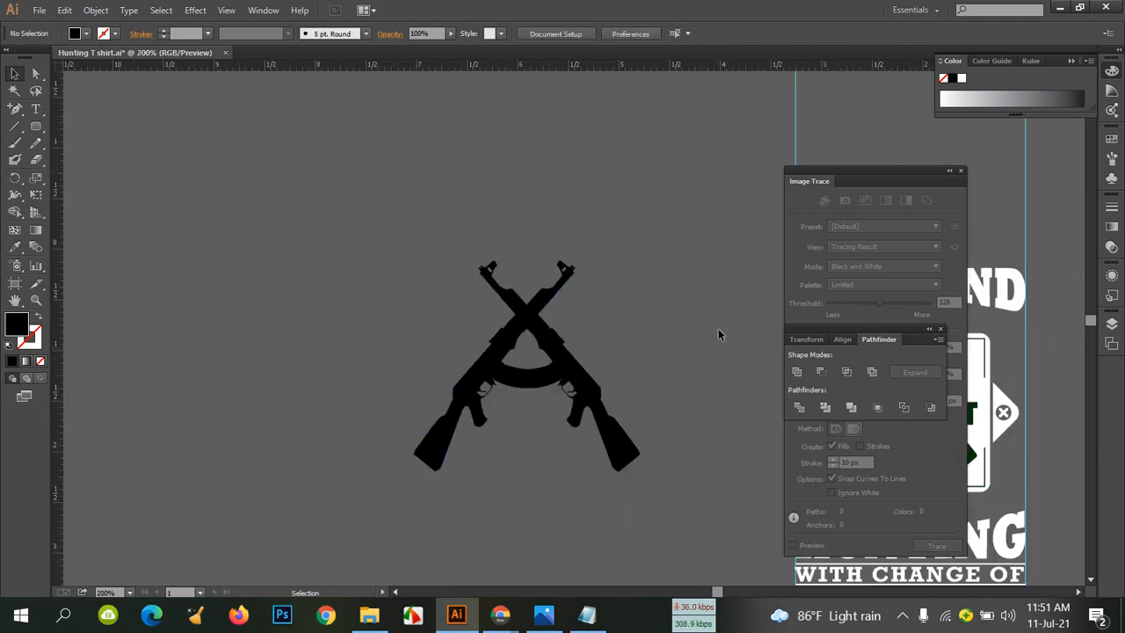
pyautogui.moveTo(692, 319); pyautogui.dragTo(422, 239)
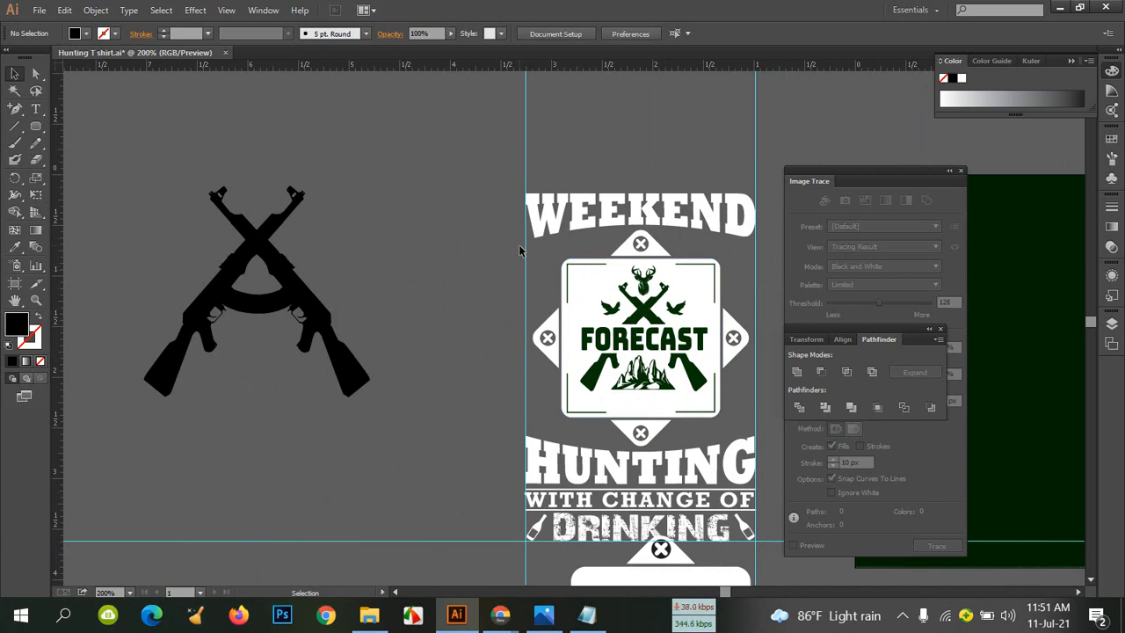
pyautogui.click(223, 283)
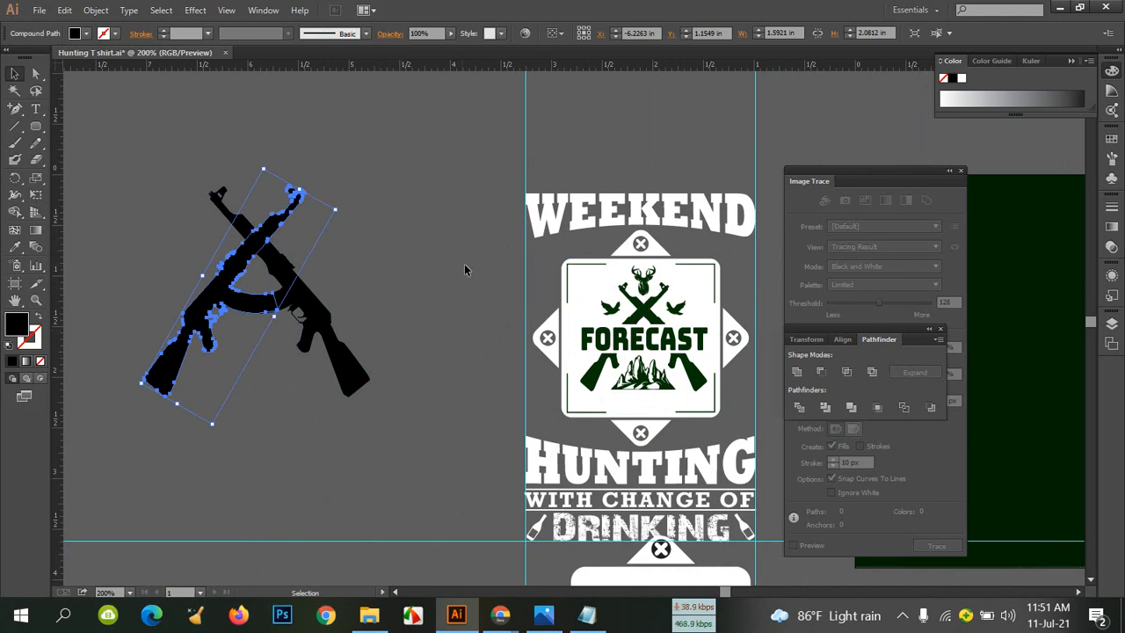
pyautogui.click(389, 240)
pyautogui.click(225, 294)
pyautogui.press('Left')
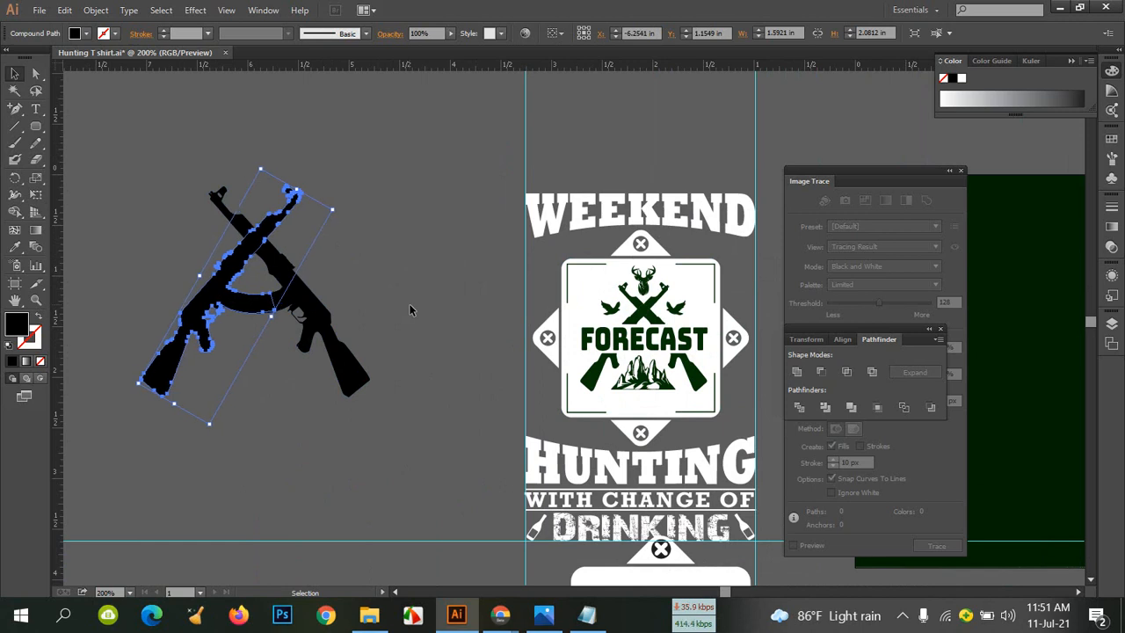
pyautogui.press('Right')
pyautogui.press('Right')
pyautogui.press('Right')
pyautogui.press('Right')
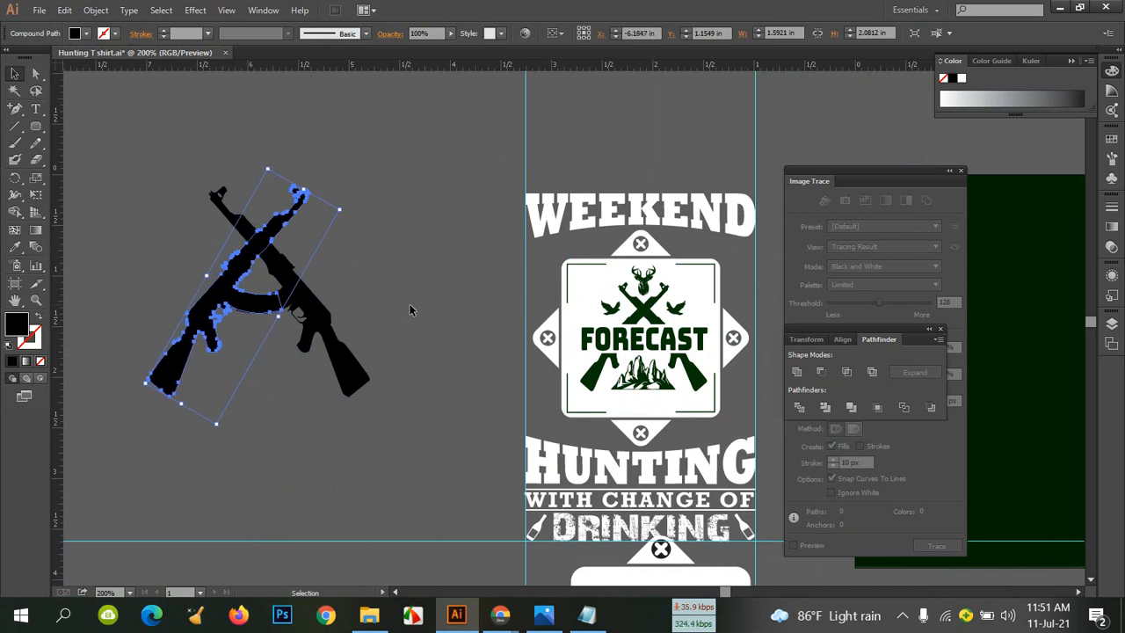
pyautogui.click(408, 303)
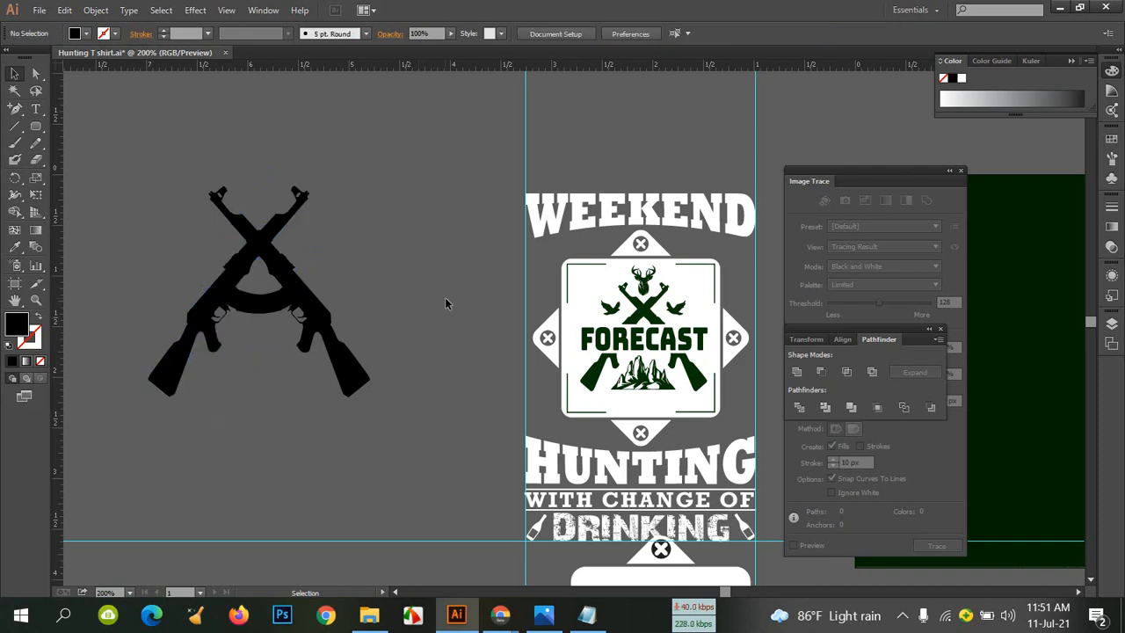
# Group the two crossed guns into one object
pyautogui.moveTo(155, 158); pyautogui.dragTo(399, 423)
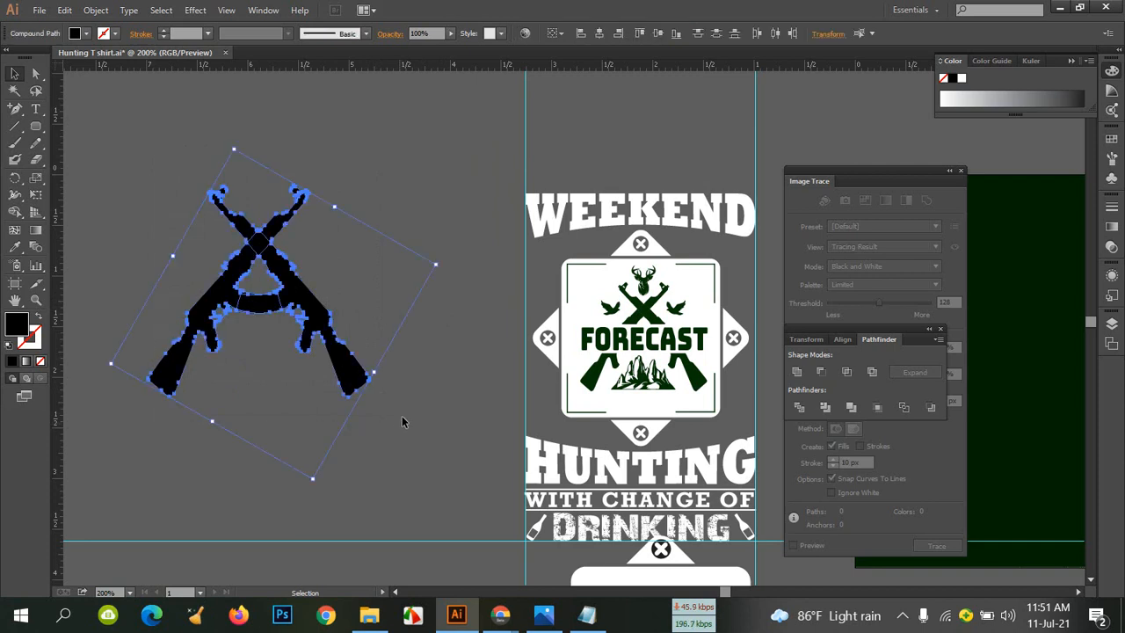
pyautogui.hotkey('ctrl', 'g')
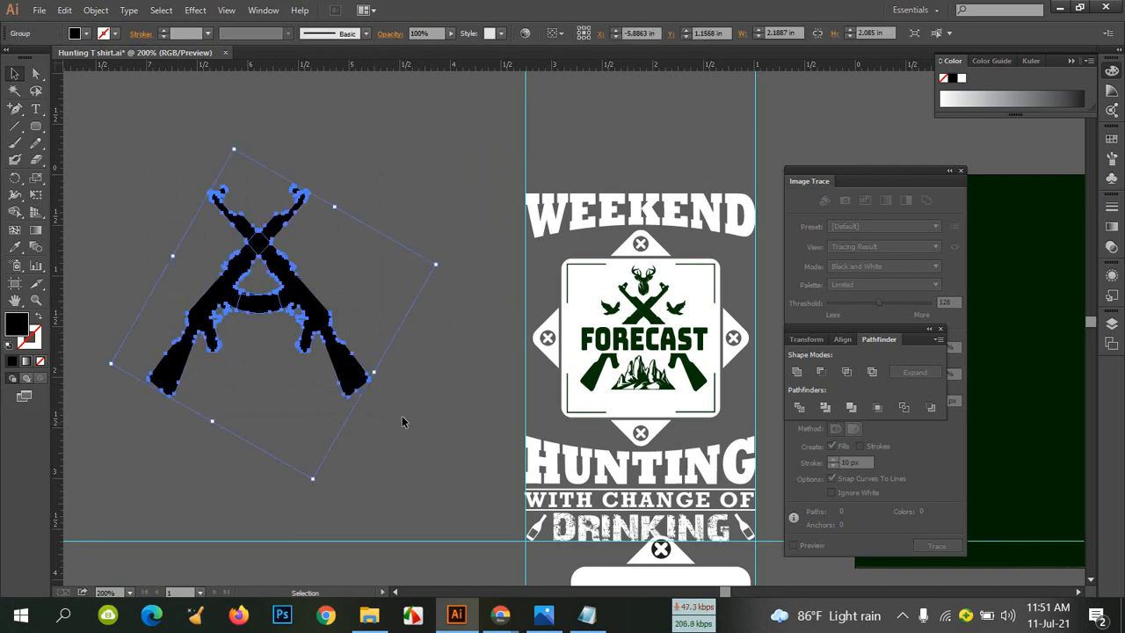
pyautogui.click(506, 239)
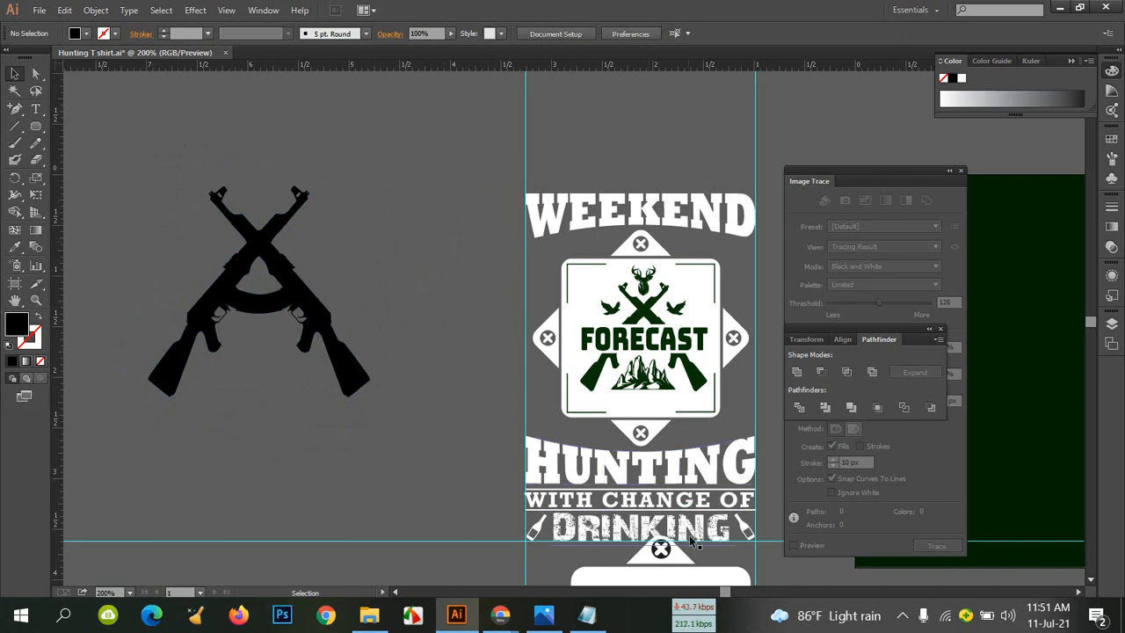
# Move the blank white badge up beside the crossed guns and relocate the Image Trace and Pathfinder panels away from the artwork
pyautogui.moveTo(649, 566); pyautogui.dragTo(402, 175)
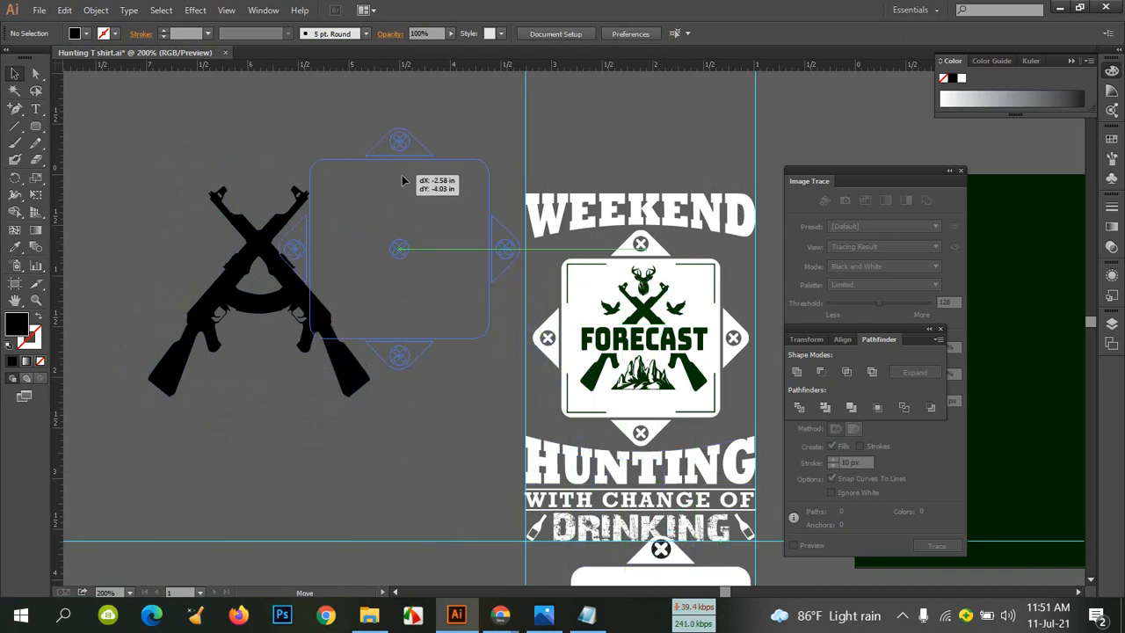
pyautogui.click(392, 447)
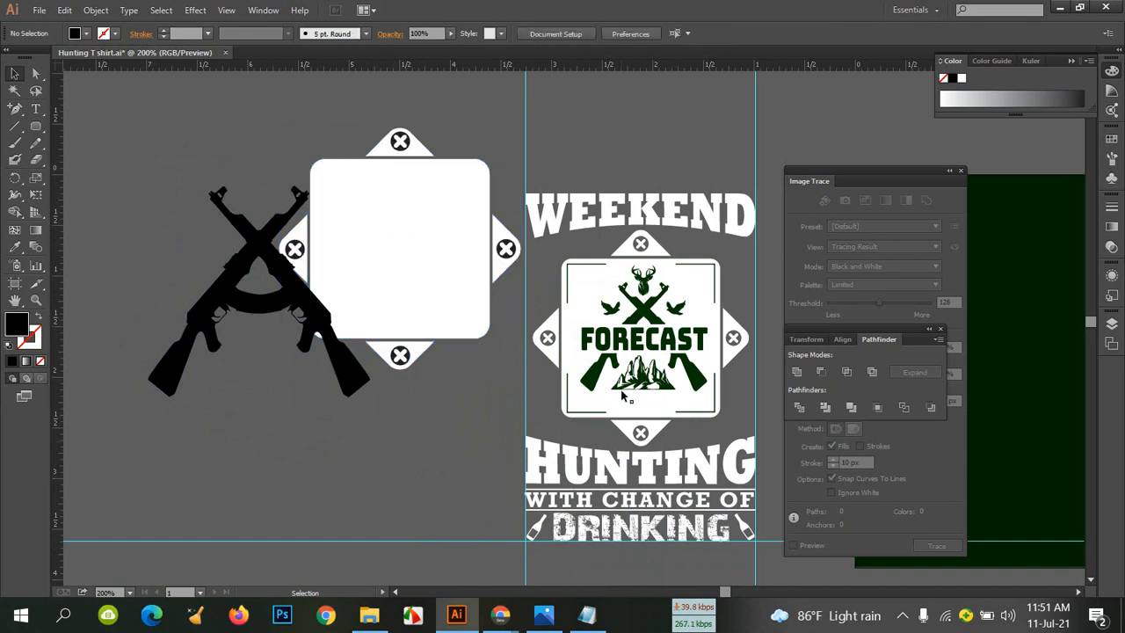
pyautogui.moveTo(850, 176); pyautogui.dragTo(971, 172)
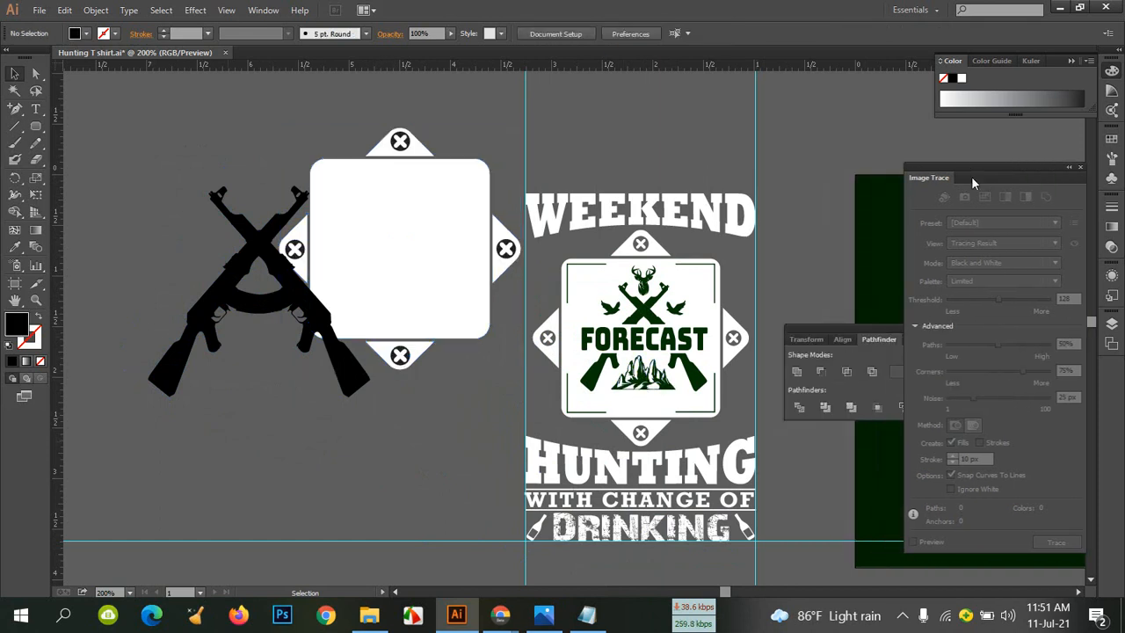
pyautogui.moveTo(825, 331); pyautogui.dragTo(1003, 337)
# Space out the crossed guns and the blank badge so they stand side by side, clear of the finished design
pyautogui.moveTo(783, 318); pyautogui.dragTo(932, 323)
pyautogui.moveTo(405, 323); pyautogui.dragTo(287, 323)
pyautogui.moveTo(540, 281); pyautogui.dragTo(517, 387)
pyautogui.click(519, 175)
pyautogui.moveTo(358, 328); pyautogui.dragTo(307, 314)
pyautogui.moveTo(469, 338); pyautogui.dragTo(448, 315)
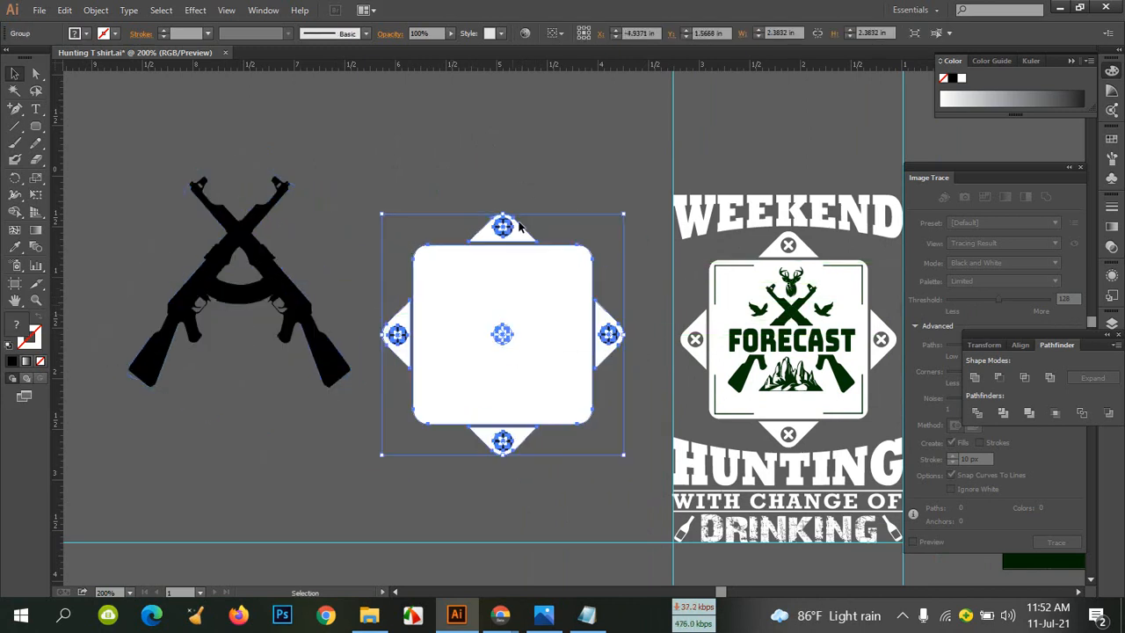
pyautogui.click(535, 176)
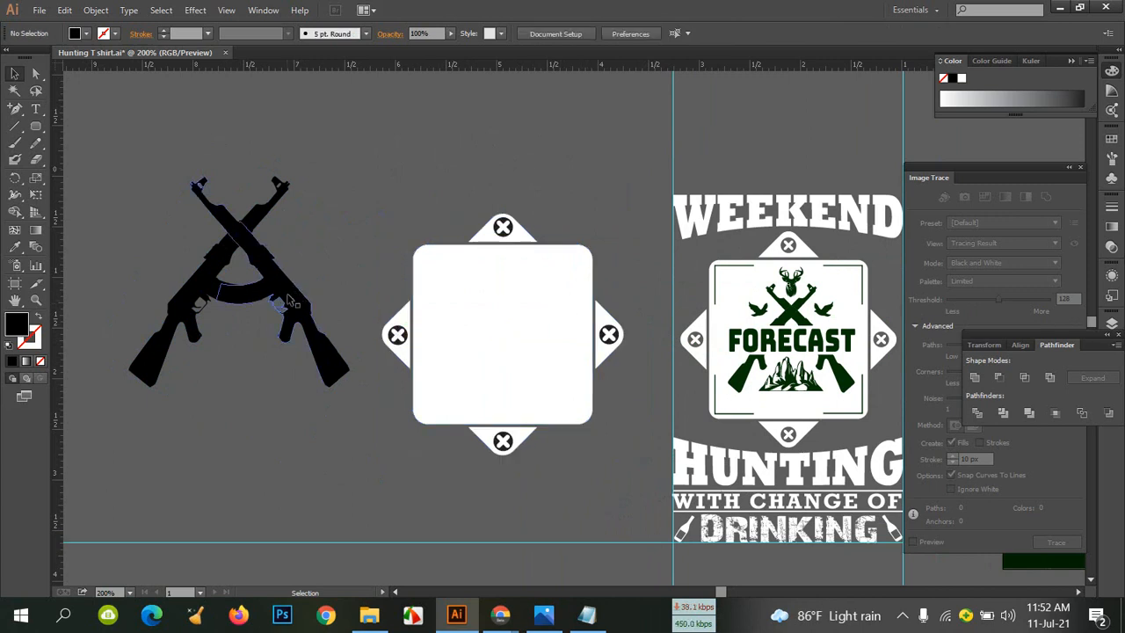
# Scale the crossed guns down proportionally to about 1.54 in wide and place them inside the white badge
pyautogui.click(290, 301)
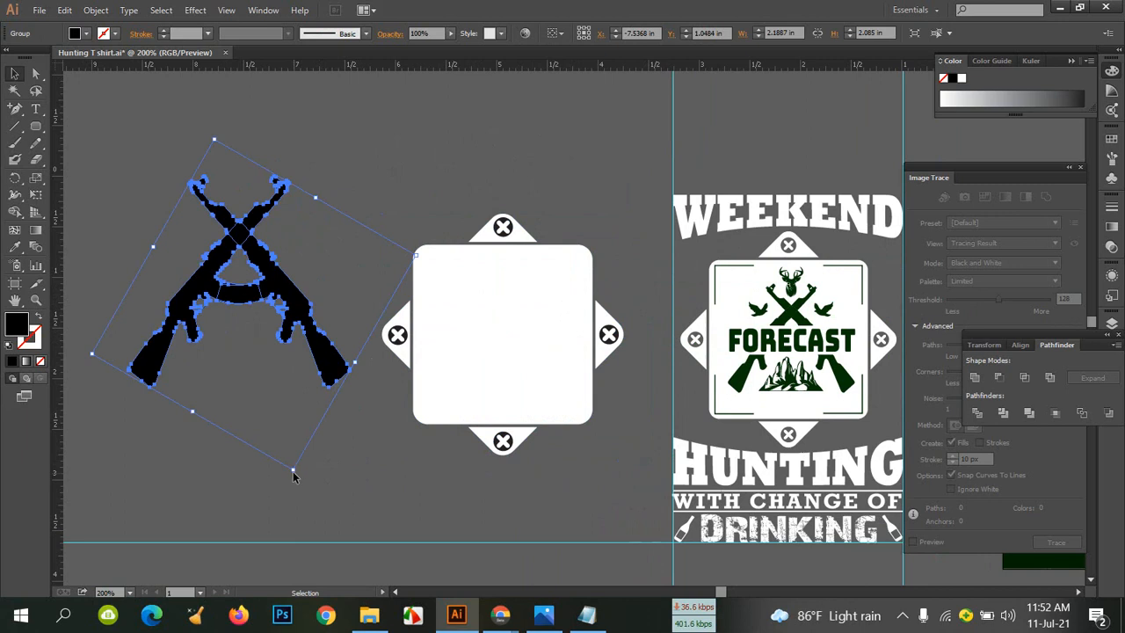
pyautogui.moveTo(293, 470); pyautogui.dragTo(279, 402)
pyautogui.click(314, 439)
pyautogui.moveTo(335, 290); pyautogui.dragTo(552, 356)
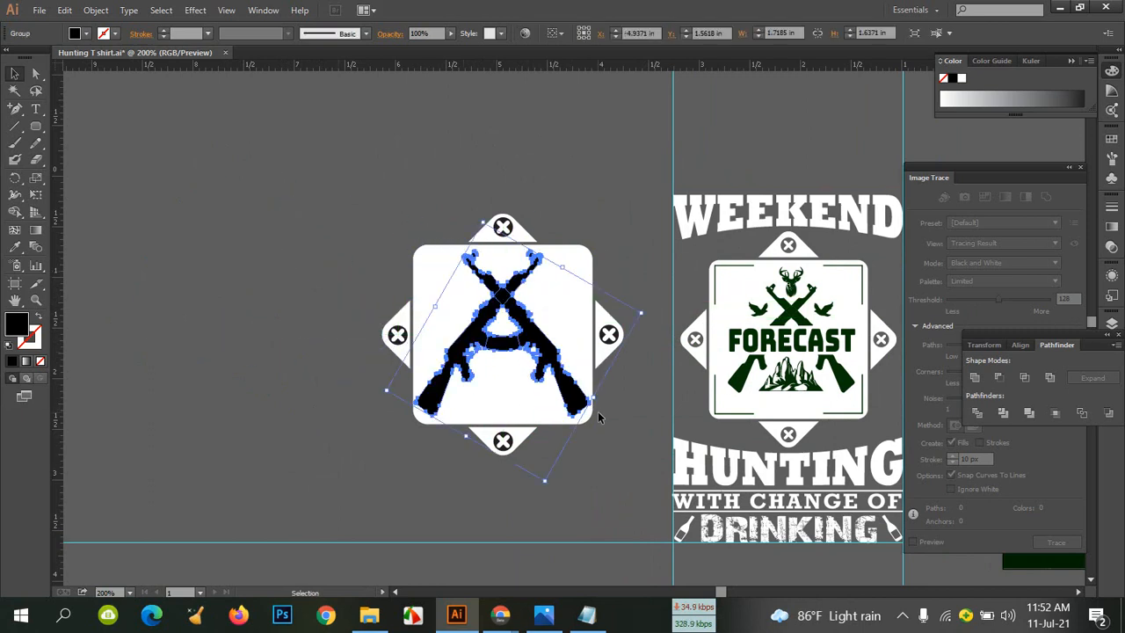
pyautogui.moveTo(546, 483); pyautogui.dragTo(538, 455)
pyautogui.click(567, 475)
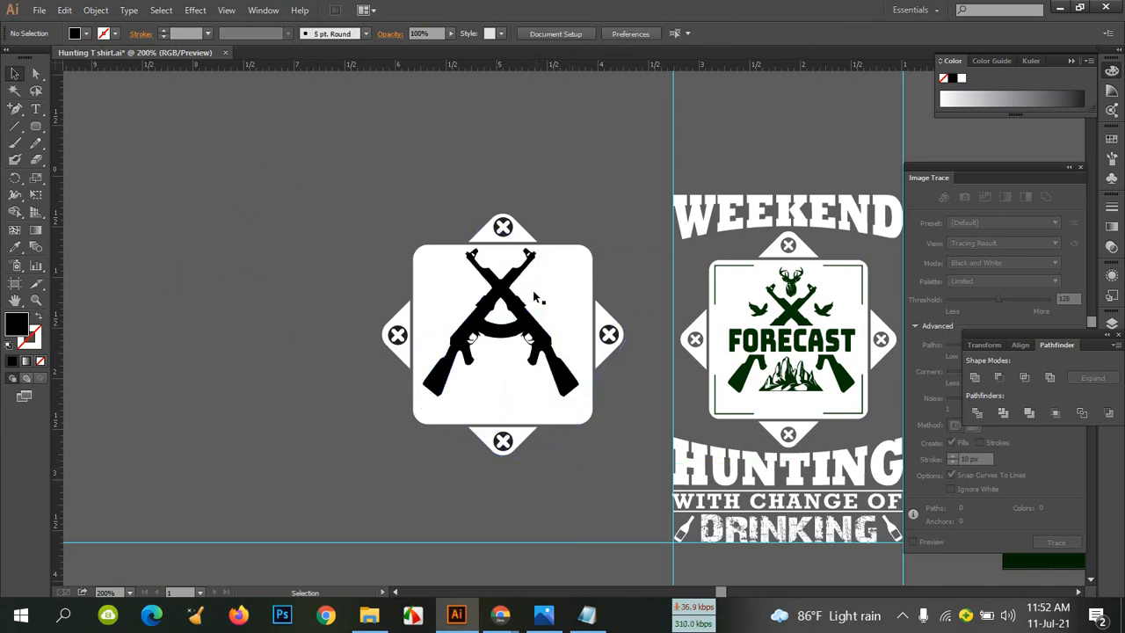
# Center the crossed guns and the badge on each other both horizontally and vertically
pyautogui.moveTo(413, 158); pyautogui.dragTo(622, 443)
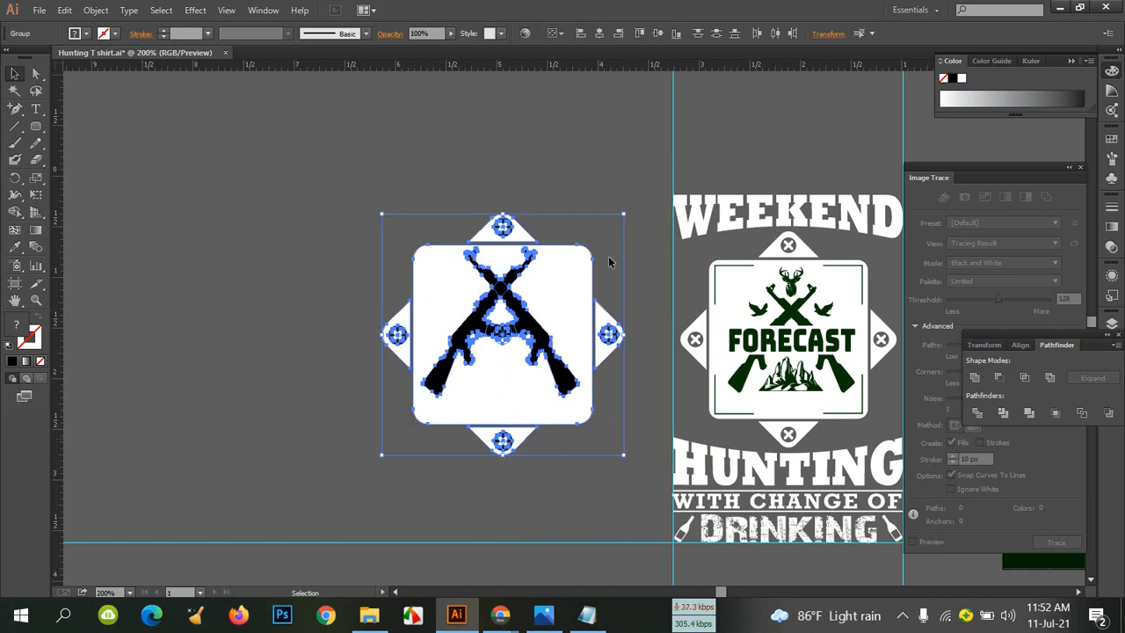
pyautogui.click(597, 36)
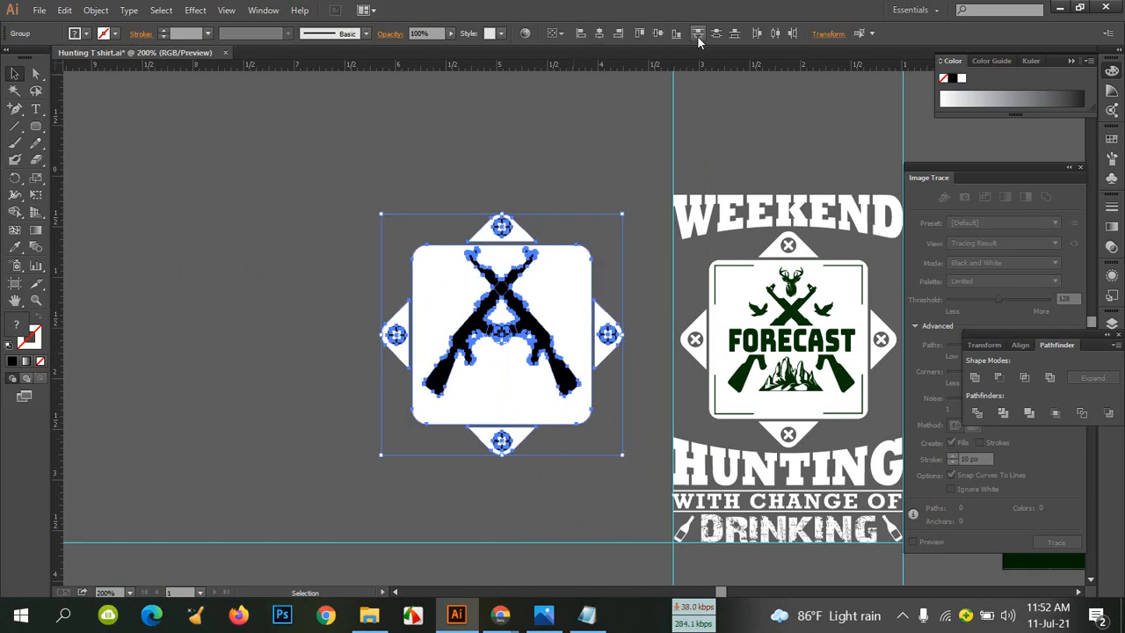
pyautogui.click(659, 33)
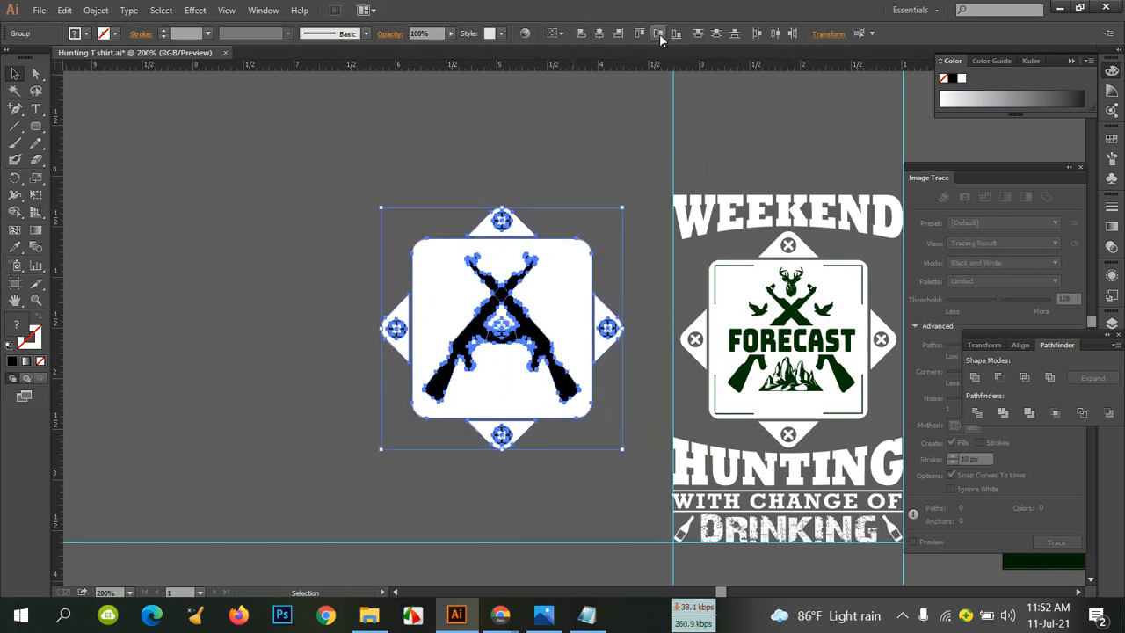
pyautogui.click(602, 106)
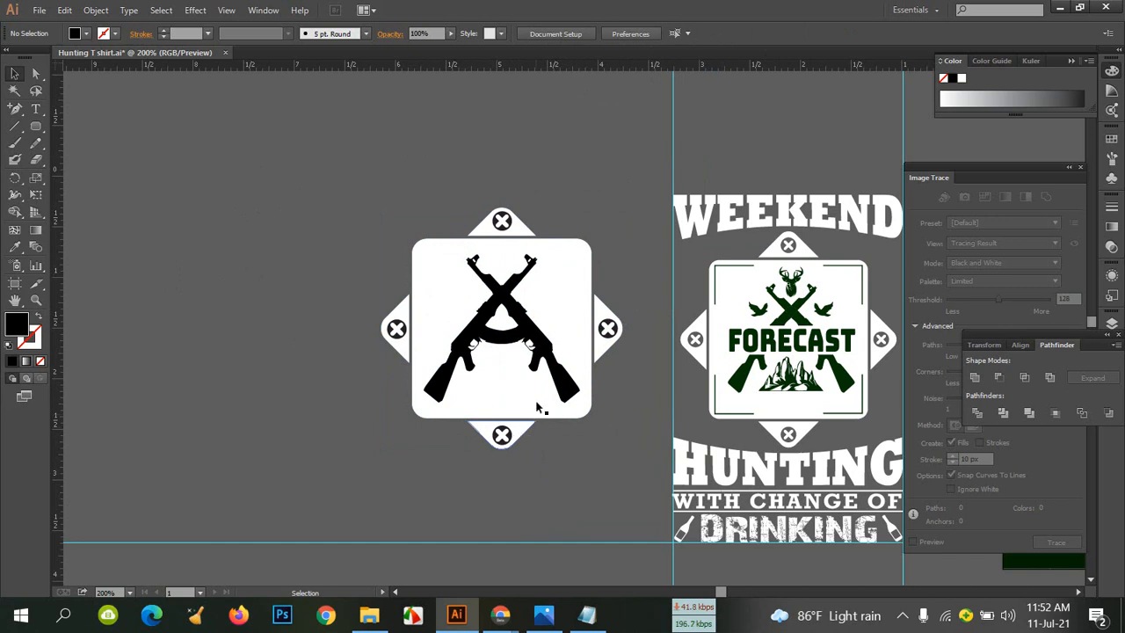
# Recolor the crossed guns with the dark green #043304 sampled from the finished design using the Eyedropper
pyautogui.click(531, 344)
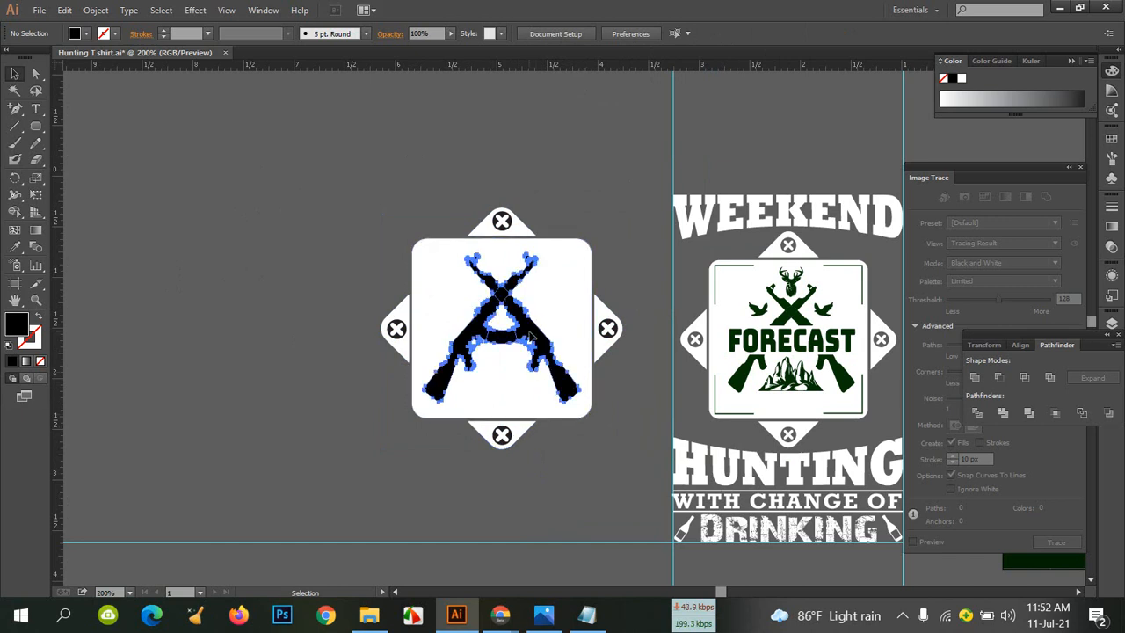
pyautogui.click(15, 247)
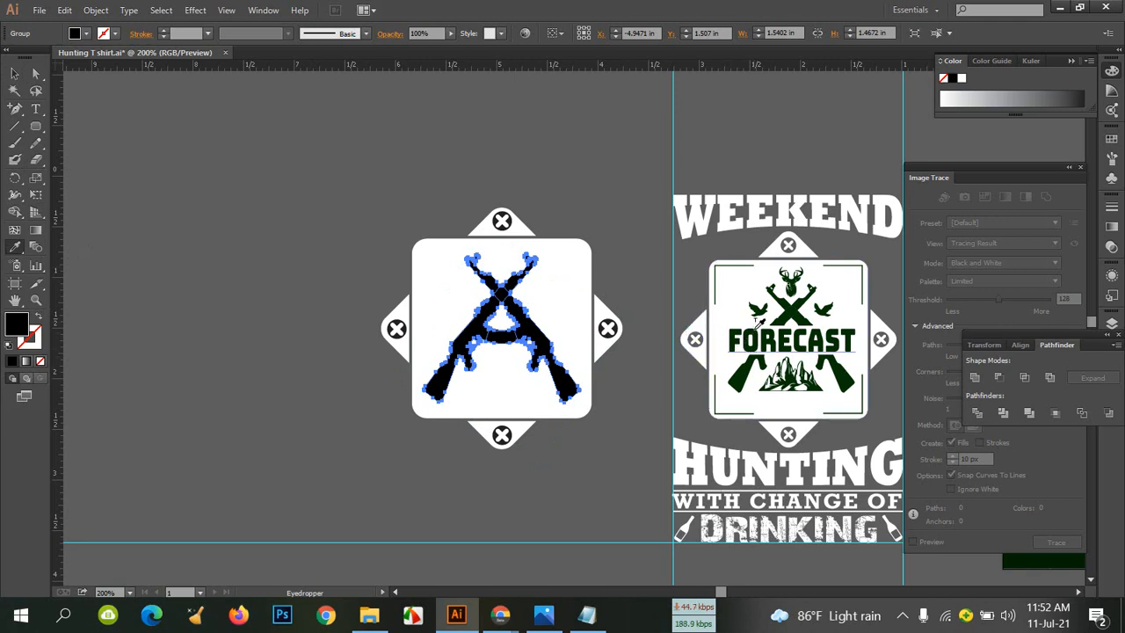
pyautogui.click(759, 325)
pyautogui.click(15, 73)
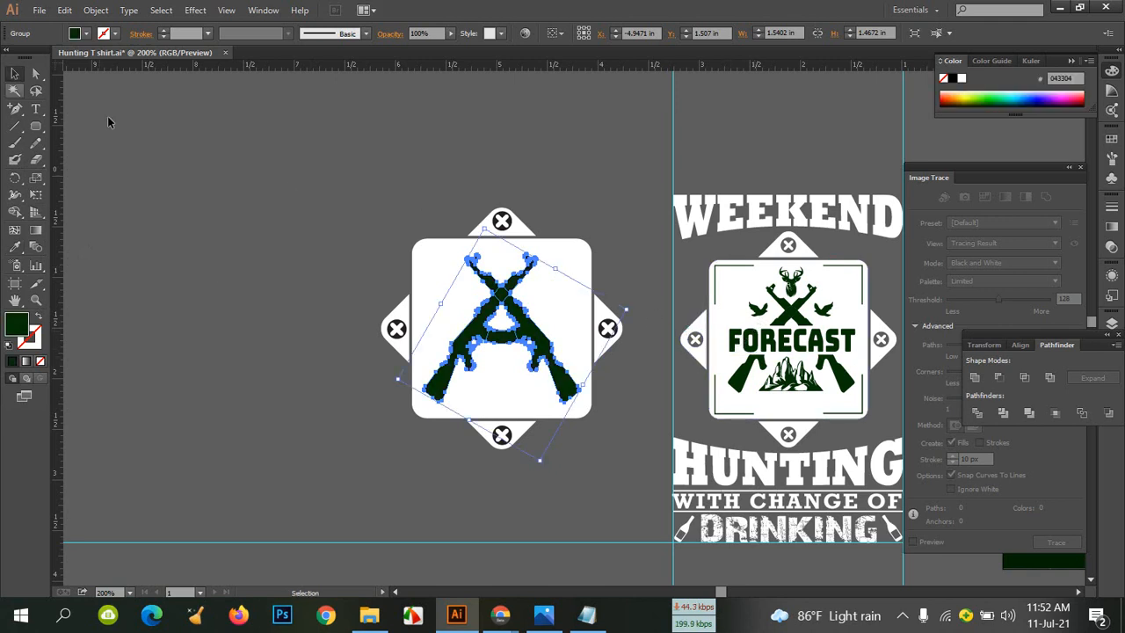
pyautogui.click(352, 220)
# Change the crossed guns' fill to the darker green #022d02
pyautogui.click(499, 307)
pyautogui.click(84, 35)
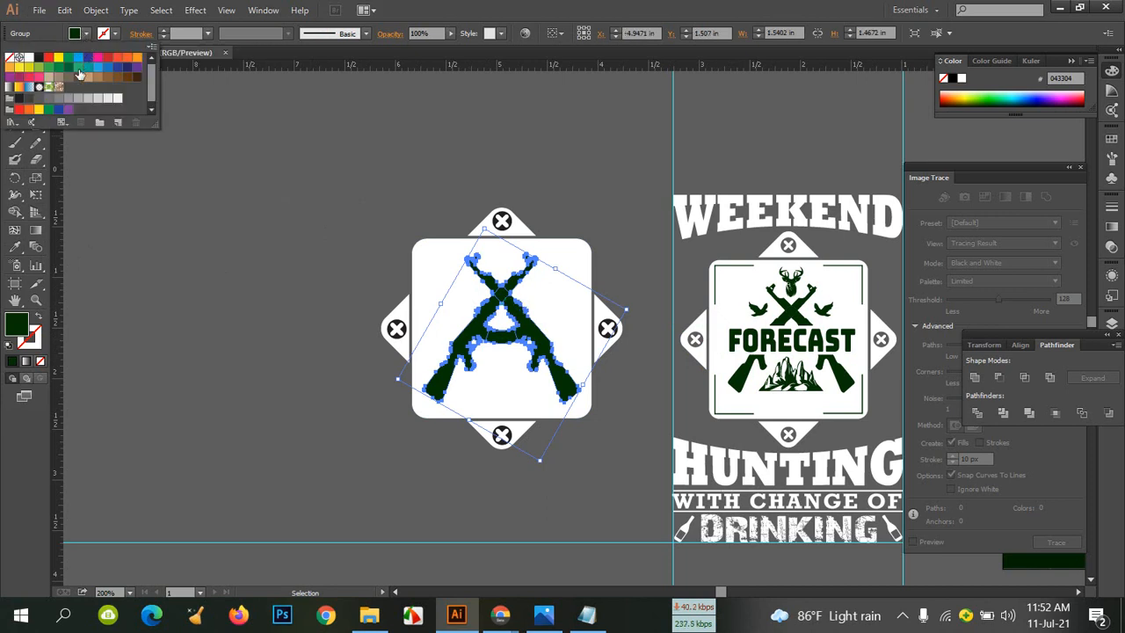
pyautogui.click(20, 326)
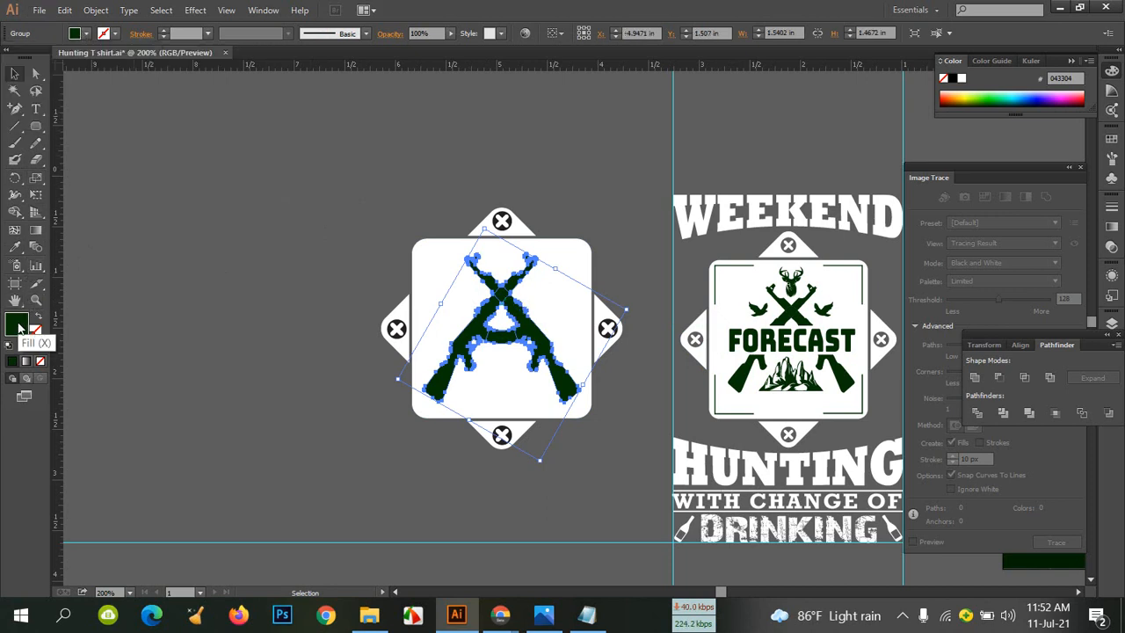
pyautogui.doubleClick(20, 327)
pyautogui.click(231, 370)
pyautogui.click(376, 229)
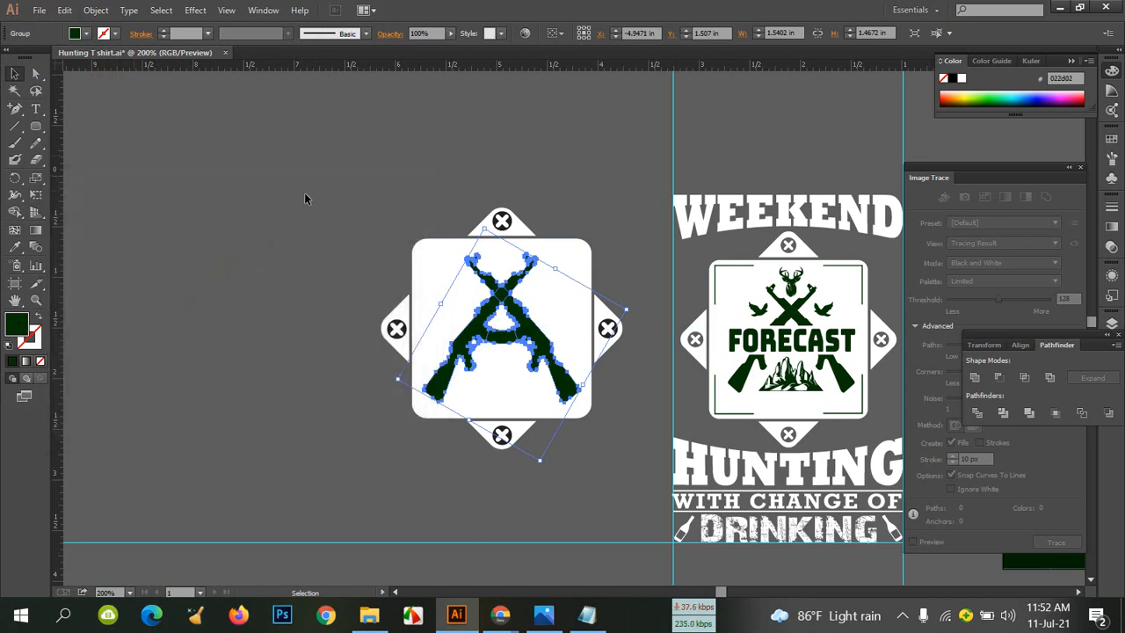
pyautogui.click(282, 186)
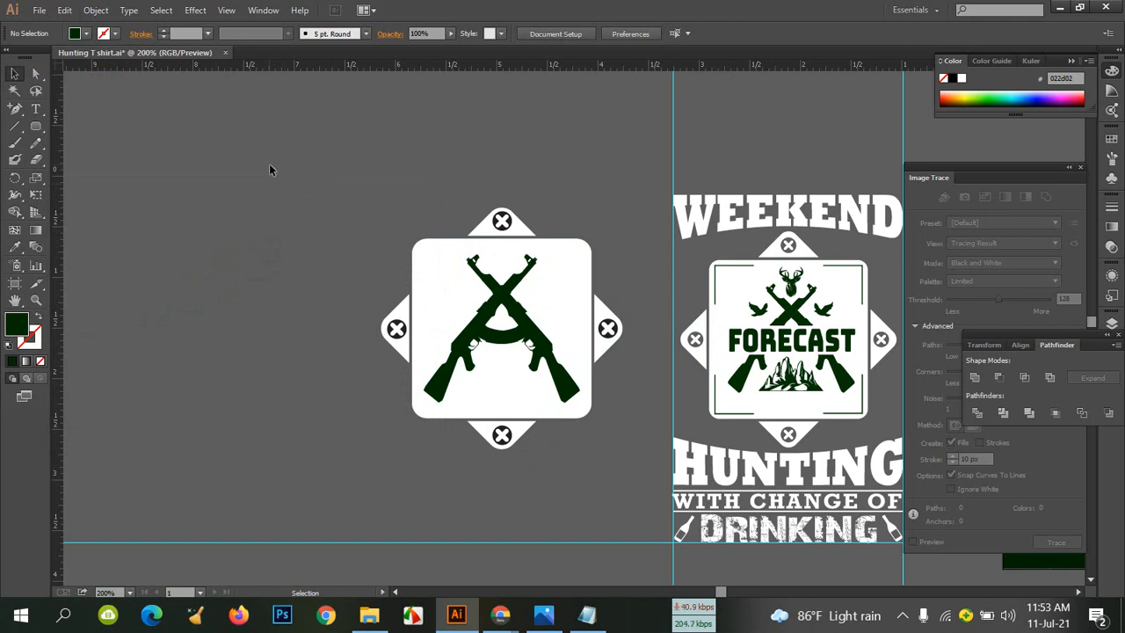
pyautogui.moveTo(363, 181); pyautogui.dragTo(256, 174)
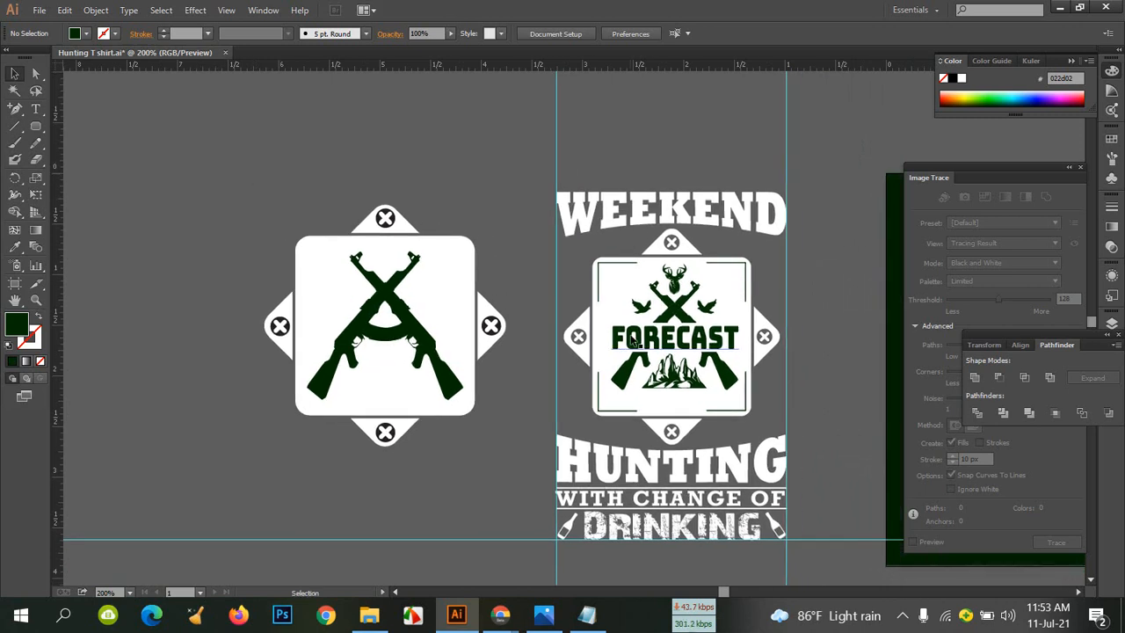
pyautogui.moveTo(818, 365); pyautogui.dragTo(502, 352)
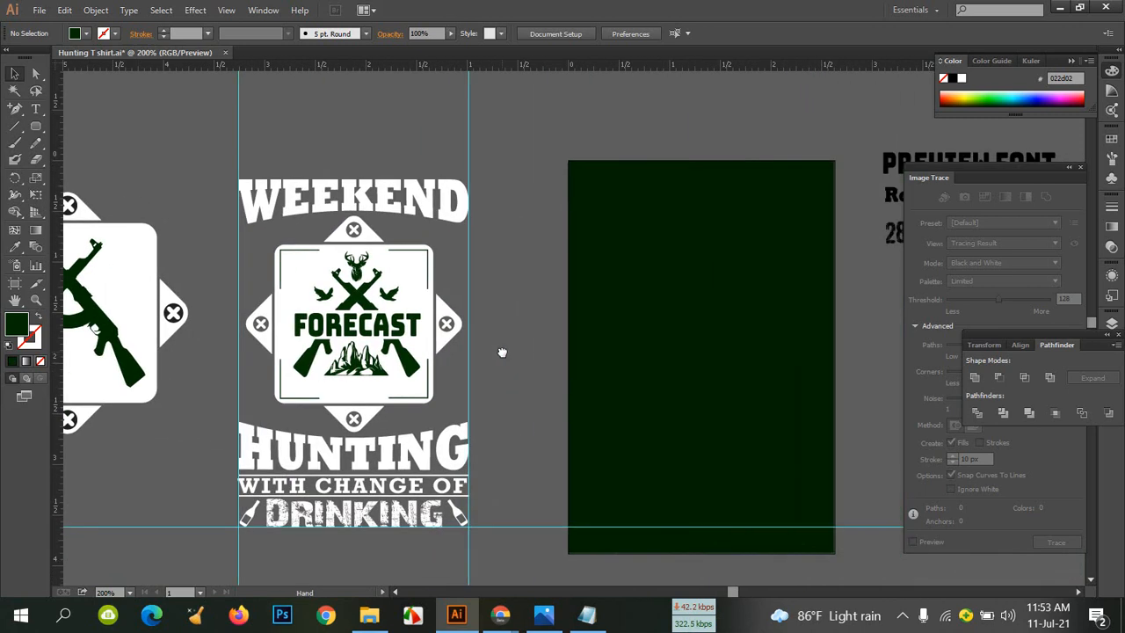
pyautogui.click(783, 350)
pyautogui.press('Delete')
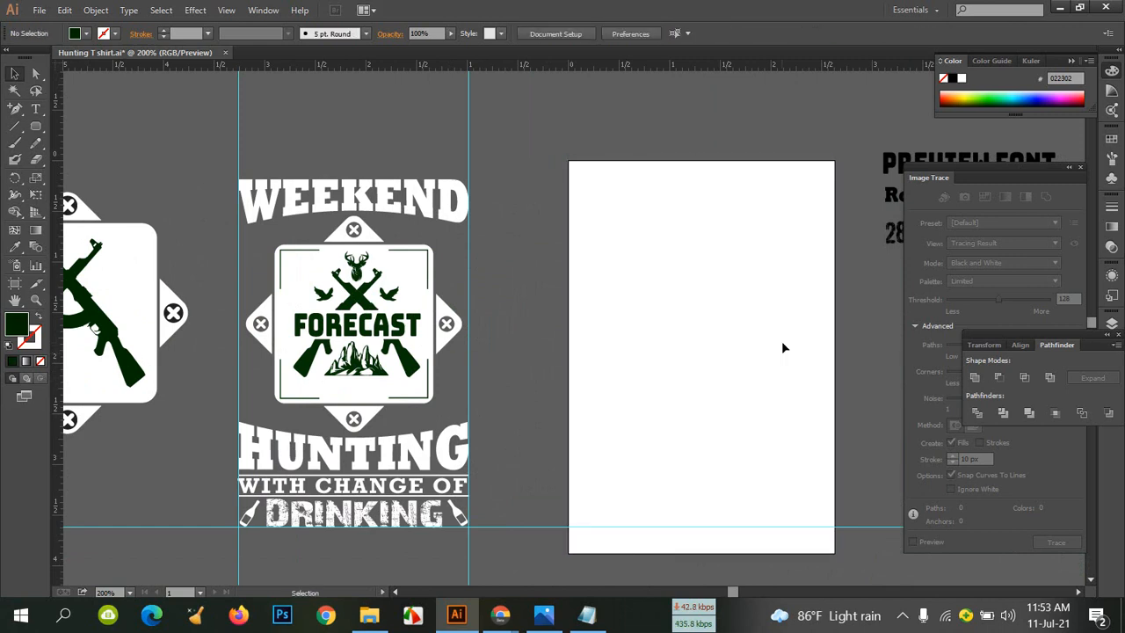
pyautogui.press('a')
pyautogui.press('v')
pyautogui.hotkey('ctrl', 'z')
# Move the finished hunting design onto the dark green background and nudge the background rectangle down to cover the artboard
pyautogui.click(559, 119)
pyautogui.click(417, 204)
pyautogui.moveTo(417, 204); pyautogui.dragTo(749, 184)
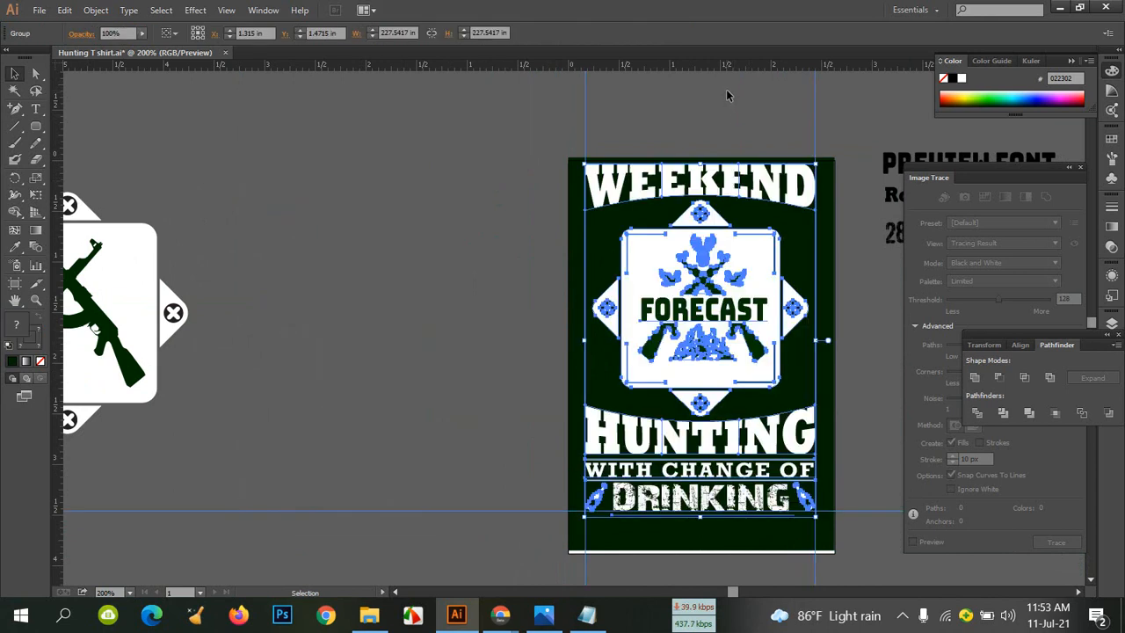
pyautogui.click(752, 539)
pyautogui.press('Down')
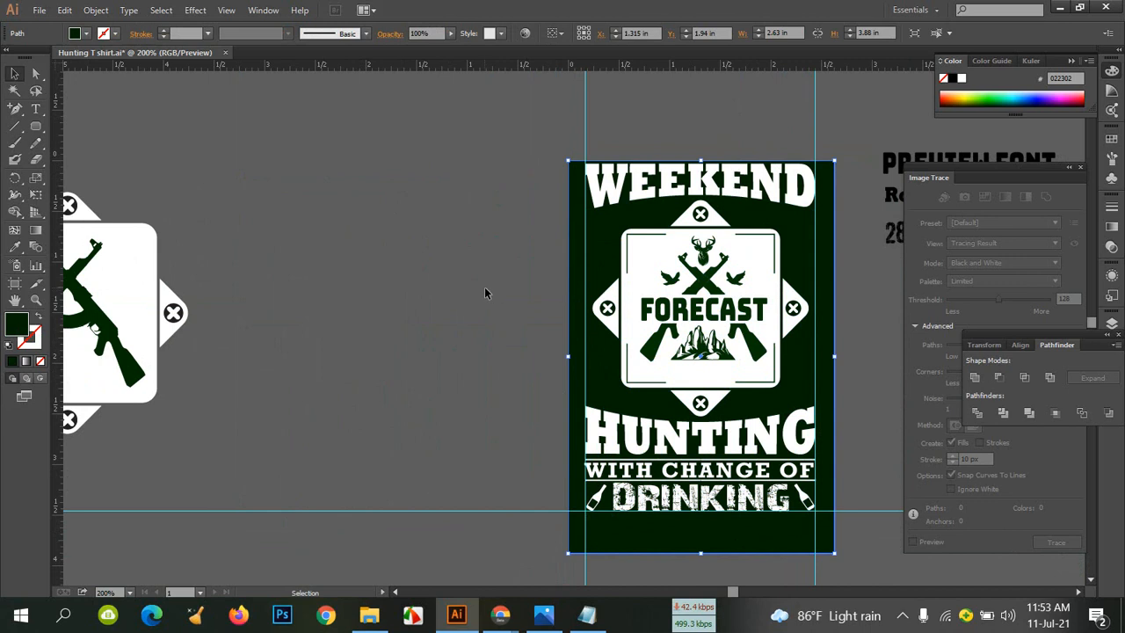
# Nudge the finished hunting design down until its margins above and below on the green background look even
pyautogui.click(484, 293)
pyautogui.click(757, 351)
pyautogui.press('Down')
pyautogui.press('Down')
pyautogui.press('Down')
pyautogui.press('Down')
pyautogui.press('Down')
pyautogui.press('Down')
pyautogui.press('Down')
pyautogui.press('Down')
pyautogui.press('Down')
pyautogui.press('Down')
pyautogui.press('Down')
pyautogui.press('Down')
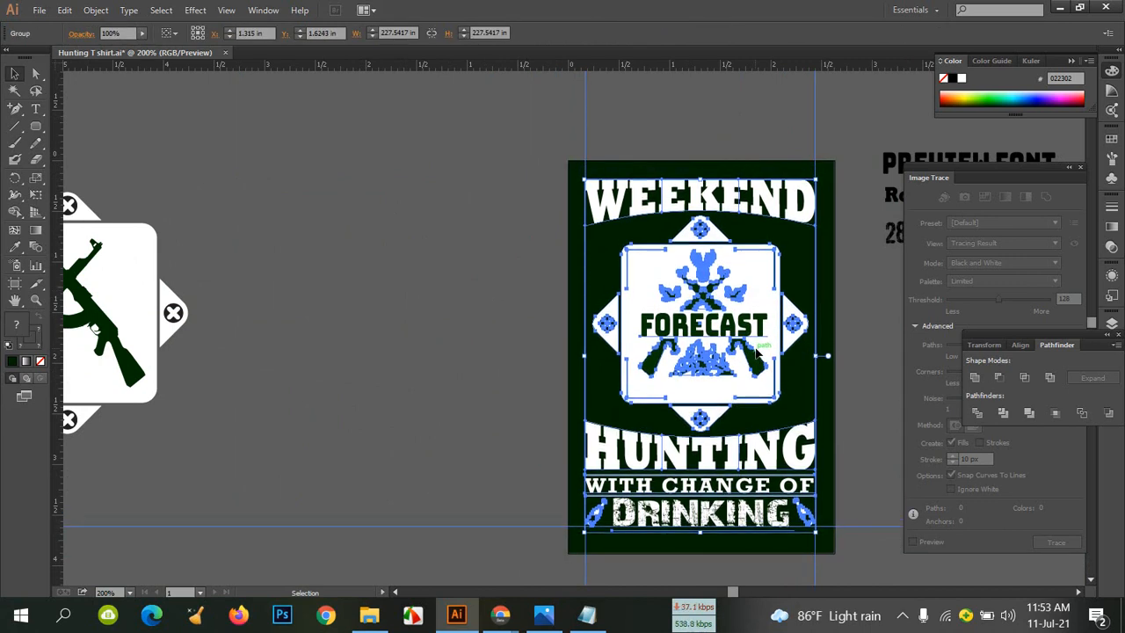
pyautogui.click(513, 282)
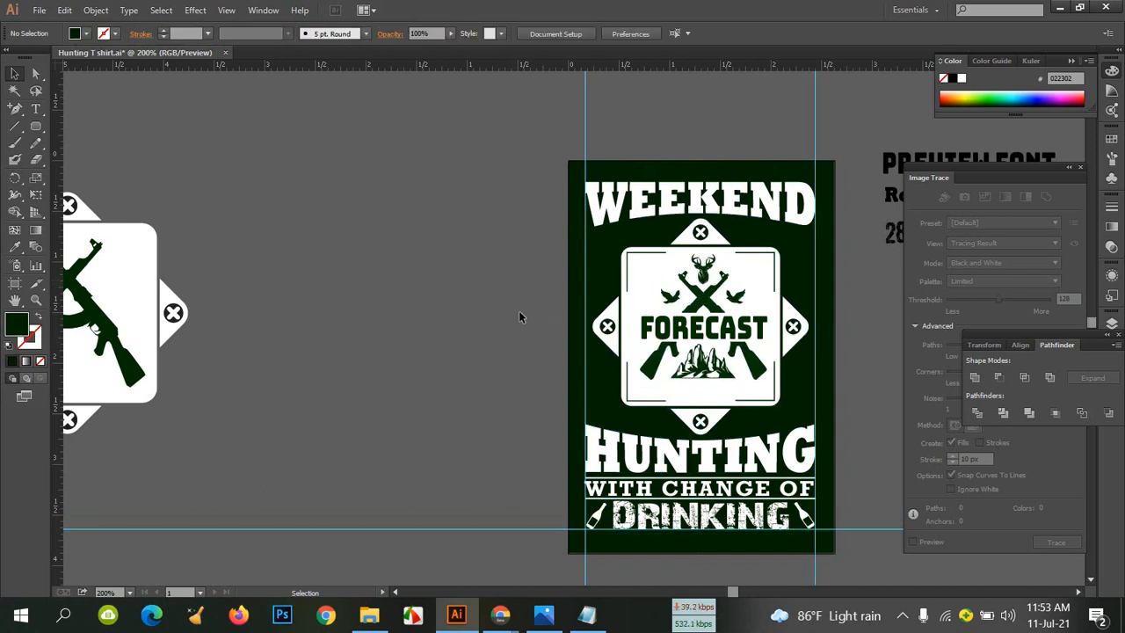
# Move the guns badge close to the left of the green artboard and the three font samples close to its right
pyautogui.moveTo(321, 299); pyautogui.dragTo(489, 293)
pyautogui.click(295, 305)
pyautogui.moveTo(294, 305); pyautogui.dragTo(401, 310)
pyautogui.click(673, 168)
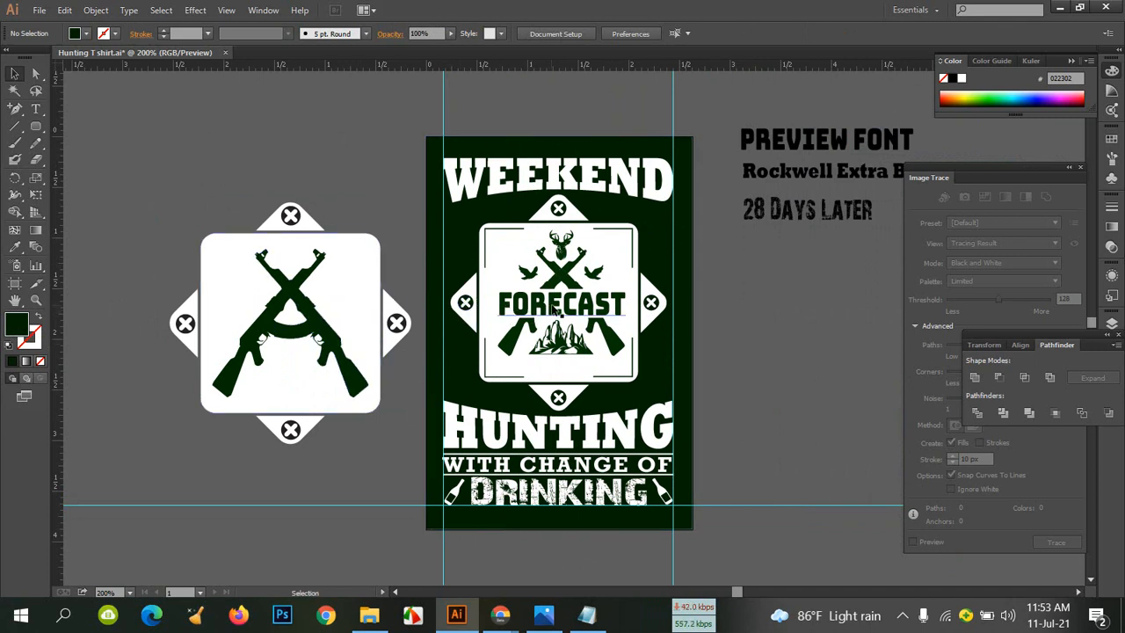
pyautogui.moveTo(733, 111); pyautogui.dragTo(768, 233)
pyautogui.click(777, 286)
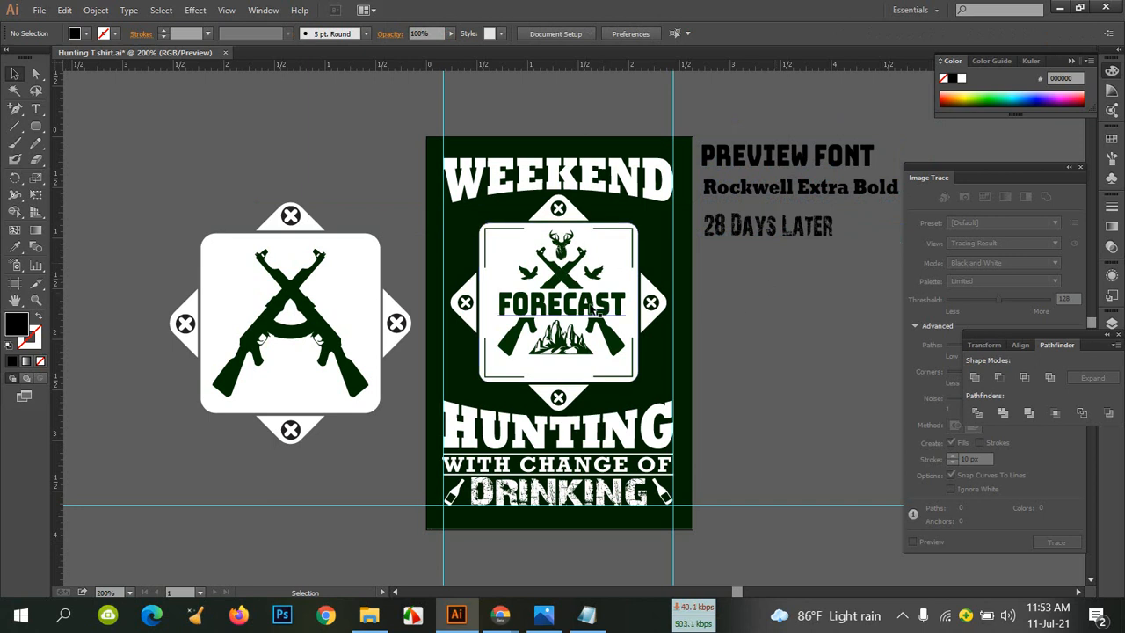
# Ungroup the finished design twice so that its FORECAST text can be selected separately
pyautogui.click(593, 307)
pyautogui.rightClick(589, 307)
pyautogui.click(615, 392)
pyautogui.click(806, 354)
pyautogui.click(594, 312)
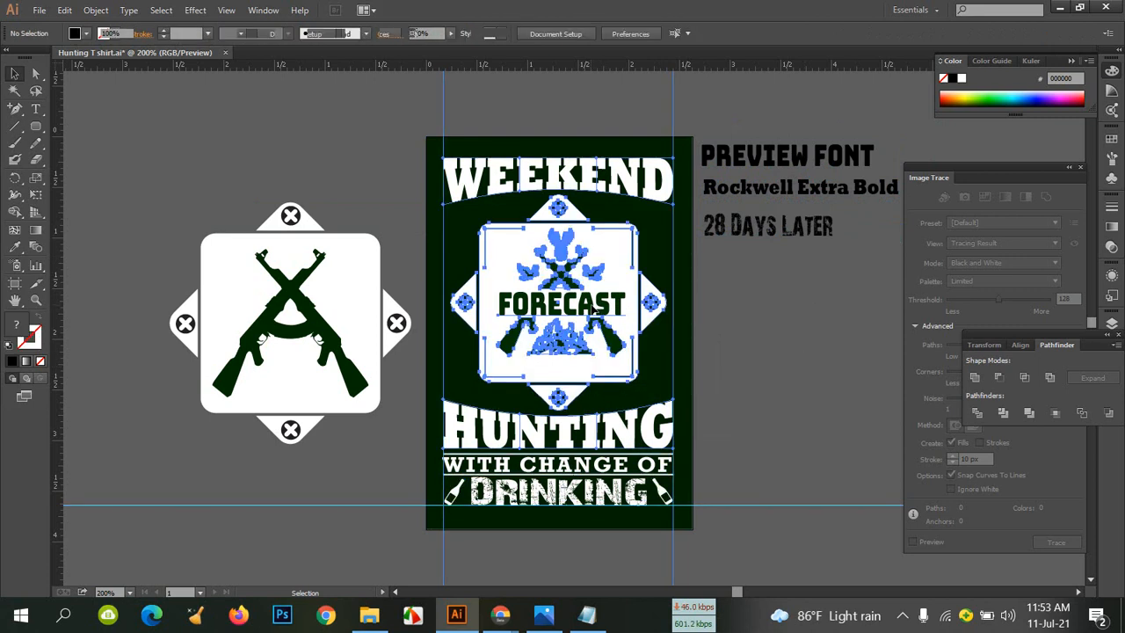
pyautogui.rightClick(591, 306)
pyautogui.click(653, 393)
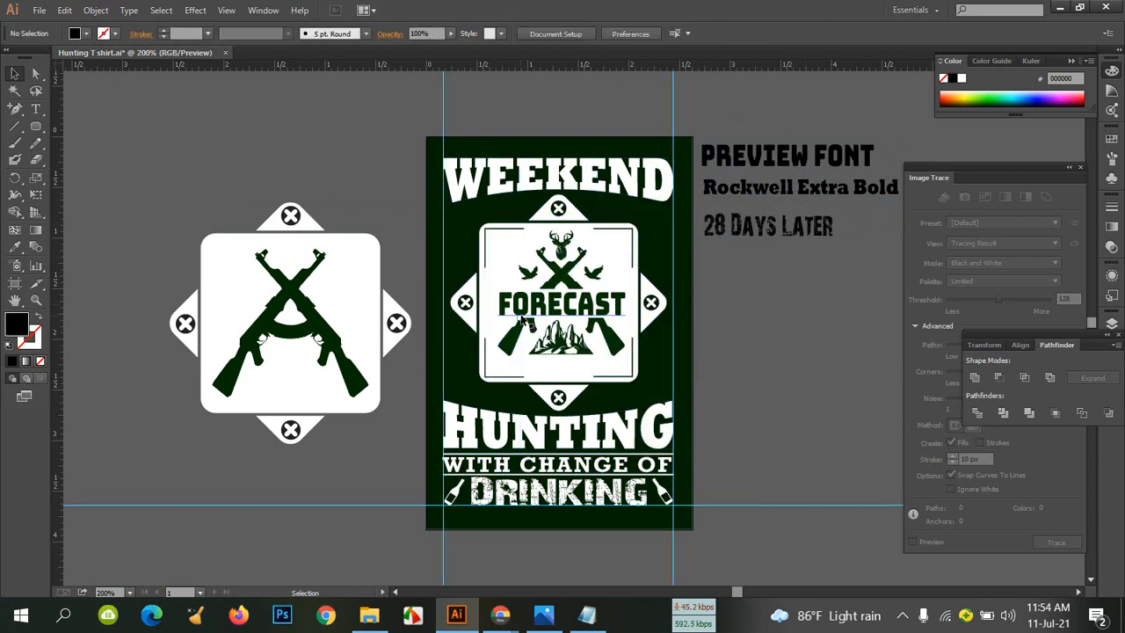
# Copy the FORECAST text onto the crossed guns in the new badge and bring the copy to the front
pyautogui.click(595, 307)
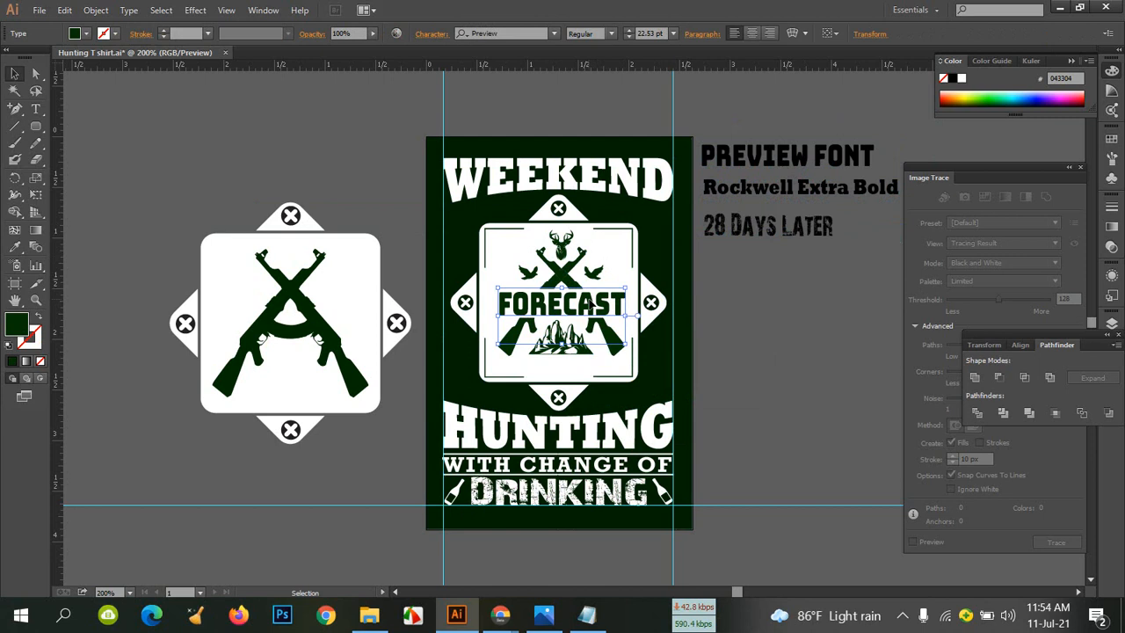
pyautogui.moveTo(588, 299); pyautogui.dragTo(314, 317)
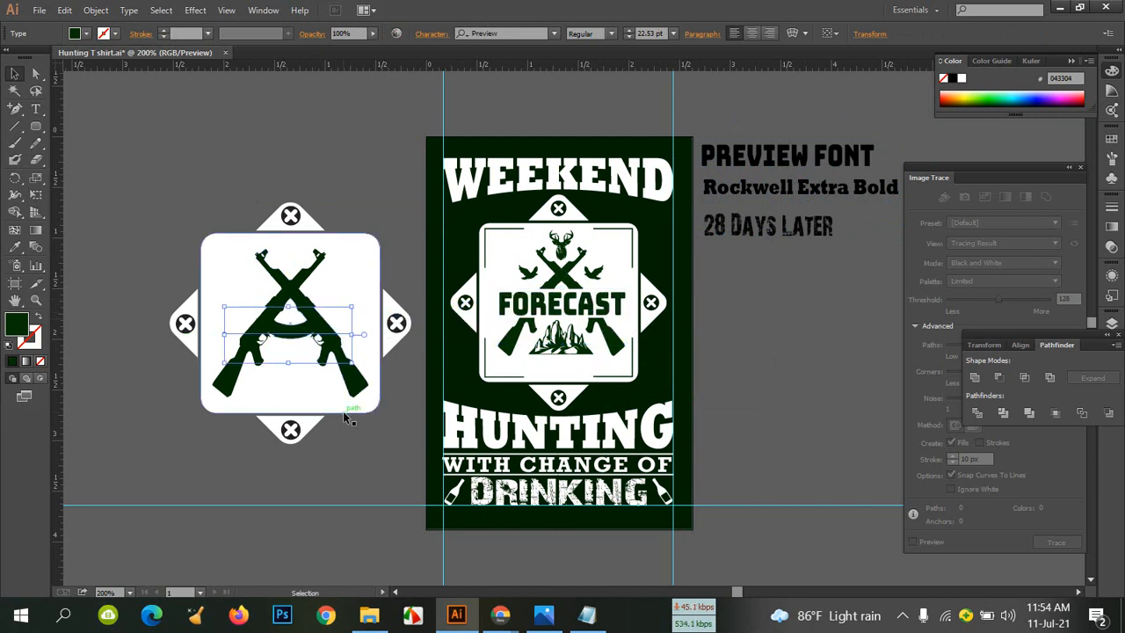
pyautogui.rightClick(342, 328)
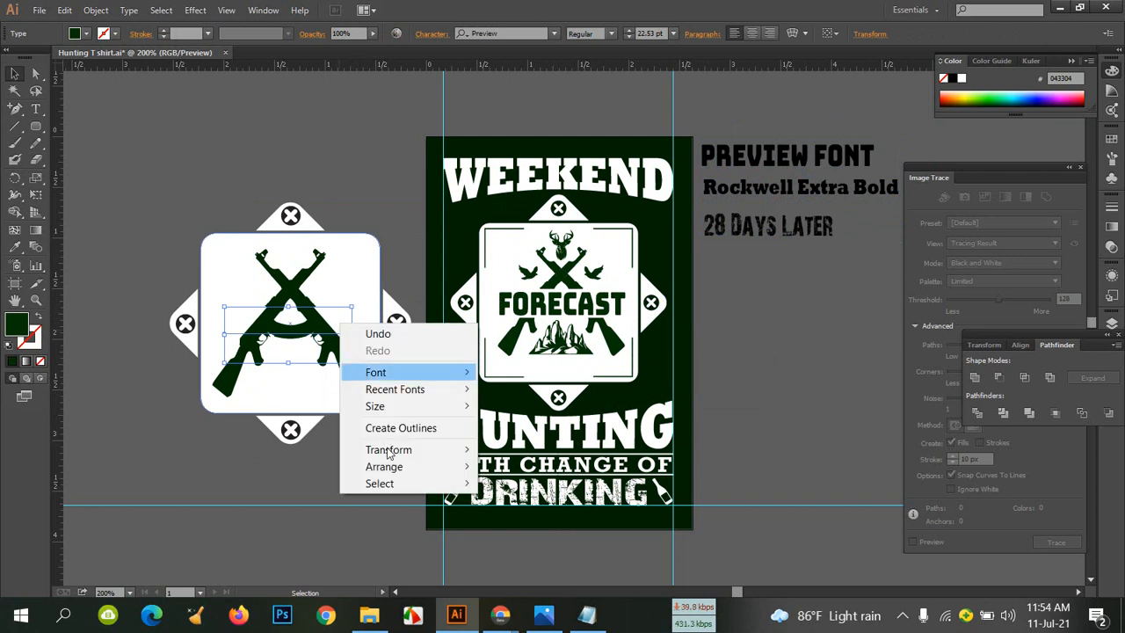
pyautogui.moveTo(387, 452)
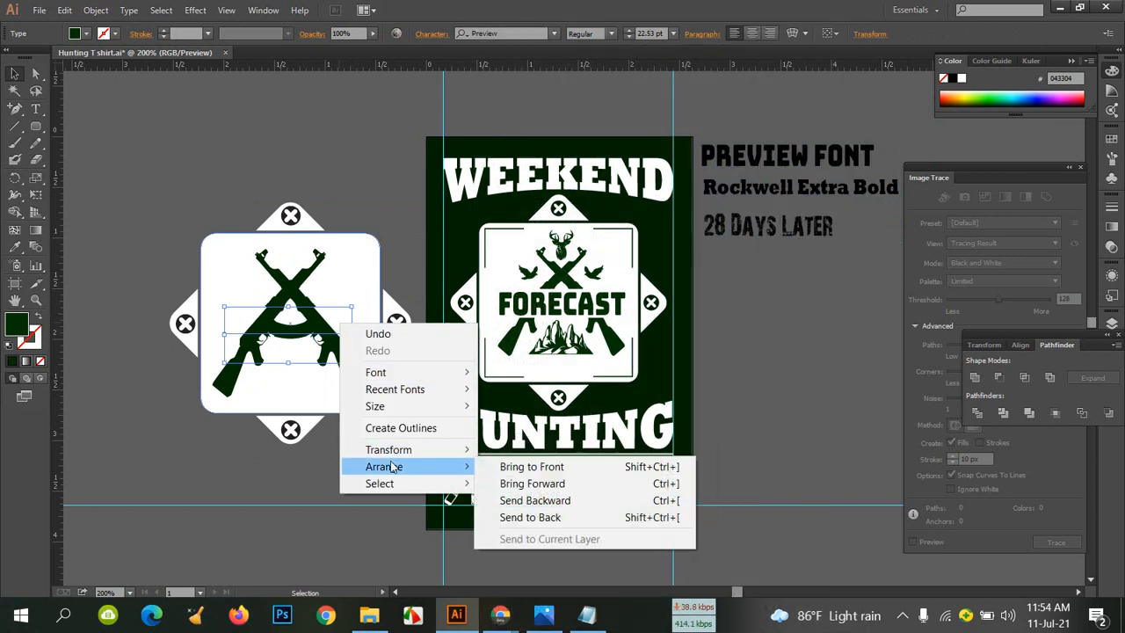
pyautogui.click(486, 465)
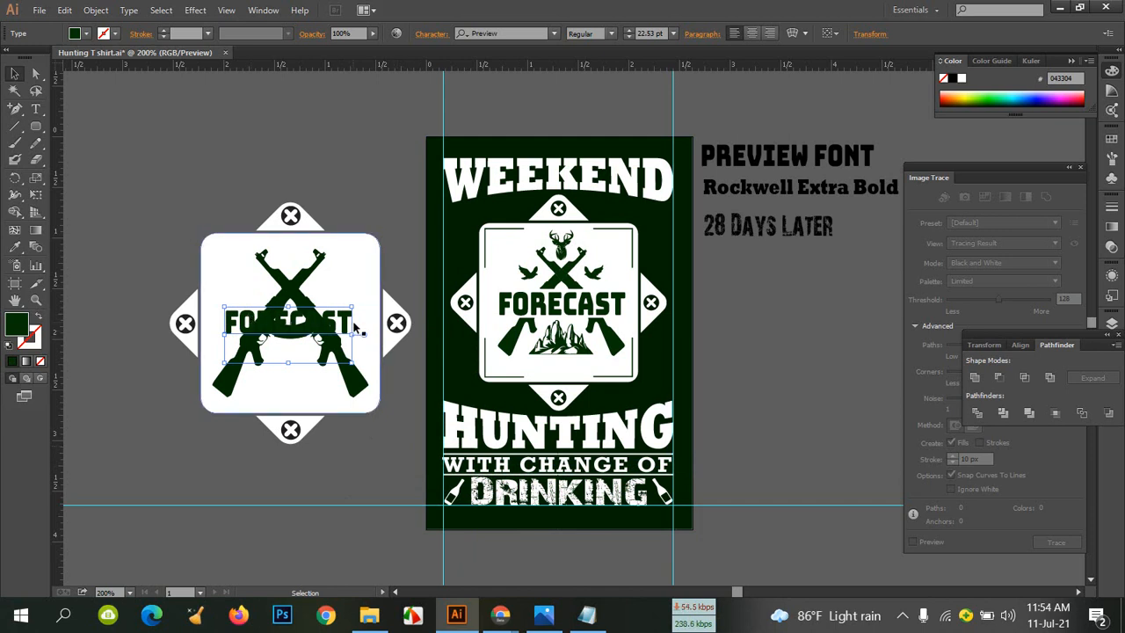
# Try a red fill on the FORECAST copy over the crossed guns and undo it
pyautogui.hotkey('ctrl', '+')
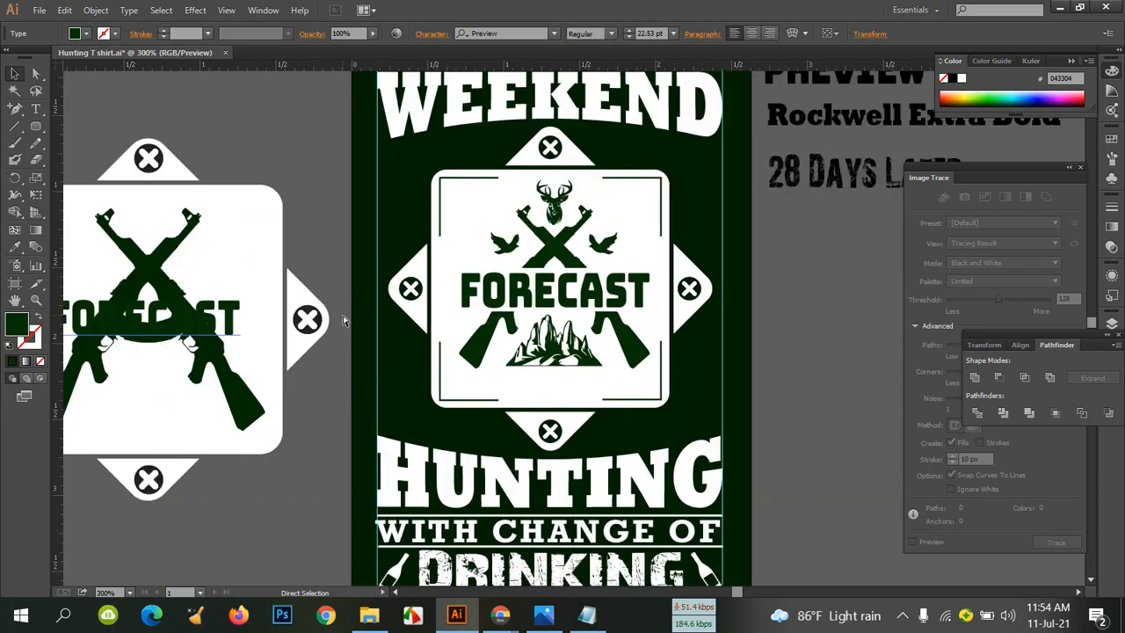
pyautogui.moveTo(351, 318); pyautogui.dragTo(577, 315)
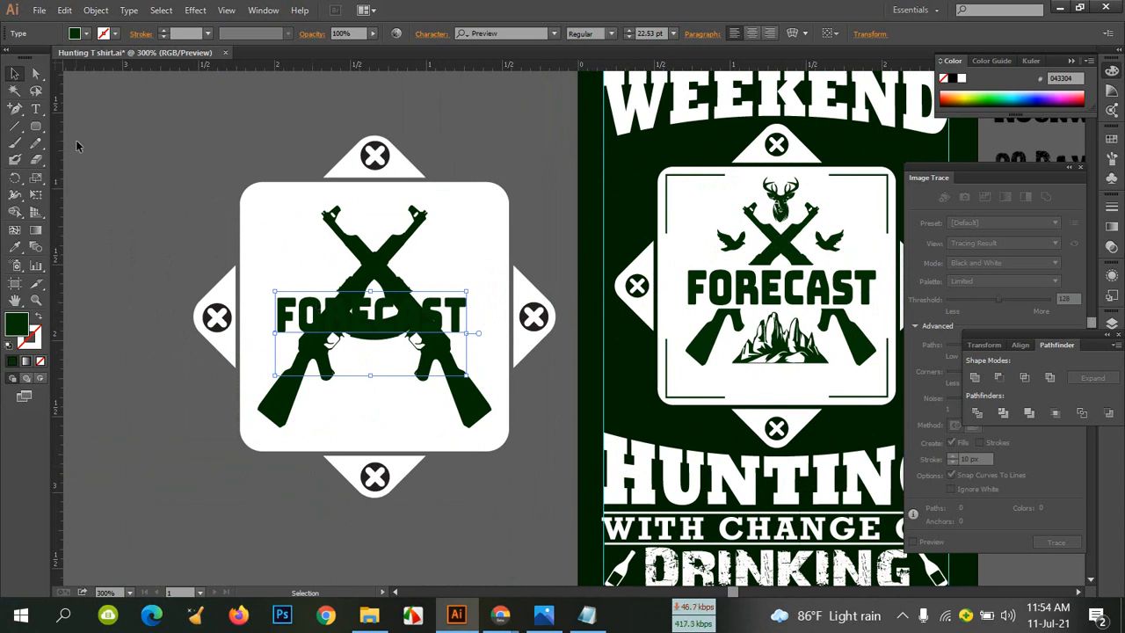
pyautogui.moveTo(38, 127); pyautogui.dragTo(79, 130)
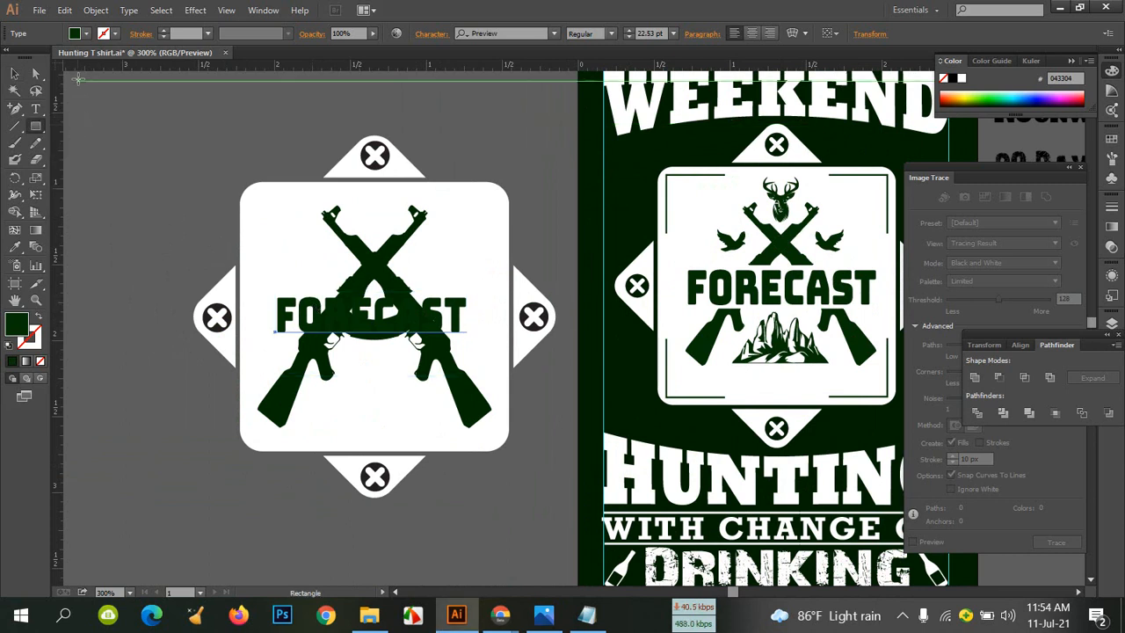
pyautogui.click(88, 36)
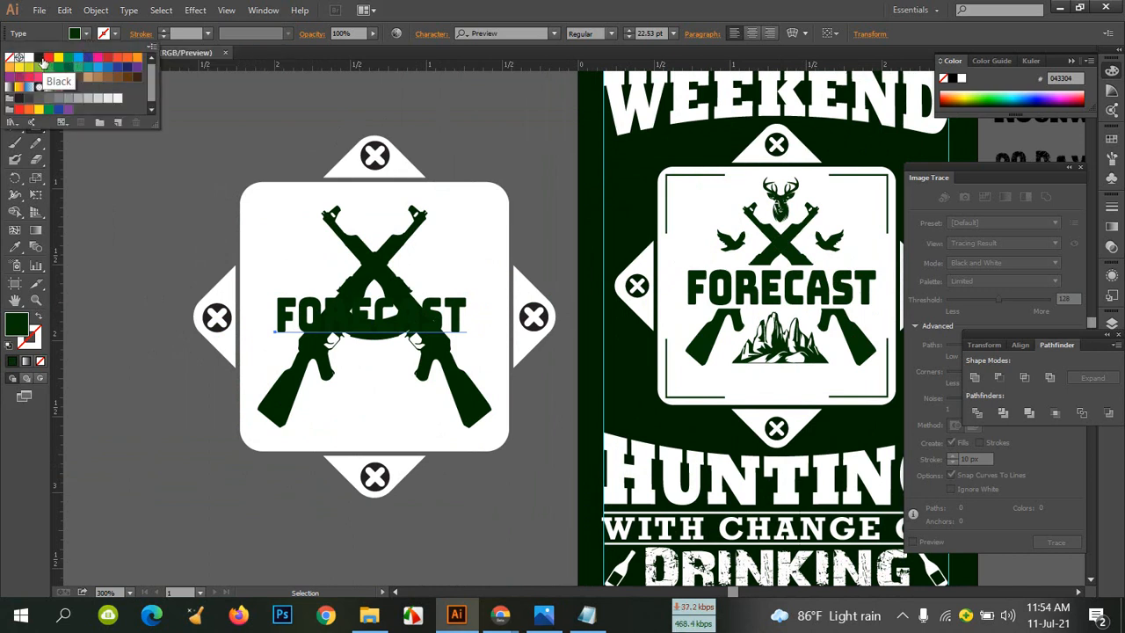
pyautogui.click(49, 58)
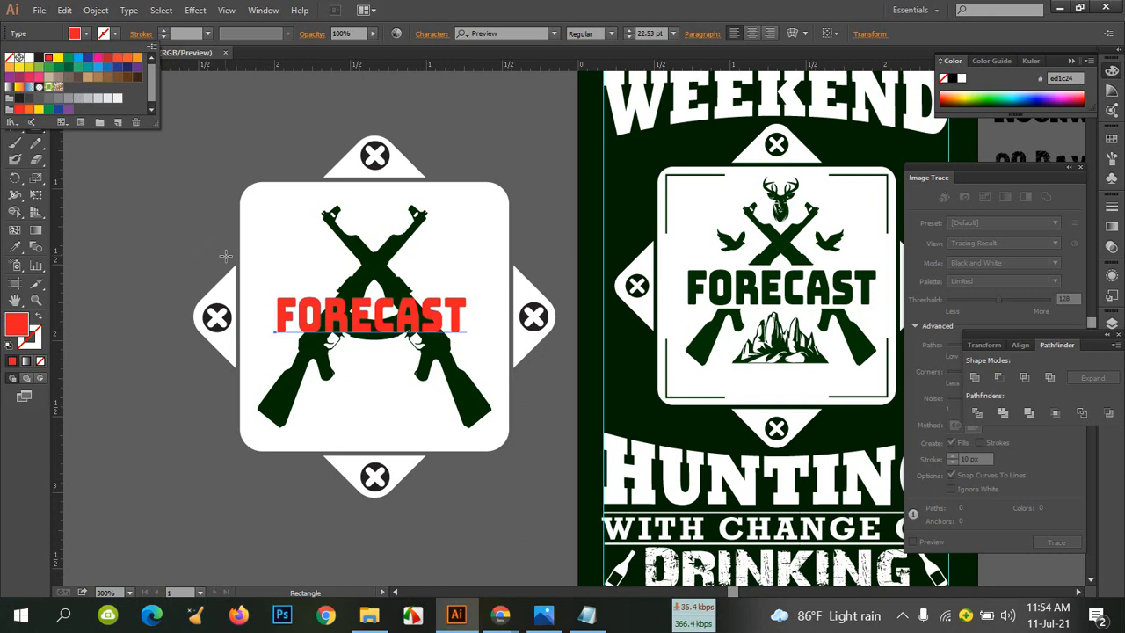
pyautogui.press('z')
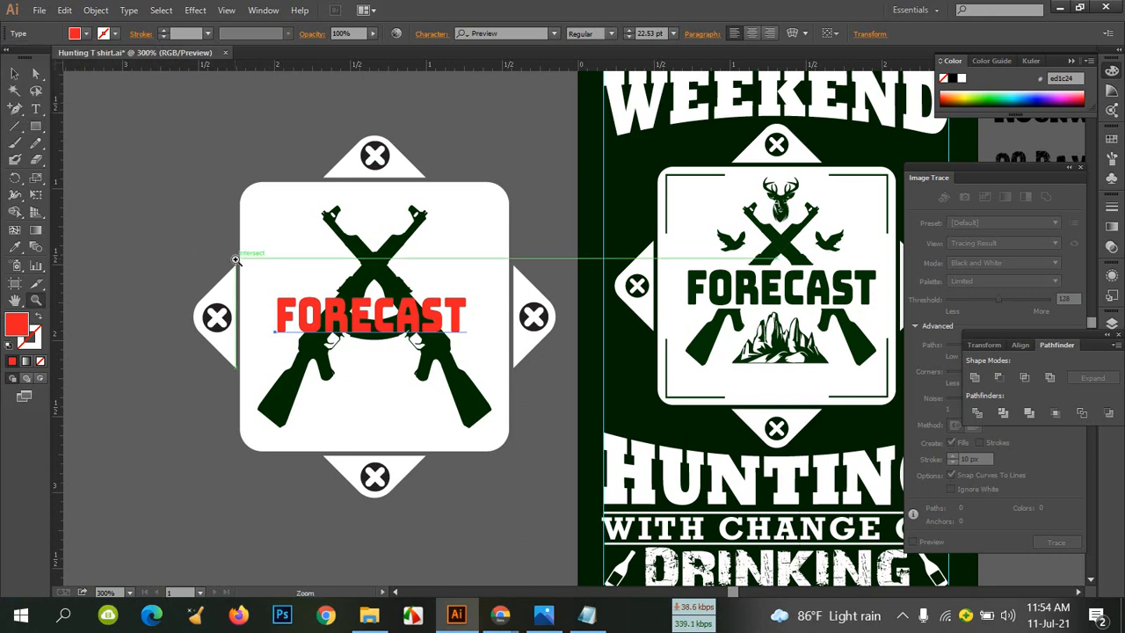
pyautogui.hotkey('ctrl', 'z')
# Move the FORECAST copy off the crossed guns to the badge's upper-left corner and convert it to outlines
pyautogui.click(15, 74)
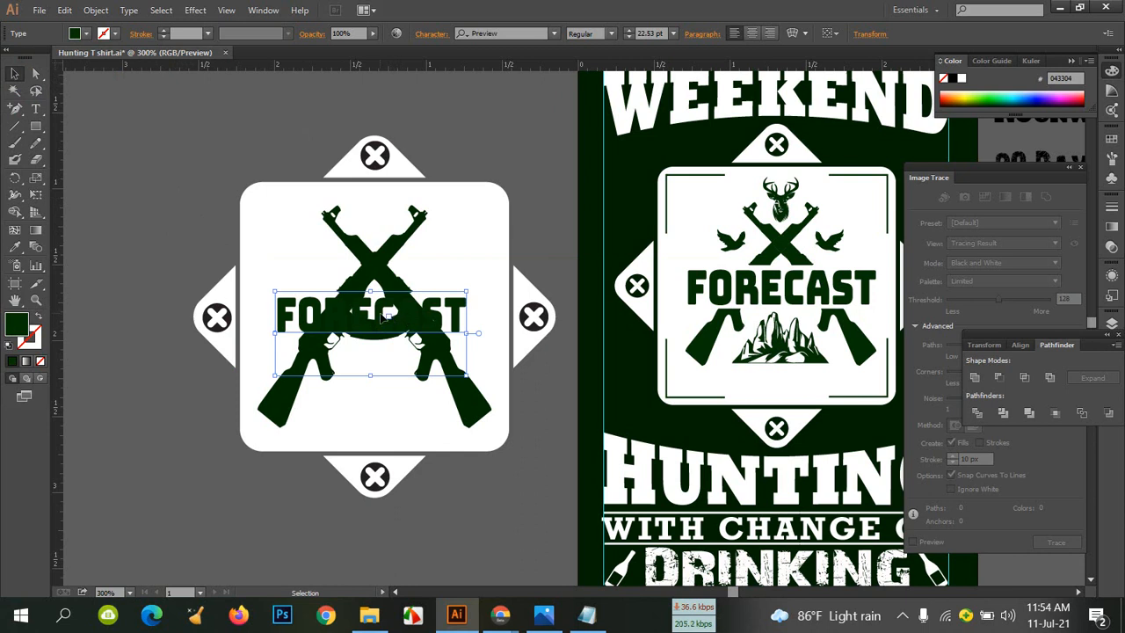
pyautogui.moveTo(310, 310); pyautogui.dragTo(158, 176)
pyautogui.rightClick(158, 176)
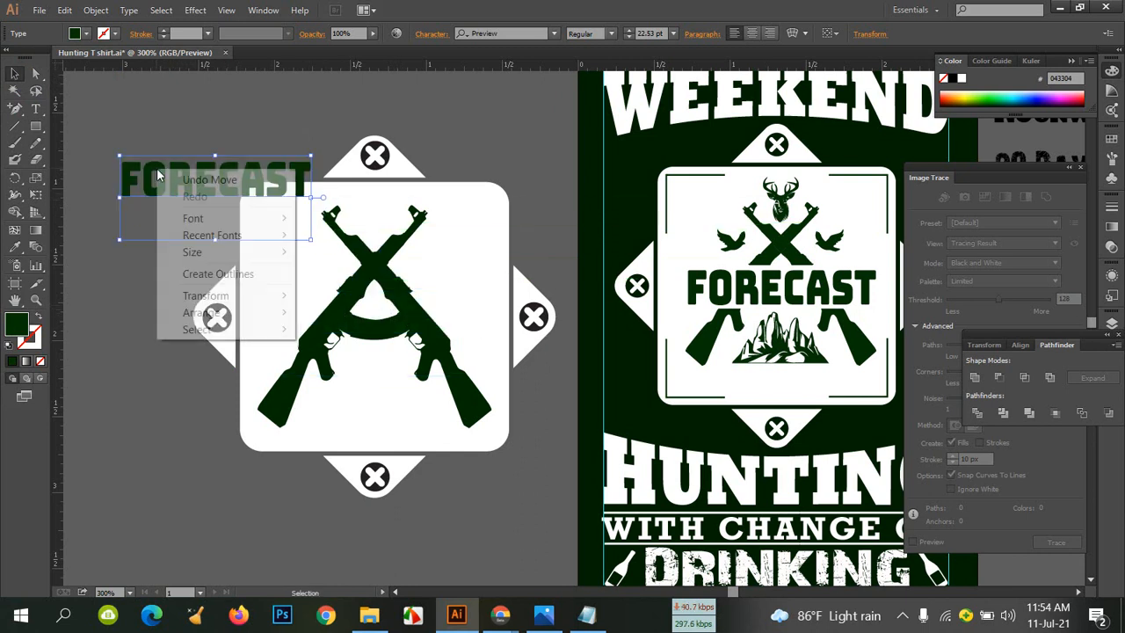
pyautogui.click(237, 274)
pyautogui.click(170, 229)
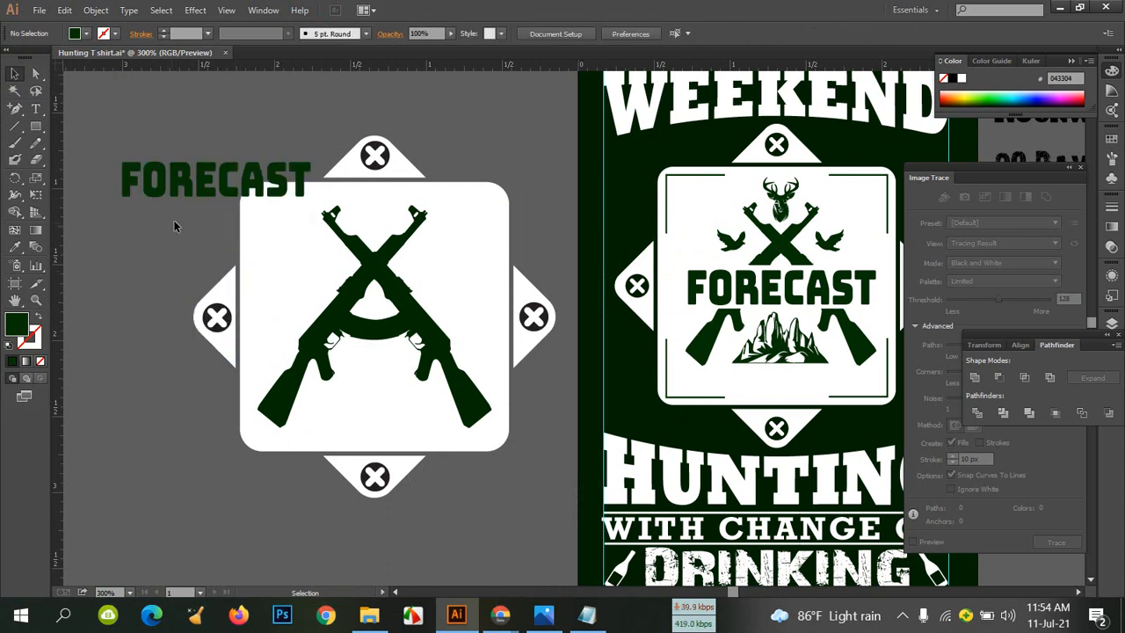
# Move the outlined FORECAST text straight up until it is clear of the white badge
pyautogui.click(185, 174)
pyautogui.click(97, 10)
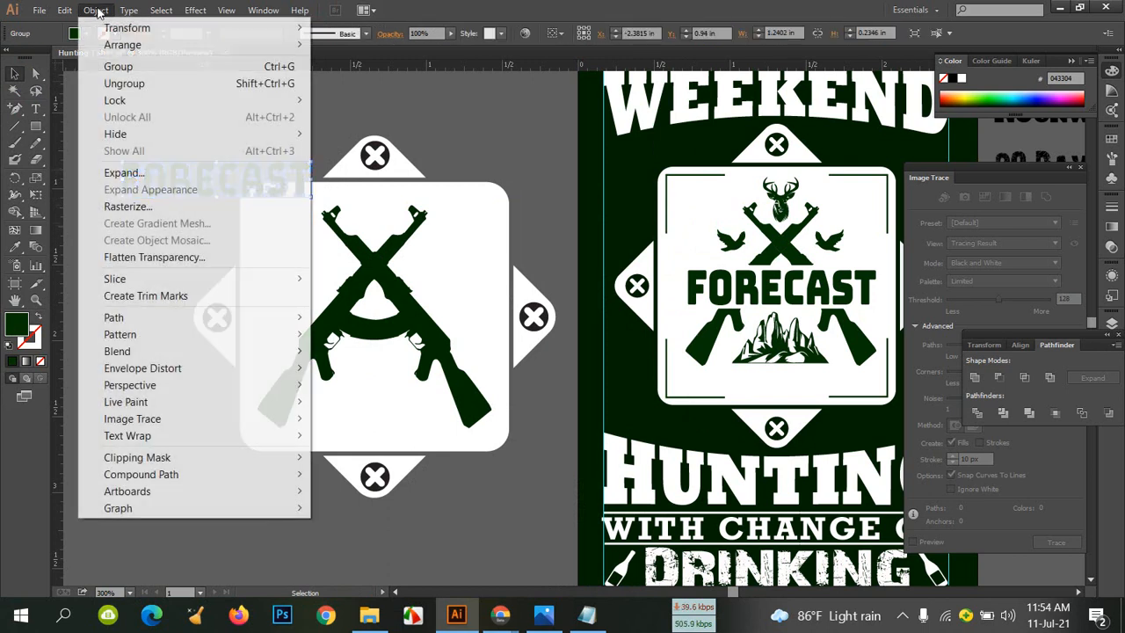
pyautogui.click(143, 173)
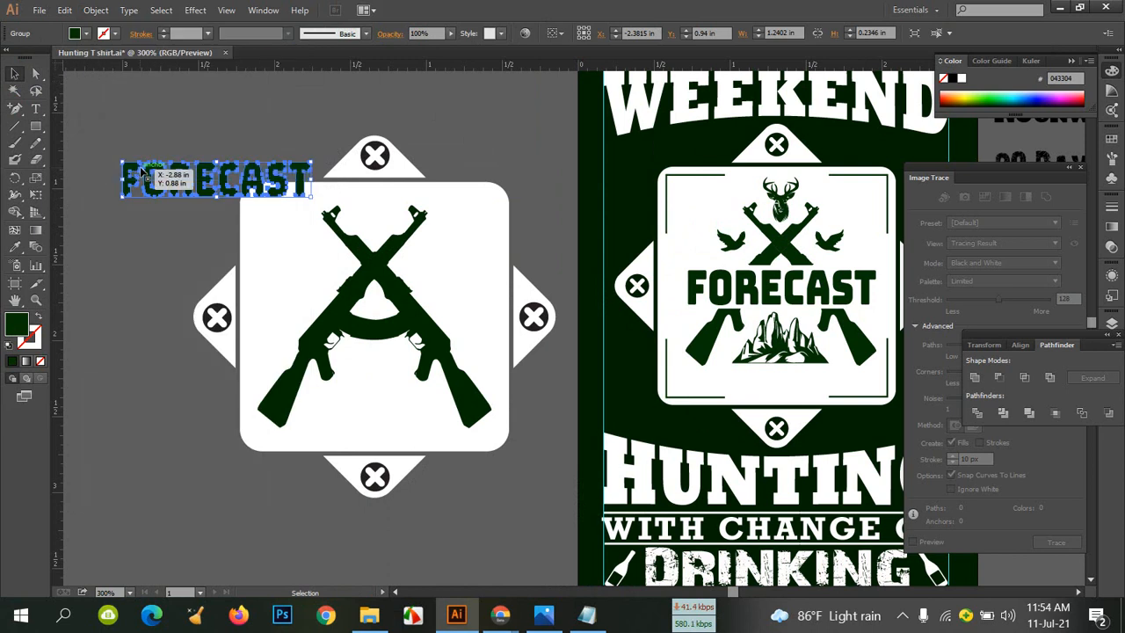
pyautogui.click(183, 113)
pyautogui.moveTo(209, 181); pyautogui.dragTo(205, 131)
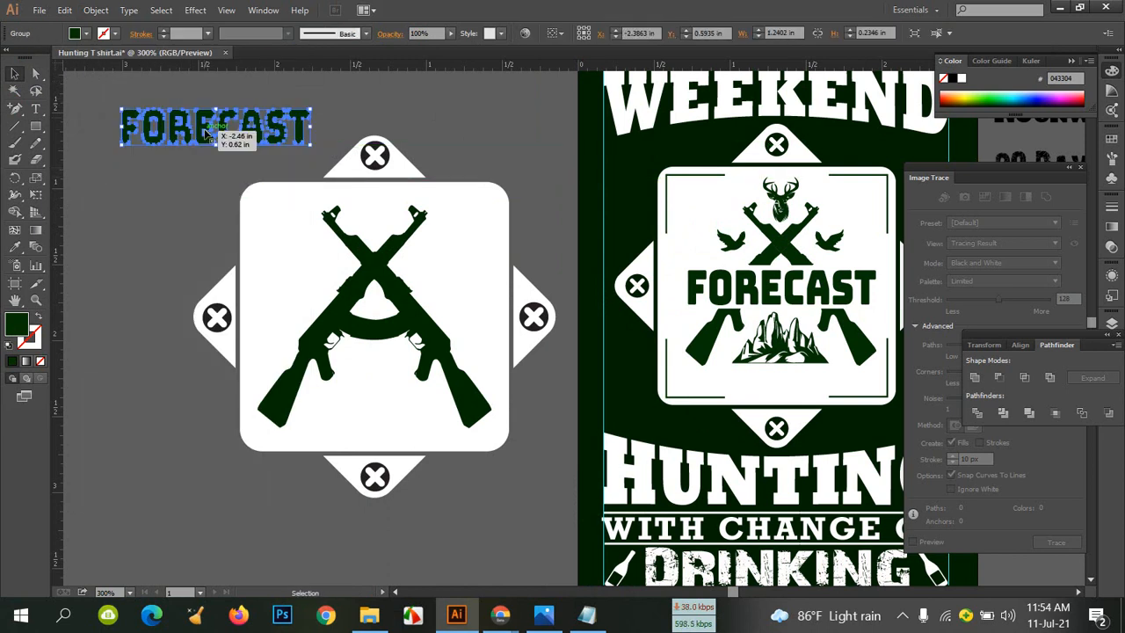
pyautogui.click(182, 178)
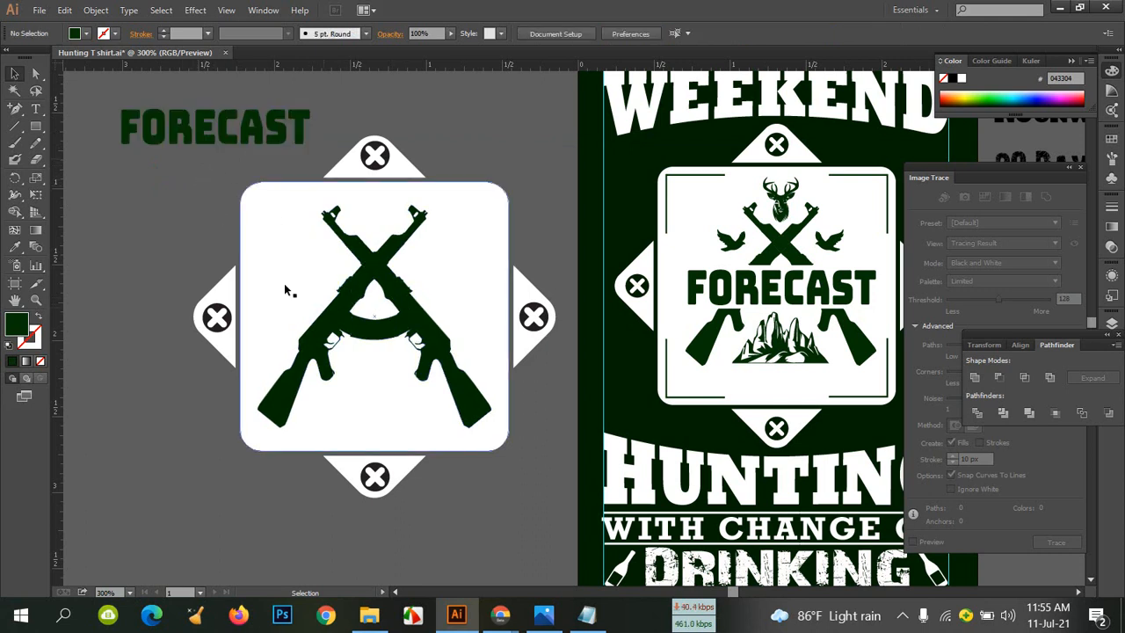
pyautogui.click(178, 132)
pyautogui.click(36, 125)
pyautogui.click(86, 34)
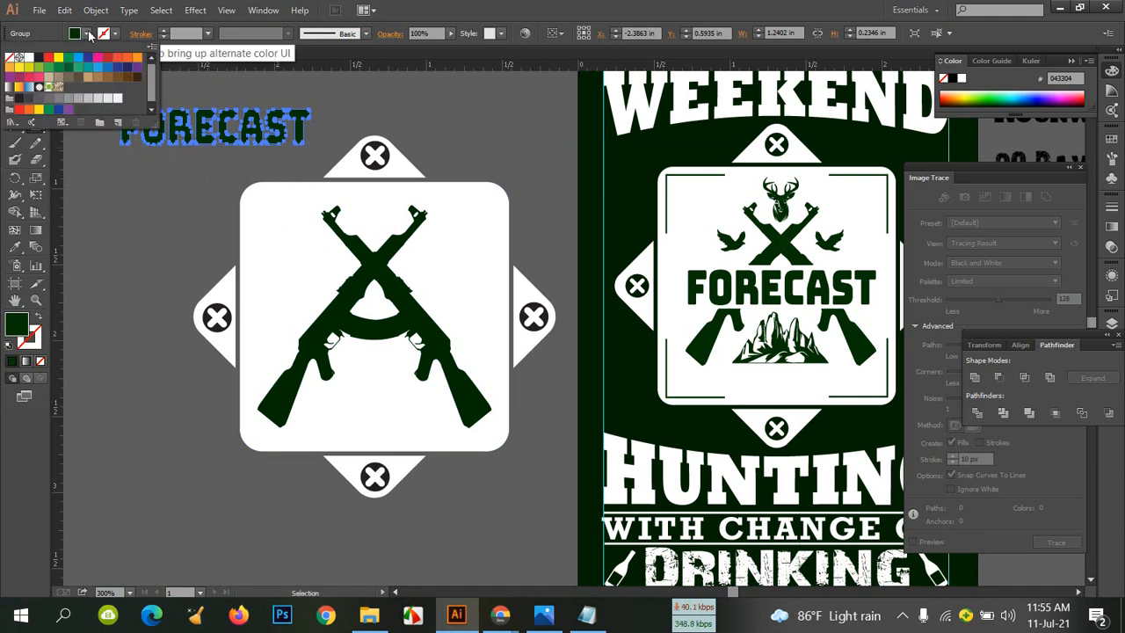
pyautogui.click(129, 212)
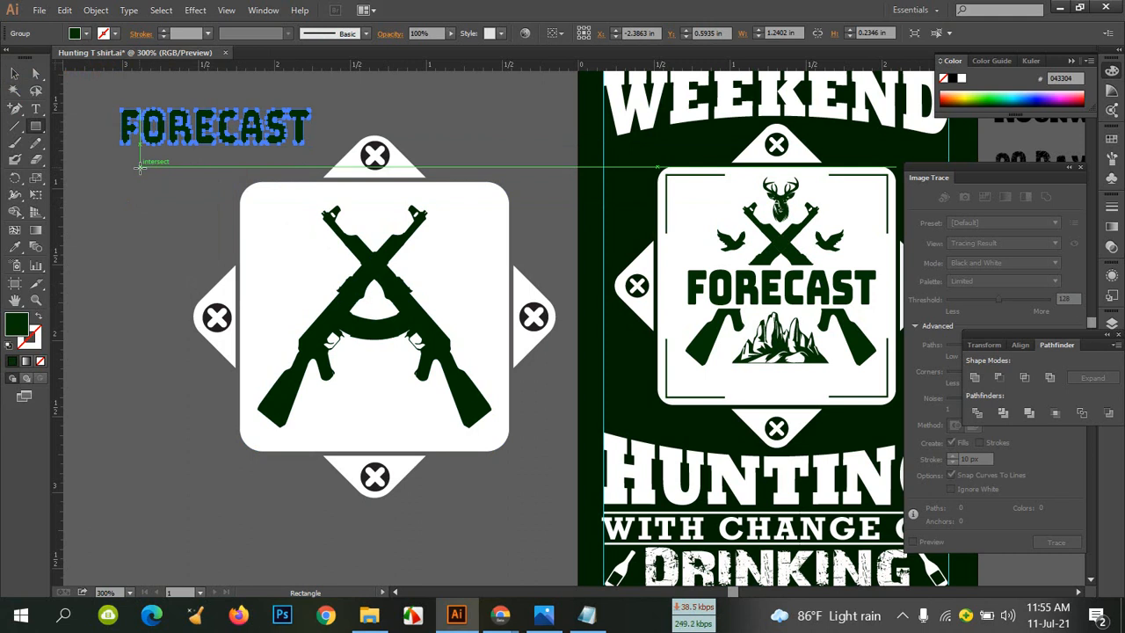
pyautogui.press('v')
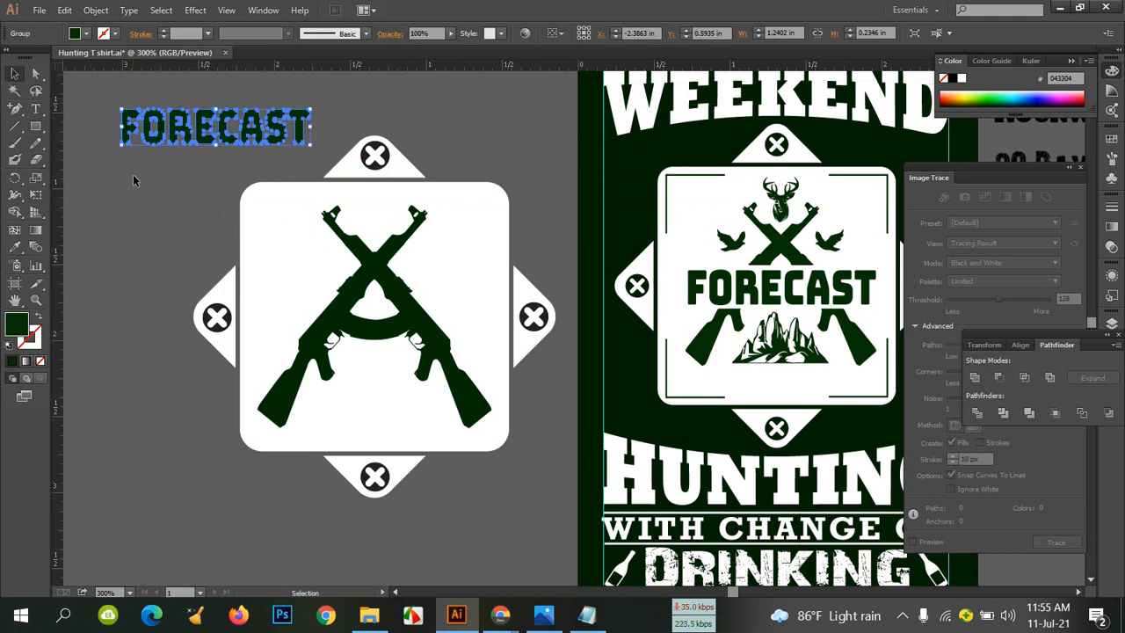
pyautogui.click(137, 181)
pyautogui.click(185, 131)
pyautogui.click(182, 206)
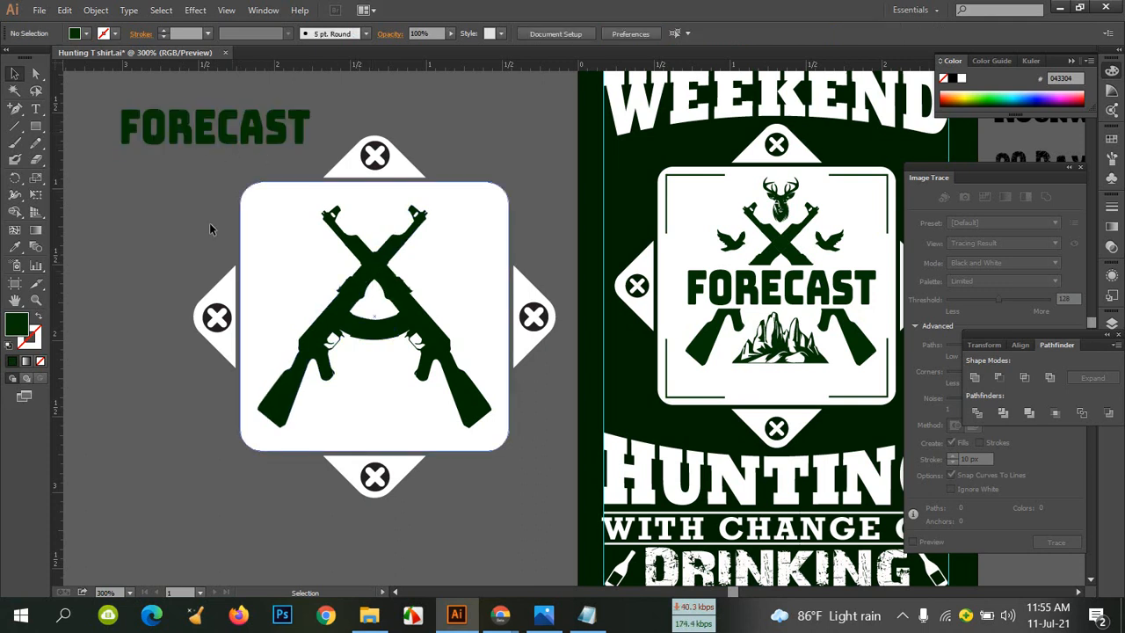
# Draw a blue 00aeef rectangle about 1.4 in wide and 0.31 in high over the FORECAST text, slightly larger than the lettering
pyautogui.click(87, 33)
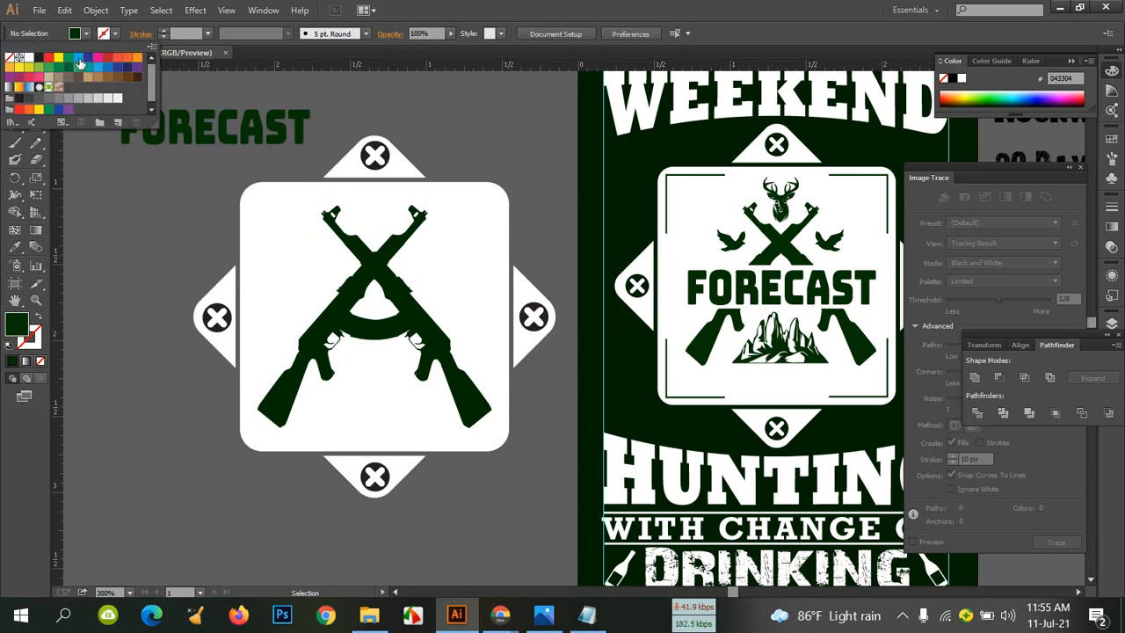
pyautogui.click(78, 57)
pyautogui.click(97, 175)
pyautogui.click(36, 126)
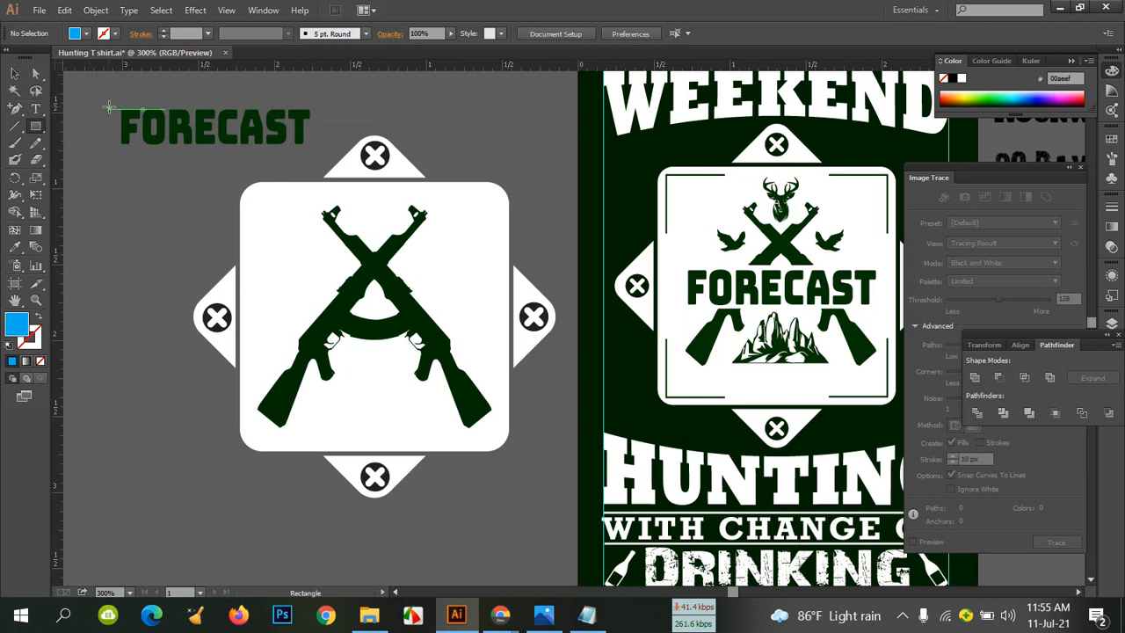
pyautogui.moveTo(109, 107); pyautogui.dragTo(317, 151)
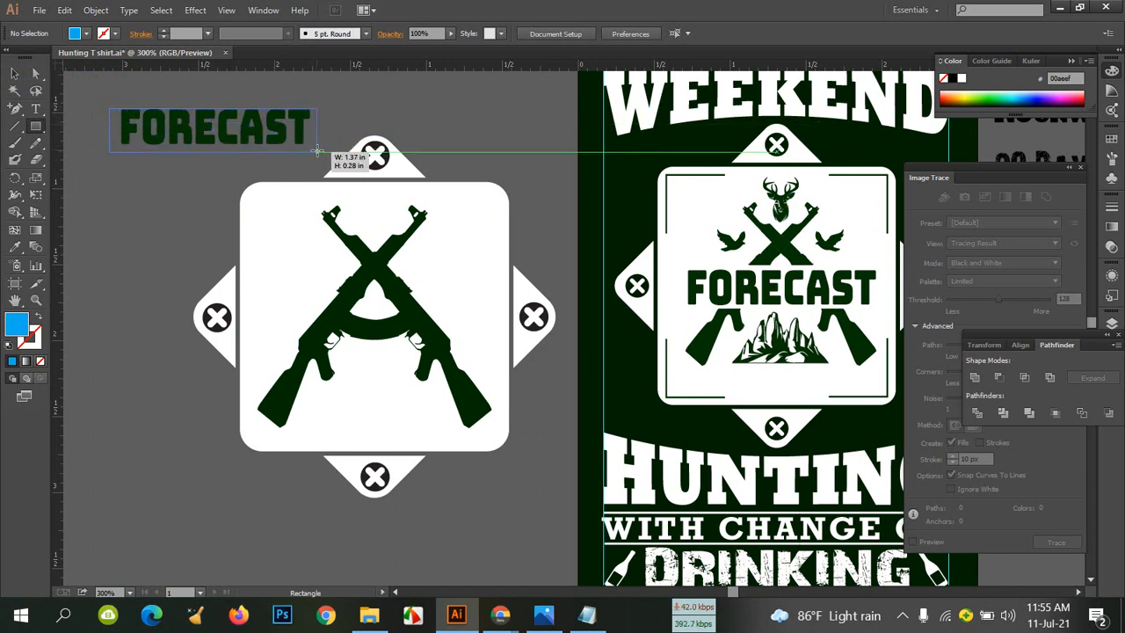
pyautogui.moveTo(317, 151); pyautogui.dragTo(321, 157)
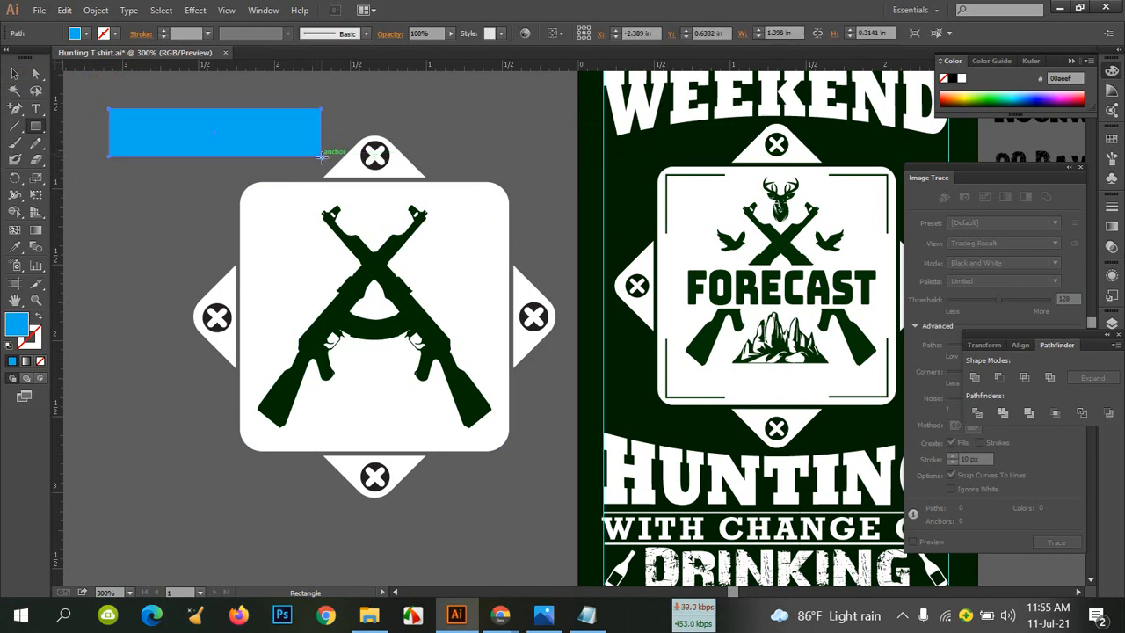
# Move the blue rectangle across the middle of the crossed guns and center it horizontally with the badge
pyautogui.click(36, 126)
pyautogui.press('v')
pyautogui.moveTo(202, 139); pyautogui.dragTo(351, 334)
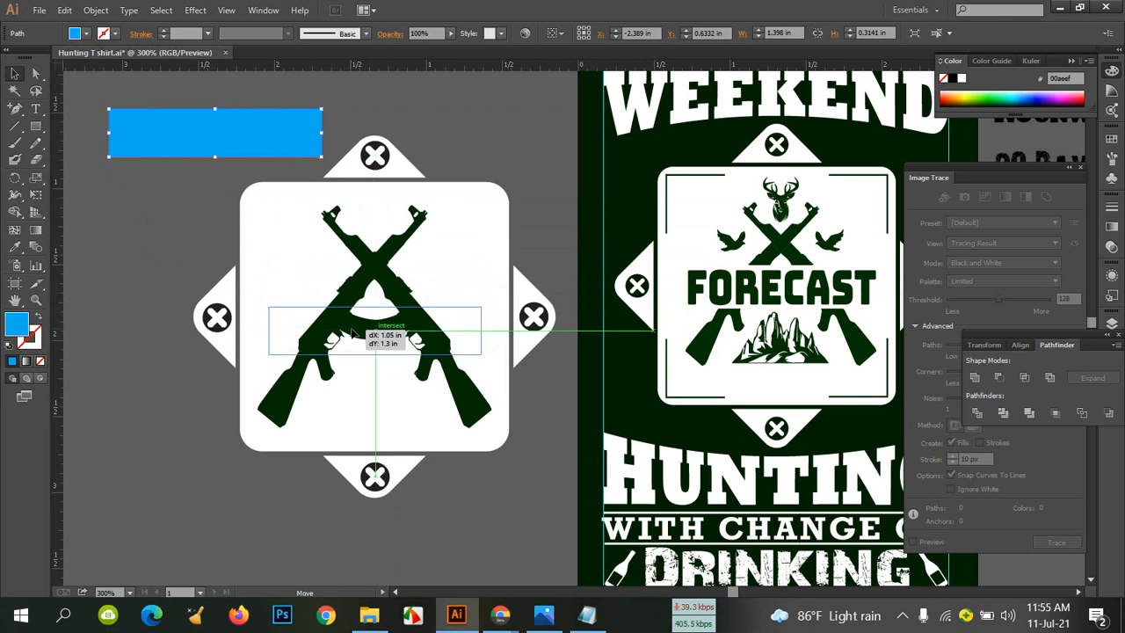
pyautogui.moveTo(352, 334); pyautogui.dragTo(351, 332)
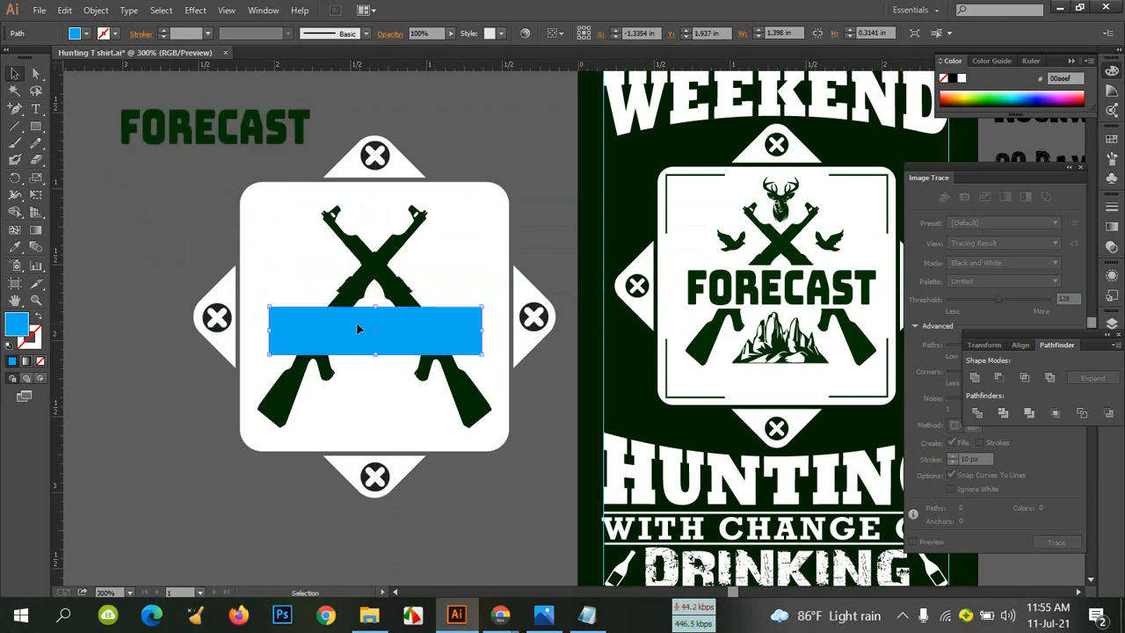
pyautogui.moveTo(237, 204); pyautogui.dragTo(431, 390)
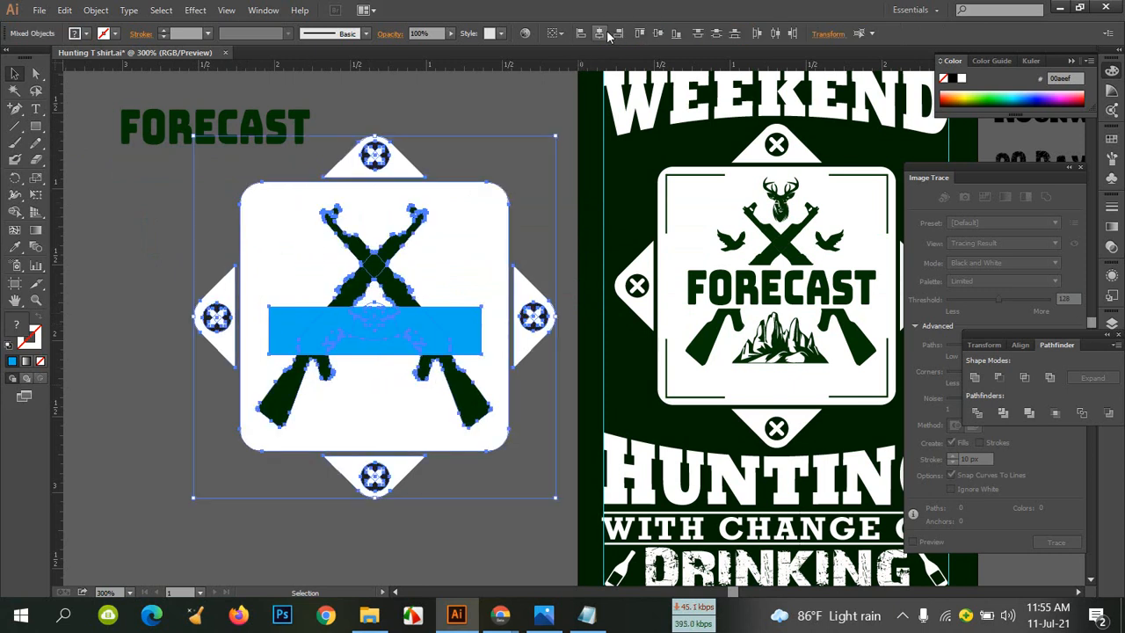
pyautogui.click(528, 95)
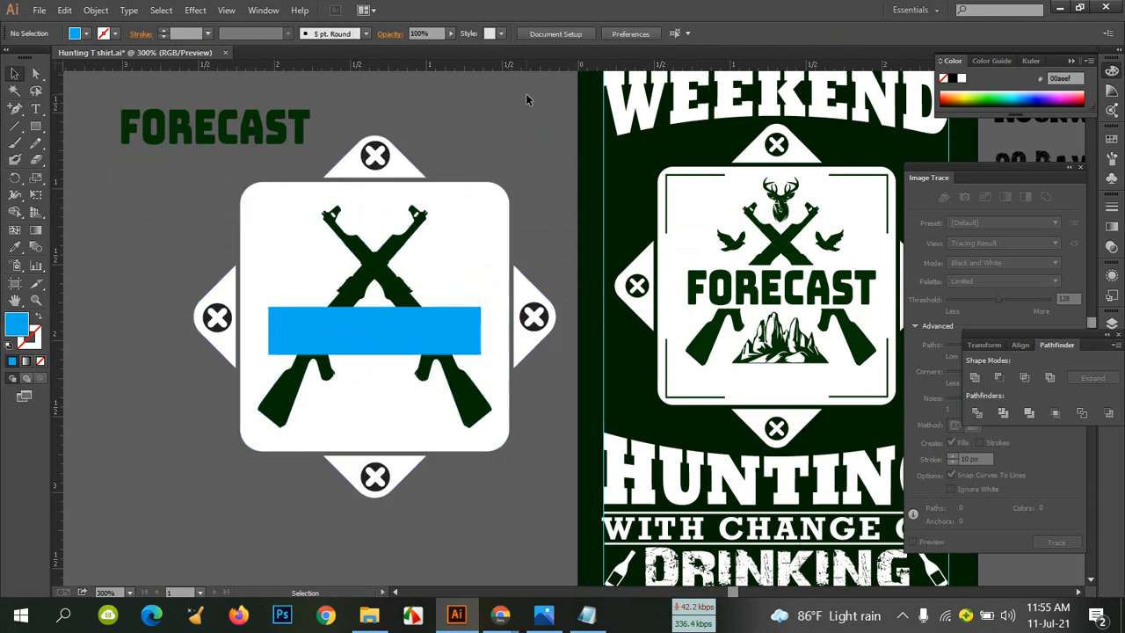
# Try Minus Front on the crossed guns without the blue rectangle in the selection, and undo it
pyautogui.click(404, 322)
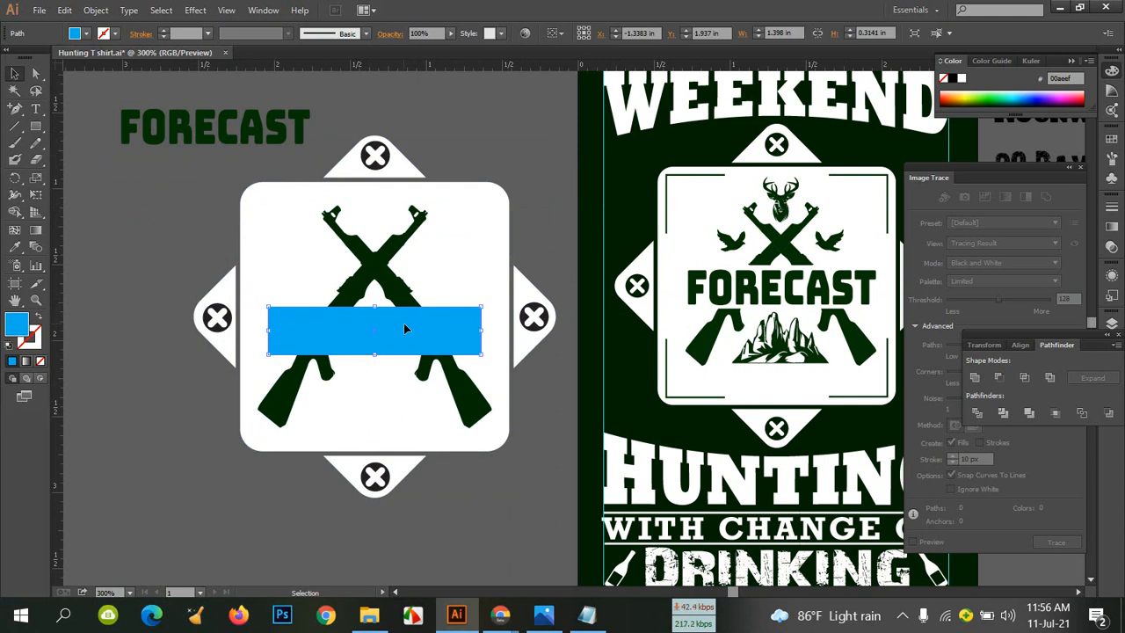
pyautogui.keyDown('shift'); pyautogui.click(389, 273); pyautogui.keyUp('shift')
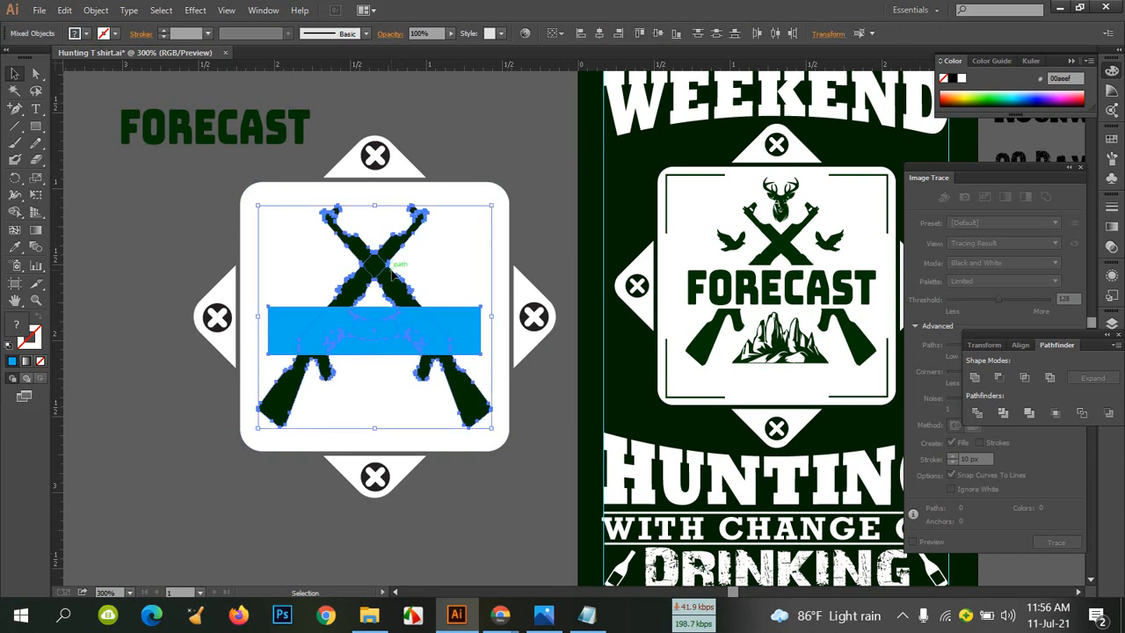
pyautogui.keyDown('shift'); pyautogui.click(424, 323); pyautogui.keyUp('shift')
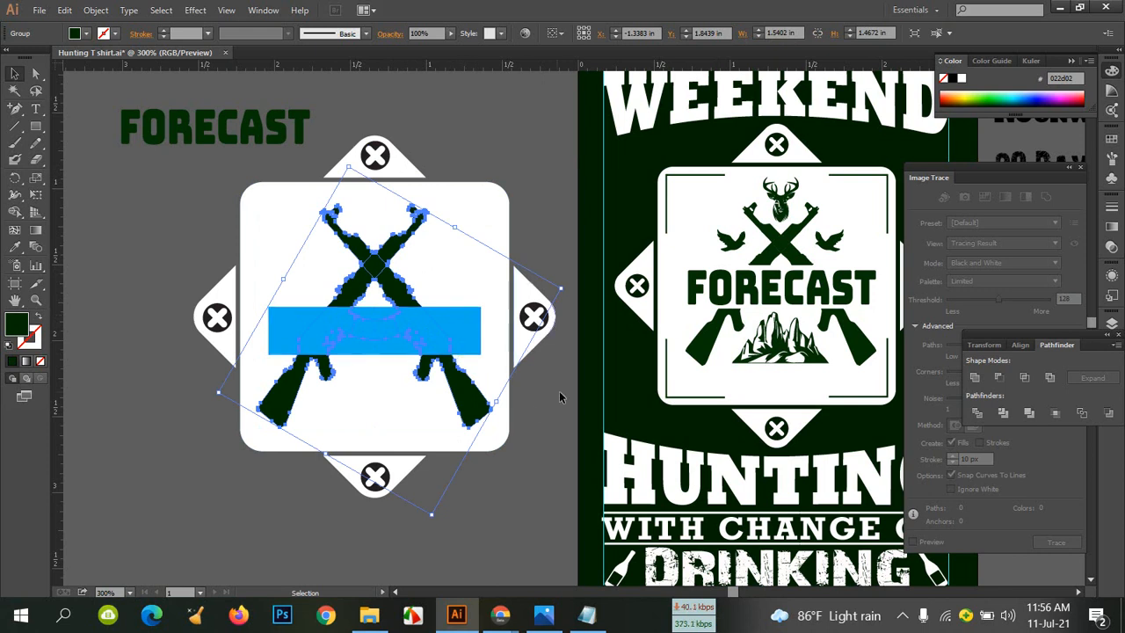
pyautogui.moveTo(1029, 341); pyautogui.dragTo(729, 276)
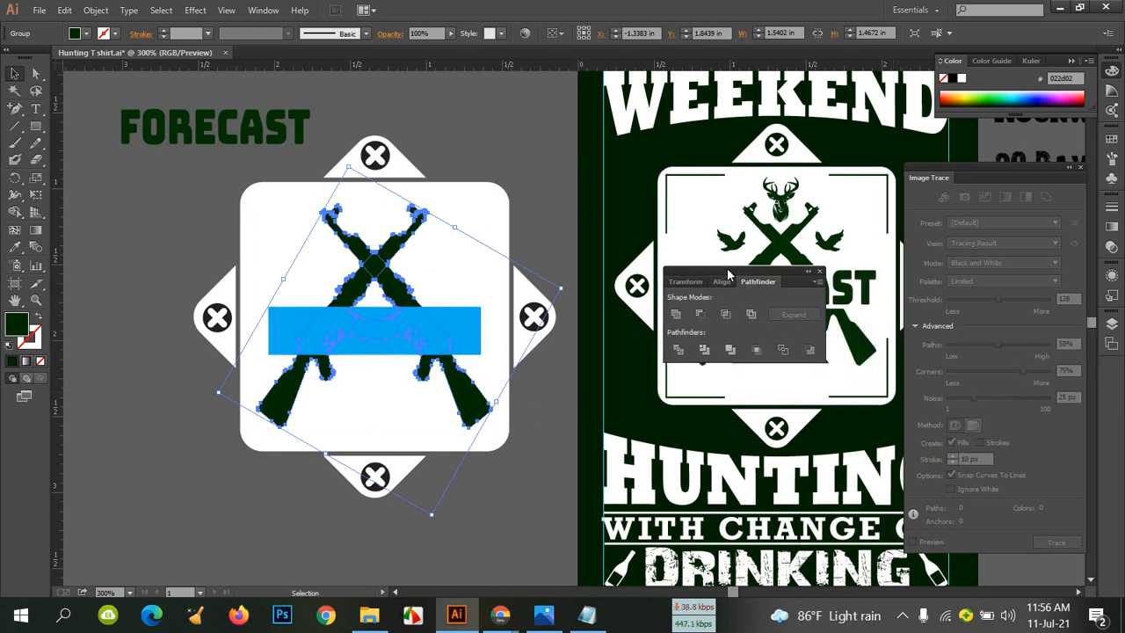
pyautogui.click(700, 315)
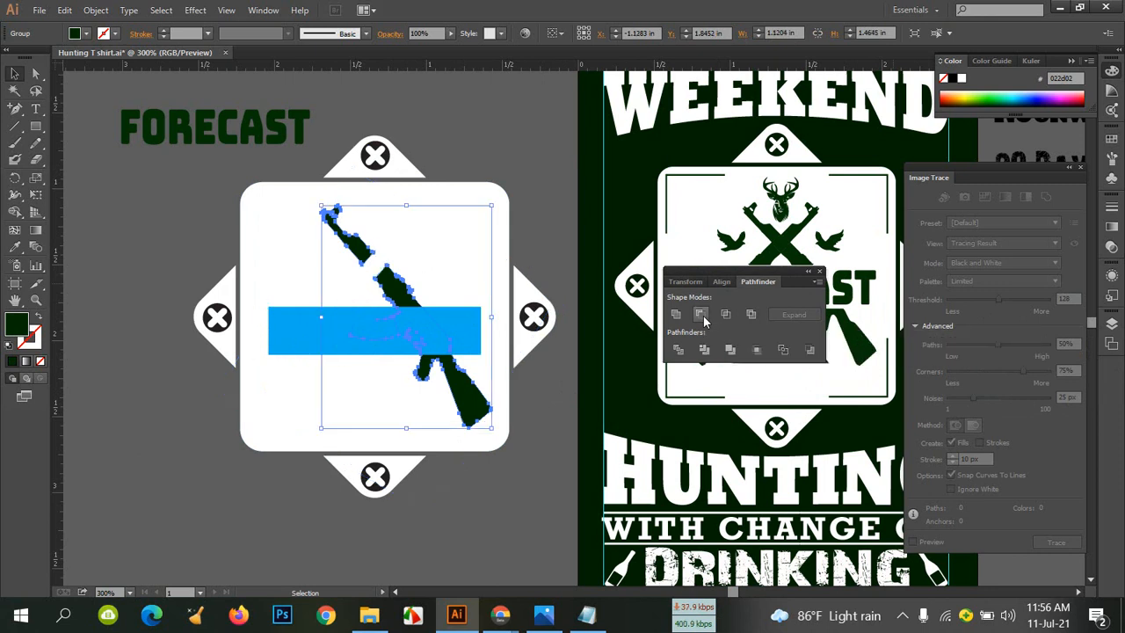
pyautogui.hotkey('ctrl', 'z')
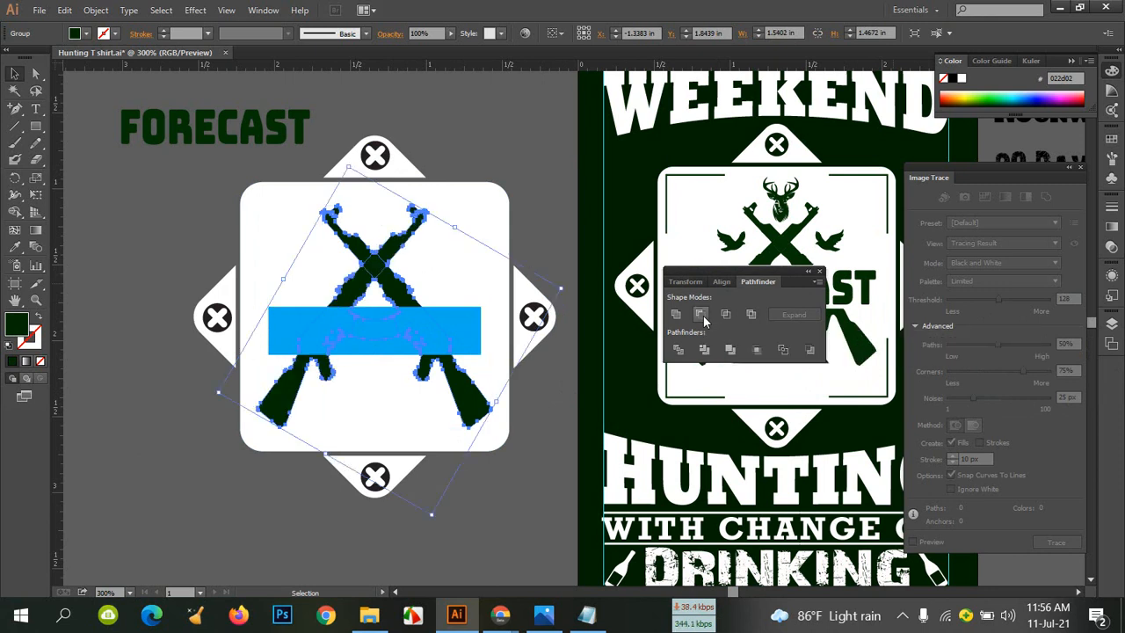
# Select the crossed guns together with the blue rectangle that covers their middle
pyautogui.click(211, 254)
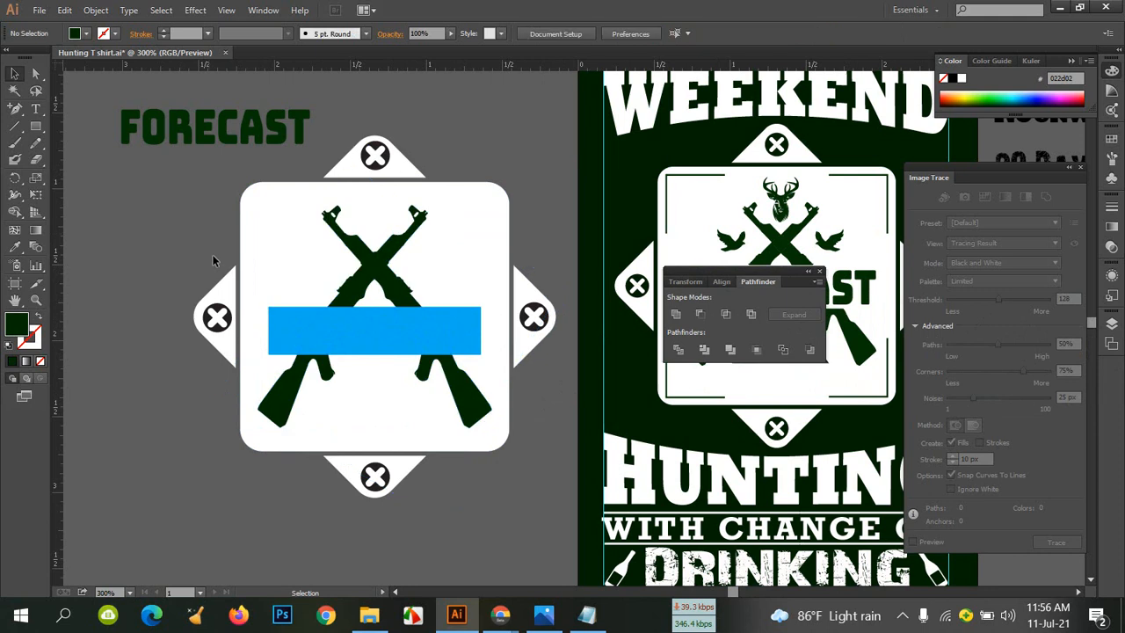
pyautogui.click(390, 257)
pyautogui.click(533, 254)
pyautogui.click(394, 283)
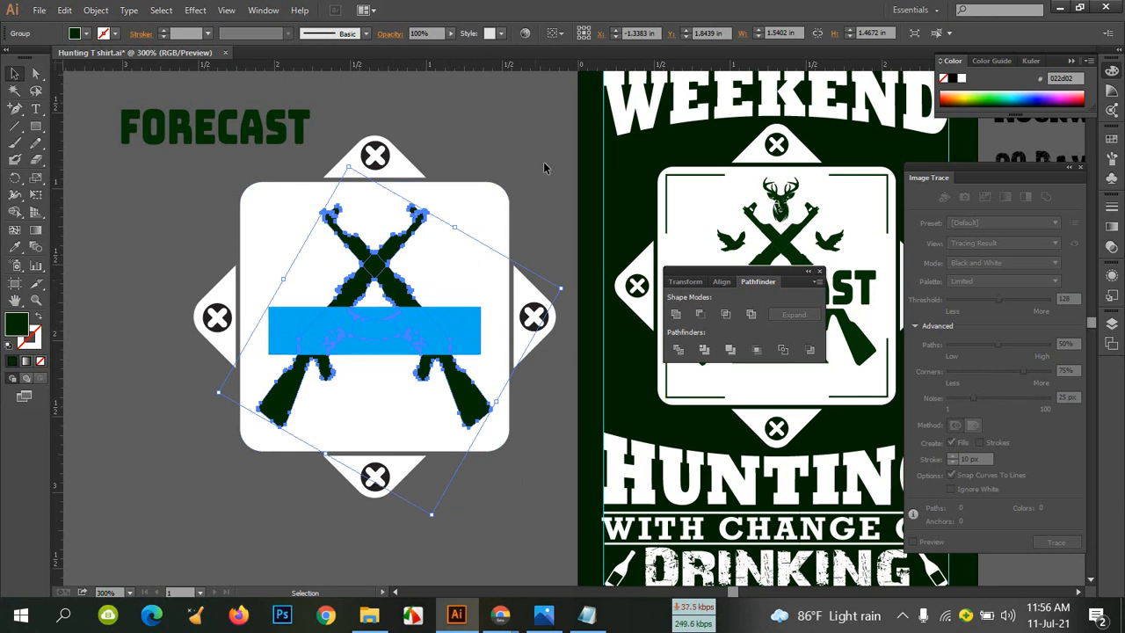
pyautogui.click(552, 190)
pyautogui.click(400, 282)
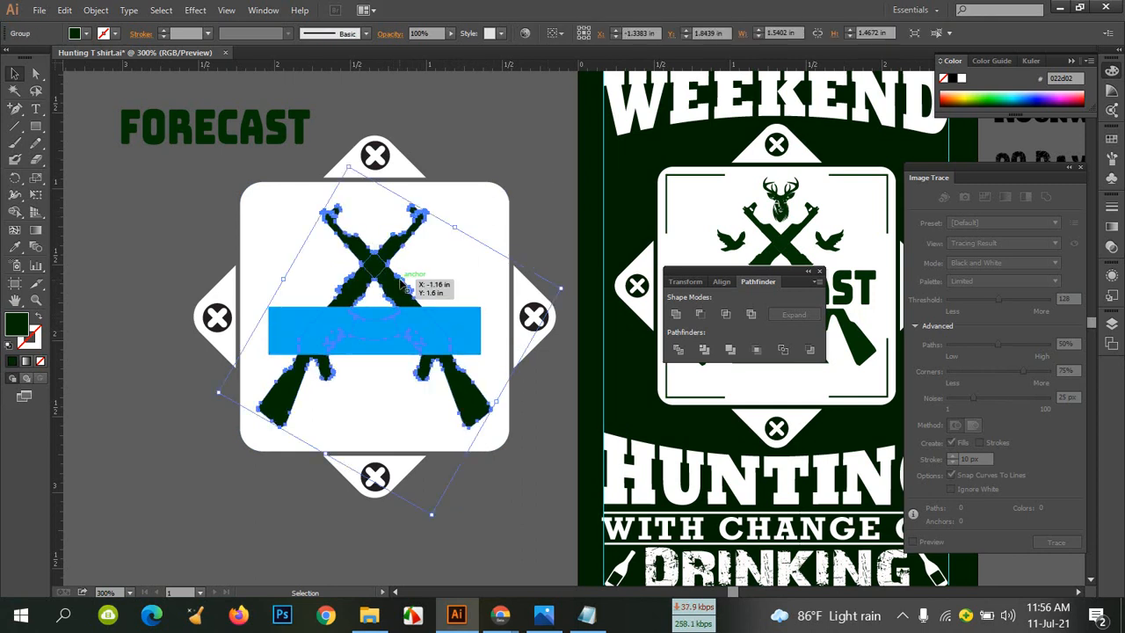
pyautogui.keyDown('shift'); pyautogui.click(422, 325); pyautogui.keyUp('shift')
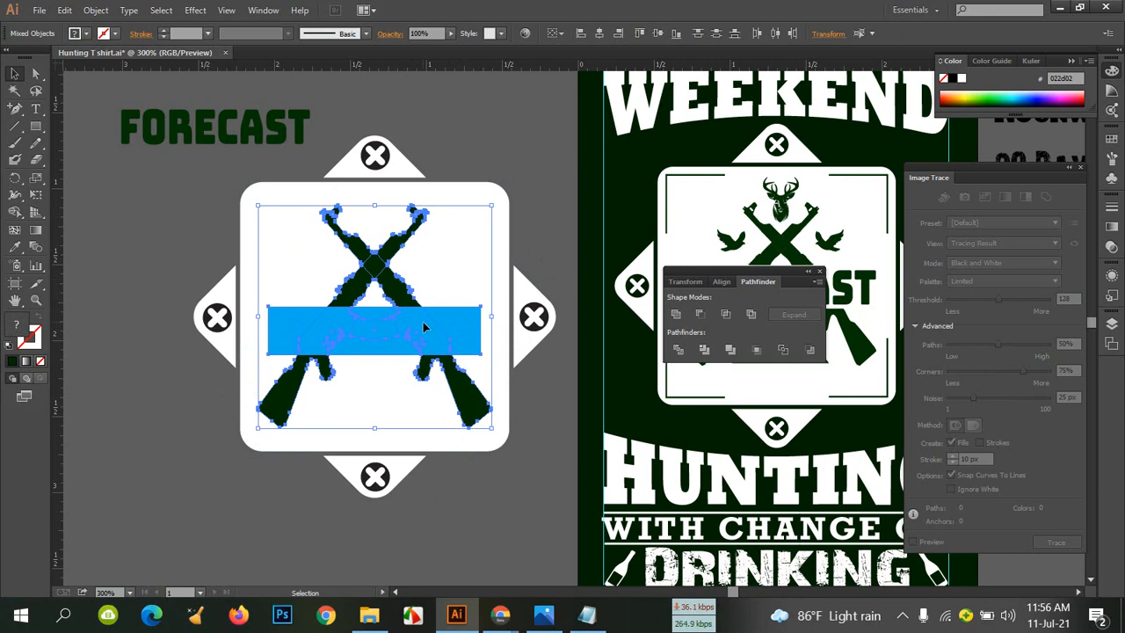
# Try Minus Front and Exclude on the selected guns and blue rectangle, undoing each one
pyautogui.click(700, 314)
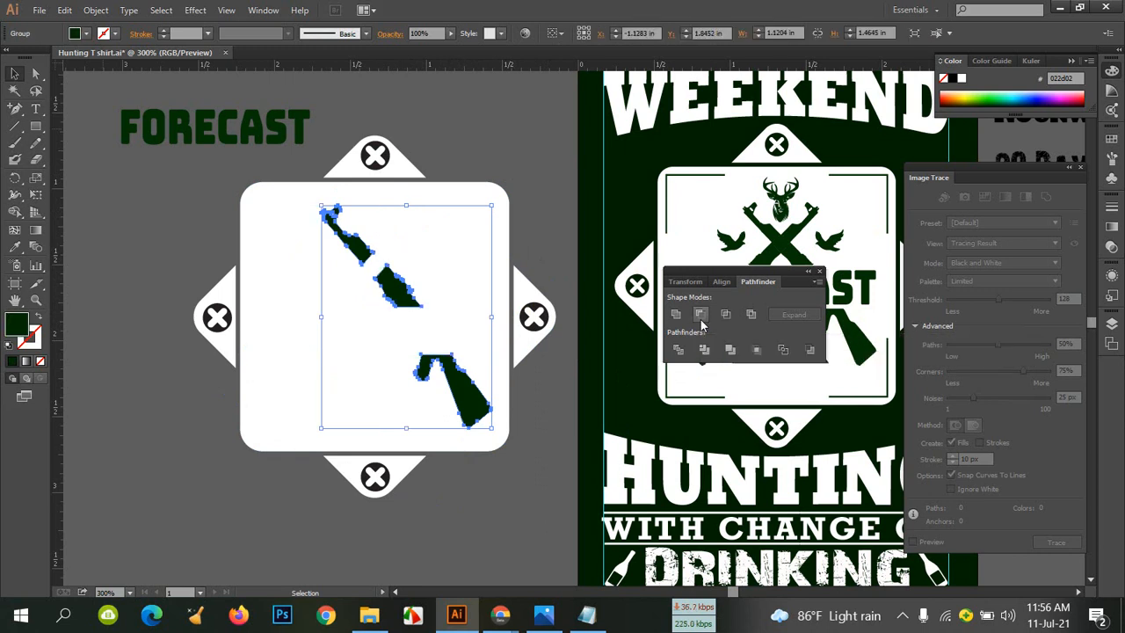
pyautogui.hotkey('ctrl', 'z')
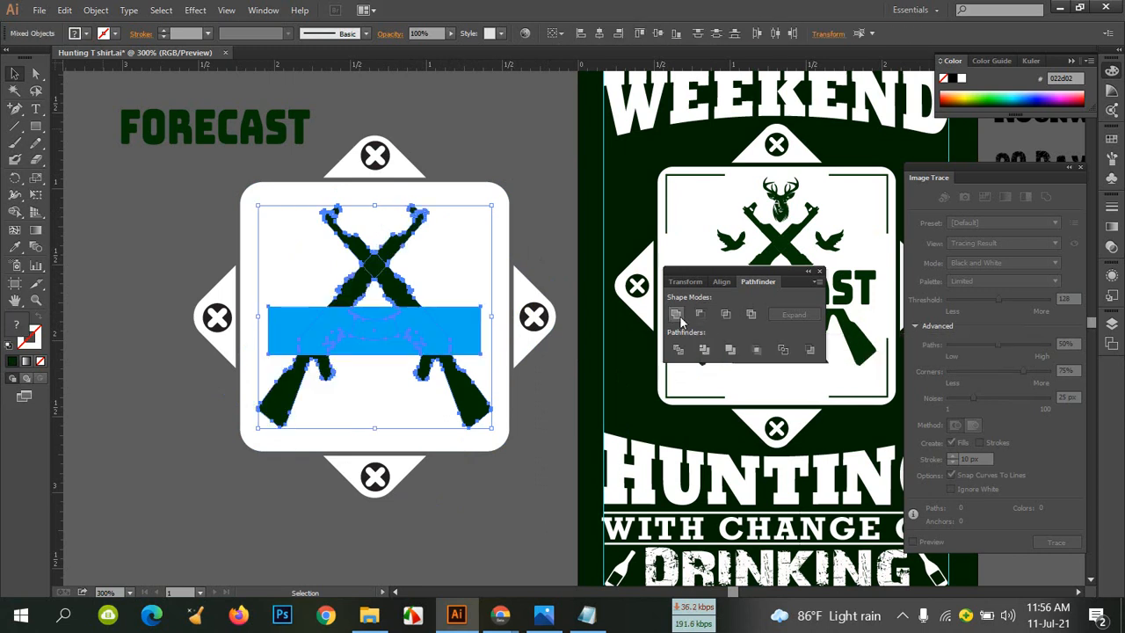
pyautogui.click(750, 318)
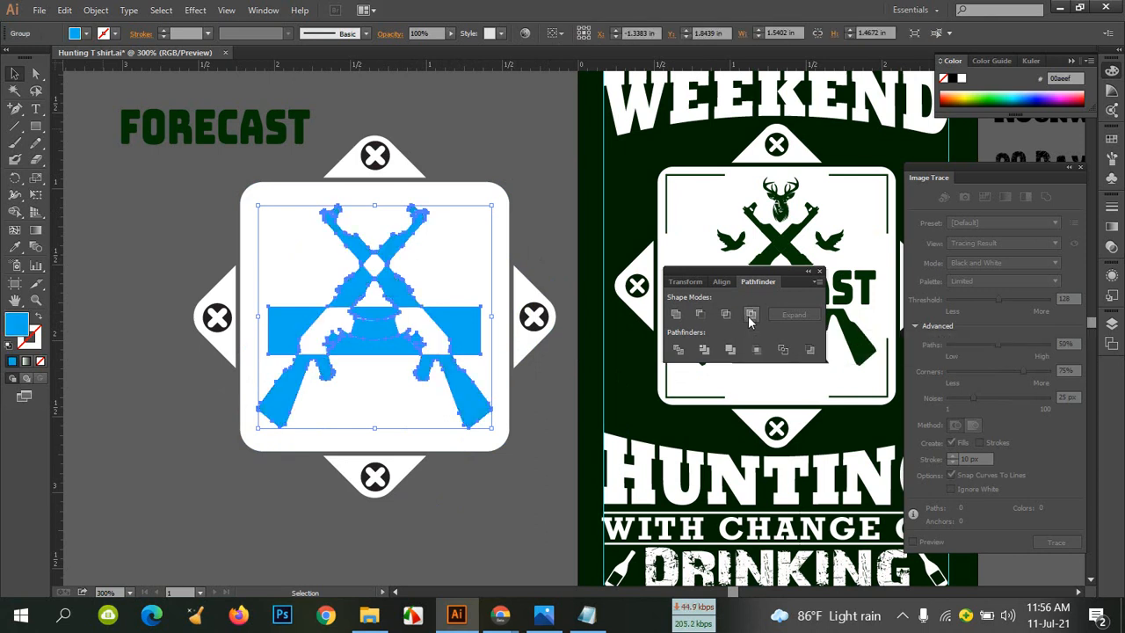
pyautogui.hotkey('ctrl', 'z')
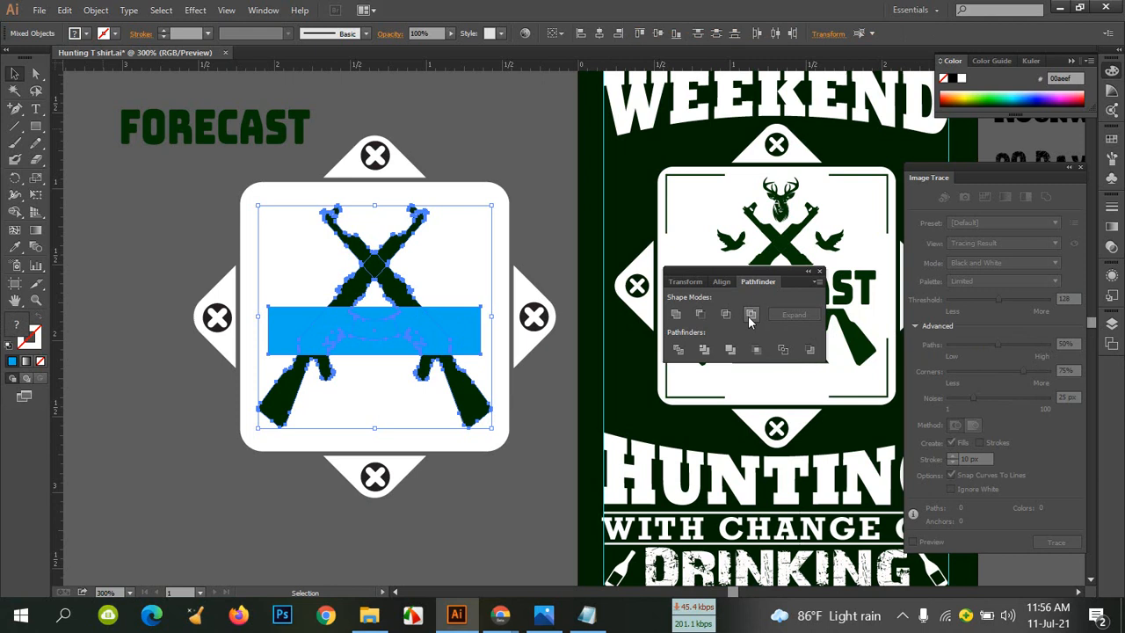
# Divide the crossed guns with the blue rectangle using Pathfinder, and ungroup the resulting pieces
pyautogui.click(679, 352)
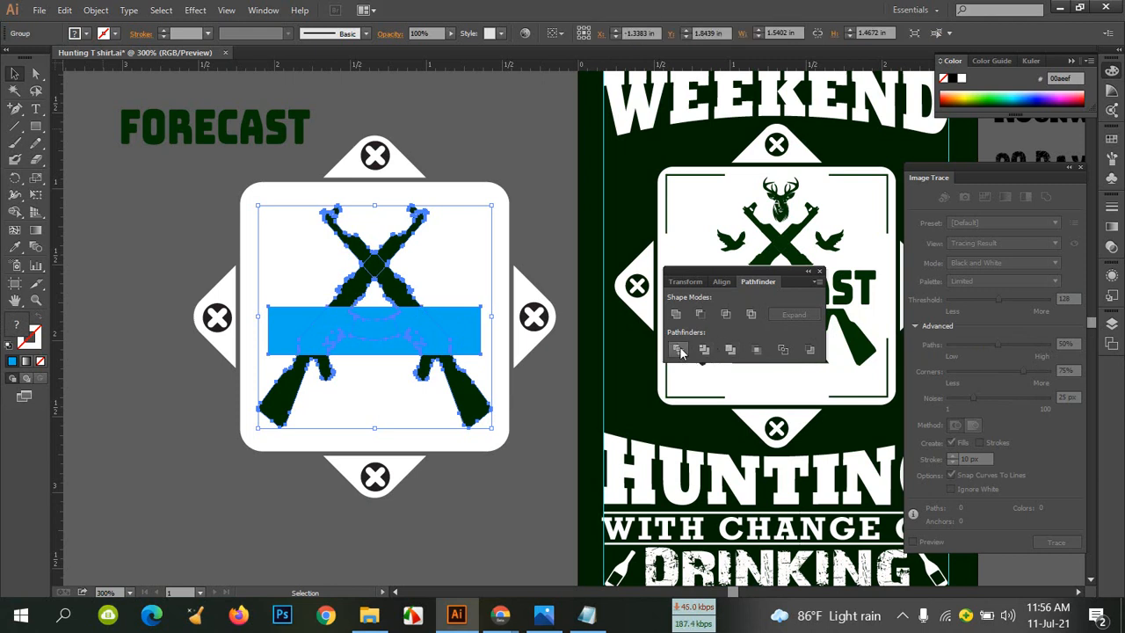
pyautogui.click(496, 483)
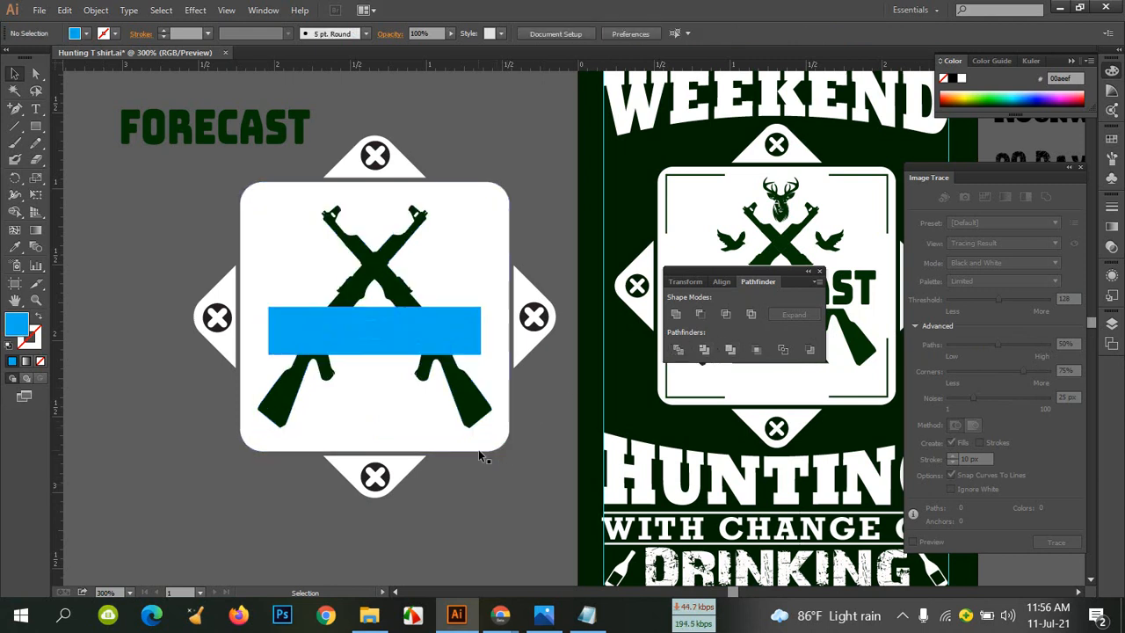
pyautogui.click(440, 341)
pyautogui.rightClick(439, 337)
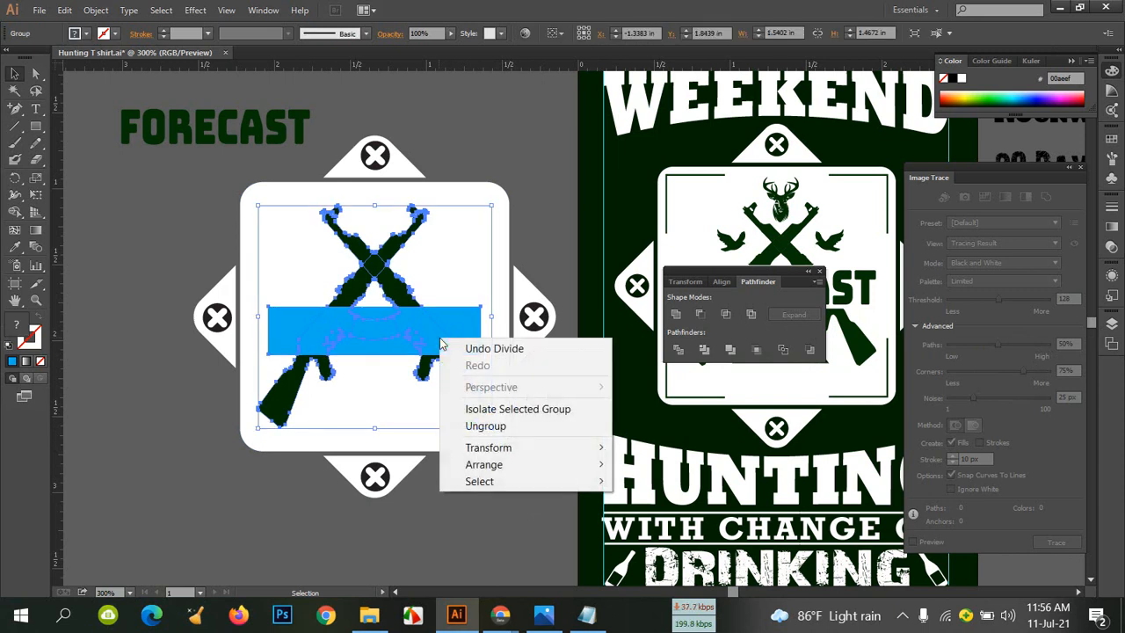
pyautogui.click(485, 427)
pyautogui.click(498, 373)
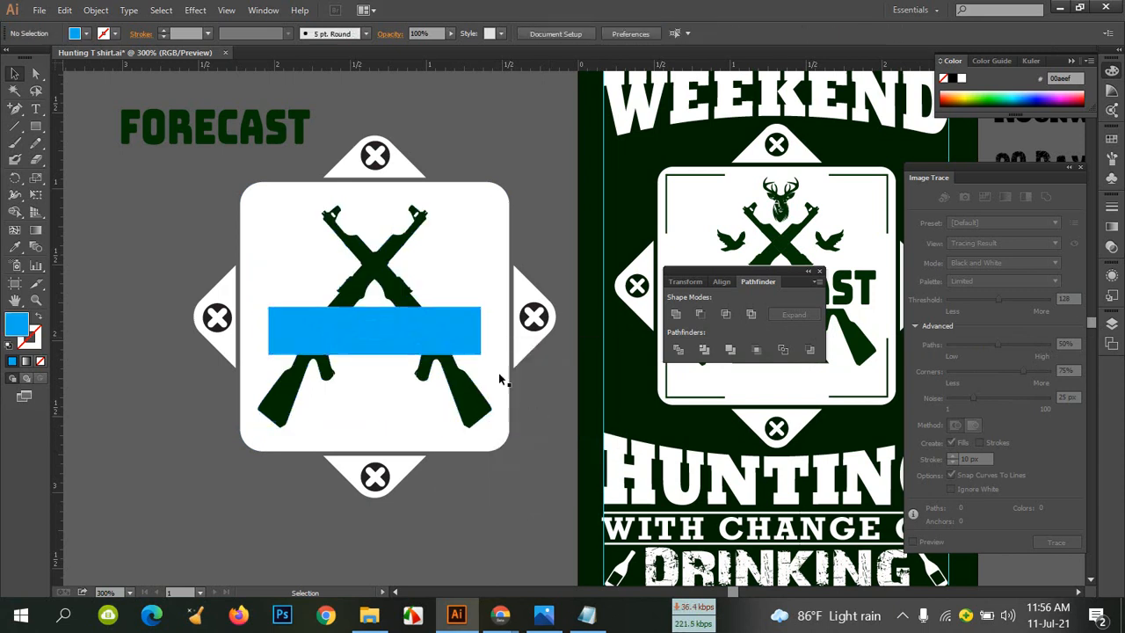
# Delete the blue rectangle pieces one by one to open a gap through the middle of the crossed guns
pyautogui.click(457, 333)
pyautogui.press('Delete')
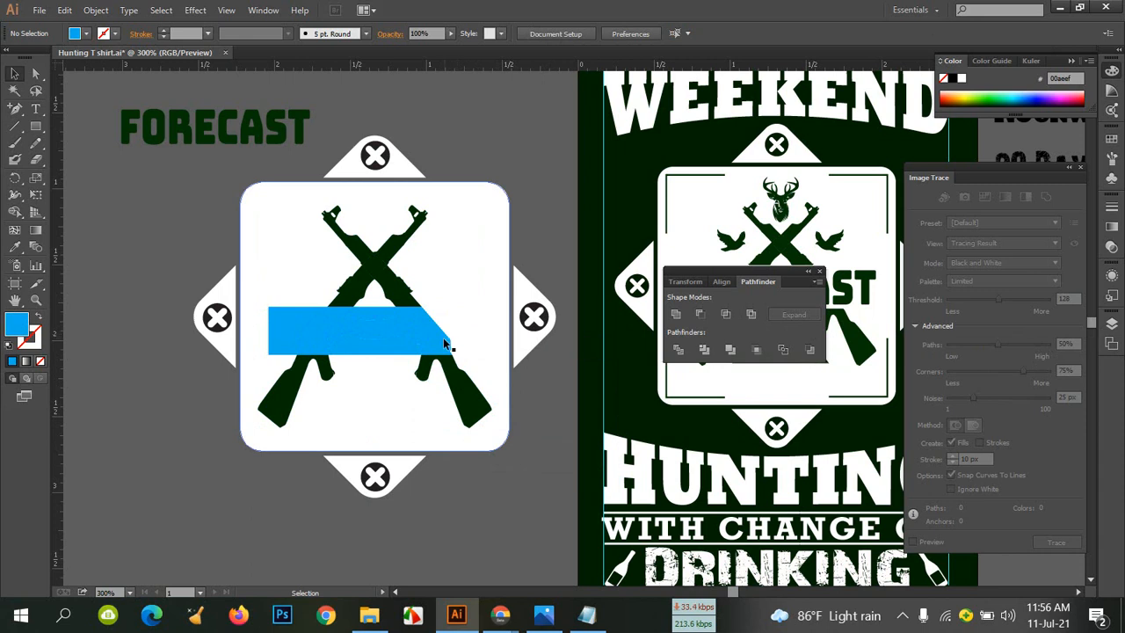
pyautogui.click(439, 337)
pyautogui.press('Delete')
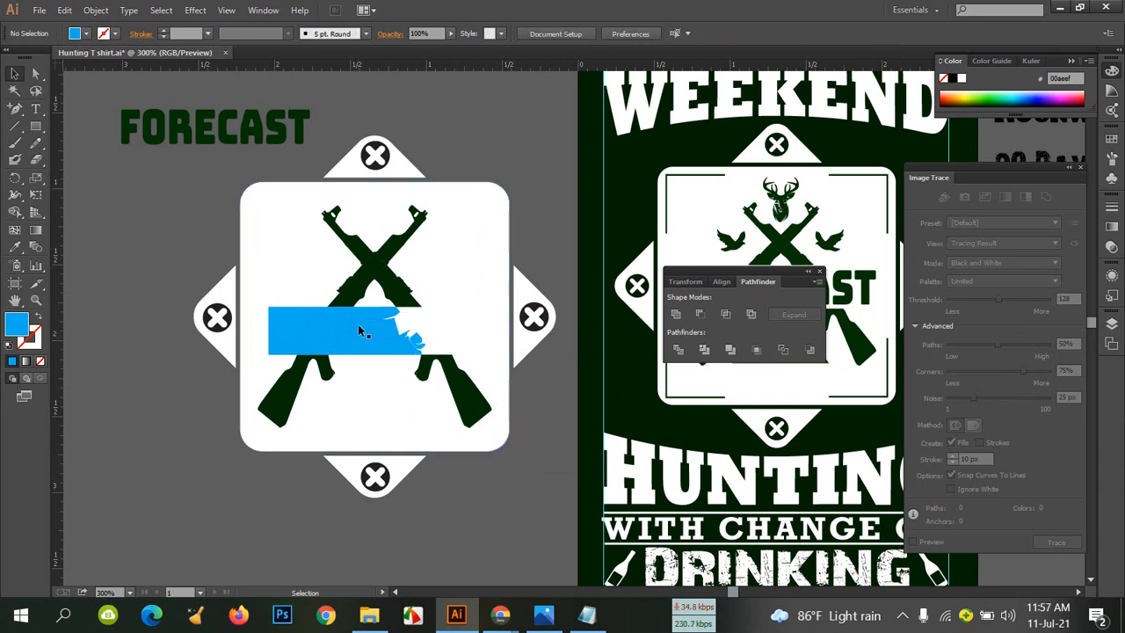
pyautogui.press('Delete')
pyautogui.click(410, 342)
pyautogui.press('Delete')
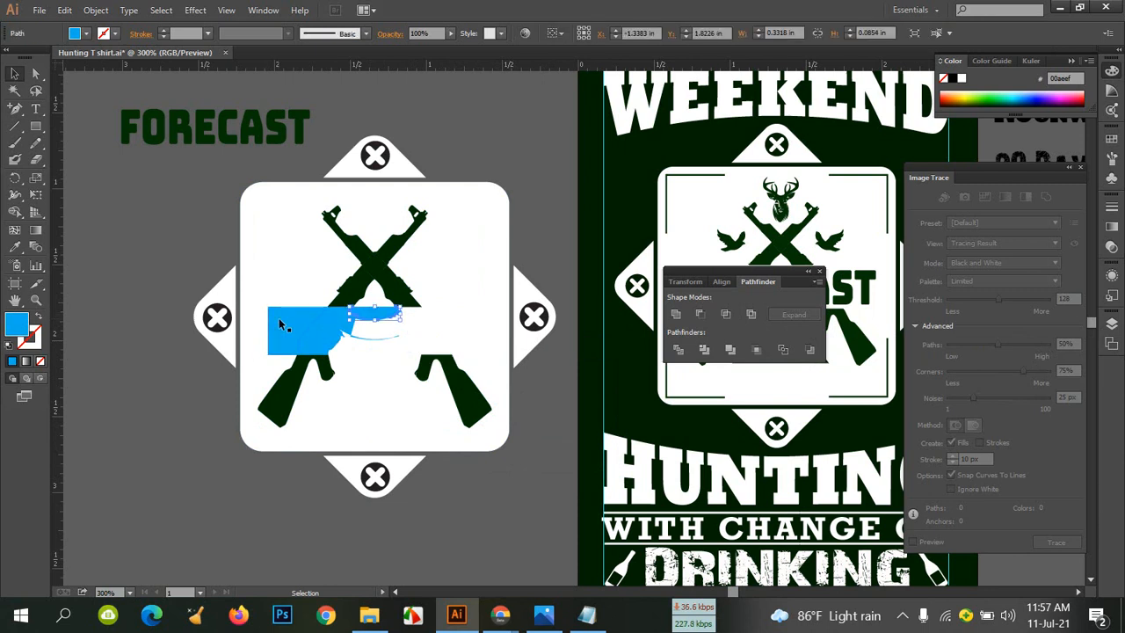
pyautogui.click(276, 319)
pyautogui.press('Delete')
pyautogui.click(325, 334)
pyautogui.press('Delete')
pyautogui.click(373, 313)
pyautogui.press('Delete')
pyautogui.click(363, 338)
pyautogui.press('Delete')
pyautogui.click(335, 340)
pyautogui.press('Delete')
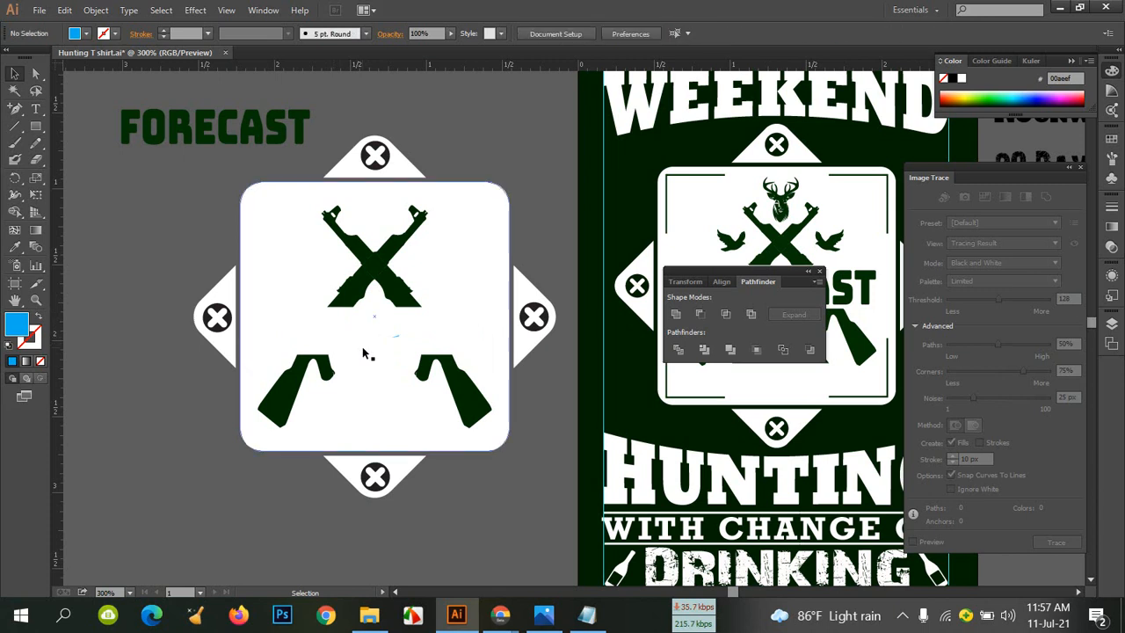
# Undo the accidental move of the white badge and delete the small blue sliver left in the gap
pyautogui.moveTo(382, 326); pyautogui.dragTo(402, 340)
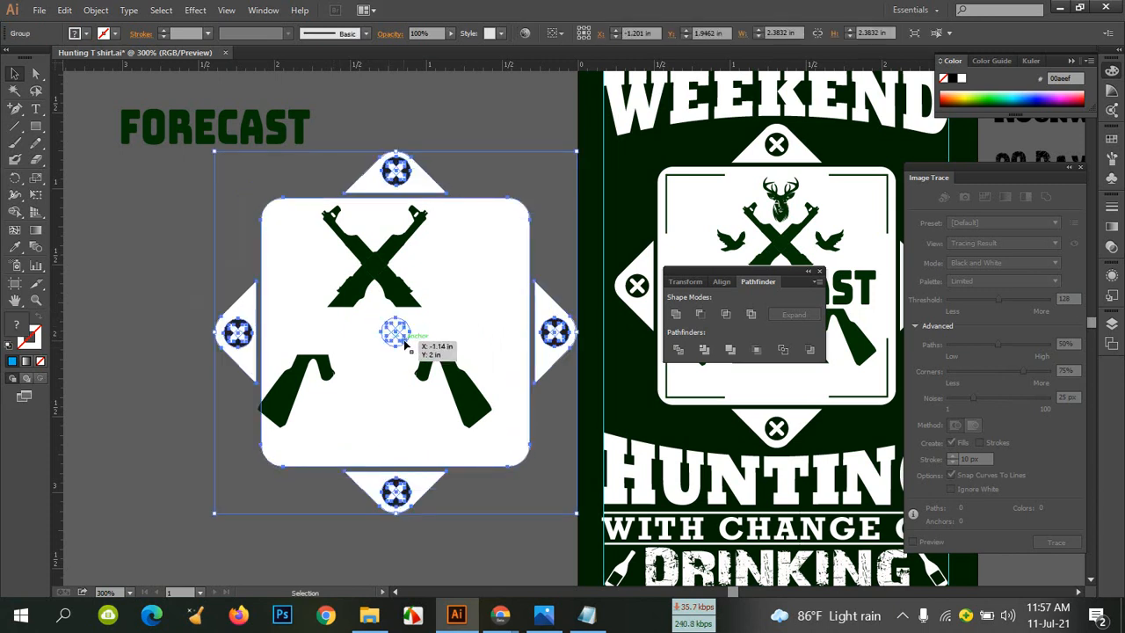
pyautogui.hotkey('ctrl', 'z')
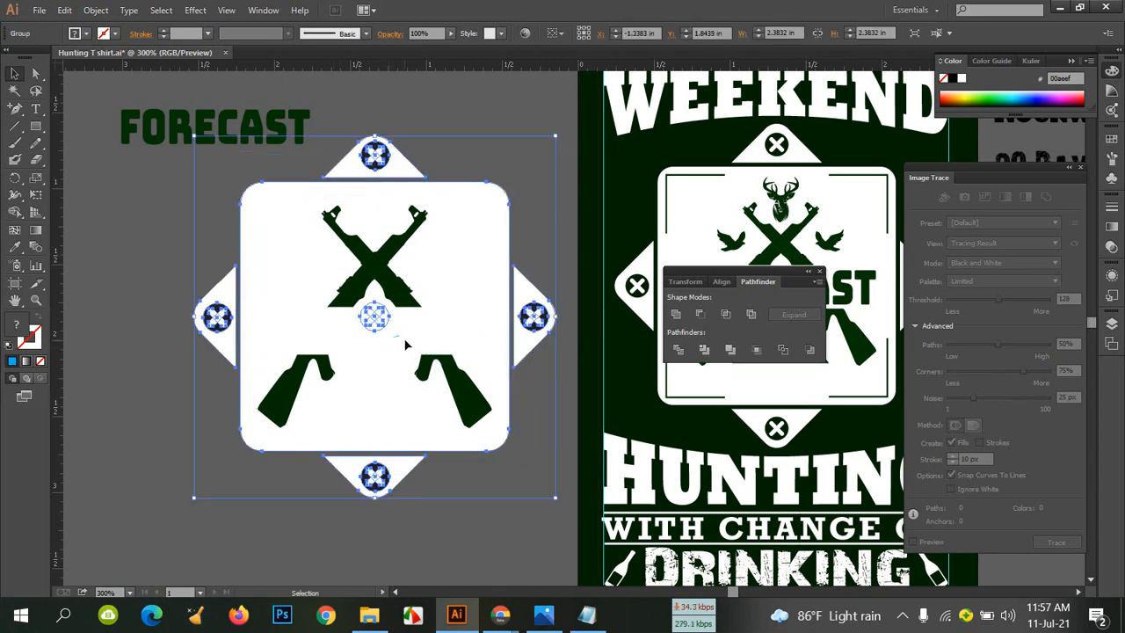
pyautogui.click(398, 336)
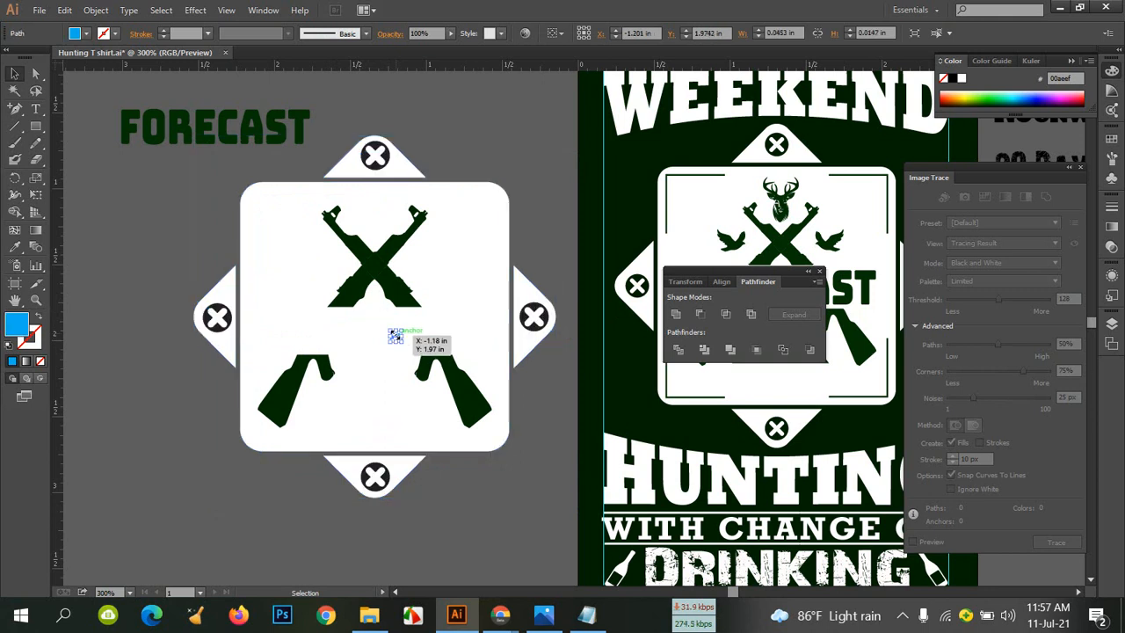
pyautogui.press('Delete')
# Try to delete another leftover near the center of the gap, and undo the badge deletion
pyautogui.click(380, 328)
pyautogui.press('Delete')
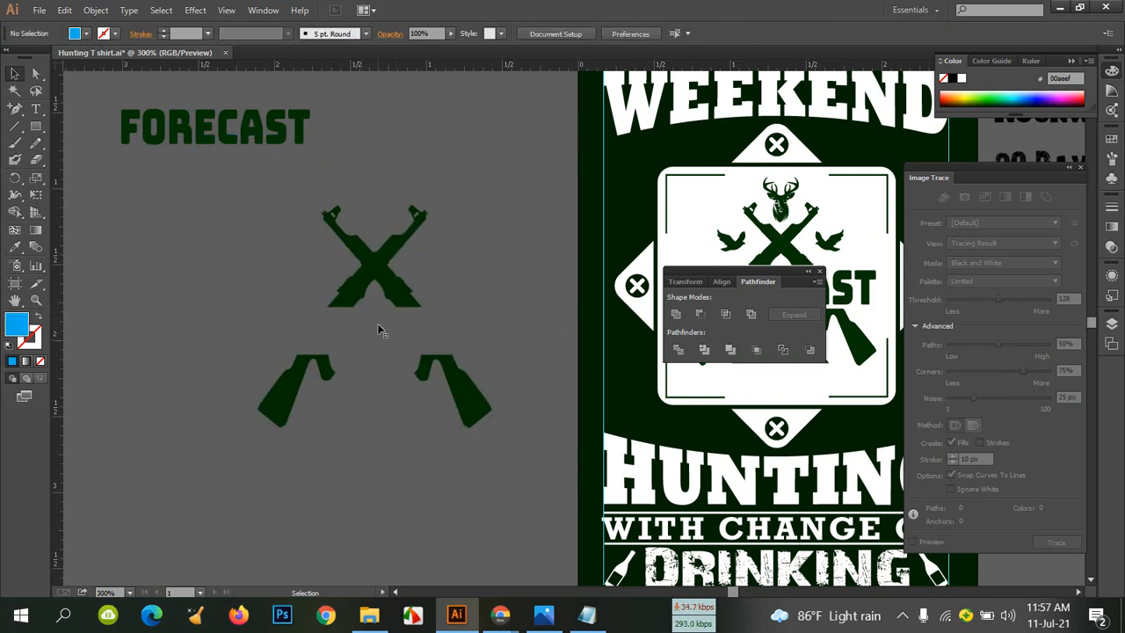
pyautogui.hotkey('ctrl', 'z')
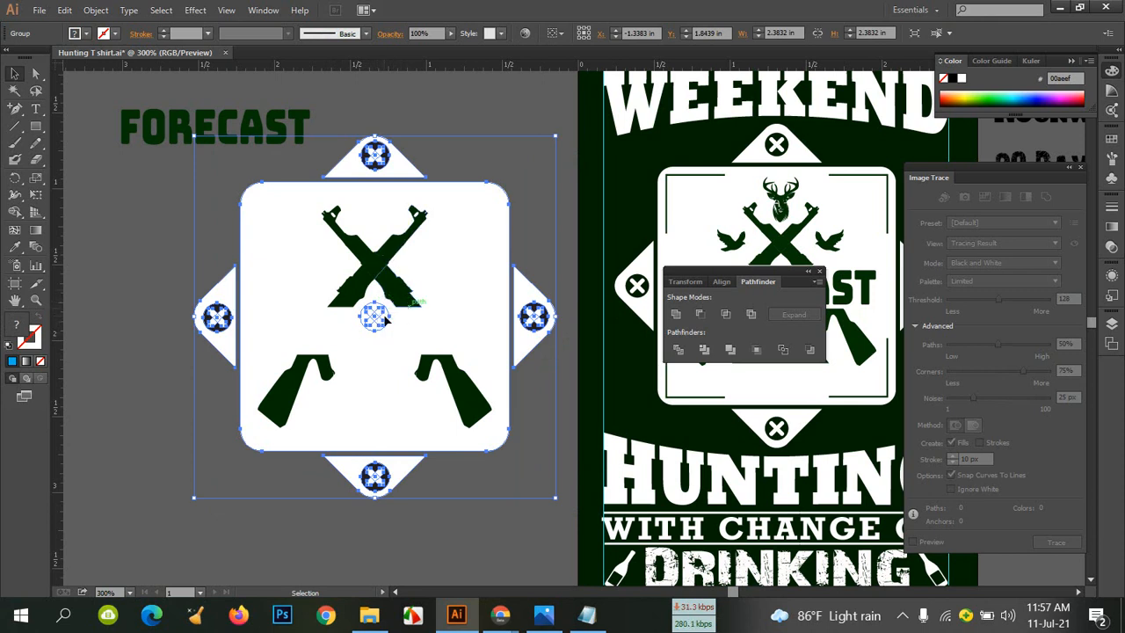
pyautogui.click(141, 208)
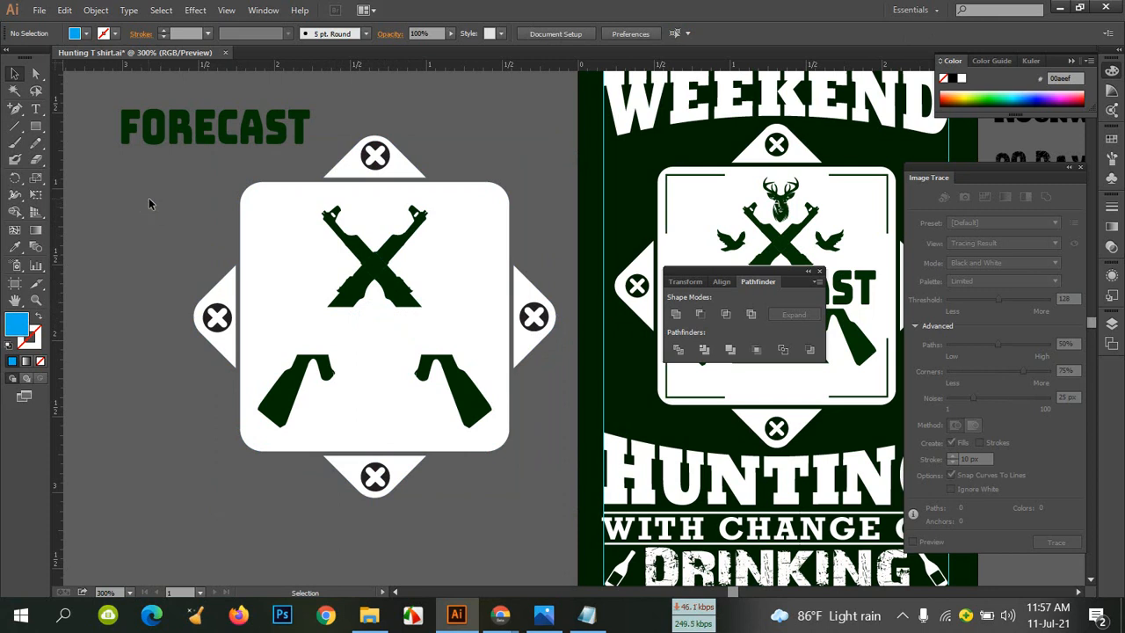
# Move the FORECAST text into the gap between the gun halves and center it horizontally with the badge
pyautogui.moveTo(205, 125); pyautogui.dragTo(372, 327)
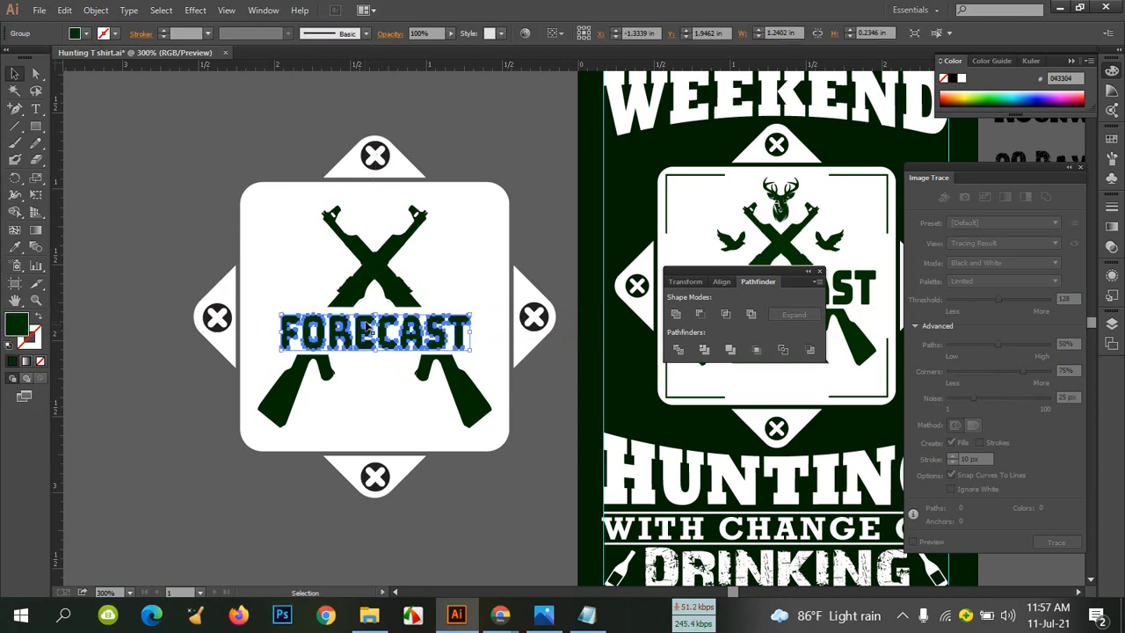
pyautogui.hotkey('ctrl', 'a')
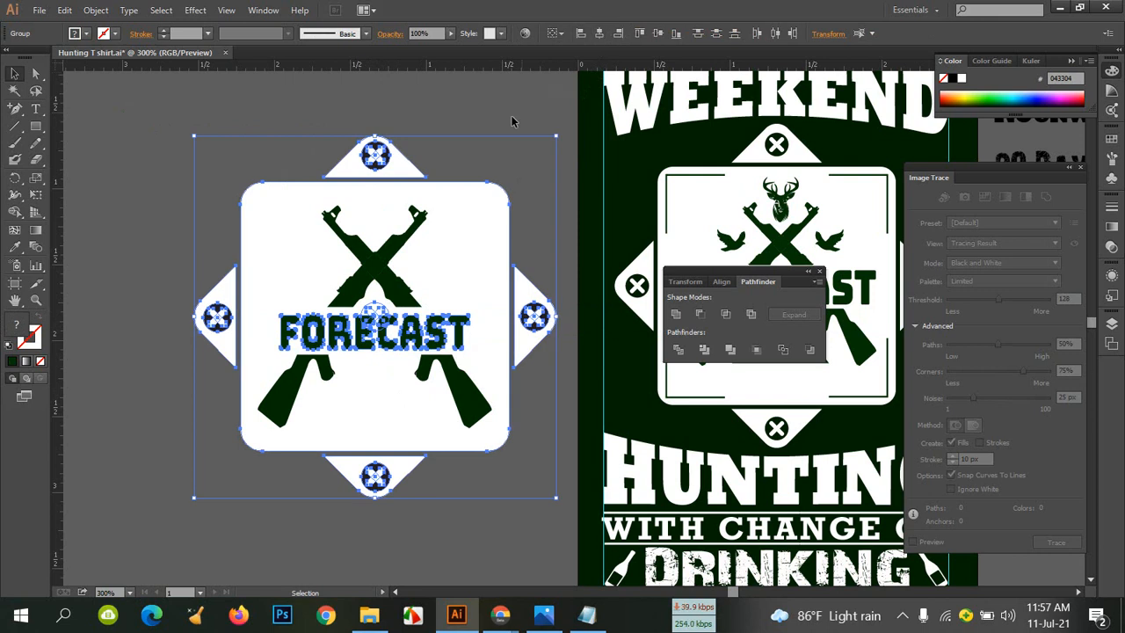
pyautogui.click(250, 98)
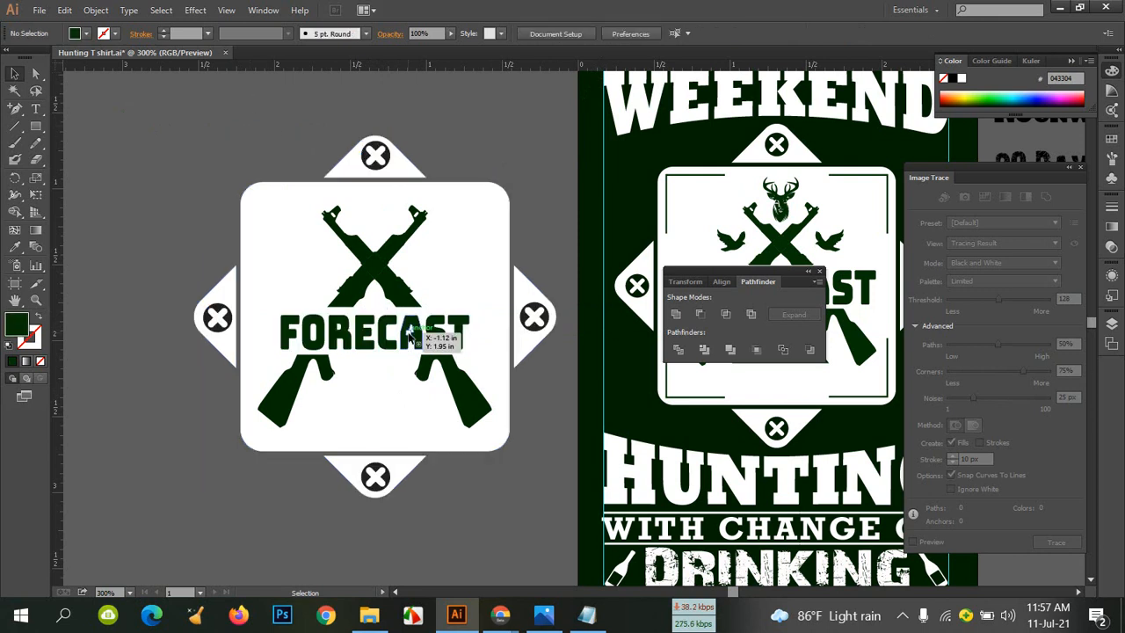
# Nudge the FORECAST text up slightly and enlarge it proportionally to about 1.32 in wide
pyautogui.click(439, 327)
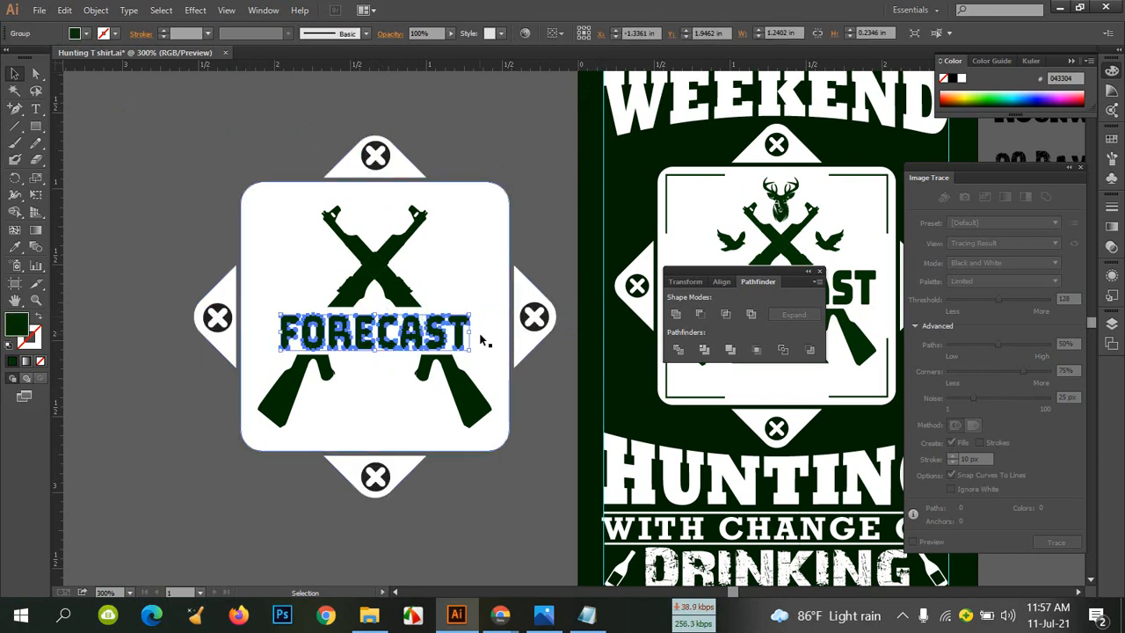
pyautogui.press('Up')
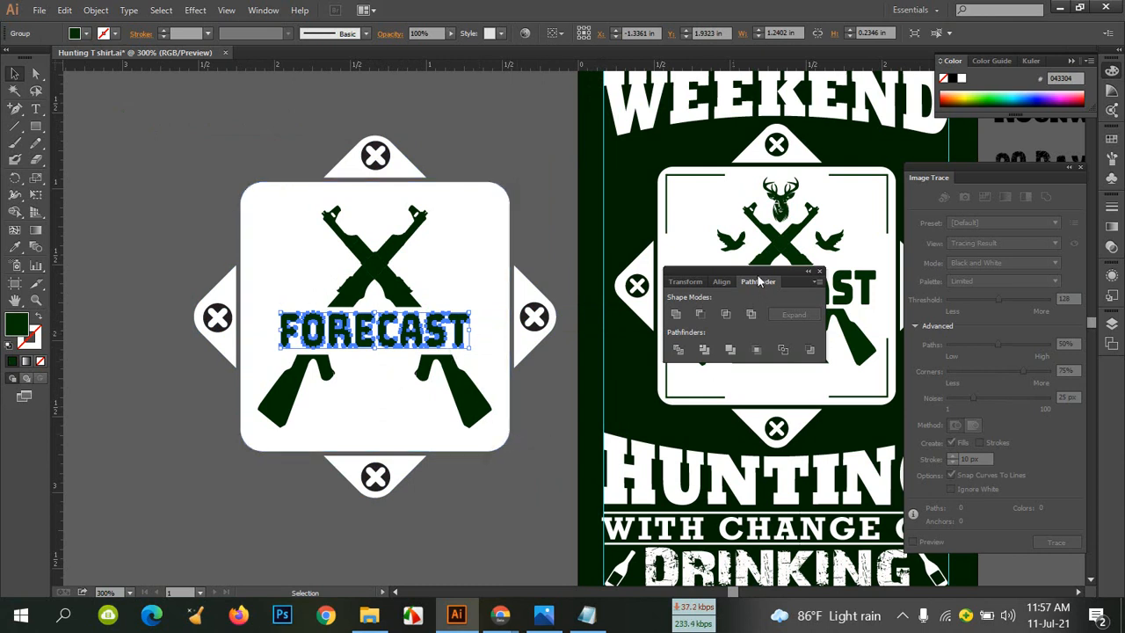
pyautogui.moveTo(757, 278); pyautogui.dragTo(773, 390)
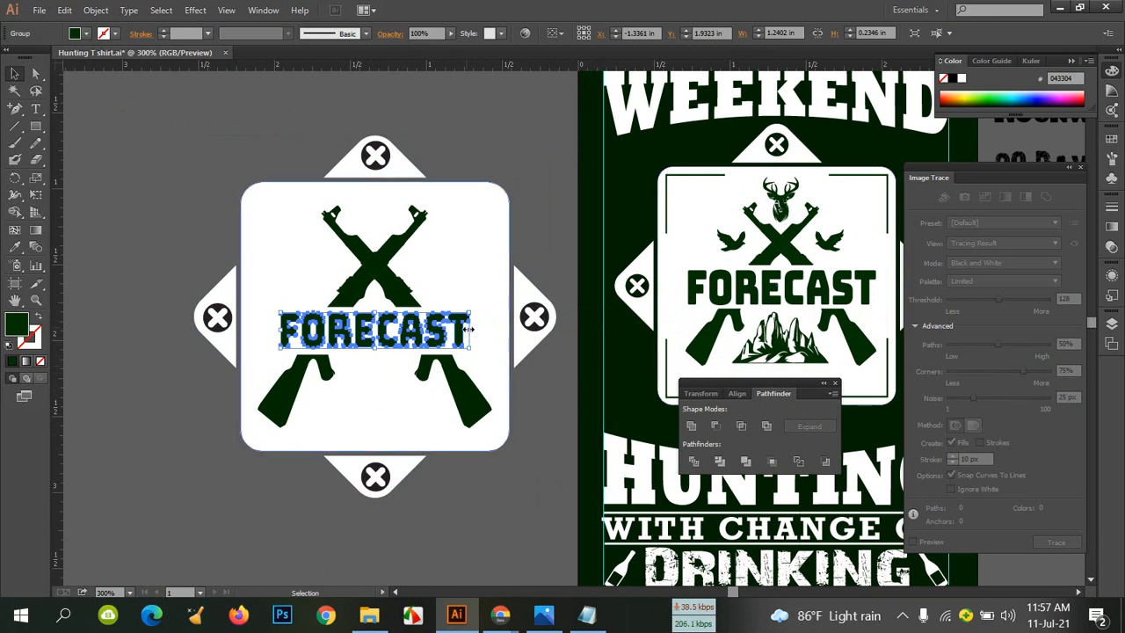
pyautogui.moveTo(470, 328); pyautogui.dragTo(482, 330)
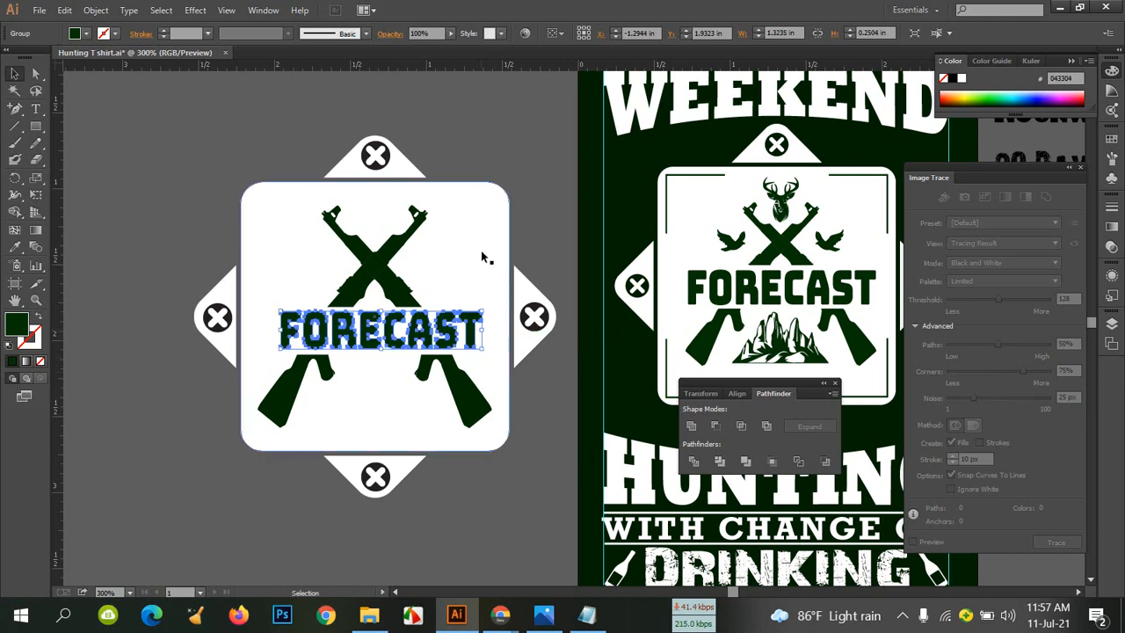
# Align the FORECAST text and the white badge to each other's vertical and horizontal centers
pyautogui.click(436, 410)
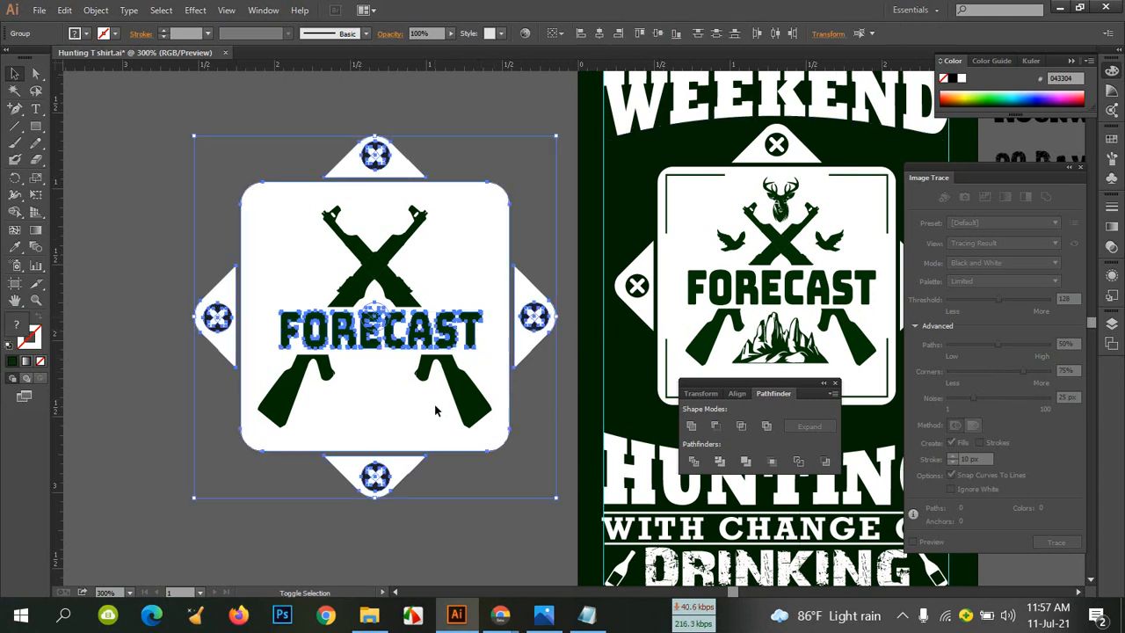
pyautogui.click(661, 34)
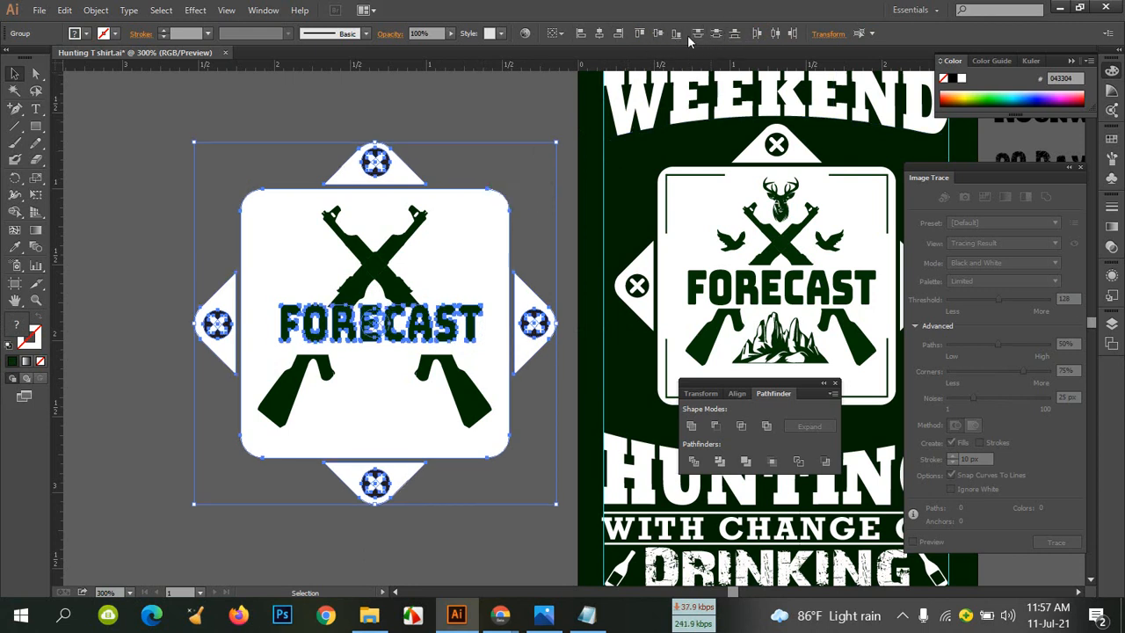
pyautogui.click(599, 33)
pyautogui.click(311, 104)
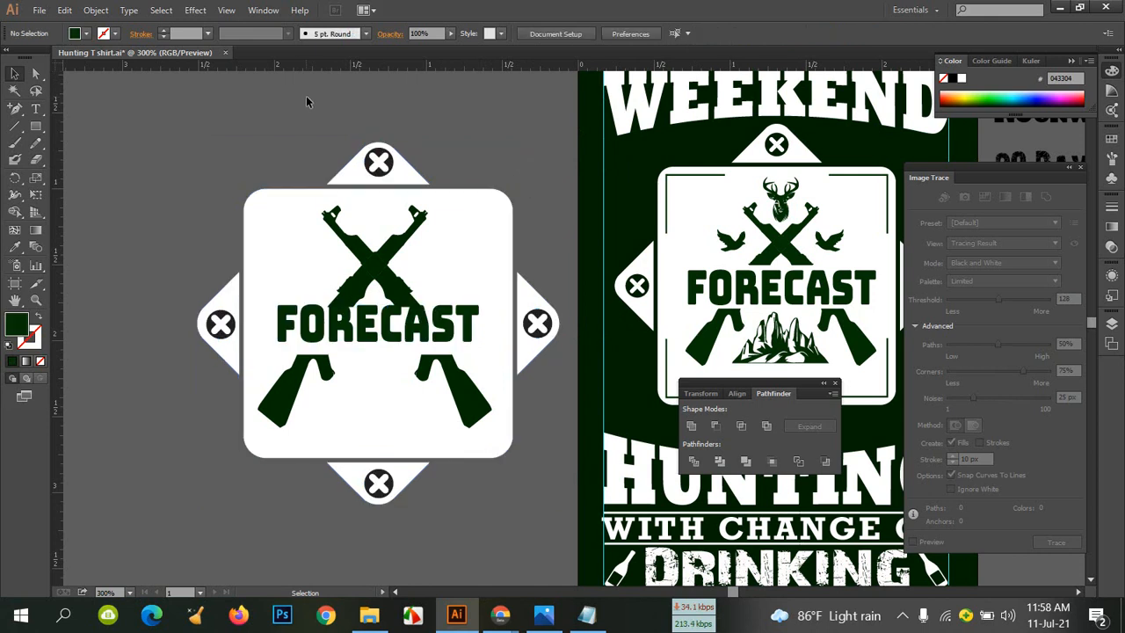
# Shift the FORECAST text down slightly to the middle of the gap, and group it with the guns and badge
pyautogui.click(400, 342)
pyautogui.moveTo(401, 344); pyautogui.dragTo(405, 344)
pyautogui.click(136, 201)
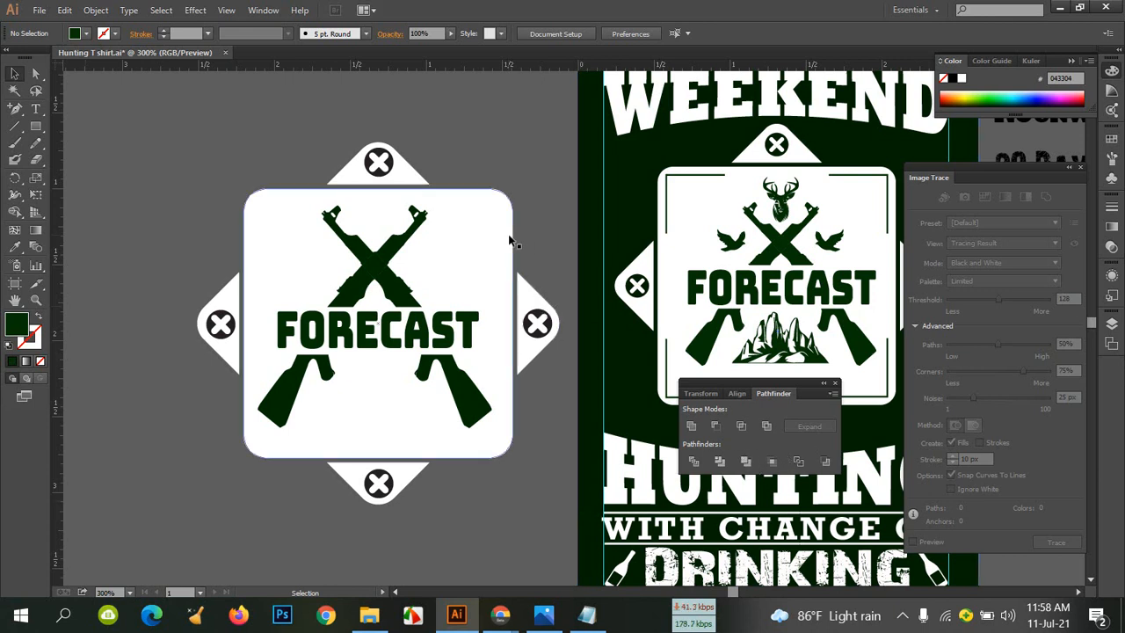
pyautogui.moveTo(193, 130); pyautogui.dragTo(558, 502)
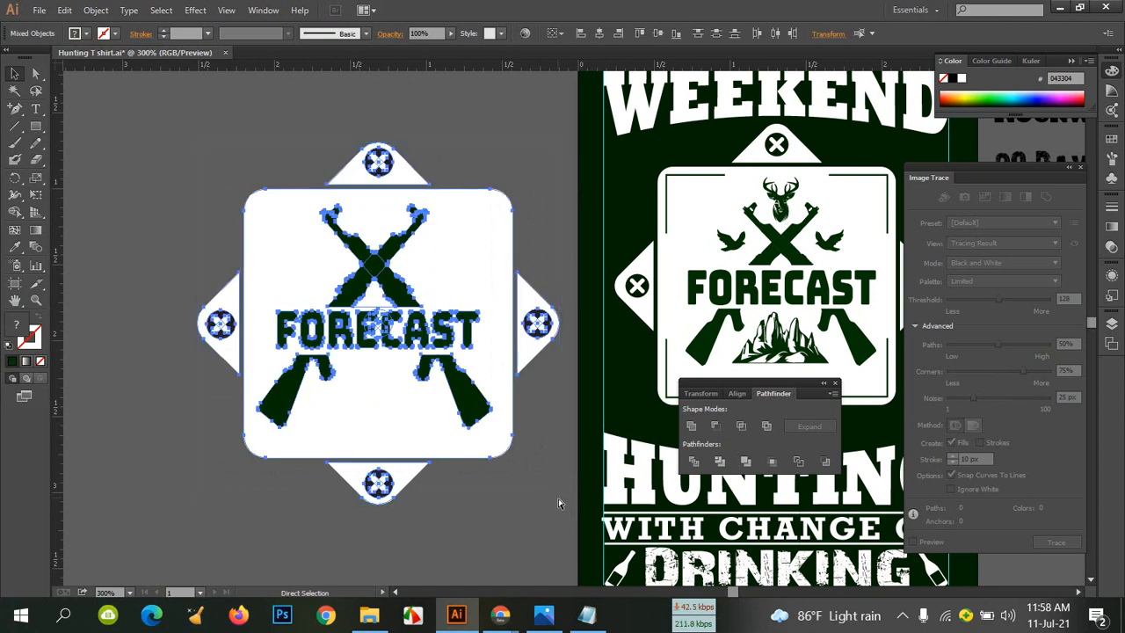
pyautogui.hotkey('ctrl', 'g')
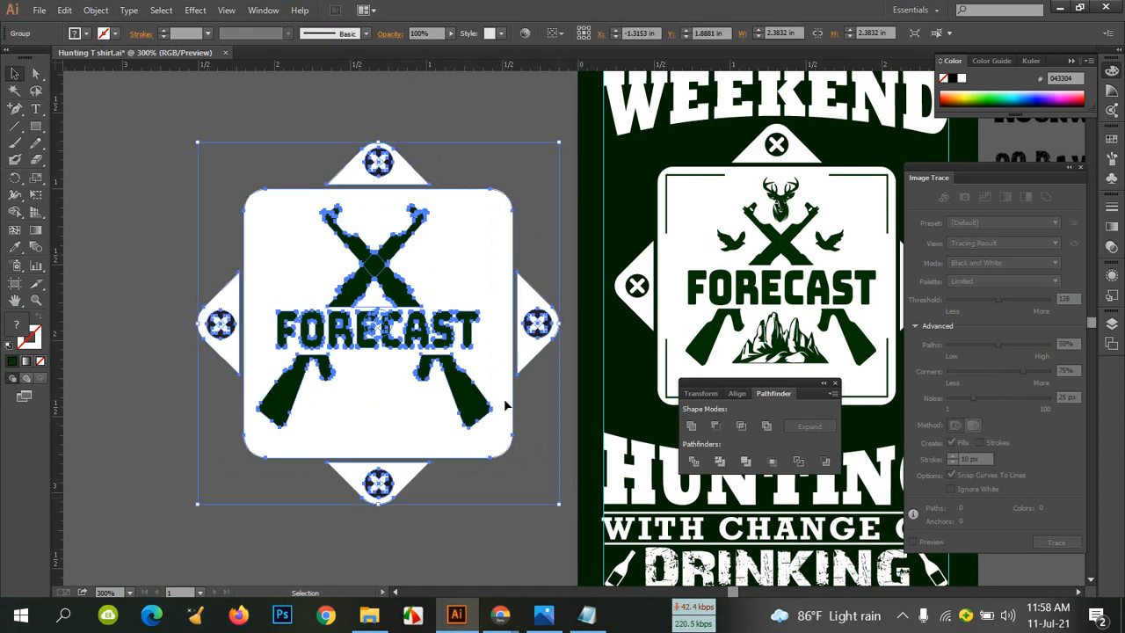
# Deselect the badge, check the Google Meet call in Chrome, and return to Illustrator
pyautogui.click(187, 249)
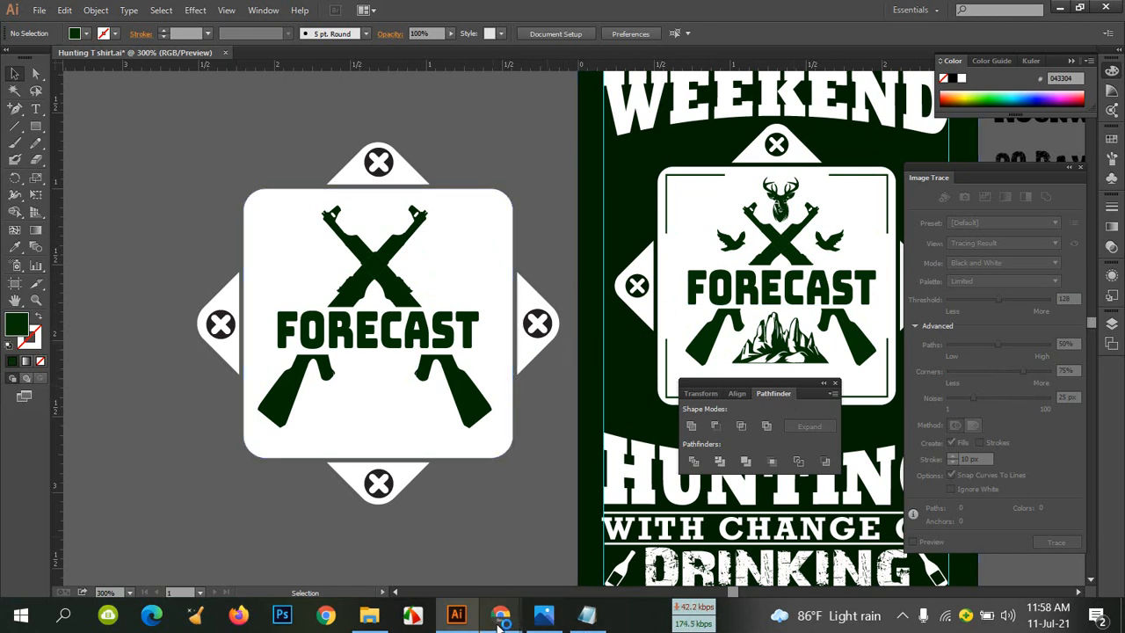
pyautogui.moveTo(497, 618)
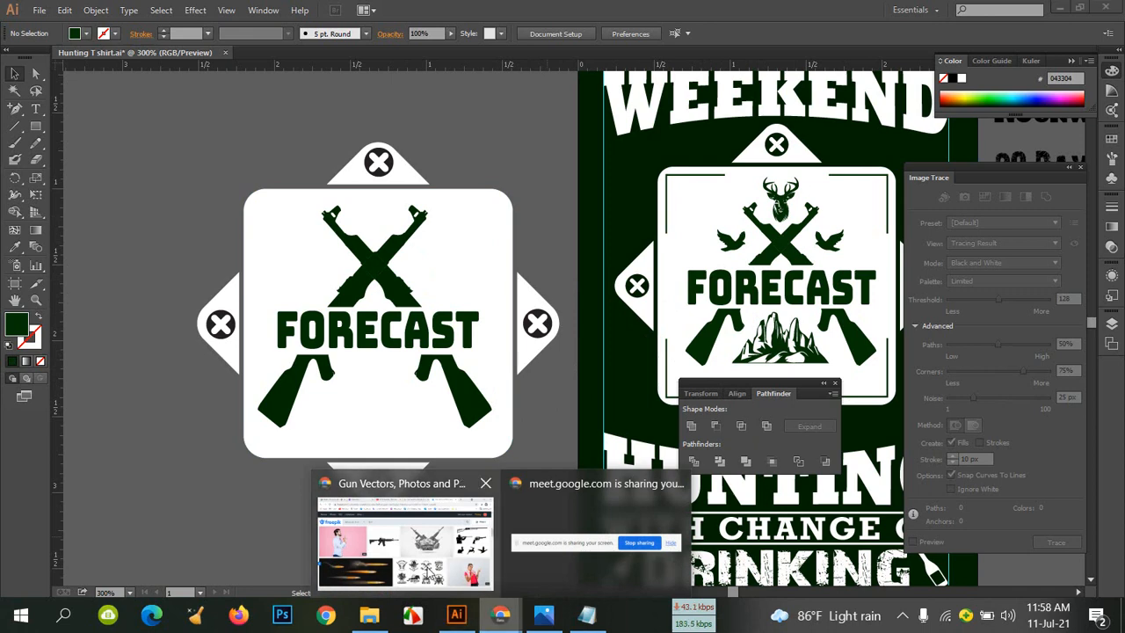
pyautogui.click(429, 569)
pyautogui.click(87, 14)
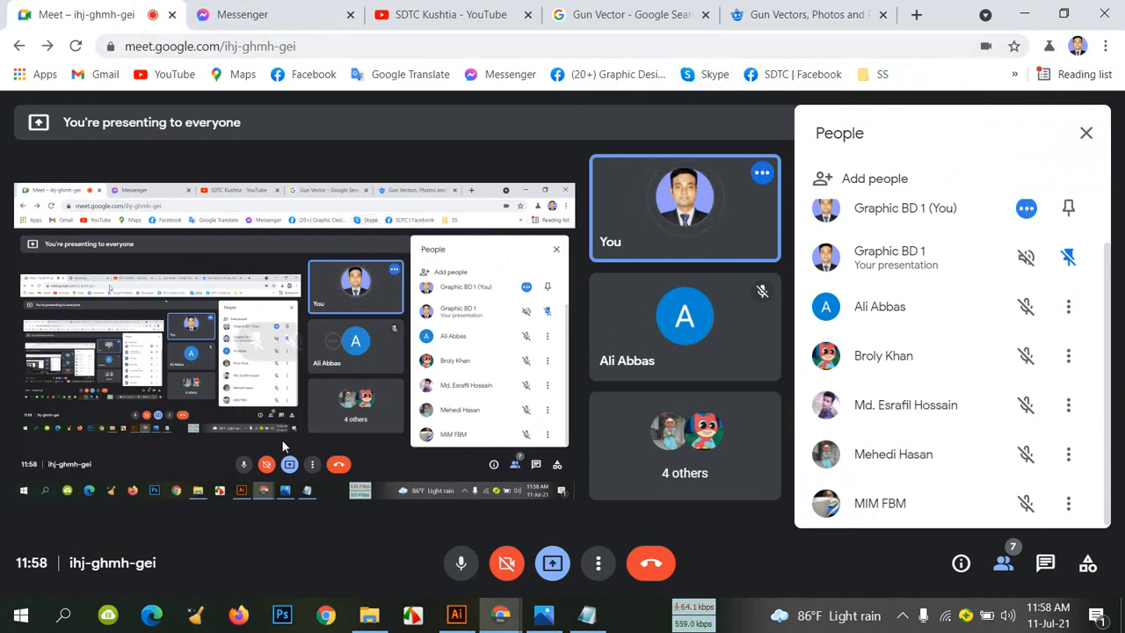
pyautogui.click(456, 615)
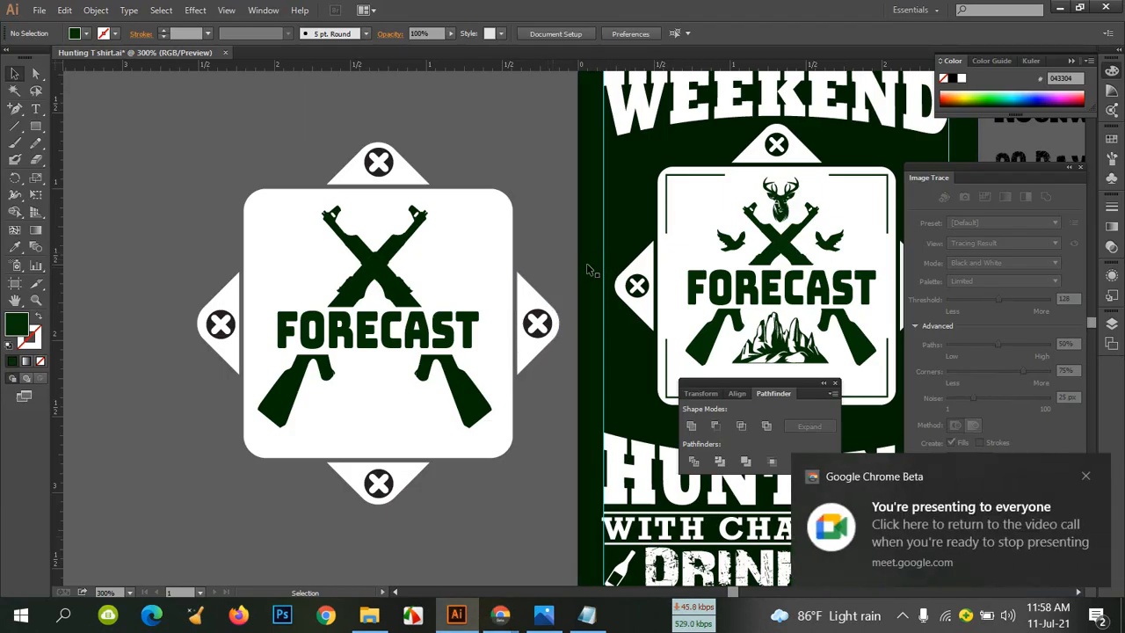
pyautogui.click(1087, 477)
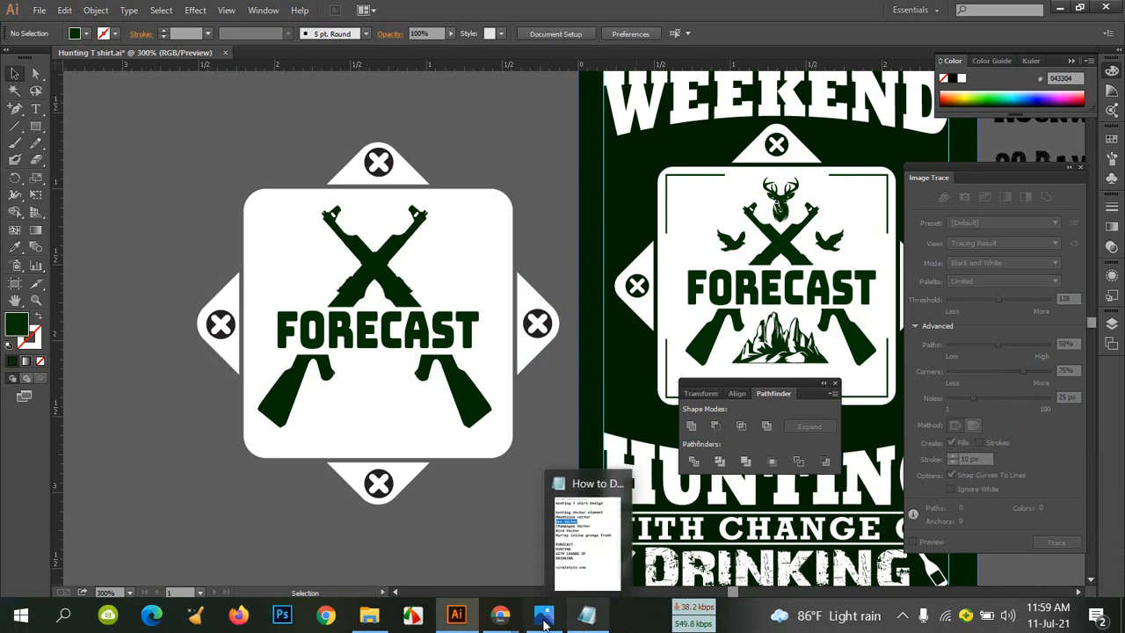
# Open the Notepad design notes, move the window beside the badge, and review the list of vector elements
pyautogui.moveTo(506, 616)
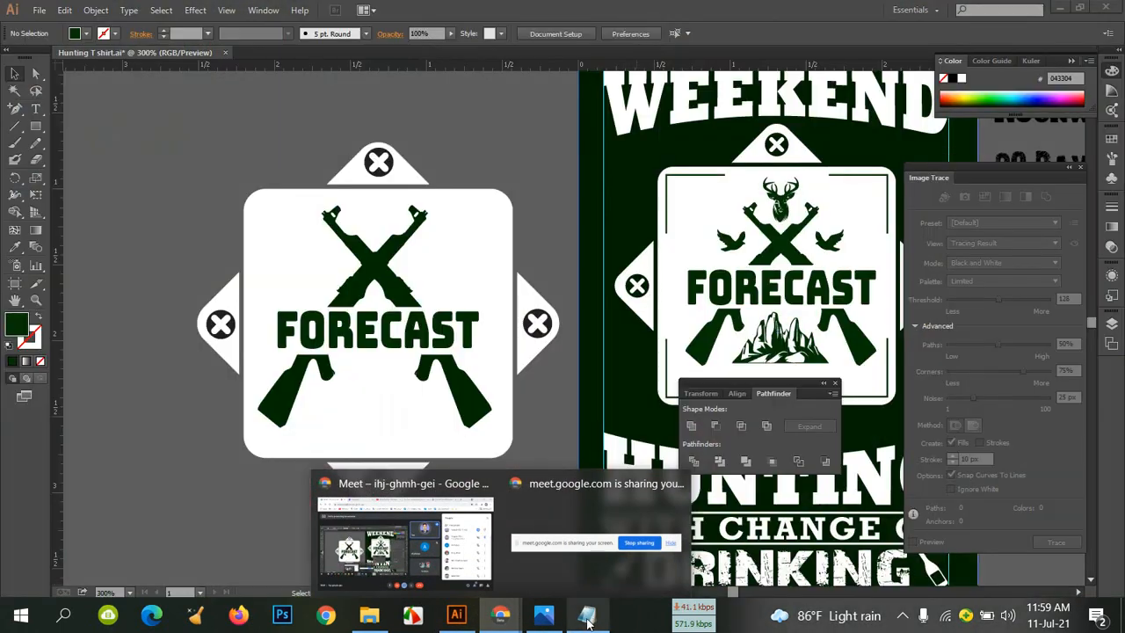
pyautogui.click(587, 618)
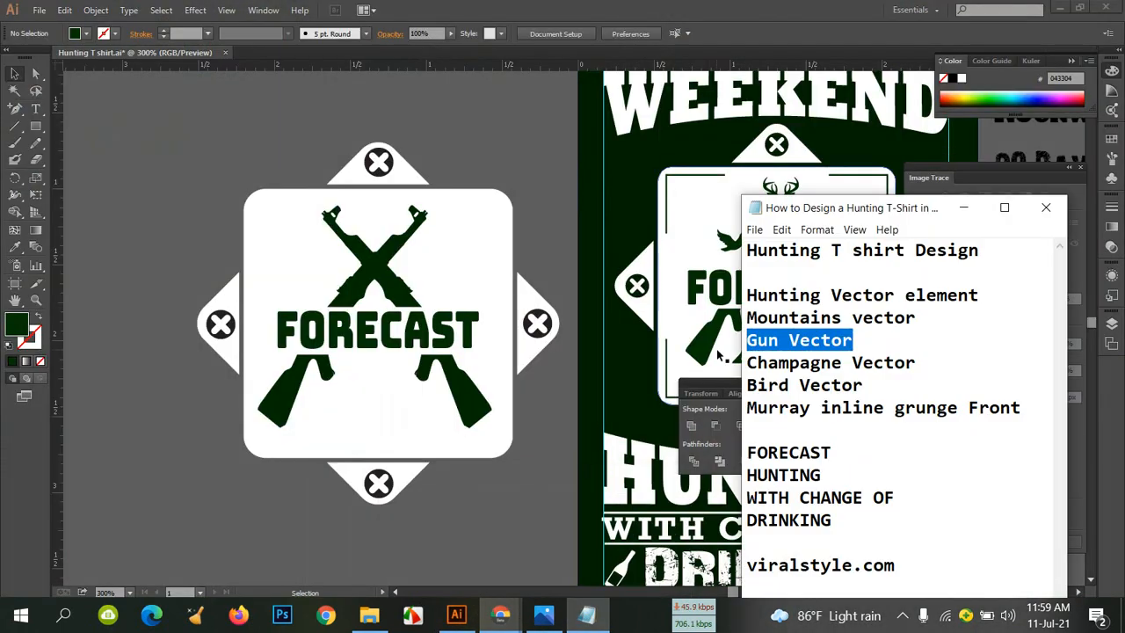
pyautogui.moveTo(931, 208); pyautogui.dragTo(771, 175)
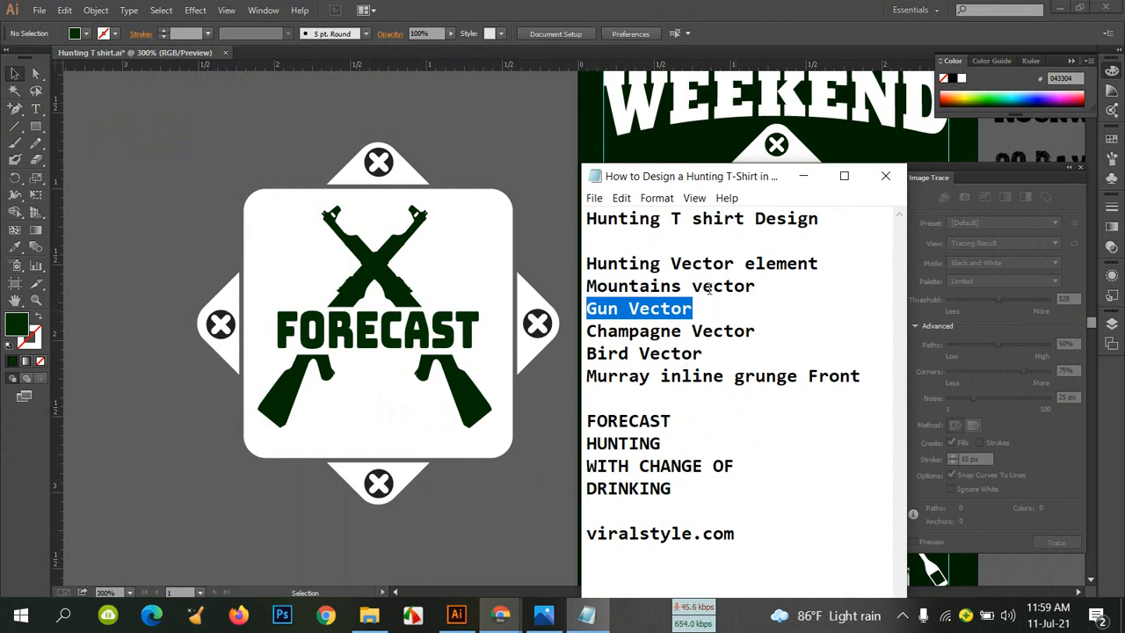
pyautogui.click(779, 424)
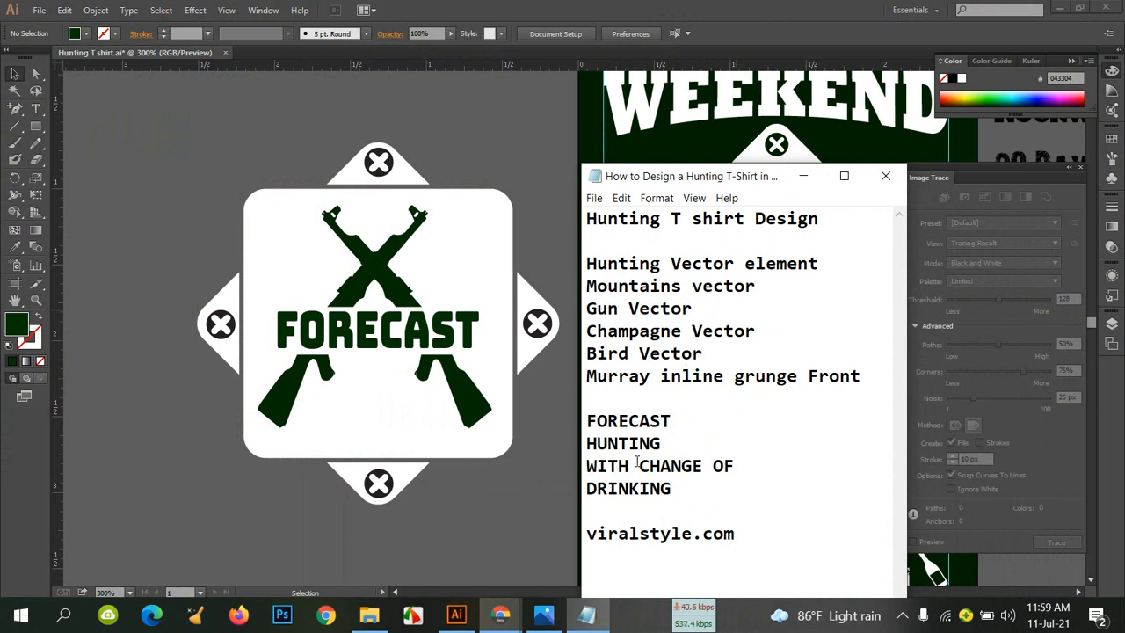
# Switch to the Freepik page in Chrome, search for "dear vector", and dismiss the promotional offer
pyautogui.click(497, 620)
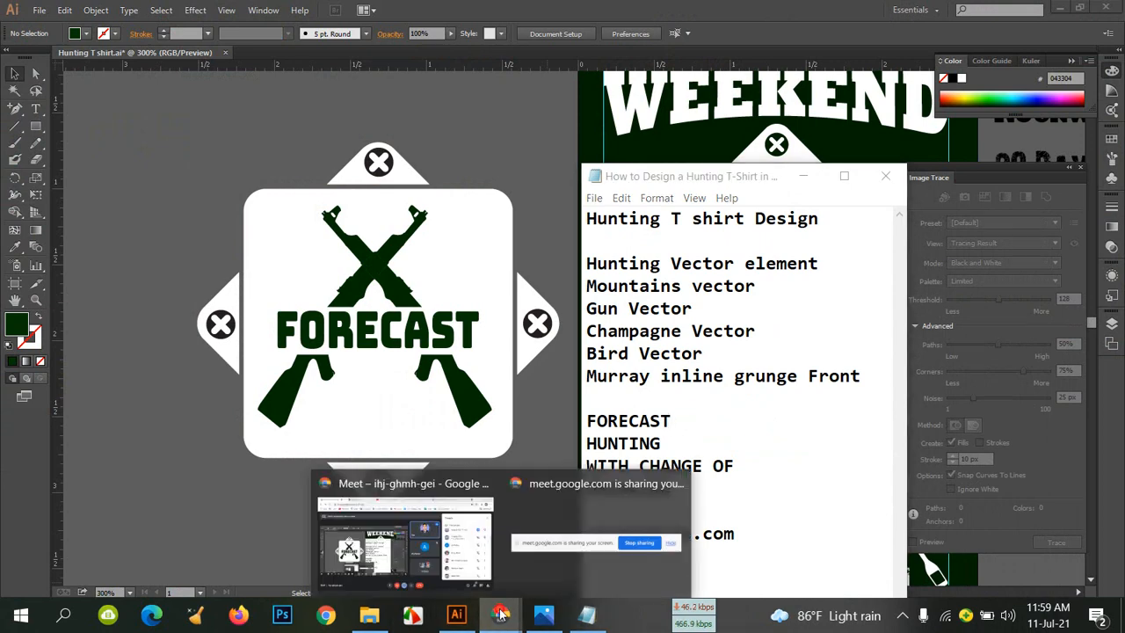
pyautogui.click(404, 538)
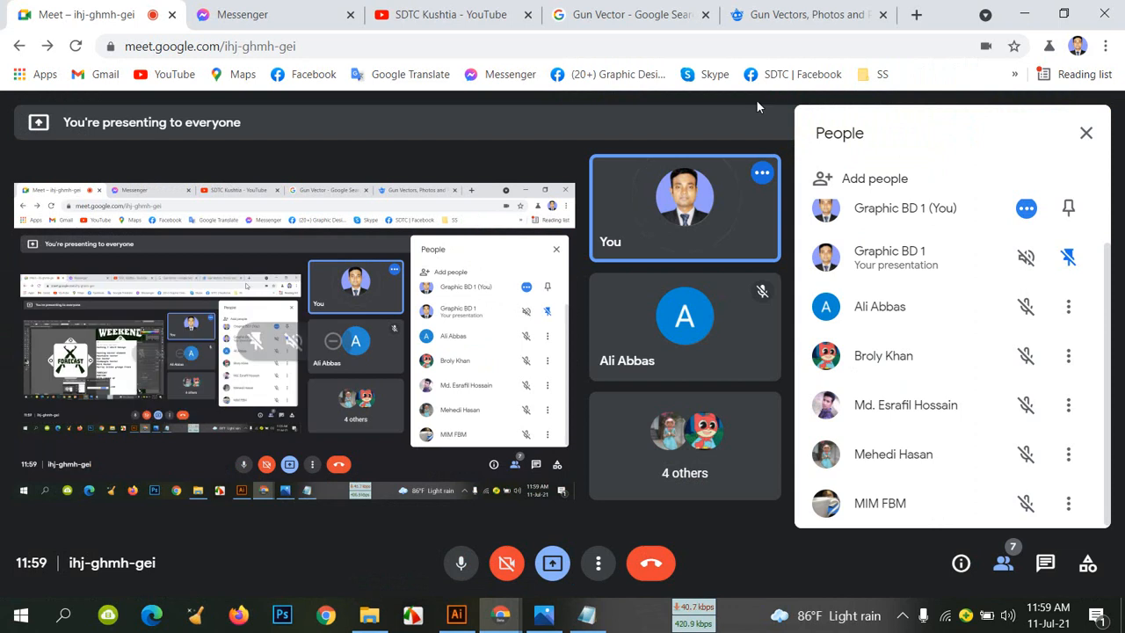
pyautogui.click(795, 14)
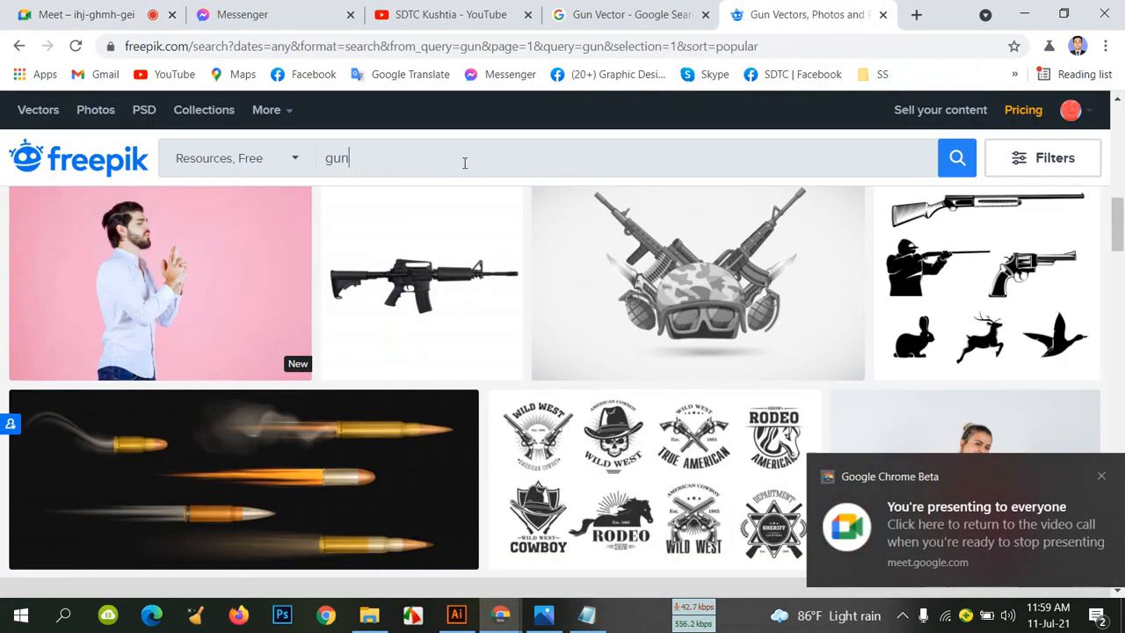
pyautogui.press('BackSpace')
pyautogui.press('BackSpace')
pyautogui.press('BackSpace')
pyautogui.write('d')
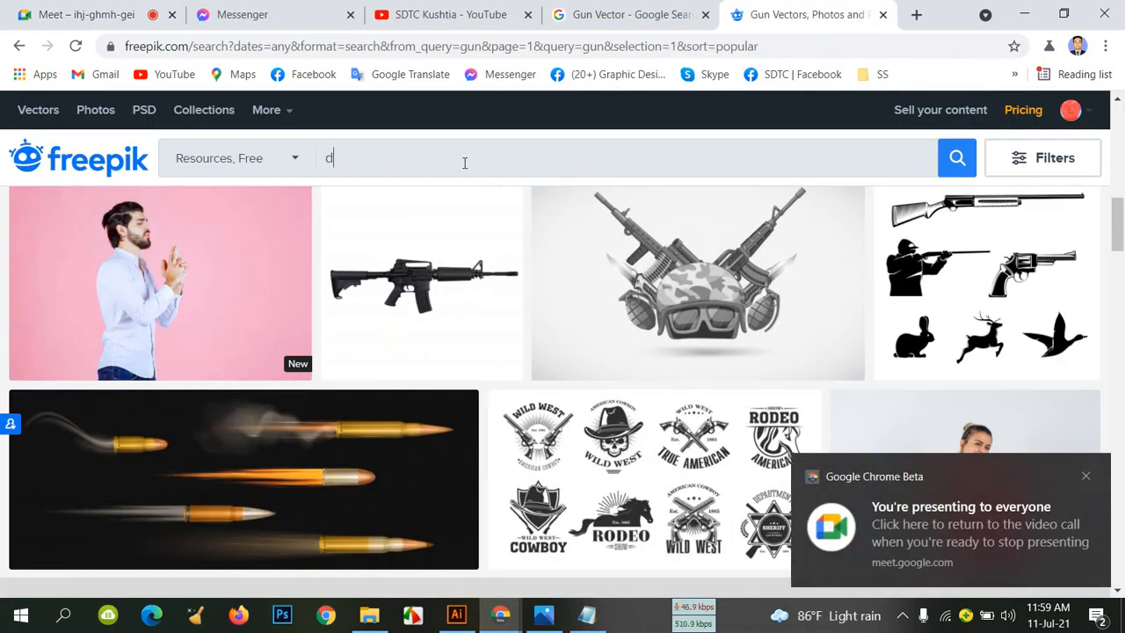
pyautogui.write('eat ')
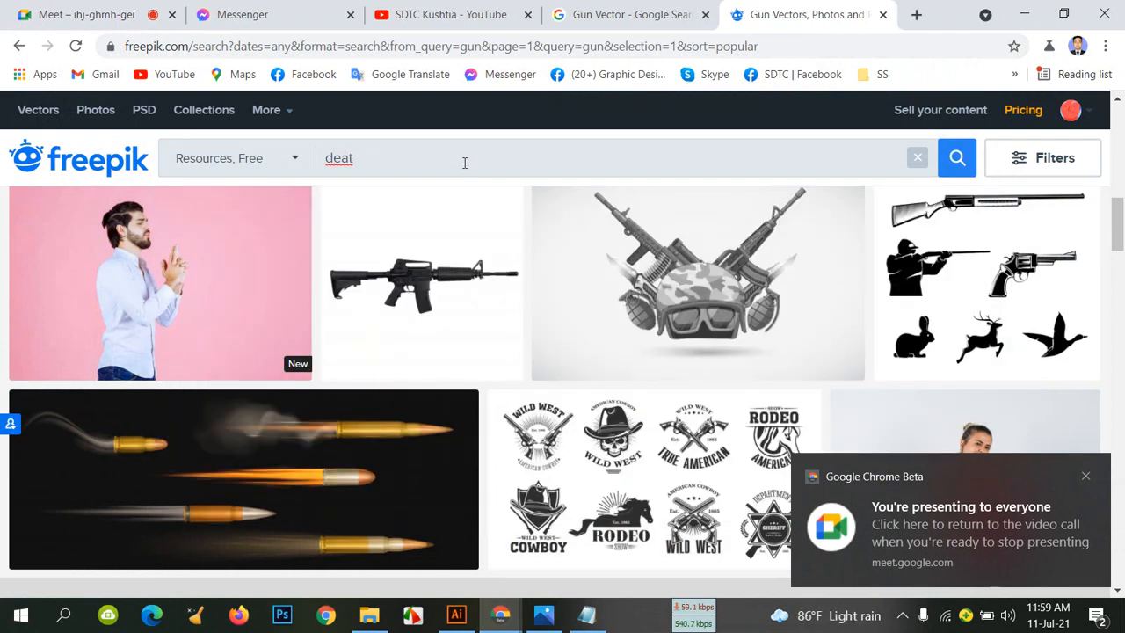
pyautogui.press('BackSpace')
pyautogui.press('BackSpace')
pyautogui.write('r vector')
pyautogui.press('Return')
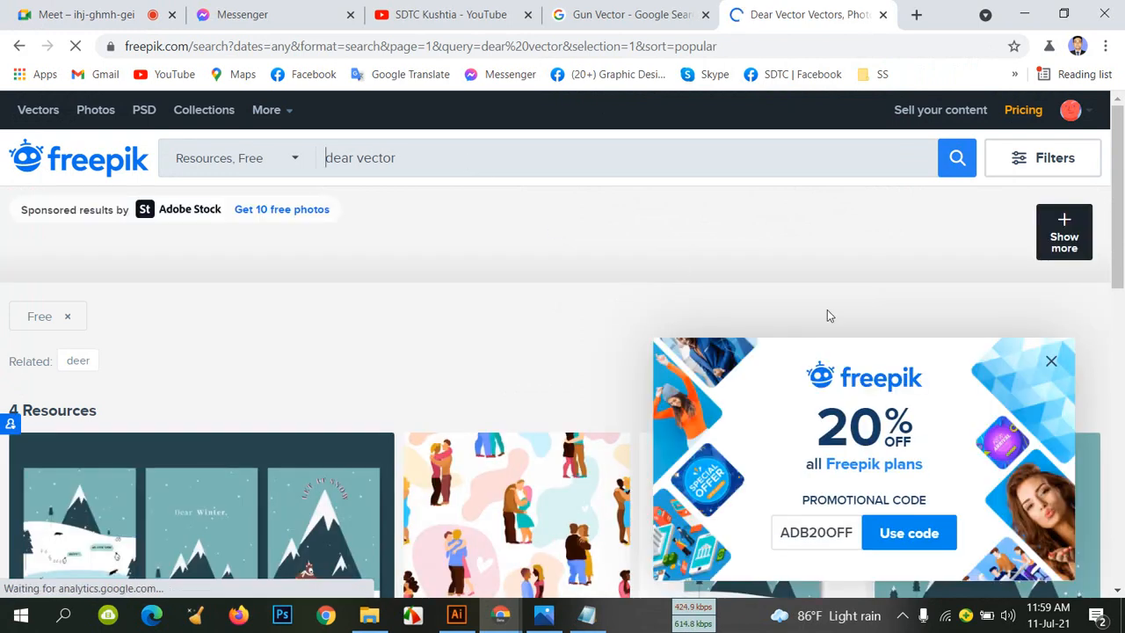
pyautogui.click(1051, 362)
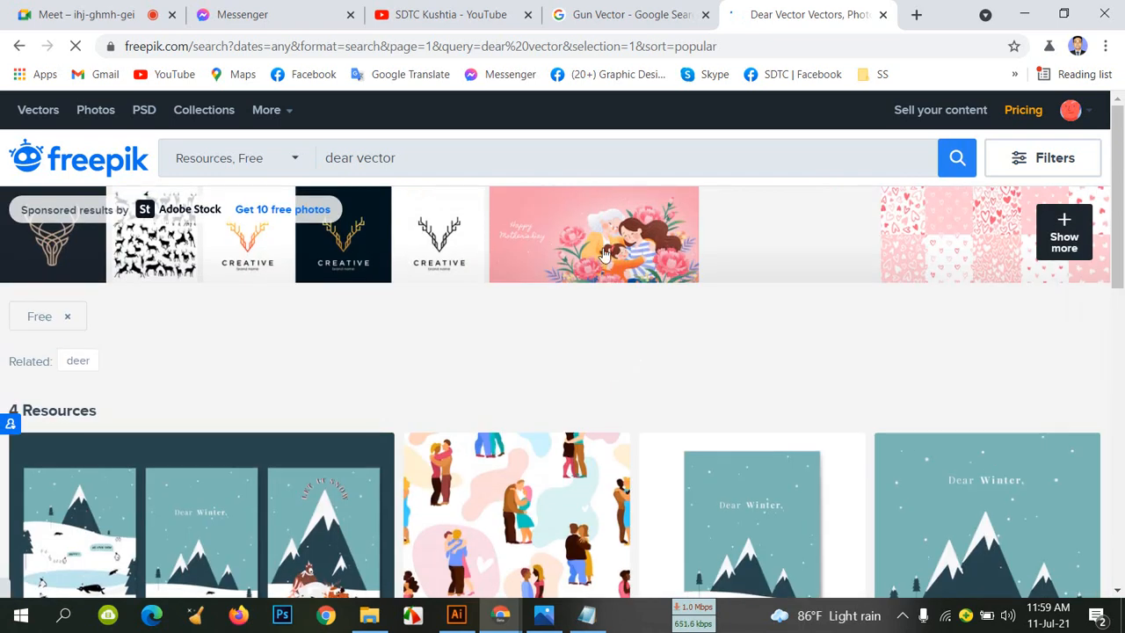
pyautogui.press('BackSpace')
pyautogui.press('BackSpace')
pyautogui.press('BackSpace')
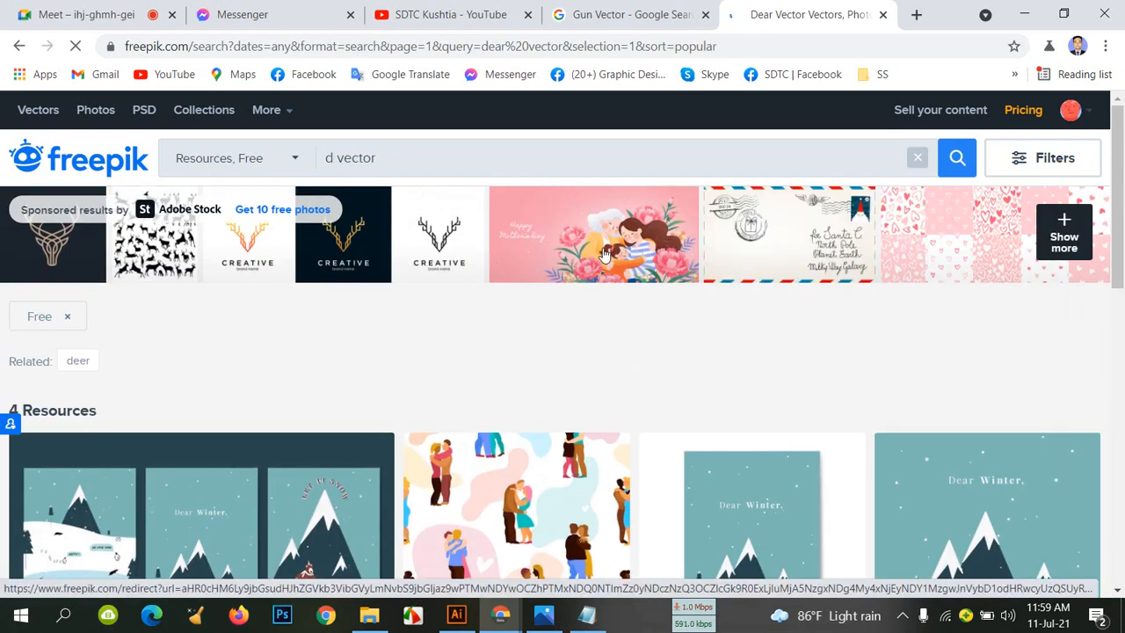
# View the Hunting Mockup image in Photos, and locate the deer head silhouette image in the hunting project folder
pyautogui.click(557, 619)
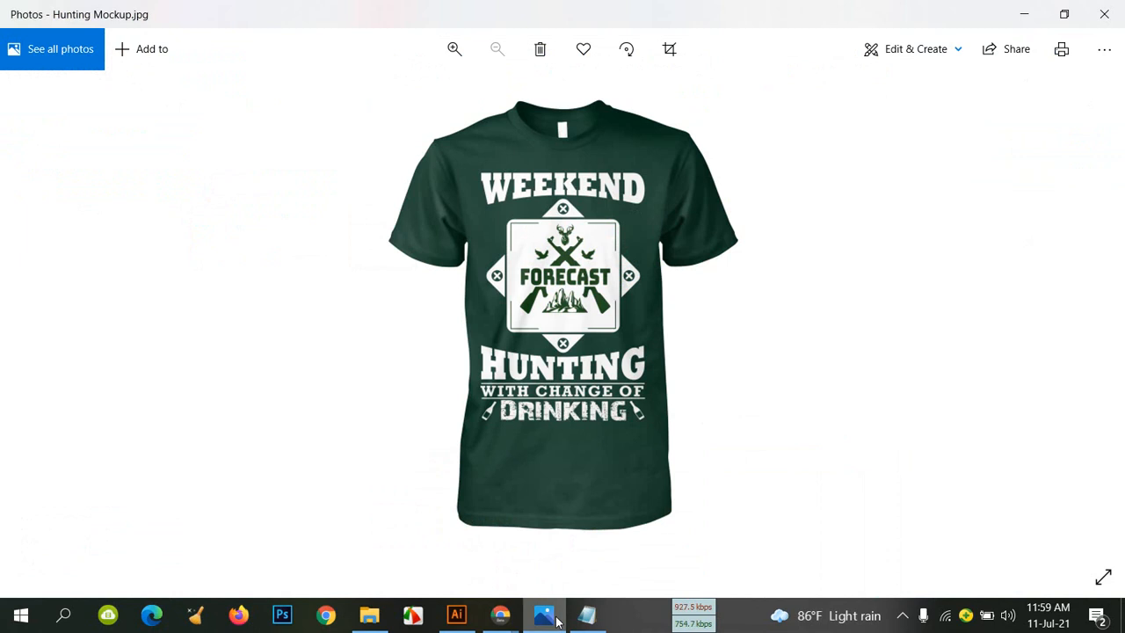
pyautogui.click(545, 617)
pyautogui.click(369, 617)
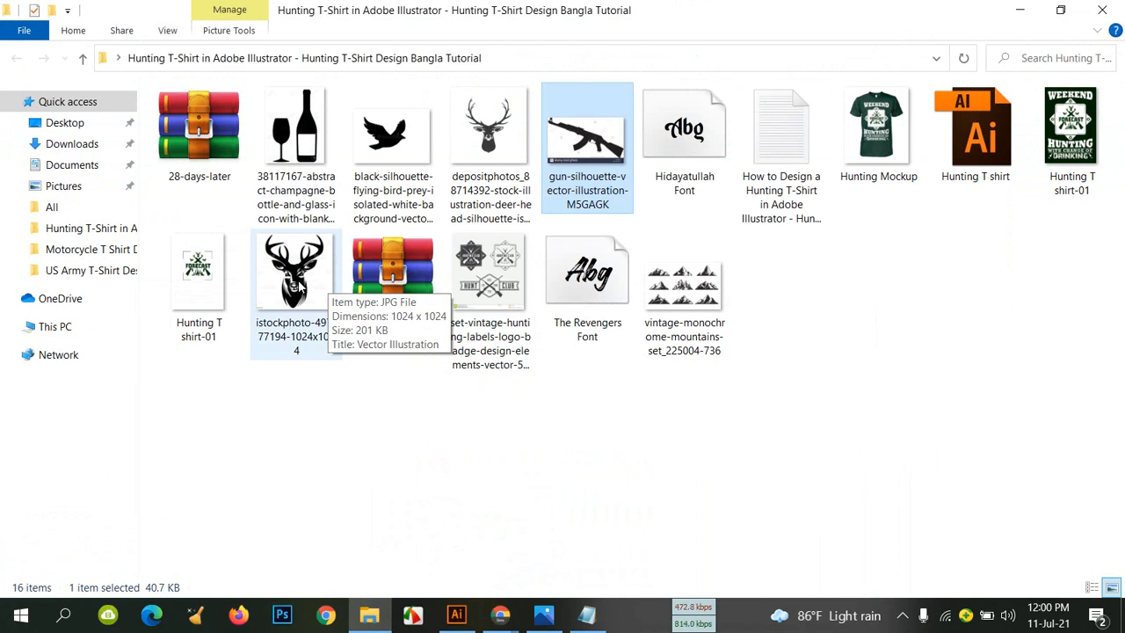
pyautogui.click(501, 148)
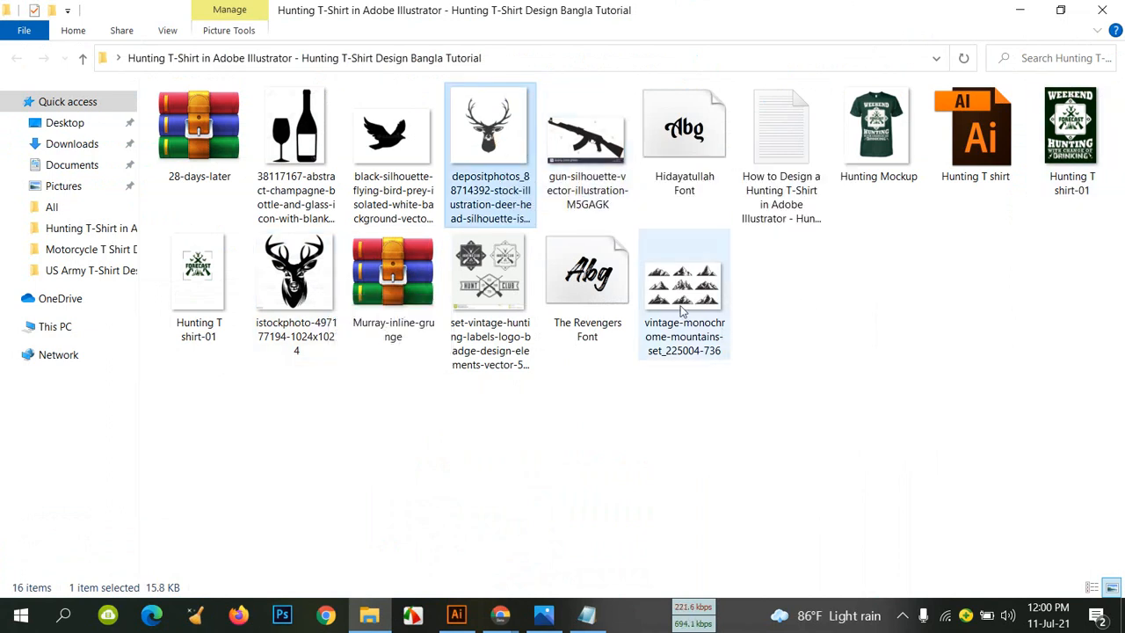
# Open the Notepad design notes from the folder, maximize the window, and copy the line "Hunting Vector element"
pyautogui.doubleClick(777, 216)
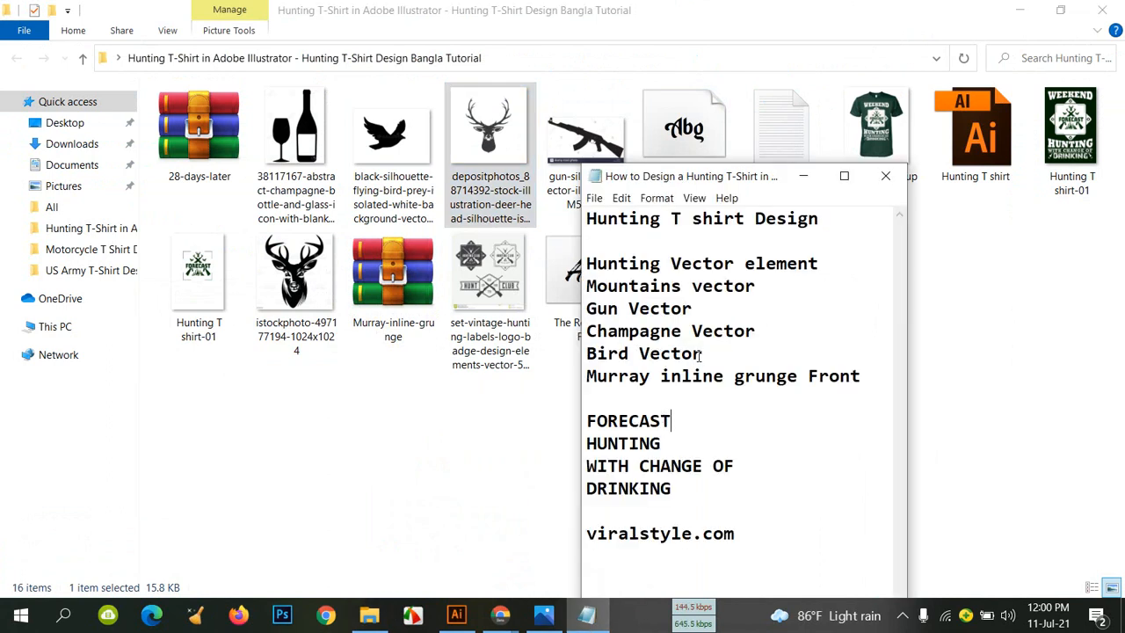
pyautogui.click(843, 176)
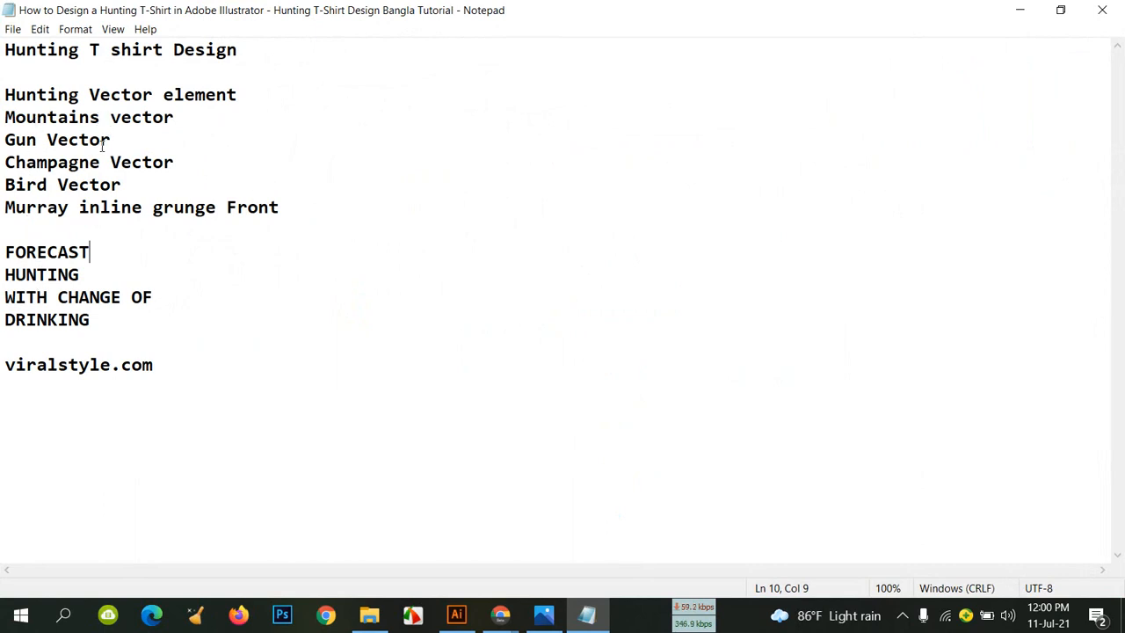
pyautogui.moveTo(209, 99); pyautogui.dragTo(7, 94)
pyautogui.rightClick(116, 99)
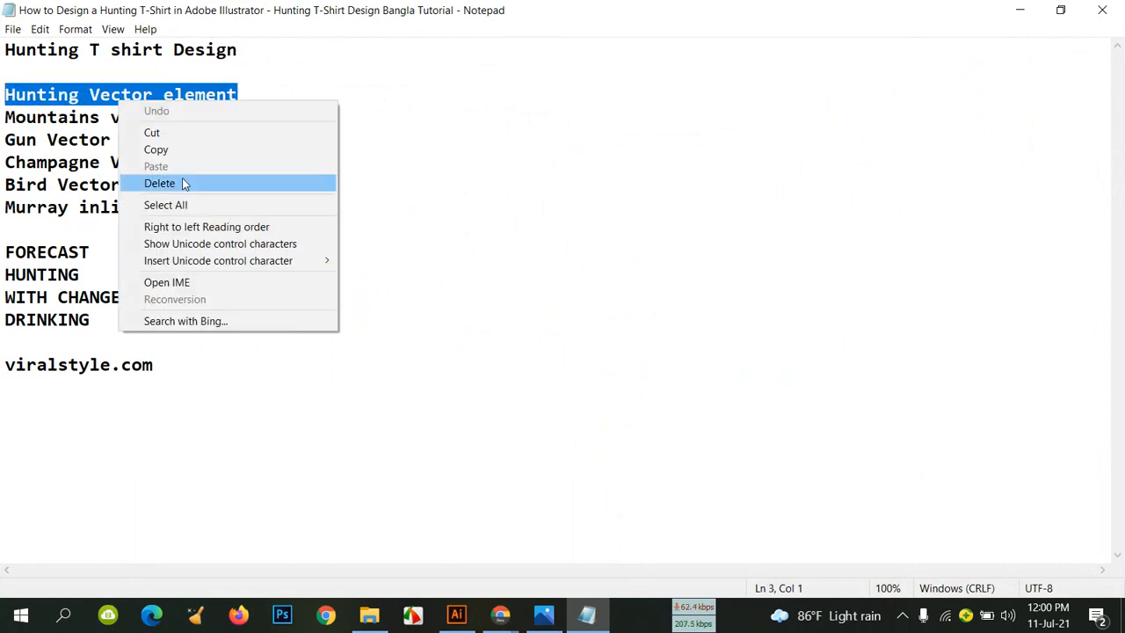
pyautogui.click(178, 151)
# Switch to Chrome, search Google for the copied phrase "Hunting Vector element", and show its image results
pyautogui.moveTo(497, 620)
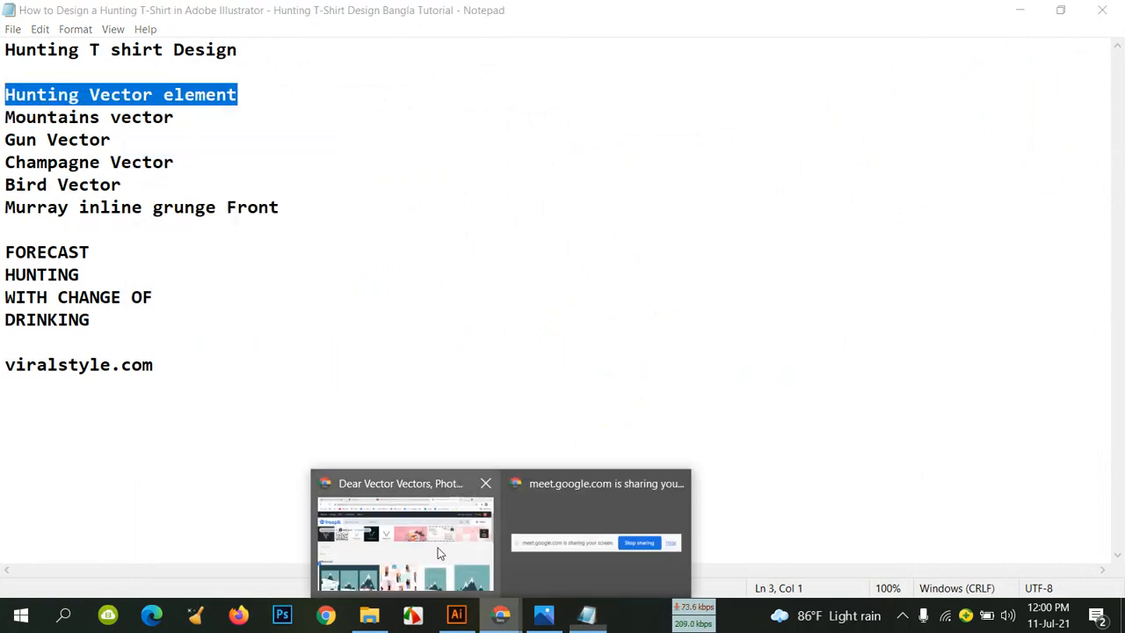
pyautogui.click(404, 540)
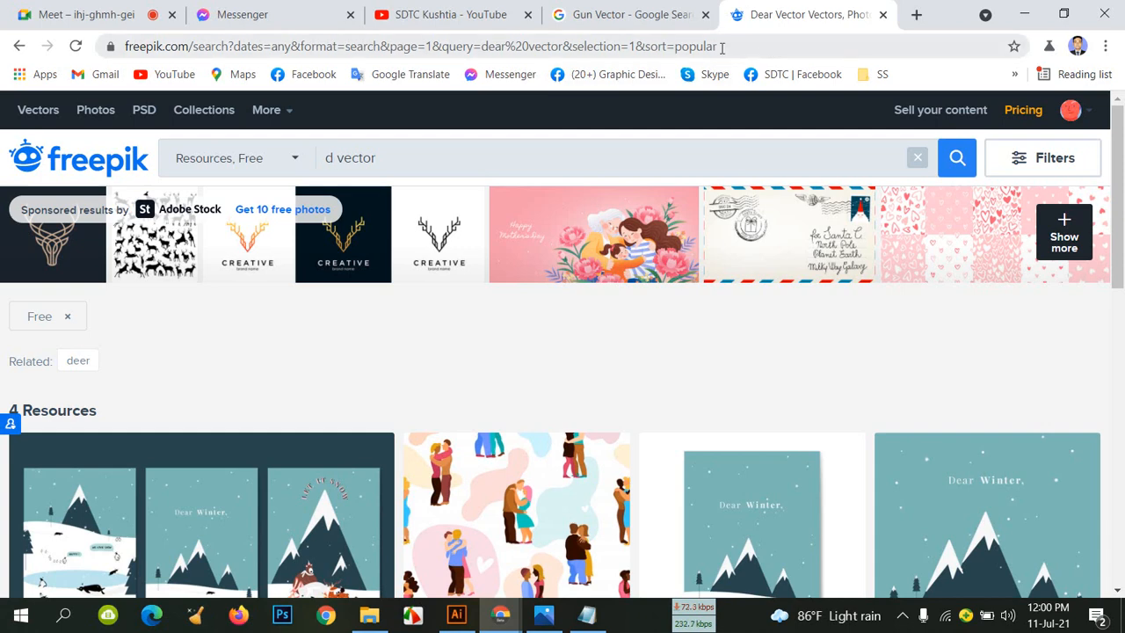
pyautogui.click(662, 16)
pyautogui.click(567, 46)
pyautogui.rightClick(567, 46)
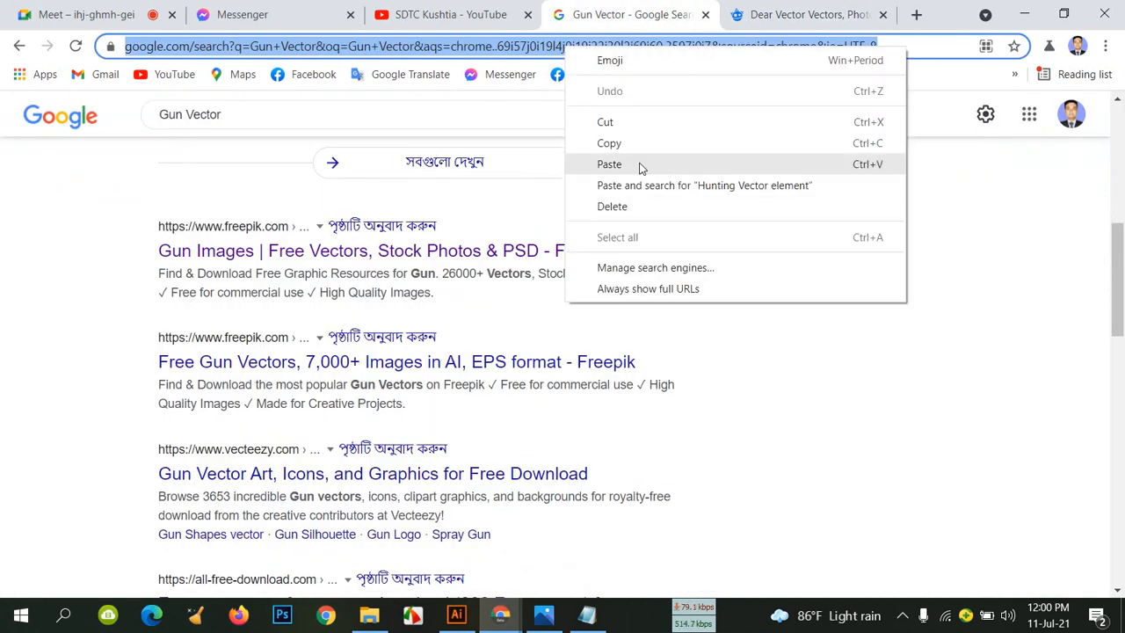
pyautogui.click(643, 186)
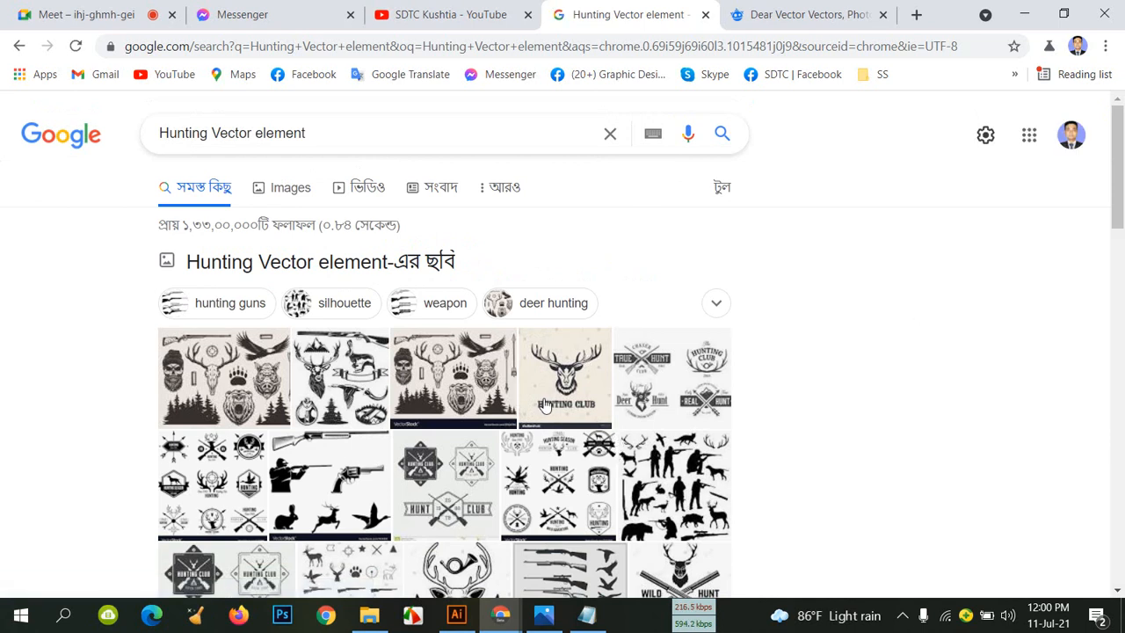
pyautogui.click(443, 266)
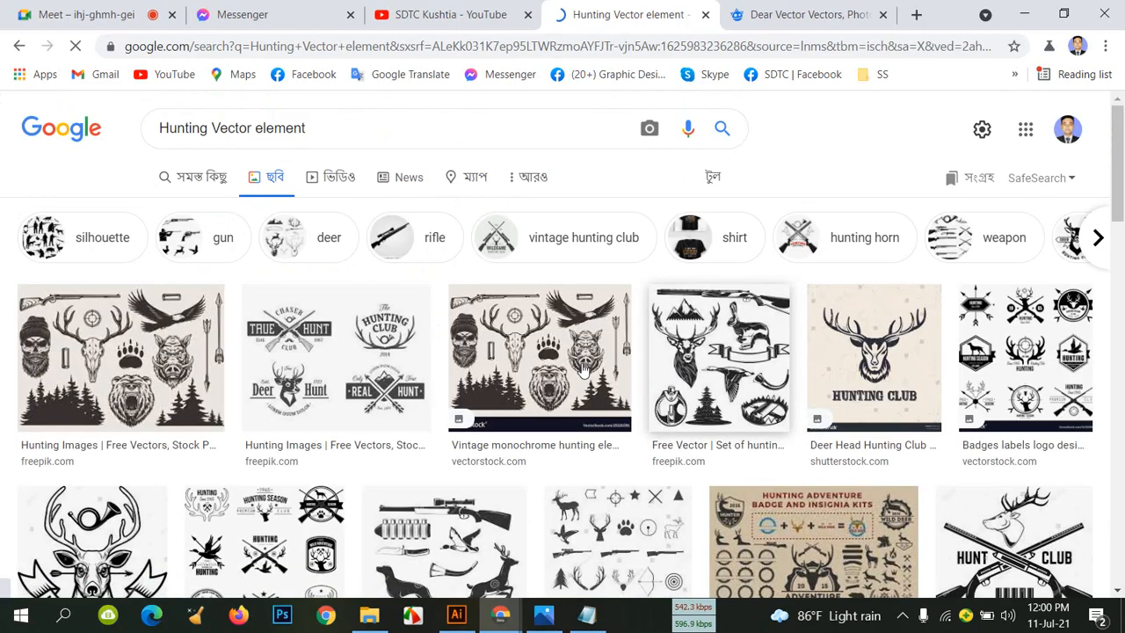
# Find the black deer head picture from Clipart Library in the image results, copy the image, and switch to Illustrator
pyautogui.scroll(-8, 580, 369)
pyautogui.scroll(-5, 580, 369)
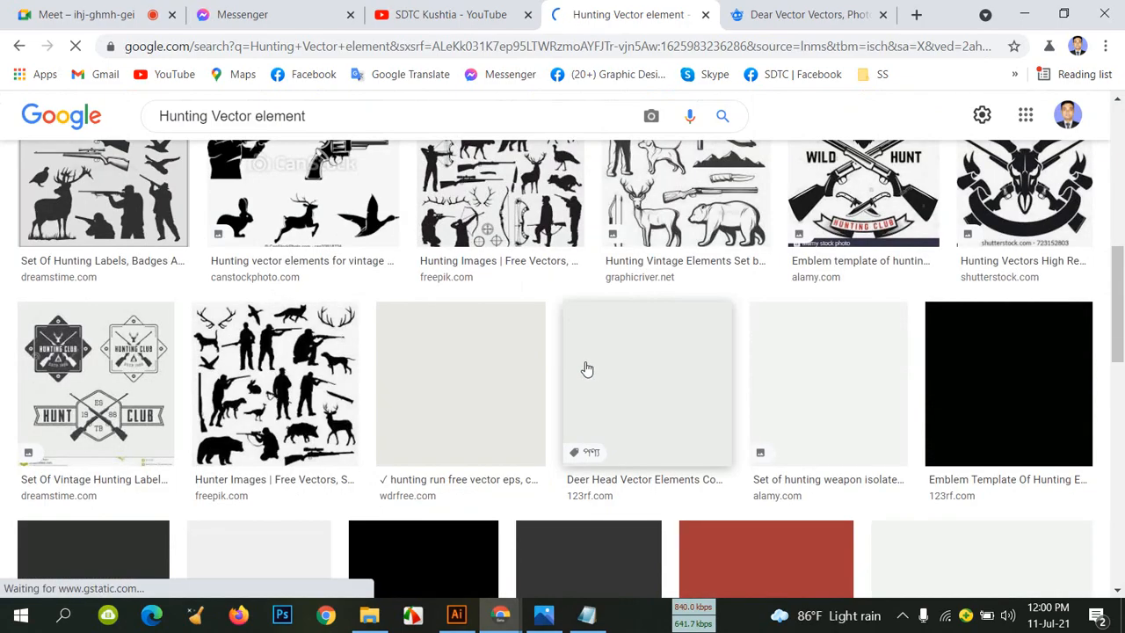
pyautogui.scroll(2, 607, 361)
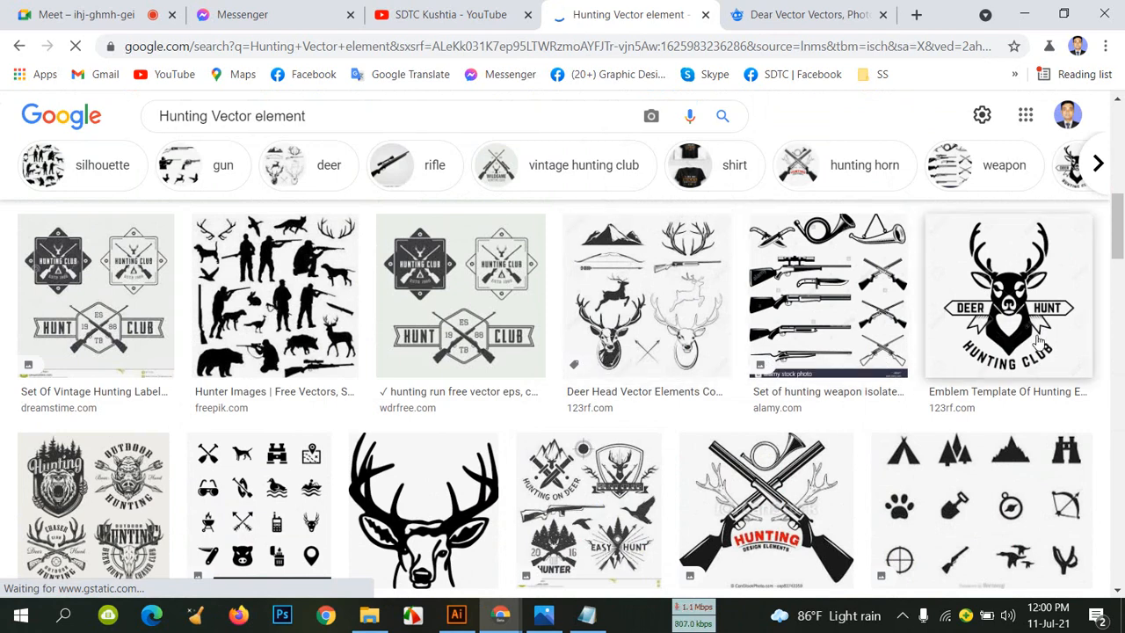
pyautogui.scroll(-3, 1010, 329)
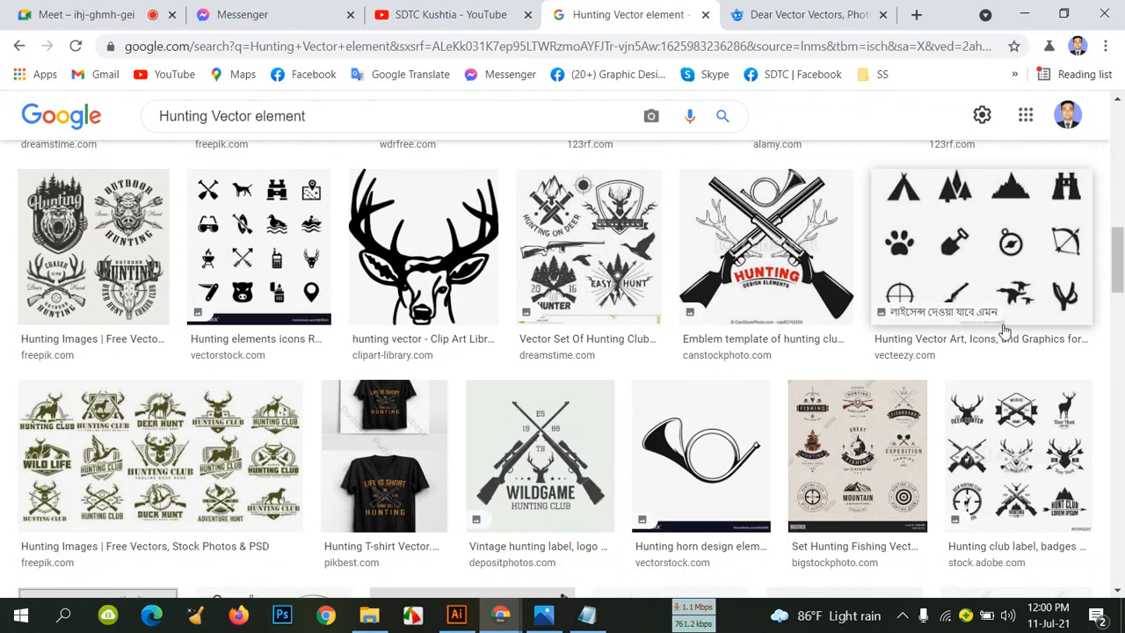
pyautogui.click(433, 260)
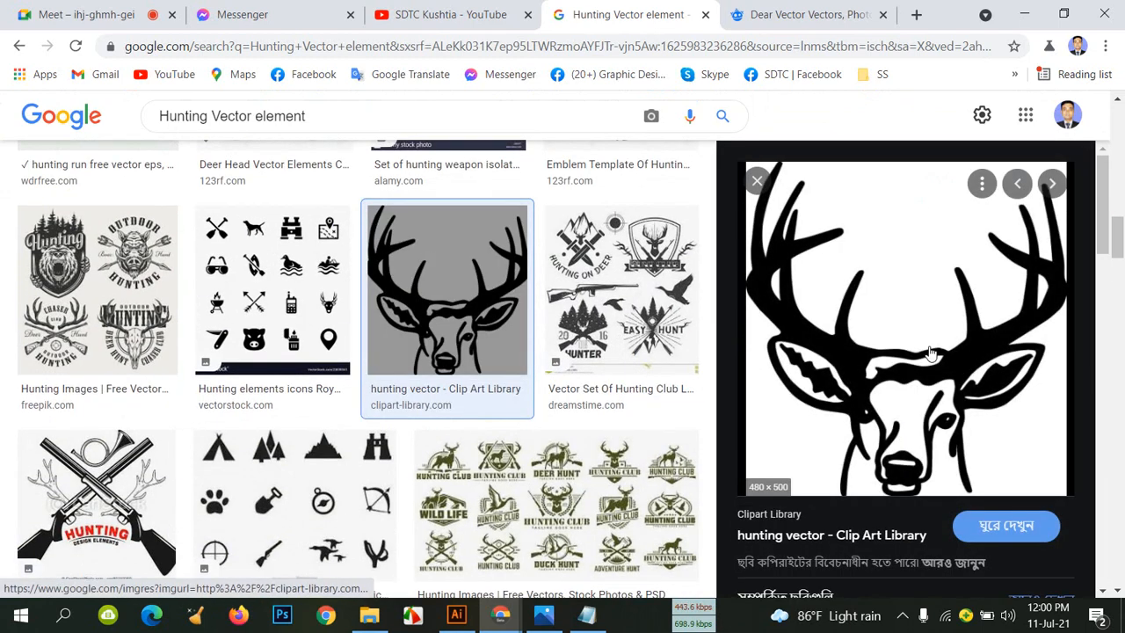
pyautogui.rightClick(896, 307)
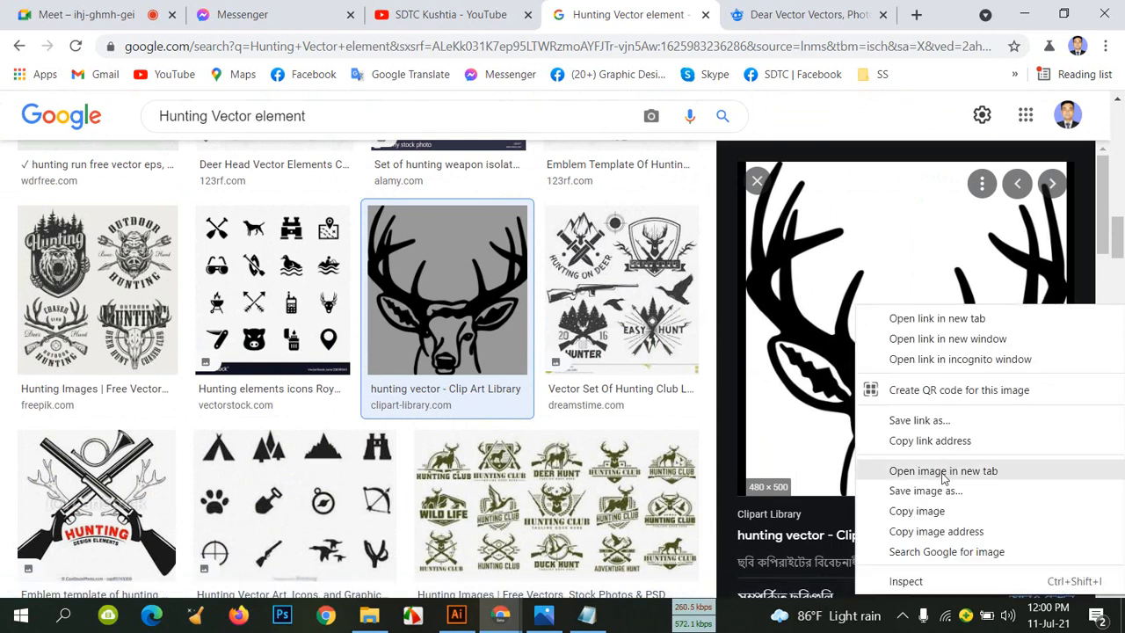
pyautogui.click(931, 511)
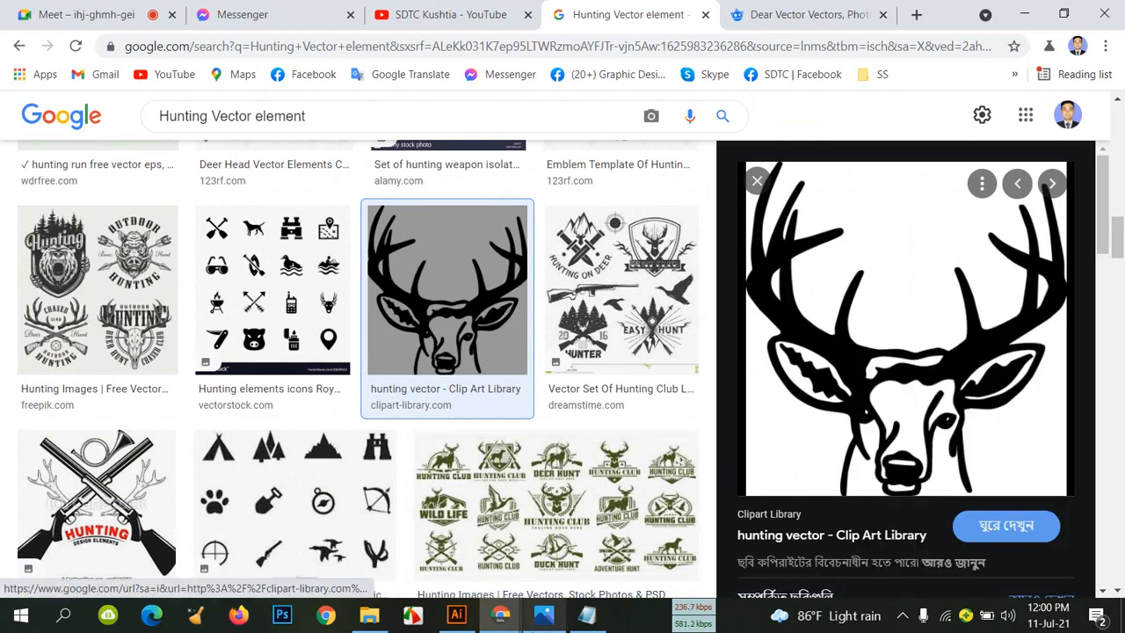
pyautogui.click(437, 624)
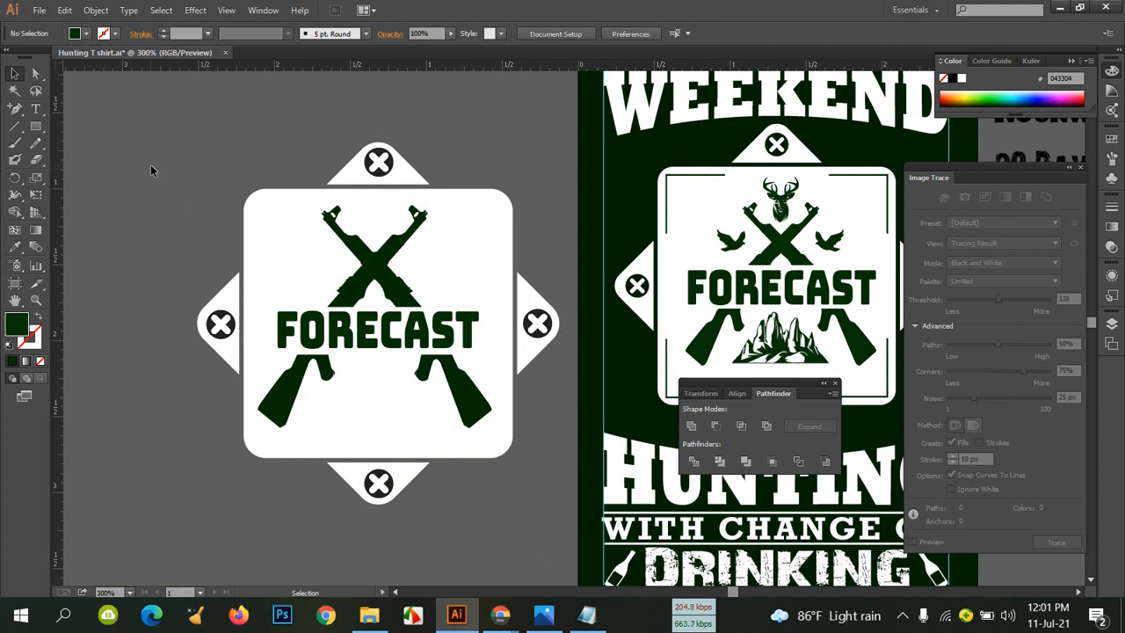
# Paste the copied deer head image, shrink it to about 1.25 in wide, and place it above the white FORECAST badge
pyautogui.hotkey('ctrl', 'v')
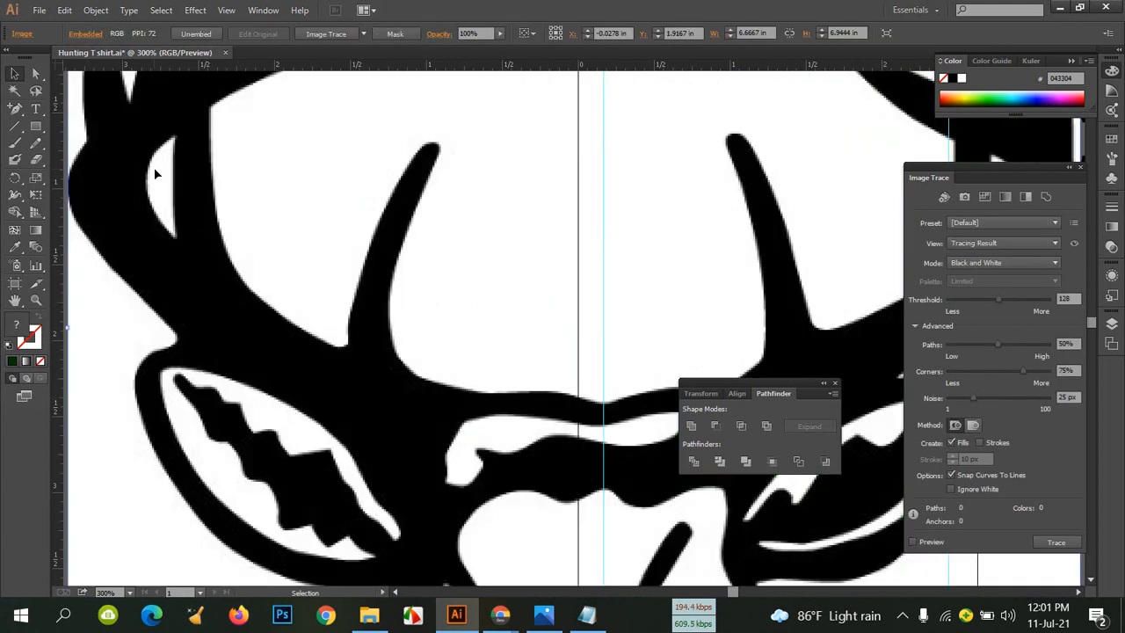
pyautogui.hotkey('ctrl', '-')
pyautogui.hotkey('ctrl', '-')
pyautogui.hotkey('ctrl', '-')
pyautogui.hotkey('ctrl', '-')
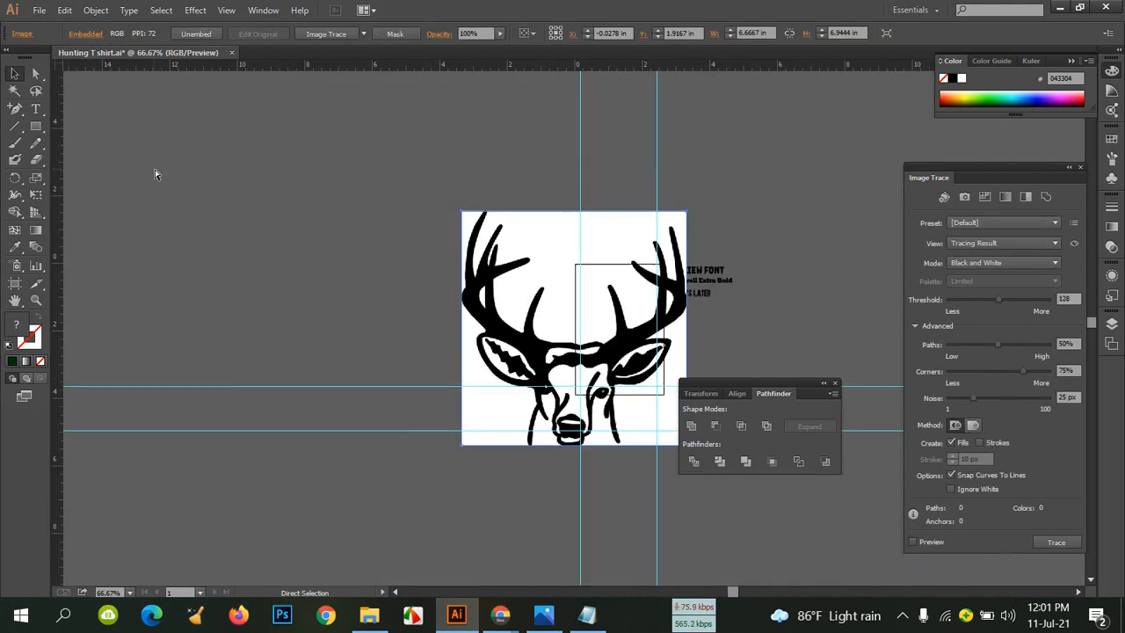
pyautogui.moveTo(487, 265); pyautogui.dragTo(213, 214)
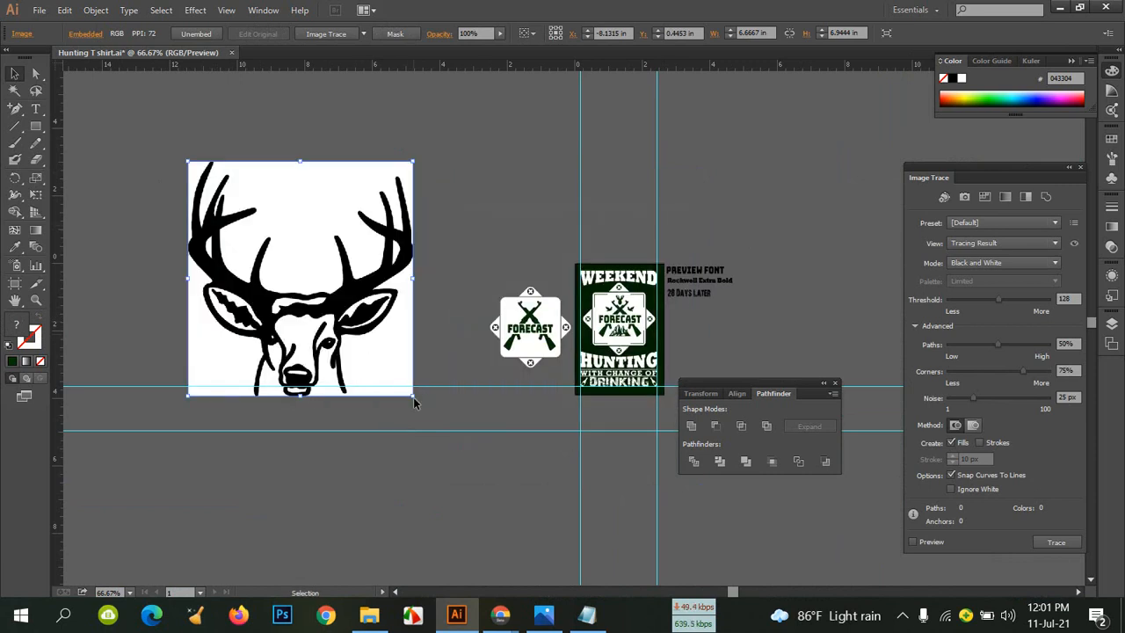
pyautogui.moveTo(413, 395); pyautogui.dragTo(265, 206)
pyautogui.moveTo(208, 183); pyautogui.dragTo(514, 239)
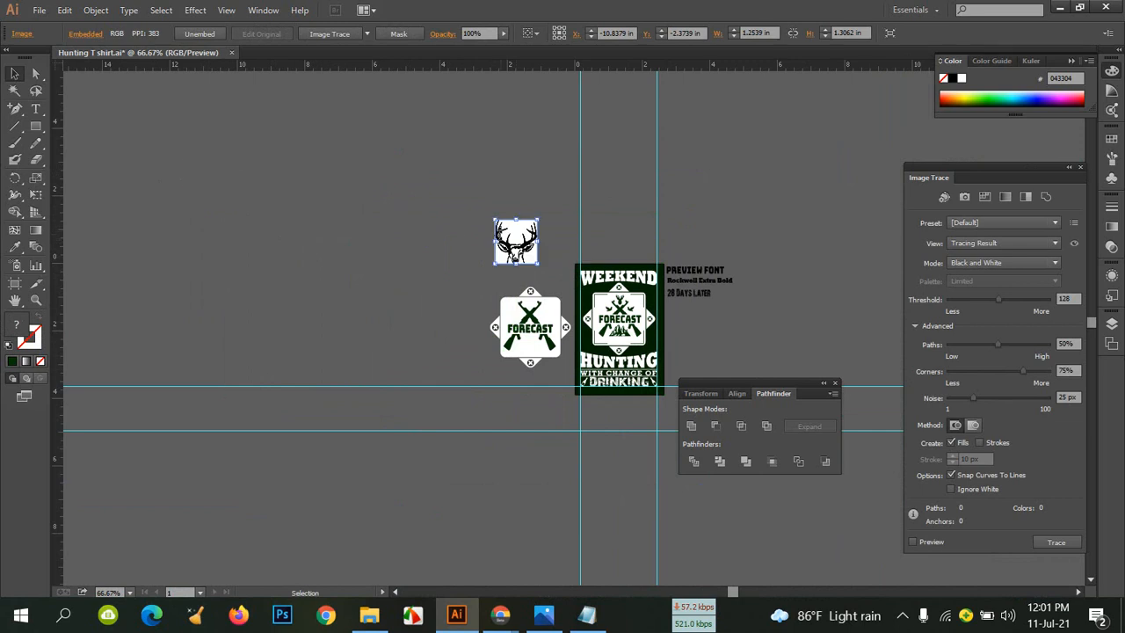
# Scale the deer head image down to about 0.63 in wide and centre it above the white badge
pyautogui.click(437, 226)
pyautogui.hotkey('ctrl', '=')
pyautogui.hotkey('ctrl', '=')
pyautogui.hotkey('ctrl', '=')
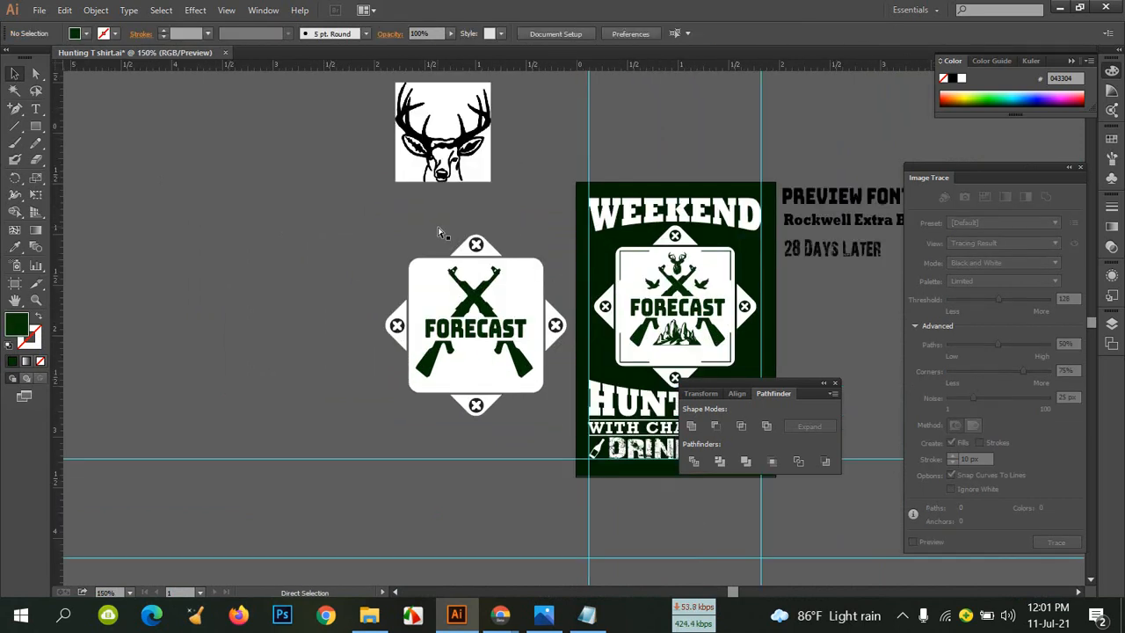
pyautogui.scroll(2, 450, 281)
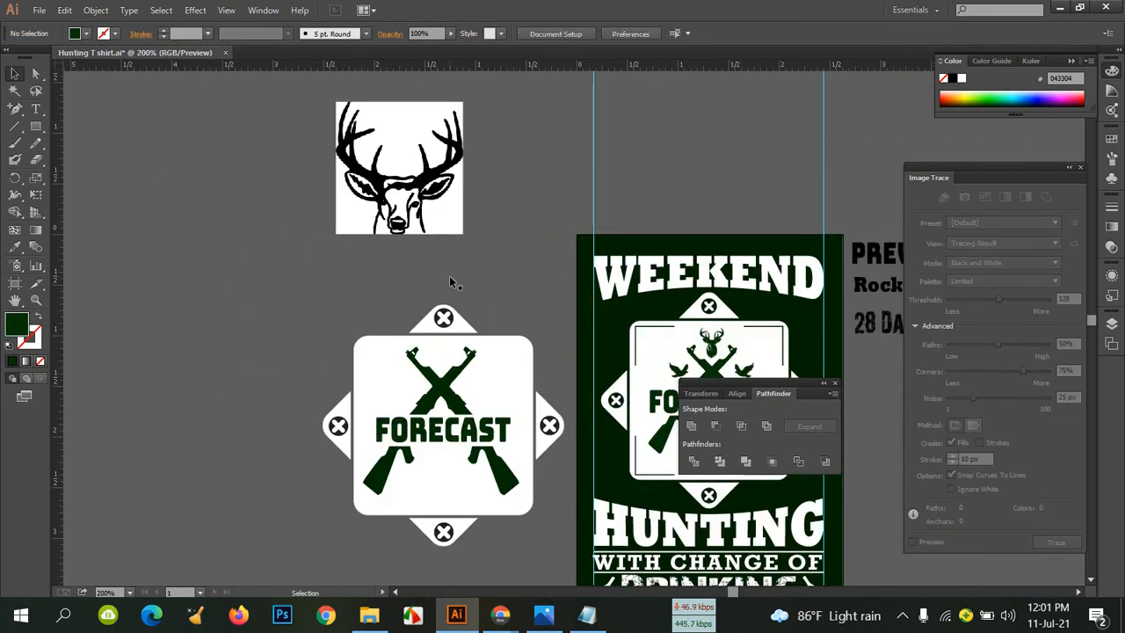
pyautogui.moveTo(429, 188)
pyautogui.mouseDown()
pyautogui.moveTo(484, 207)
pyautogui.moveTo(443, 218)
pyautogui.mouseUp()
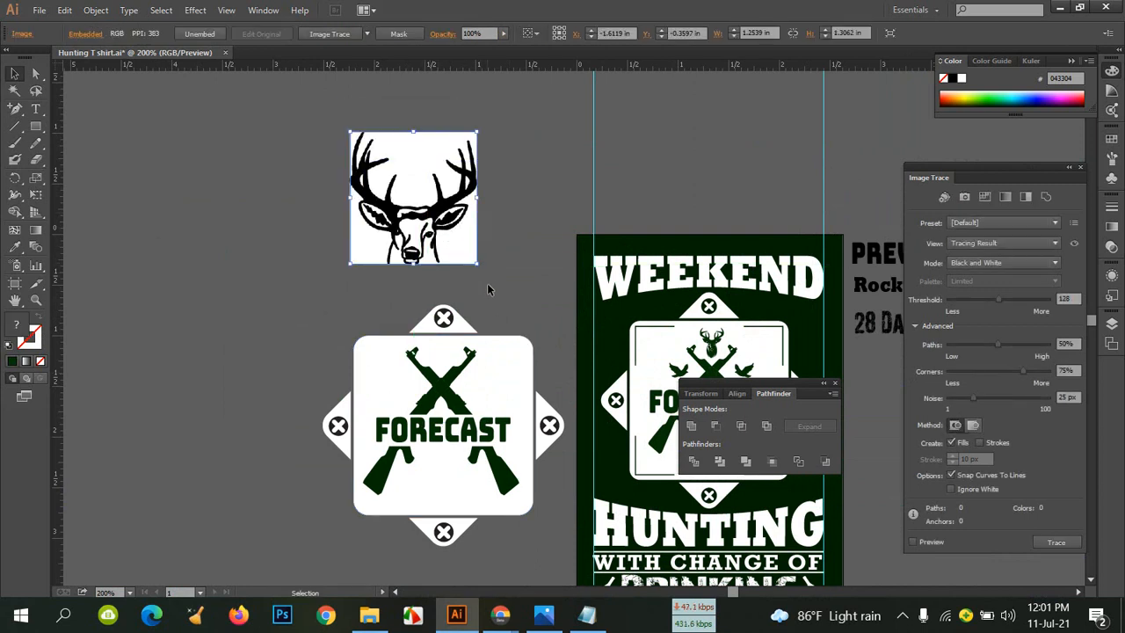
pyautogui.moveTo(476, 262); pyautogui.dragTo(443, 216)
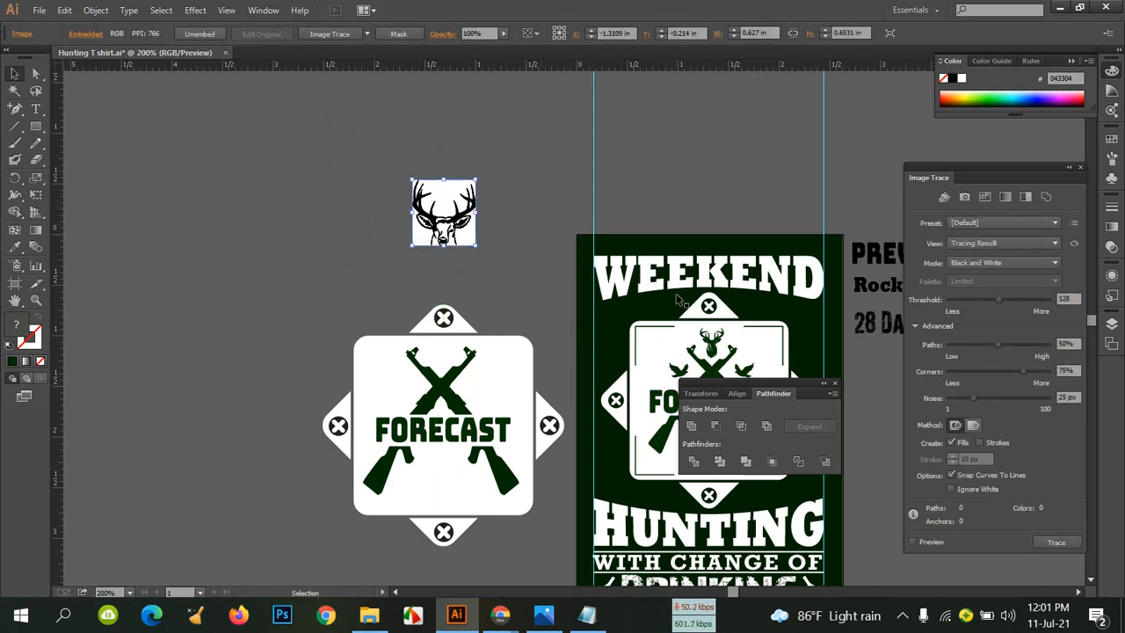
# Trace the deer head image in black and white with Ignore White enabled, and expand the tracing into paths
pyautogui.click(951, 491)
pyautogui.click(920, 543)
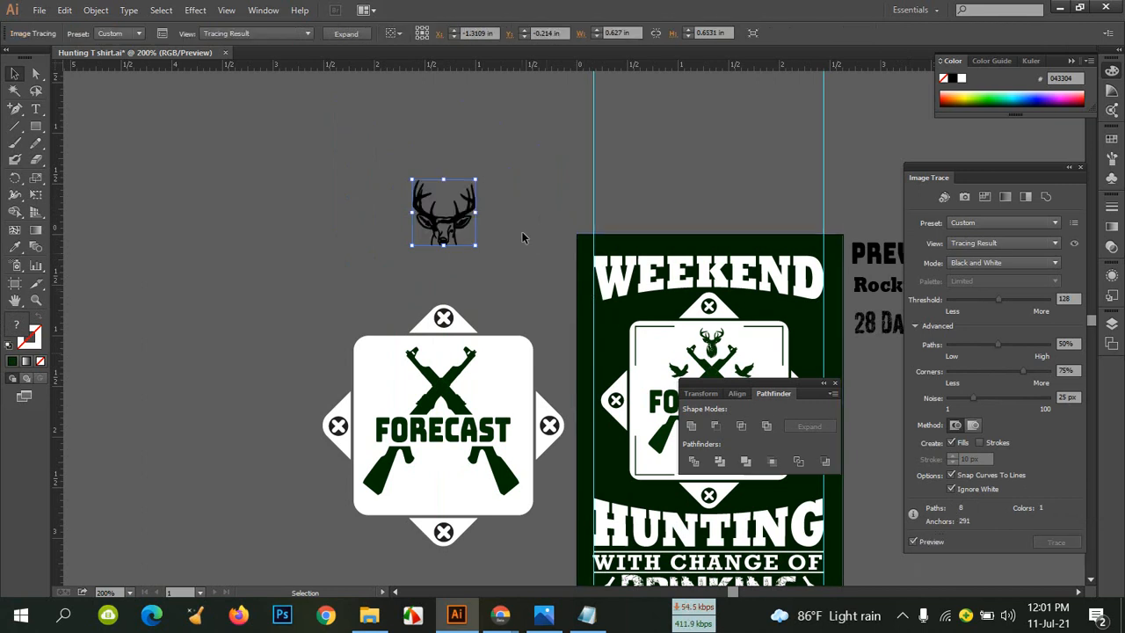
pyautogui.click(351, 34)
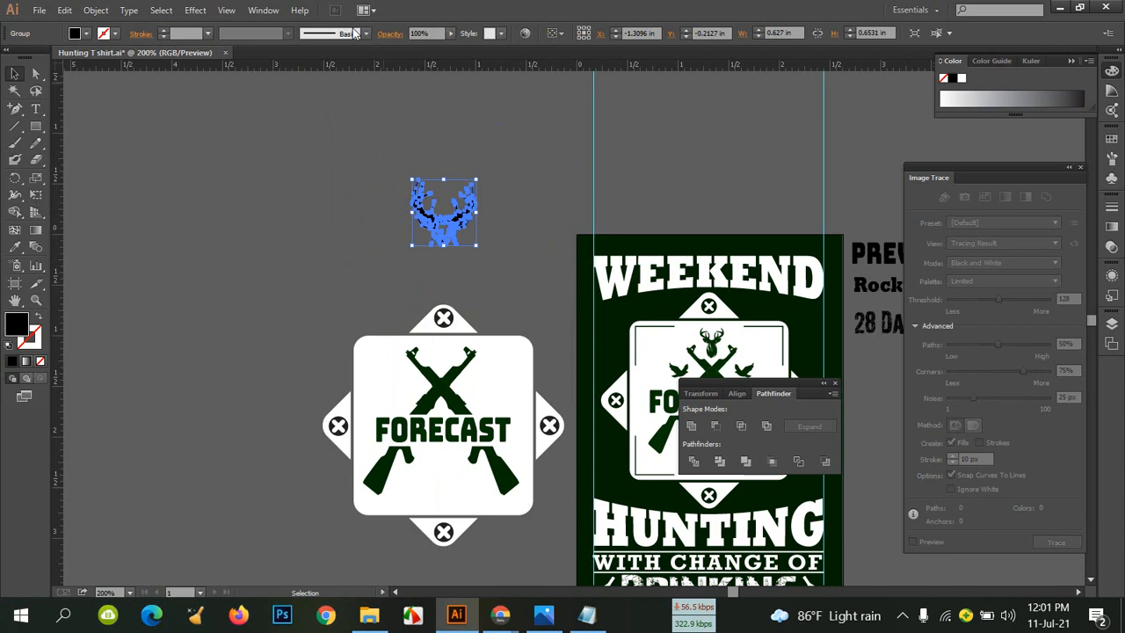
pyautogui.click(96, 9)
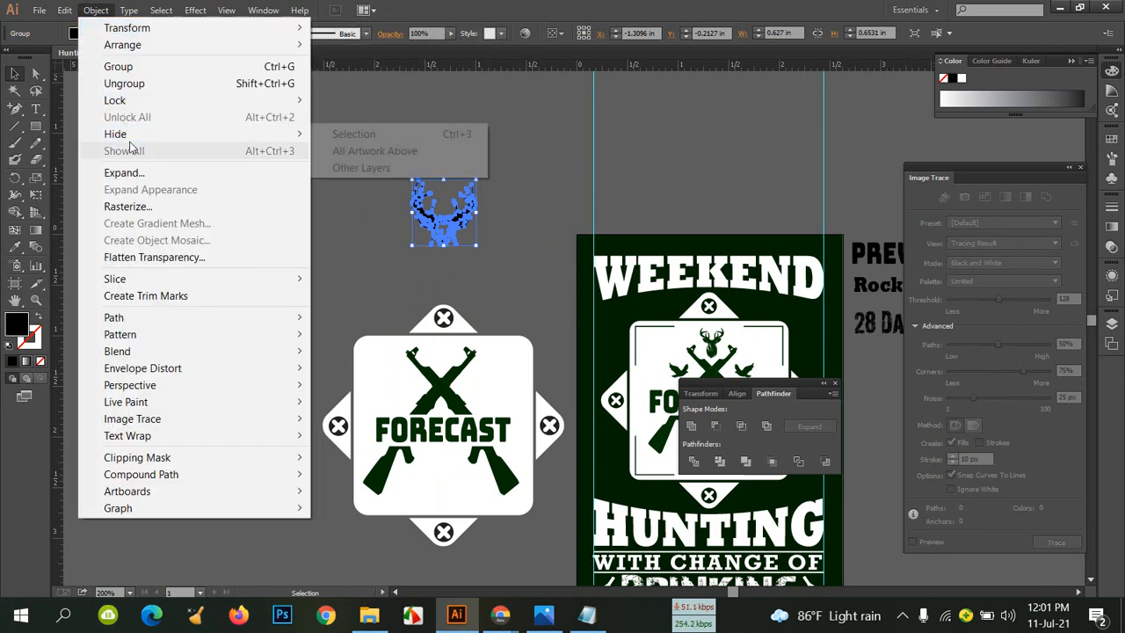
pyautogui.click(123, 172)
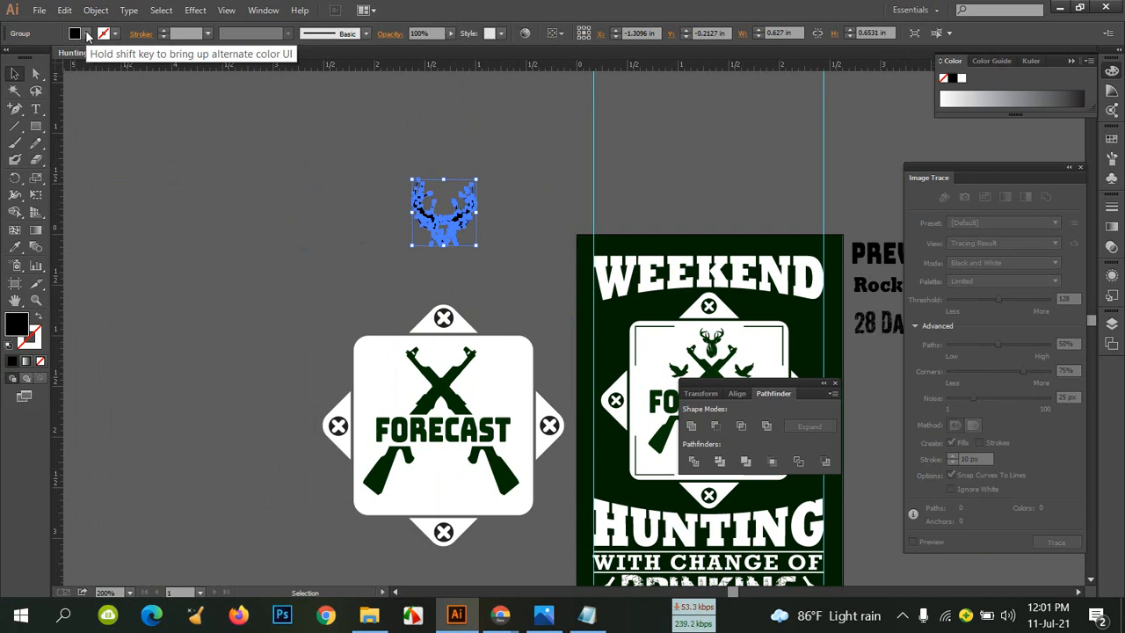
# Recolour the traced deer head with the dark green sampled from the crossed guns using the Eyedropper
pyautogui.click(17, 248)
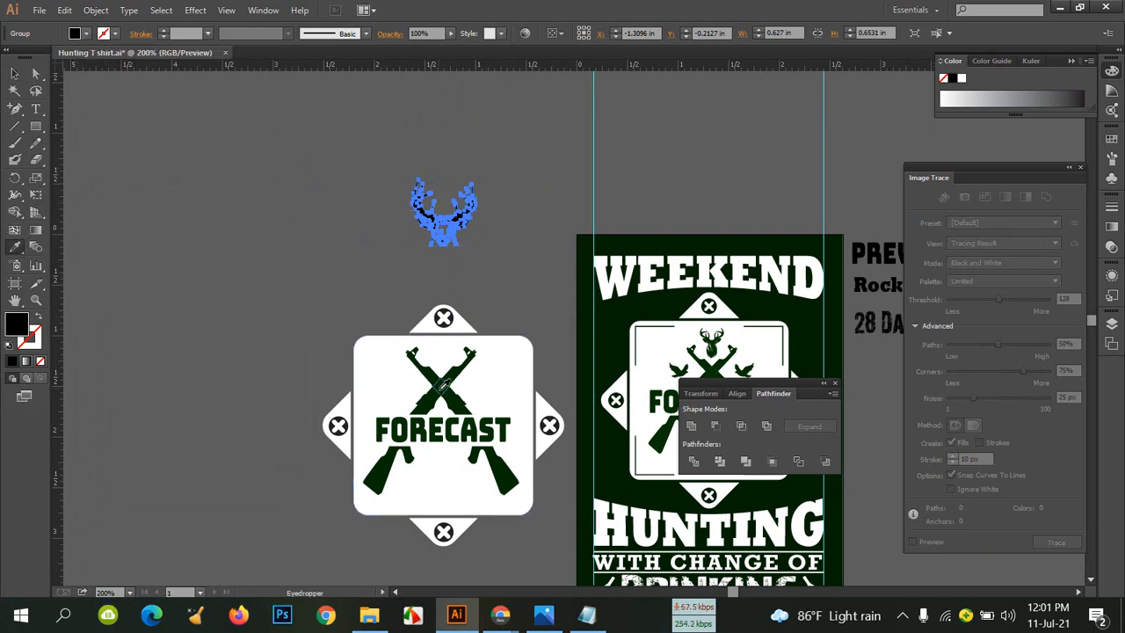
pyautogui.click(446, 380)
pyautogui.click(15, 73)
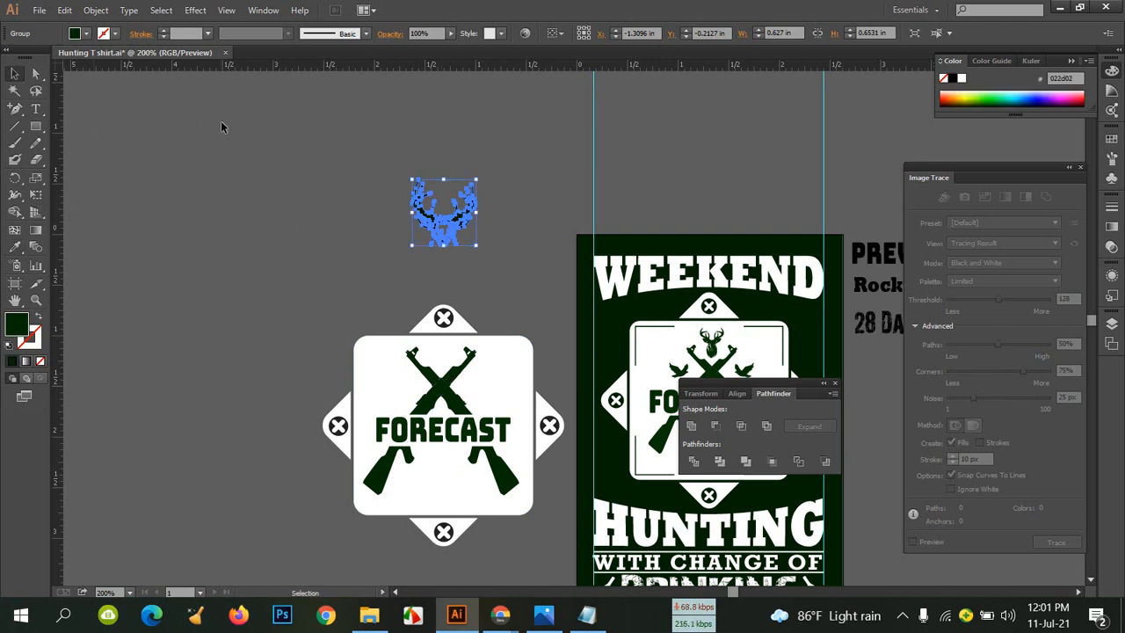
pyautogui.click(220, 123)
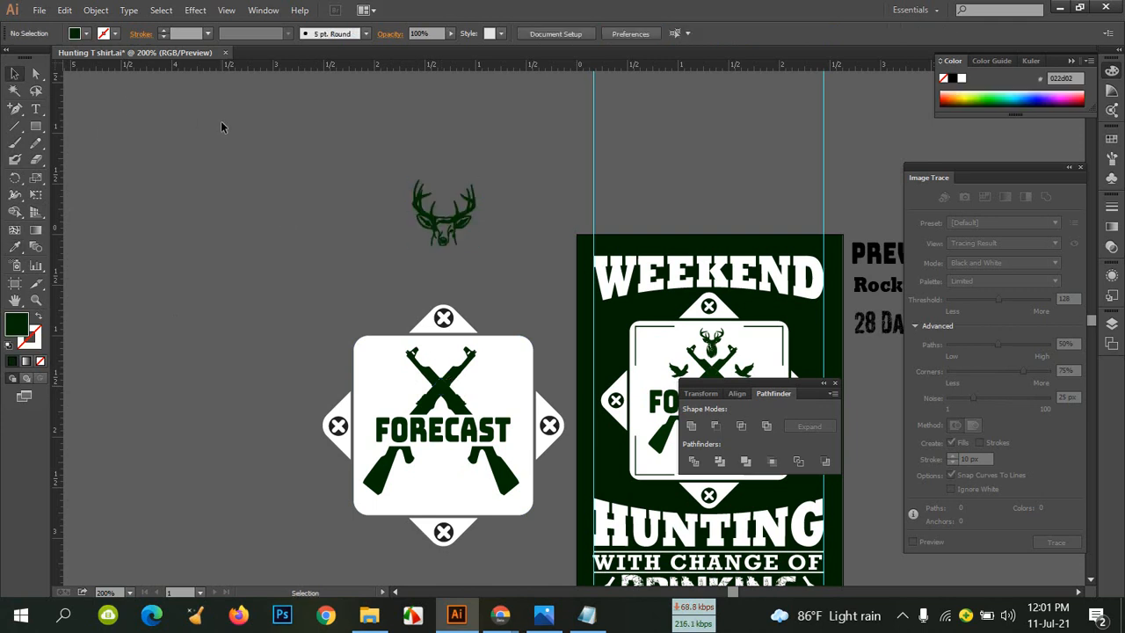
# Replace the old deer head in the poster's badge with the traced one, scaled to about 0.29 in wide above the crossed guns
pyautogui.click(714, 342)
pyautogui.press('Delete')
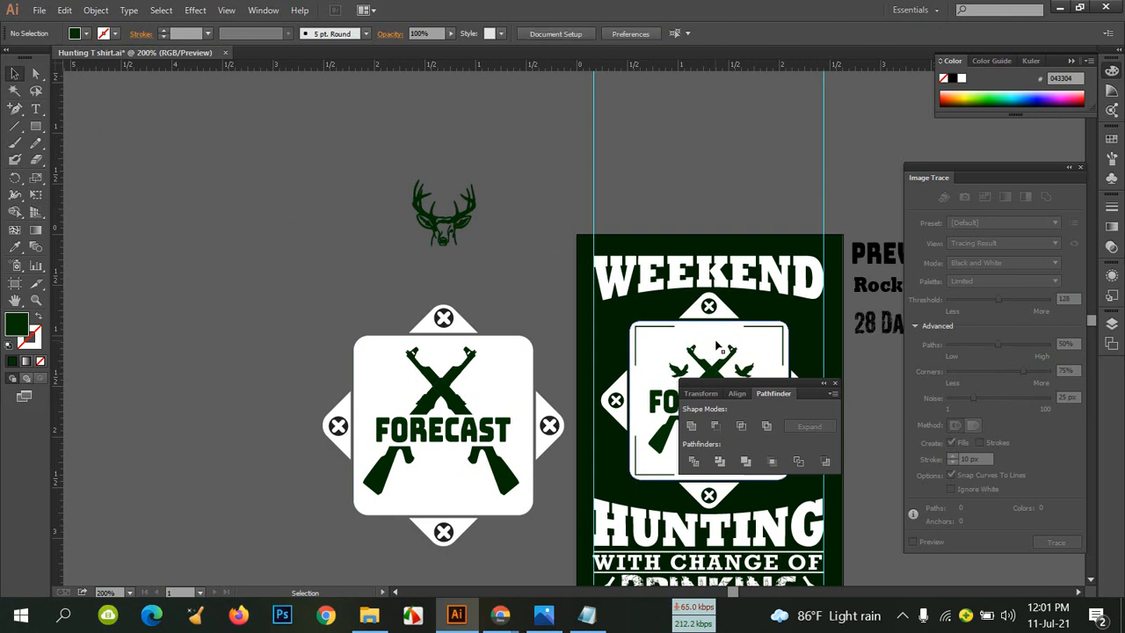
pyautogui.click(465, 219)
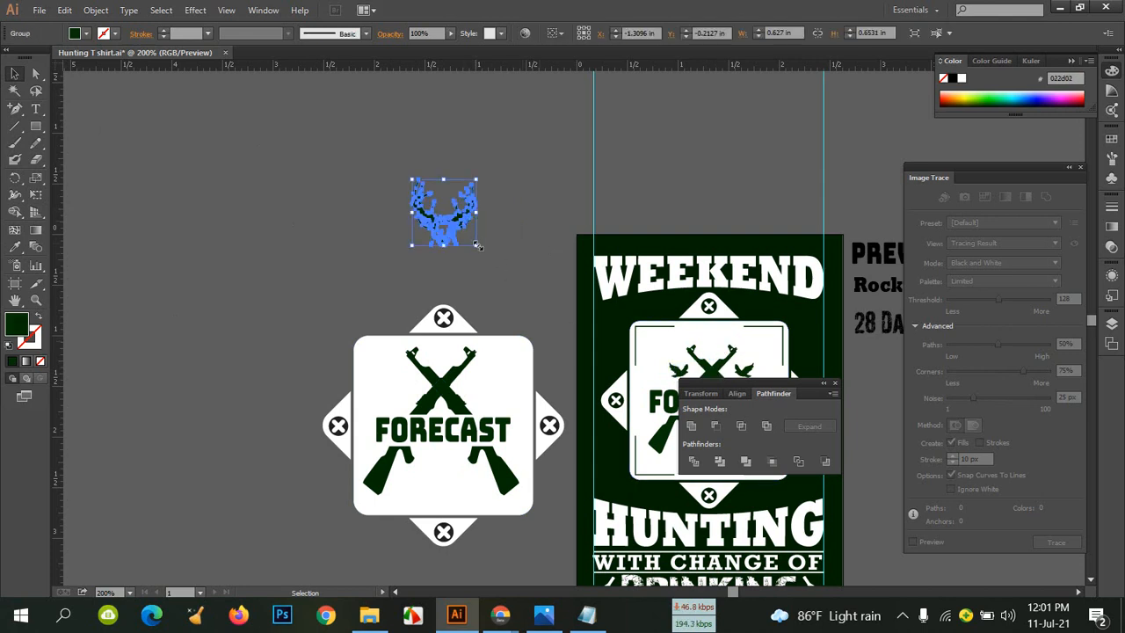
pyautogui.moveTo(477, 245); pyautogui.dragTo(716, 345)
pyautogui.click(480, 229)
pyautogui.click(488, 248)
pyautogui.press('Down')
pyautogui.press('Down')
pyautogui.press('Down')
pyautogui.press('Down')
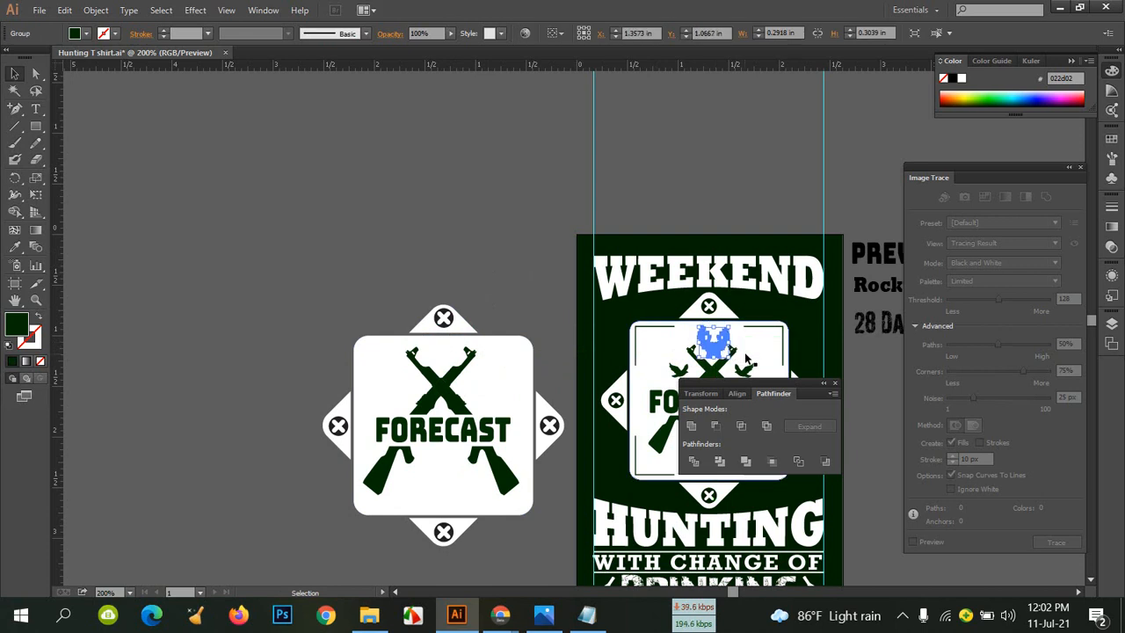
pyautogui.click(531, 239)
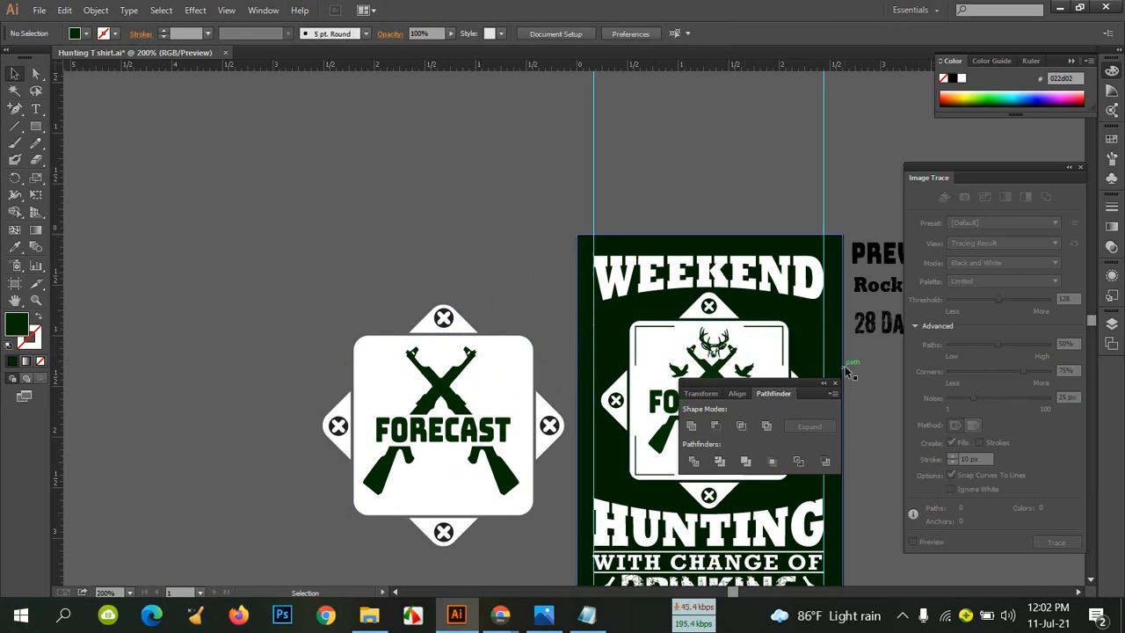
# Fine-tune the size and position of the deer head so it sits centred between the gun barrels in the poster's badge
pyautogui.hotkey('ctrl', '+')
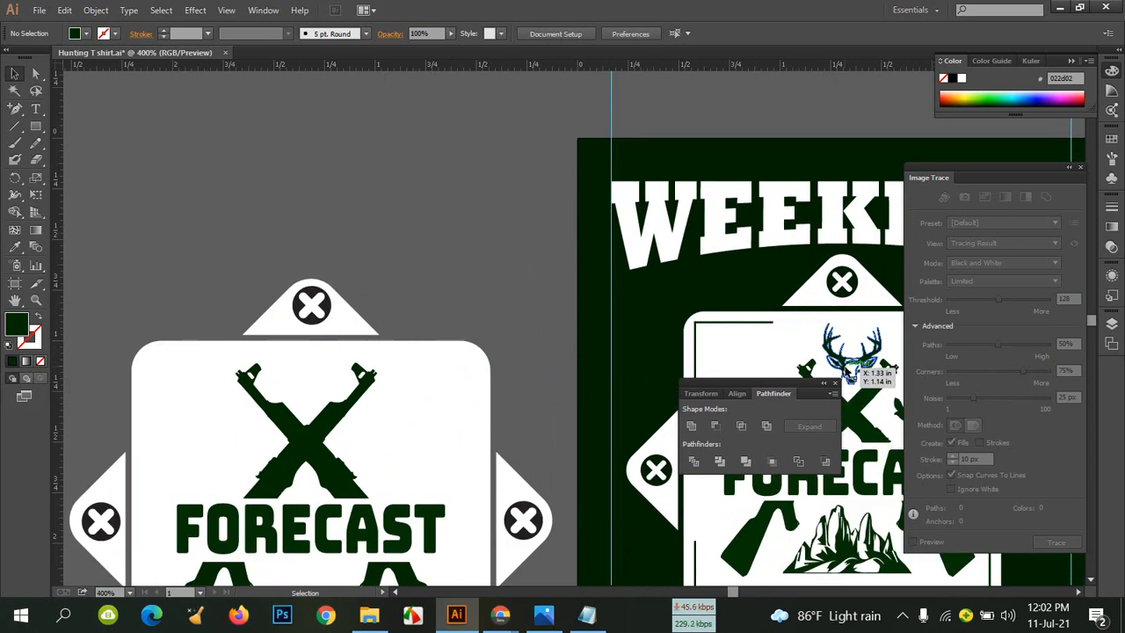
pyautogui.moveTo(759, 264); pyautogui.dragTo(376, 237)
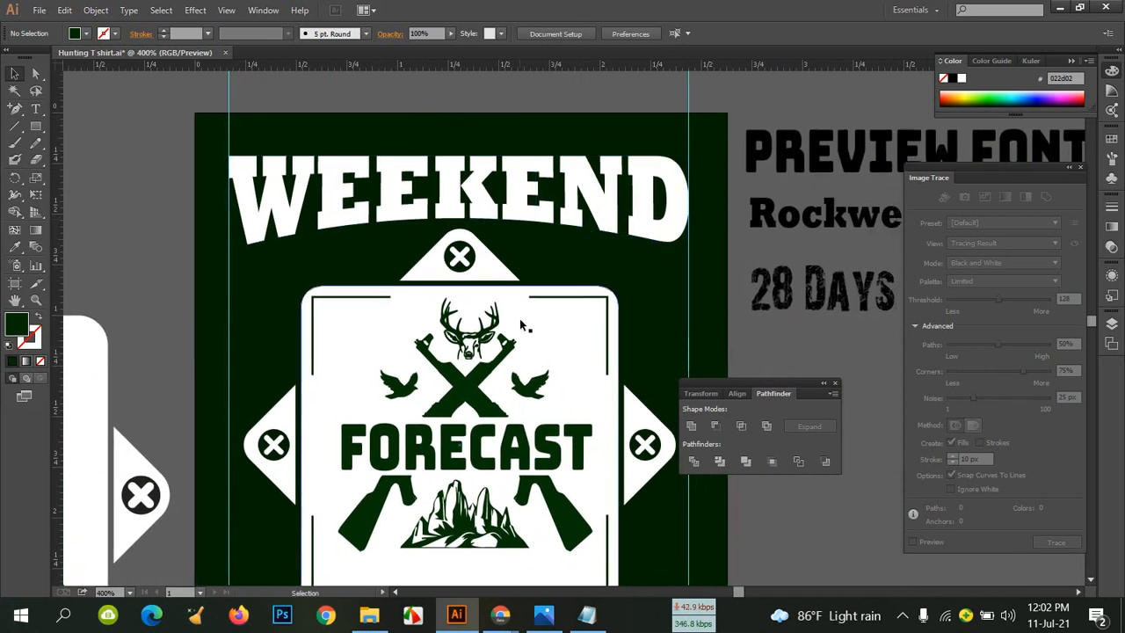
pyautogui.click(487, 344)
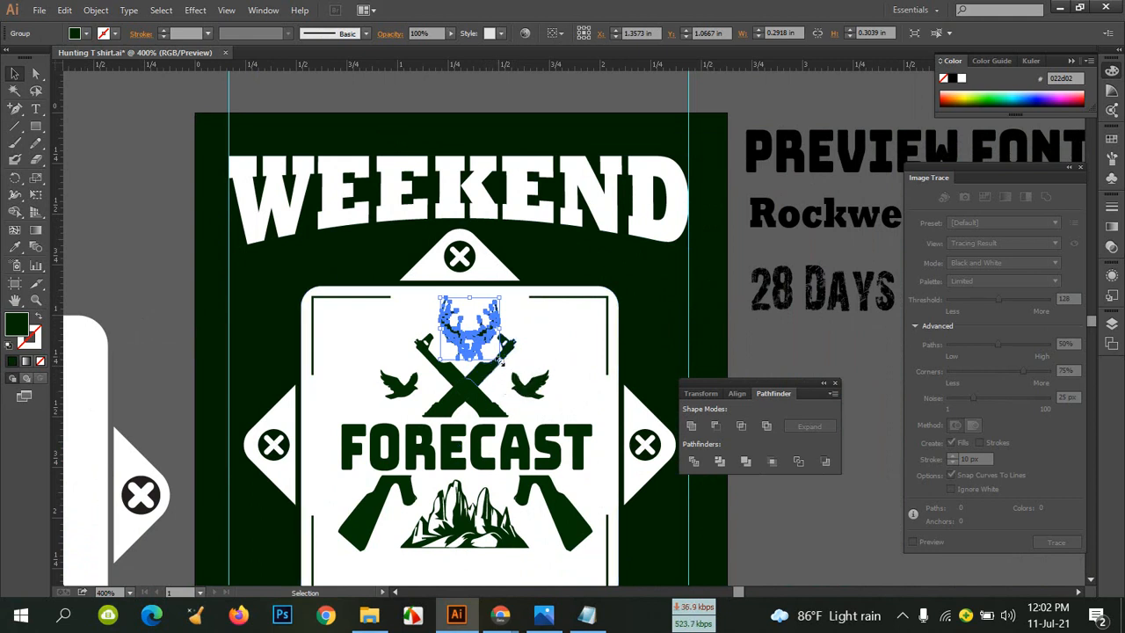
pyautogui.moveTo(501, 360); pyautogui.dragTo(504, 361)
pyautogui.click(391, 332)
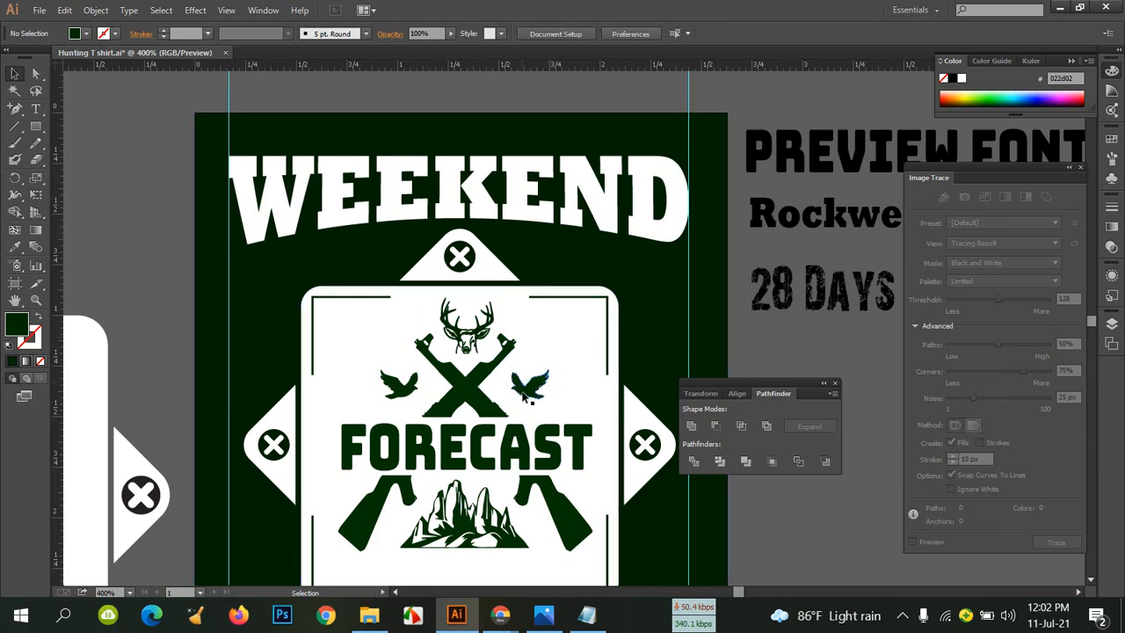
# Duplicate the deer head from the poster into the separate white badge, between the barrels of its crossed guns
pyautogui.moveTo(522, 388); pyautogui.dragTo(810, 334)
pyautogui.moveTo(765, 292); pyautogui.dragTo(213, 308)
pyautogui.click(359, 189)
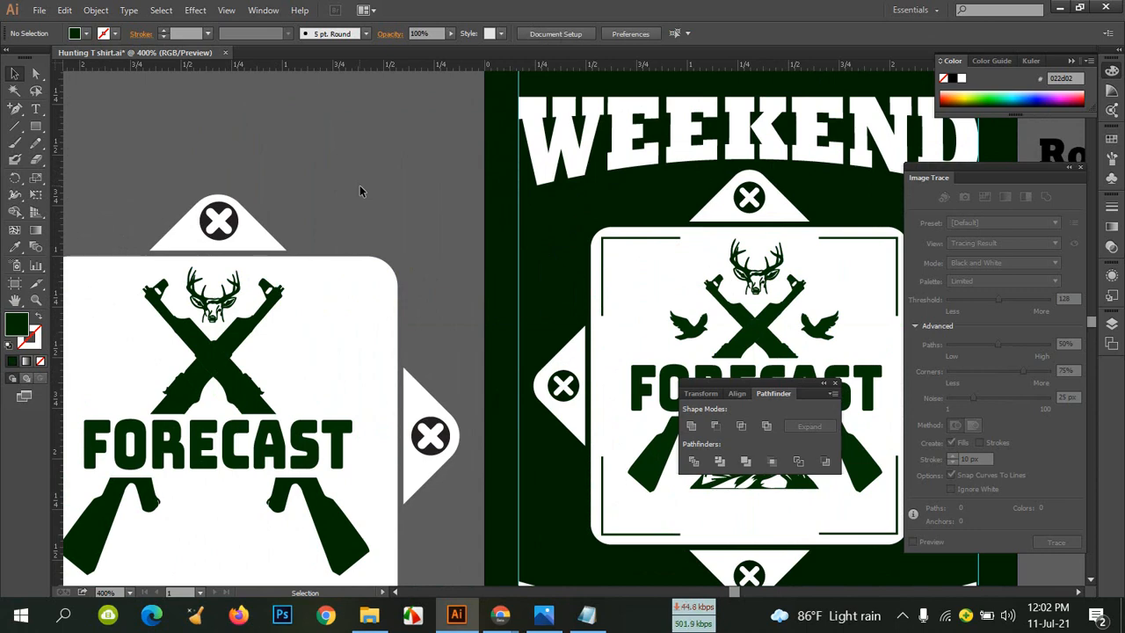
pyautogui.moveTo(359, 190); pyautogui.dragTo(460, 118)
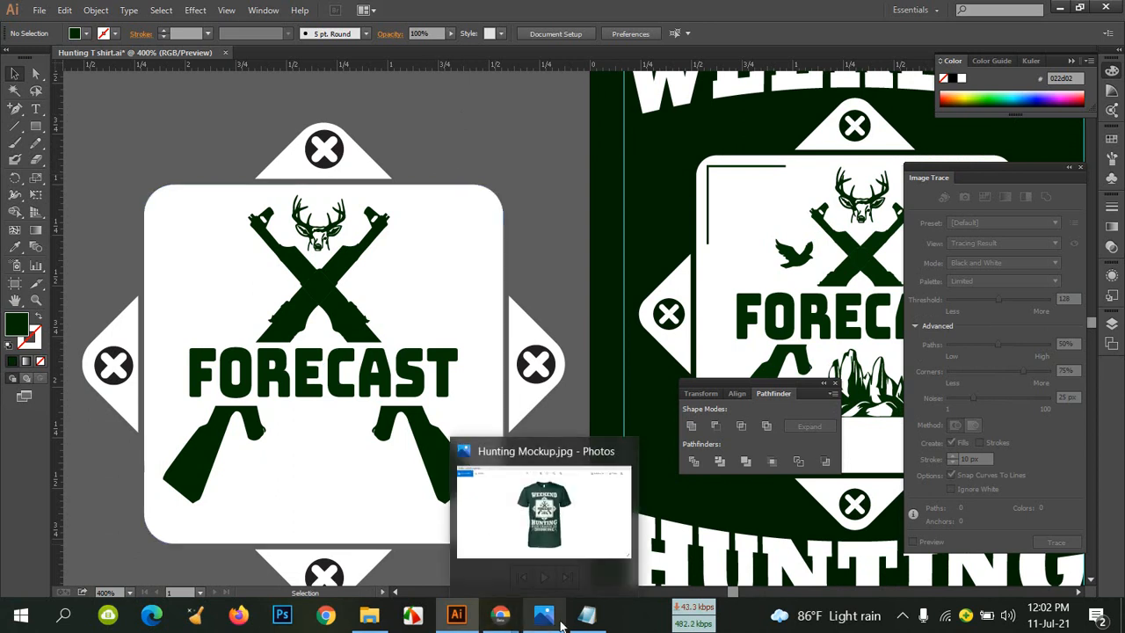
# Copy the black flying bird silhouette image from the hunting project folder and return to Illustrator
pyautogui.click(384, 617)
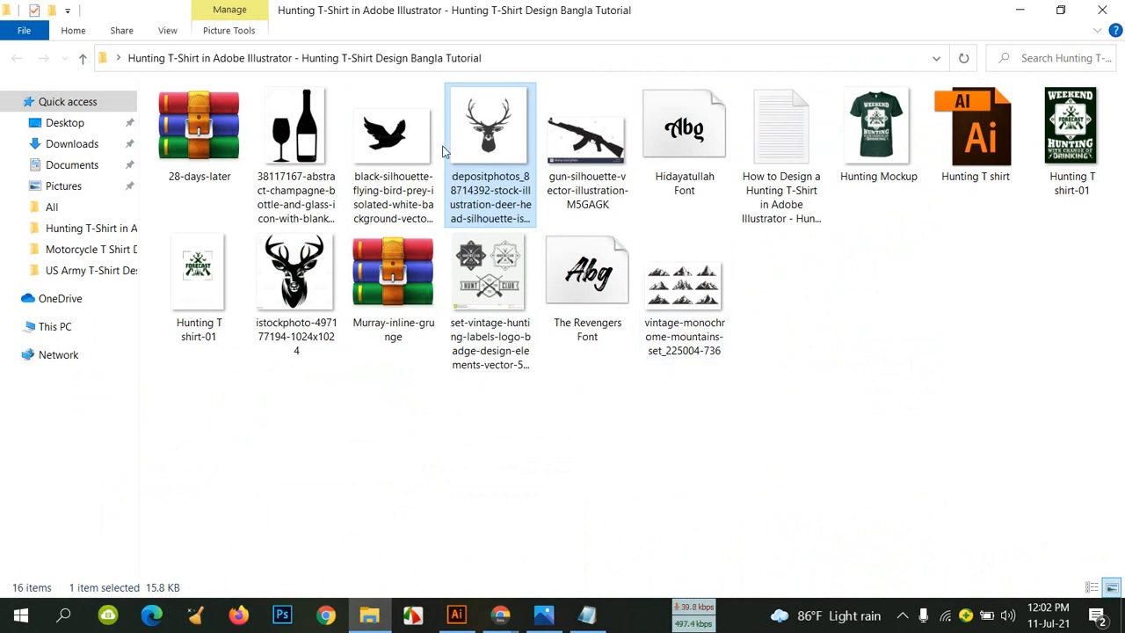
pyautogui.click(404, 138)
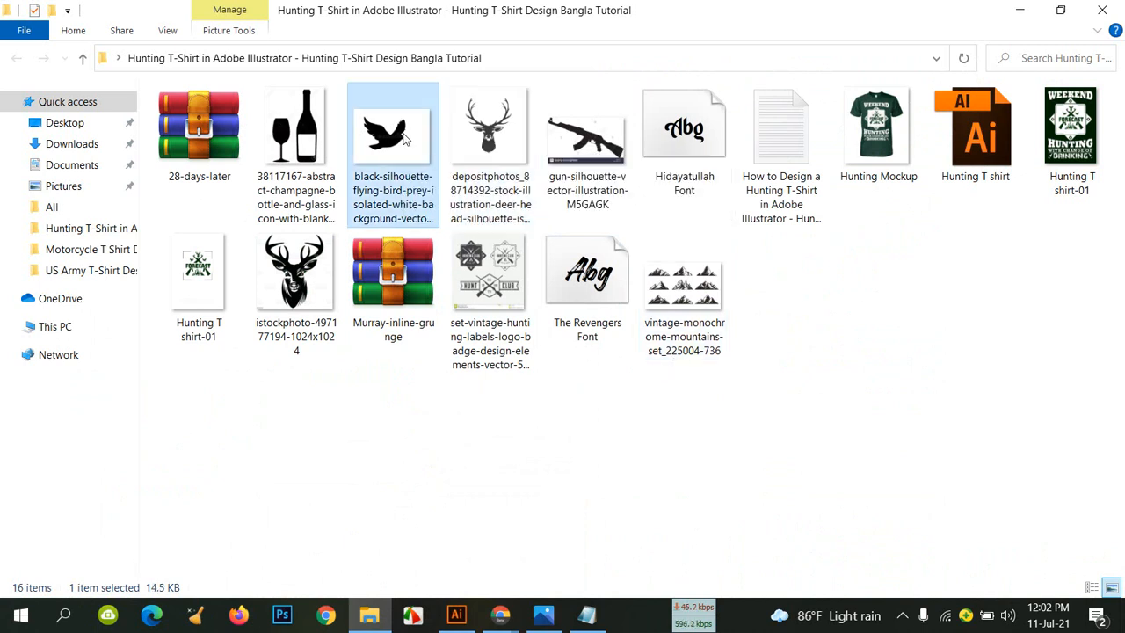
pyautogui.rightClick(404, 138)
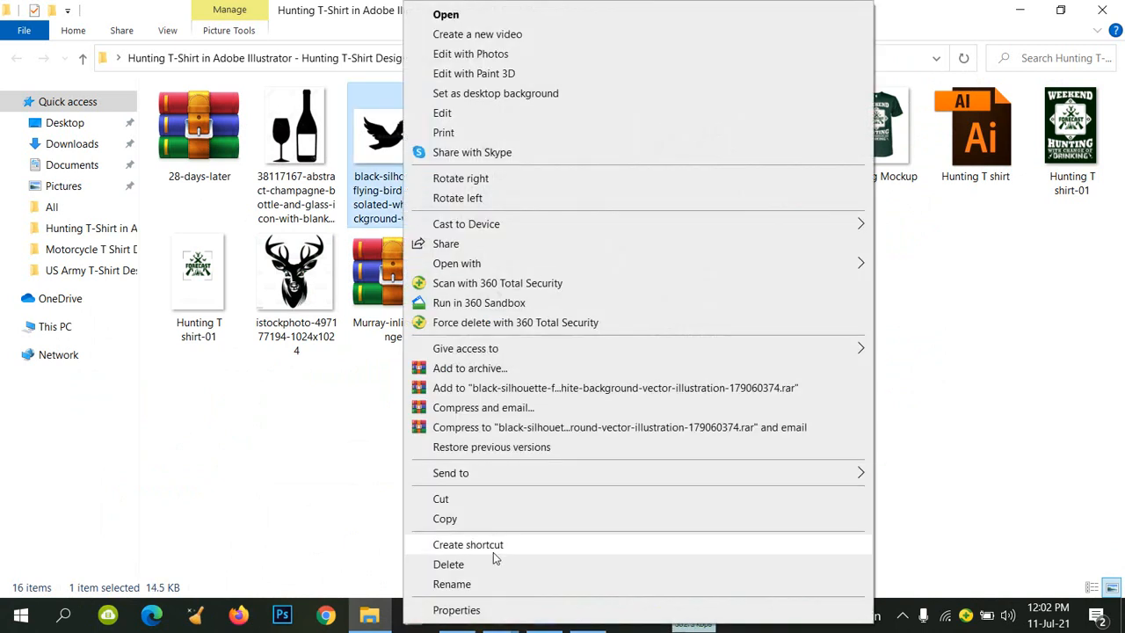
pyautogui.click(483, 515)
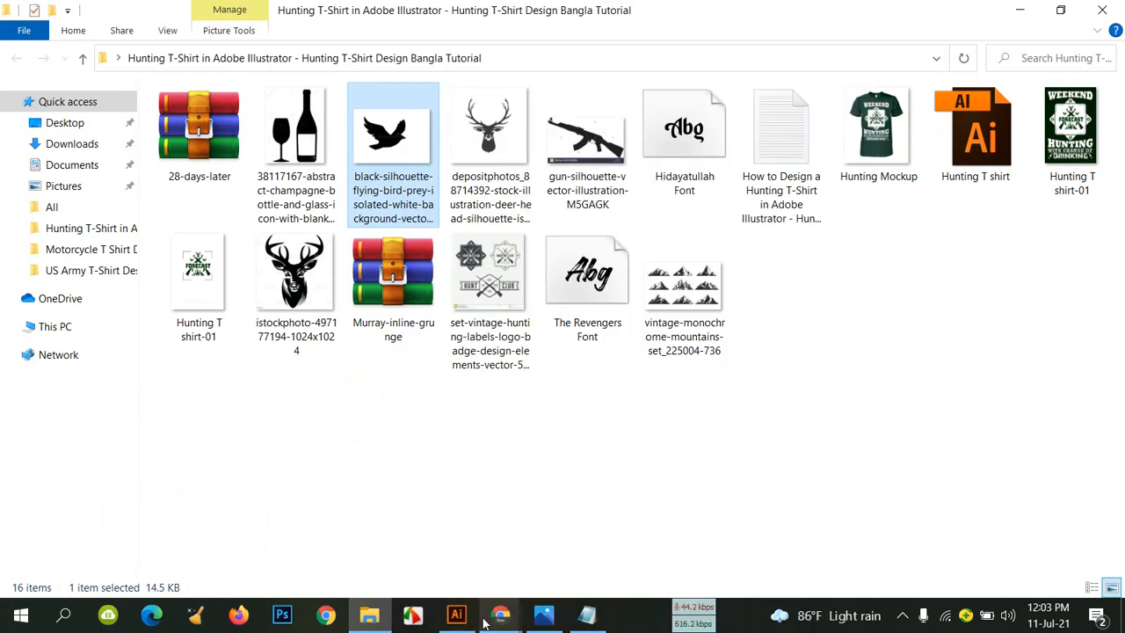
pyautogui.moveTo(458, 615)
pyautogui.click(451, 543)
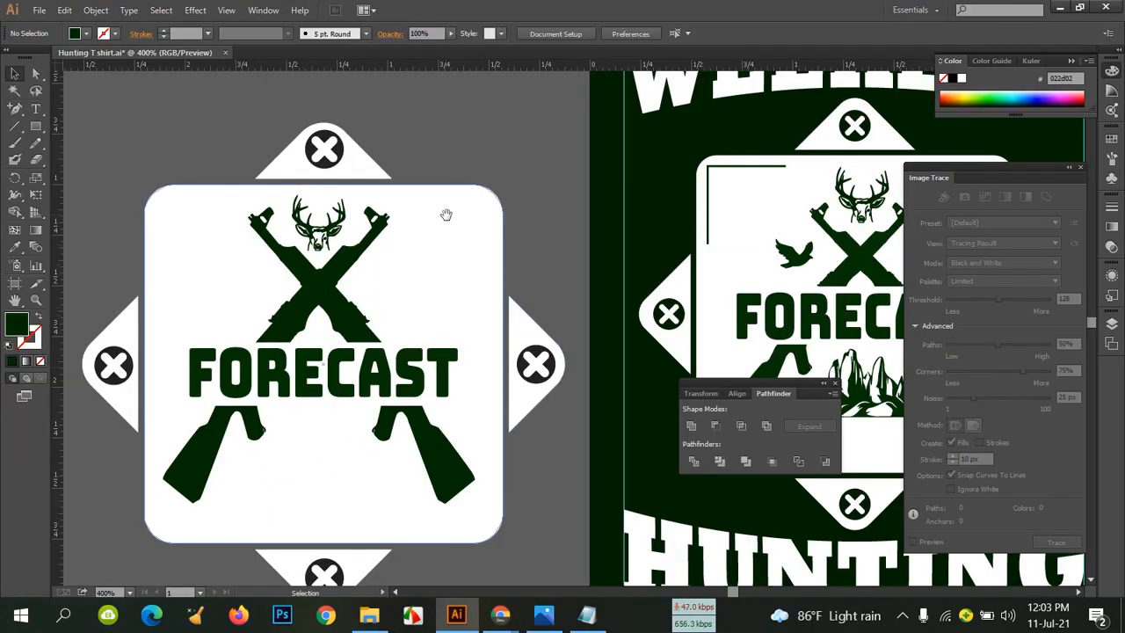
# Paste the bird silhouette image into the document and shrink it to about 0.84 in wide above the white badge
pyautogui.moveTo(441, 177); pyautogui.dragTo(870, 201)
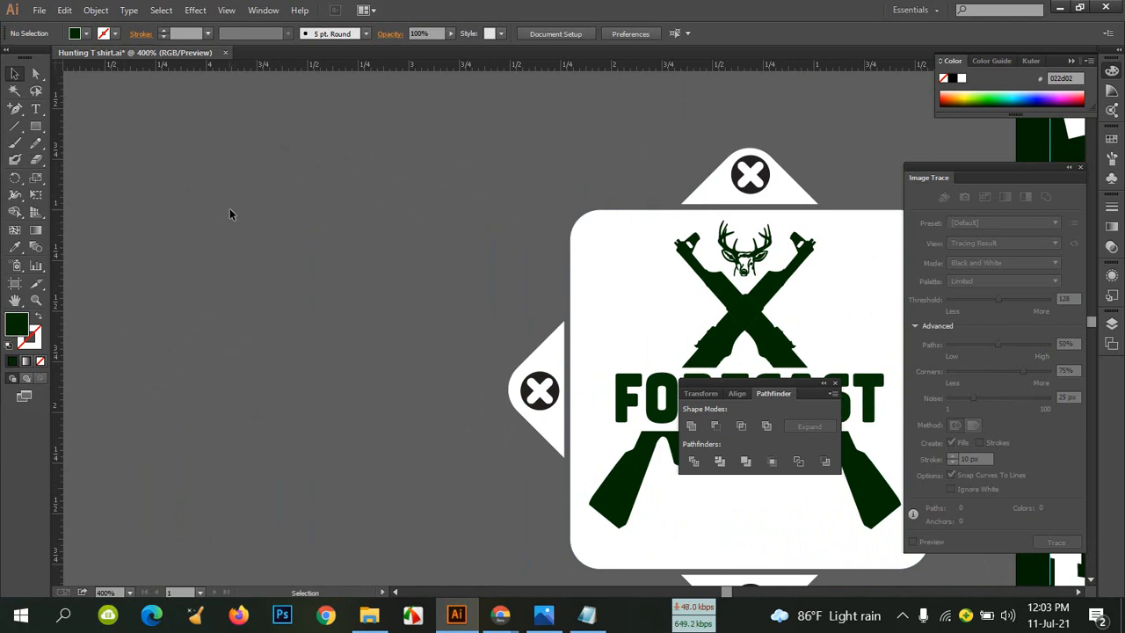
pyautogui.hotkey('ctrl', 'v')
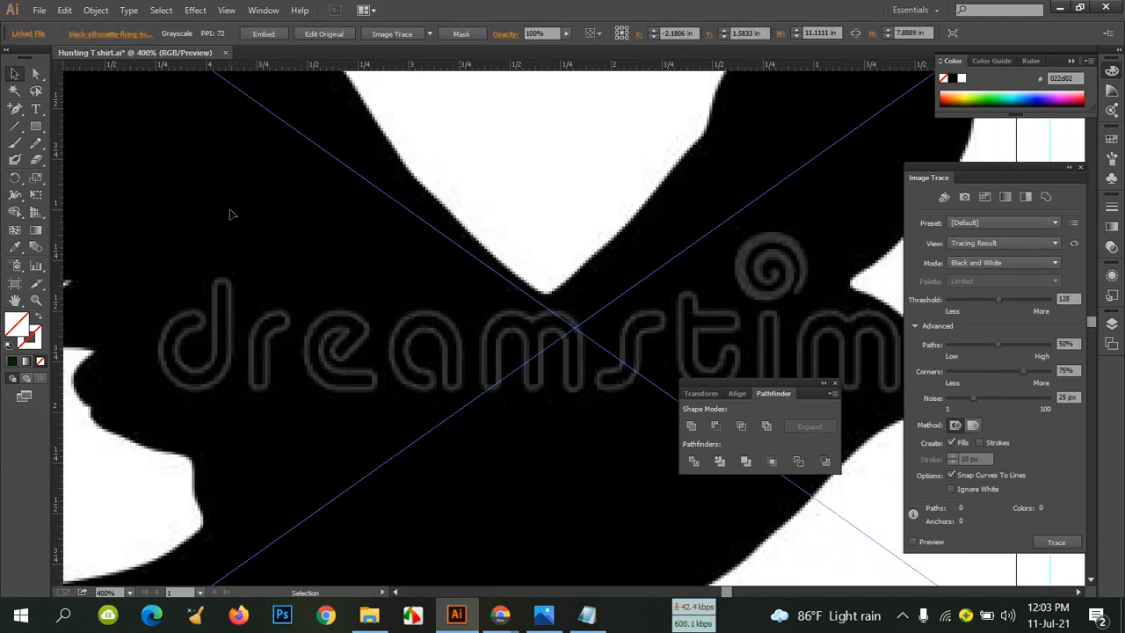
pyautogui.hotkey('ctrl', '0')
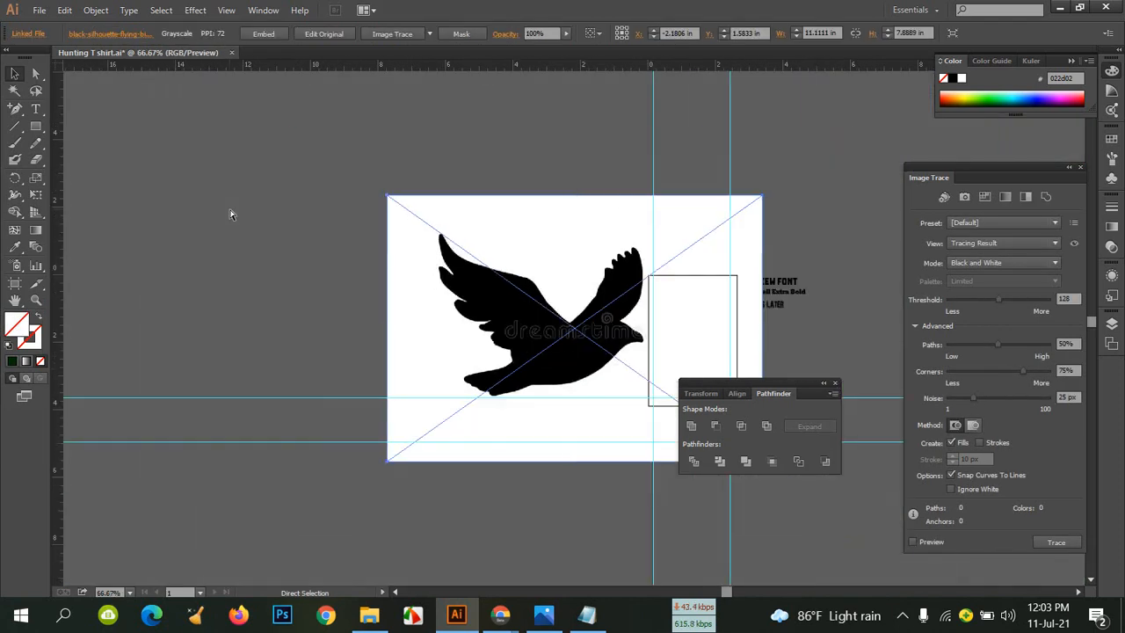
pyautogui.moveTo(456, 290); pyautogui.dragTo(194, 197)
pyautogui.moveTo(497, 373); pyautogui.dragTo(618, 276)
pyautogui.click(273, 165)
# Move the bird image to the empty area just above the upper-right corner of the white badge
pyautogui.hotkey('ctrl', '+')
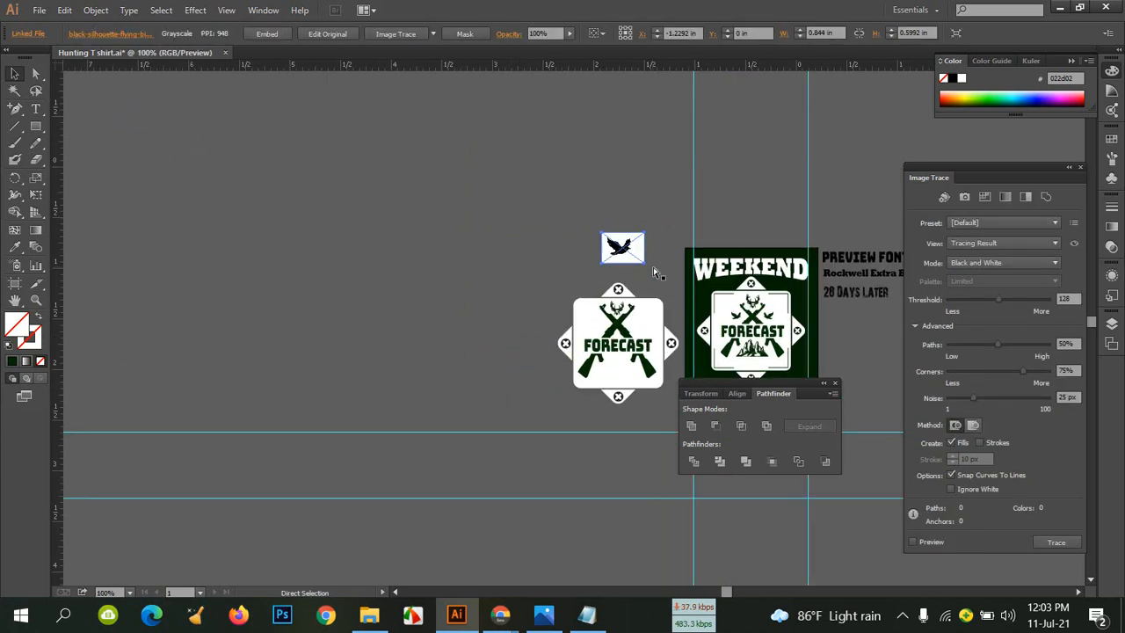
pyautogui.hotkey('ctrl', '+')
pyautogui.hotkey('ctrl', '+')
pyautogui.hotkey('ctrl', '+')
pyautogui.hotkey('ctrl', '+')
pyautogui.moveTo(658, 267); pyautogui.dragTo(257, 353)
pyautogui.moveTo(396, 119)
pyautogui.mouseDown()
pyautogui.moveTo(450, 195)
pyautogui.moveTo(531, 199)
pyautogui.mouseUp()
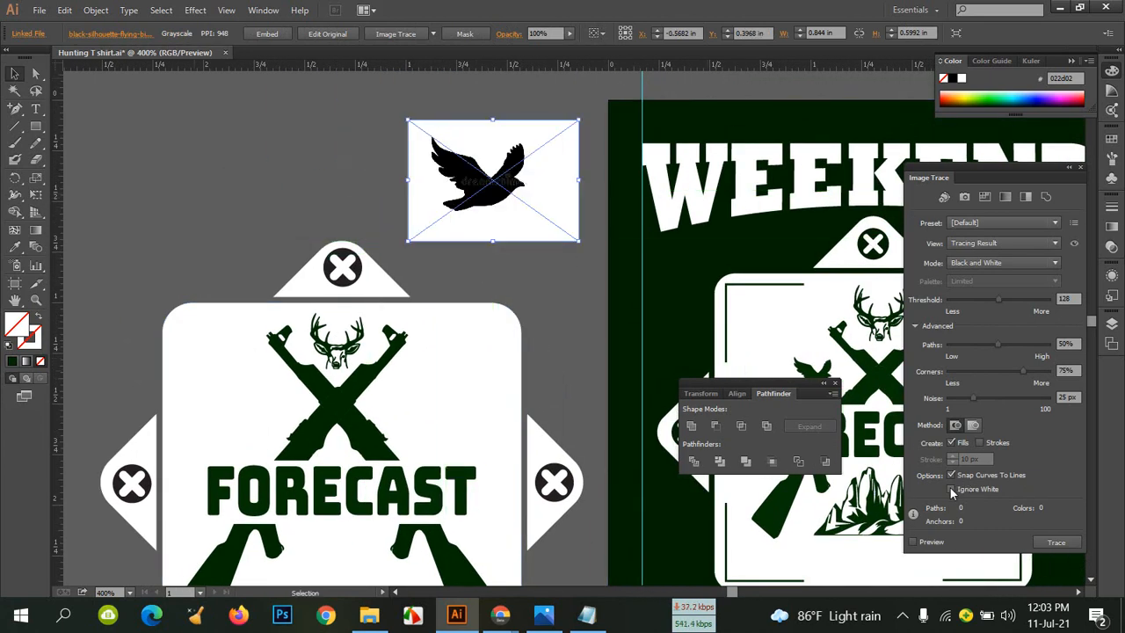
# Trace the bird image in black and white ignoring white, expand it to vector shapes, and move it to the empty area above the white badge
pyautogui.click(916, 542)
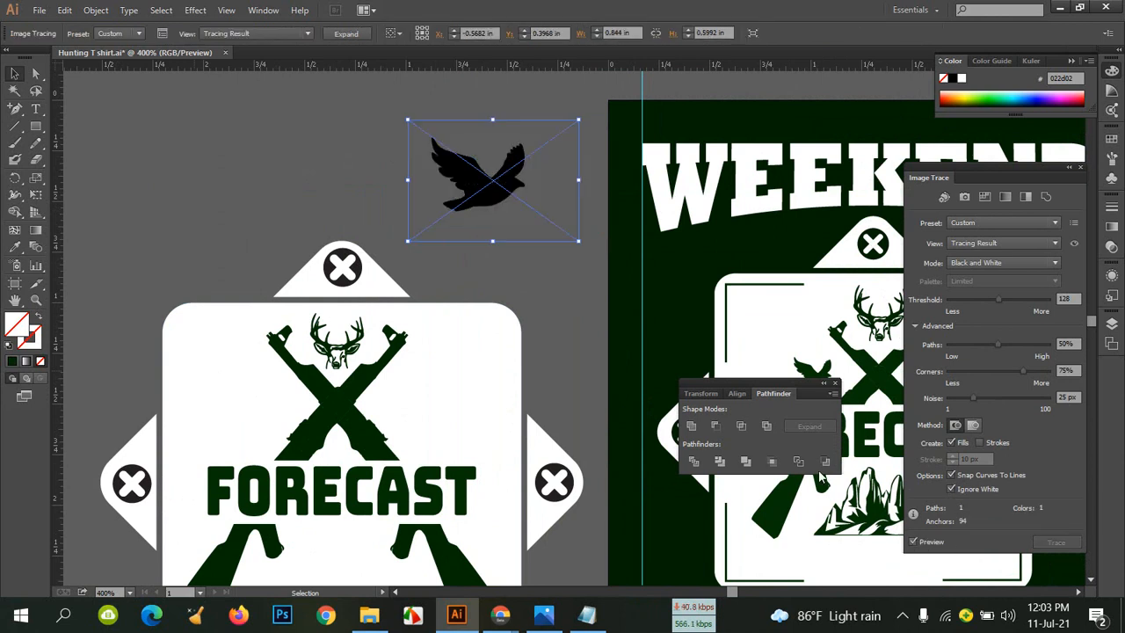
pyautogui.click(357, 36)
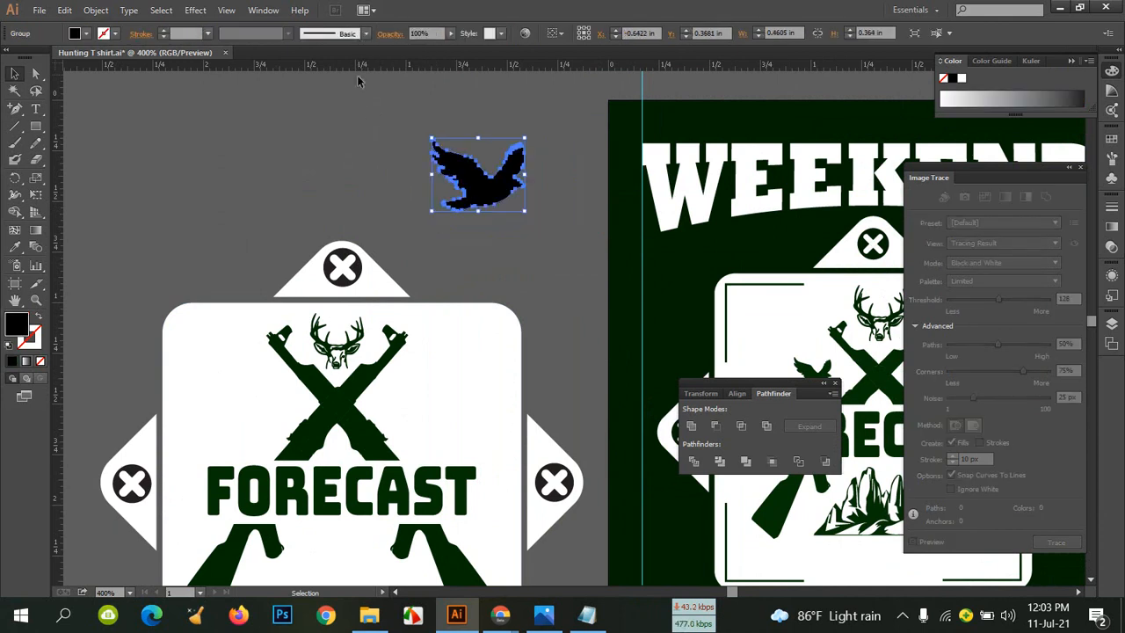
pyautogui.click(378, 123)
pyautogui.moveTo(479, 189); pyautogui.dragTo(278, 196)
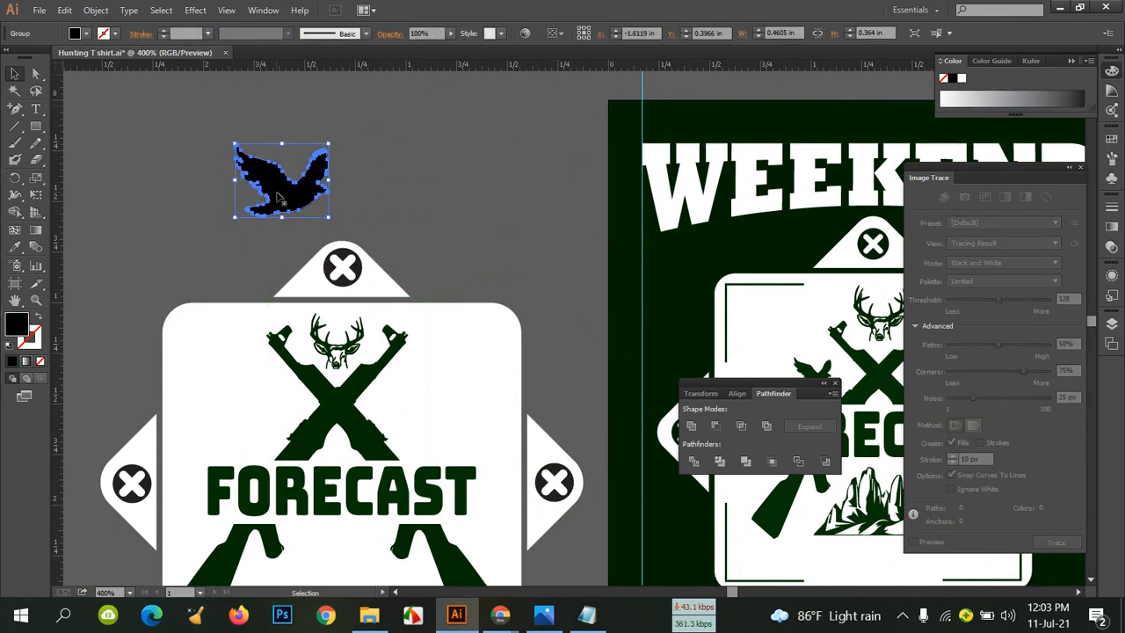
# Recolour the traced bird with the dark green sampled from the crossed guns and shrink it to about 0.3 in wide
pyautogui.click(14, 246)
pyautogui.click(337, 397)
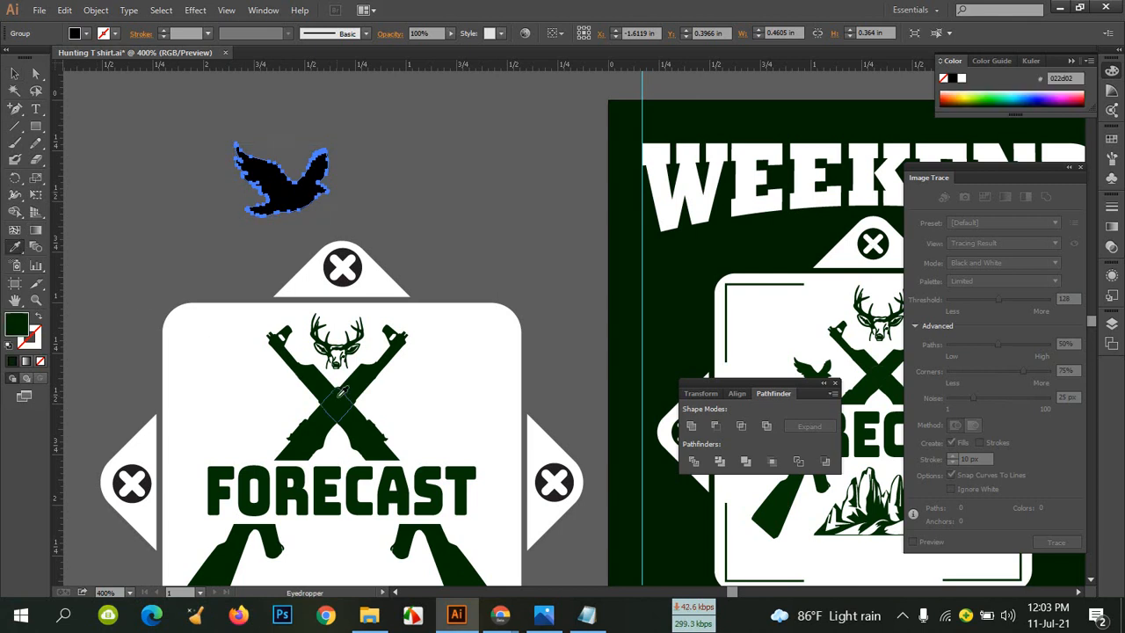
pyautogui.click(14, 74)
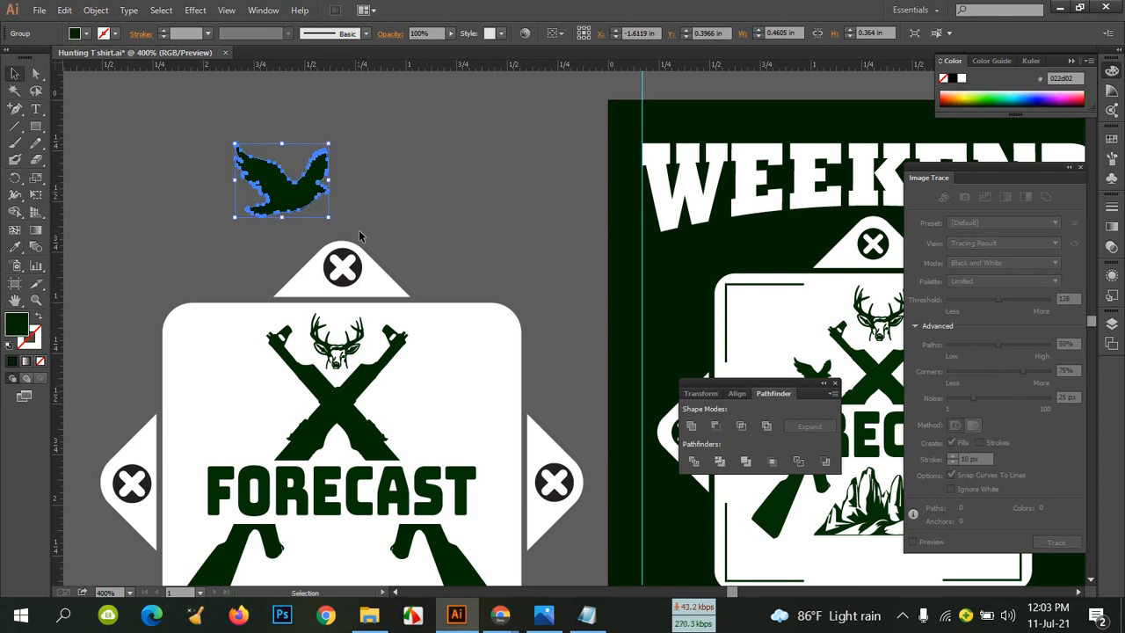
pyautogui.moveTo(329, 217); pyautogui.dragTo(297, 190)
pyautogui.click(415, 195)
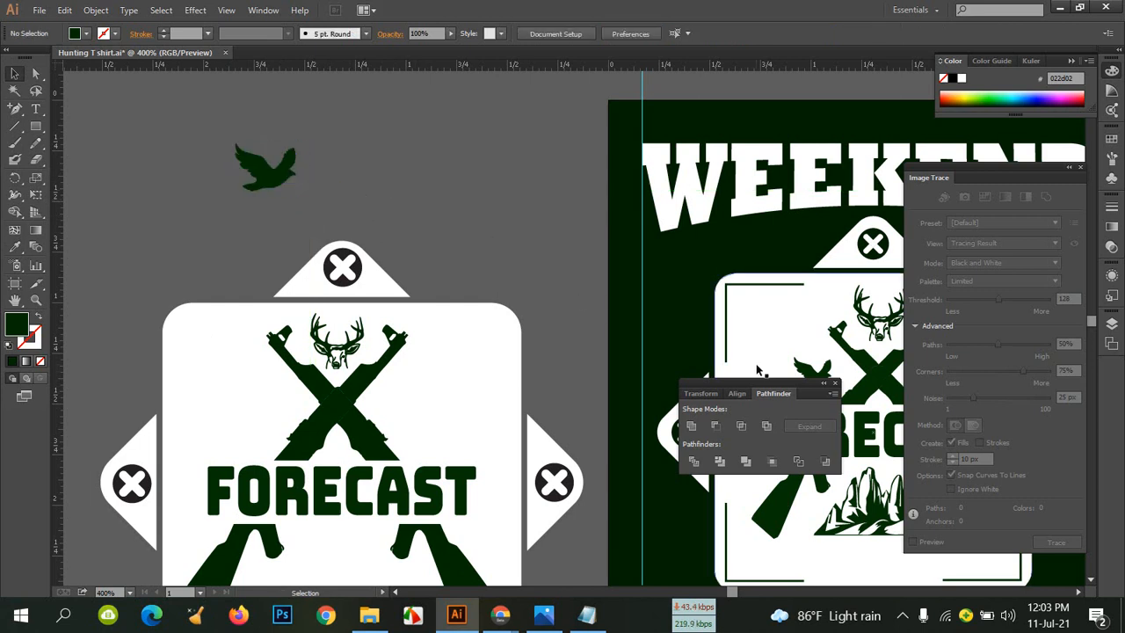
# Move the green bird into the white badge, in the space left of the crossed guns and above the FORECAST text
pyautogui.moveTo(761, 379); pyautogui.dragTo(1016, 302)
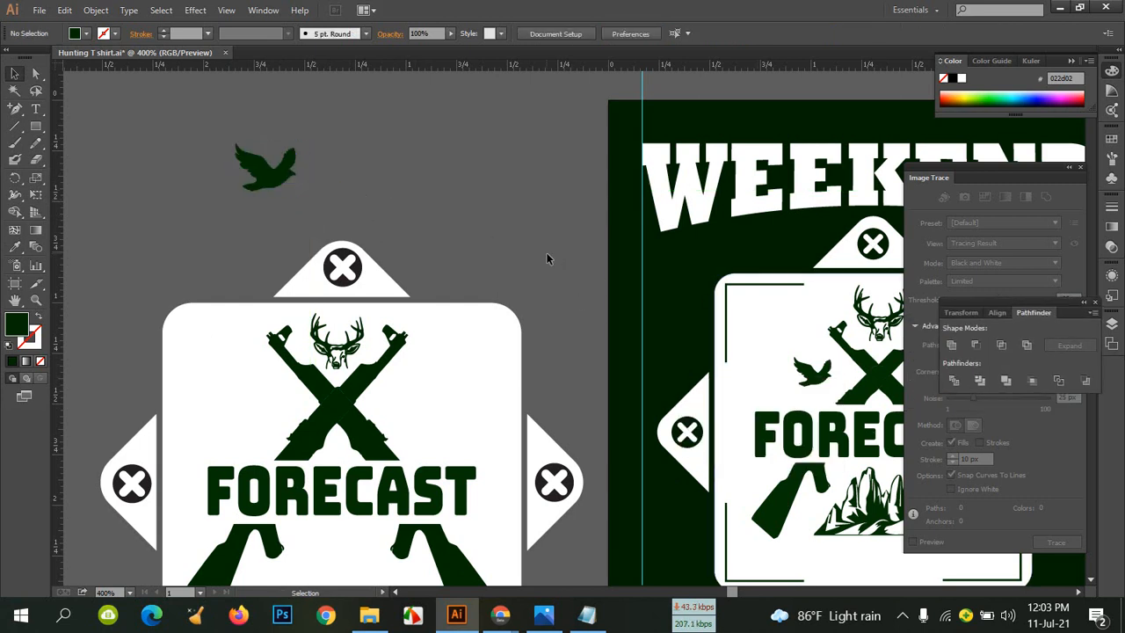
pyautogui.moveTo(546, 256); pyautogui.dragTo(586, 233)
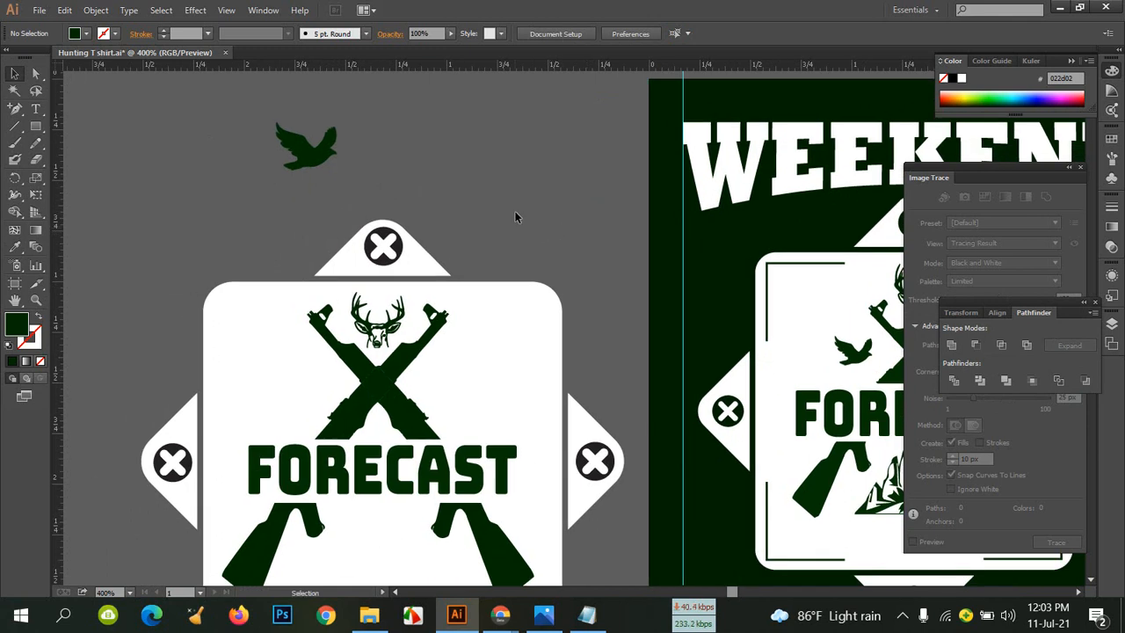
pyautogui.click(308, 148)
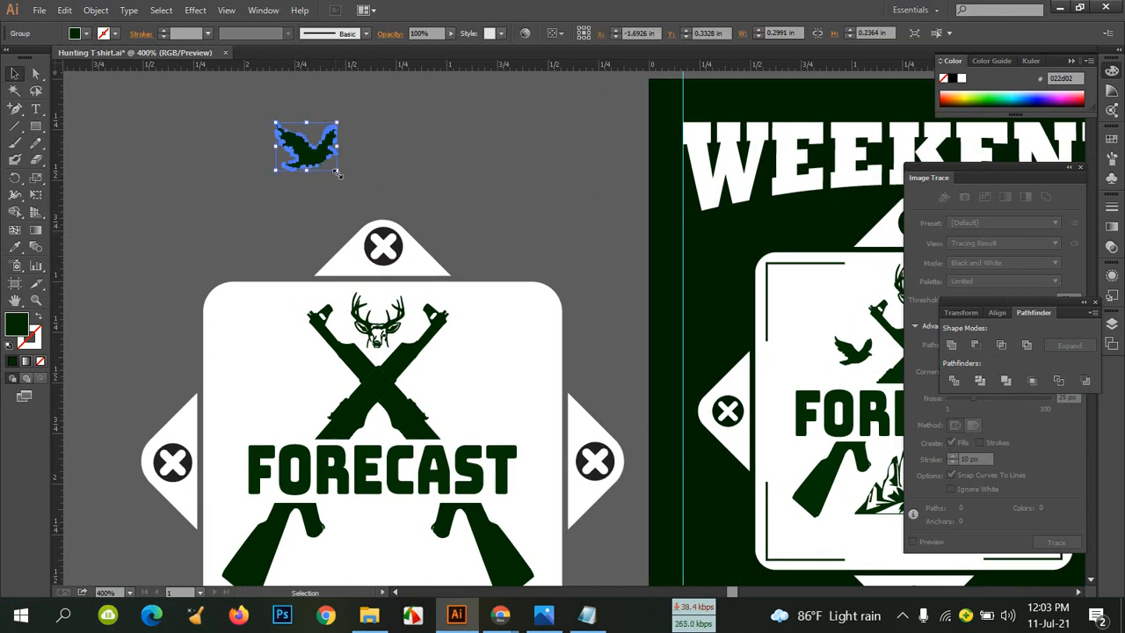
pyautogui.moveTo(298, 143); pyautogui.dragTo(286, 376)
pyautogui.click(537, 192)
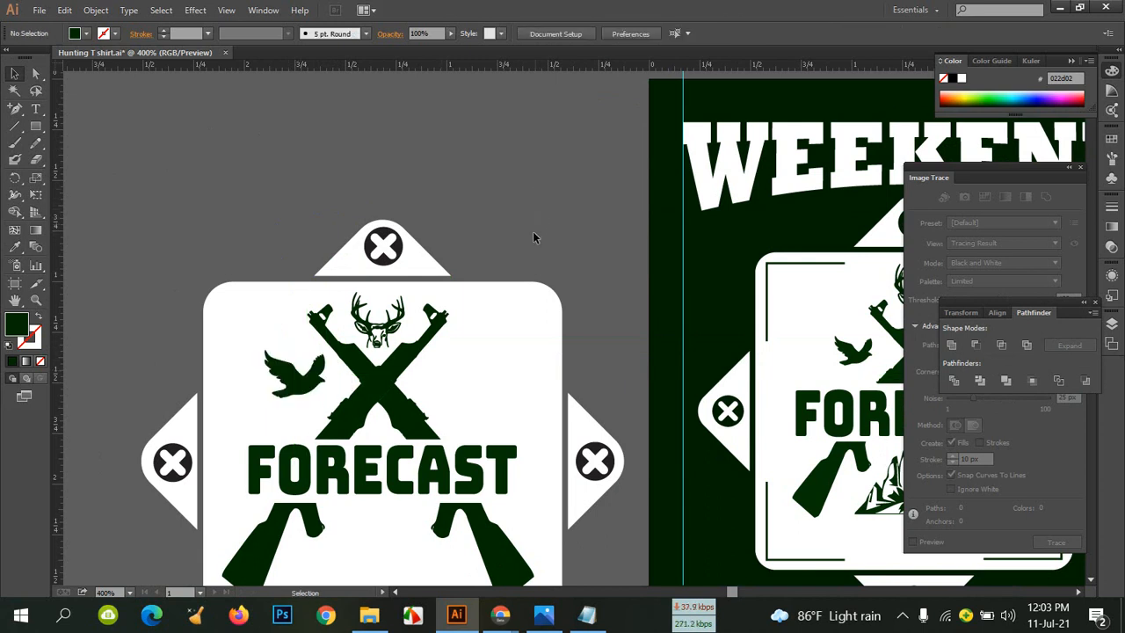
pyautogui.click(303, 383)
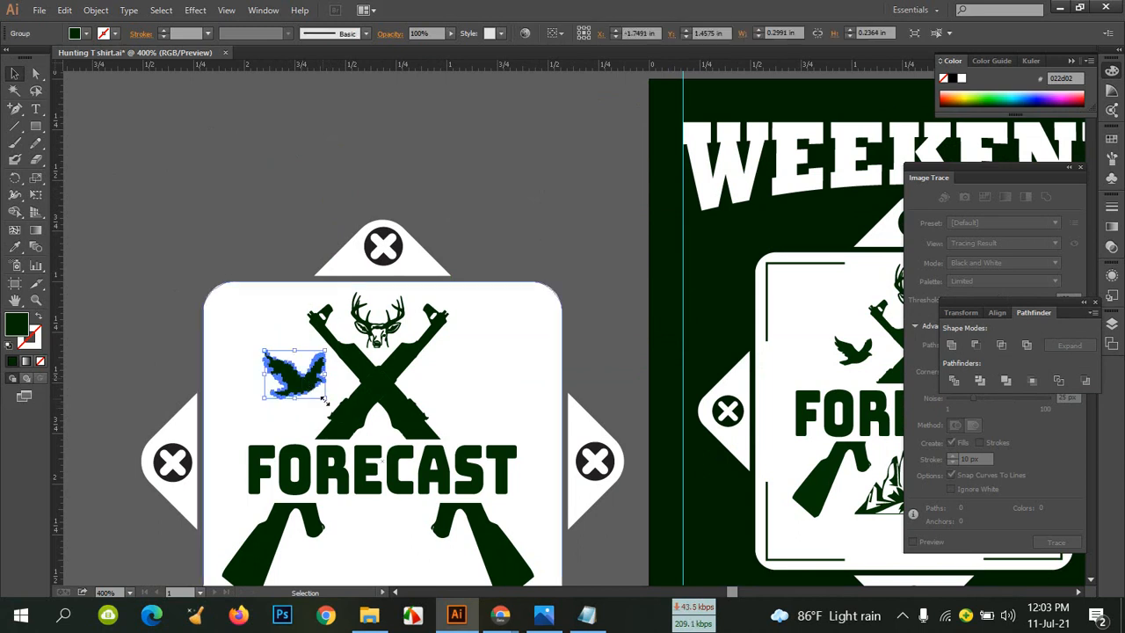
pyautogui.moveTo(323, 398); pyautogui.dragTo(326, 404)
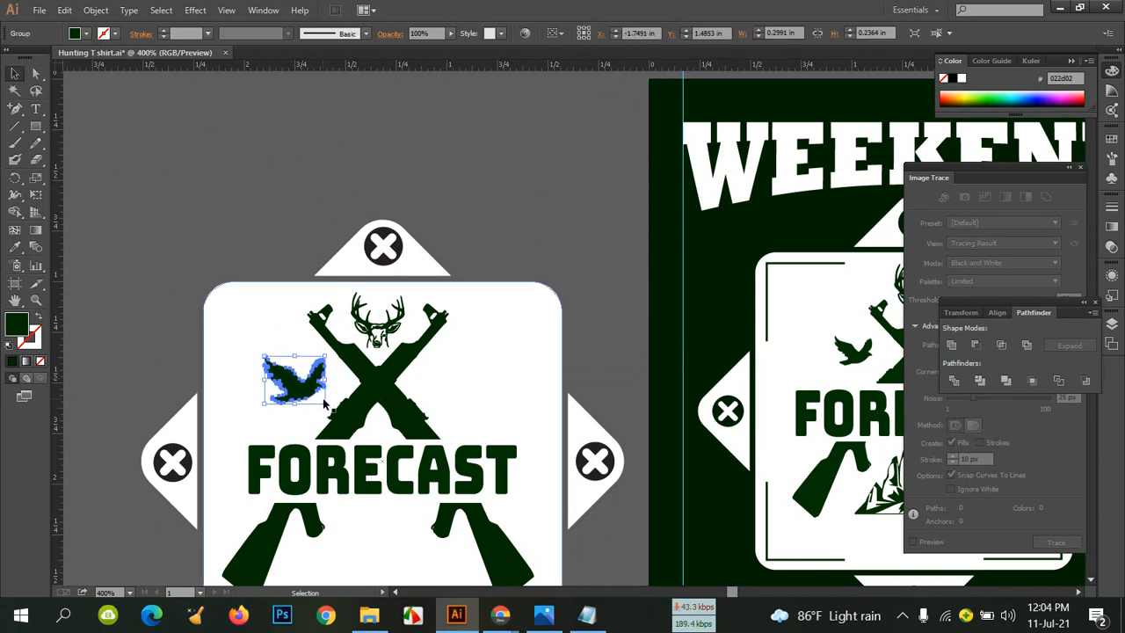
pyautogui.click(549, 213)
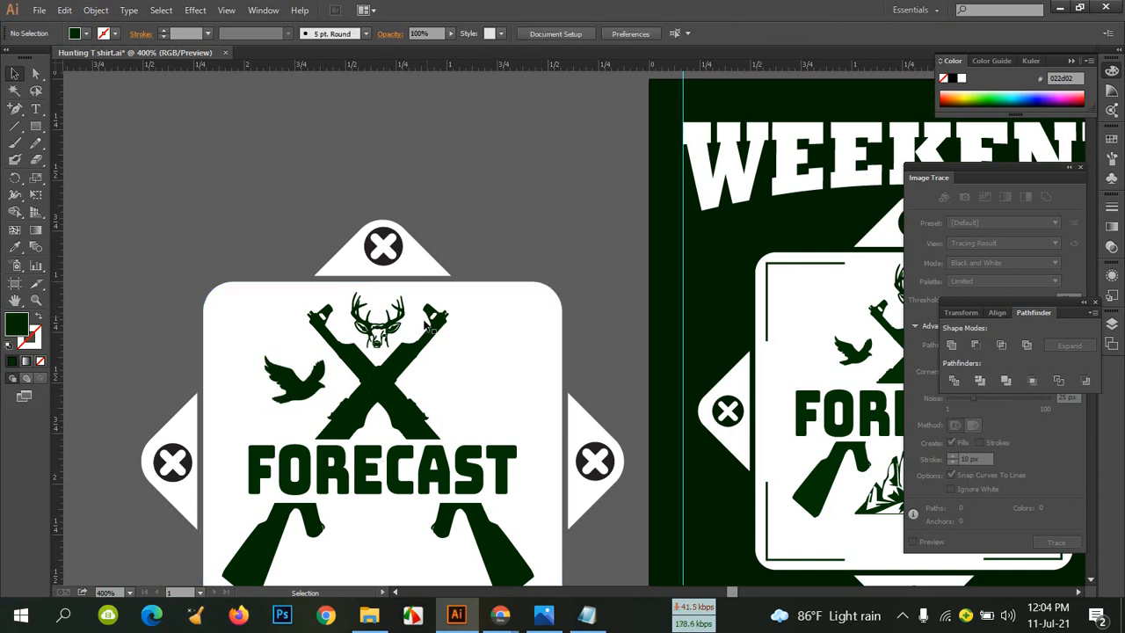
# Create a mirrored copy of the bird with Reflect and place it on the right side of the crossed guns
pyautogui.click(312, 378)
pyautogui.rightClick(314, 379)
pyautogui.moveTo(361, 487)
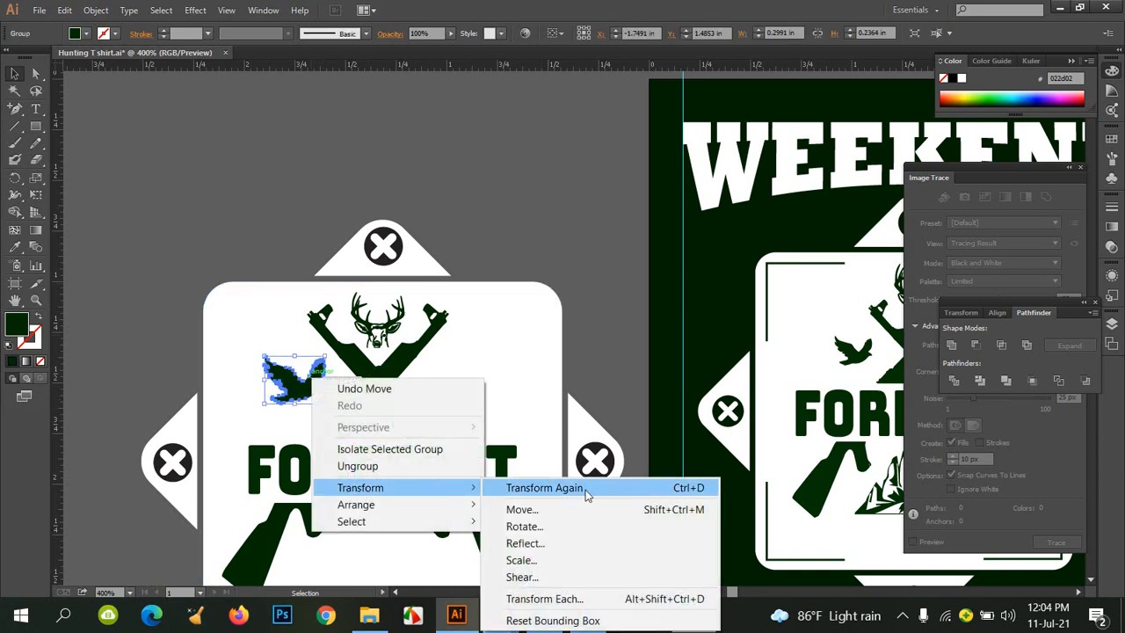
pyautogui.click(577, 544)
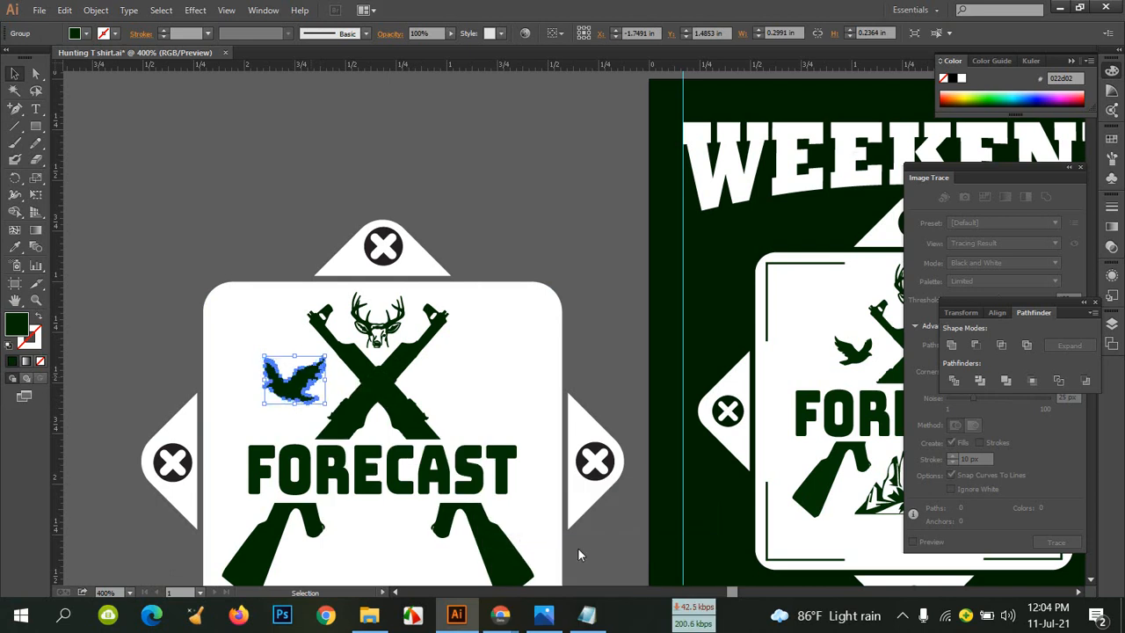
pyautogui.click(877, 376)
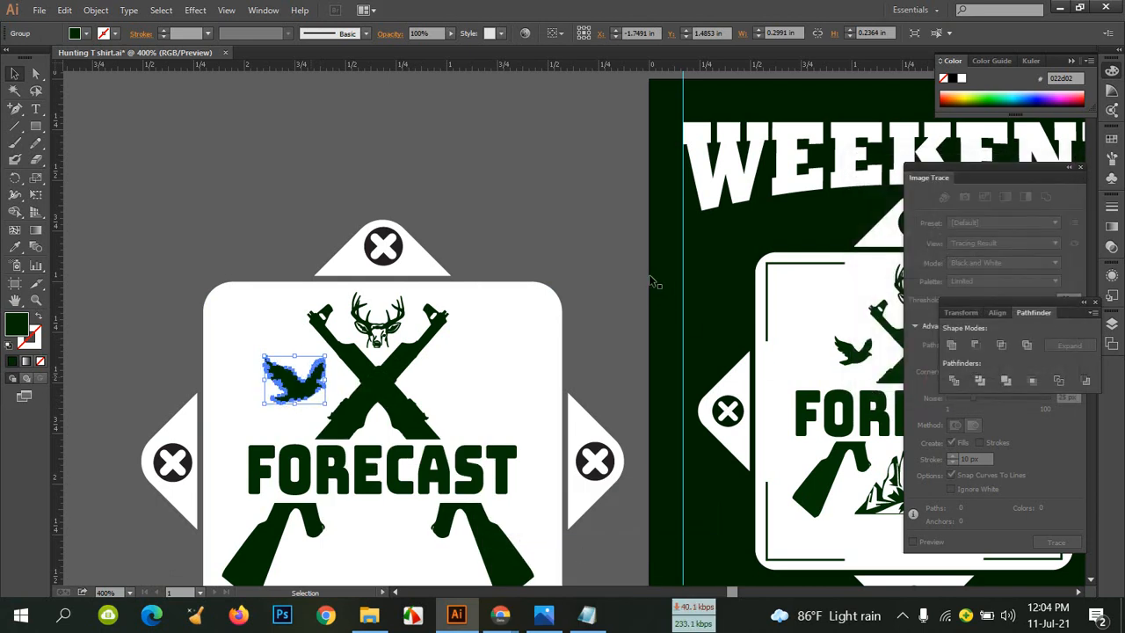
pyautogui.moveTo(296, 398); pyautogui.dragTo(456, 396)
pyautogui.click(547, 256)
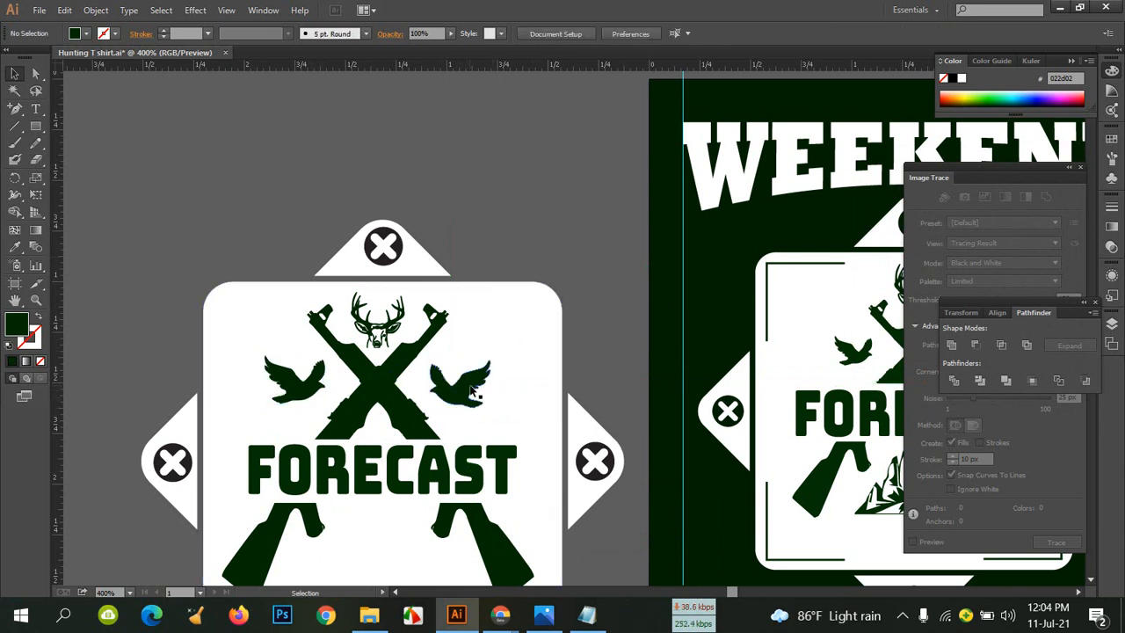
# Raise the right bird slightly to level it with the left bird
pyautogui.click(472, 393)
pyautogui.keyDown('shift'); pyautogui.click(318, 376); pyautogui.keyUp('shift')
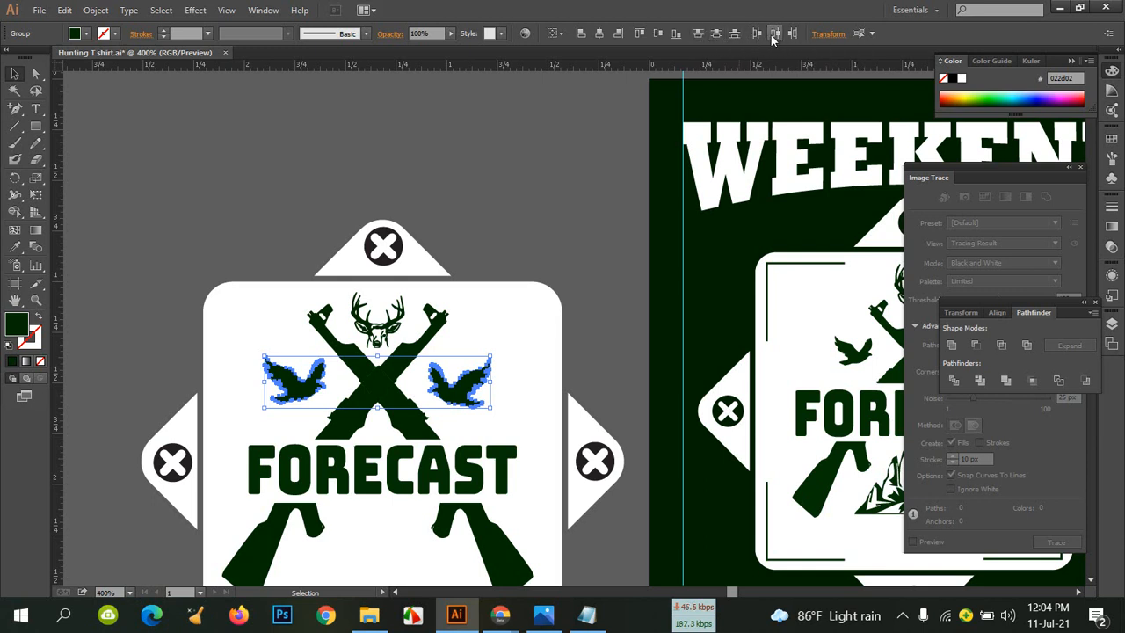
pyautogui.click(533, 326)
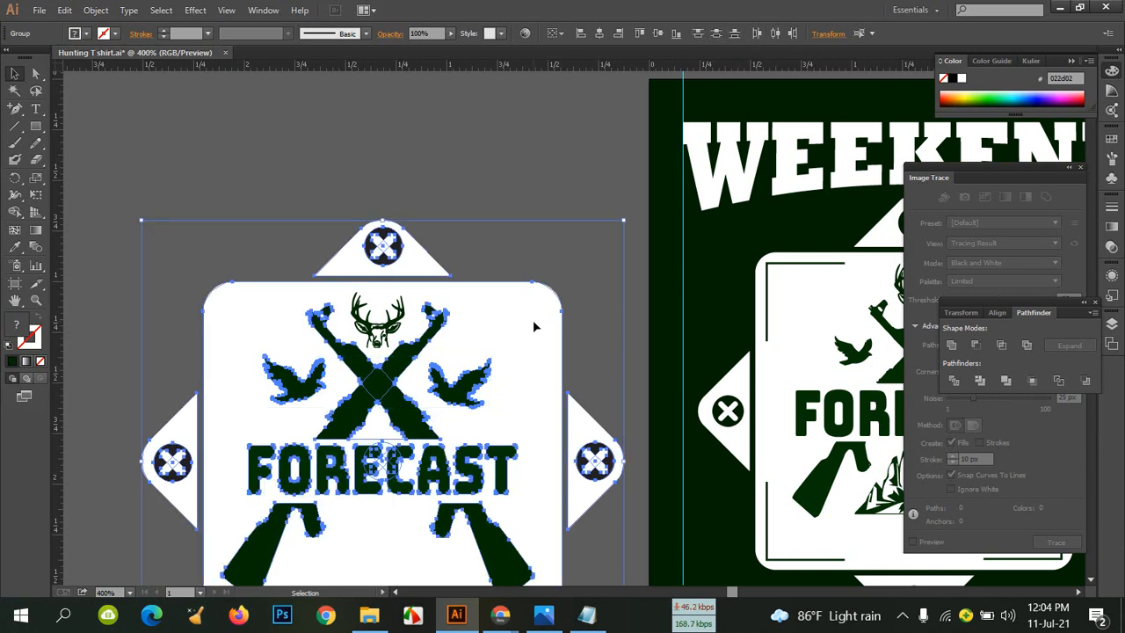
pyautogui.click(550, 146)
pyautogui.click(464, 379)
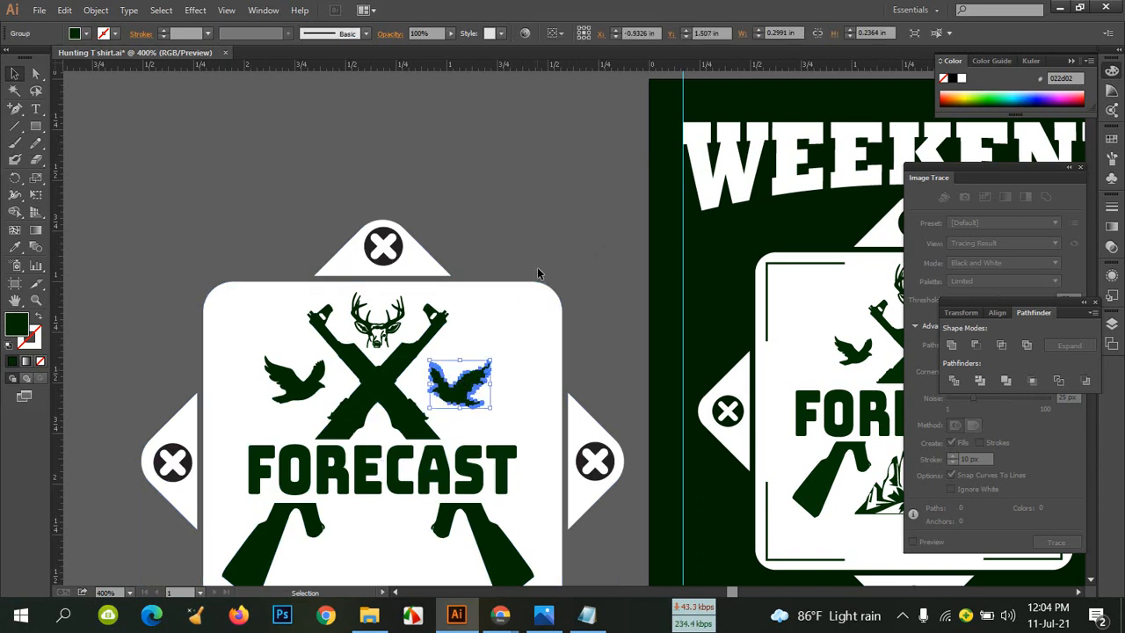
pyautogui.click(628, 246)
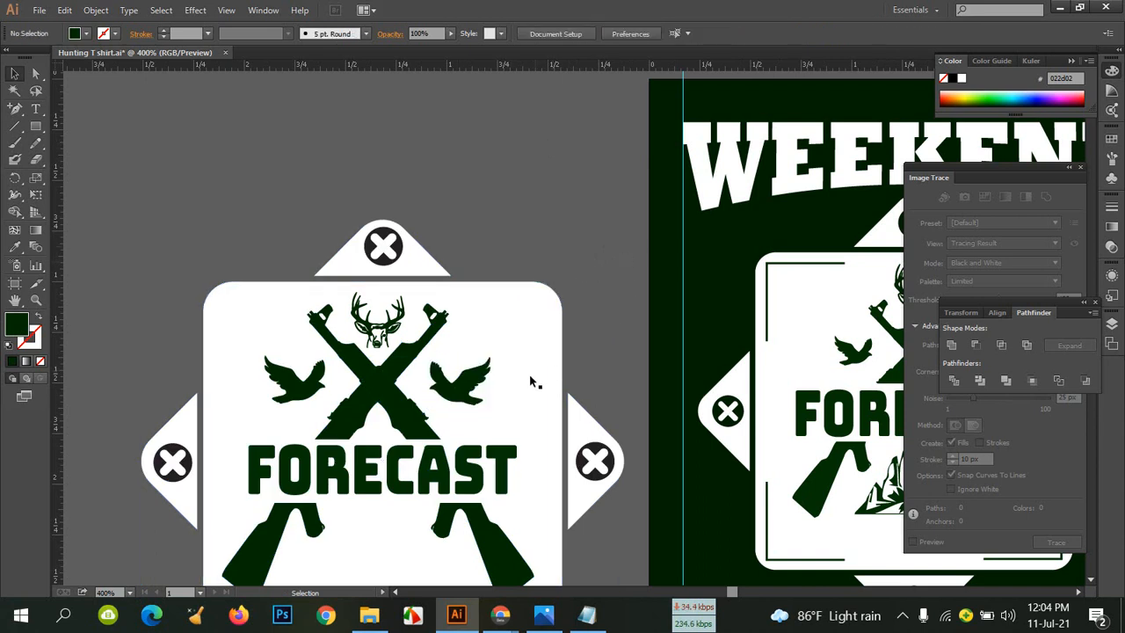
pyautogui.click(324, 387)
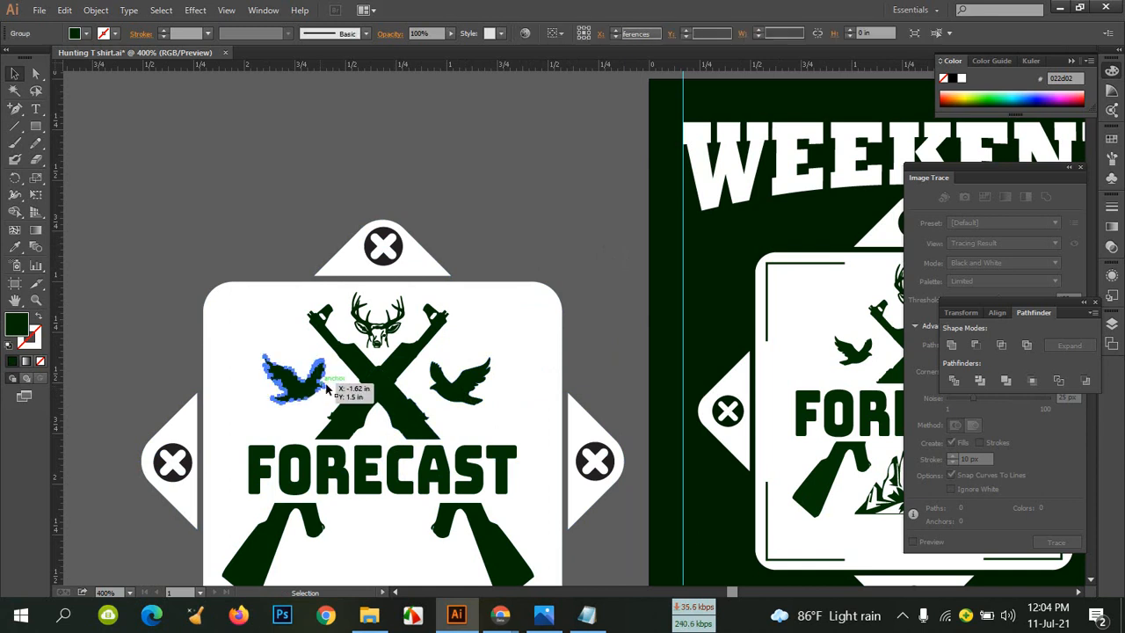
pyautogui.keyDown('shift'); pyautogui.click(461, 391); pyautogui.keyUp('shift')
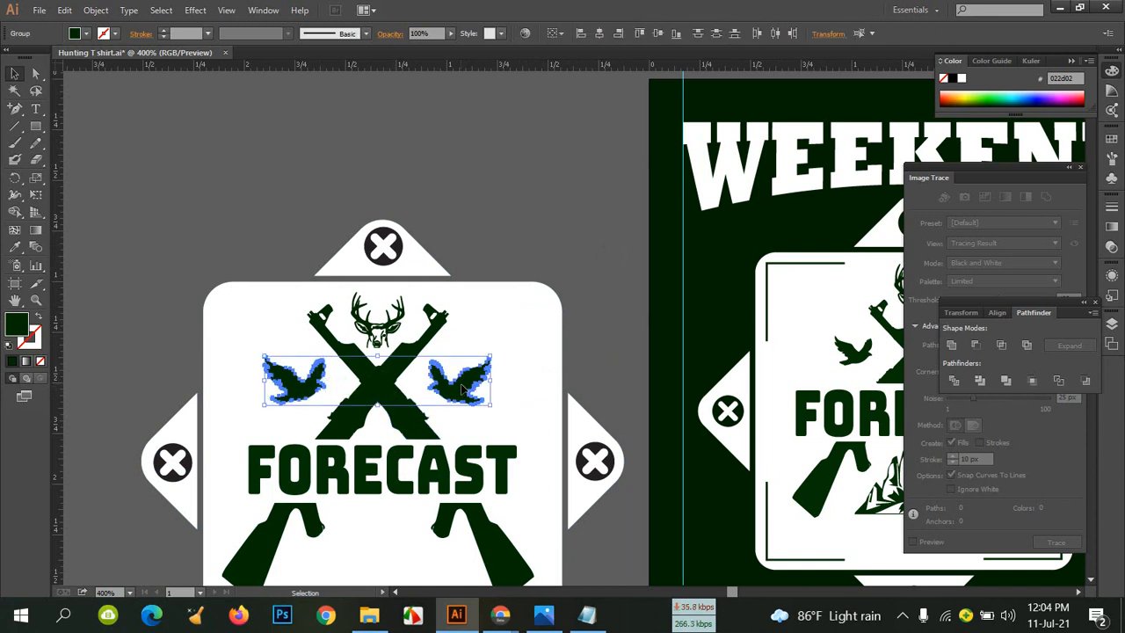
pyautogui.click(510, 259)
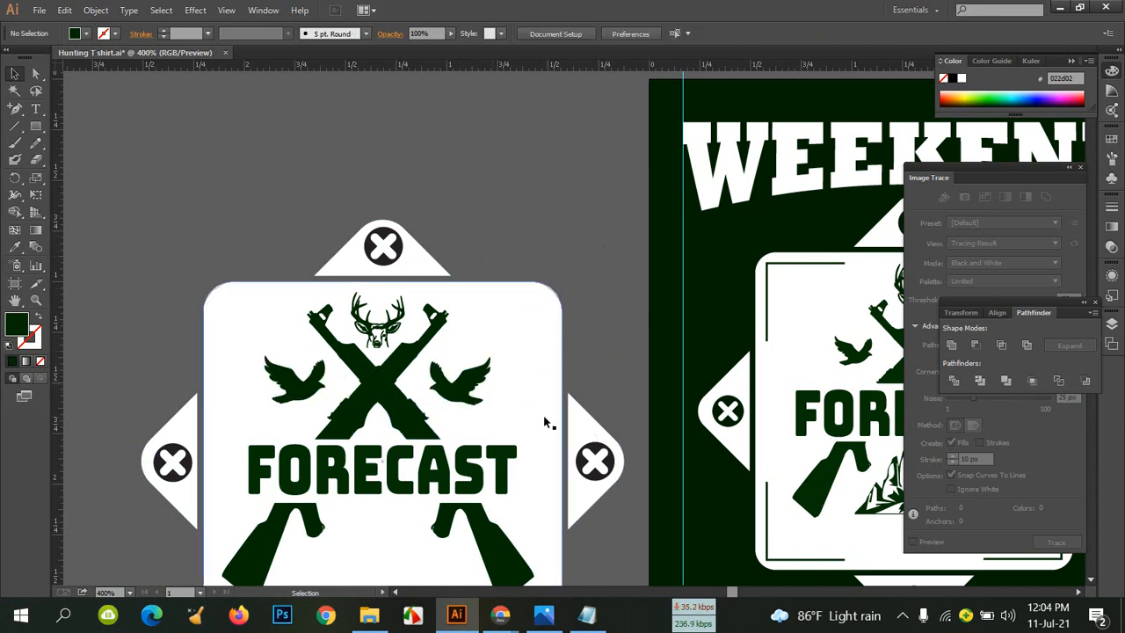
# Nudge both birds slightly inward, closer to the crossed guns
pyautogui.click(473, 397)
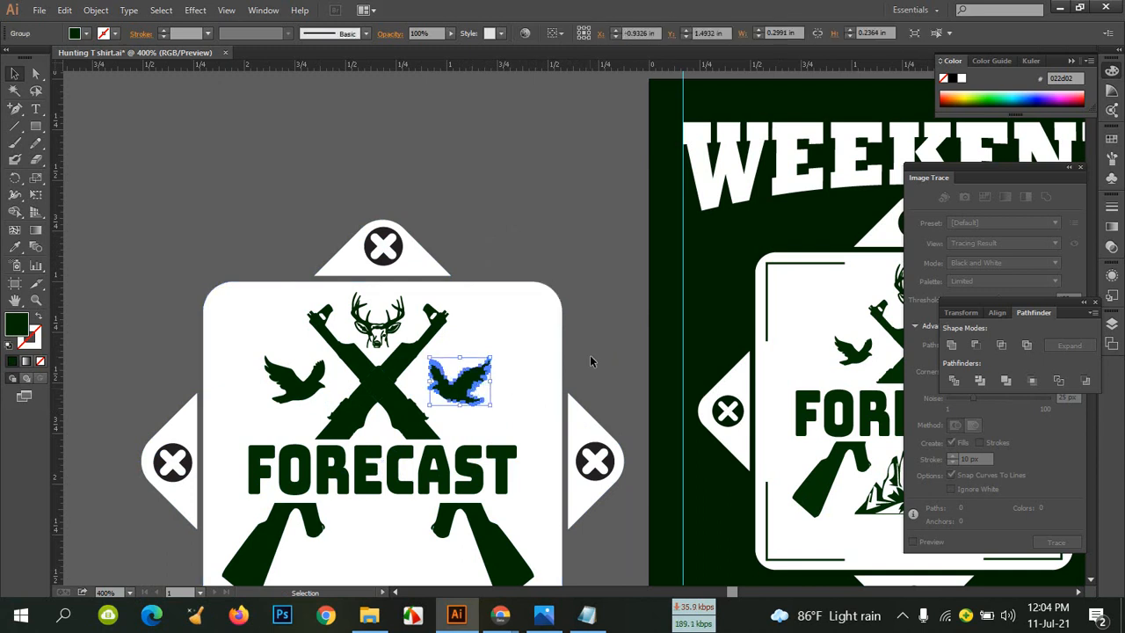
pyautogui.press('Left')
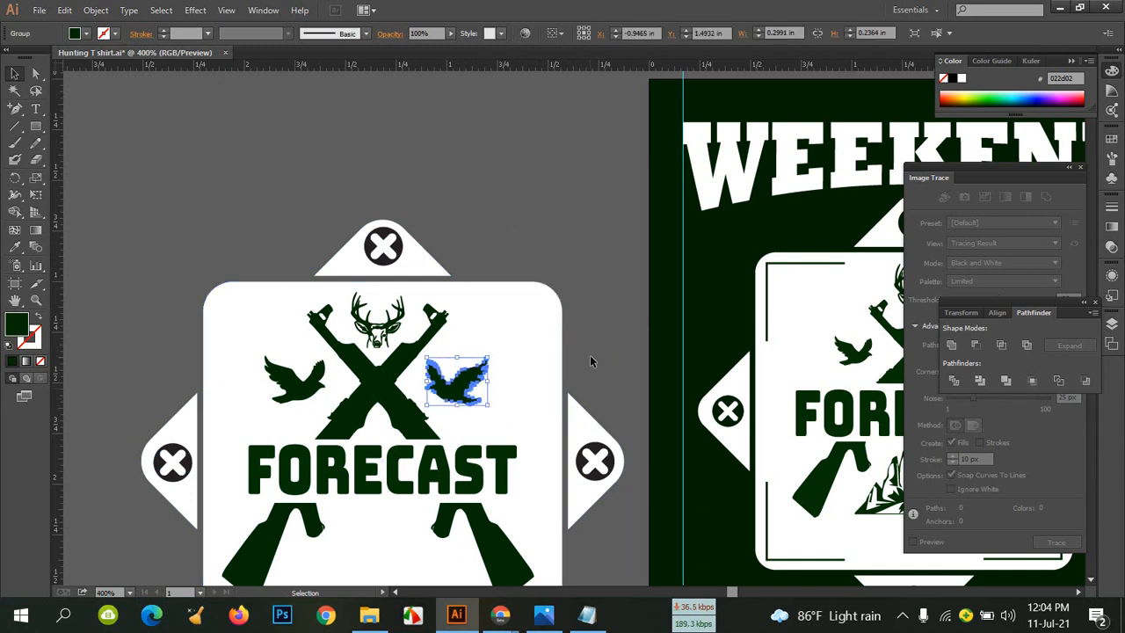
pyautogui.click(307, 380)
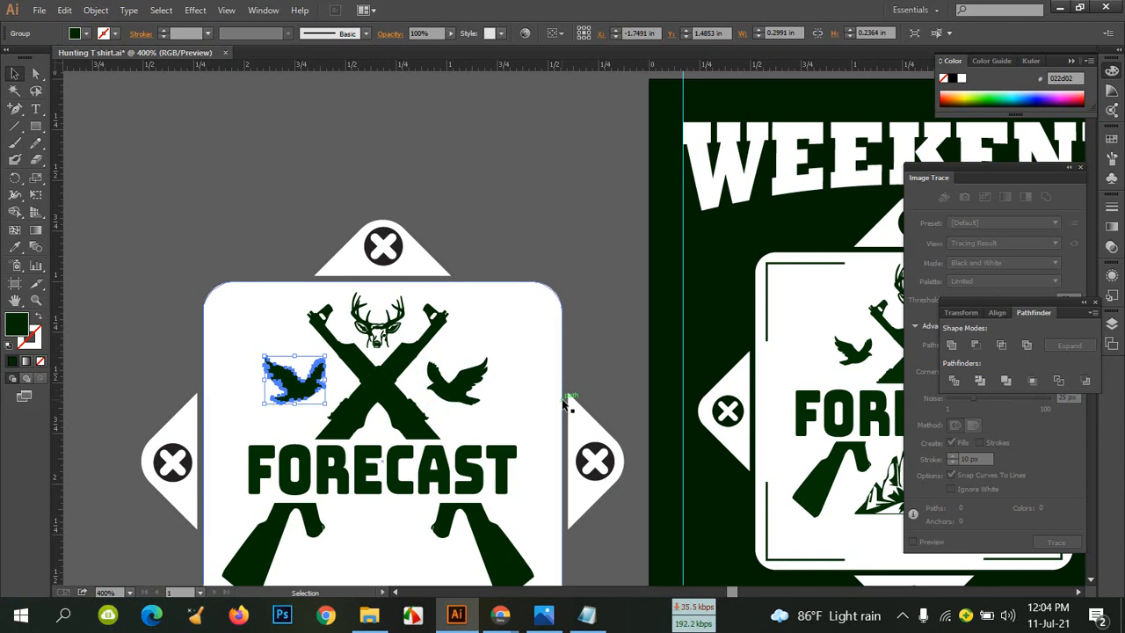
pyautogui.click(555, 230)
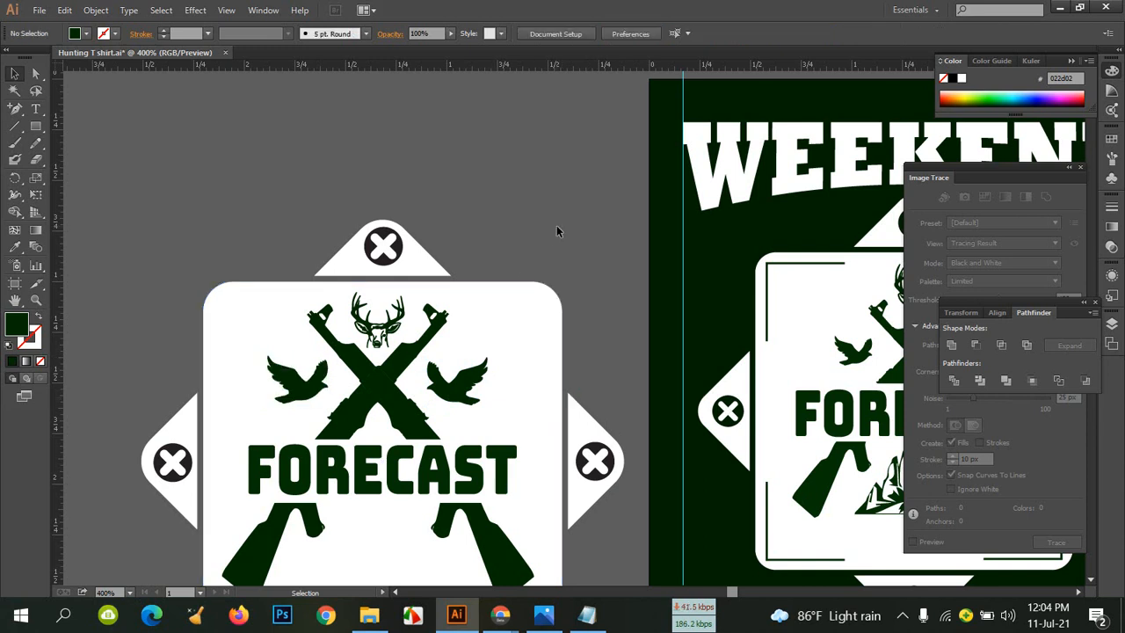
# Copy the vintage monochrome mountains set image from the hunting project folder and return to Illustrator
pyautogui.hotkey('ctrl', '-')
pyautogui.hotkey('ctrl', '-')
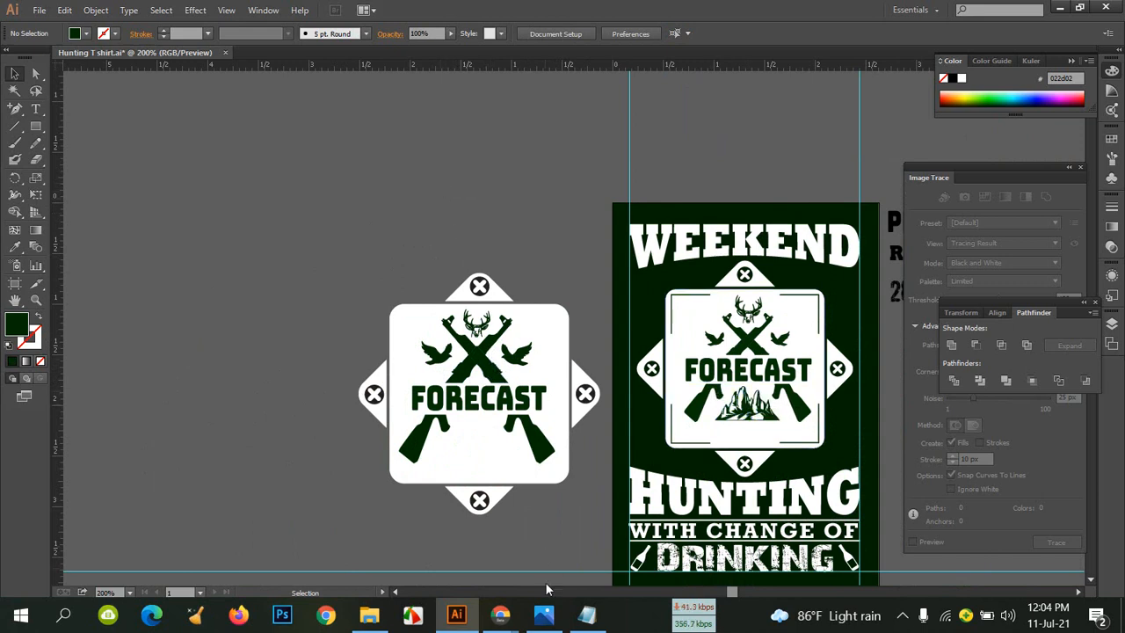
pyautogui.moveTo(490, 621)
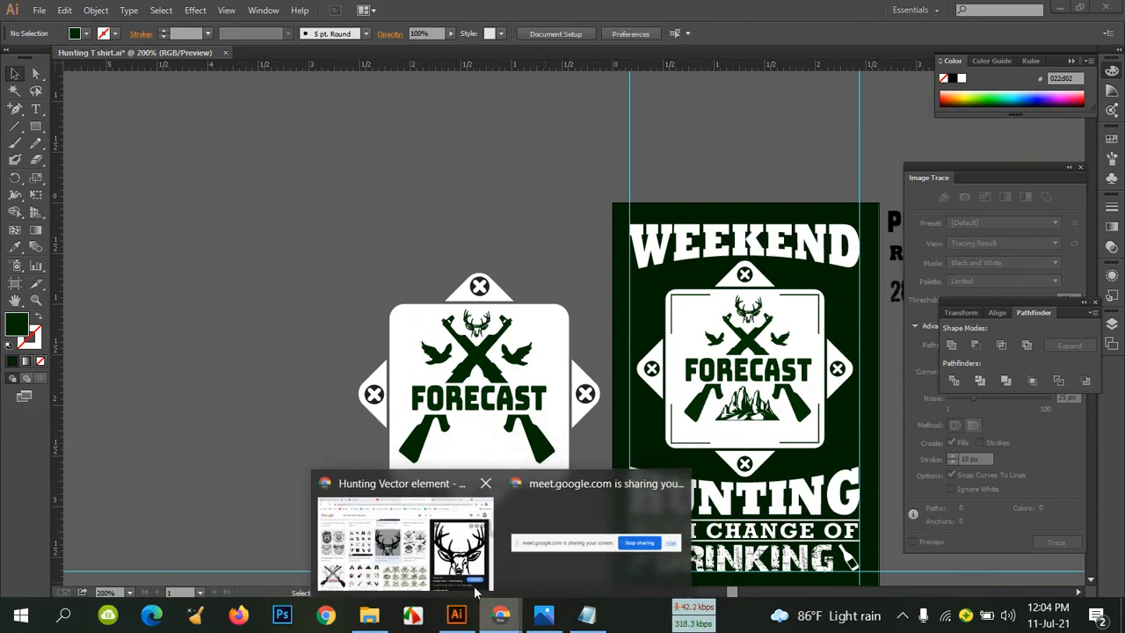
pyautogui.click(422, 531)
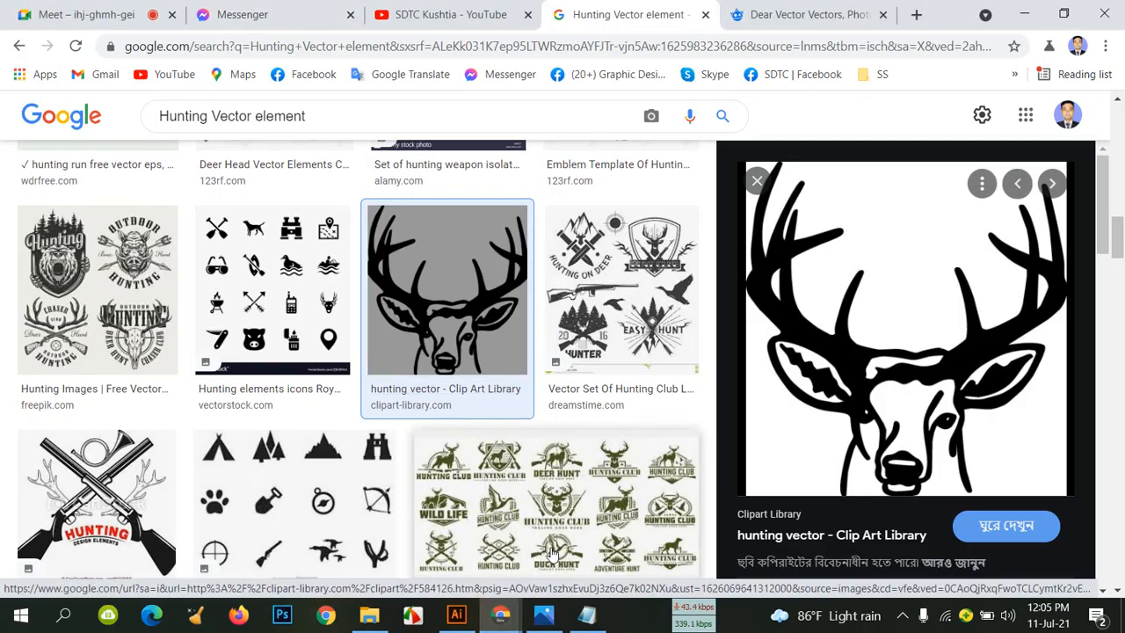
pyautogui.moveTo(369, 617)
pyautogui.click(369, 557)
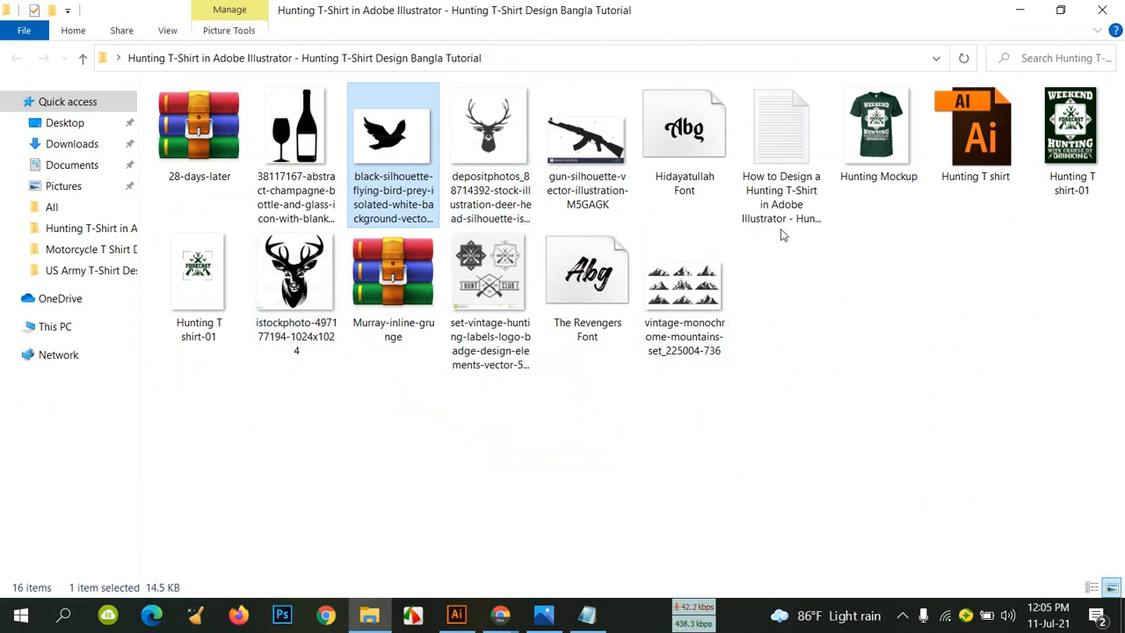
pyautogui.click(711, 294)
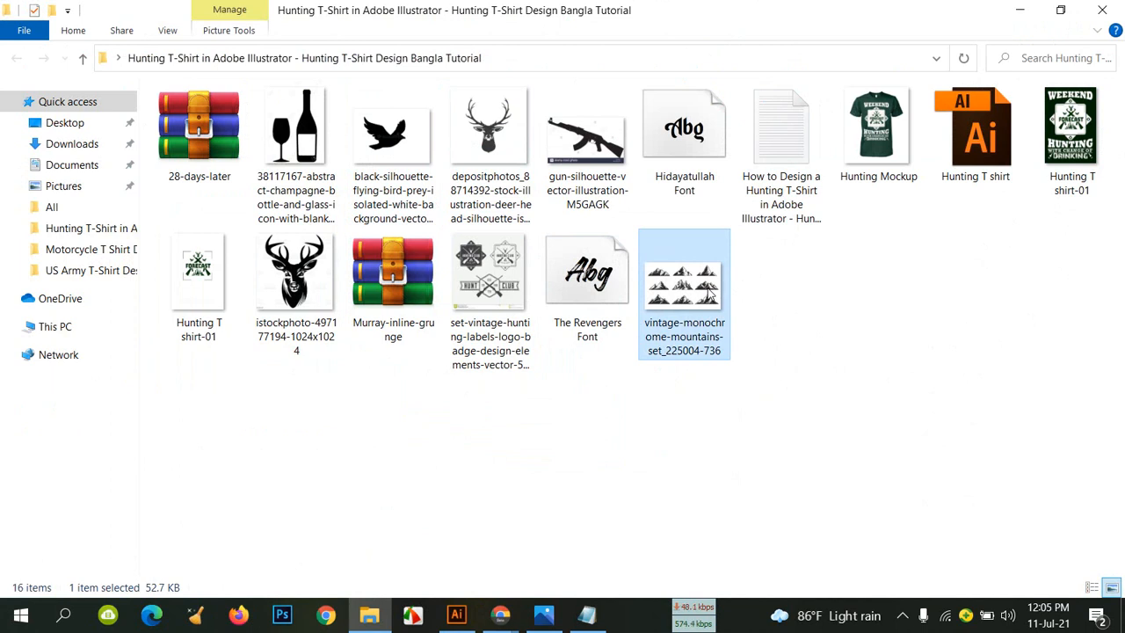
pyautogui.doubleClick(707, 292)
pyautogui.rightClick(706, 291)
pyautogui.click(715, 517)
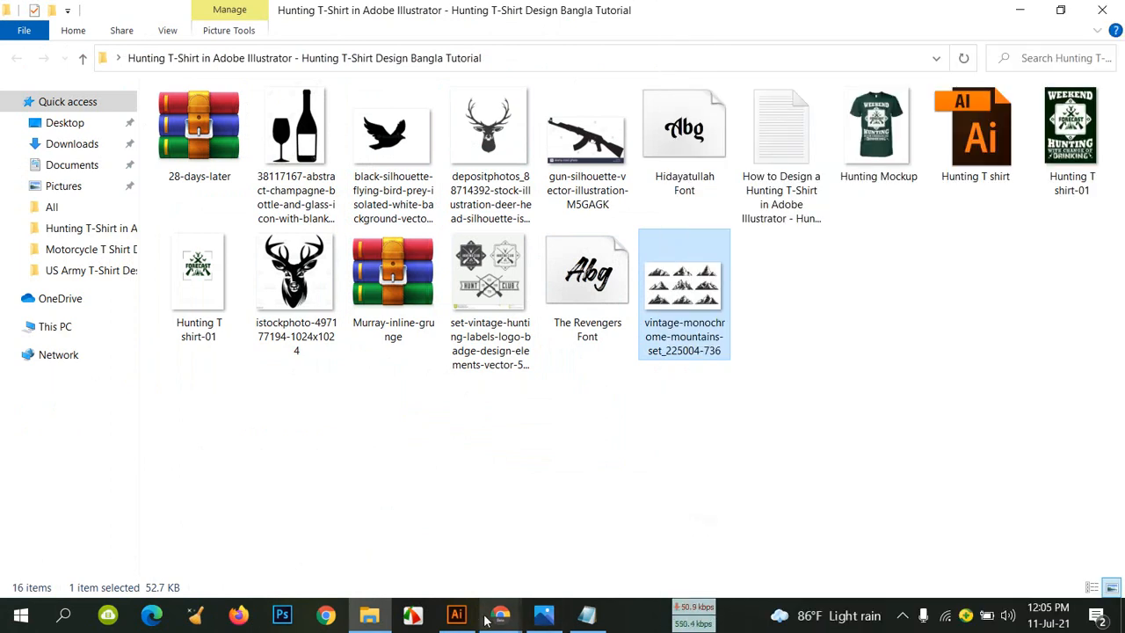
pyautogui.click(456, 615)
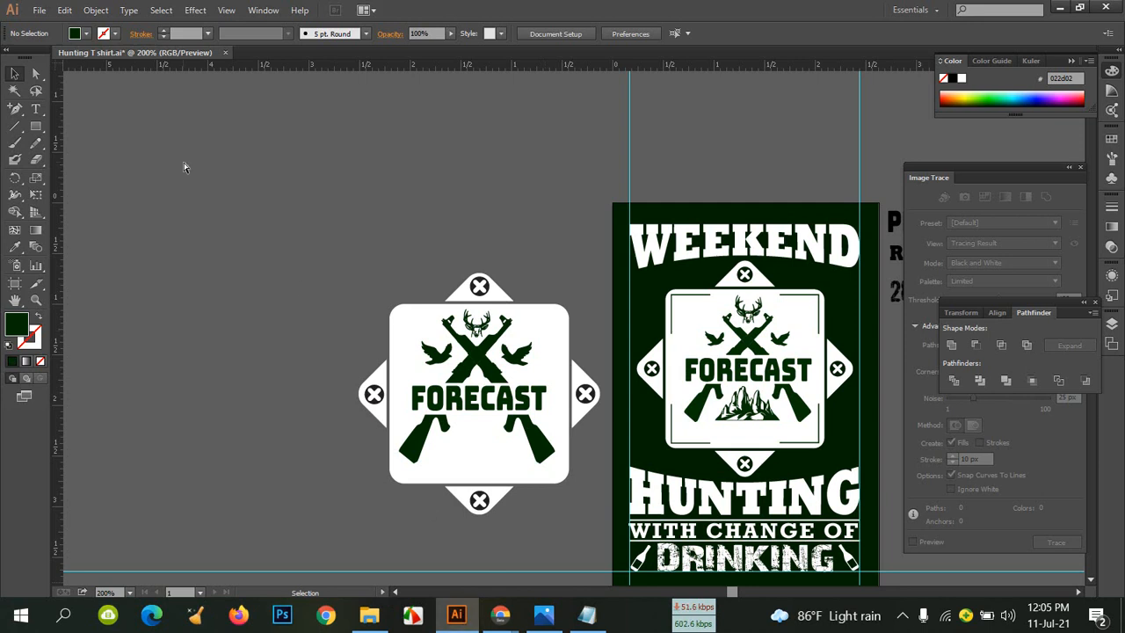
# Paste the mountains set image, move it to the empty area beside the badge and enlarge it slightly
pyautogui.hotkey('ctrl', 'v')
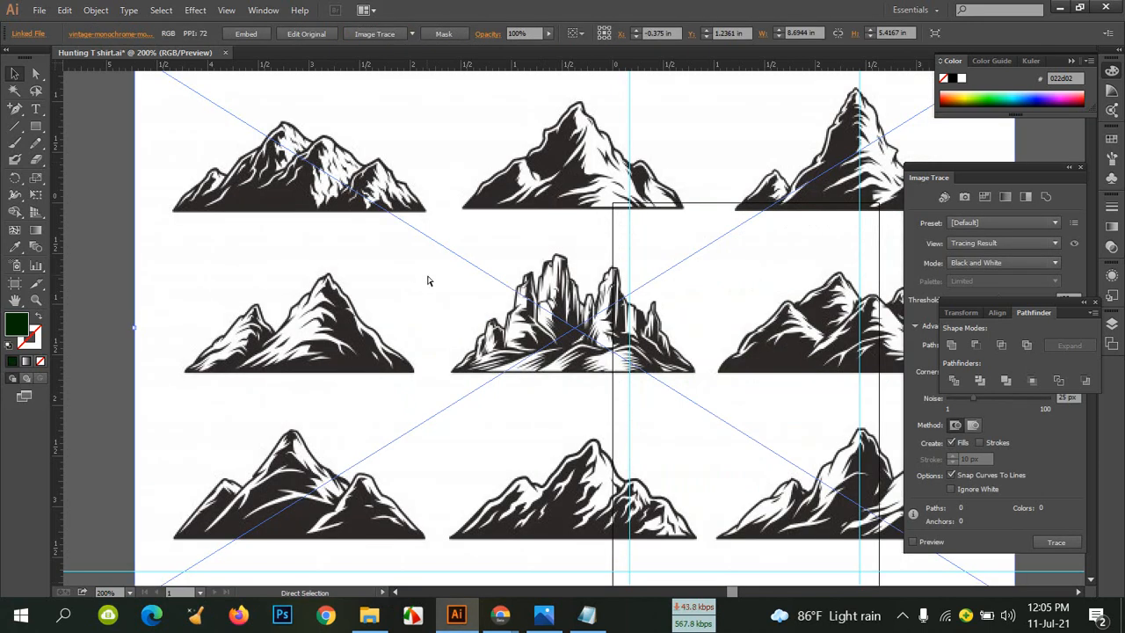
pyautogui.hotkey('ctrl', '-')
pyautogui.hotkey('ctrl', '-')
pyautogui.hotkey('ctrl', '-')
pyautogui.moveTo(536, 295); pyautogui.dragTo(287, 245)
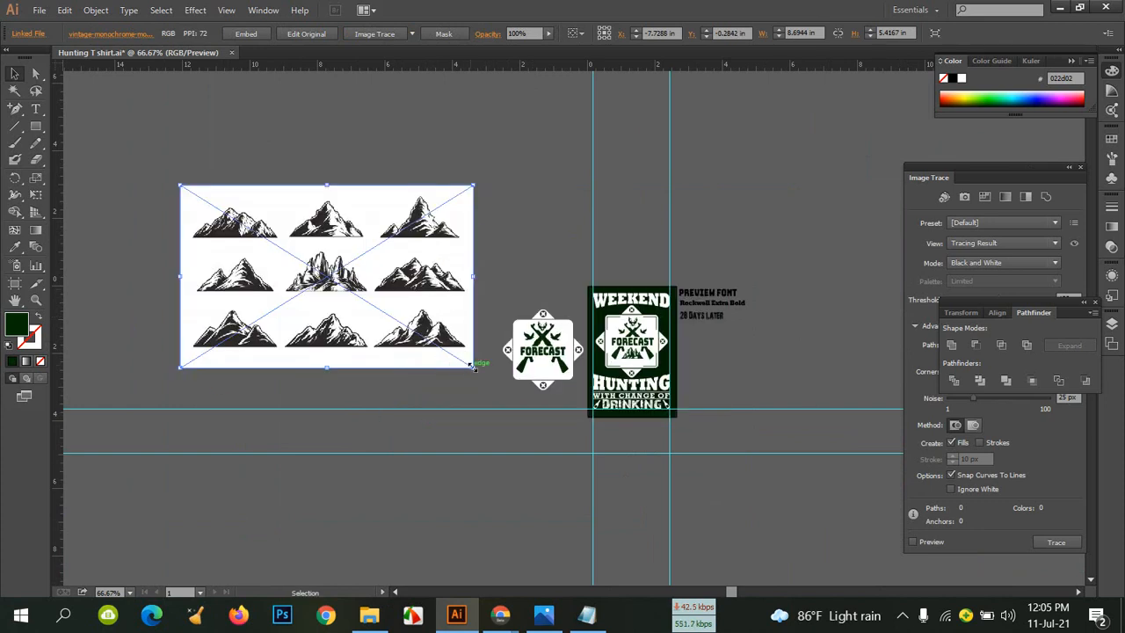
pyautogui.moveTo(473, 365)
pyautogui.mouseDown()
pyautogui.moveTo(365, 310)
pyautogui.moveTo(428, 336)
pyautogui.moveTo(463, 372)
pyautogui.moveTo(476, 369)
pyautogui.mouseUp()
# Trace the mountains image in black and white with Ignore White on, expand the tracing and ungroup the result
pyautogui.click(955, 425)
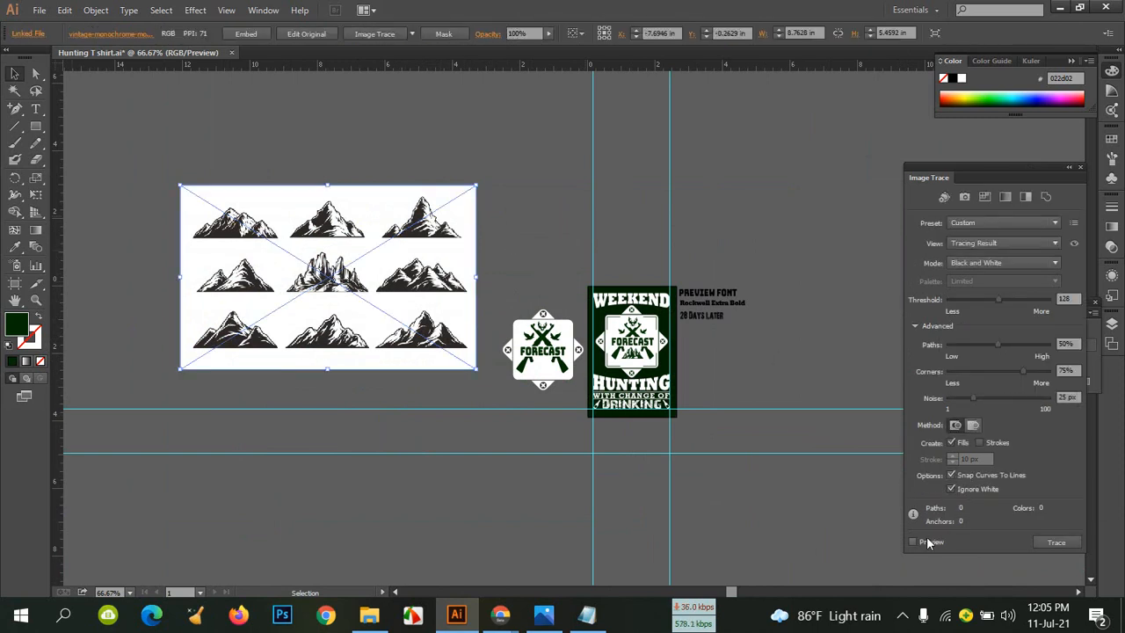
pyautogui.click(912, 542)
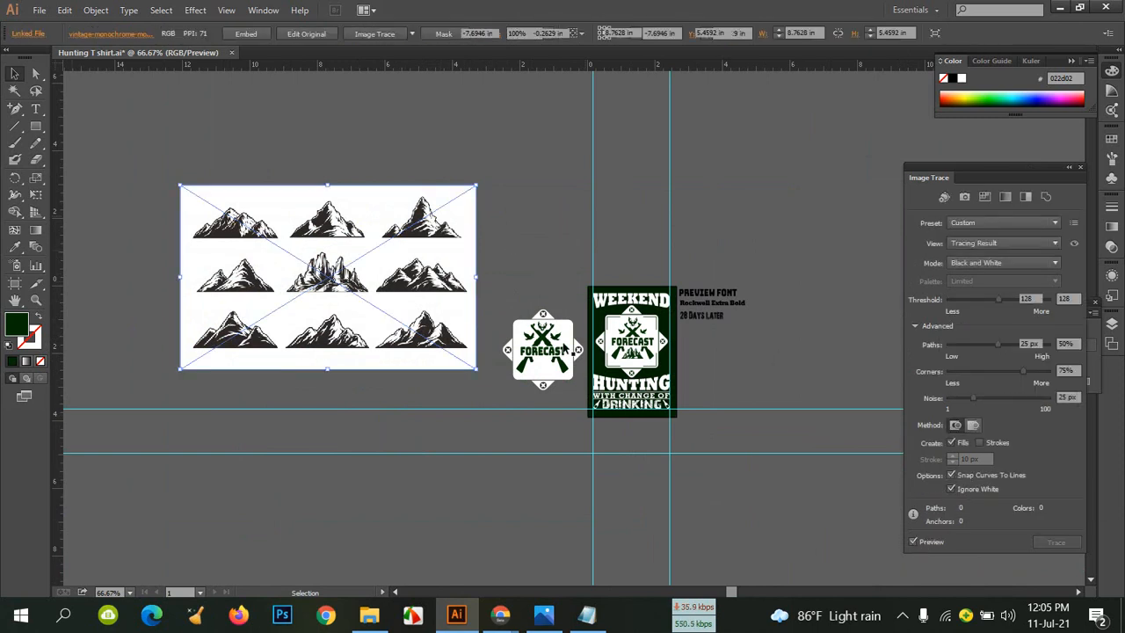
pyautogui.click(346, 34)
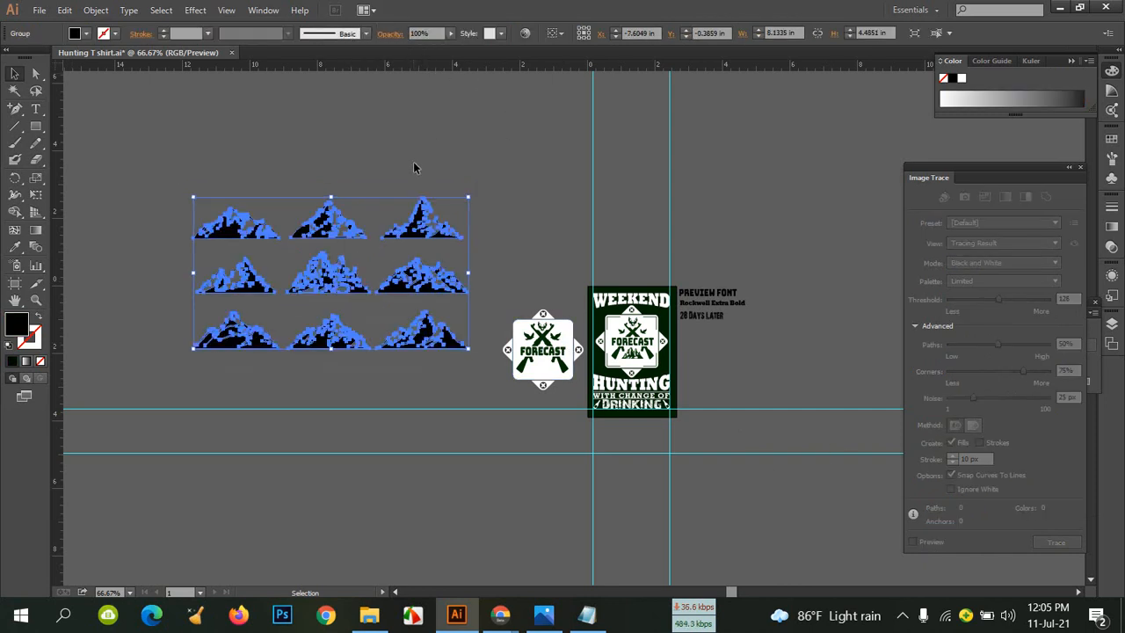
pyautogui.rightClick(347, 227)
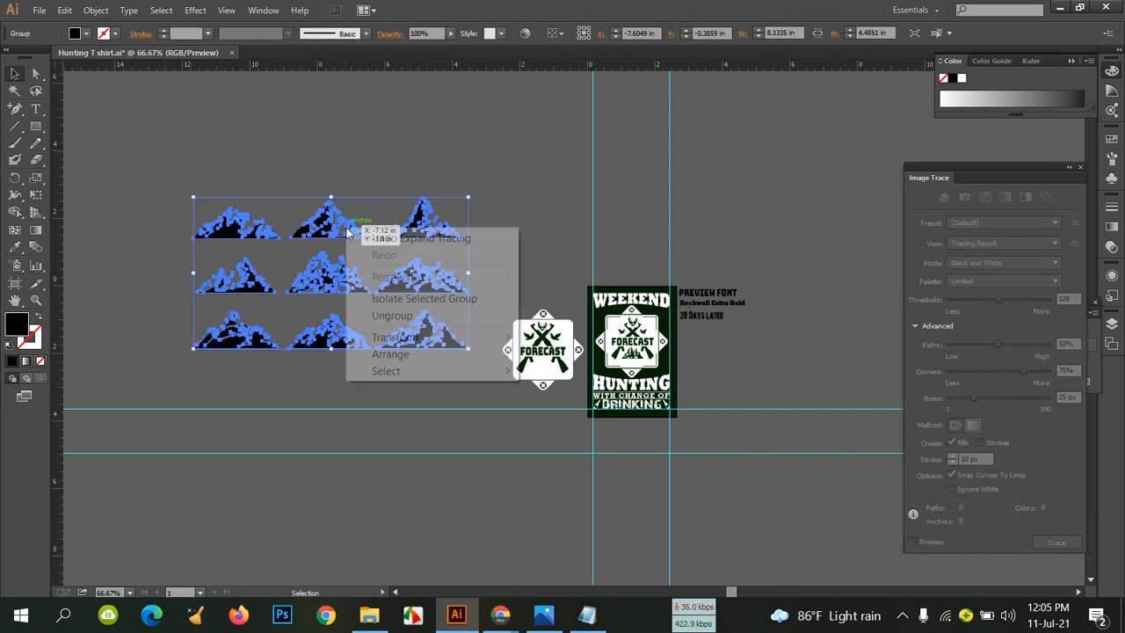
pyautogui.click(395, 314)
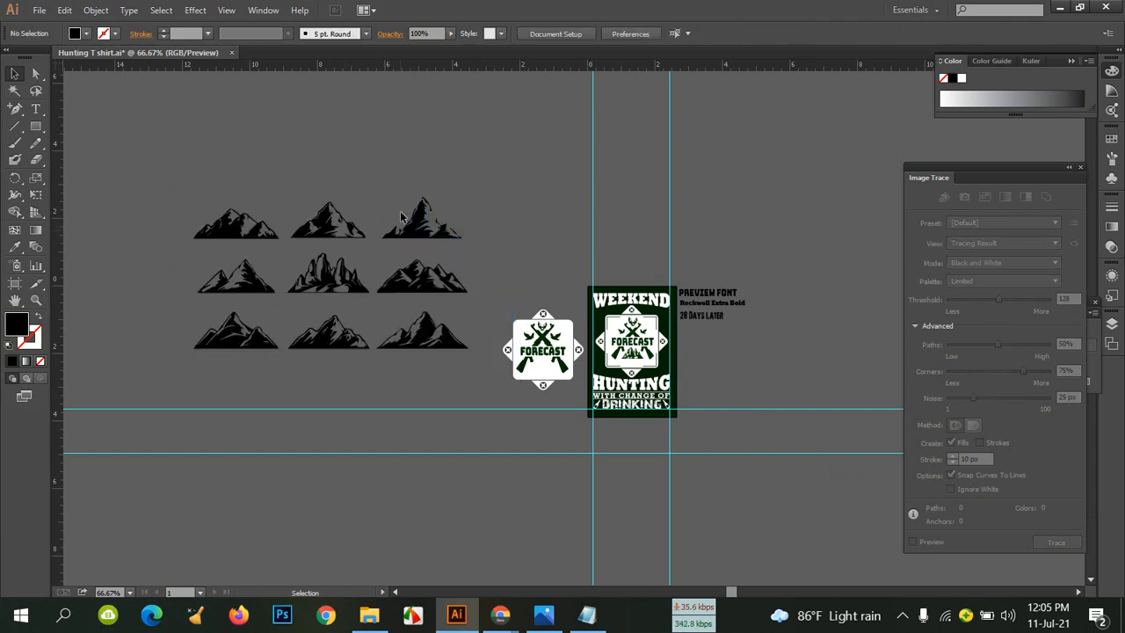
# Delete all traced mountains except the single peak in the middle of the first row
pyautogui.moveTo(397, 200); pyautogui.dragTo(475, 363)
pyautogui.press('Delete')
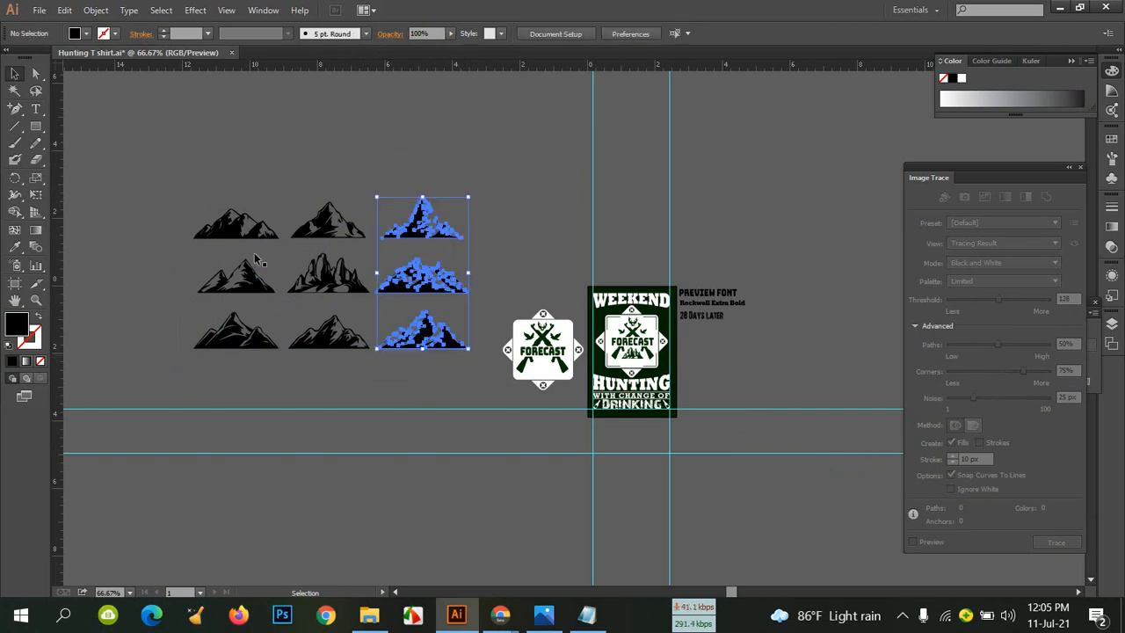
pyautogui.moveTo(190, 186); pyautogui.dragTo(281, 370)
pyautogui.press('Delete')
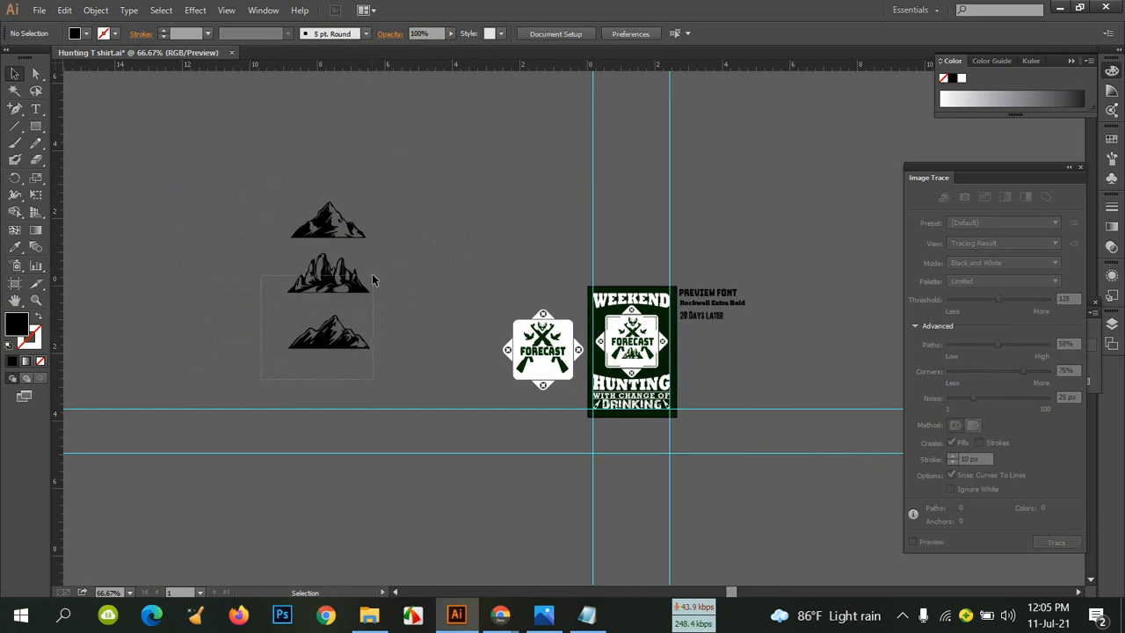
pyautogui.press('Delete')
# Group the remaining mountain's parts, scale it down and move it onto the lower part of the standalone badge
pyautogui.click(351, 233)
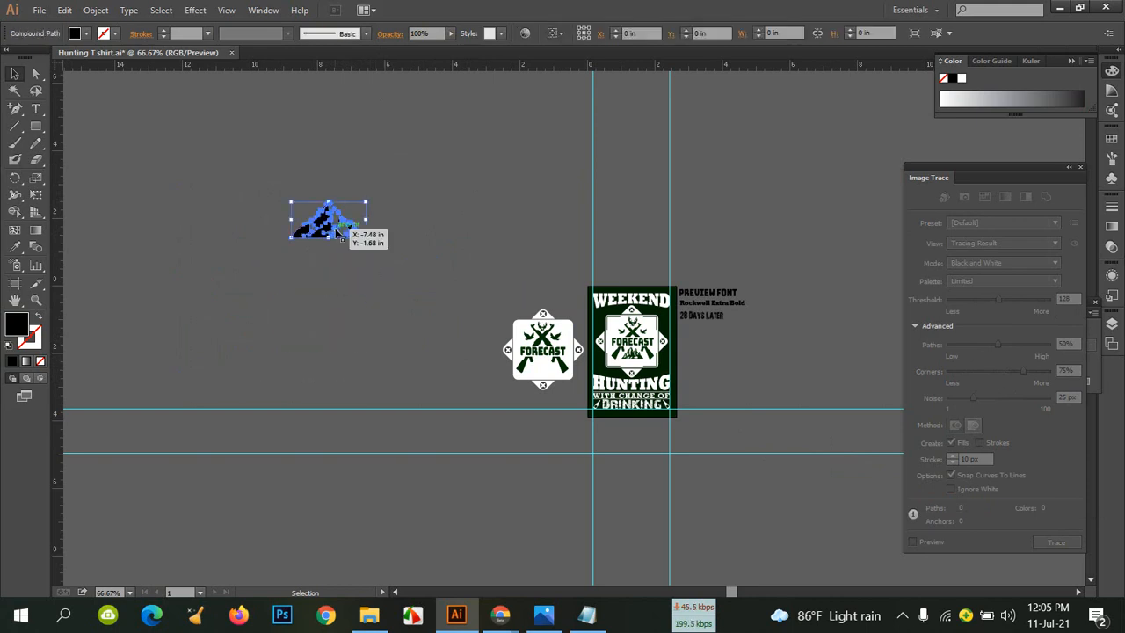
pyautogui.hotkey('ctrl', 'g')
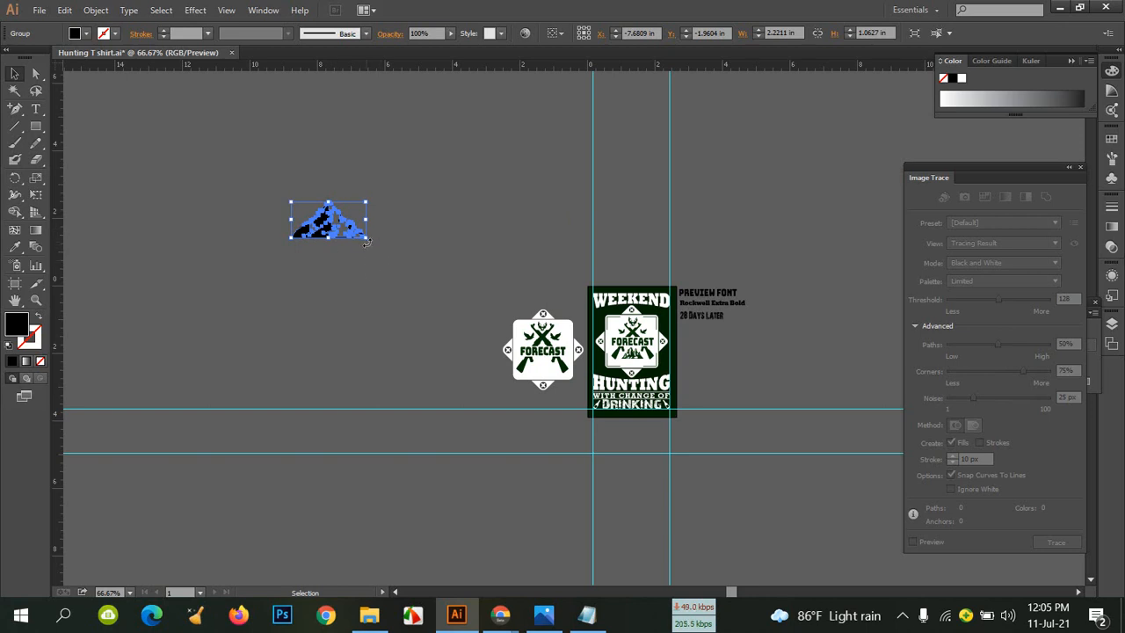
pyautogui.moveTo(366, 238); pyautogui.dragTo(544, 375)
pyautogui.click(379, 227)
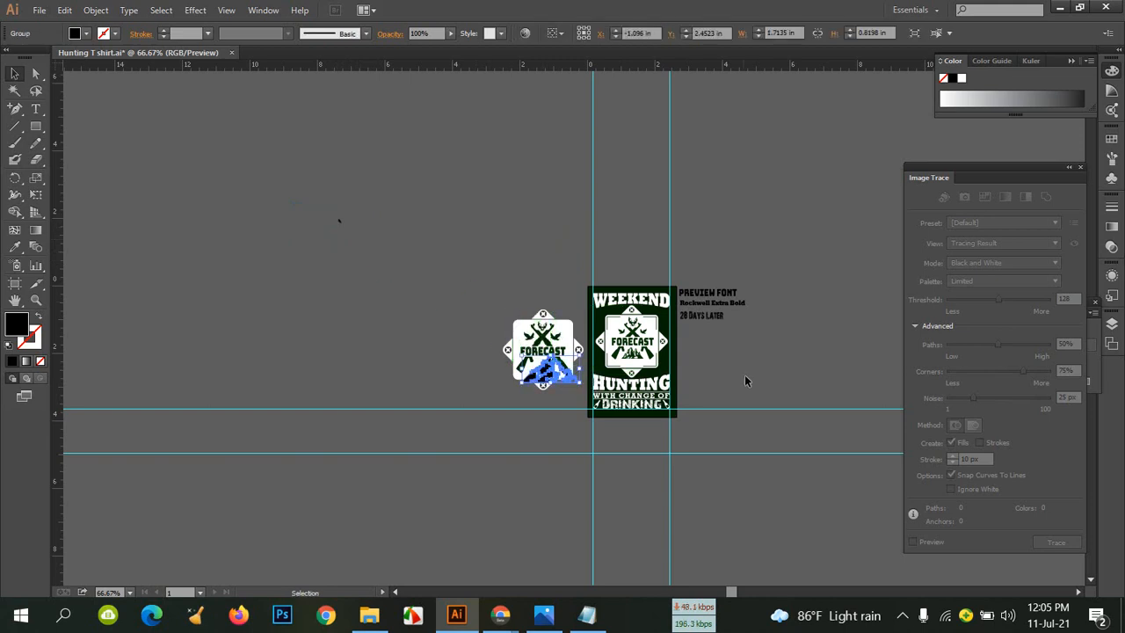
# Shrink the mountain to about 0.94 by 0.45 in and place it between the gun butts below FORECAST
pyautogui.moveTo(775, 350); pyautogui.dragTo(564, 335)
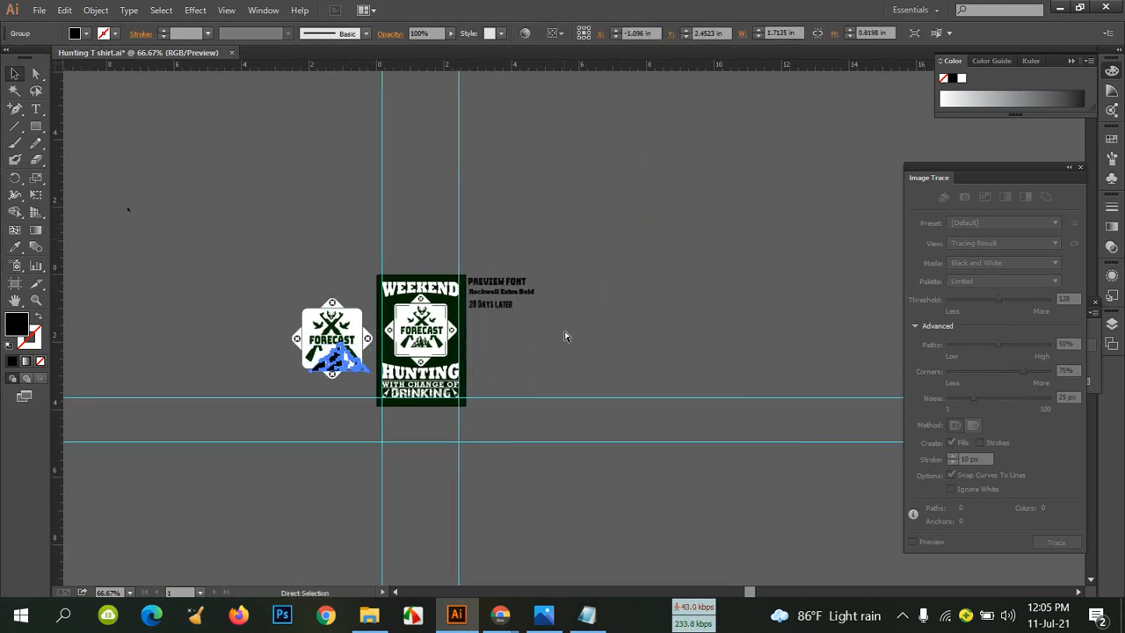
pyautogui.hotkey('ctrl', '+')
pyautogui.hotkey('ctrl', '+')
pyautogui.hotkey('ctrl', '+')
pyautogui.hotkey('ctrl', '+')
pyautogui.hotkey('ctrl', '+')
pyautogui.moveTo(558, 332); pyautogui.dragTo(872, 463)
pyautogui.moveTo(322, 211); pyautogui.dragTo(738, 226)
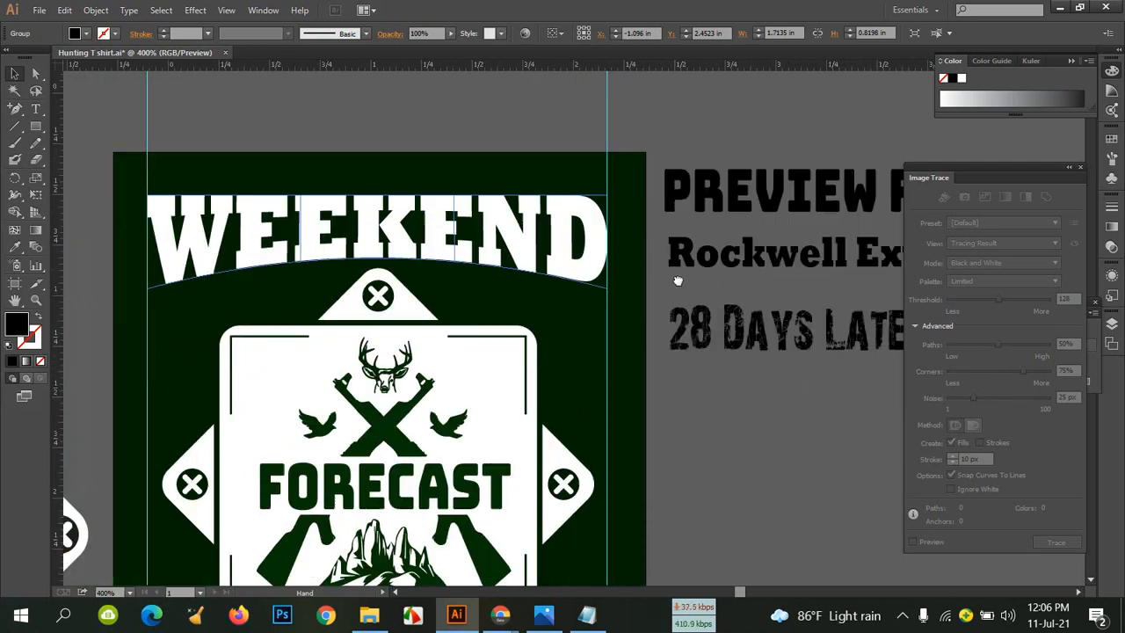
pyautogui.moveTo(629, 346); pyautogui.dragTo(736, 262)
pyautogui.moveTo(534, 347); pyautogui.dragTo(817, 245)
pyautogui.moveTo(527, 369); pyautogui.dragTo(618, 318)
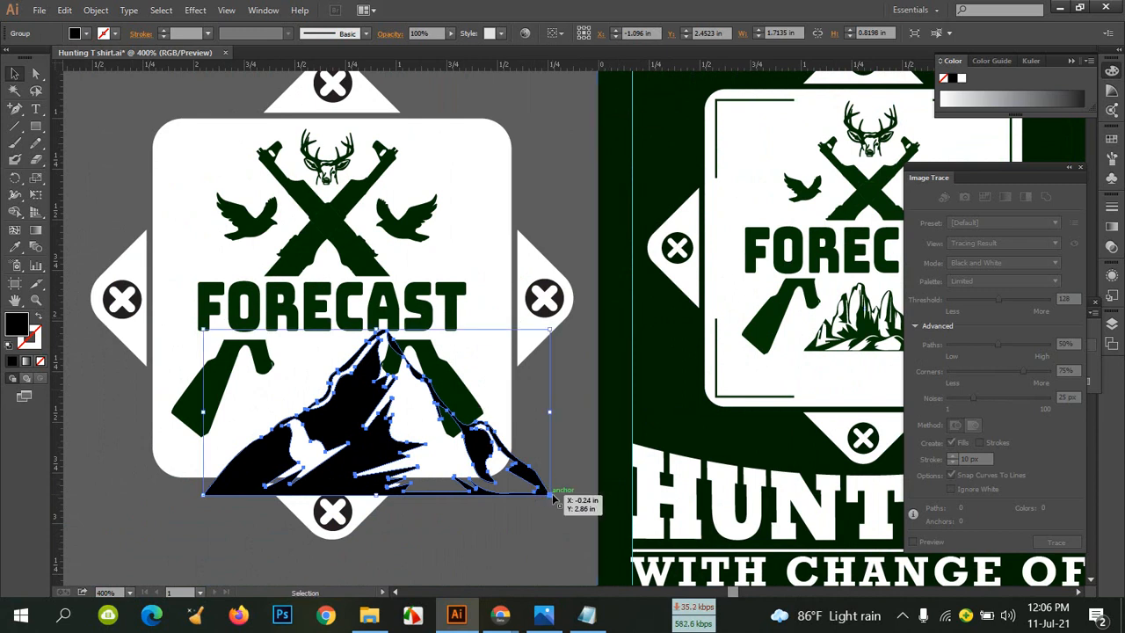
pyautogui.moveTo(549, 494); pyautogui.dragTo(454, 424)
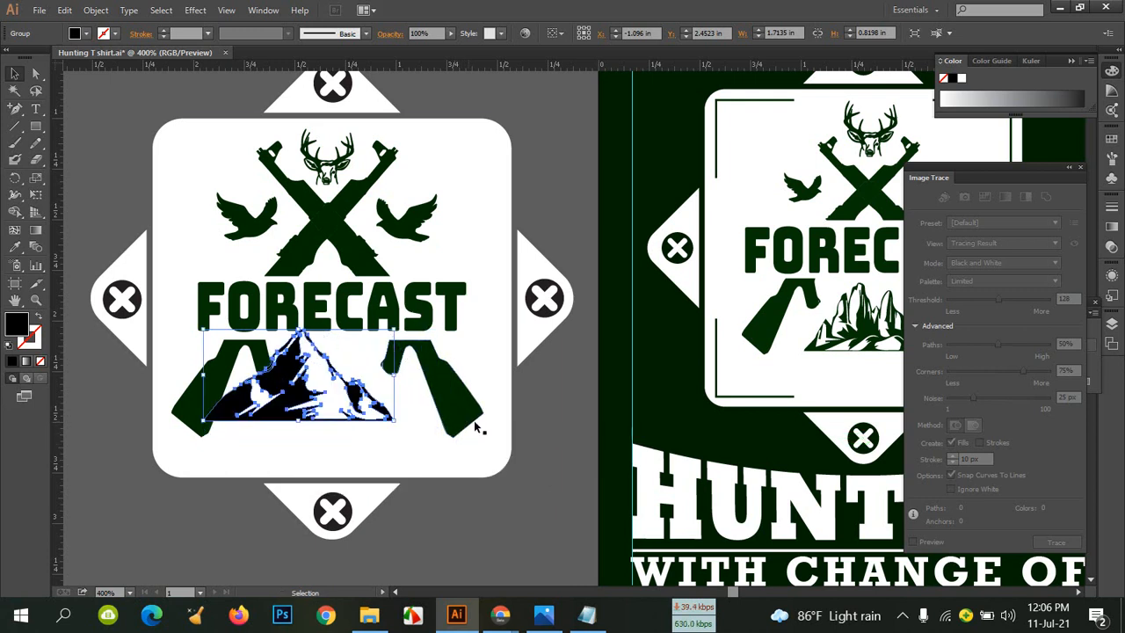
pyautogui.click(554, 402)
pyautogui.moveTo(309, 380); pyautogui.dragTo(338, 402)
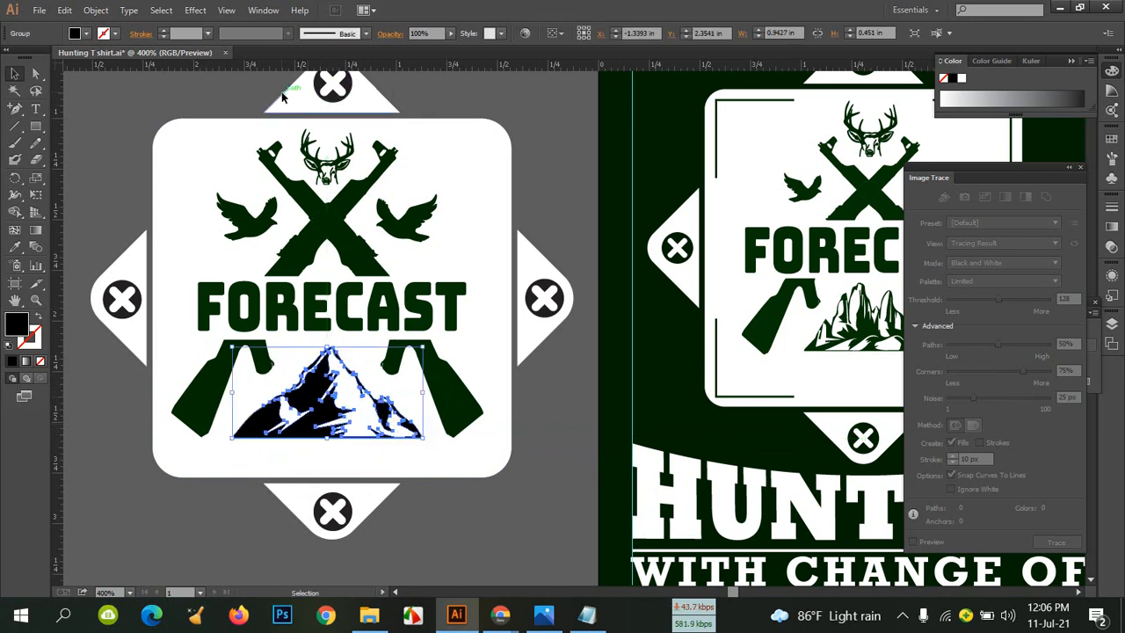
# Recolor the mountain with the dark green sampled from the crossed guns using the Eyedropper
pyautogui.click(15, 247)
pyautogui.click(294, 233)
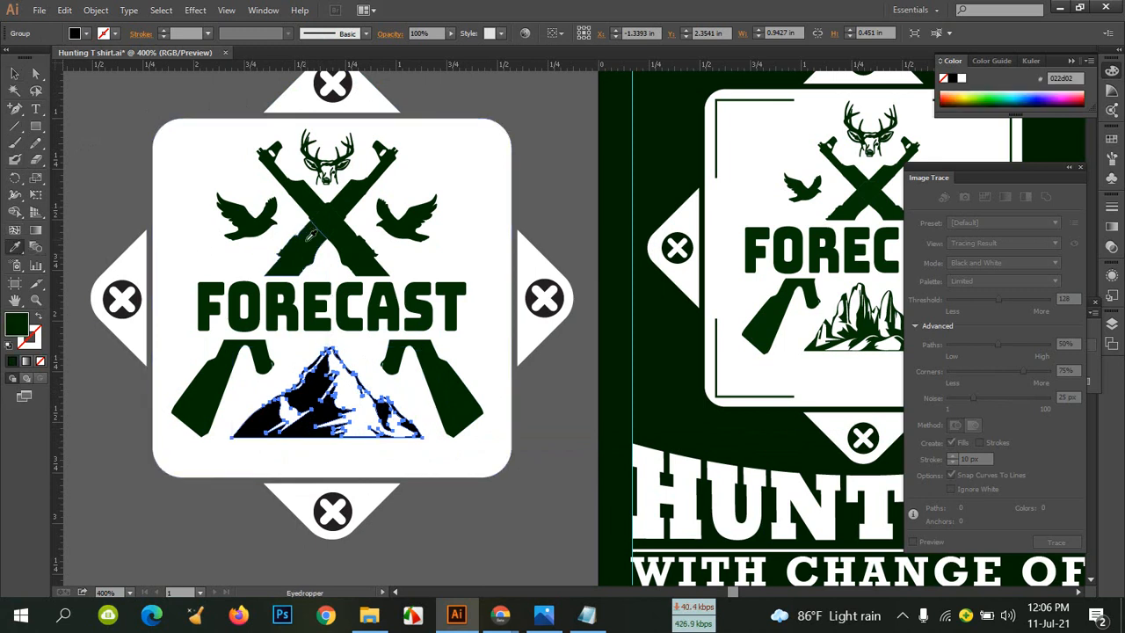
pyautogui.press('v')
pyautogui.click(15, 73)
pyautogui.click(138, 114)
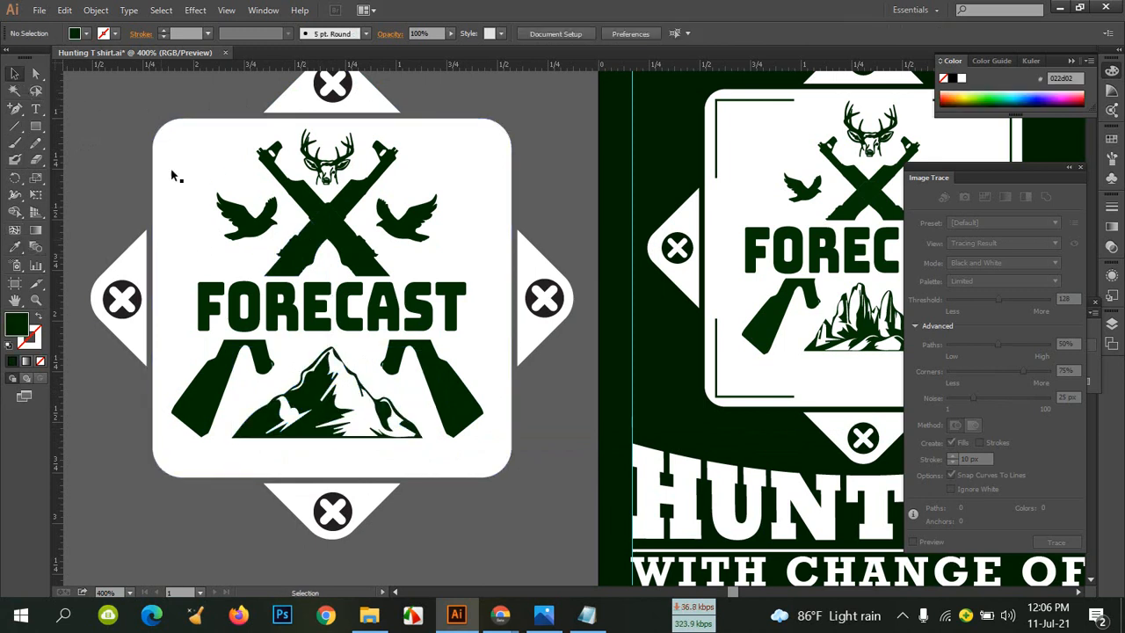
# Center the mountain horizontally with the badge and guns group
pyautogui.click(310, 378)
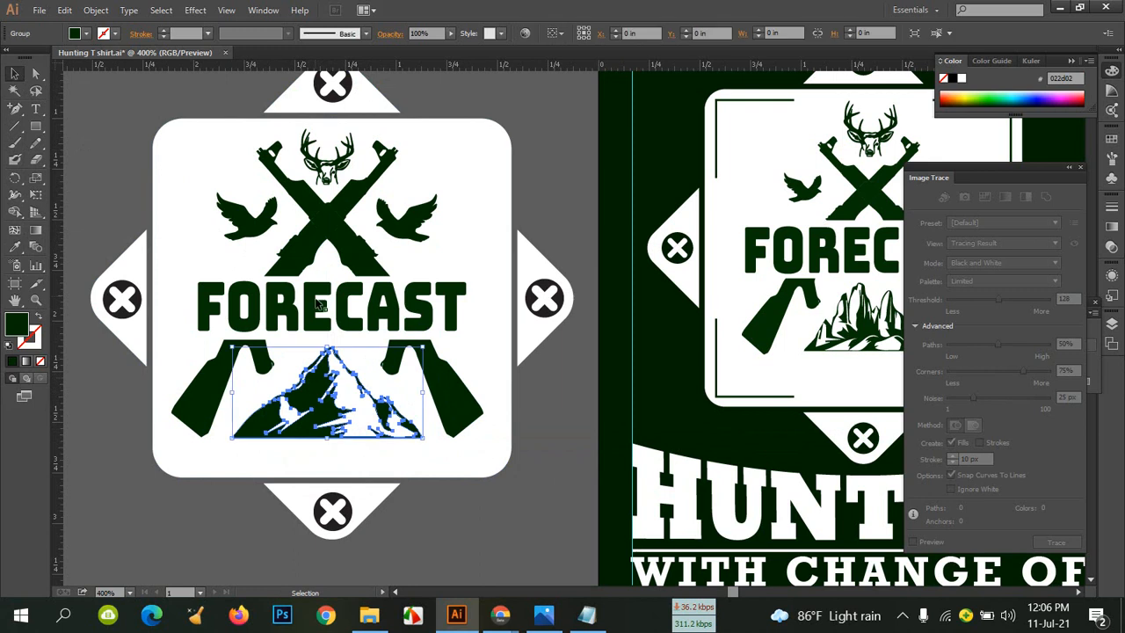
pyautogui.keyDown('shift'); pyautogui.click(318, 235); pyautogui.keyUp('shift')
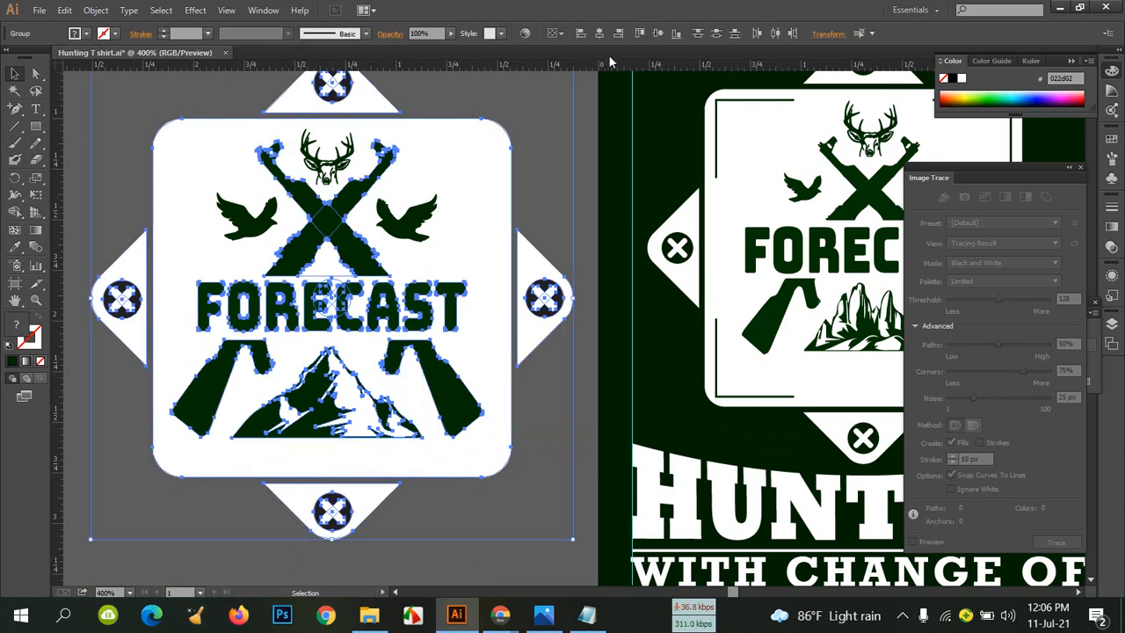
pyautogui.press('Left')
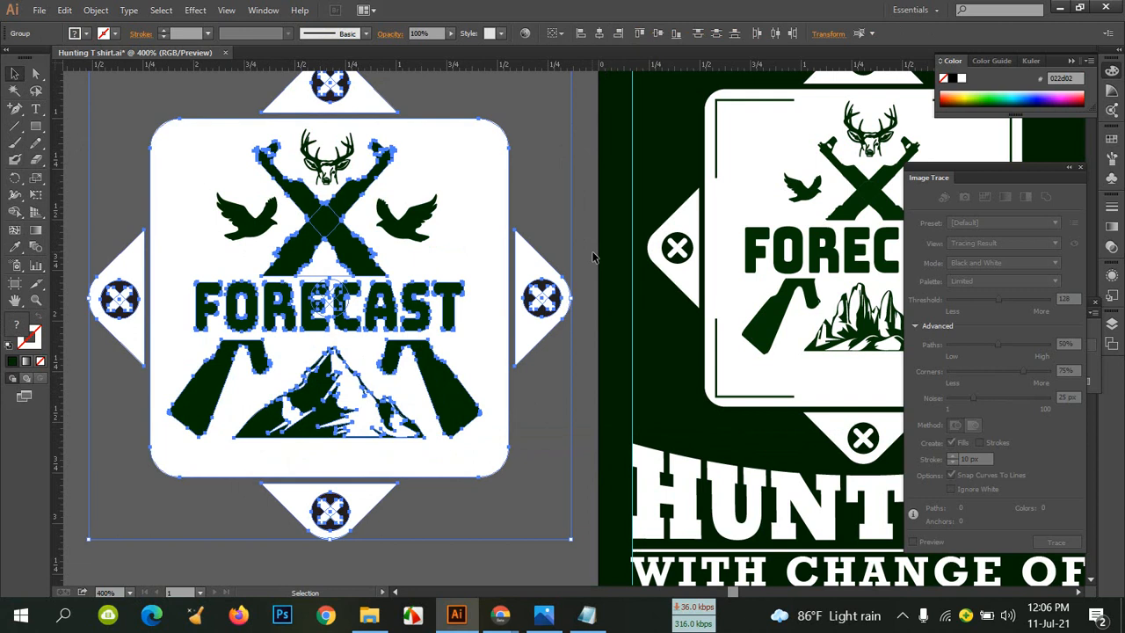
pyautogui.click(470, 561)
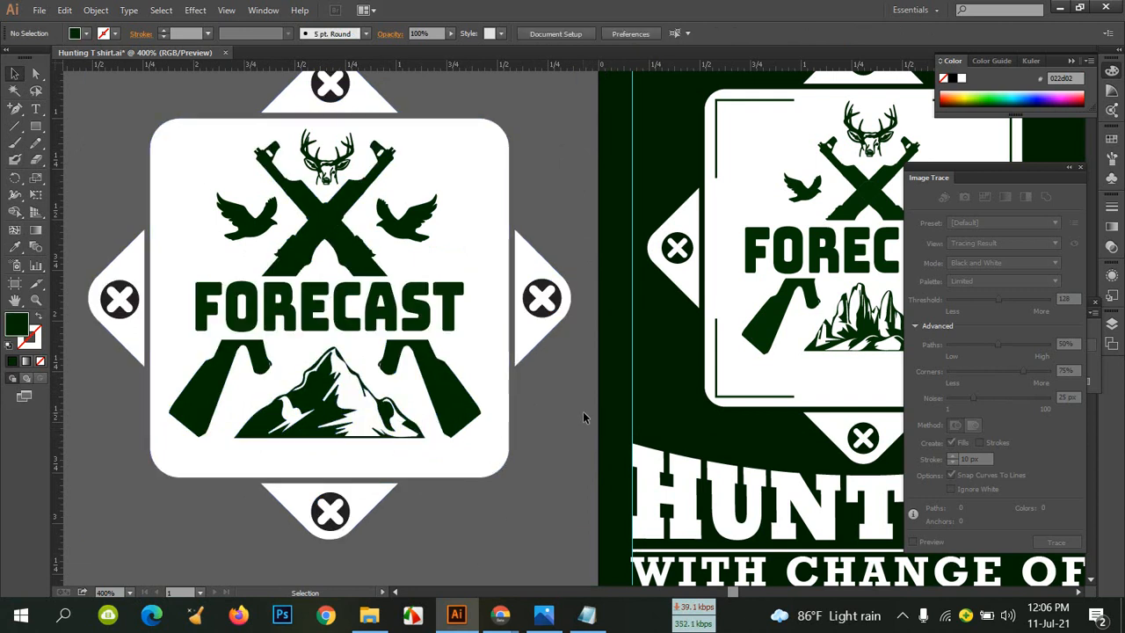
# Ungroup the badge on the T-shirt artboard and delete its old jagged mountains
pyautogui.press('a')
pyautogui.hotkey('ctrl', '-')
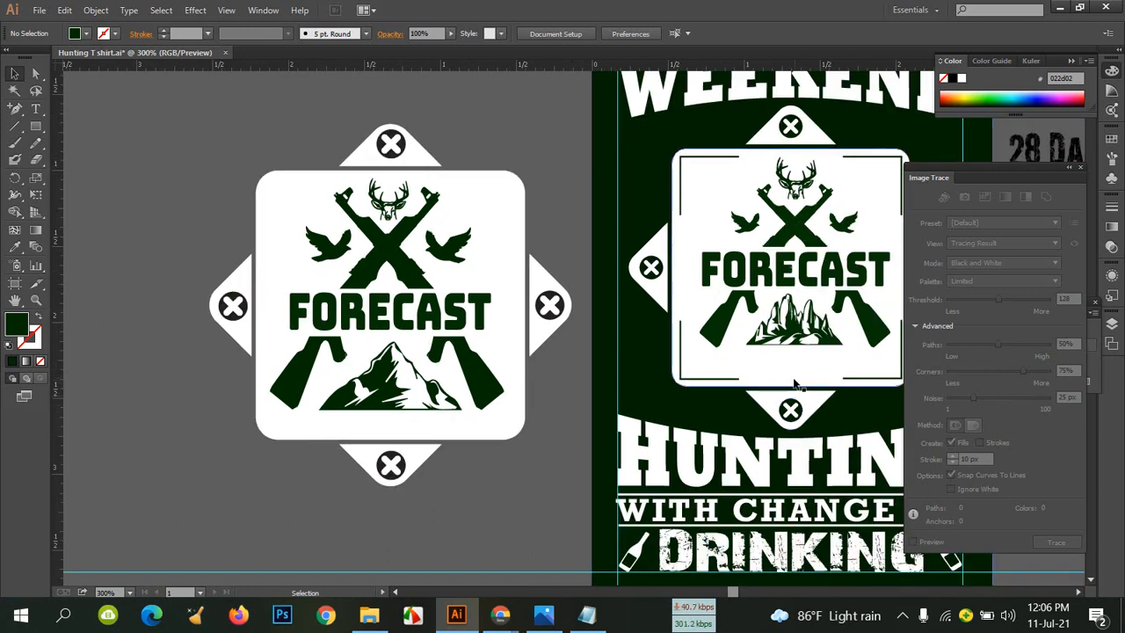
pyautogui.click(806, 345)
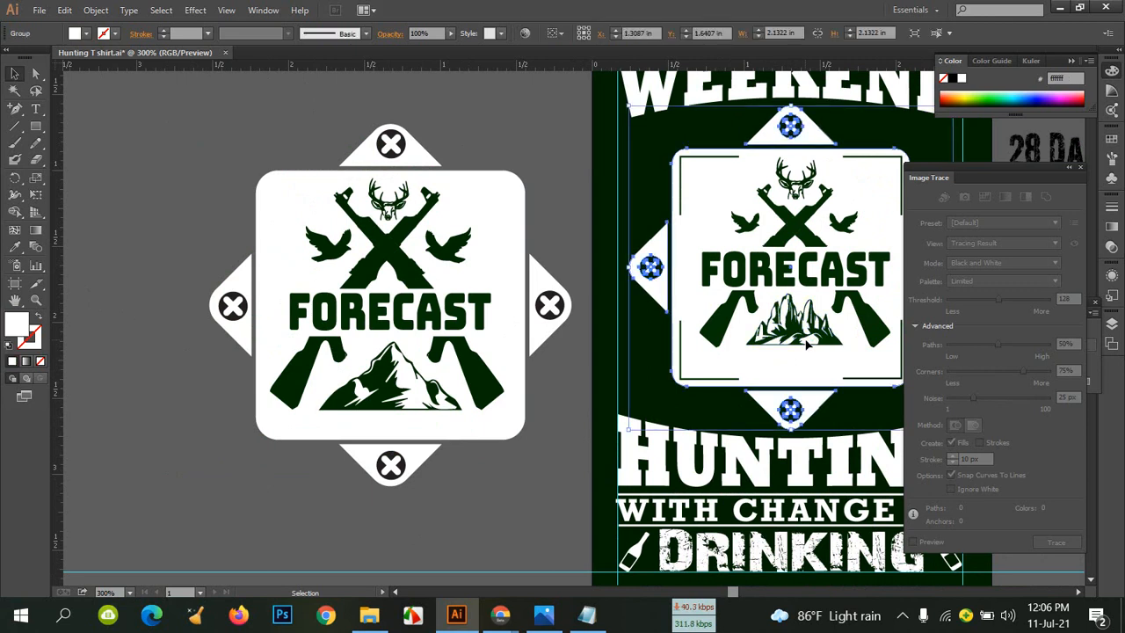
pyautogui.rightClick(807, 345)
pyautogui.click(843, 429)
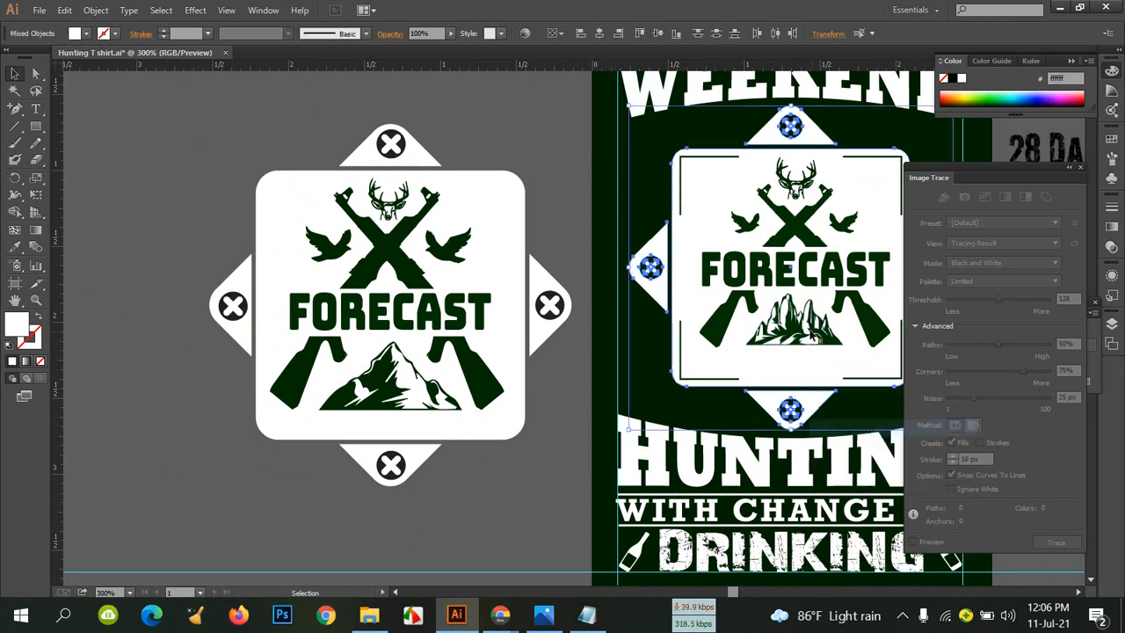
pyautogui.click(806, 327)
pyautogui.press('Delete')
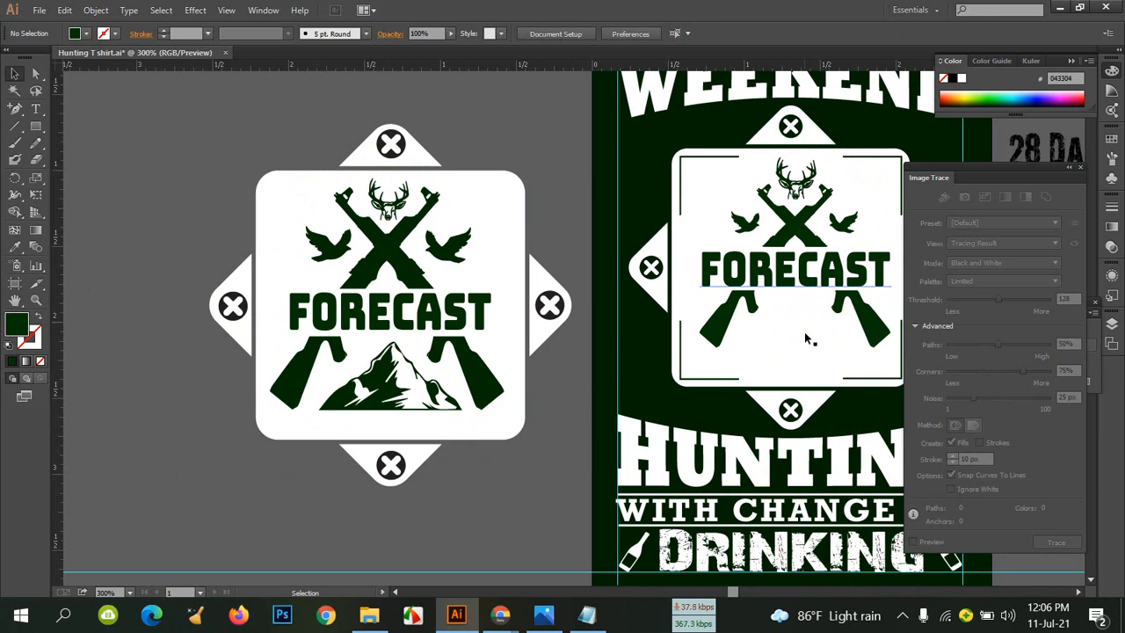
# Copy the new mountain into the artboard badge below FORECAST, scale it to about 0.80 by 0.38 in and lower it slightly
pyautogui.moveTo(464, 369); pyautogui.dragTo(854, 342)
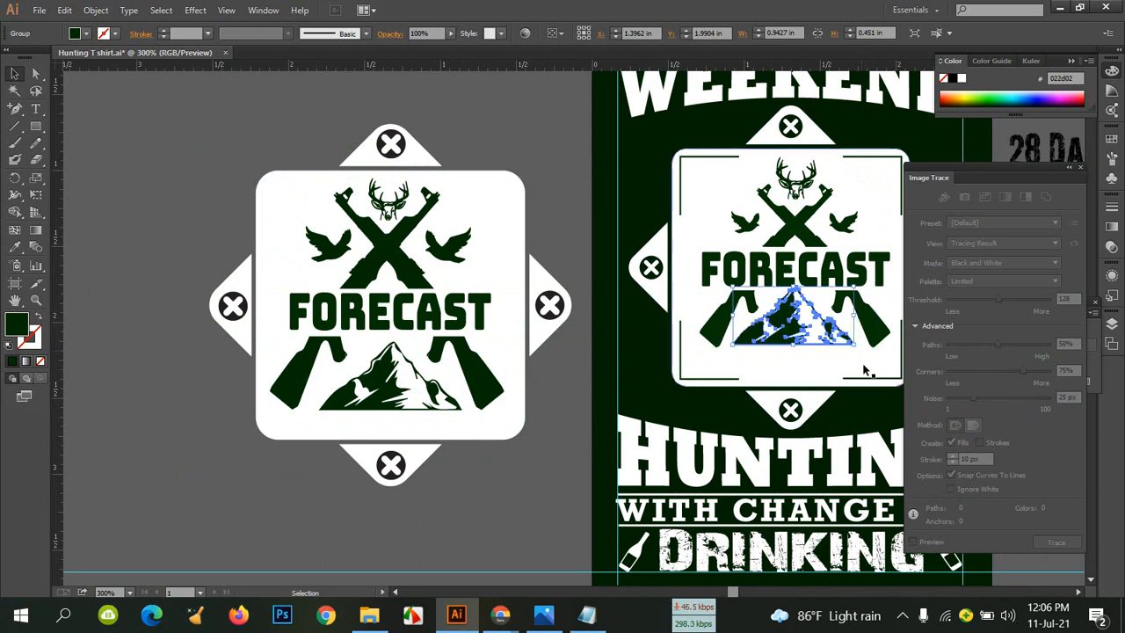
pyautogui.press('Down')
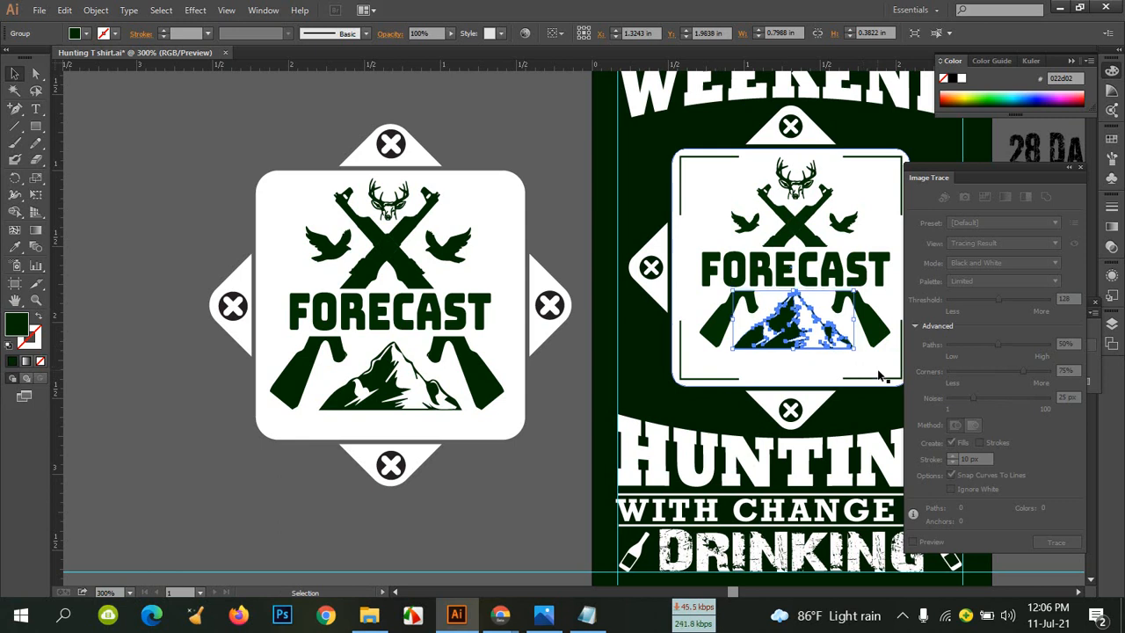
pyautogui.click(573, 174)
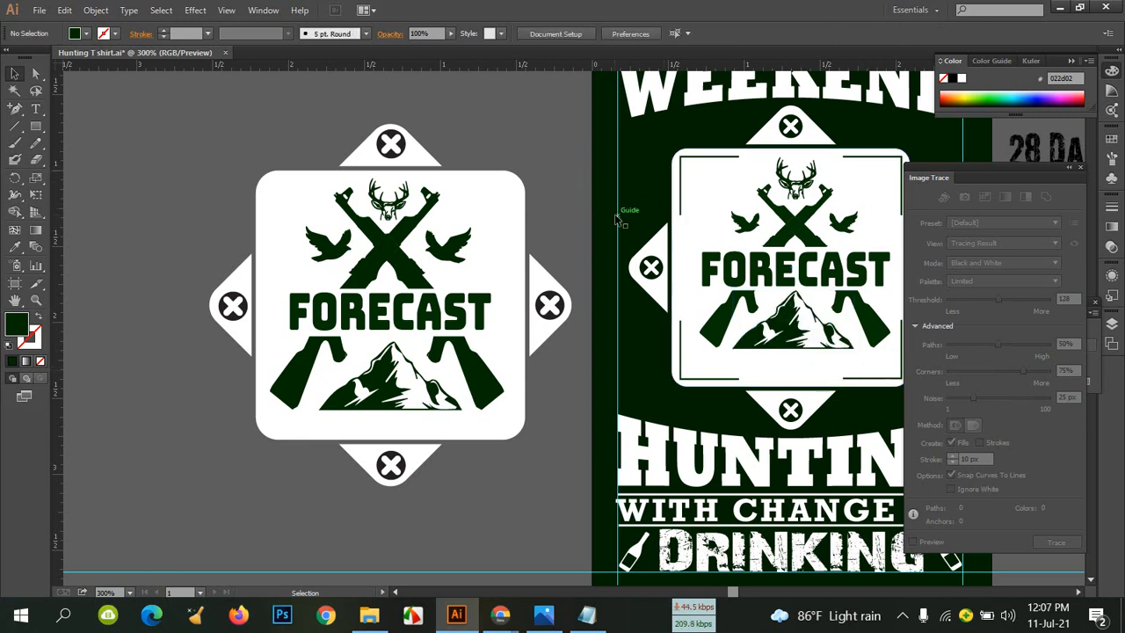
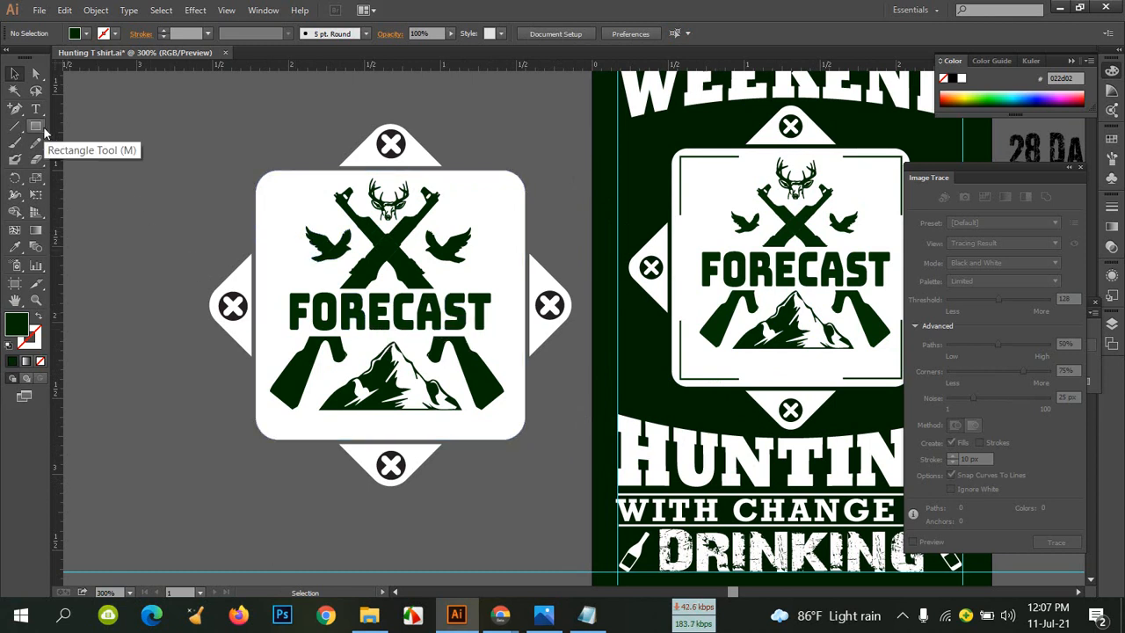
# Set no fill and a black 3 pt stroke, and activate the Rectangle tool
pyautogui.click(84, 34)
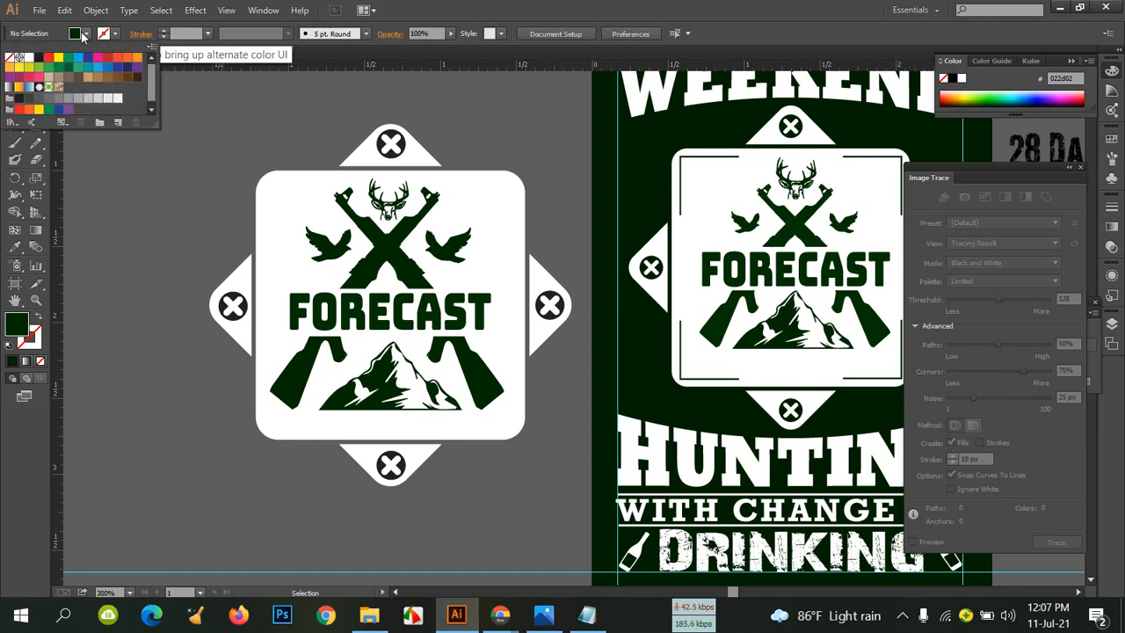
pyautogui.click(9, 58)
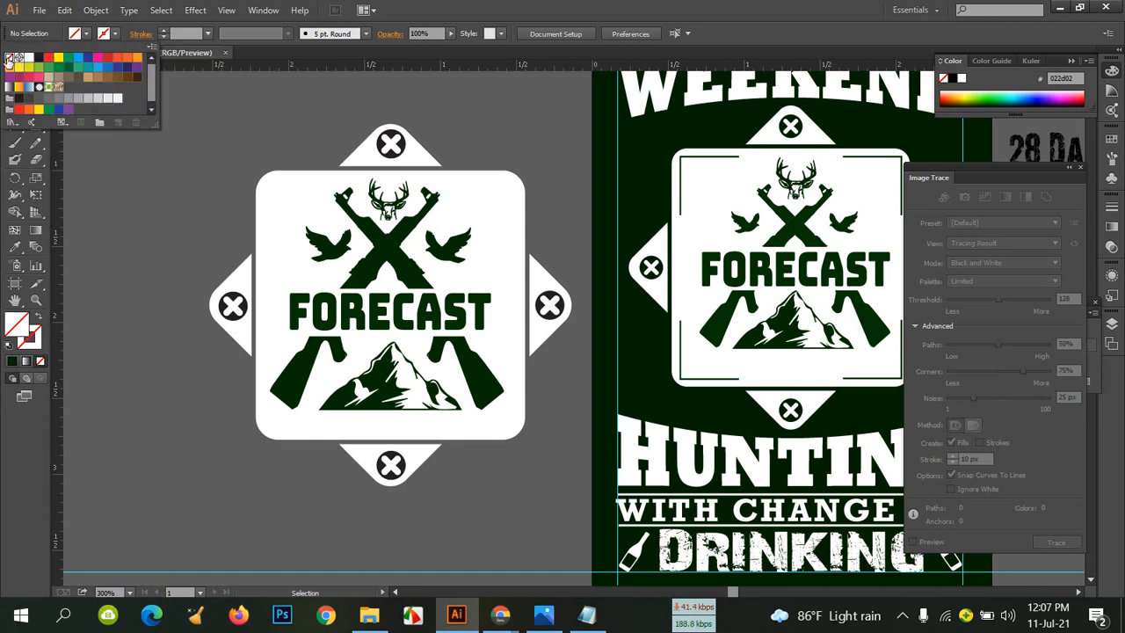
pyautogui.click(114, 35)
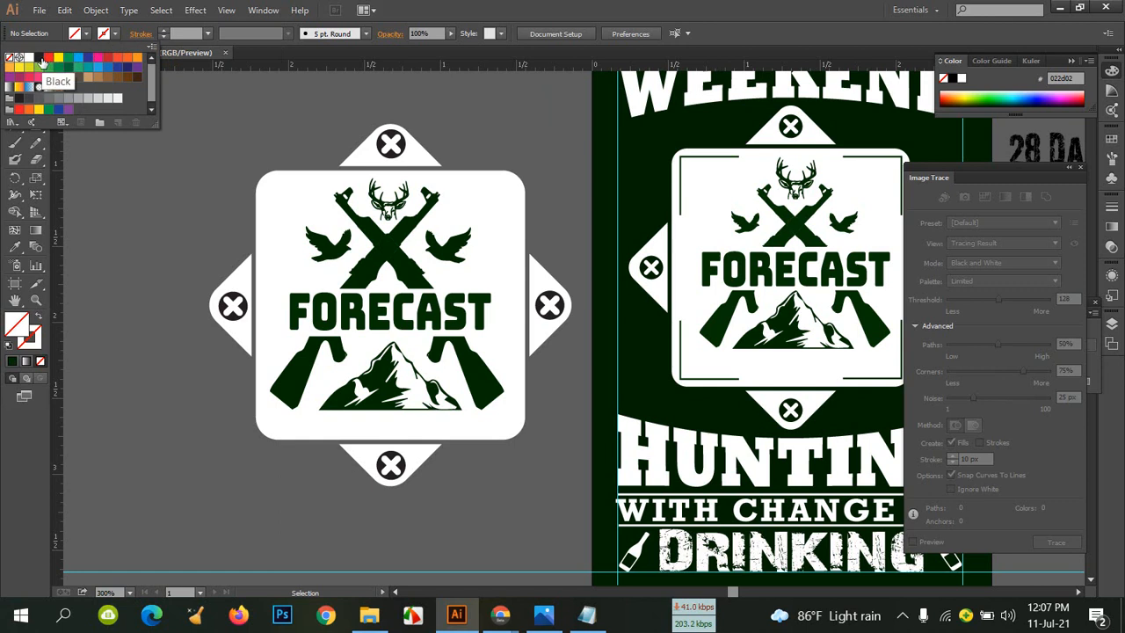
pyautogui.click(39, 59)
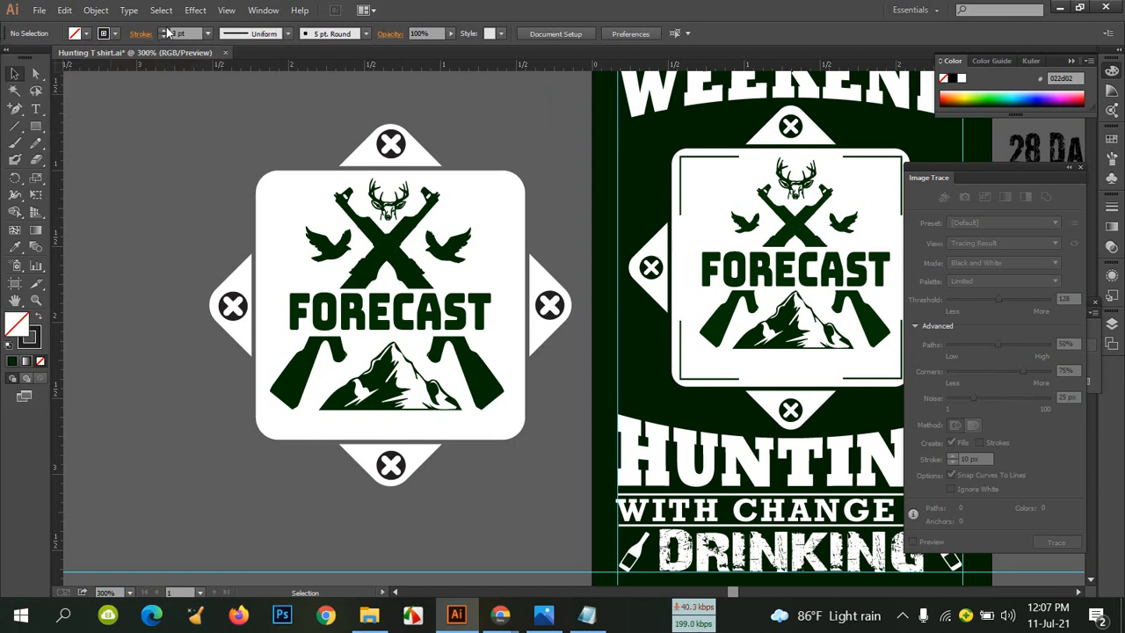
pyautogui.click(39, 125)
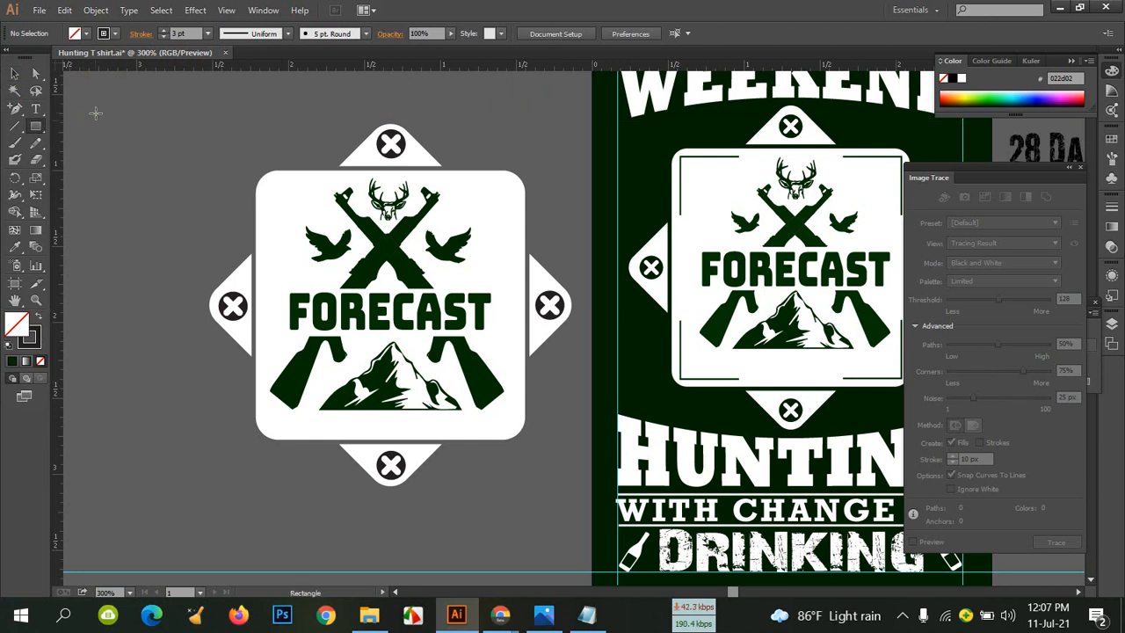
# Draw an unfilled square about 0.76 in wide on the empty canvas beside the FORECAST badge
pyautogui.moveTo(304, 222); pyautogui.dragTo(470, 237)
pyautogui.moveTo(148, 188)
pyautogui.mouseDown()
pyautogui.moveTo(279, 322)
pyautogui.moveTo(315, 406)
pyautogui.moveTo(261, 302)
pyautogui.mouseUp()
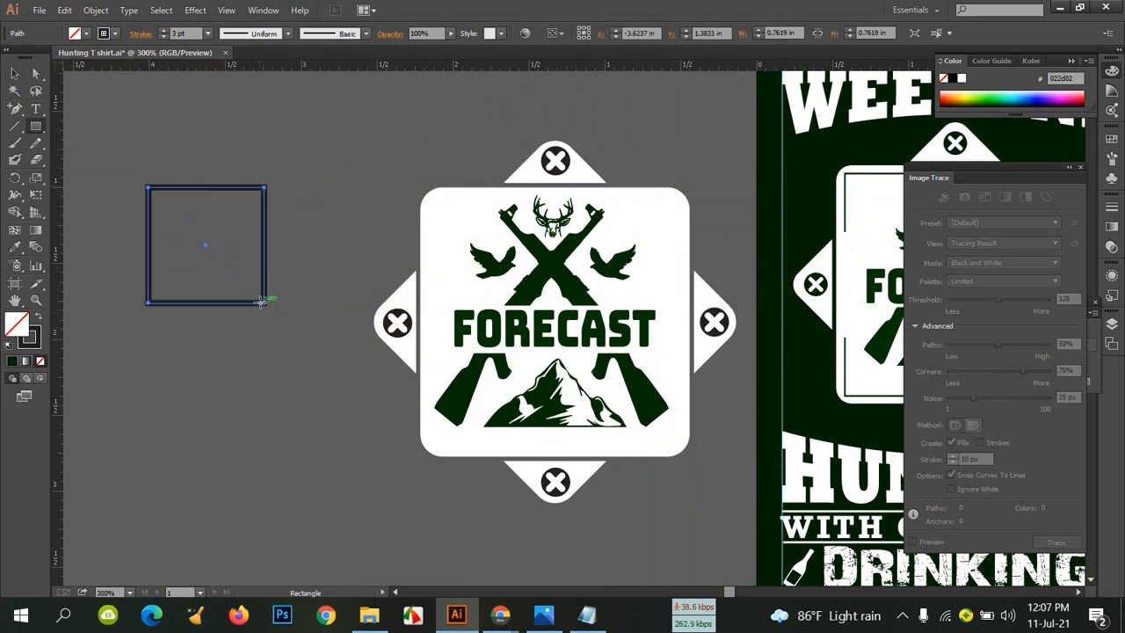
# Cut the square's path at its lower-right anchor and remove its bottom side
pyautogui.click(36, 76)
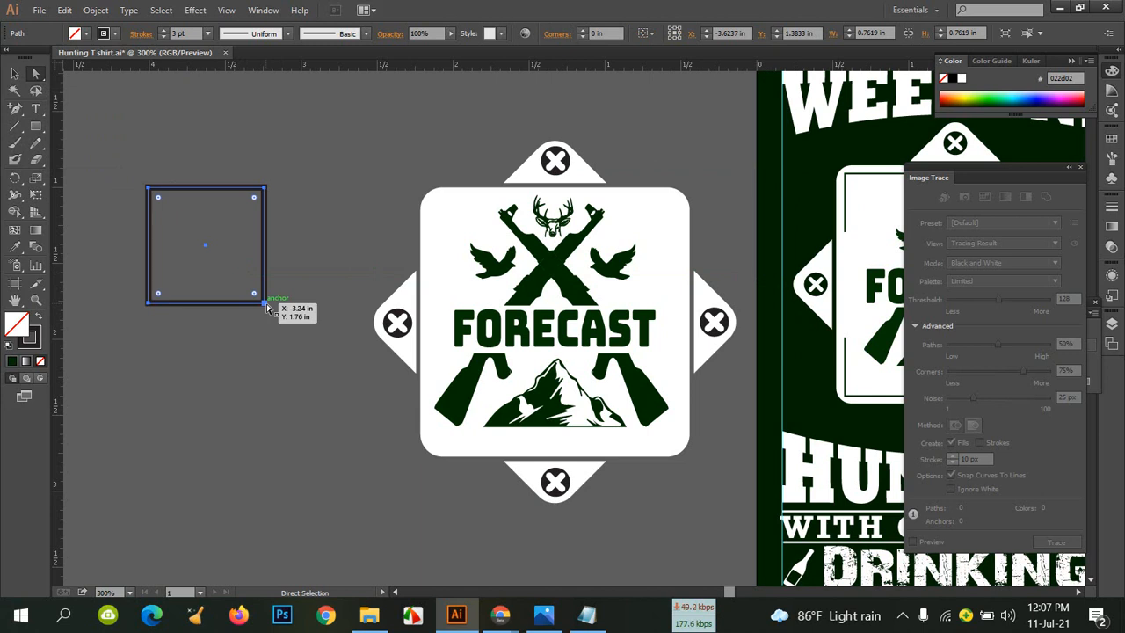
pyautogui.press('alt')
pyautogui.click(266, 303)
pyautogui.moveTo(266, 292); pyautogui.dragTo(265, 292)
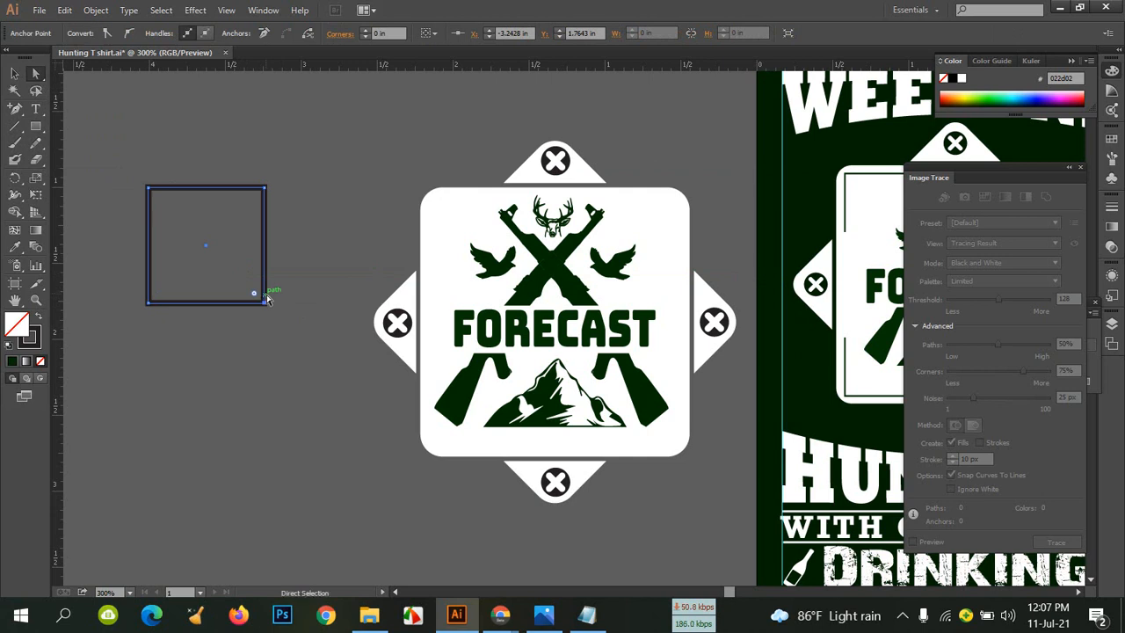
pyautogui.click(265, 303)
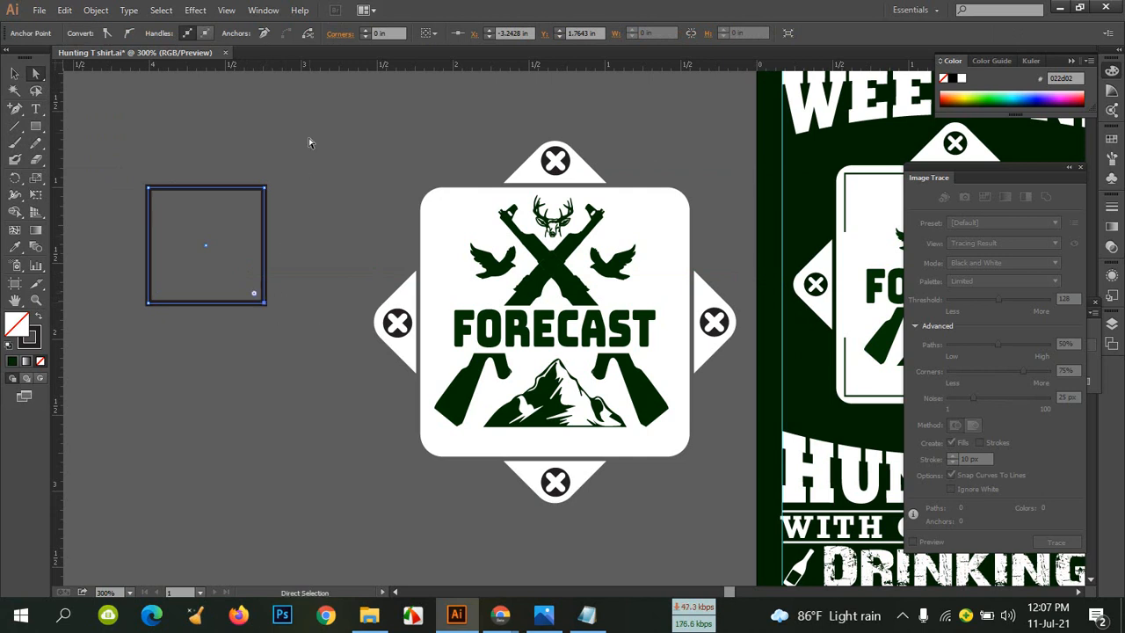
pyautogui.click(312, 33)
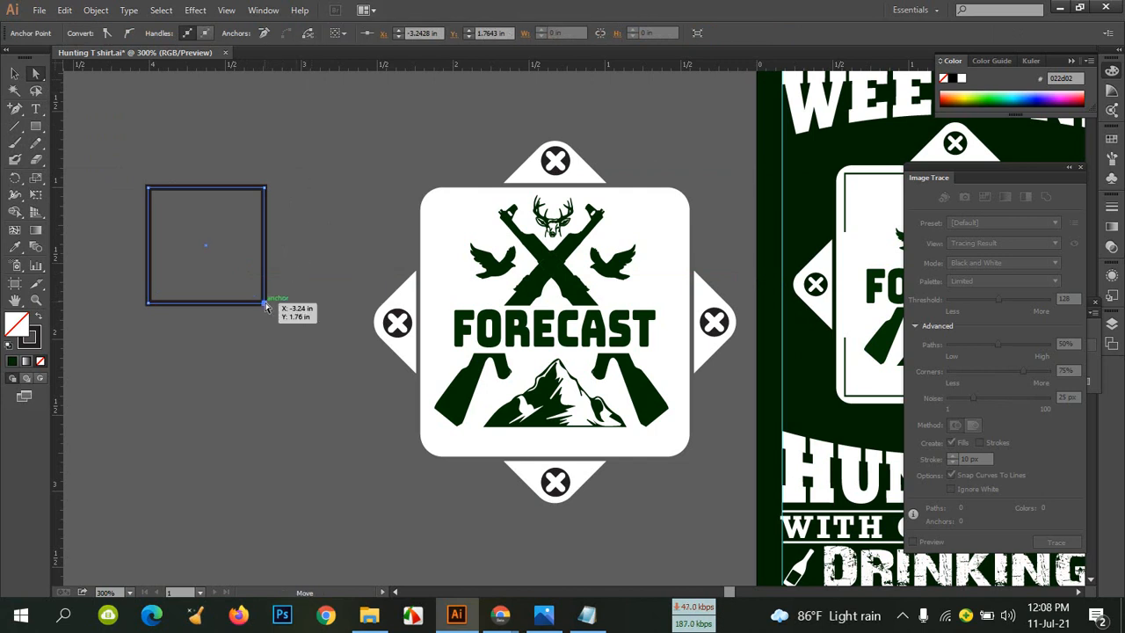
pyautogui.click(269, 34)
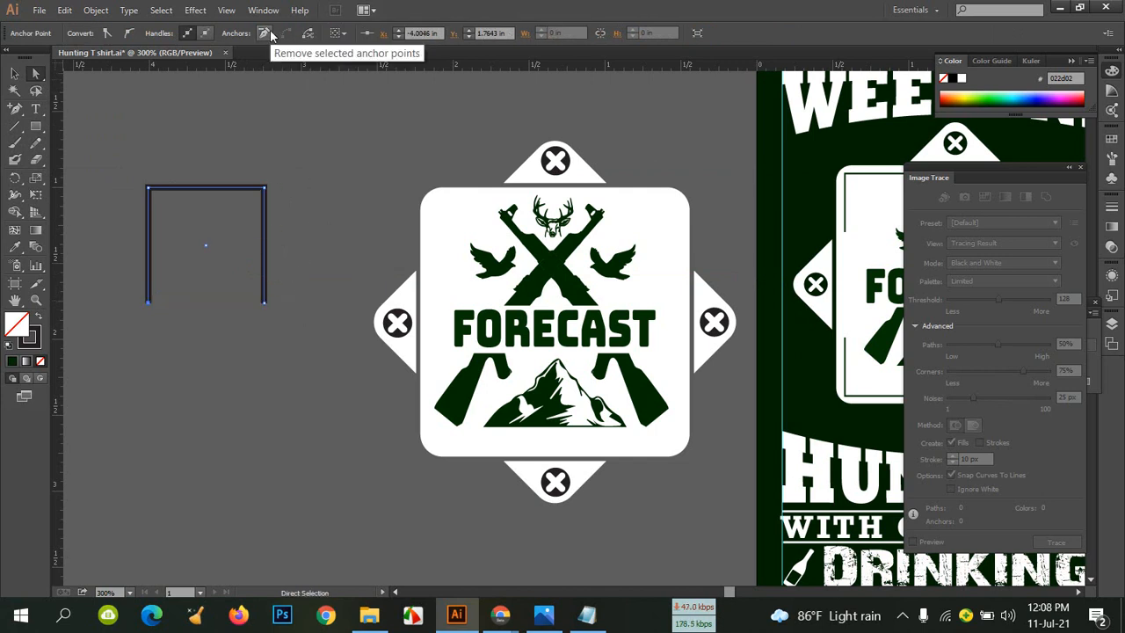
pyautogui.click(265, 282)
pyautogui.press('v')
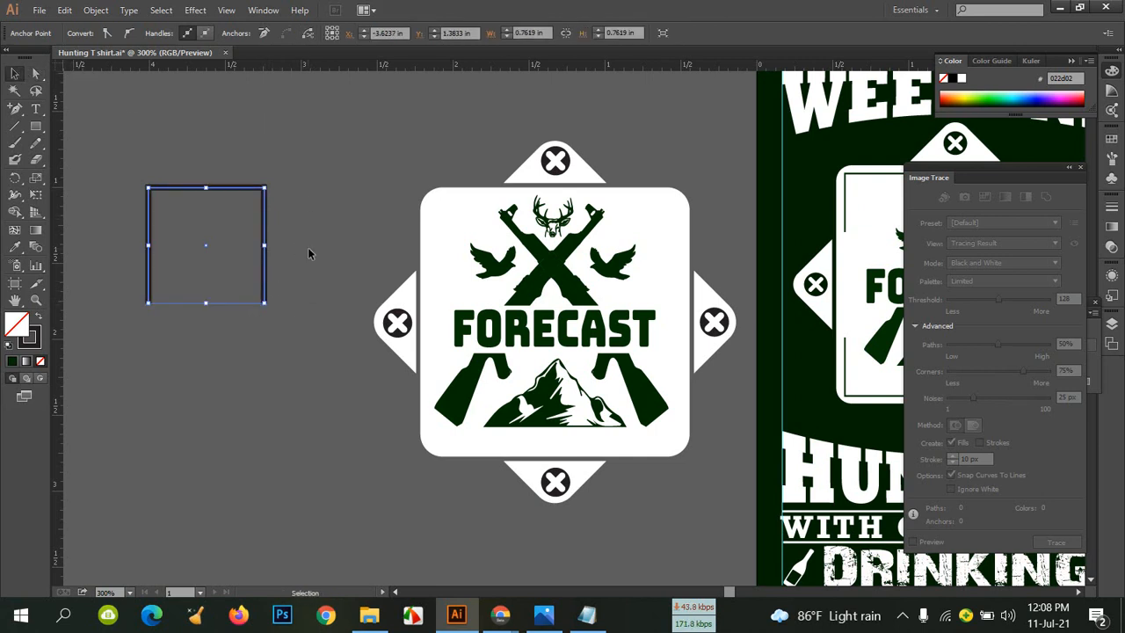
pyautogui.click(264, 235)
pyautogui.click(292, 235)
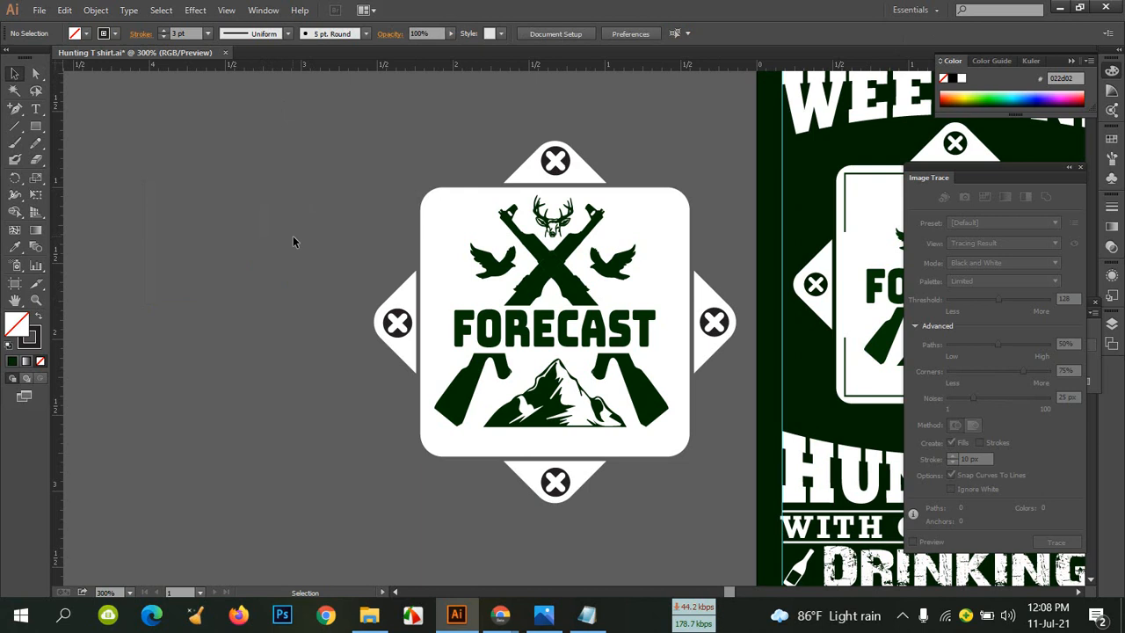
pyautogui.hotkey('ctrl', 'z')
pyautogui.click(291, 235)
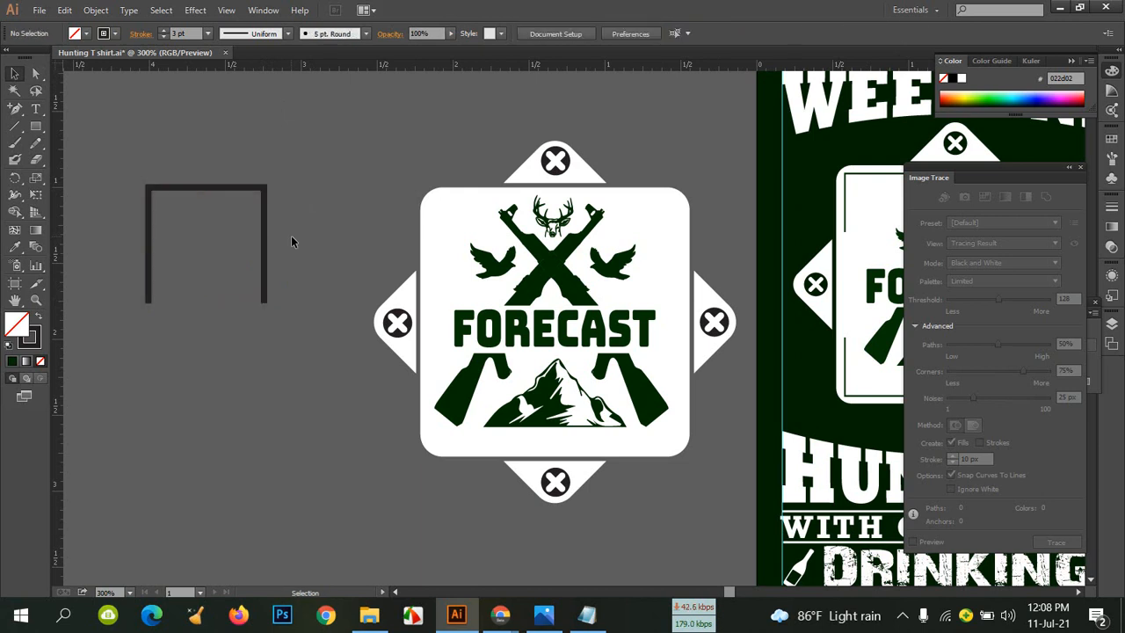
# Remove the lower-right end anchor of the open path with the Delete Anchor Point tool, leaving an L-shaped corner line
pyautogui.click(265, 241)
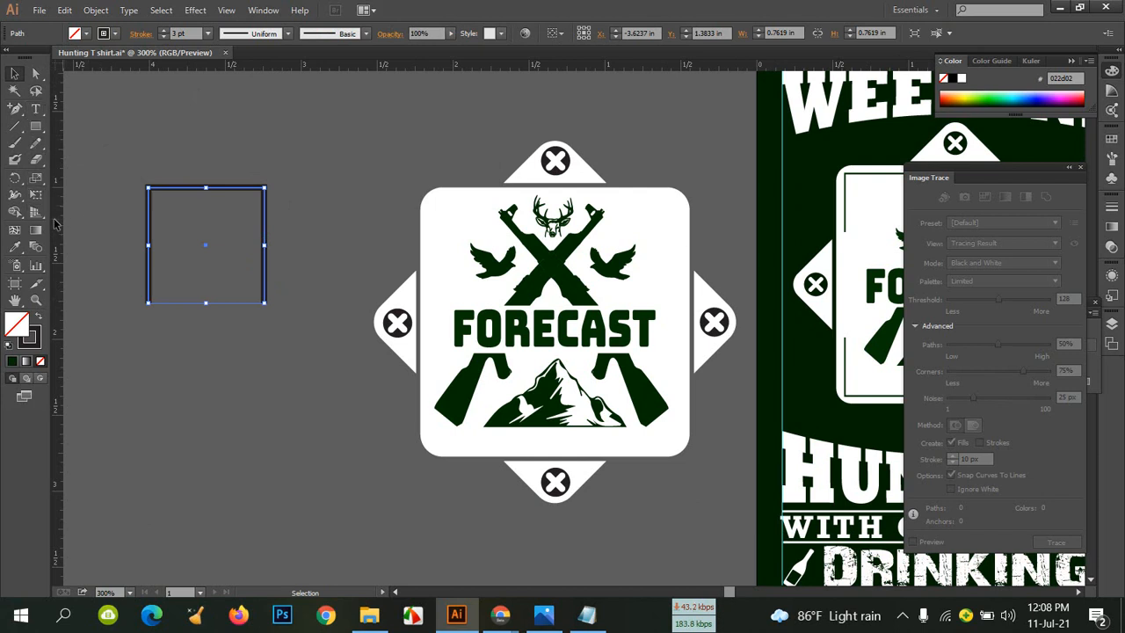
pyautogui.moveTo(19, 103); pyautogui.dragTo(73, 143)
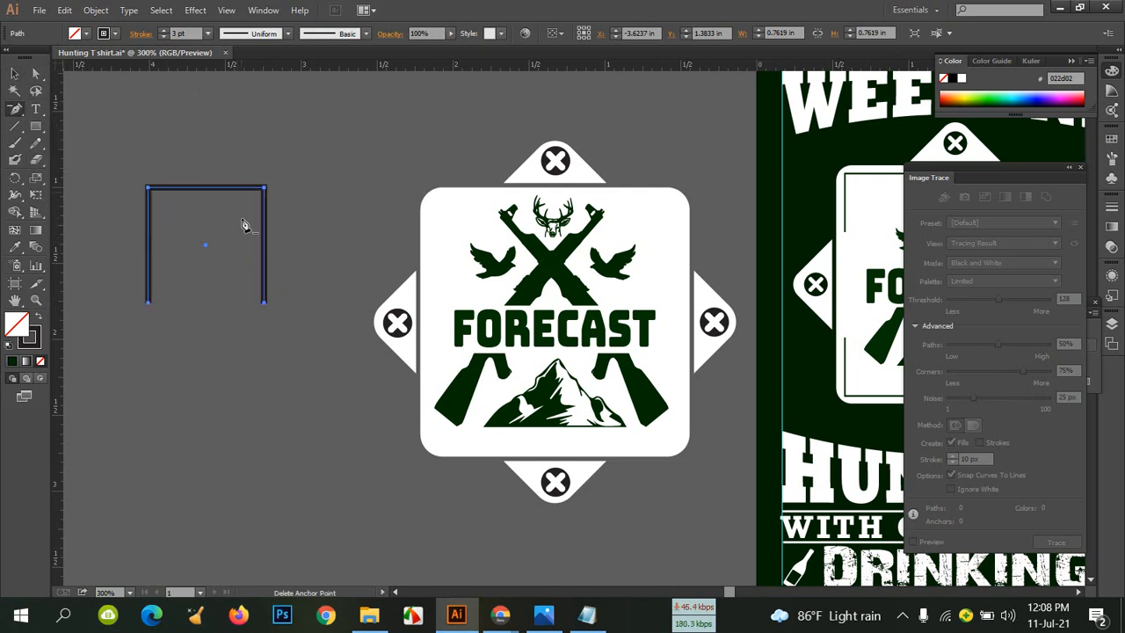
pyautogui.click(265, 187)
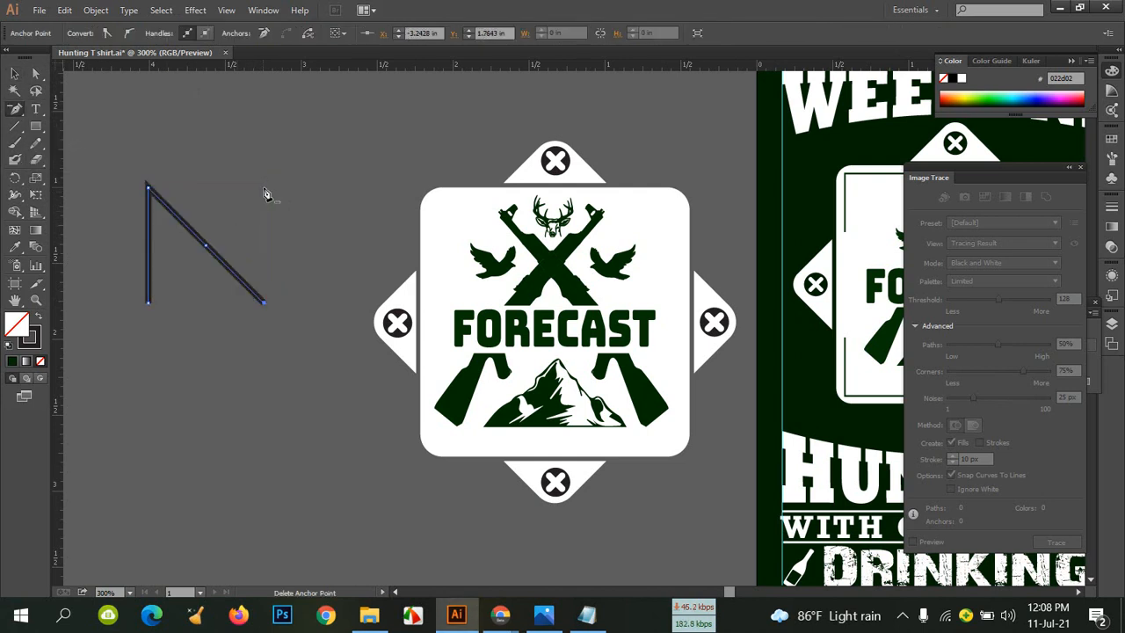
pyautogui.hotkey('ctrl', 'z')
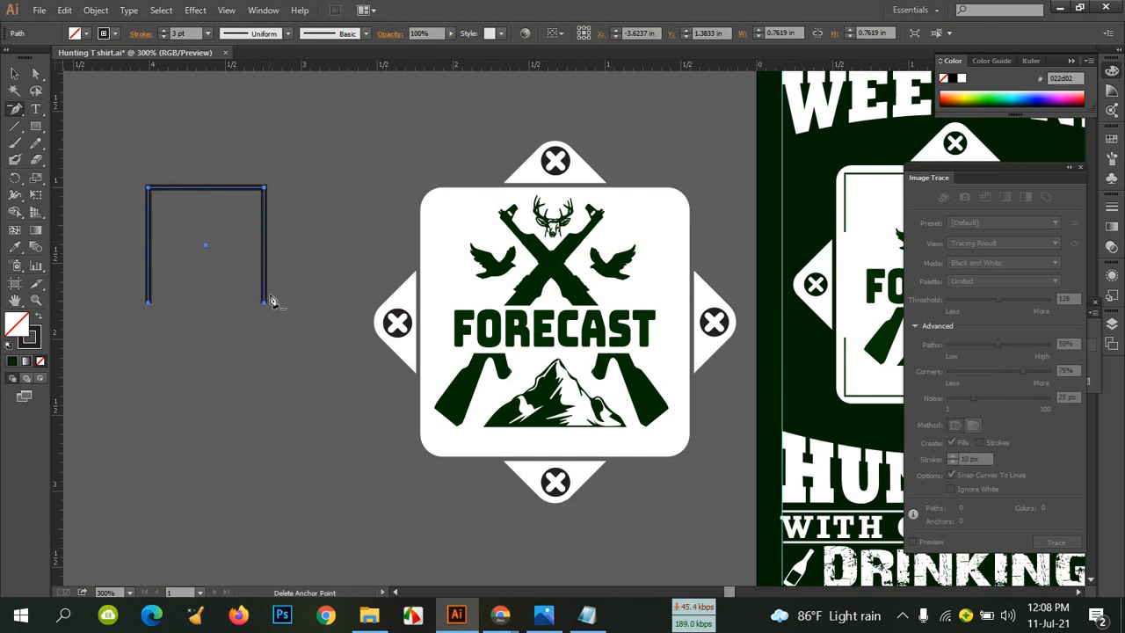
pyautogui.click(264, 304)
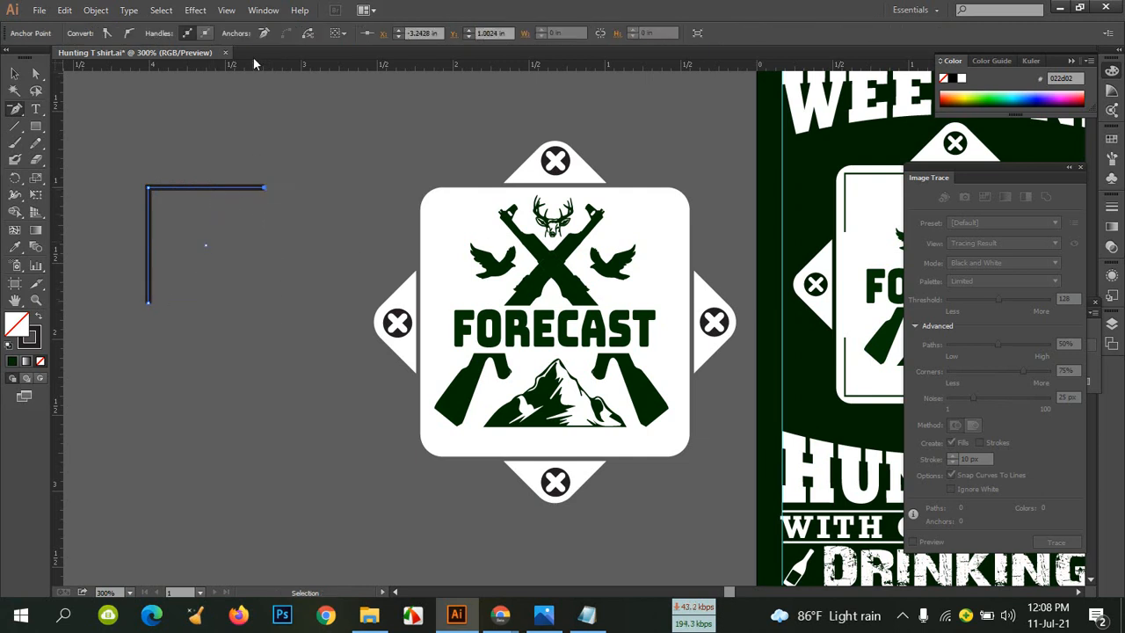
pyautogui.click(14, 74)
pyautogui.hotkey('ctrl', 'z')
pyautogui.click(267, 130)
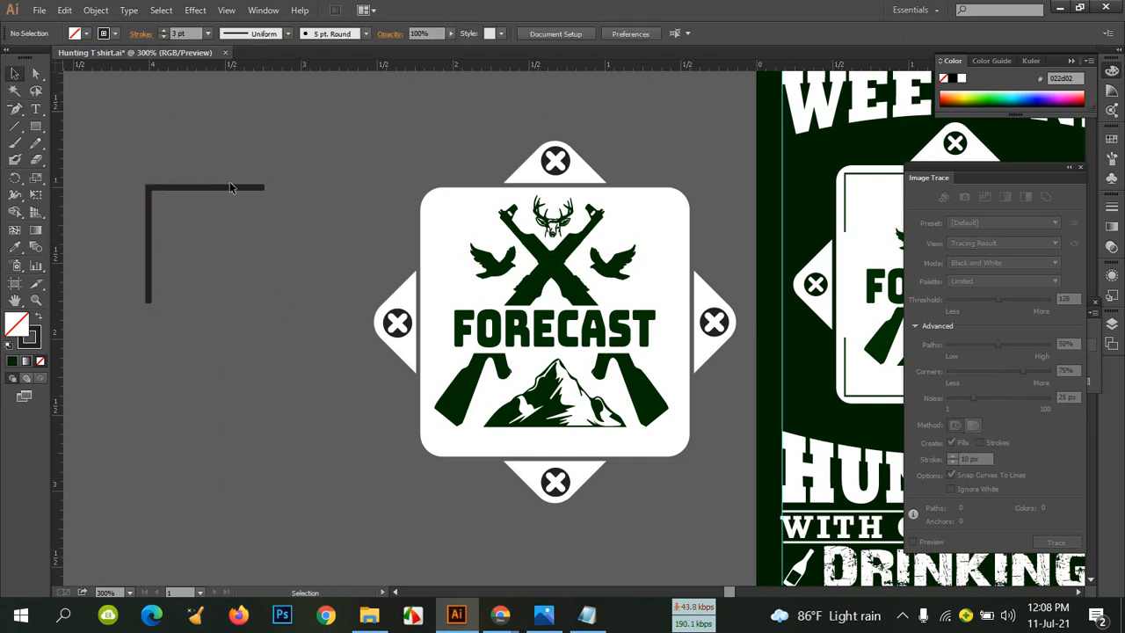
# Reduce the stroke weight of the L-shaped corner line to 1 pt
pyautogui.click(230, 188)
pyautogui.hotkey('ctrl', 'z')
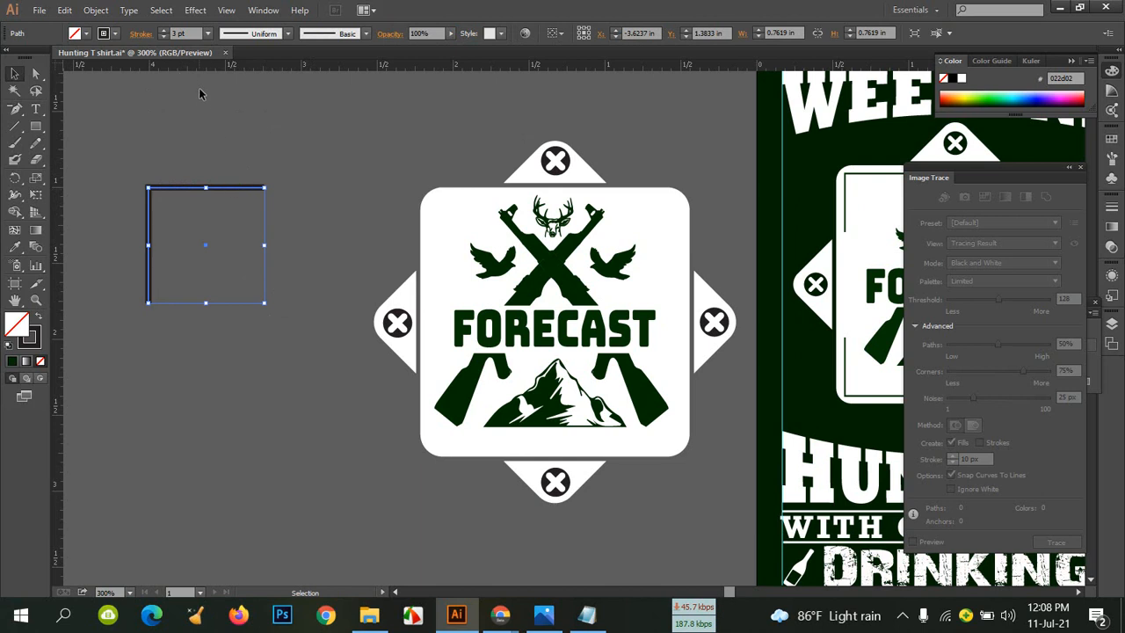
pyautogui.click(163, 37)
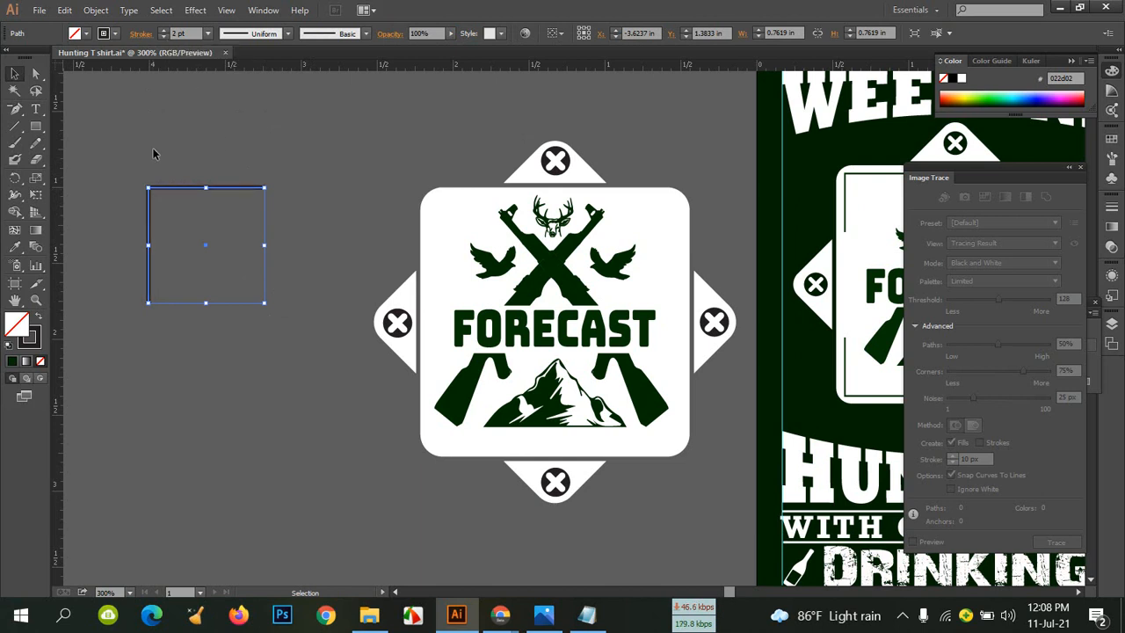
pyautogui.hotkey('ctrl', 'z')
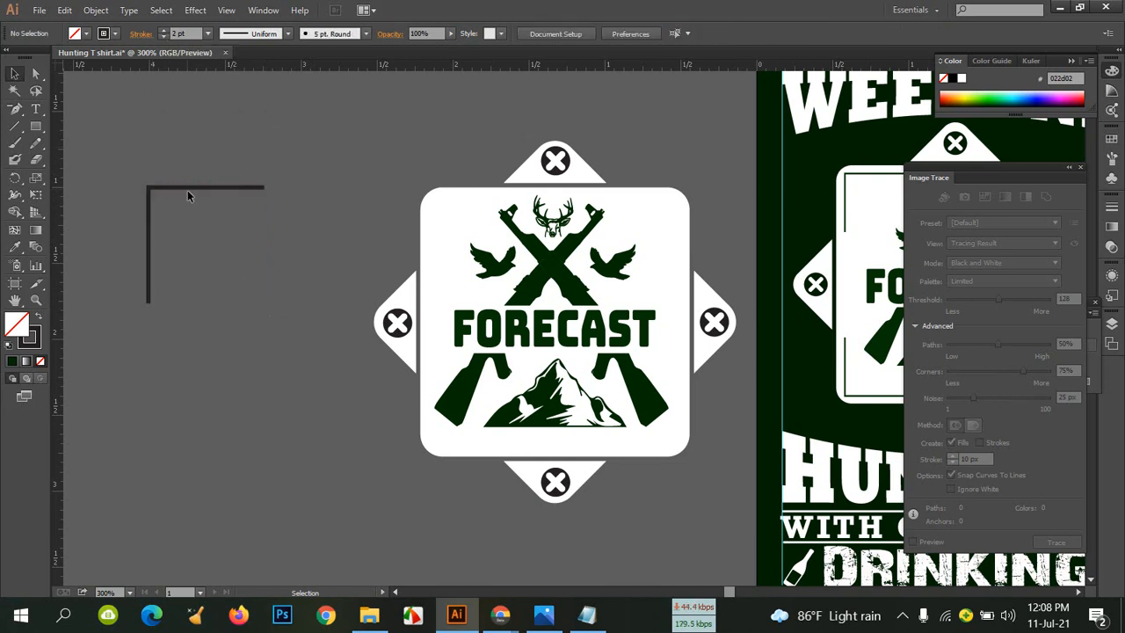
pyautogui.hotkey('ctrl', 'shift', 'z')
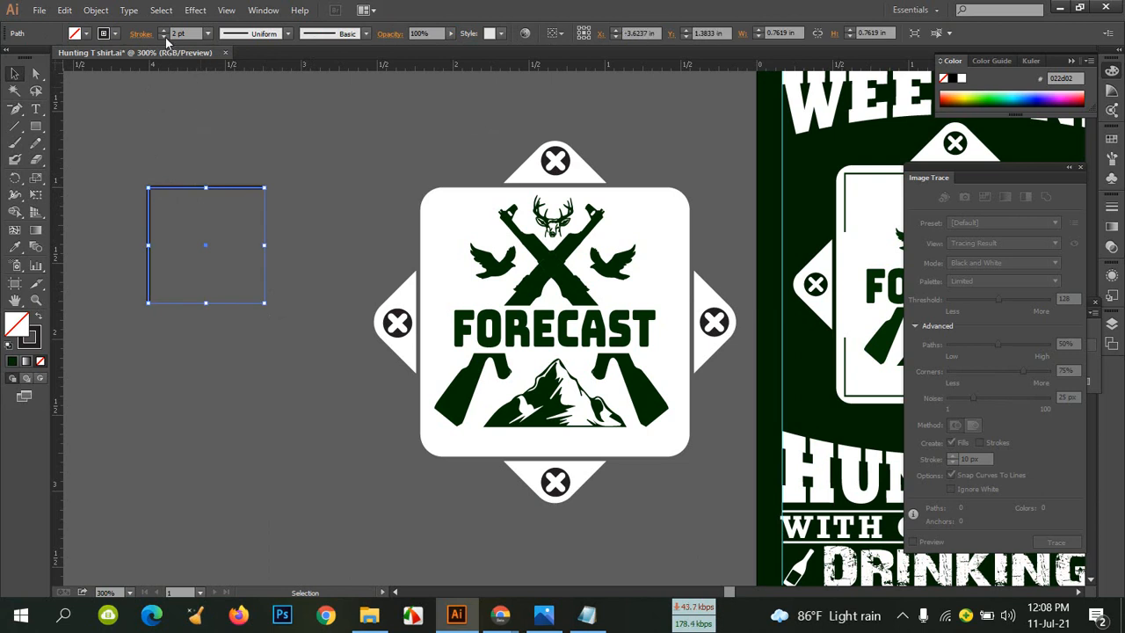
pyautogui.hotkey('ctrl', 'z')
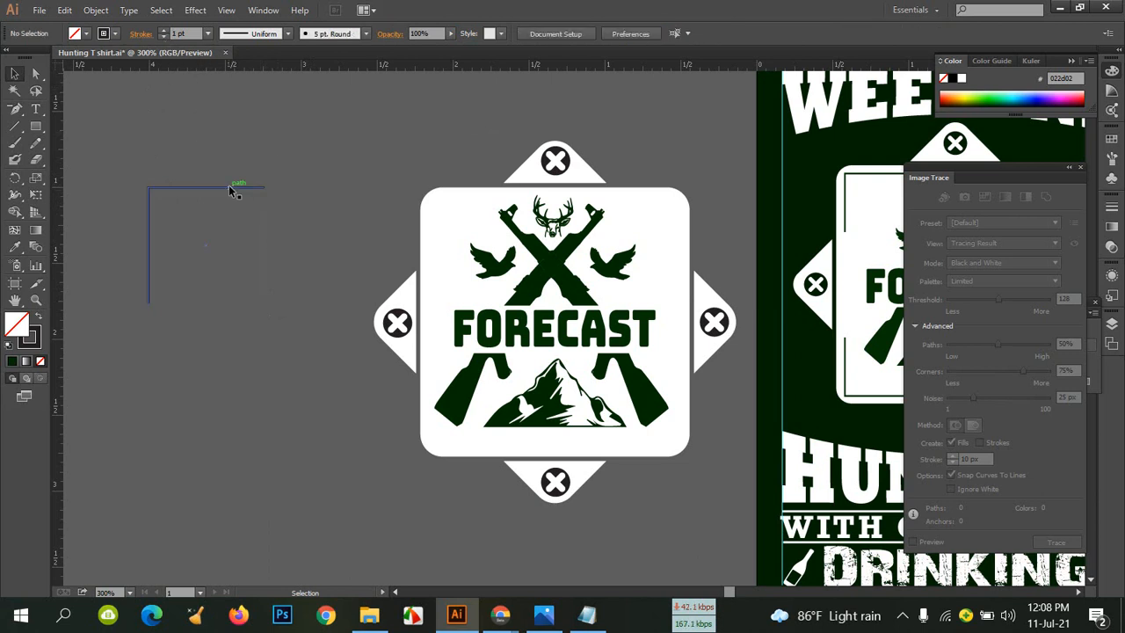
# Place a copy of the L-shaped line inside the upper-left corner of the badge's white rounded square
pyautogui.moveTo(227, 189); pyautogui.dragTo(515, 205)
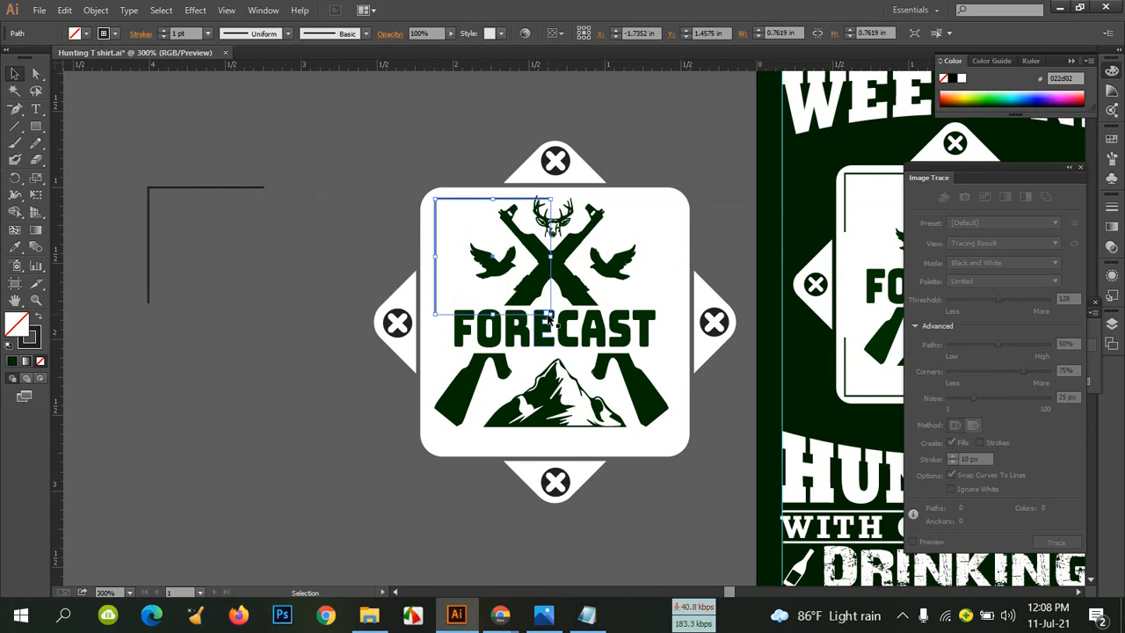
pyautogui.hotkey('ctrl', 'a')
pyautogui.moveTo(562, 325); pyautogui.dragTo(549, 310)
pyautogui.hotkey('ctrl', 'z')
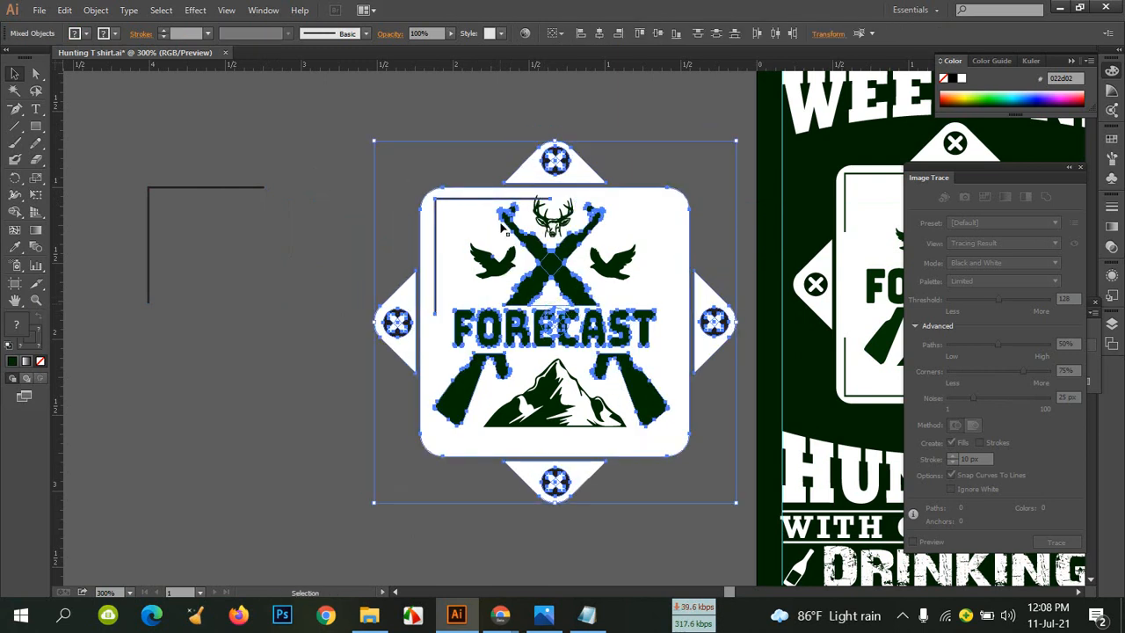
pyautogui.click(330, 121)
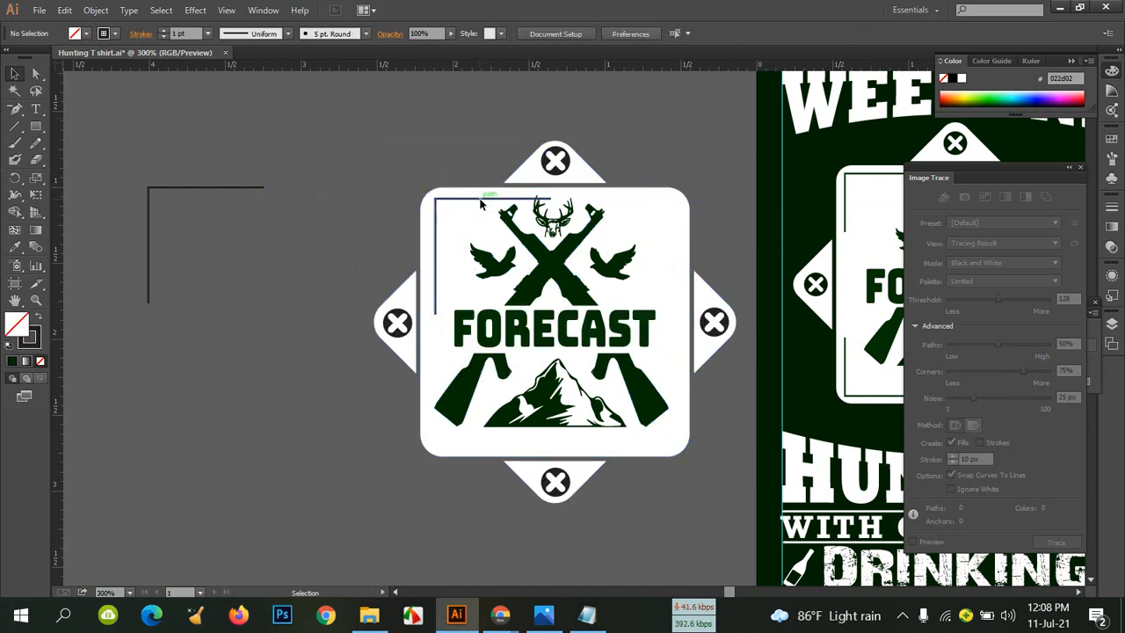
# Scale the copied corner line down proportionally to about 0.39 in wide, keeping its upper-left corner in place
pyautogui.click(508, 201)
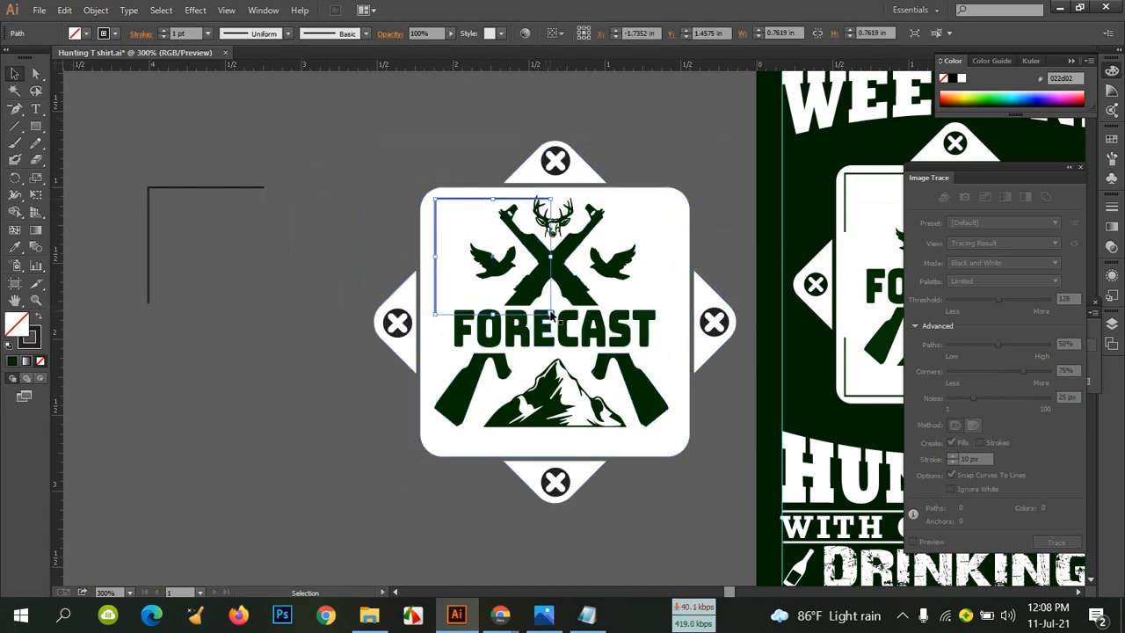
pyautogui.moveTo(552, 315); pyautogui.dragTo(521, 287)
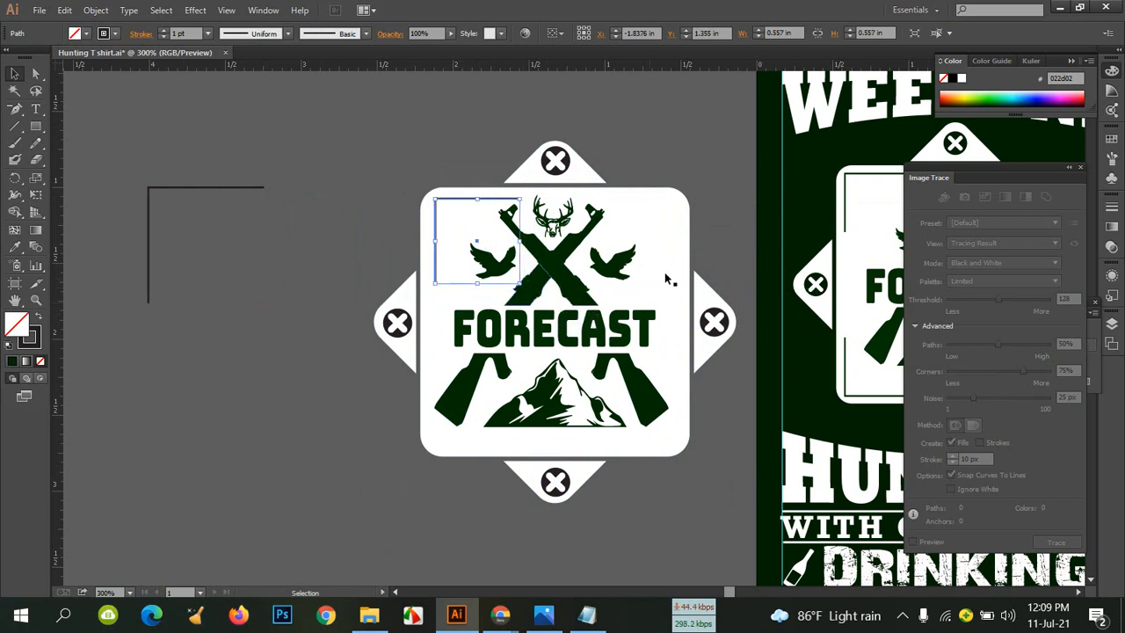
pyautogui.moveTo(753, 258); pyautogui.dragTo(620, 267)
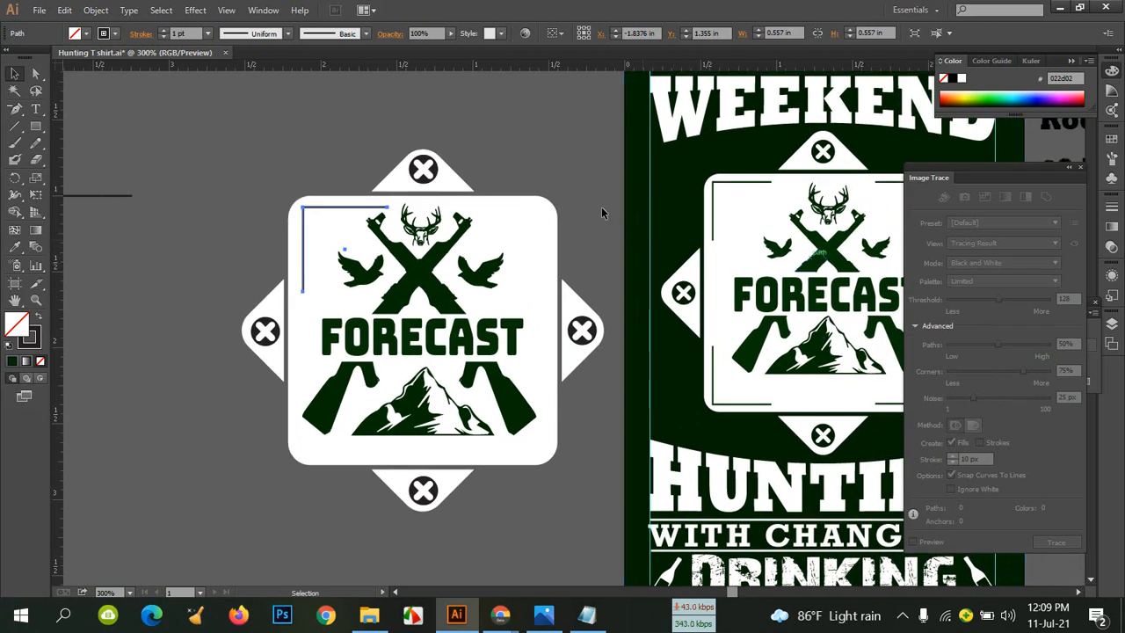
pyautogui.moveTo(387, 291); pyautogui.dragTo(368, 263)
pyautogui.click(342, 105)
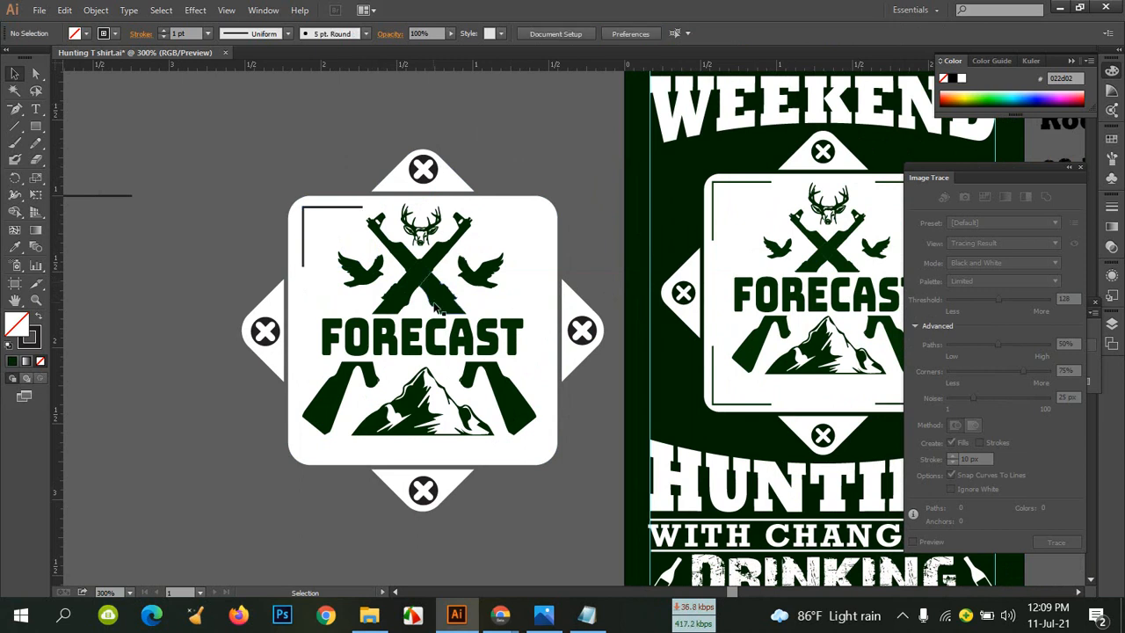
# Create a vertically reflected copy of the corner line and move it to the upper-right corner of the white square
pyautogui.click(318, 213)
pyautogui.rightClick(318, 211)
pyautogui.moveTo(369, 410)
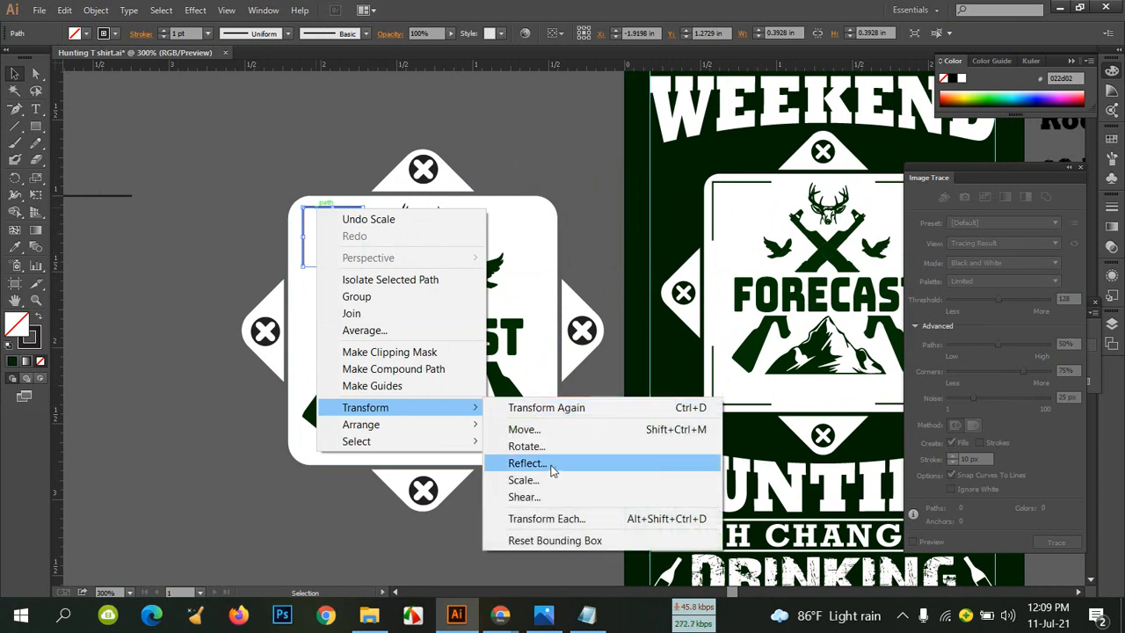
pyautogui.click(550, 464)
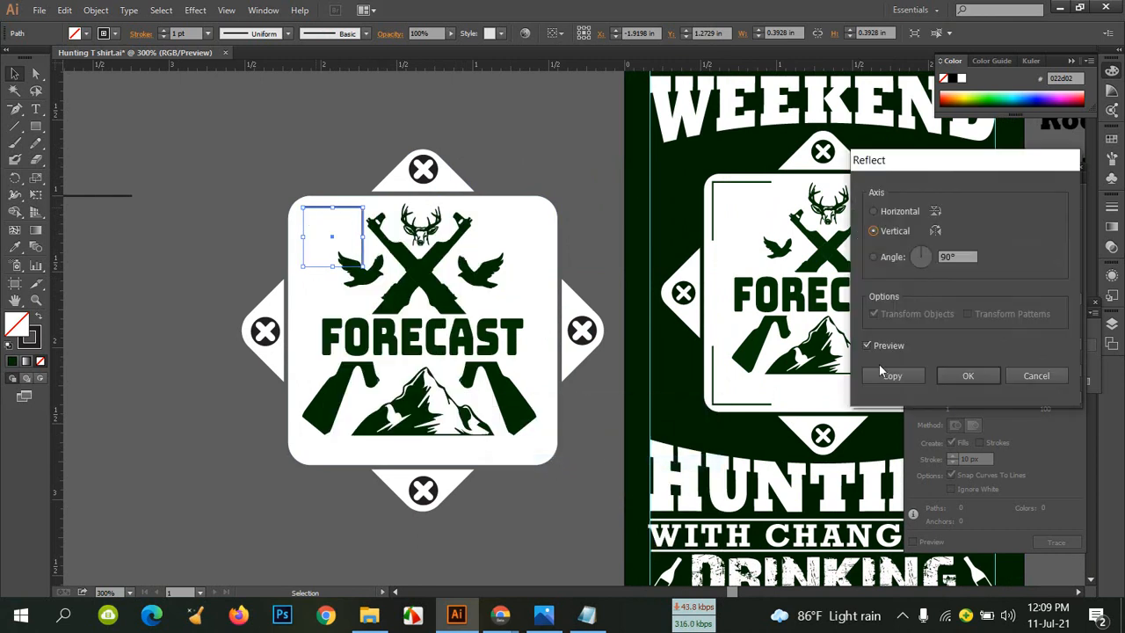
pyautogui.click(889, 376)
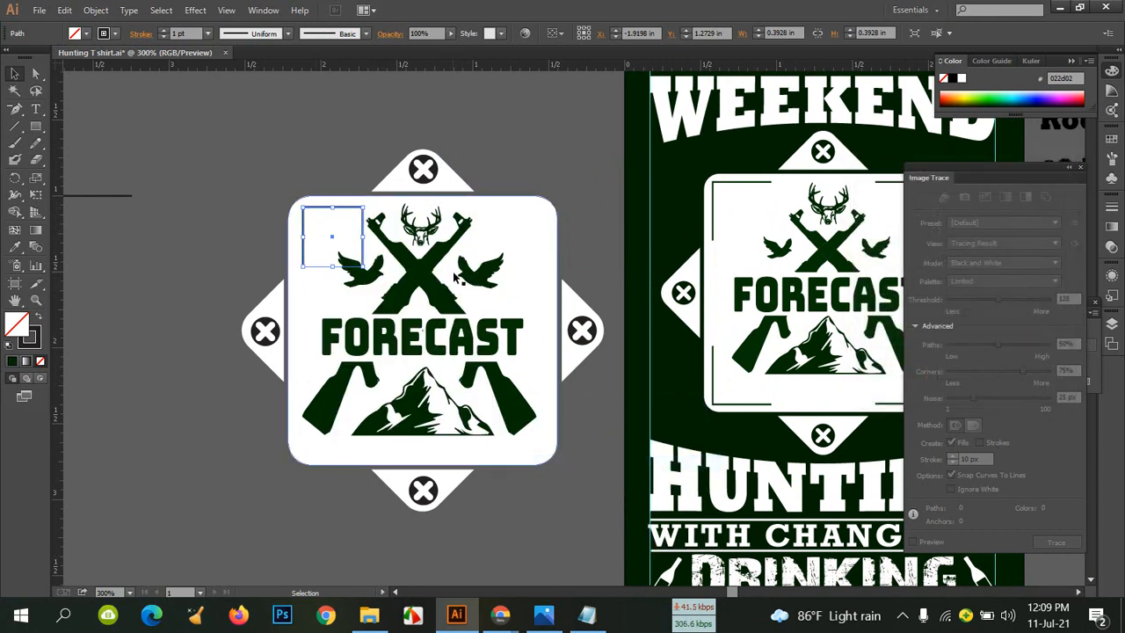
pyautogui.moveTo(367, 227); pyautogui.dragTo(539, 226)
pyautogui.click(542, 136)
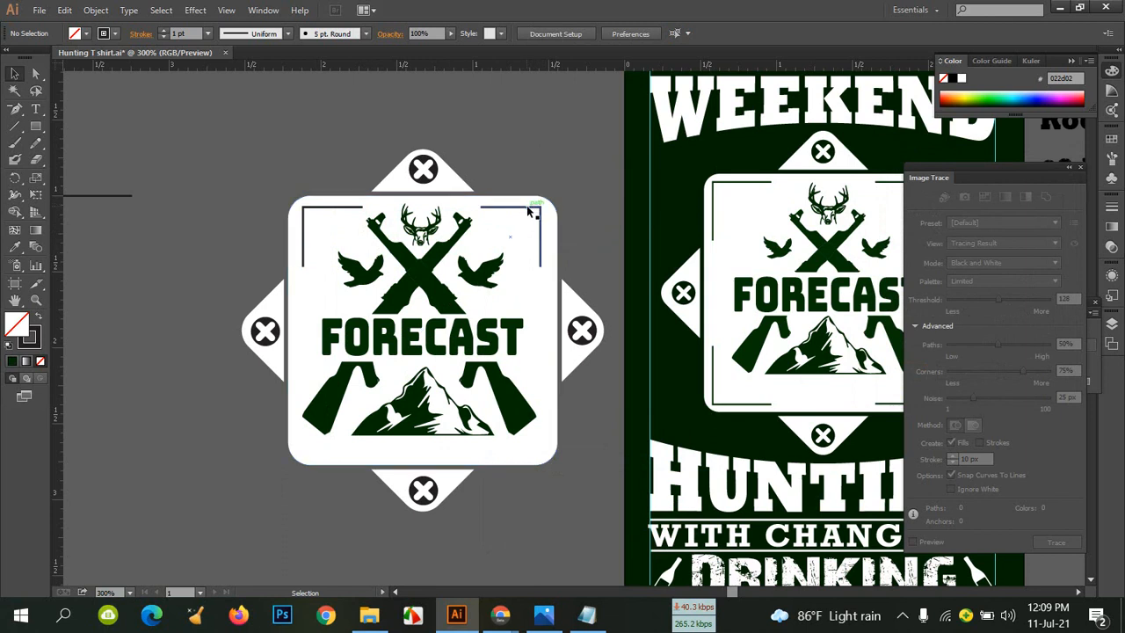
# Nudge the upper-right corner line slightly outward, toward the right and top edges of the white rounded square
pyautogui.click(530, 211)
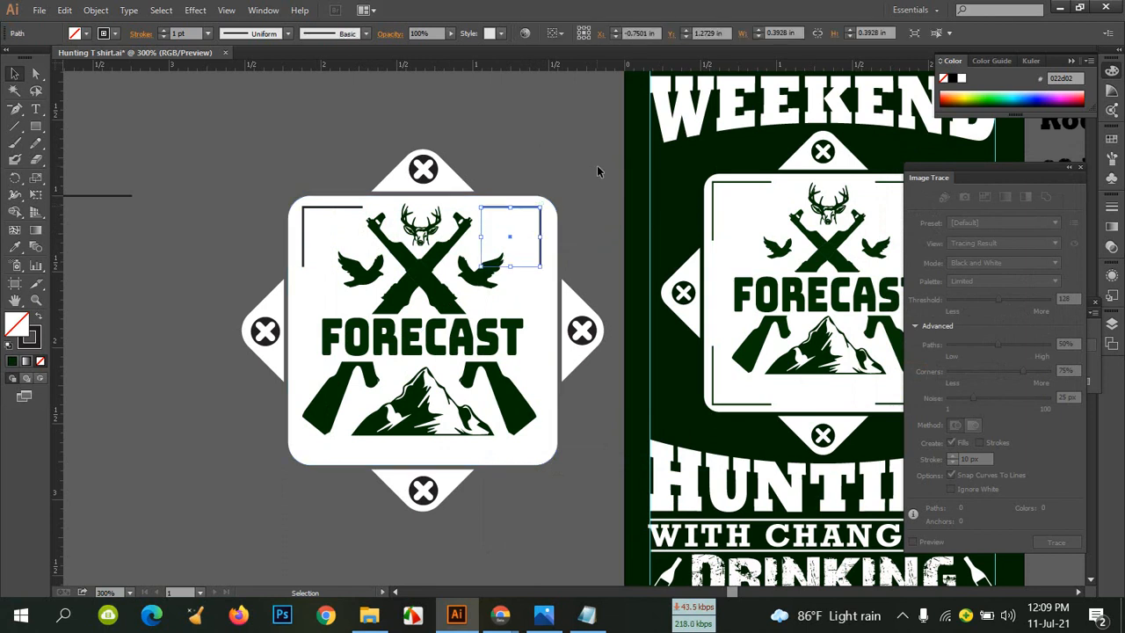
pyautogui.press('Right')
pyautogui.press('Right')
pyautogui.press('Right')
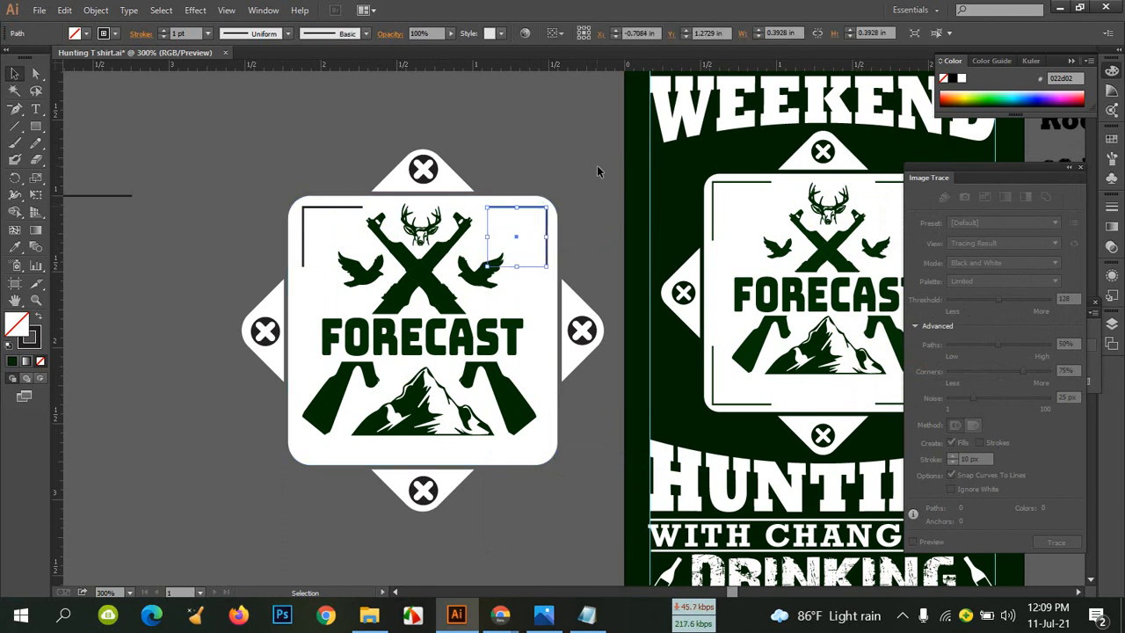
pyautogui.click(598, 173)
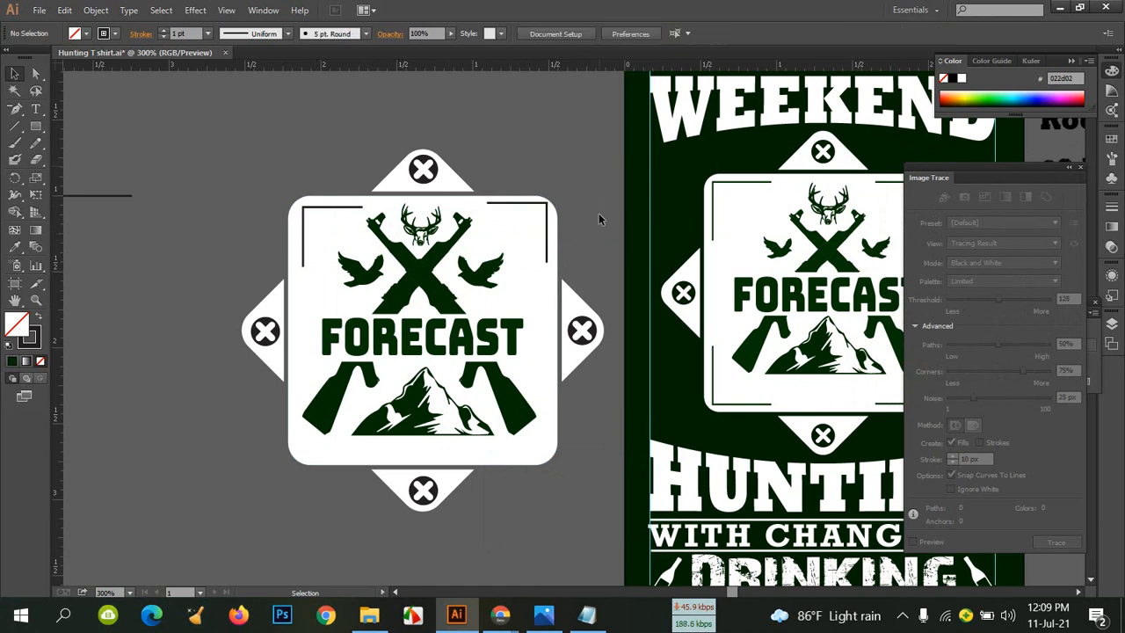
# Nudge the upper-left corner line outward to the left, and lower both upper corner lines slightly within the white square
pyautogui.click(305, 237)
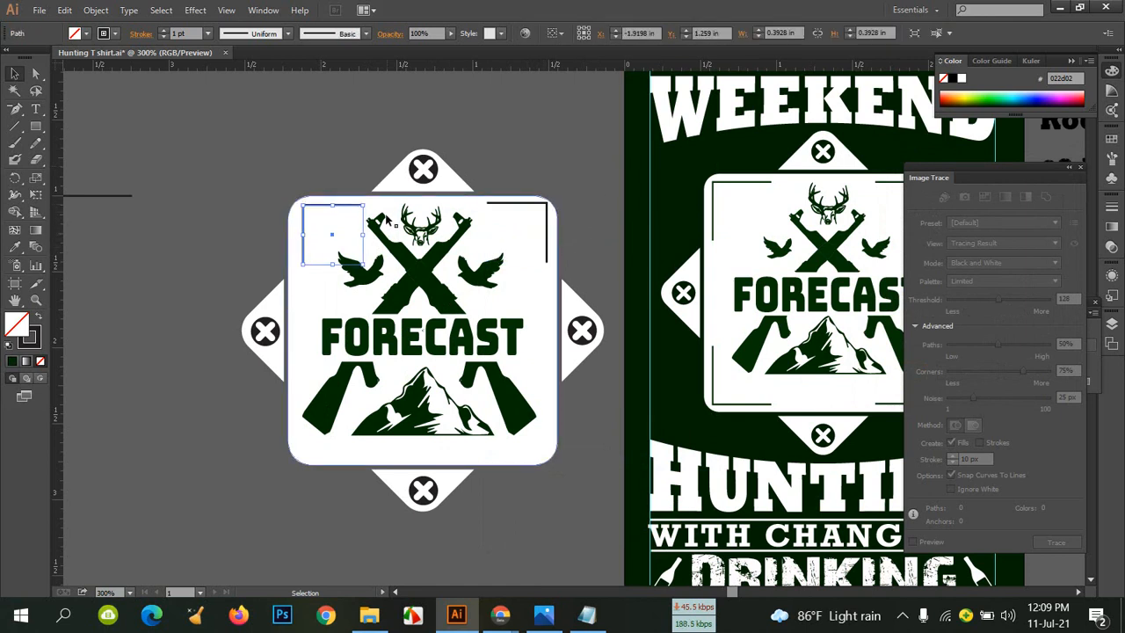
pyautogui.press('Left')
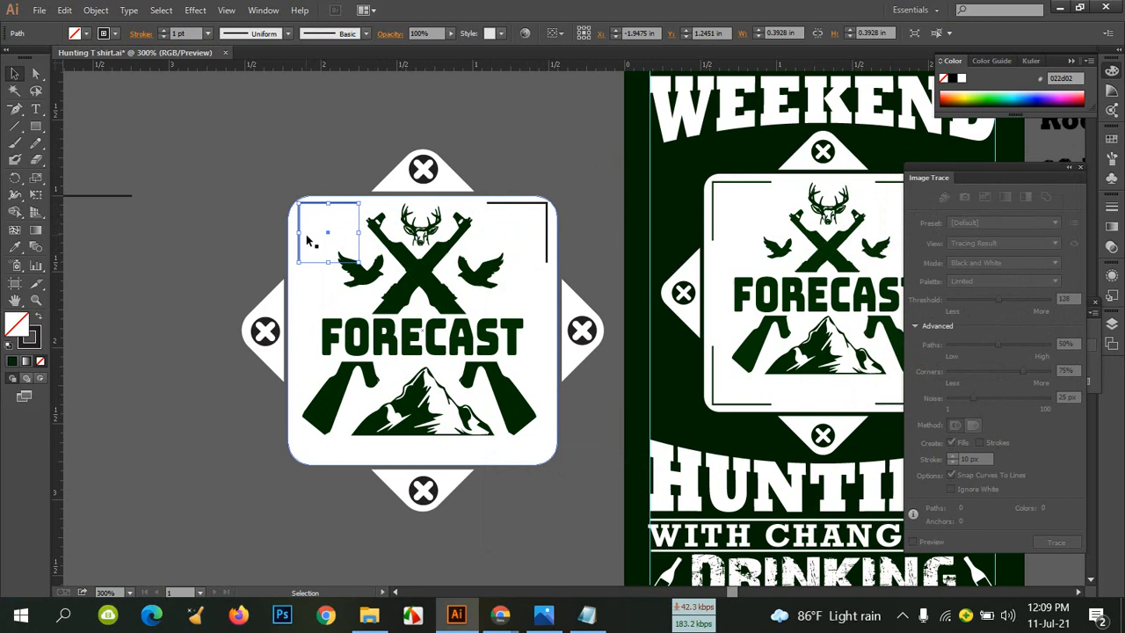
pyautogui.click(426, 143)
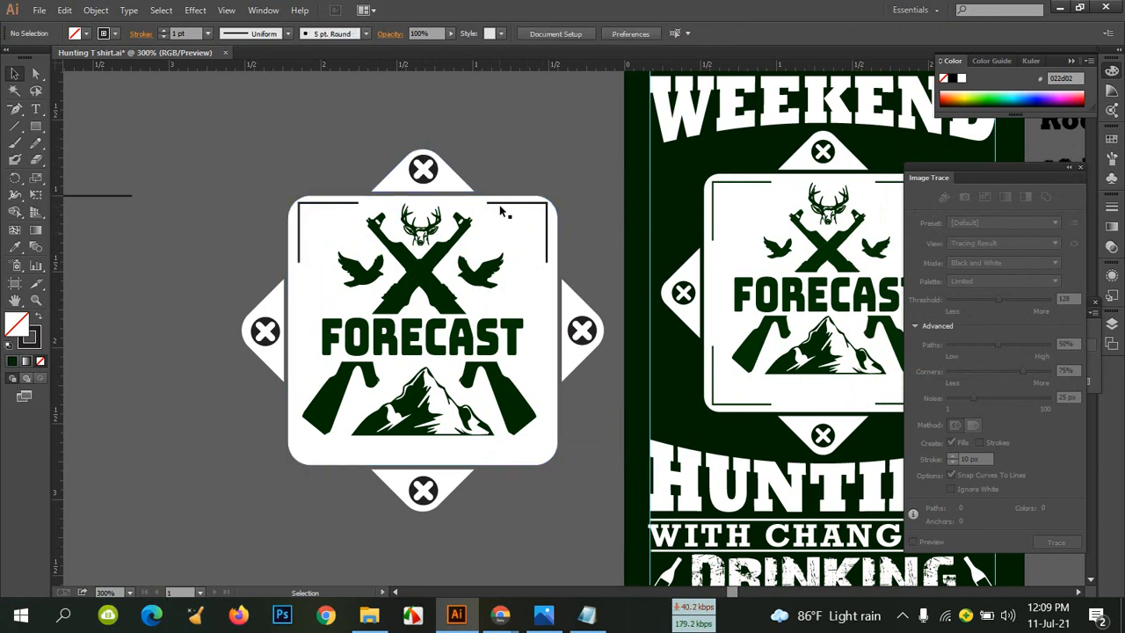
pyautogui.click(316, 203)
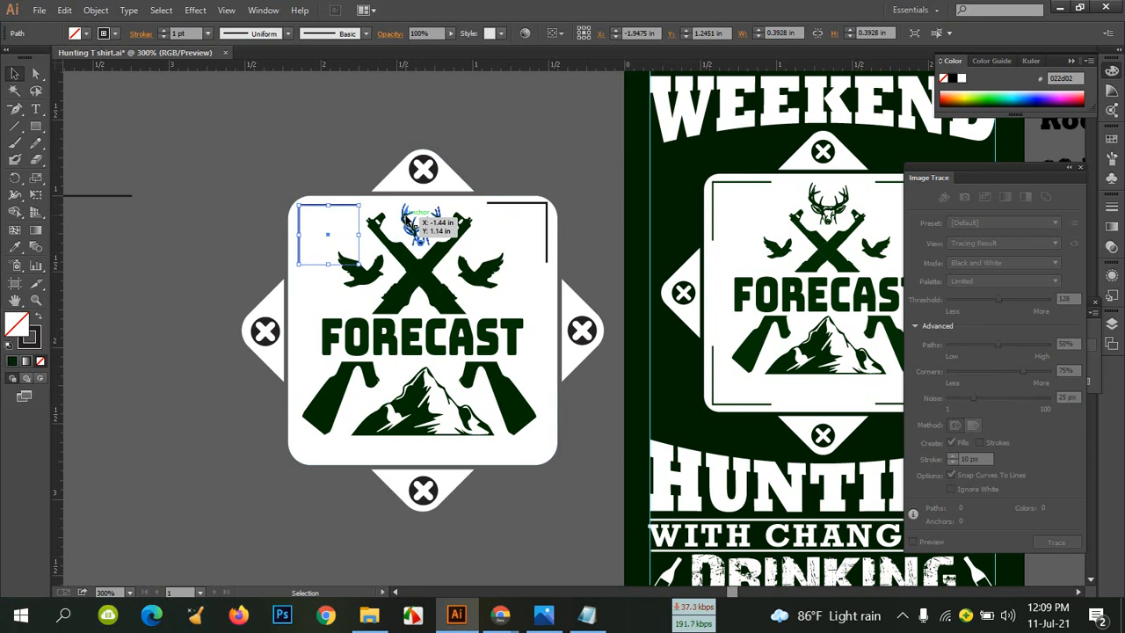
pyautogui.click(546, 214)
pyautogui.press('Down')
pyautogui.click(594, 235)
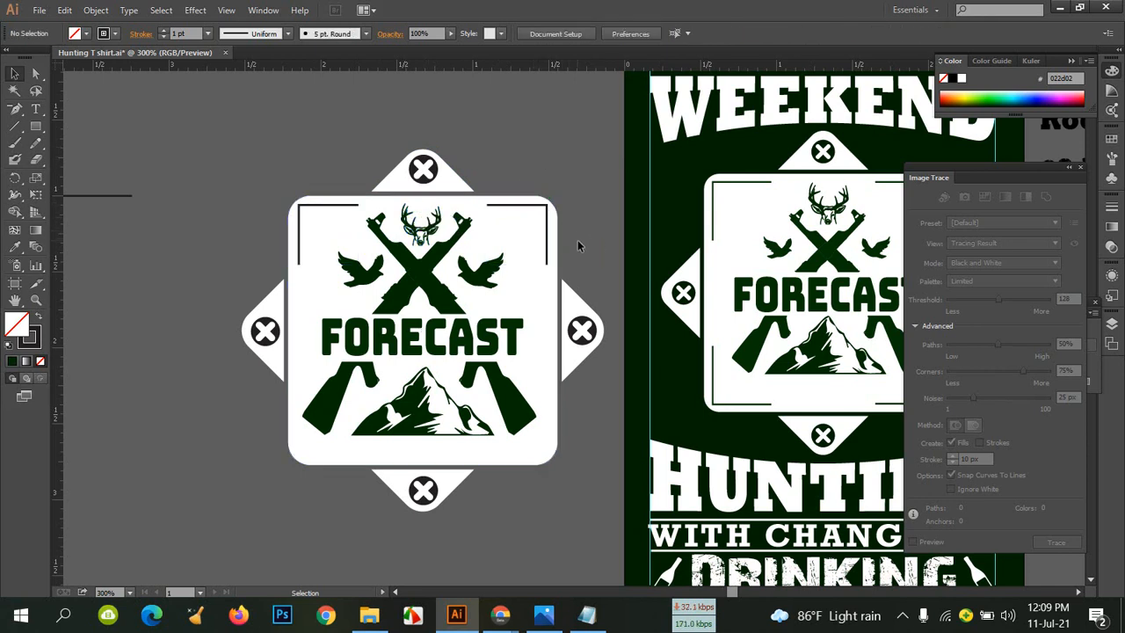
# Nudge the upper-left corner line to the same height as the upper-right corner line
pyautogui.click(533, 207)
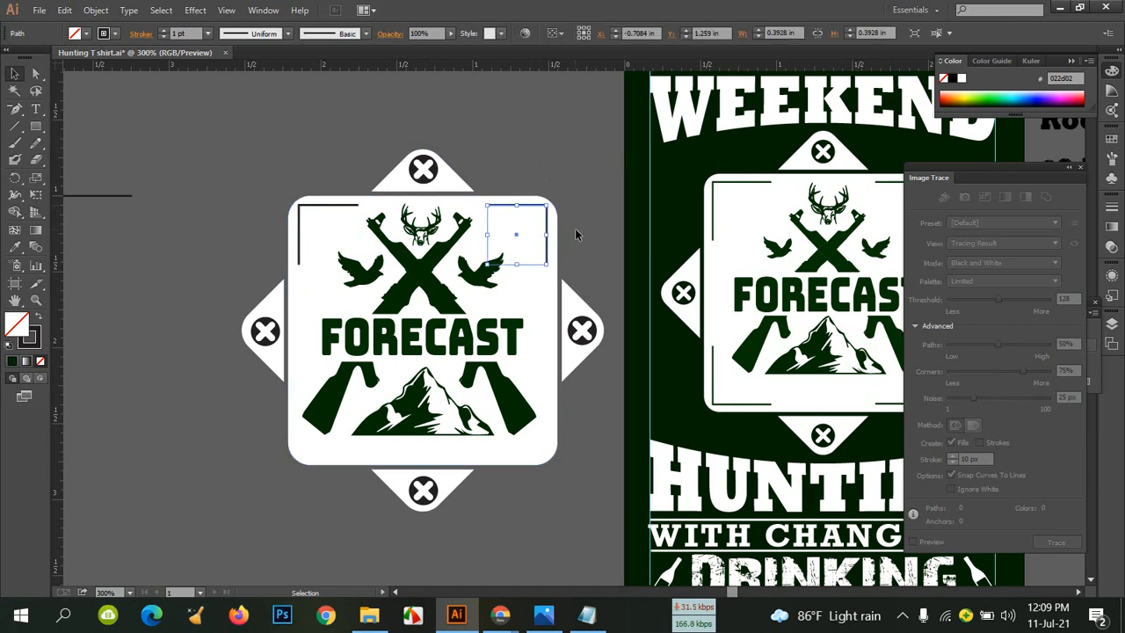
pyautogui.hotkey('ctrl', '=')
pyautogui.hotkey('ctrl', '=')
pyautogui.scroll(1, 575, 224)
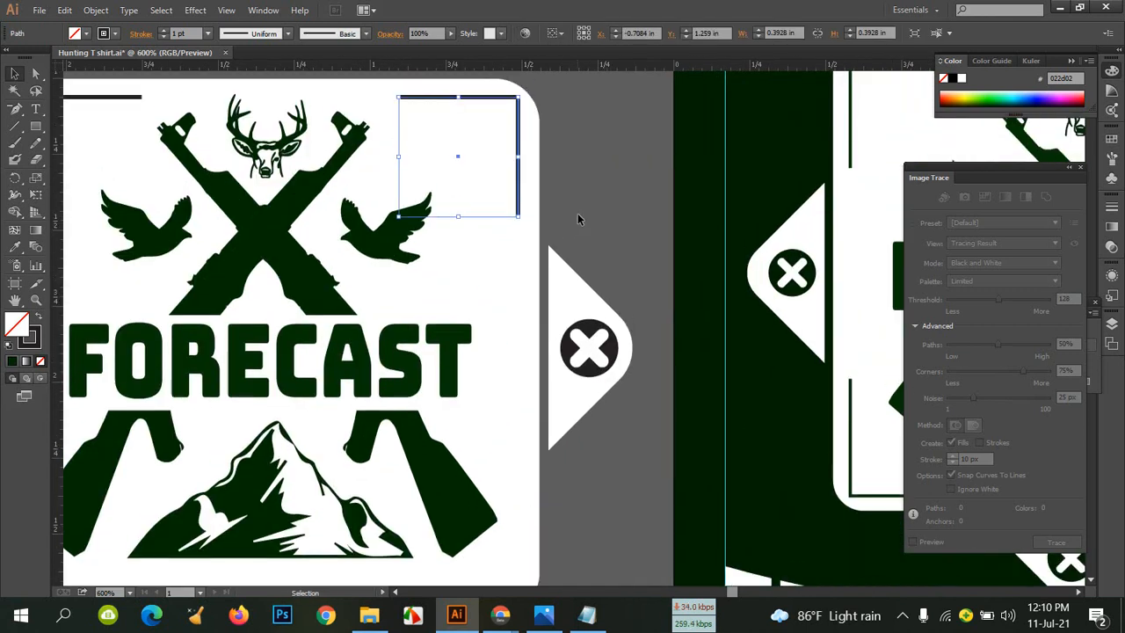
pyautogui.scroll(3, 577, 218)
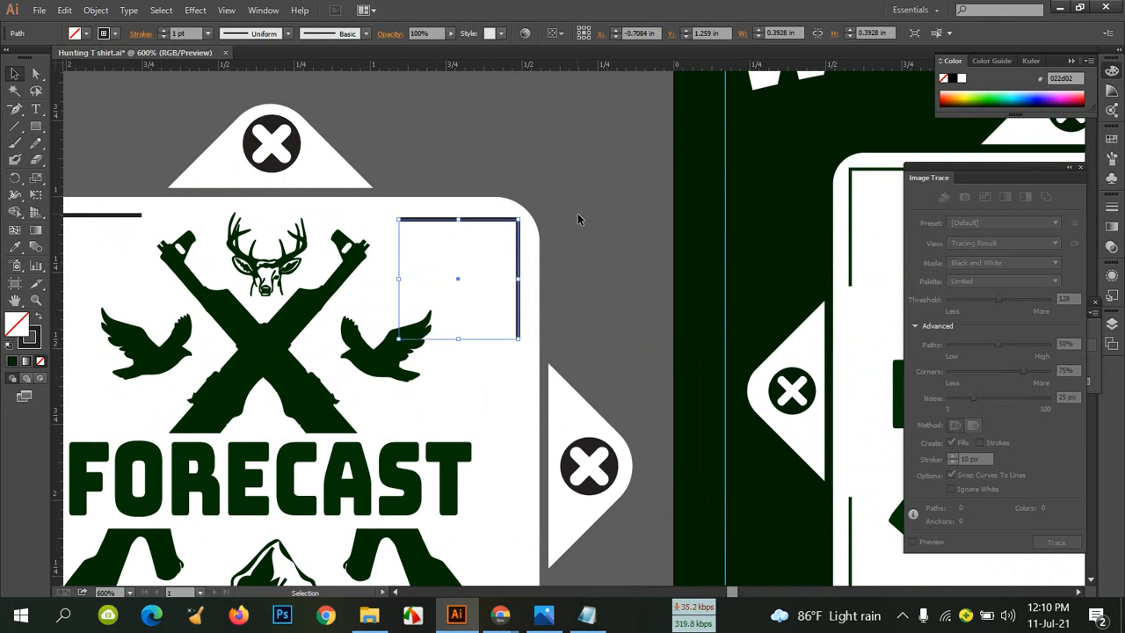
pyautogui.click(577, 215)
pyautogui.moveTo(469, 269); pyautogui.dragTo(630, 268)
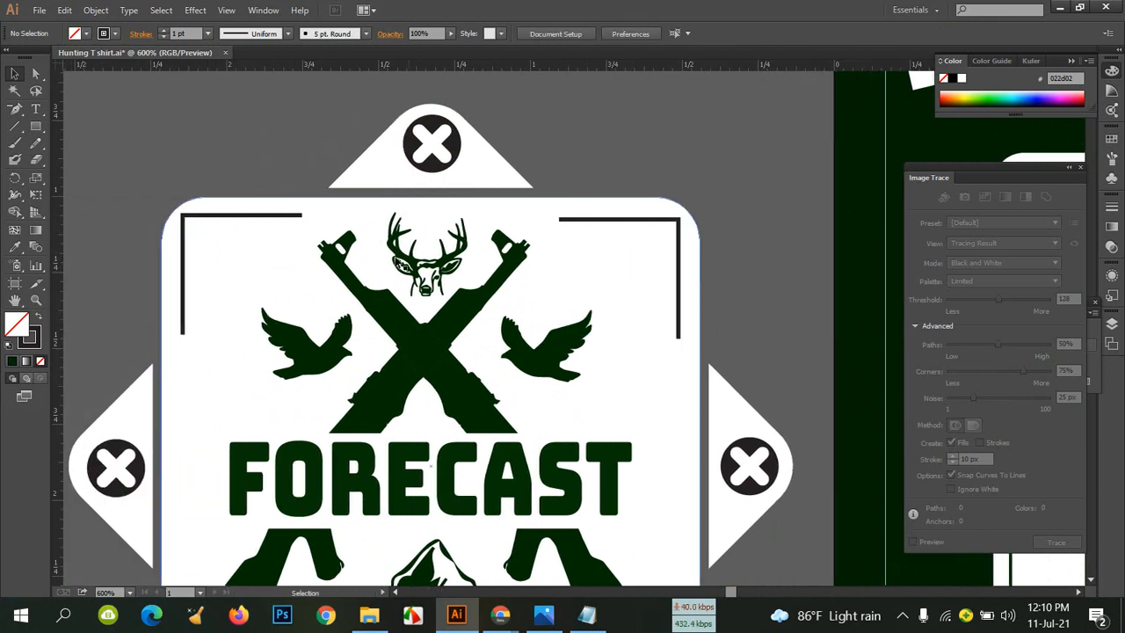
pyautogui.click(261, 222)
pyautogui.click(594, 173)
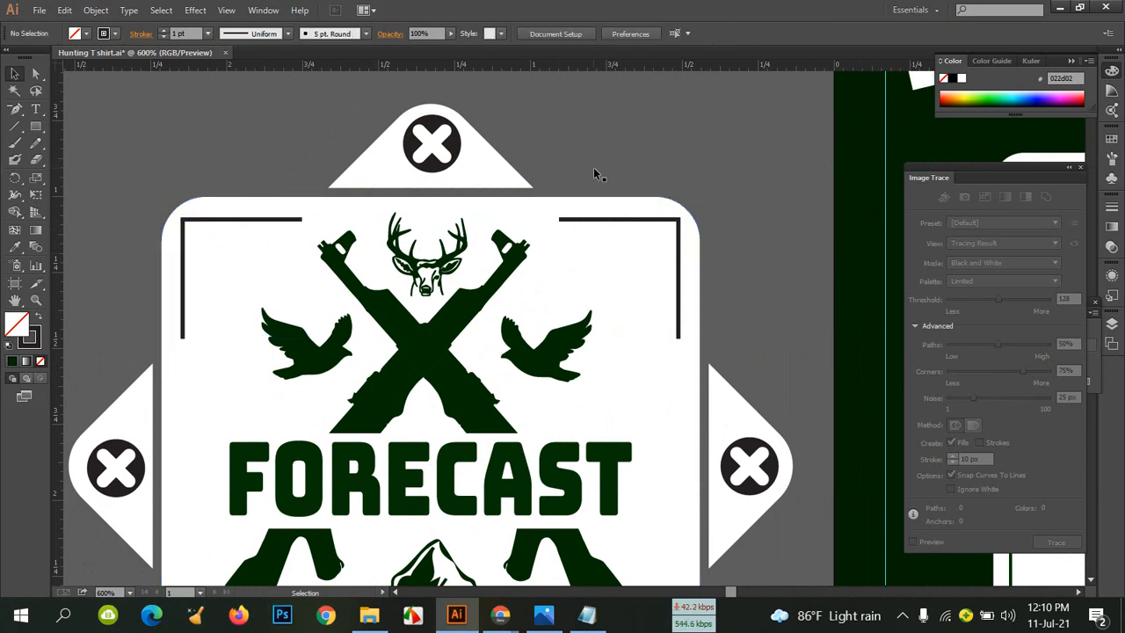
# Create a copy of both upper corner lines reflected across the horizontal axis
pyautogui.click(257, 219)
pyautogui.keyDown('shift'); pyautogui.click(594, 219); pyautogui.keyUp('shift')
pyautogui.keyDown('shift'); pyautogui.click(594, 220); pyautogui.keyUp('shift')
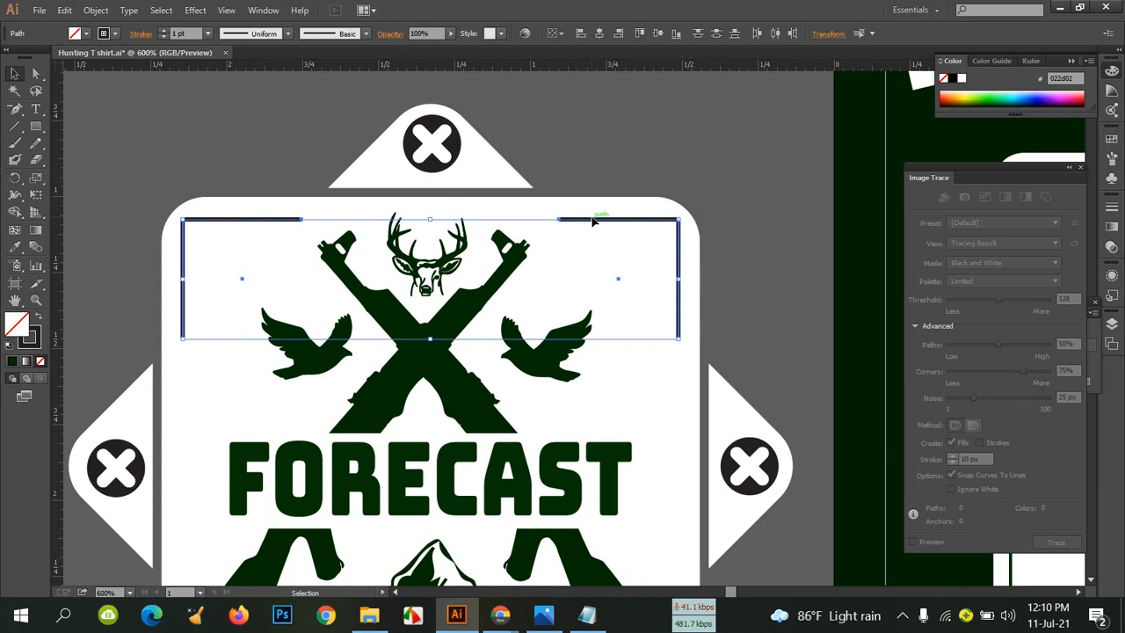
pyautogui.rightClick(593, 221)
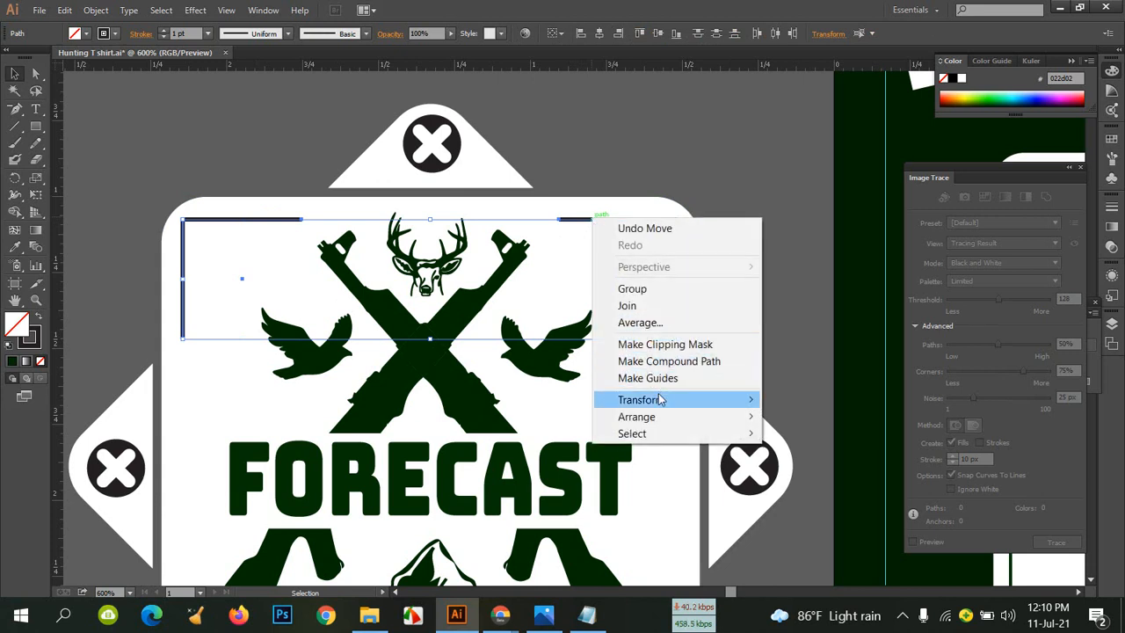
pyautogui.moveTo(760, 405)
pyautogui.click(817, 455)
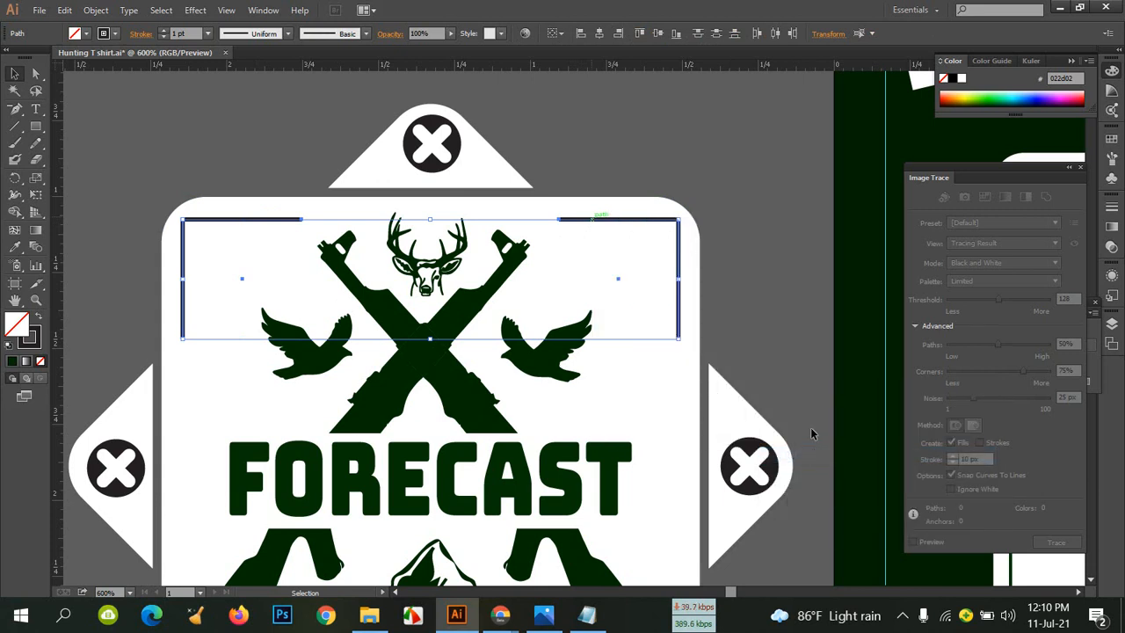
pyautogui.click(874, 212)
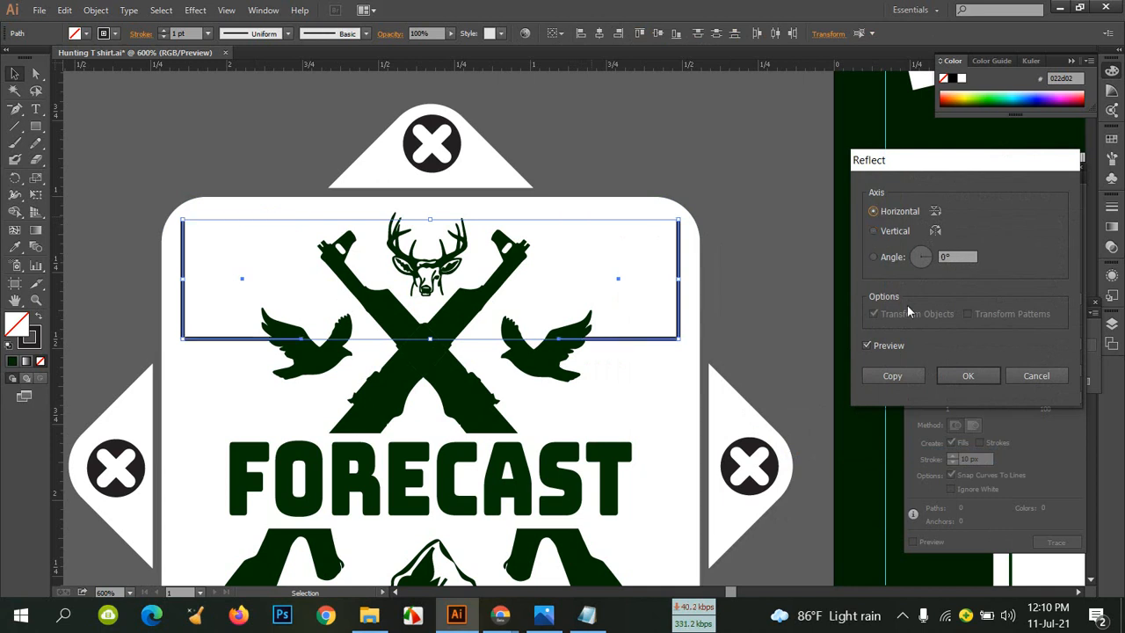
pyautogui.click(918, 377)
# Move the reflected pair of corner lines straight down into the lower corners of the white square
pyautogui.scroll(-2, 803, 296)
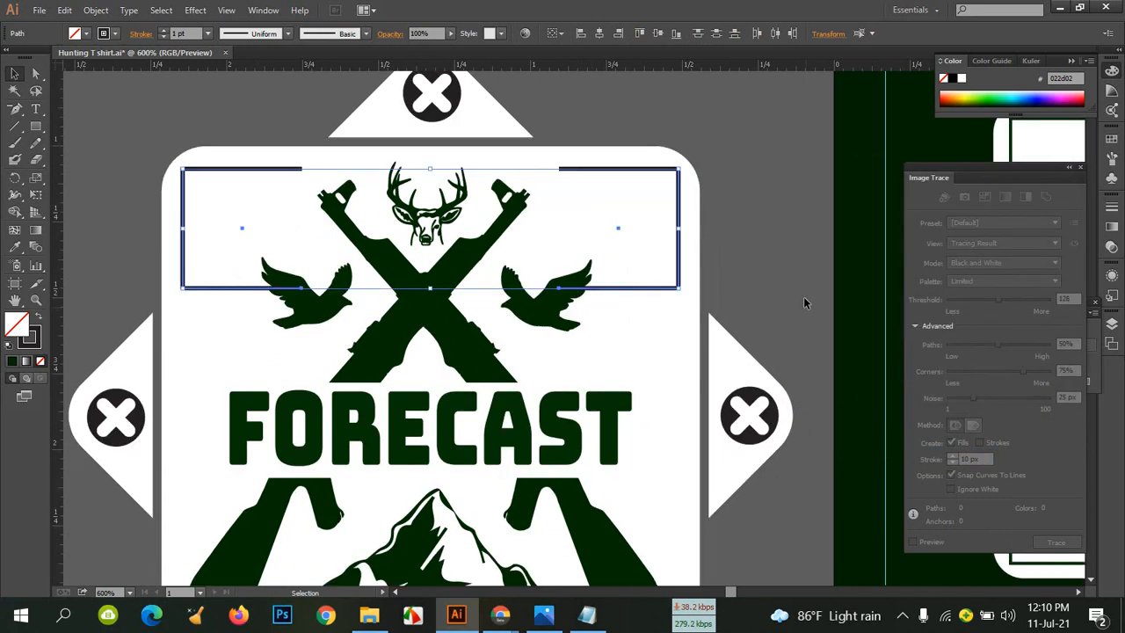
pyautogui.scroll(-2, 708, 263)
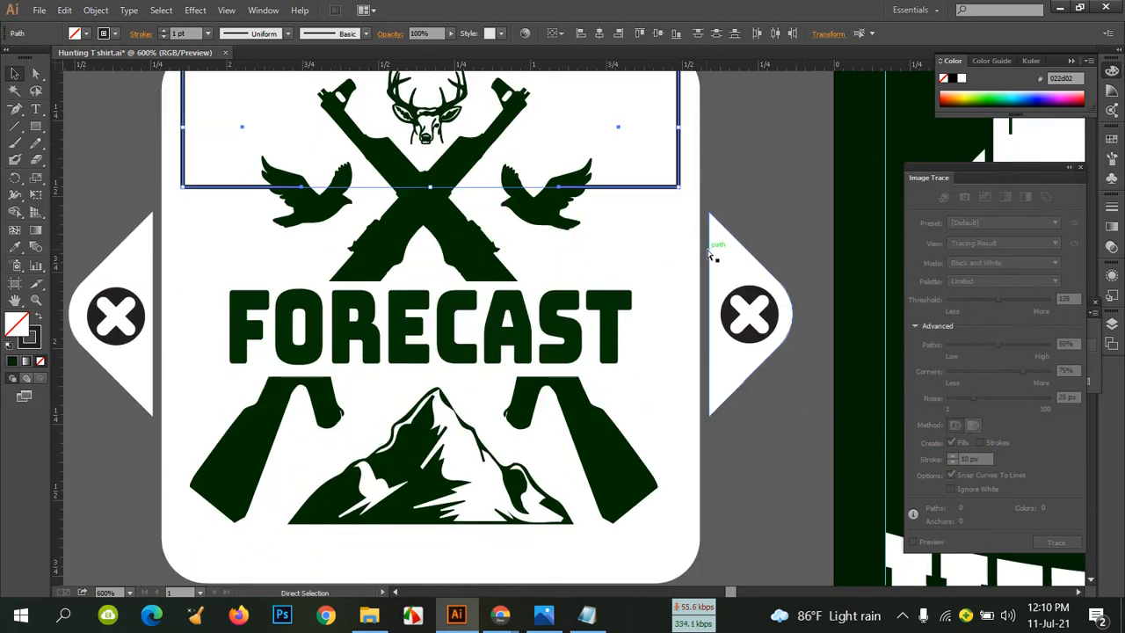
pyautogui.hotkey('ctrl', '-')
pyautogui.moveTo(603, 239); pyautogui.dragTo(603, 489)
pyautogui.click(696, 470)
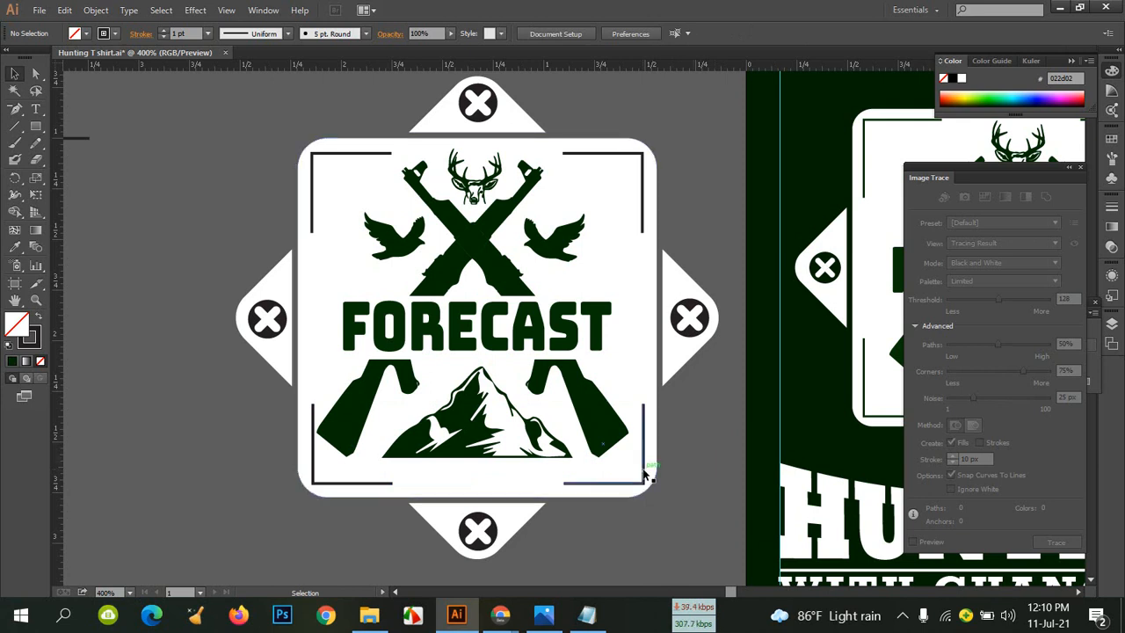
# Scale the grouped badge with its rifles and lettering proportionally about its centre to about 2.45 in wide
pyautogui.click(594, 442)
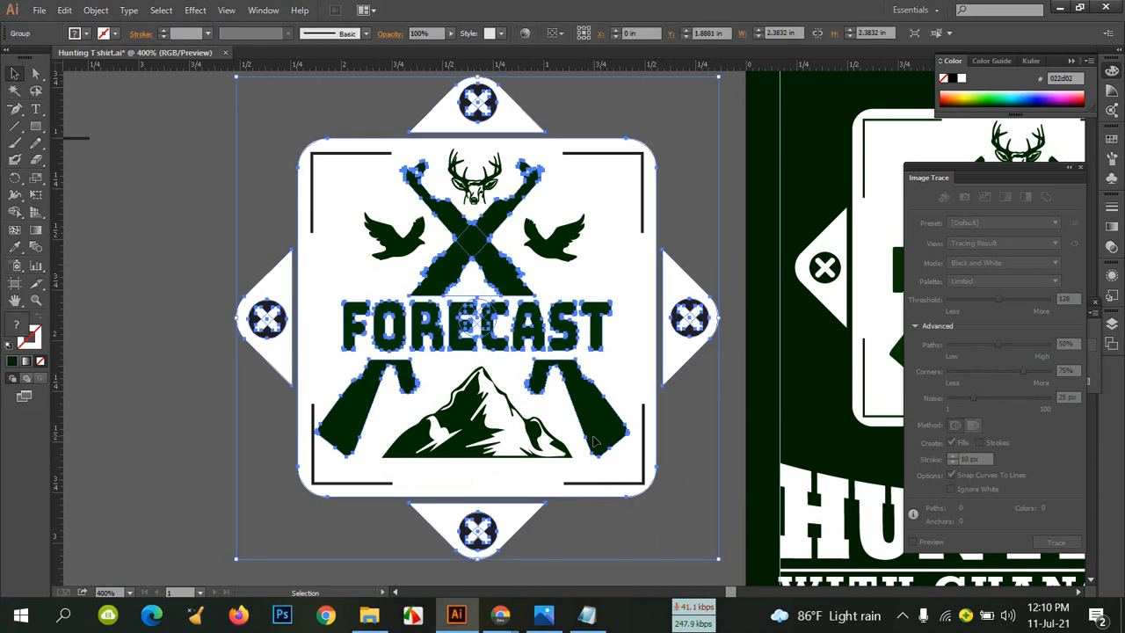
pyautogui.press('shift')
pyautogui.moveTo(719, 561); pyautogui.dragTo(712, 556)
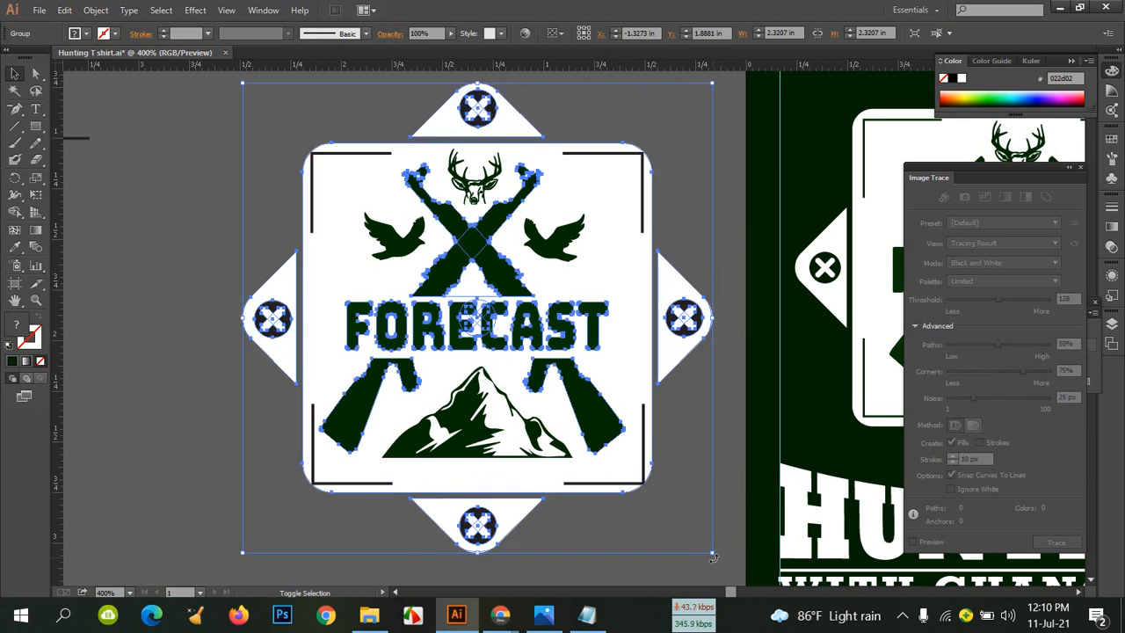
pyautogui.moveTo(711, 553); pyautogui.dragTo(723, 566)
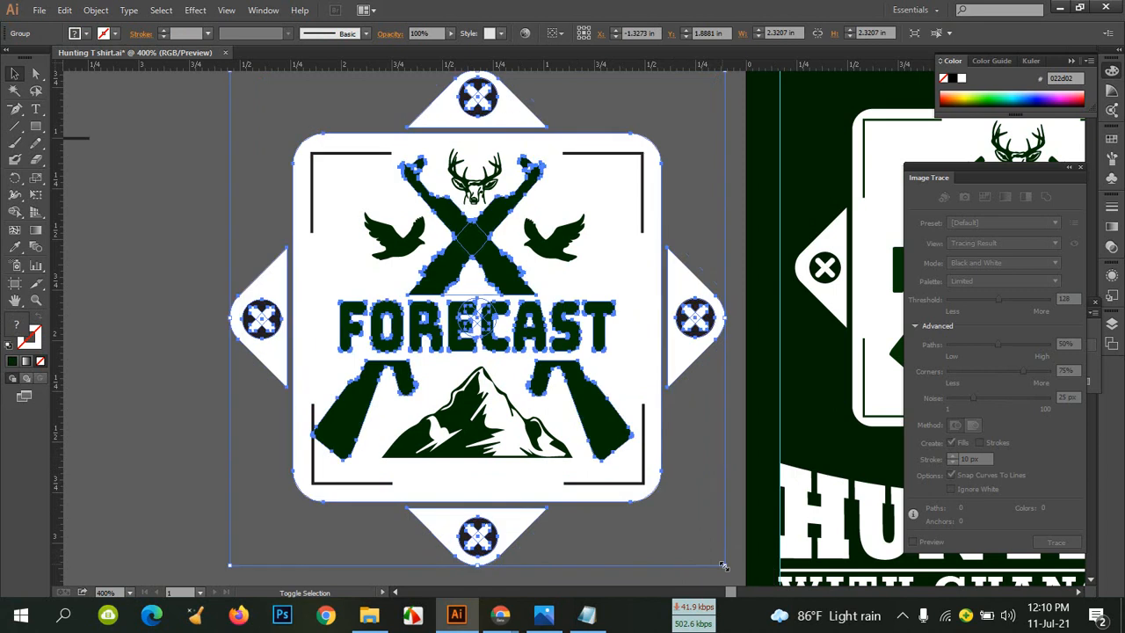
pyautogui.click(203, 366)
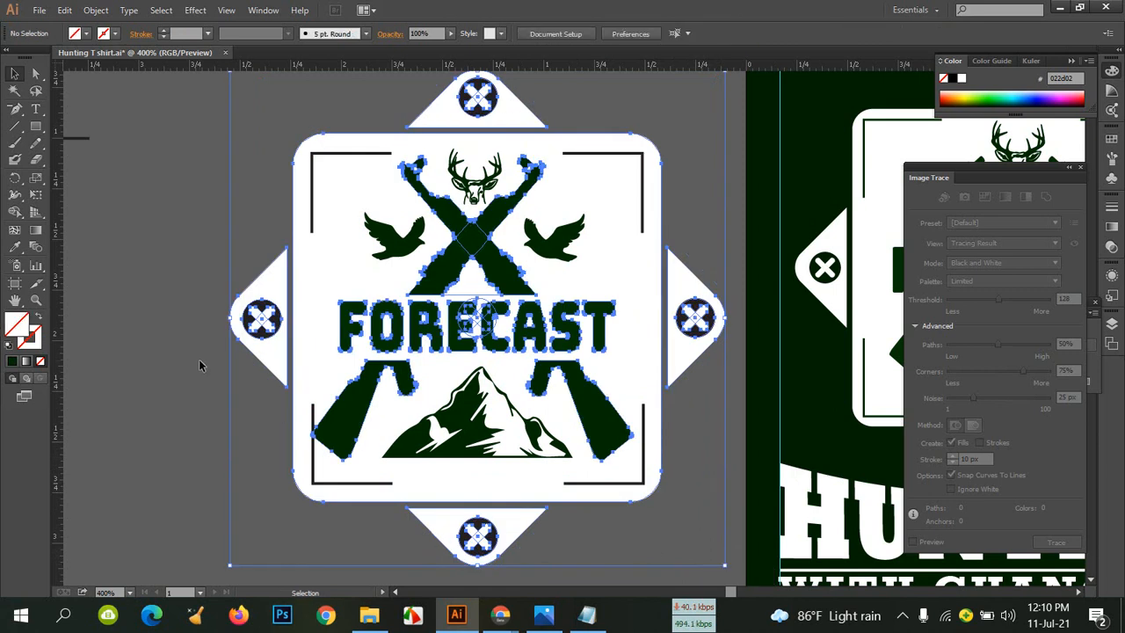
# Ungroup the badge so the frame shapes, rifles and FORECAST lettering can be selected separately
pyautogui.click(354, 400)
pyautogui.rightClick(354, 400)
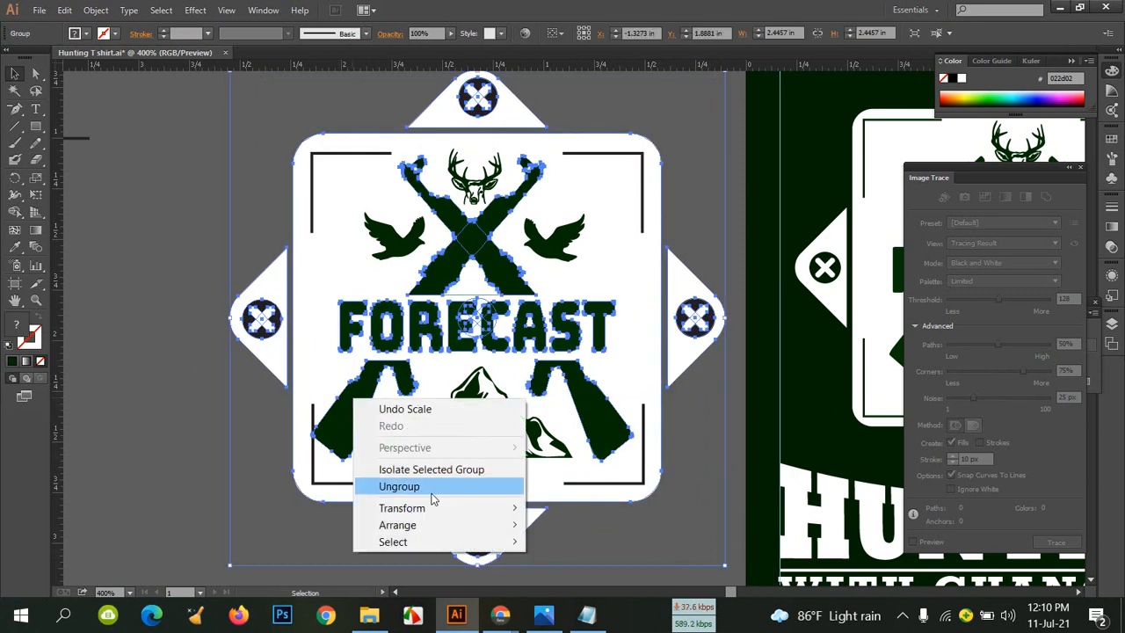
pyautogui.click(431, 487)
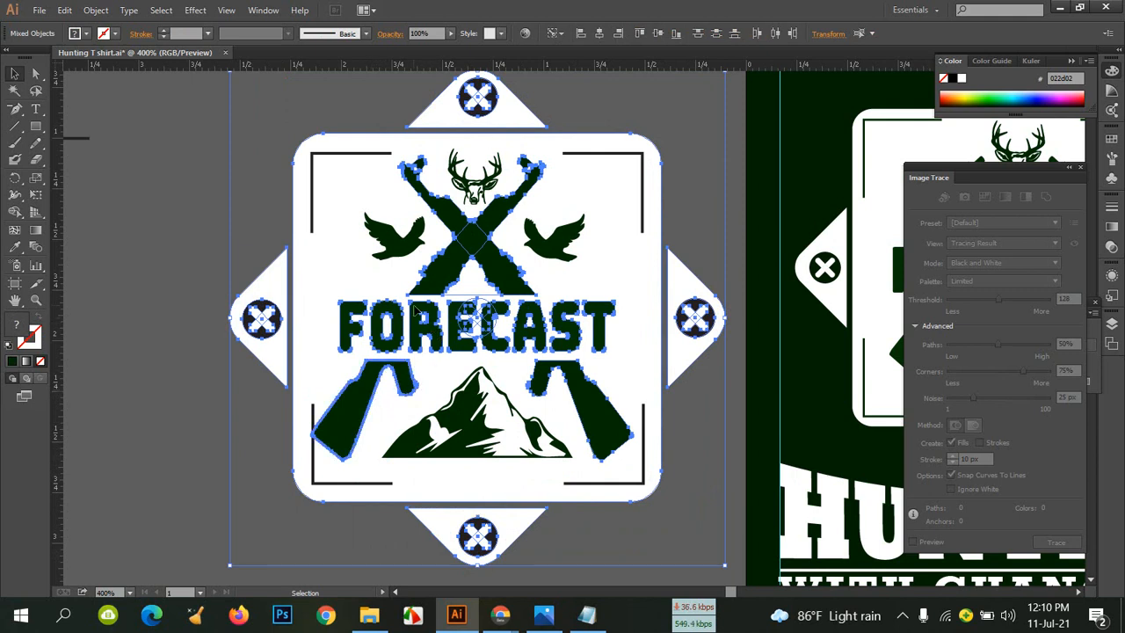
pyautogui.click(266, 439)
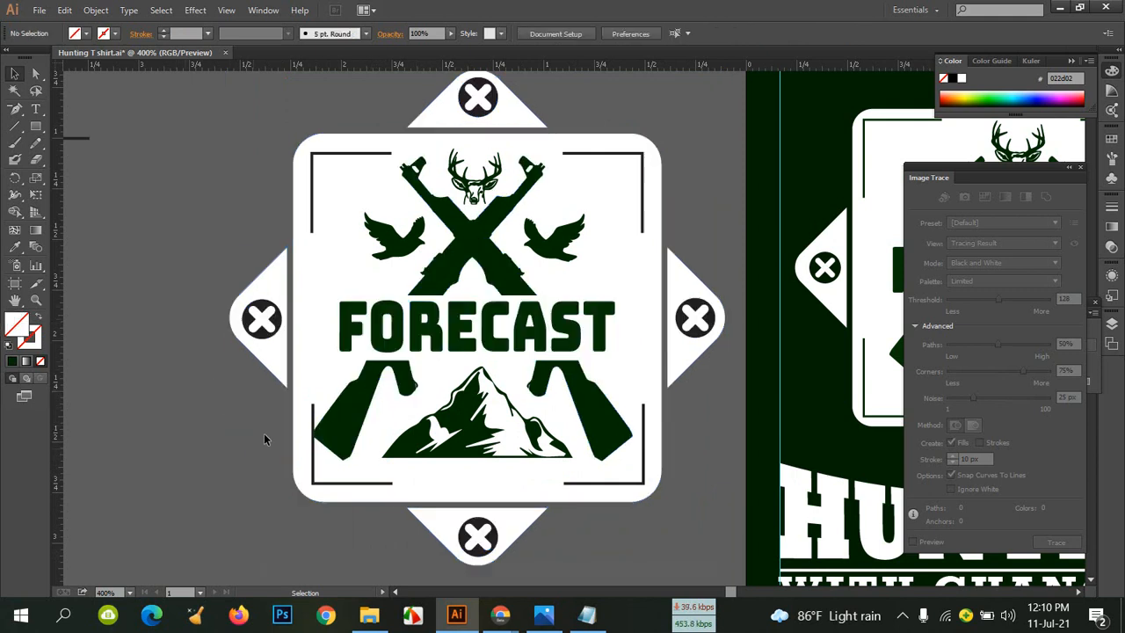
pyautogui.click(373, 178)
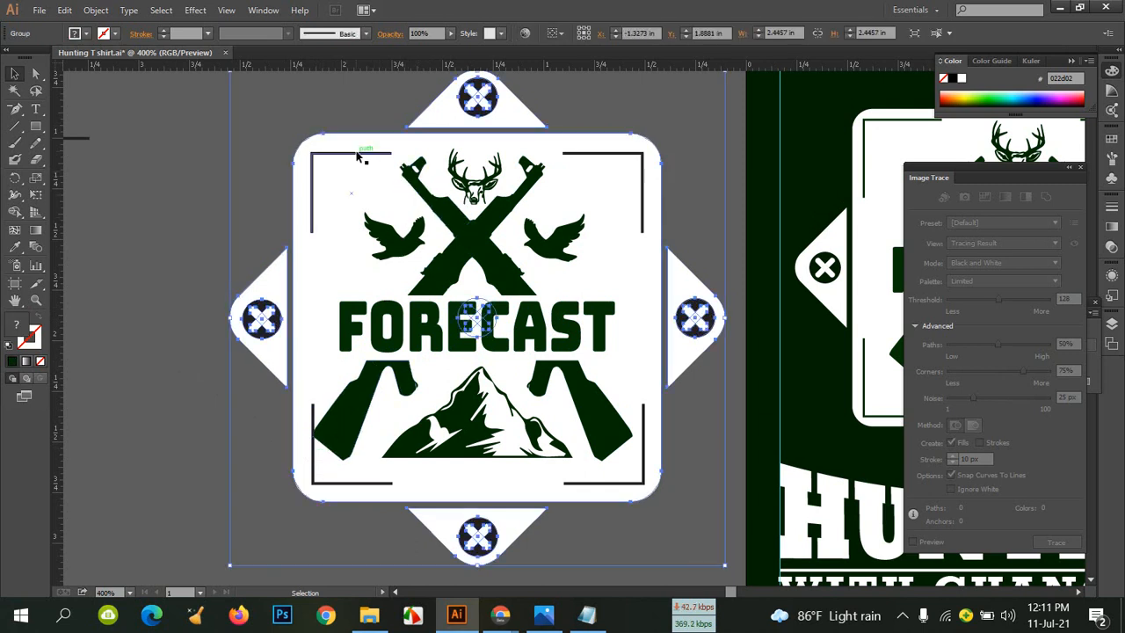
pyautogui.click(293, 204)
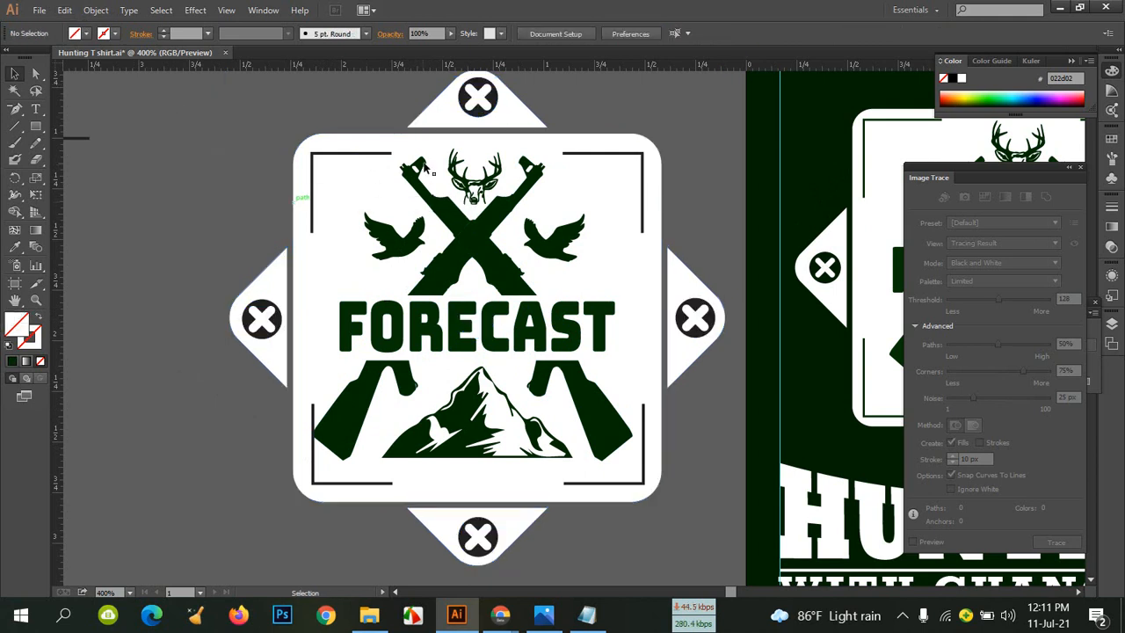
# Scale the inner artwork and right-hand corner lines down proportionally about their centre, making the FORECAST lettering about 1.31 in wide
pyautogui.moveTo(371, 174)
pyautogui.mouseDown()
pyautogui.moveTo(587, 334)
pyautogui.moveTo(624, 466)
pyautogui.mouseUp()
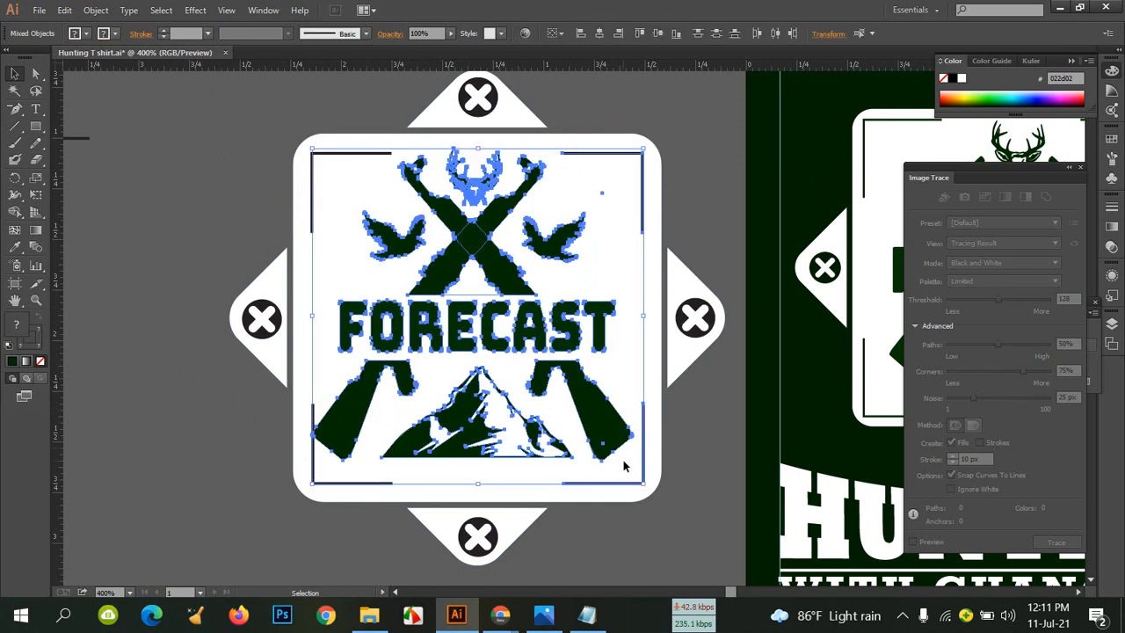
pyautogui.press('shift')
pyautogui.moveTo(643, 482); pyautogui.dragTo(639, 478)
pyautogui.click(208, 134)
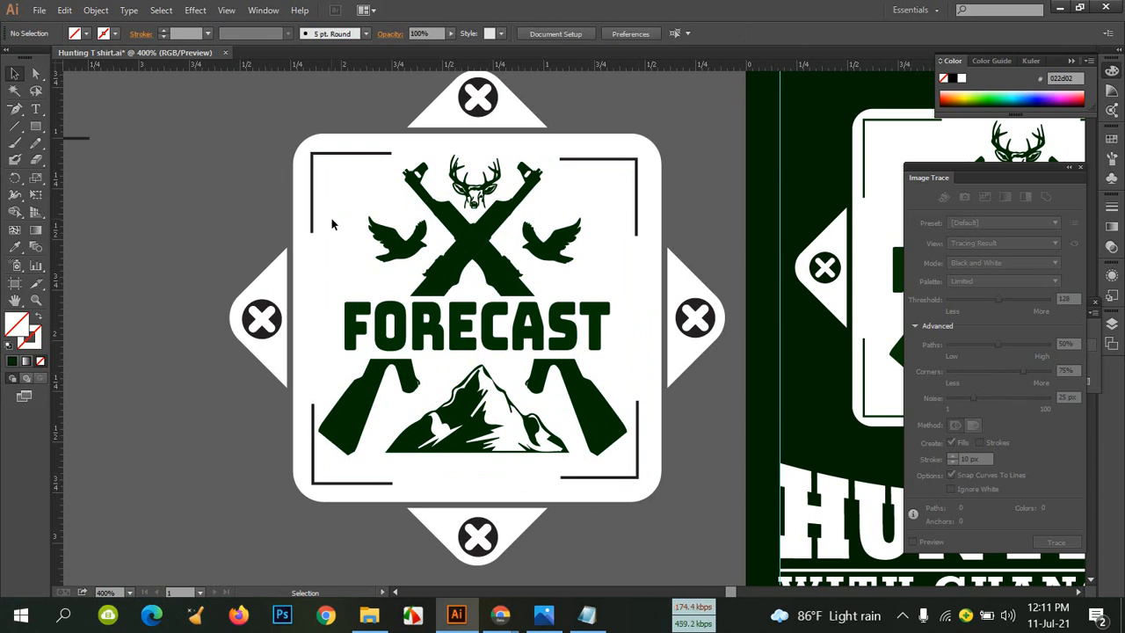
# Shrink the rifles, animals, lettering, mountain and right-hand corner lines proportionally a little further about their common centre
pyautogui.click(488, 325)
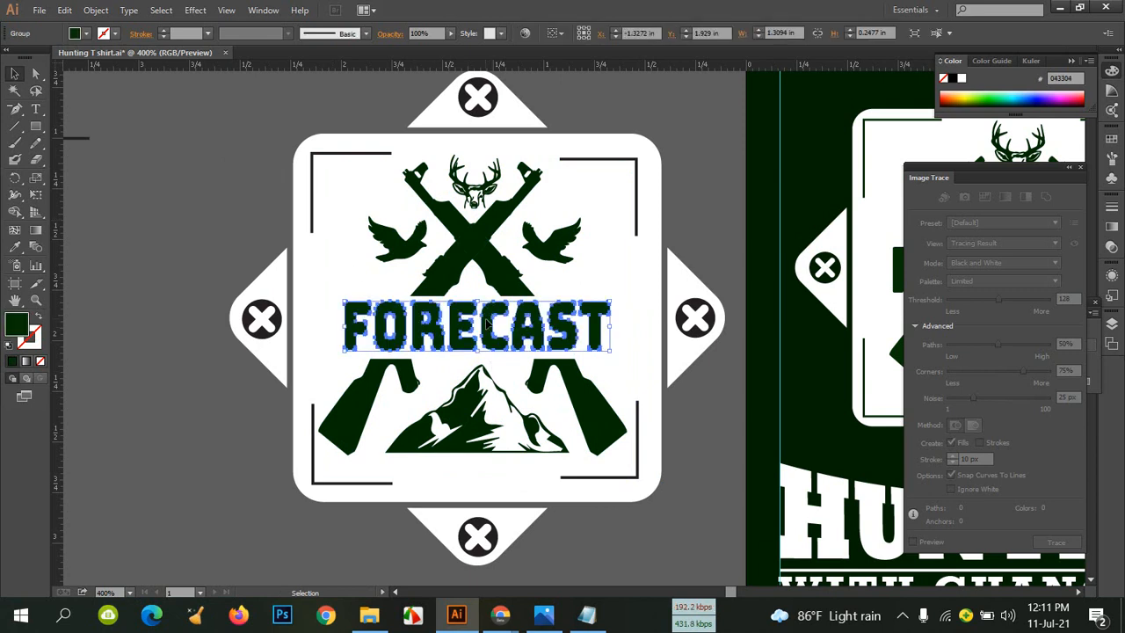
pyautogui.click(313, 189)
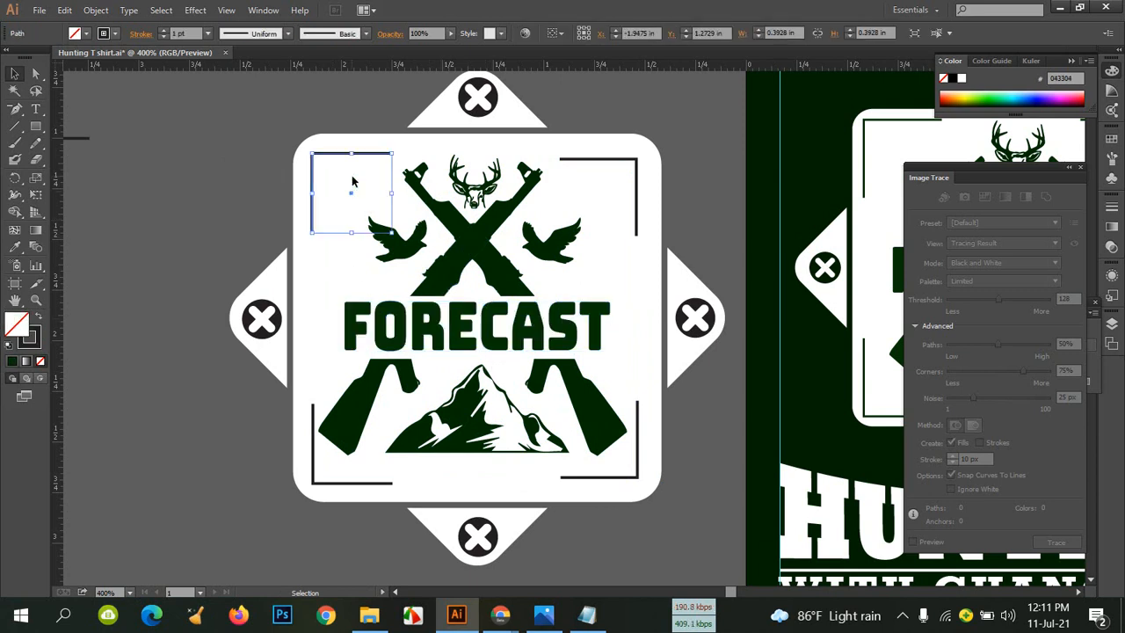
pyautogui.moveTo(367, 180)
pyautogui.mouseDown()
pyautogui.moveTo(425, 271)
pyautogui.moveTo(590, 369)
pyautogui.moveTo(619, 460)
pyautogui.mouseUp()
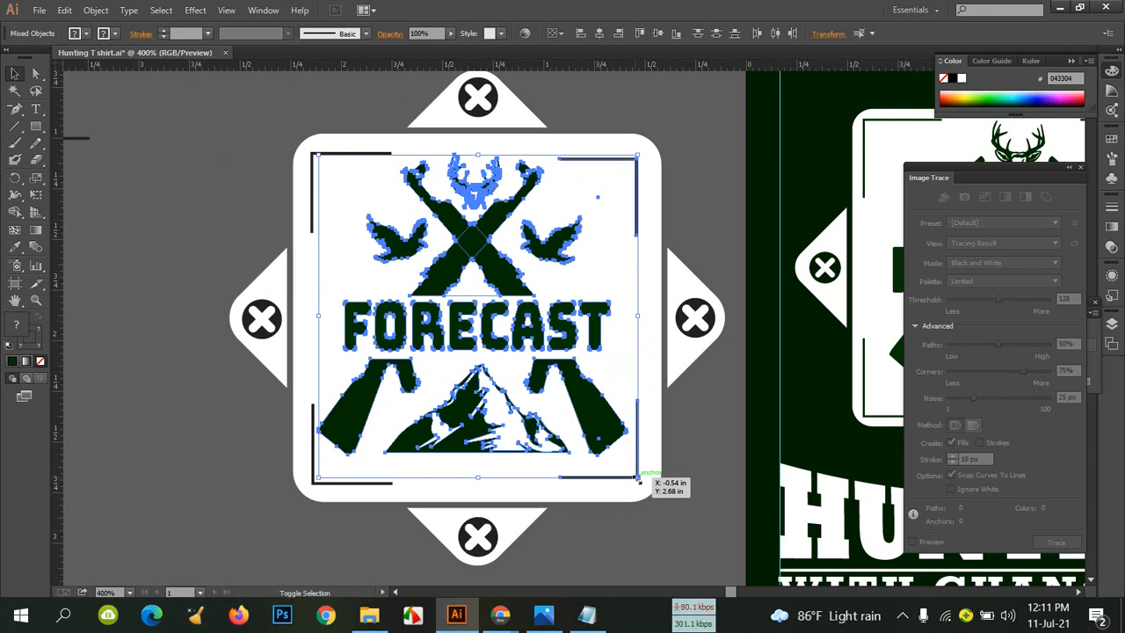
pyautogui.moveTo(637, 477); pyautogui.dragTo(631, 470)
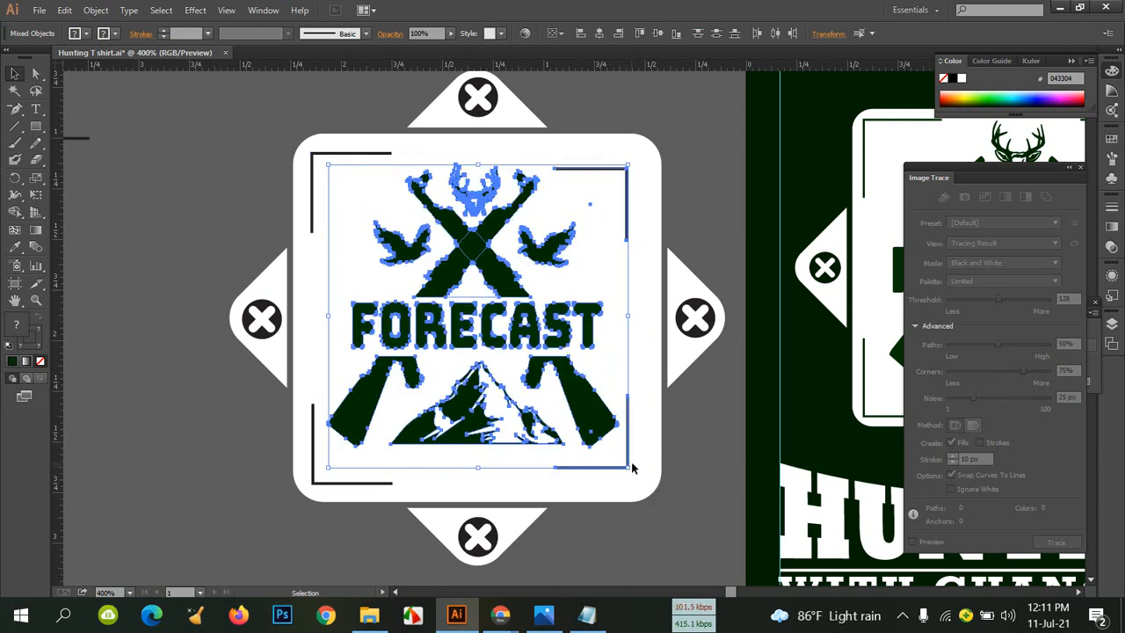
# Bring the inner artwork and right-hand corner lines back to a slightly larger size, making the FORECAST lettering about 1.31 in wide
pyautogui.click(191, 174)
pyautogui.moveTo(361, 180)
pyautogui.mouseDown()
pyautogui.moveTo(492, 260)
pyautogui.moveTo(591, 357)
pyautogui.moveTo(601, 452)
pyautogui.mouseUp()
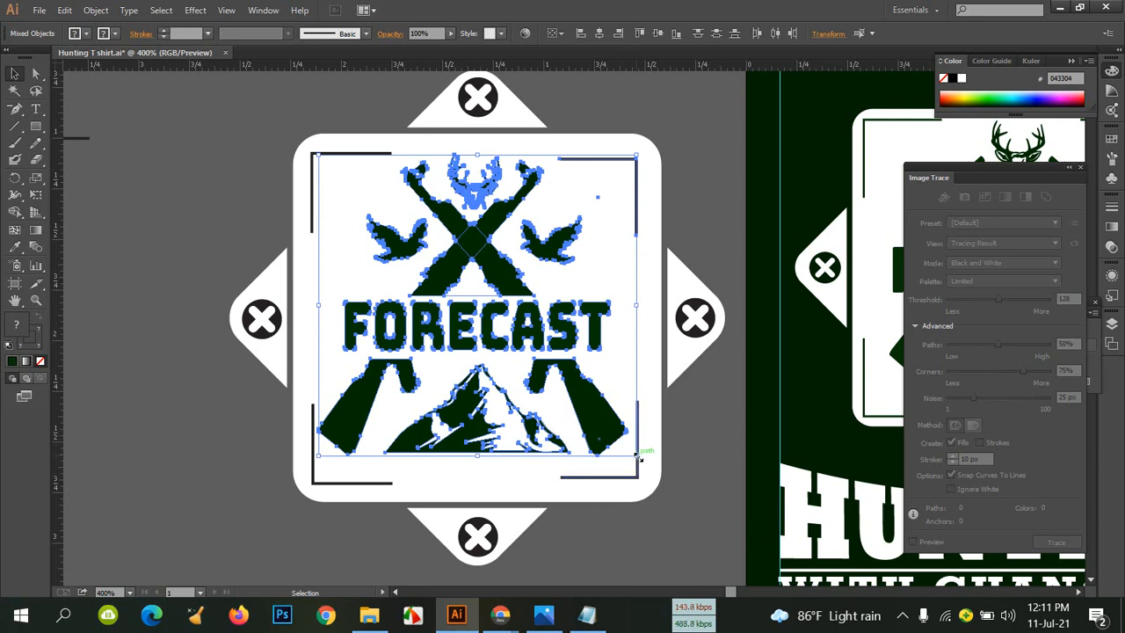
pyautogui.click(691, 189)
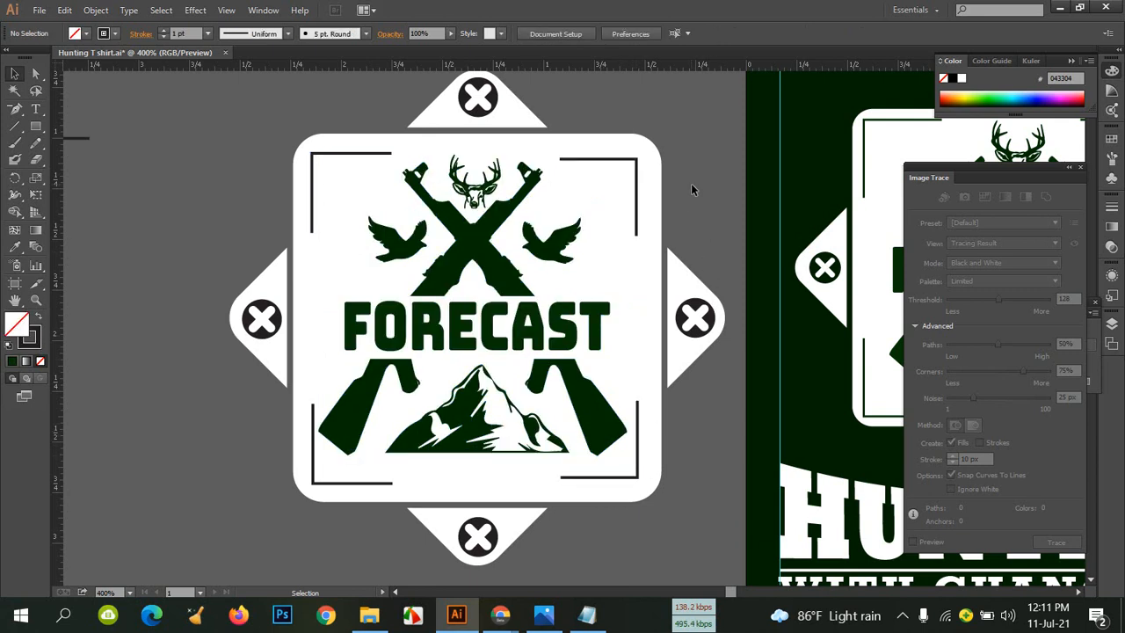
# Nudge the badge's upper-right corner line up and right to about X -0.70 in, level with the upper-left corner line
pyautogui.click(614, 159)
pyautogui.press('Up')
pyautogui.press('Up')
pyautogui.press('Right')
pyautogui.press('Right')
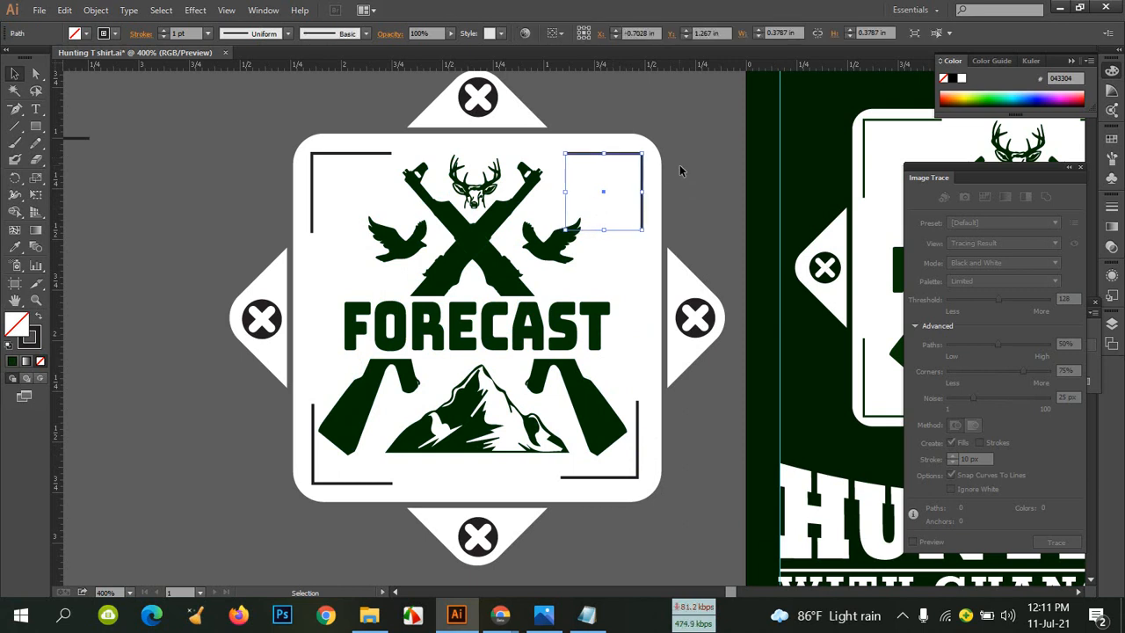
pyautogui.press('Up')
# Nudge the badge's lower-right corner line down and right to about X -0.68 in, Y 2.53 in
pyautogui.click(637, 476)
pyautogui.press('Down')
pyautogui.press('Down')
pyautogui.press('Right')
pyautogui.press('Right')
pyautogui.press('Down')
pyautogui.press('Right')
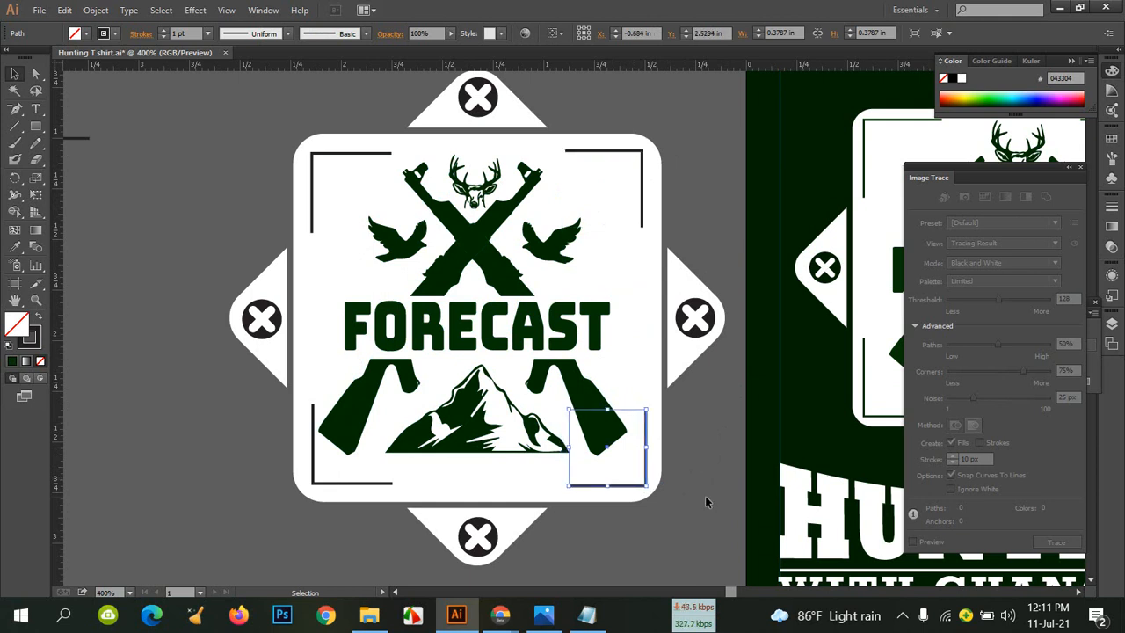
# Nudge the badge's upper-left corner line left and up to about X -1.98 in, Y 1.26 in
pyautogui.click(332, 153)
pyautogui.press('Left')
pyautogui.press('Left')
pyautogui.press('Up')
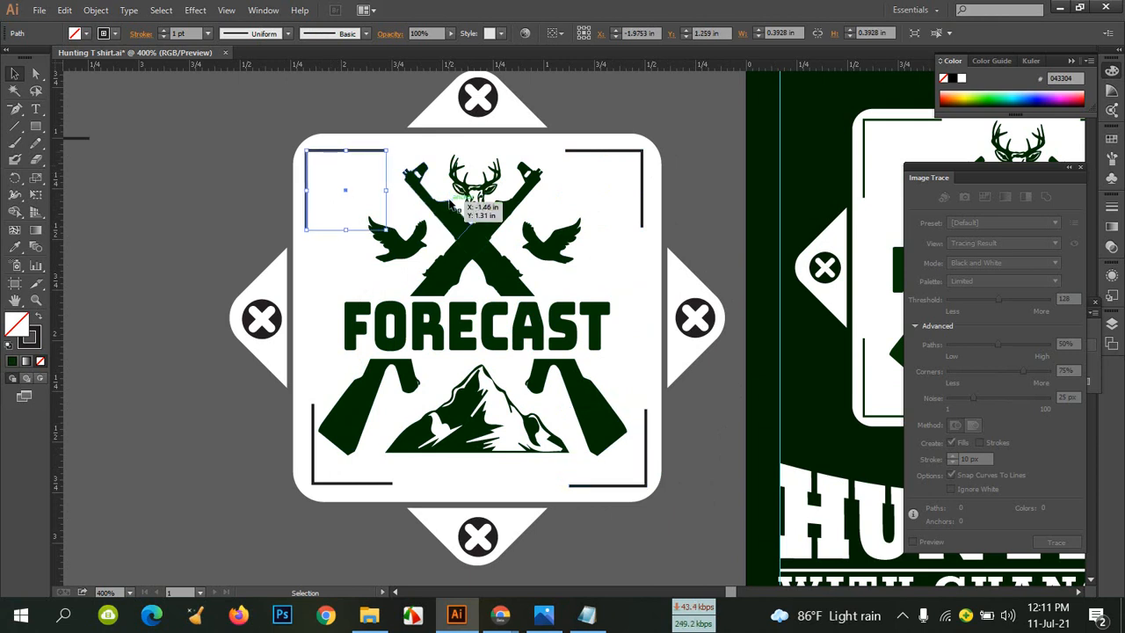
# Nudge the badge's lower-left corner line left and down to about X -1.97 in, Y 2.54 in
pyautogui.click(314, 478)
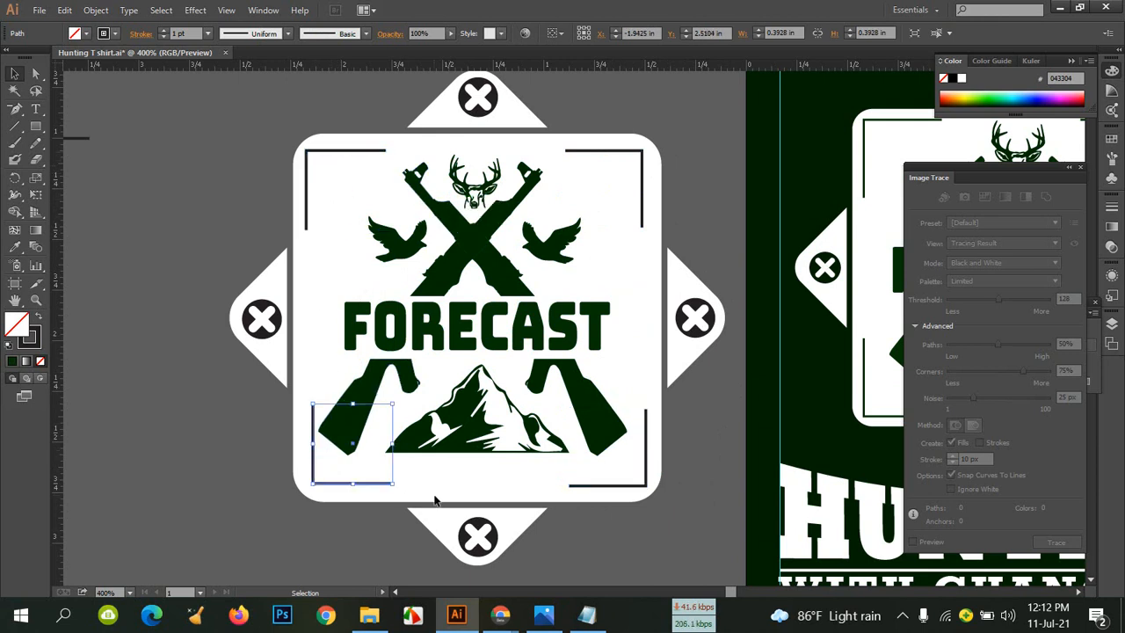
pyautogui.press('Left')
pyautogui.press('Left')
pyautogui.press('Down')
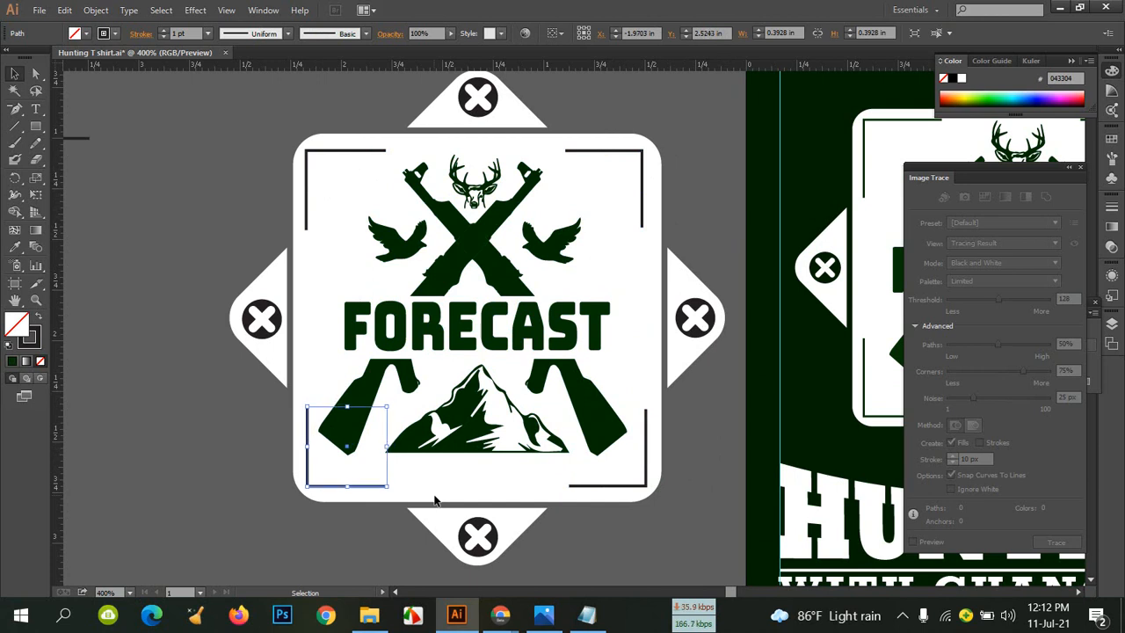
pyautogui.press('Down')
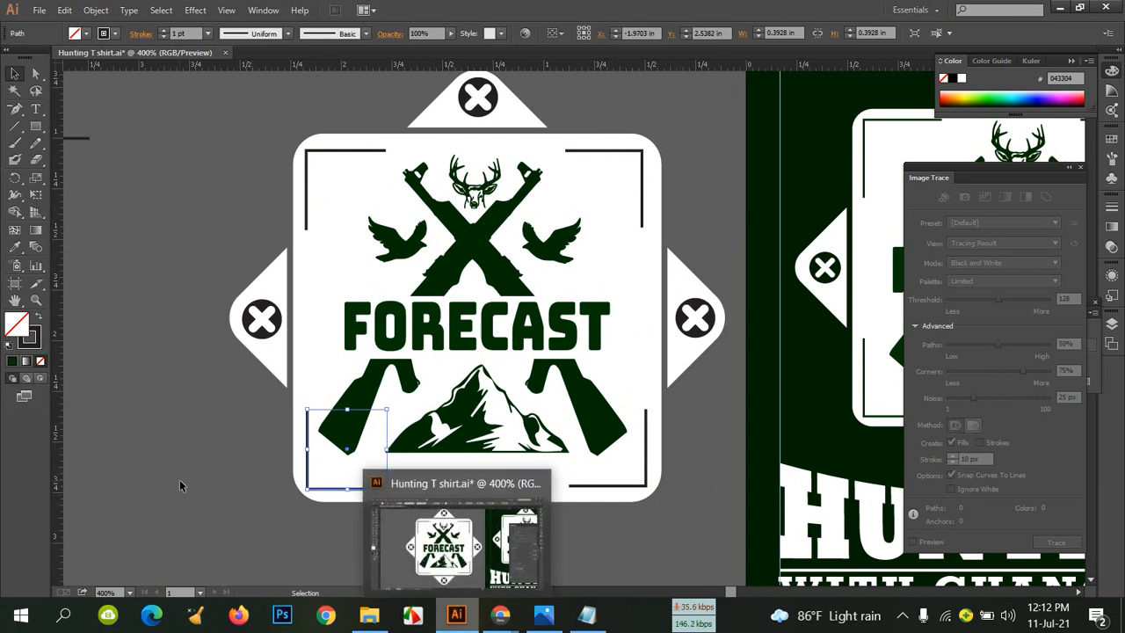
pyautogui.click(193, 457)
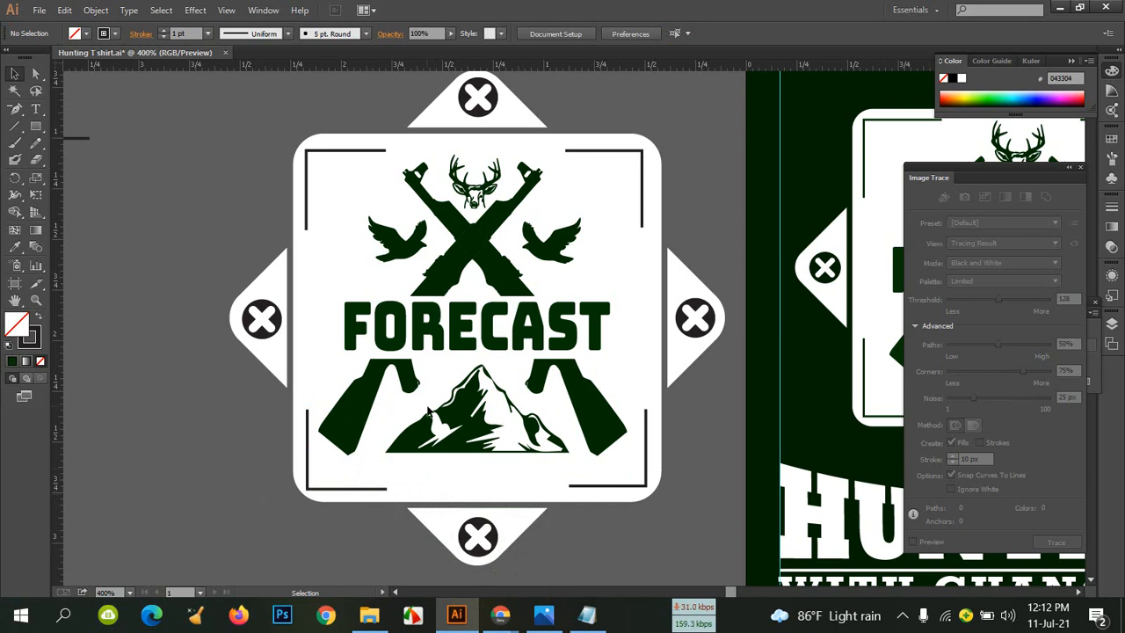
# Delete the leftover L-shaped corner line lying outside the badge
pyautogui.hotkey('ctrl', '-')
pyautogui.hotkey('ctrl', '-')
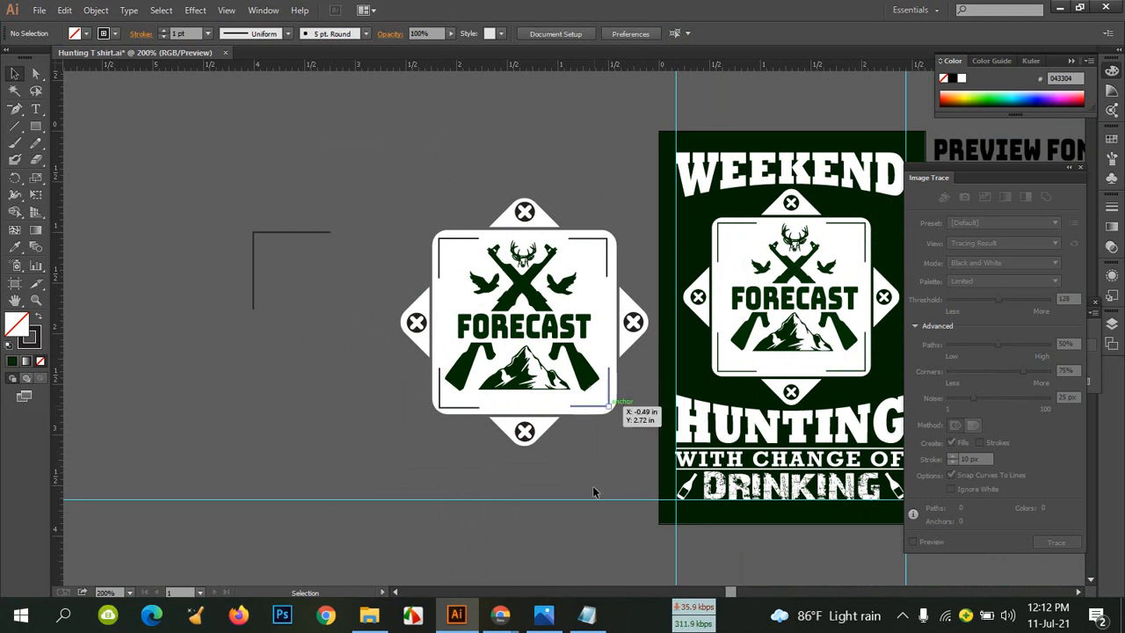
pyautogui.click(322, 233)
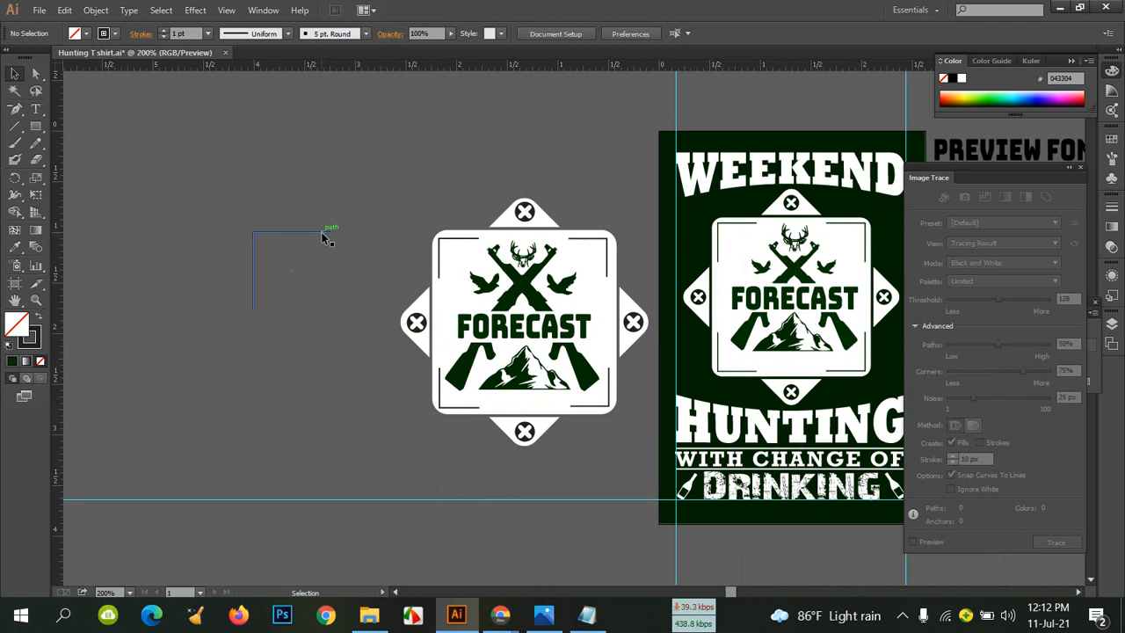
pyautogui.press('Delete')
pyautogui.moveTo(269, 225); pyautogui.dragTo(141, 241)
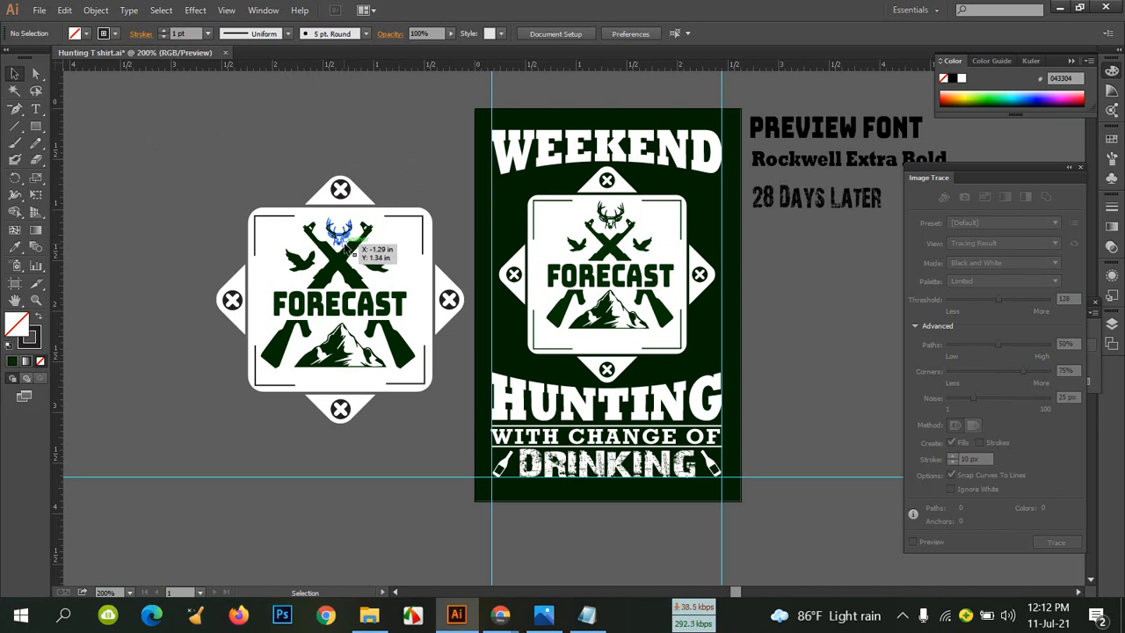
pyautogui.click(549, 191)
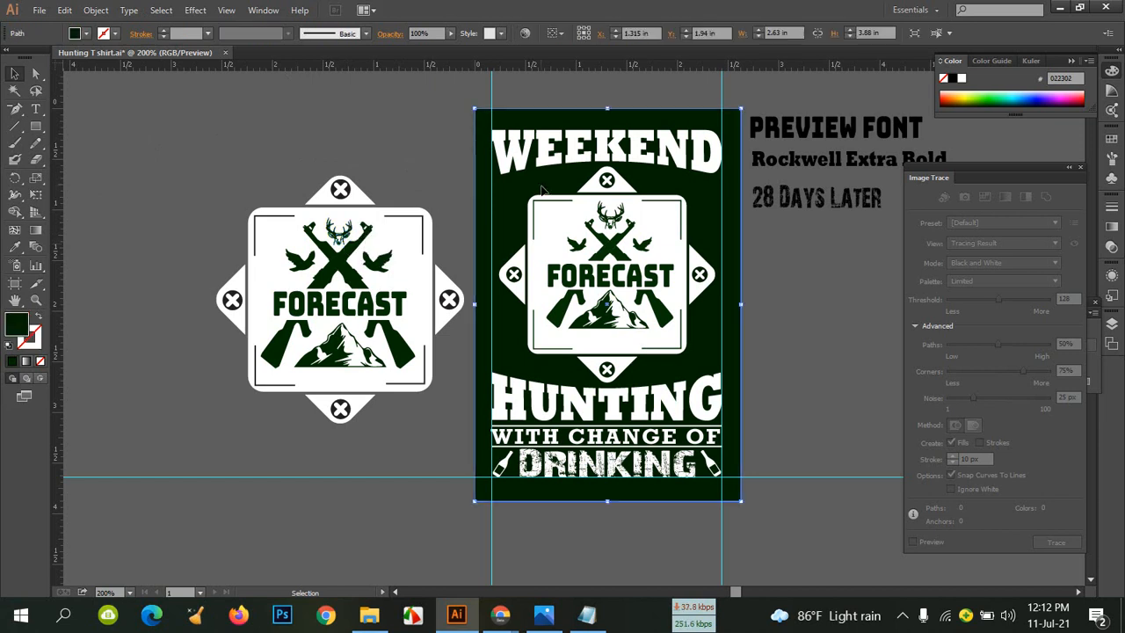
pyautogui.moveTo(610, 269)
pyautogui.mouseDown()
pyautogui.moveTo(763, 311)
pyautogui.moveTo(929, 326)
pyautogui.mouseUp()
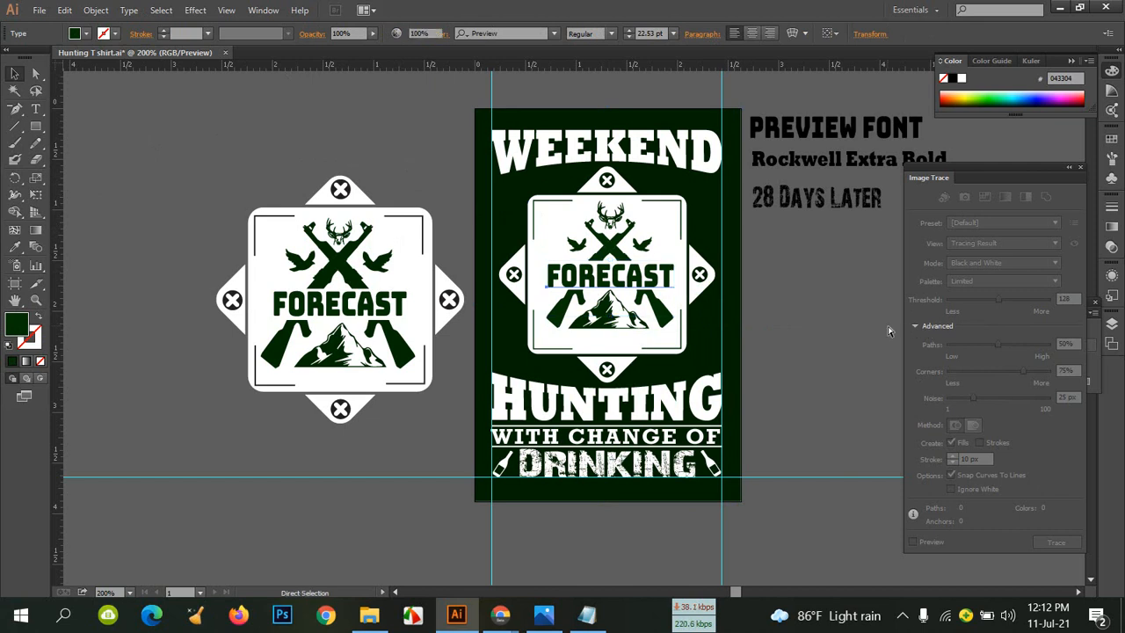
pyautogui.hotkey('ctrl', 'z')
pyautogui.hotkey('ctrl', 'shift', 'a')
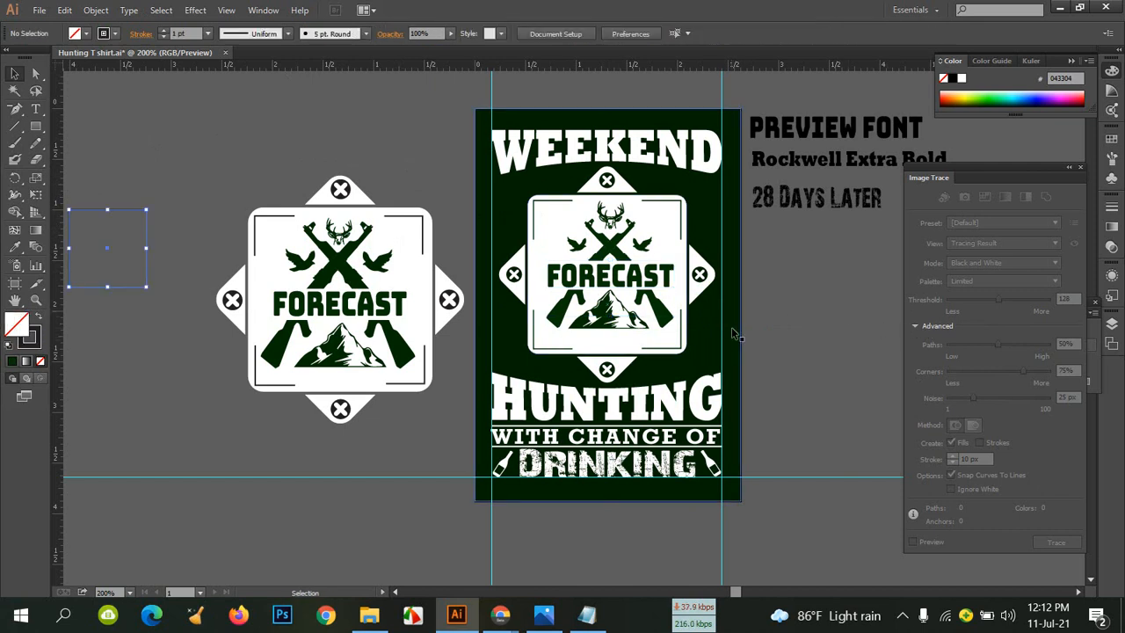
# Try to select the complete badge together with its white frame shapes, and clear the selection
pyautogui.moveTo(198, 207)
pyautogui.mouseDown()
pyautogui.moveTo(407, 413)
pyautogui.moveTo(454, 448)
pyautogui.moveTo(466, 439)
pyautogui.mouseUp()
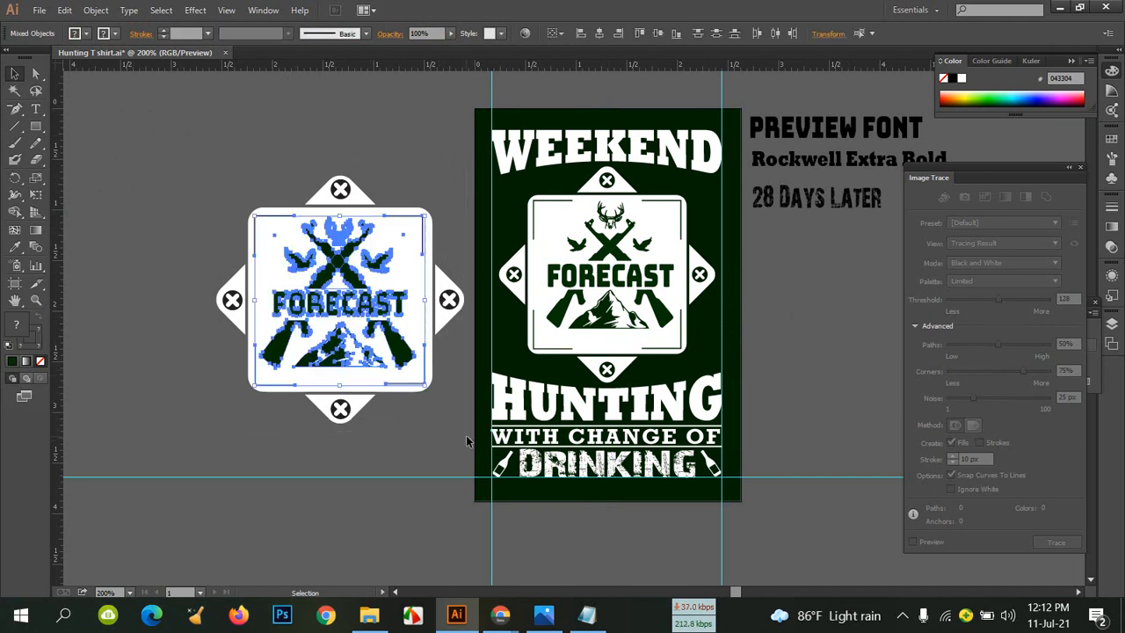
pyautogui.press('g')
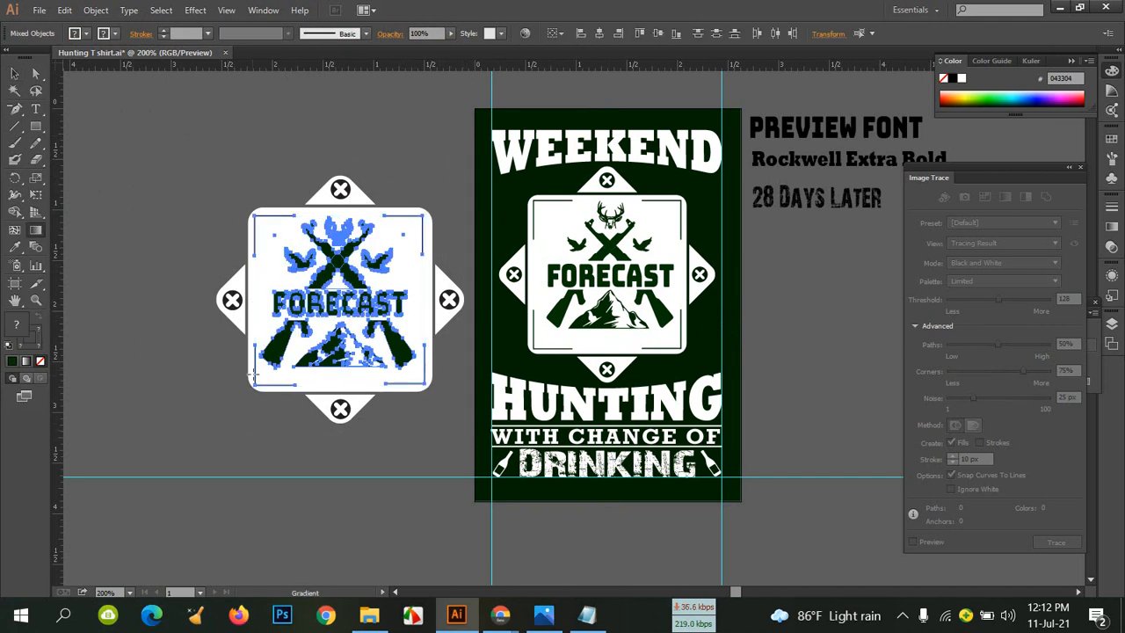
pyautogui.click(13, 77)
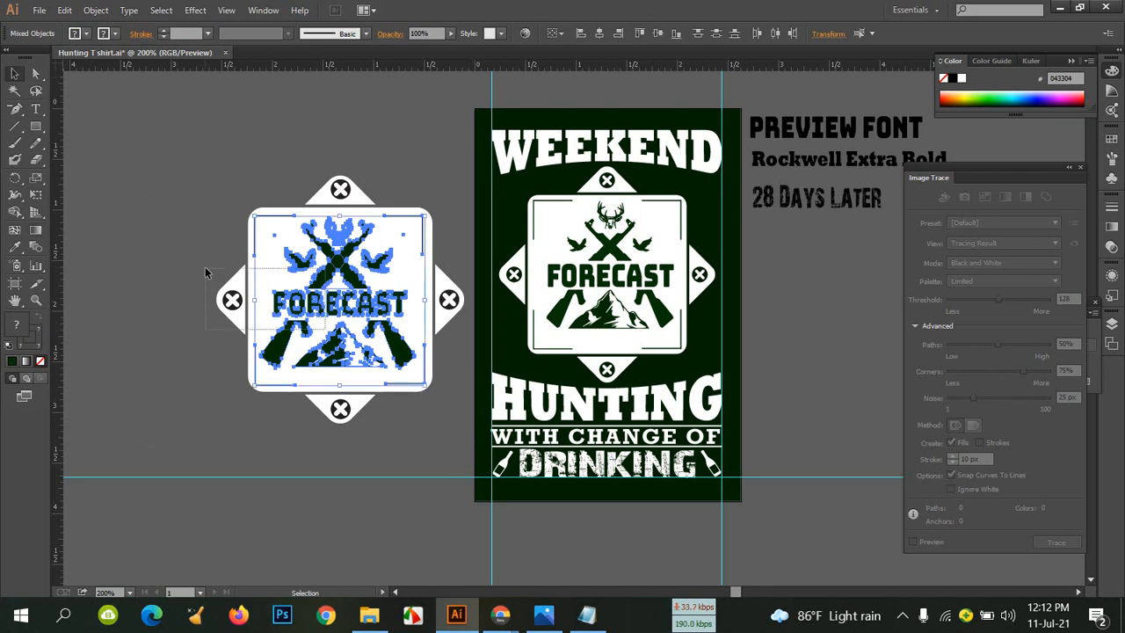
pyautogui.click(383, 263)
pyautogui.click(358, 255)
pyautogui.moveTo(337, 258); pyautogui.dragTo(279, 234)
pyautogui.click(288, 134)
pyautogui.press('a')
pyautogui.click(362, 257)
pyautogui.press('v')
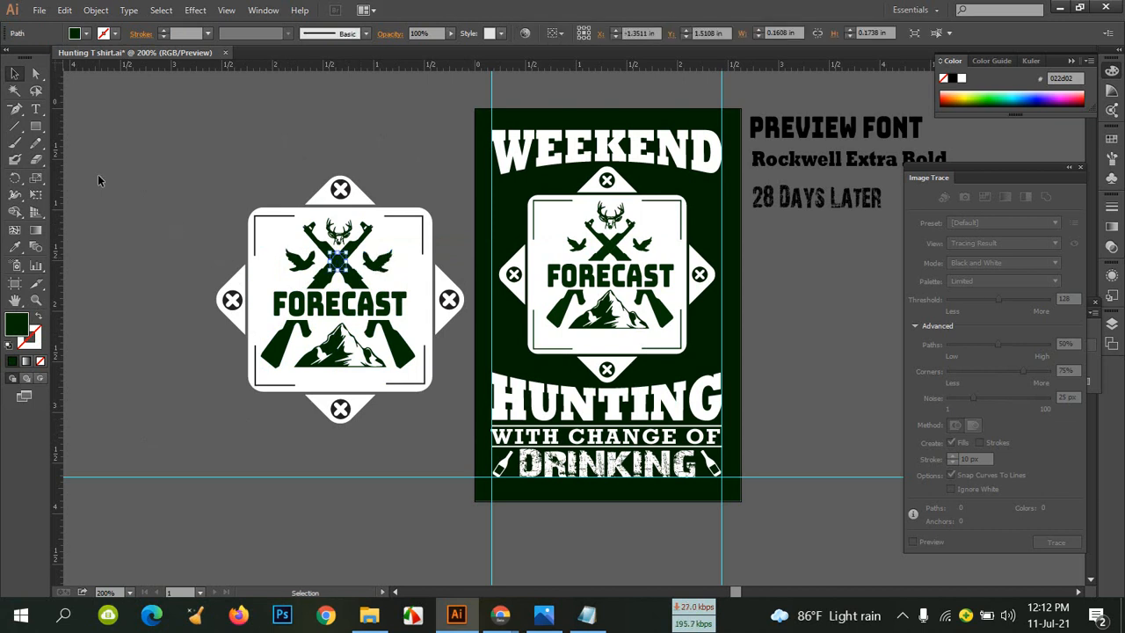
pyautogui.moveTo(178, 143); pyautogui.dragTo(469, 440)
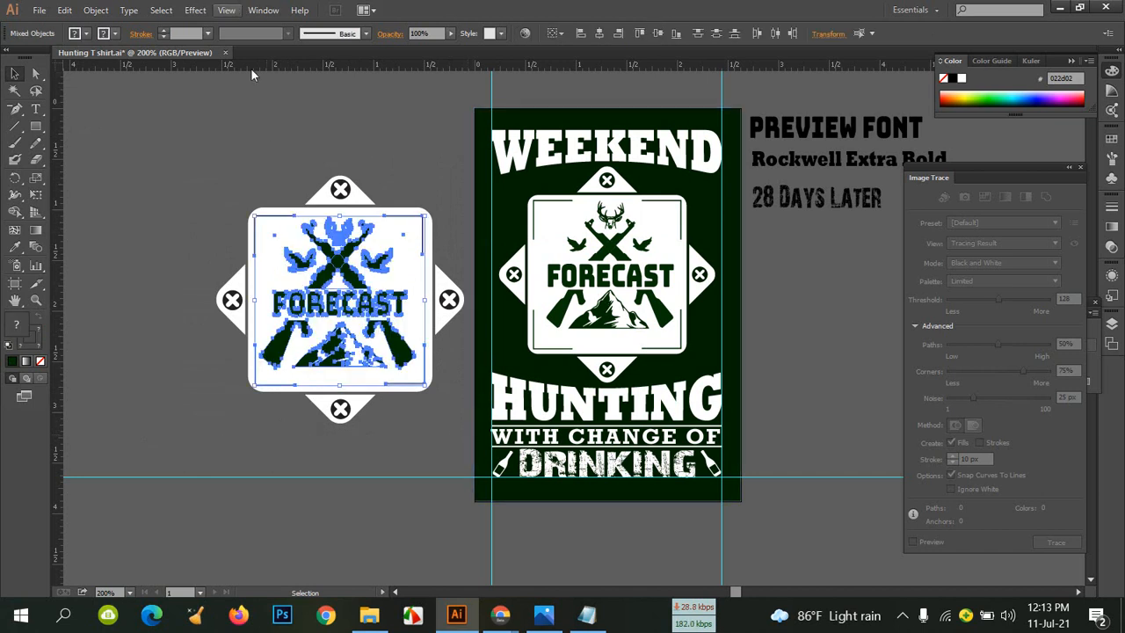
pyautogui.click(405, 147)
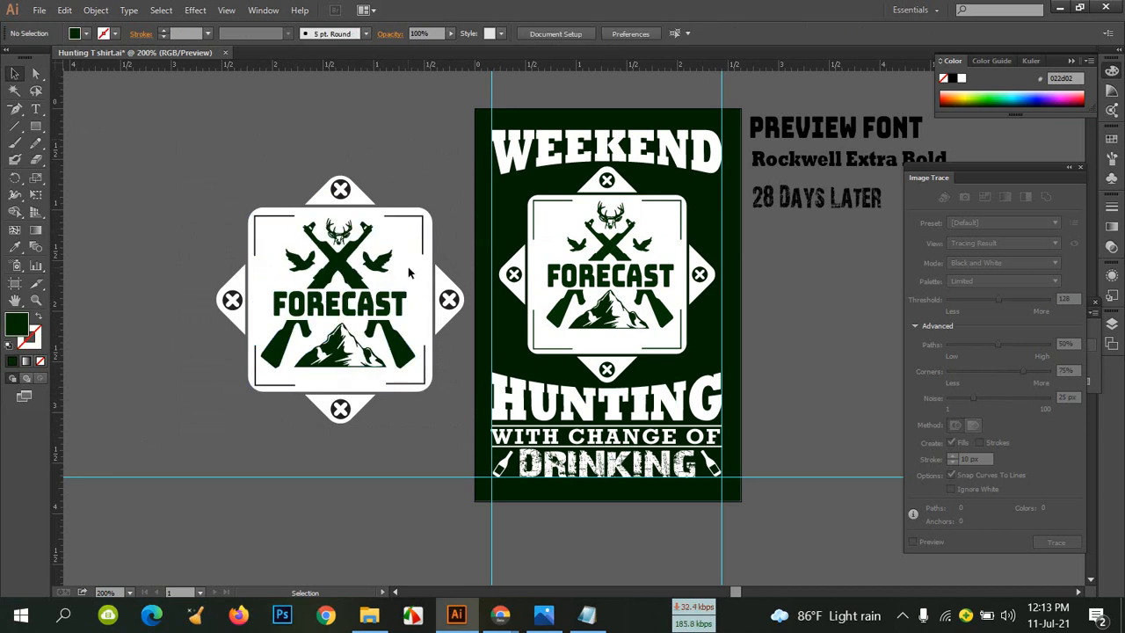
# Unlock all objects to group the complete FORECAST badge, and move the group to about X -1.97 in, Y 1.76 in
pyautogui.click(96, 10)
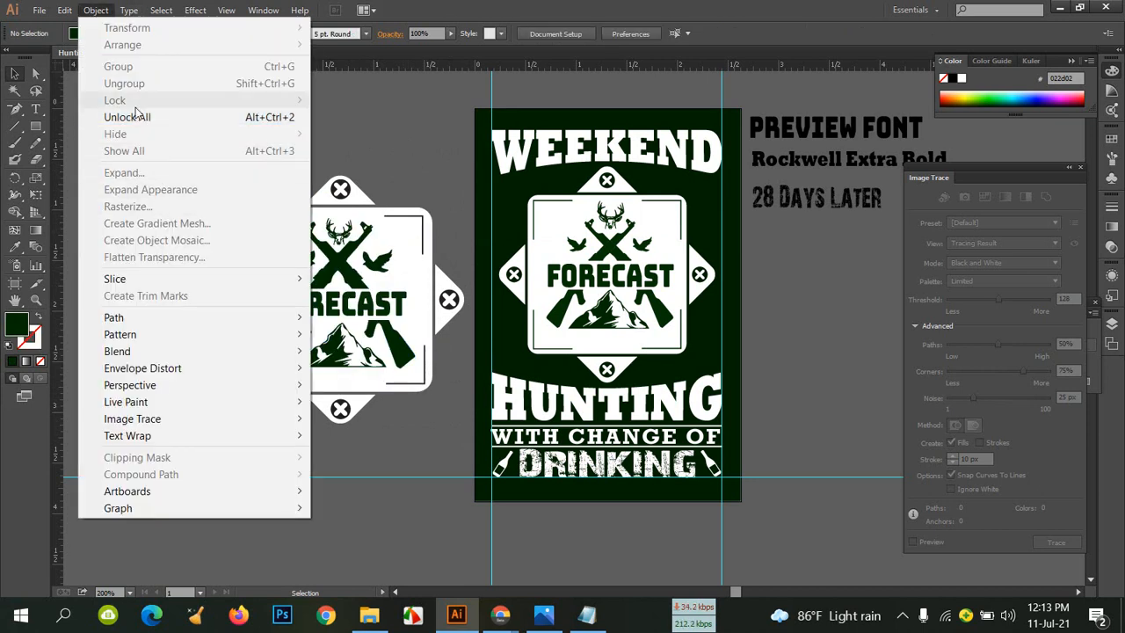
pyautogui.click(143, 116)
pyautogui.click(164, 126)
pyautogui.moveTo(476, 404); pyautogui.dragTo(470, 449)
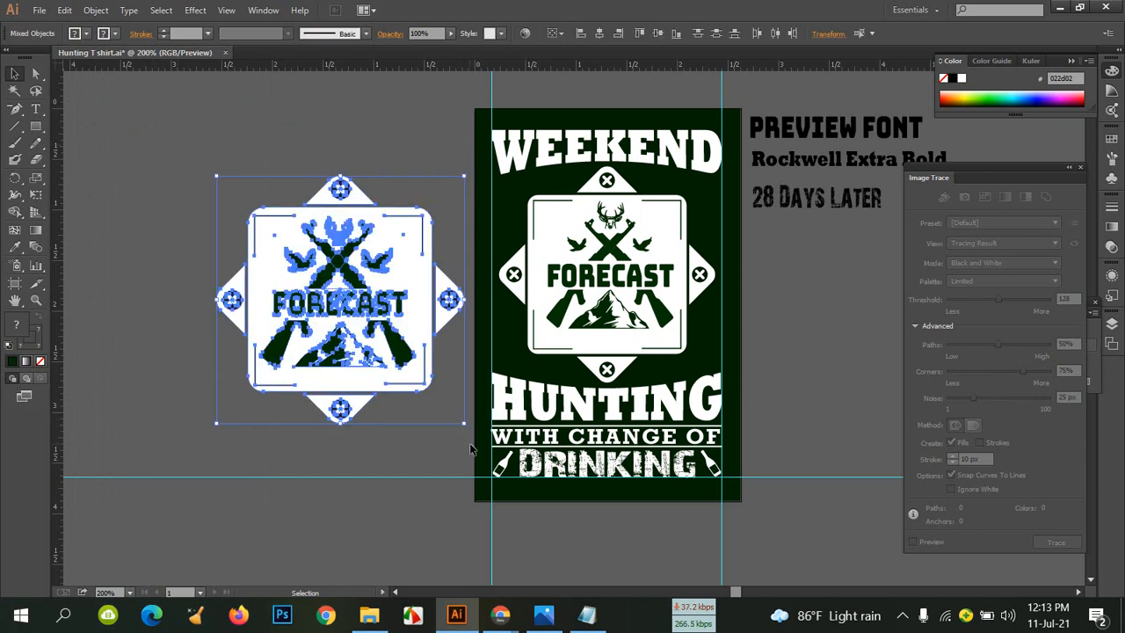
pyautogui.hotkey('ctrl', 'g')
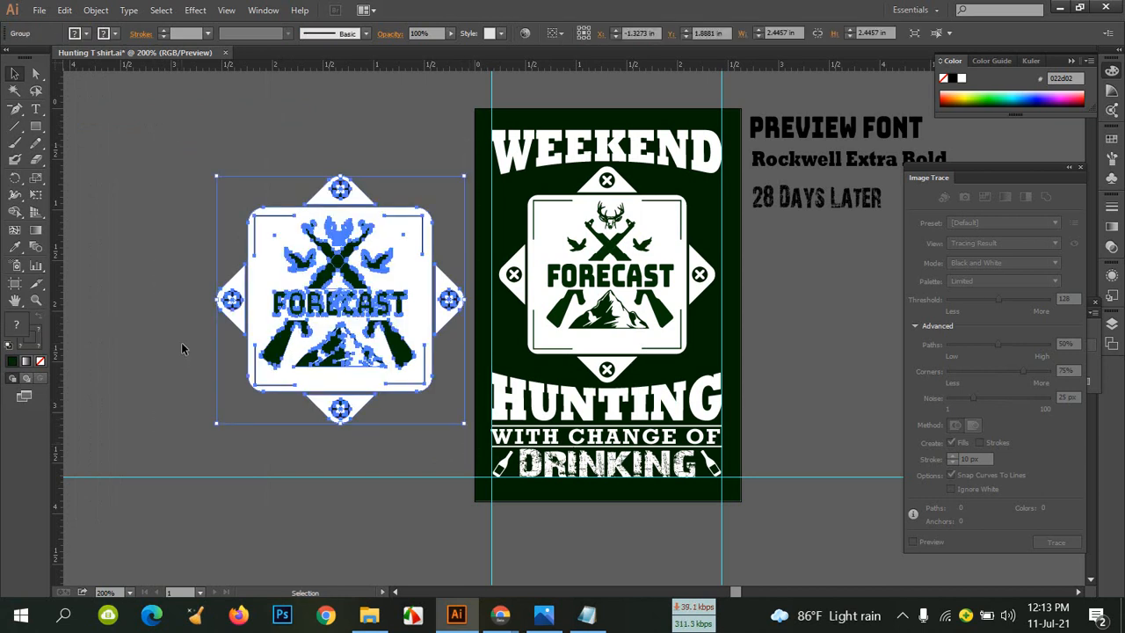
pyautogui.moveTo(335, 327); pyautogui.dragTo(269, 315)
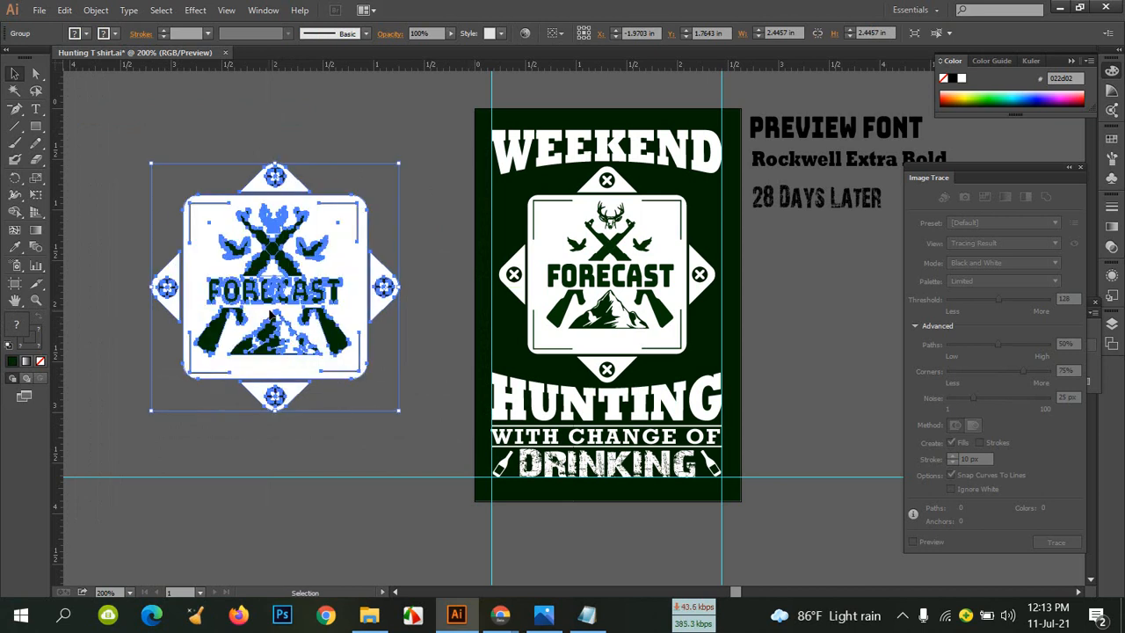
pyautogui.click(470, 149)
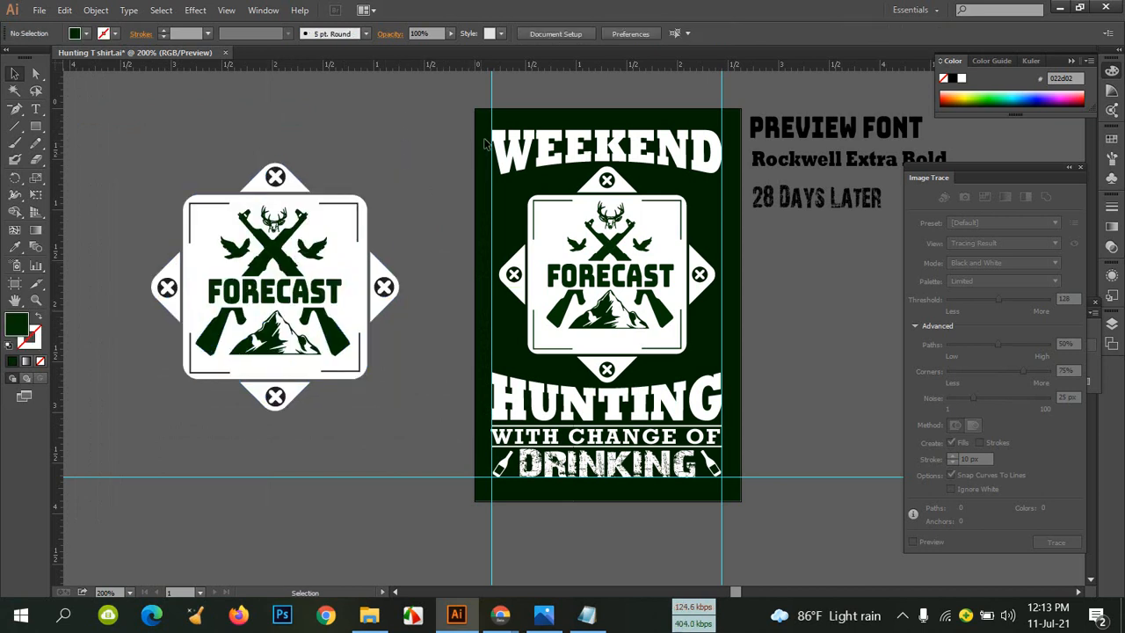
pyautogui.click(36, 126)
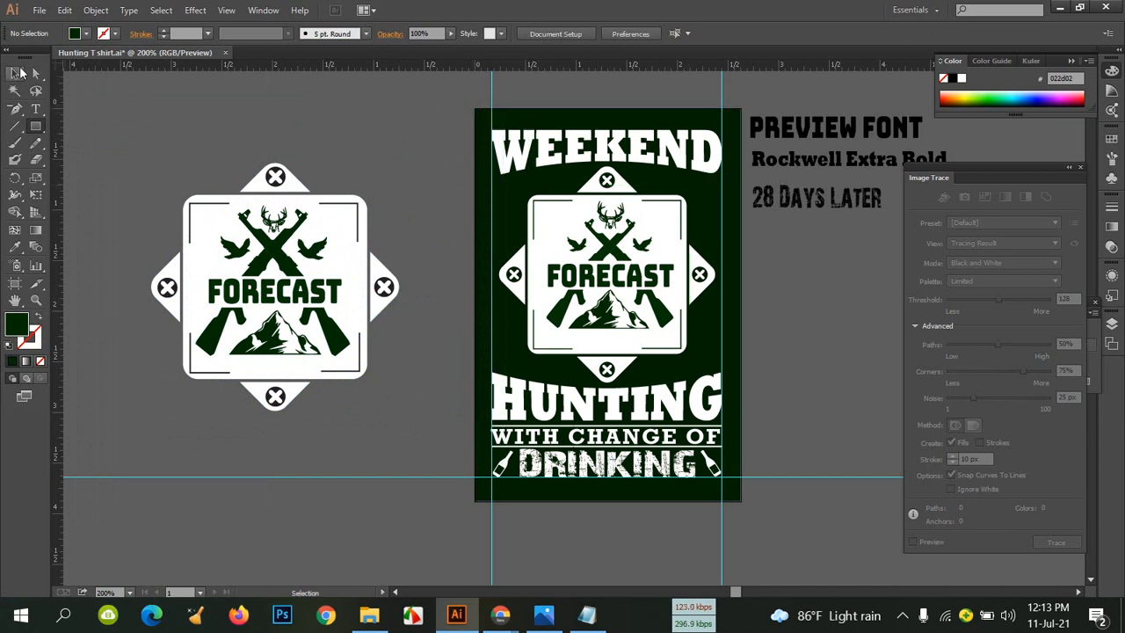
pyautogui.click(67, 74)
pyautogui.click(603, 334)
pyautogui.press('v')
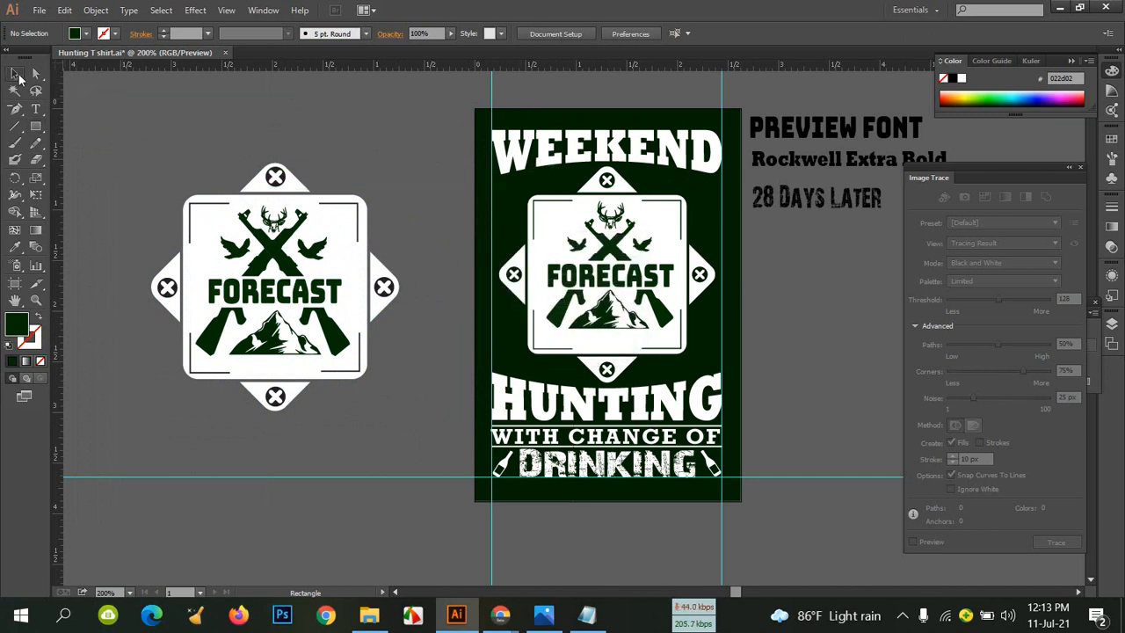
pyautogui.doubleClick(511, 195)
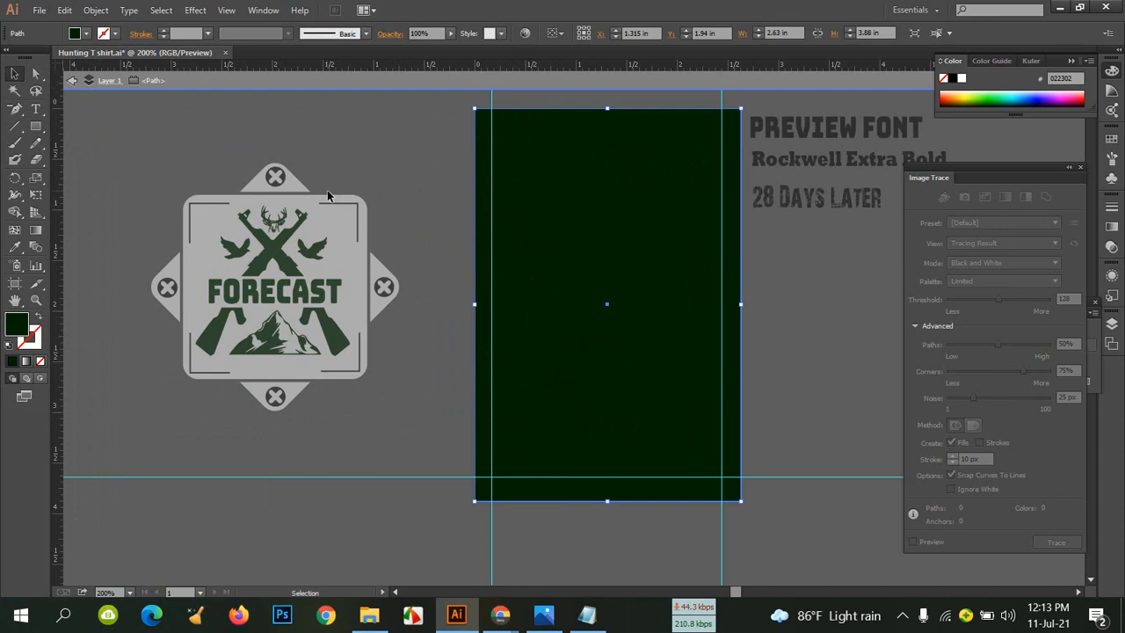
pyautogui.doubleClick(426, 184)
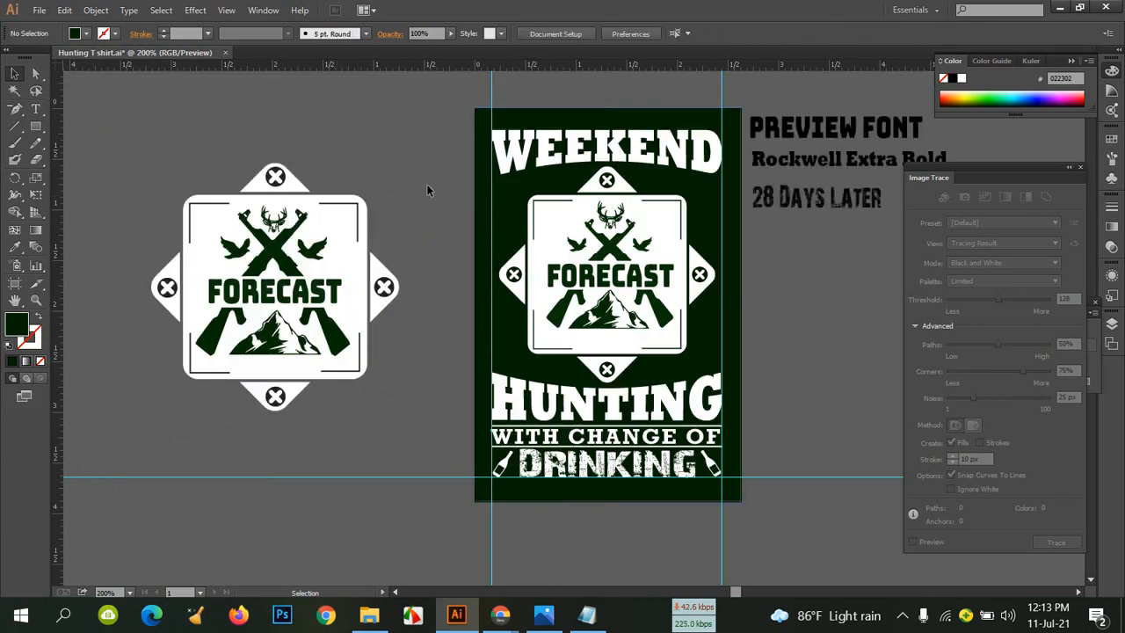
# Place the dark green background rectangle behind the separate badge, keeping a matching copy behind the finished design on the artboard
pyautogui.click(512, 194)
pyautogui.moveTo(512, 193); pyautogui.dragTo(189, 188)
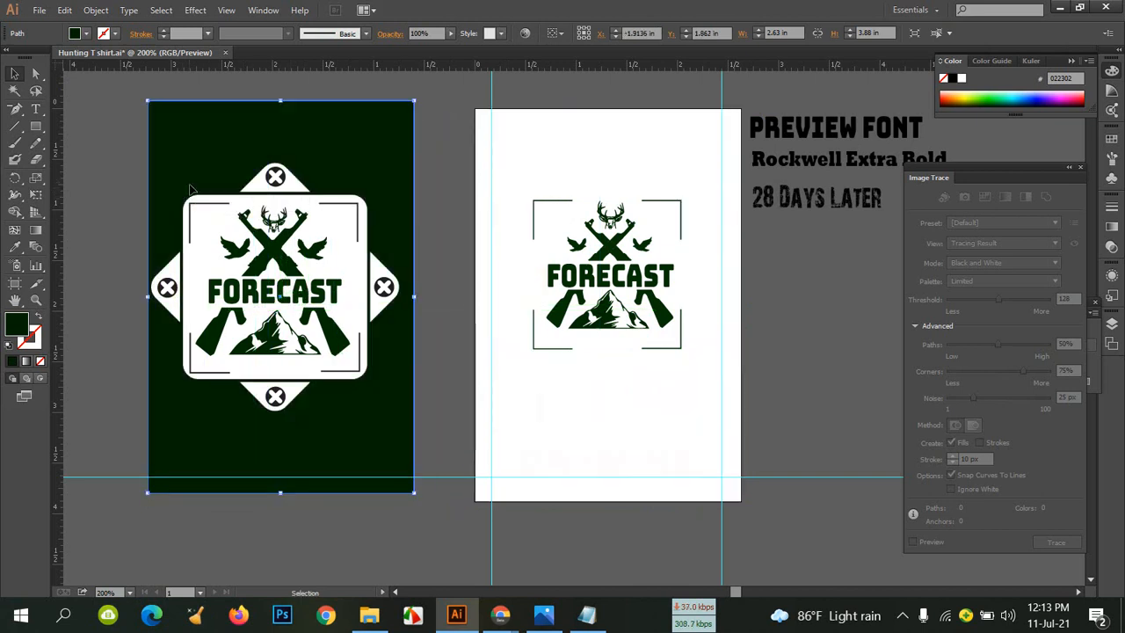
pyautogui.moveTo(368, 167); pyautogui.dragTo(670, 148)
pyautogui.moveTo(716, 233); pyautogui.dragTo(716, 233)
pyautogui.click(859, 316)
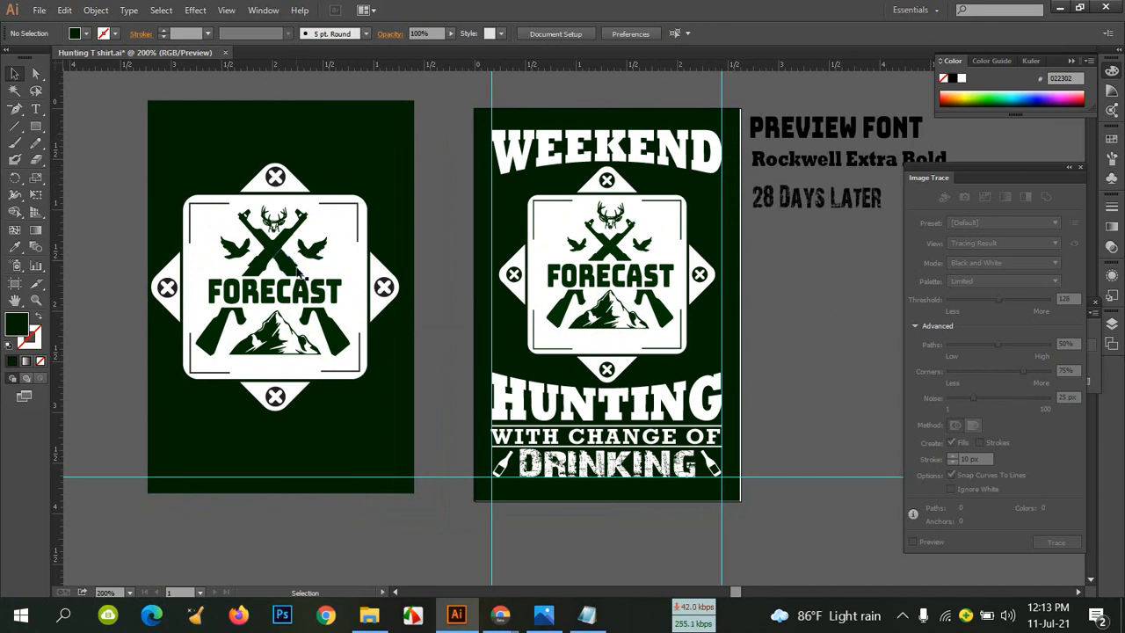
# Move the badge and its background about 0.14 in left and up, and scale the badge proportionally down to about 2.26 in wide
pyautogui.click(333, 344)
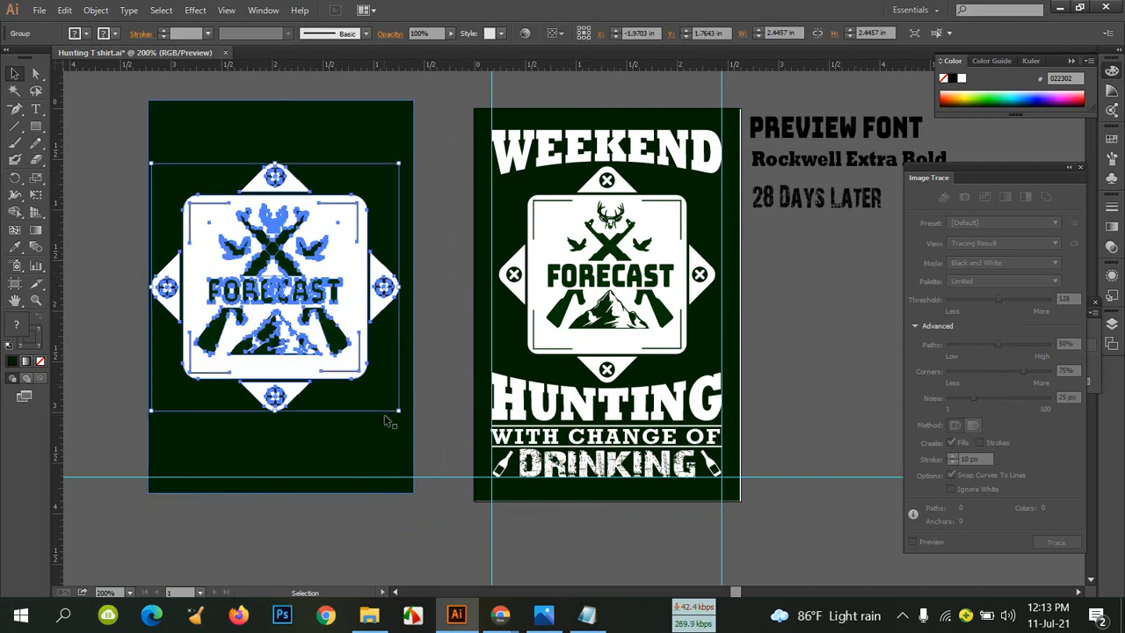
pyautogui.moveTo(399, 410); pyautogui.dragTo(385, 396)
pyautogui.click(415, 391)
pyautogui.click(295, 282)
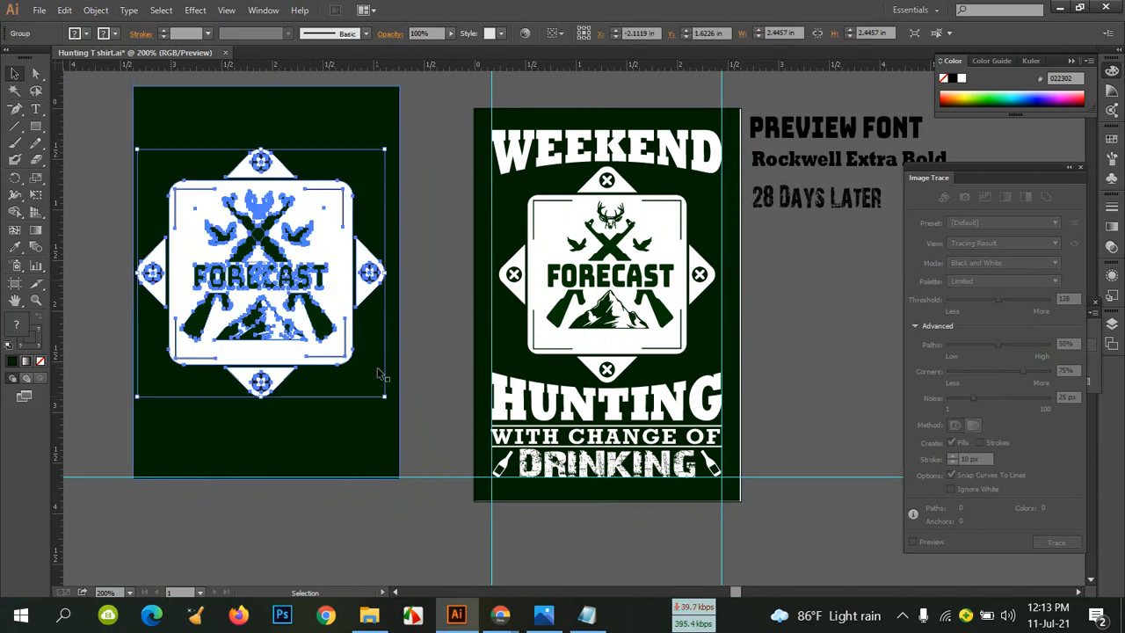
pyautogui.moveTo(384, 396); pyautogui.dragTo(370, 374)
pyautogui.click(450, 312)
# Center the FORECAST badge horizontally and vertically with its separate dark green background rectangle
pyautogui.click(315, 266)
pyautogui.keyDown('shift'); pyautogui.click(351, 404); pyautogui.keyUp('shift')
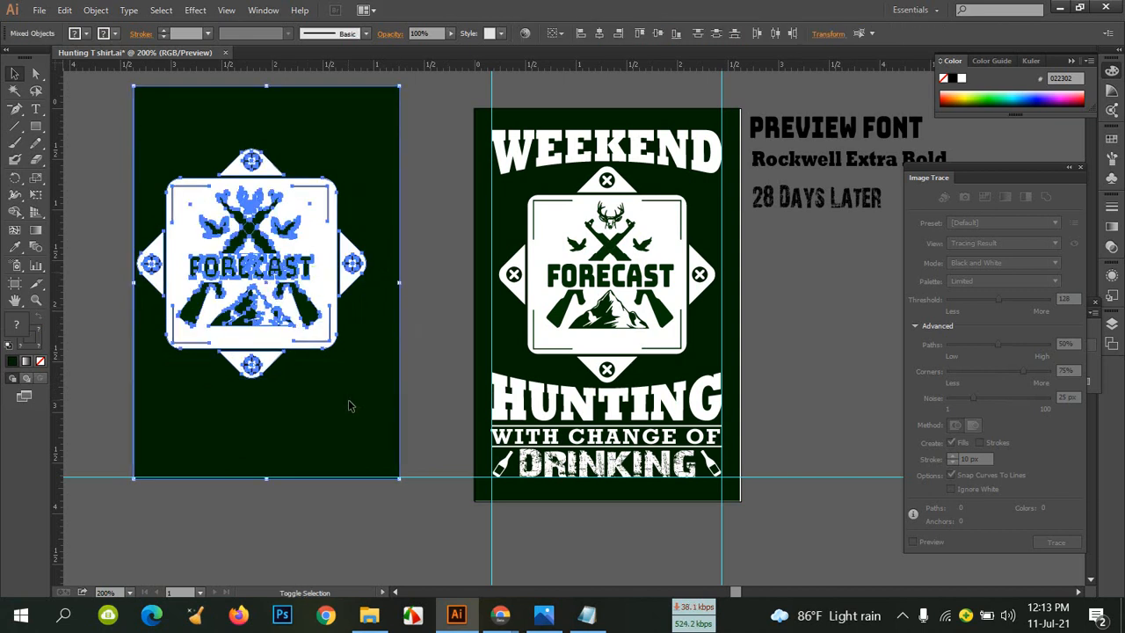
pyautogui.click(604, 35)
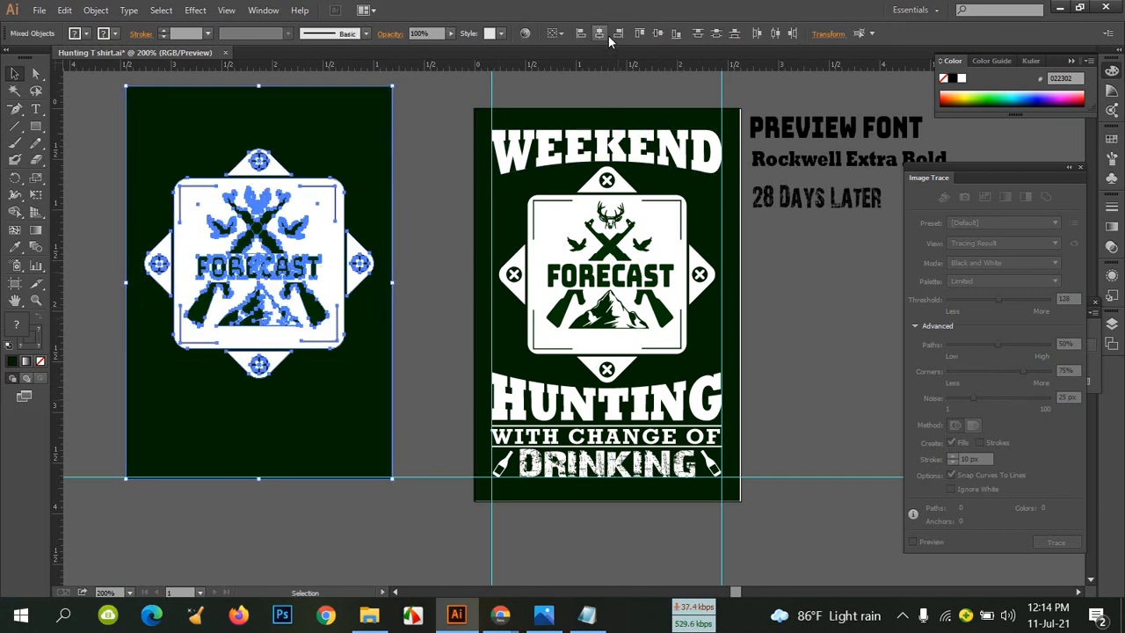
pyautogui.click(658, 34)
pyautogui.click(412, 183)
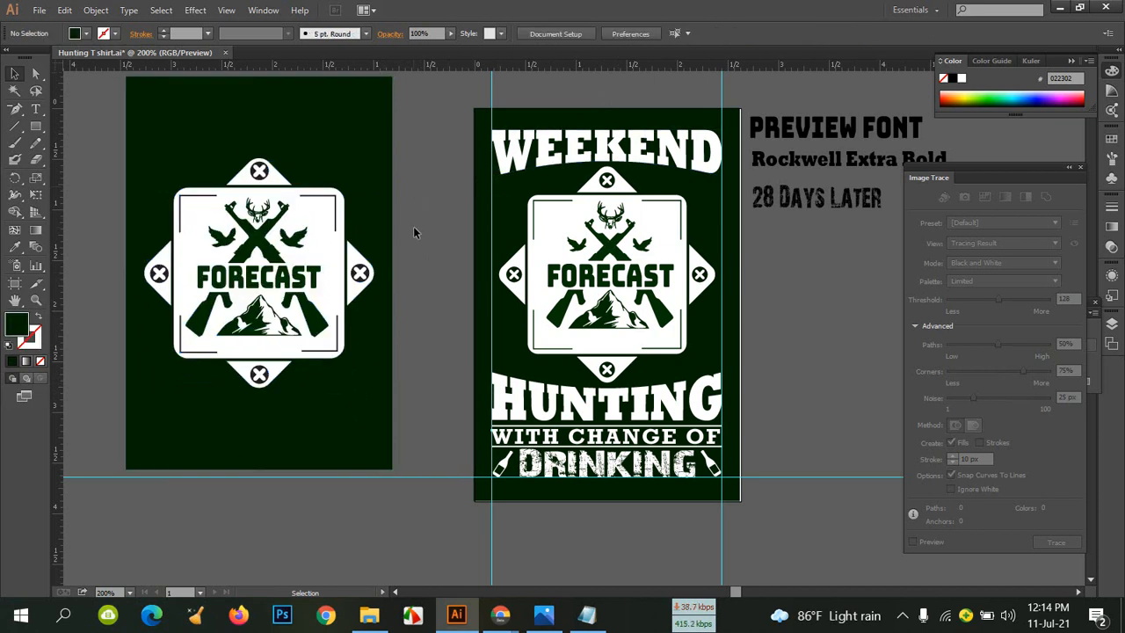
# Group the centered badge with its background rectangle and move the group to about X -1.55 in, Y 1.76 in
pyautogui.scroll(2, 413, 227)
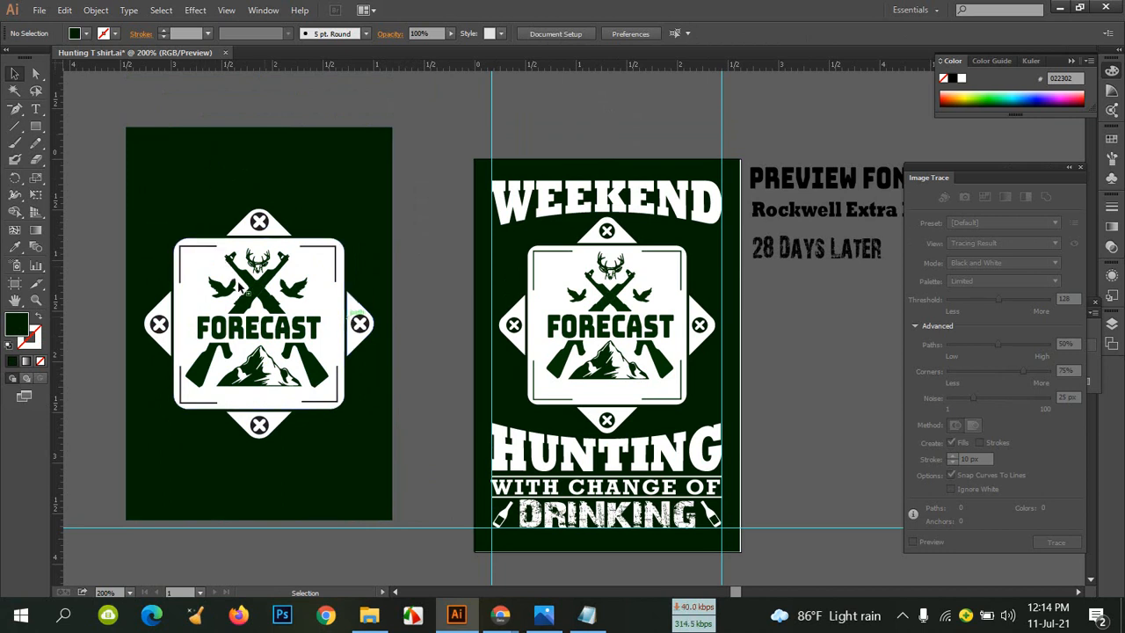
pyautogui.click(253, 307)
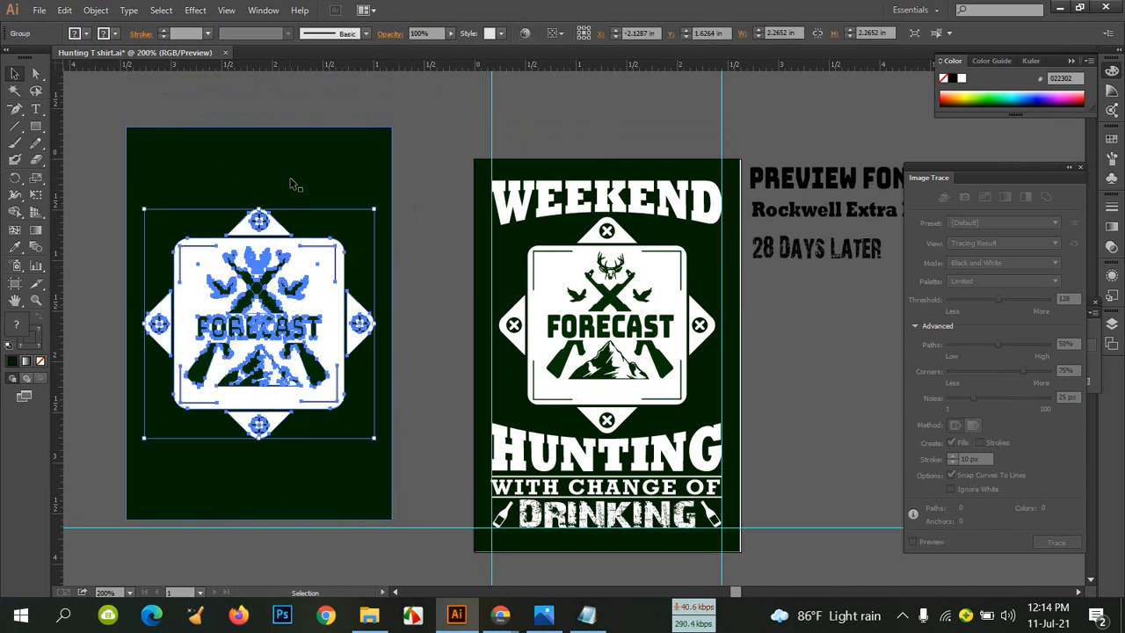
pyautogui.keyDown('shift'); pyautogui.click(290, 182); pyautogui.keyUp('shift')
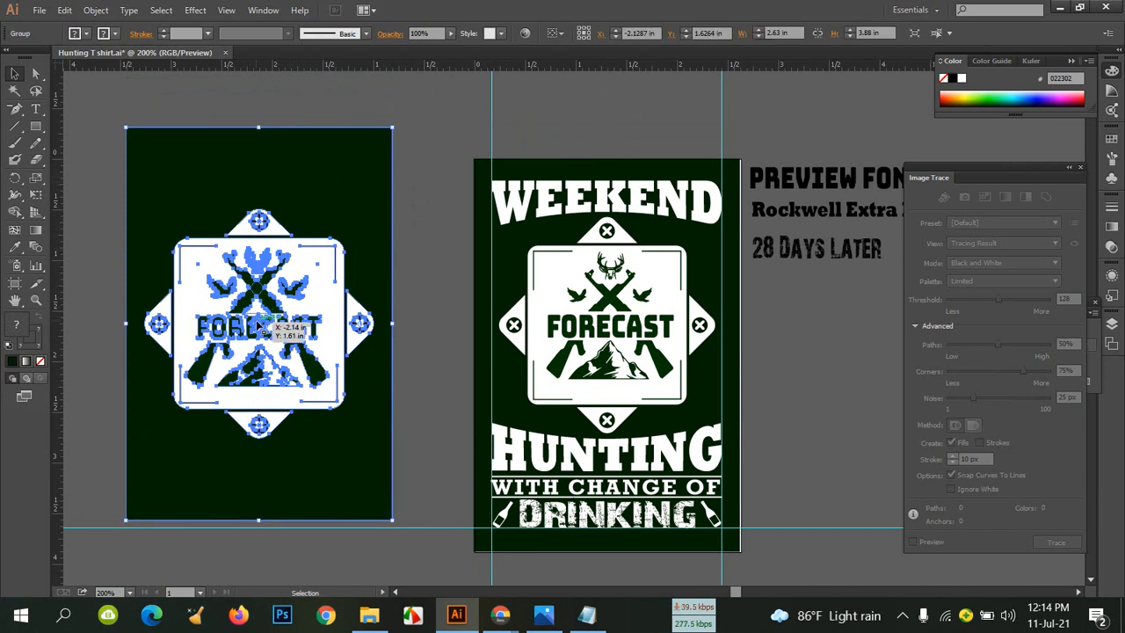
pyautogui.moveTo(252, 314); pyautogui.dragTo(361, 308)
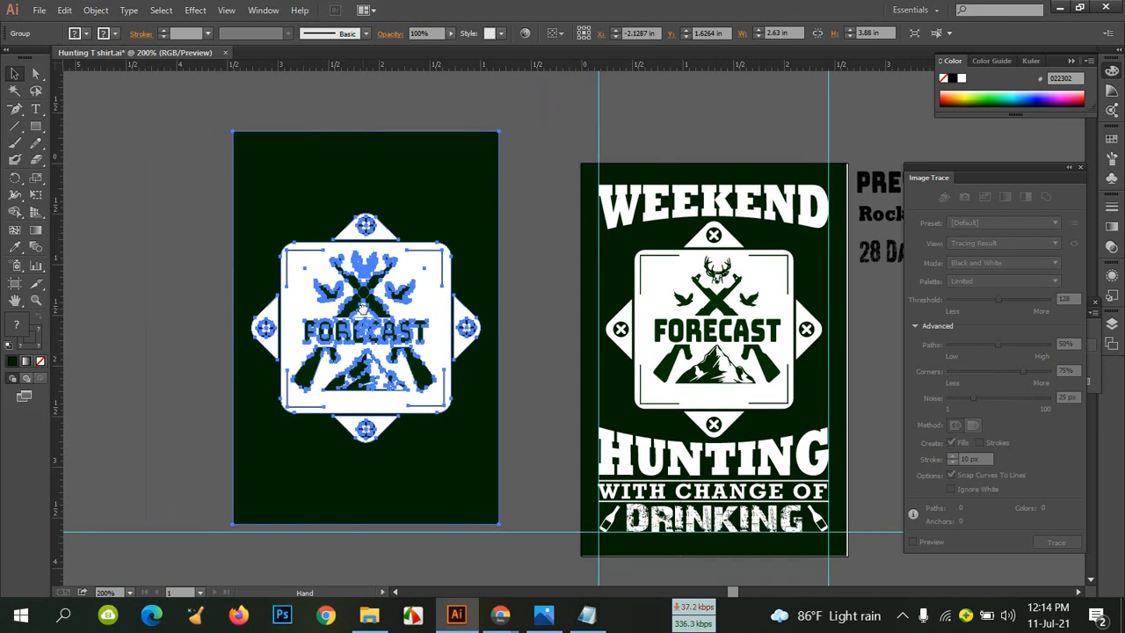
pyautogui.click(165, 245)
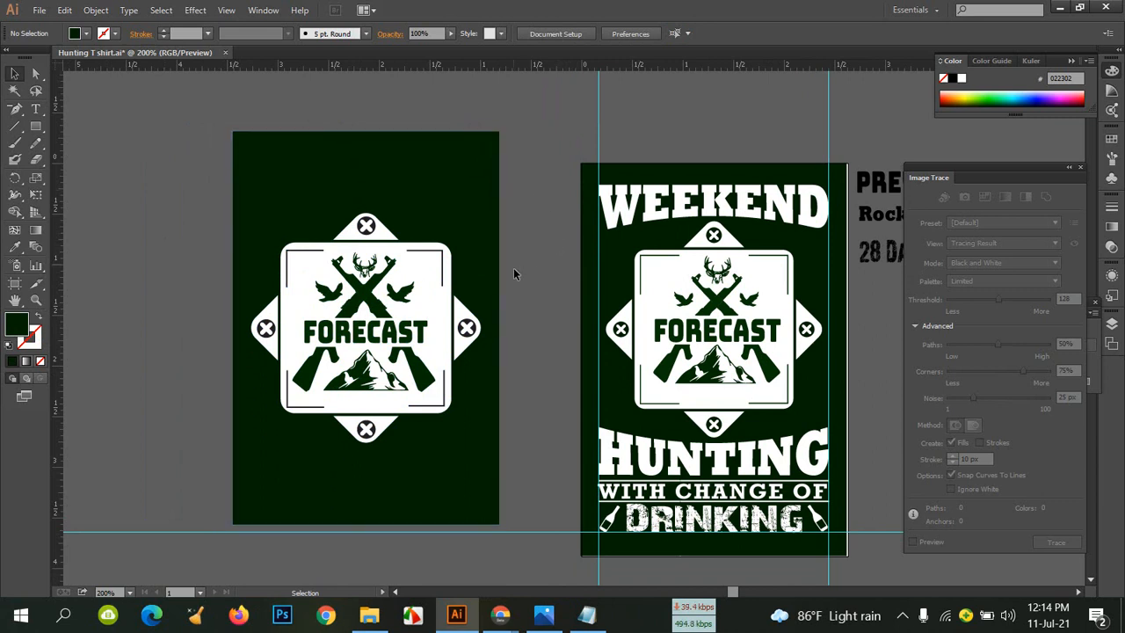
pyautogui.moveTo(421, 290); pyautogui.dragTo(480, 304)
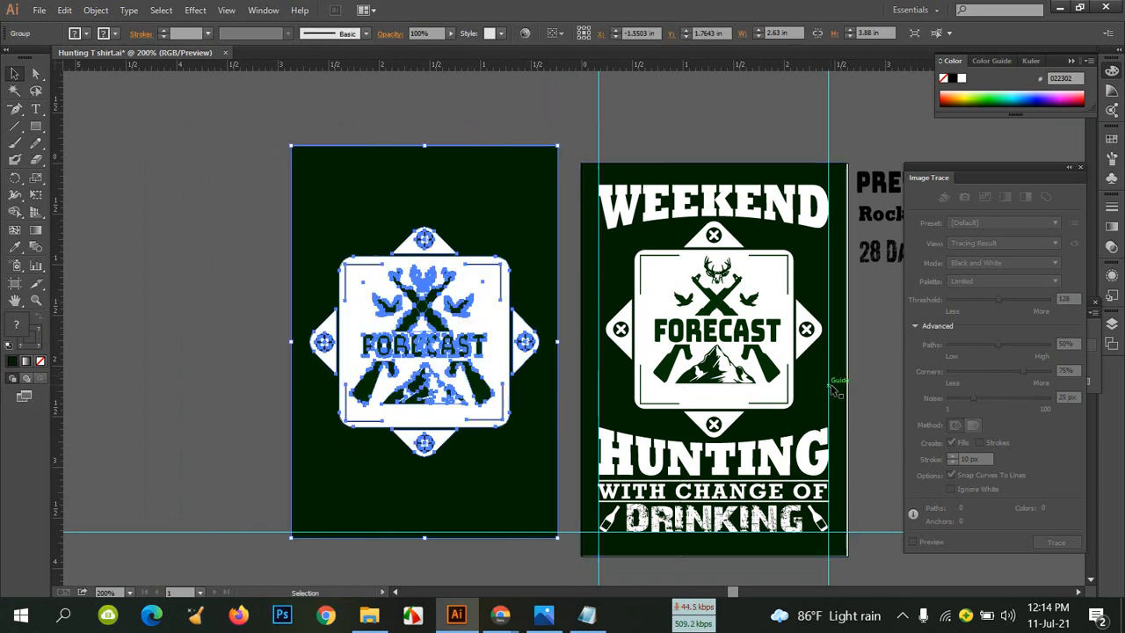
pyautogui.moveTo(842, 396); pyautogui.dragTo(693, 369)
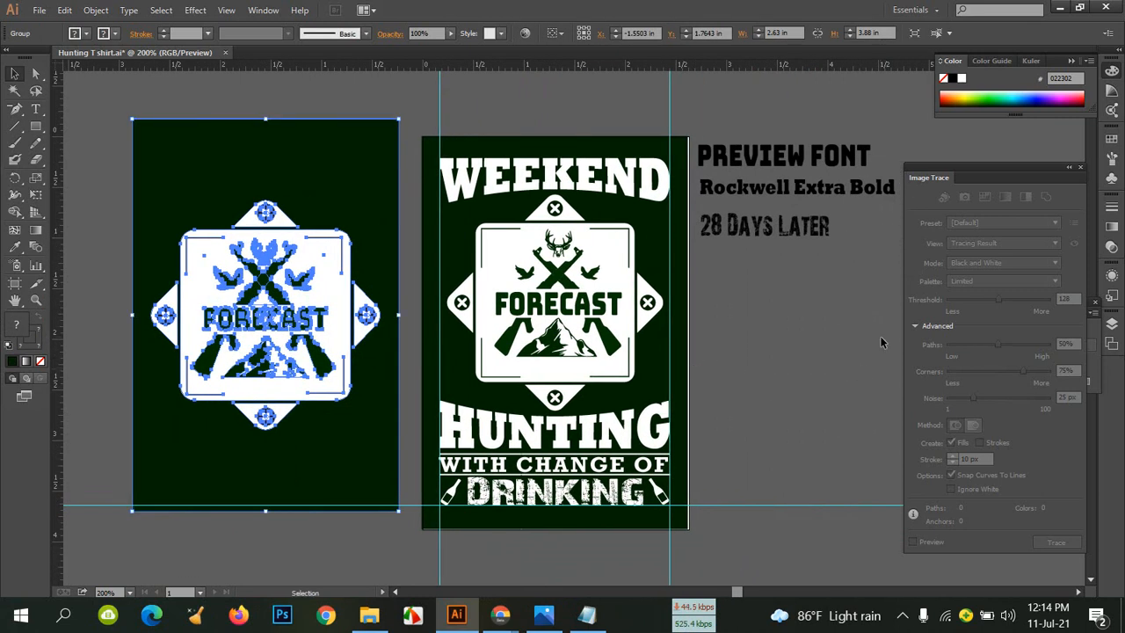
pyautogui.click(505, 100)
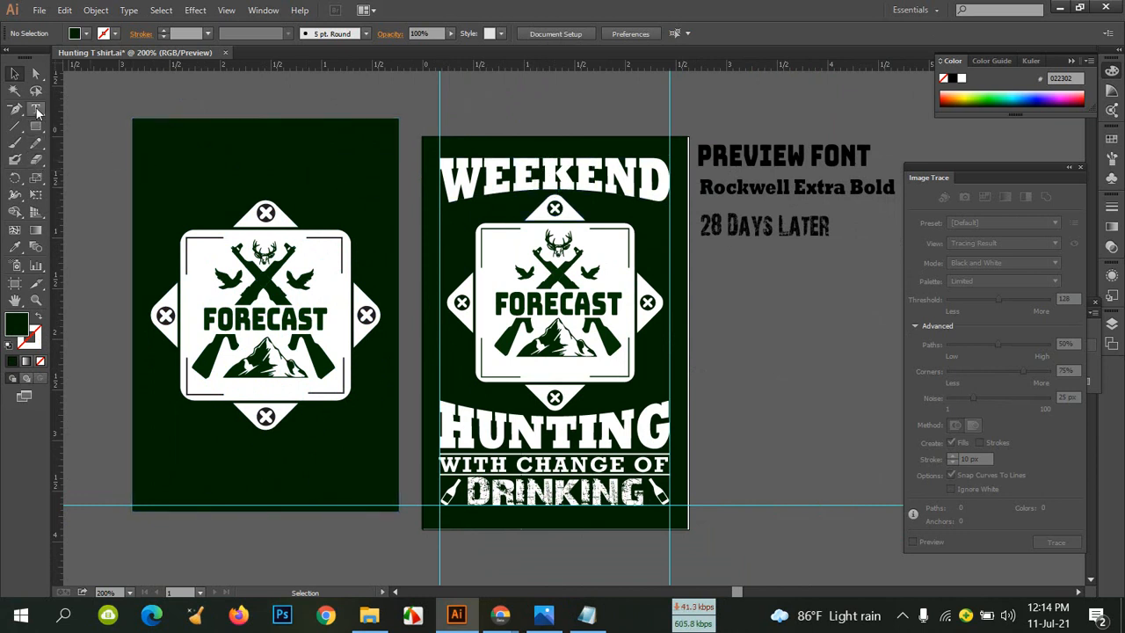
# Add the white text "WEEKEND" in the Preview font at 22.53 pt above the badge on the separate background
pyautogui.click(35, 109)
pyautogui.click(186, 171)
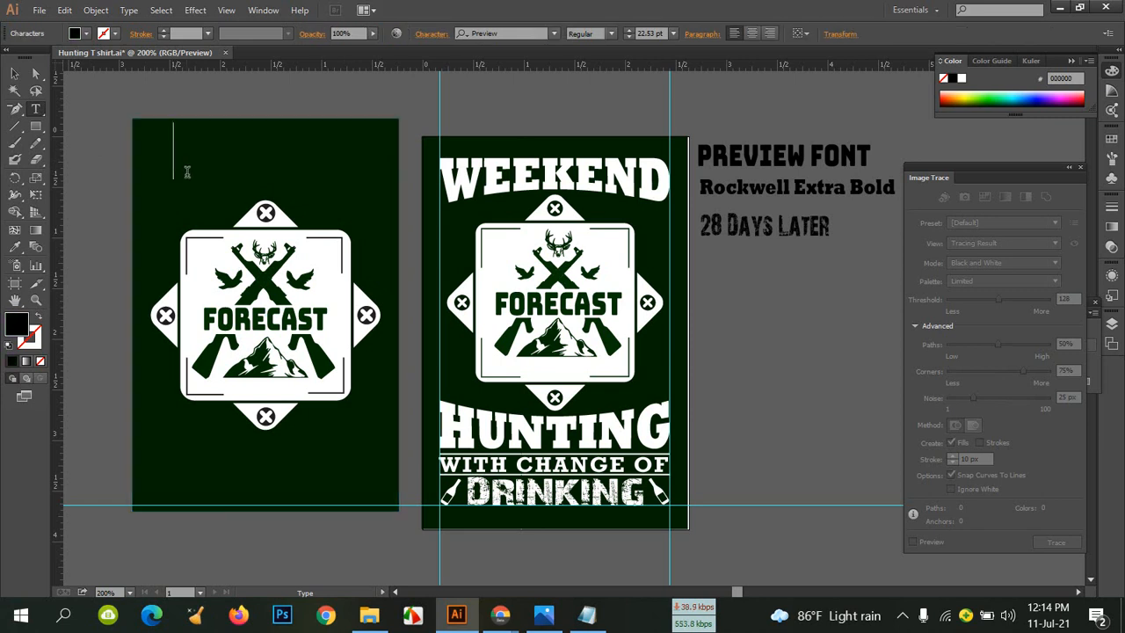
pyautogui.write('W')
pyautogui.press('BackSpace')
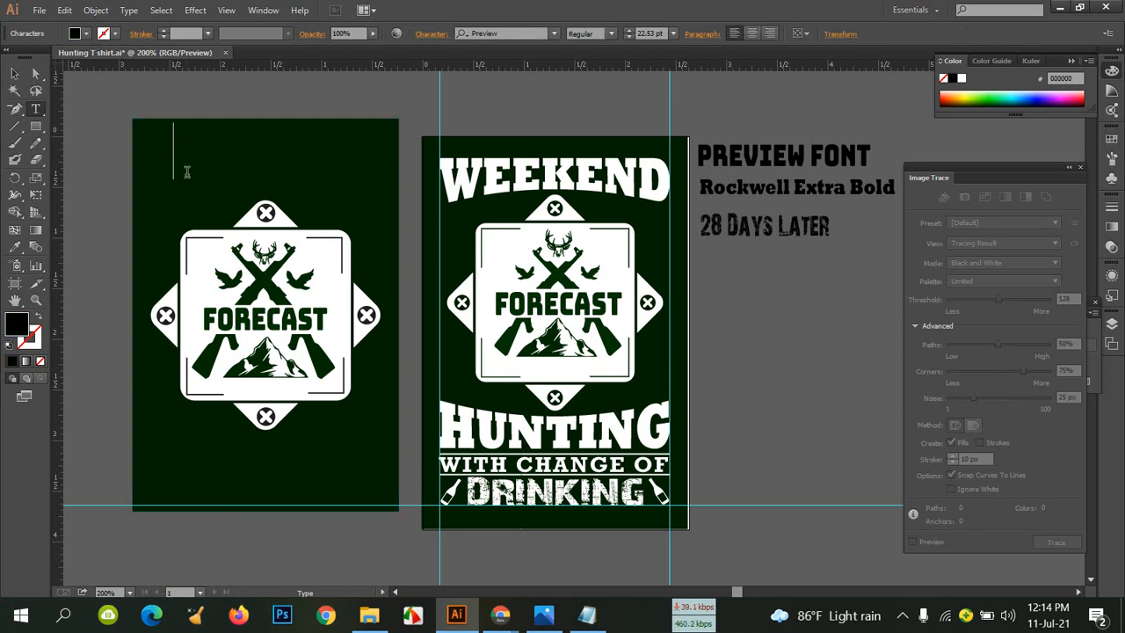
pyautogui.click(86, 34)
pyautogui.click(30, 57)
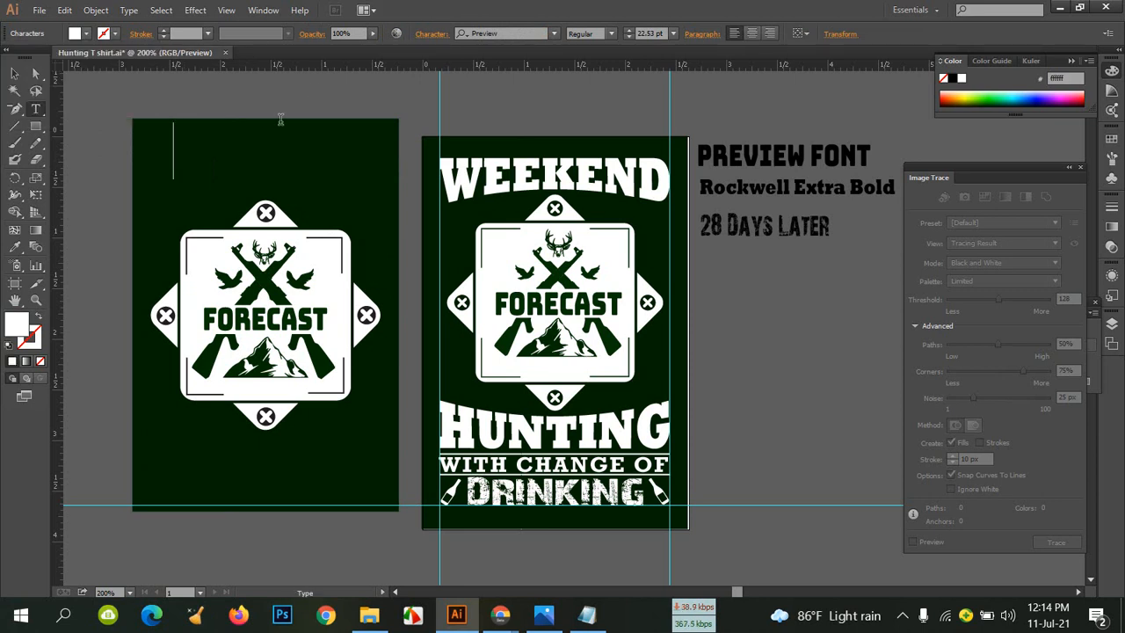
pyautogui.write('W')
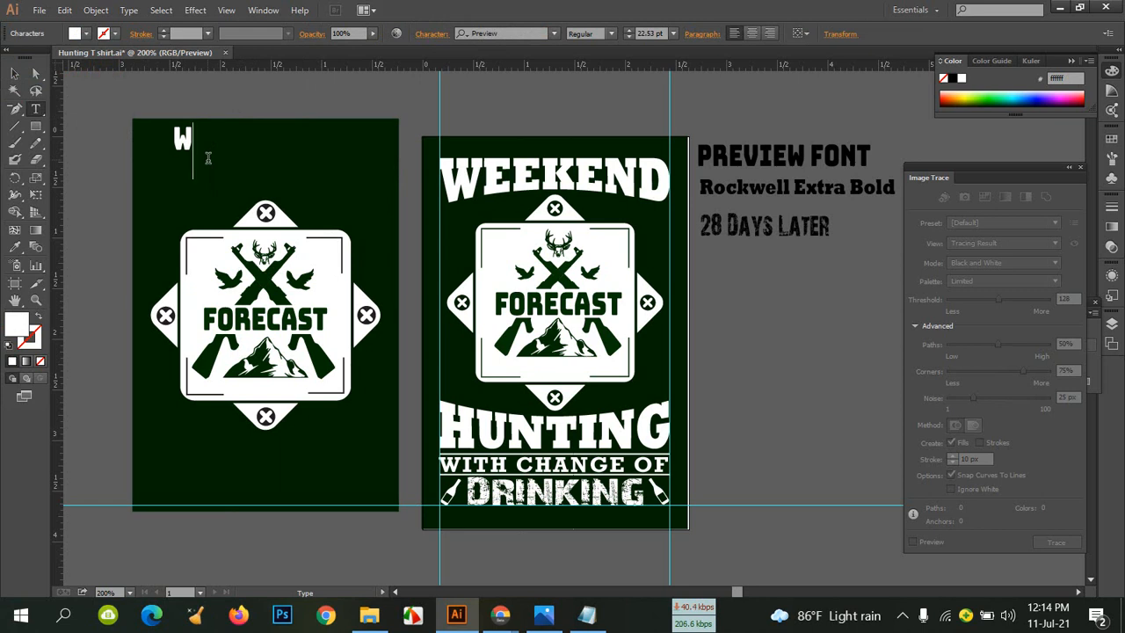
pyautogui.write('EE')
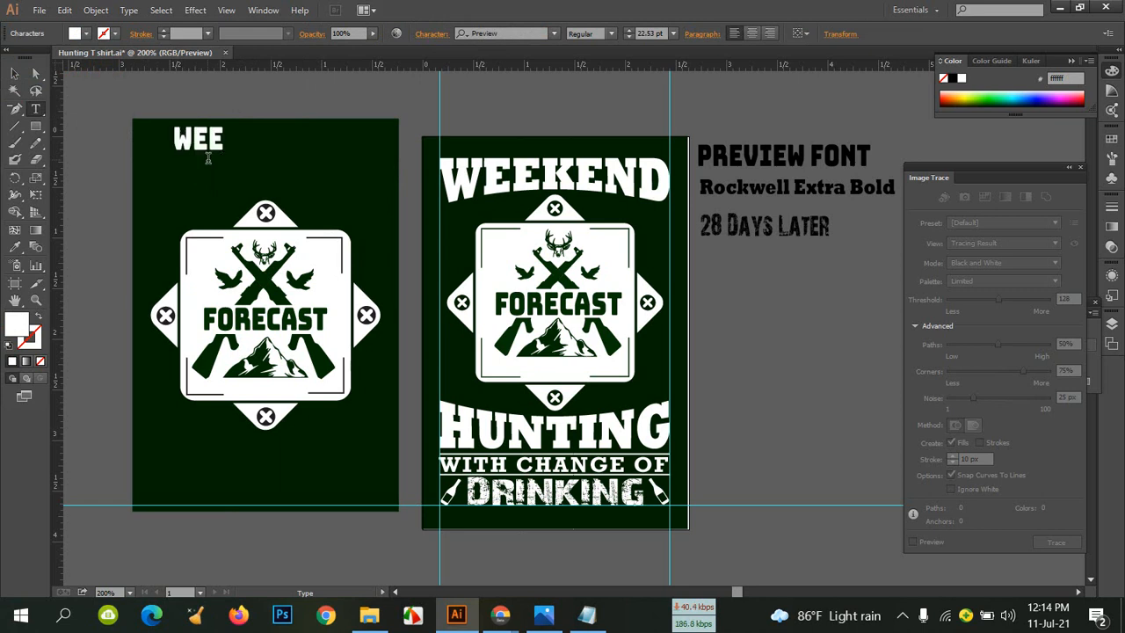
pyautogui.write('KEND')
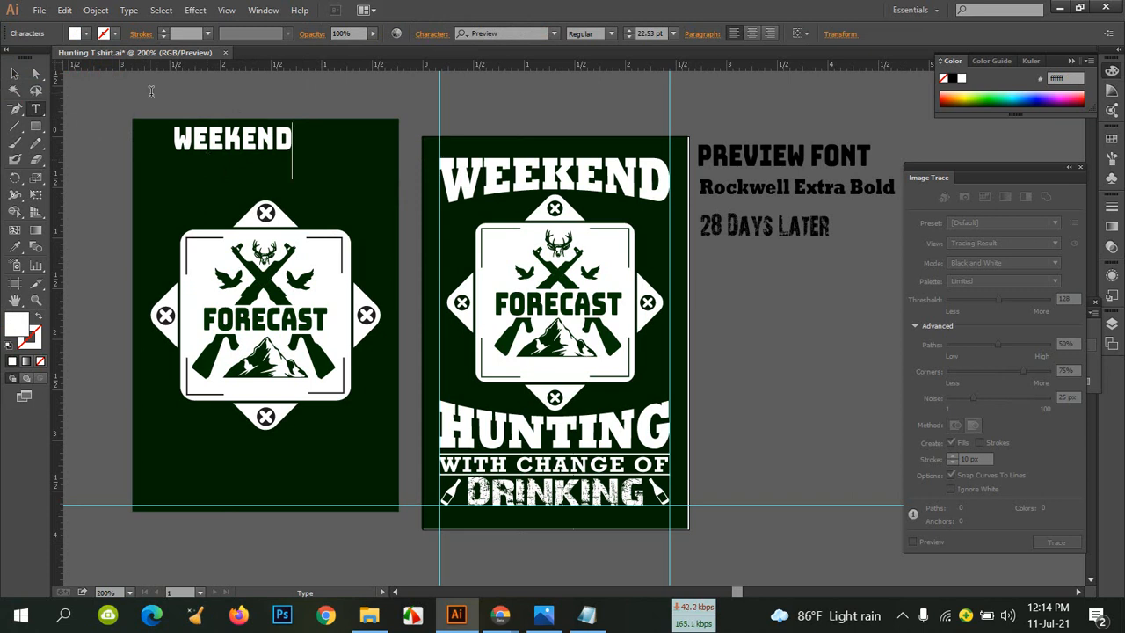
pyautogui.click(15, 73)
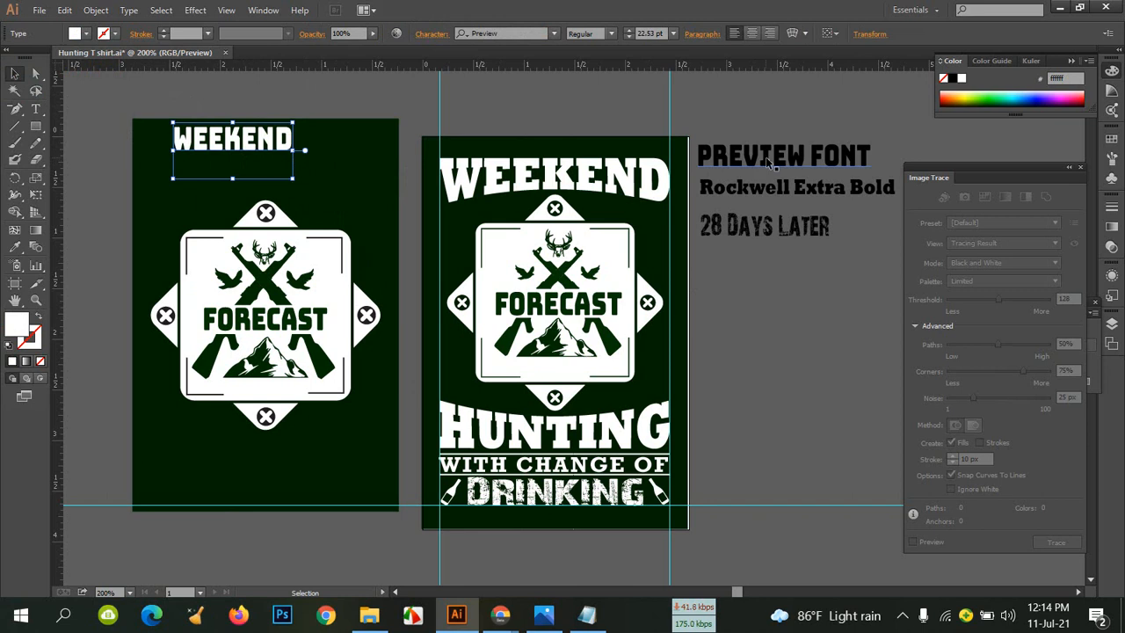
# Convert the new WEEKEND text to outlines and scale it up proportionally to about 1.95 in wide
pyautogui.click(525, 34)
pyautogui.press('Return')
pyautogui.rightClick(236, 138)
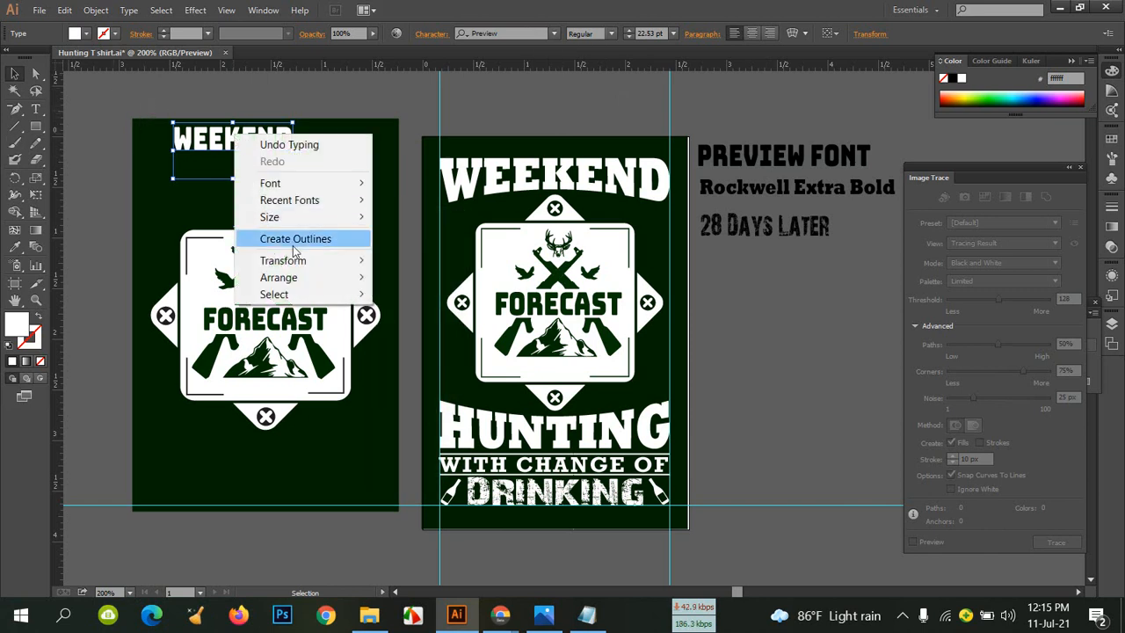
pyautogui.click(295, 239)
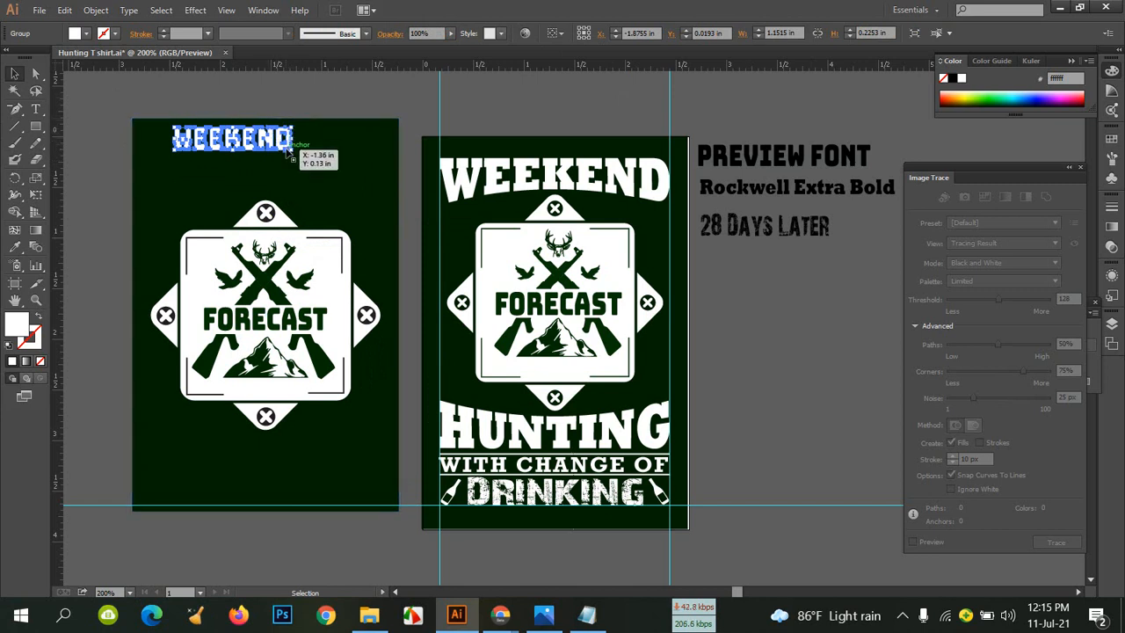
pyautogui.moveTo(295, 153); pyautogui.dragTo(378, 204)
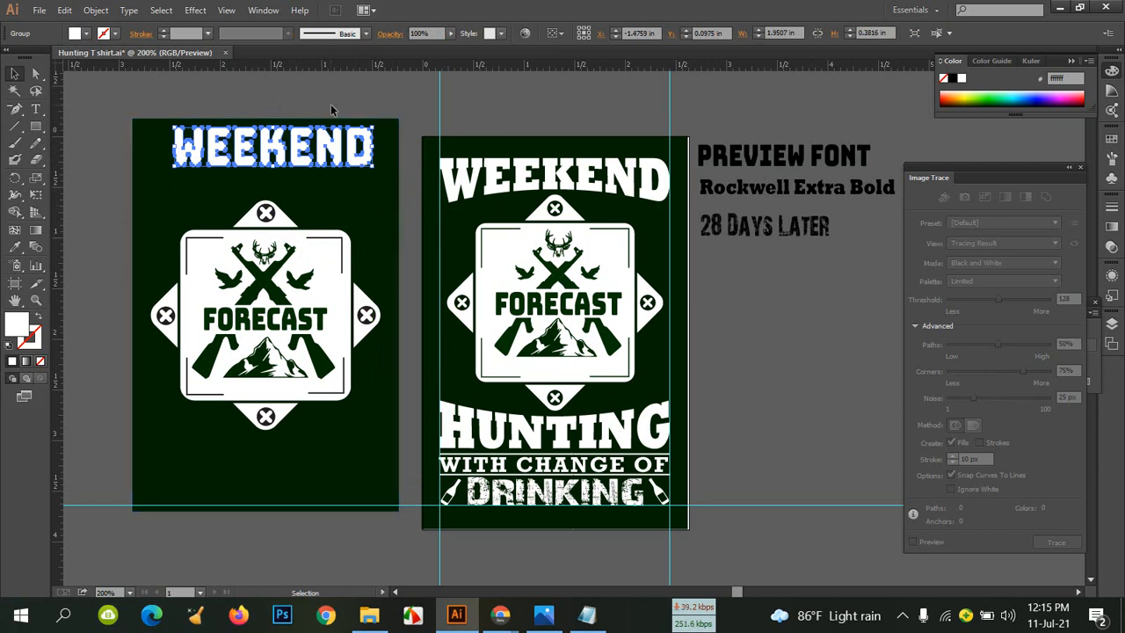
# Expand the WEEKEND lettering and move it down to about X -1.43 in, Y 0.35 in
pyautogui.click(97, 12)
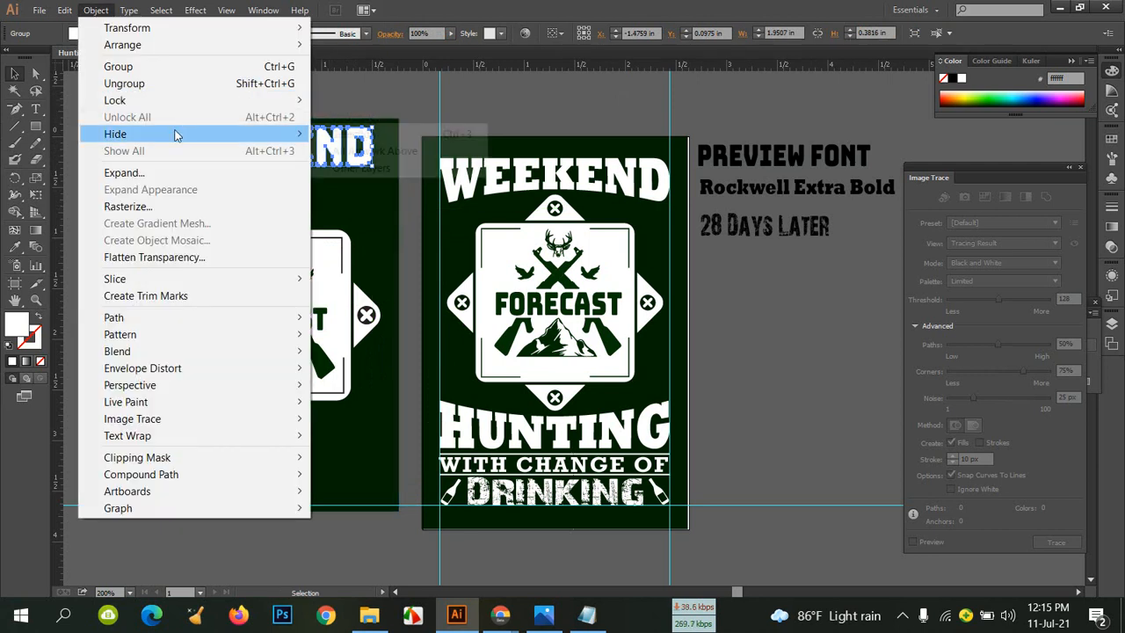
pyautogui.click(169, 176)
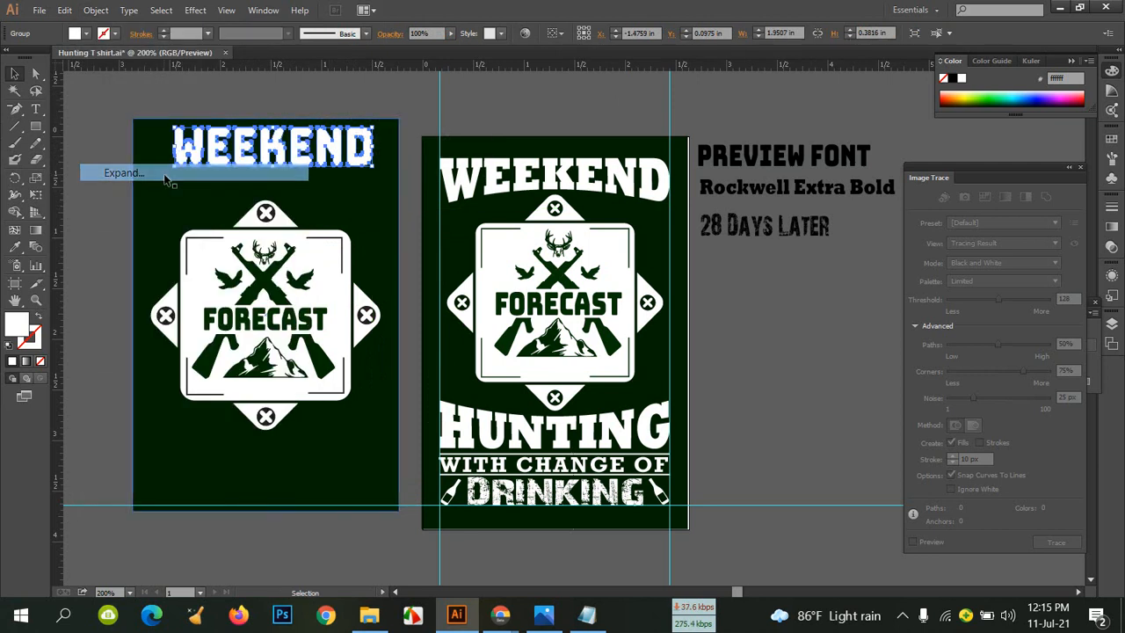
pyautogui.click(346, 100)
pyautogui.moveTo(322, 156); pyautogui.dragTo(327, 179)
# Place vertical guides just inside the separate background's side edges, and scale WEEKEND proportionally to span them at about 2.42 in wide
pyautogui.moveTo(56, 268); pyautogui.dragTo(145, 275)
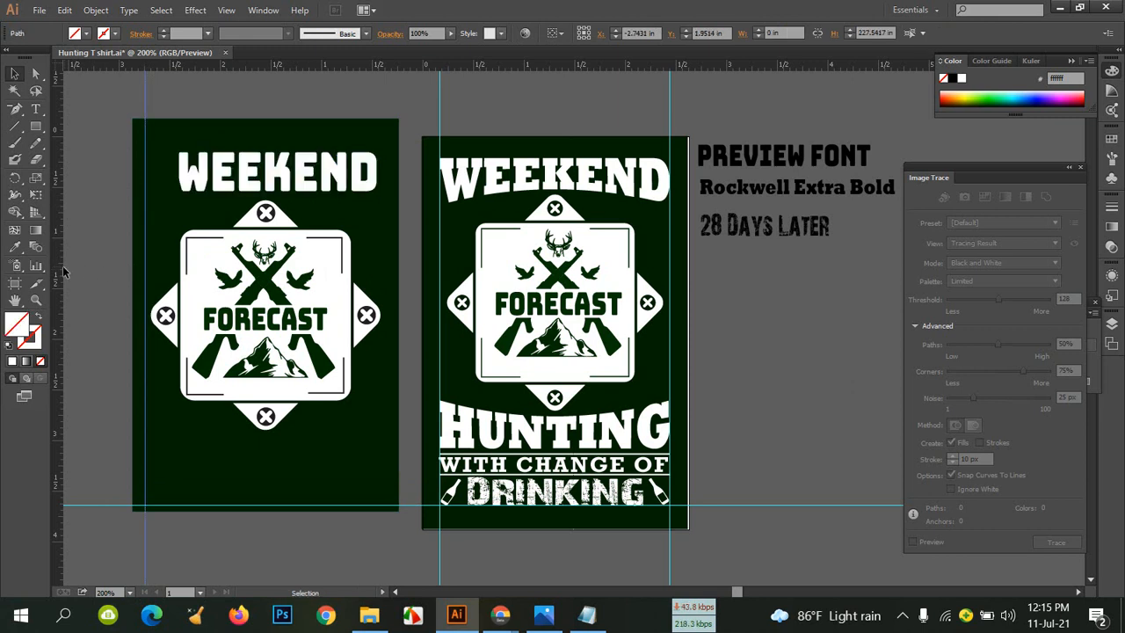
pyautogui.moveTo(399, 296); pyautogui.dragTo(387, 302)
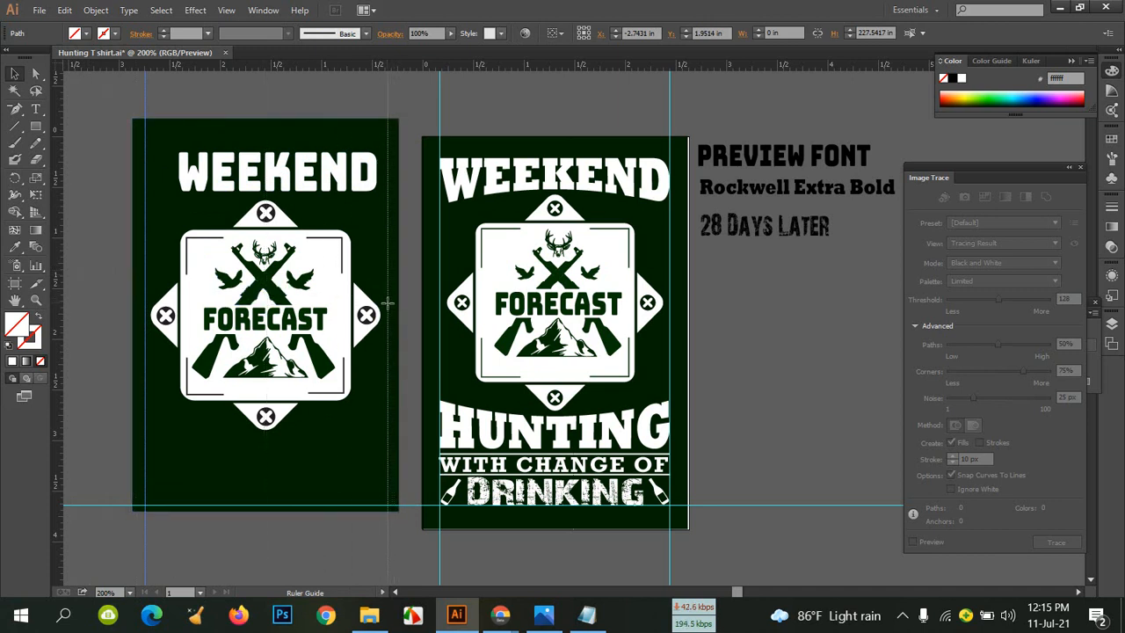
pyautogui.click(239, 171)
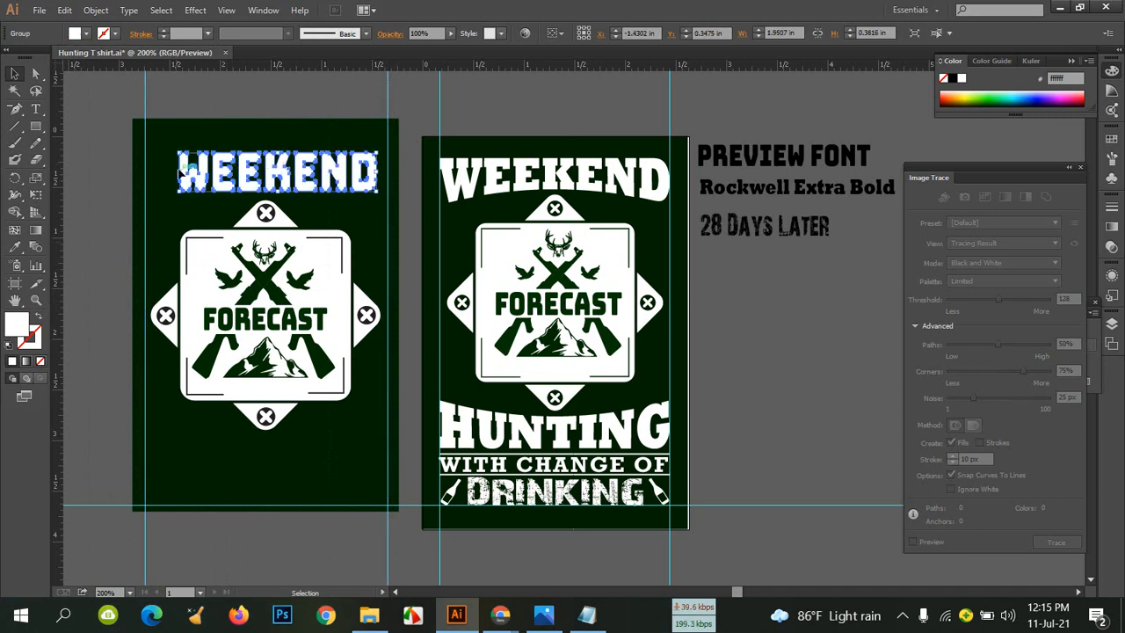
pyautogui.moveTo(180, 155); pyautogui.dragTo(147, 144)
pyautogui.moveTo(377, 195); pyautogui.dragTo(387, 200)
pyautogui.click(287, 102)
pyautogui.click(303, 164)
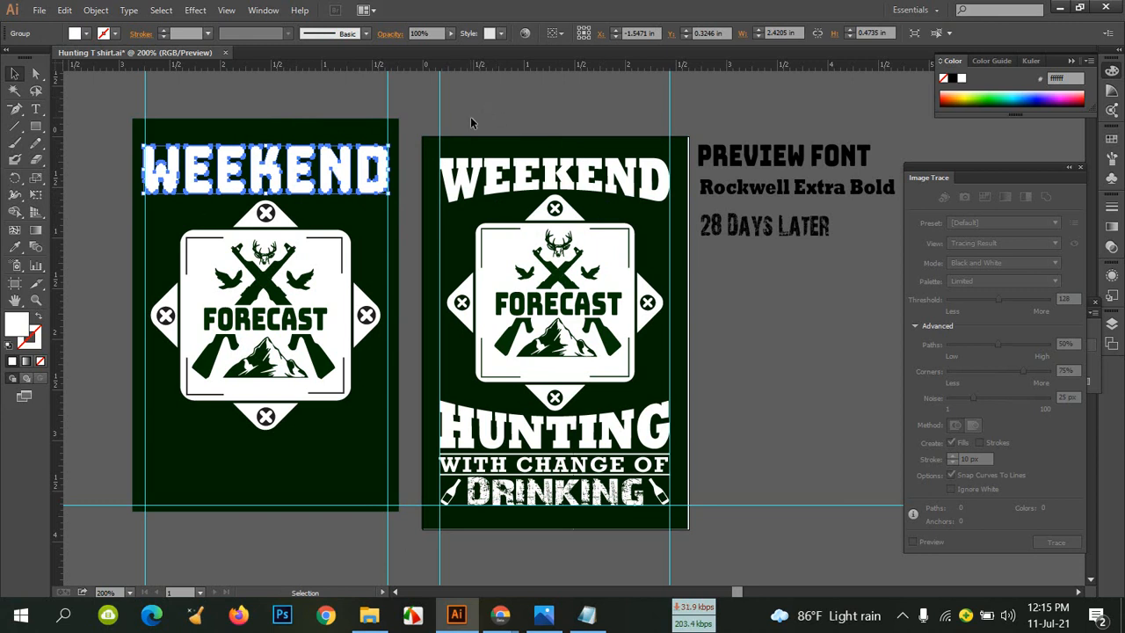
pyautogui.click(500, 107)
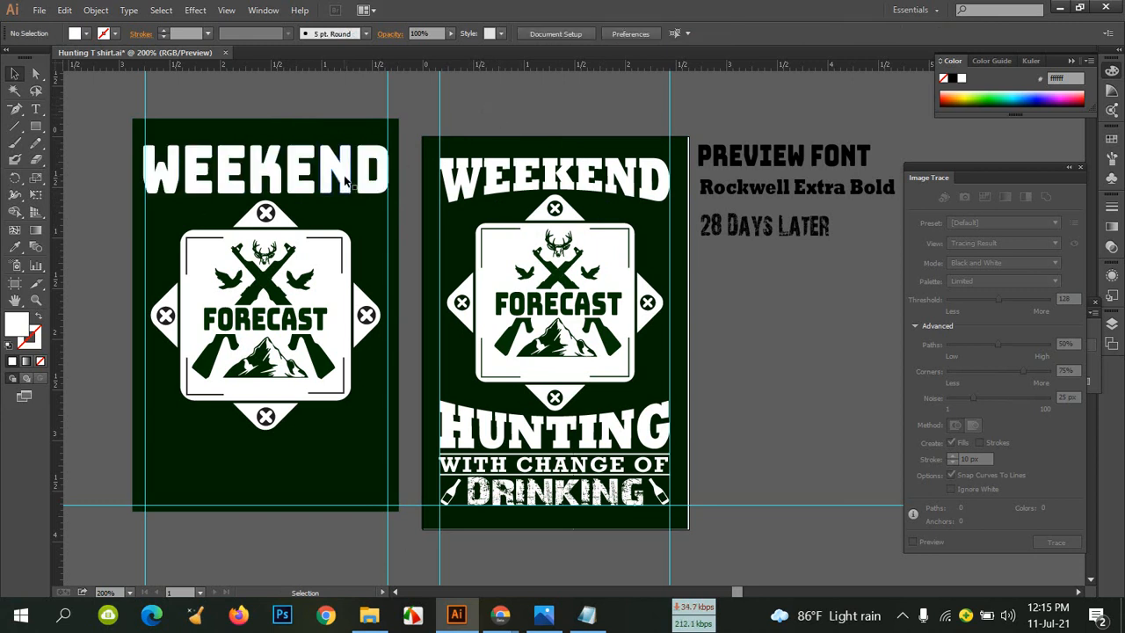
pyautogui.click(345, 178)
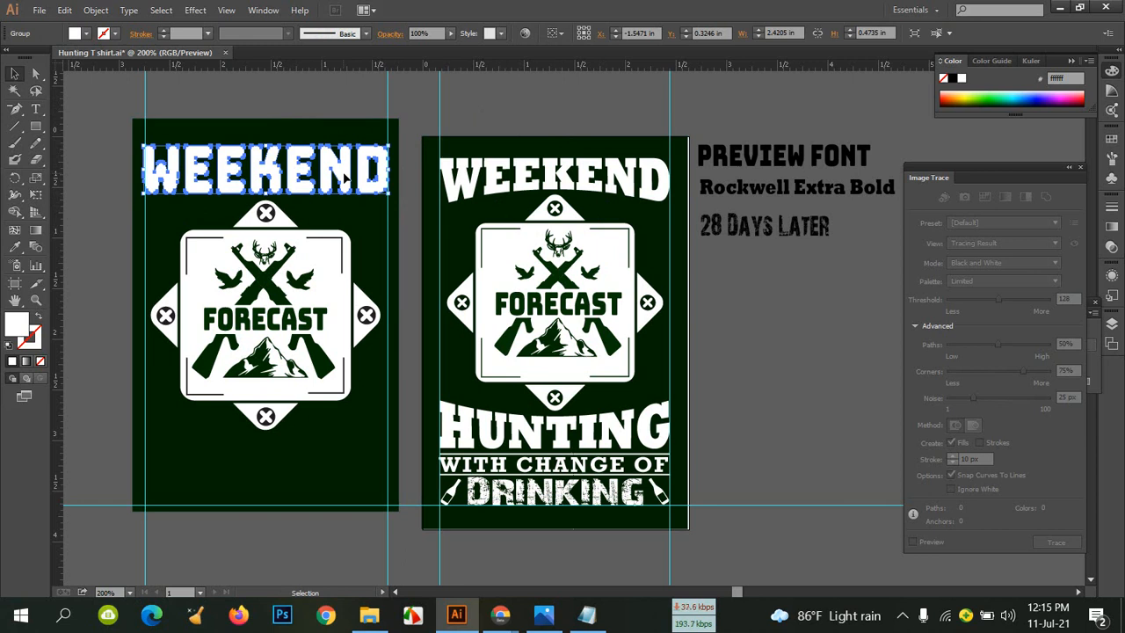
pyautogui.click(265, 107)
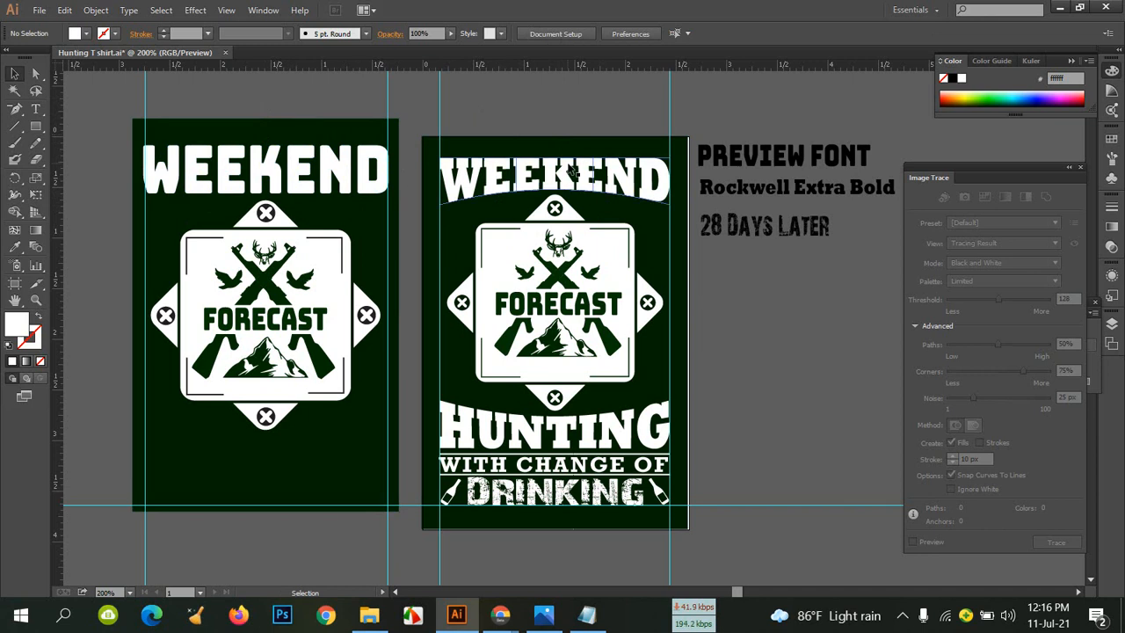
pyautogui.click(513, 171)
pyautogui.click(339, 88)
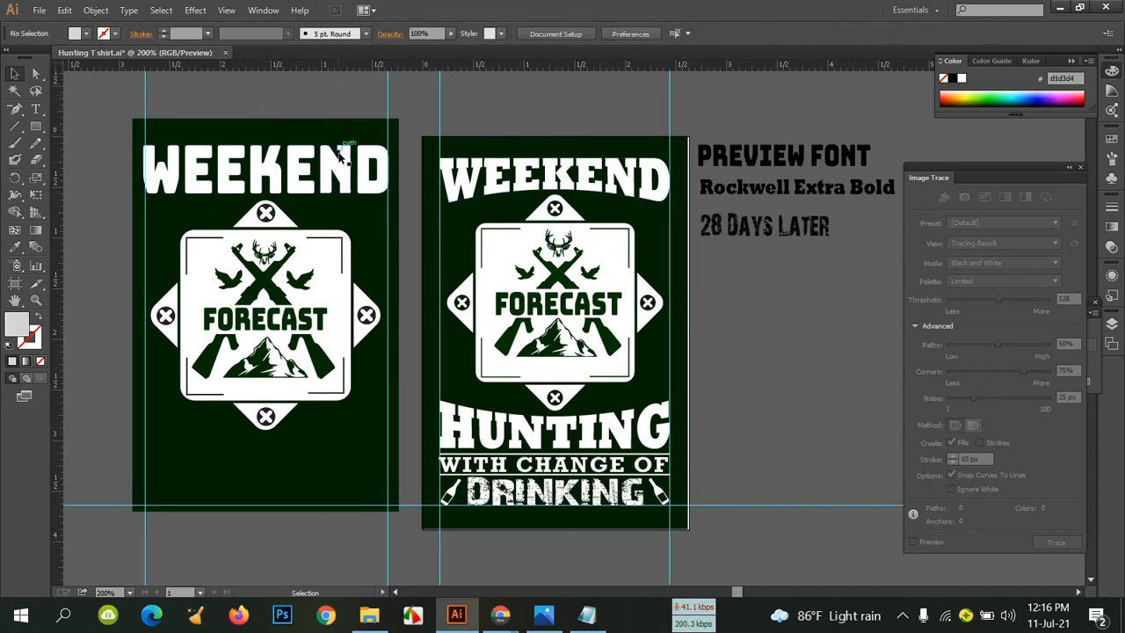
# Start a Warp effect on the WEEKEND lettering above the badge with the Arc Lower style
pyautogui.click(342, 153)
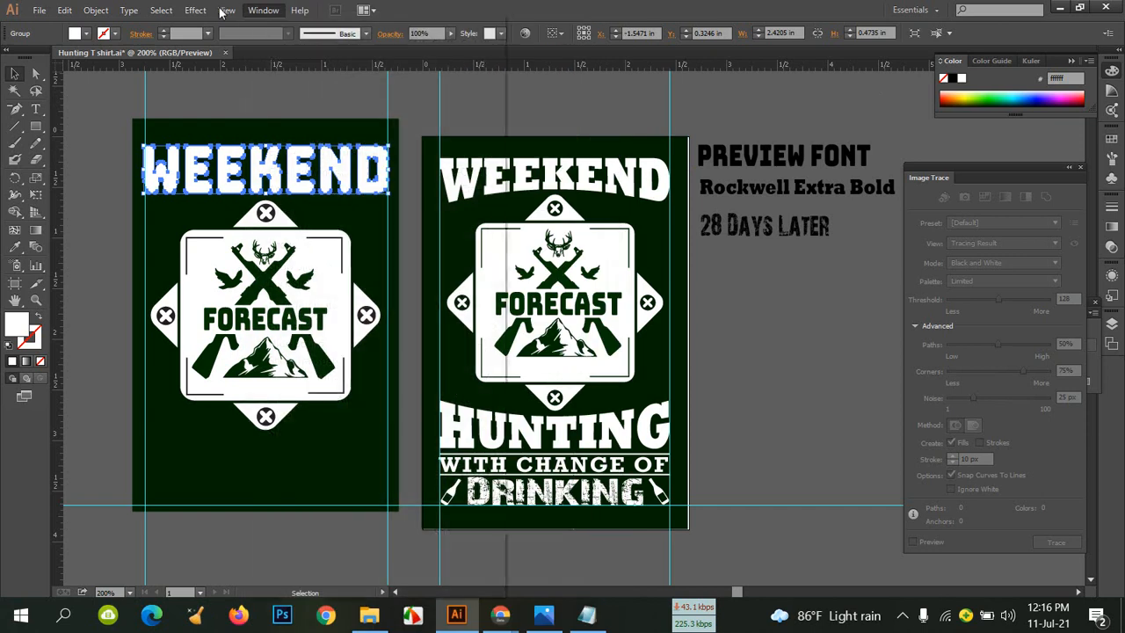
pyautogui.click(189, 9)
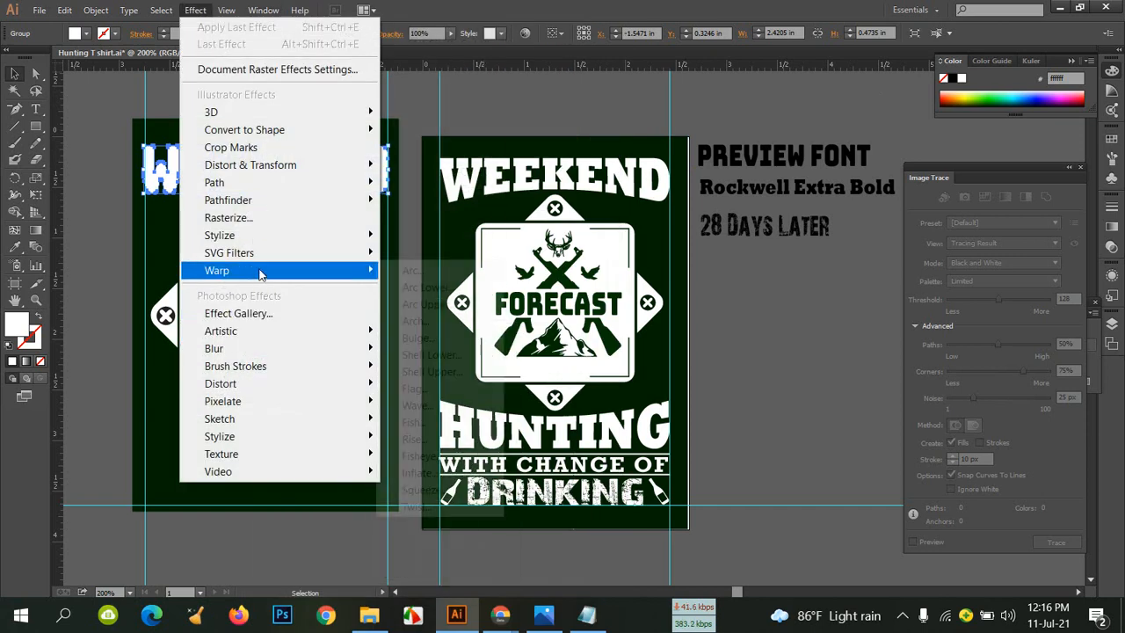
pyautogui.moveTo(264, 272)
pyautogui.click(422, 269)
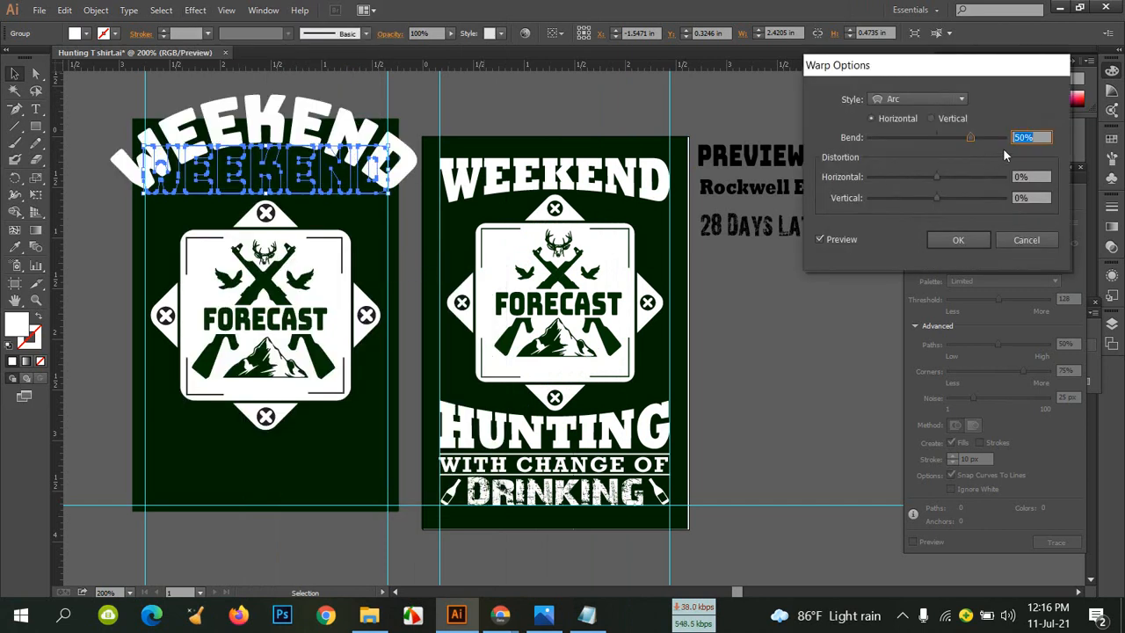
pyautogui.click(960, 100)
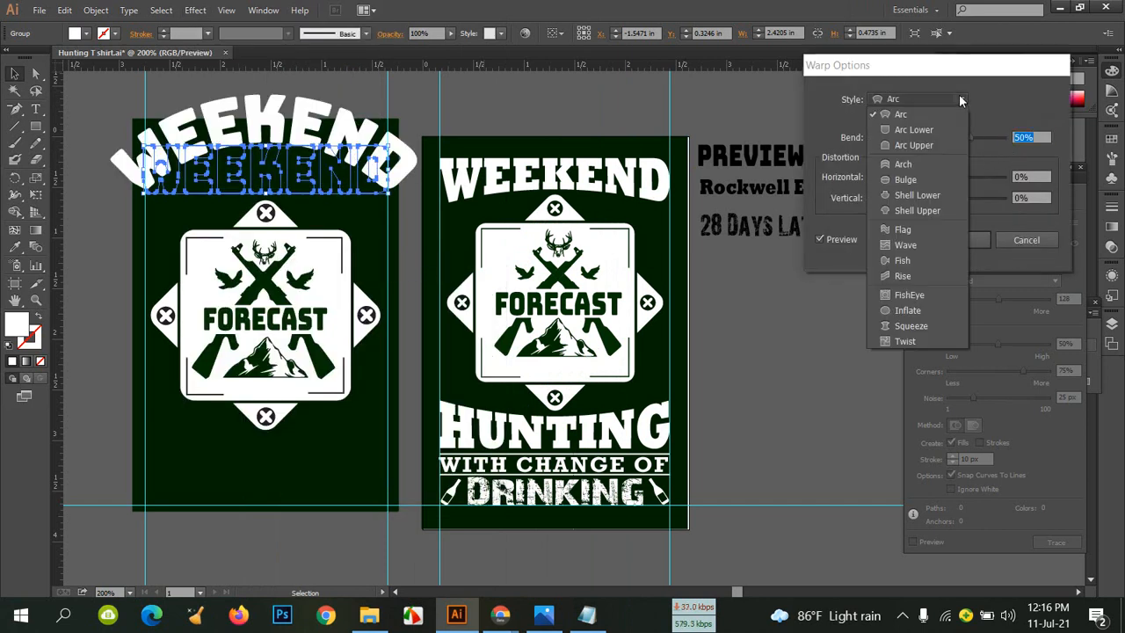
pyautogui.click(924, 130)
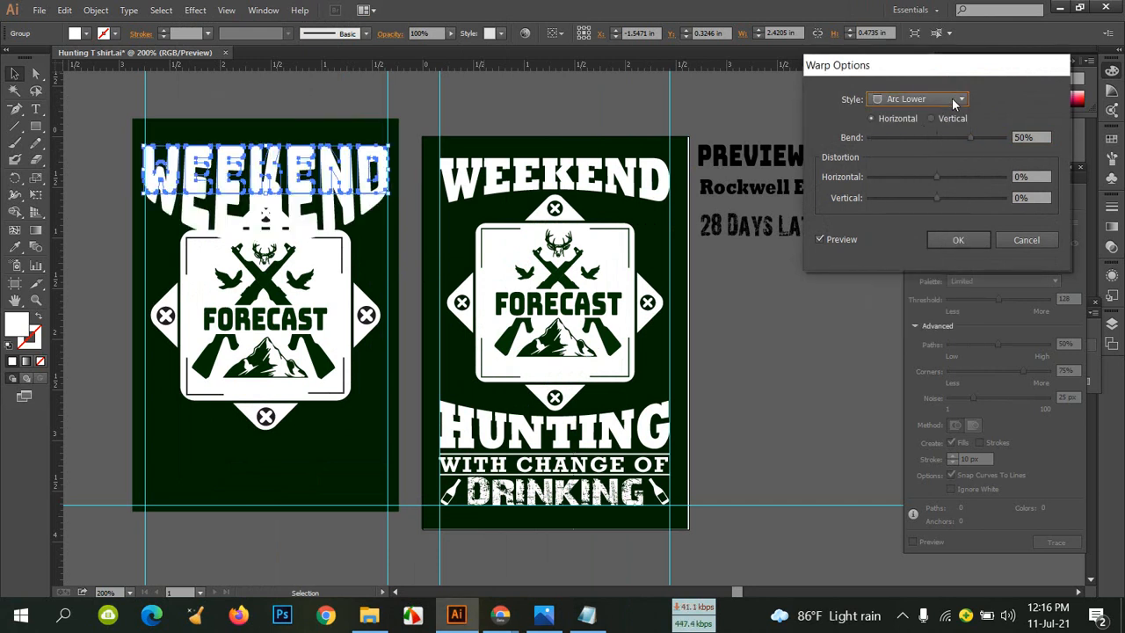
# Try the Arc Upper warp style on WEEKEND with a bend of -25%, and reduce the bend to -1%
pyautogui.click(956, 101)
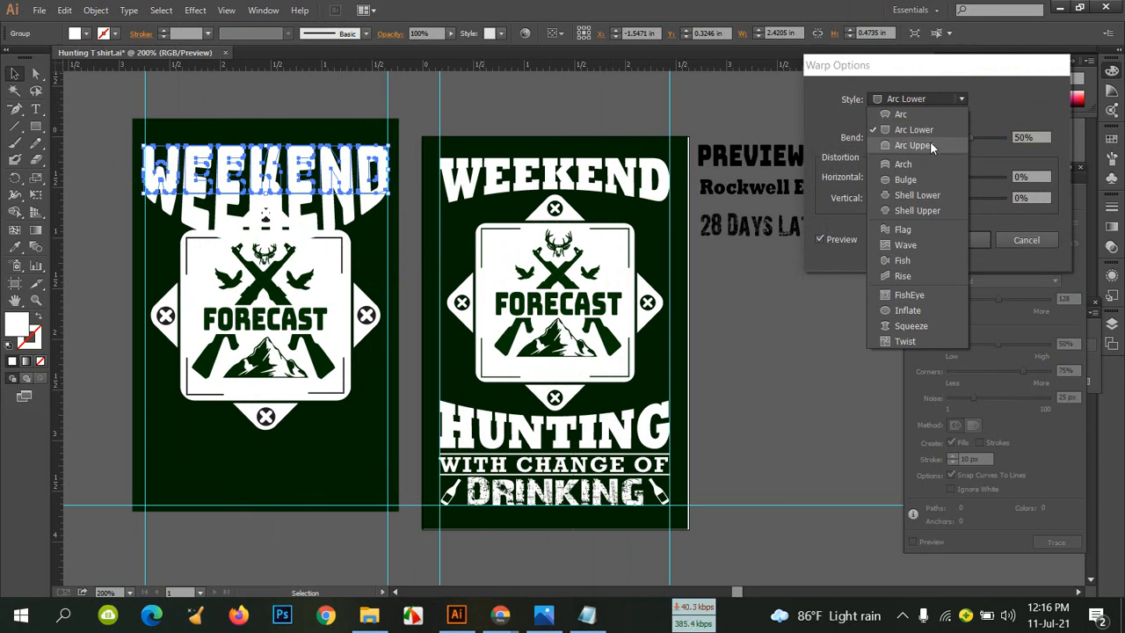
pyautogui.click(931, 146)
pyautogui.moveTo(971, 137); pyautogui.dragTo(918, 136)
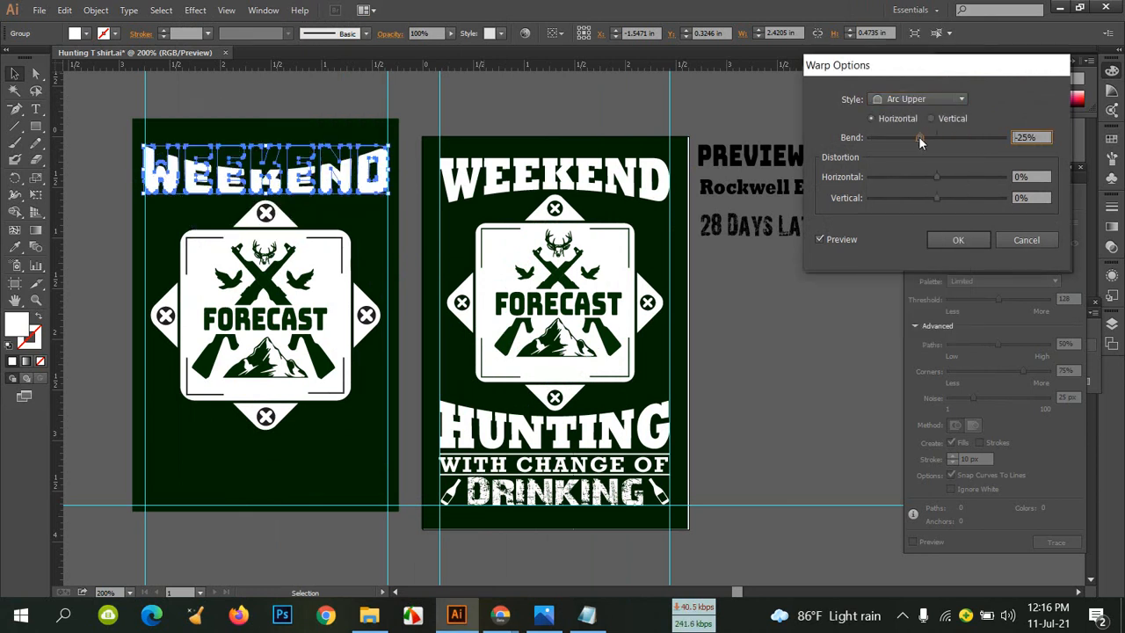
pyautogui.moveTo(919, 140)
pyautogui.mouseDown()
pyautogui.moveTo(953, 138)
pyautogui.moveTo(908, 138)
pyautogui.moveTo(935, 137)
pyautogui.mouseUp()
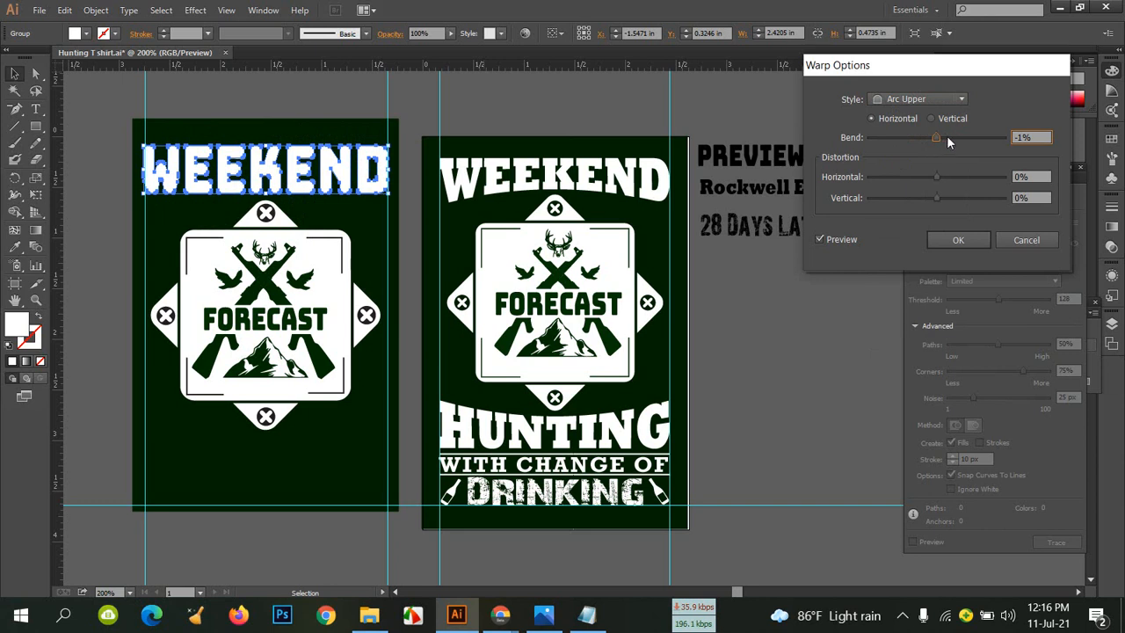
# Set WEEKEND's warp to Arc Lower with a horizontal bend of -15% and apply it
pyautogui.click(960, 100)
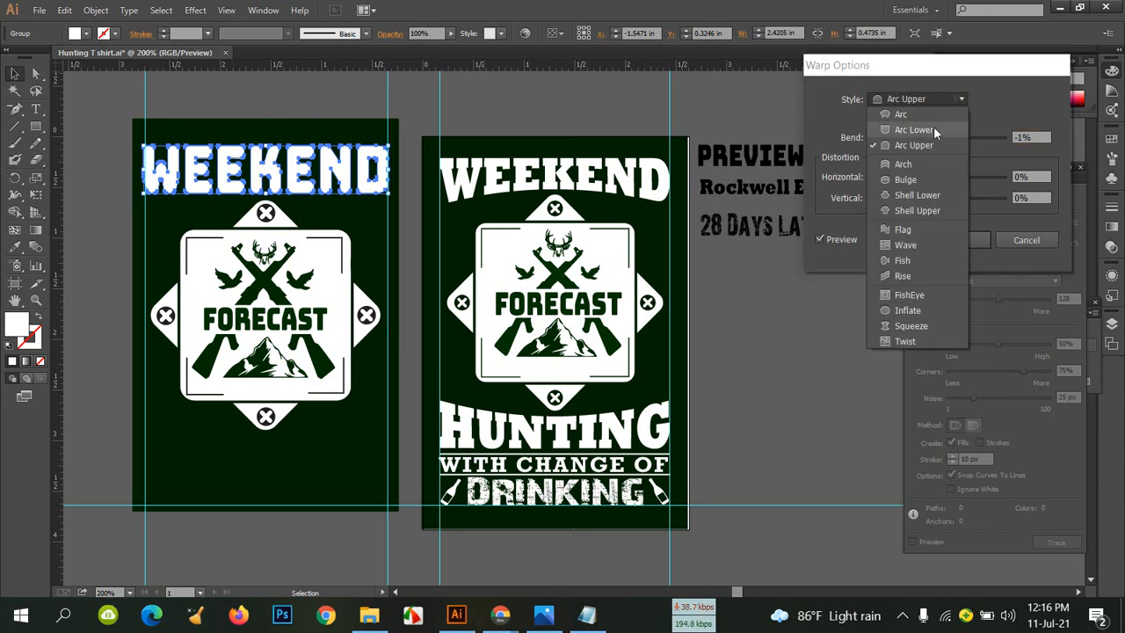
pyautogui.click(933, 129)
pyautogui.moveTo(936, 138)
pyautogui.mouseDown()
pyautogui.moveTo(958, 138)
pyautogui.moveTo(928, 142)
pyautogui.mouseUp()
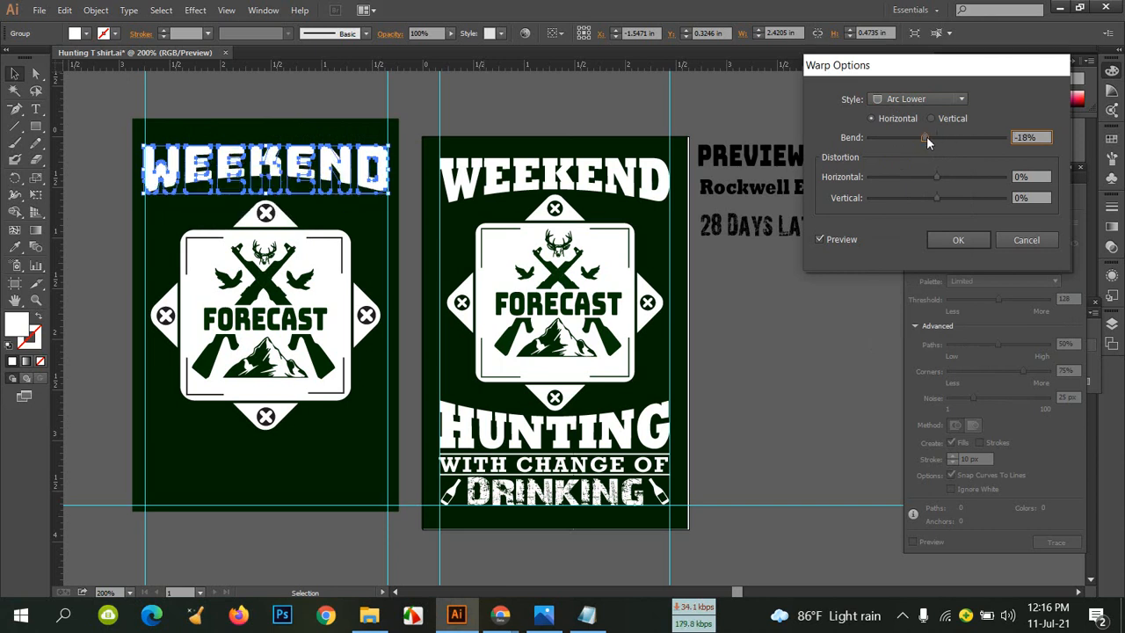
pyautogui.press('Up')
pyautogui.press('Up')
pyautogui.press('Up')
pyautogui.press('Up')
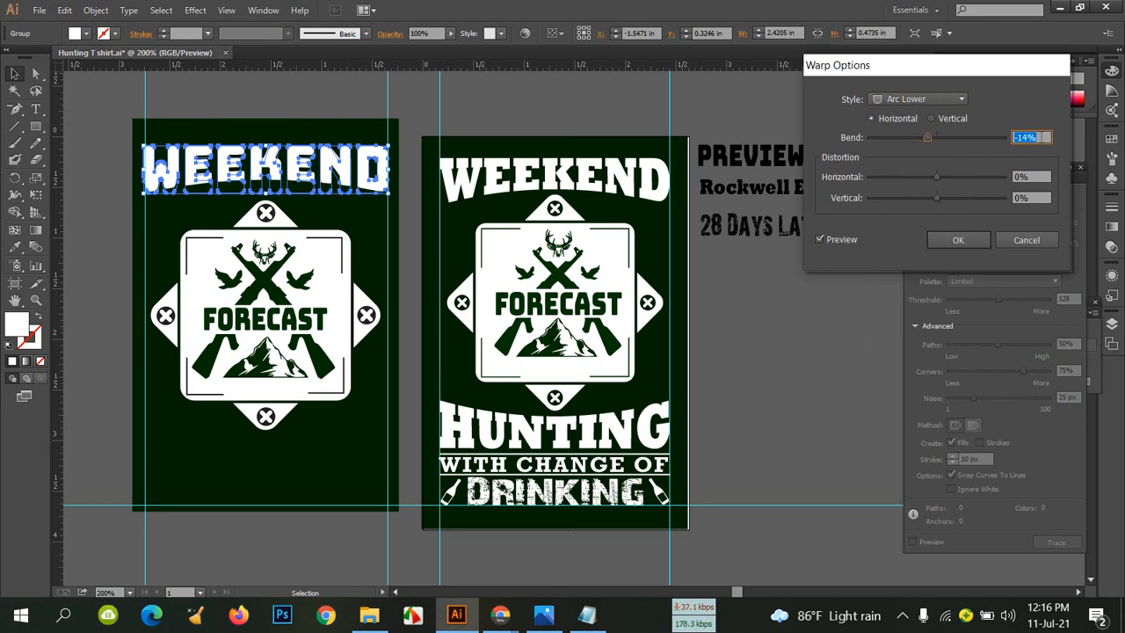
pyautogui.press('Down')
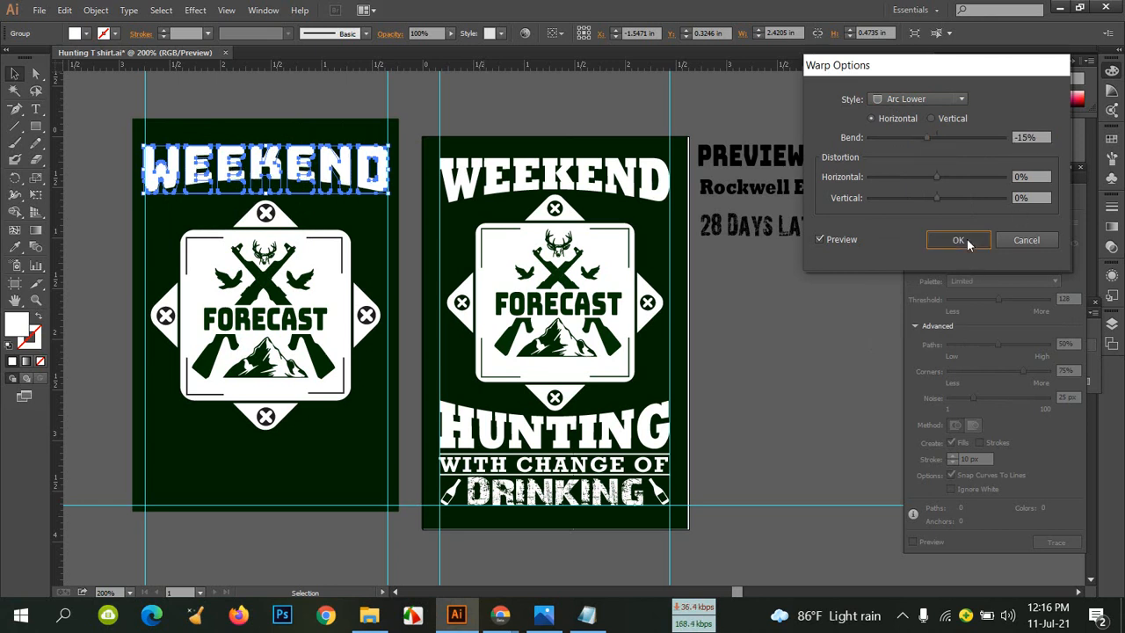
pyautogui.click(961, 241)
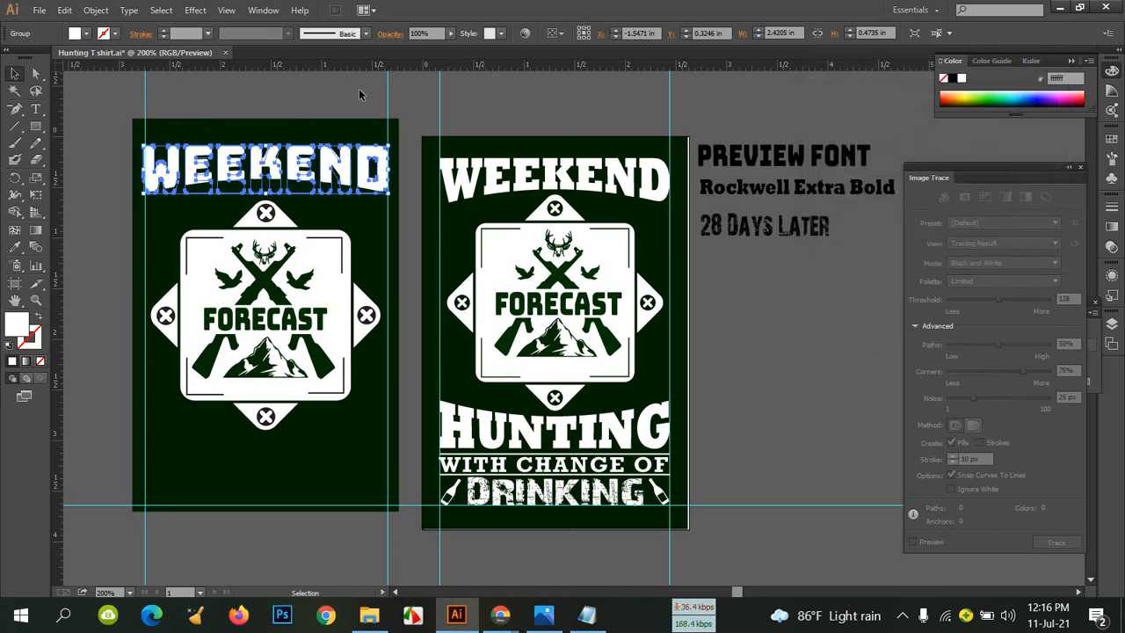
# Expand the appearance of the warped WEEKEND lettering and deselect it
pyautogui.click(96, 10)
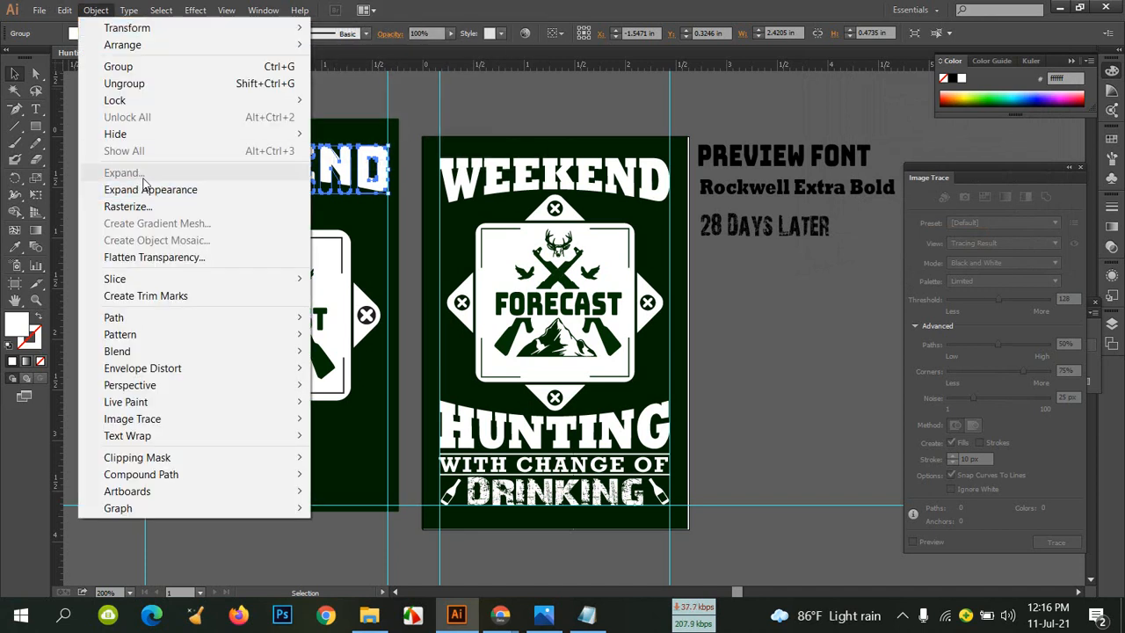
pyautogui.click(145, 189)
pyautogui.click(95, 10)
pyautogui.click(149, 170)
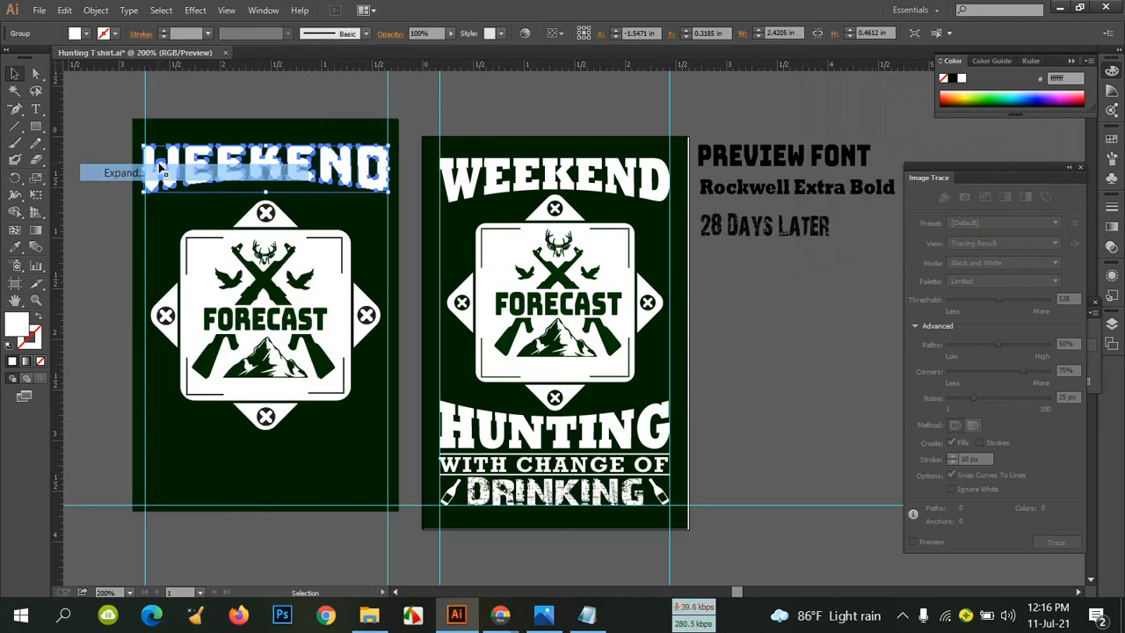
pyautogui.click(482, 105)
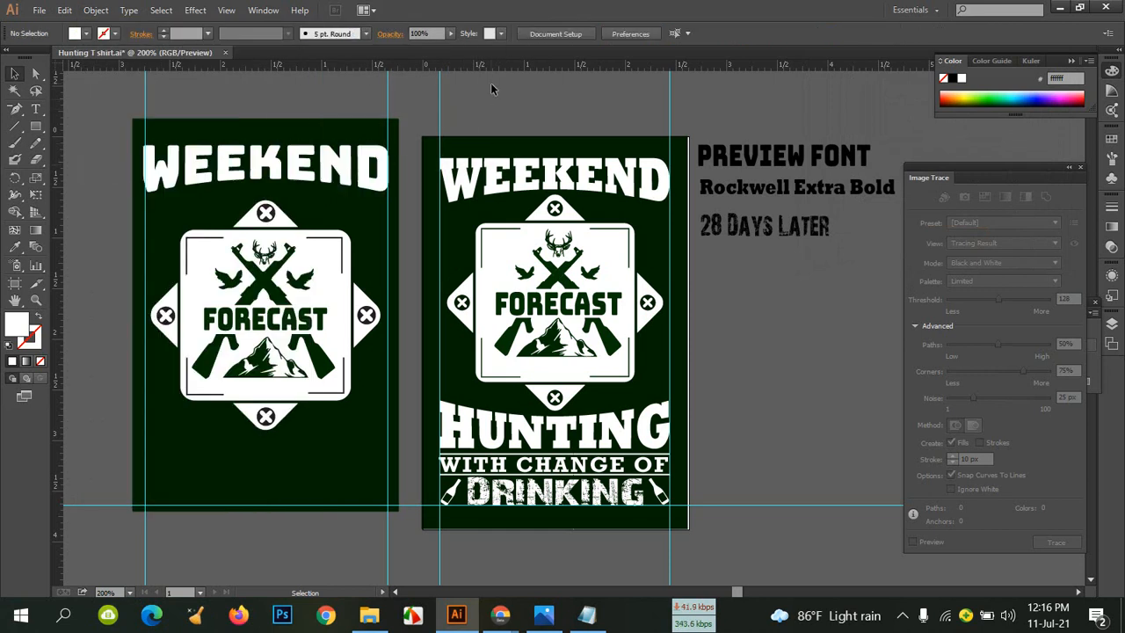
# Nudge the WEEKEND lettering up slightly to about Y 0.30 in on the separate background
pyautogui.click(347, 184)
pyautogui.press('Down')
pyautogui.press('Down')
pyautogui.press('Down')
pyautogui.press('Down')
pyautogui.press('Up')
pyautogui.press('Up')
pyautogui.press('Up')
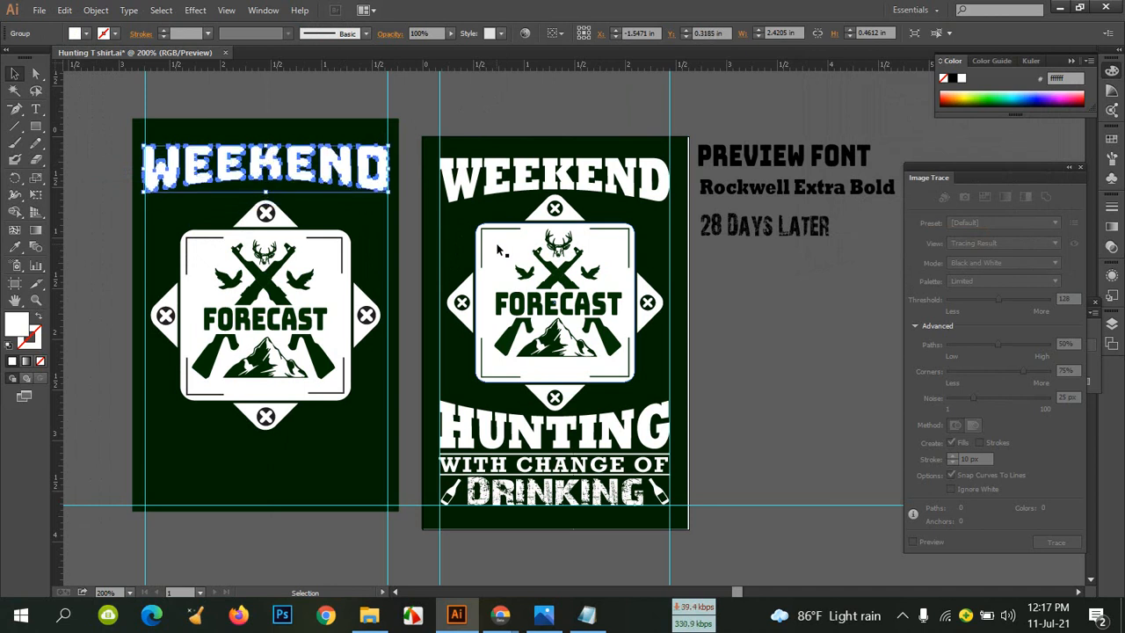
pyautogui.press('Up')
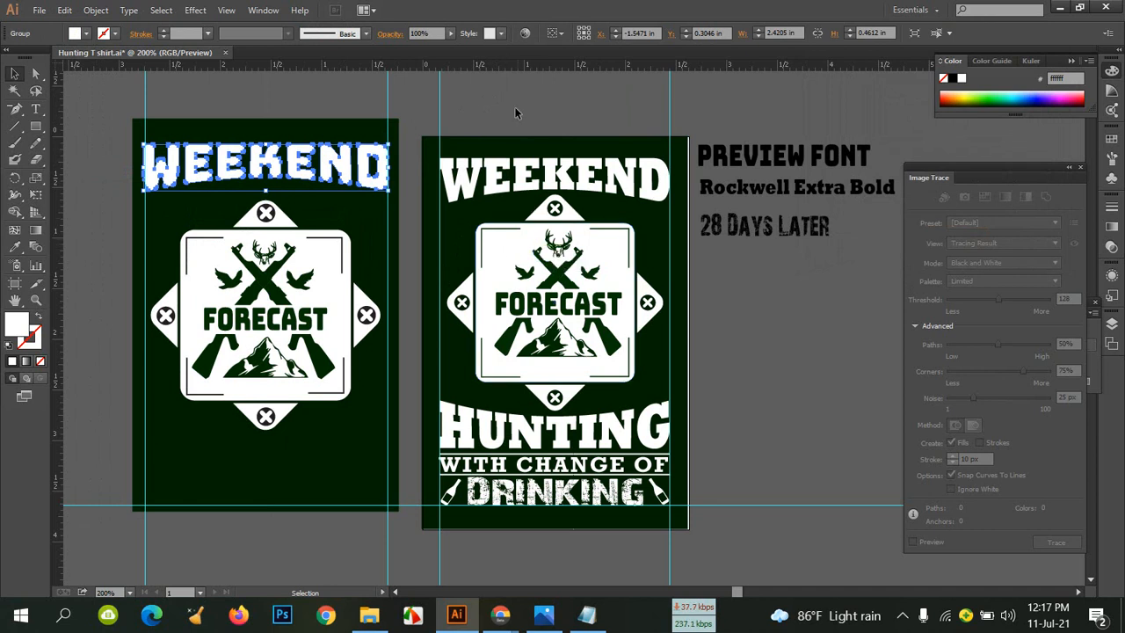
# Ungroup the FORECAST badge from its dark green background
pyautogui.click(401, 243)
pyautogui.click(306, 303)
pyautogui.rightClick(306, 303)
pyautogui.click(362, 386)
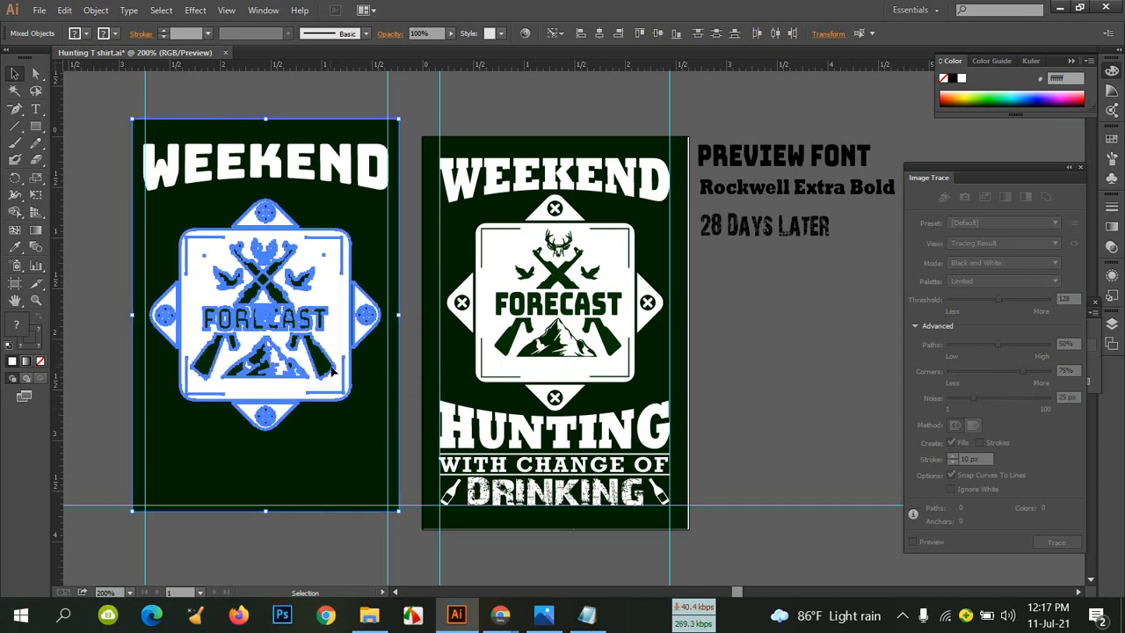
pyautogui.click(98, 183)
# Move the ungrouped FORECAST badge straight up toward WEEKEND, to about Y 1.56 in
pyautogui.click(325, 277)
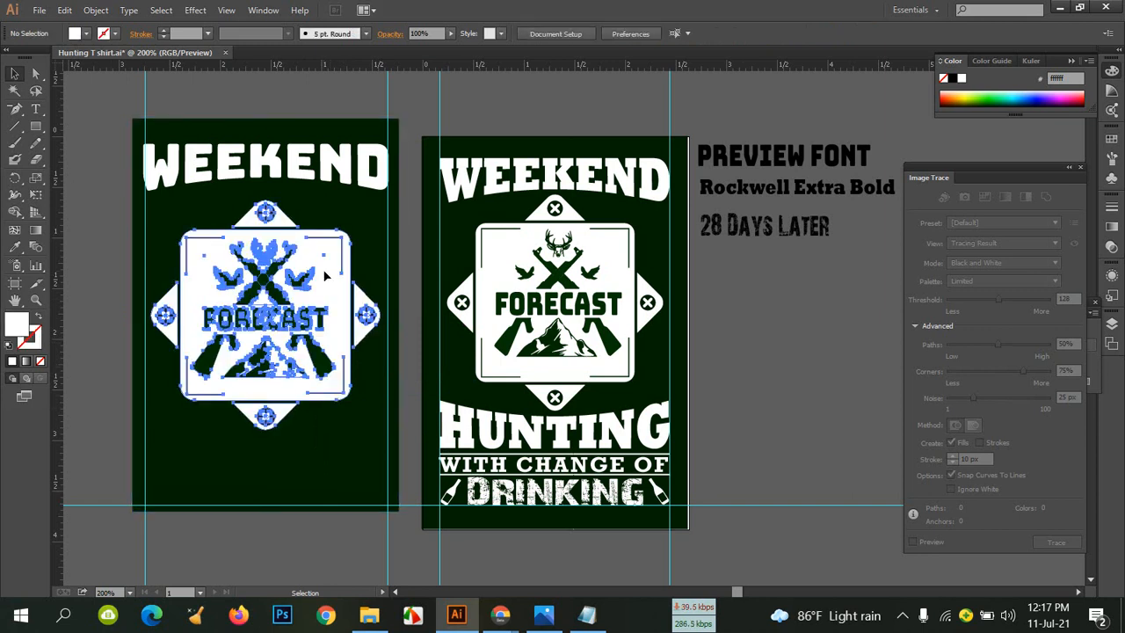
pyautogui.press('Up')
pyautogui.press('Up')
pyautogui.press('Up')
pyautogui.press('Up')
pyautogui.press('Up')
pyautogui.press('Up')
pyautogui.press('Up')
pyautogui.press('Up')
pyautogui.press('Up')
pyautogui.press('Up')
pyautogui.press('Up')
pyautogui.press('Up')
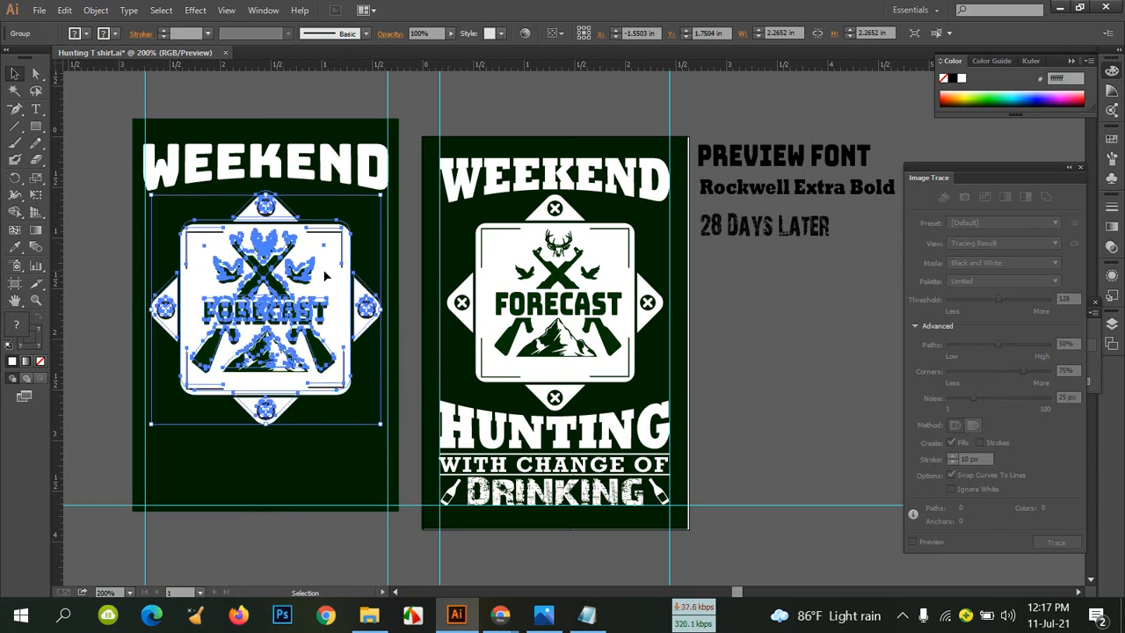
pyautogui.press('Up')
pyautogui.press('Up')
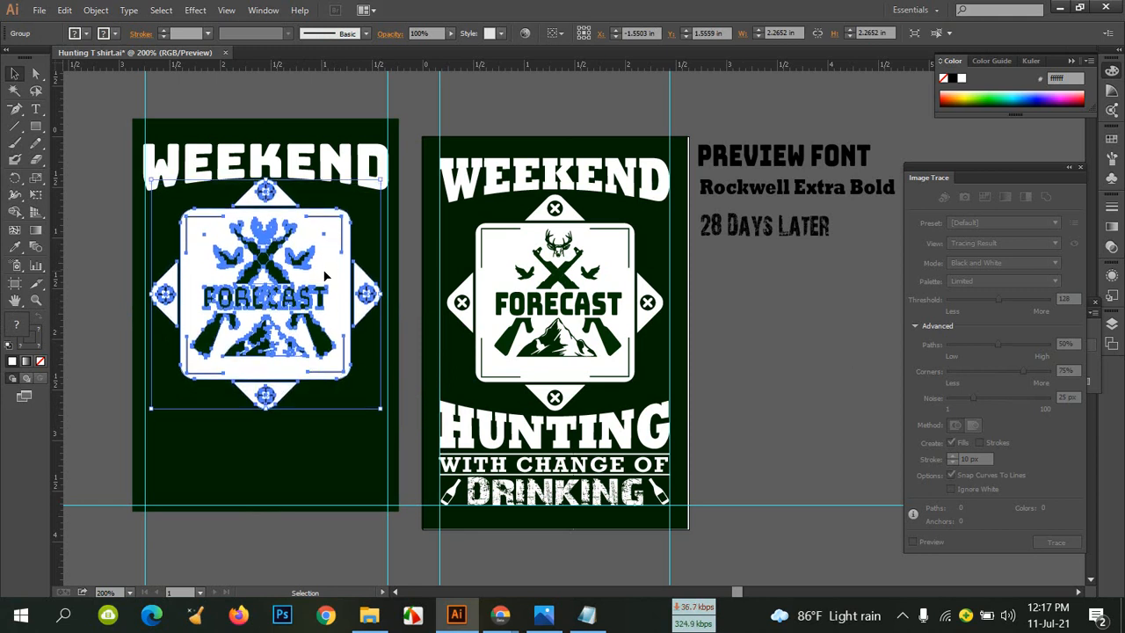
# Reduce the WEEKEND lettering's height to about 0.425 in and move it up to about Y 0.20 in, clear of the badge
pyautogui.click(337, 155)
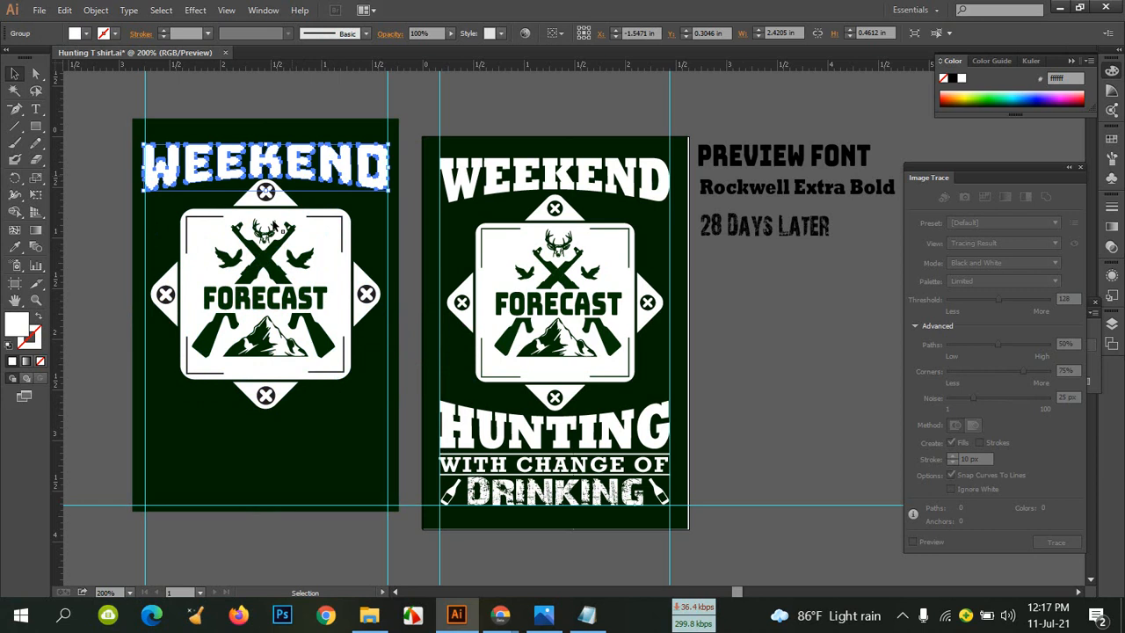
pyautogui.click(296, 91)
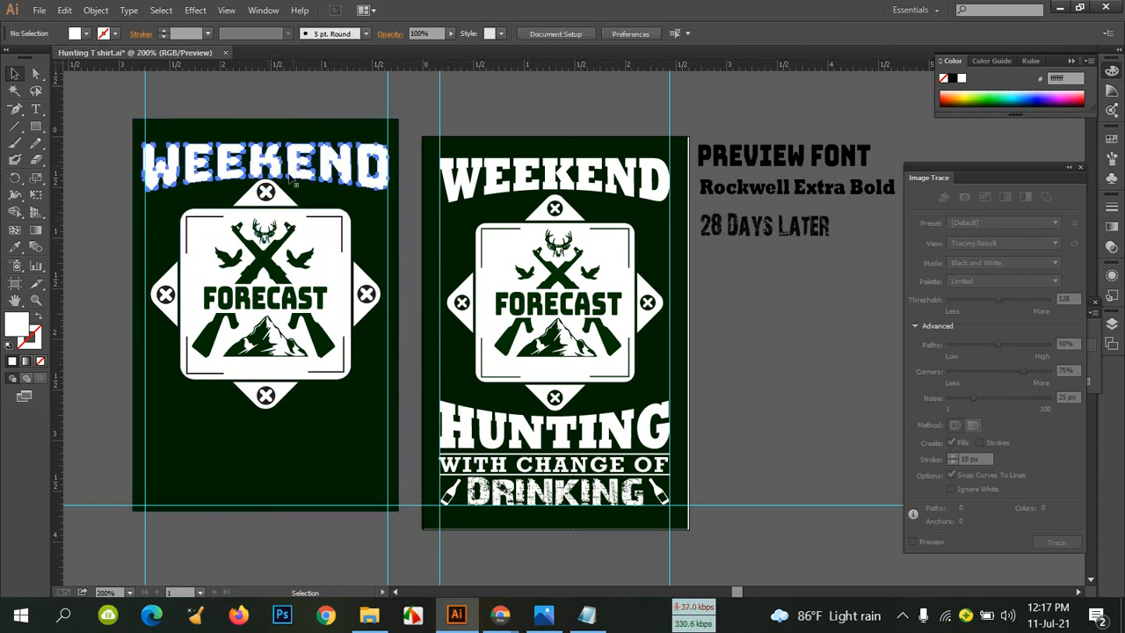
pyautogui.click(276, 176)
pyautogui.moveTo(265, 190); pyautogui.dragTo(265, 188)
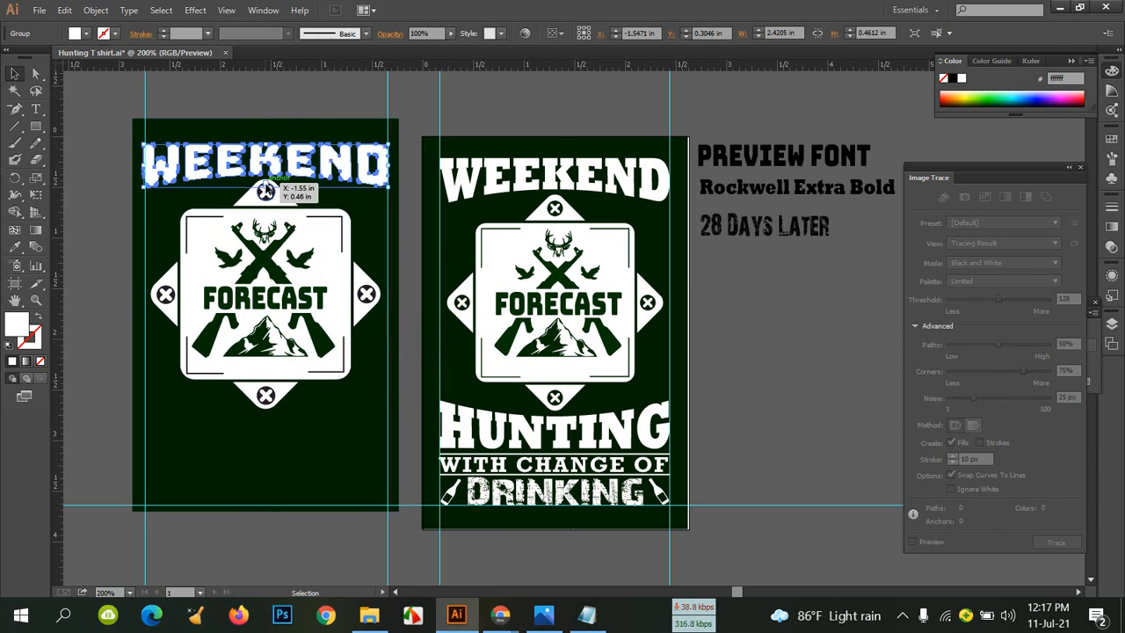
pyautogui.moveTo(374, 167); pyautogui.dragTo(373, 167)
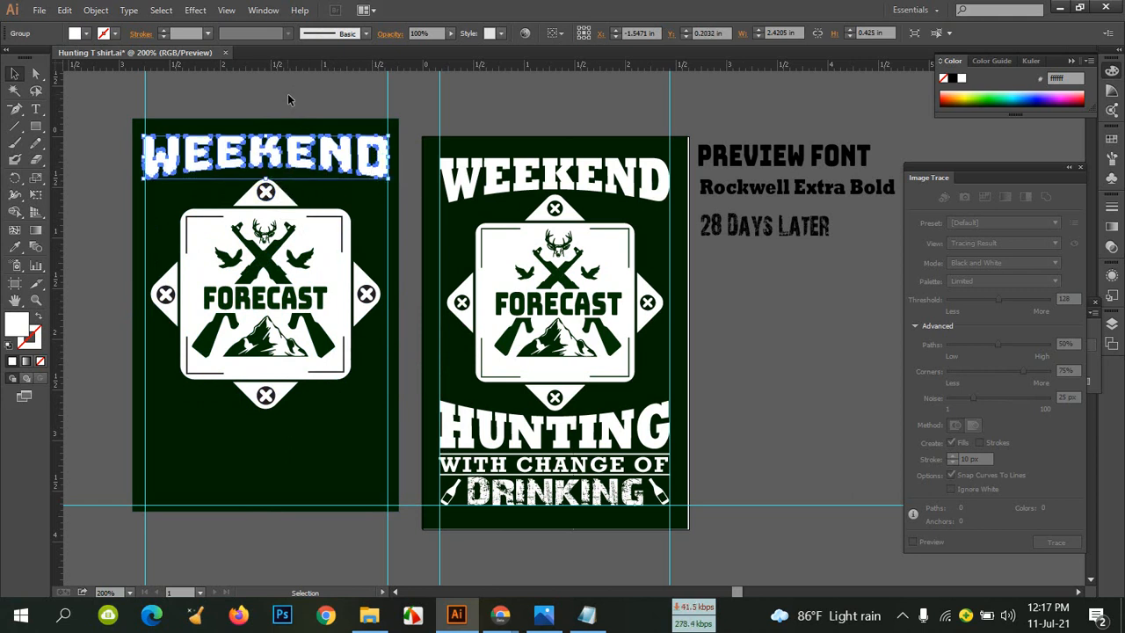
# Shift the FORECAST badge up slightly to tighten the gap below WEEKEND
pyautogui.click(287, 99)
pyautogui.moveTo(296, 236); pyautogui.dragTo(296, 233)
pyautogui.click(428, 129)
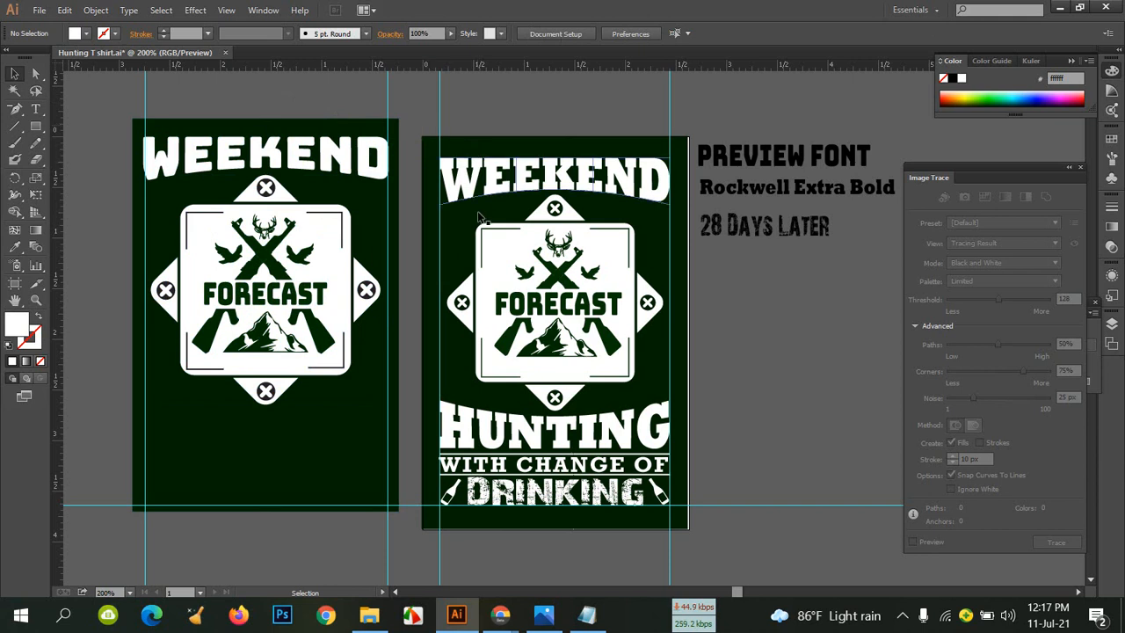
pyautogui.scroll(-1, 485, 245)
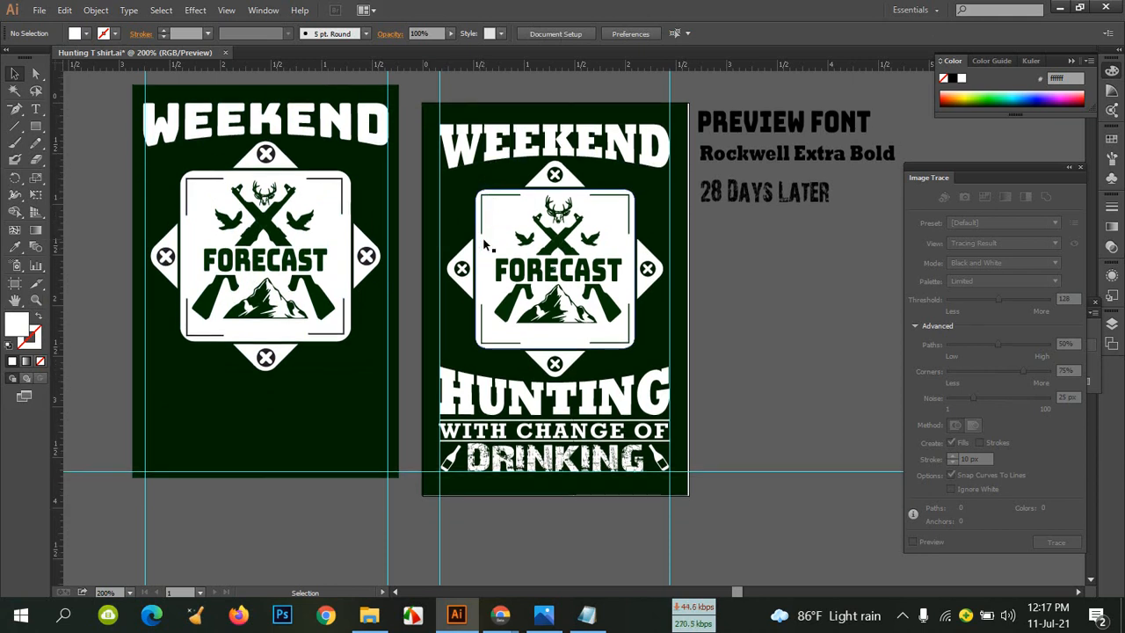
pyautogui.click(569, 403)
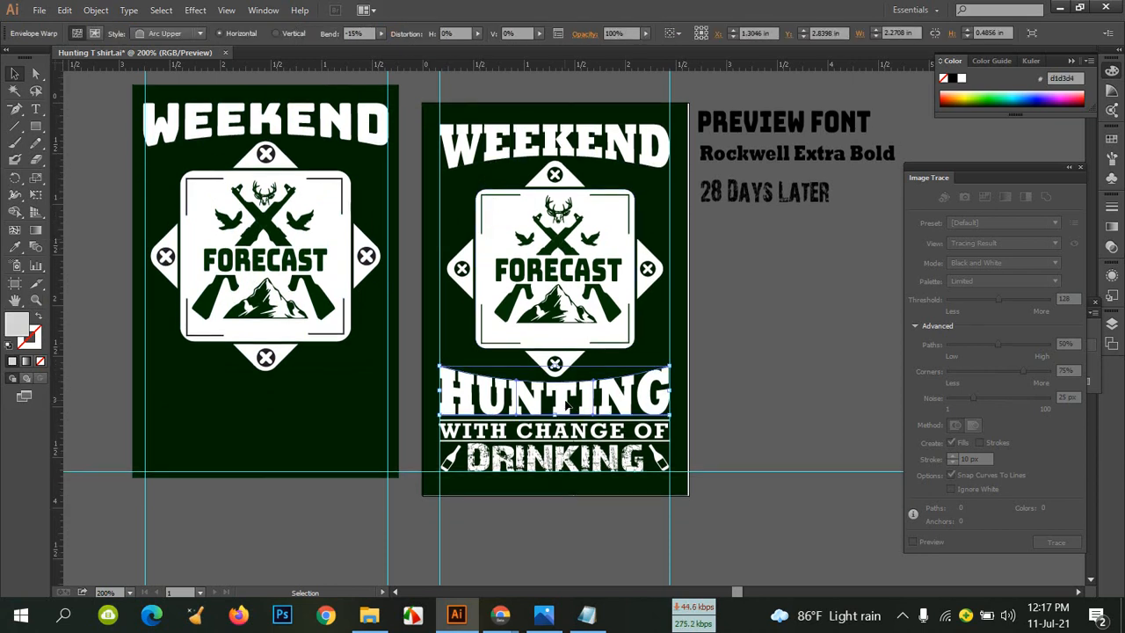
pyautogui.rightClick(569, 402)
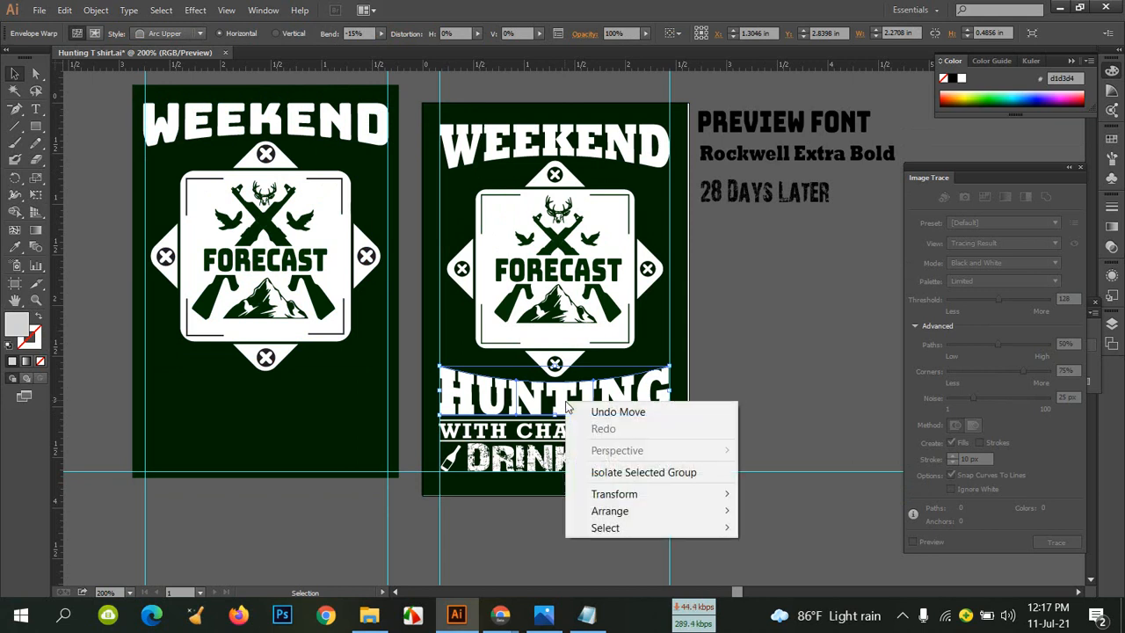
pyautogui.click(773, 313)
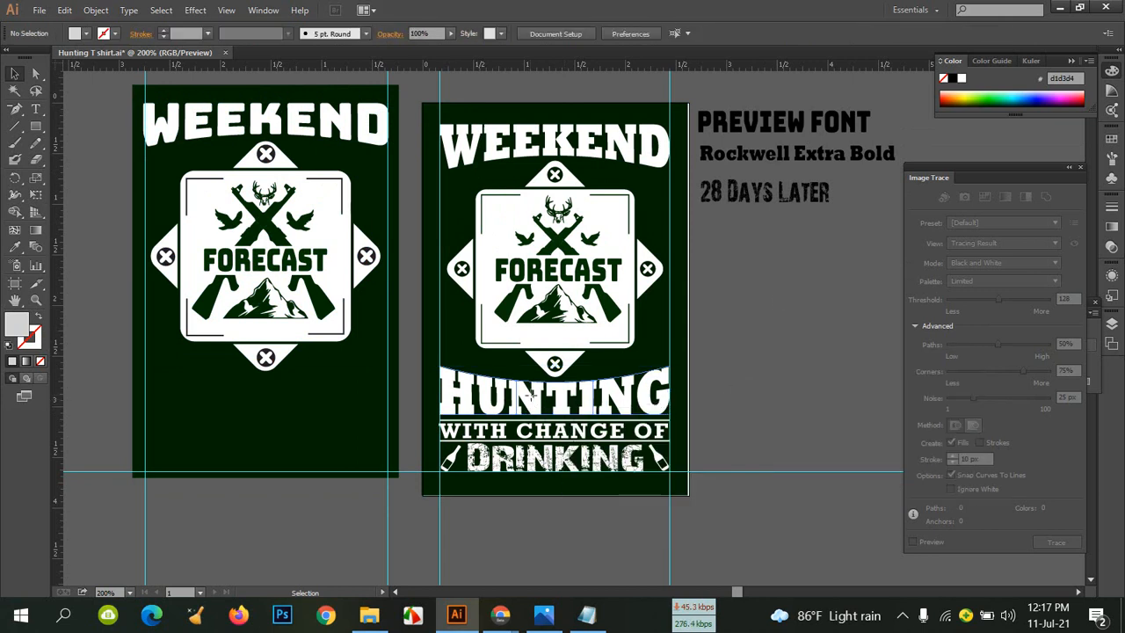
# Copy the reference HUNTING lettering to the front of the separate background below the badge, and widen it between the guides to about 2.39 in
pyautogui.click(535, 400)
pyautogui.keyDown('alt'); pyautogui.moveTo(535, 400); pyautogui.dragTo(260, 404); pyautogui.keyUp('alt')
pyautogui.rightClick(360, 400)
pyautogui.moveTo(415, 501)
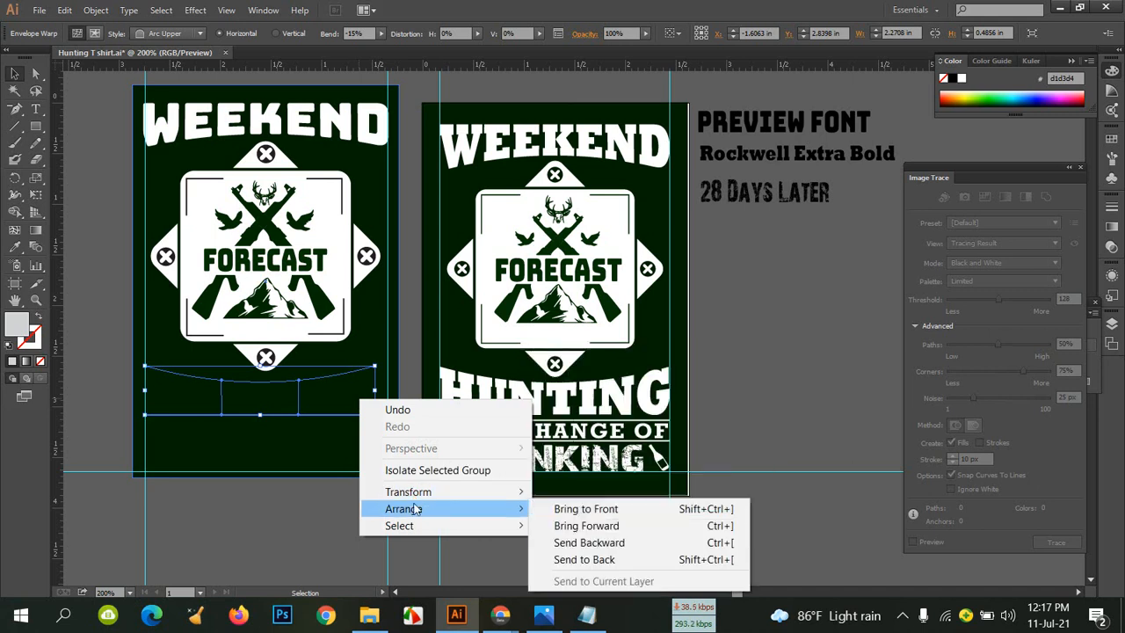
pyautogui.moveTo(454, 514)
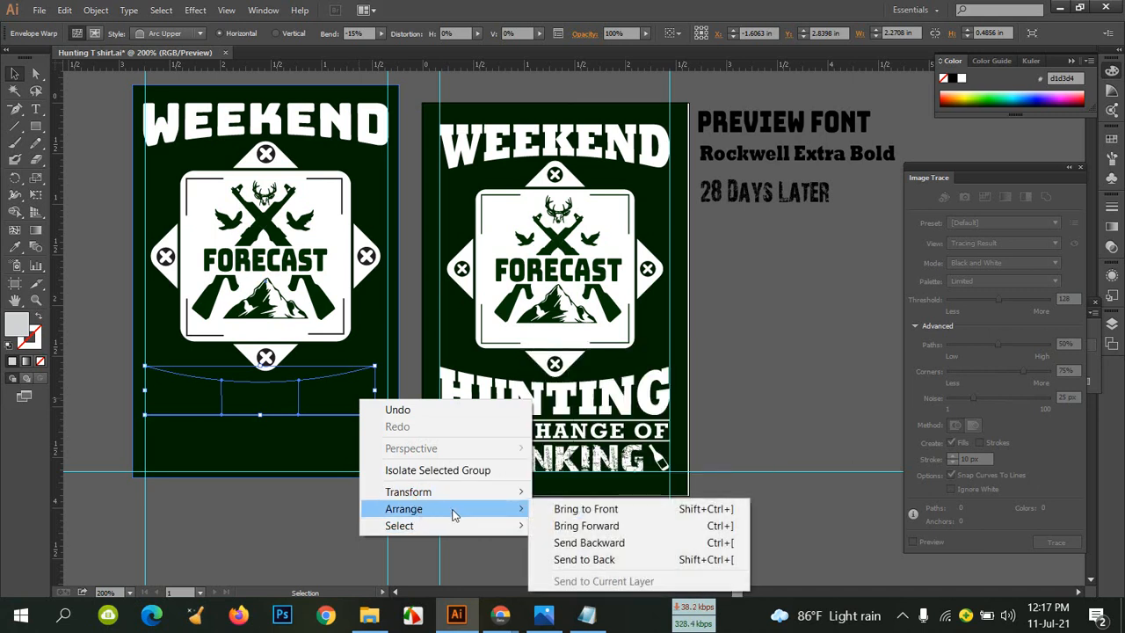
pyautogui.click(586, 508)
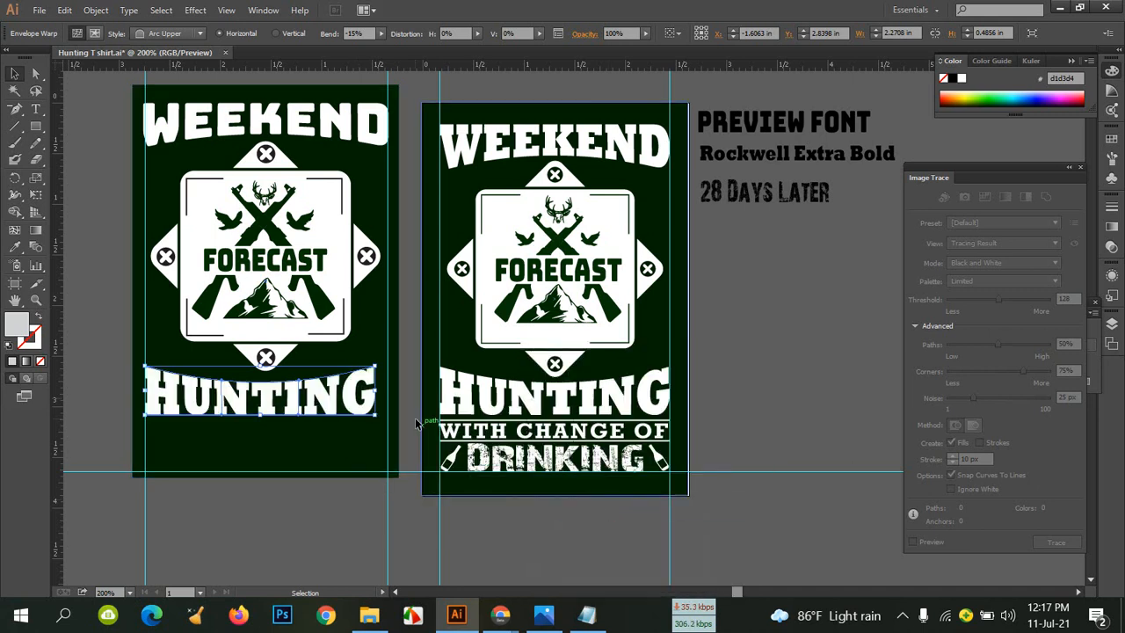
pyautogui.moveTo(377, 392)
pyautogui.mouseDown()
pyautogui.moveTo(401, 392)
pyautogui.moveTo(390, 393)
pyautogui.mouseUp()
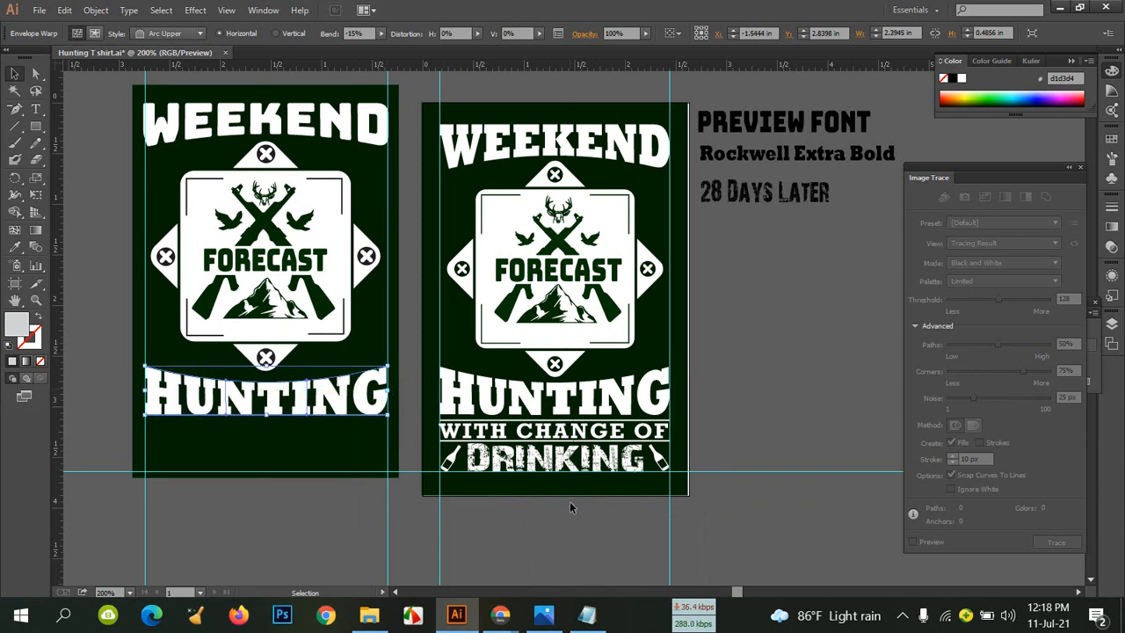
# Move the HUNTING lettering on the separate background up beneath the badge, to about Y 2.76 in
pyautogui.press('Up')
pyautogui.press('Up')
pyautogui.press('Up')
pyautogui.press('Up')
pyautogui.press('Up')
pyautogui.press('Up')
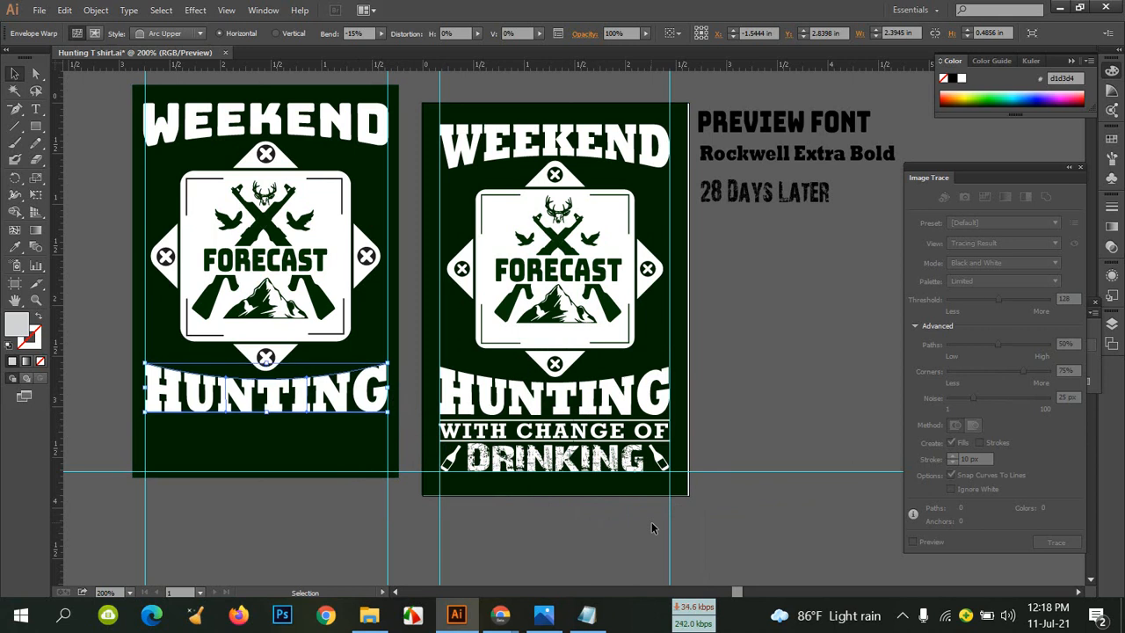
pyautogui.press('Up')
pyautogui.press('Up')
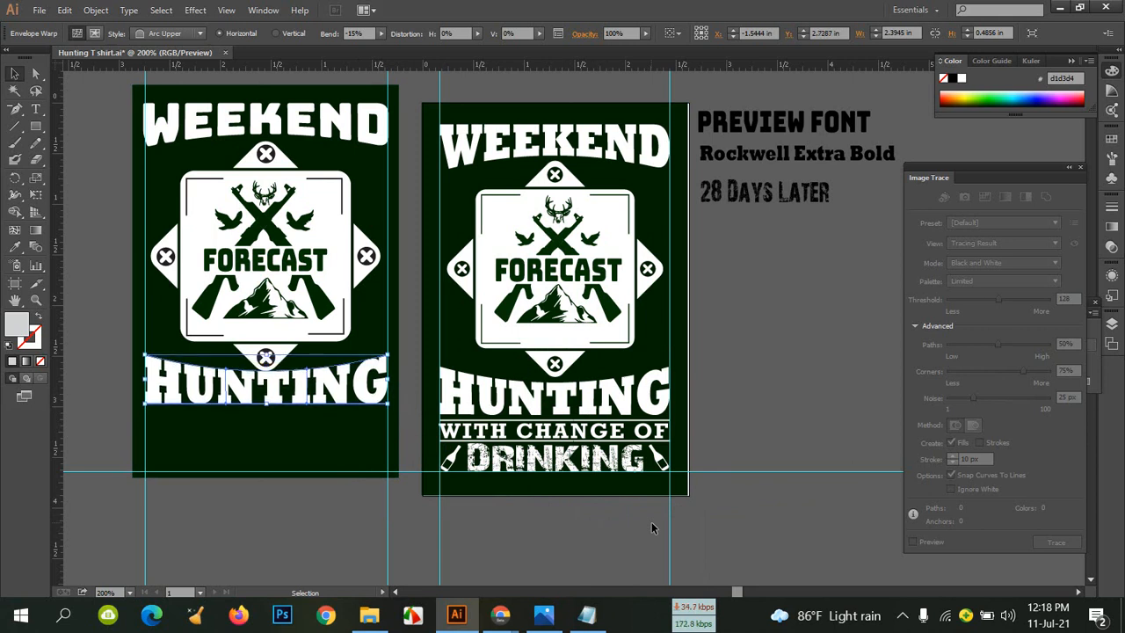
pyautogui.press('Down')
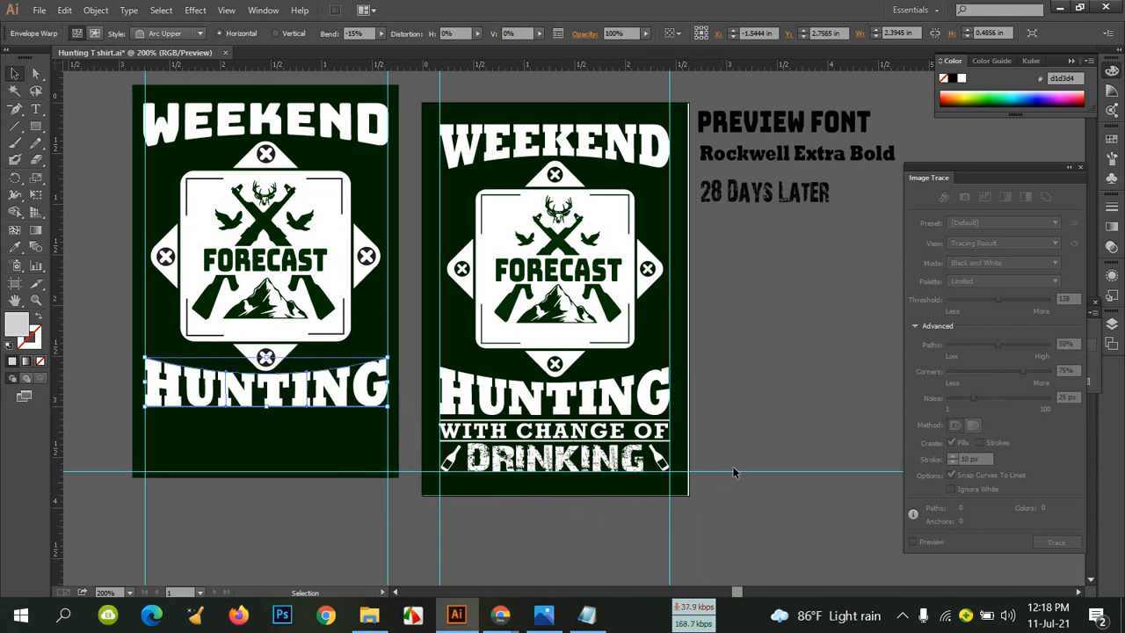
pyautogui.click(834, 372)
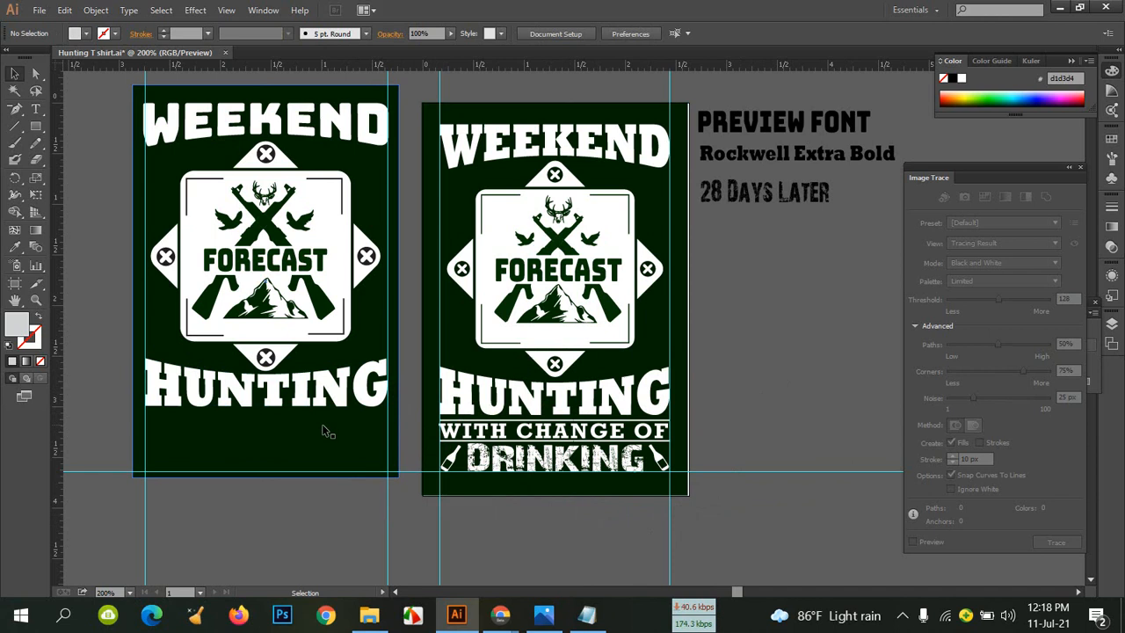
pyautogui.click(303, 295)
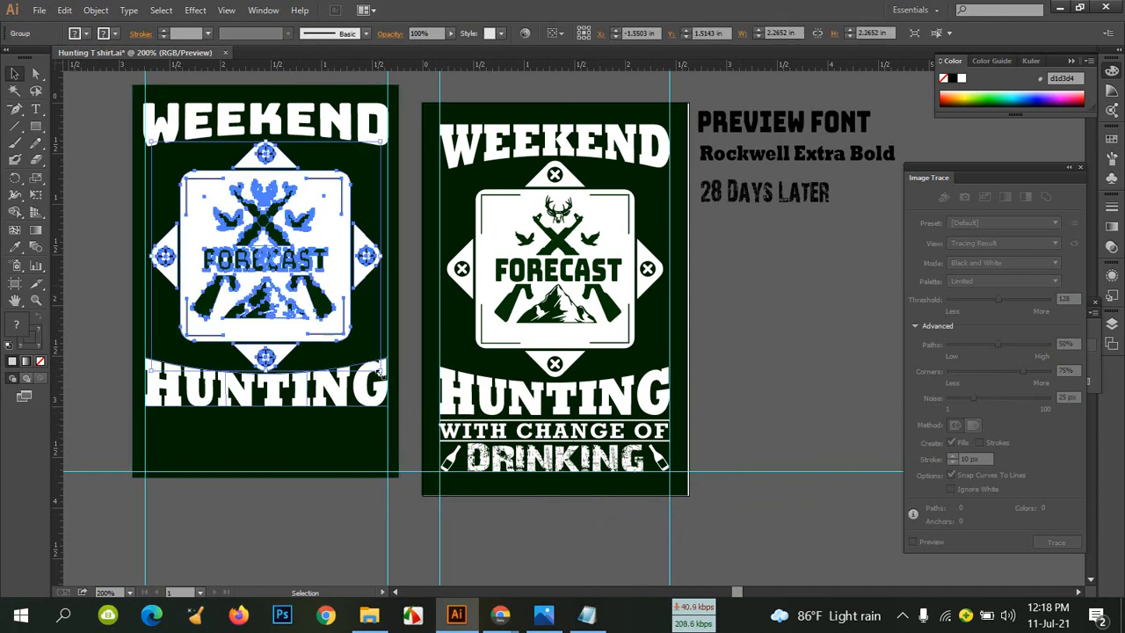
pyautogui.moveTo(379, 365); pyautogui.dragTo(369, 354)
pyautogui.hotkey('ctrl', 'z')
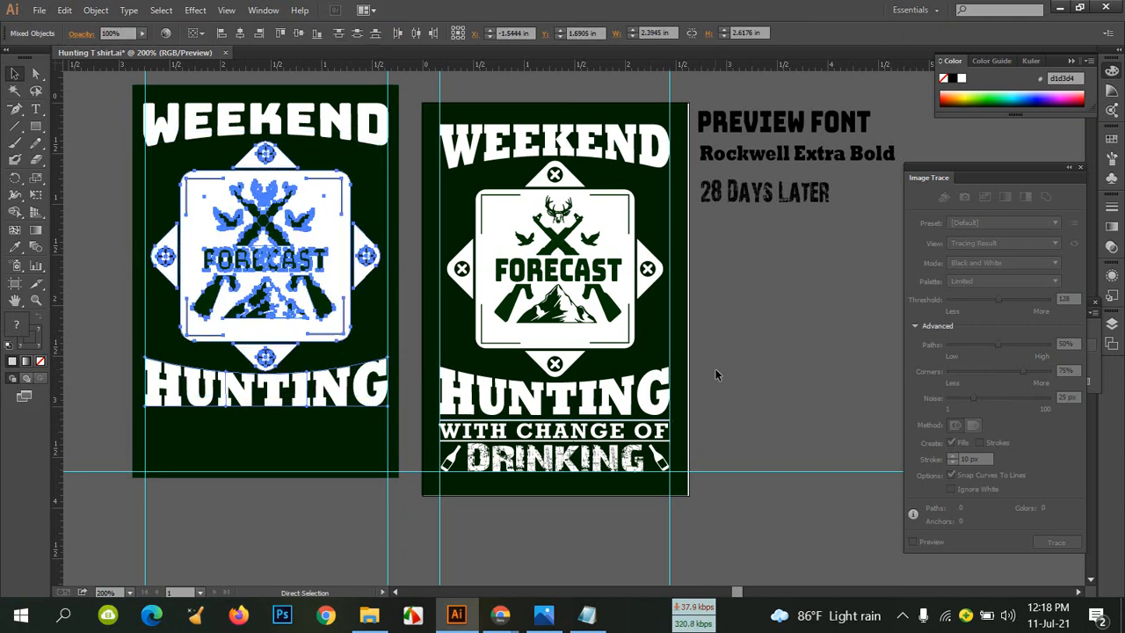
pyautogui.click(715, 374)
# Scale the FORECAST badge down proportionally about its centre to about 1.92 in wide, and move it up to about Y 1.39 in
pyautogui.click(344, 287)
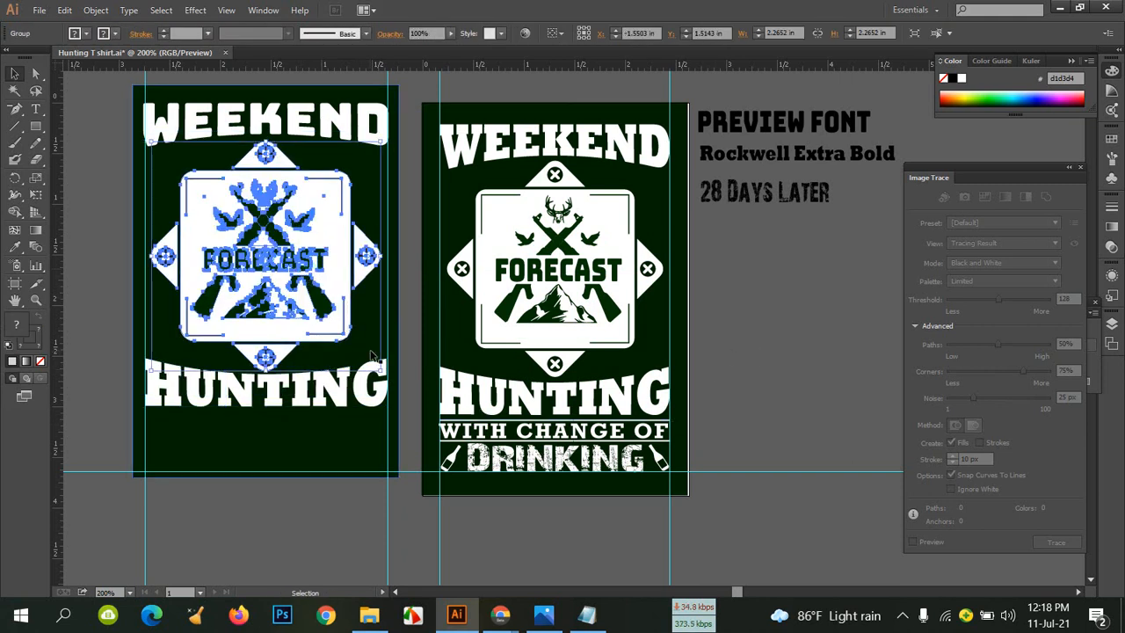
pyautogui.moveTo(380, 364); pyautogui.dragTo(372, 351)
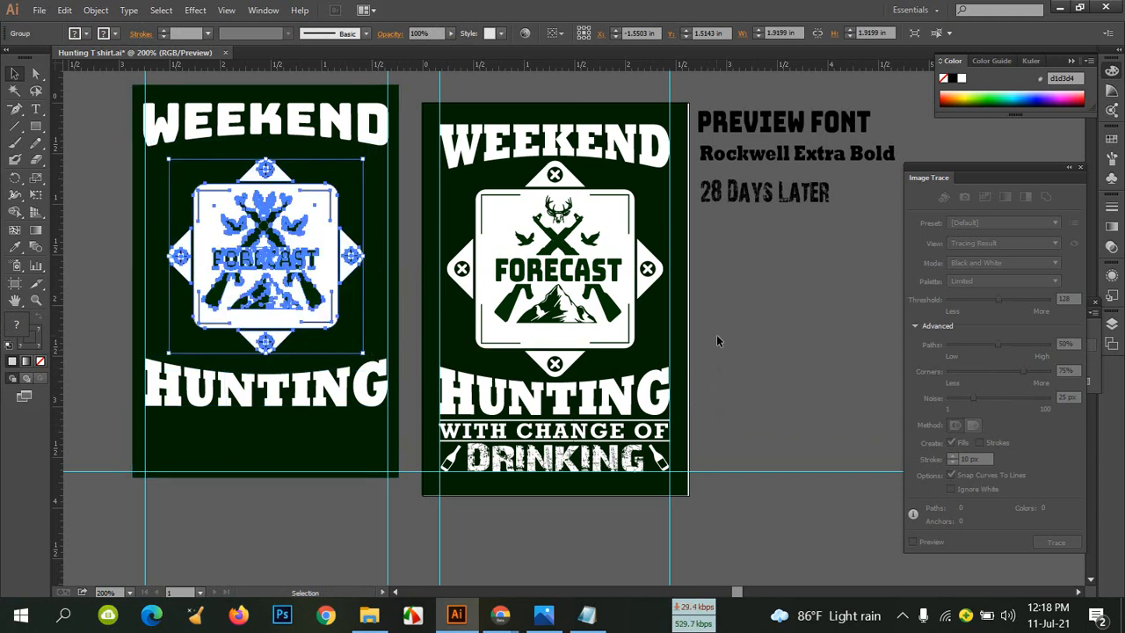
pyautogui.press('Up')
pyautogui.press('Up')
pyautogui.press('Up')
pyautogui.press('Up')
pyautogui.press('Up')
pyautogui.press('Up')
pyautogui.press('Up')
pyautogui.press('Up')
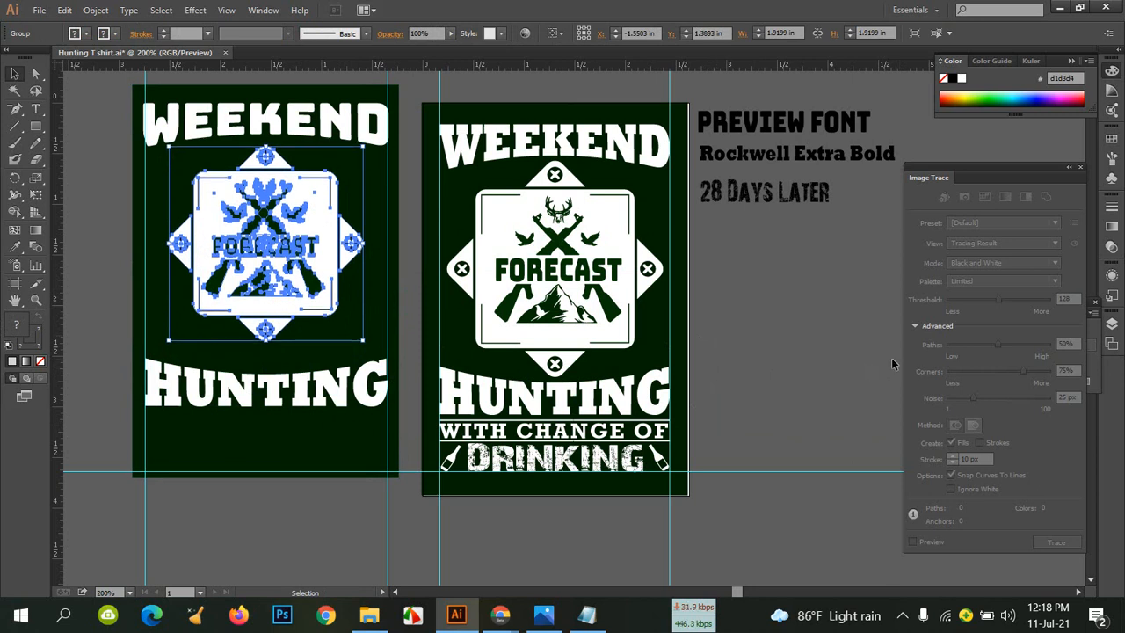
pyautogui.click(797, 354)
# Move the HUNTING lettering straight up to sit close beneath the smaller badge without overlapping its lower point
pyautogui.click(326, 384)
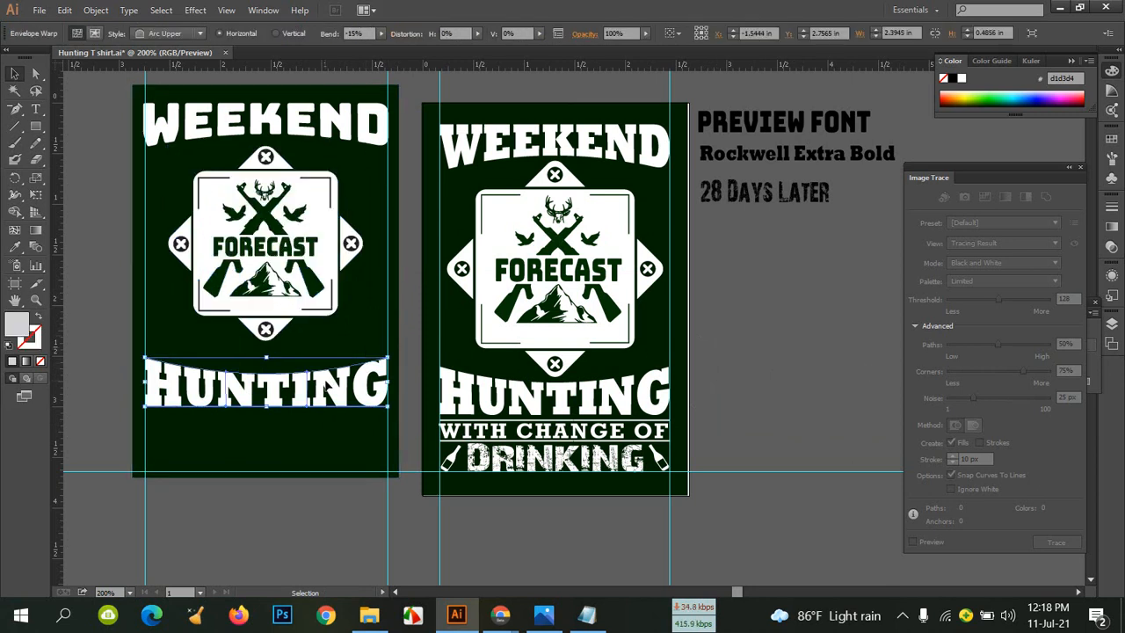
pyautogui.press('Up')
pyautogui.press('Up')
pyautogui.press('Up')
pyautogui.press('Up')
pyautogui.press('Up')
pyautogui.press('Up')
pyautogui.press('Up')
pyautogui.press('Up')
pyautogui.press('Up')
pyautogui.press('Up')
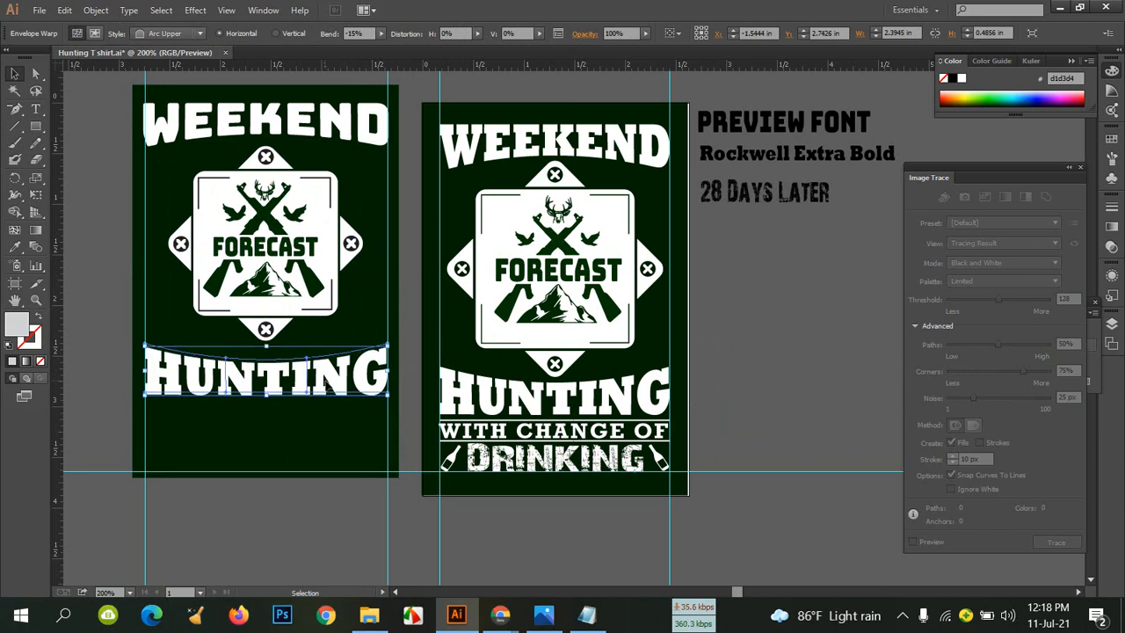
pyautogui.press('Up')
pyautogui.press('Up')
pyautogui.press('Down')
pyautogui.press('Down')
pyautogui.press('Down')
pyautogui.press('Down')
pyautogui.press('Down')
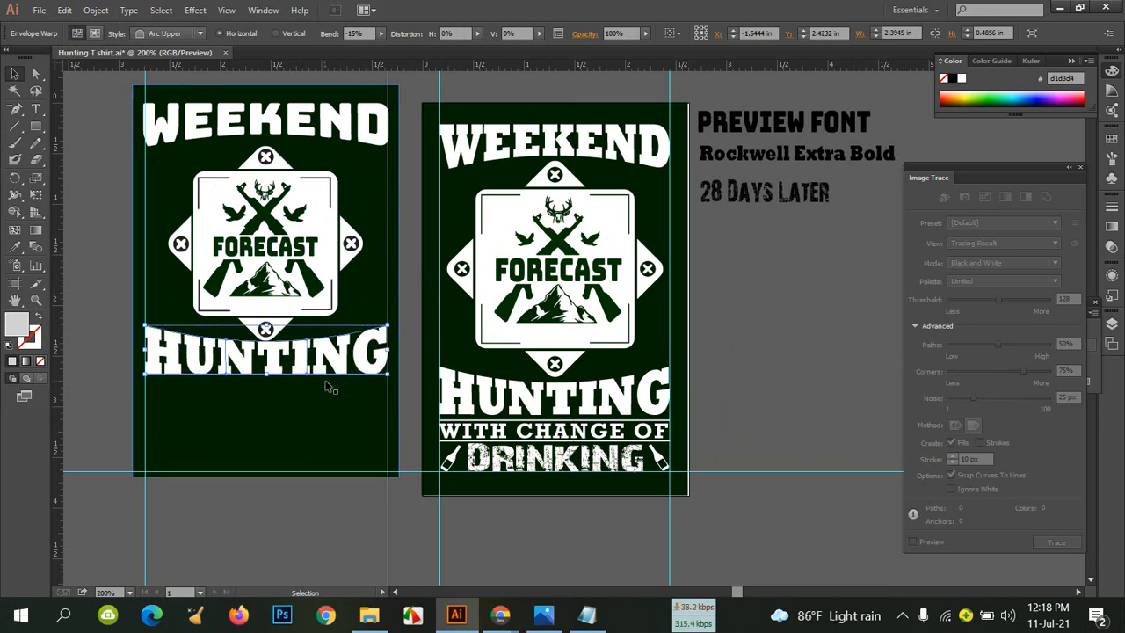
pyautogui.click(765, 315)
# Switch to the Google Meet call in Chrome to check the participants, and return to the Illustrator document
pyautogui.moveTo(500, 615)
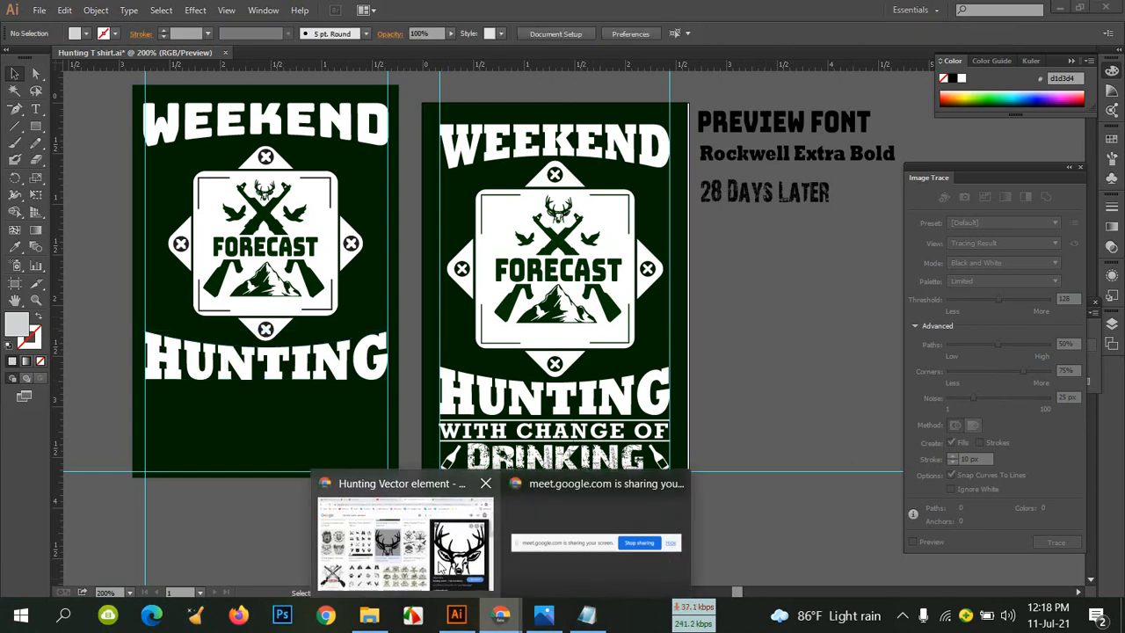
pyautogui.click(450, 569)
pyautogui.click(96, 14)
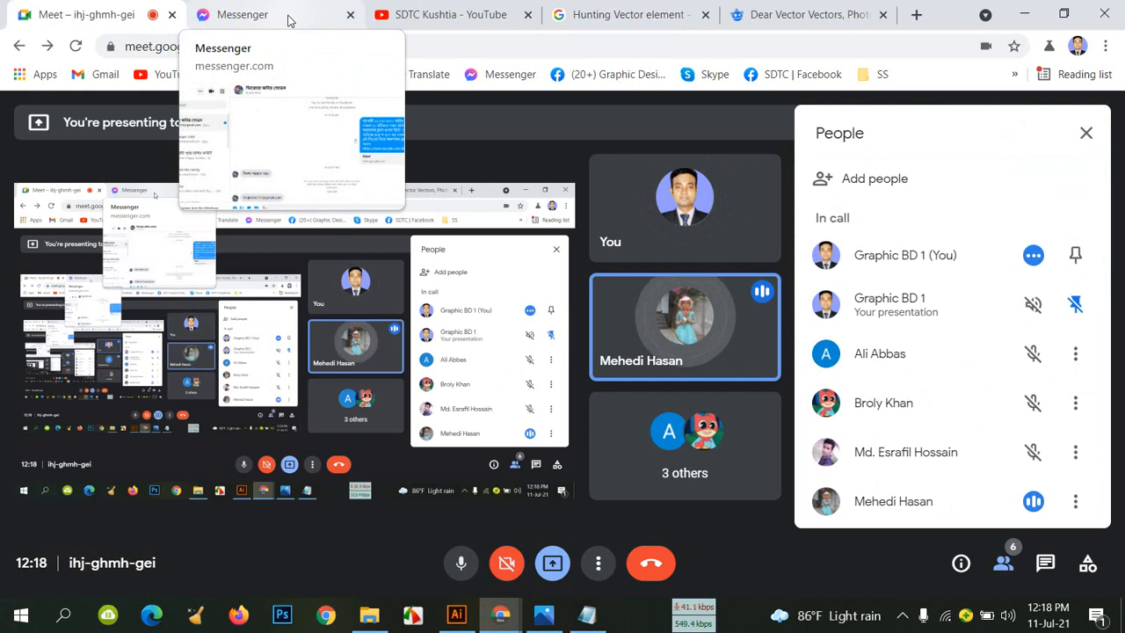
pyautogui.click(456, 614)
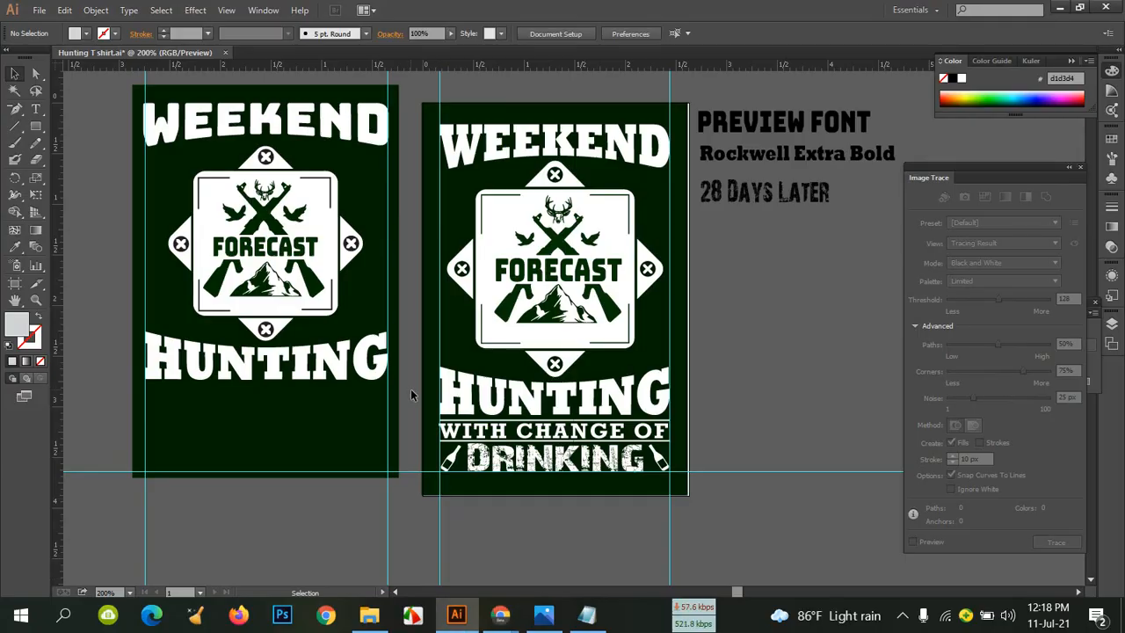
pyautogui.moveTo(373, 352); pyautogui.dragTo(462, 360)
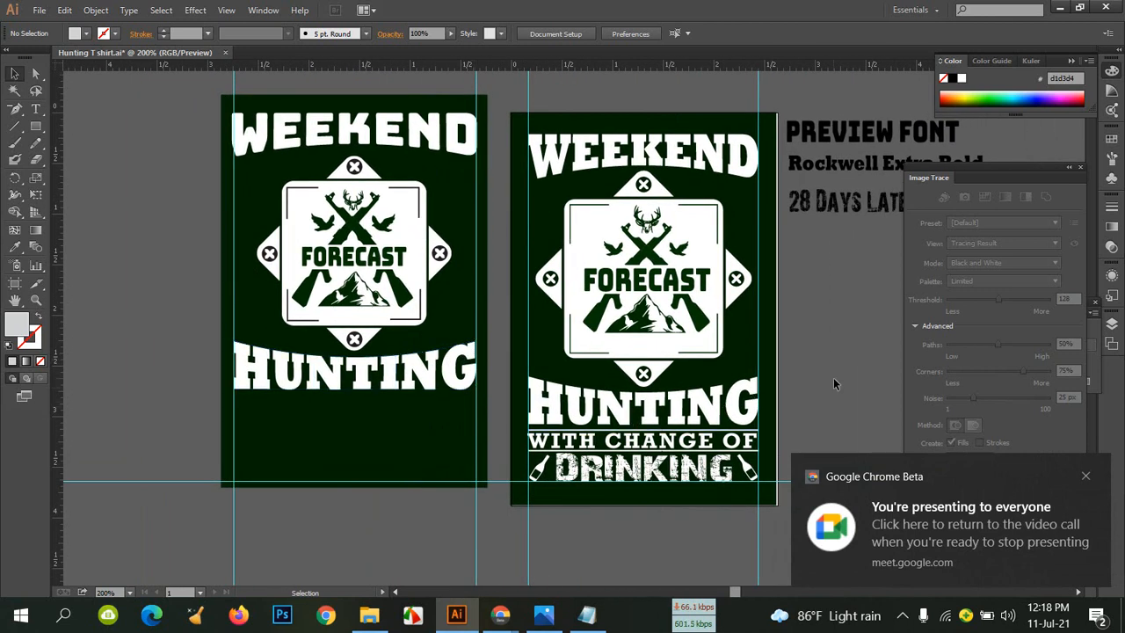
pyautogui.click(694, 369)
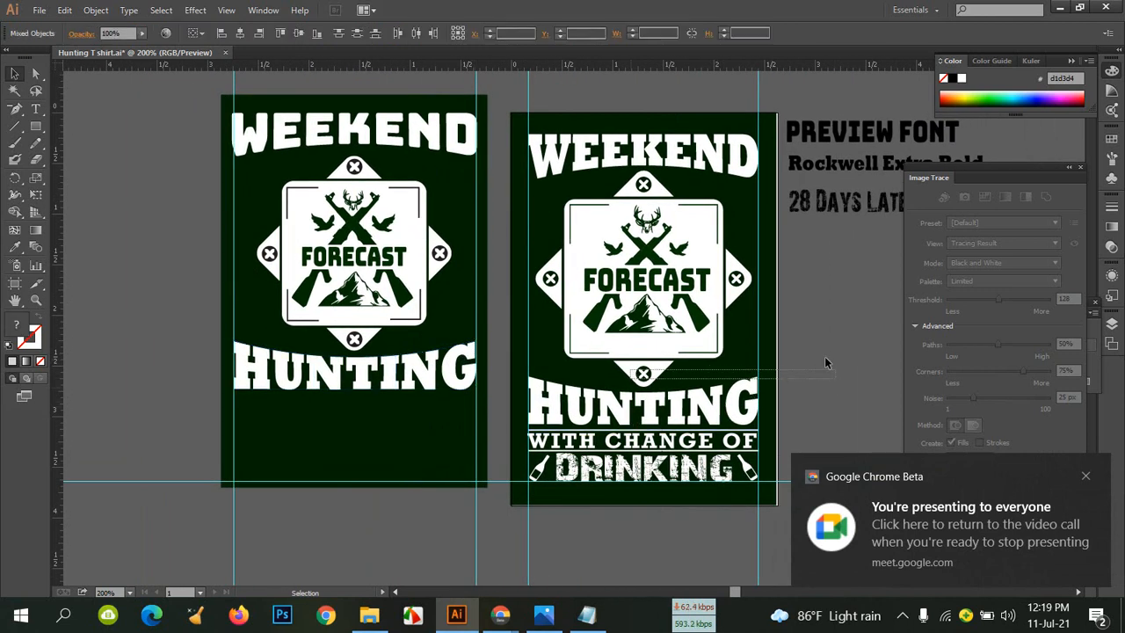
pyautogui.moveTo(693, 366); pyautogui.dragTo(487, 392)
pyautogui.click(746, 374)
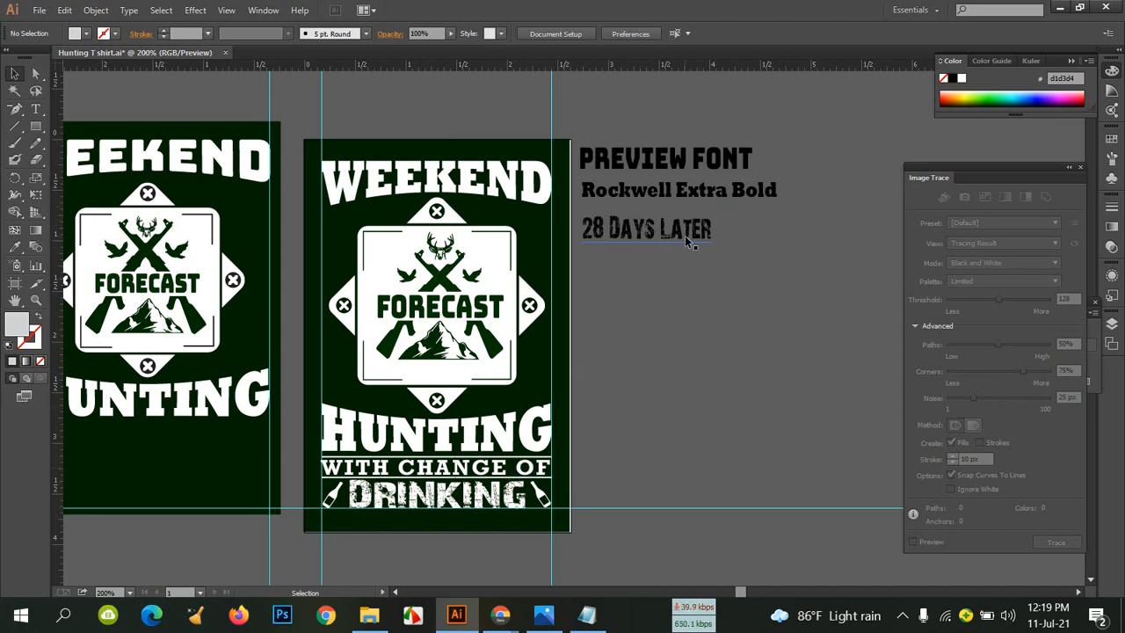
pyautogui.press('space')
pyautogui.moveTo(666, 401); pyautogui.dragTo(746, 372)
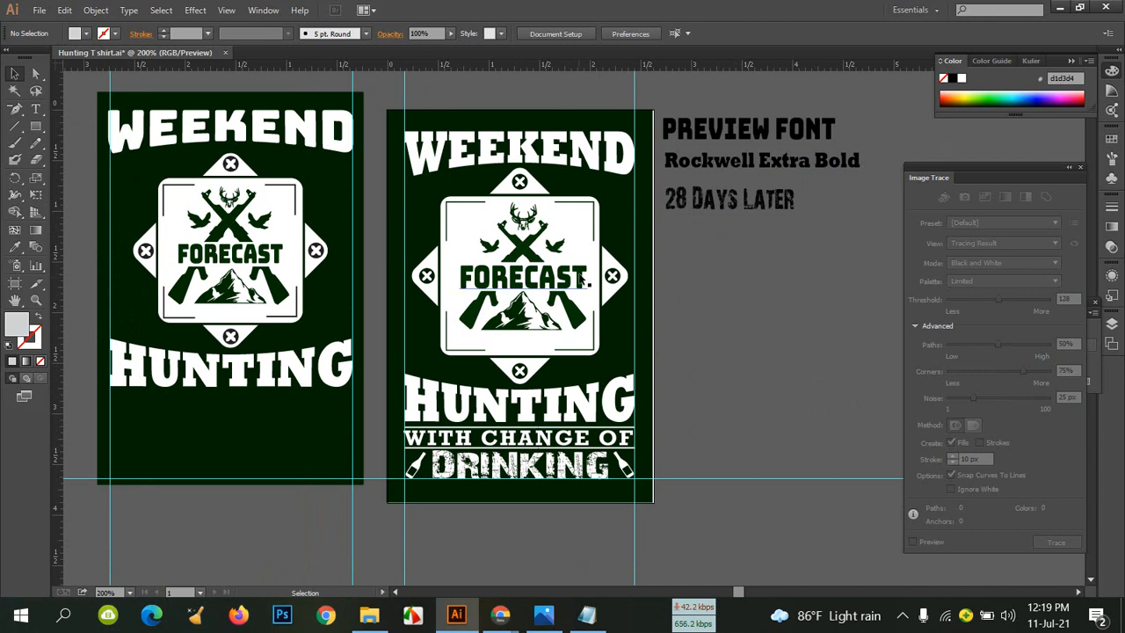
pyautogui.moveTo(704, 327); pyautogui.dragTo(773, 319)
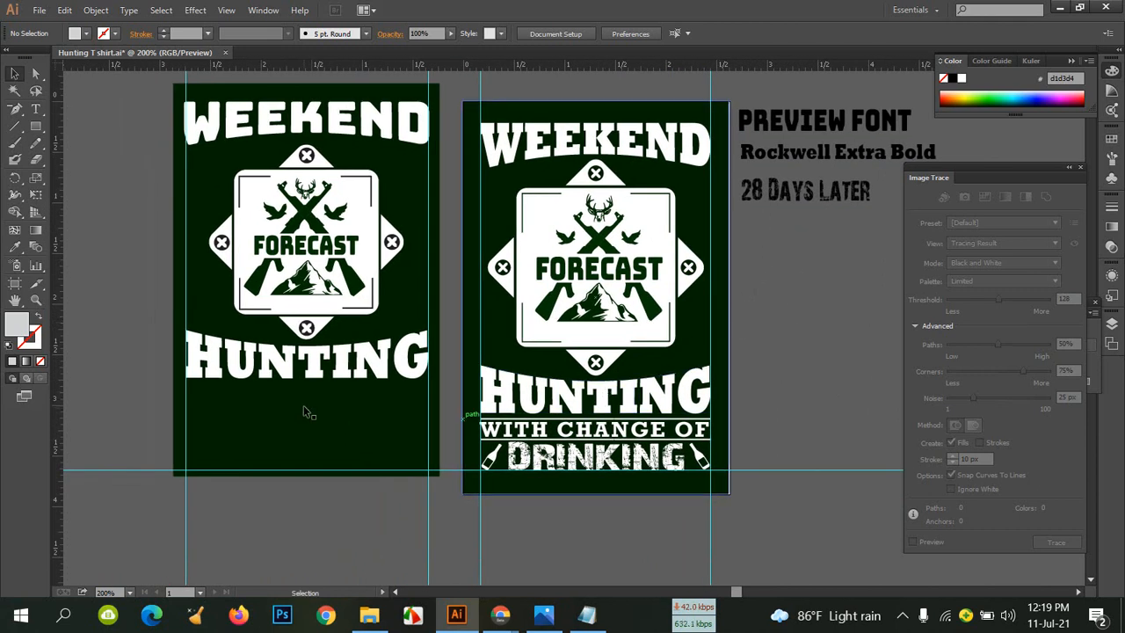
# Draw a horizontal line about 2.40 in long between the guides just below HUNTING, and give it a white stroke
pyautogui.click(16, 126)
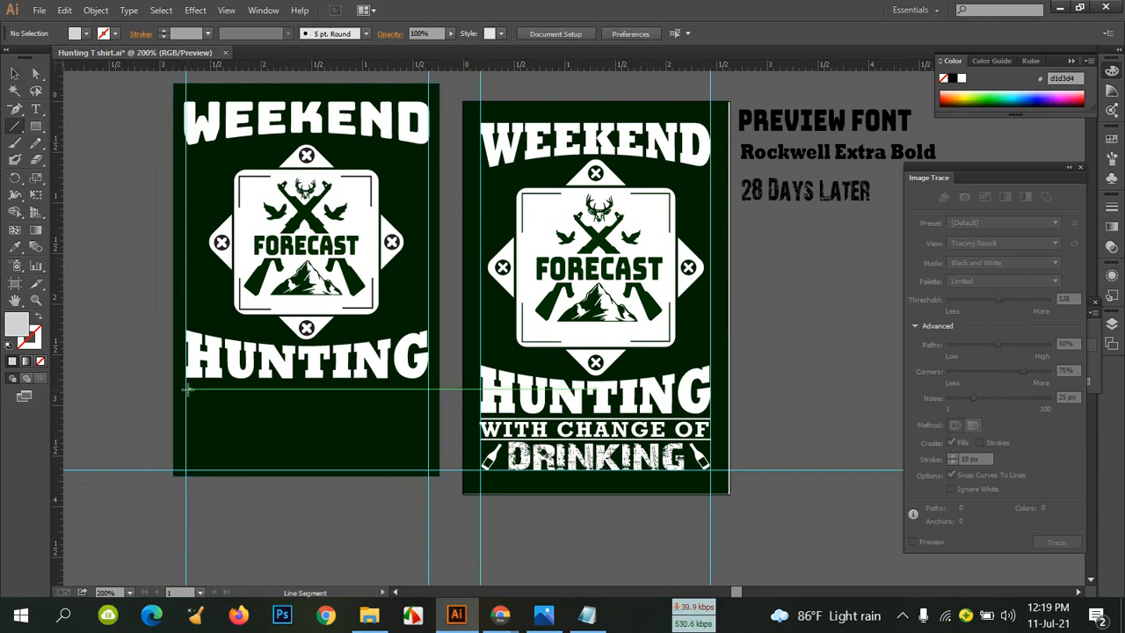
pyautogui.moveTo(185, 388); pyautogui.dragTo(427, 388)
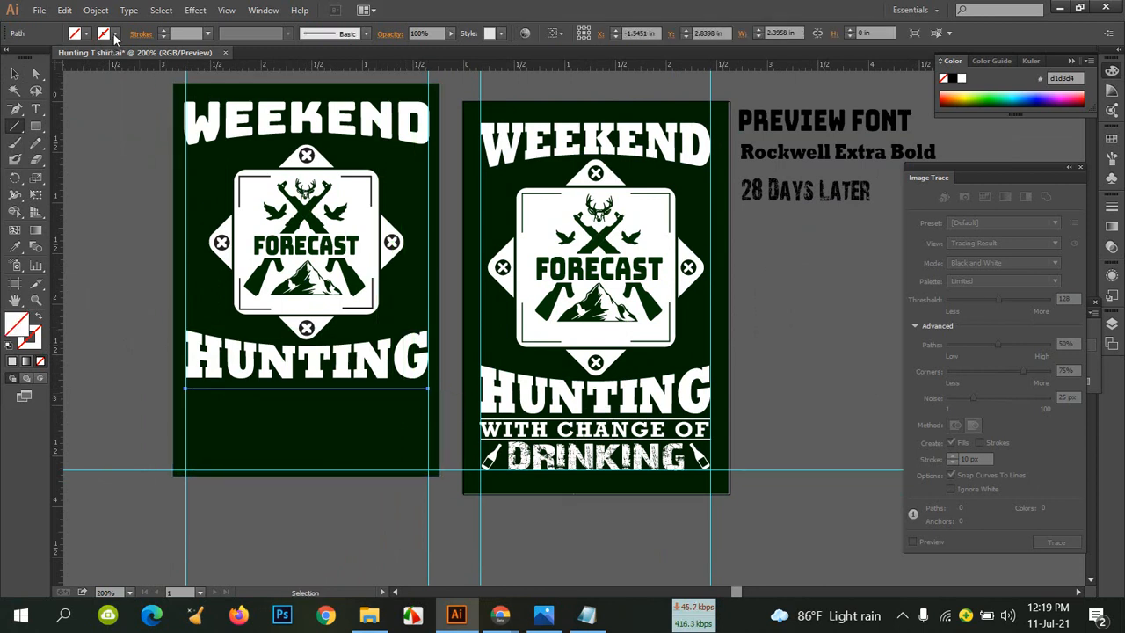
pyautogui.click(115, 34)
pyautogui.click(33, 57)
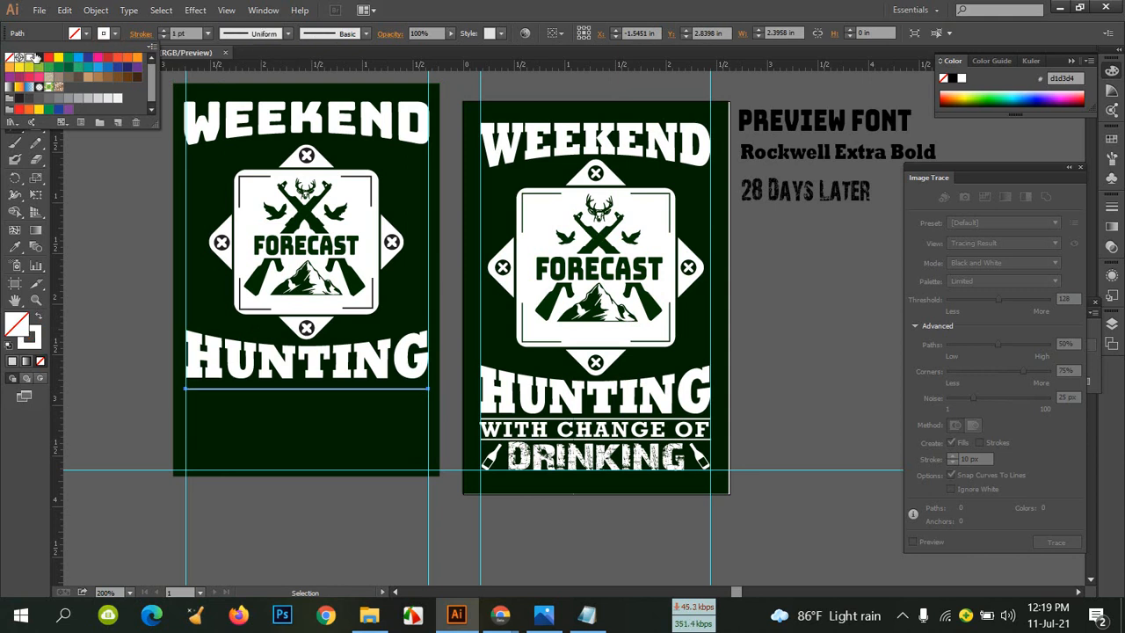
# Try a 2 pt stroke weight on the line below HUNTING, and return it to 1 pt
pyautogui.click(162, 31)
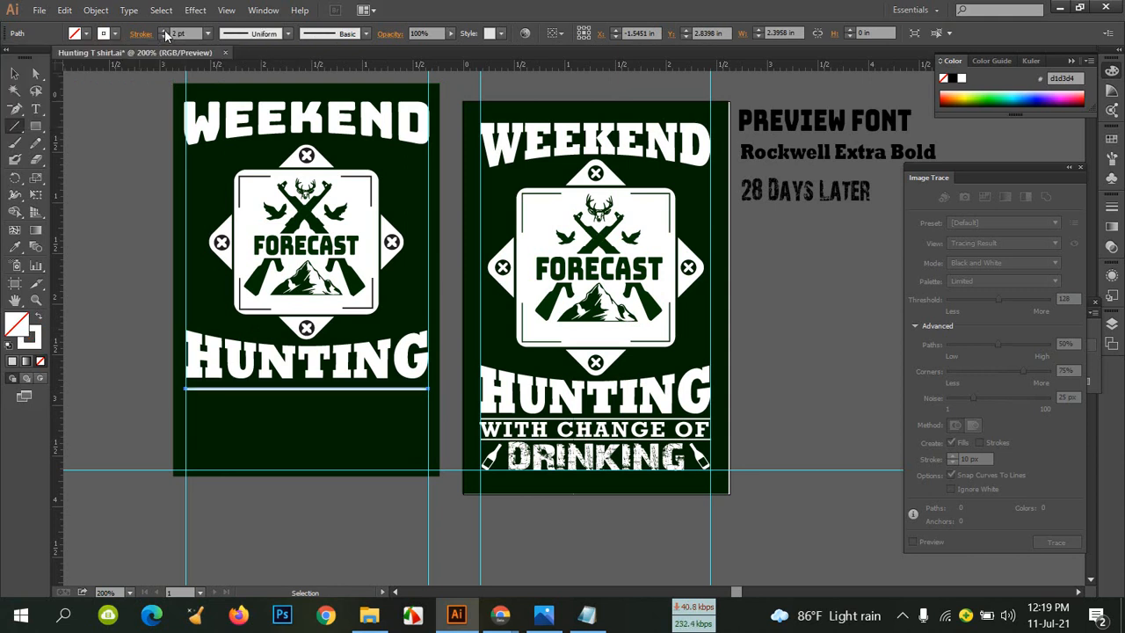
pyautogui.click(12, 71)
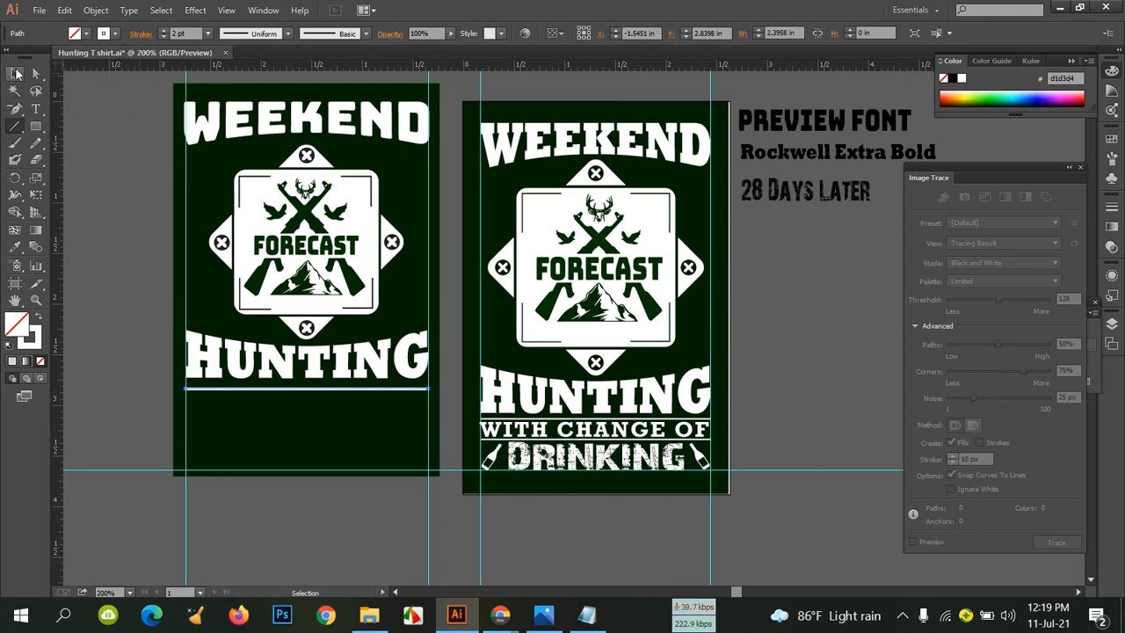
pyautogui.click(100, 108)
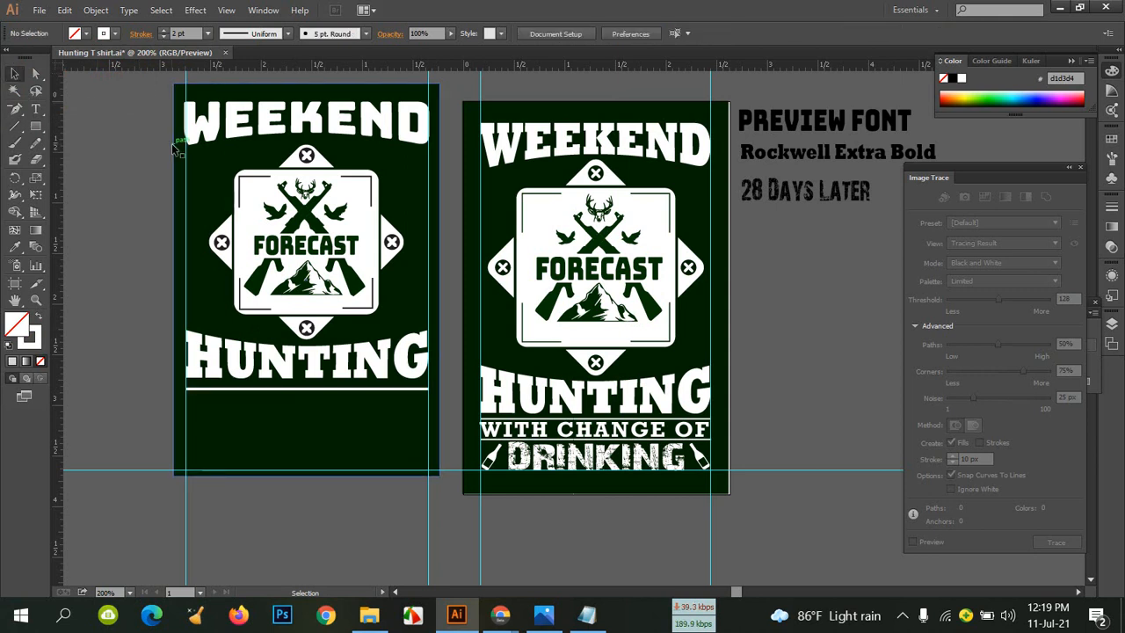
pyautogui.click(255, 388)
pyautogui.click(163, 37)
pyautogui.click(127, 116)
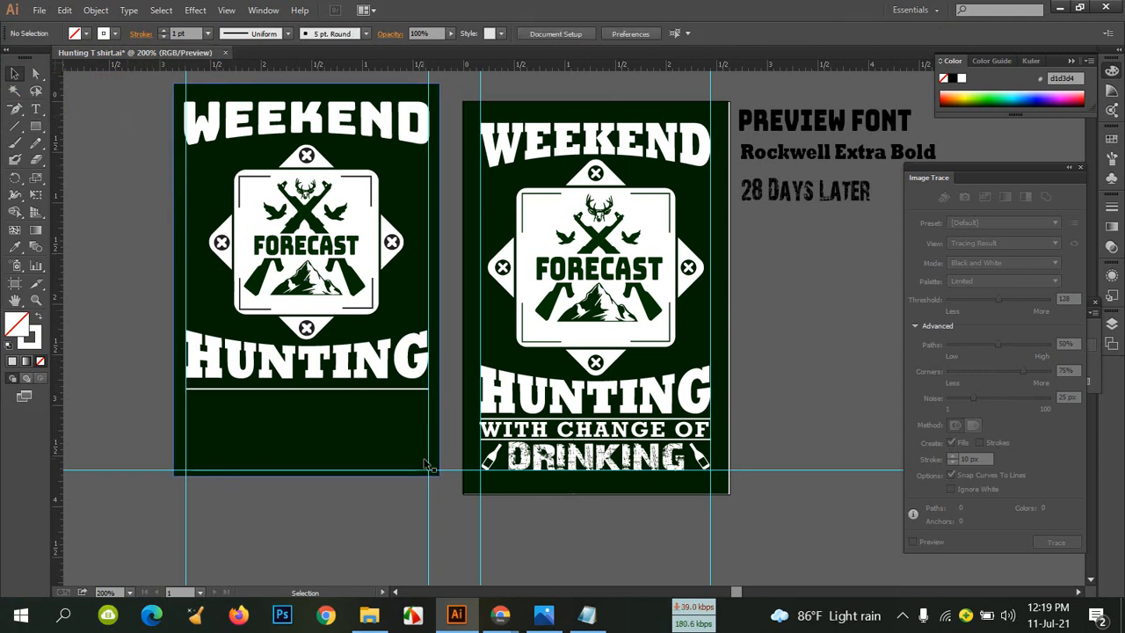
# Copy the reference WITH CHANGE OF group beneath the line under HUNTING, bring it to the front, and nudge it down to about Y 2.97 in
pyautogui.click(586, 431)
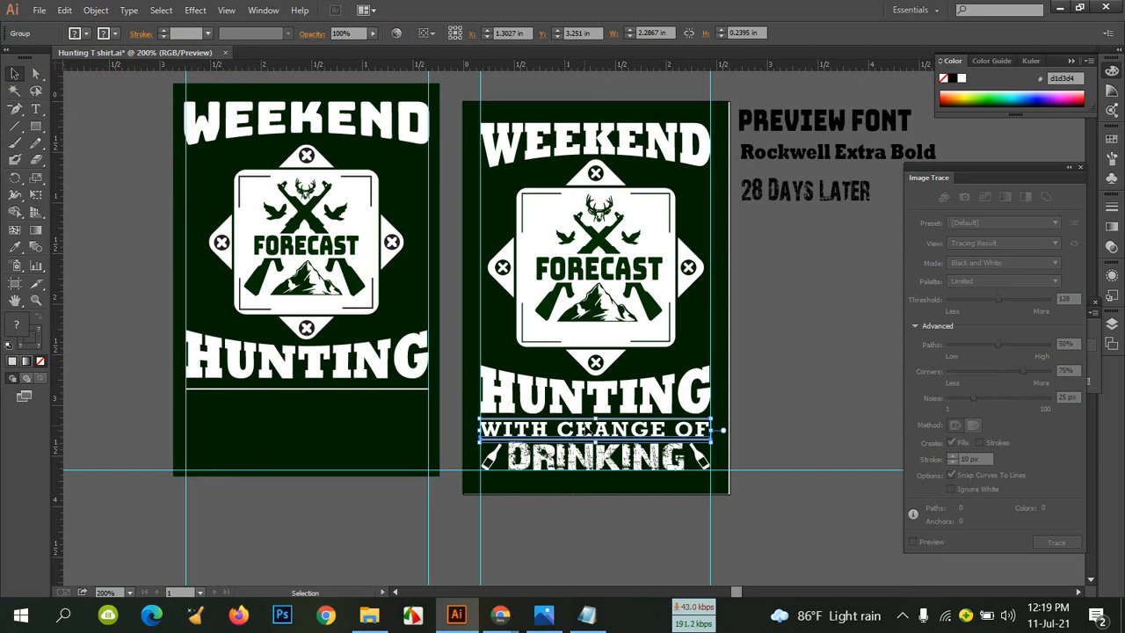
pyautogui.moveTo(587, 429); pyautogui.dragTo(303, 404)
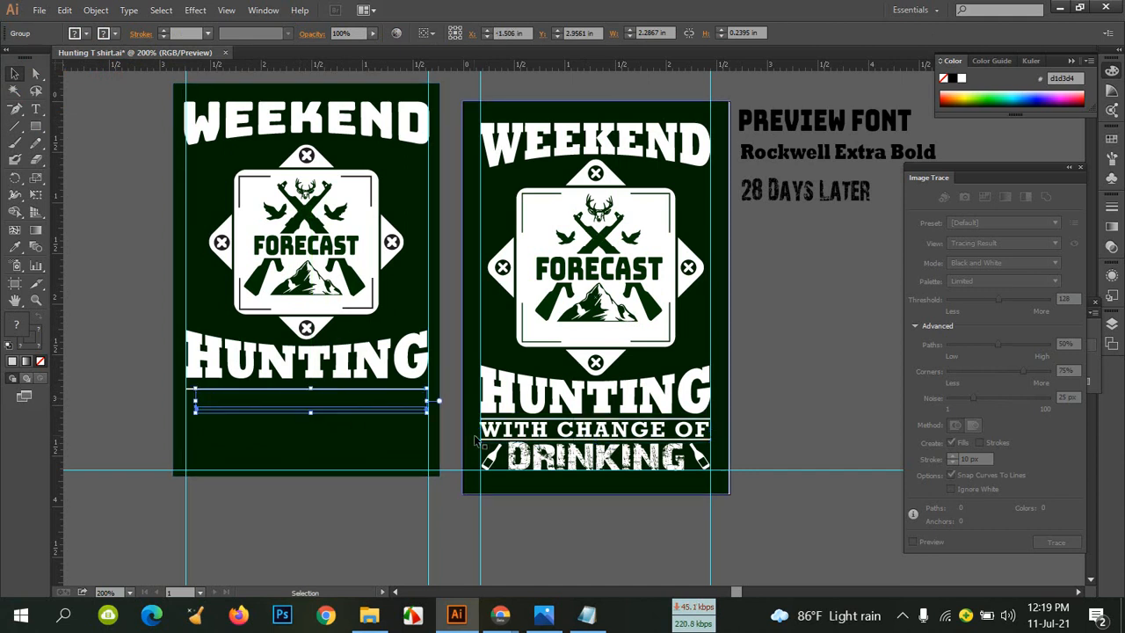
pyautogui.rightClick(396, 403)
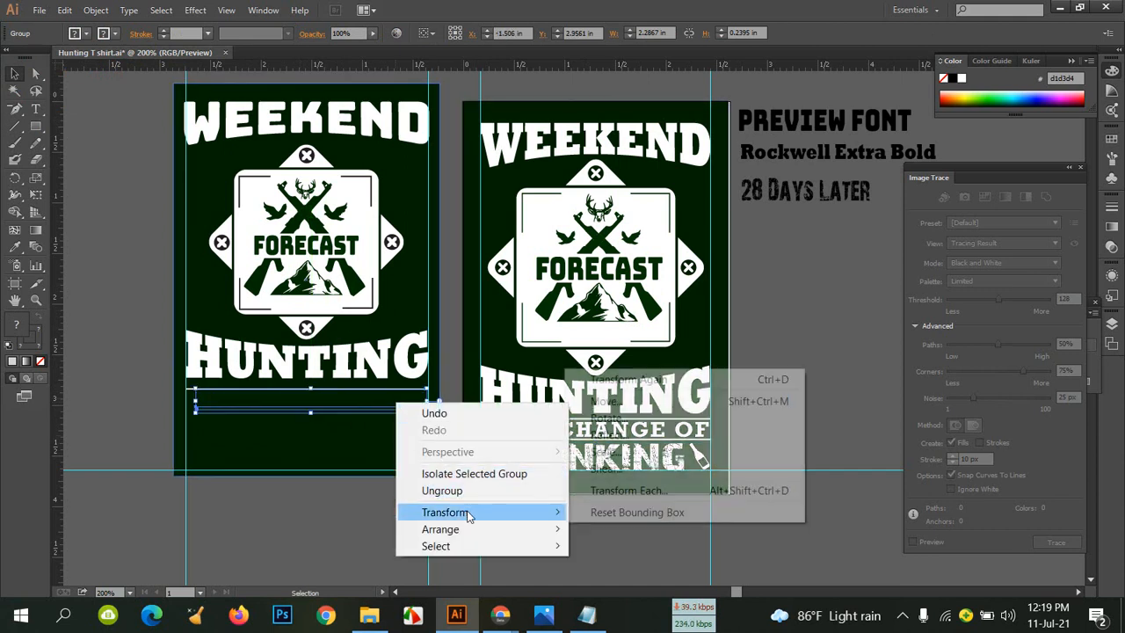
pyautogui.moveTo(472, 529)
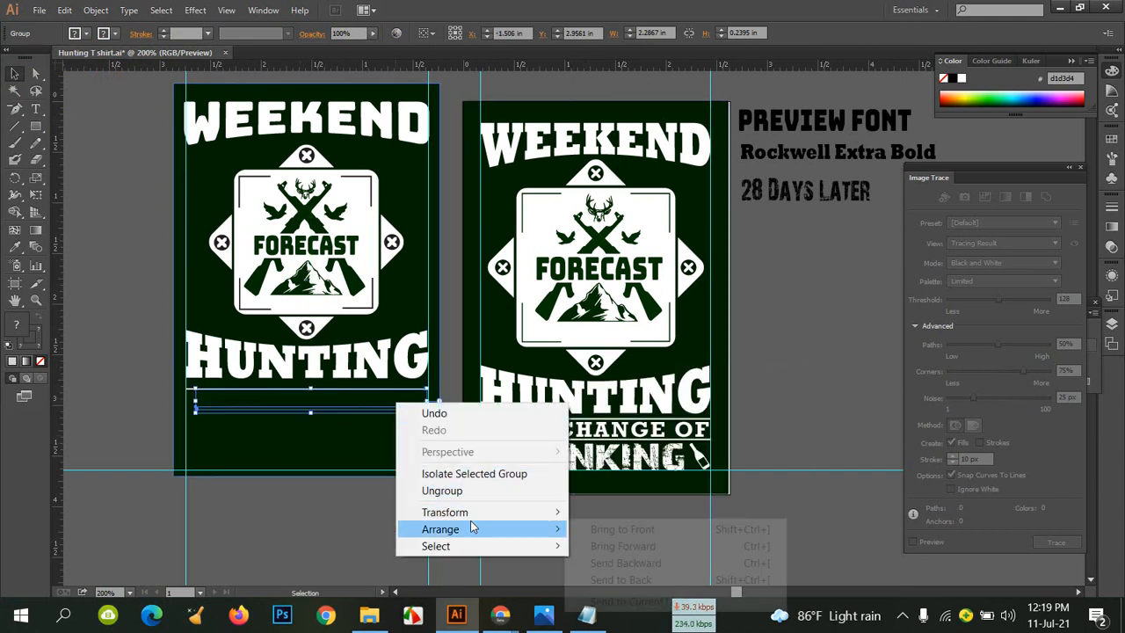
pyautogui.click(635, 530)
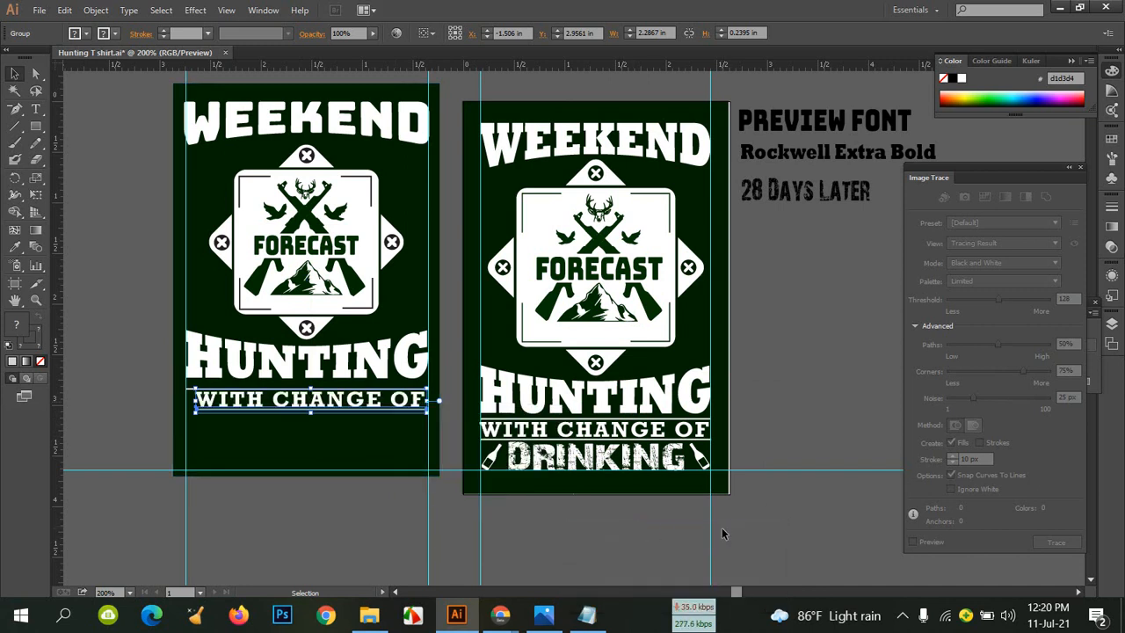
pyautogui.press('Down')
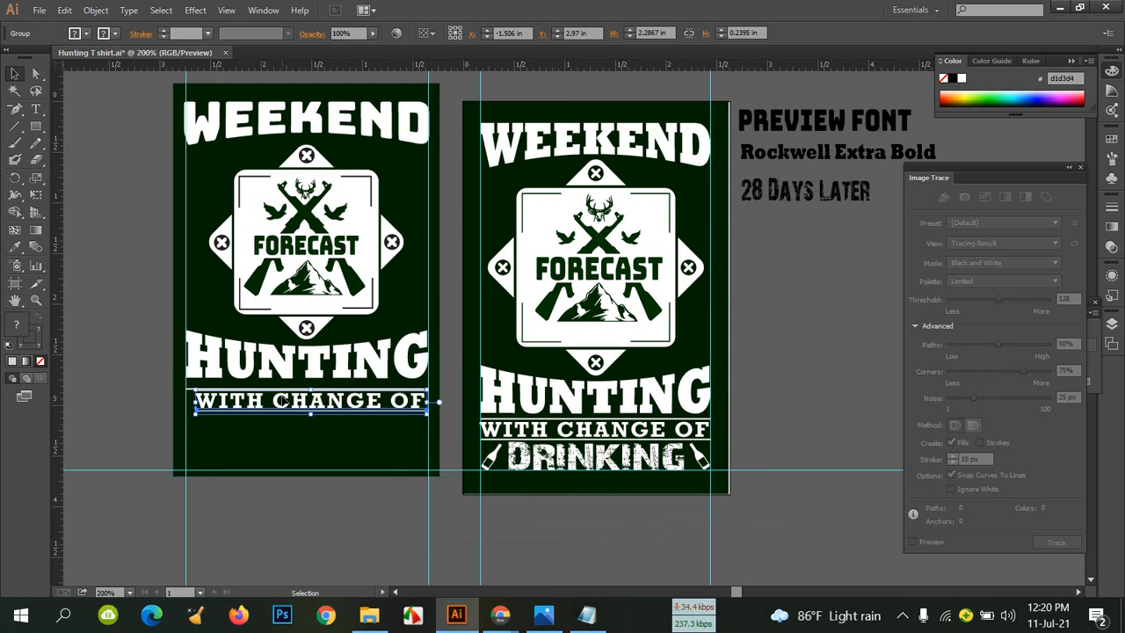
pyautogui.click(130, 321)
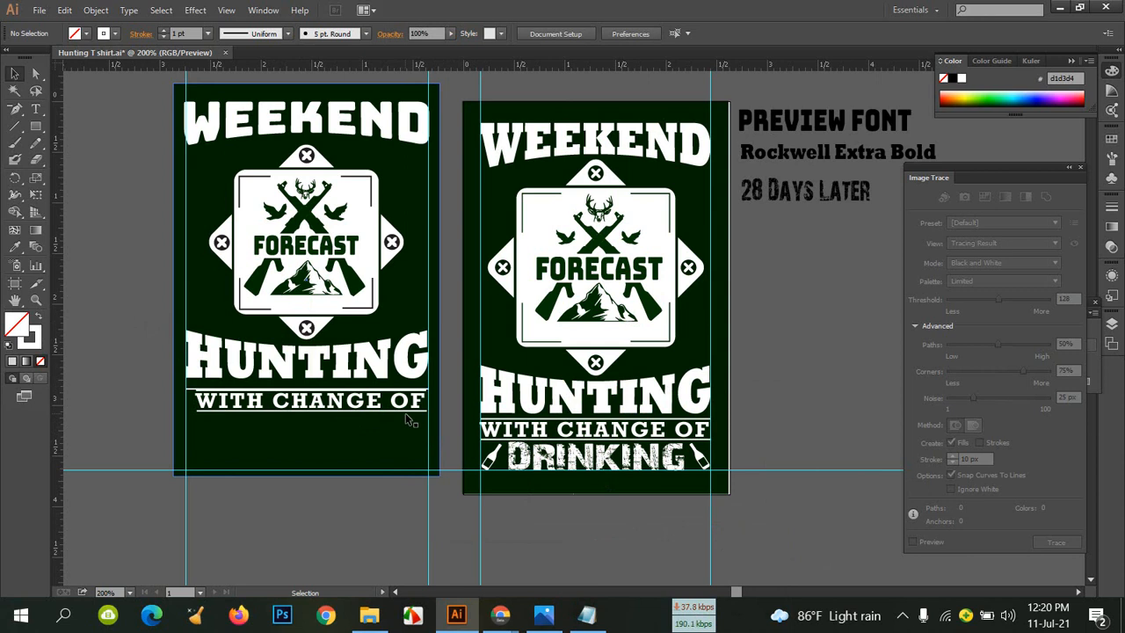
pyautogui.click(325, 406)
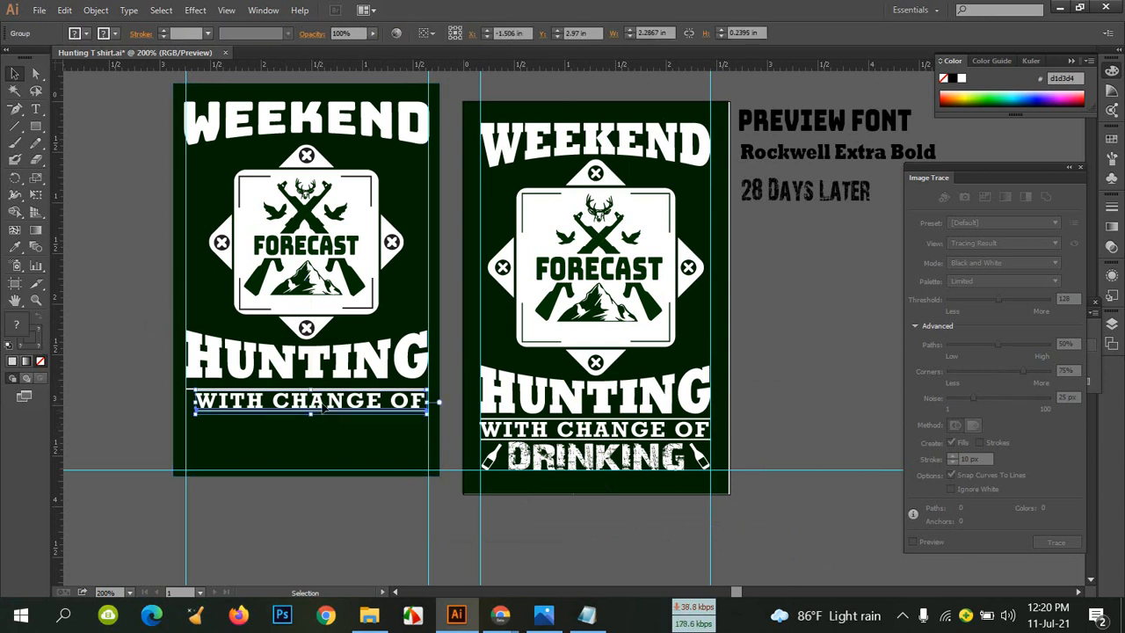
# Nudge the copied WITH CHANGE OF group down to about Y 3.00 in, and center it horizontally with the dark green background
pyautogui.press('Down')
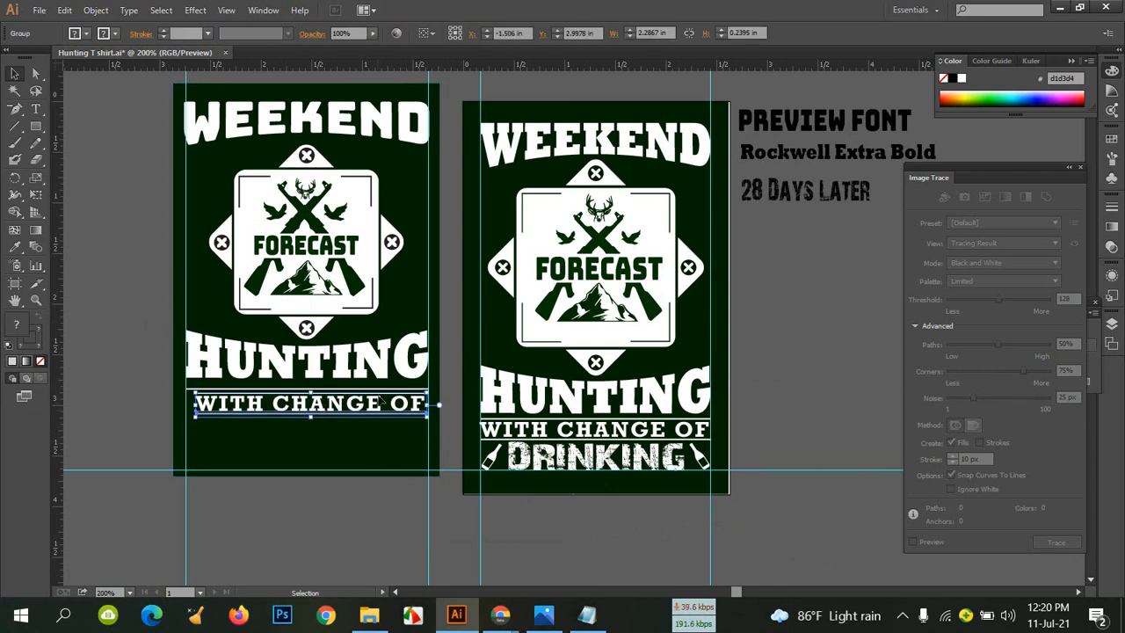
pyautogui.click(148, 355)
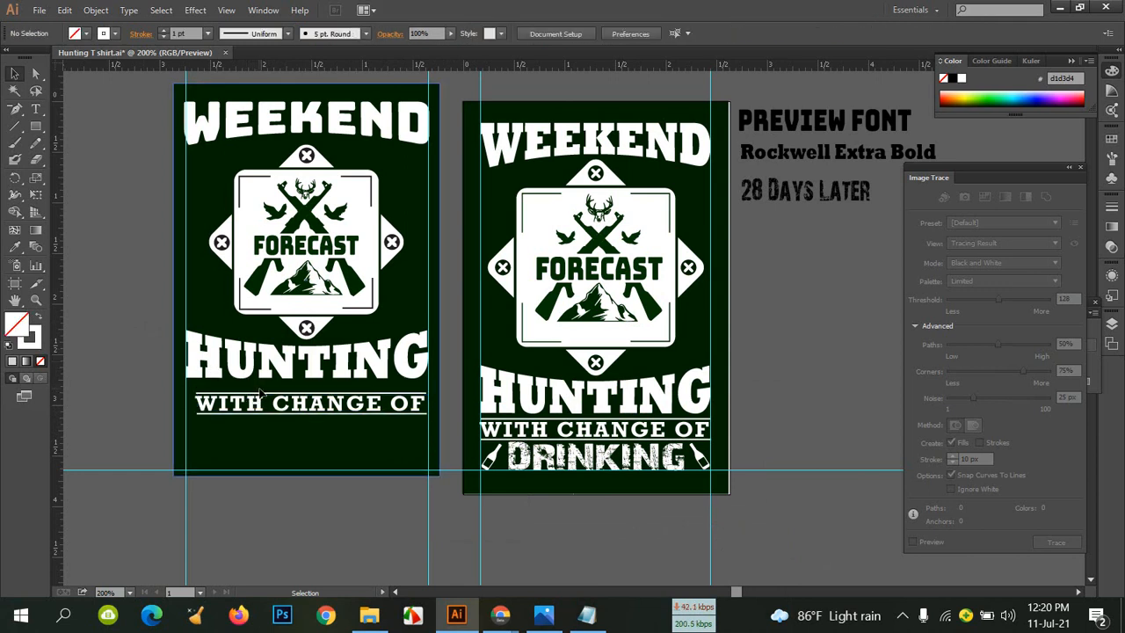
pyautogui.click(304, 404)
pyautogui.keyDown('shift'); pyautogui.click(307, 450); pyautogui.keyUp('shift')
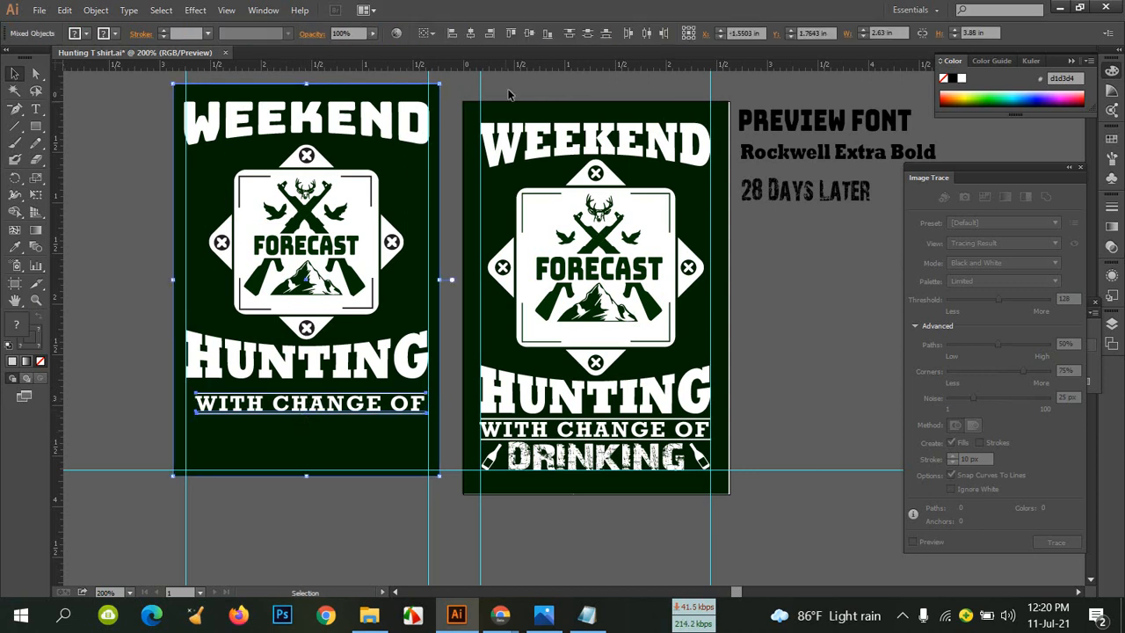
pyautogui.click(471, 33)
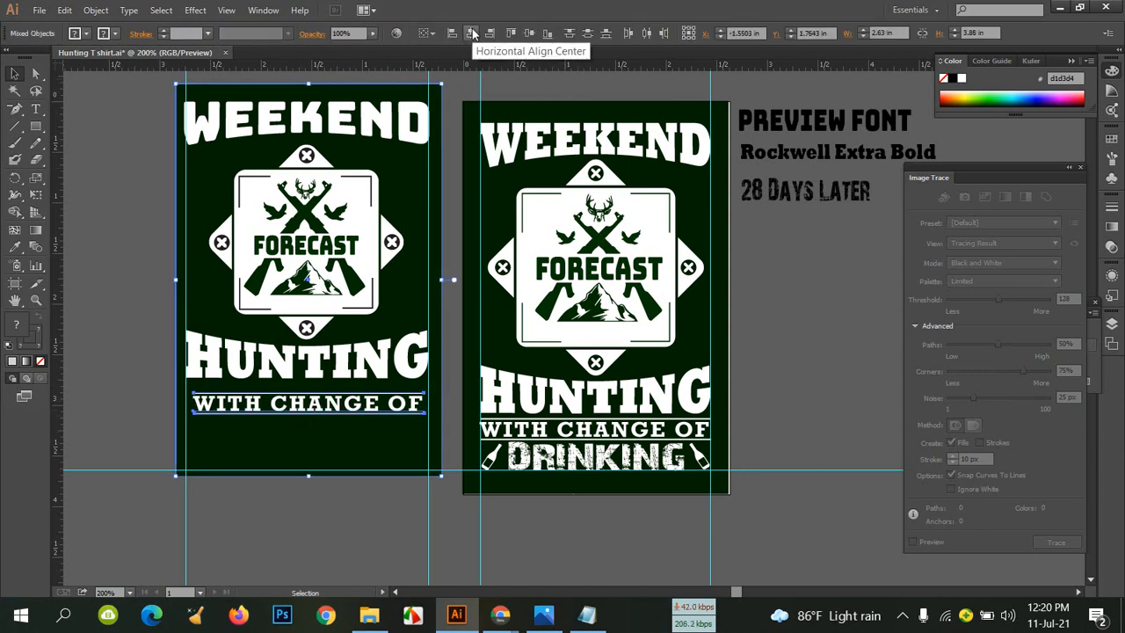
pyautogui.click(76, 254)
# Enlarge the WITH CHANGE OF group so its ruled lines span the two vertical guides under HUNTING
pyautogui.click(273, 410)
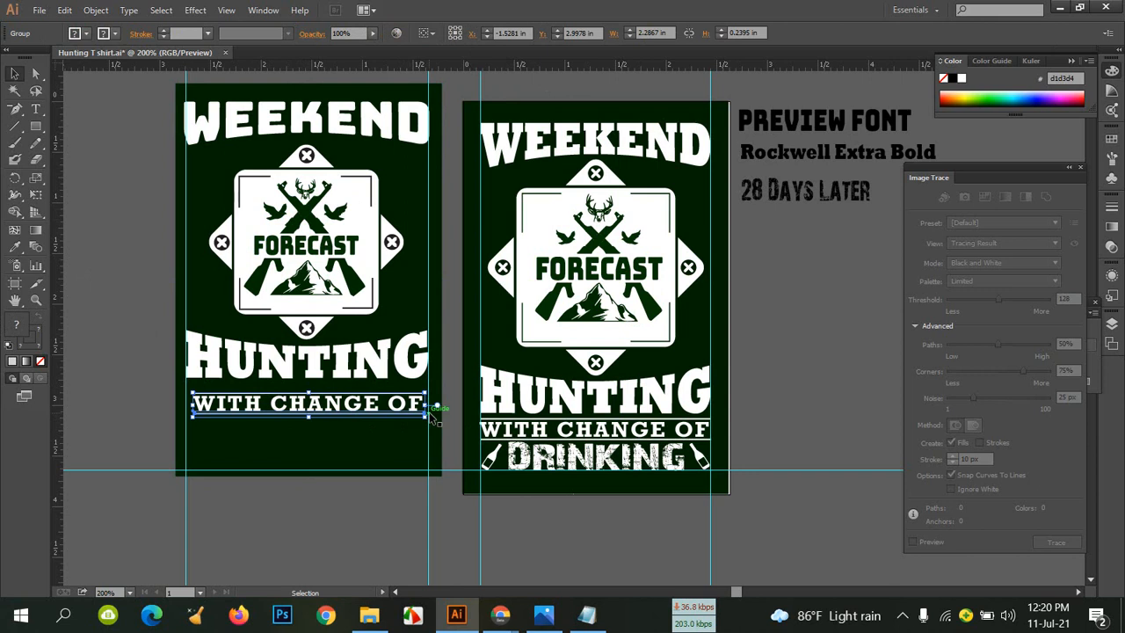
pyautogui.moveTo(423, 412); pyautogui.dragTo(431, 420)
pyautogui.click(110, 288)
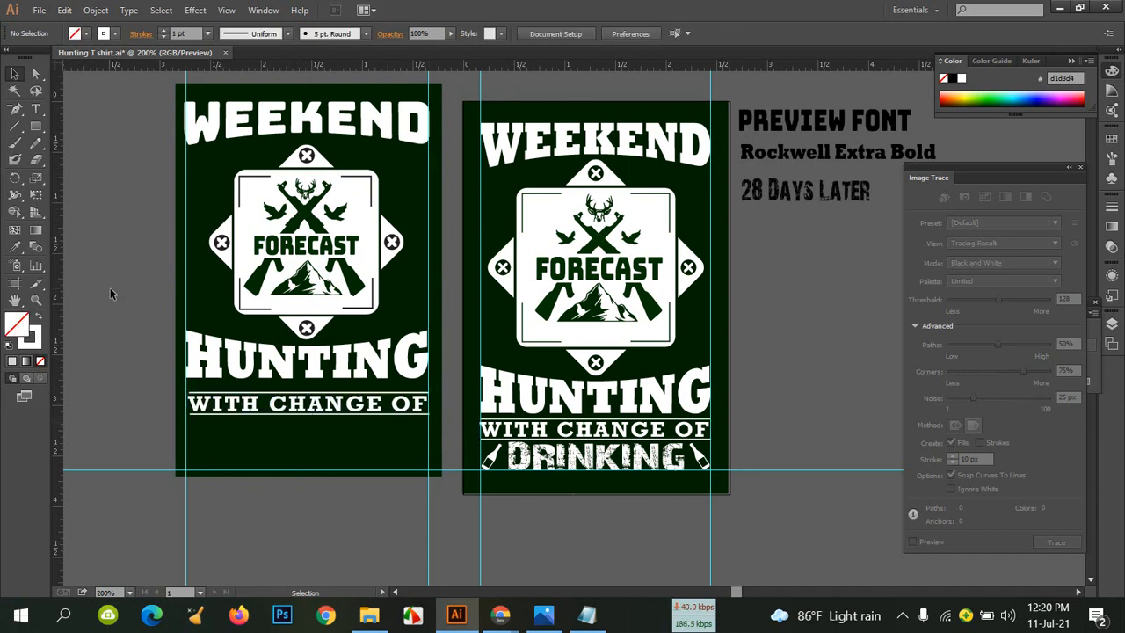
# Add the text DRINKING beneath the ruled WITH CHANGE OF line on the separate green background
pyautogui.scroll(-3, 523, 393)
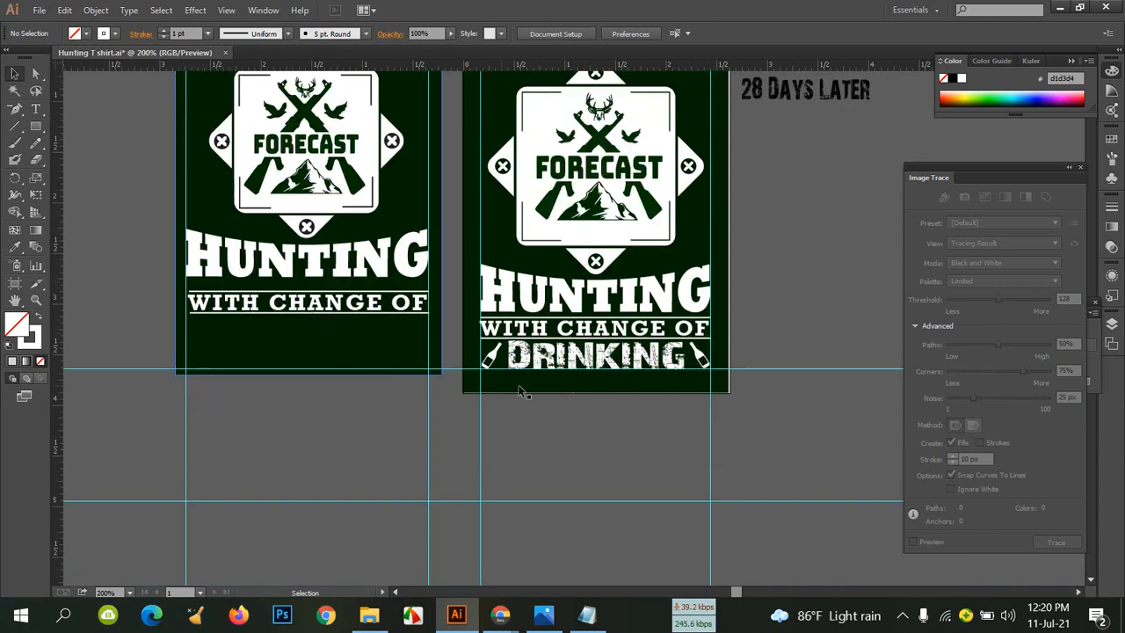
pyautogui.scroll(2, 788, 285)
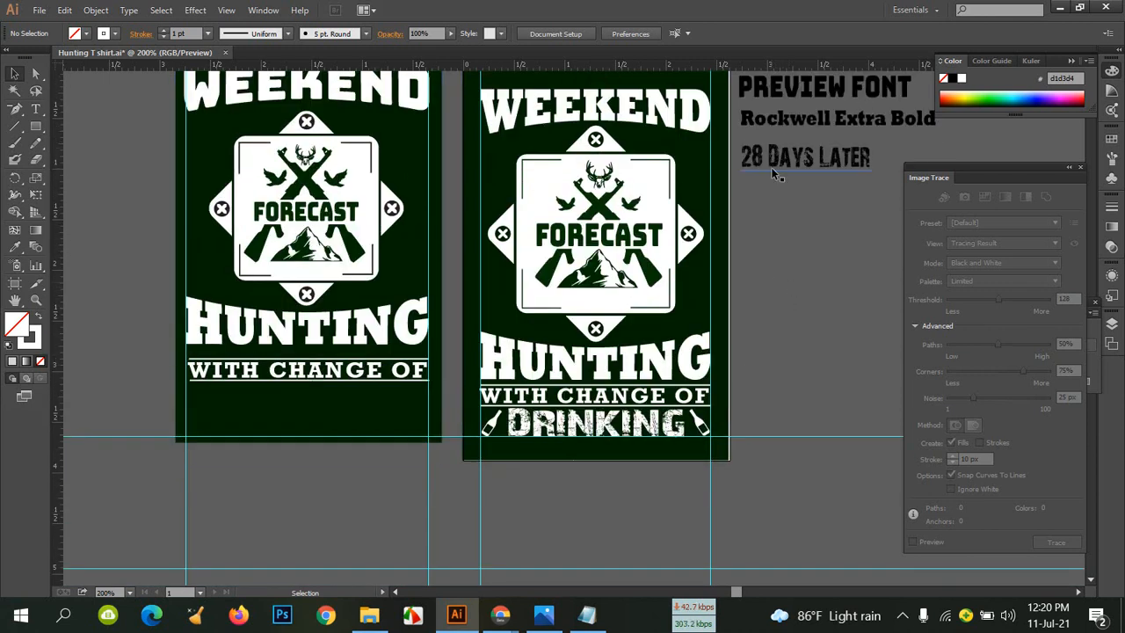
pyautogui.click(36, 108)
pyautogui.click(220, 427)
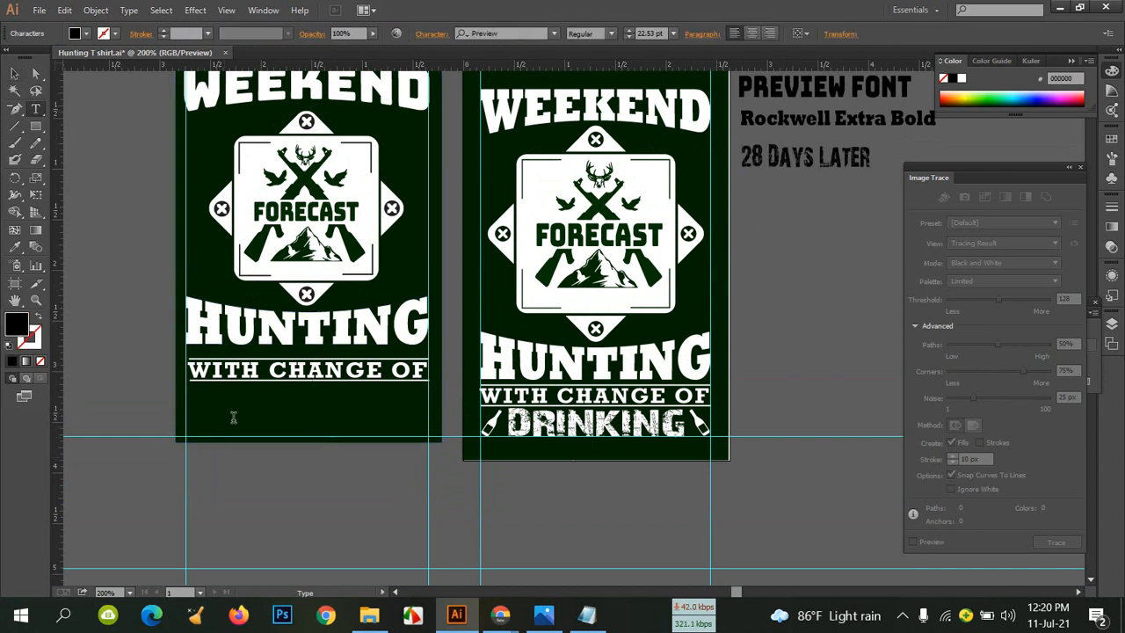
pyautogui.write('DRI')
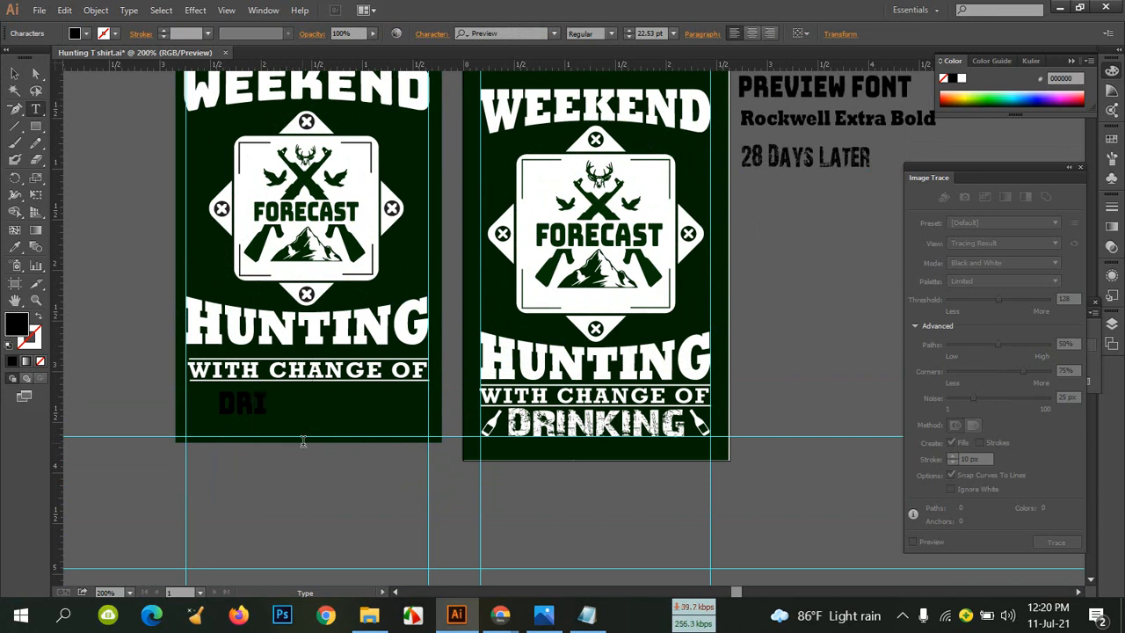
pyautogui.write('NKING')
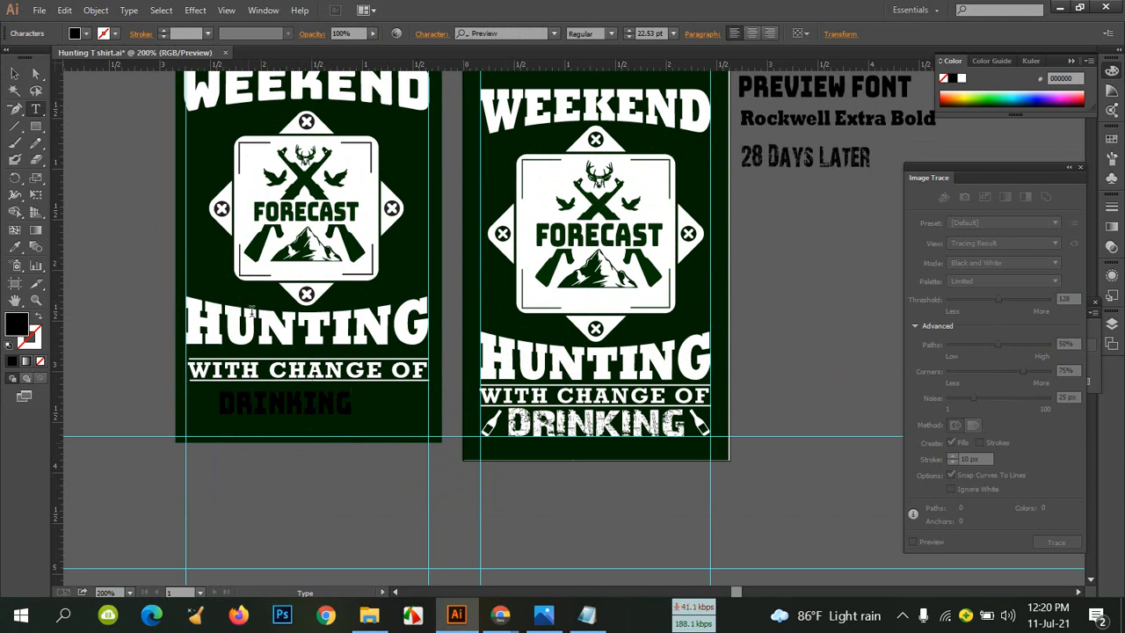
pyautogui.click(15, 74)
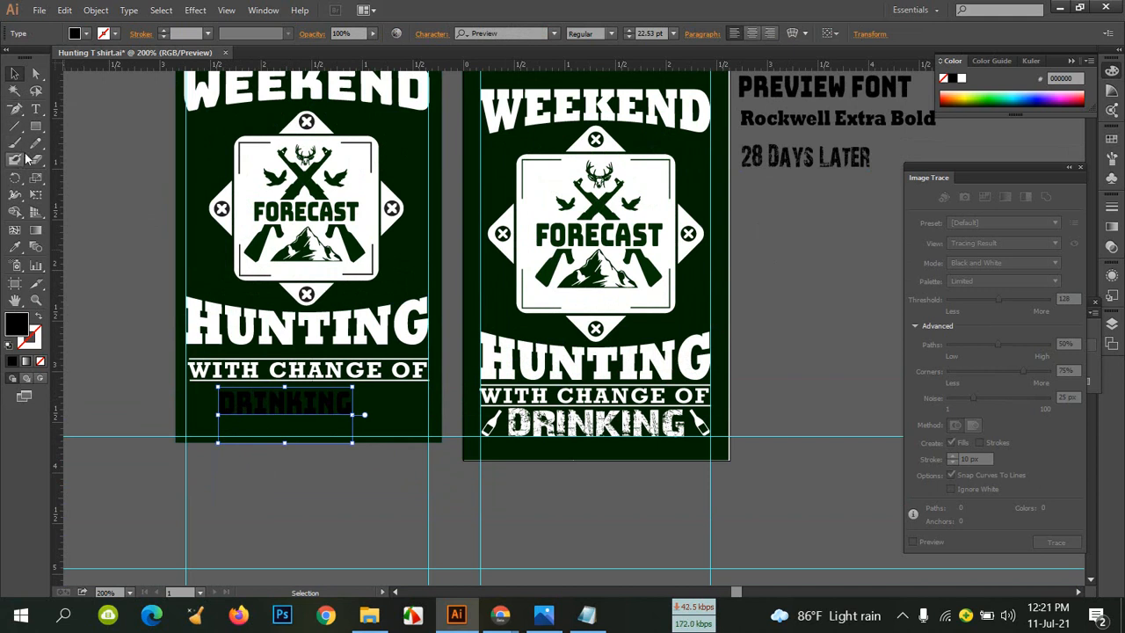
# Try copying the reference DRINKING text's style onto the new text with the Eyedropper, and undo it
pyautogui.click(15, 246)
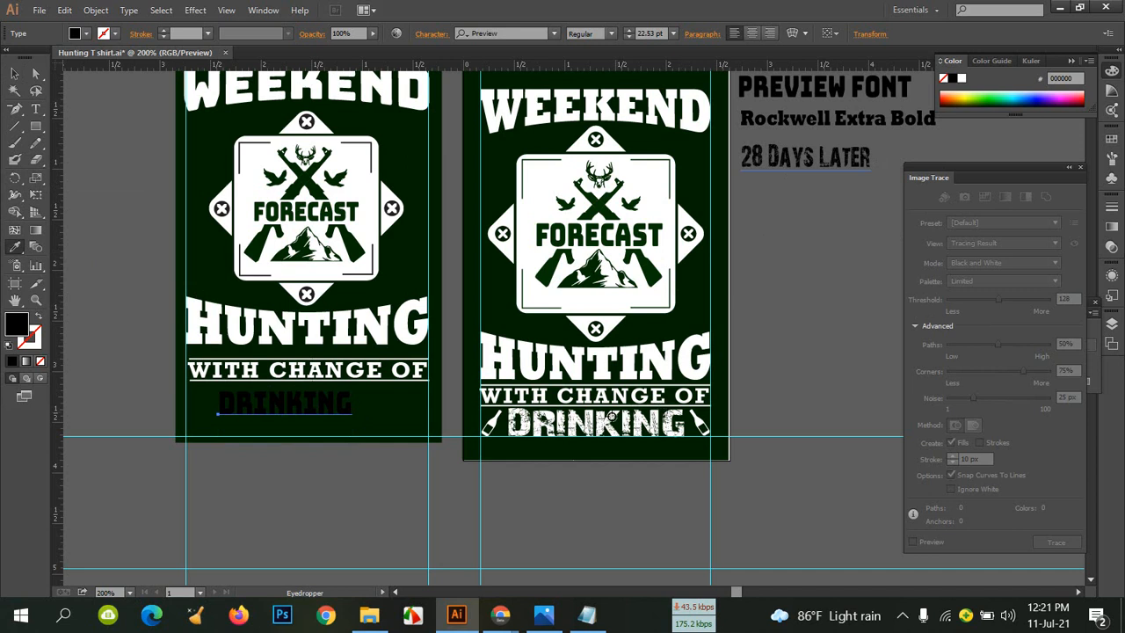
pyautogui.click(585, 428)
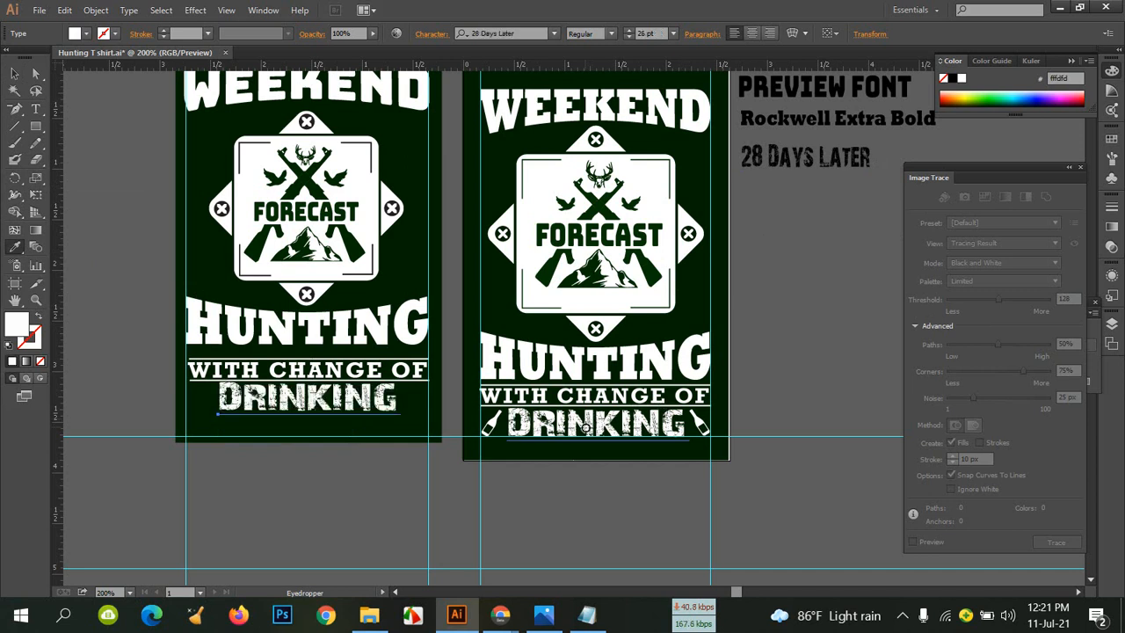
pyautogui.hotkey('ctrl', 'z')
# Set the new DRINKING text's font to 28 Days Later and its fill to white
pyautogui.click(14, 75)
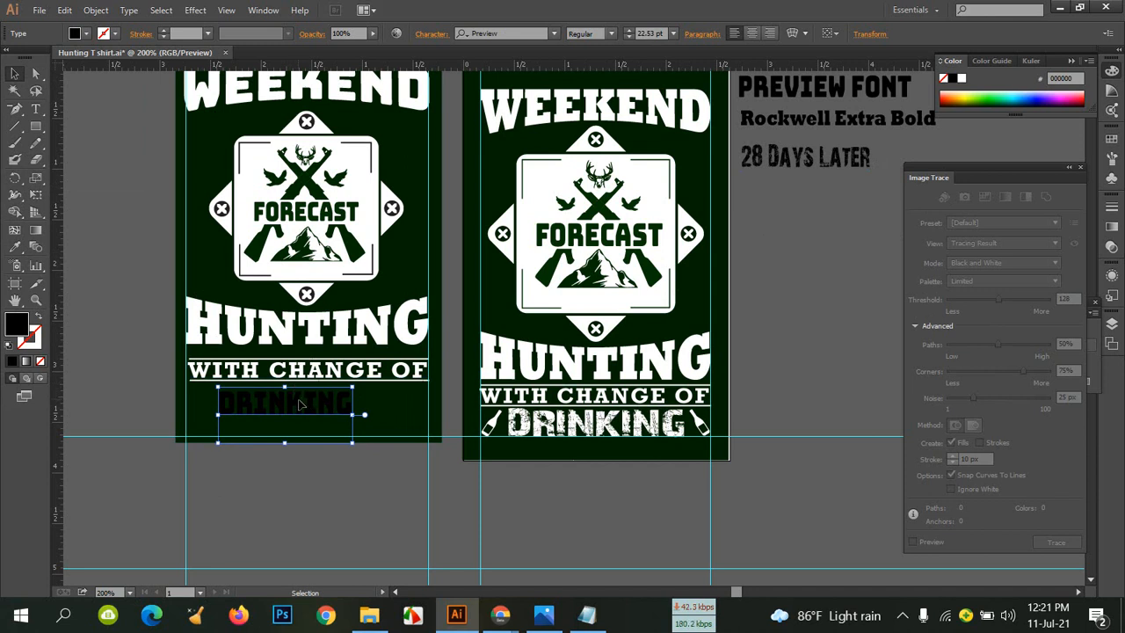
pyautogui.click(534, 33)
pyautogui.write('2')
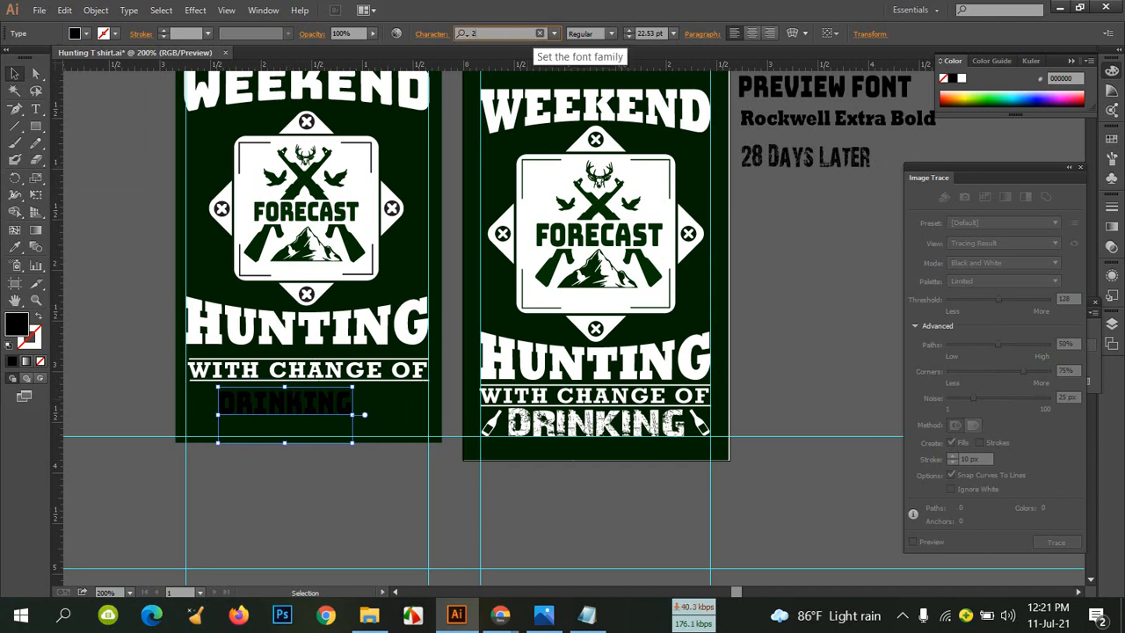
pyautogui.write('8')
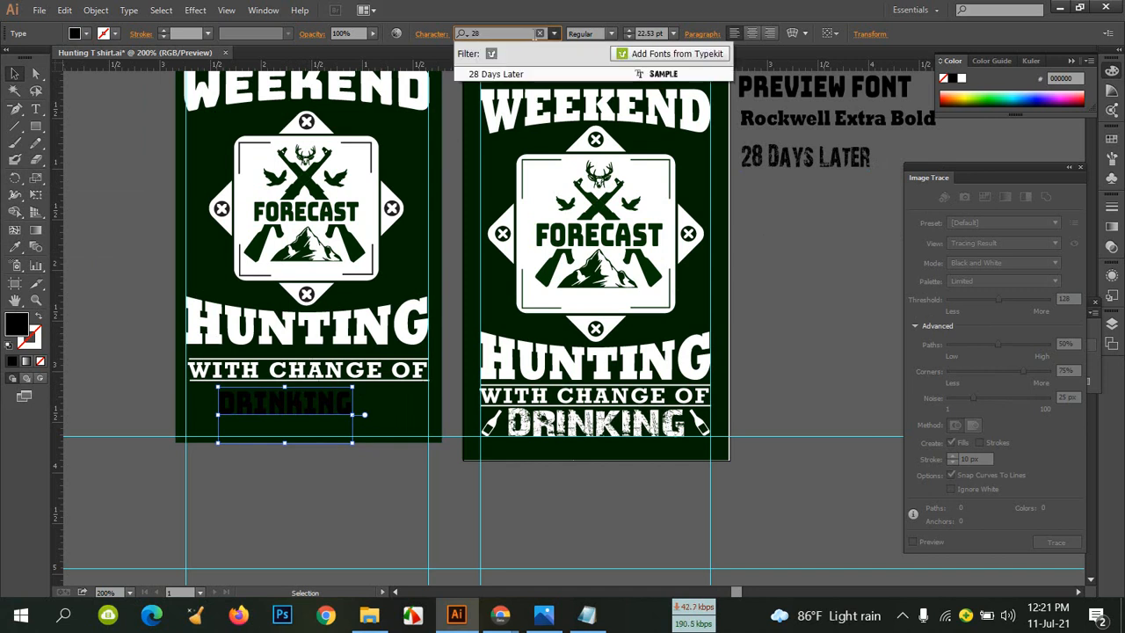
pyautogui.click(478, 73)
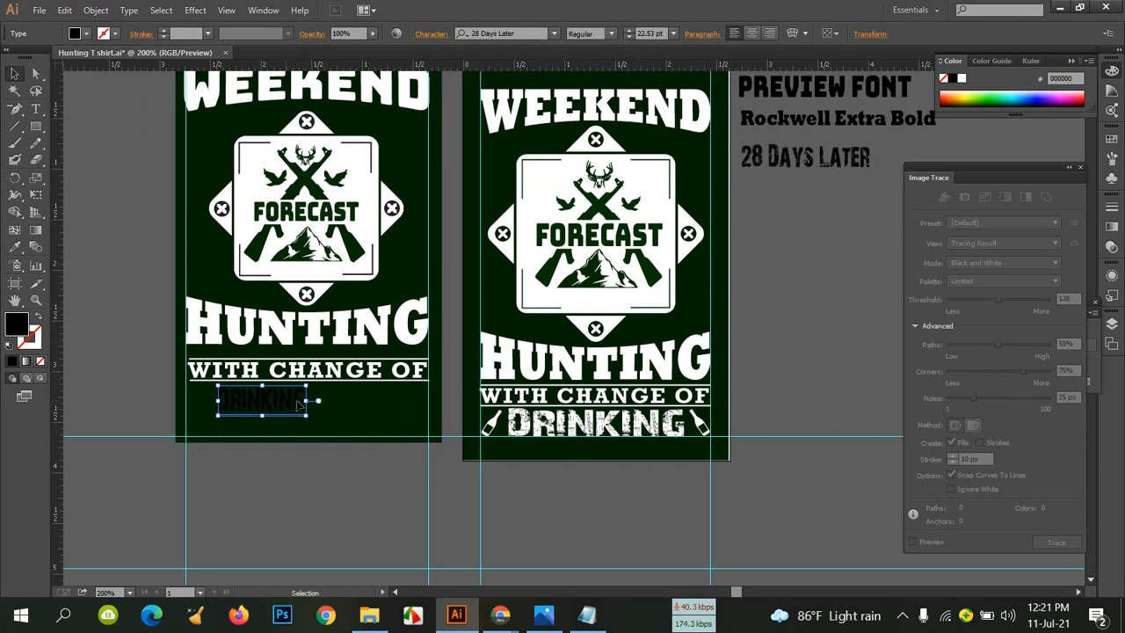
pyautogui.click(85, 34)
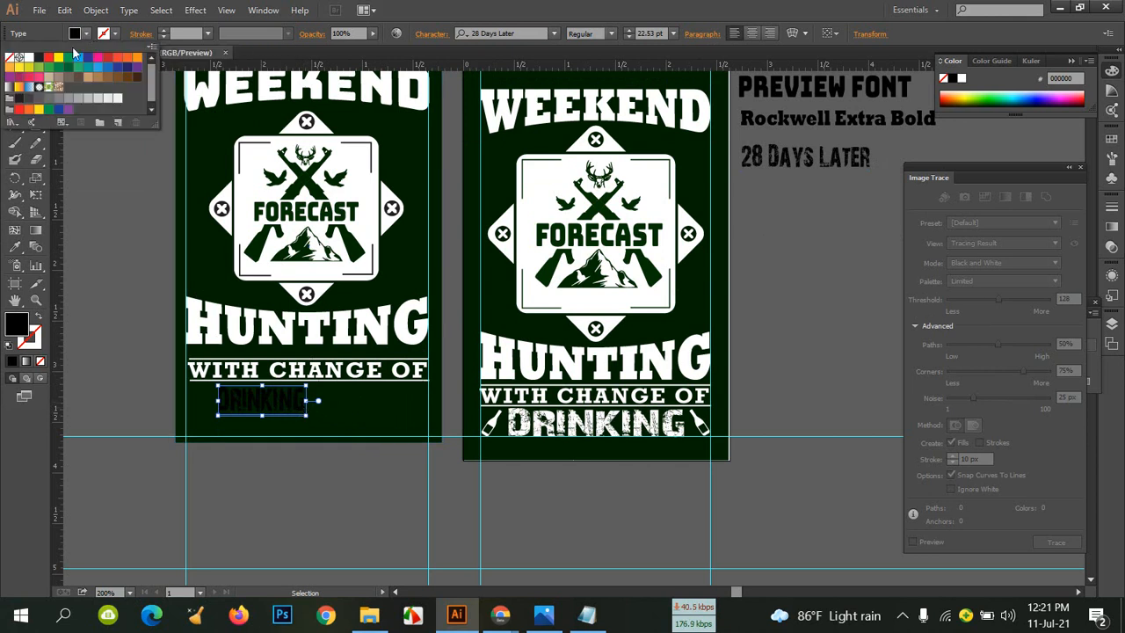
pyautogui.click(28, 58)
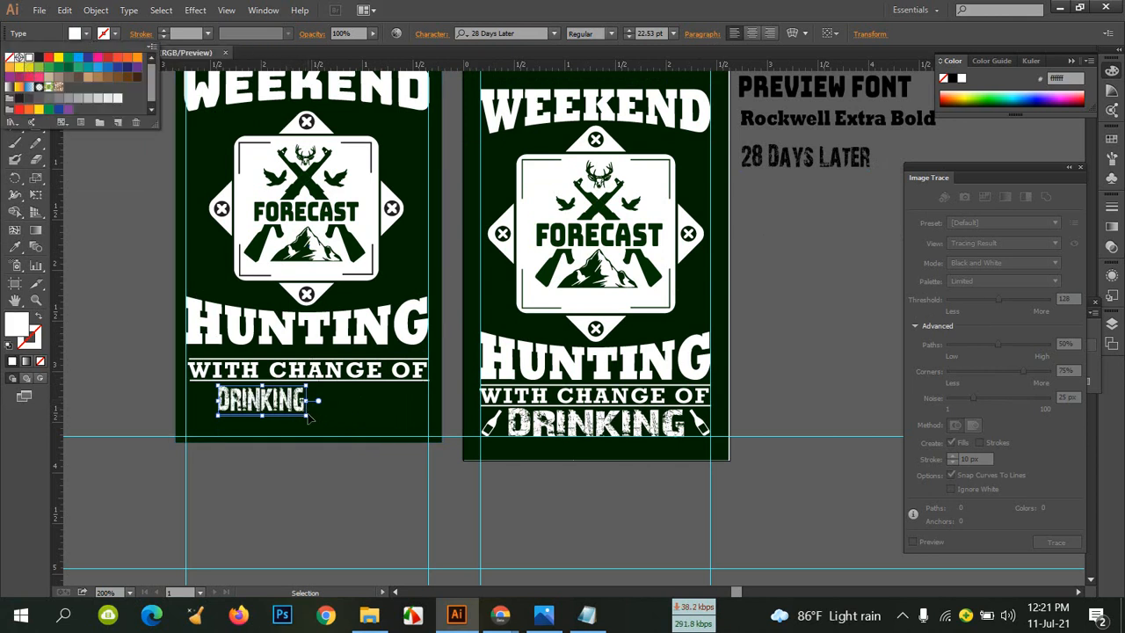
# Enlarge the DRINKING text to about 44 pt, and convert it to outlines
pyautogui.click(307, 415)
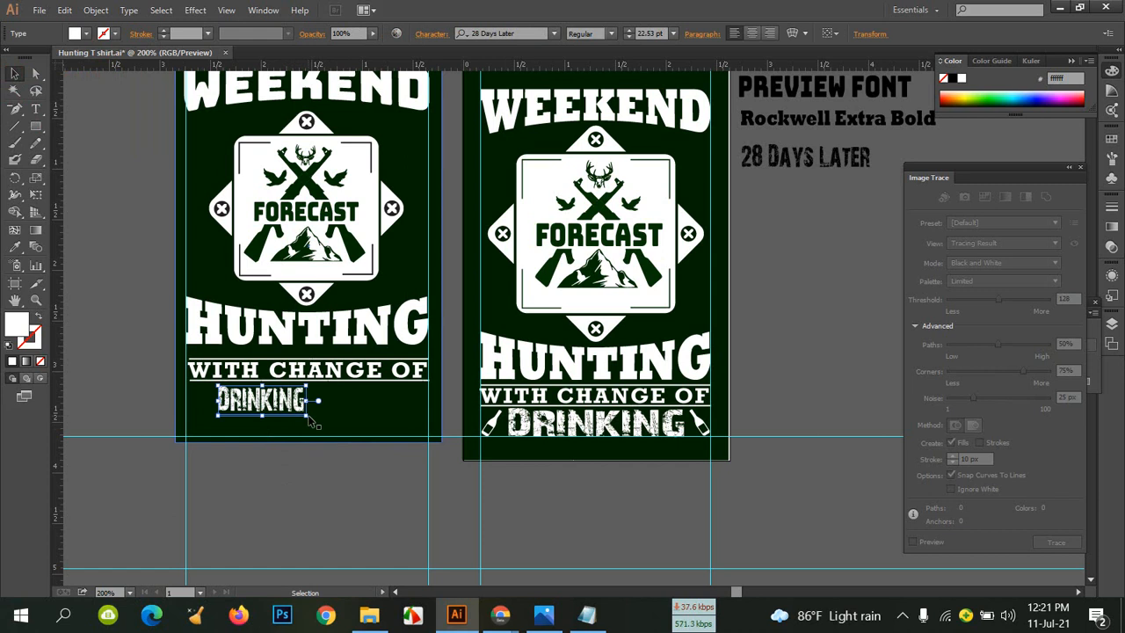
pyautogui.moveTo(307, 418); pyautogui.dragTo(390, 450)
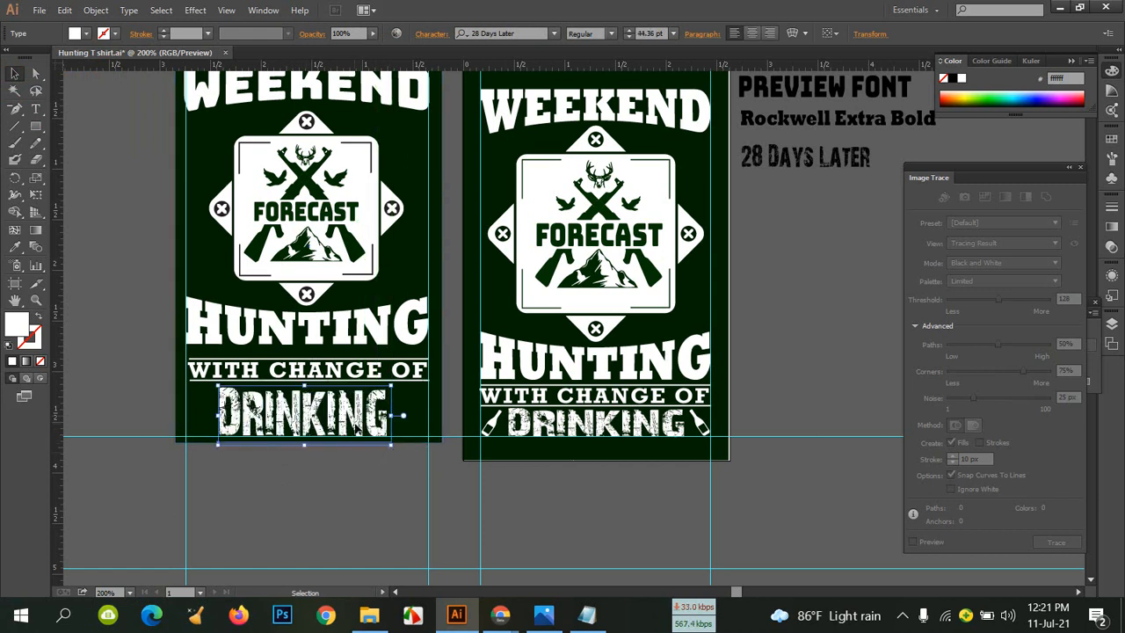
pyautogui.rightClick(353, 420)
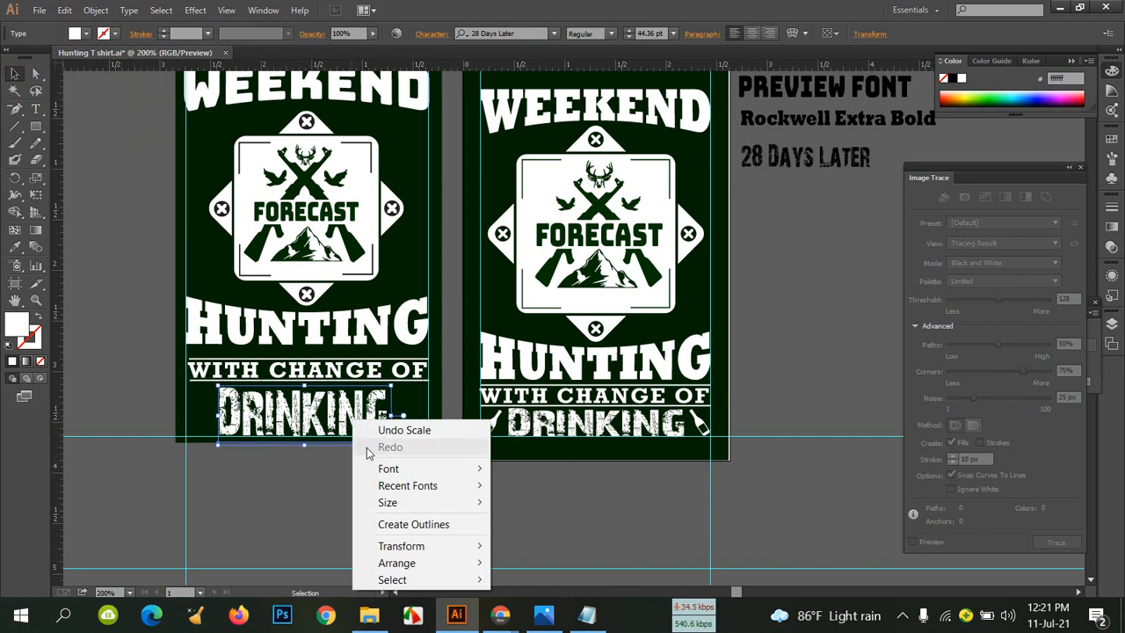
pyautogui.click(413, 524)
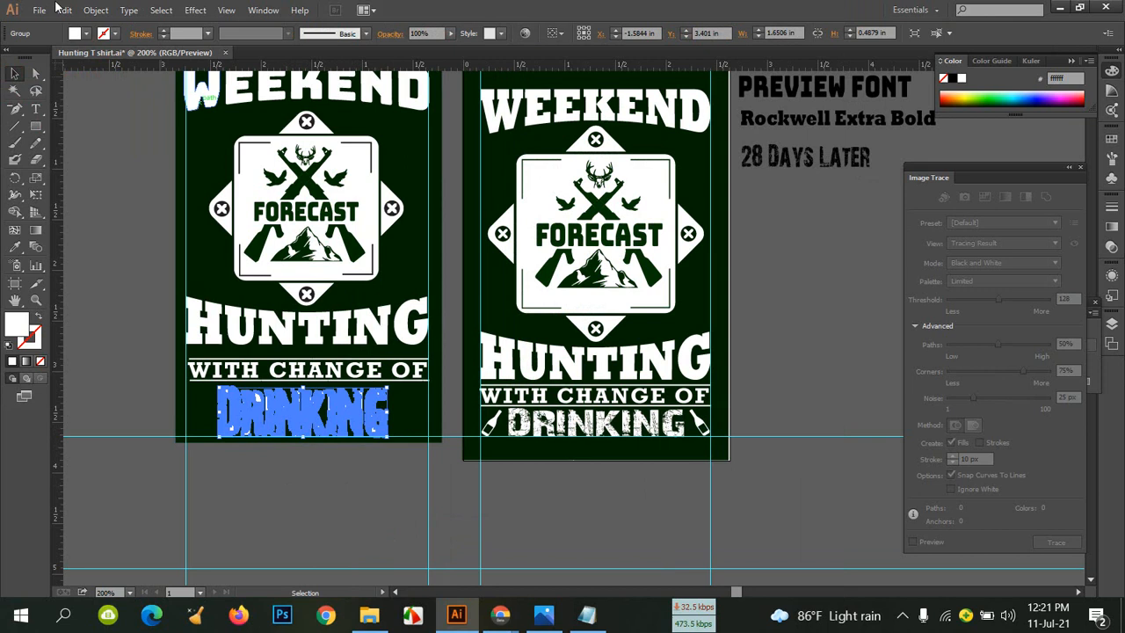
pyautogui.click(95, 9)
pyautogui.click(135, 170)
pyautogui.click(258, 496)
# Stretch the outlined DRINKING to about 2.08 in wide, and reduce its height to about 0.30 in
pyautogui.click(292, 419)
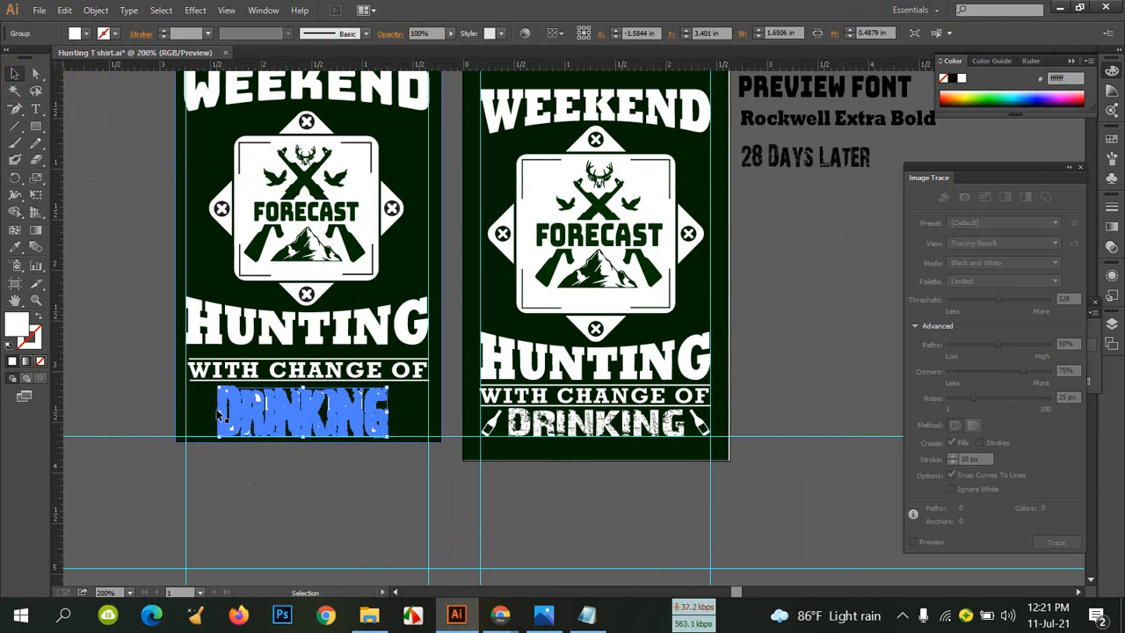
pyautogui.moveTo(388, 411); pyautogui.dragTo(429, 410)
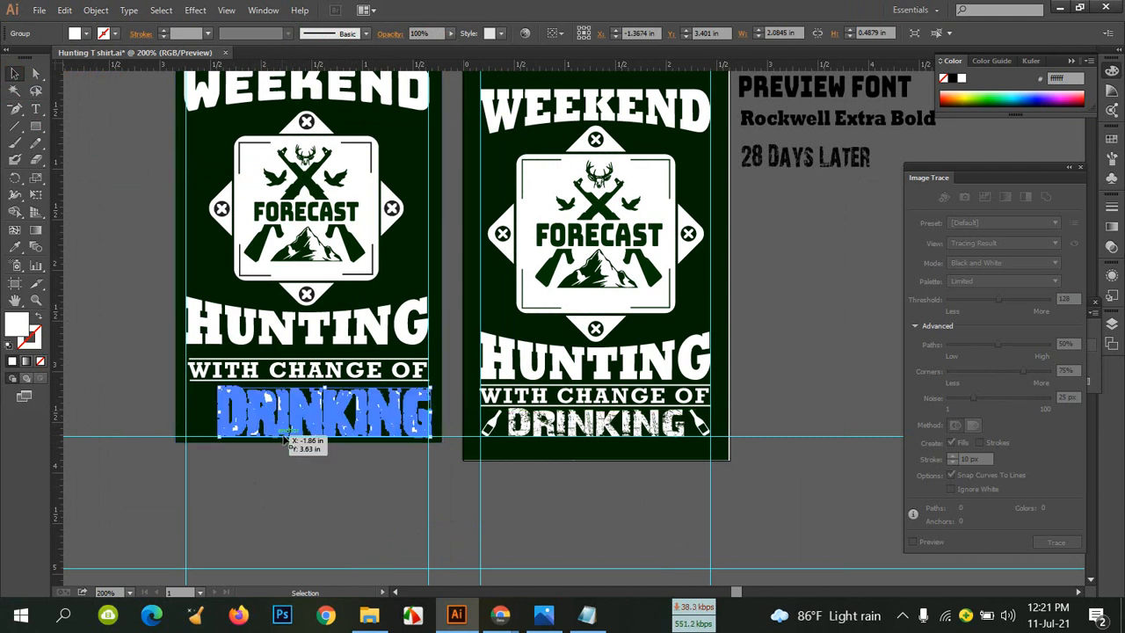
pyautogui.moveTo(325, 437); pyautogui.dragTo(344, 419)
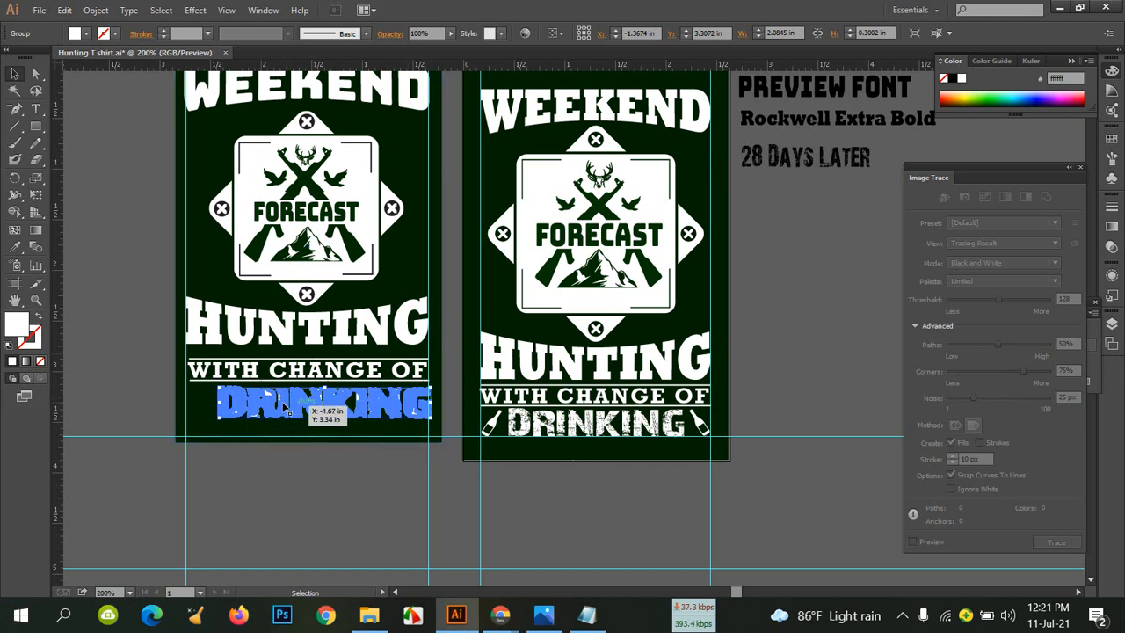
# Center the outlined DRINKING horizontally with the green background, and nudge it up to about Y 3.28 in
pyautogui.keyDown('shift'); pyautogui.click(211, 406); pyautogui.keyUp('shift')
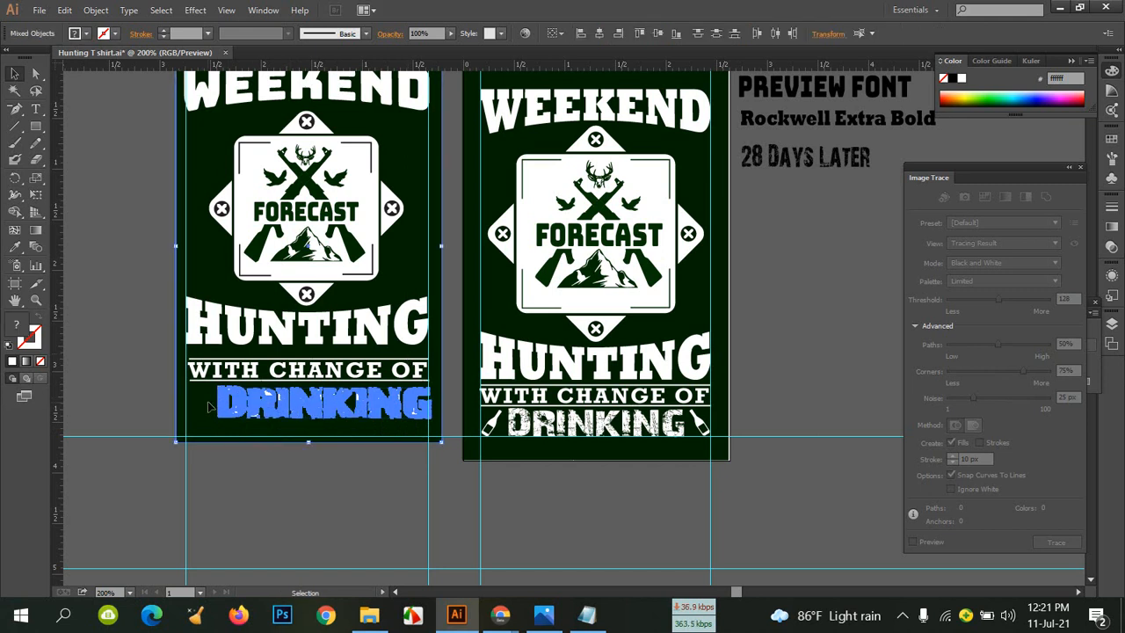
pyautogui.click(599, 34)
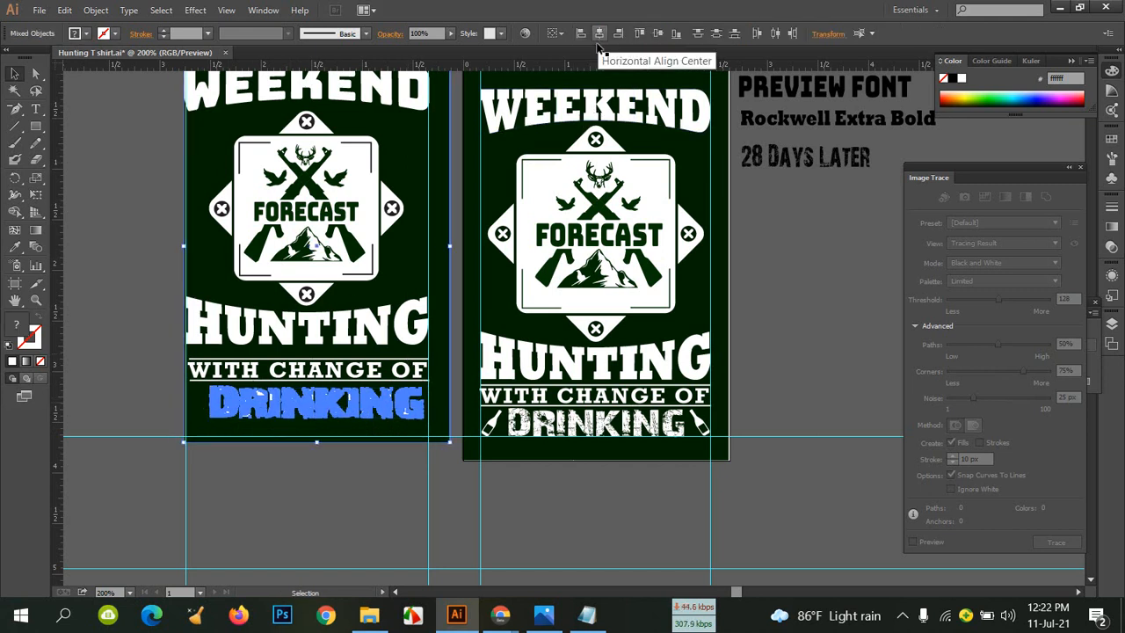
pyautogui.click(407, 455)
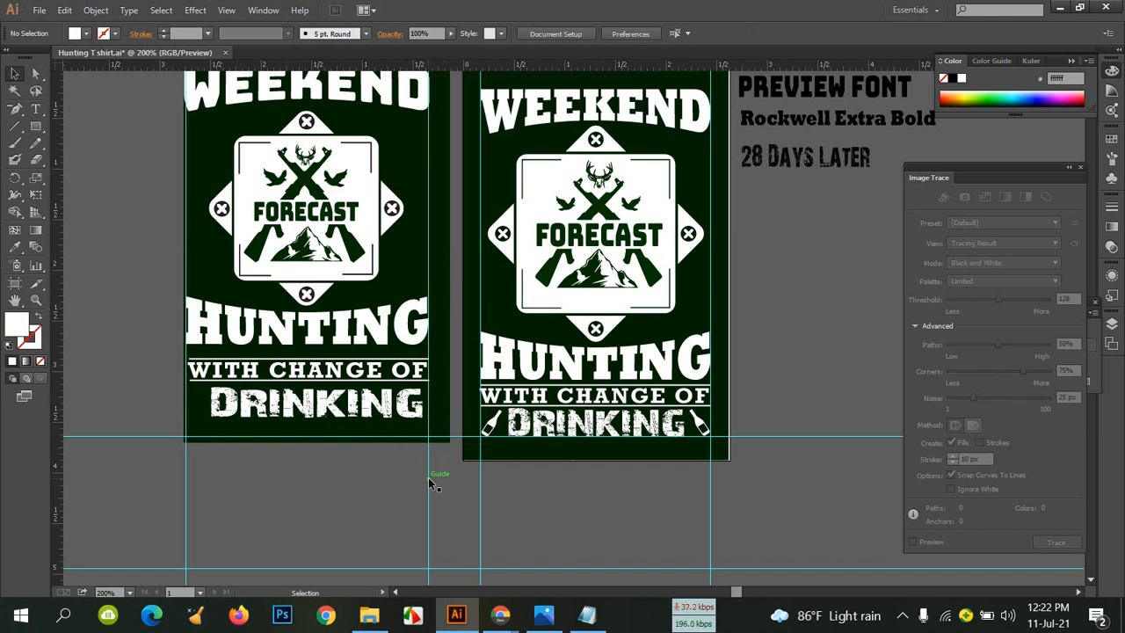
pyautogui.click(339, 403)
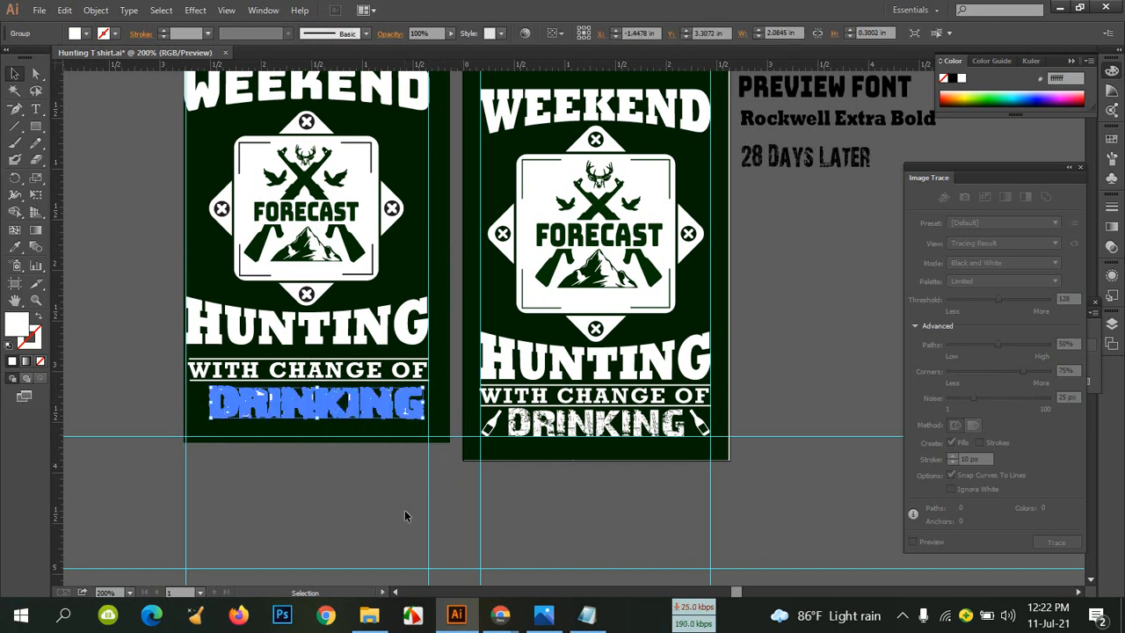
pyautogui.press('Up')
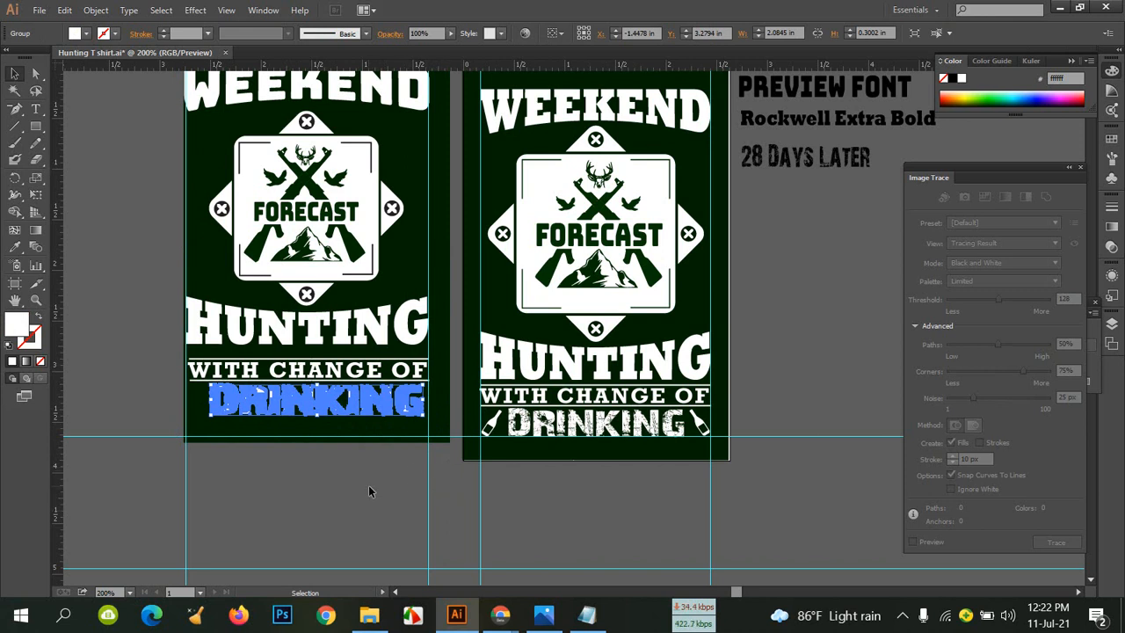
pyautogui.click(368, 485)
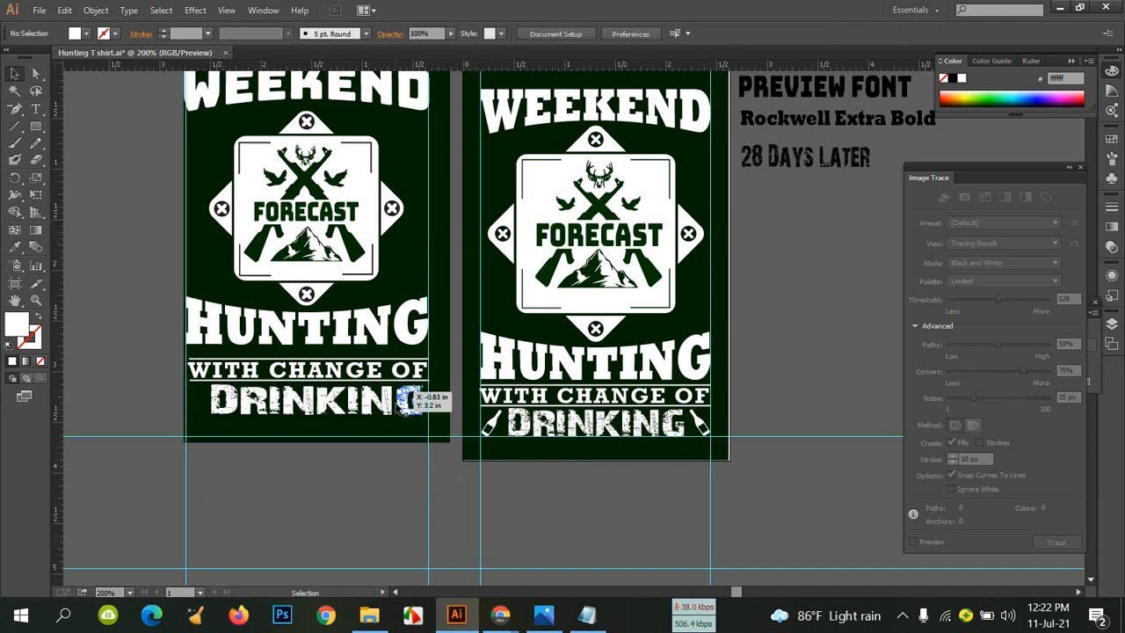
# Nudge the dark green background rectangle left to recenter it behind the recreated design
pyautogui.scroll(3, 422, 290)
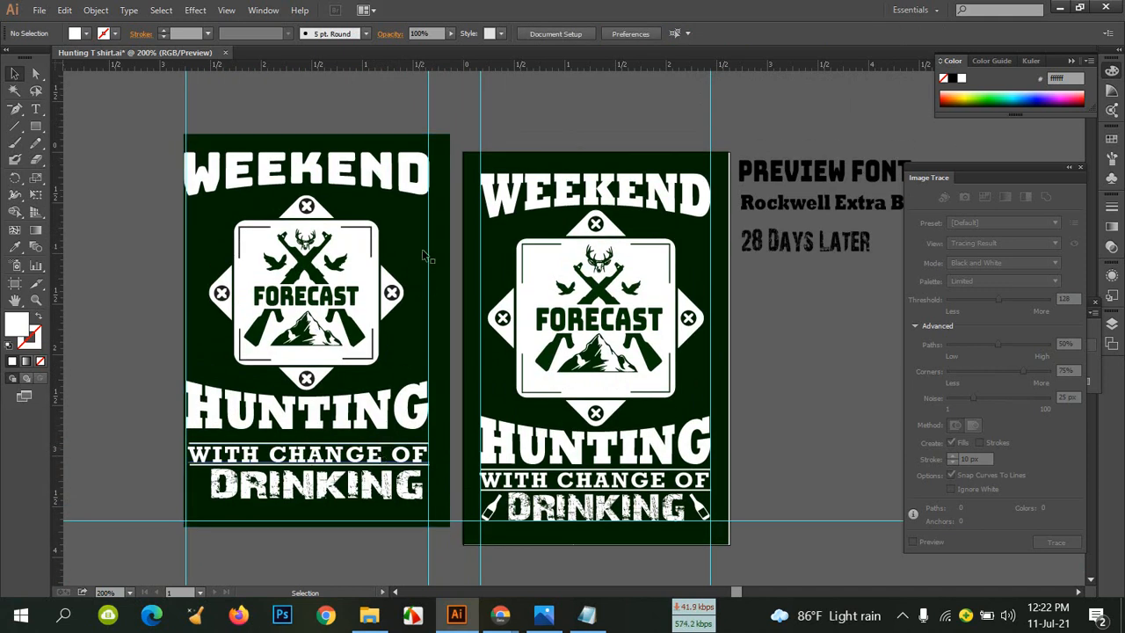
pyautogui.click(301, 143)
pyautogui.press('Left')
pyautogui.press('Left')
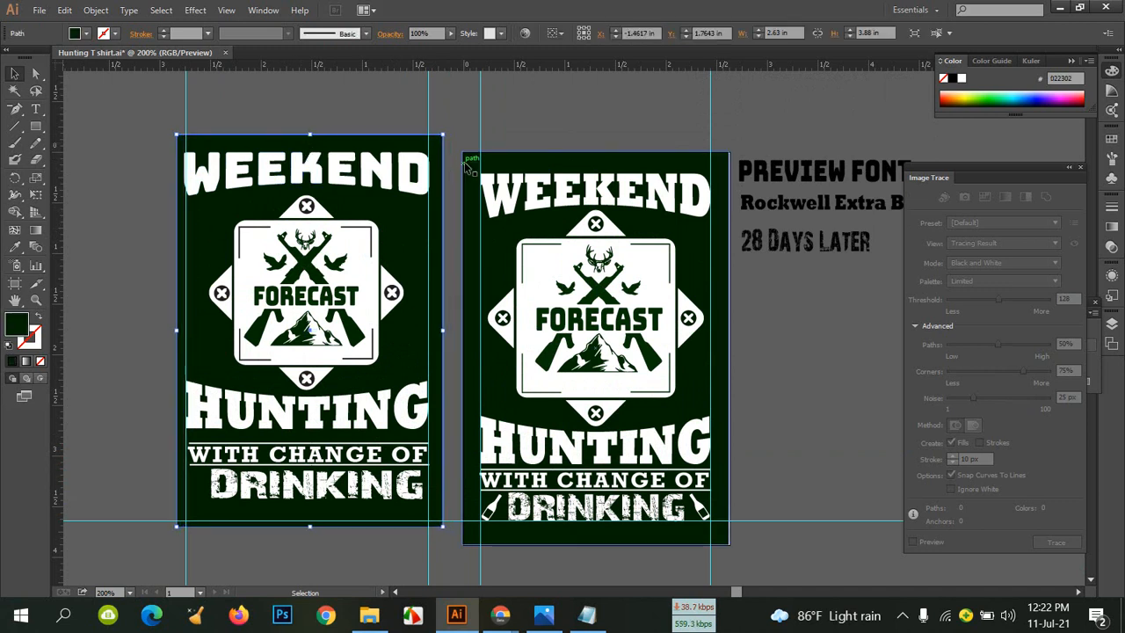
# Nudge the dark green background left once more, and move its two vertical guides outward clear of the background's side edges
pyautogui.press('Left')
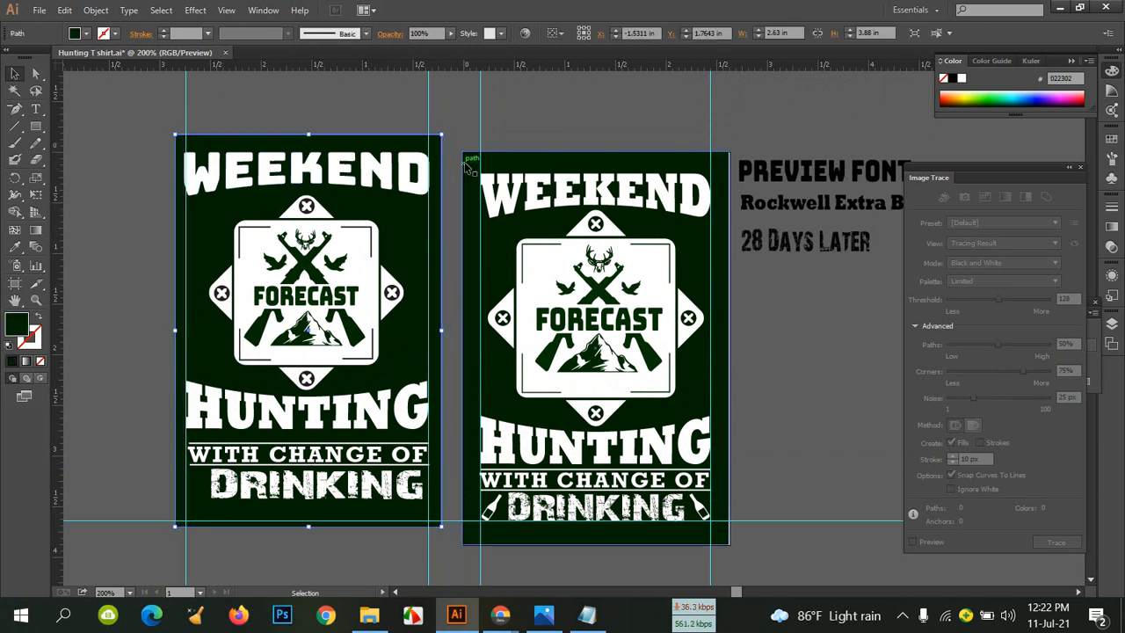
pyautogui.click(183, 104)
pyautogui.rightClick(183, 104)
pyautogui.click(161, 93)
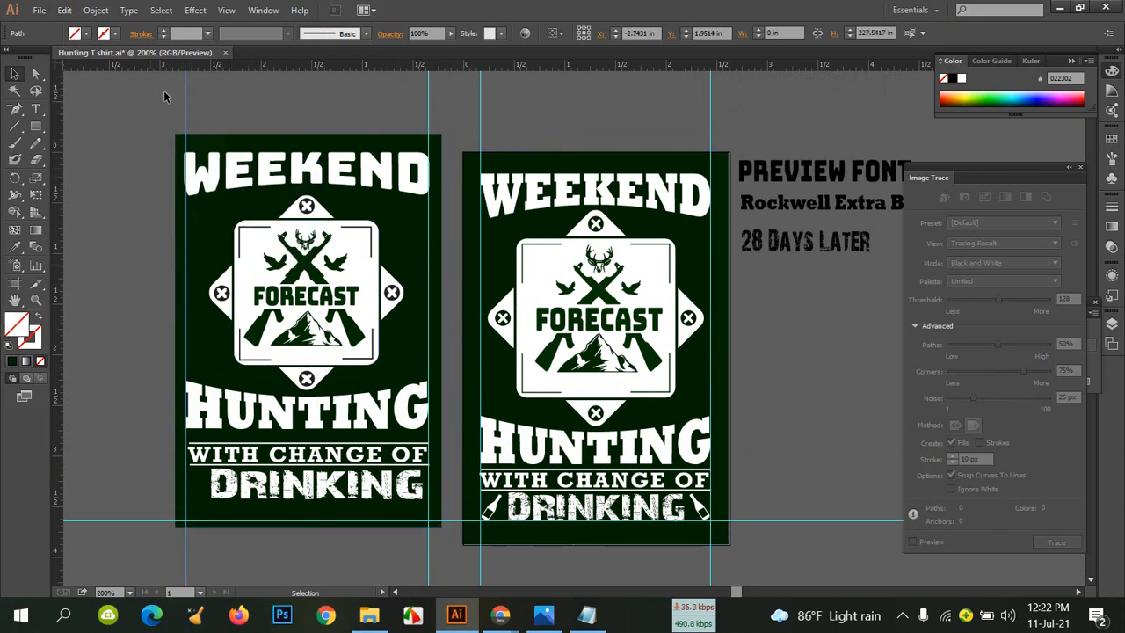
pyautogui.moveTo(189, 104); pyautogui.dragTo(90, 105)
pyautogui.moveTo(429, 114); pyautogui.dragTo(457, 114)
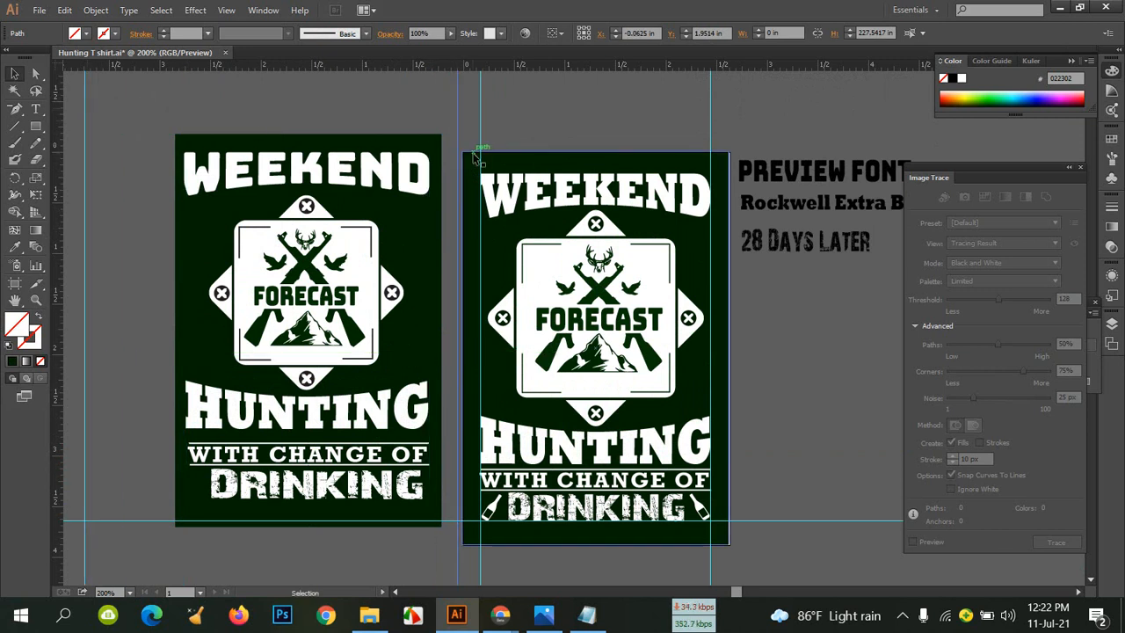
# Scale the outlined DRINKING down to about 2.02 in wide, and nudge it left to center it below WITH CHANGE OF
pyautogui.click(330, 481)
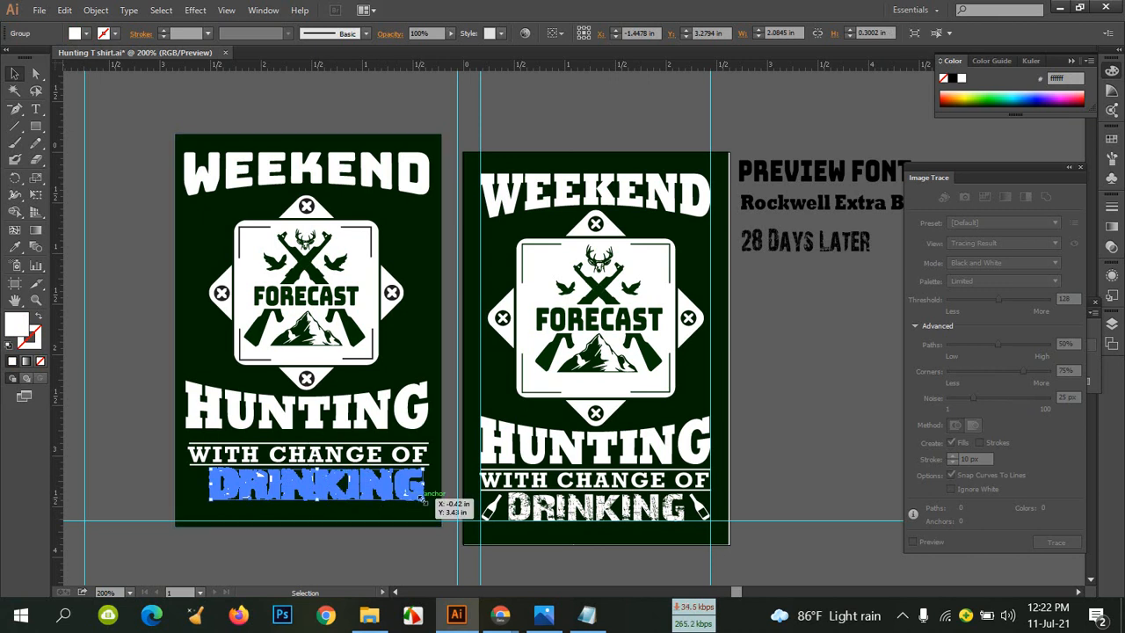
pyautogui.moveTo(420, 494); pyautogui.dragTo(427, 499)
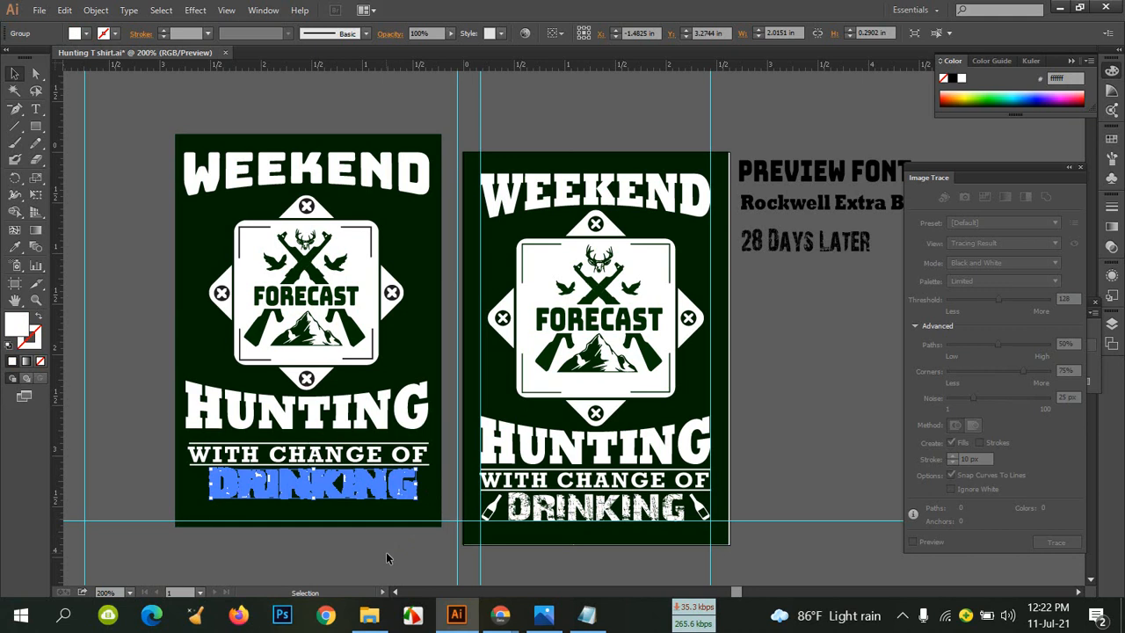
pyautogui.click(386, 552)
pyautogui.click(341, 483)
pyautogui.press('Left')
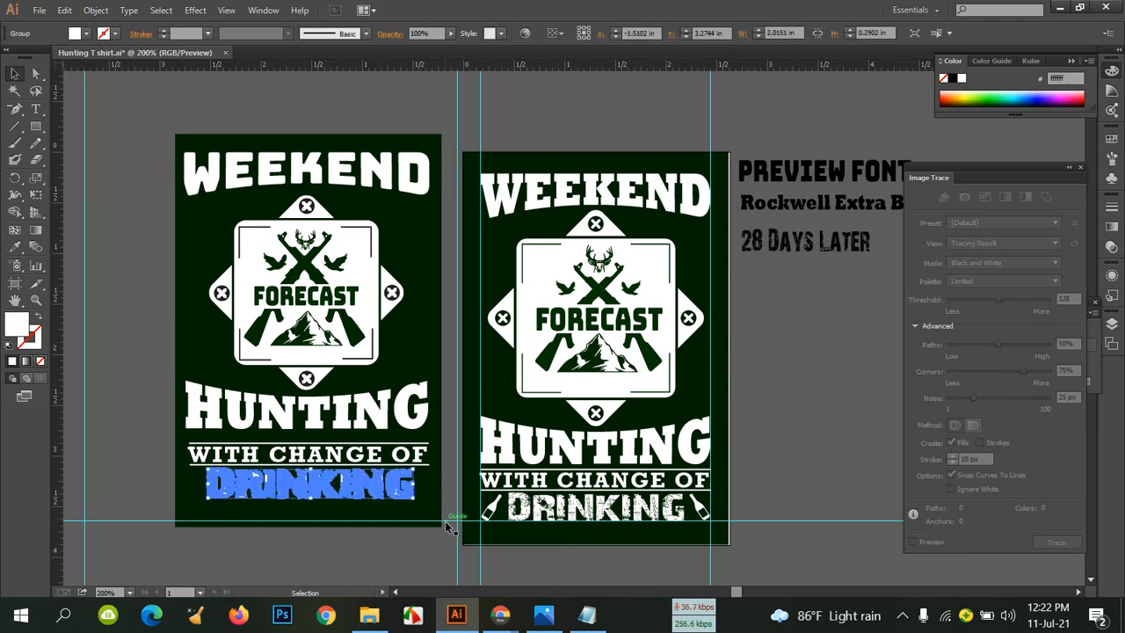
pyautogui.click(450, 555)
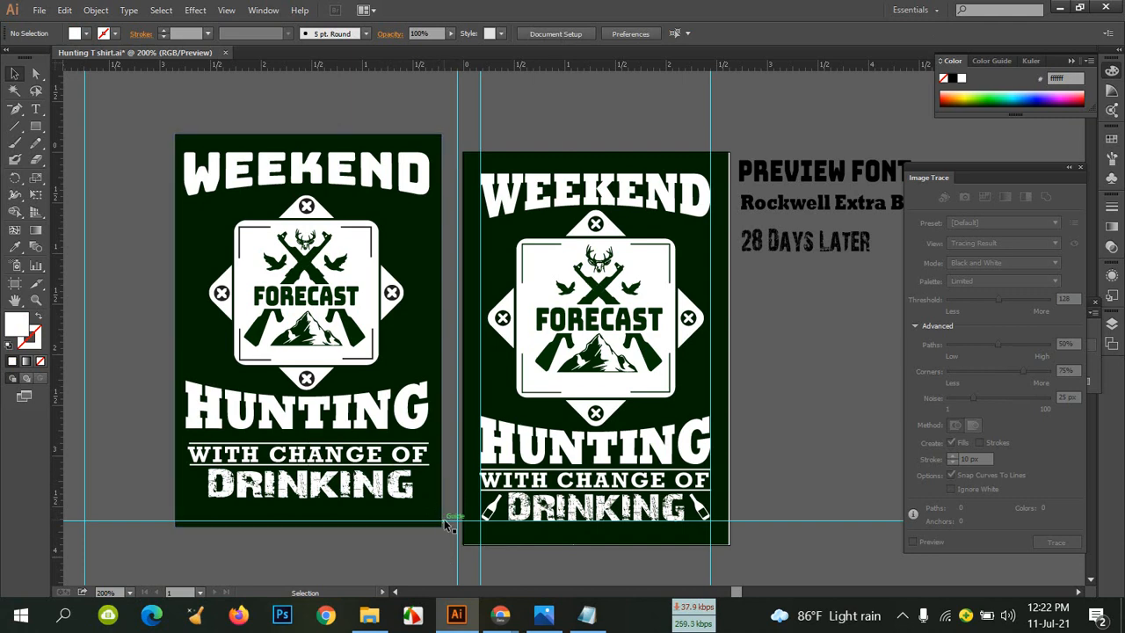
# Examine the Hunting Mockup reference image and the source images in the project folder
pyautogui.scroll(-3, 496, 455)
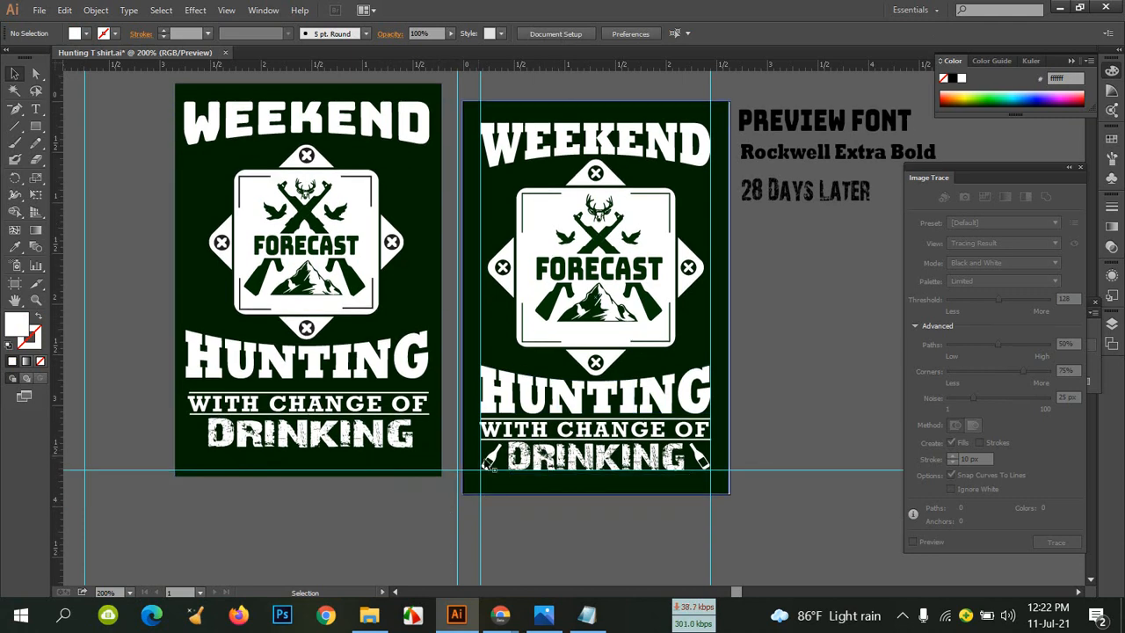
pyautogui.click(544, 616)
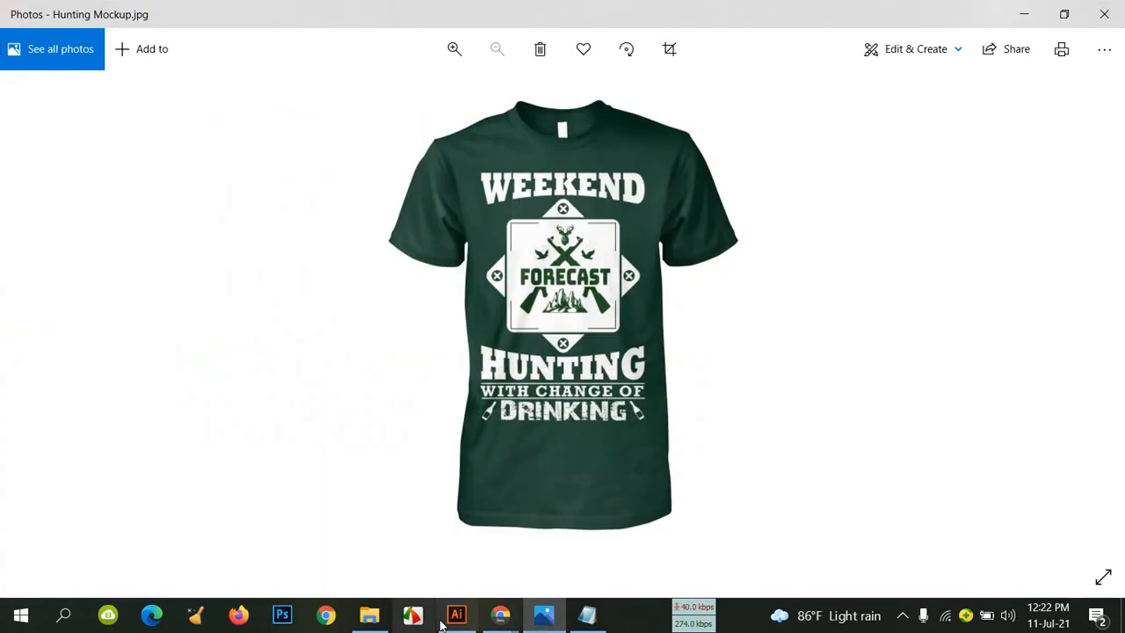
pyautogui.click(371, 617)
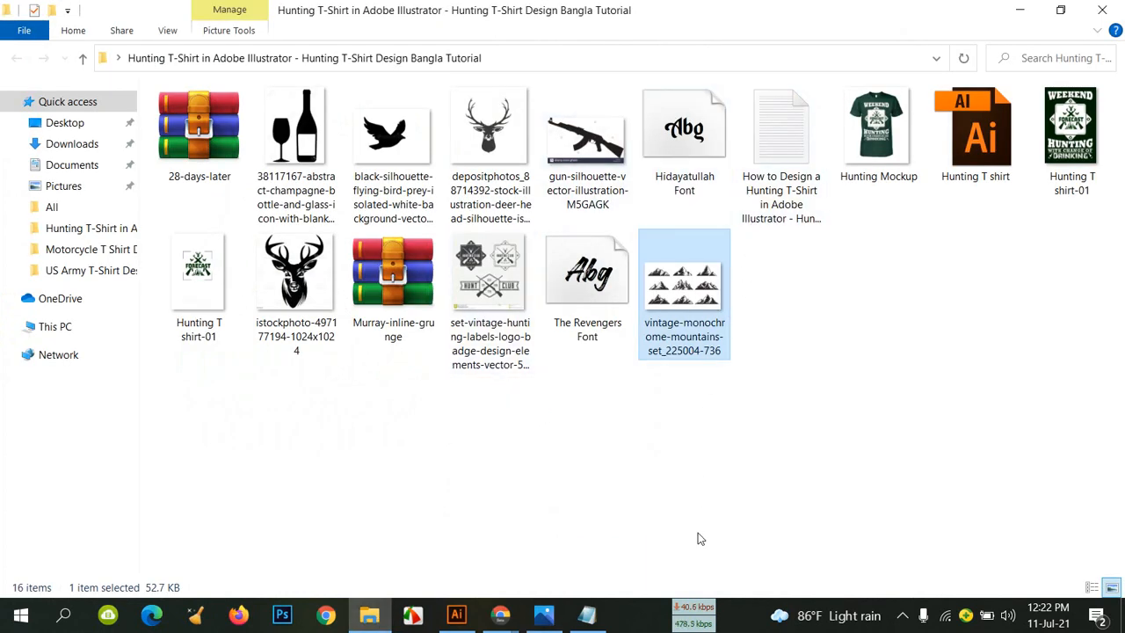
# Switch to the Notepad notes file and copy the line Champagne Vector
pyautogui.click(587, 615)
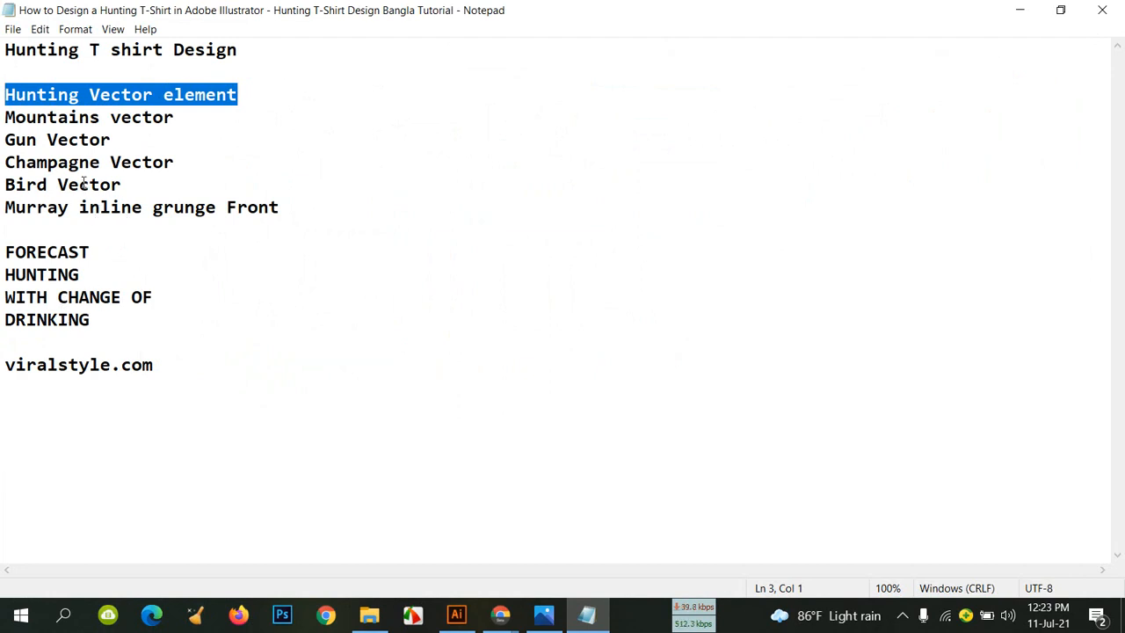
pyautogui.moveTo(179, 162); pyautogui.dragTo(6, 165)
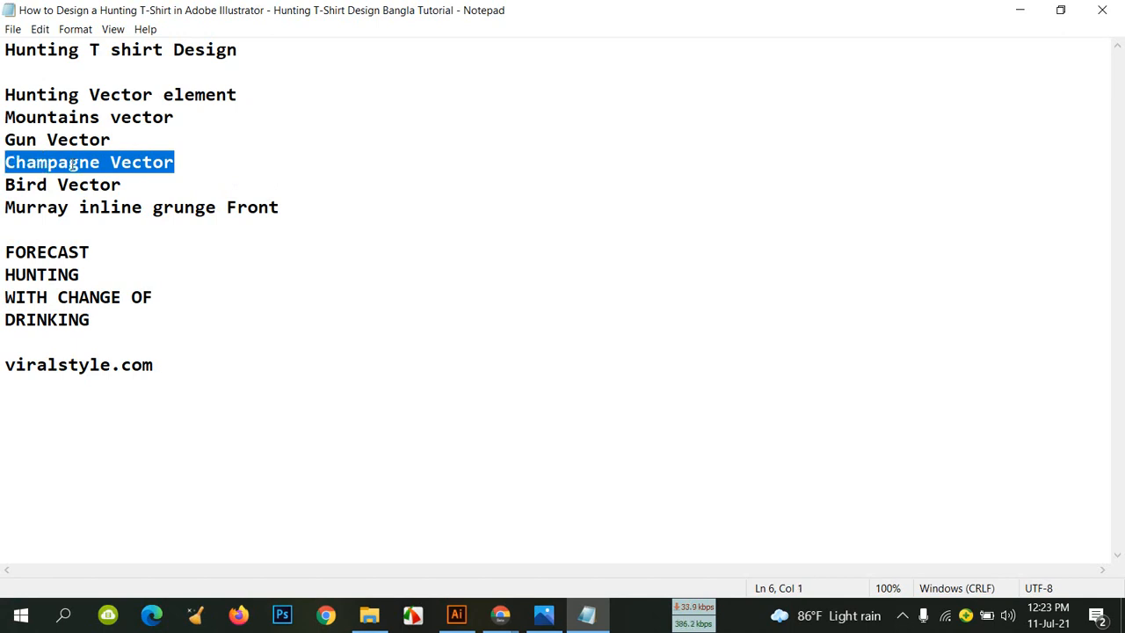
pyautogui.rightClick(72, 163)
pyautogui.click(150, 215)
# Switch to Freepik in Chrome and search the free resources for Champagne Vector
pyautogui.click(502, 616)
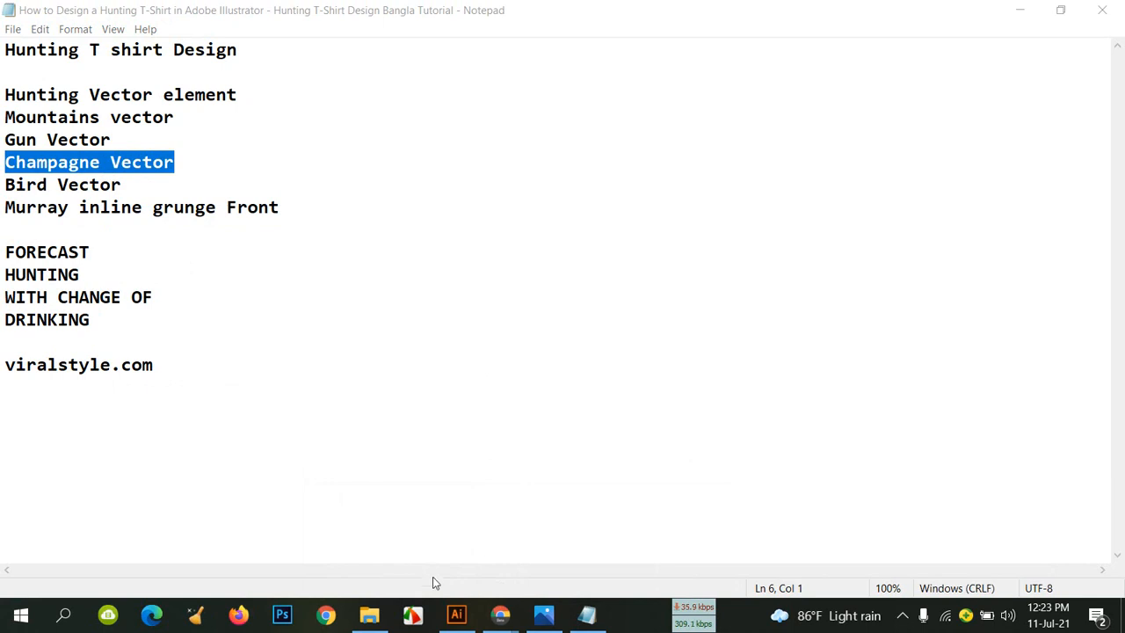
pyautogui.moveTo(500, 615)
pyautogui.click(404, 523)
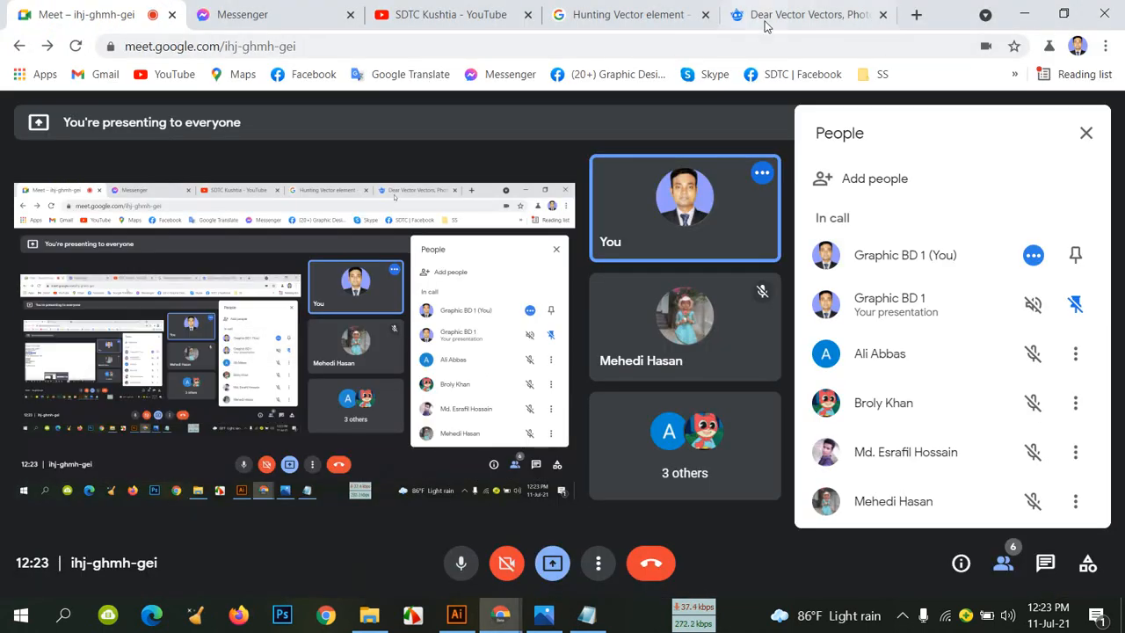
pyautogui.click(764, 19)
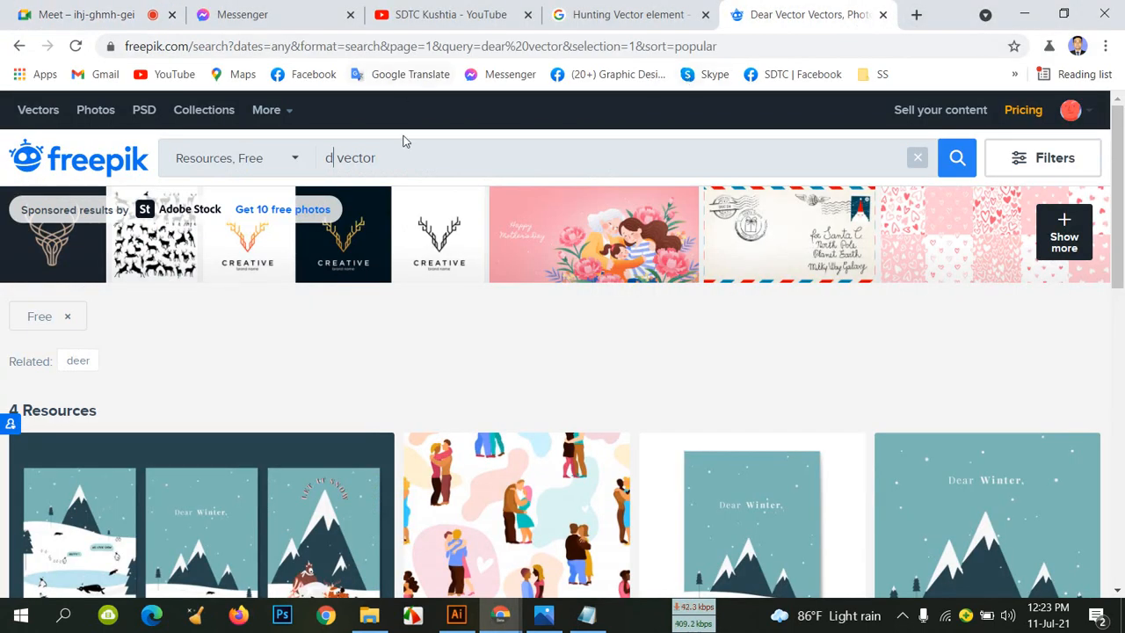
pyautogui.moveTo(404, 151); pyautogui.dragTo(329, 156)
pyautogui.hotkey('ctrl', 'v')
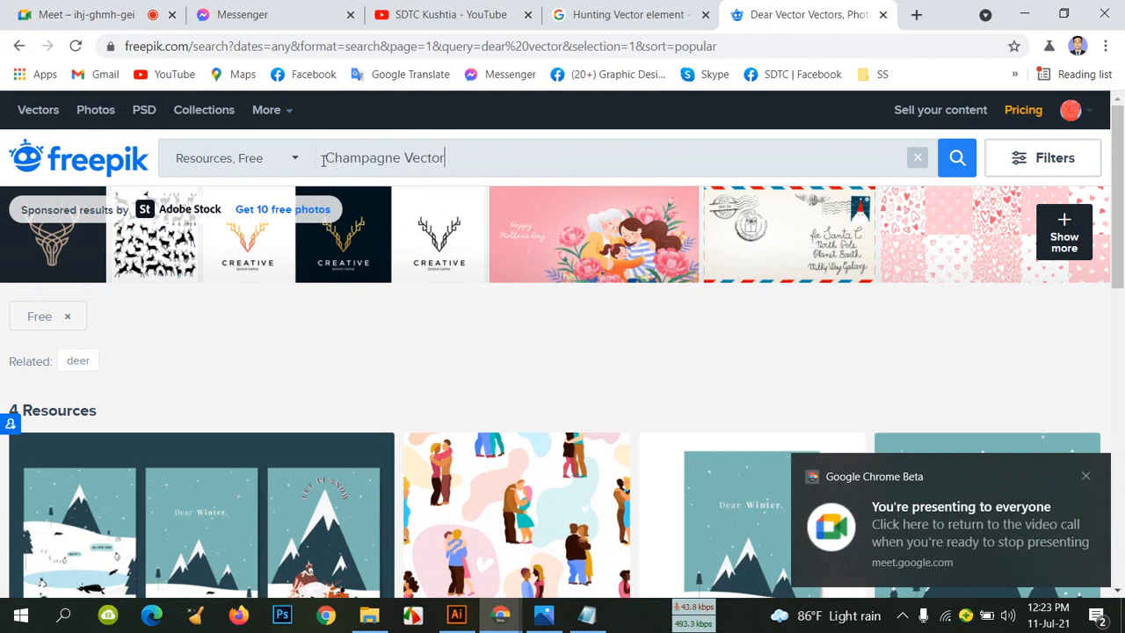
pyautogui.press('Return')
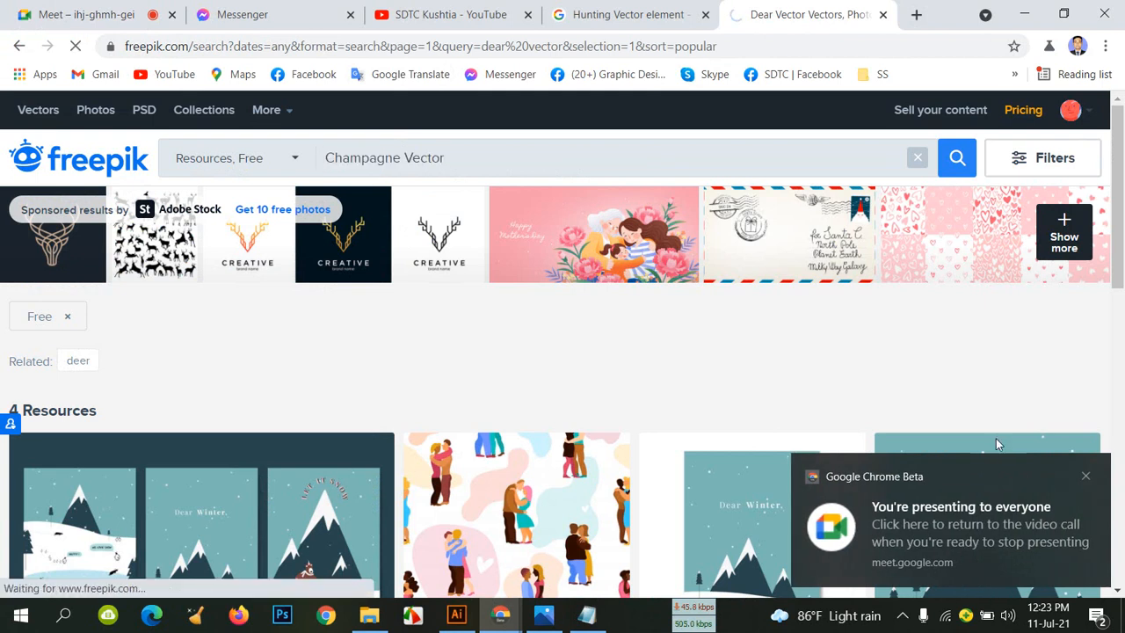
pyautogui.click(1086, 478)
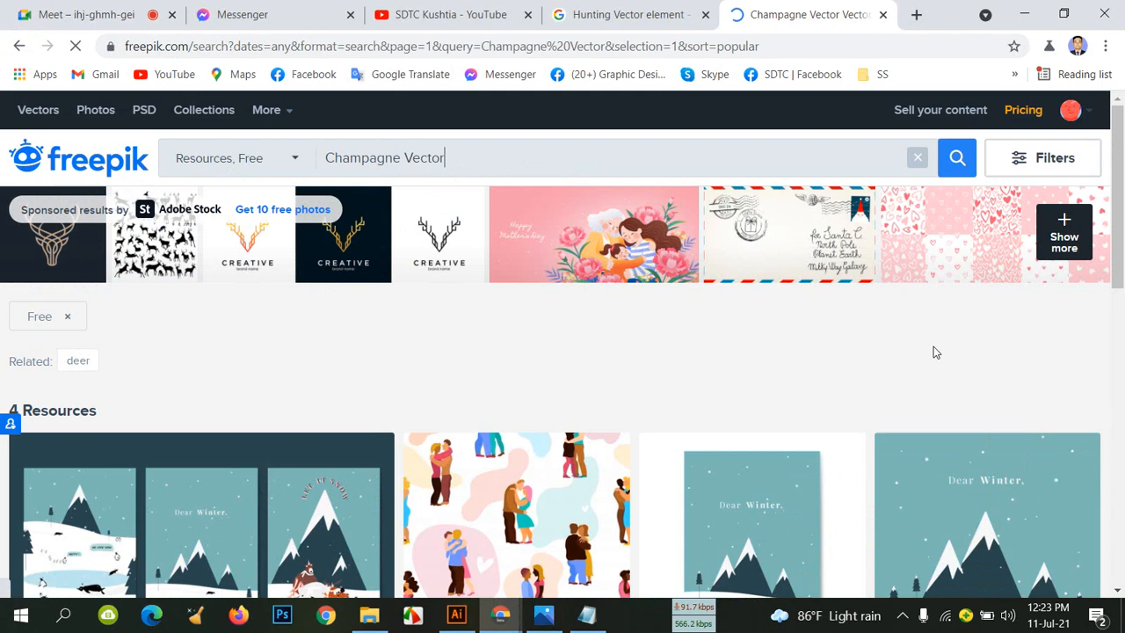
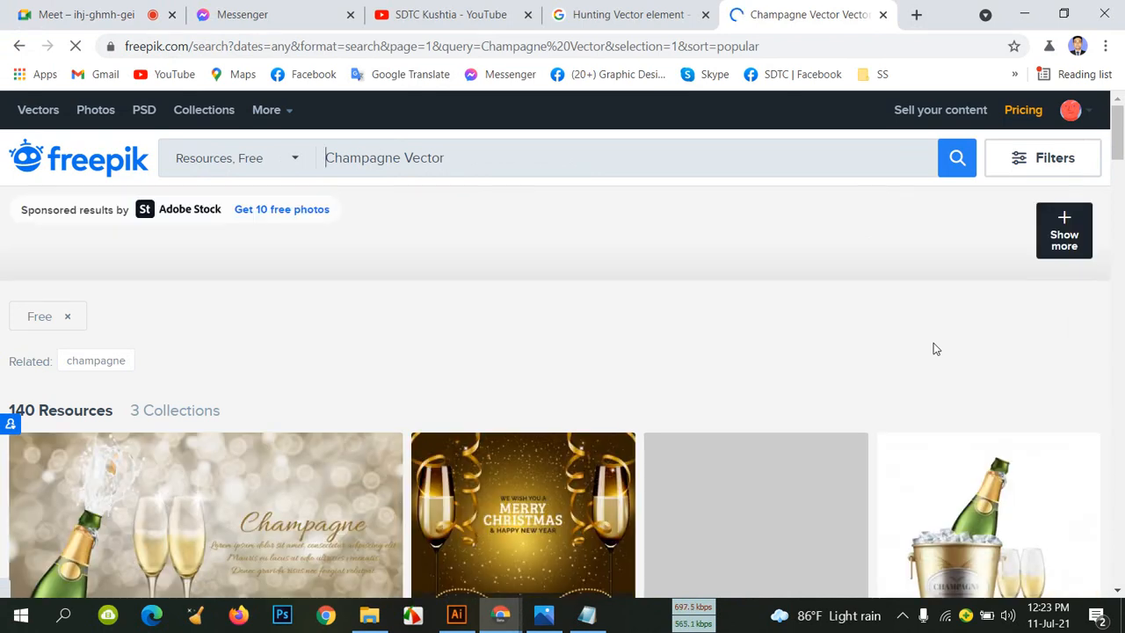
pyautogui.scroll(-5, 629, 461)
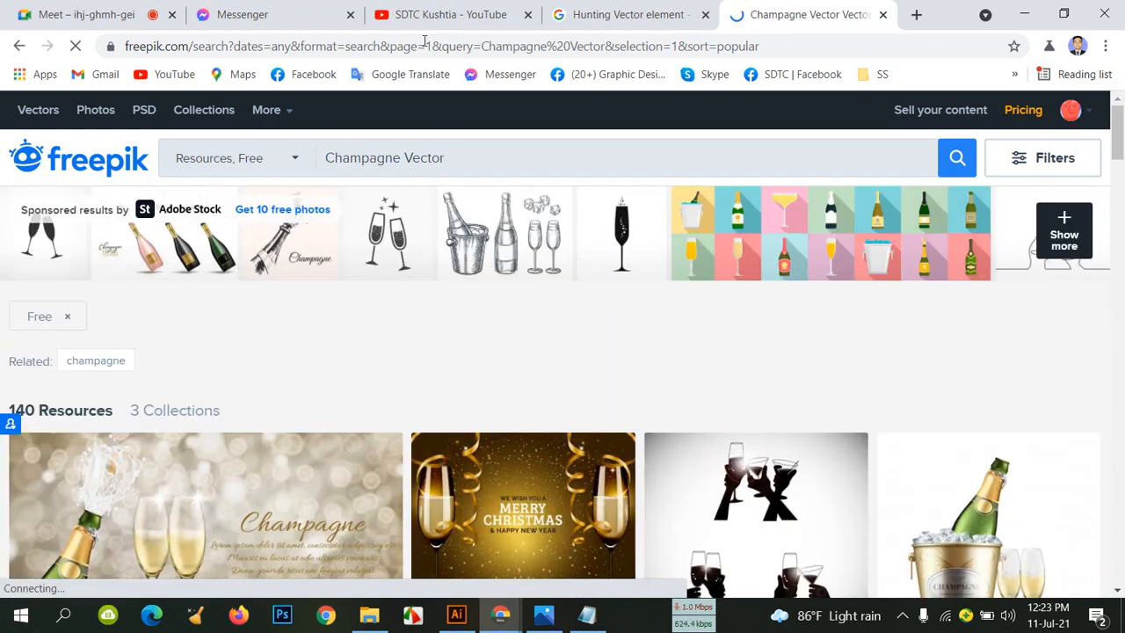
# Switch to the project folder in File Explorer and copy the champagne bottle and glass image file
pyautogui.click(369, 615)
pyautogui.click(307, 138)
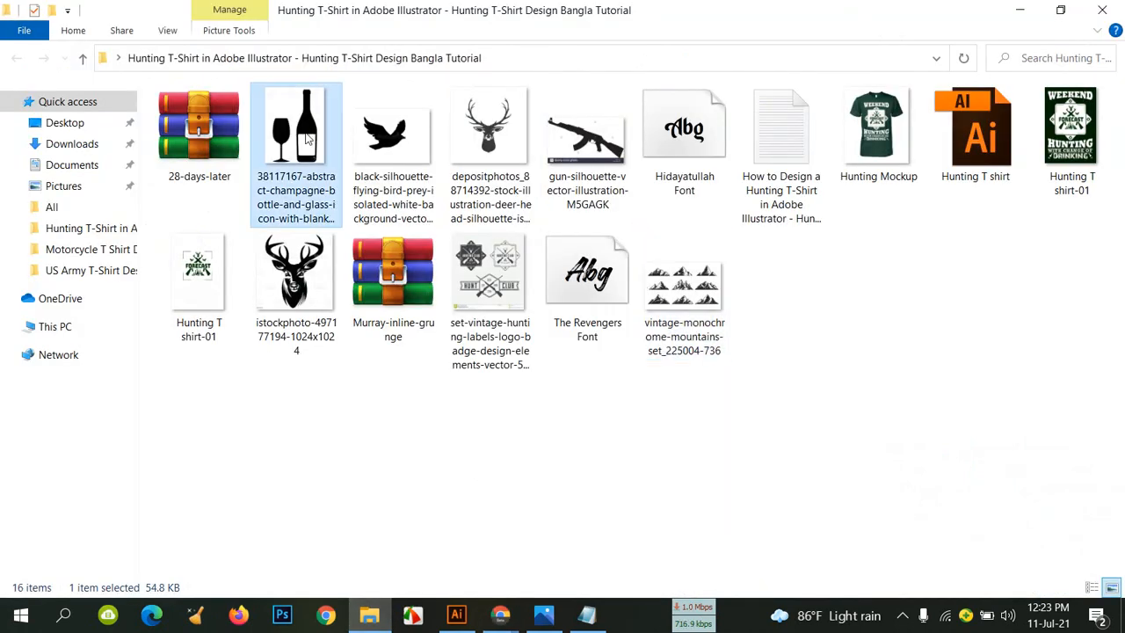
pyautogui.doubleClick(307, 138)
pyautogui.rightClick(306, 136)
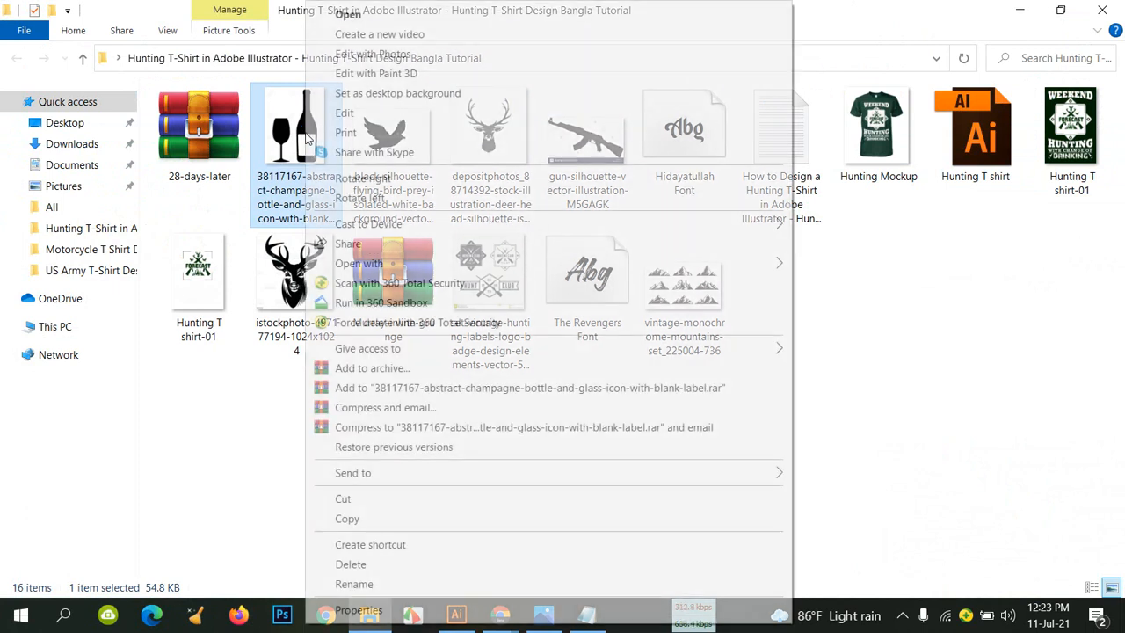
pyautogui.click(366, 522)
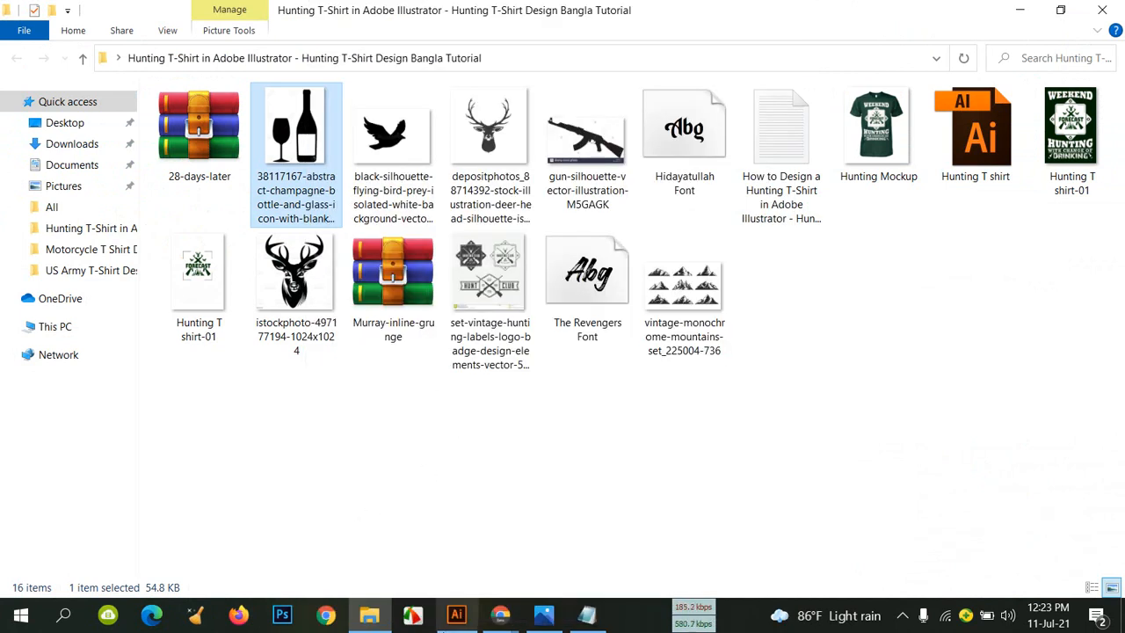
# Switch to Illustrator, paste the champagne bottle and glass image, and move it beside the recreated design's left edge
pyautogui.click(499, 615)
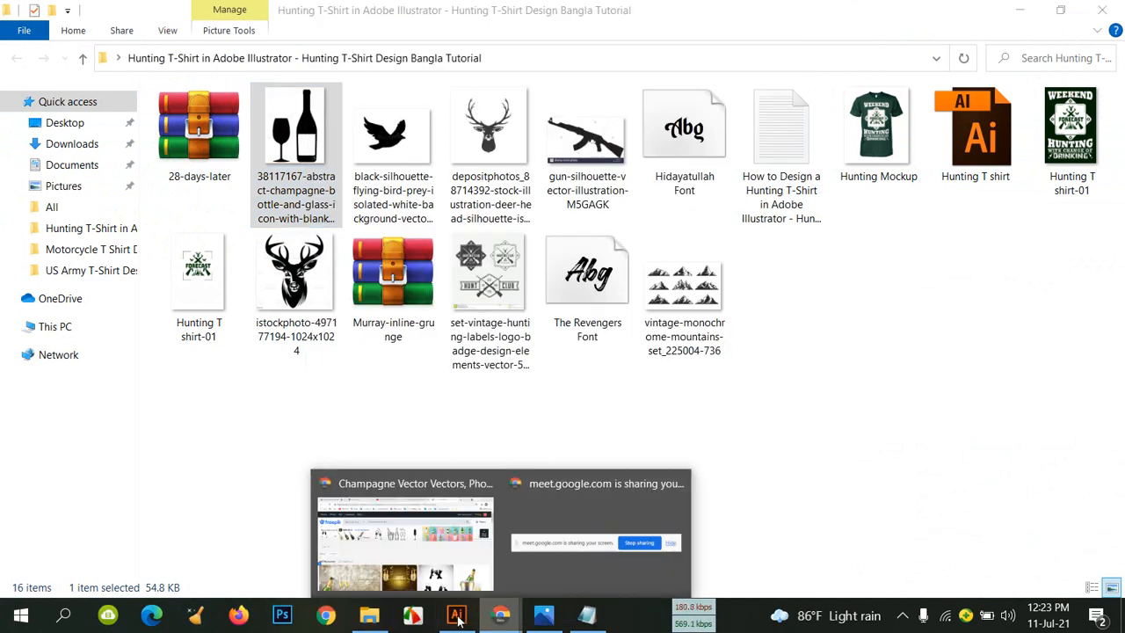
pyautogui.click(456, 615)
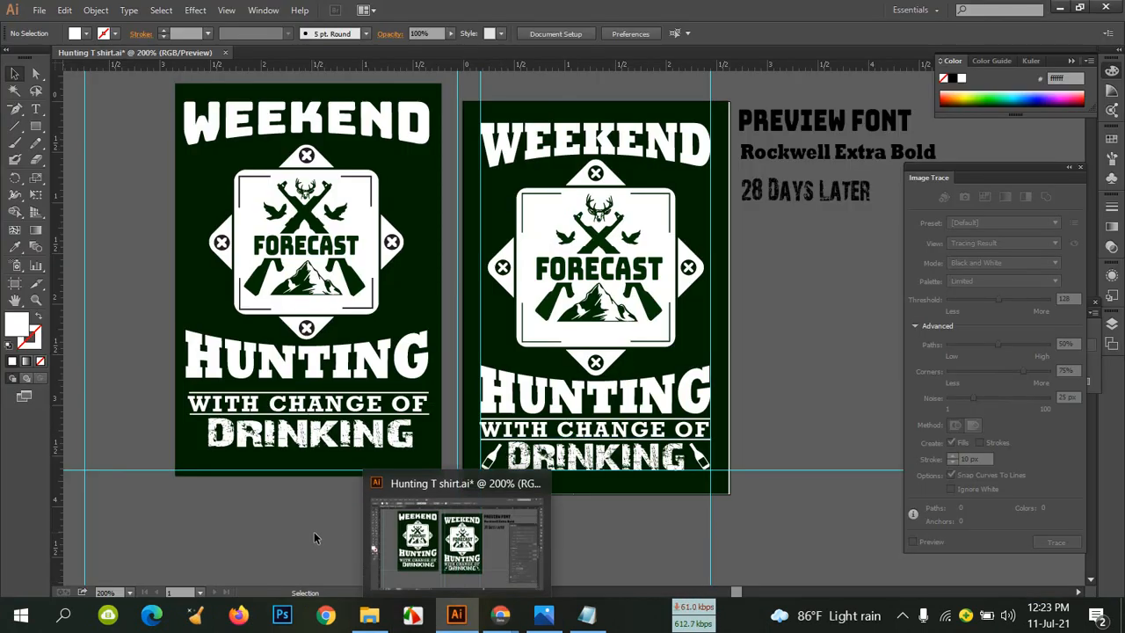
pyautogui.hotkey('ctrl', '-')
pyautogui.hotkey('ctrl', '-')
pyautogui.hotkey('ctrl', '-')
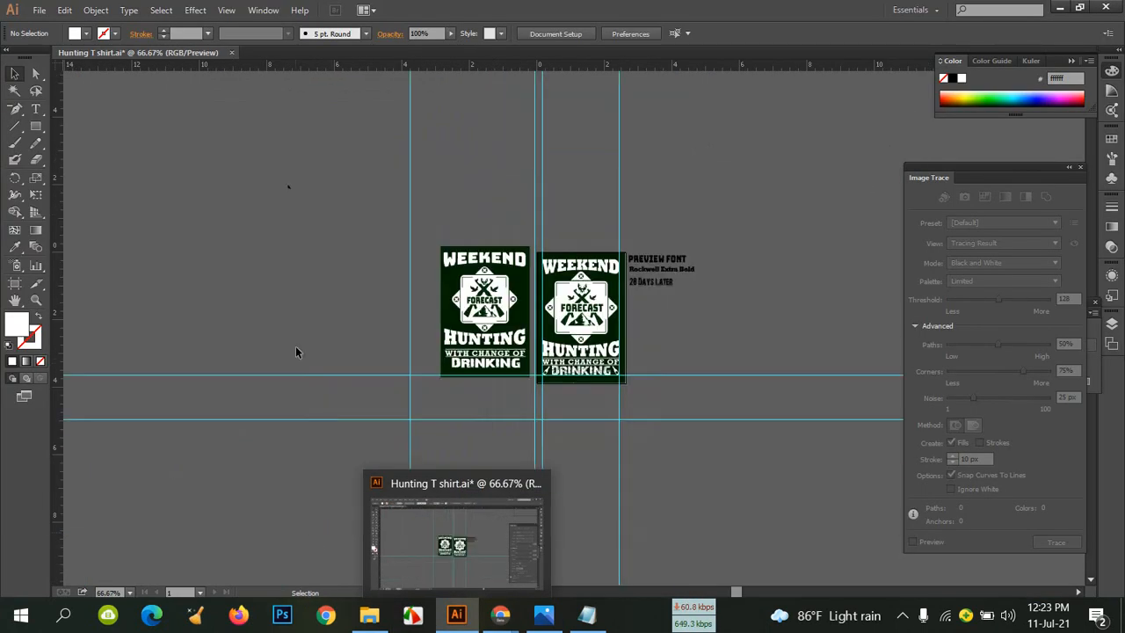
pyautogui.hotkey('ctrl', 'v')
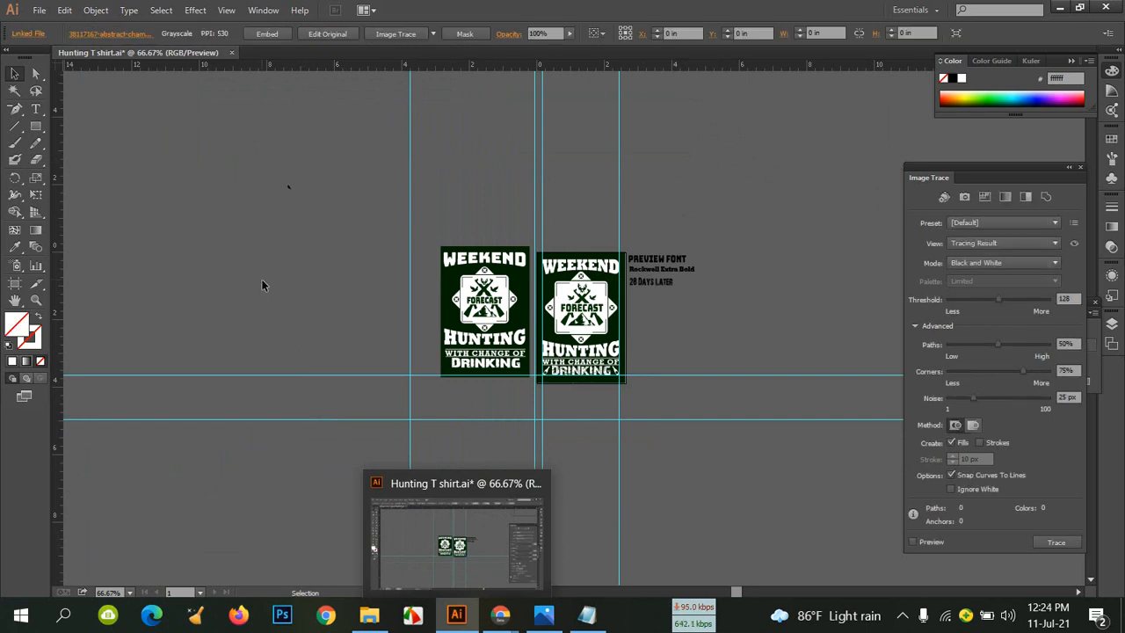
pyautogui.moveTo(573, 309); pyautogui.dragTo(372, 286)
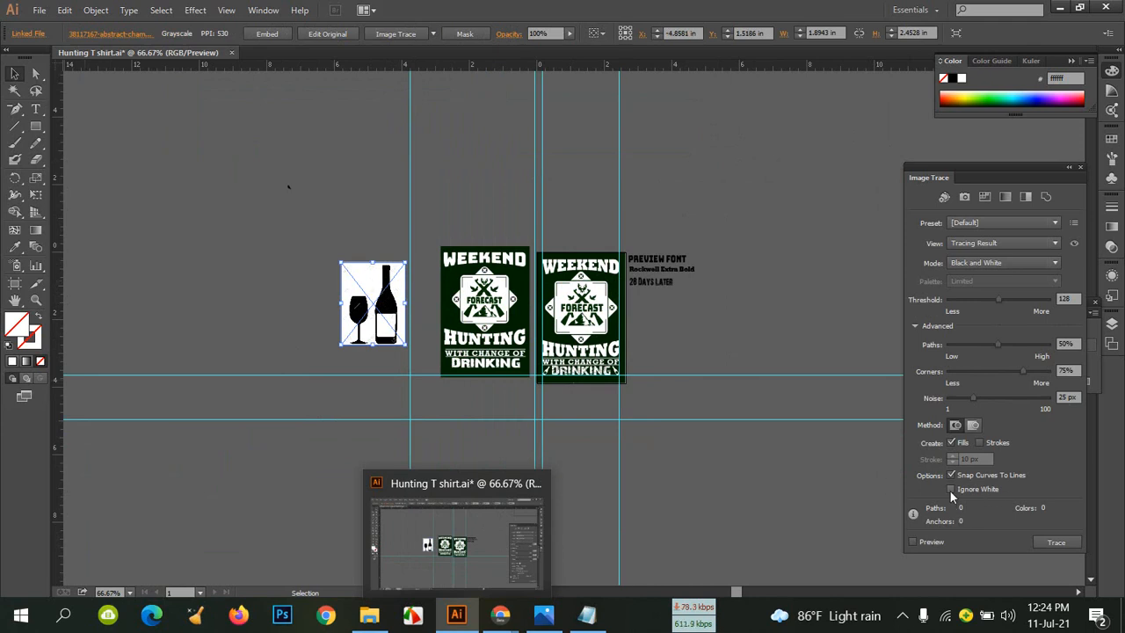
# Trace the bottle and glass image in Black and White mode with Ignore White enabled, and expand the tracing
pyautogui.click(913, 542)
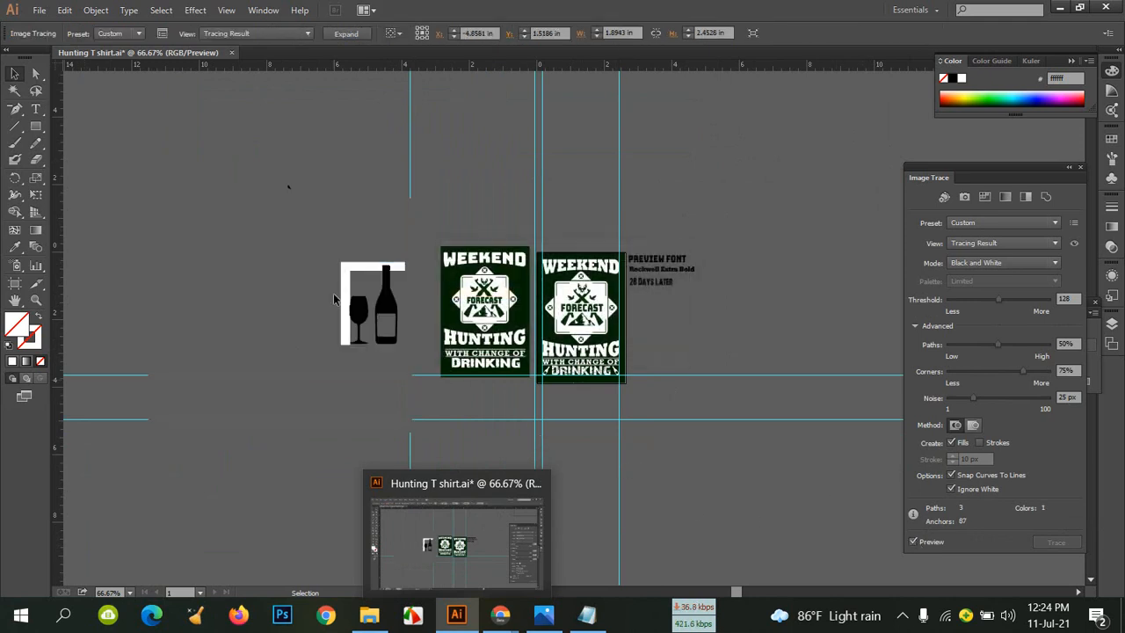
pyautogui.click(280, 224)
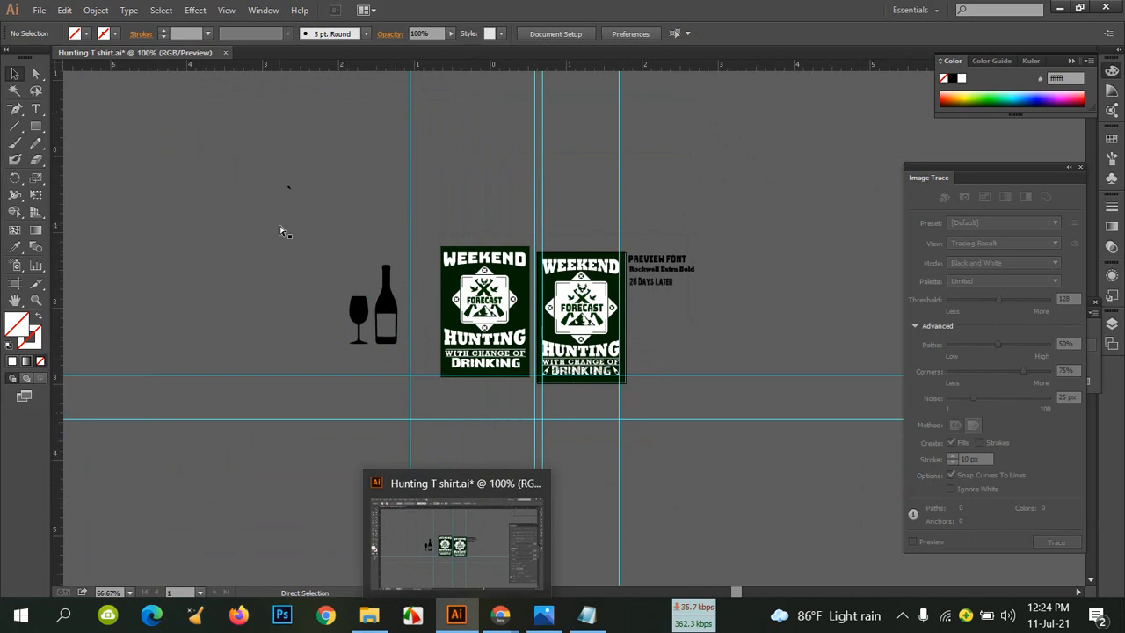
pyautogui.hotkey('ctrl', '=')
pyautogui.hotkey('ctrl', '=')
pyautogui.hotkey('ctrl', '=')
pyautogui.moveTo(283, 230); pyautogui.dragTo(645, 266)
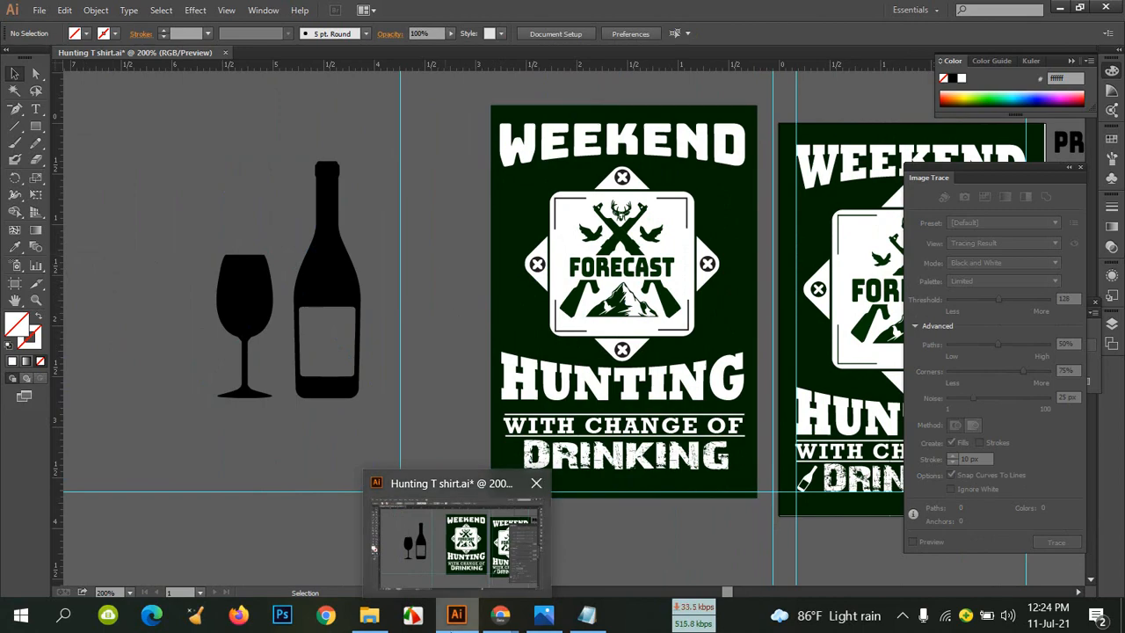
pyautogui.click(456, 624)
pyautogui.click(457, 627)
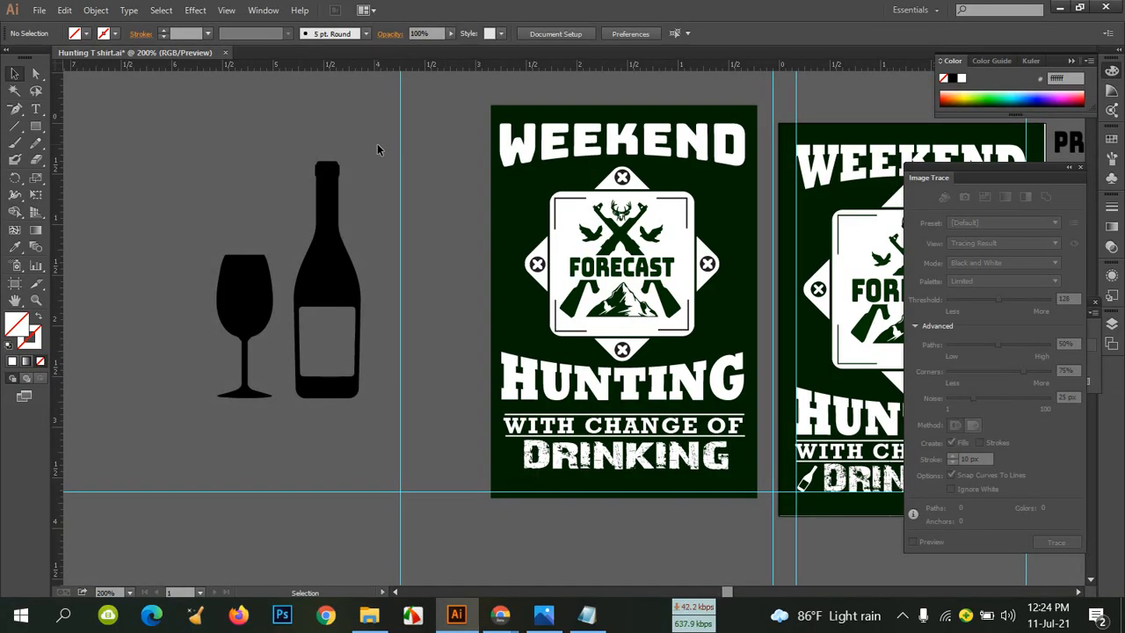
pyautogui.click(318, 173)
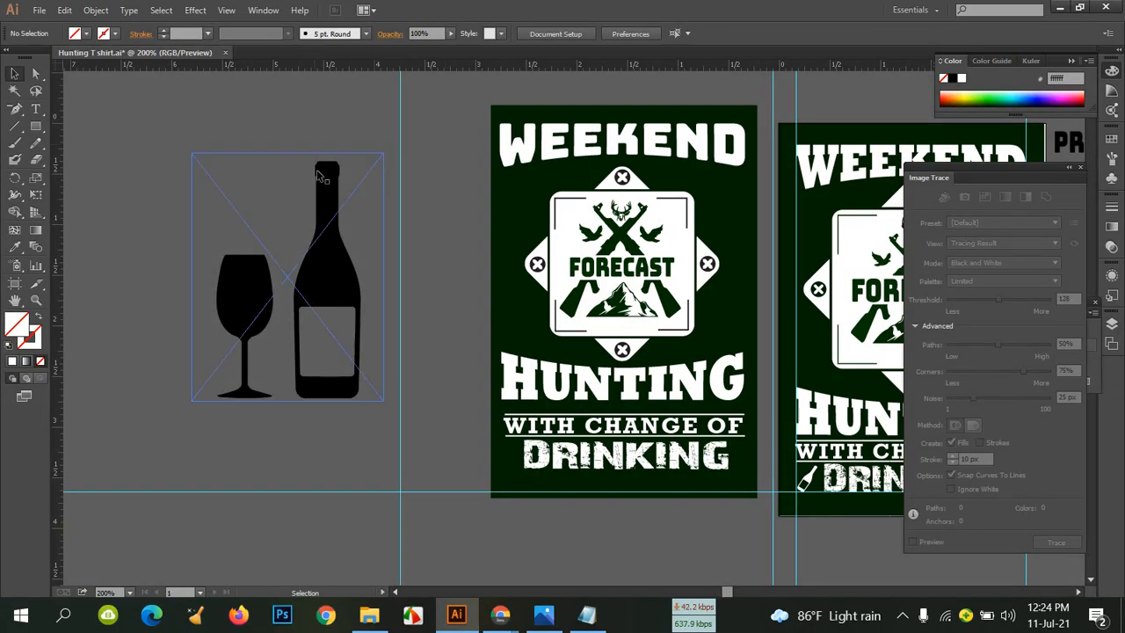
pyautogui.click(319, 263)
pyautogui.rightClick(318, 259)
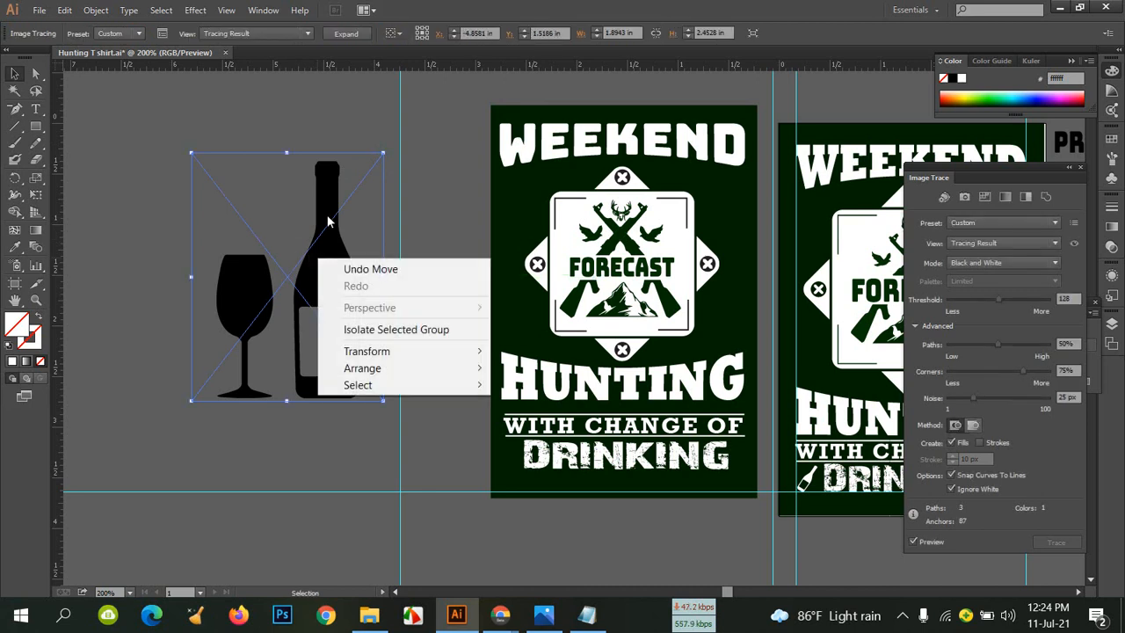
pyautogui.click(345, 36)
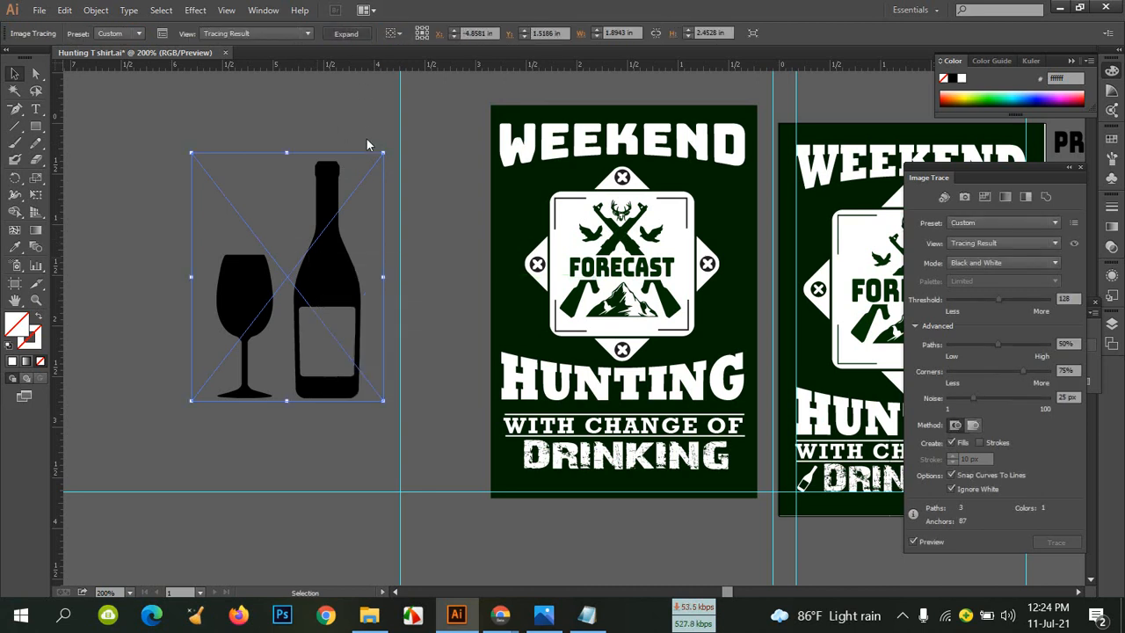
# Expand and ungroup the traced bottle and glass artwork, and fill the bottle with white
pyautogui.click(339, 33)
pyautogui.rightClick(331, 257)
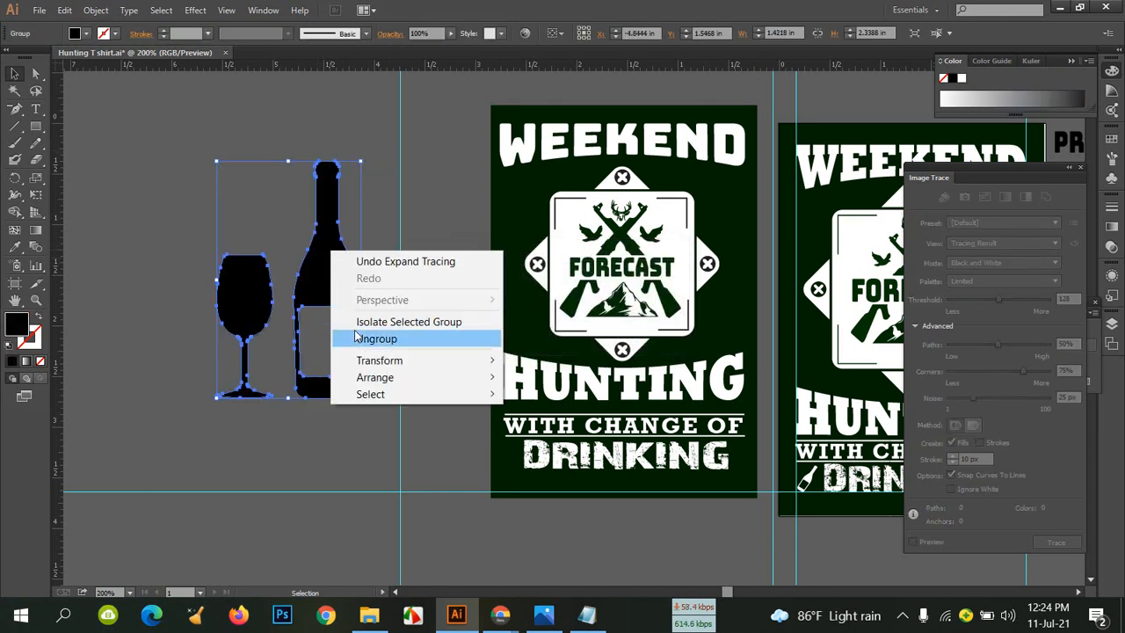
pyautogui.click(356, 339)
pyautogui.click(273, 208)
pyautogui.click(333, 278)
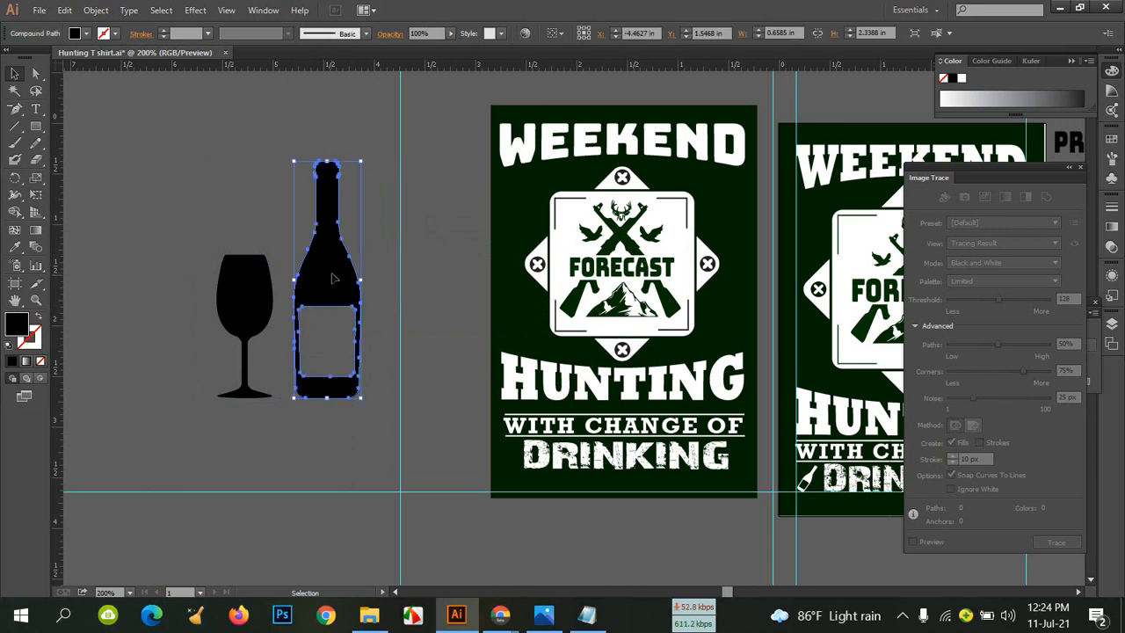
pyautogui.click(86, 35)
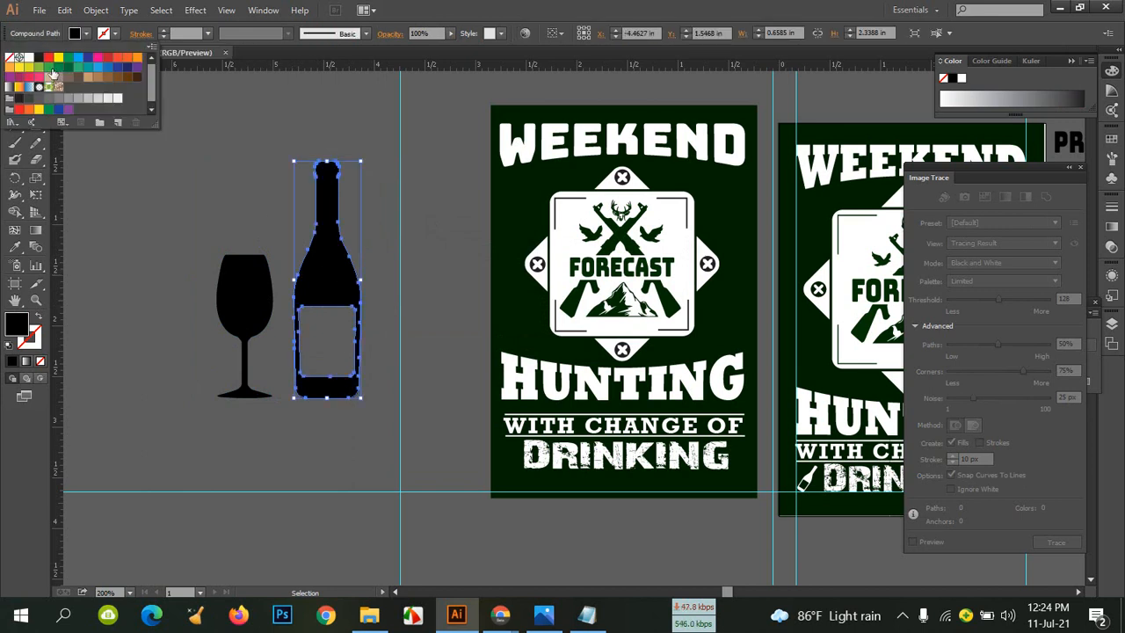
pyautogui.click(29, 58)
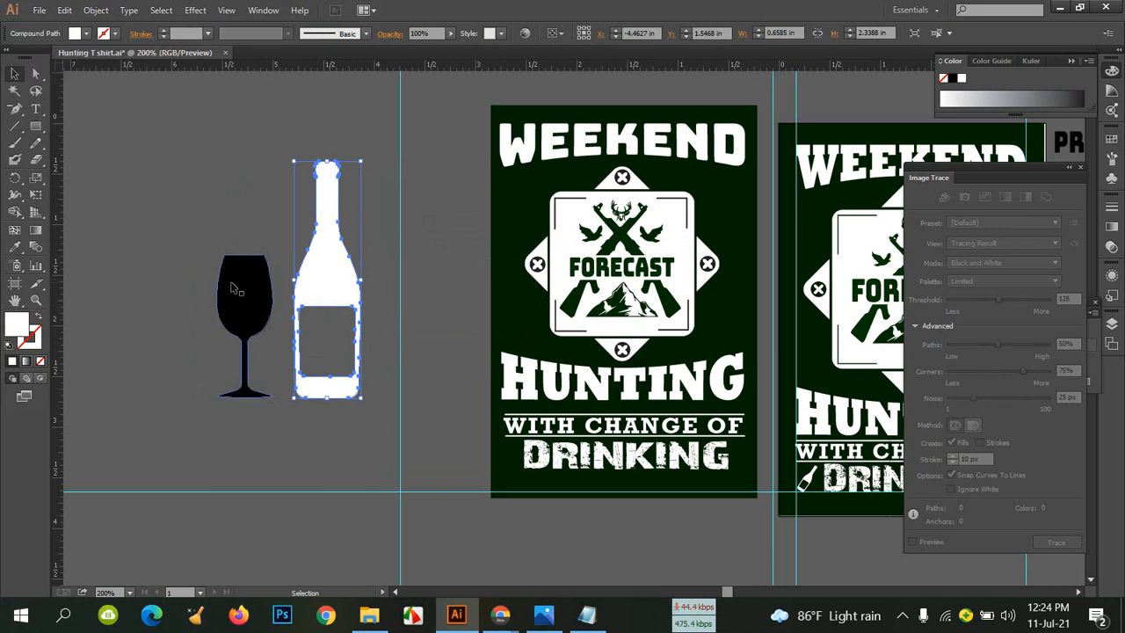
# Delete the black wine glass so that only the white bottle is kept
pyautogui.press('Delete')
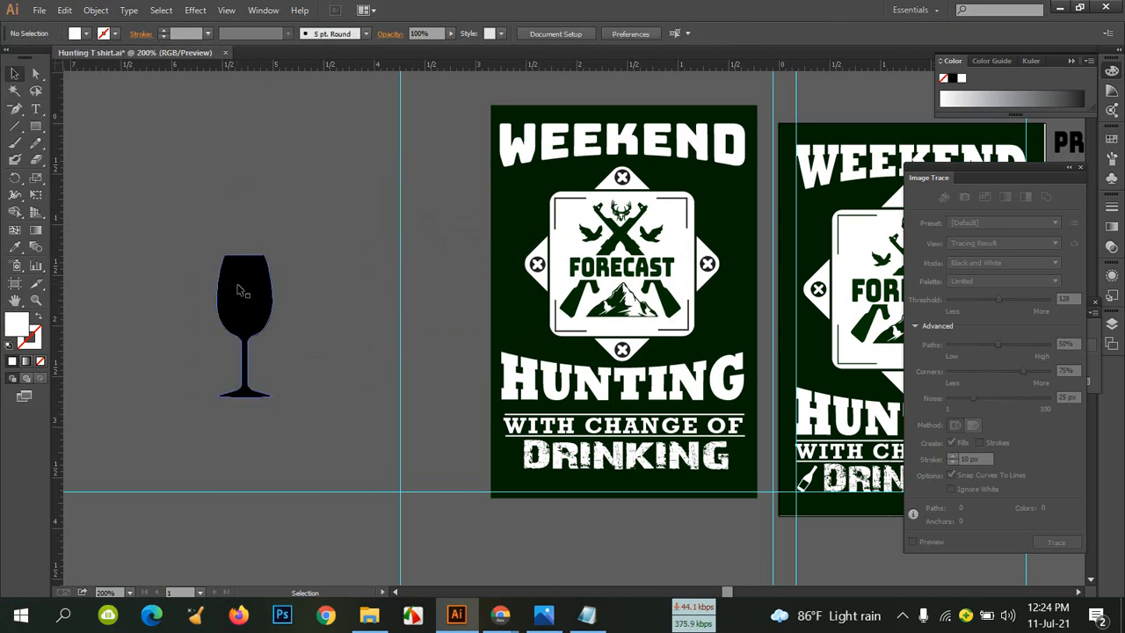
pyautogui.hotkey('ctrl', 'z')
pyautogui.click(246, 288)
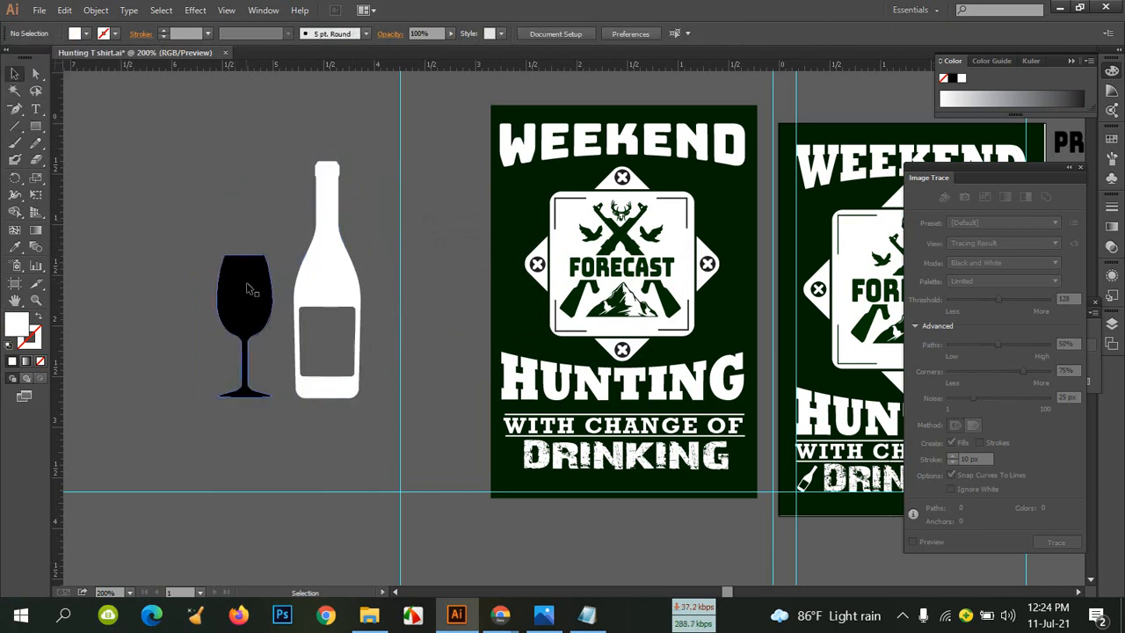
pyautogui.press('Delete')
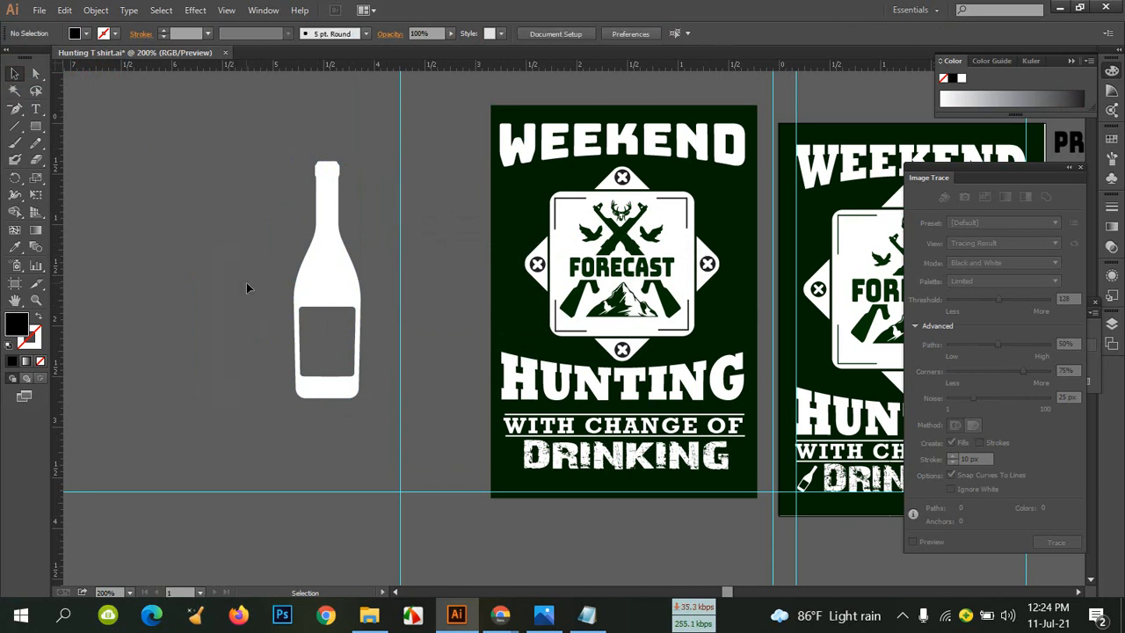
# Scale the bottle down to about 0.13 × 0.46 in and move it beside the recreated design's lower text
pyautogui.click(332, 251)
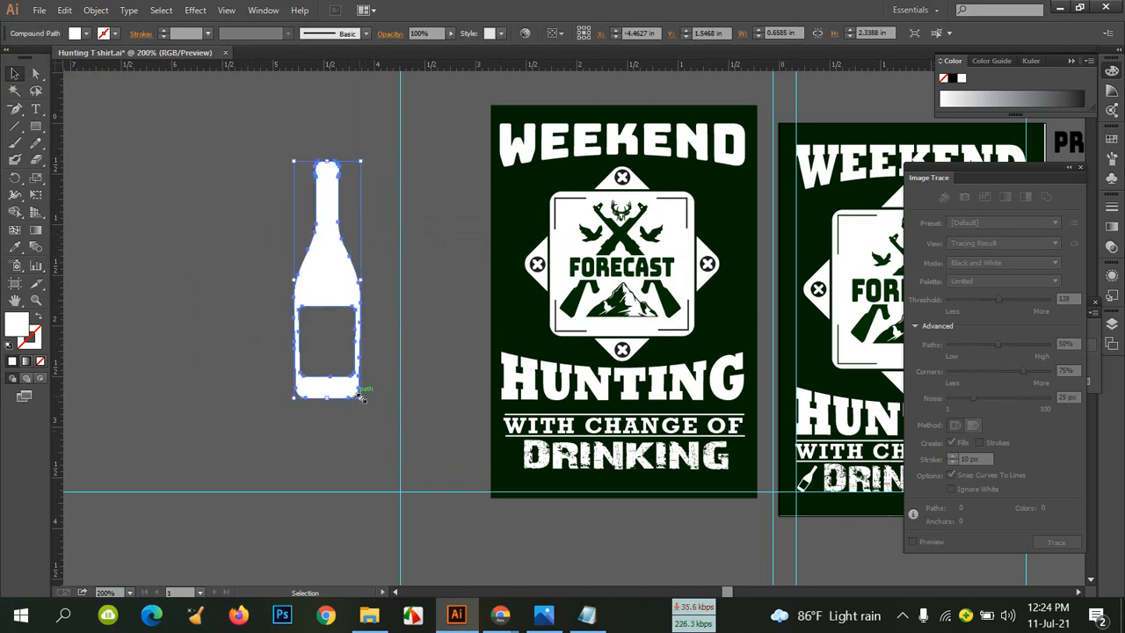
pyautogui.moveTo(361, 398); pyautogui.dragTo(309, 230)
pyautogui.click(325, 257)
pyautogui.moveTo(301, 184); pyautogui.dragTo(443, 437)
pyautogui.press('space')
pyautogui.moveTo(567, 457); pyautogui.dragTo(377, 425)
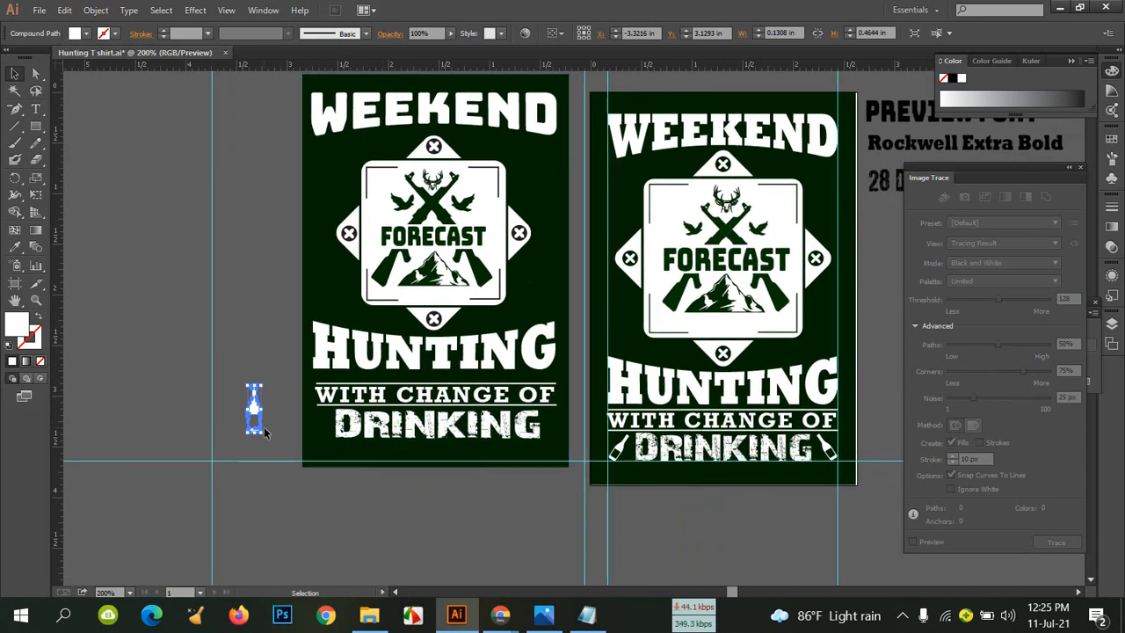
# Shrink the bottle further to about 0.06 × 0.22 in
pyautogui.hotkey('ctrl', '=')
pyautogui.hotkey('ctrl', '=')
pyautogui.hotkey('ctrl', '=')
pyautogui.hotkey('ctrl', '=')
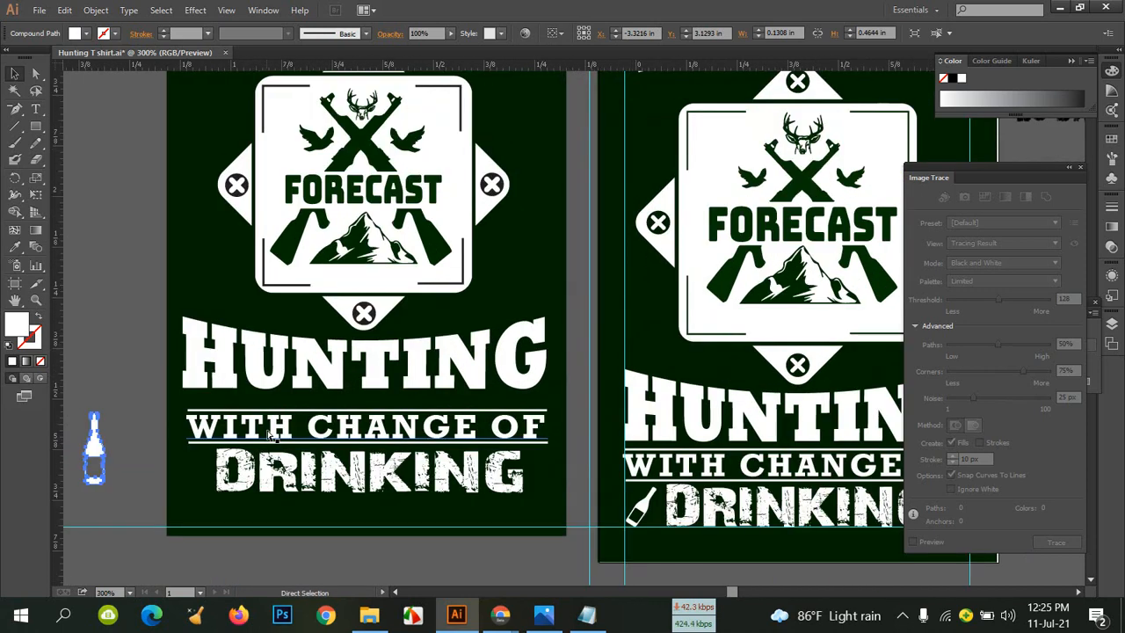
pyautogui.moveTo(266, 429); pyautogui.dragTo(648, 378)
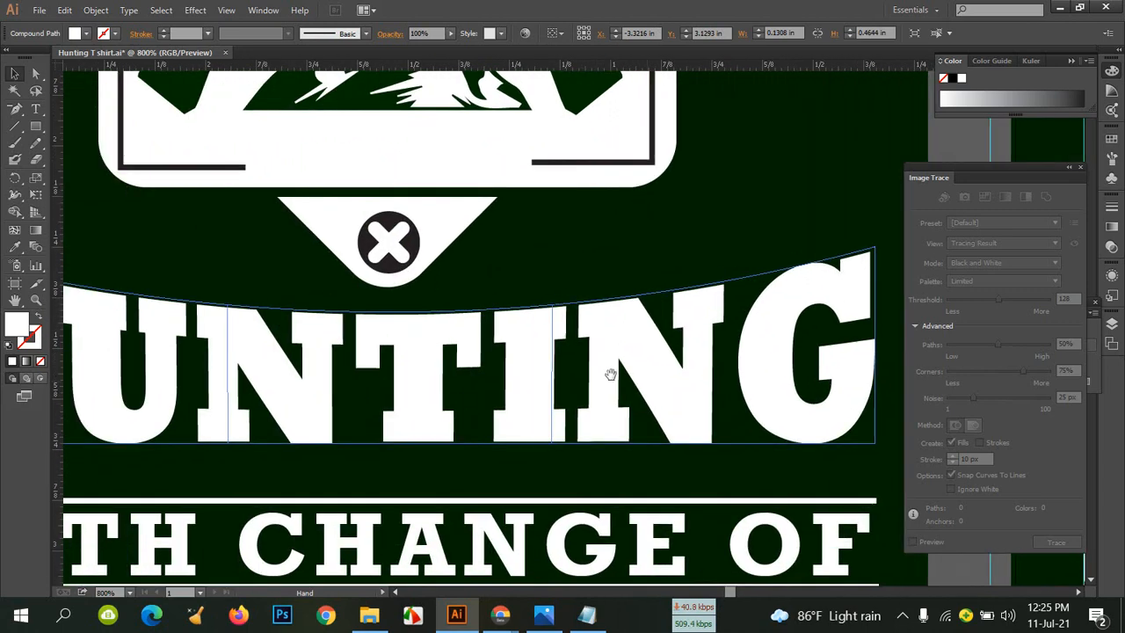
pyautogui.moveTo(459, 407); pyautogui.dragTo(794, 366)
pyautogui.moveTo(534, 436); pyautogui.dragTo(658, 394)
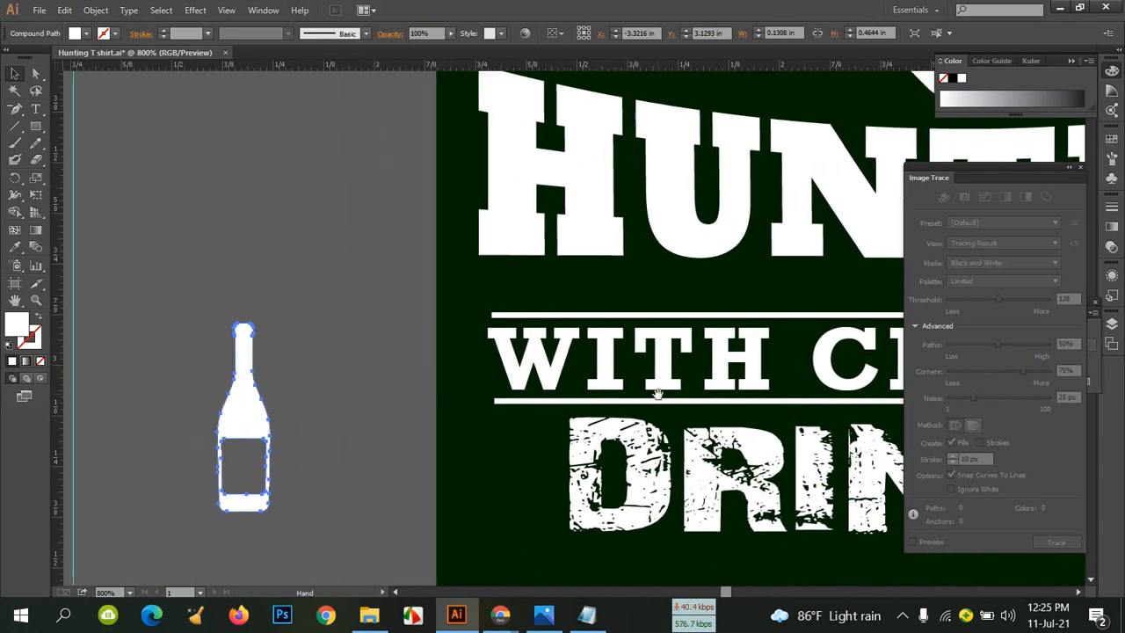
pyautogui.click(254, 403)
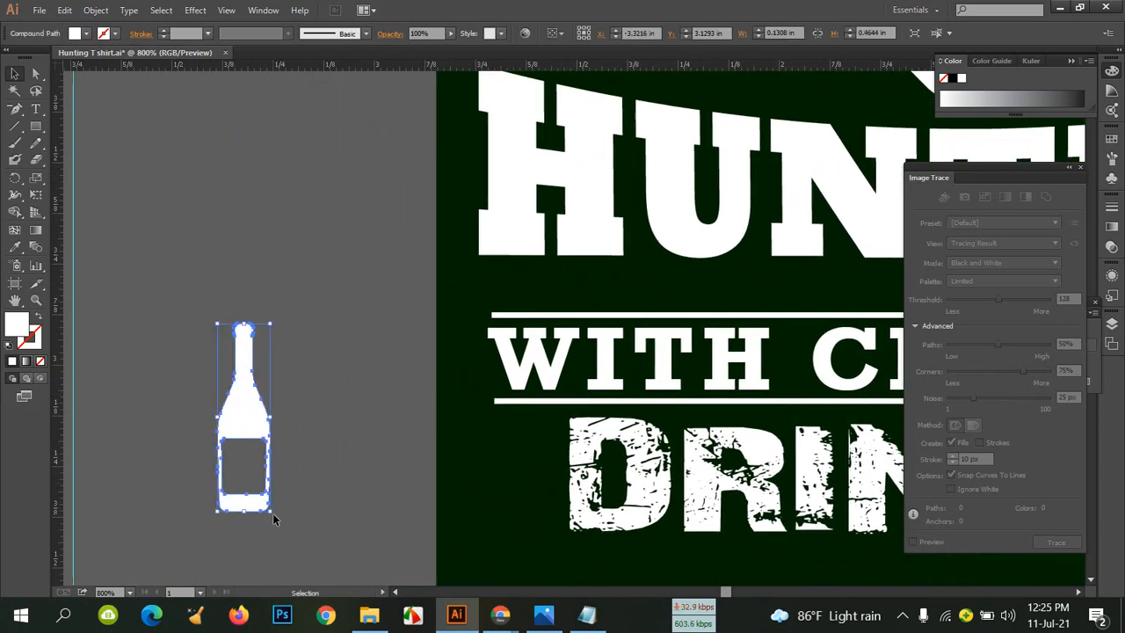
pyautogui.moveTo(273, 512); pyautogui.dragTo(243, 410)
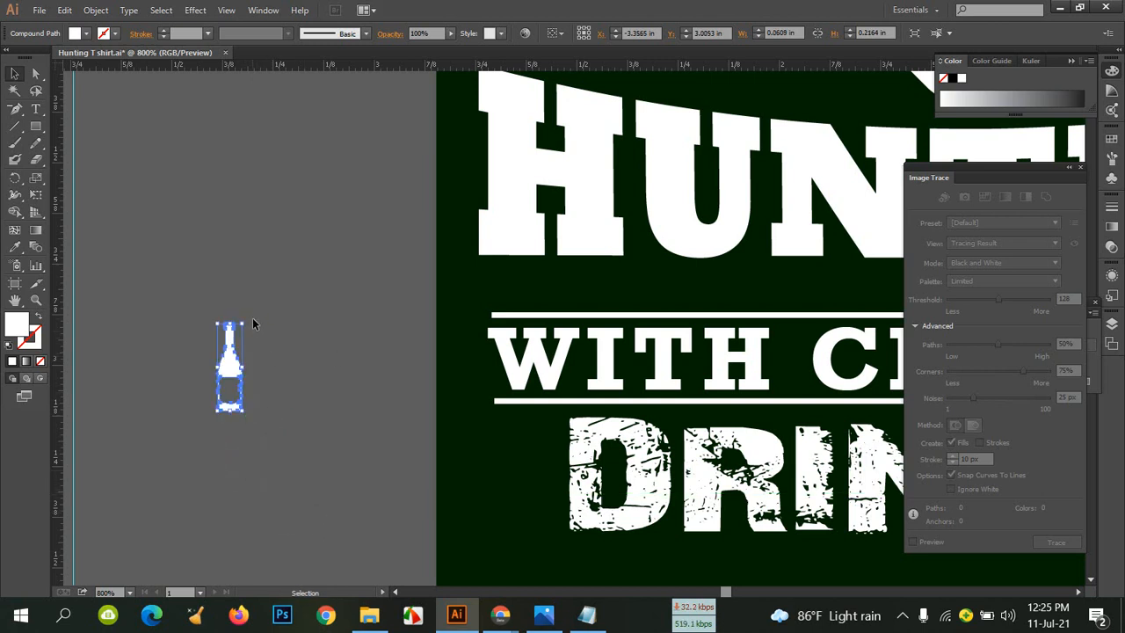
# Rotate the bottle about 27° clockwise
pyautogui.moveTo(249, 321); pyautogui.dragTo(274, 327)
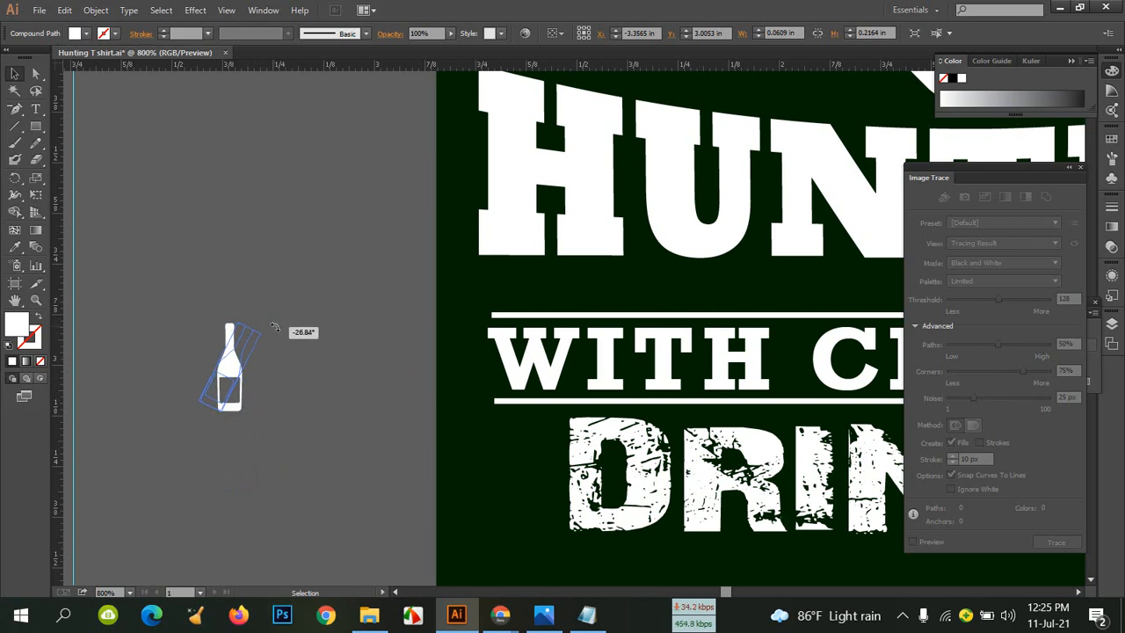
pyautogui.moveTo(274, 327); pyautogui.dragTo(277, 328)
pyautogui.click(276, 352)
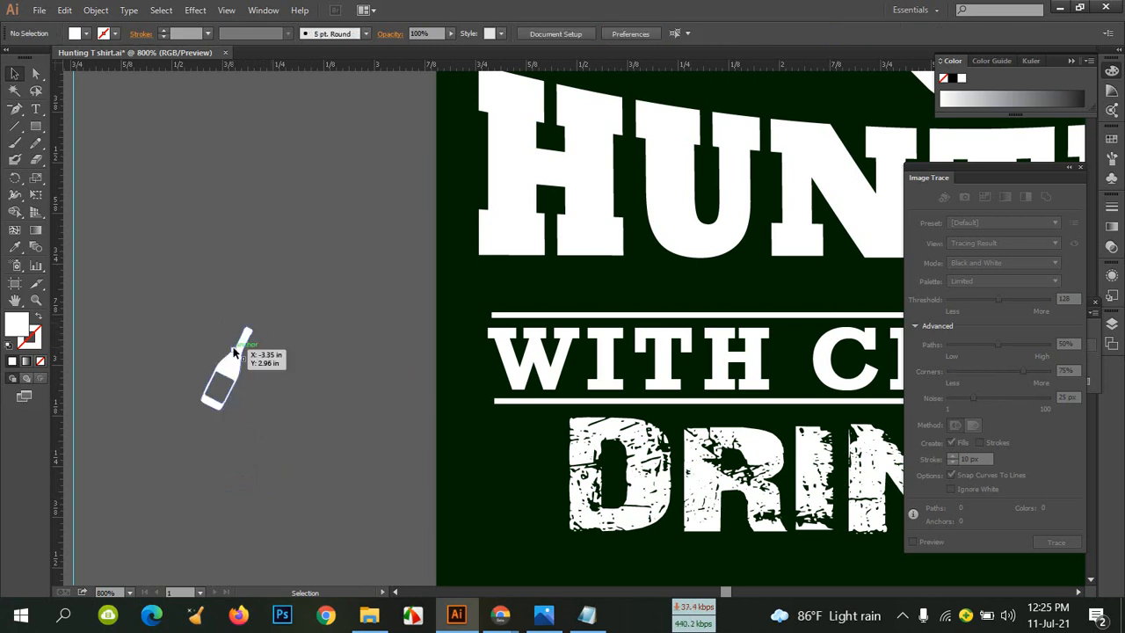
pyautogui.rightClick(235, 350)
pyautogui.moveTo(286, 513)
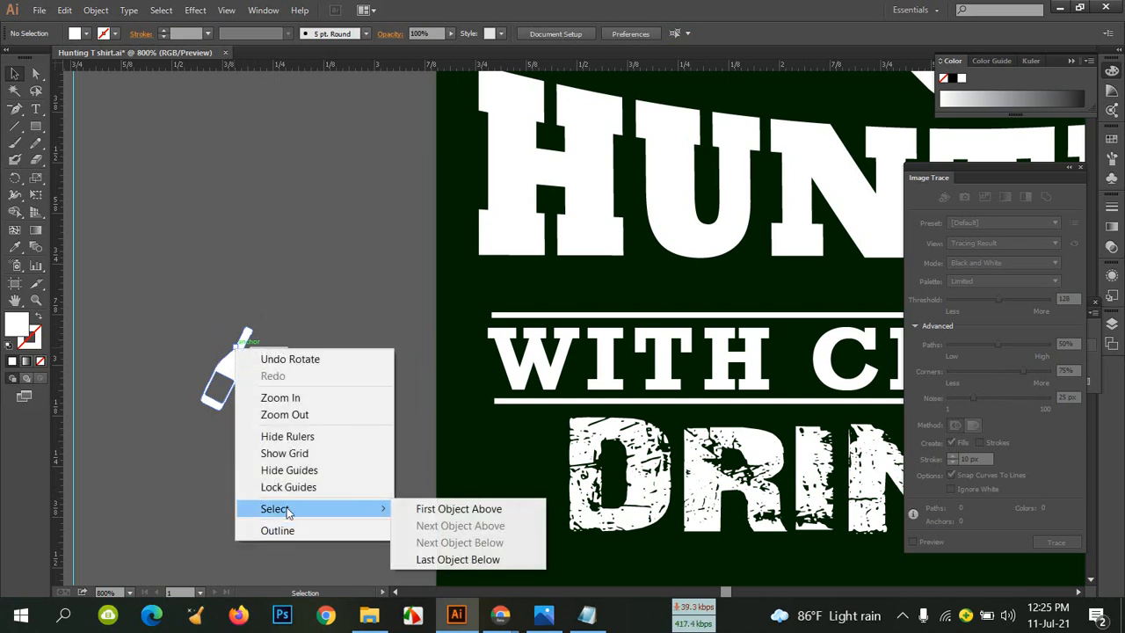
pyautogui.click(302, 258)
# Place the tilted bottle just before the D of DRINKING and enlarge it to roughly the letters' height
pyautogui.moveTo(227, 375); pyautogui.dragTo(529, 466)
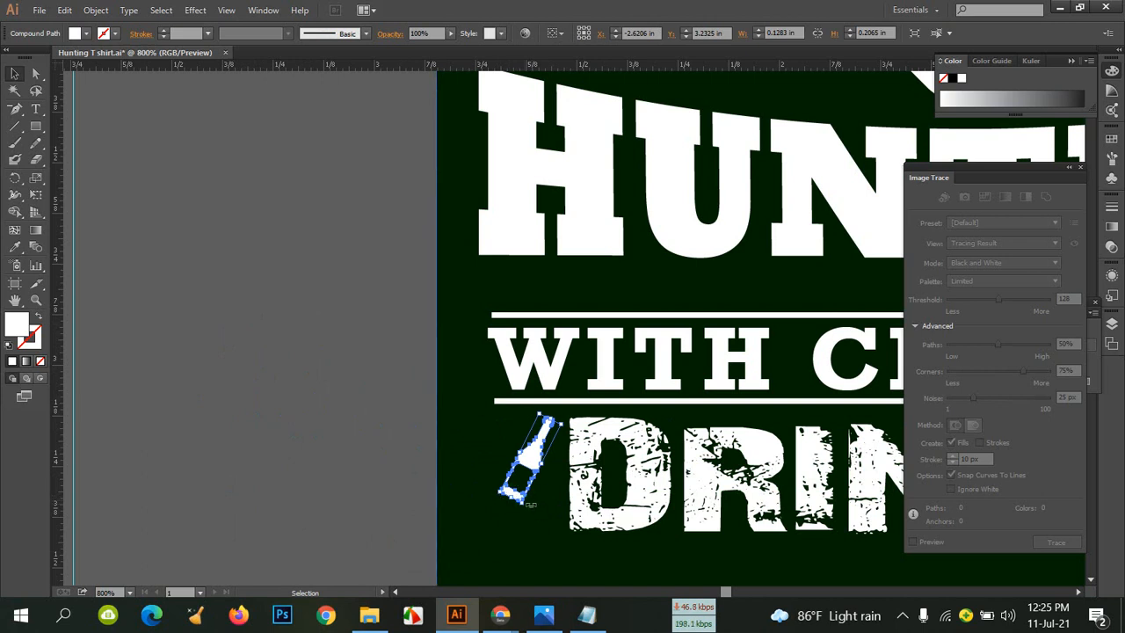
pyautogui.moveTo(523, 502); pyautogui.dragTo(523, 530)
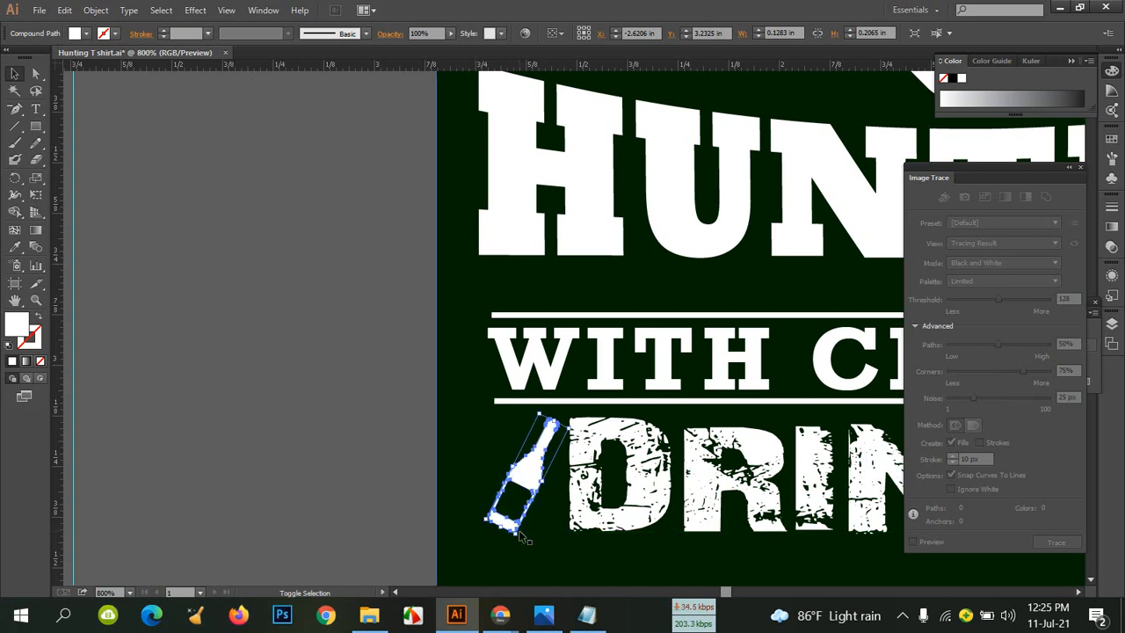
pyautogui.click(345, 408)
# Create a copy of the bottle reflected across the vertical axis and place it after the G of DRINKING
pyautogui.moveTo(543, 487); pyautogui.dragTo(350, 446)
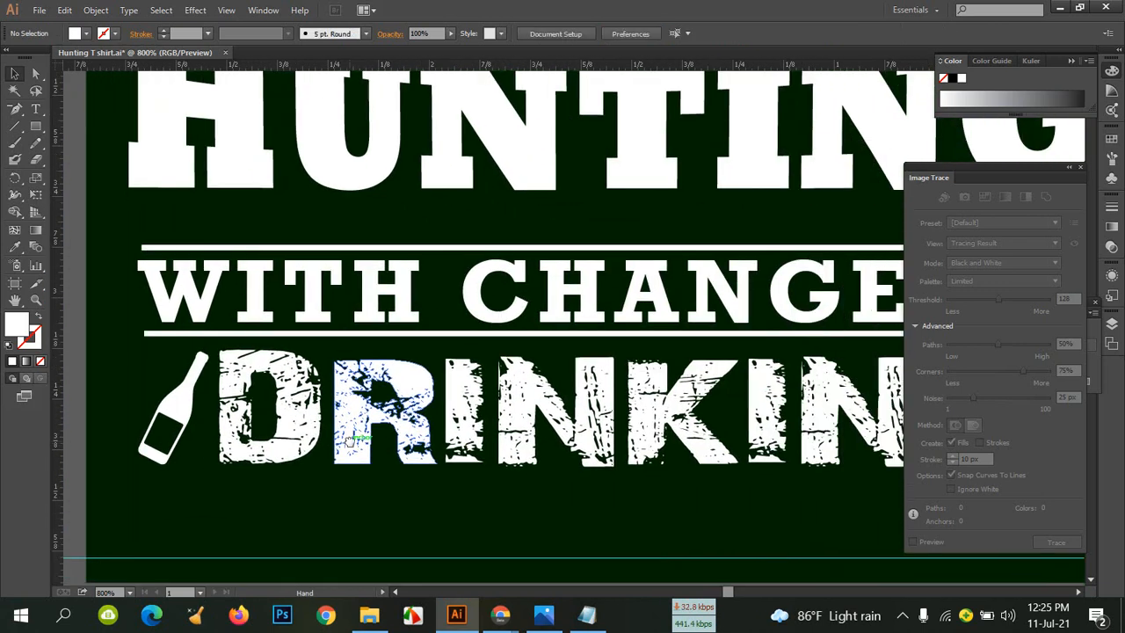
pyautogui.hotkey('ctrl', '-')
pyautogui.hotkey('ctrl', '-')
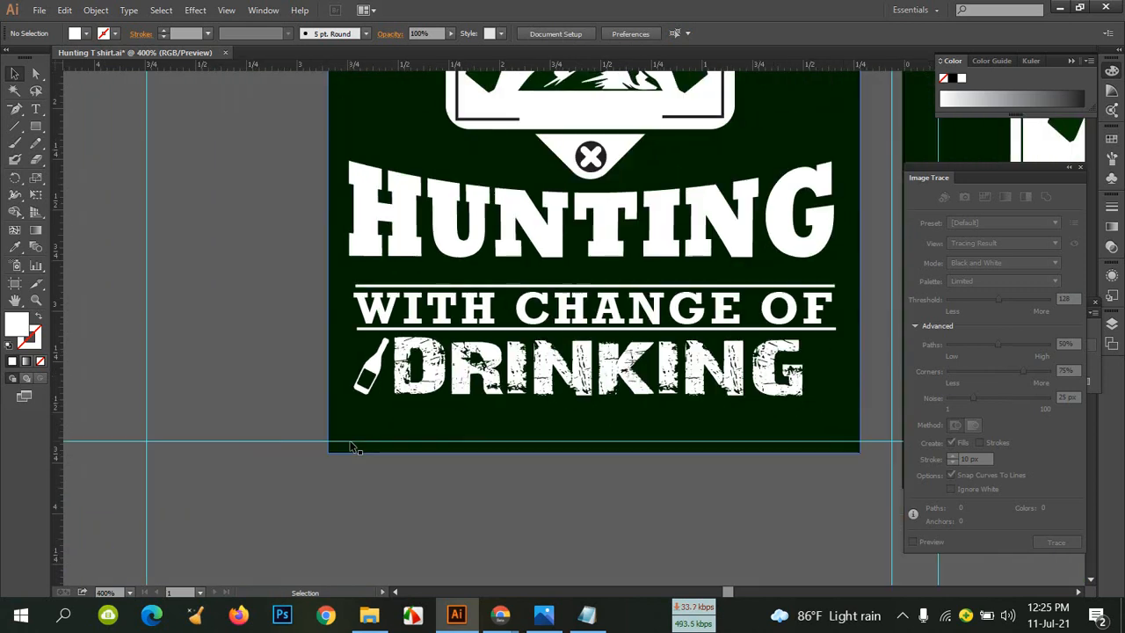
pyautogui.moveTo(442, 406); pyautogui.dragTo(361, 401)
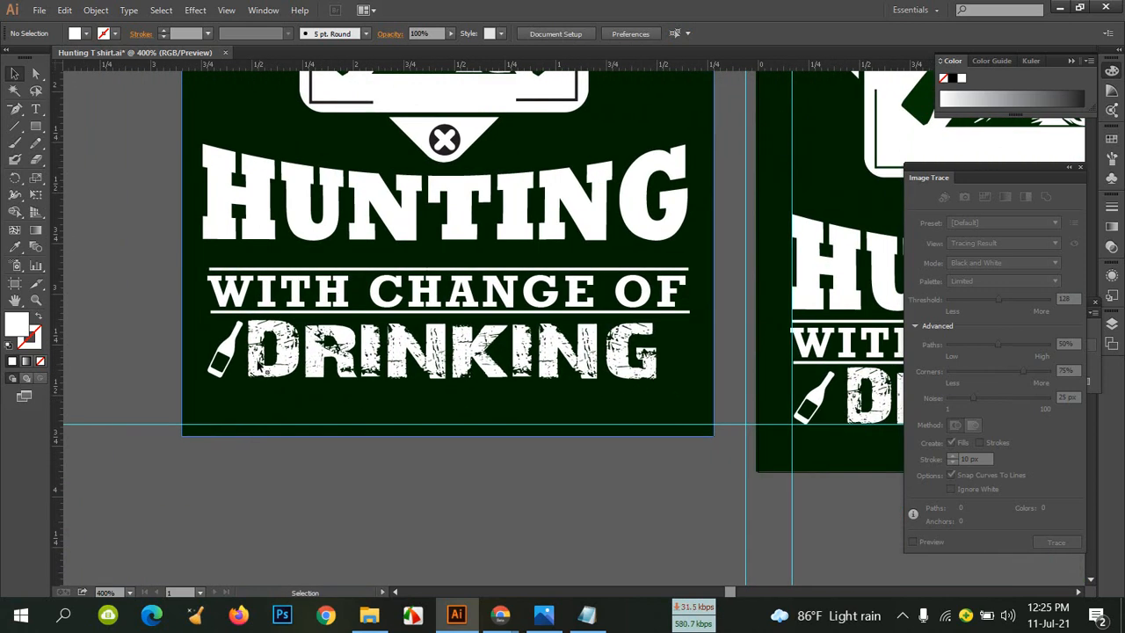
pyautogui.click(230, 350)
pyautogui.rightClick(234, 339)
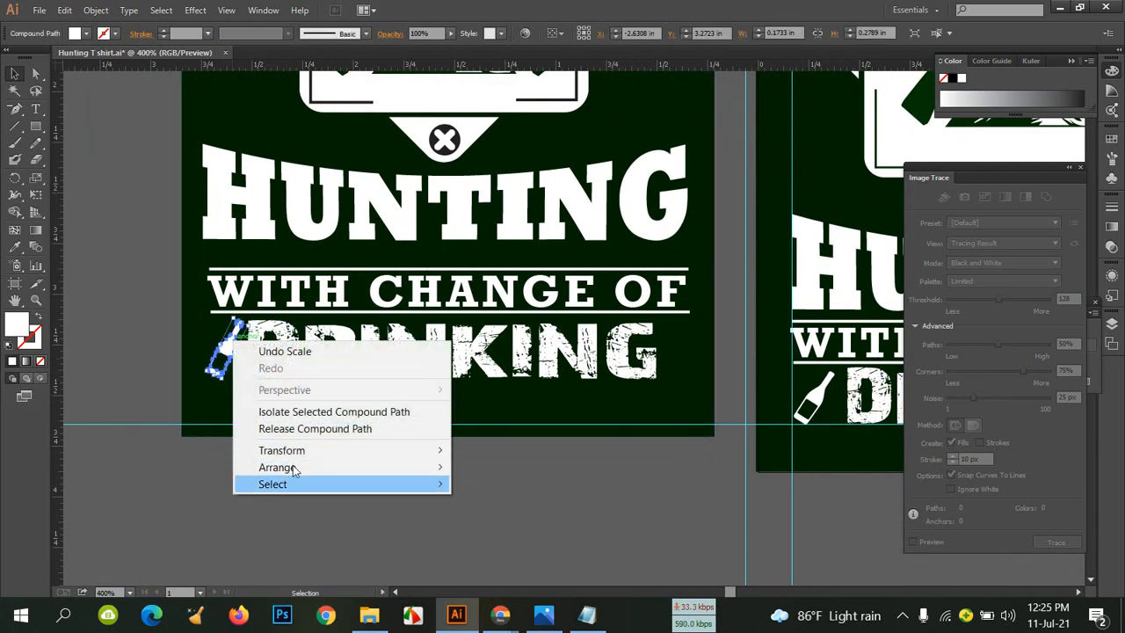
pyautogui.moveTo(290, 450)
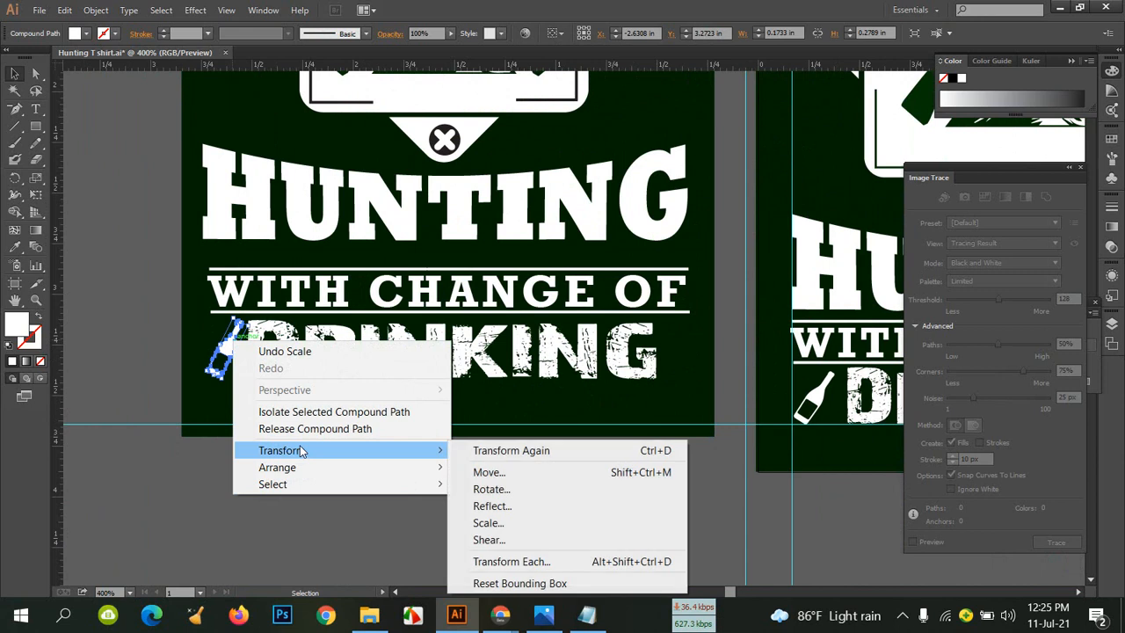
pyautogui.click(535, 507)
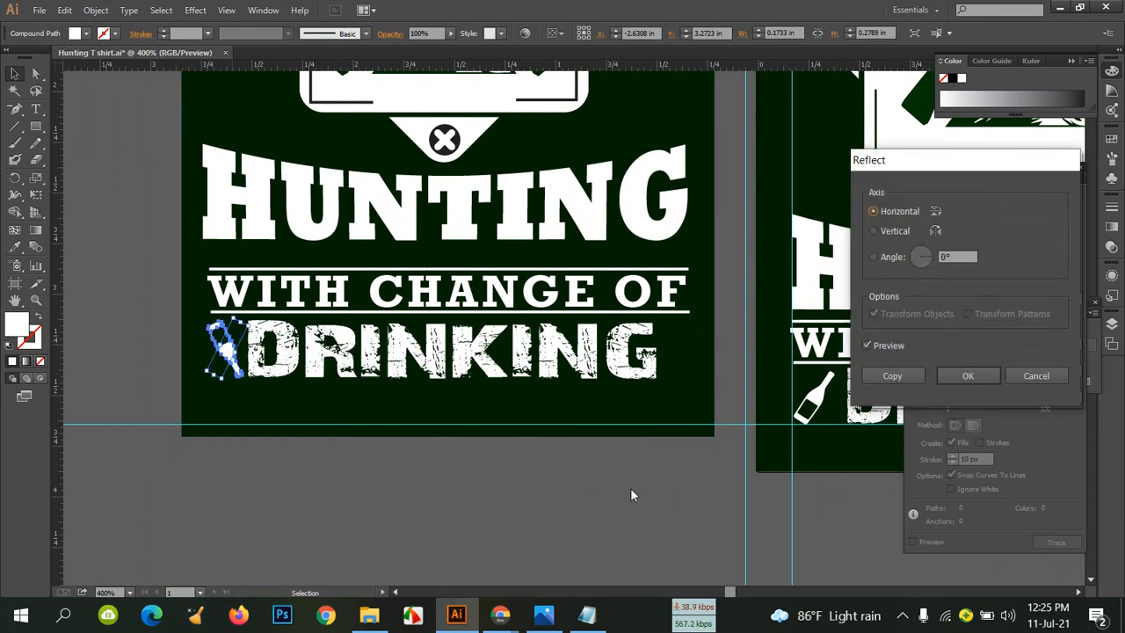
pyautogui.click(885, 231)
pyautogui.click(892, 376)
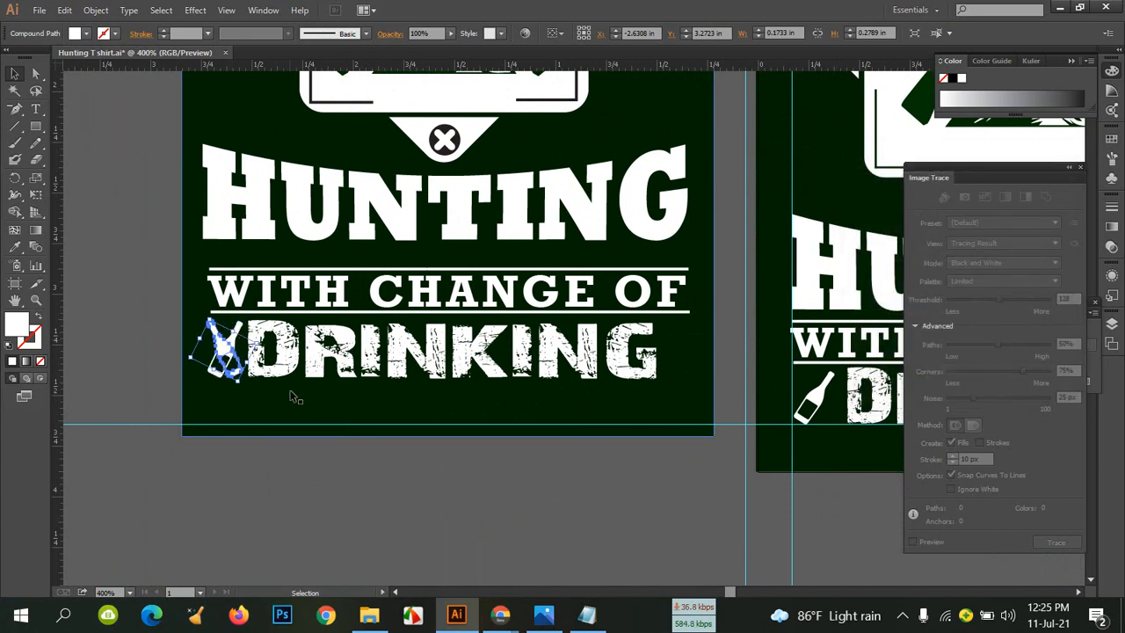
pyautogui.moveTo(226, 346); pyautogui.dragTo(681, 352)
pyautogui.click(678, 516)
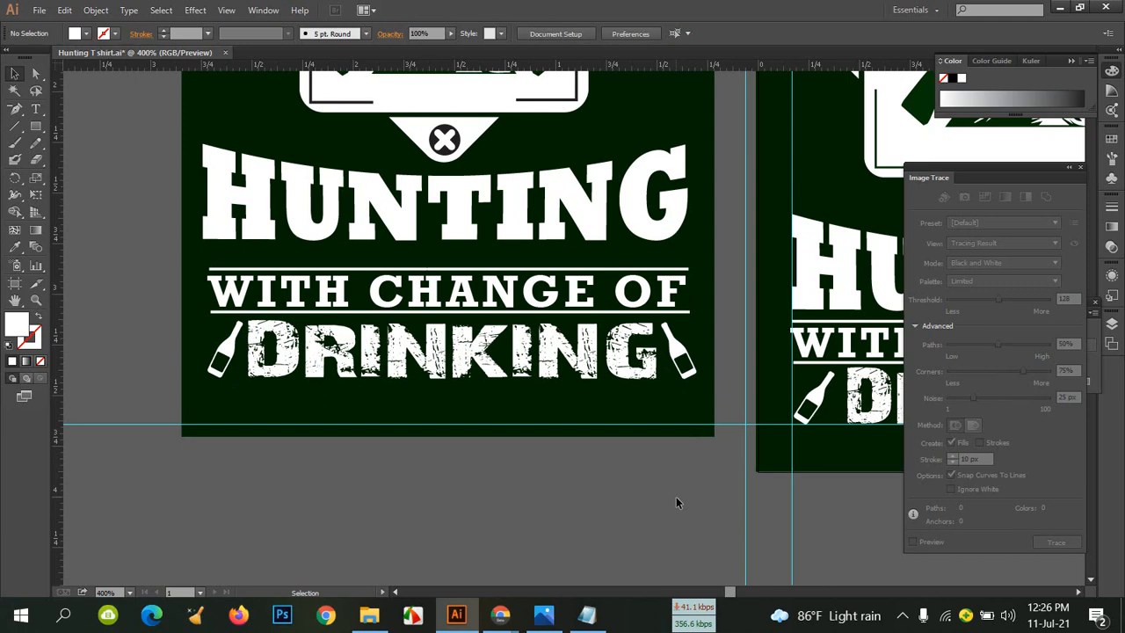
# Delete the entire recreated design together with its dark green background, next to the original artboard design
pyautogui.hotkey('ctrl', '-')
pyautogui.hotkey('ctrl', '-')
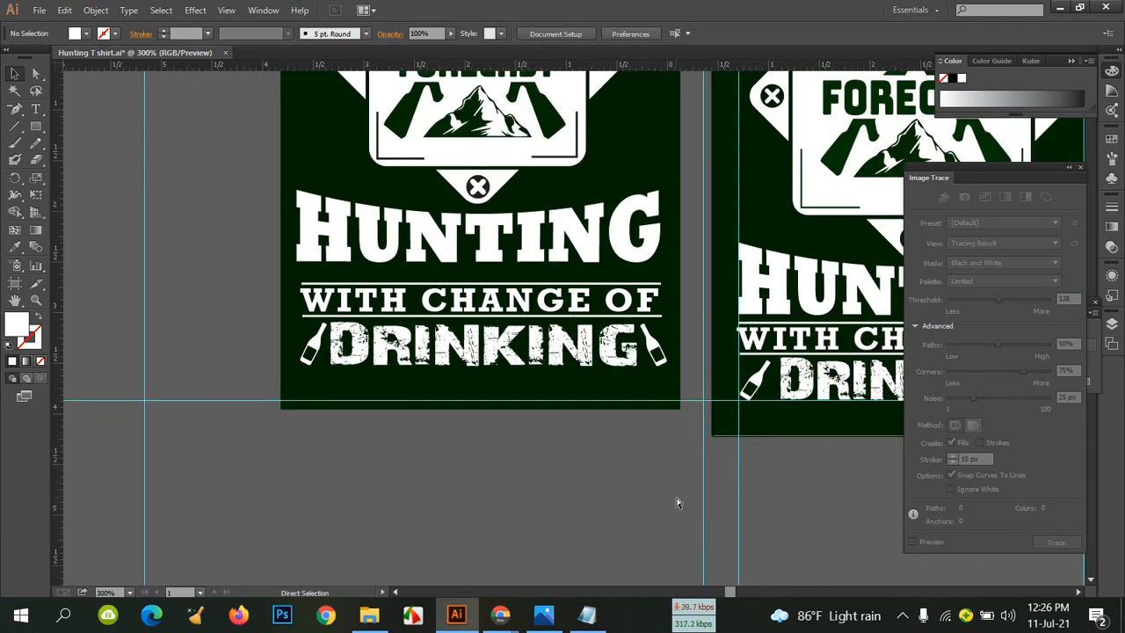
pyautogui.scroll(4, 673, 501)
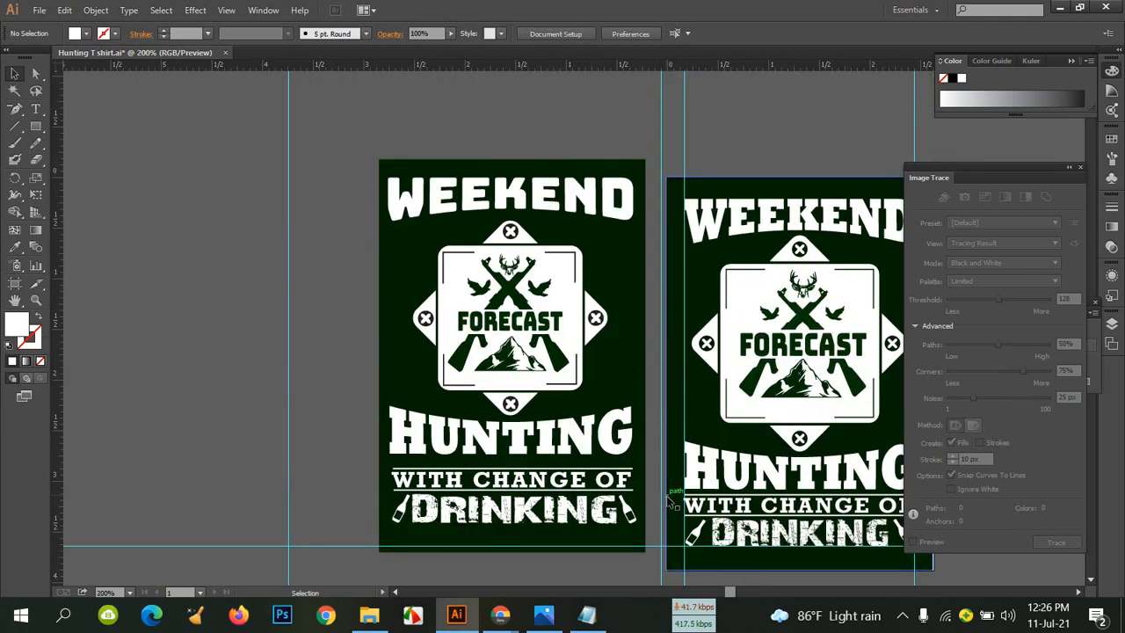
pyautogui.moveTo(323, 264); pyautogui.dragTo(169, 218)
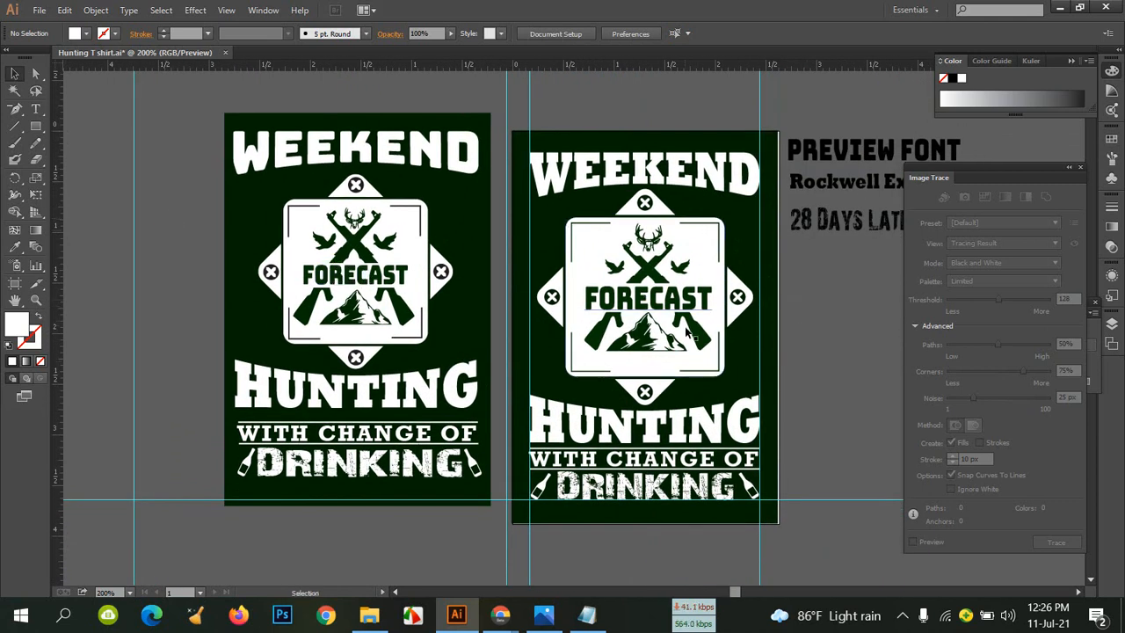
pyautogui.moveTo(177, 95); pyautogui.dragTo(502, 540)
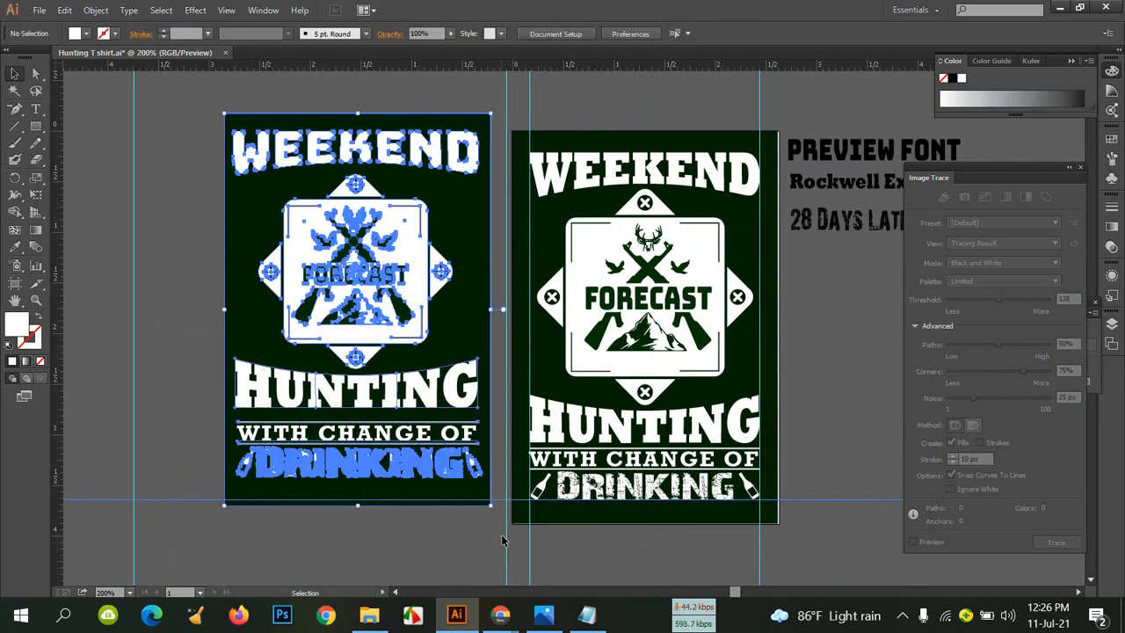
pyautogui.press('Delete')
# Nudge the remaining design's dark green background rectangle to X 1.3185 in and save the file
pyautogui.moveTo(845, 460); pyautogui.dragTo(670, 463)
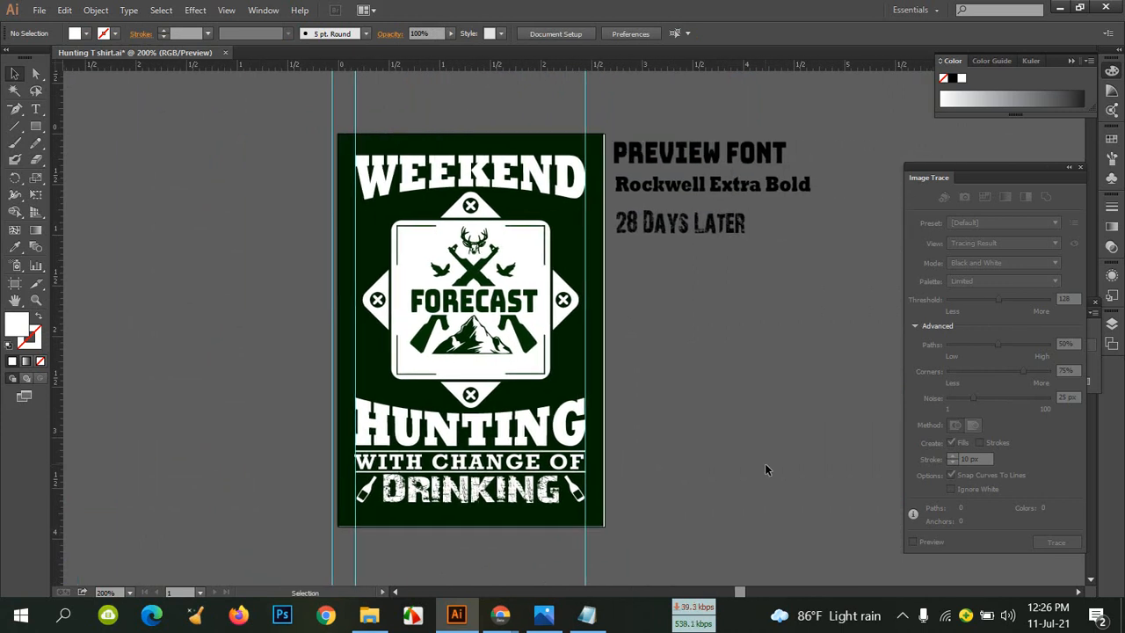
pyautogui.click(600, 336)
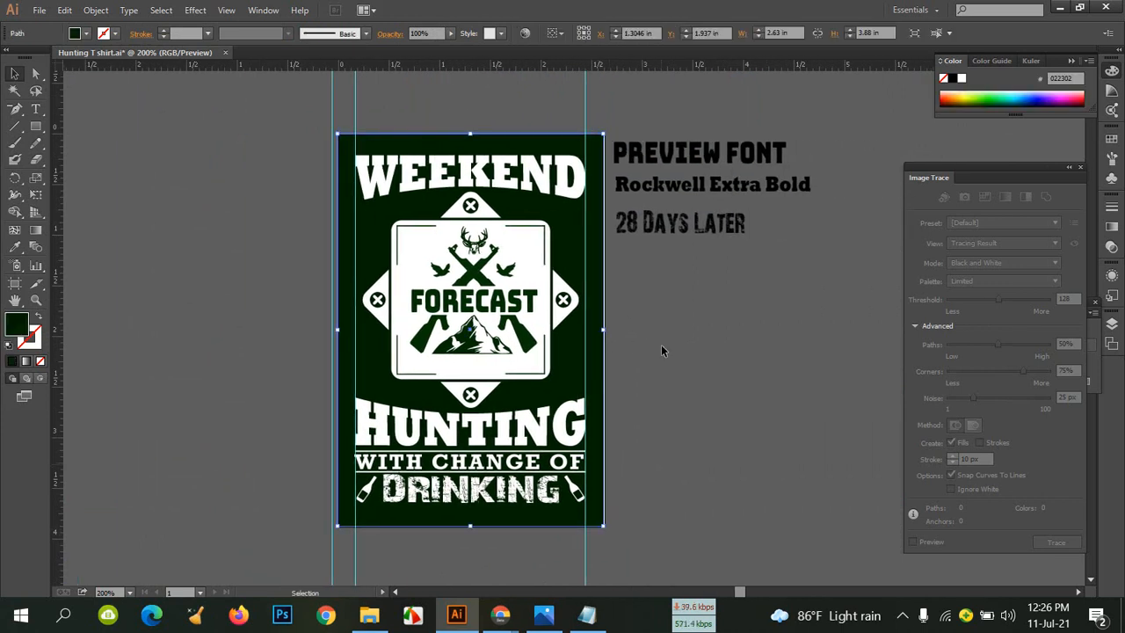
pyautogui.hotkey('ctrl', 'a')
pyautogui.hotkey('ctrl', 'c')
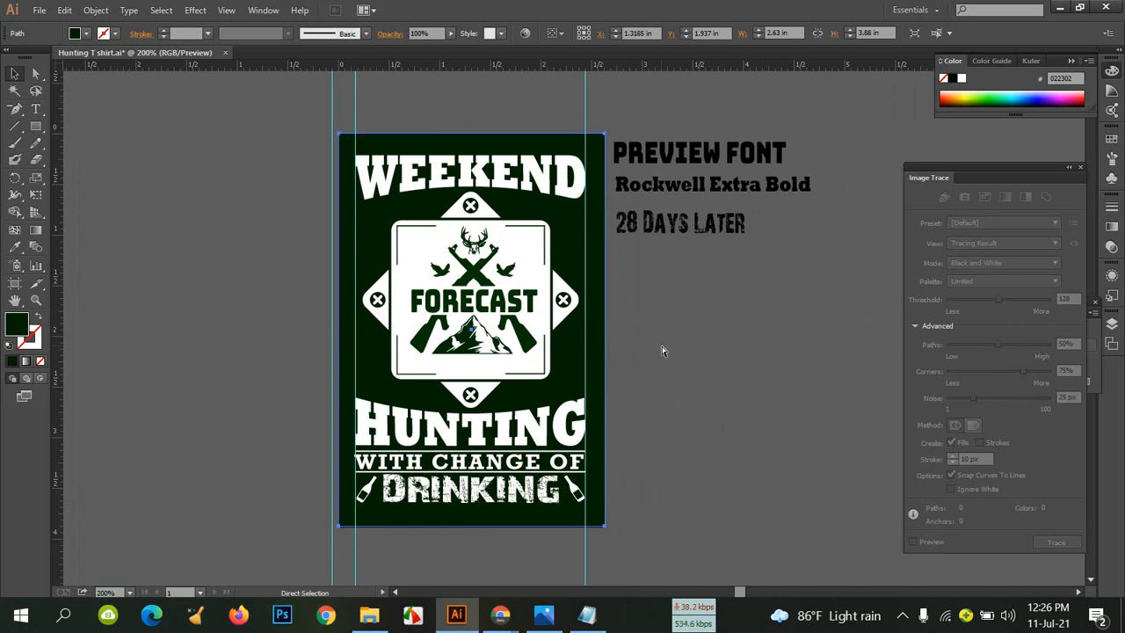
pyautogui.click(744, 343)
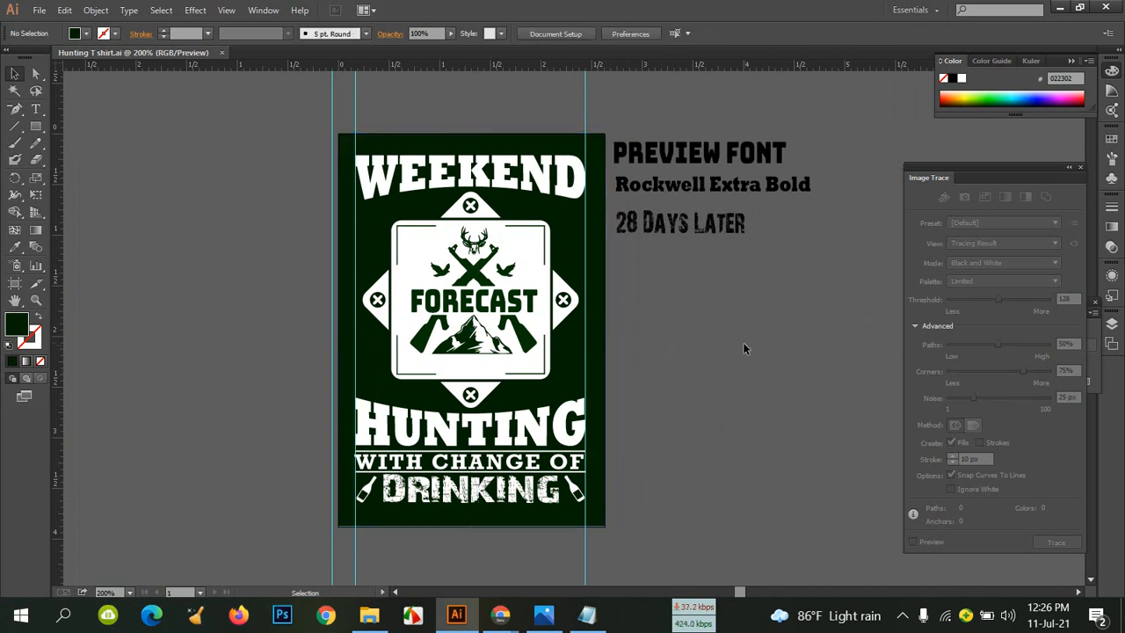
# Delete the dark green background rectangle and export the artboard to the Desktop as Hunting T shirt, a 300 ppi PNG with transparent background
pyautogui.click(599, 343)
pyautogui.press('Delete')
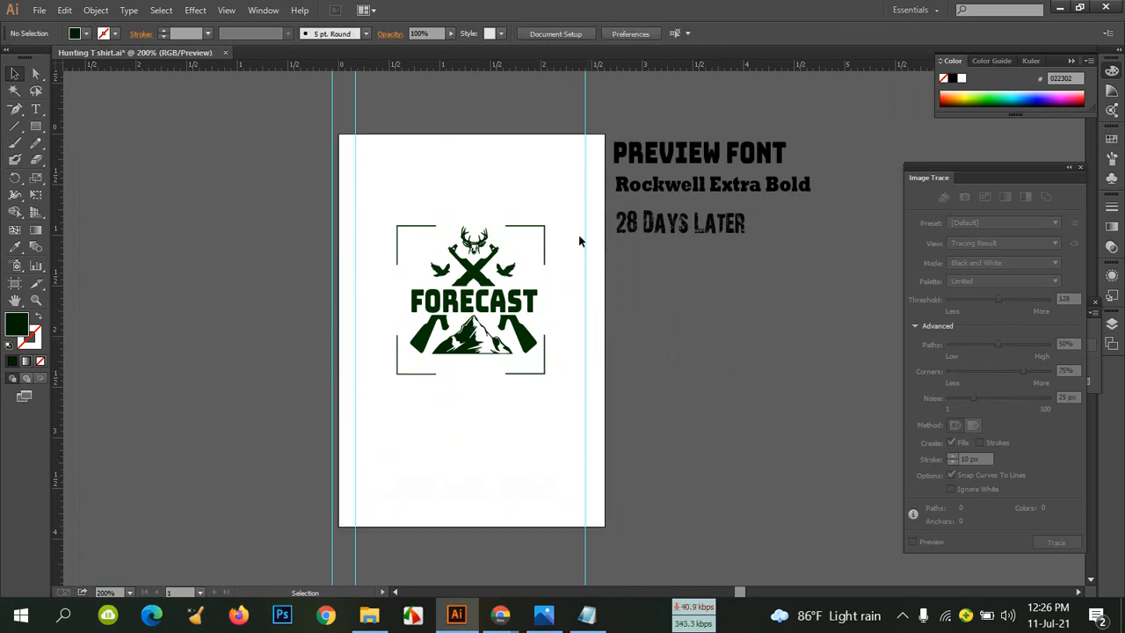
pyautogui.click(40, 10)
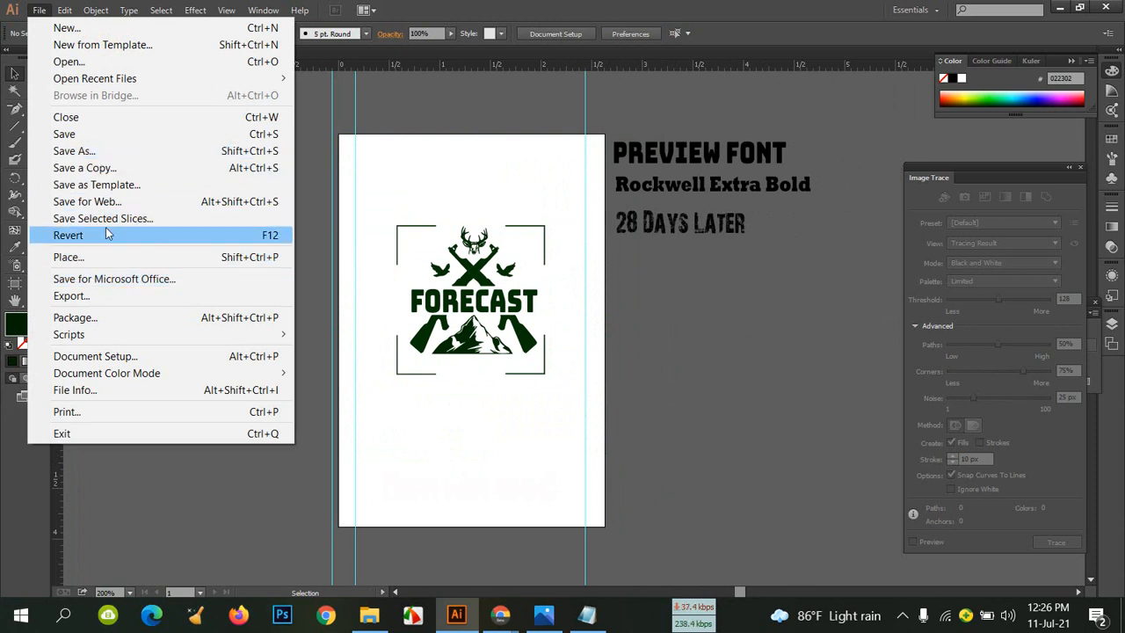
pyautogui.click(110, 295)
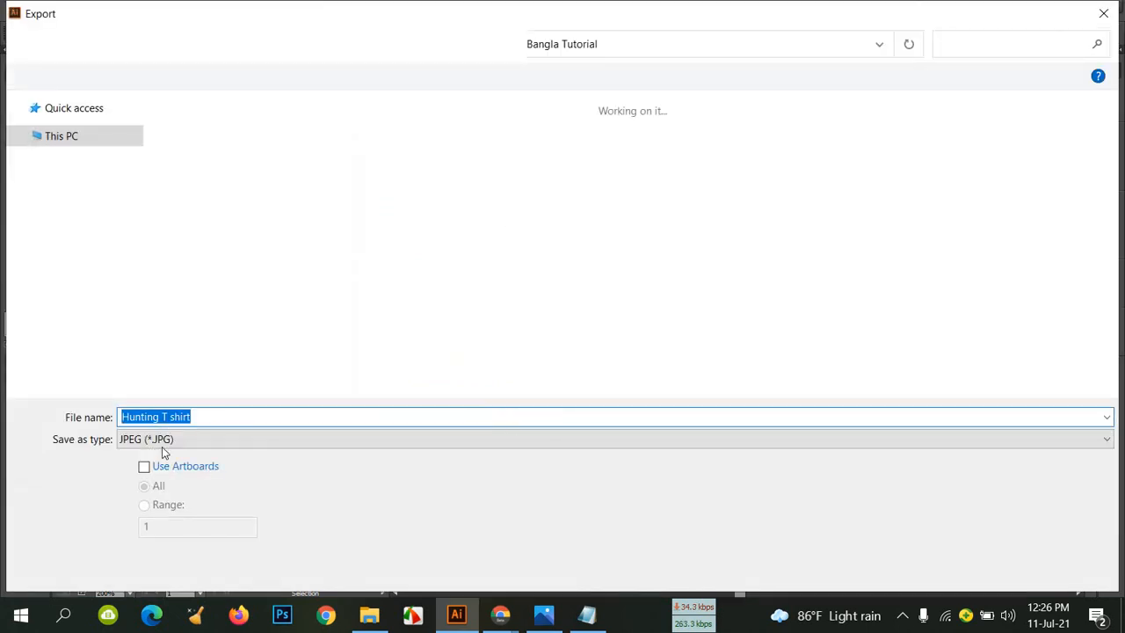
pyautogui.click(163, 448)
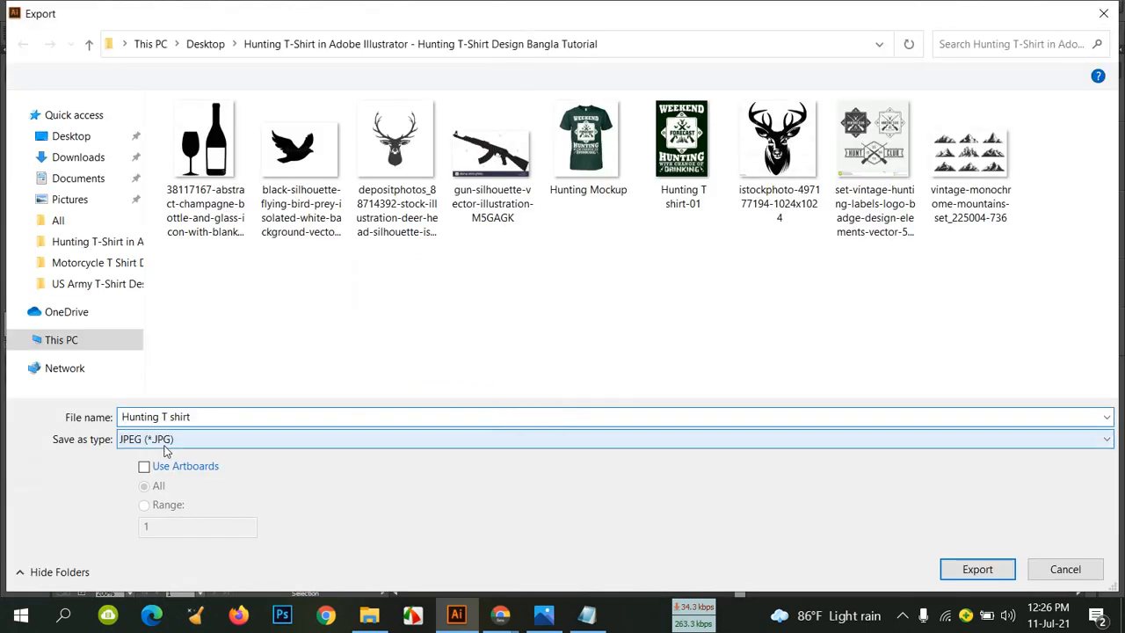
pyautogui.click(173, 361)
pyautogui.click(167, 418)
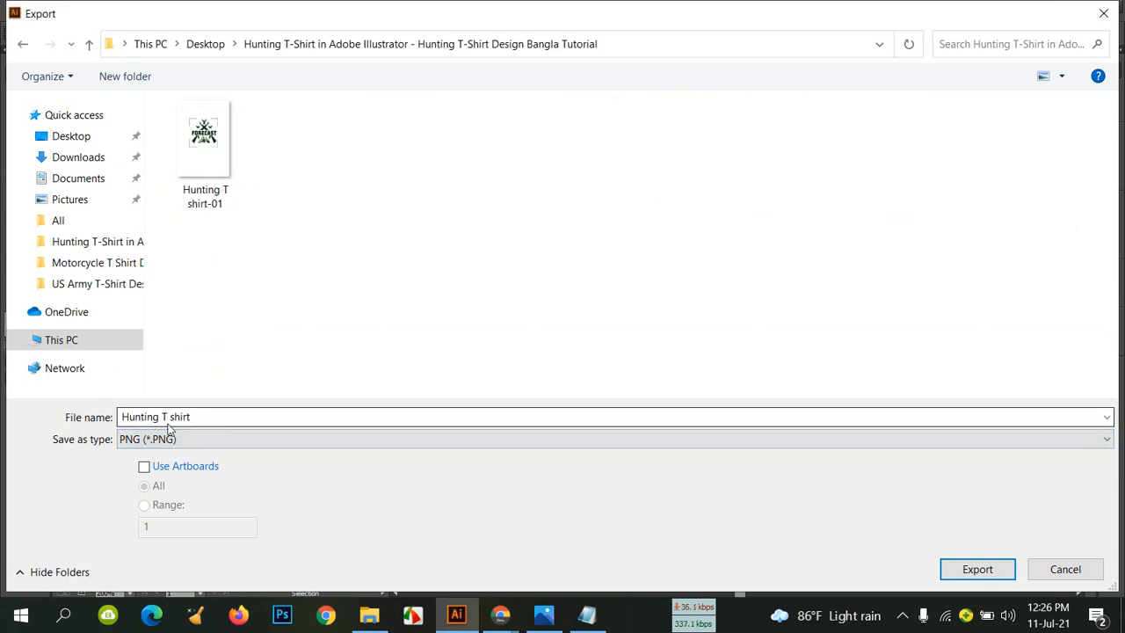
pyautogui.click(144, 467)
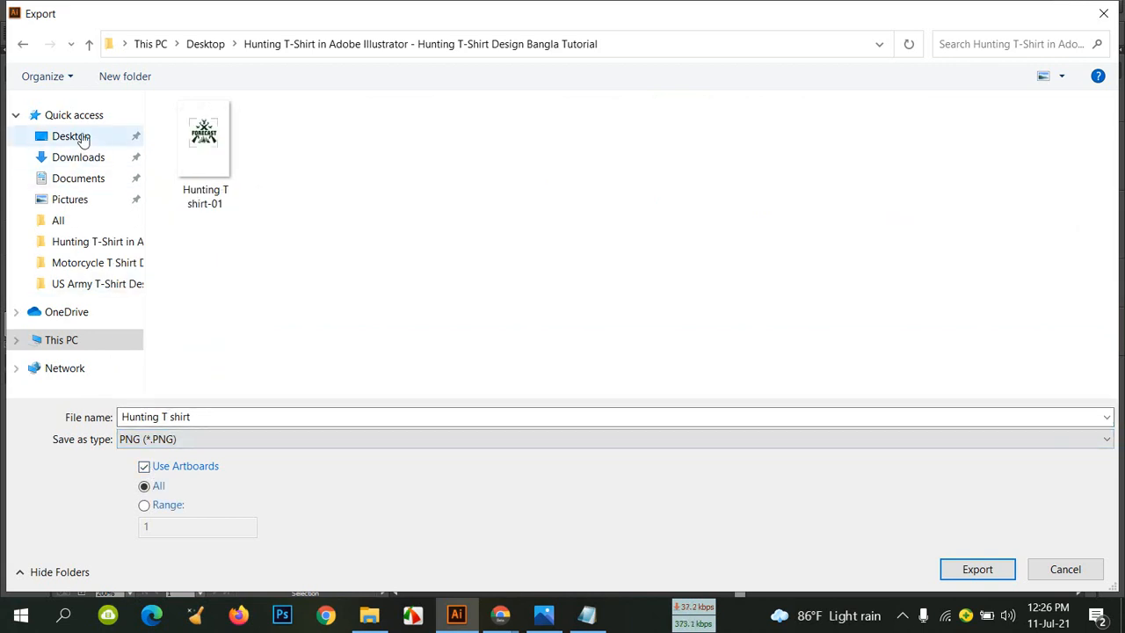
pyautogui.click(136, 139)
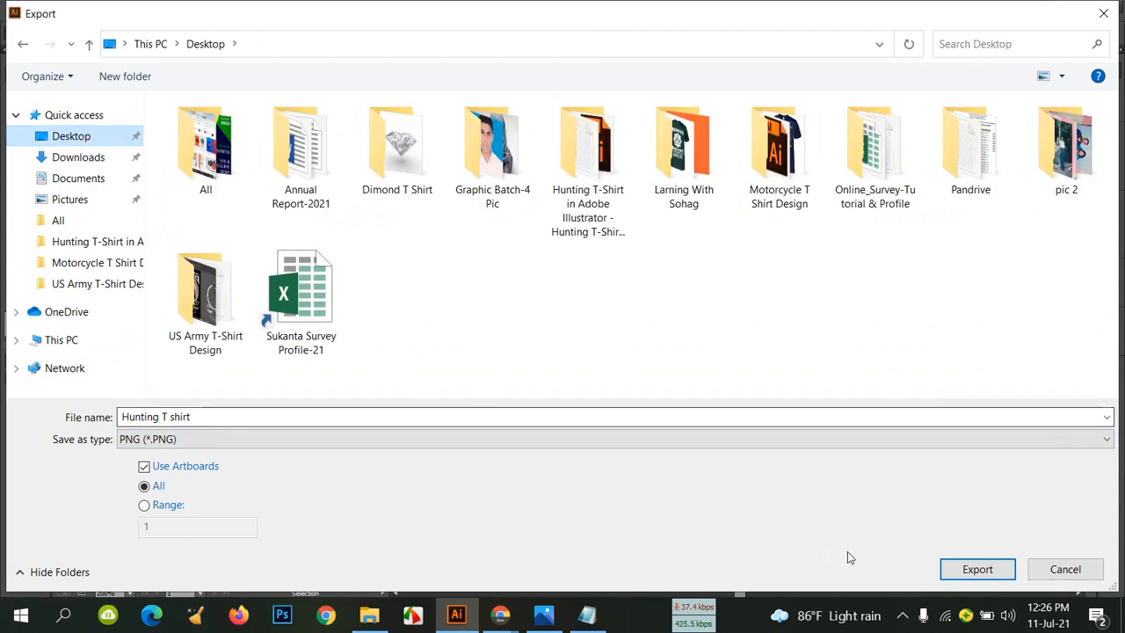
pyautogui.click(954, 568)
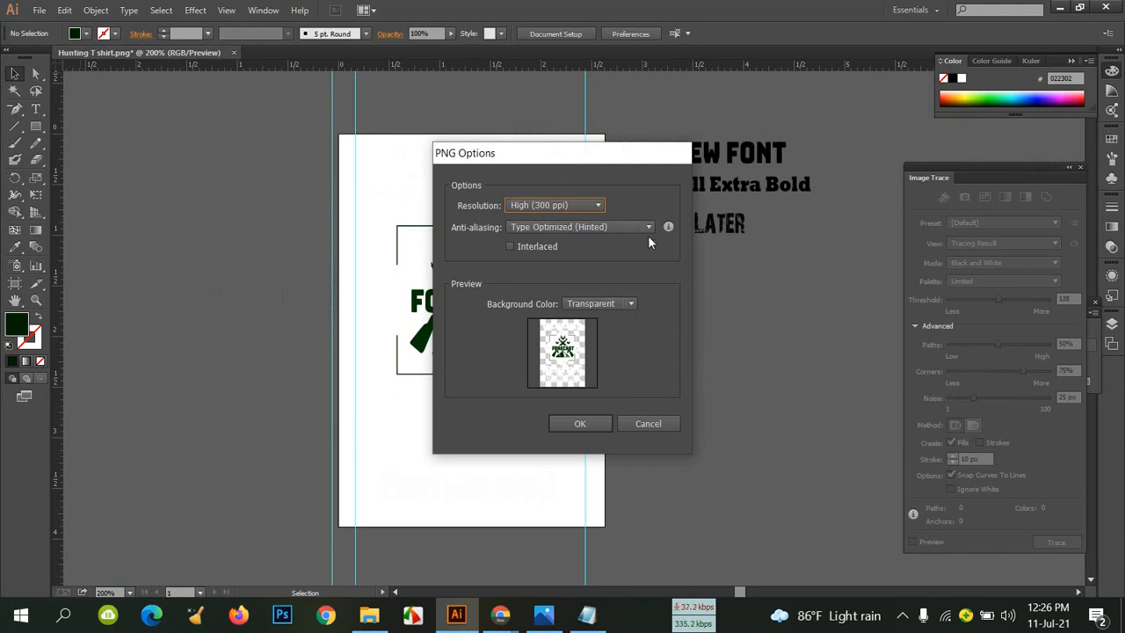
pyautogui.click(594, 423)
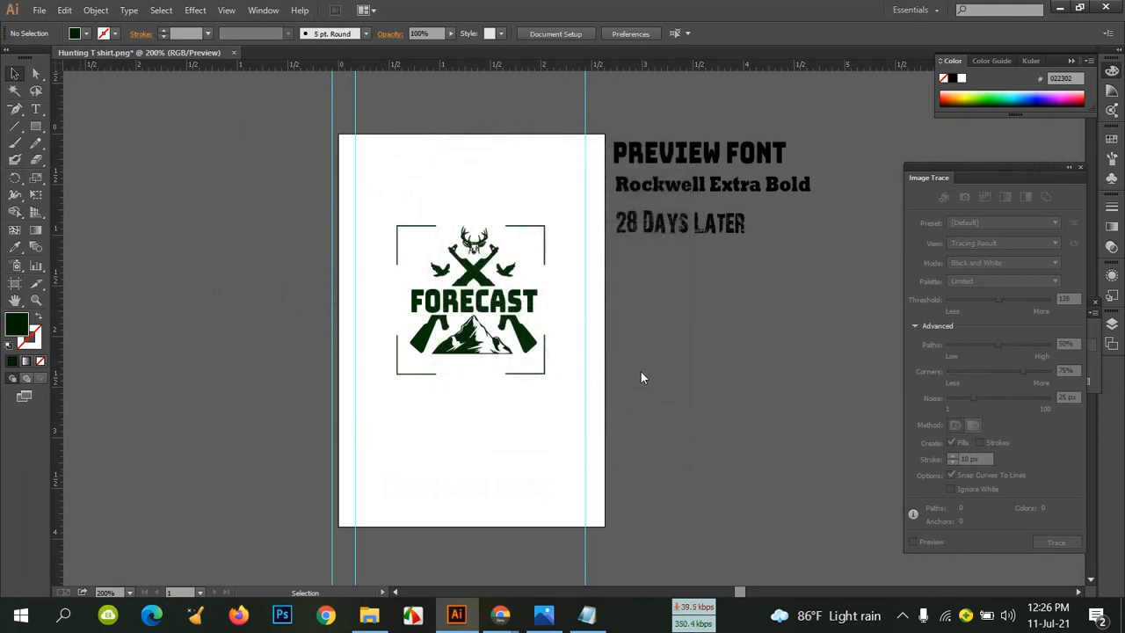
# Switch to the Notepad notes and copy the address viralstyle.com
pyautogui.click(587, 615)
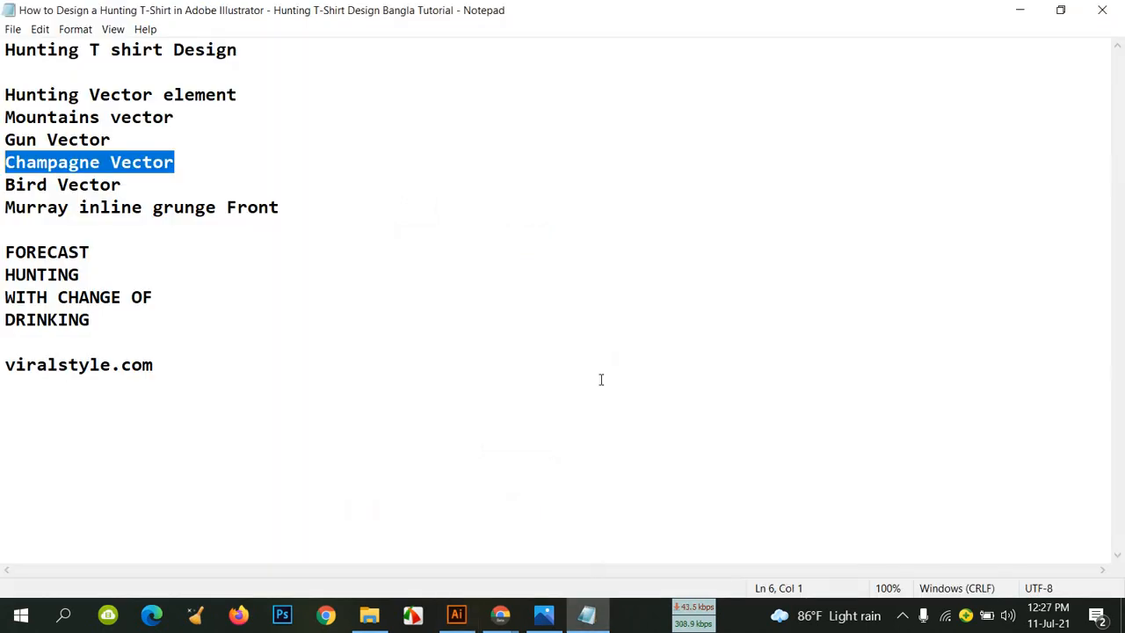
pyautogui.moveTo(175, 373); pyautogui.dragTo(4, 360)
pyautogui.rightClick(24, 368)
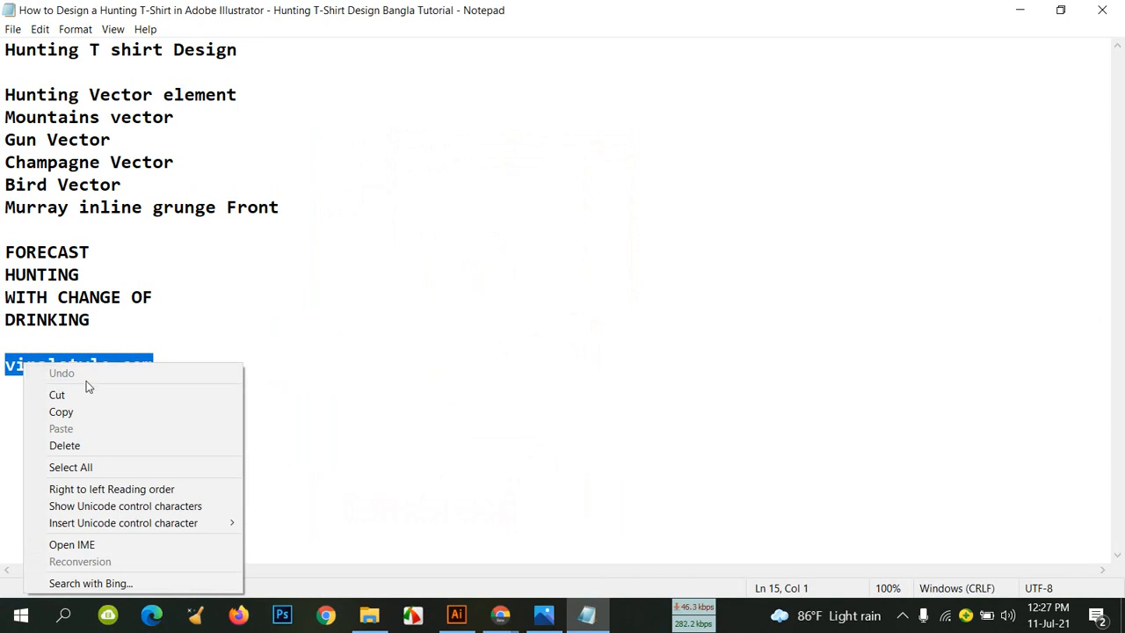
pyautogui.click(85, 409)
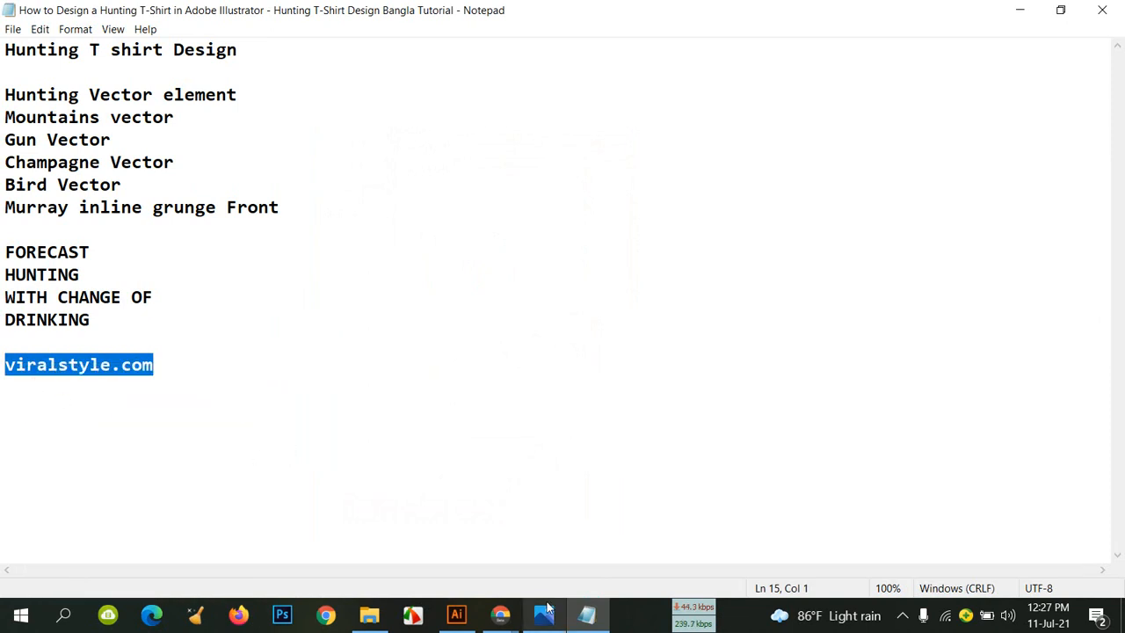
# Switch to Chrome, close the Champagne Vector page and open the copied viralstyle.com address in a new tab
pyautogui.moveTo(500, 615)
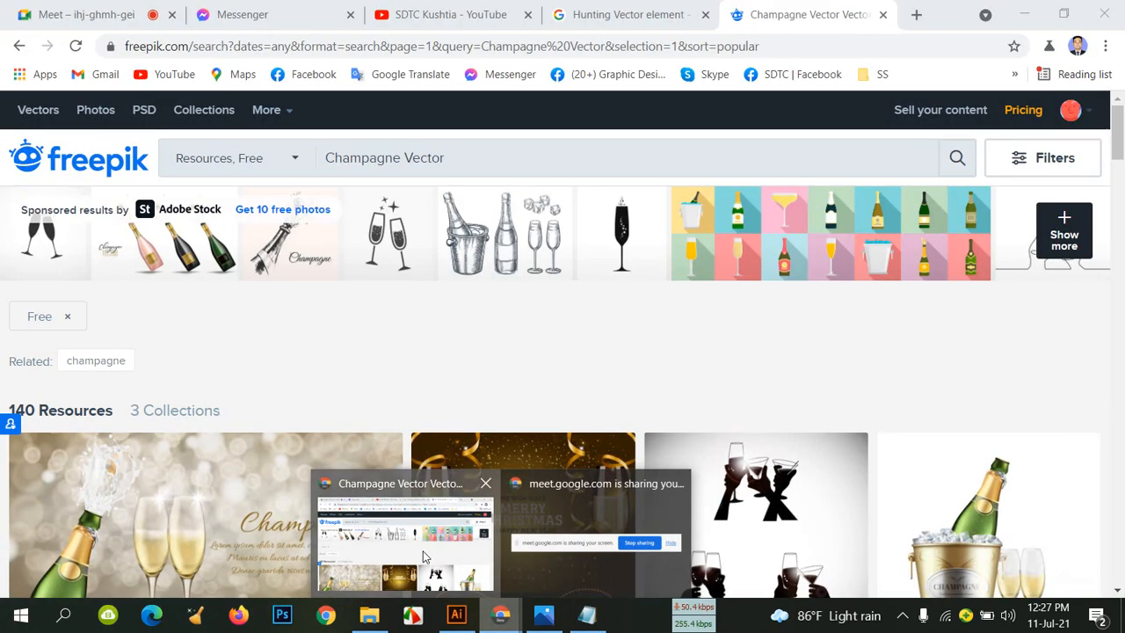
pyautogui.click(423, 551)
pyautogui.click(86, 12)
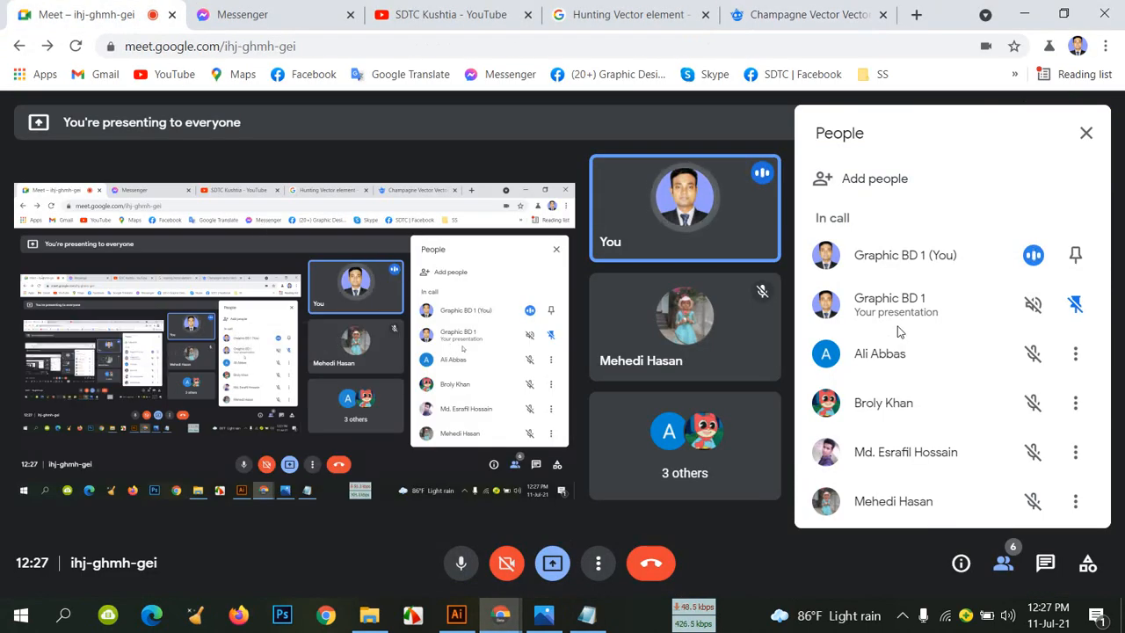
pyautogui.click(865, 18)
pyautogui.click(882, 15)
pyautogui.click(875, 15)
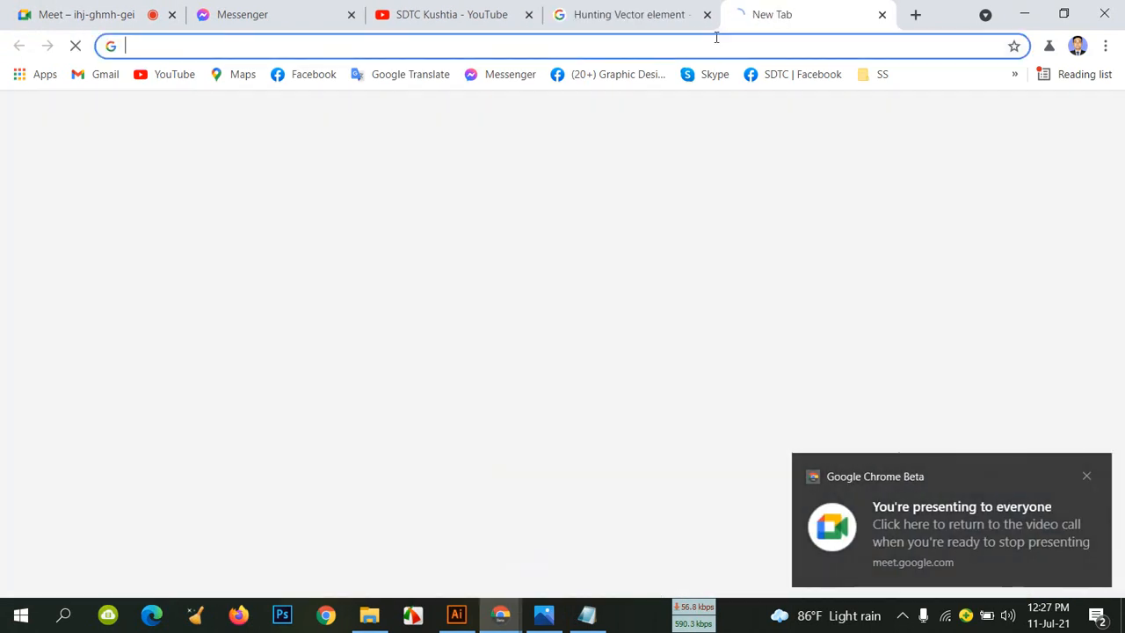
pyautogui.rightClick(708, 41)
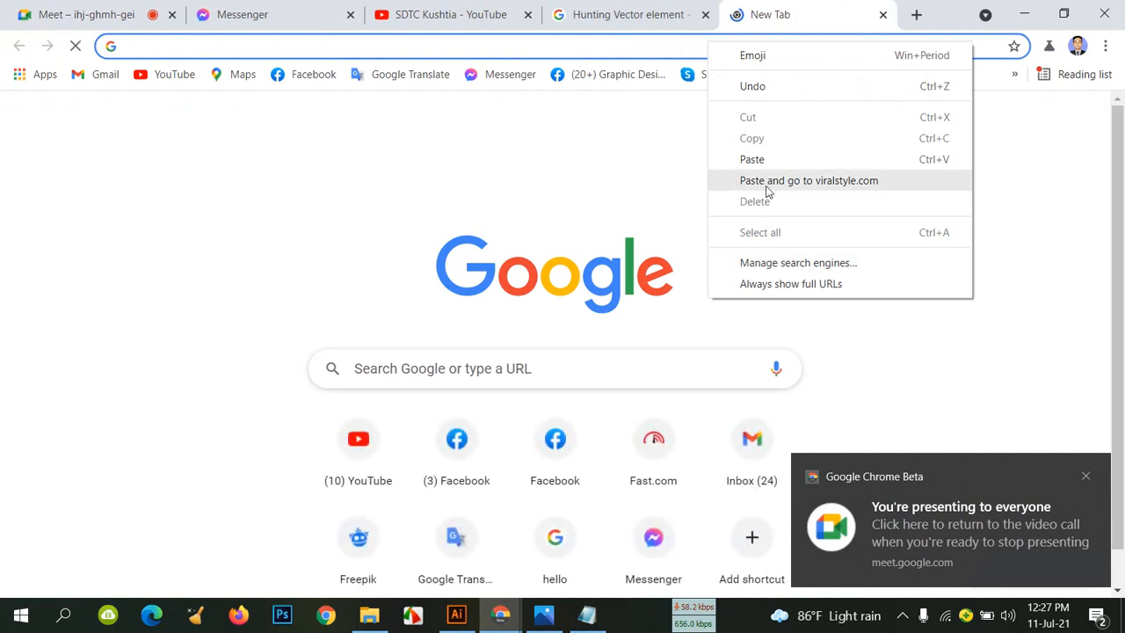
pyautogui.click(796, 182)
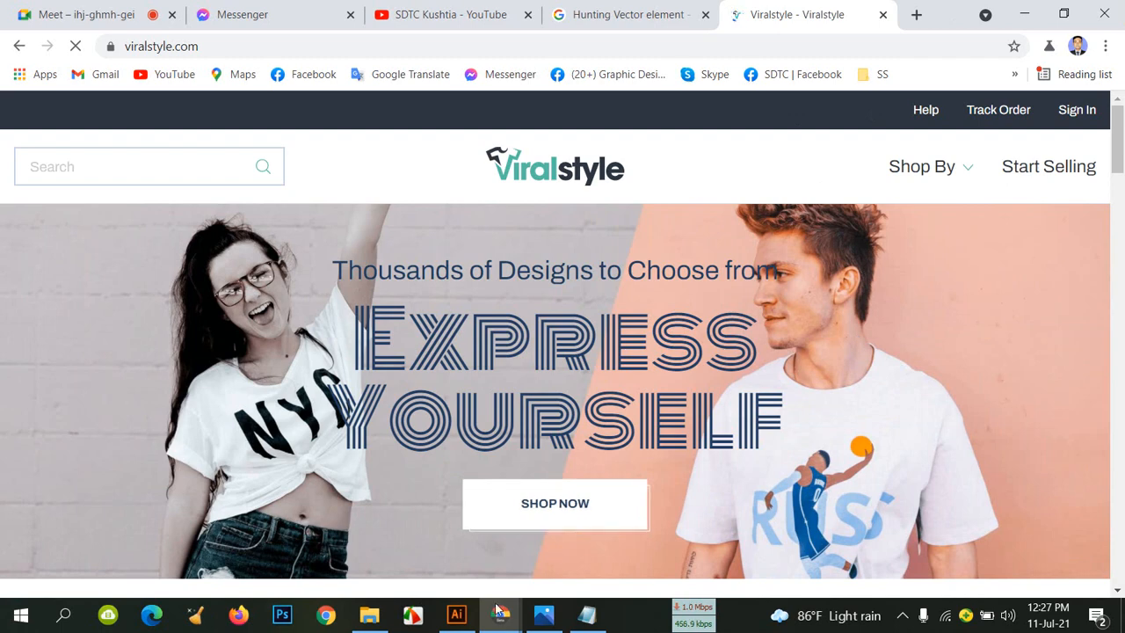
pyautogui.click(458, 612)
pyautogui.scroll(2, 689, 374)
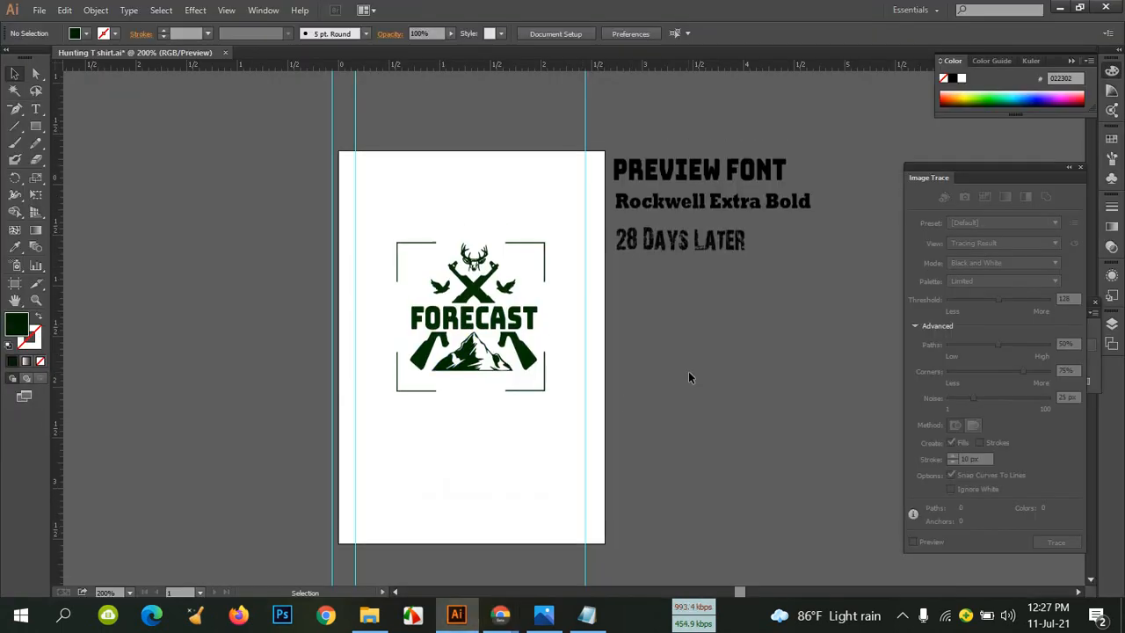
pyautogui.scroll(-2, 688, 377)
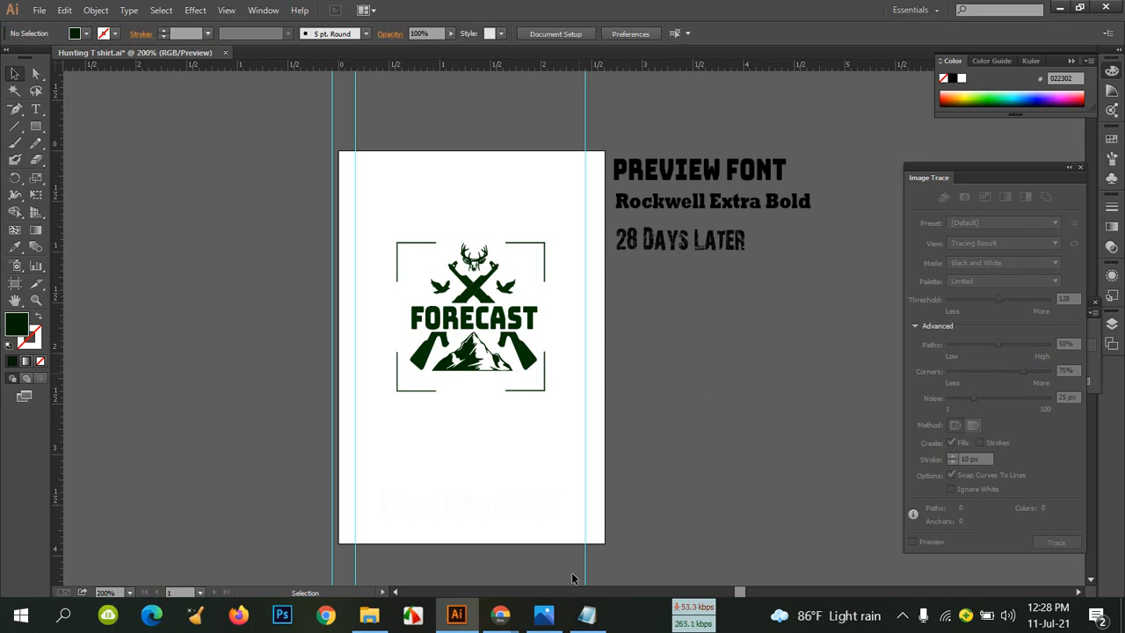
pyautogui.moveTo(500, 614)
pyautogui.click(460, 542)
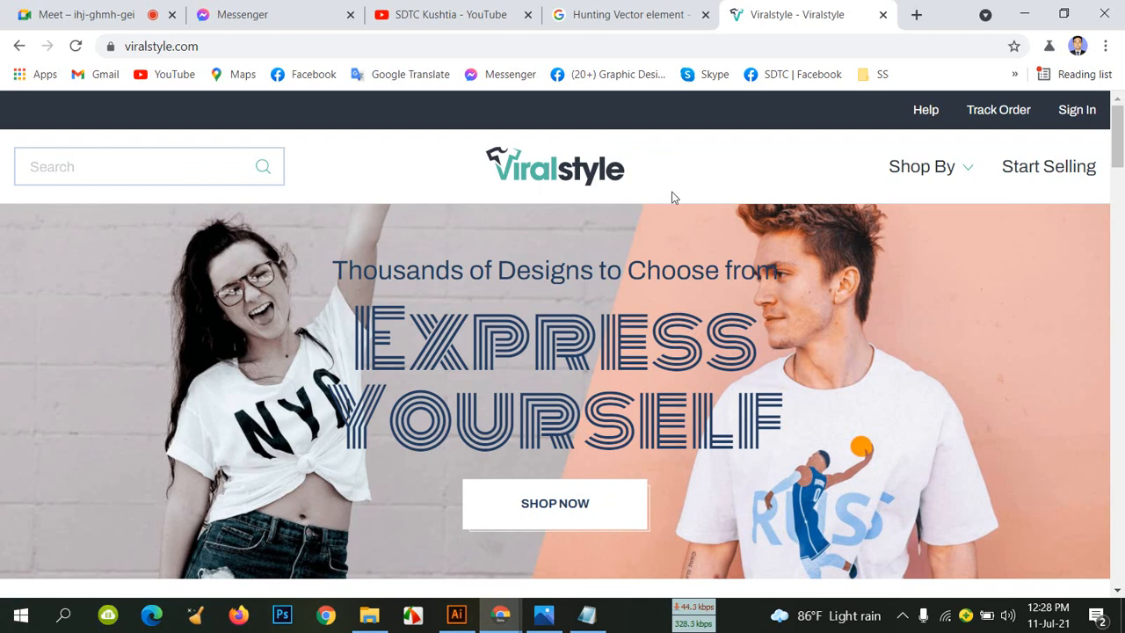
# Go to Viralstyle's Start Selling overview and start designing a product
pyautogui.click(1055, 171)
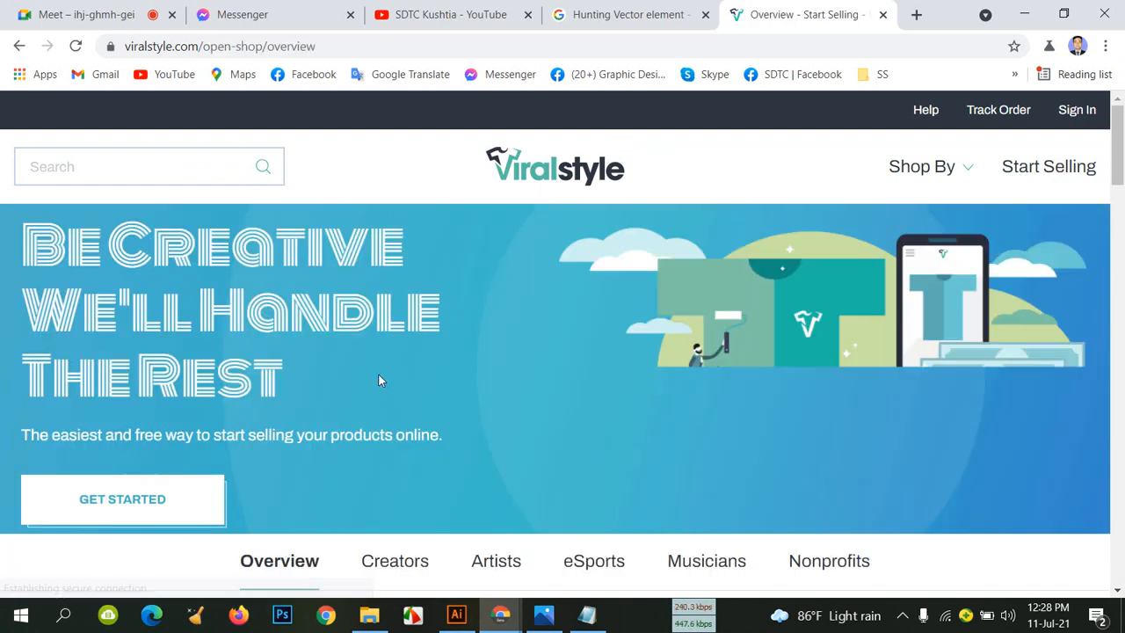
pyautogui.scroll(-8, 321, 367)
pyautogui.scroll(-2, 323, 365)
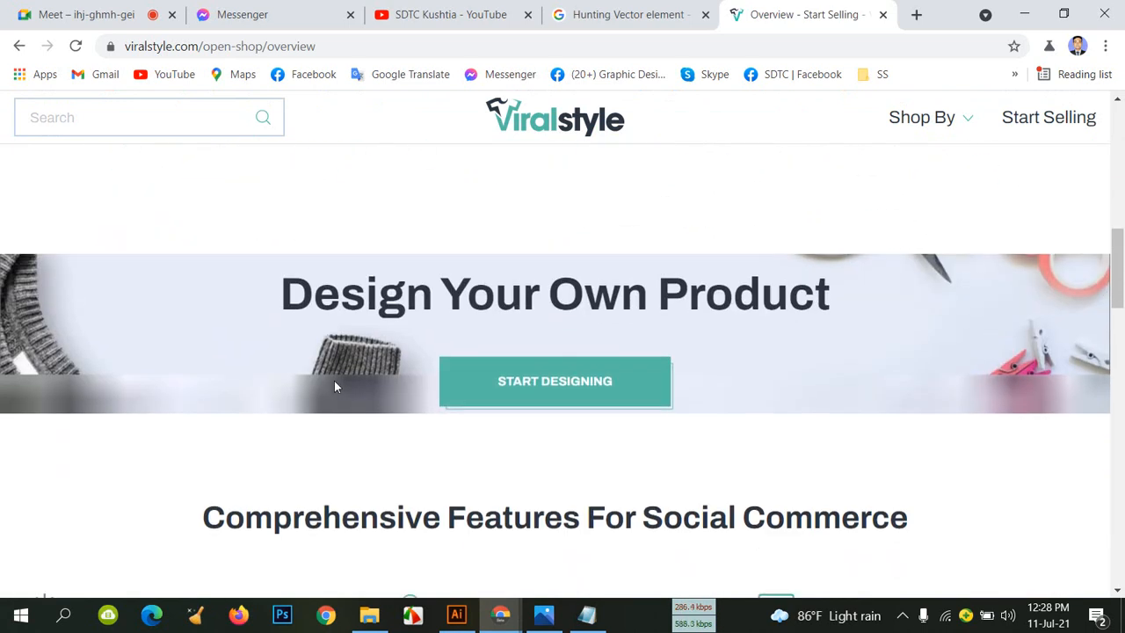
pyautogui.click(537, 392)
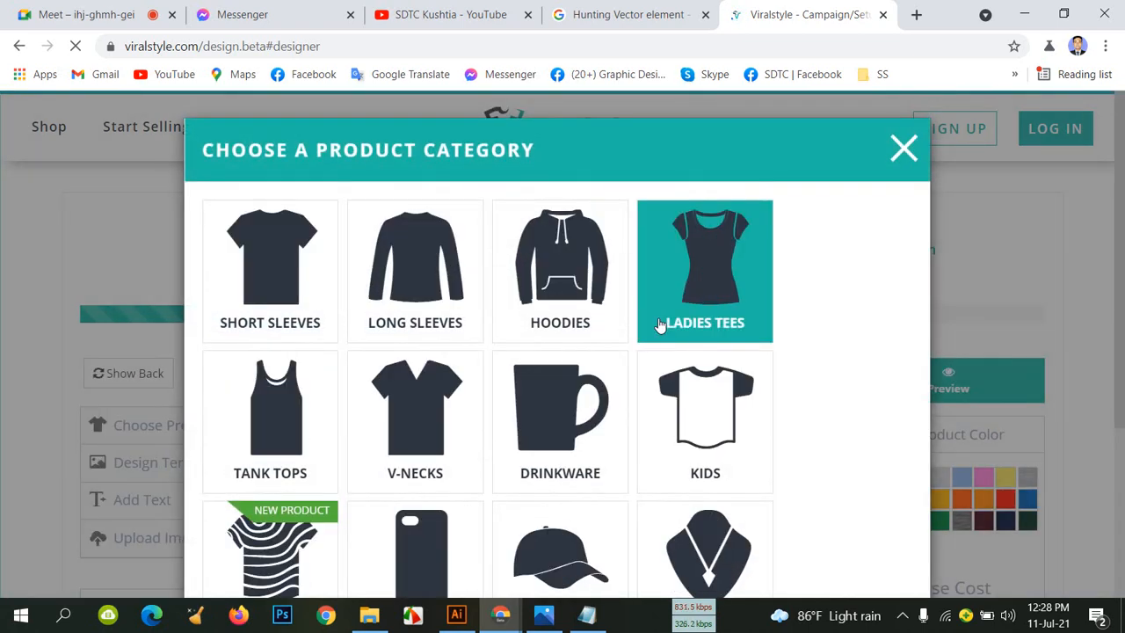
# Choose the Unisex Cotton Tee from the Short Sleeves category as the product to design
pyautogui.click(268, 278)
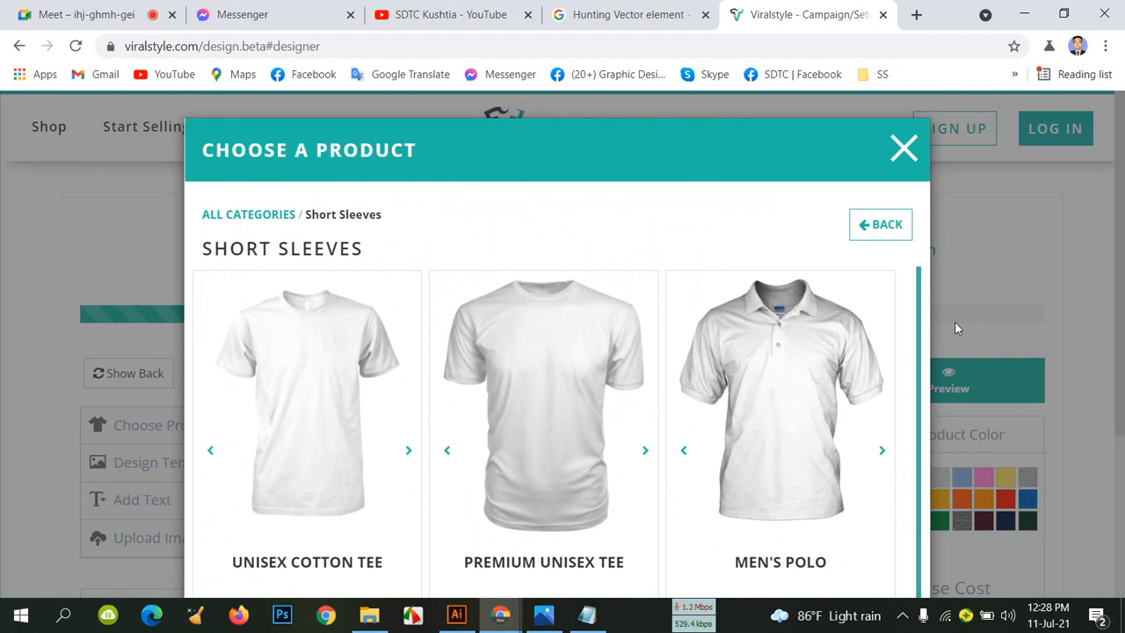
pyautogui.scroll(-1, 899, 326)
pyautogui.scroll(1, 901, 329)
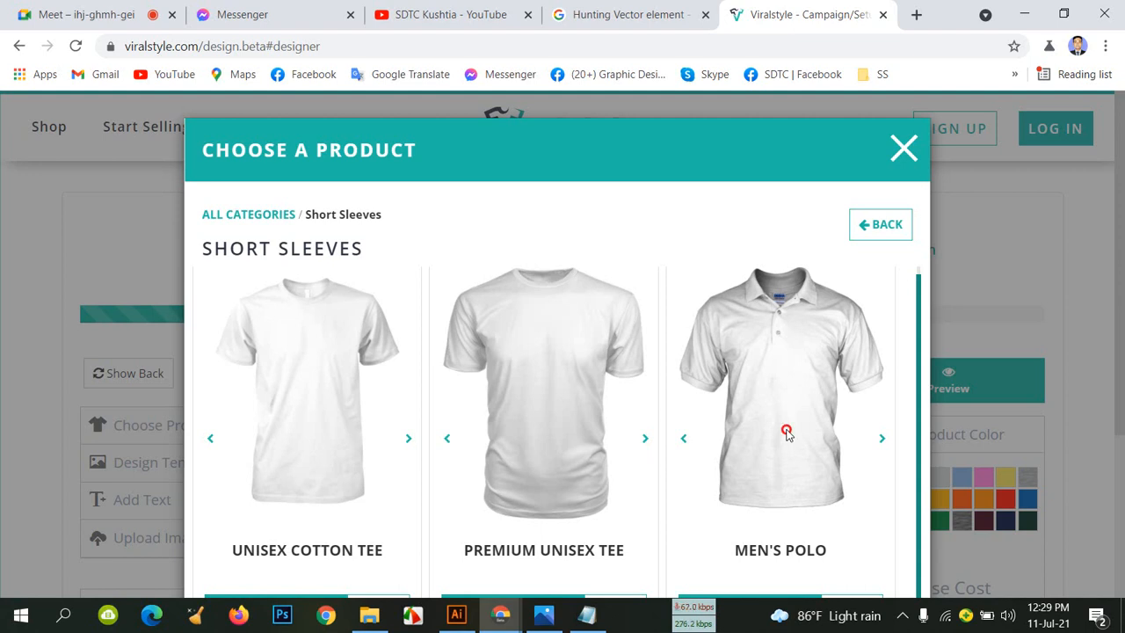
pyautogui.scroll(-1, 1008, 295)
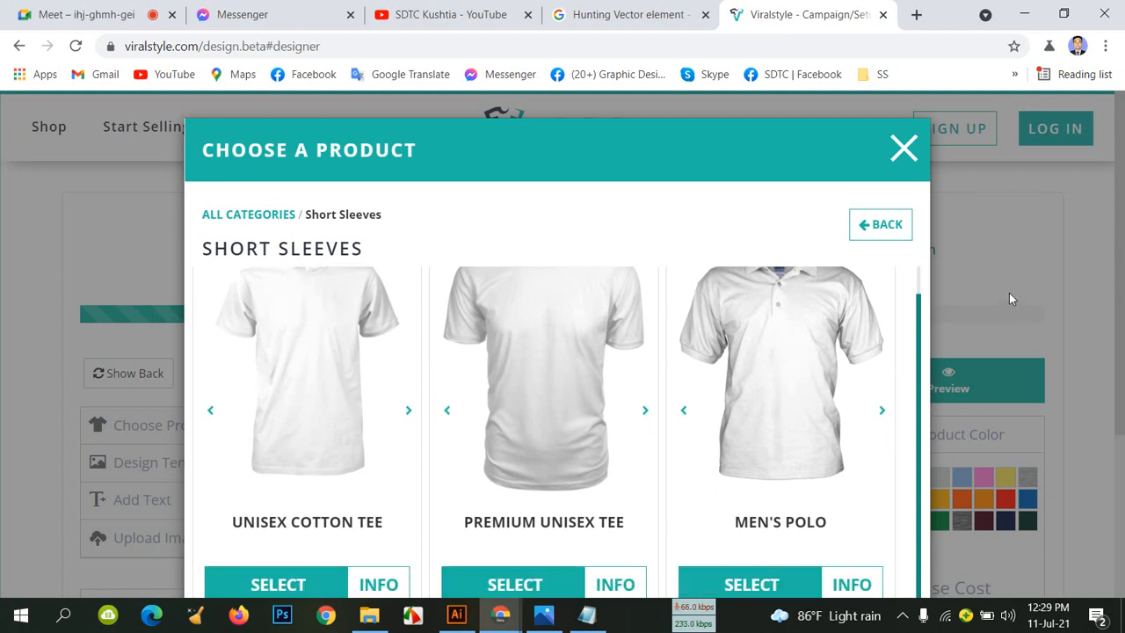
pyautogui.scroll(1, 762, 450)
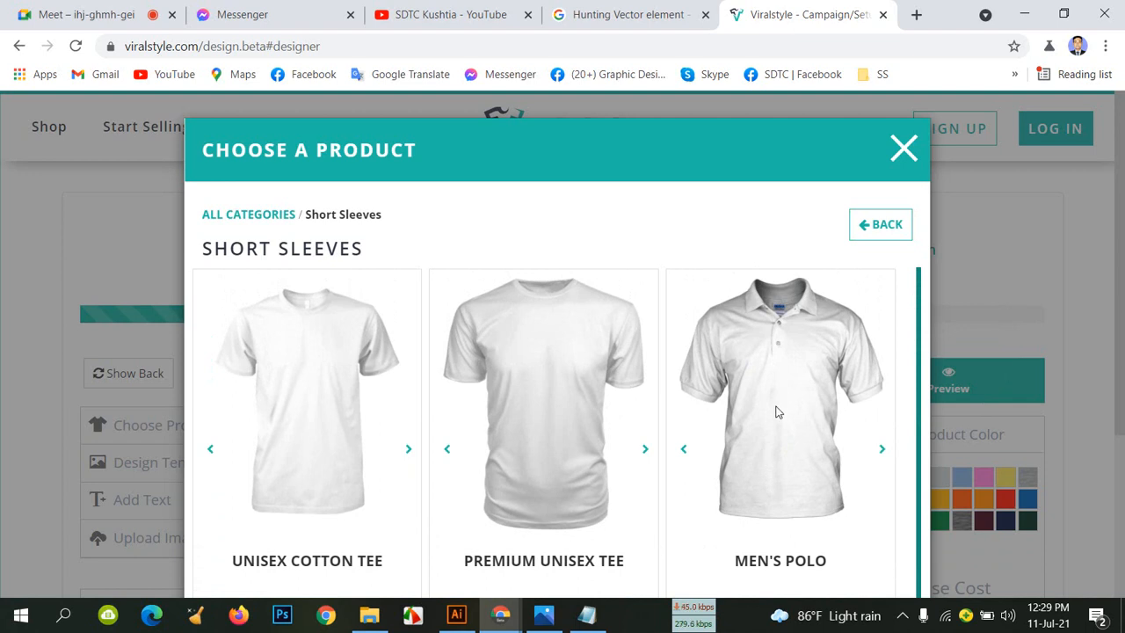
pyautogui.scroll(-1, 297, 392)
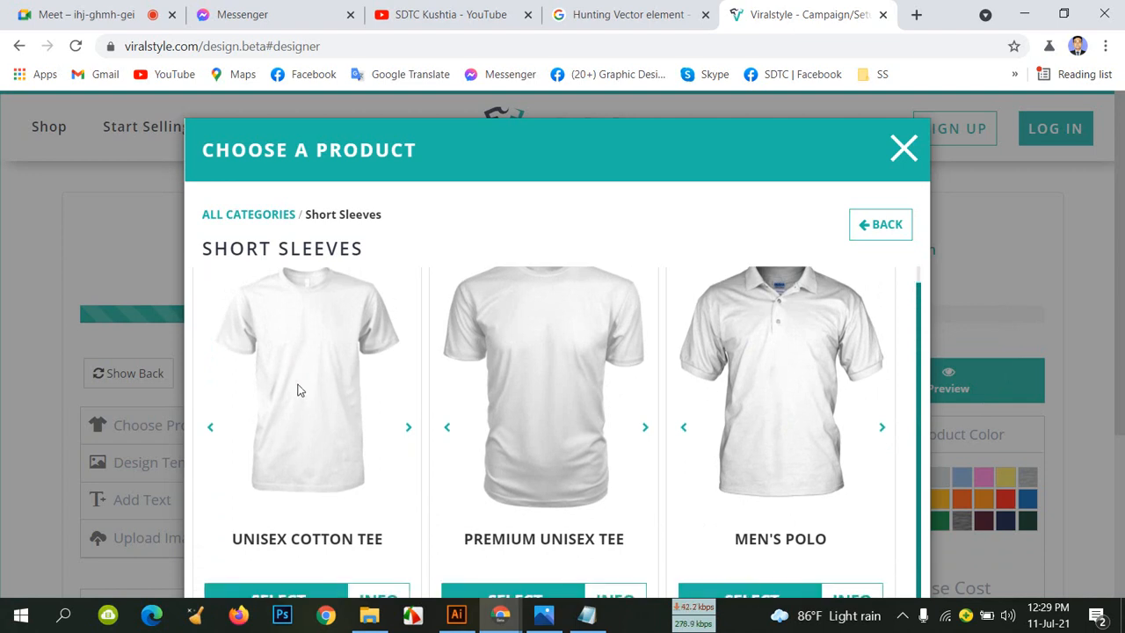
pyautogui.scroll(-1, 297, 390)
pyautogui.click(319, 503)
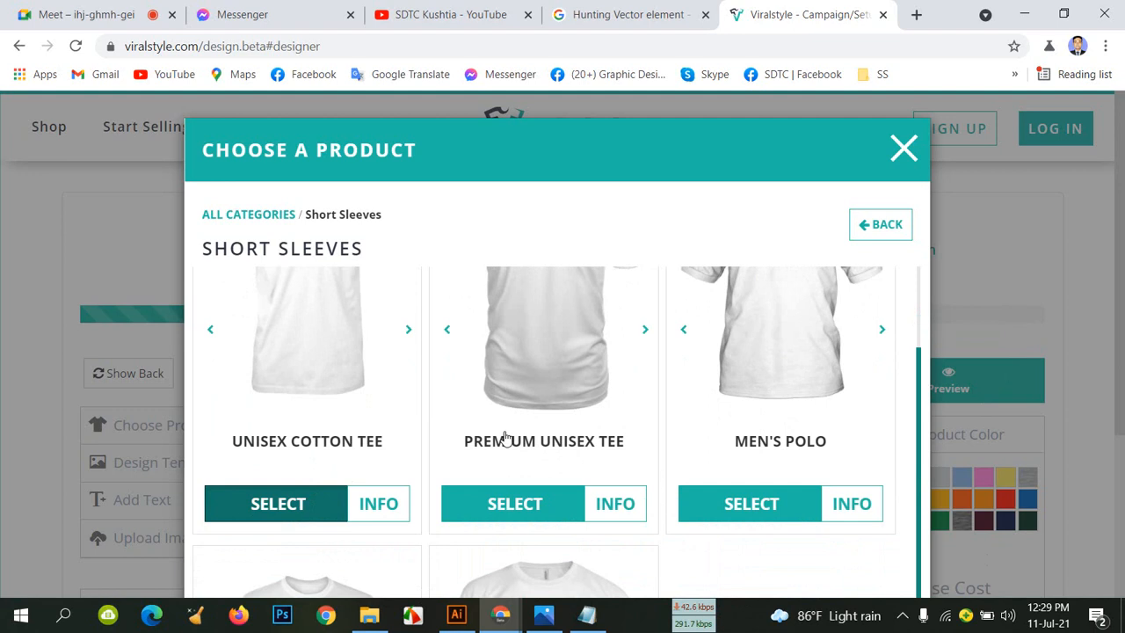
# Examine the printable areas on the tee's back and front, ending on the front view
pyautogui.scroll(-2, 748, 364)
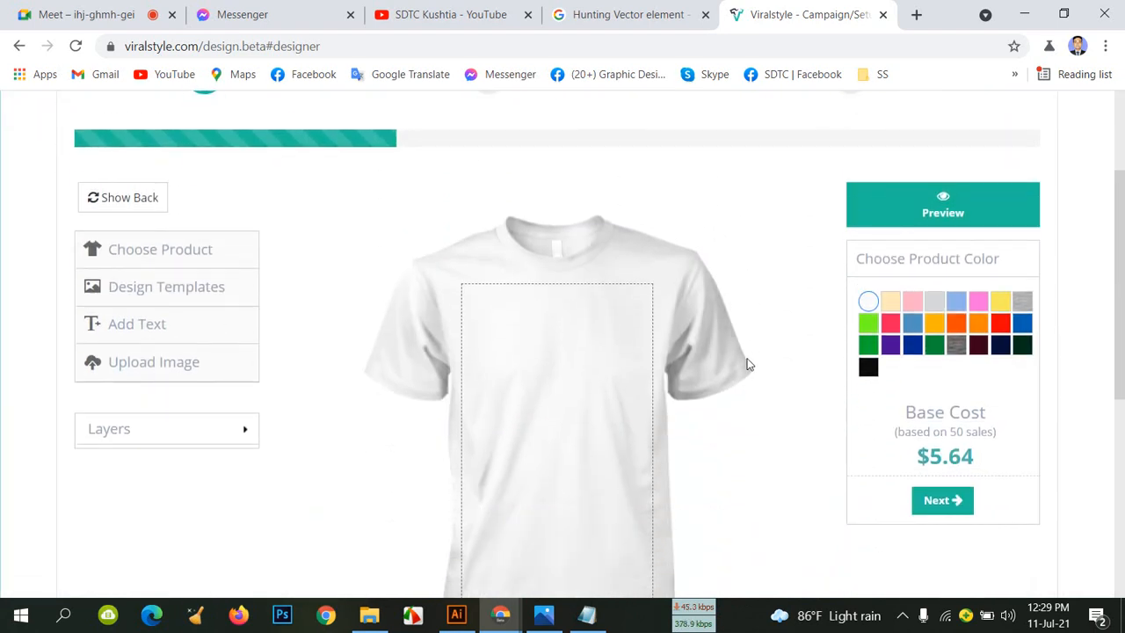
pyautogui.click(152, 208)
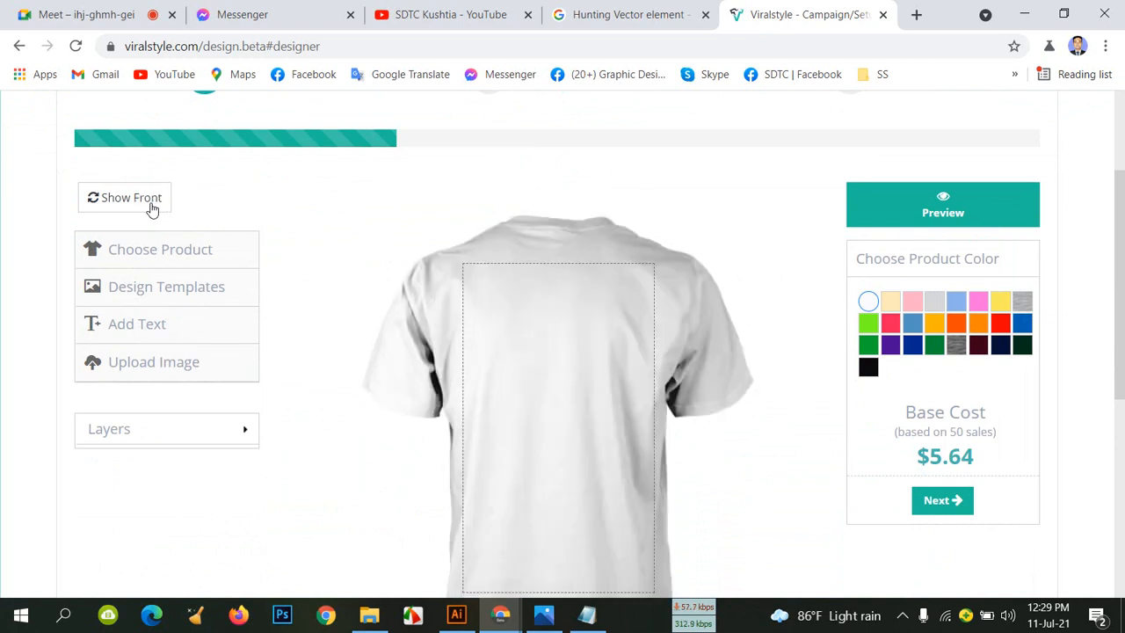
pyautogui.click(152, 207)
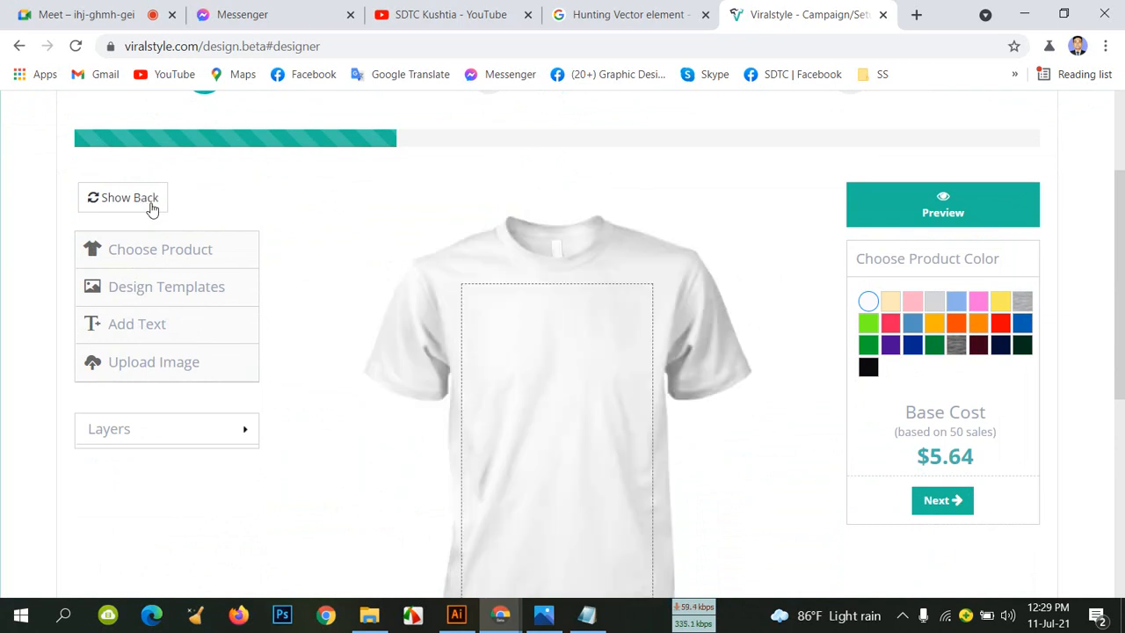
pyautogui.click(152, 207)
pyautogui.click(152, 208)
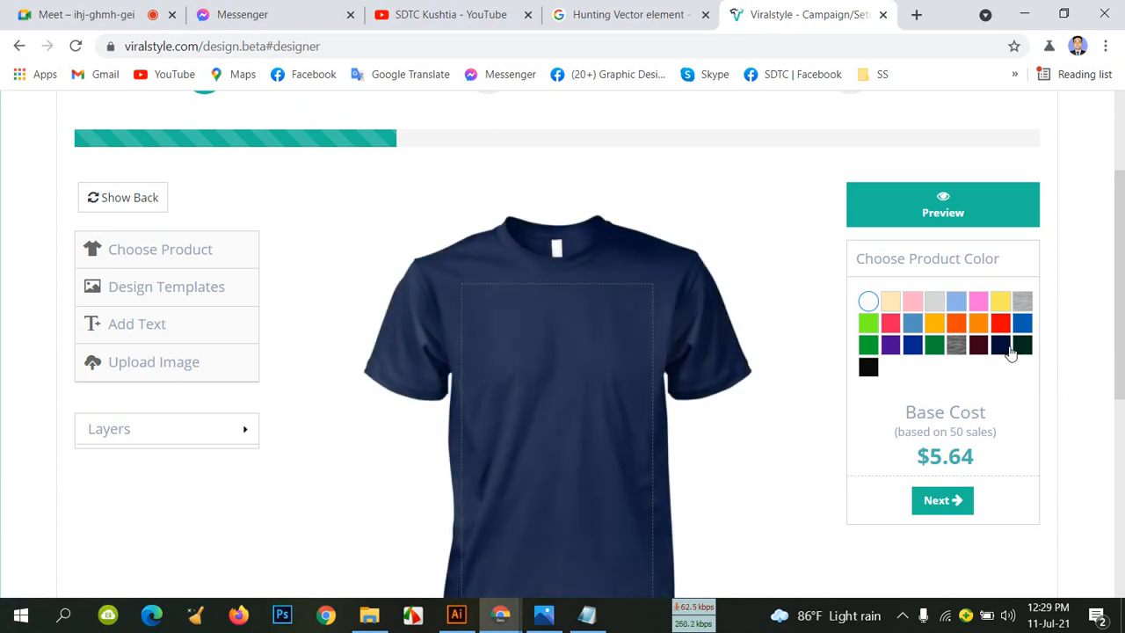
# Set the tee's color to dark green and upload the Hunting T shirt-01 PNG from the Desktop
pyautogui.click(1022, 350)
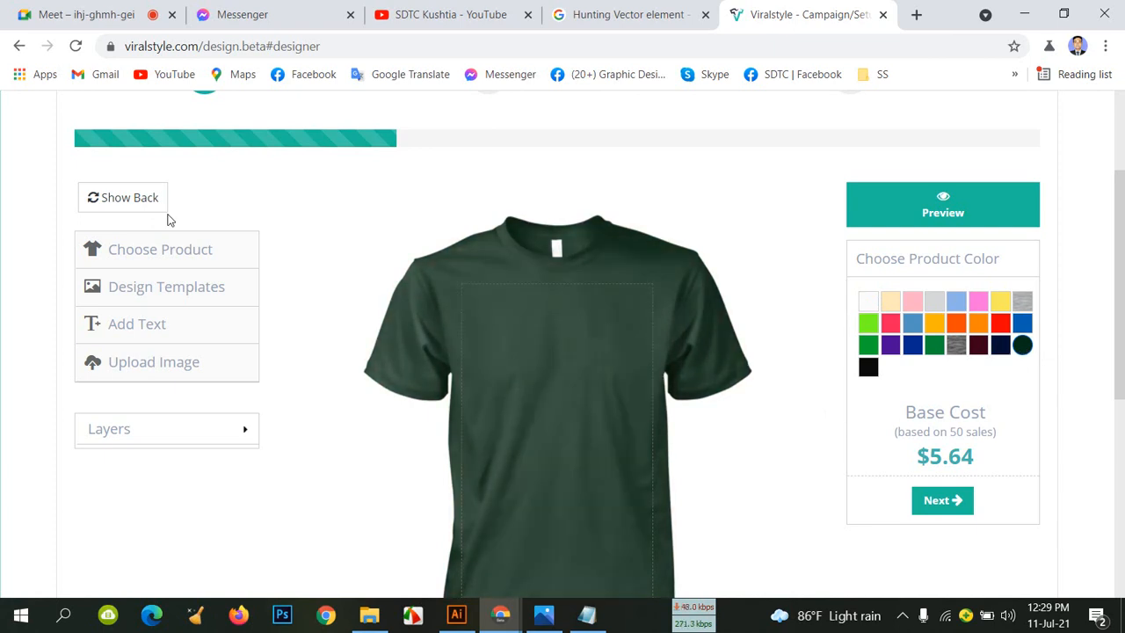
pyautogui.click(159, 370)
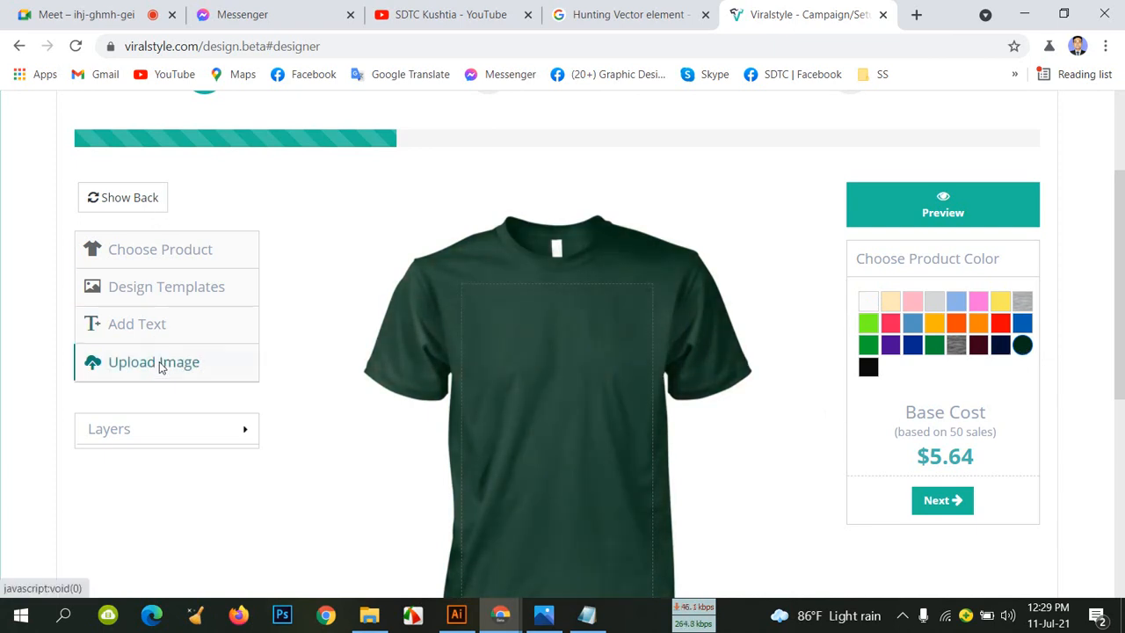
pyautogui.click(160, 367)
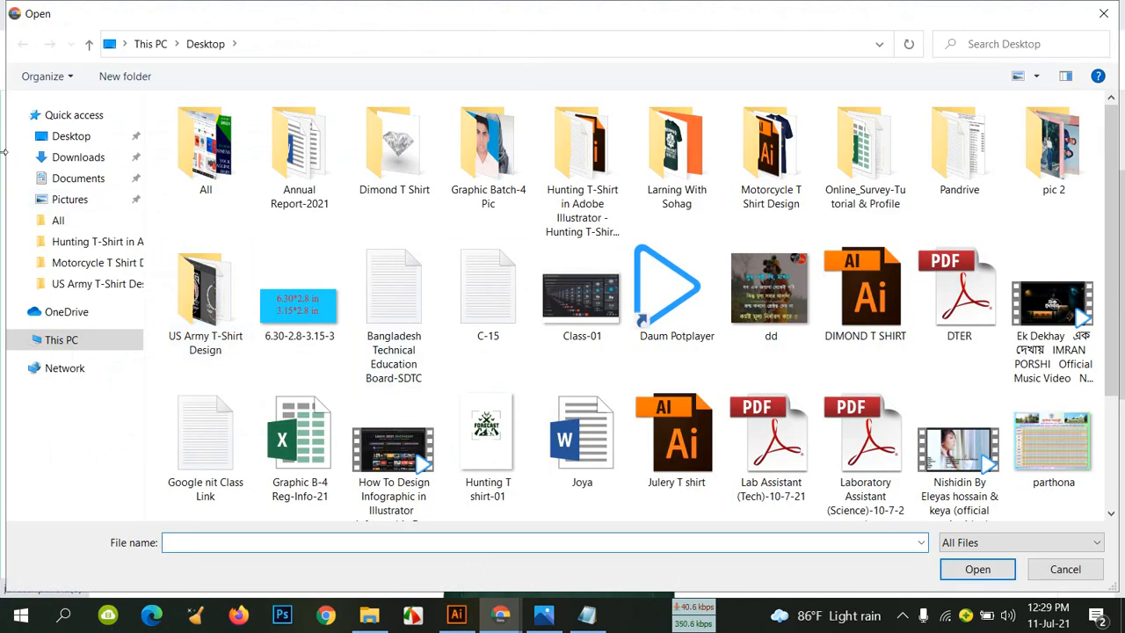
pyautogui.click(39, 142)
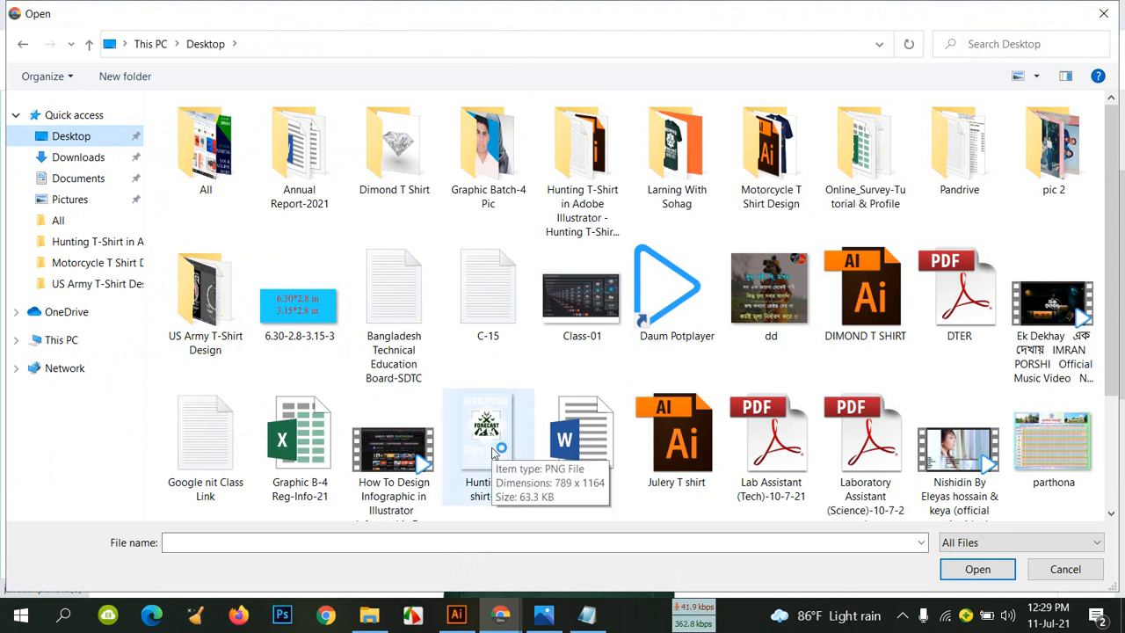
pyautogui.scroll(-2, 502, 448)
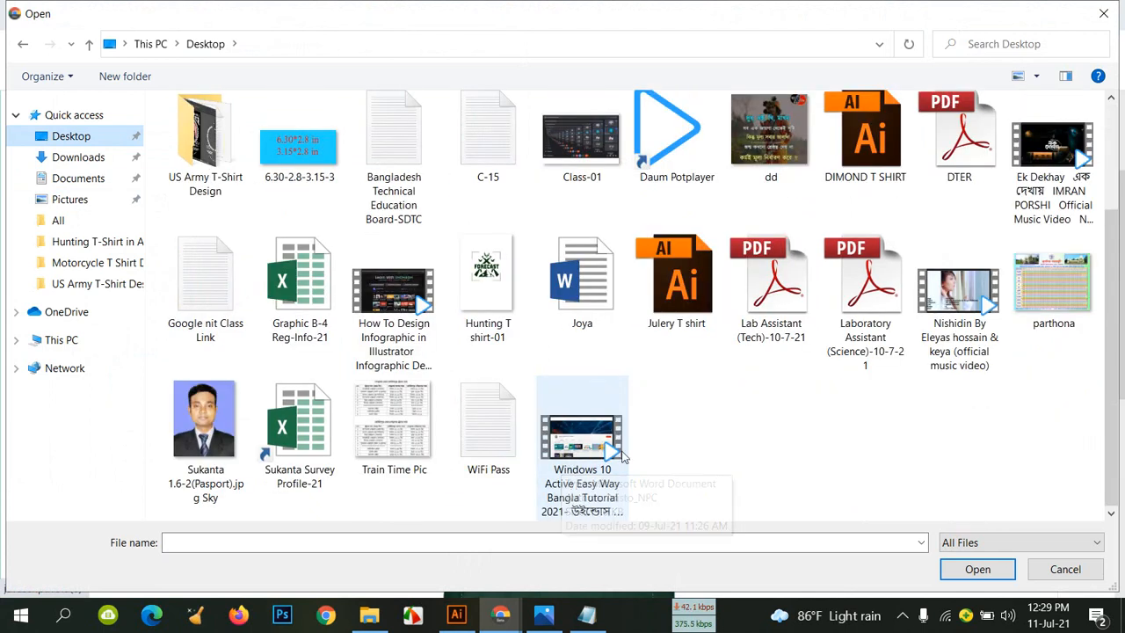
pyautogui.scroll(2, 534, 342)
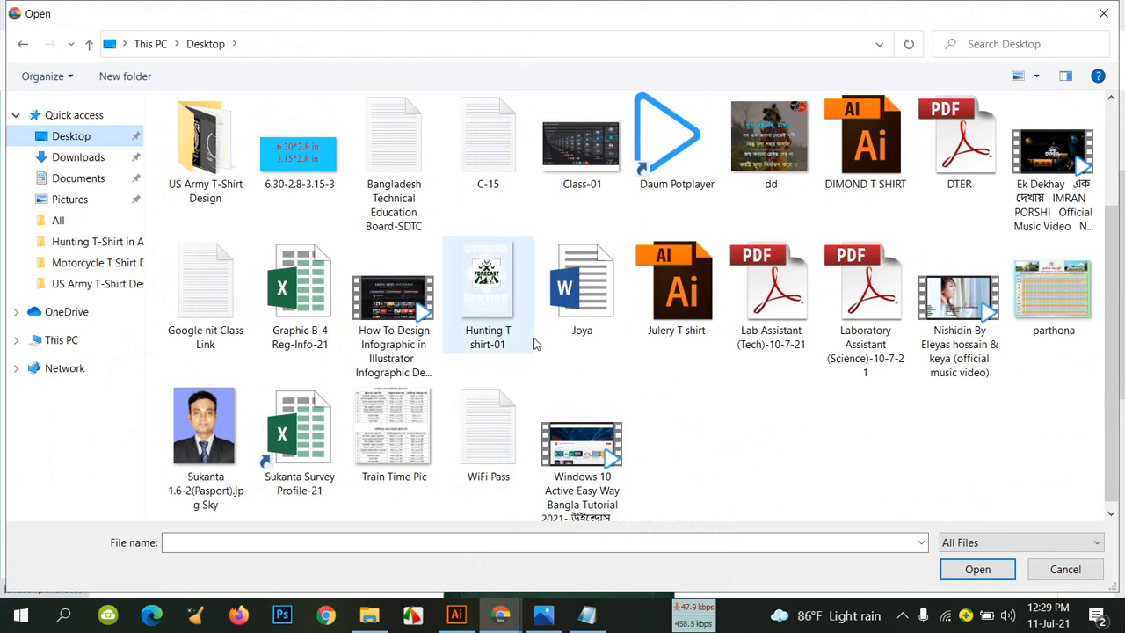
pyautogui.click(487, 443)
pyautogui.doubleClick(487, 444)
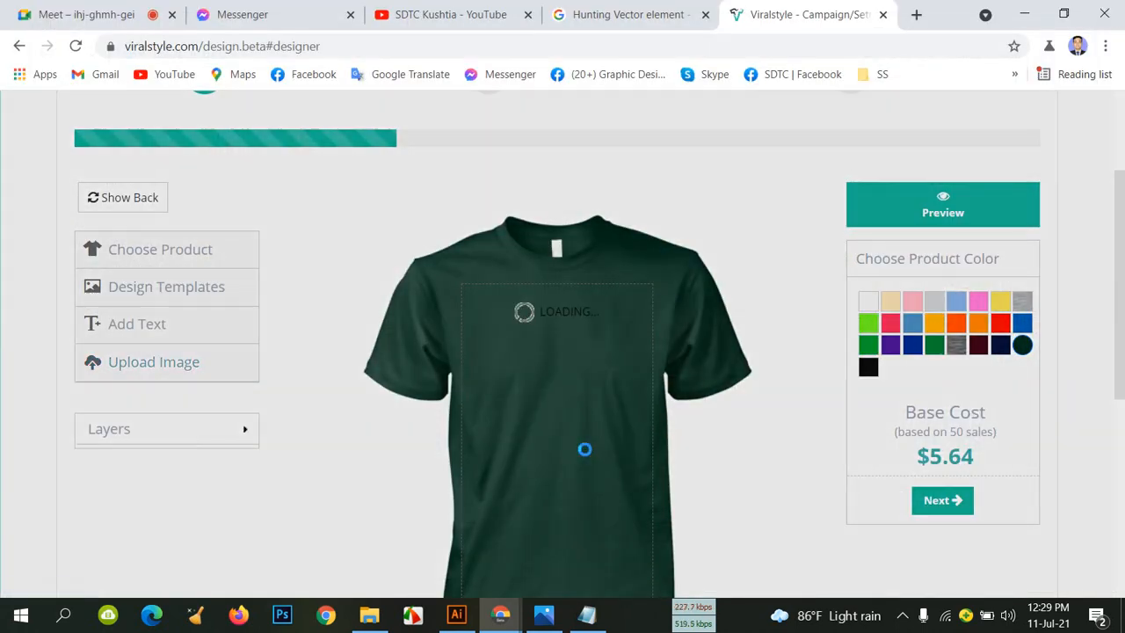
# Dismiss the Daily News pop-up and move the artwork up to the upper edge of the tee's front print area
pyautogui.scroll(-1, 719, 408)
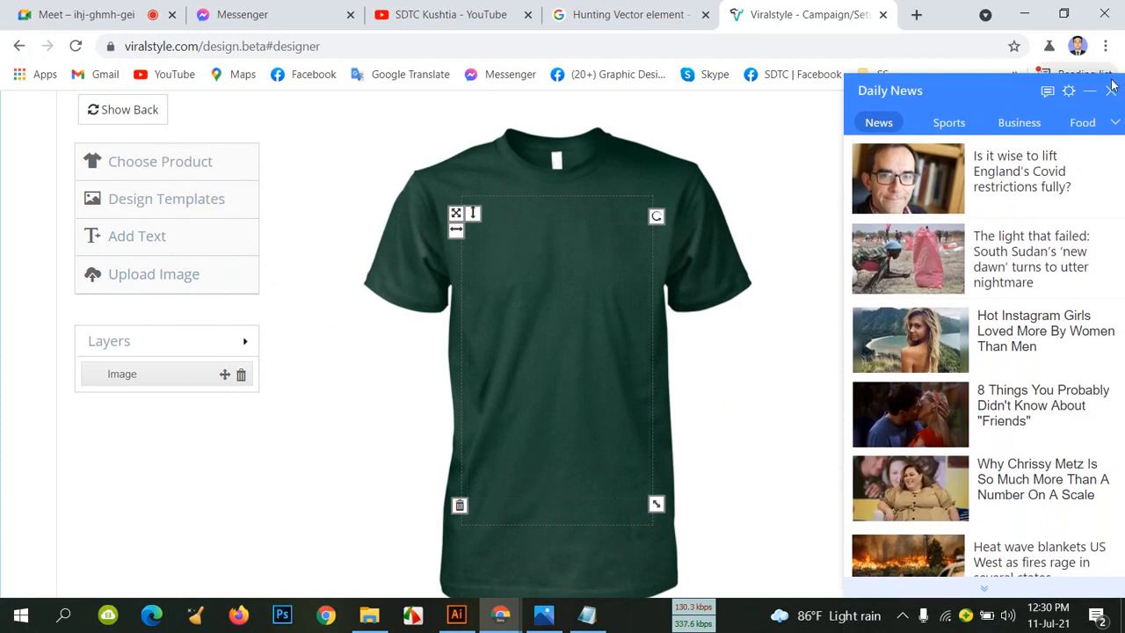
pyautogui.click(1109, 97)
pyautogui.moveTo(578, 329)
pyautogui.mouseDown()
pyautogui.moveTo(588, 334)
pyautogui.moveTo(577, 315)
pyautogui.mouseUp()
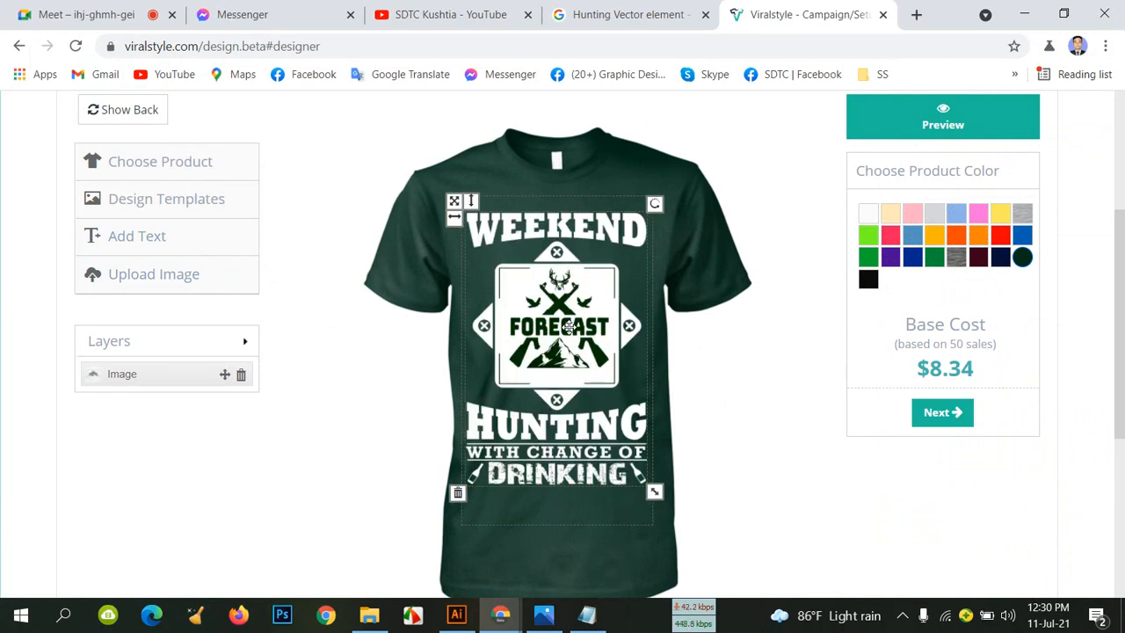
pyautogui.moveTo(569, 326)
pyautogui.mouseDown()
pyautogui.moveTo(572, 349)
pyautogui.moveTo(568, 310)
pyautogui.mouseUp()
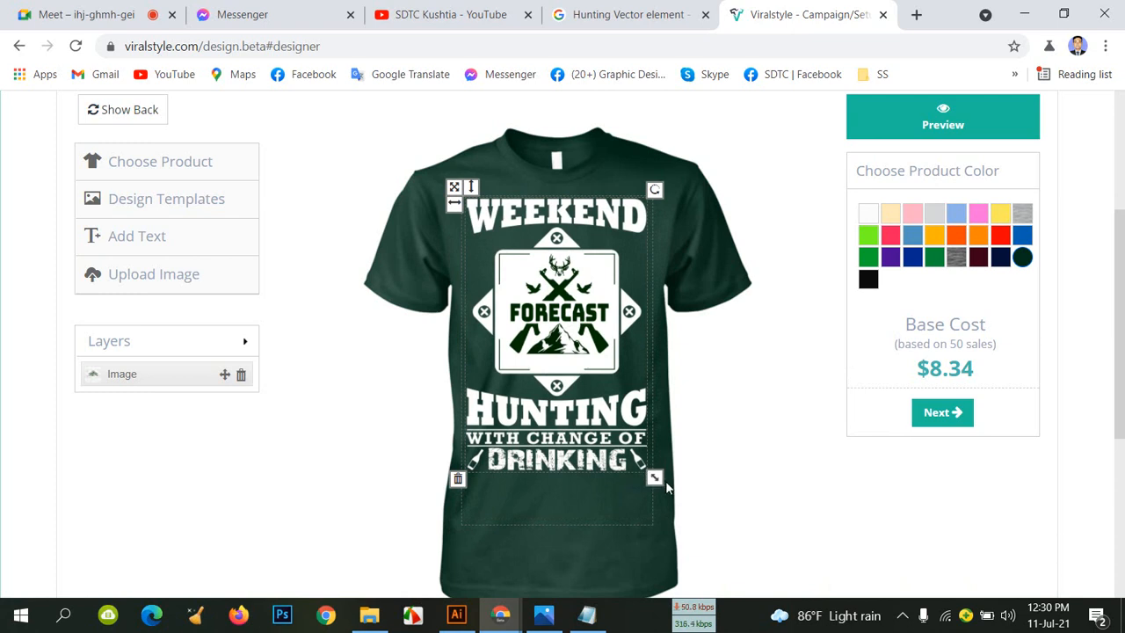
# Examine the product preview of the dark green tee, then close it
pyautogui.click(931, 130)
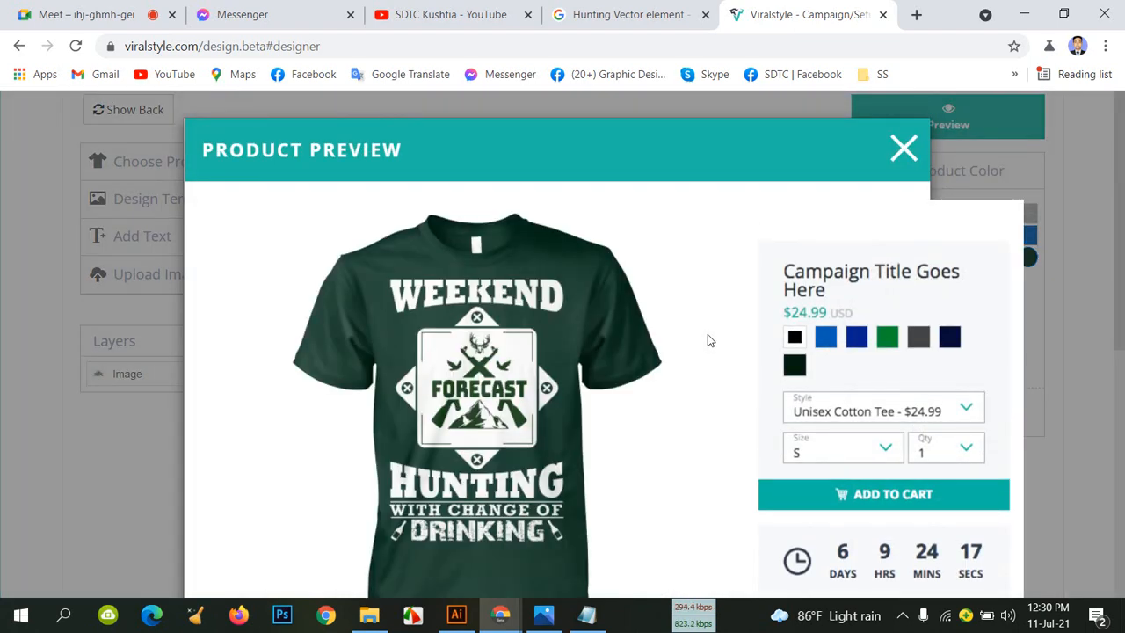
pyautogui.scroll(-2, 630, 324)
pyautogui.scroll(2, 639, 326)
pyautogui.click(905, 148)
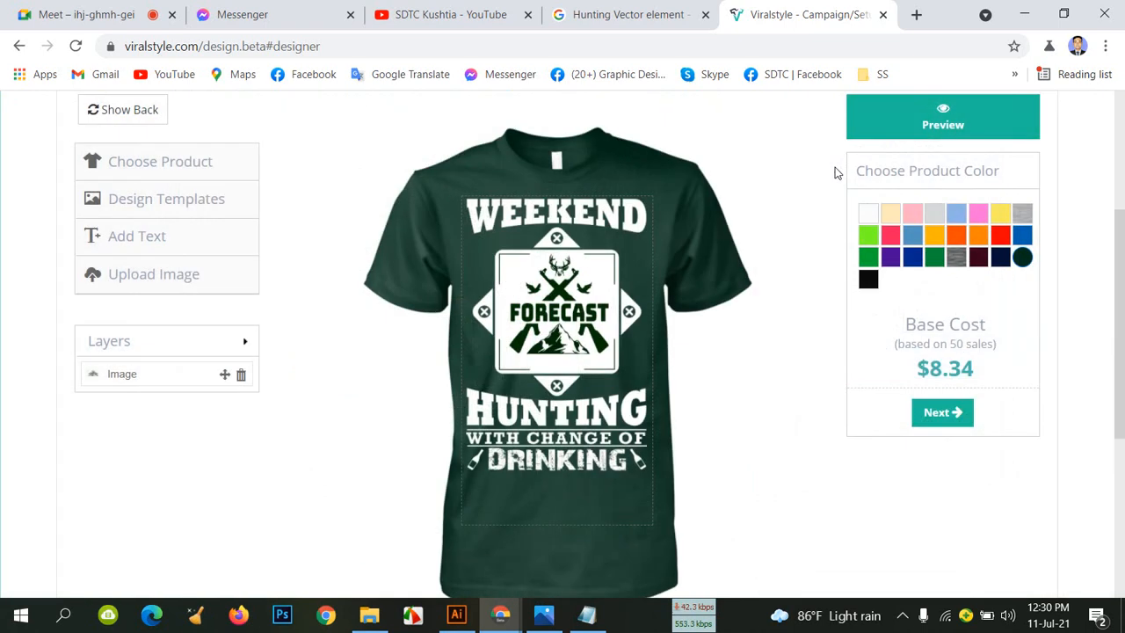
# Try the tee in Navy and examine the artwork in its product preview
pyautogui.click(998, 260)
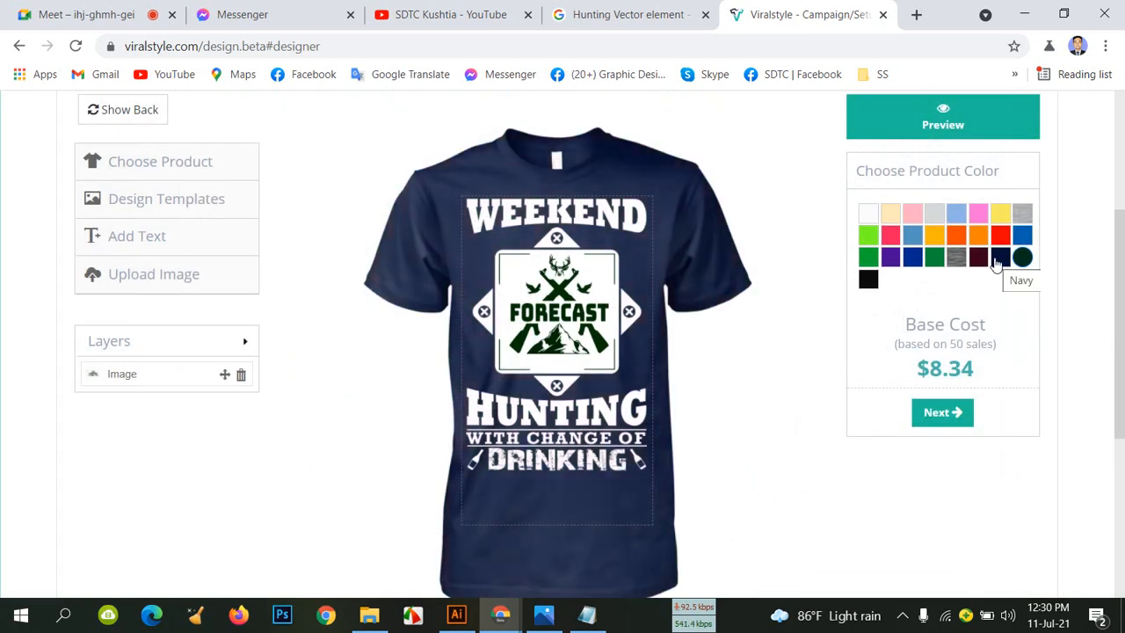
pyautogui.click(965, 259)
pyautogui.click(1006, 262)
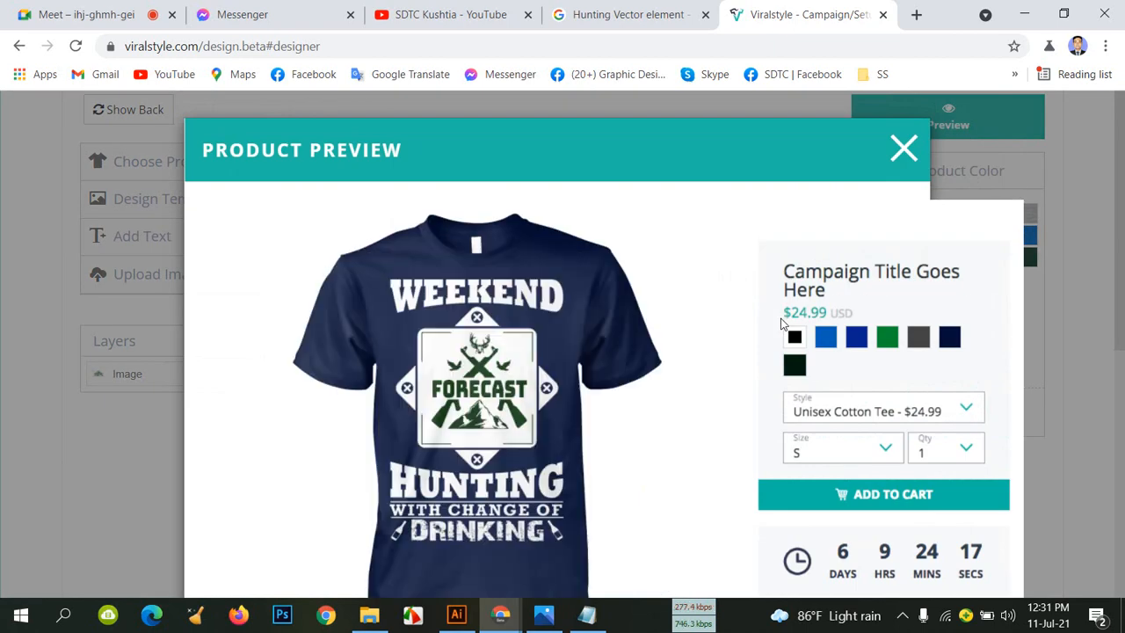
pyautogui.scroll(-3, 650, 295)
pyautogui.scroll(3, 662, 293)
pyautogui.scroll(-1, 533, 294)
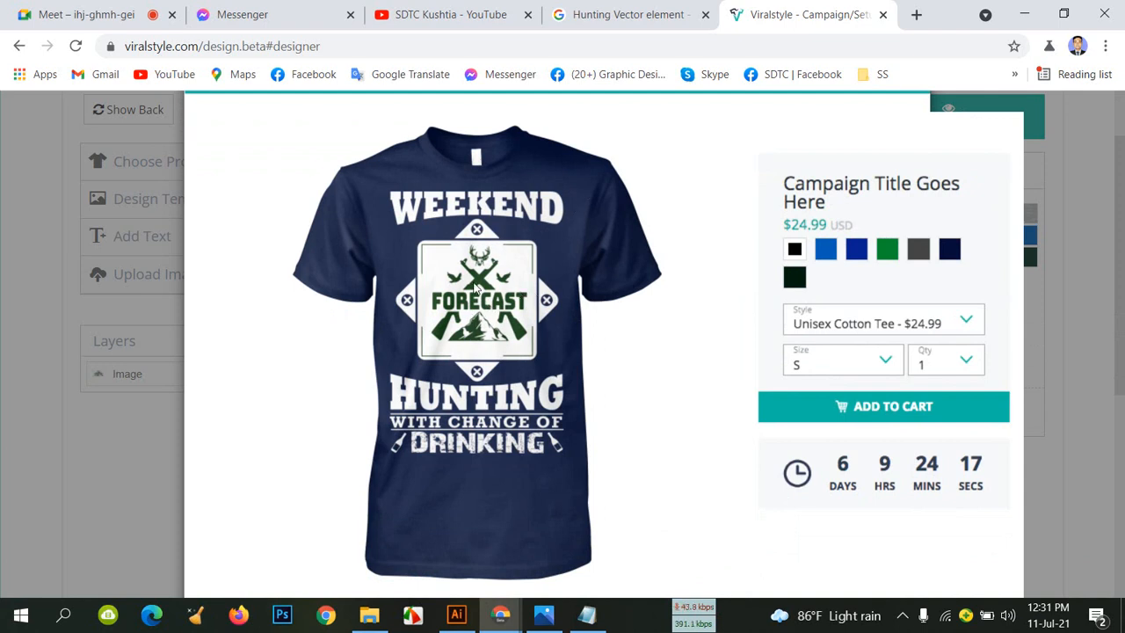
pyautogui.scroll(1, 1025, 162)
pyautogui.click(905, 146)
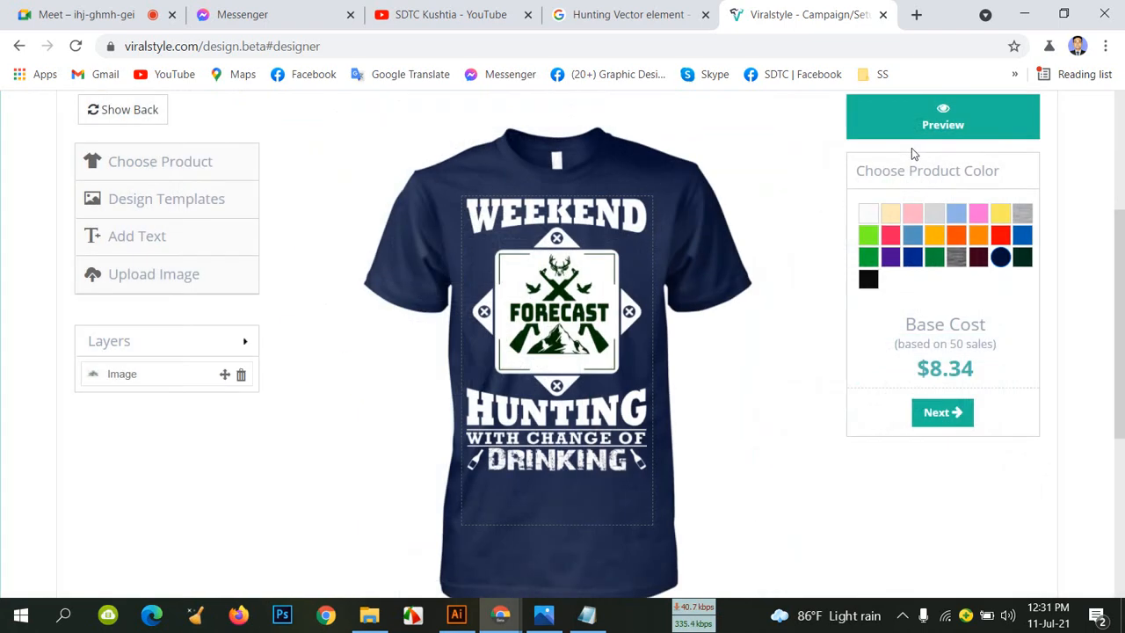
# Set the tee's color back to dark green and open its product preview
pyautogui.click(1020, 258)
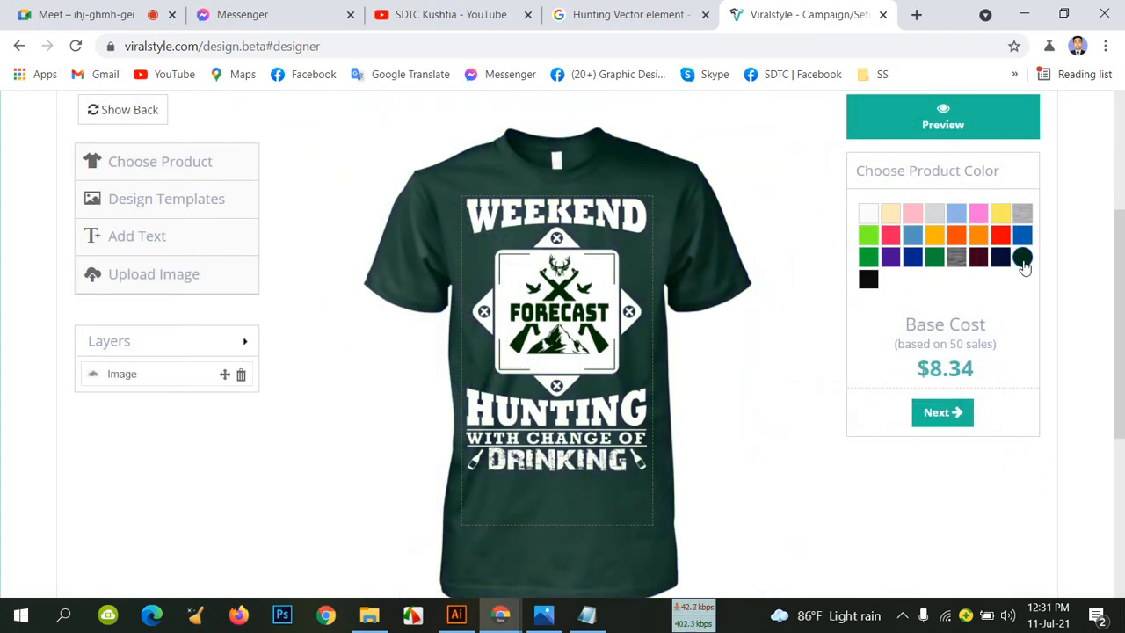
pyautogui.click(977, 130)
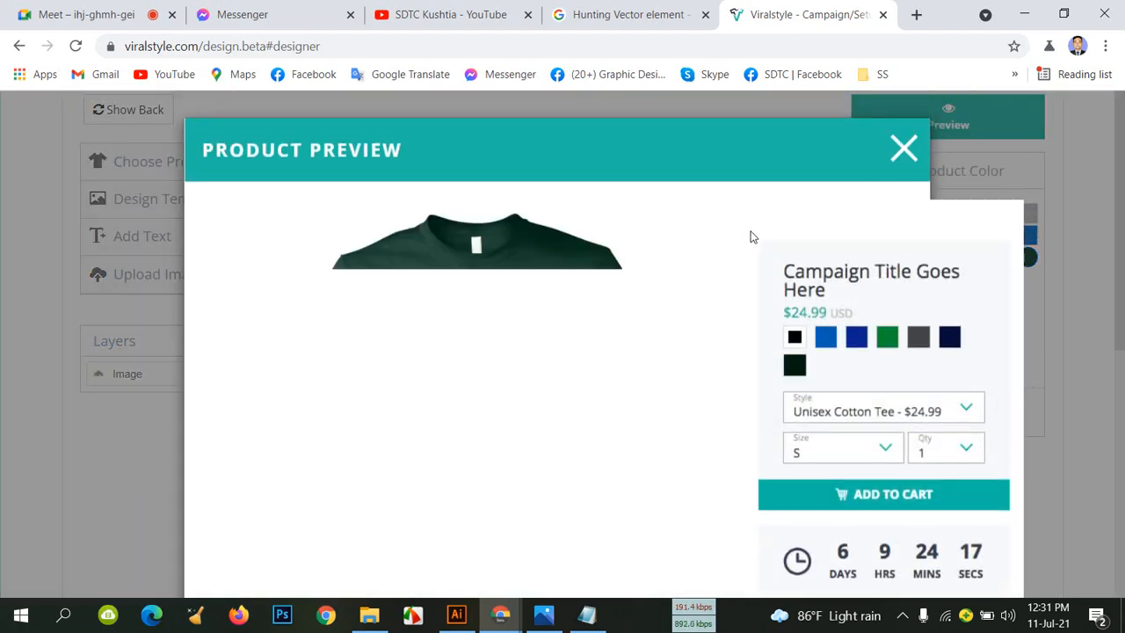
pyautogui.scroll(-3, 604, 290)
# Save the tee's front preview image to the Desktop as a JPEG named UPLODE TT
pyautogui.rightClick(459, 262)
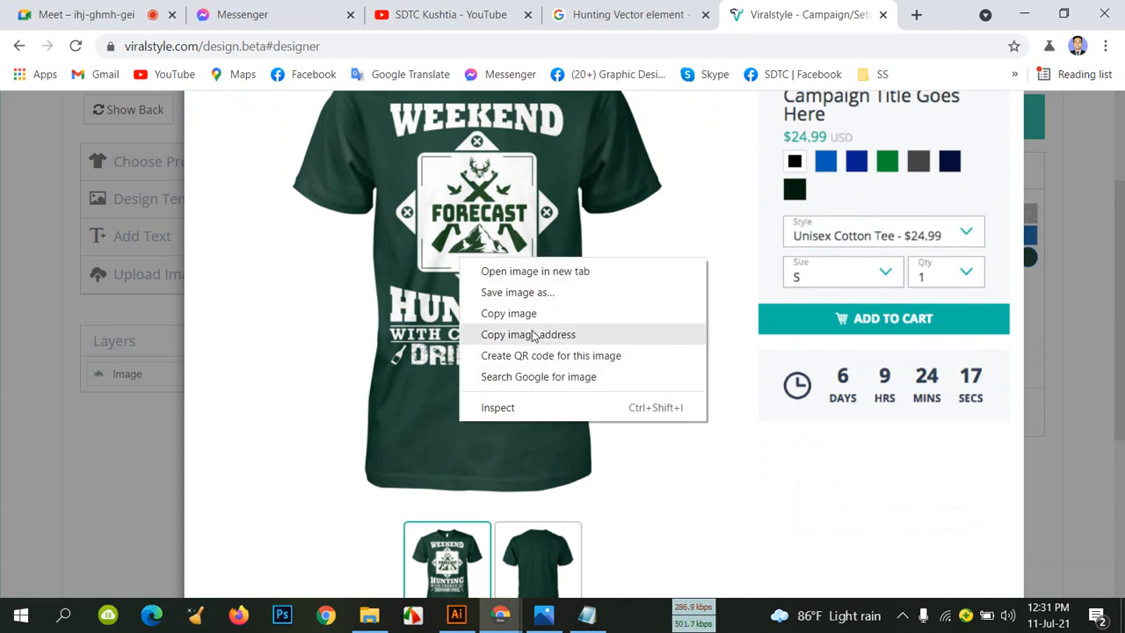
pyautogui.click(536, 303)
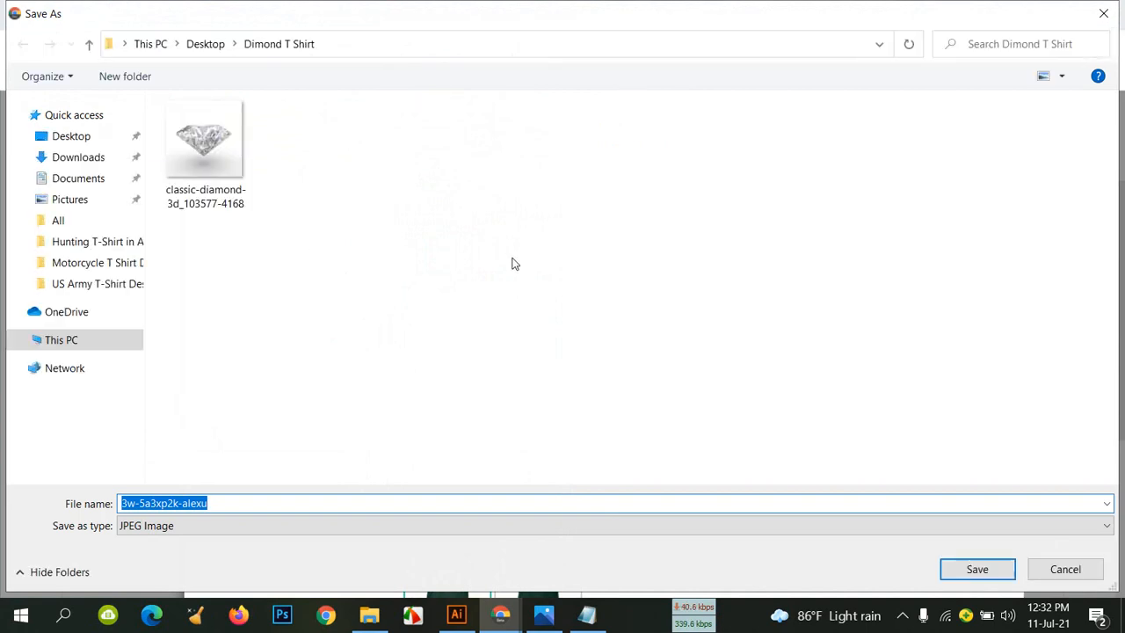
pyautogui.write('UPLODE')
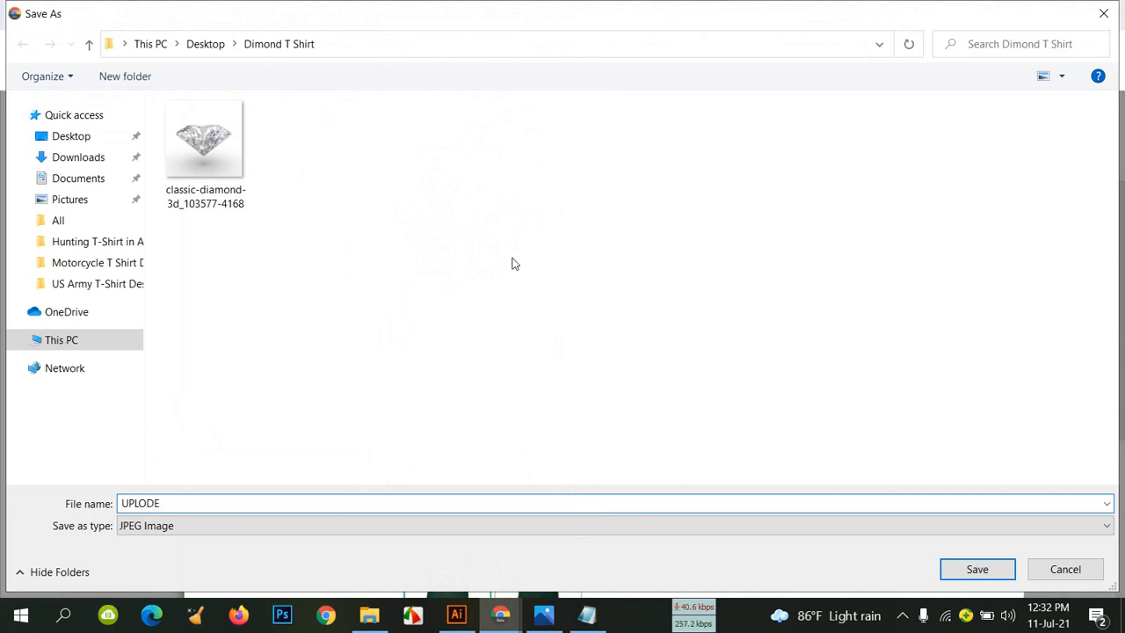
pyautogui.write(' TT')
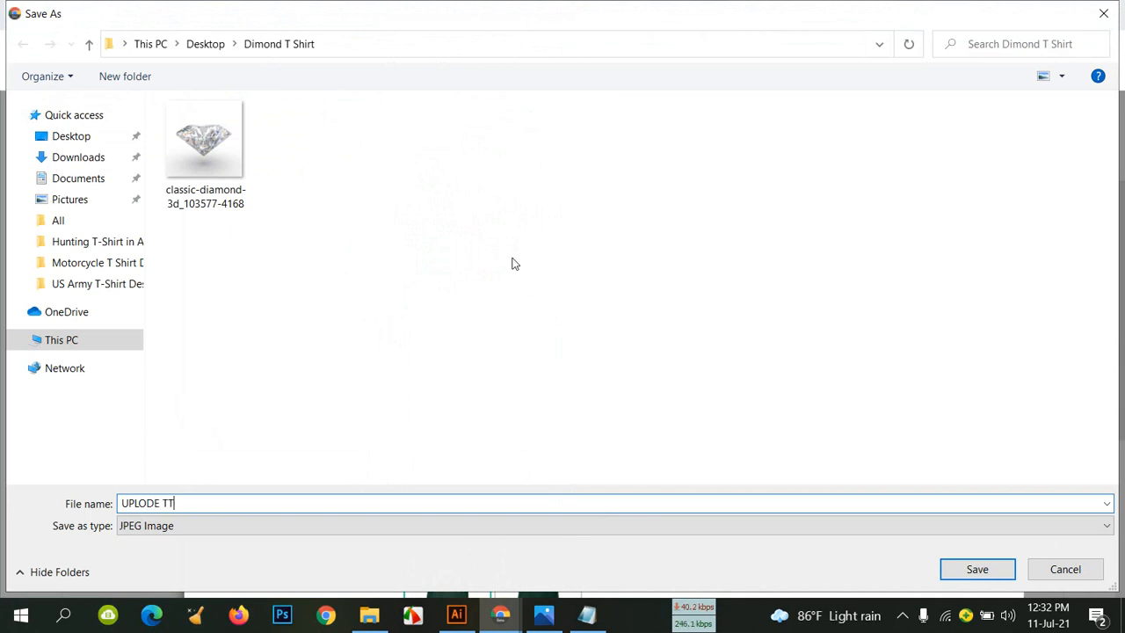
pyautogui.click(39, 140)
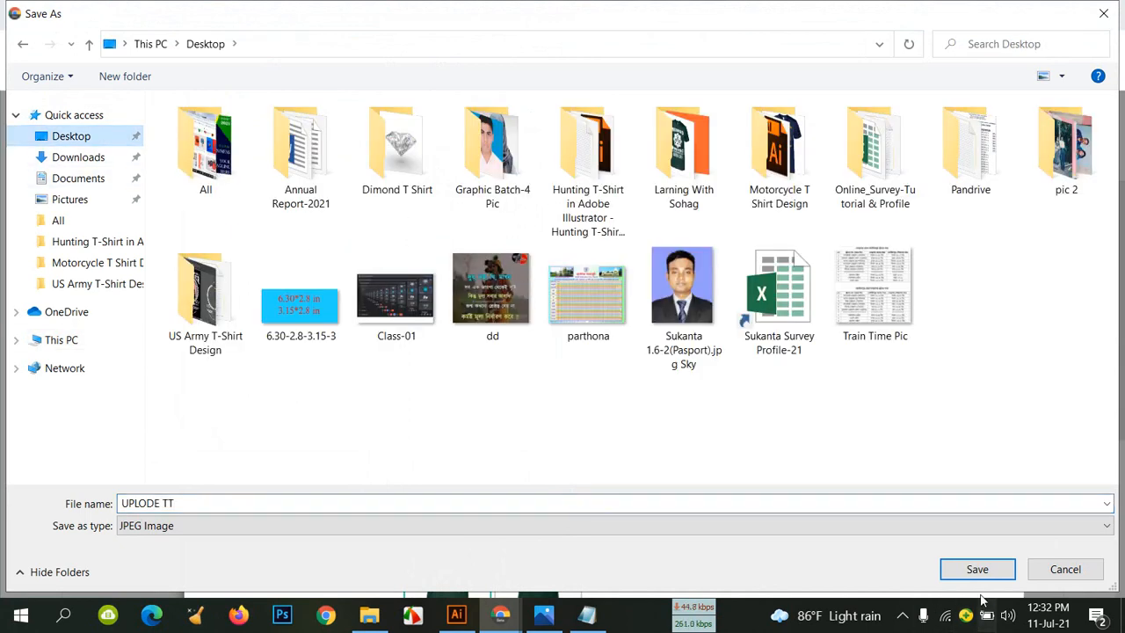
pyautogui.click(970, 567)
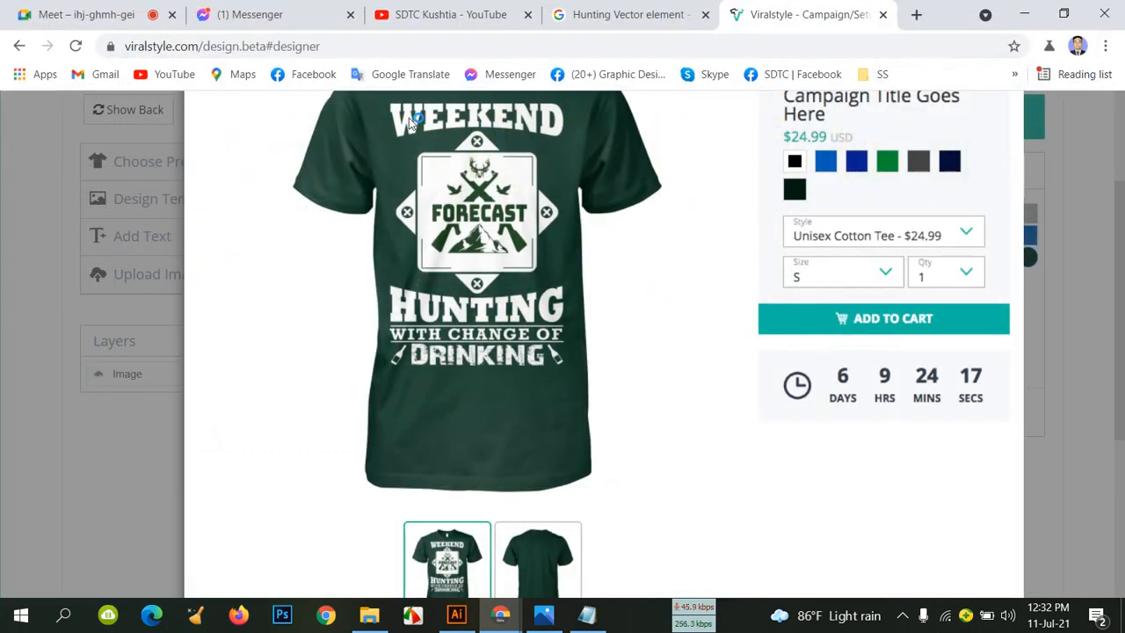
# Minimize Chrome and Illustrator, and close the Notepad notes and the Hunting T-Shirt folder window
pyautogui.click(272, 29)
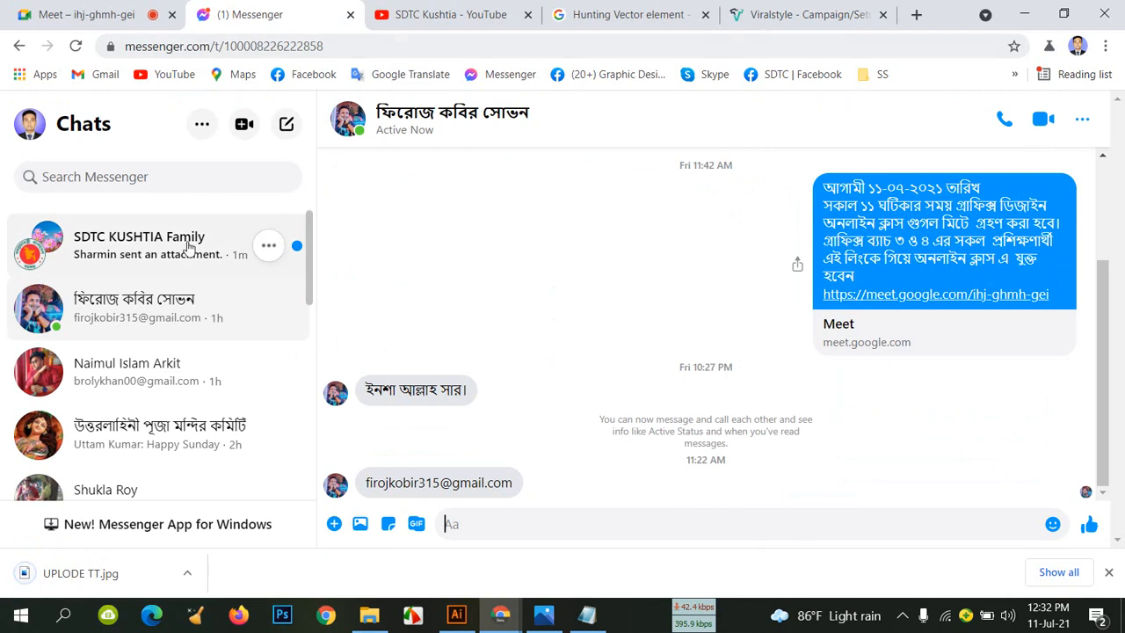
pyautogui.click(122, 16)
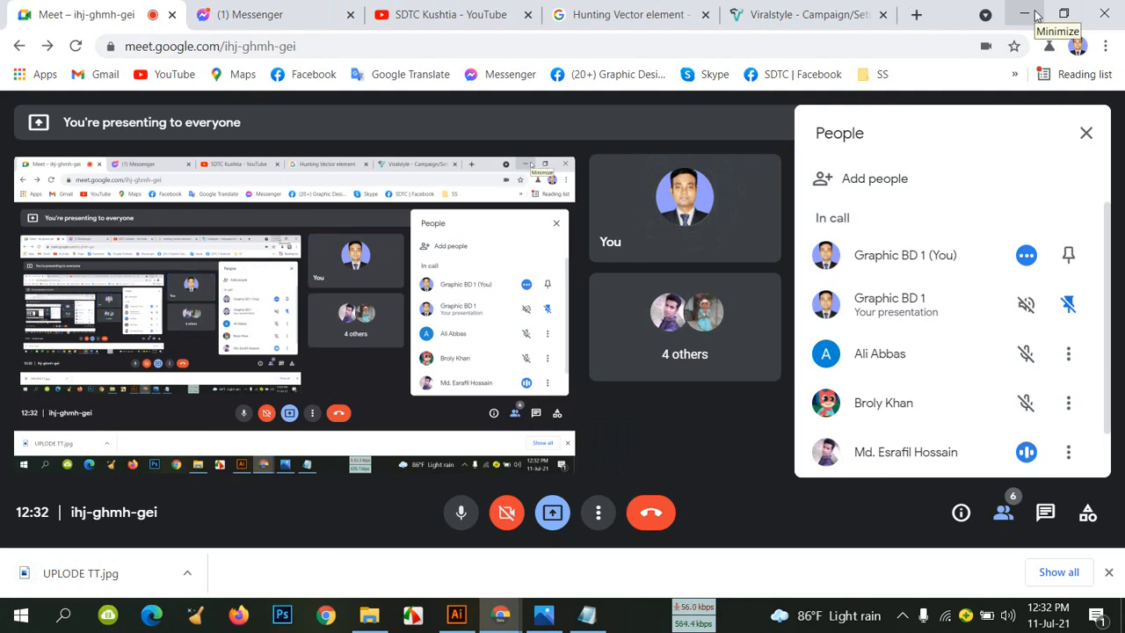
pyautogui.click(1026, 14)
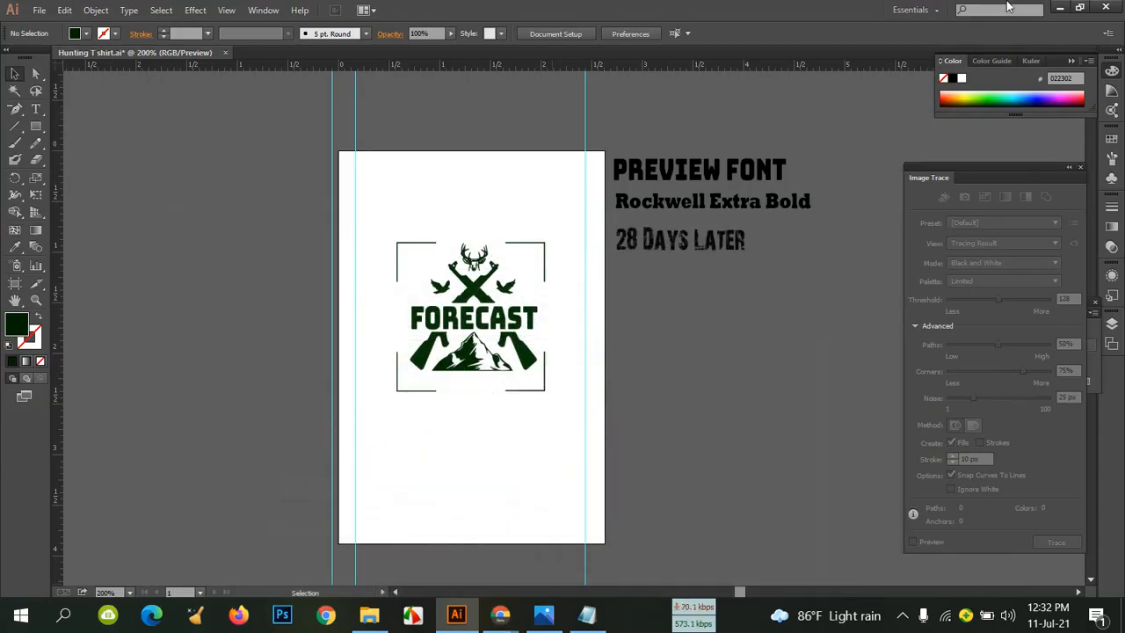
pyautogui.click(1058, 9)
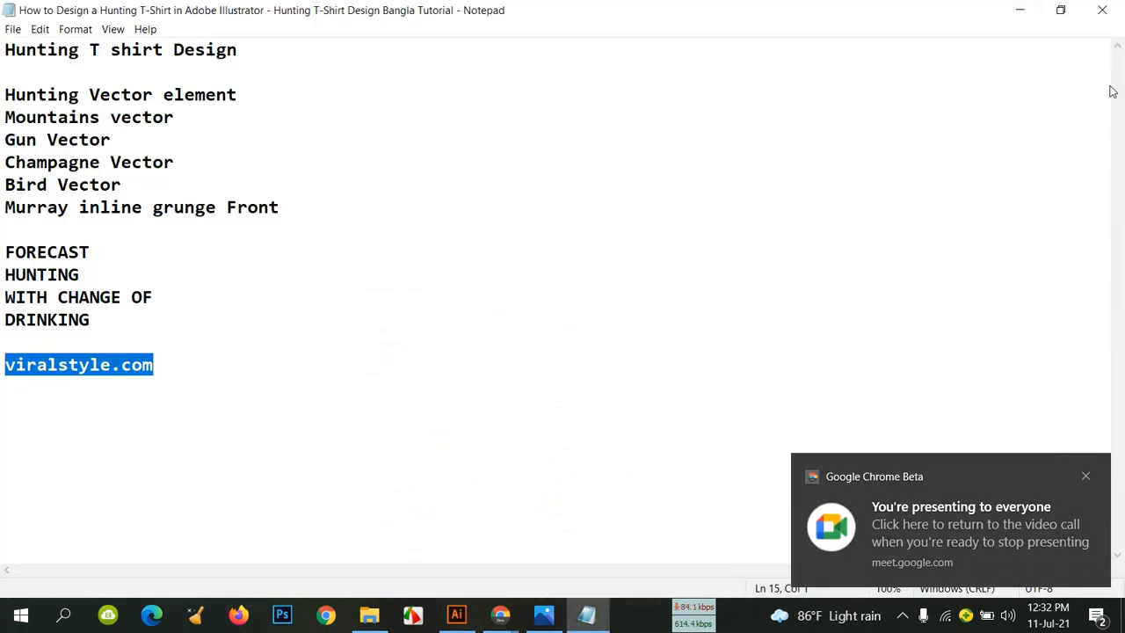
pyautogui.click(1111, 12)
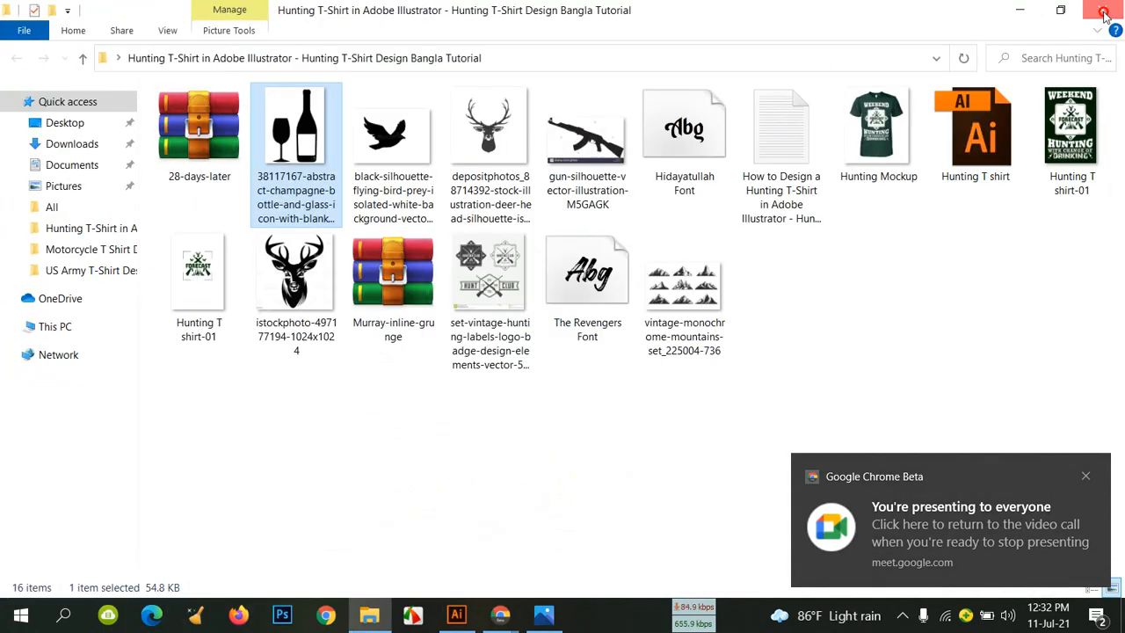
pyautogui.click(1100, 12)
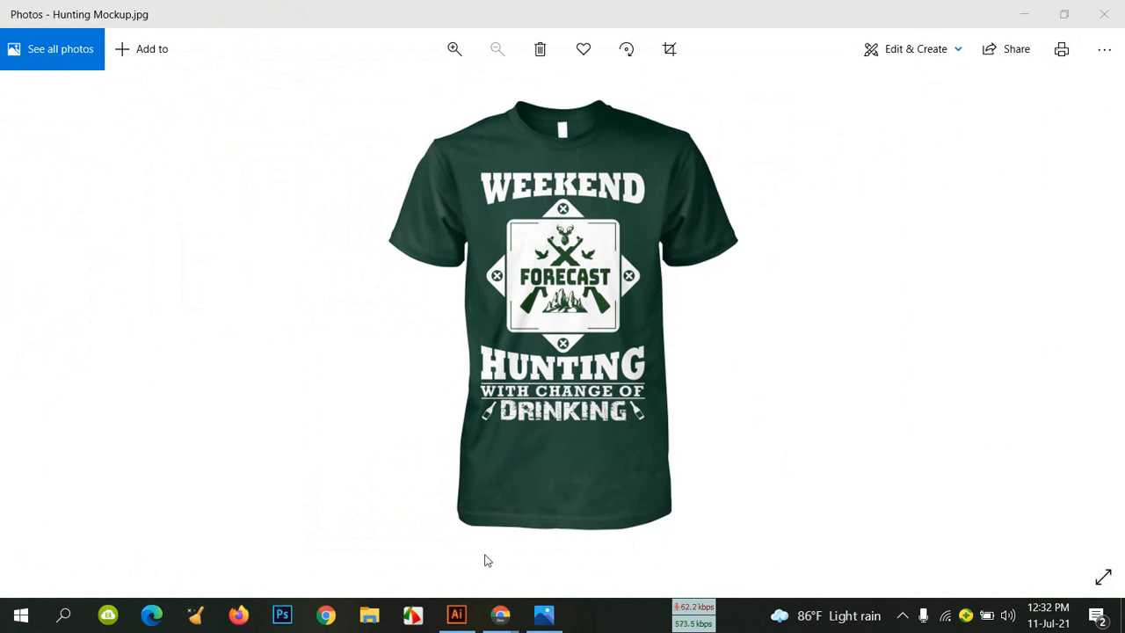
# Switch to Illustrator, undo the removal of the dark green background, and save the Hunting T shirt.ai document
pyautogui.click(457, 615)
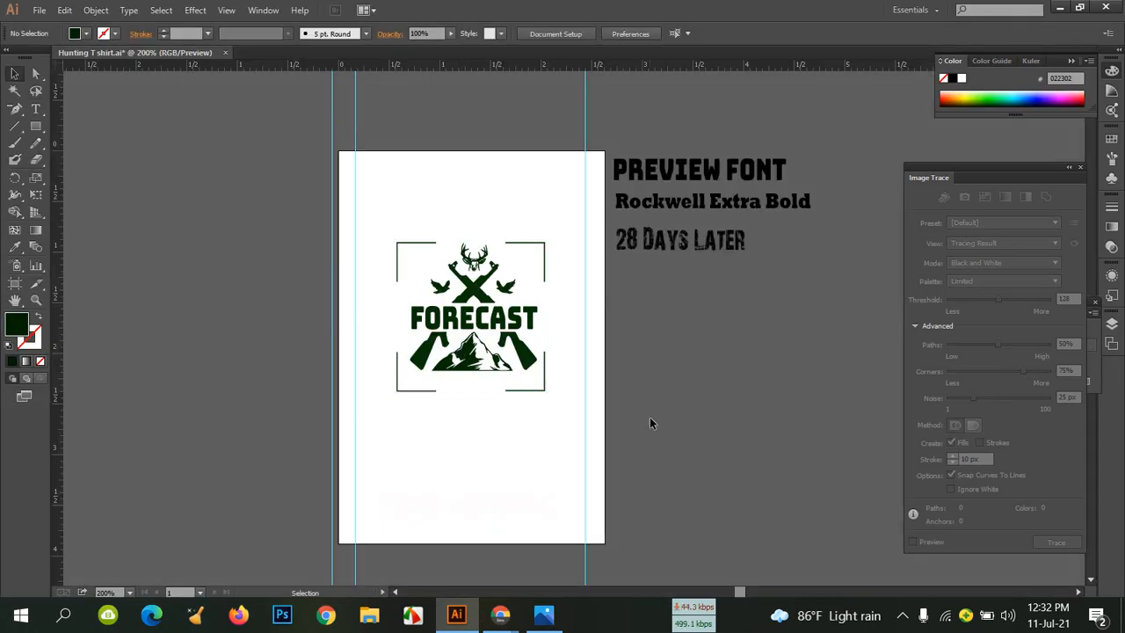
pyautogui.hotkey('ctrl', 'z')
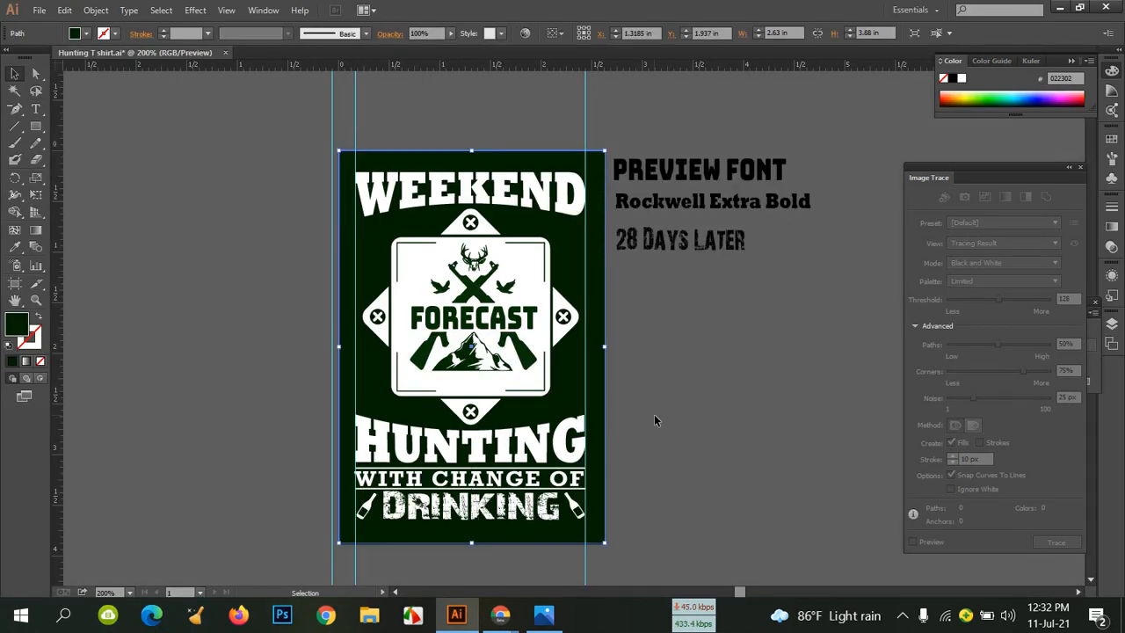
pyautogui.click(656, 412)
pyautogui.press('a')
pyautogui.hotkey('ctrl', 's')
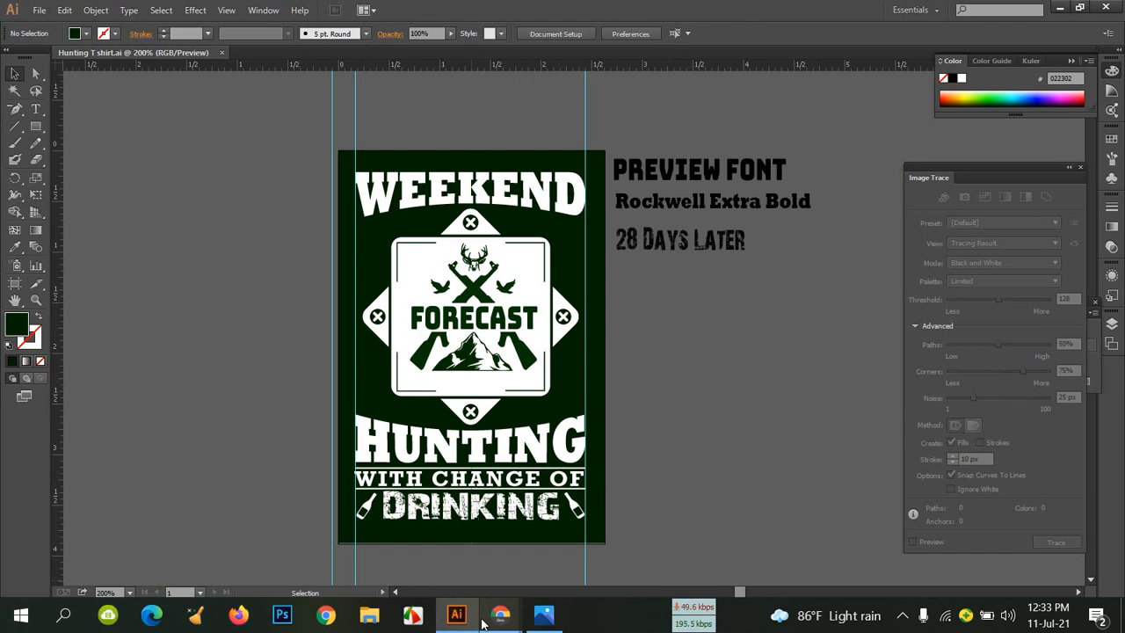
# Switch to the Google Meet call in Chrome
pyautogui.moveTo(499, 614)
pyautogui.click(463, 560)
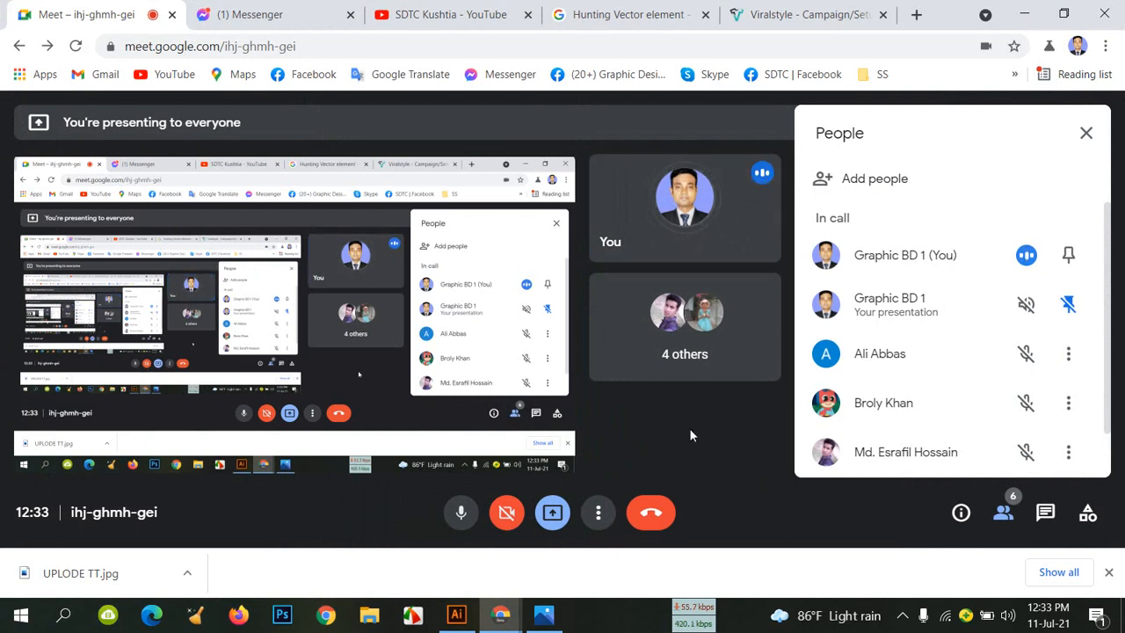
pyautogui.moveTo(465, 621)
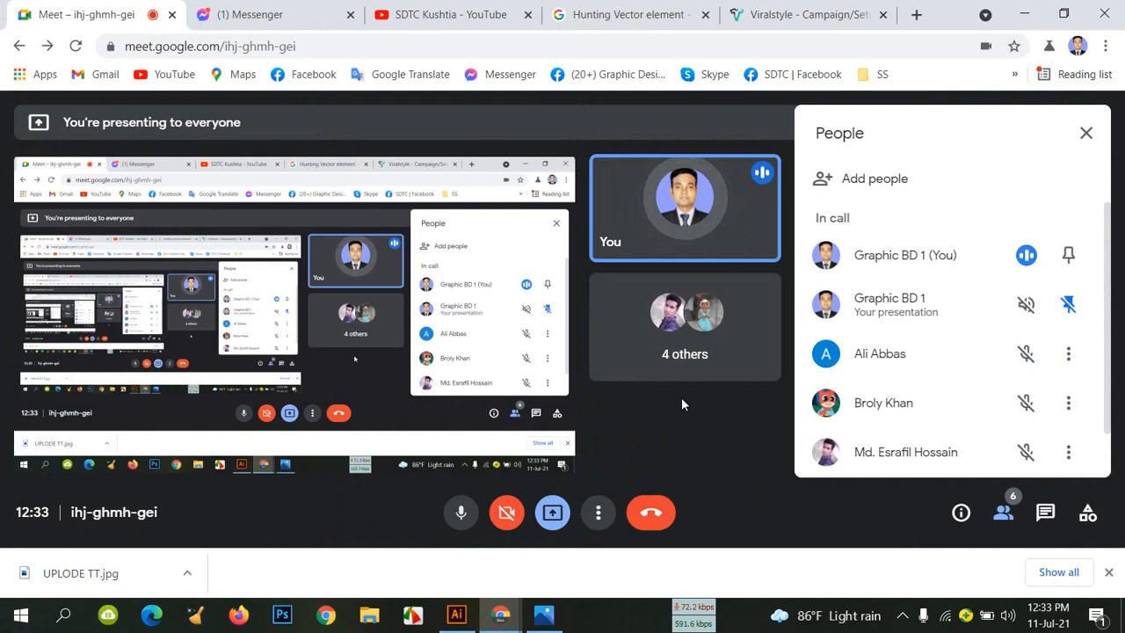
# Minimize Illustrator, dismiss the Google Meet presenting notification, and close the Hunting Mockup.jpg image in Photos
pyautogui.click(456, 614)
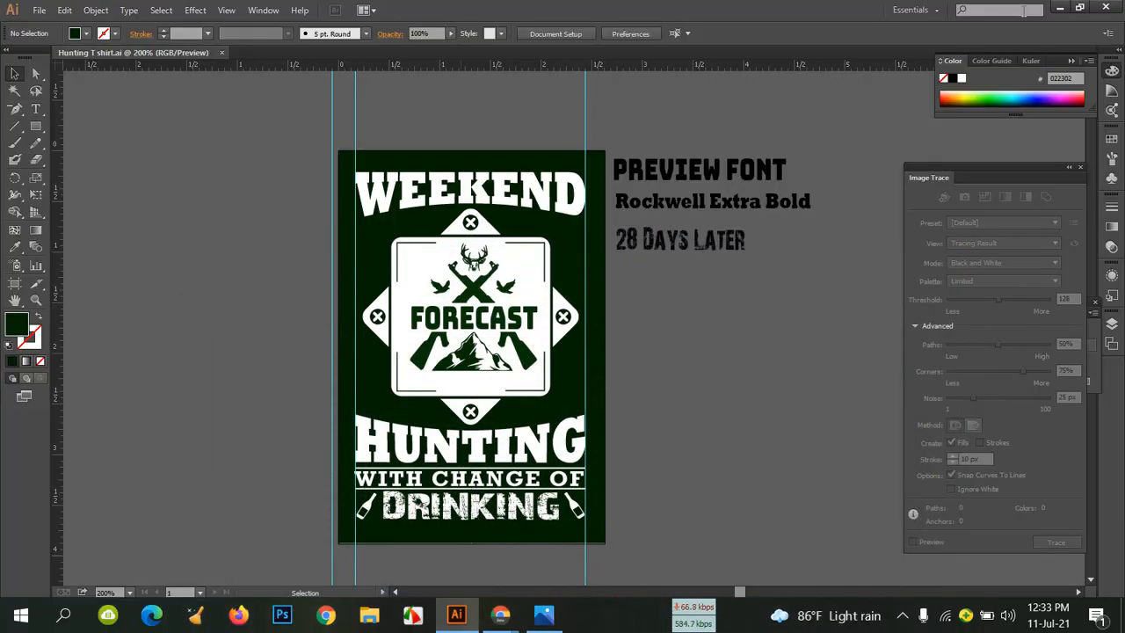
pyautogui.click(1058, 7)
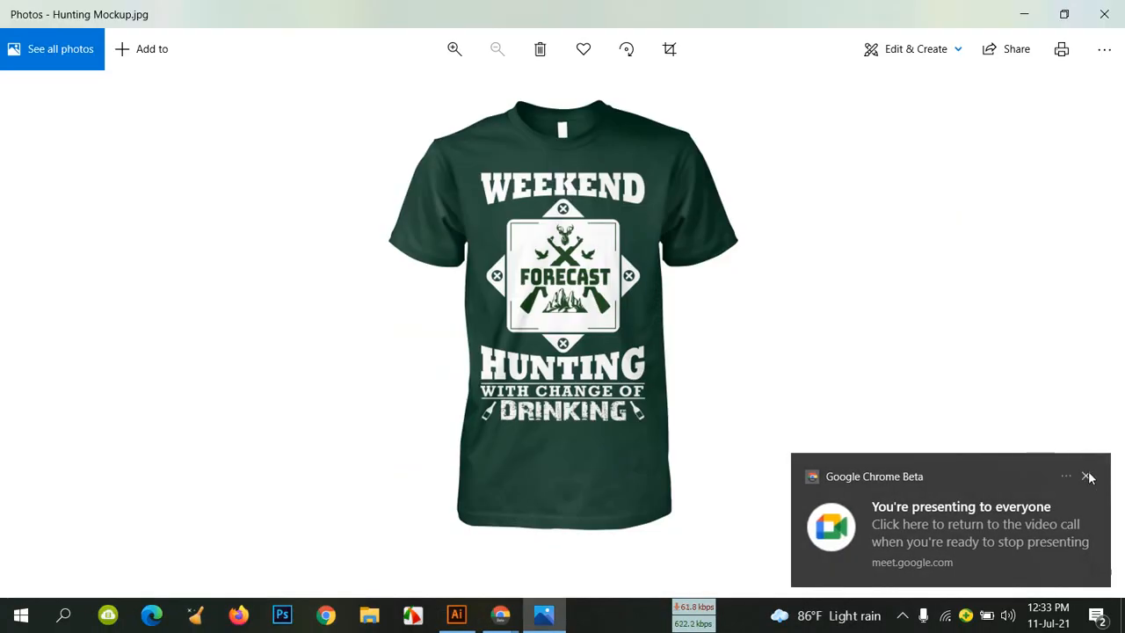
pyautogui.click(1086, 476)
pyautogui.click(1103, 15)
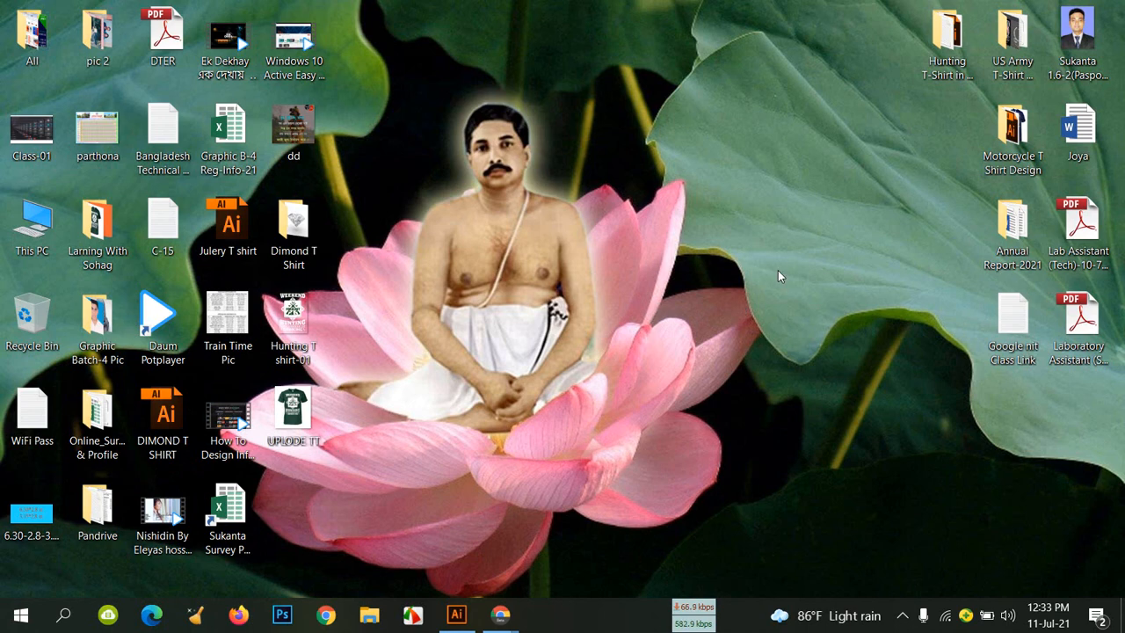
# Open the Hunting T-Shirt in Adobe Illustrator folder from the desktop, and switch back to the Google Meet call in Chrome
pyautogui.click(942, 39)
pyautogui.click(817, 272)
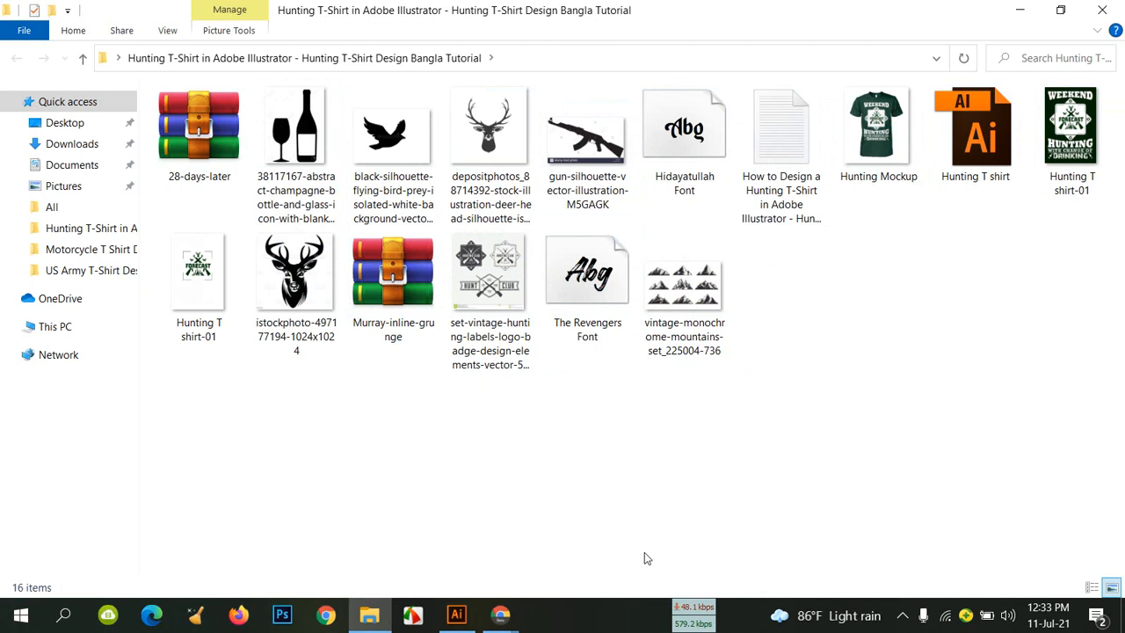
pyautogui.click(501, 614)
pyautogui.click(437, 549)
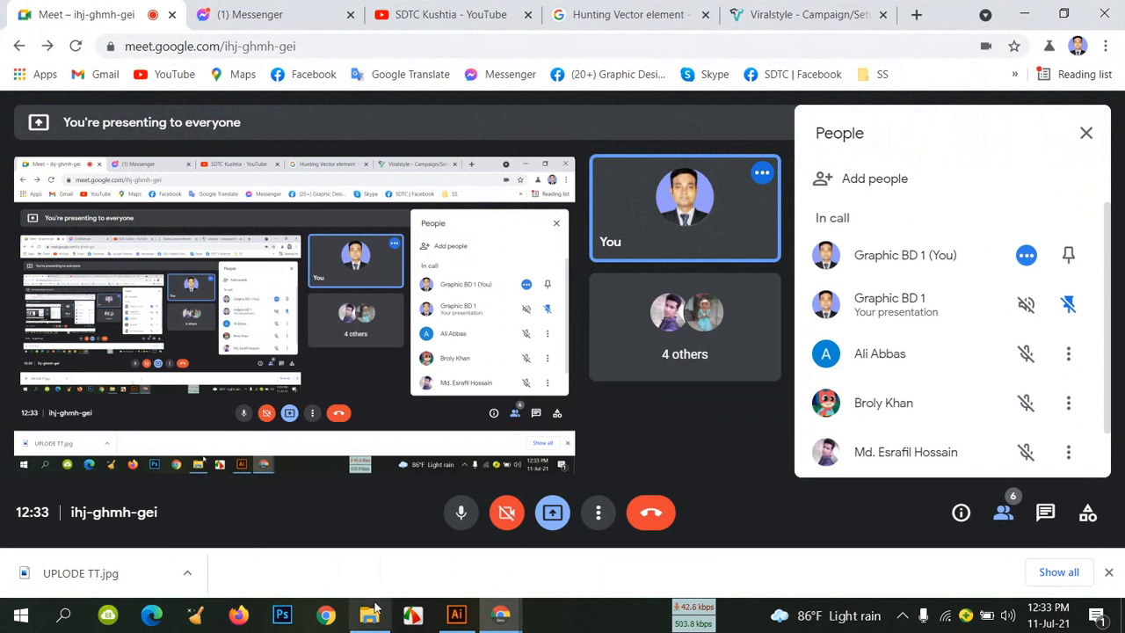
pyautogui.moveTo(395, 620)
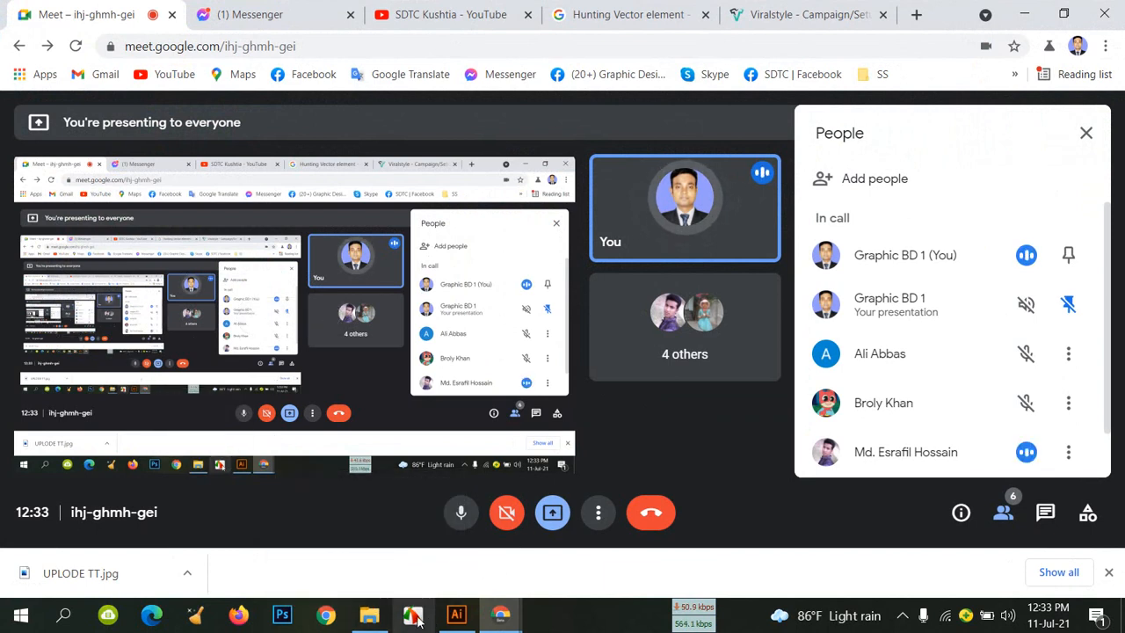